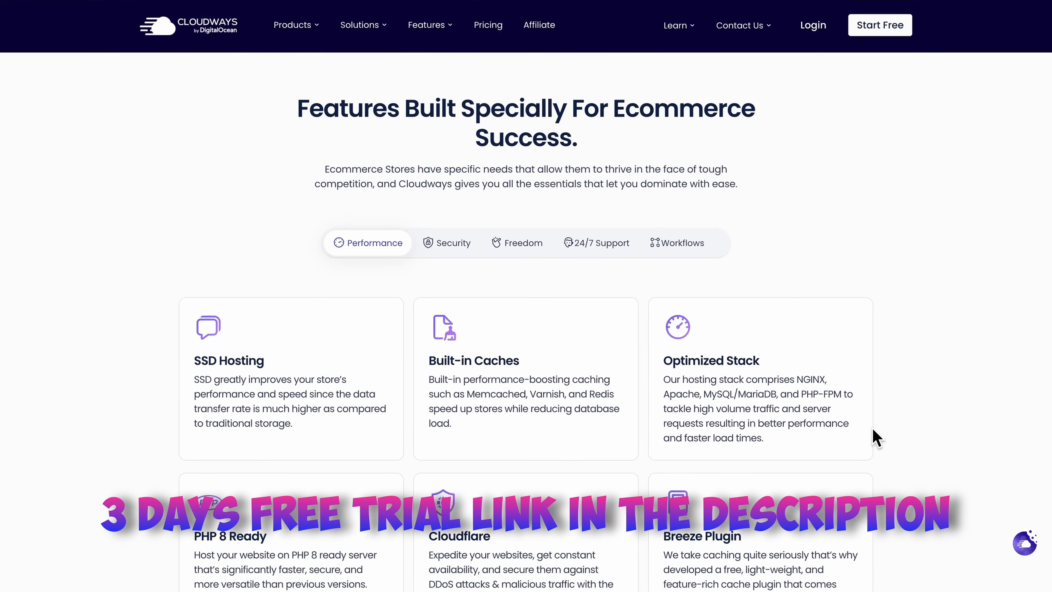
Open the free web hosting link in a new tab and start the Cloudways 3-day free trial.
scroll(876, 437, "down", 1)
scroll(879, 434, "down", 2)
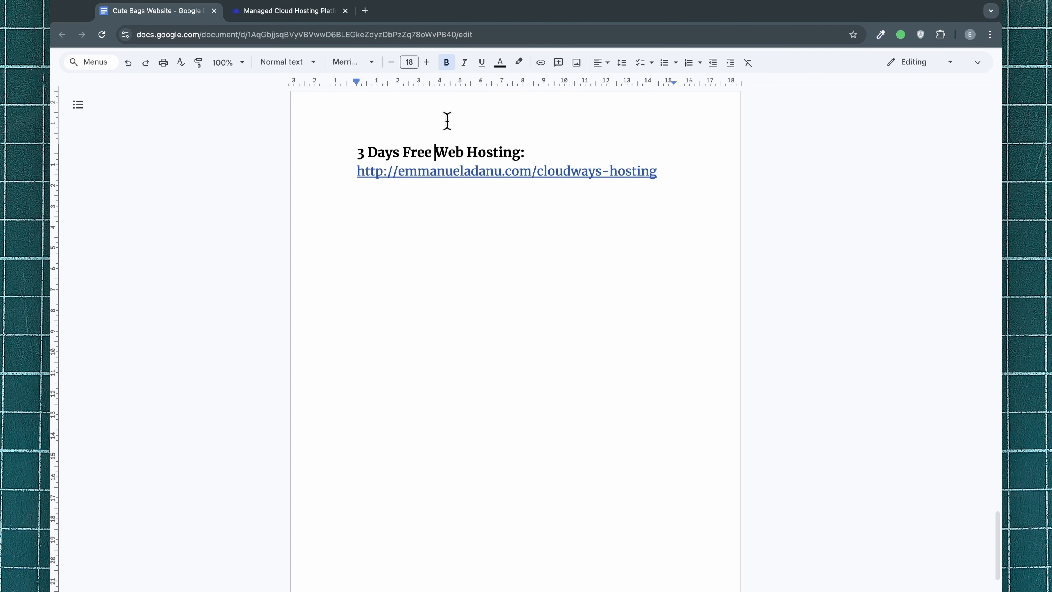
left_click(422, 170)
left_click(417, 194)
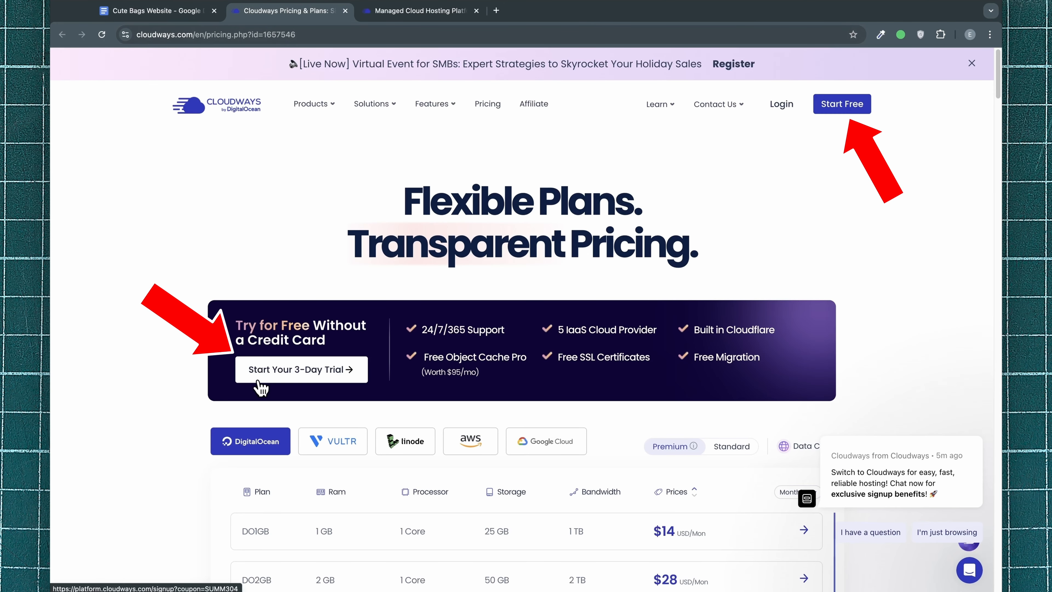
left_click(270, 369)
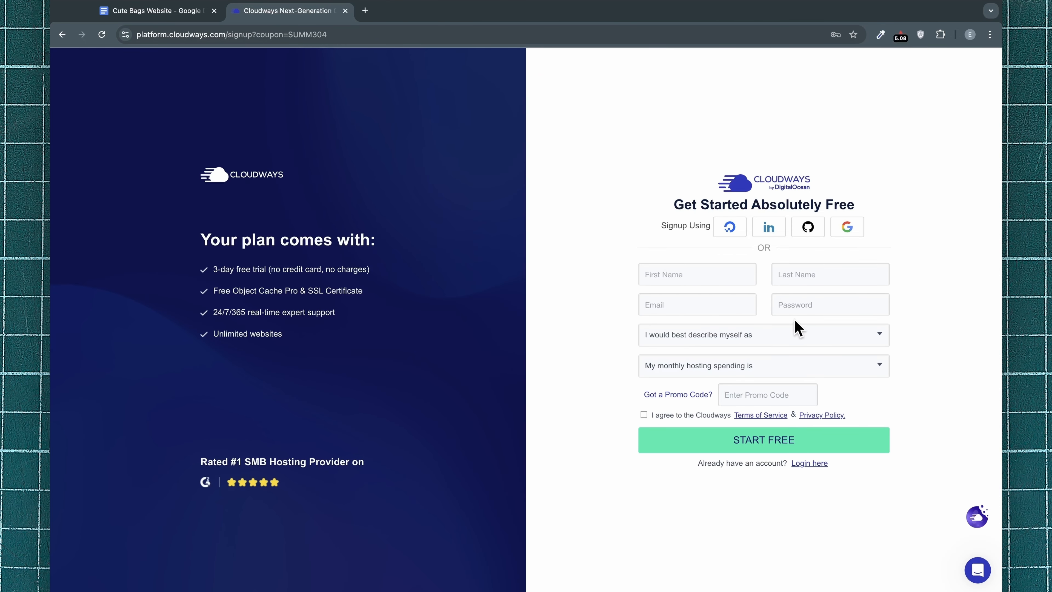
Fill in the signup form as Ecommerce spending $0 - $50 monthly, with the promo code pasted.
left_click(776, 338)
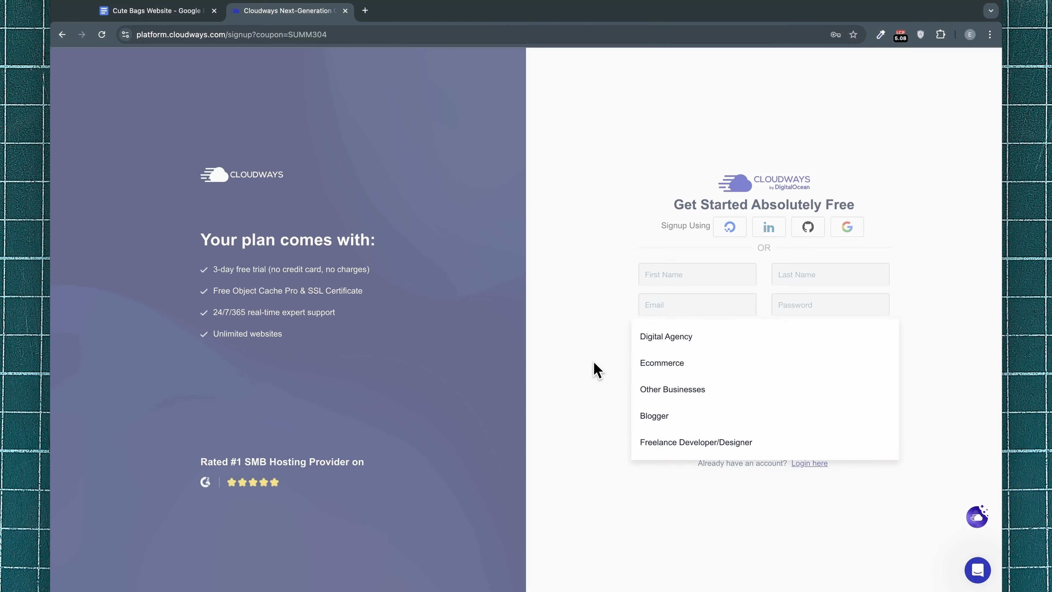
left_click(682, 365)
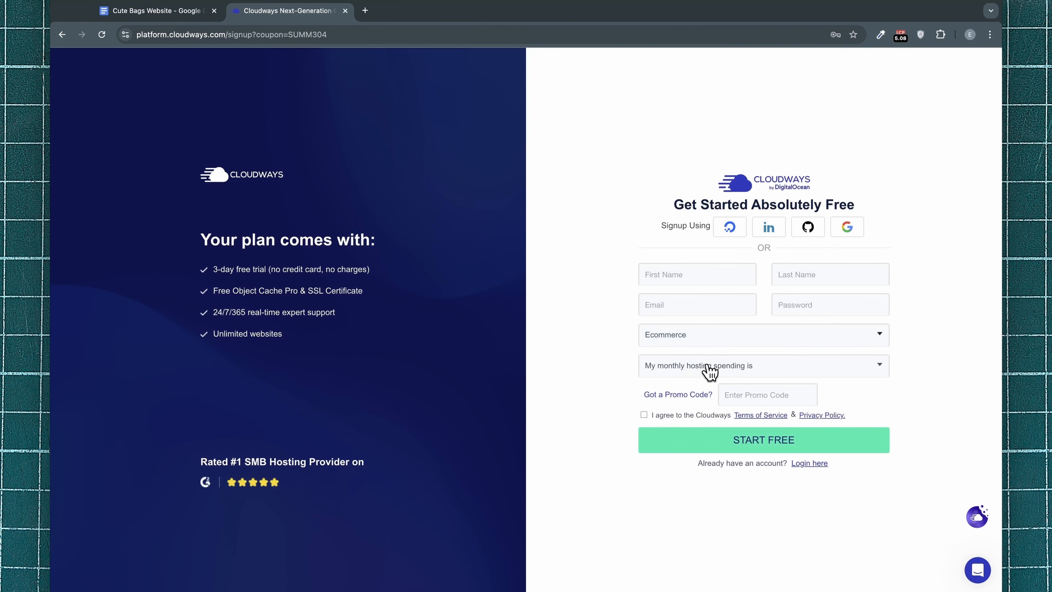
left_click(709, 367)
left_click(683, 373)
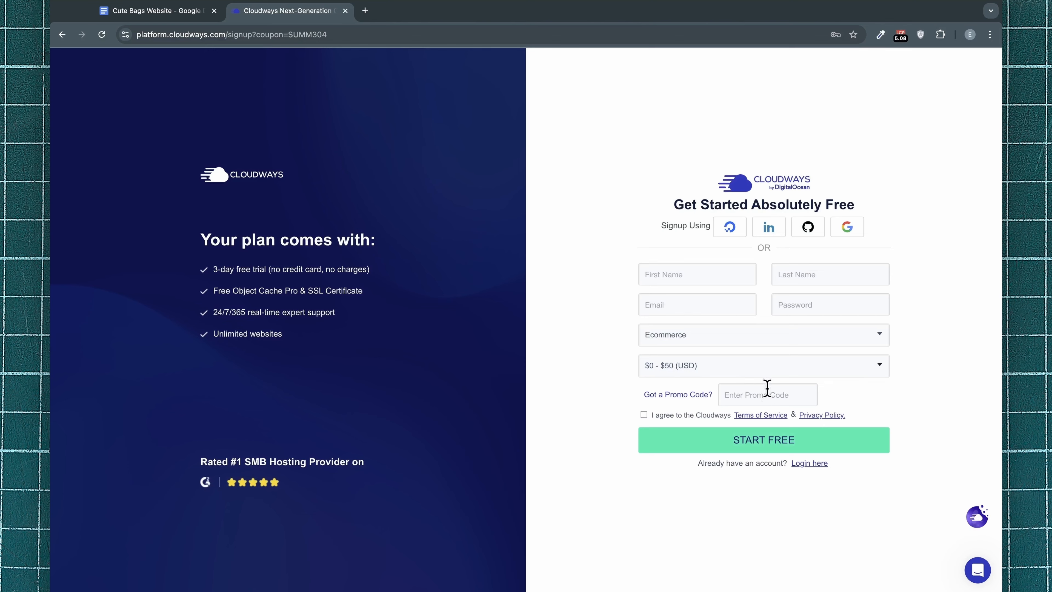
left_click(742, 372)
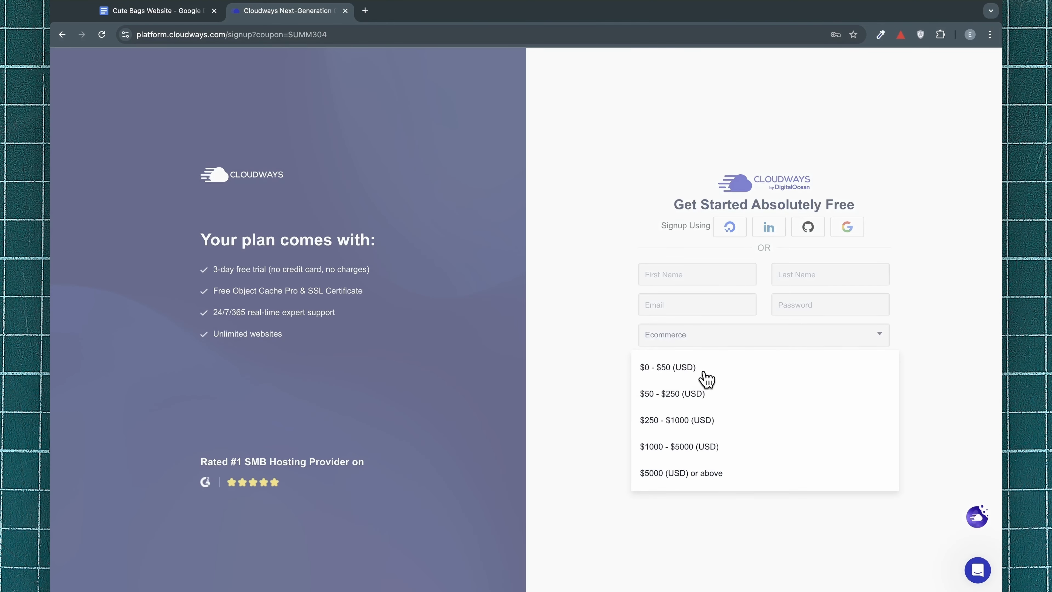
left_click(665, 367)
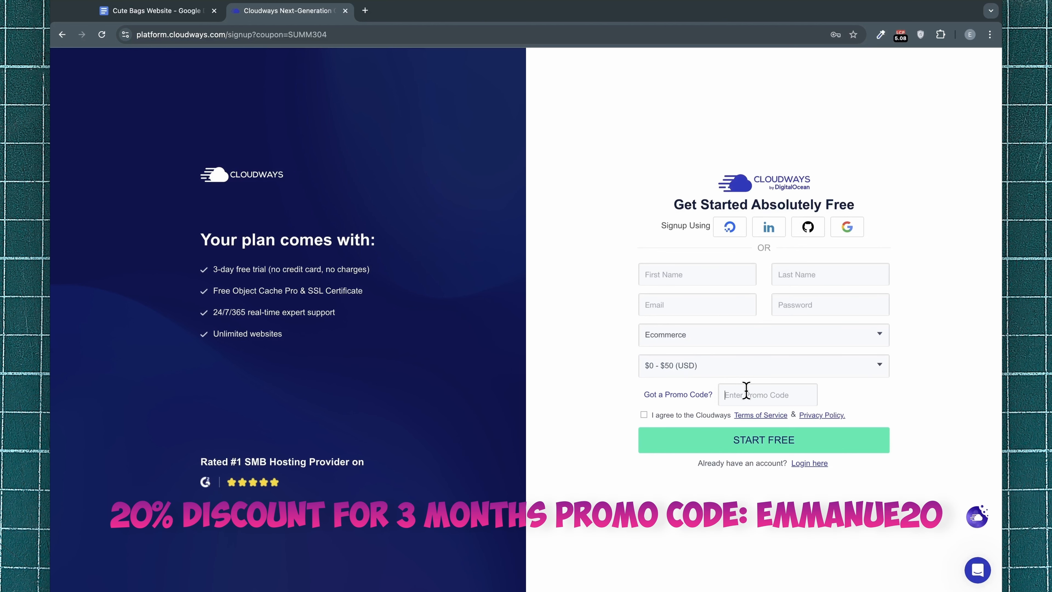
type("EMMANUE20")
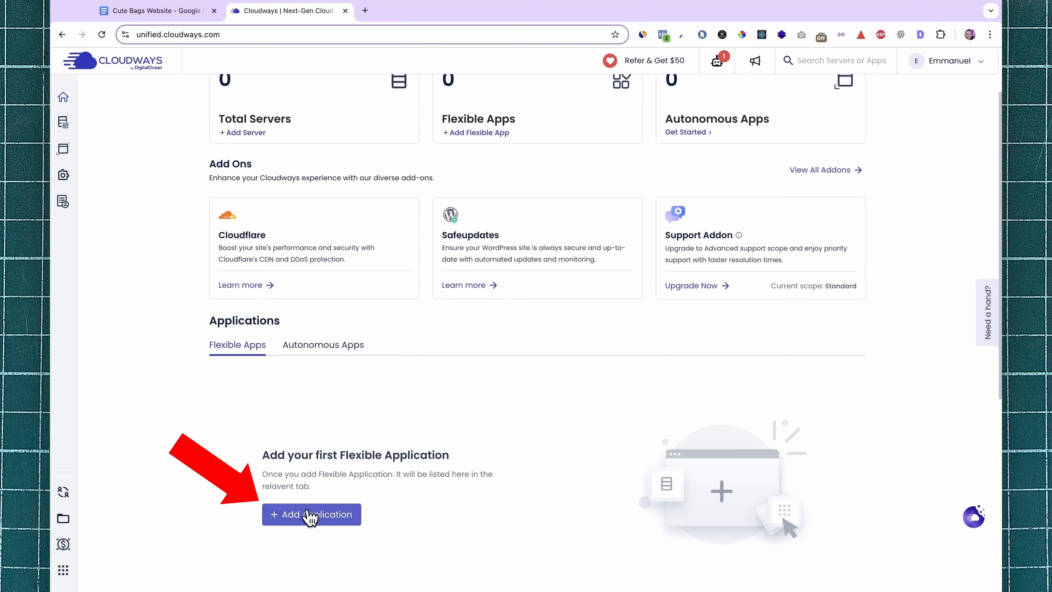
Add a WordPress 6.2.2 application named 'Cute Bags Website' on server 'Cute Bags Server', project Website.
left_click(310, 515)
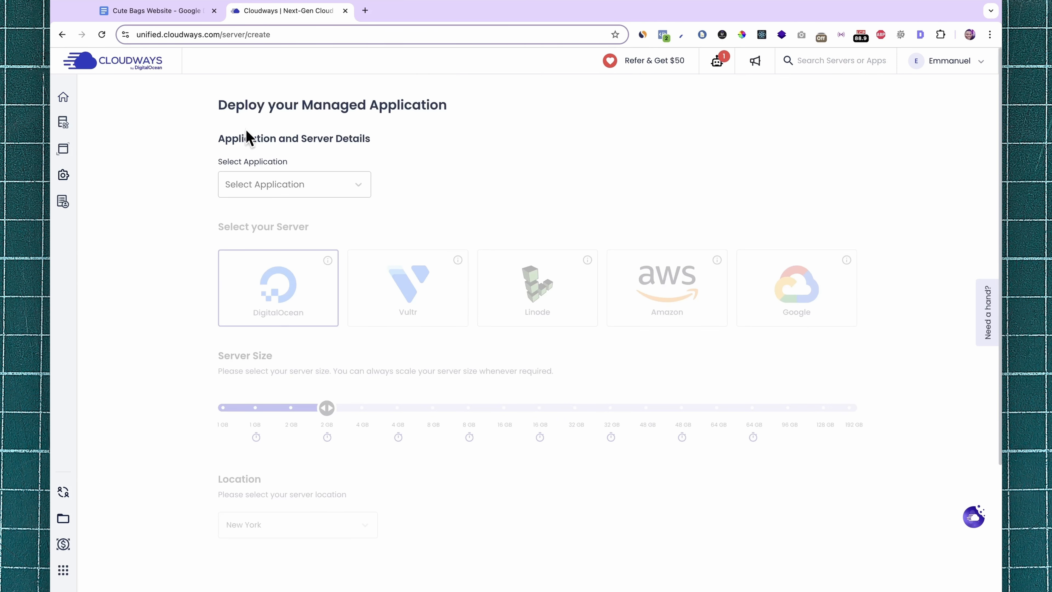
left_click(298, 183)
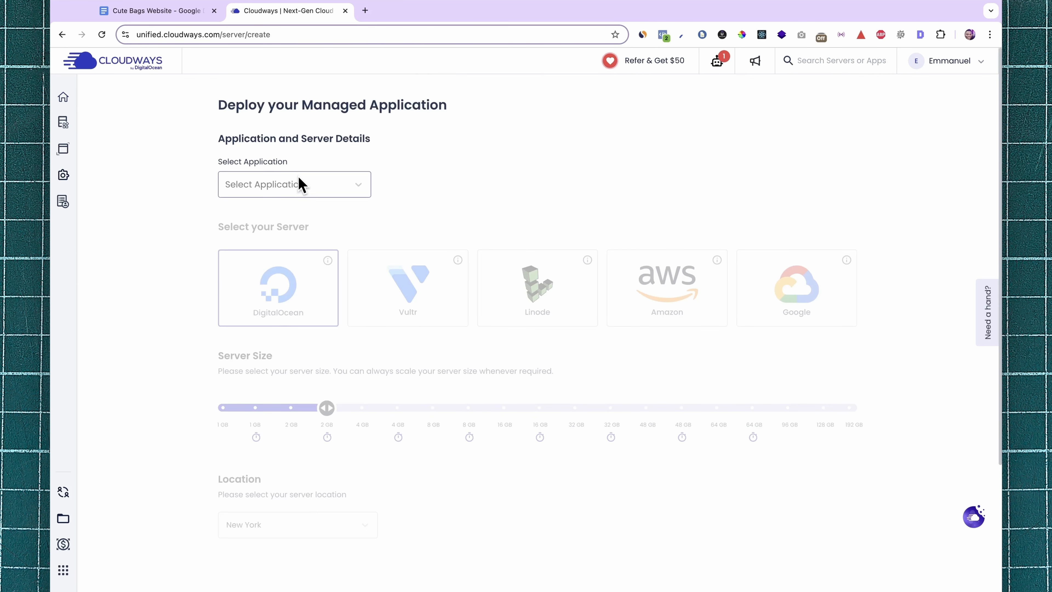
left_click(270, 236)
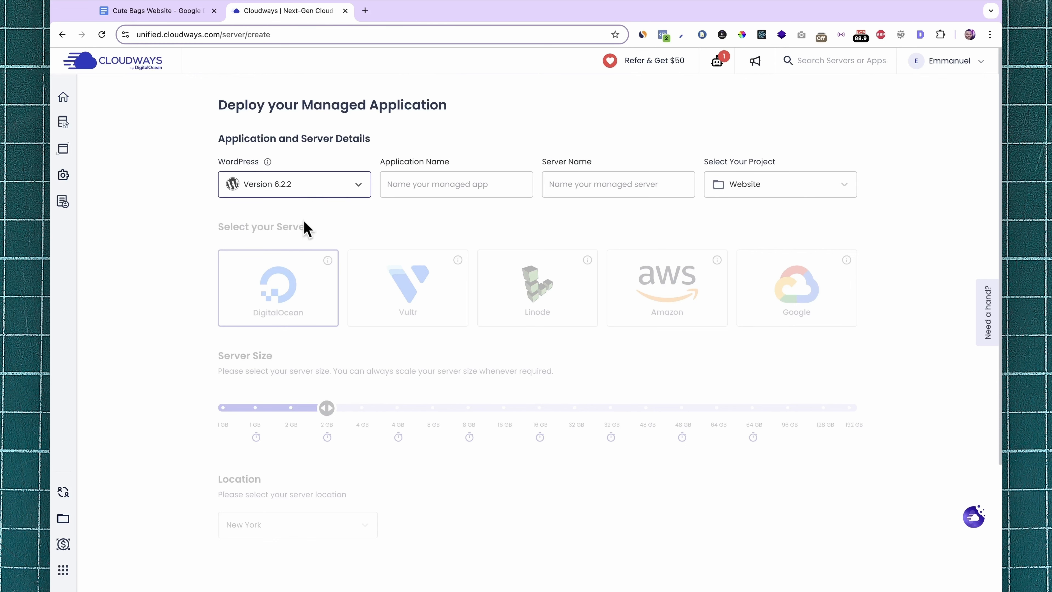
left_click(396, 177)
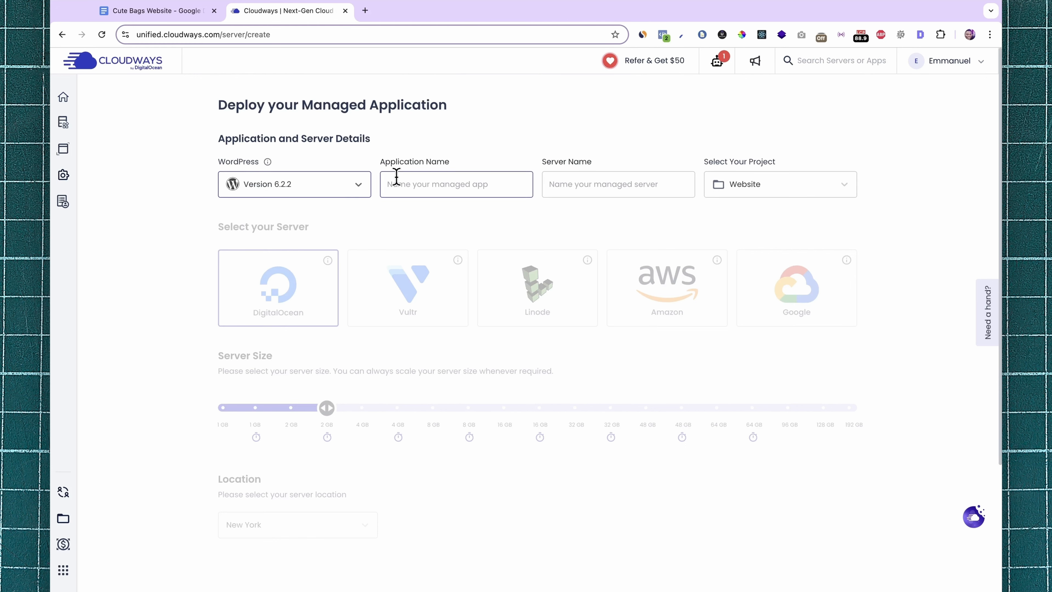
left_click(484, 125)
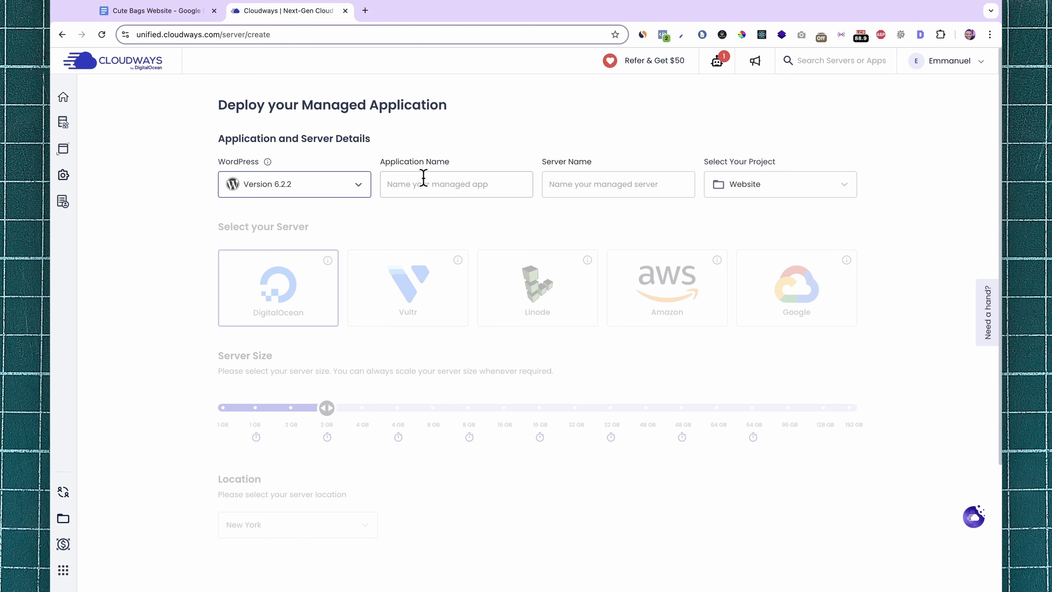
left_click(427, 173)
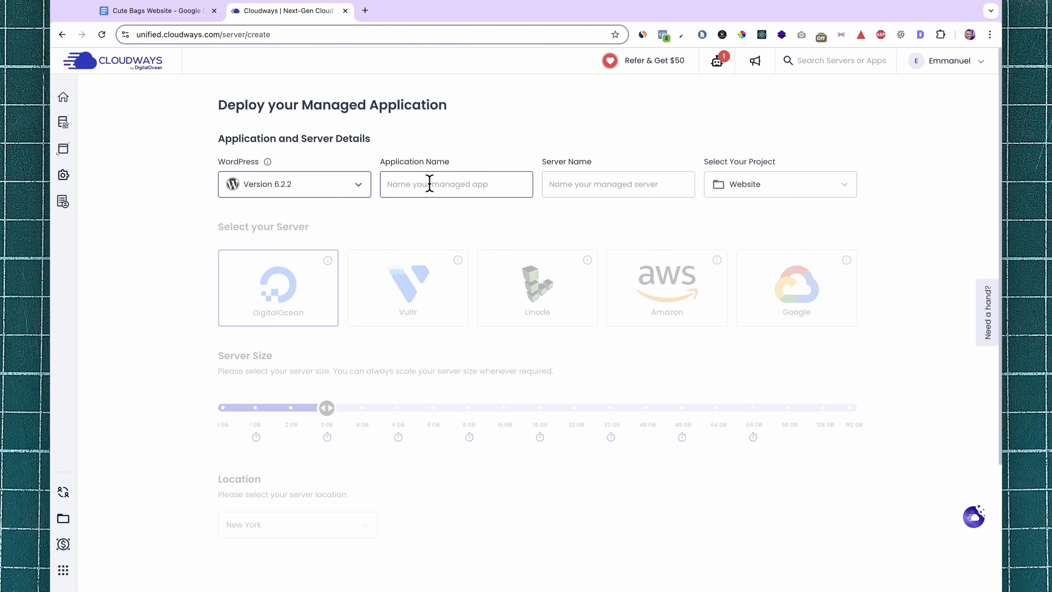
left_click(427, 184)
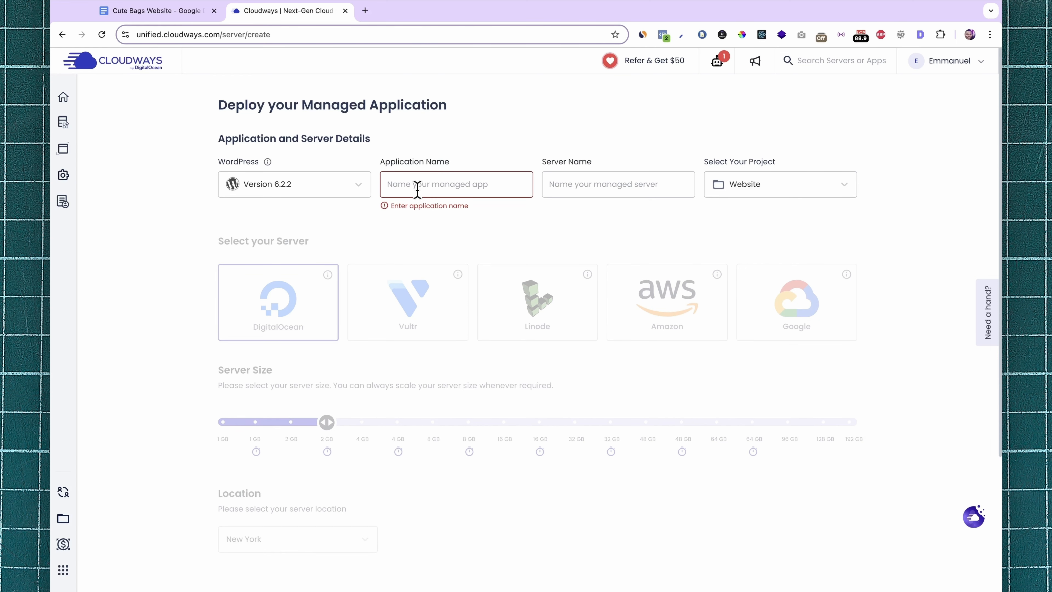
type("Cute Bag")
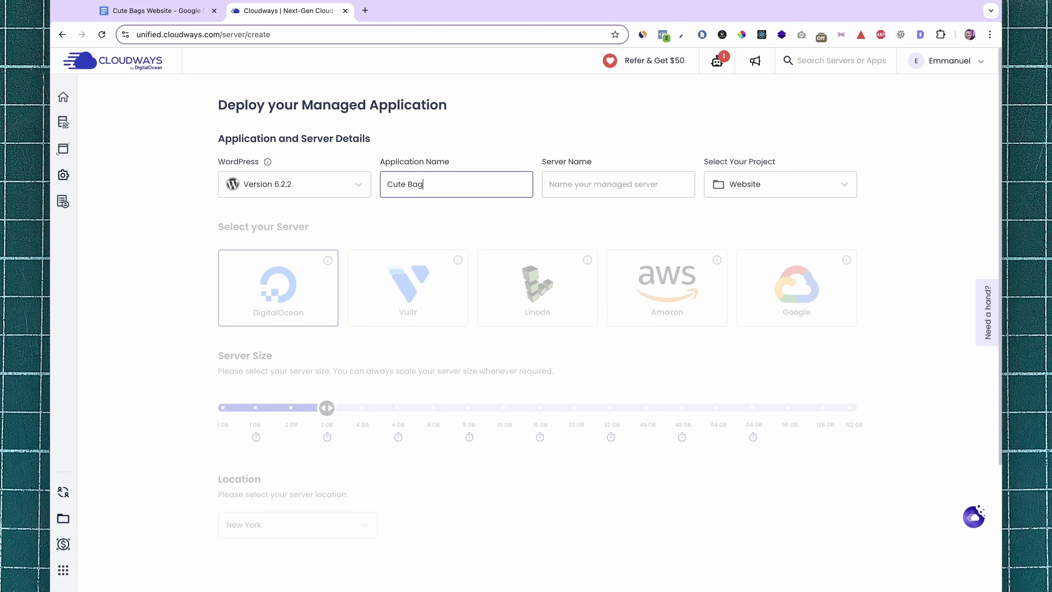
type("s Website")
key("Tab")
type("Cute")
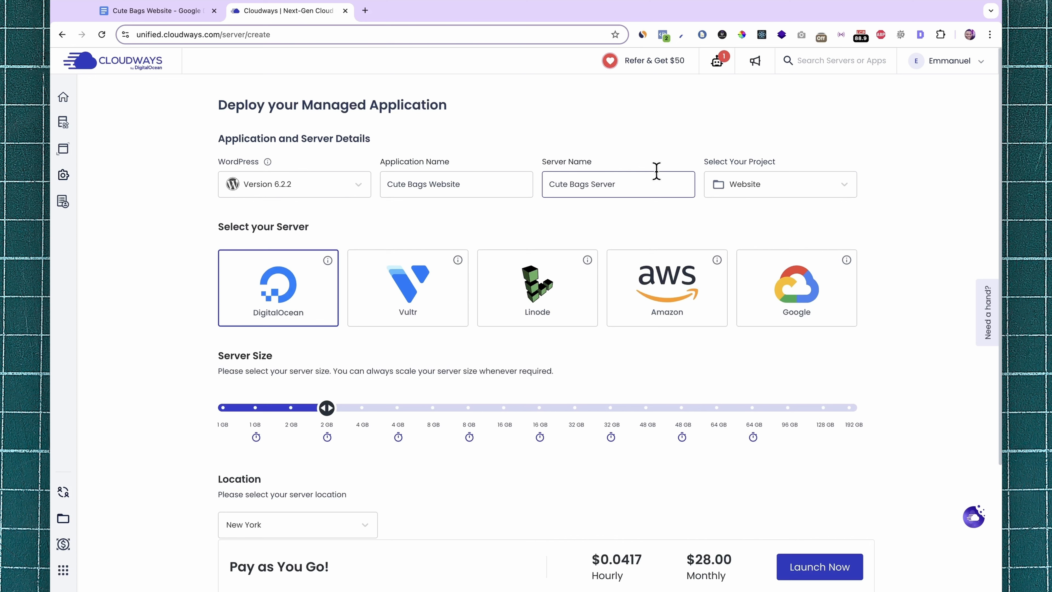
left_click(752, 186)
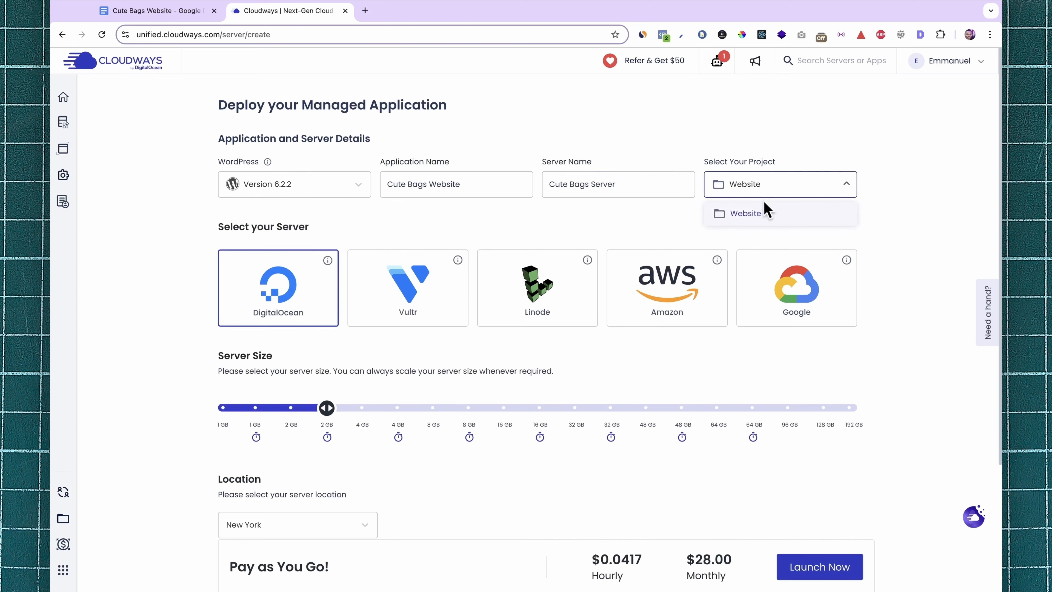
left_click(758, 209)
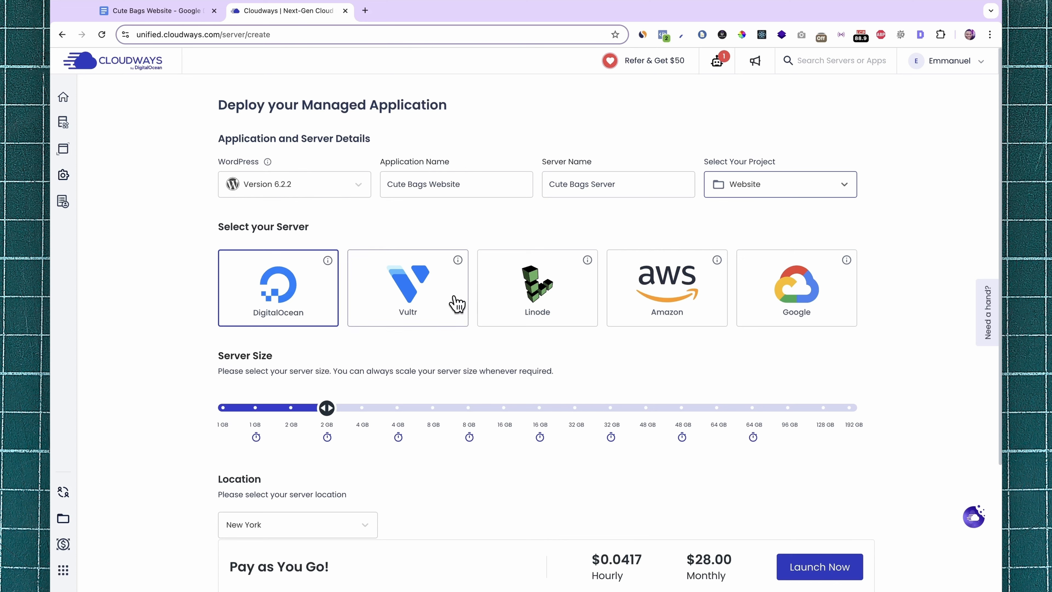
Set the server size to 1 GB with New York as the location, and launch it.
scroll(237, 240, "down", 2)
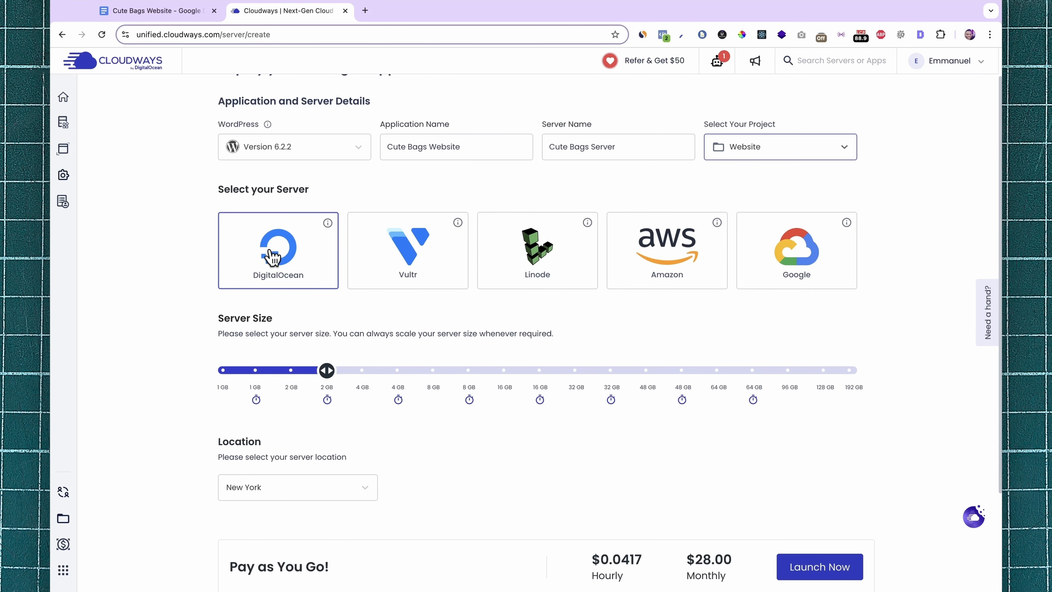
scroll(265, 257, "up", 1)
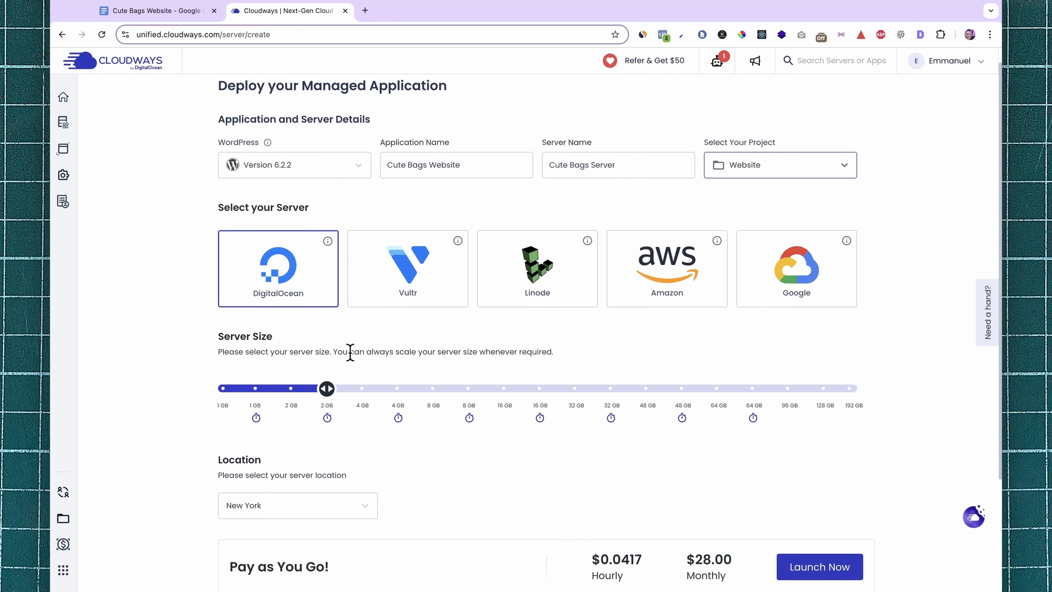
scroll(321, 385, "down", 2)
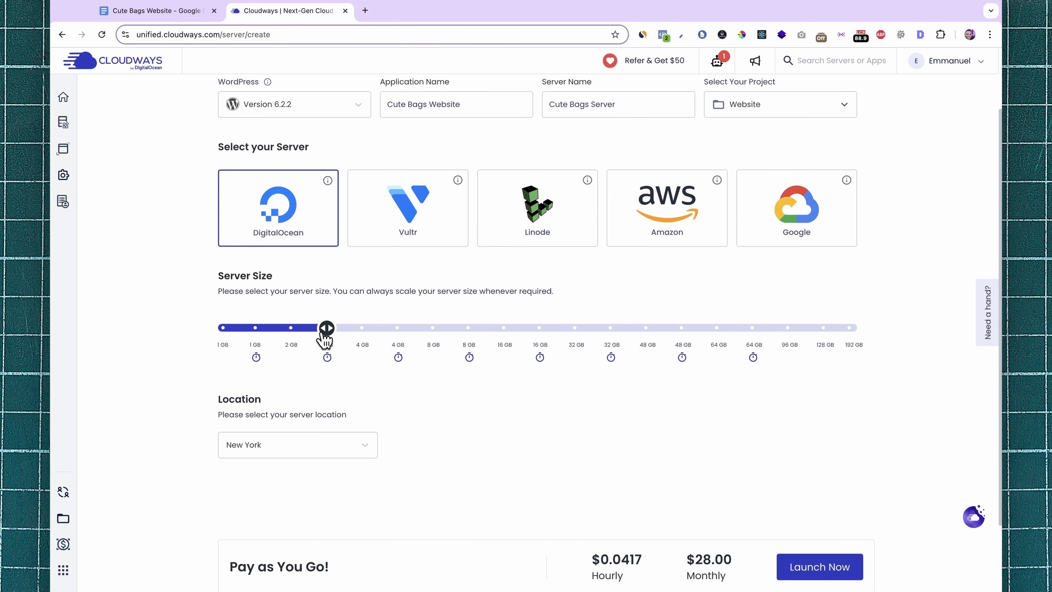
left_click_drag(325, 336, 218, 337)
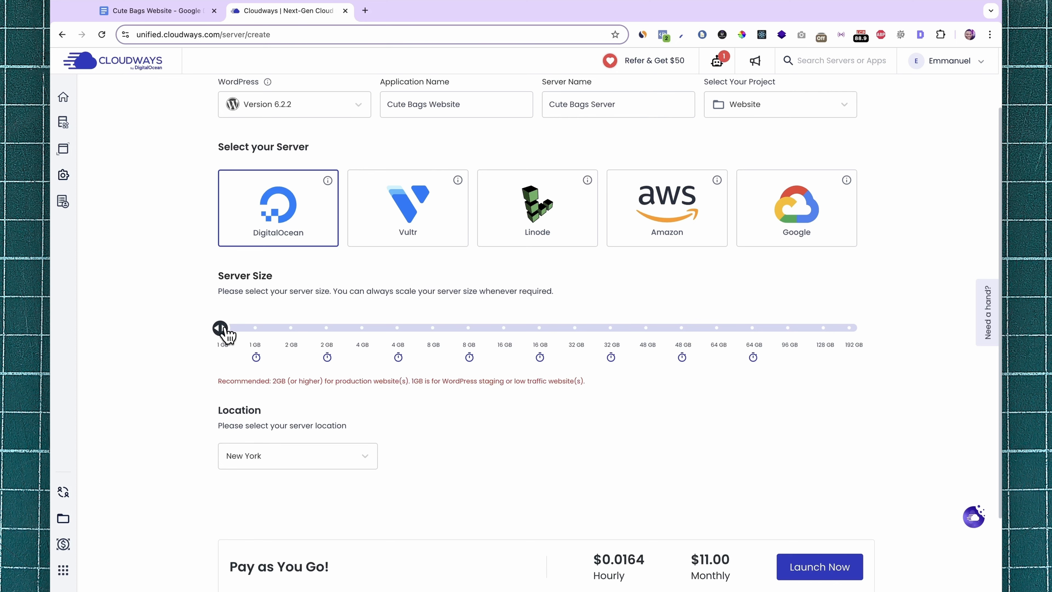
left_click_drag(221, 329, 325, 330)
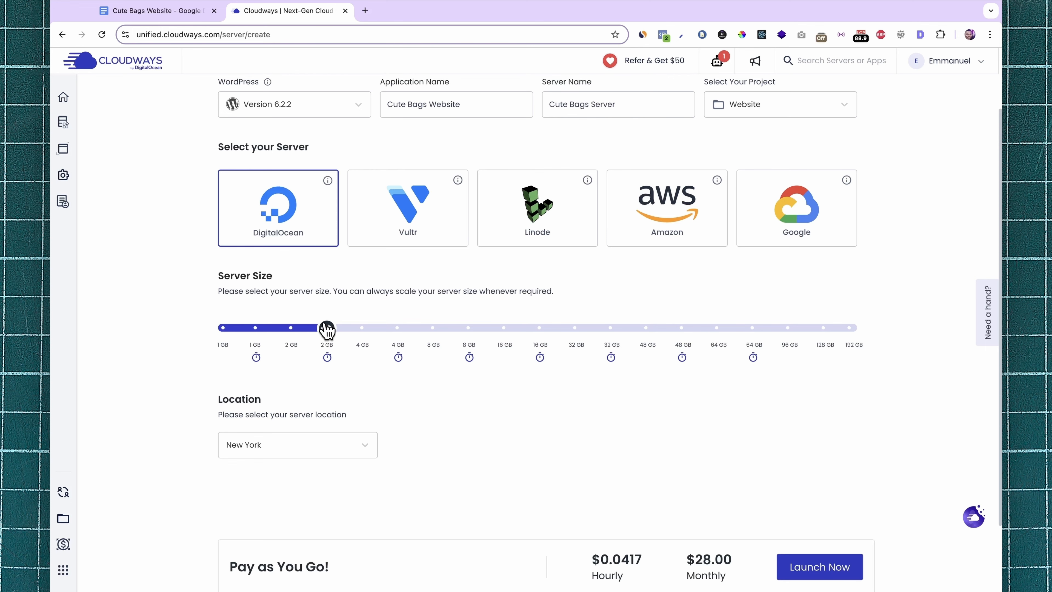
left_click_drag(327, 329, 217, 342)
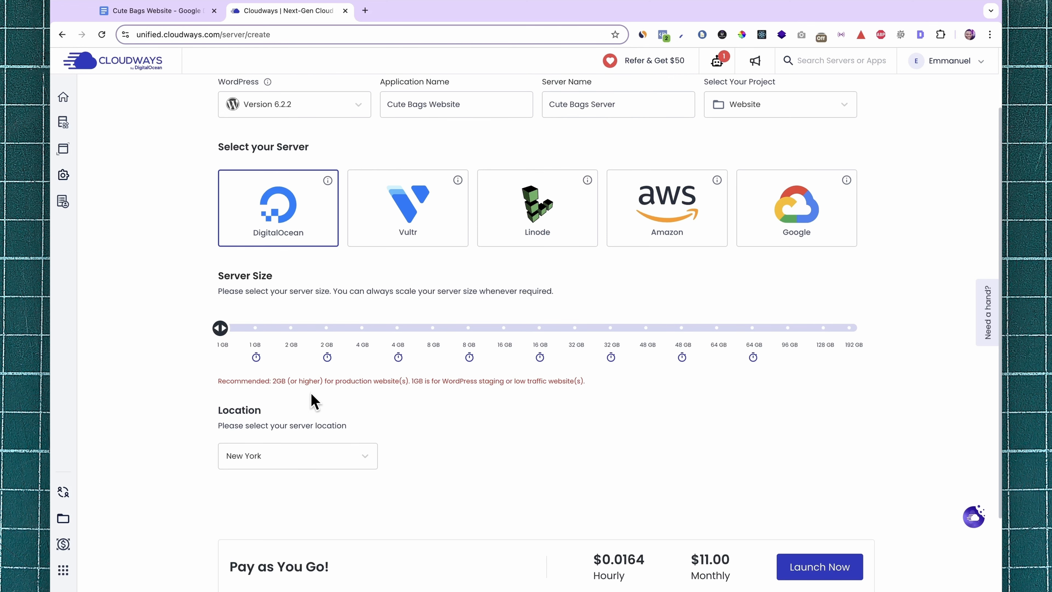
scroll(322, 412, "down", 2)
left_click(305, 366)
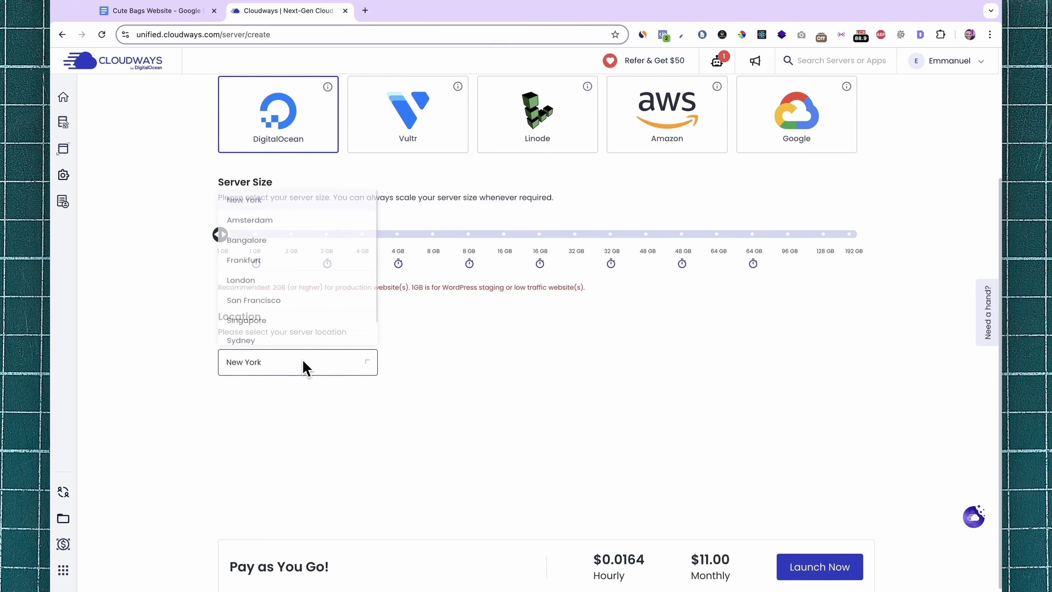
left_click(295, 195)
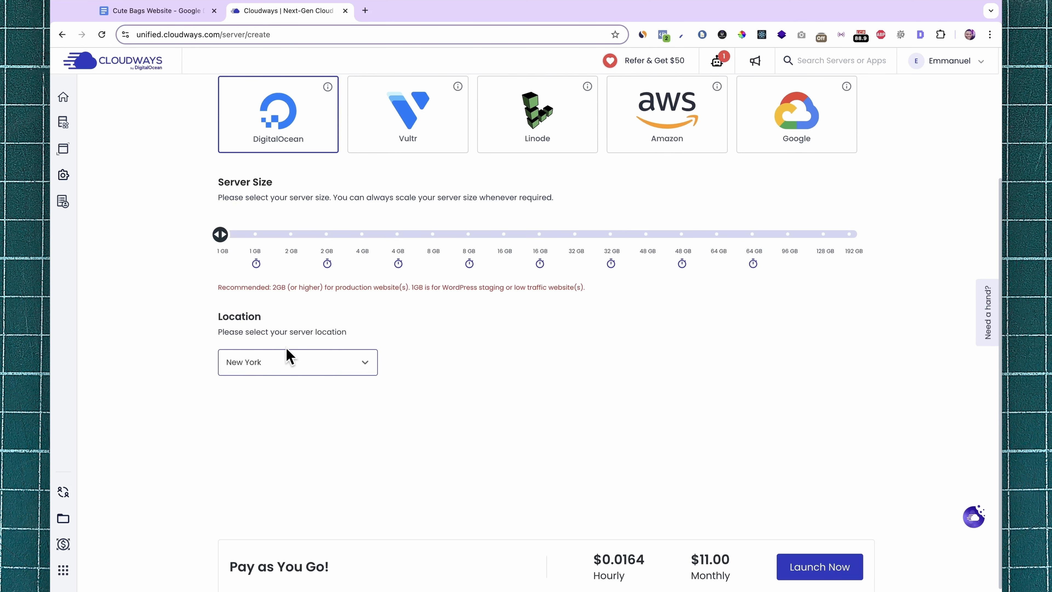
scroll(288, 355, "up", 4)
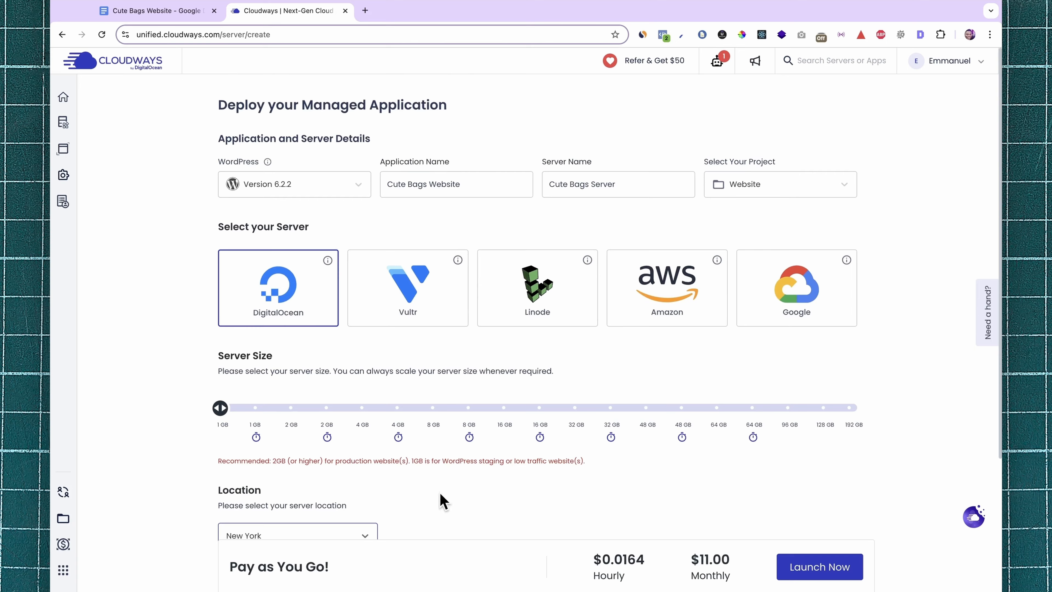
scroll(451, 492, "down", 4)
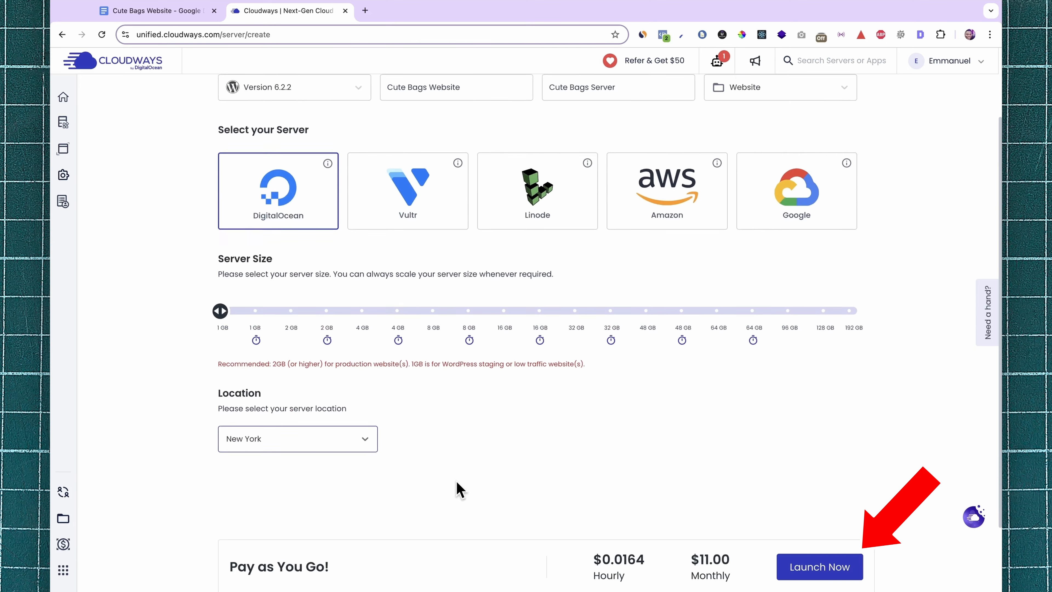
left_click(819, 577)
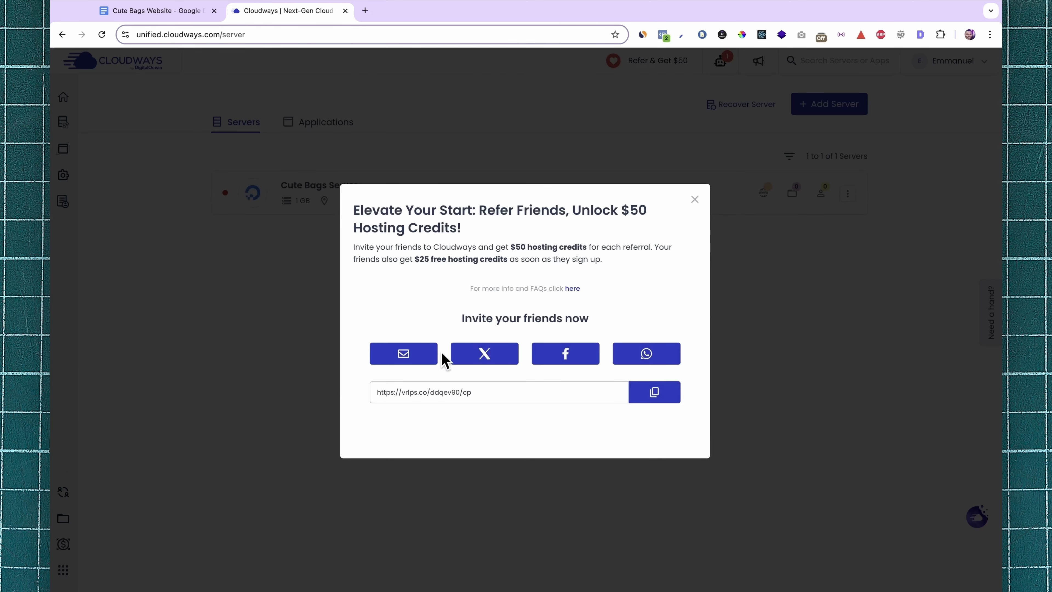
Dismiss the referral popup, open Cute Bags Website from Applications, and launch its Application URL in a new tab.
left_click(694, 201)
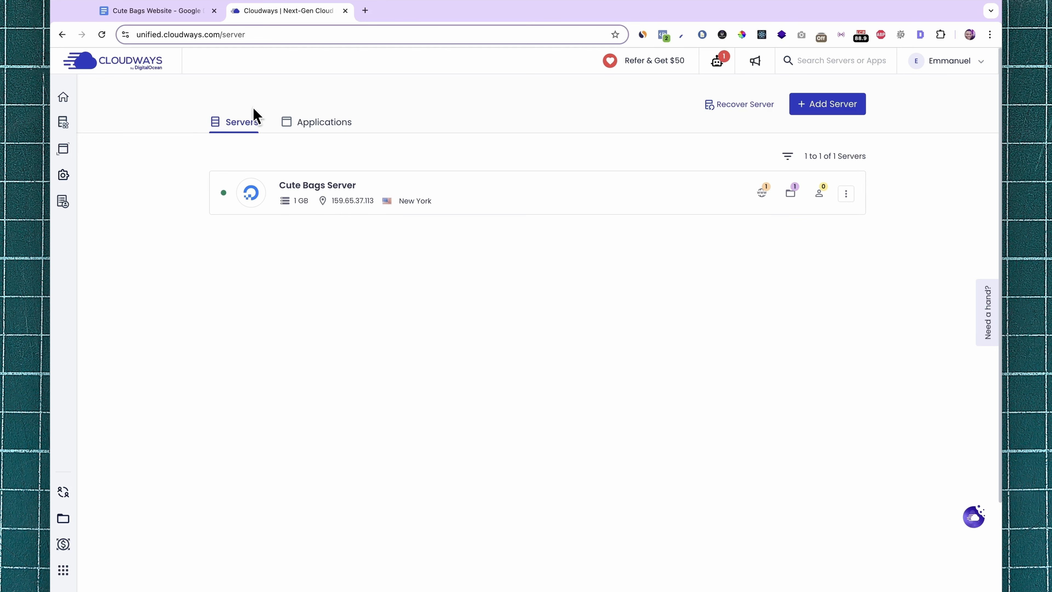
left_click(307, 124)
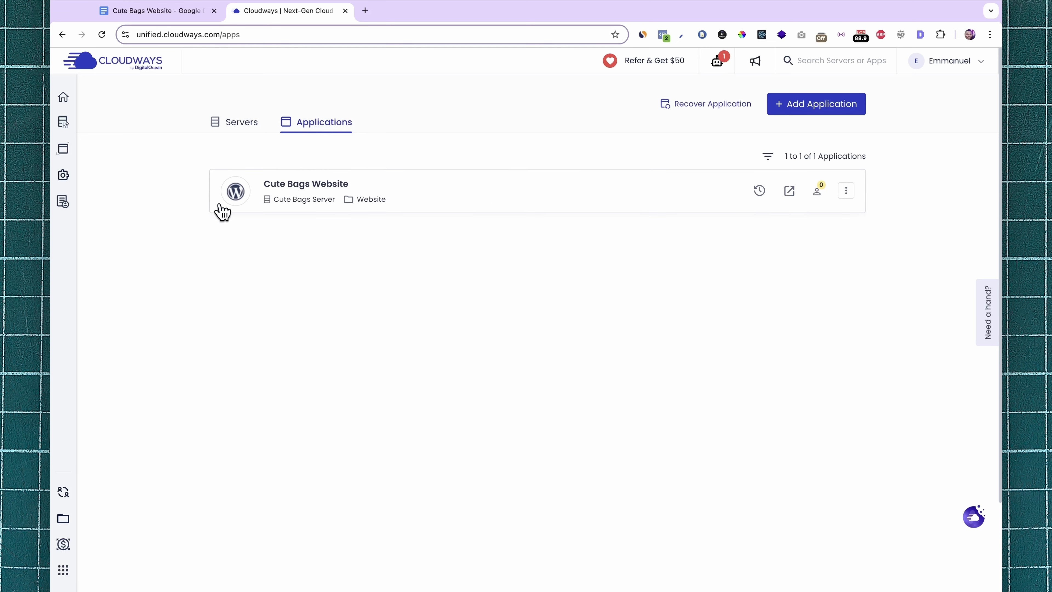
left_click(400, 191)
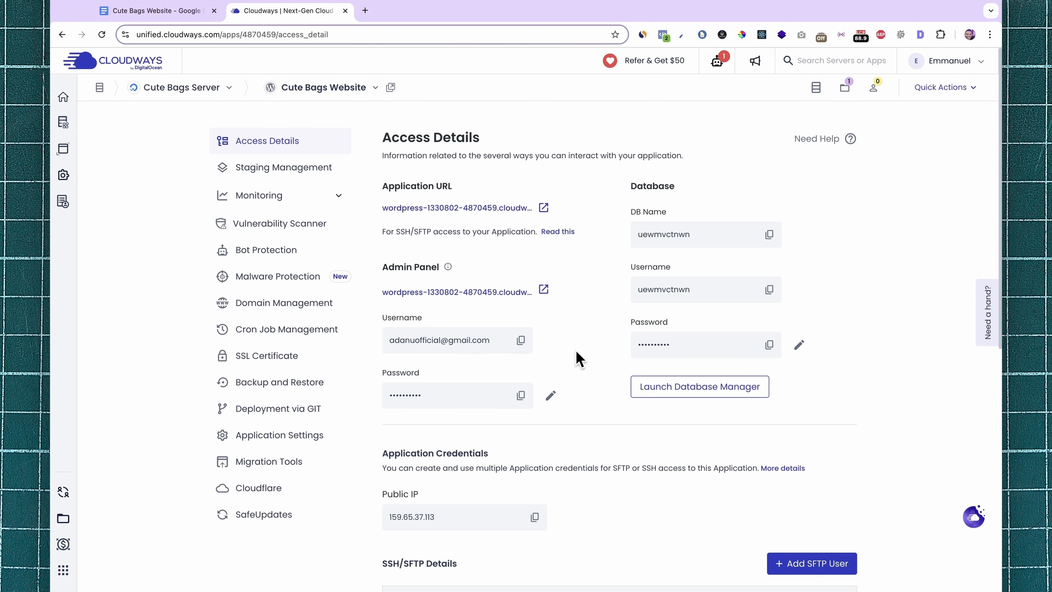
scroll(589, 439, "down", 5)
scroll(594, 444, "up", 5)
scroll(594, 443, "down", 1)
left_click(543, 207)
left_click(260, 14)
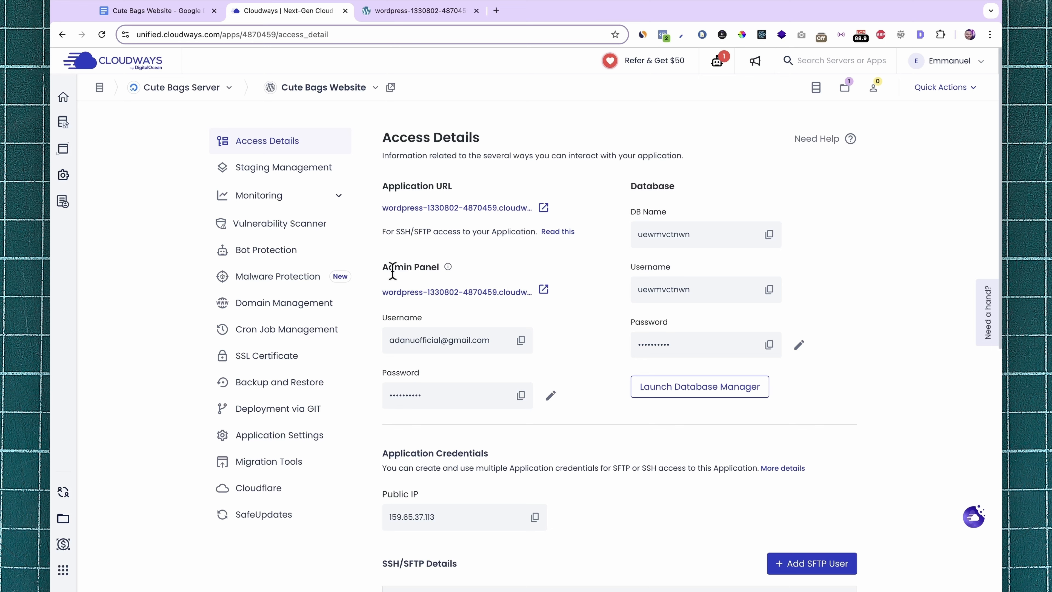
Open the WordPress admin login page and paste in the admin username copied from Cloudways.
left_click(543, 290)
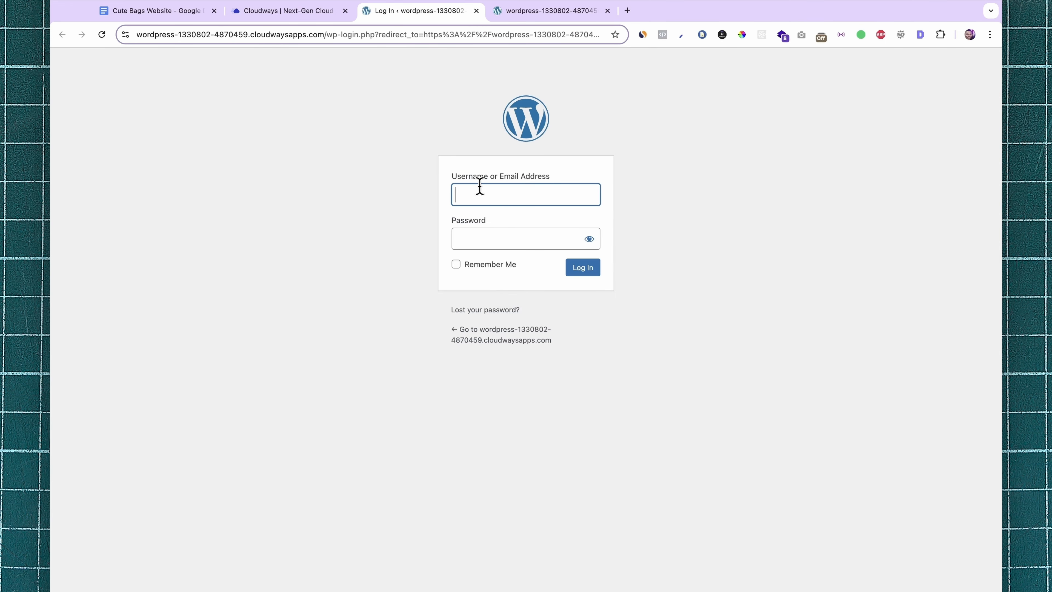
left_click(302, 20)
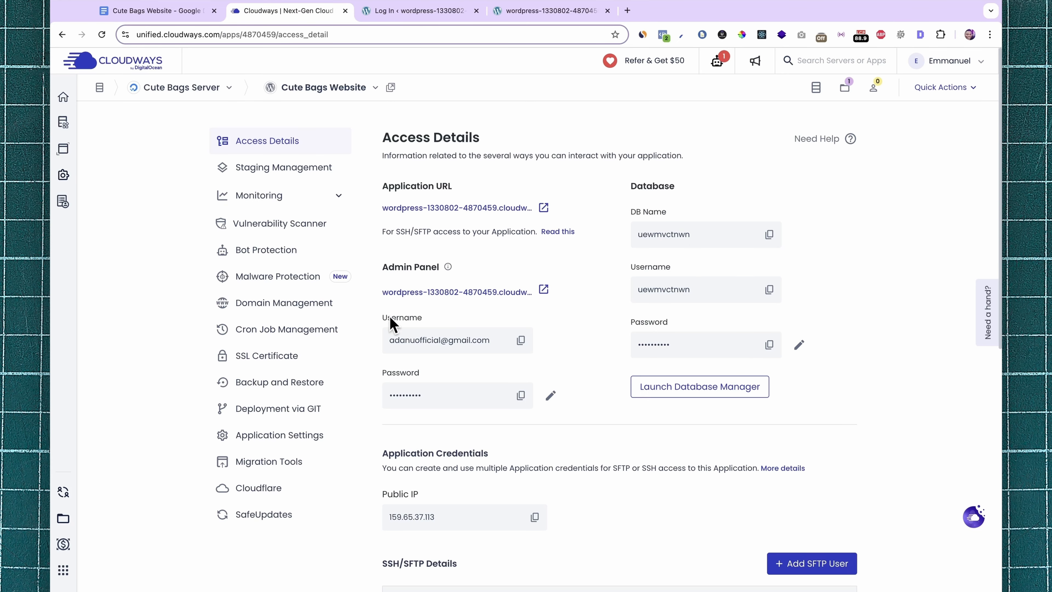
left_click(520, 342)
left_click(410, 13)
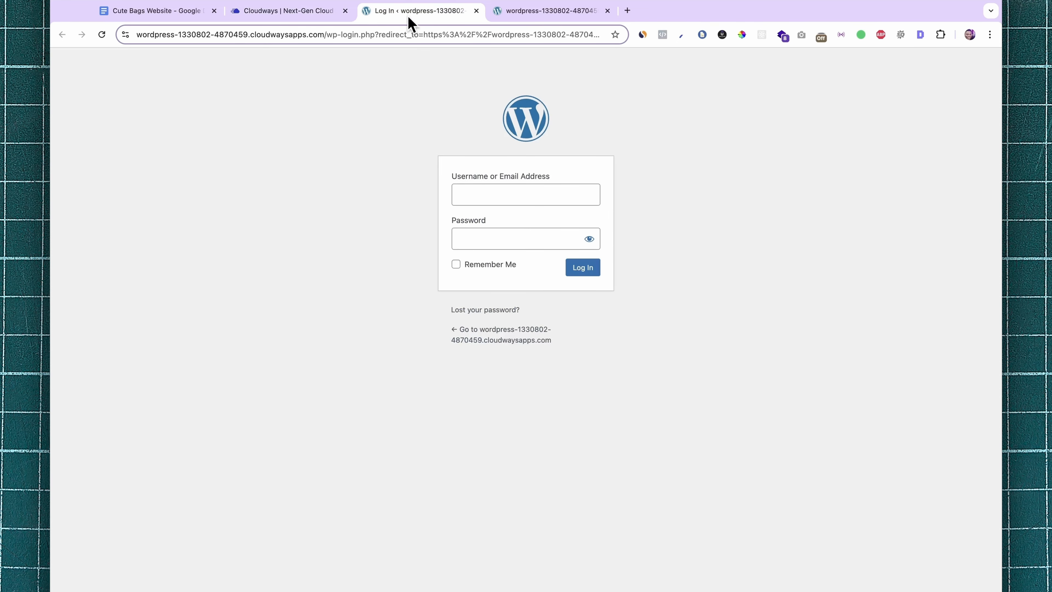
left_click(473, 181)
key("super+v")
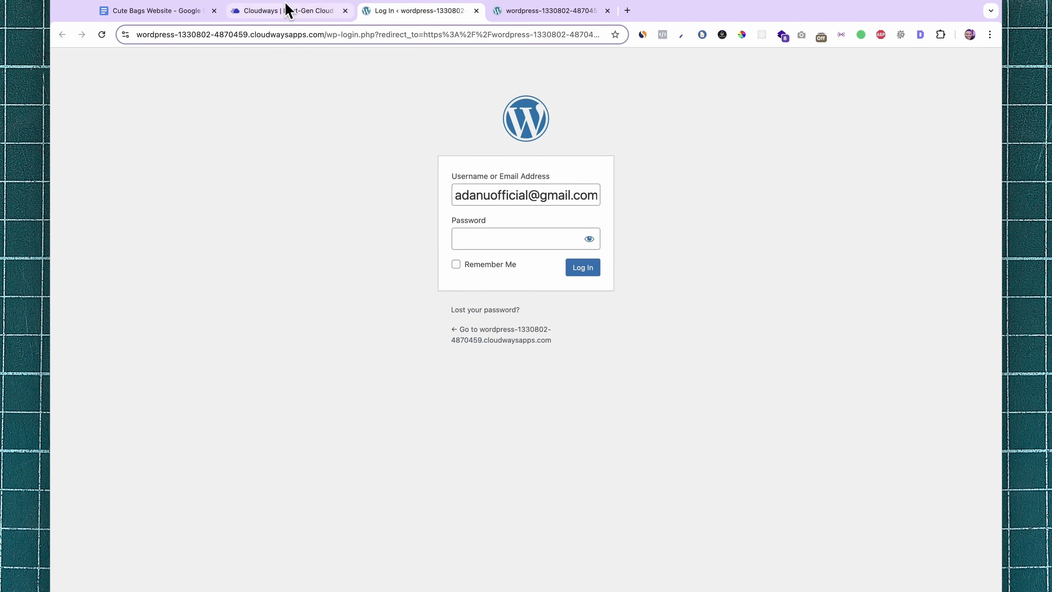
Copy the admin password from Cloudways, check the live front page, and return to the WordPress dashboard.
left_click(284, 10)
left_click(521, 396)
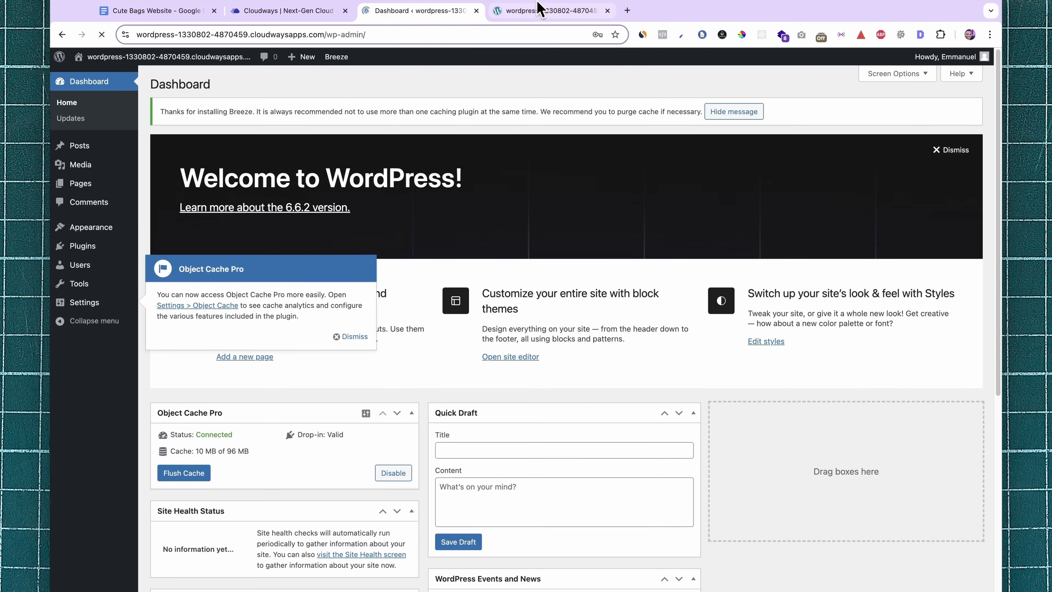
left_click(538, 6)
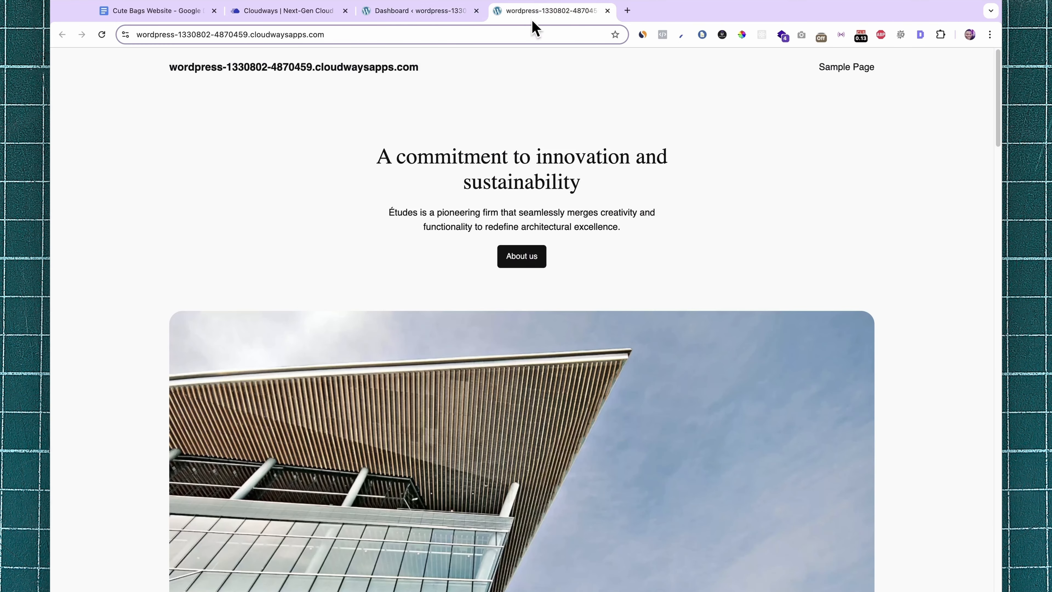
scroll(457, 300, "down", 10)
scroll(484, 270, "down", 15)
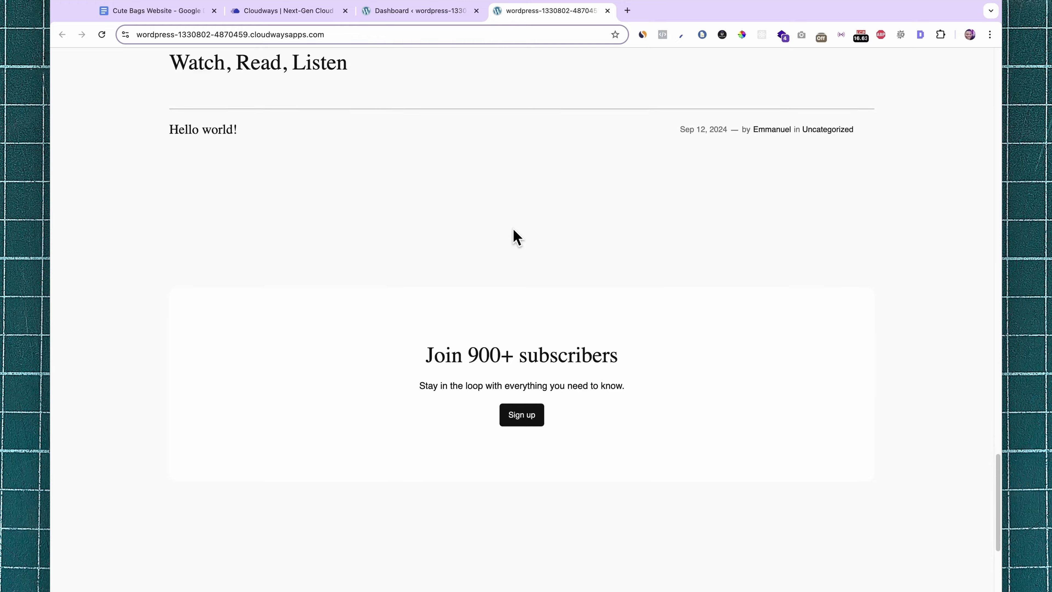
scroll(514, 236, "up", 15)
scroll(513, 232, "up", 10)
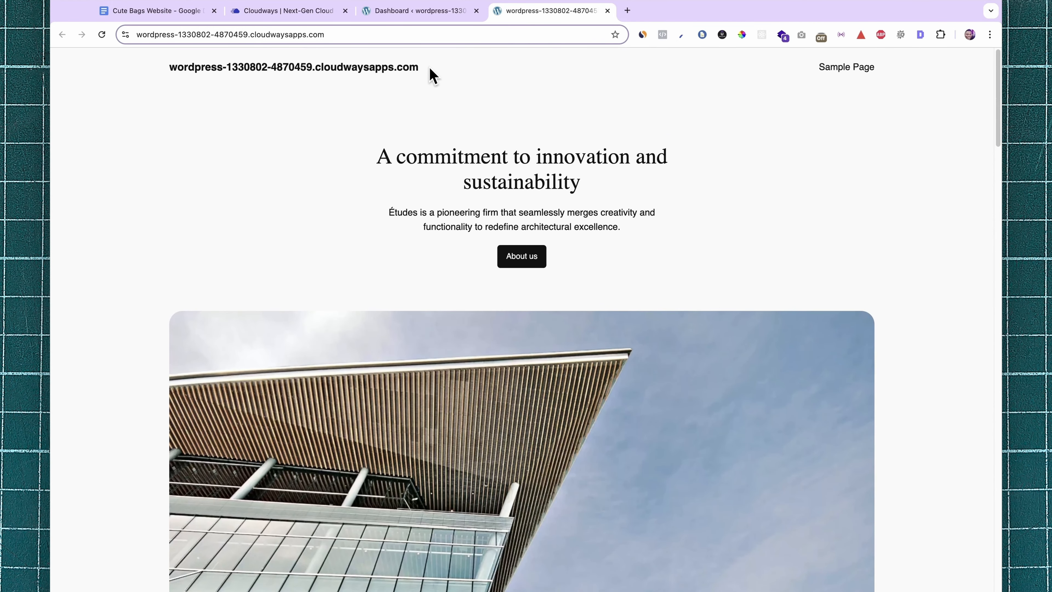
left_click(425, 20)
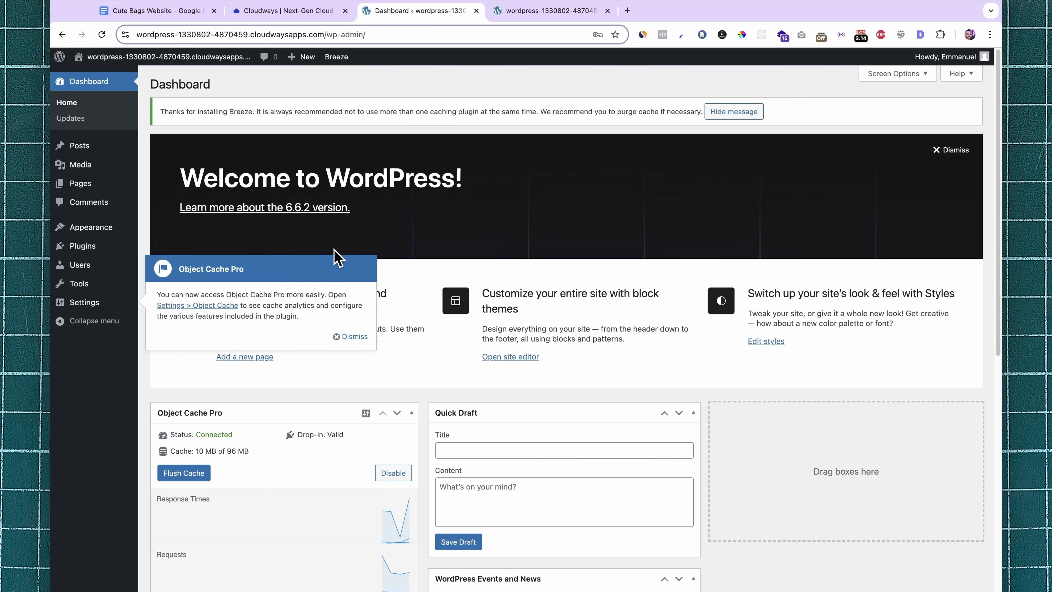
Dismiss the Object Cache Pro notice, then search for the Astra theme, install it and activate it.
left_click(336, 336)
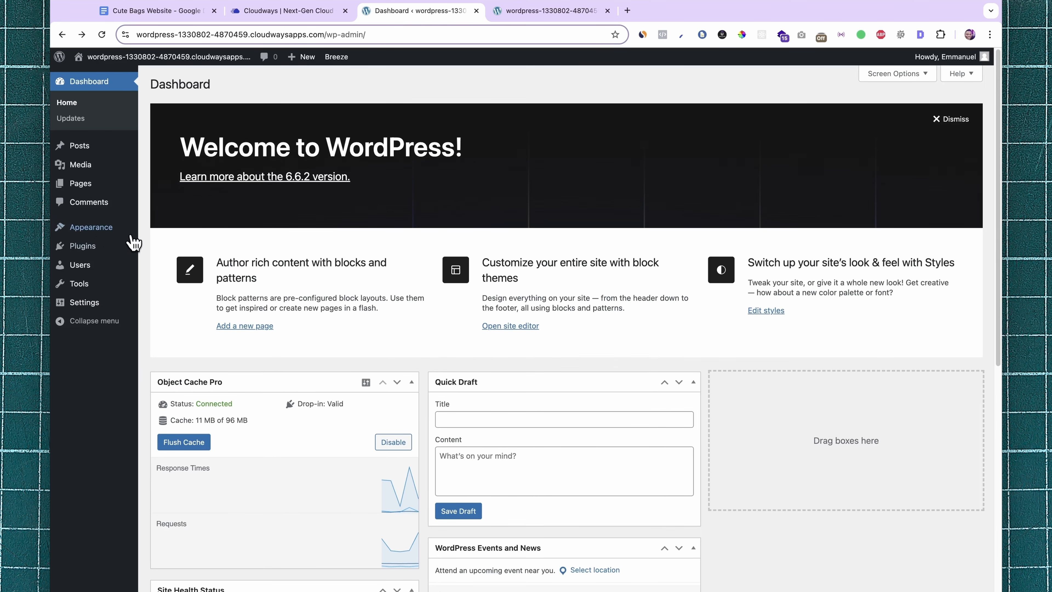
left_click(87, 233)
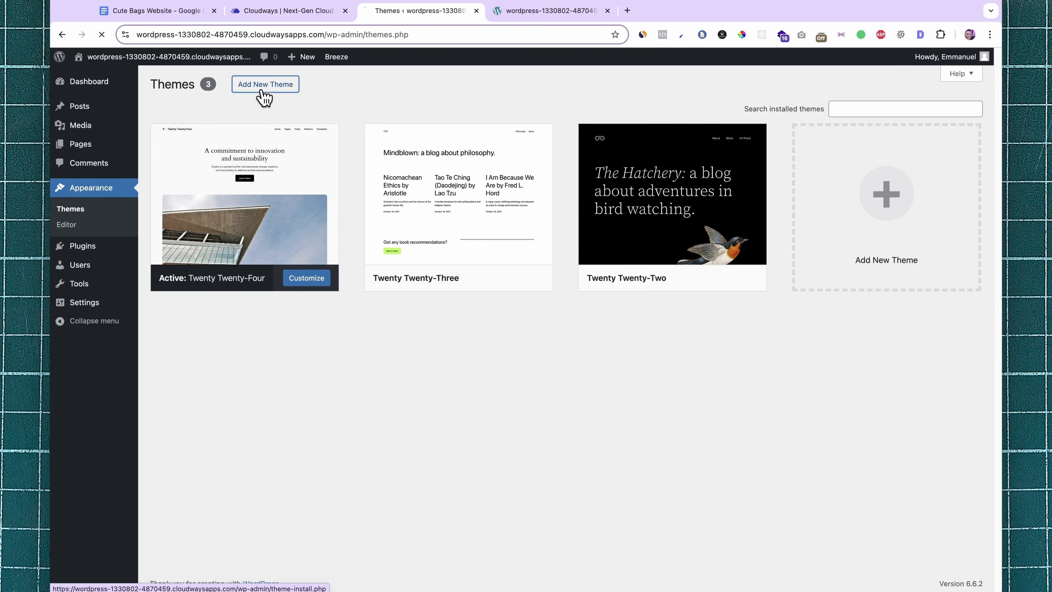
left_click(264, 84)
scroll(588, 301, "down", 20)
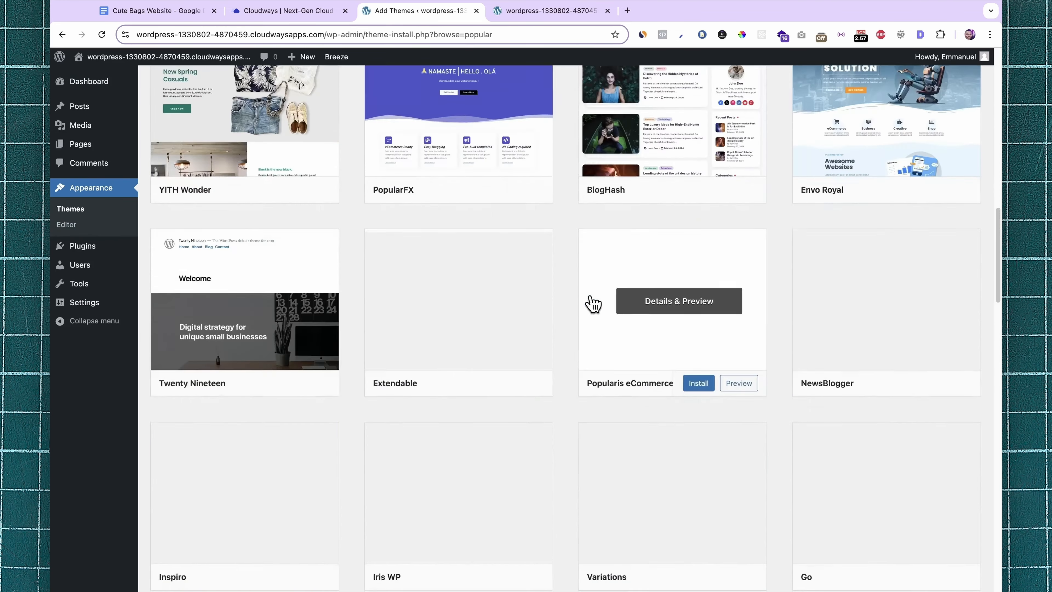
scroll(593, 304, "down", 7)
scroll(593, 304, "up", 20)
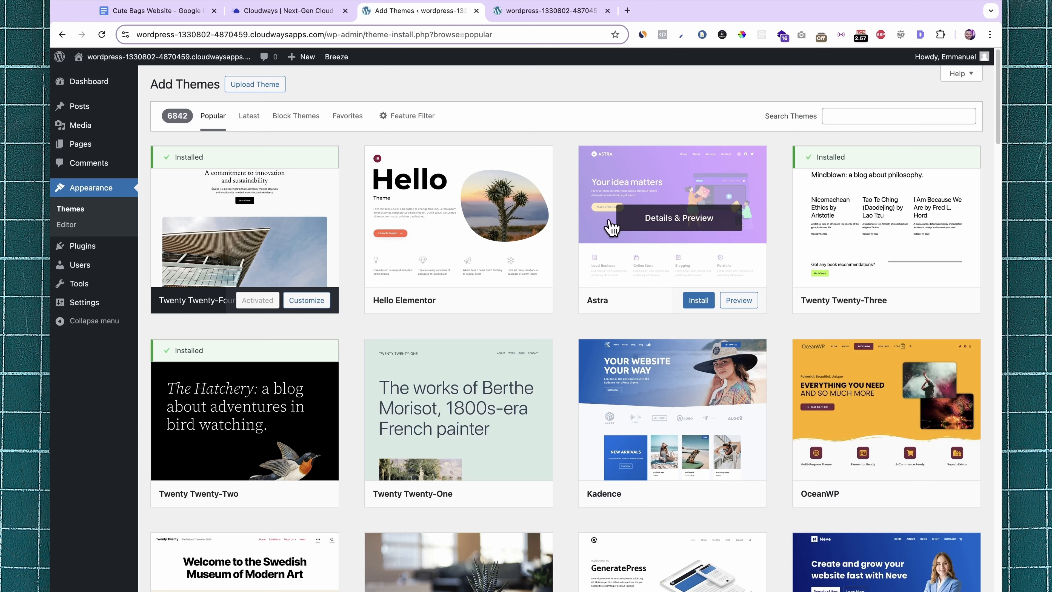
left_click(698, 300)
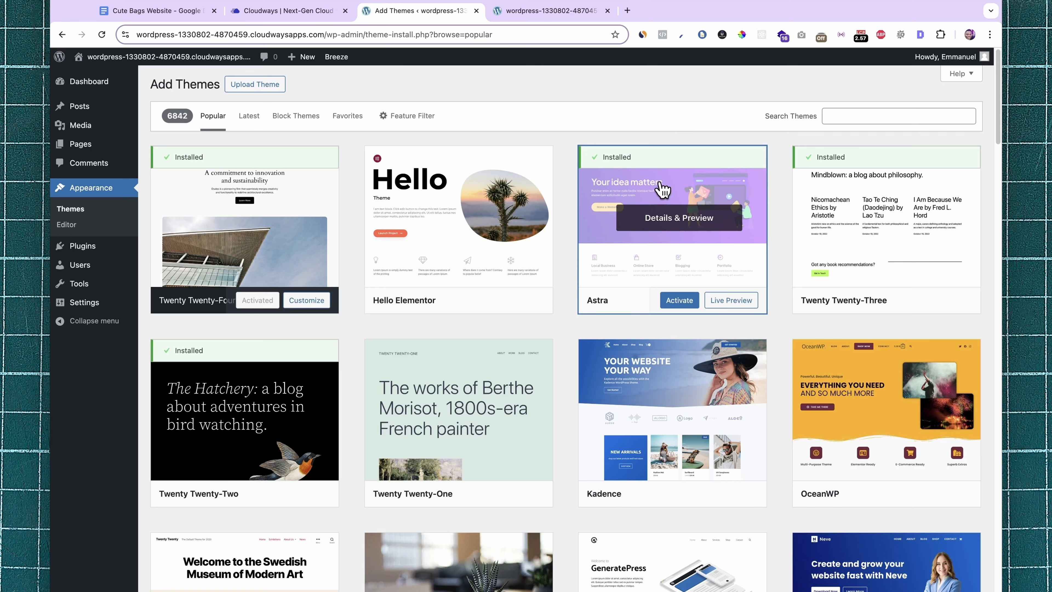
left_click(836, 116)
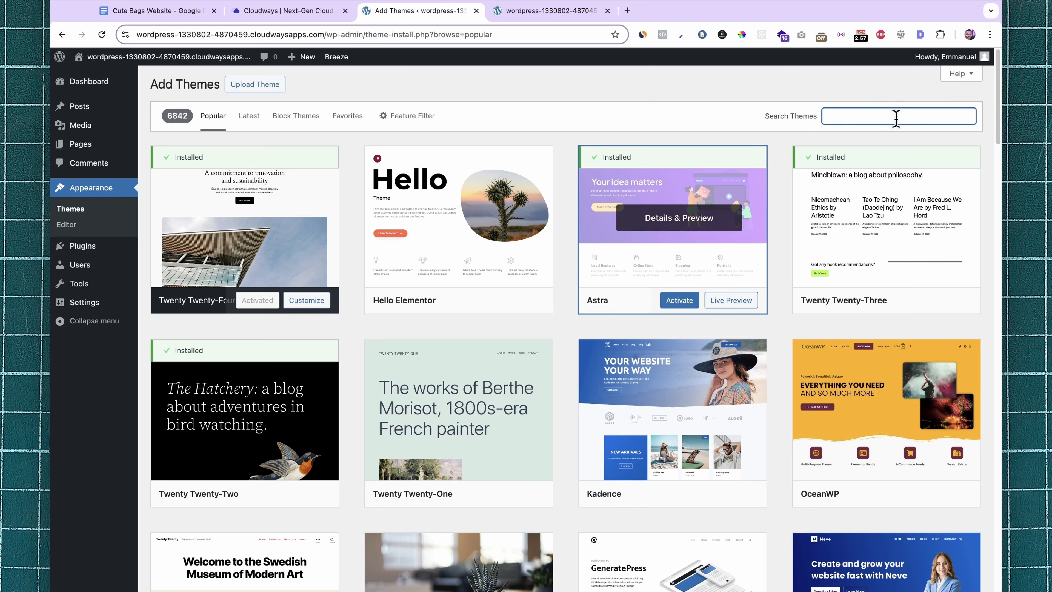
type("Astra")
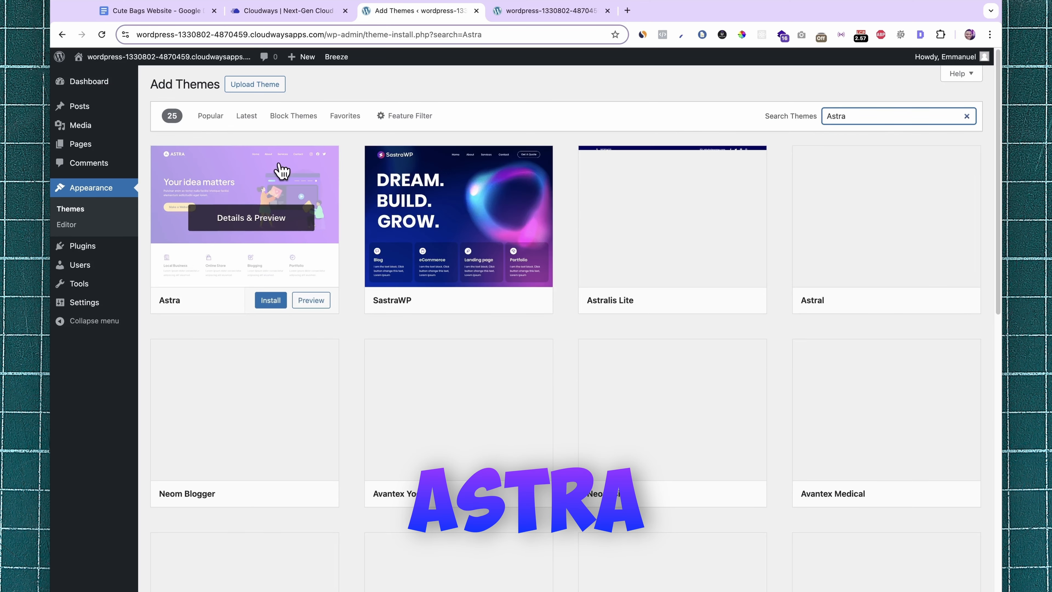
left_click(270, 301)
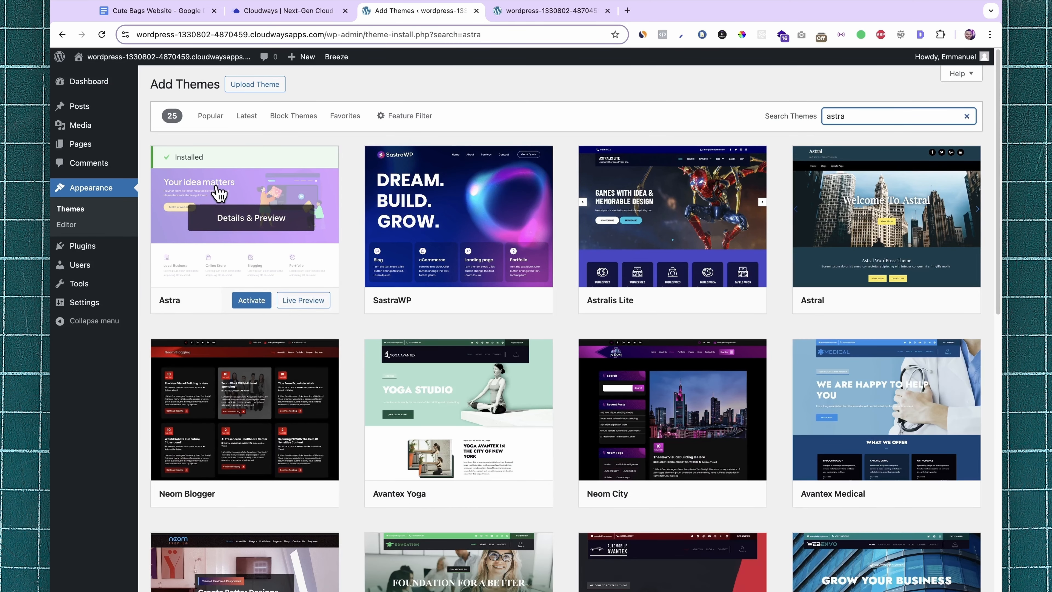
left_click(250, 300)
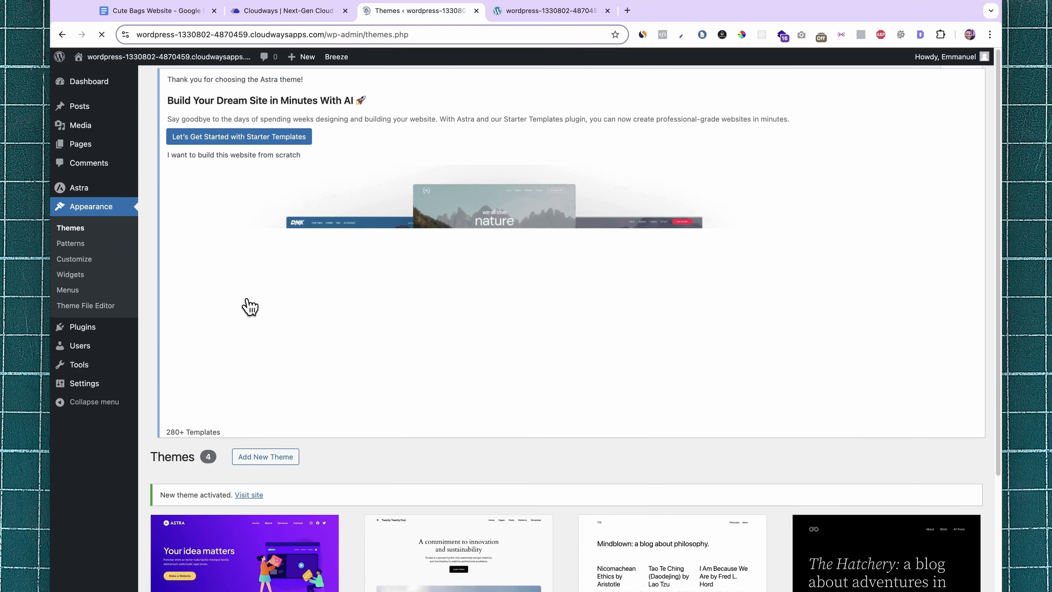
Reload the live site to confirm it now uses the Astra theme.
scroll(246, 305, "down", 5)
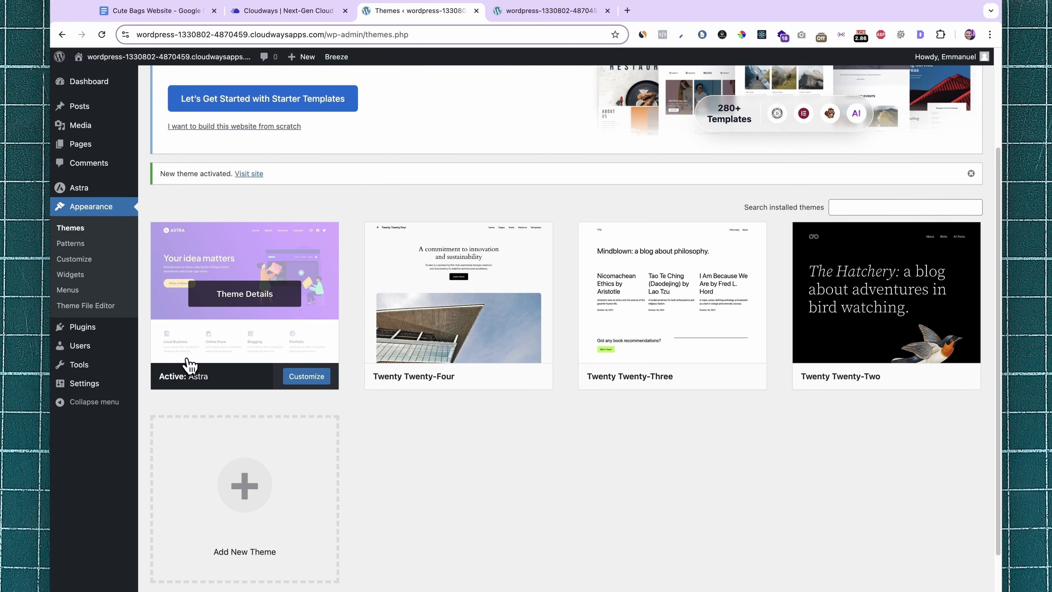
left_click(534, 13)
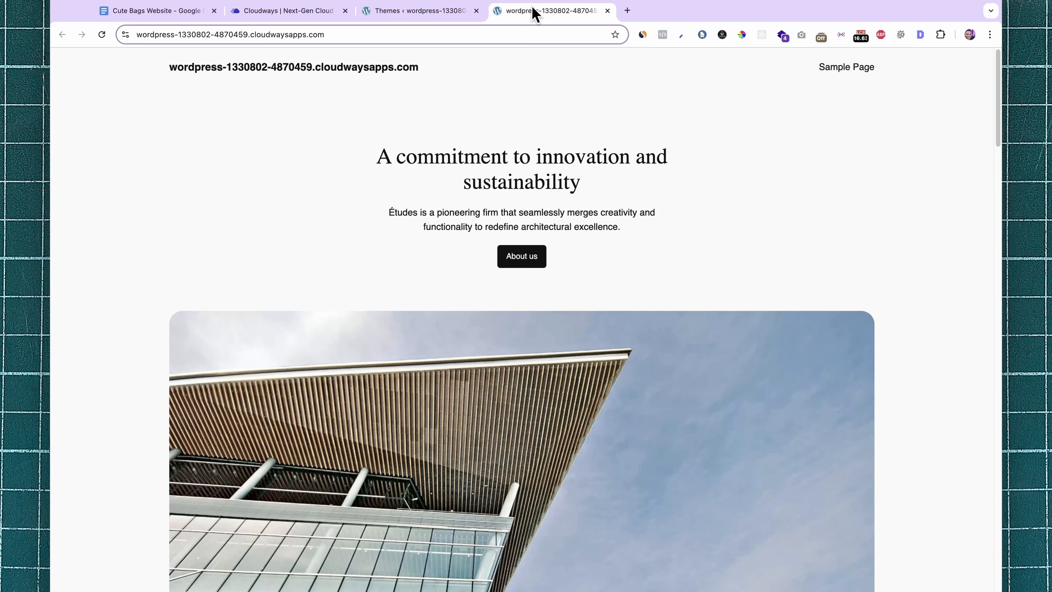
left_click(102, 31)
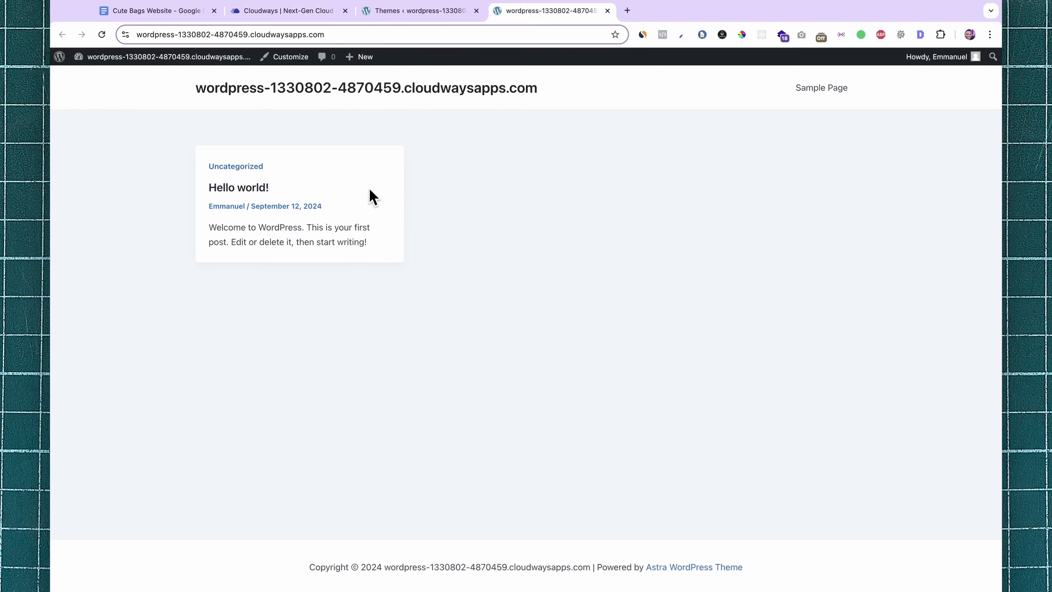
left_click(403, 15)
Delete the Akismet and Hello Dolly plugins from Installed Plugins.
mouse_move(81, 329)
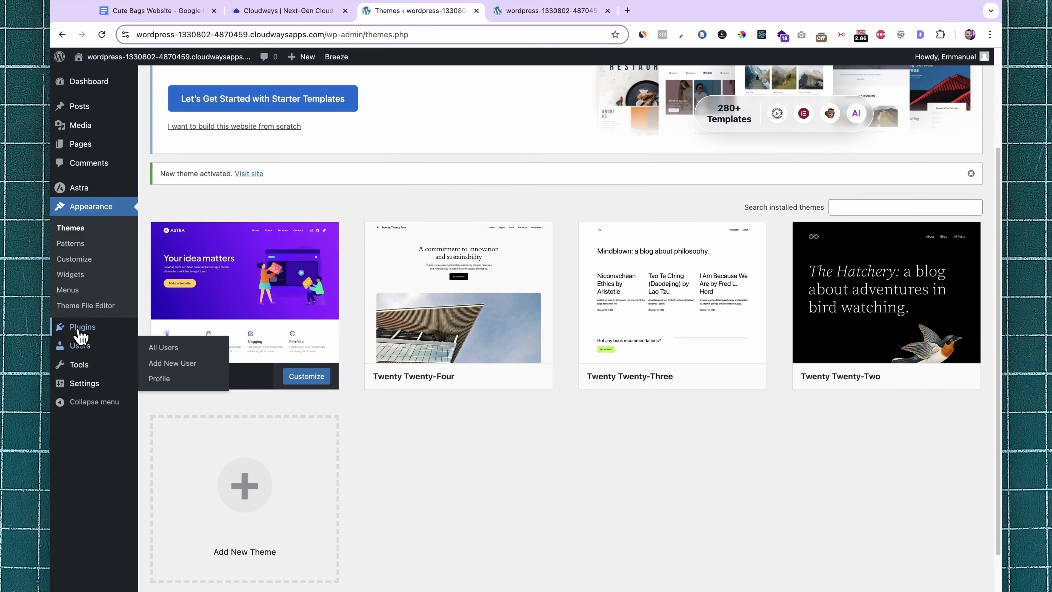
left_click(82, 330)
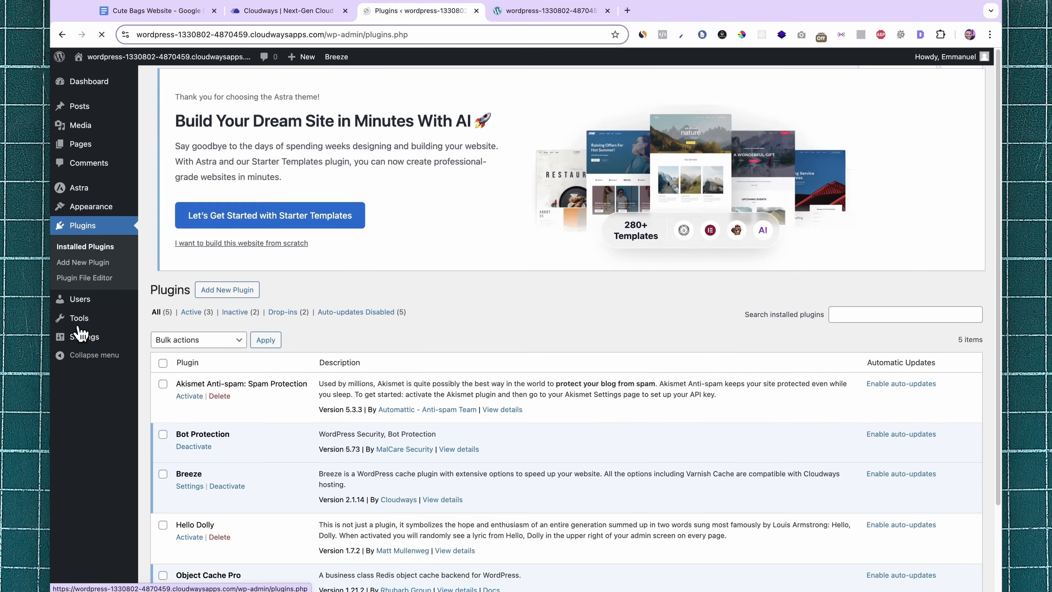
scroll(350, 356, "down", 3)
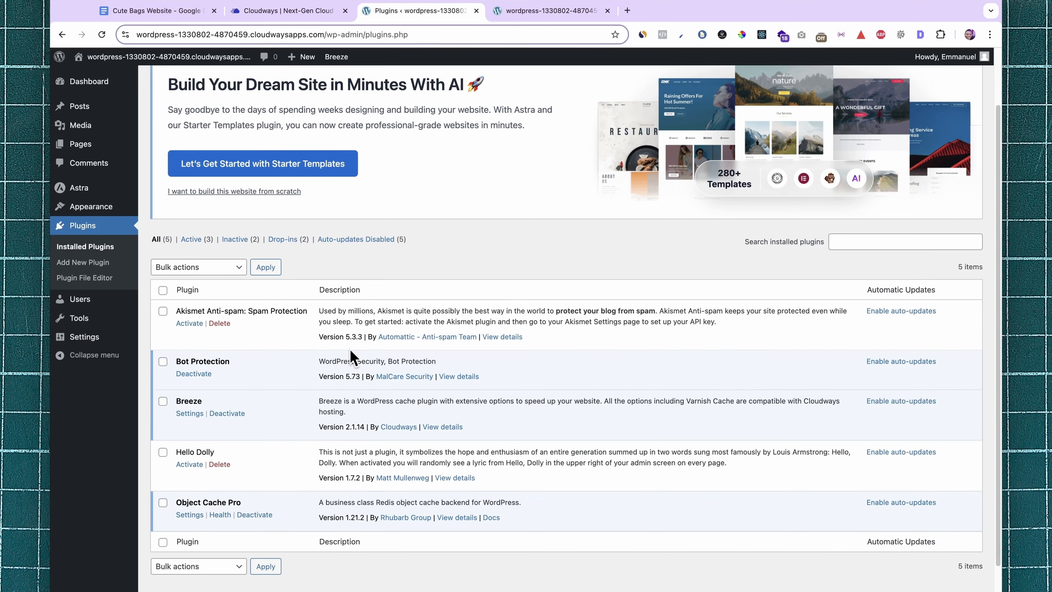
left_click(221, 323)
left_click(626, 132)
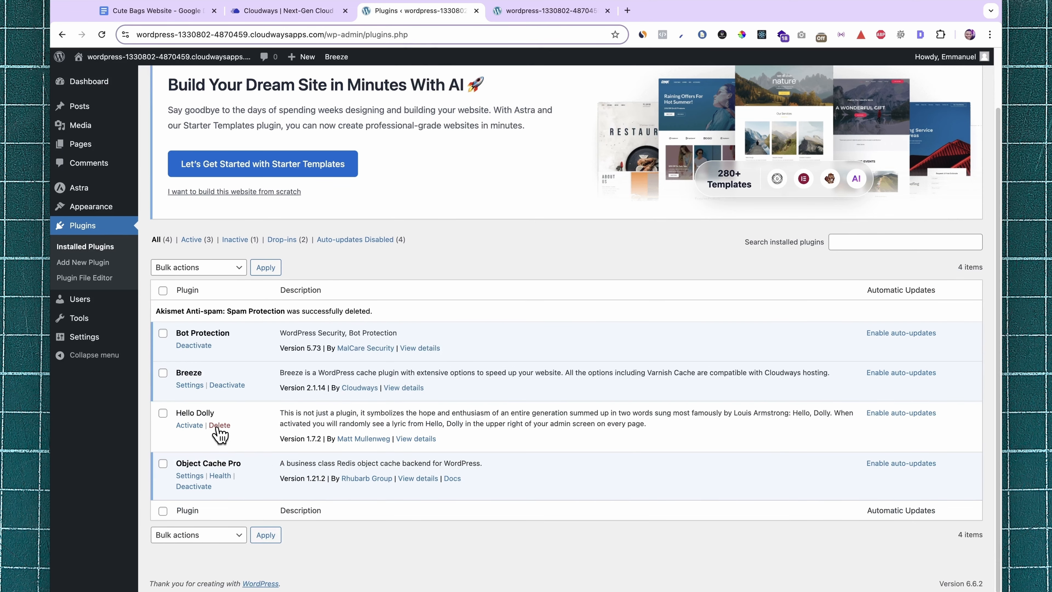
left_click(220, 425)
left_click(617, 117)
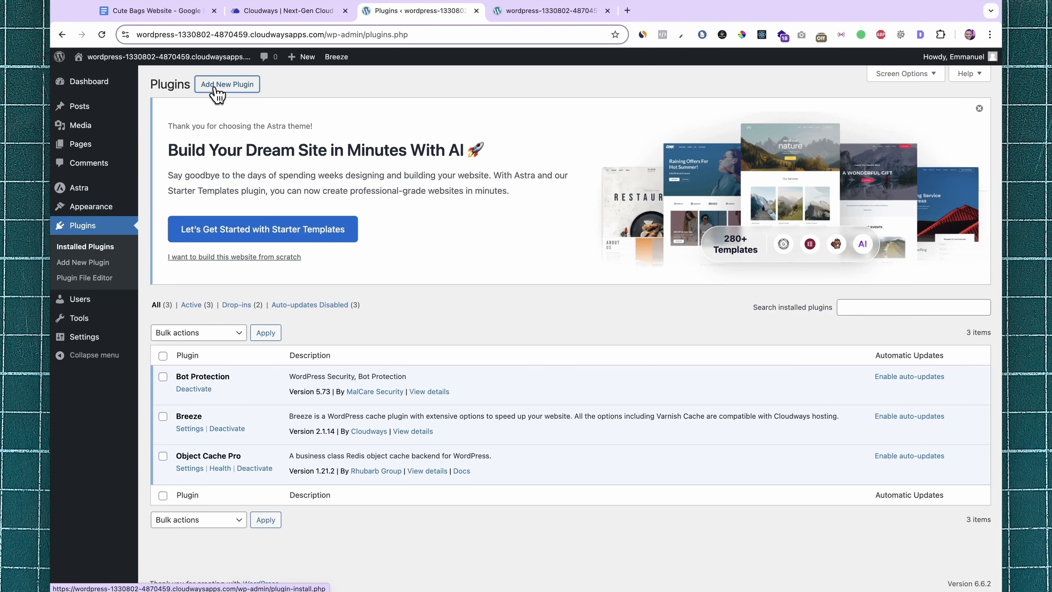
Search the plugin directory for 'WooCommerce', then install and activate it.
left_click(208, 85)
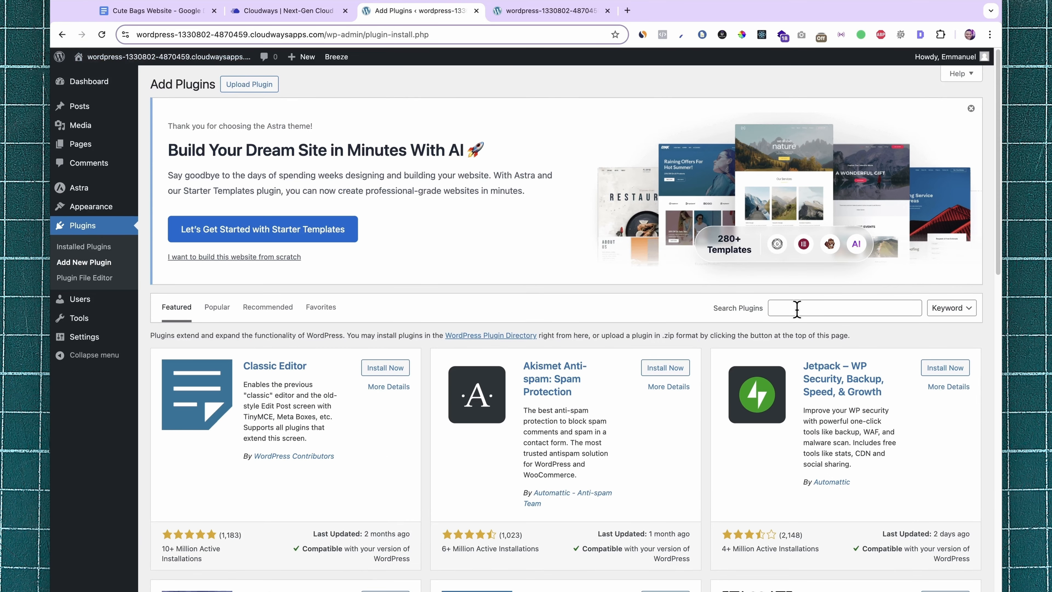
left_click(785, 307)
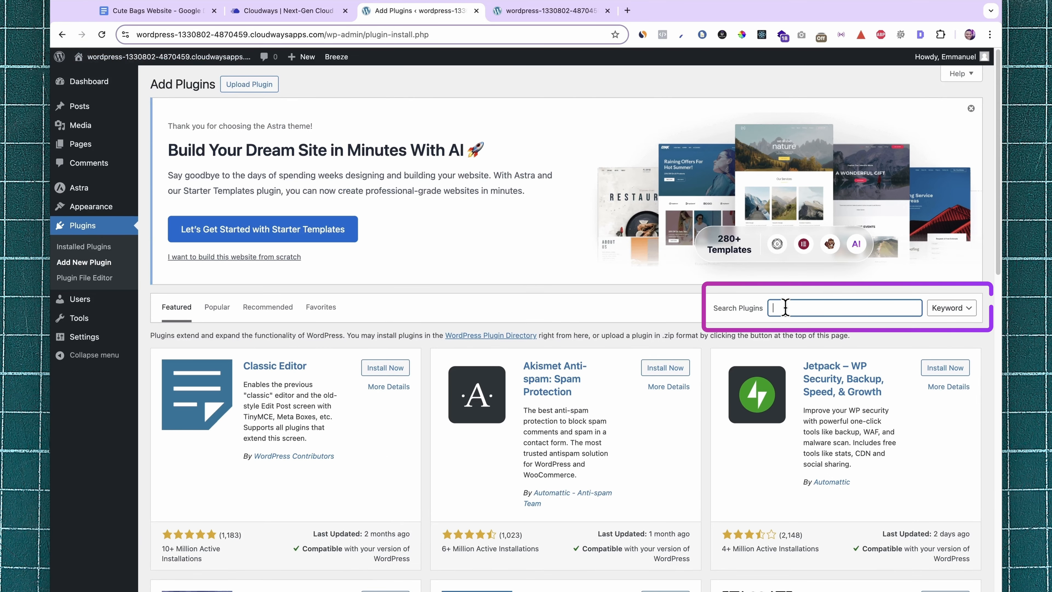
type("WooCo")
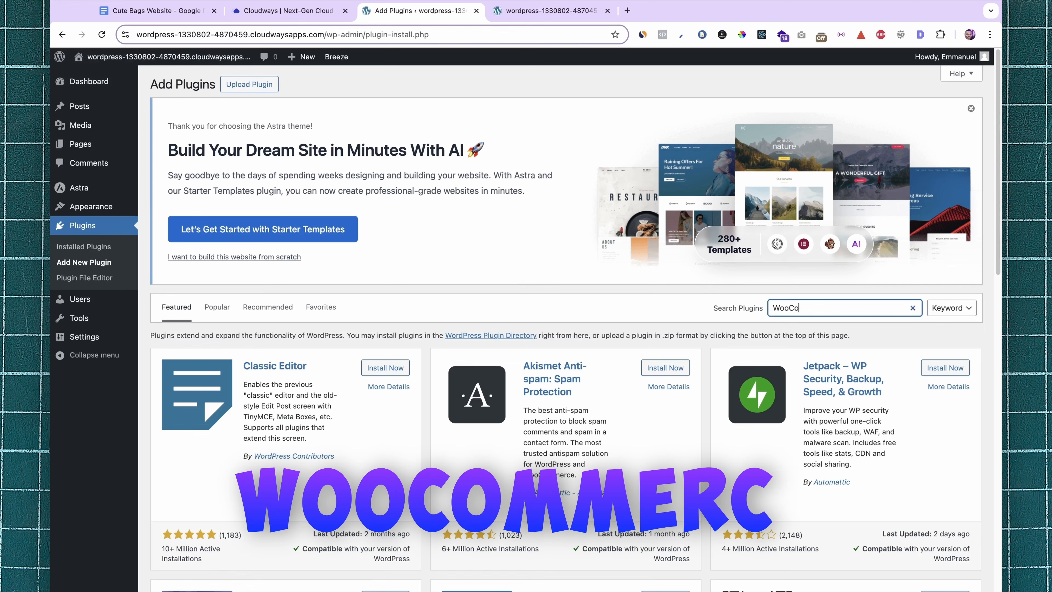
type("mmerce")
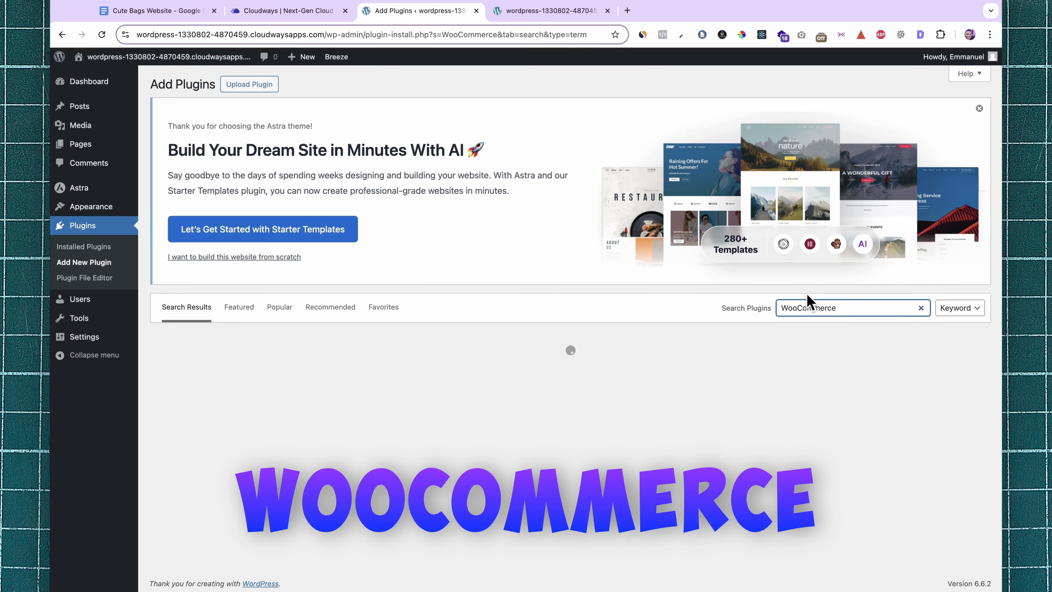
scroll(439, 419, "down", 3)
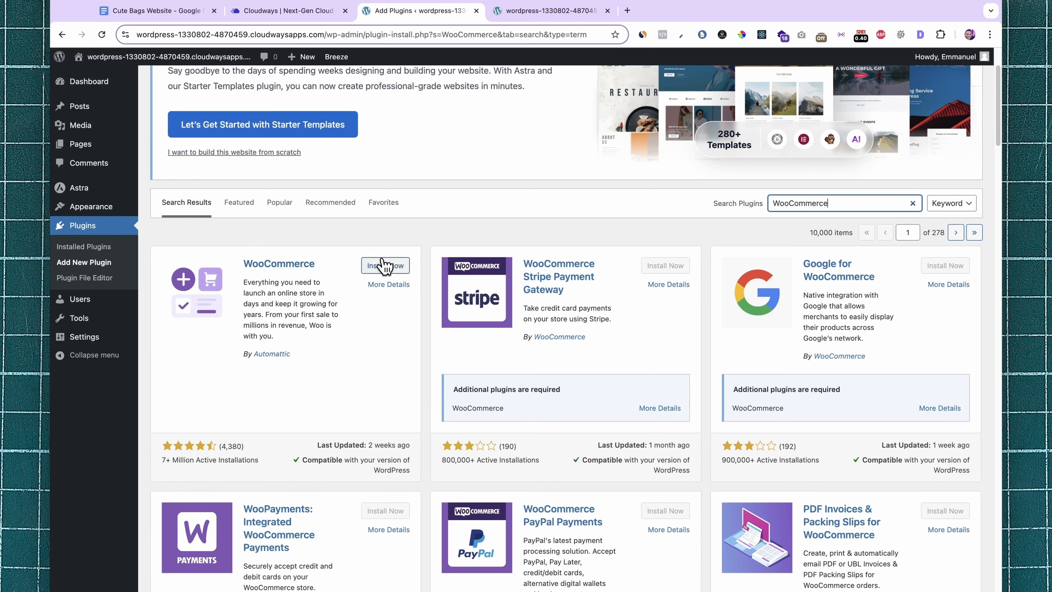
left_click(383, 266)
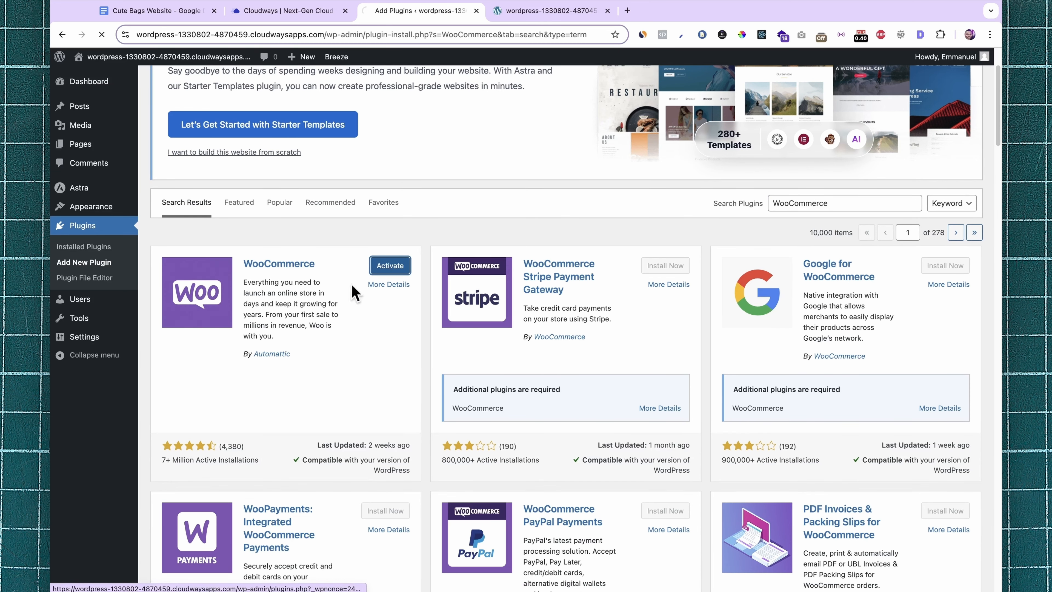
left_click(399, 267)
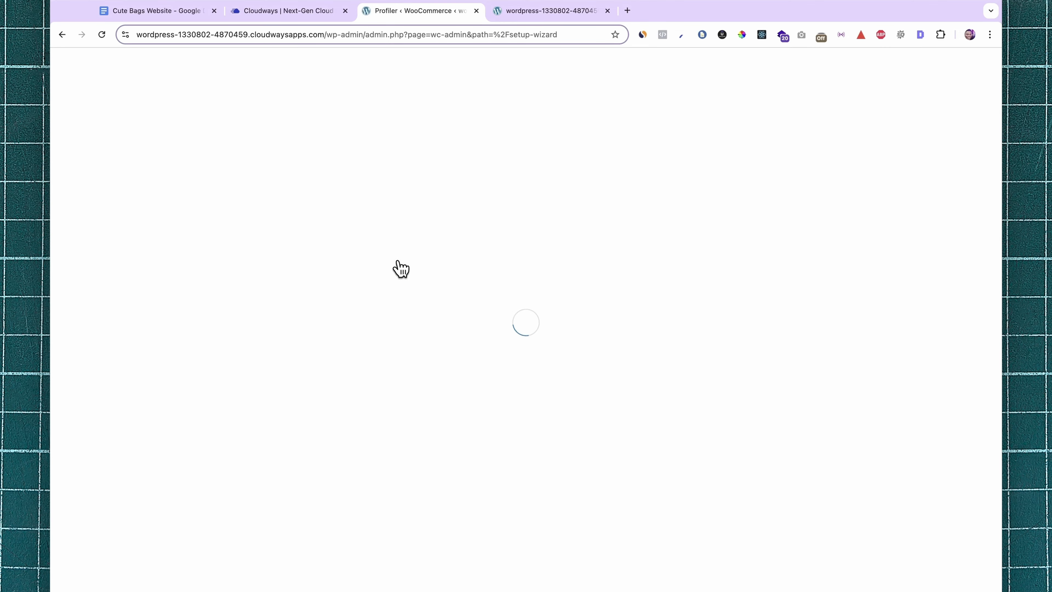
Begin the store setup as a new business and rename the store to 'Cute Bags'.
left_click(523, 391)
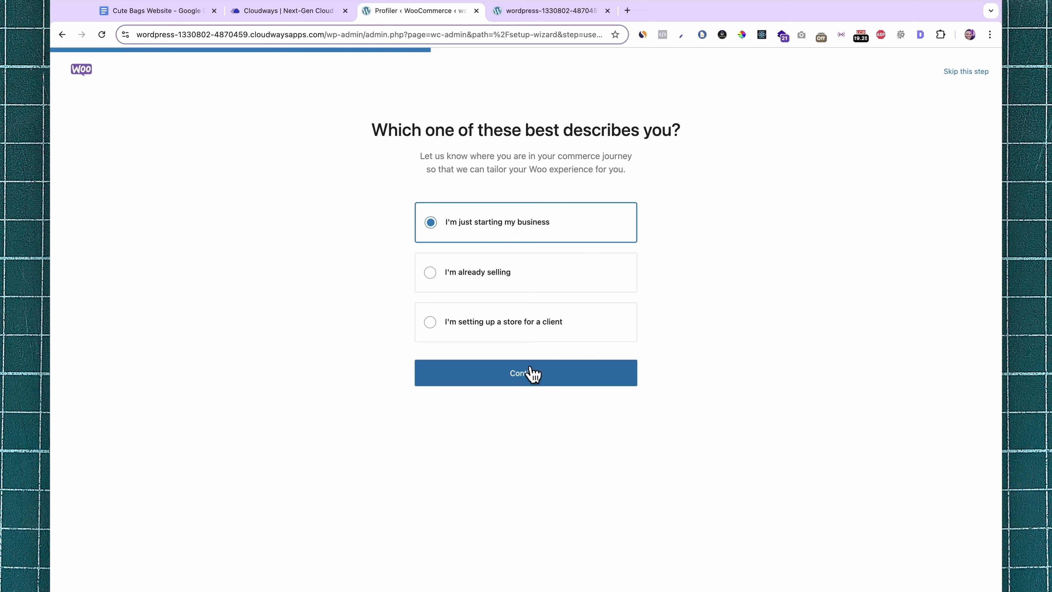
left_click(519, 380)
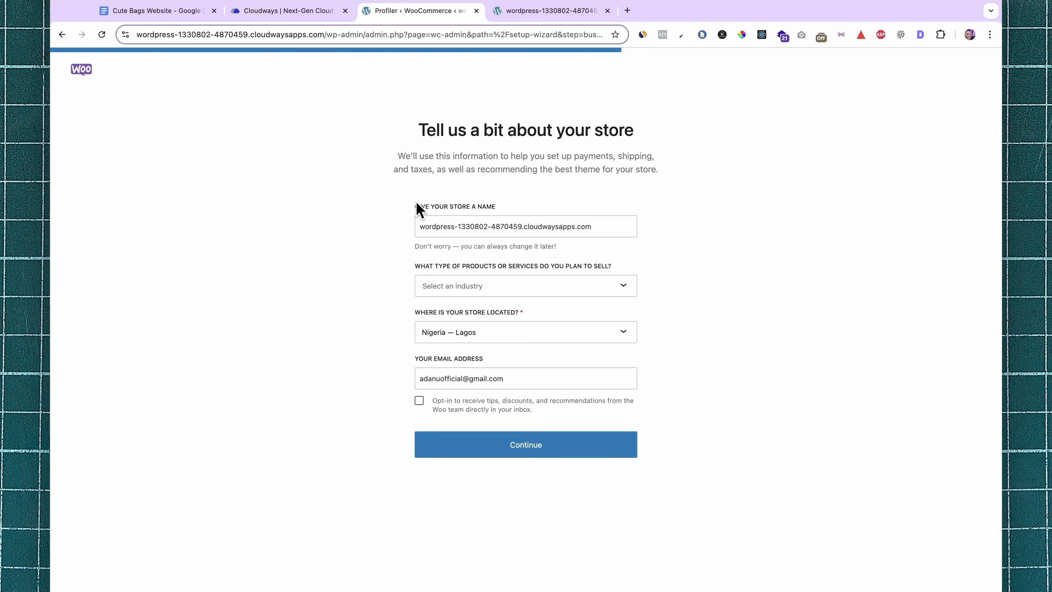
triple_click(477, 224)
type("Cute Bags")
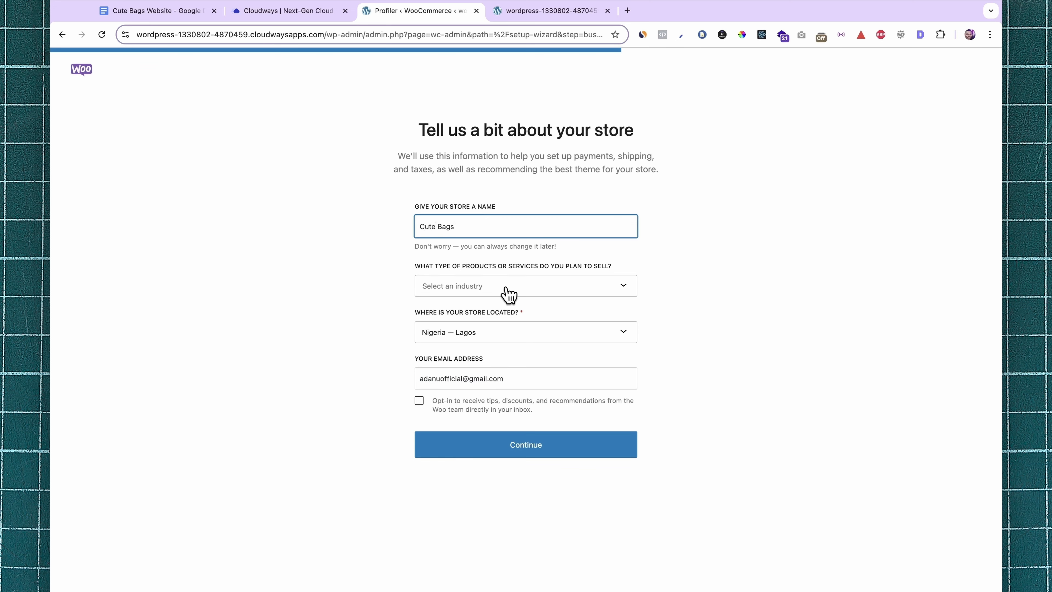
Choose the Clothing and accessories industry, keep Nigeria — Lagos as location, and skip the free extras.
left_click(519, 287)
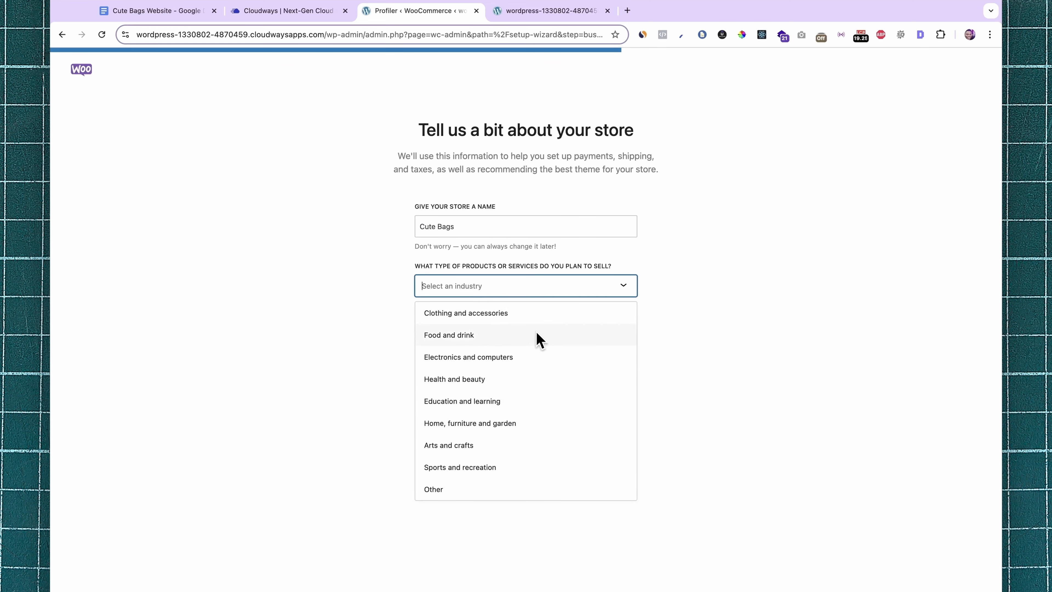
left_click(514, 322)
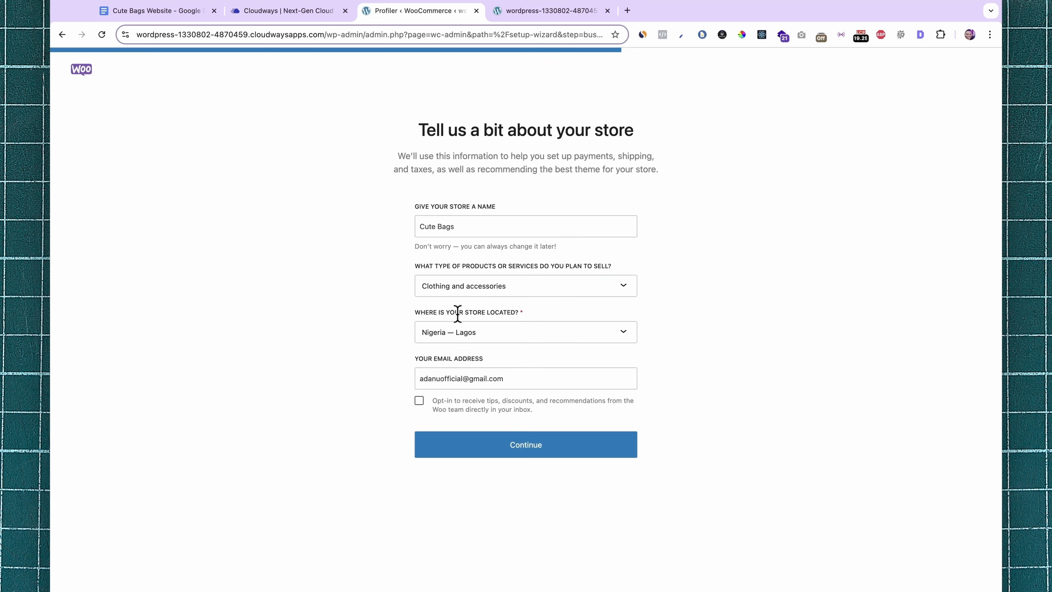
left_click(487, 293)
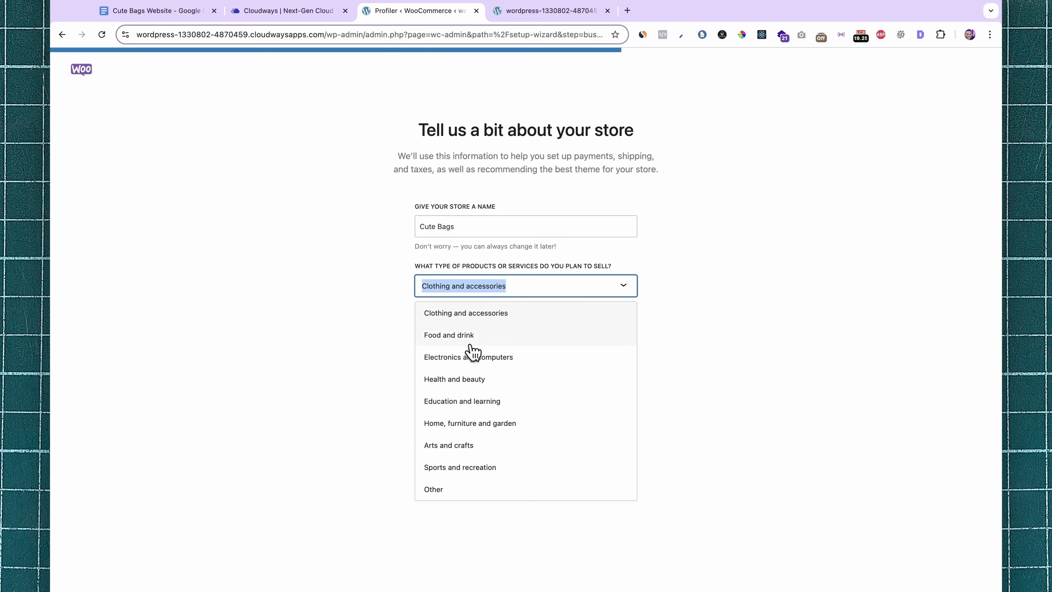
left_click(676, 409)
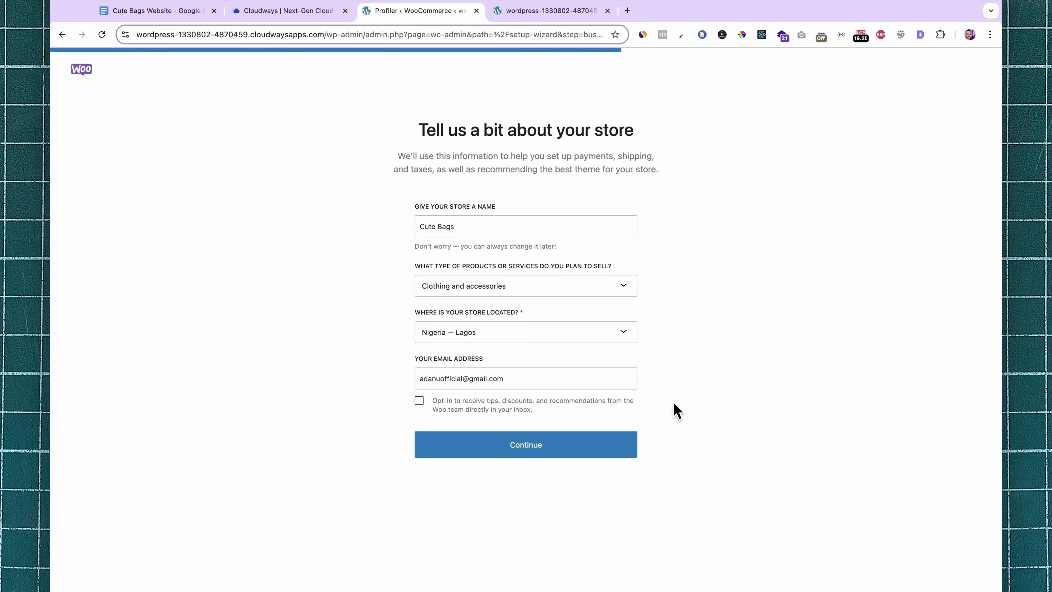
left_click(495, 336)
left_click(703, 433)
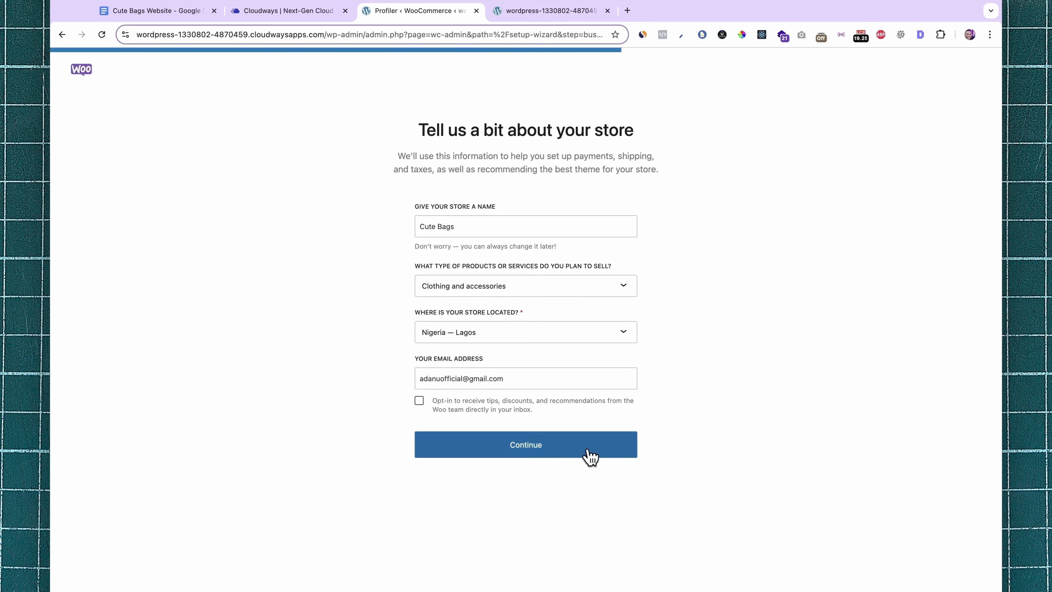
left_click(537, 445)
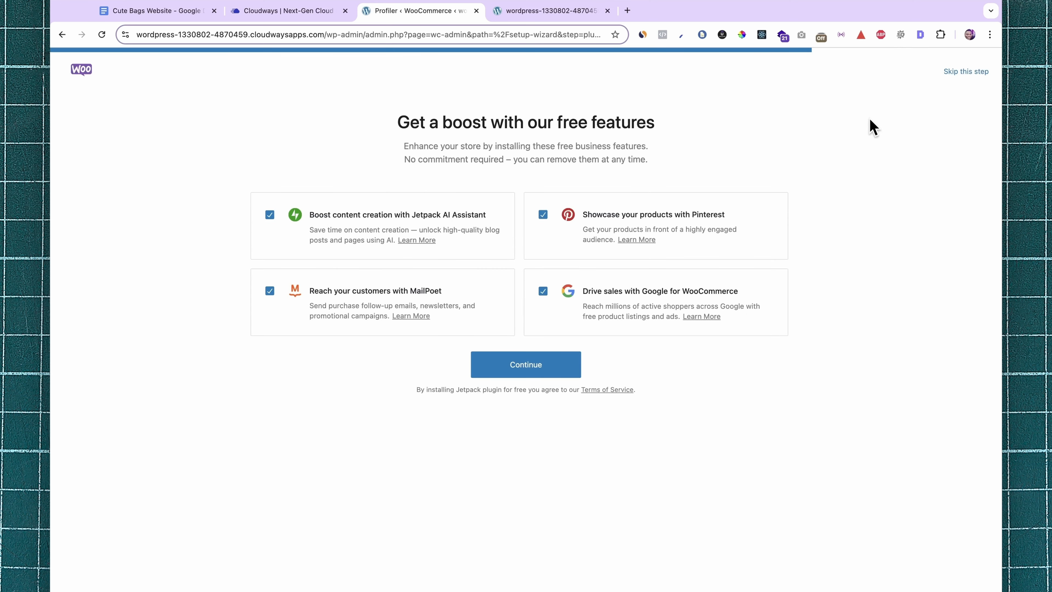
left_click(963, 74)
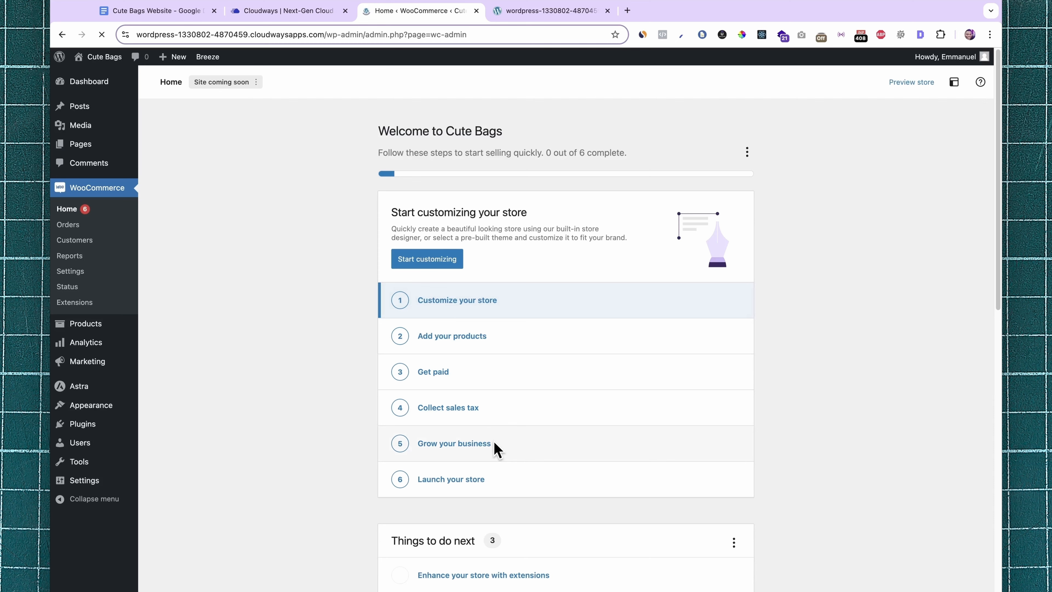
Reload the live site to see the Cute Bags title and shop links, then go to Pages > All Pages.
left_click(540, 17)
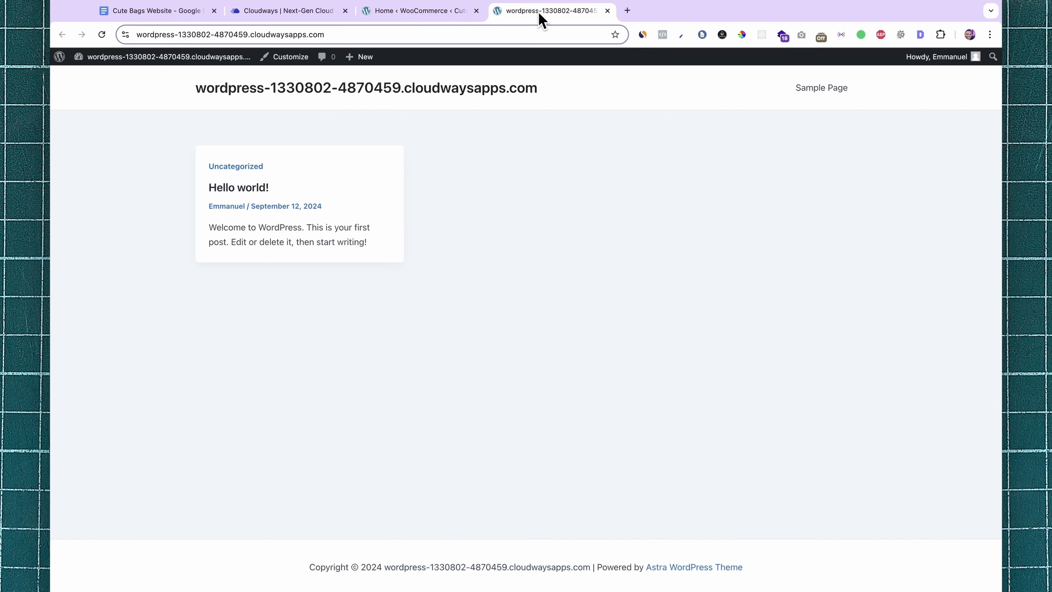
left_click(101, 34)
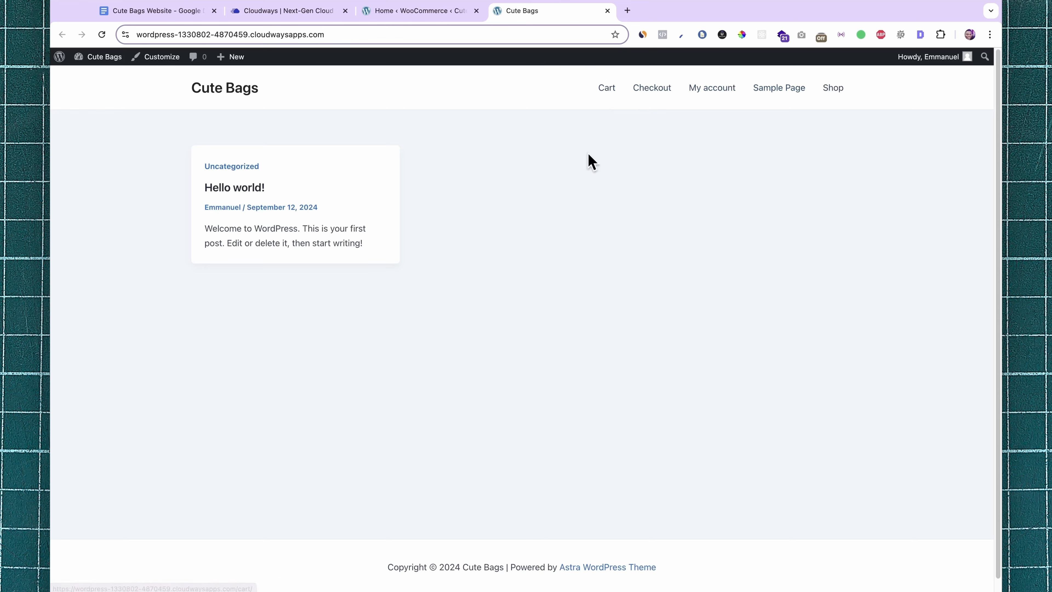
left_click(416, 12)
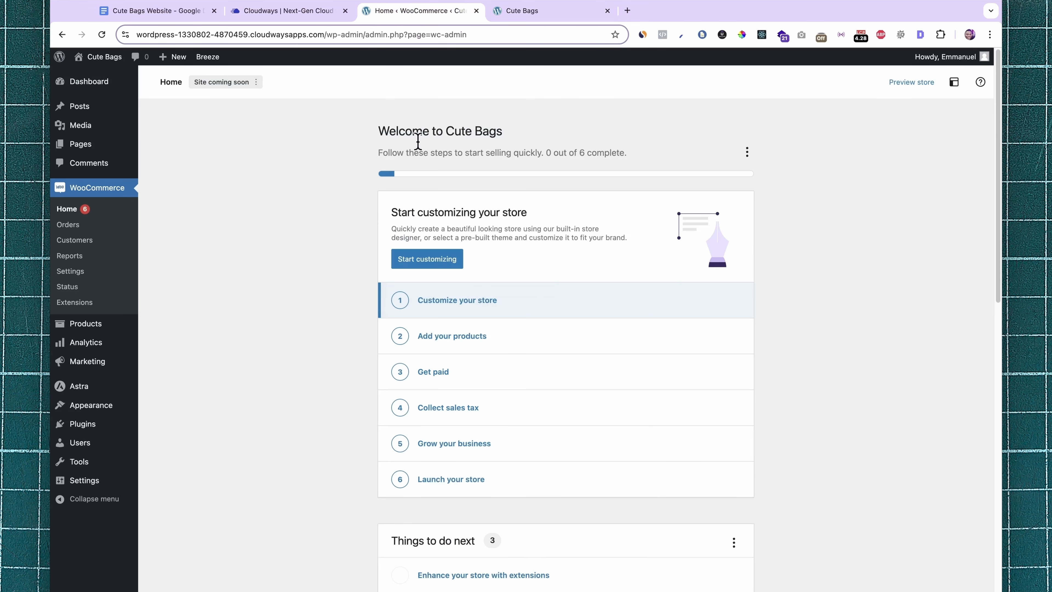
mouse_move(92, 151)
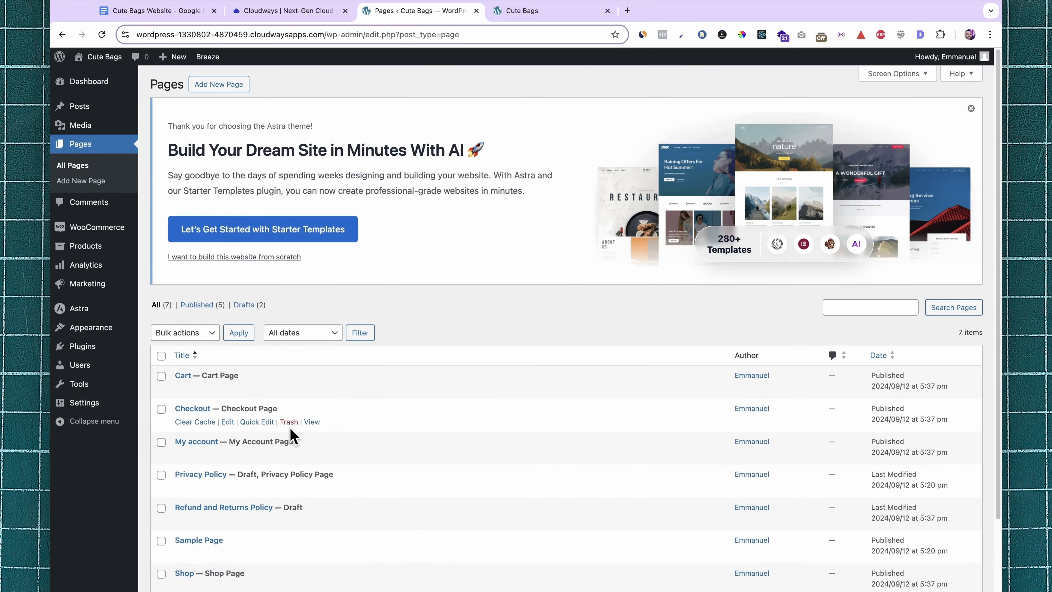
Move the Sample Page to the trash.
scroll(289, 431, "down", 2)
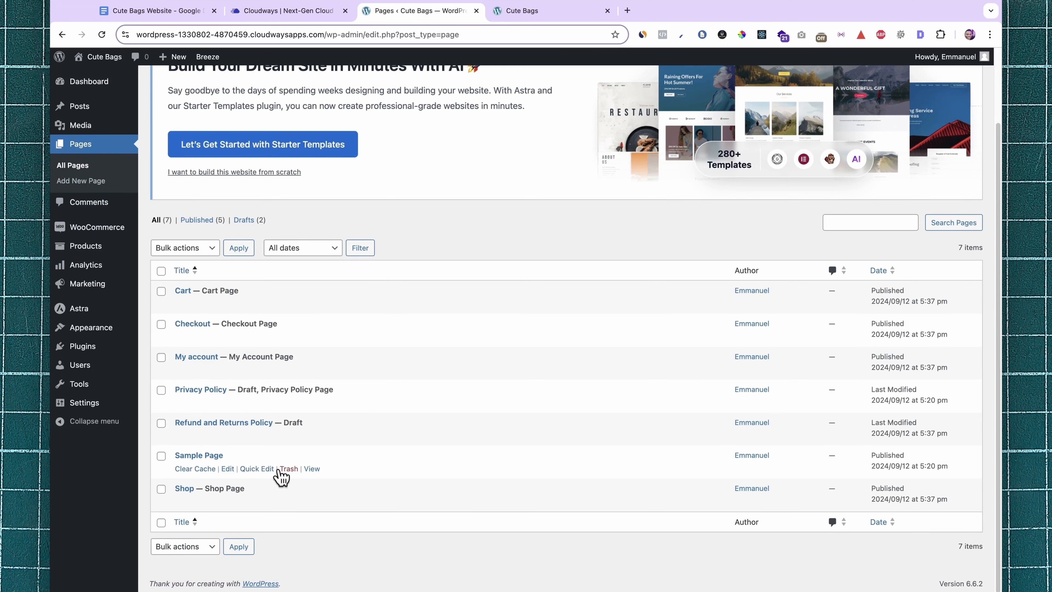
left_click(289, 469)
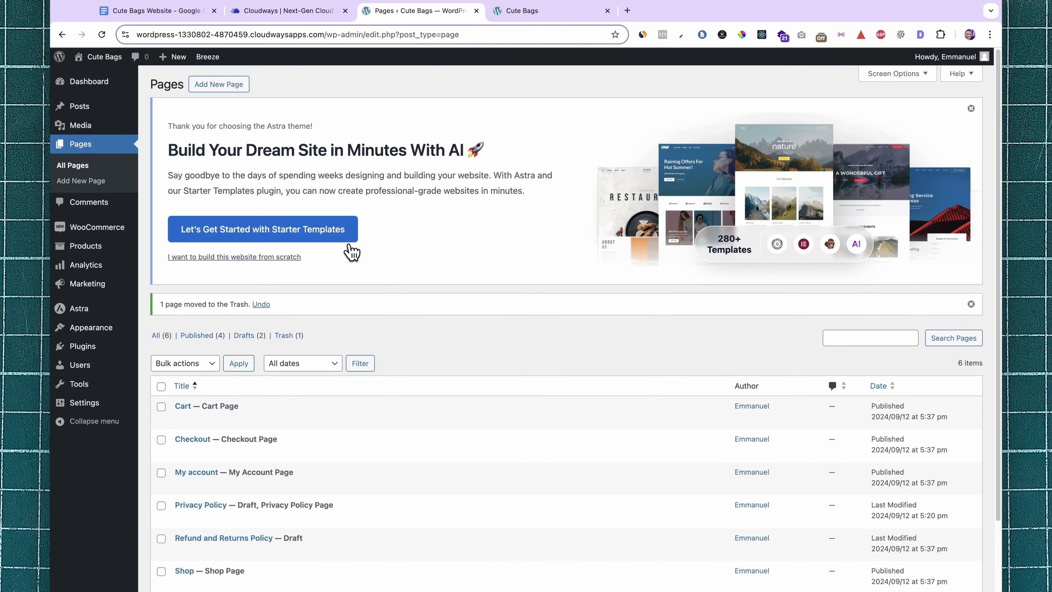
scroll(208, 435, "down", 2)
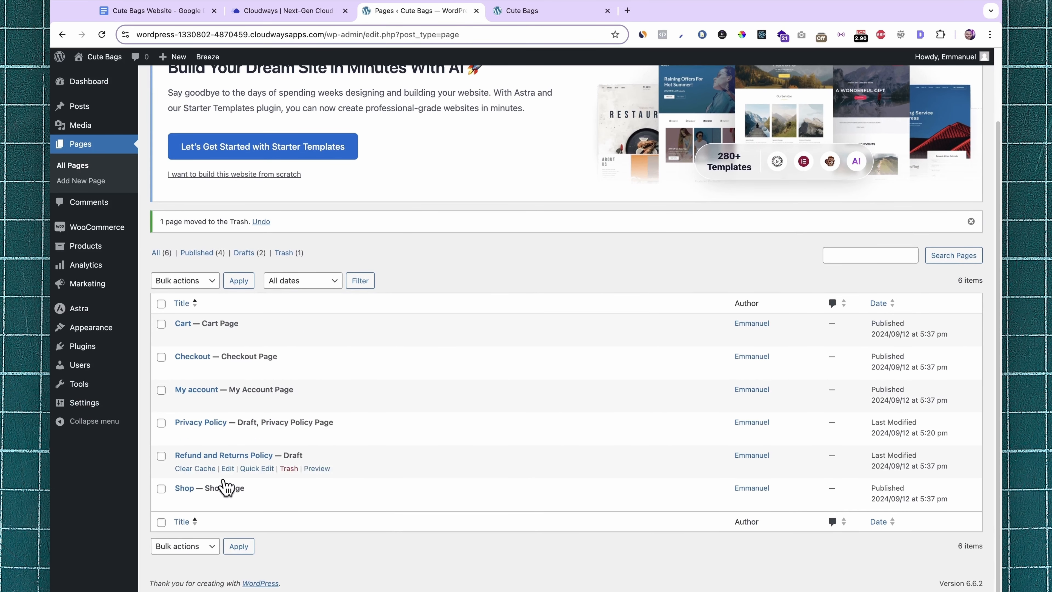
View the storefront's Checkout and Shop pages, then return to the admin pages list.
left_click(528, 17)
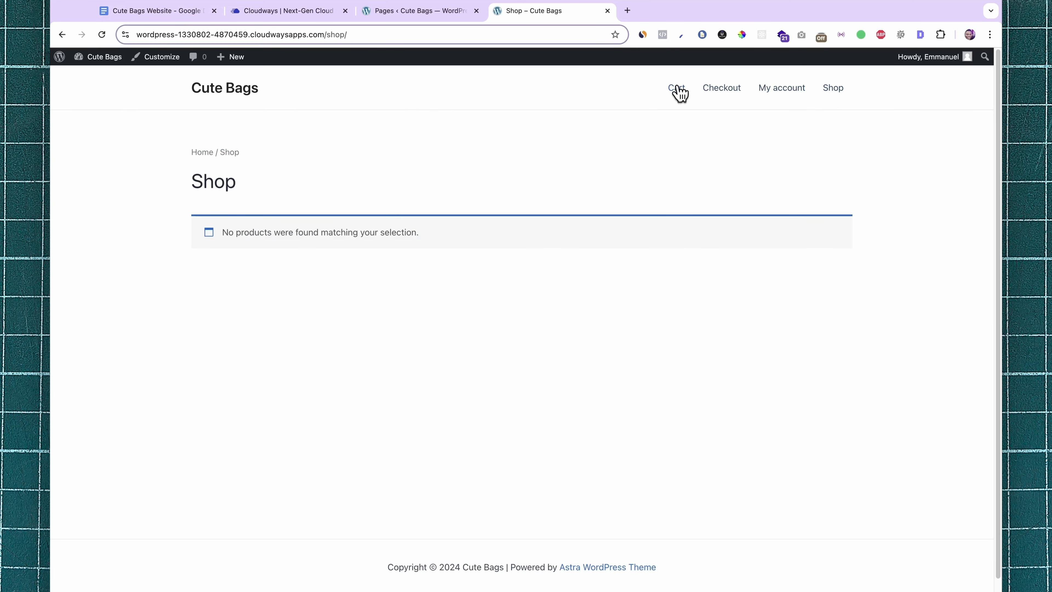
left_click(743, 92)
left_click(838, 92)
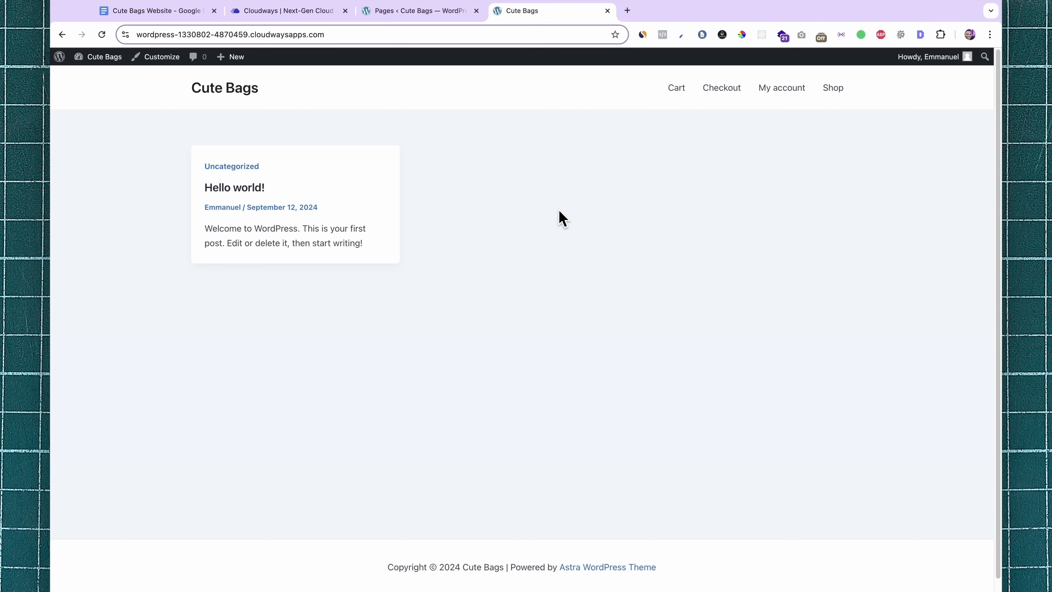
left_click(420, 13)
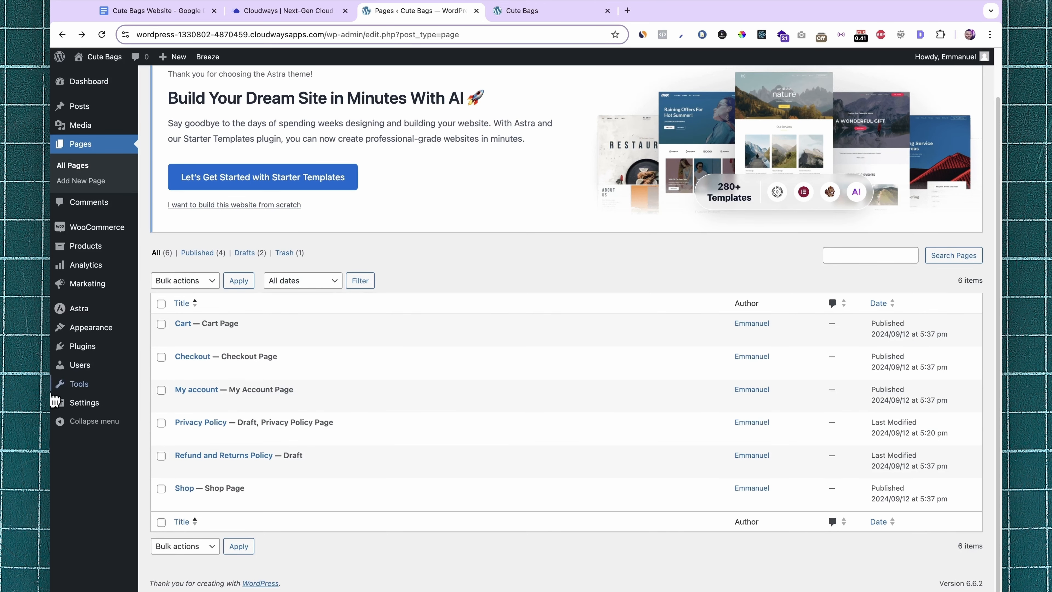
Search the plugin directory for 'Starter' to find the Starter Templates plugin.
left_click(89, 352)
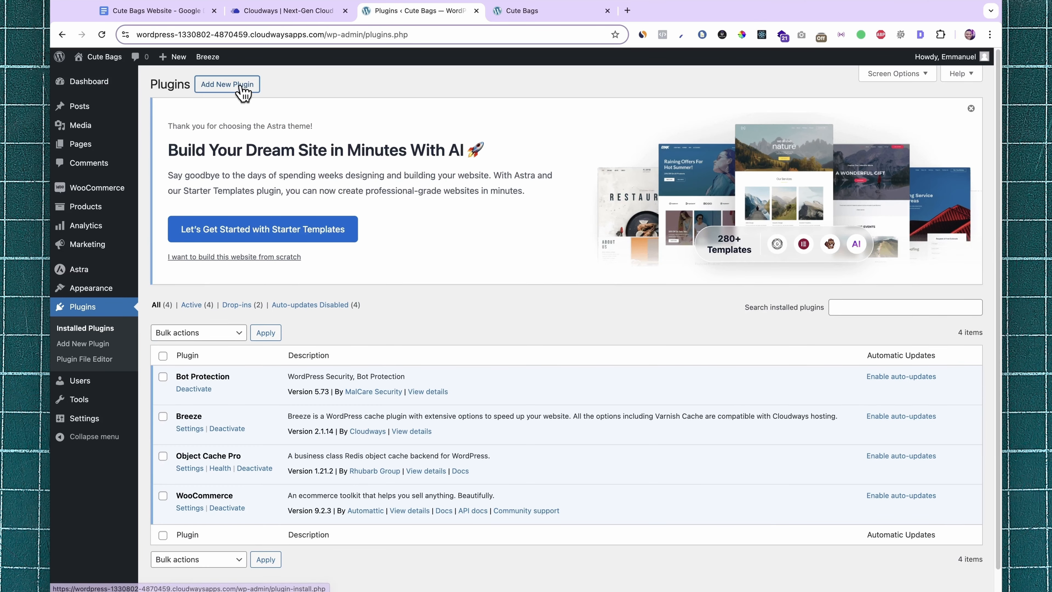
left_click(241, 87)
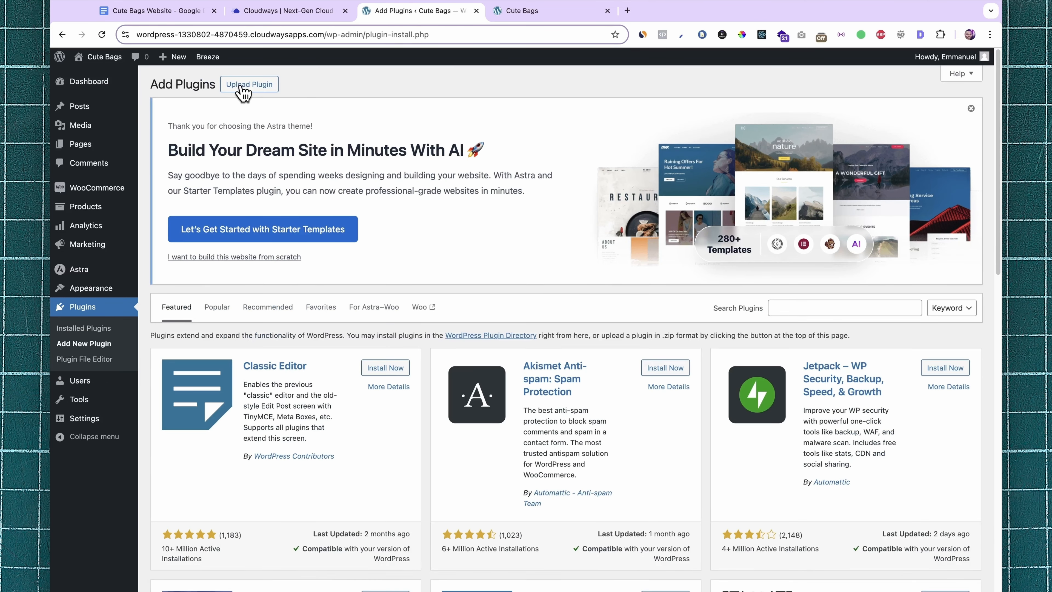
left_click(795, 306)
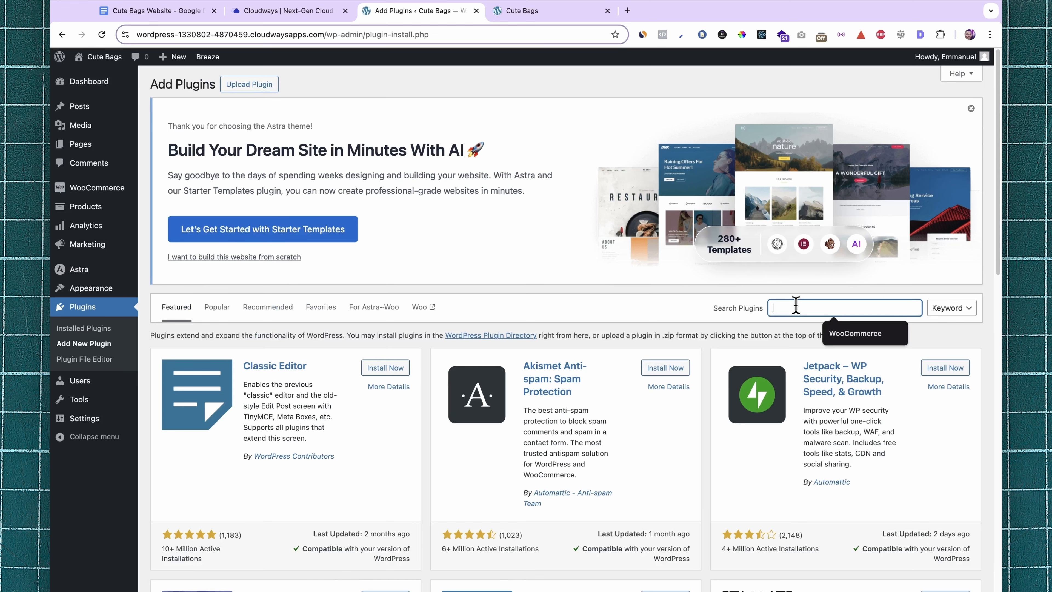
type("Starter Templates")
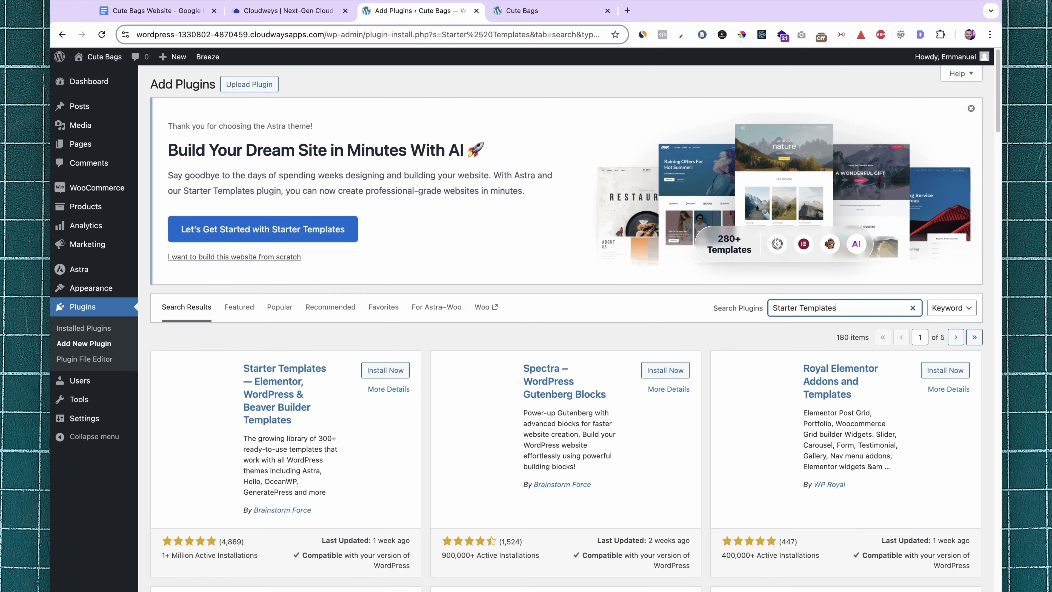
scroll(428, 538, "down", 2)
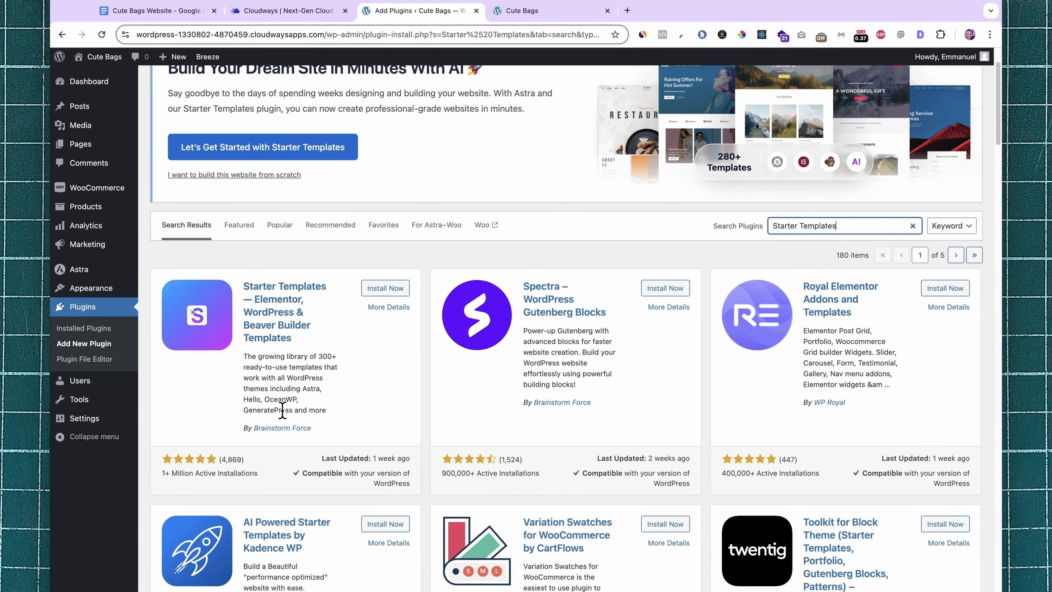
scroll(287, 456, "up", 2)
scroll(287, 456, "up", 1)
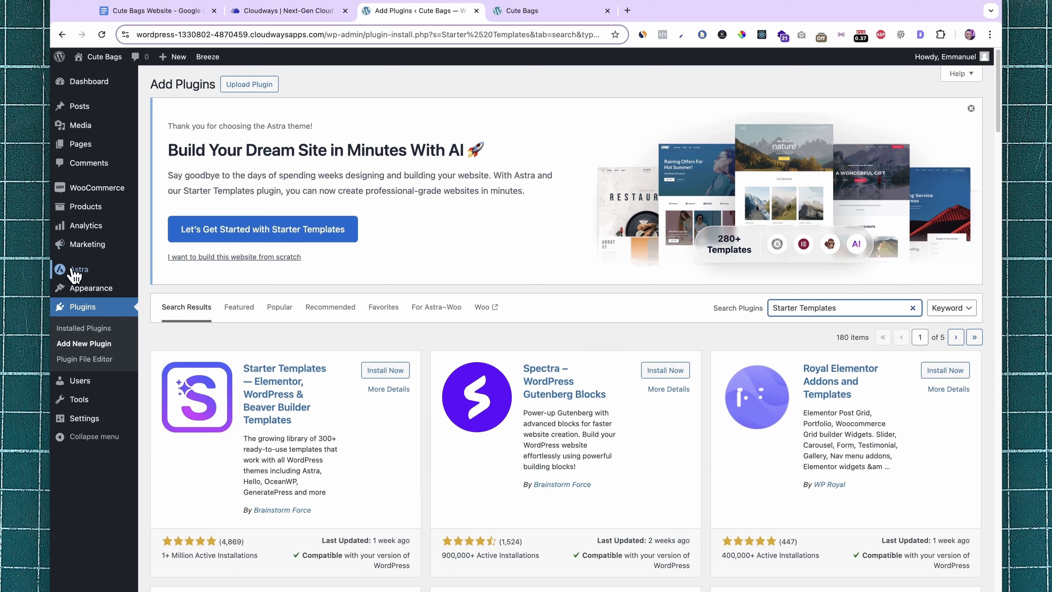
Install and activate Starter Templates, then launch its site builder.
mouse_move(78, 273)
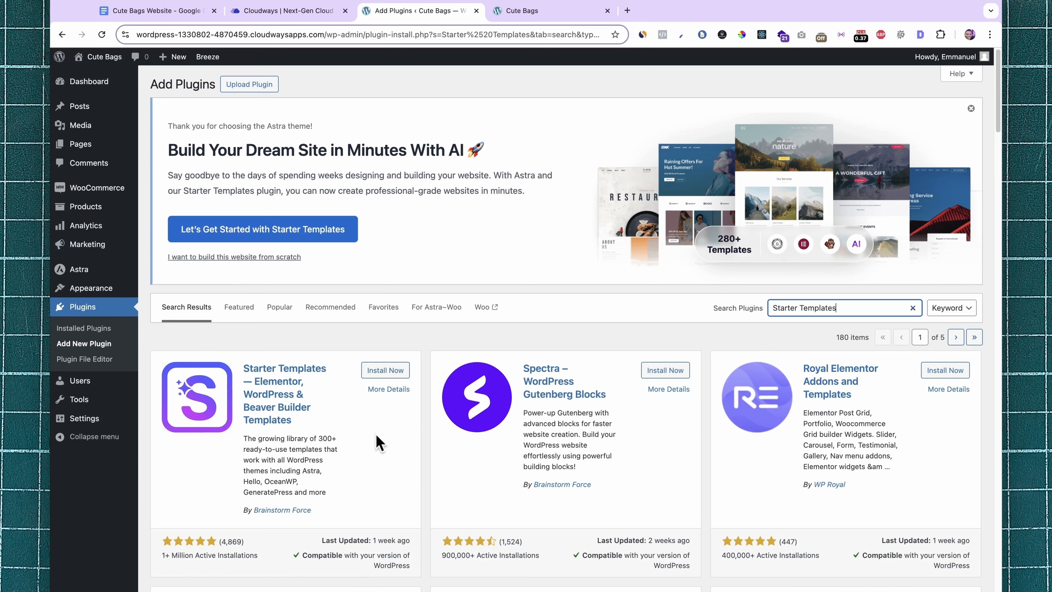
left_click(375, 375)
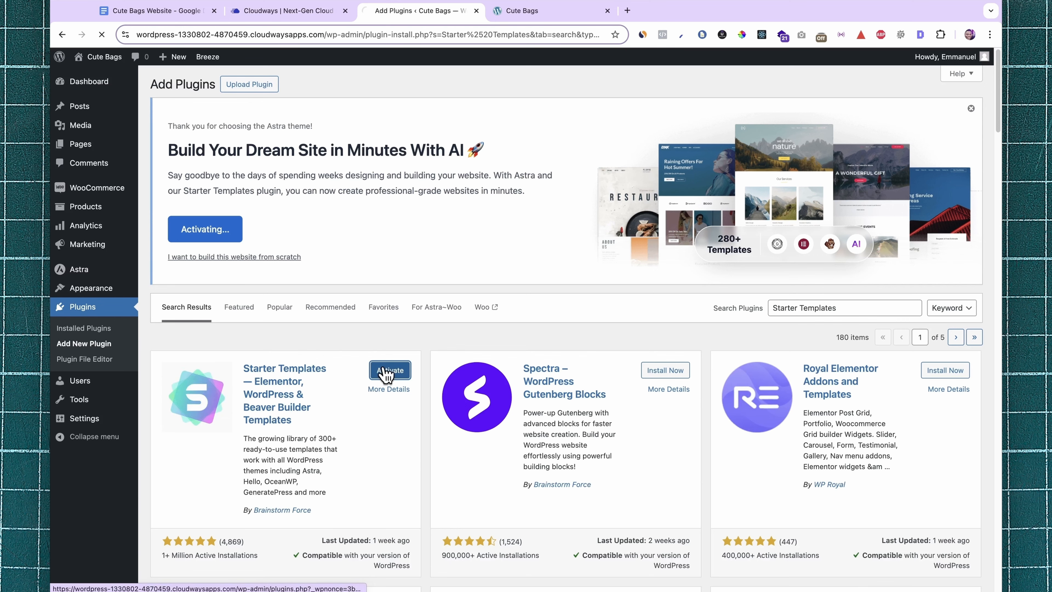
left_click(389, 371)
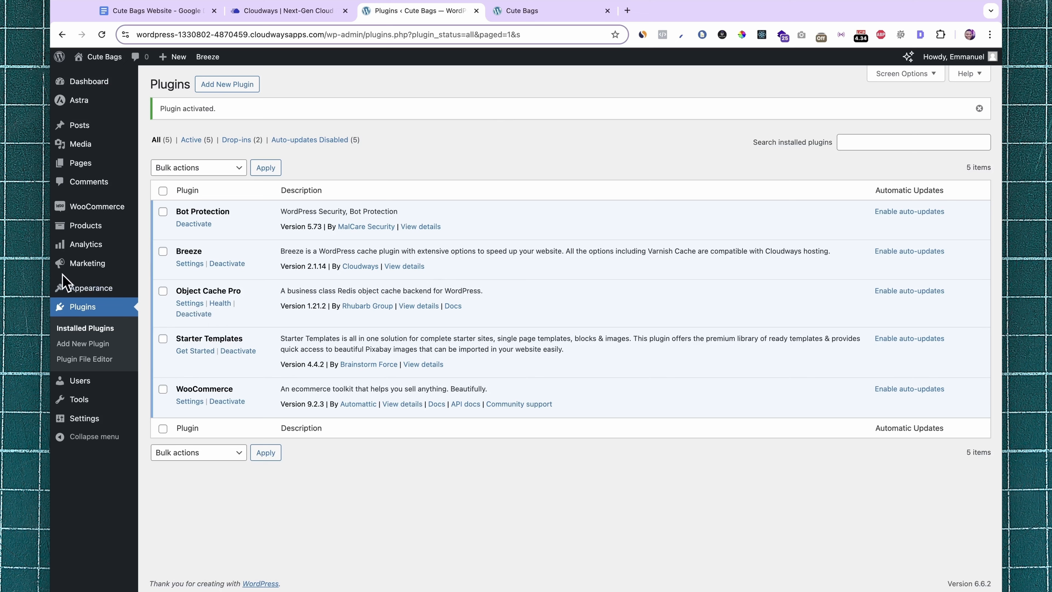
mouse_move(82, 293)
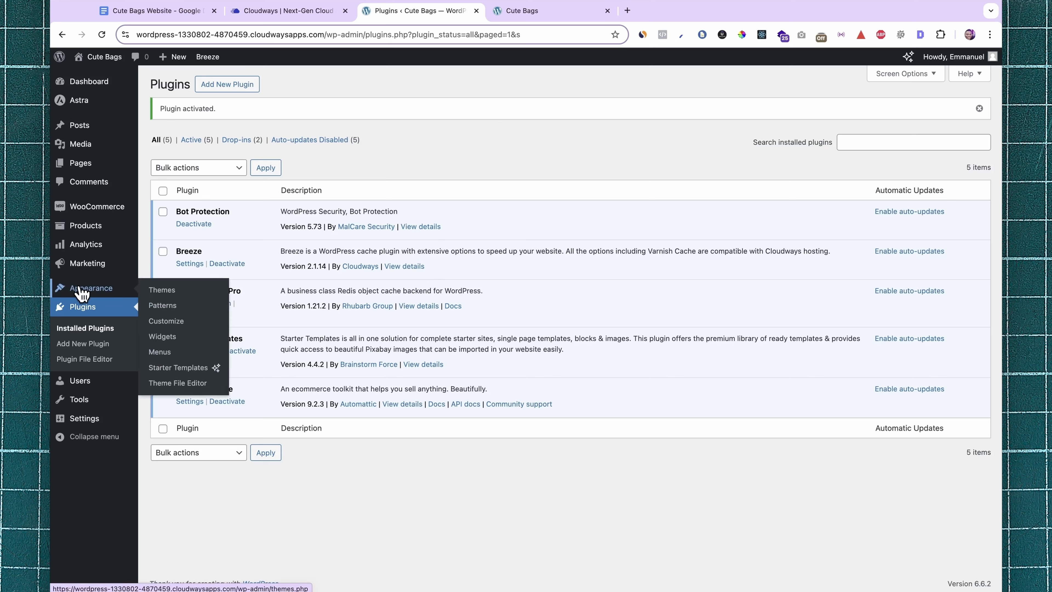
left_click(178, 367)
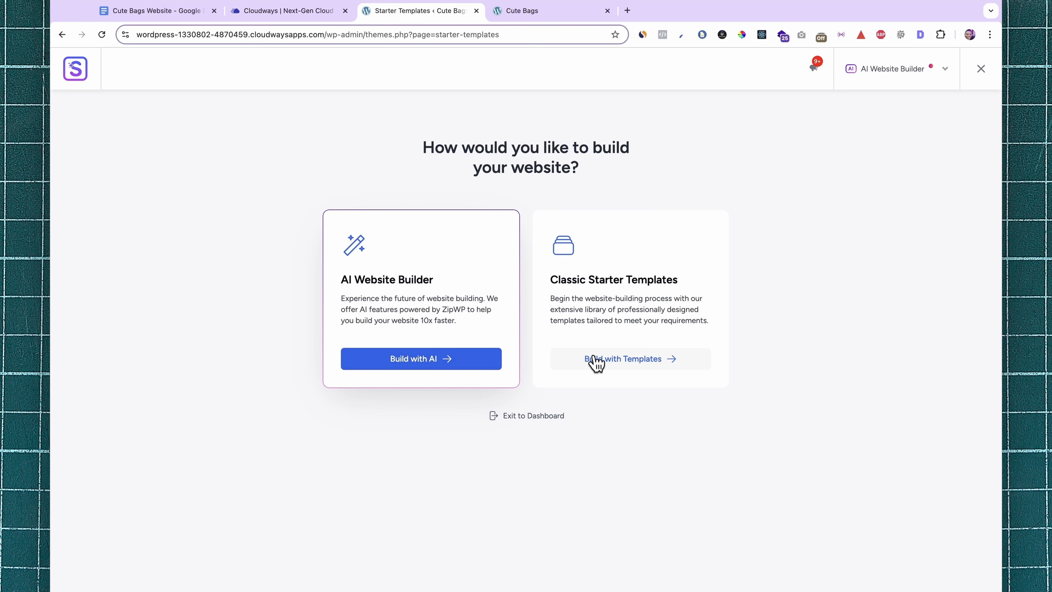
Choose Classic Starter Templates, dismiss the AI builder promotion and browse the designs.
left_click(634, 362)
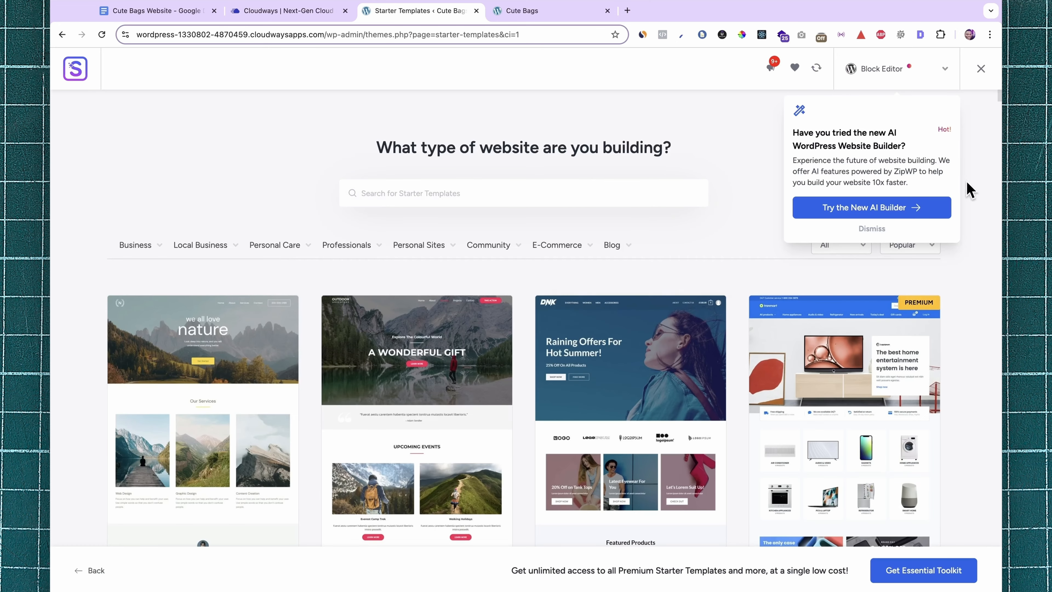
left_click(873, 229)
scroll(536, 348, "down", 15)
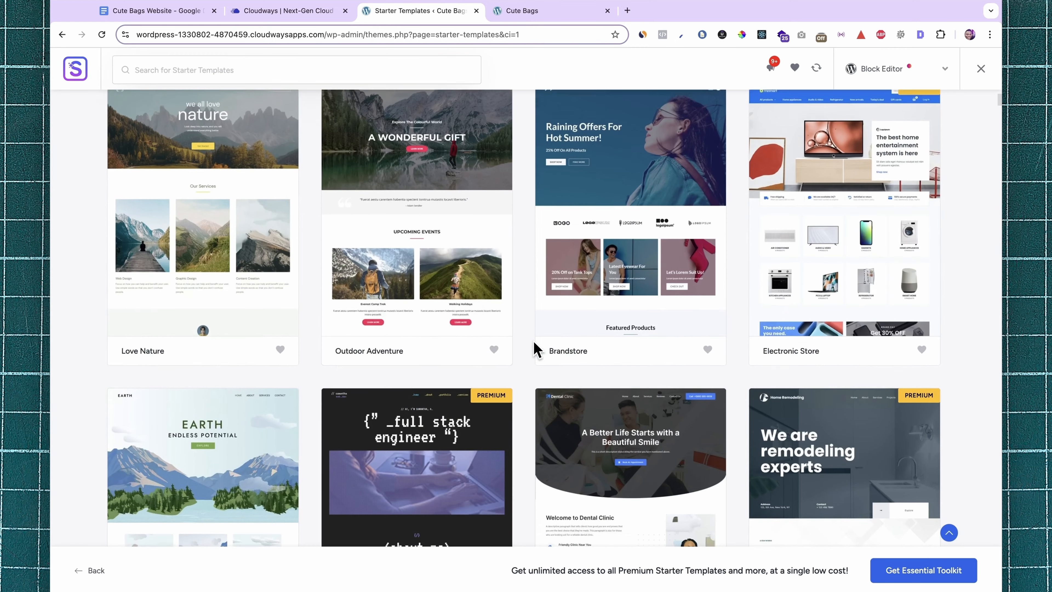
scroll(506, 305, "down", 5)
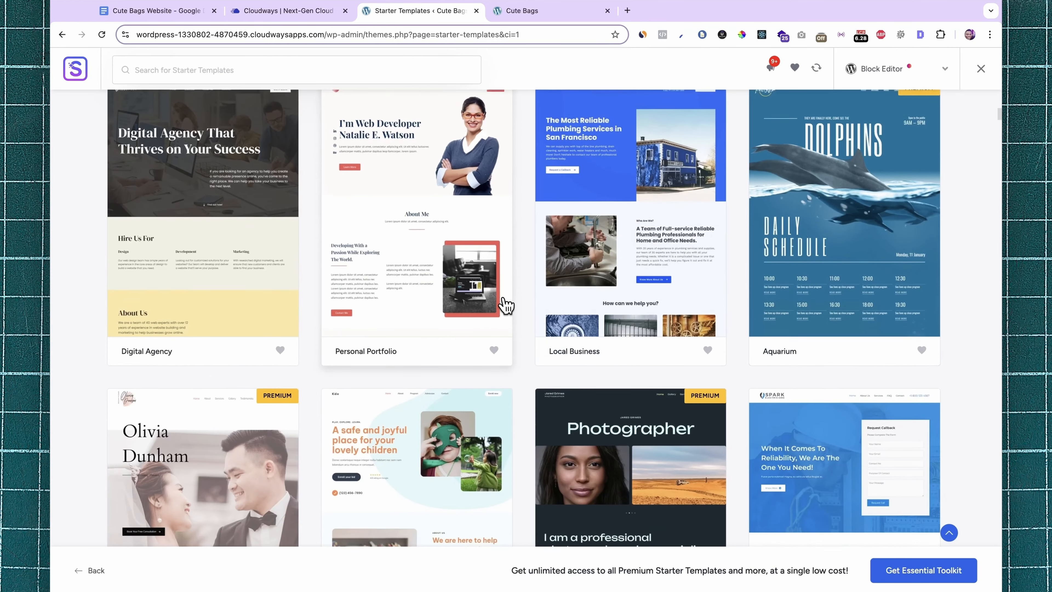
scroll(506, 306, "up", 20)
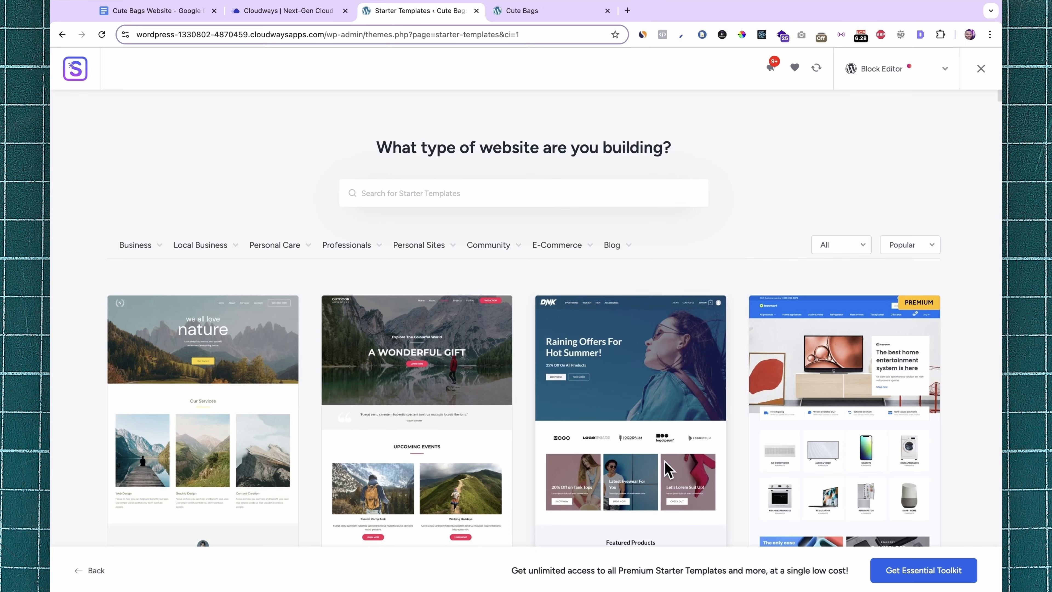
scroll(356, 435, "down", 10)
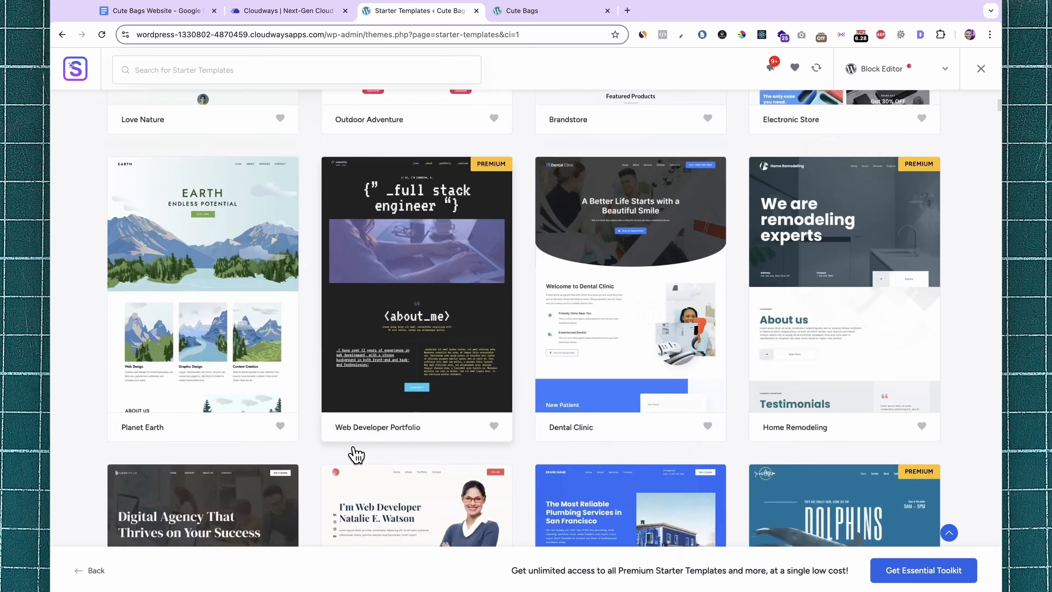
scroll(355, 455, "up", 10)
mouse_move(553, 260)
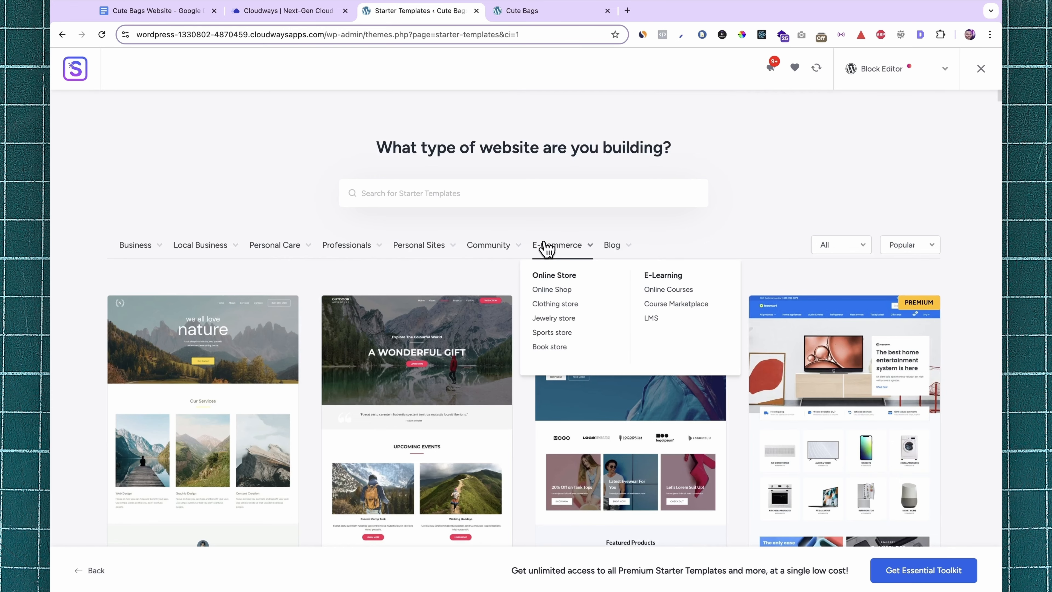
Filter the templates to E-Commerce and select the Fashion Designer template.
left_click(546, 249)
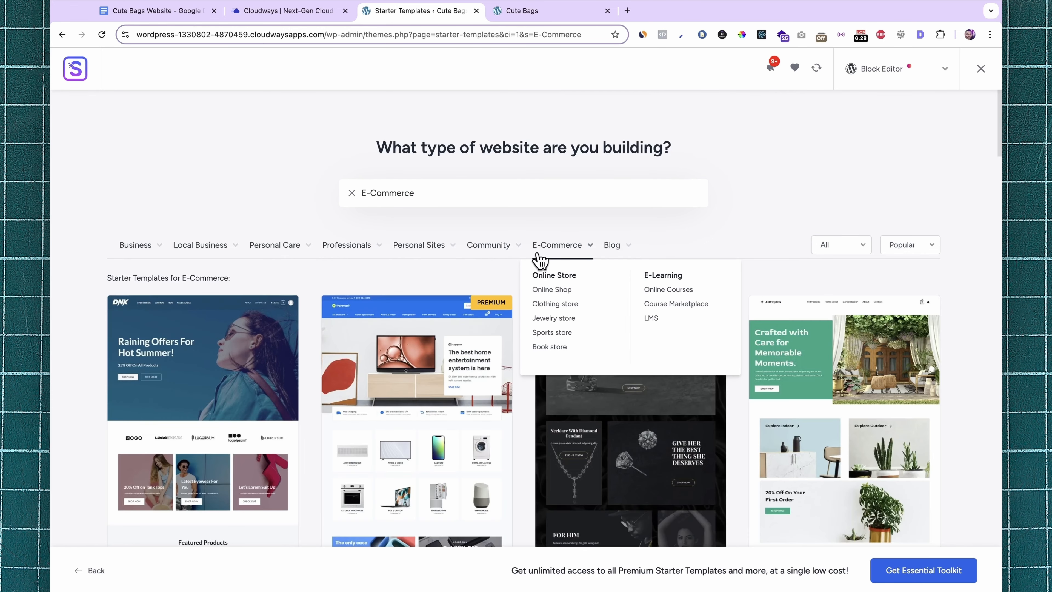
scroll(573, 411, "down", 8)
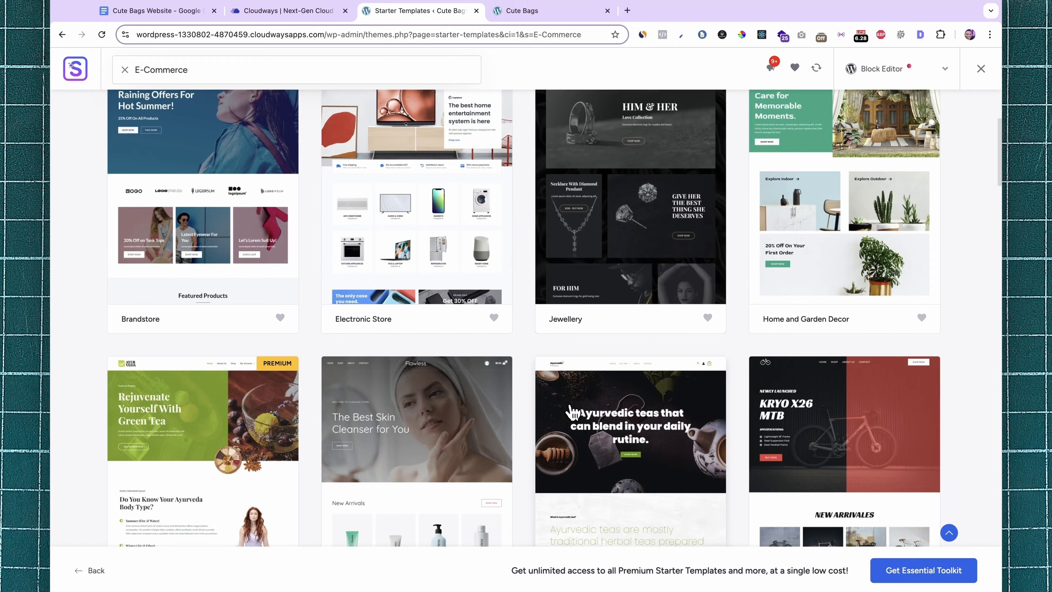
scroll(573, 411, "down", 8)
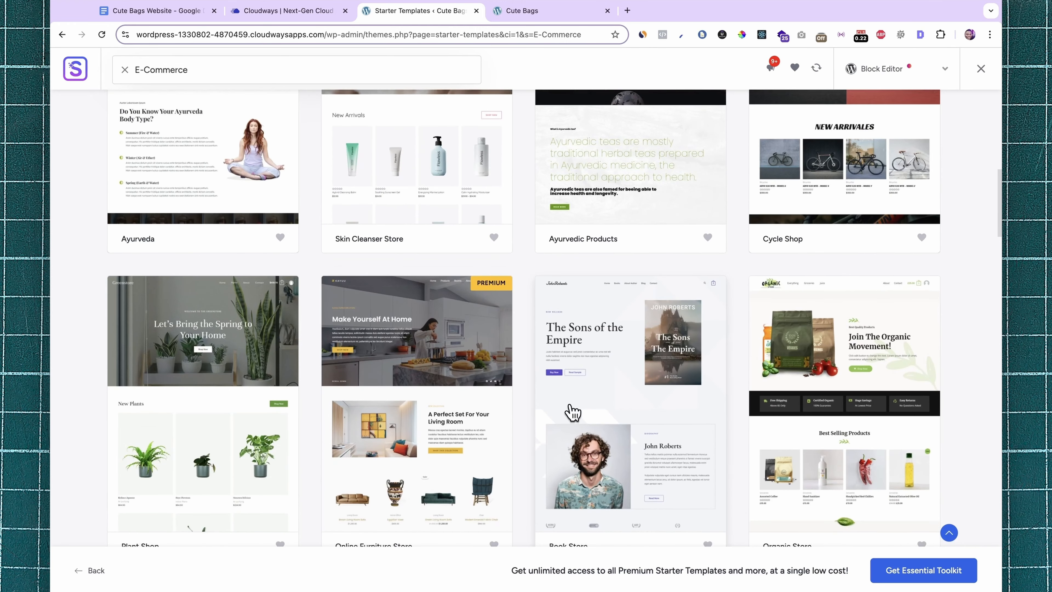
scroll(572, 411, "down", 5)
scroll(572, 411, "up", 14)
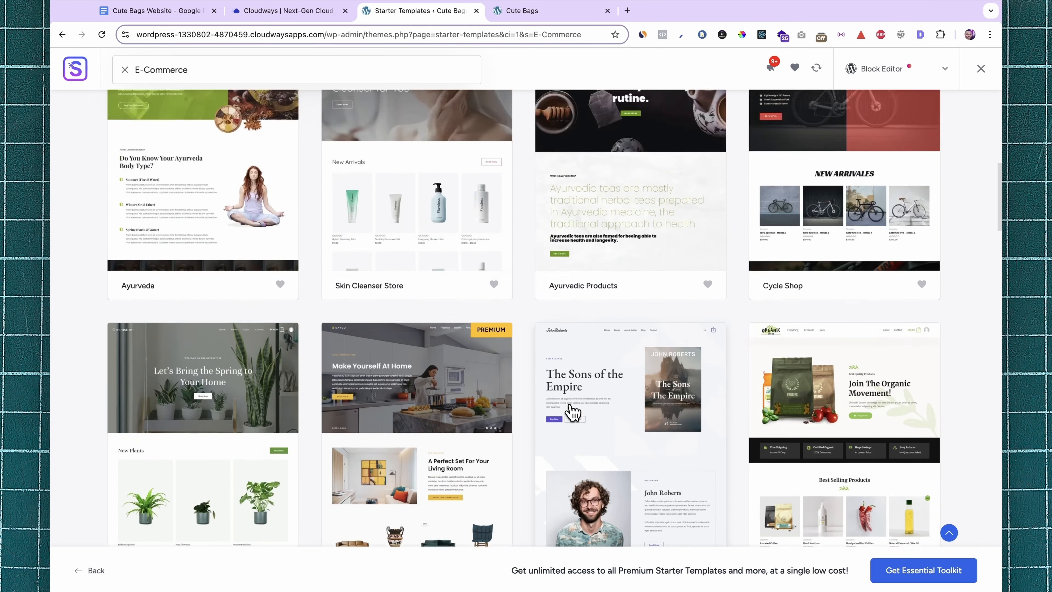
scroll(573, 412, "up", 3)
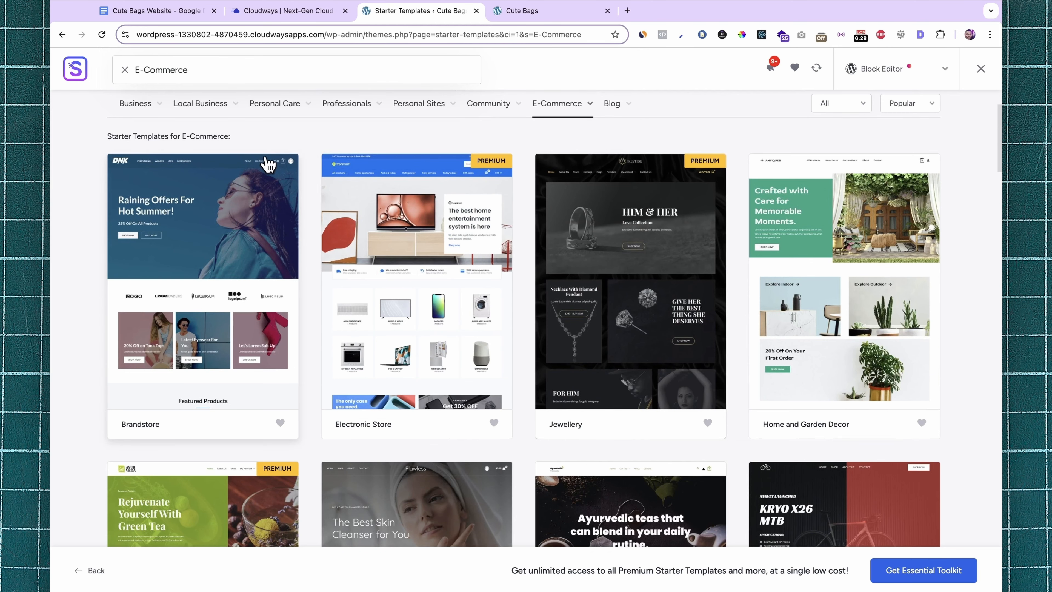
scroll(848, 386, "down", 5)
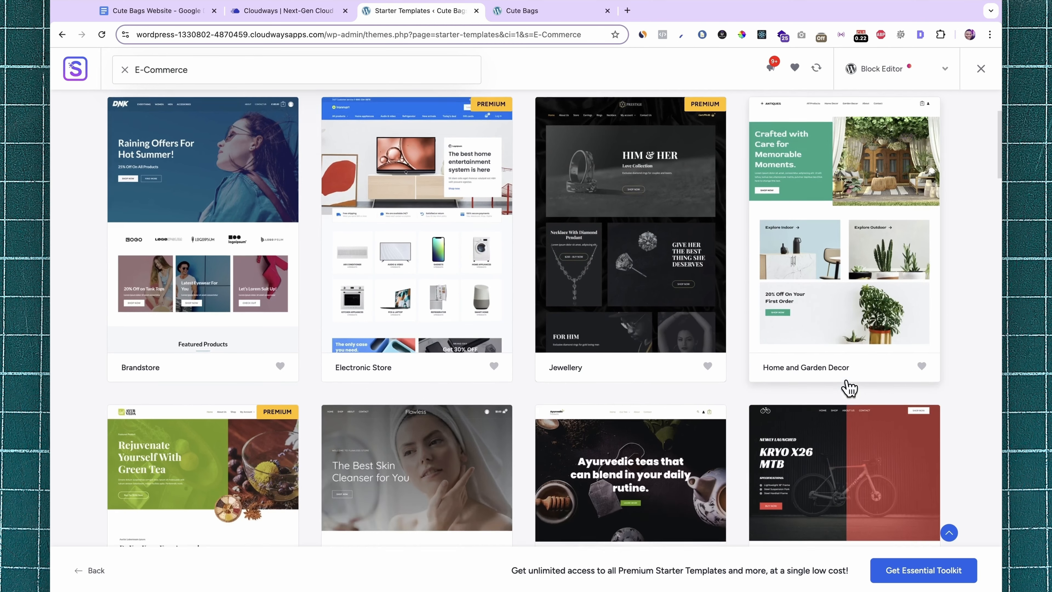
scroll(849, 388, "down", 2)
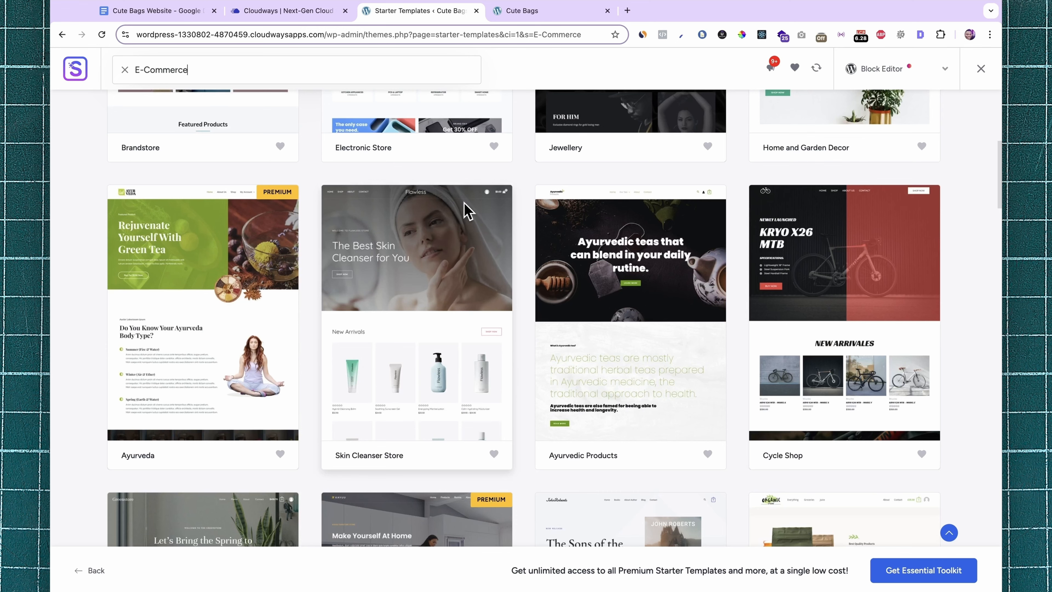
scroll(630, 322, "down", 2)
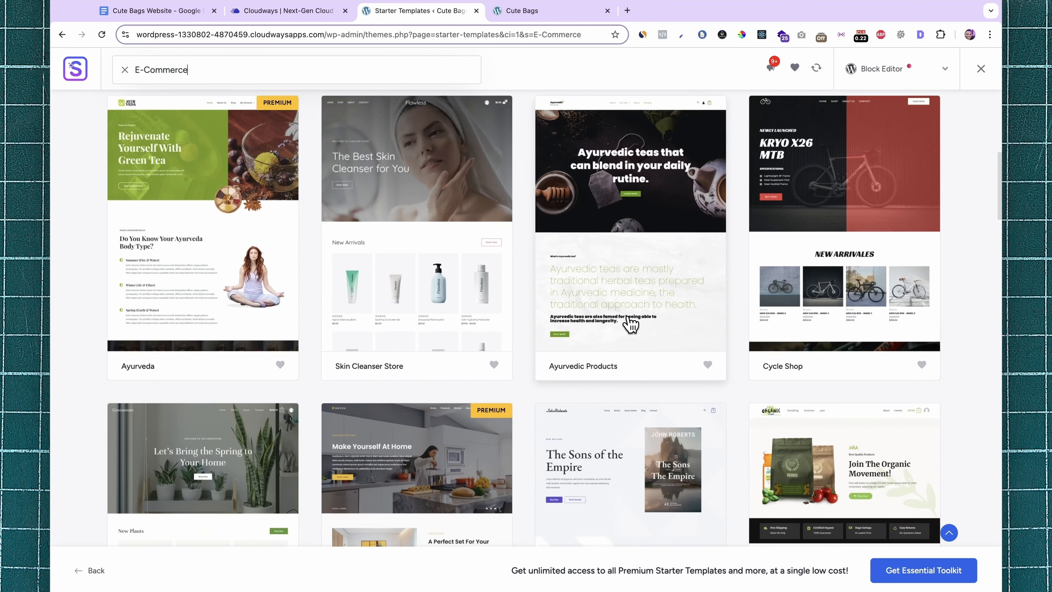
scroll(276, 399, "down", 4)
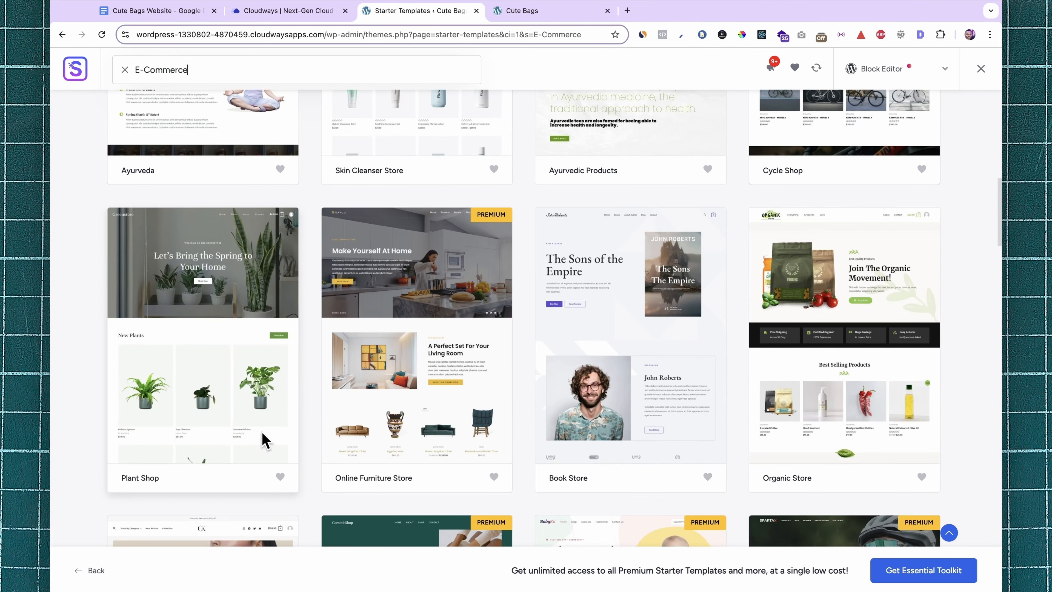
scroll(817, 429, "down", 10)
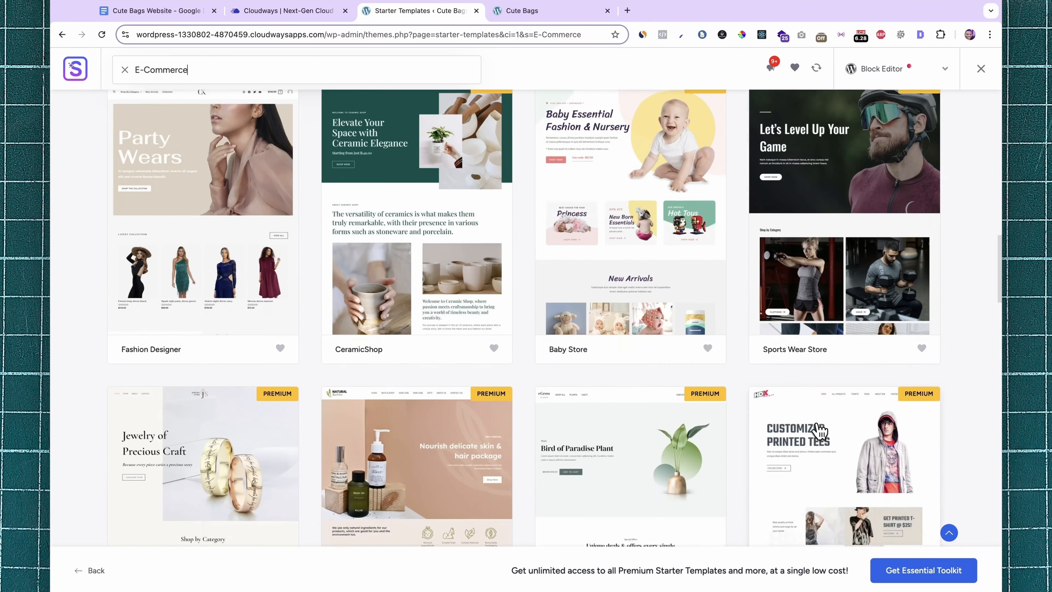
scroll(817, 429, "down", 4)
scroll(818, 430, "up", 7)
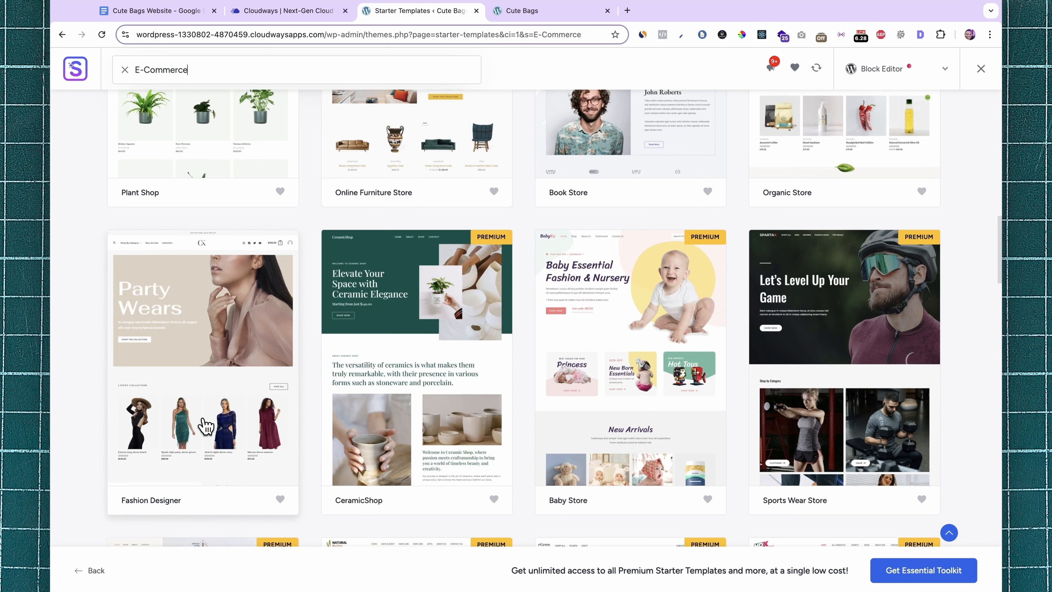
left_click(206, 425)
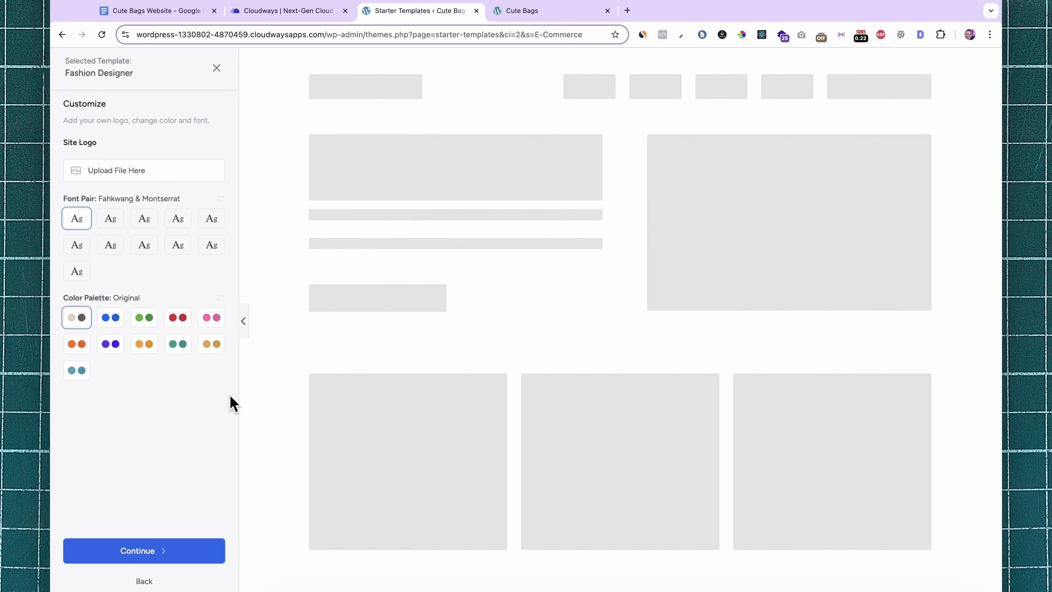
Review the Fashion Designer preview and continue with its original fonts and colours.
scroll(585, 328, "down", 15)
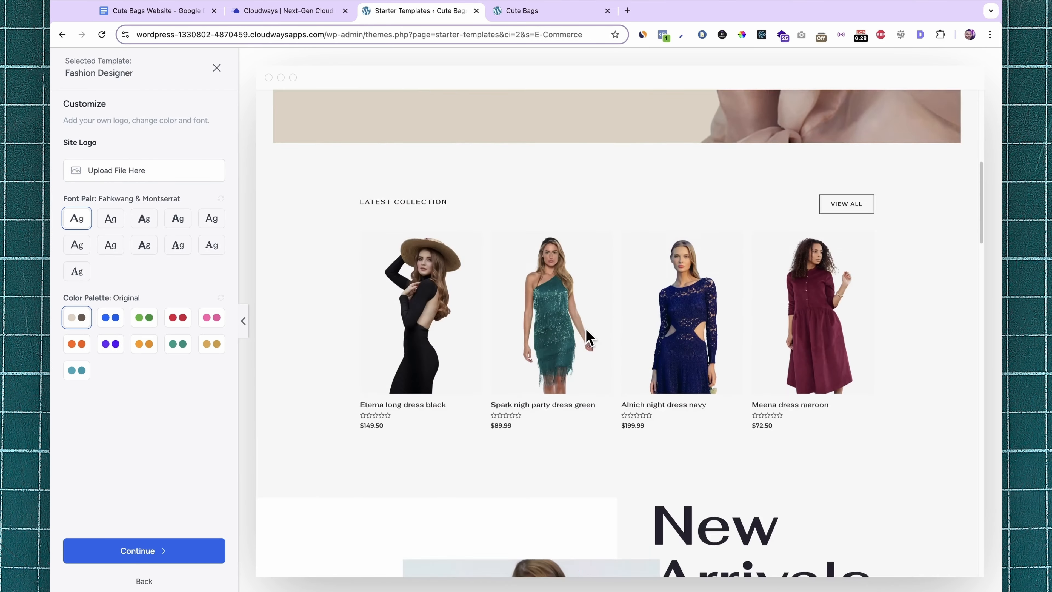
scroll(588, 336, "down", 15)
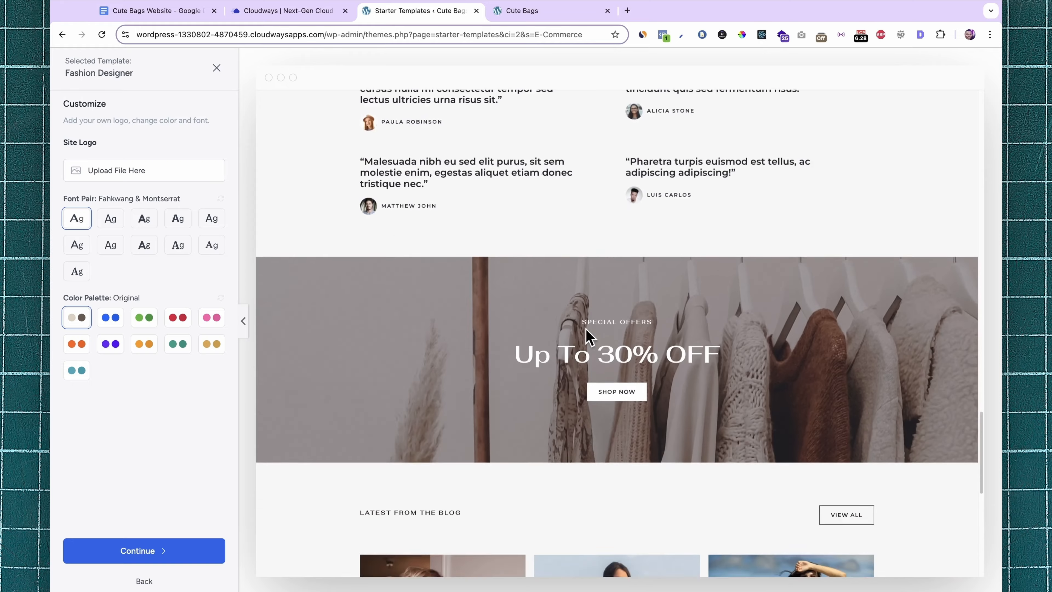
scroll(588, 337, "down", 5)
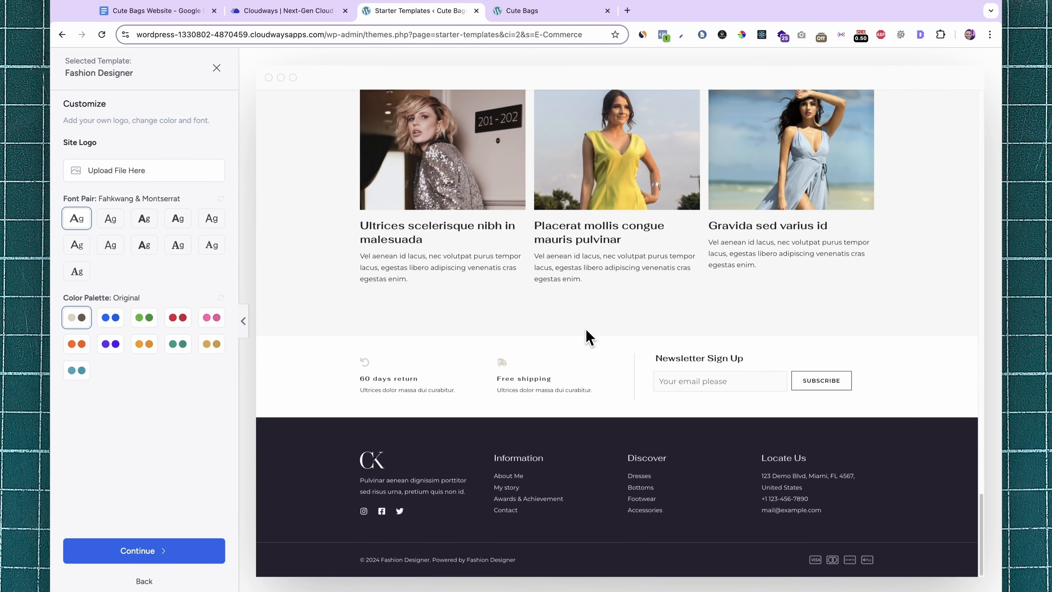
scroll(588, 336, "up", 5)
scroll(588, 336, "down", 5)
scroll(588, 336, "up", 7)
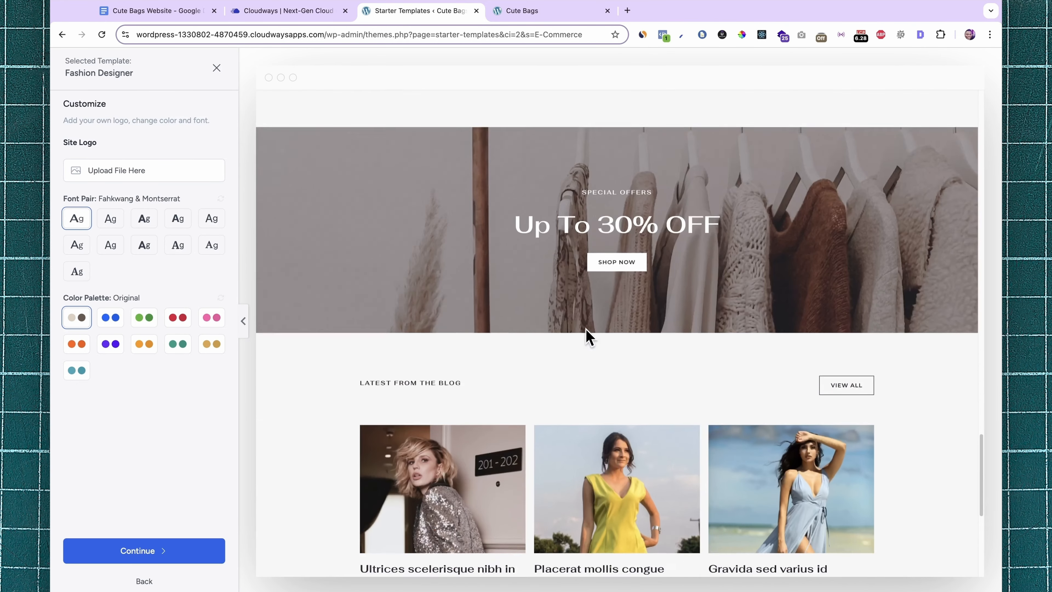
scroll(585, 328, "up", 10)
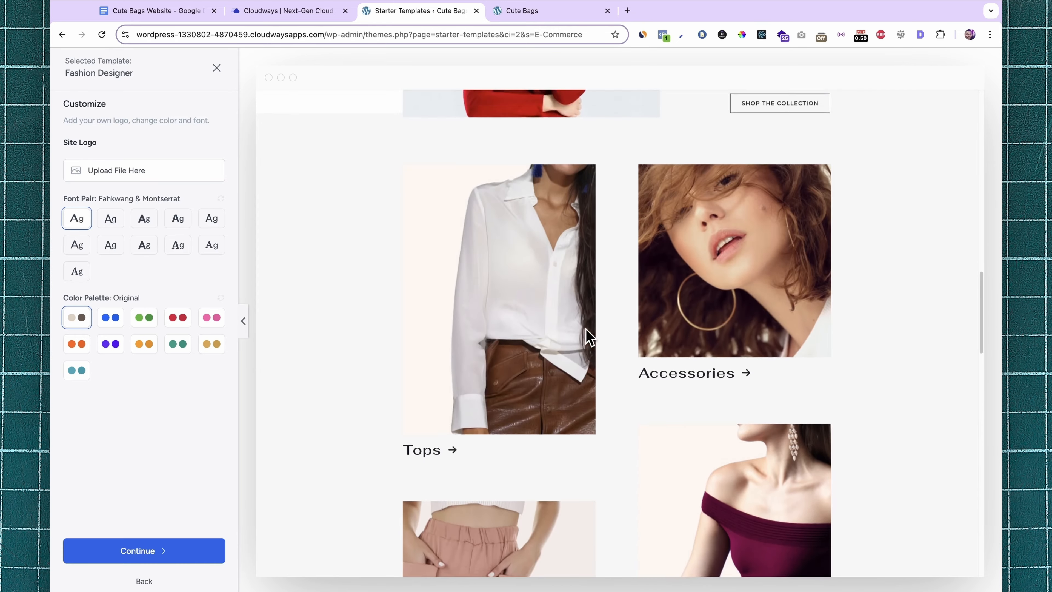
scroll(585, 328, "up", 10)
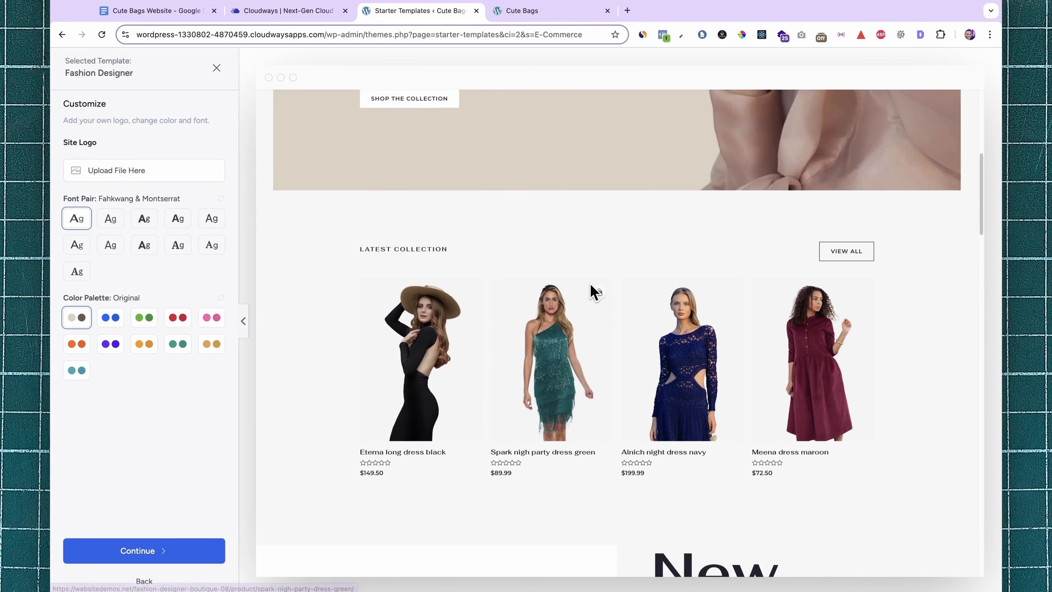
scroll(601, 339, "up", 3)
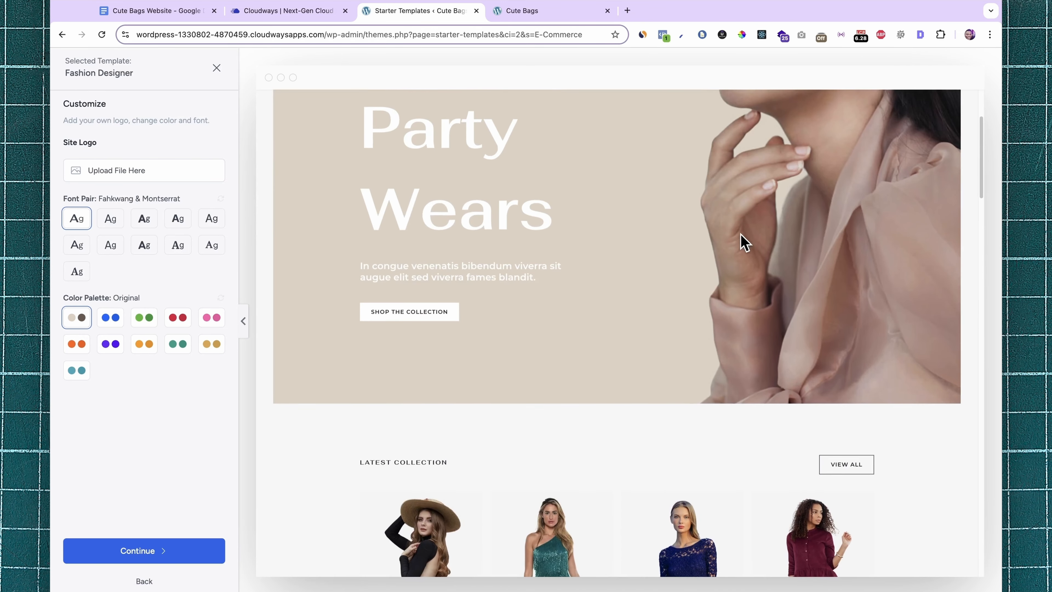
scroll(745, 242, "up", 4)
scroll(745, 243, "down", 4)
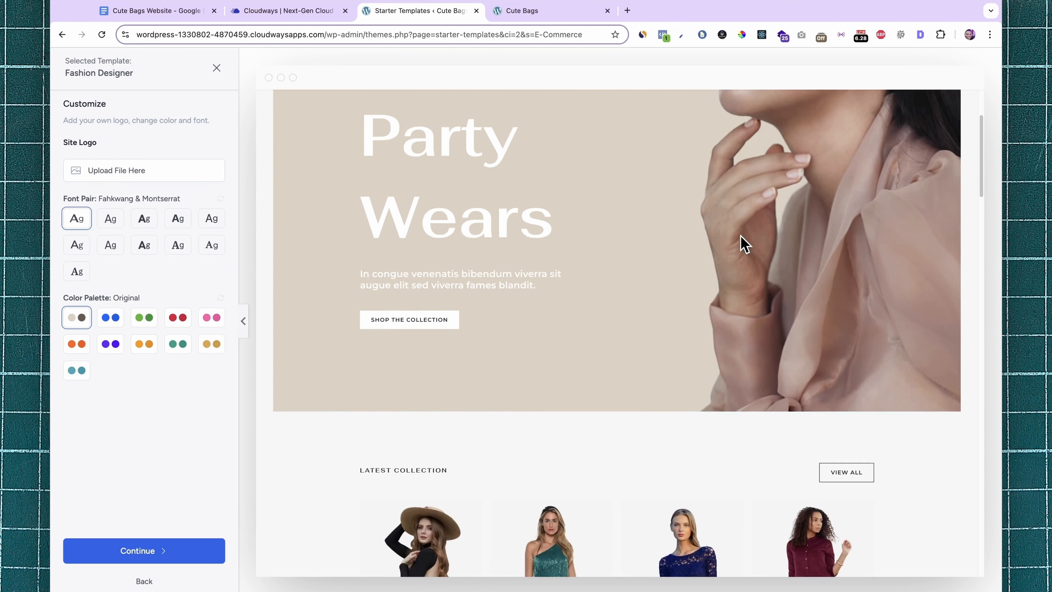
scroll(744, 244, "down", 7)
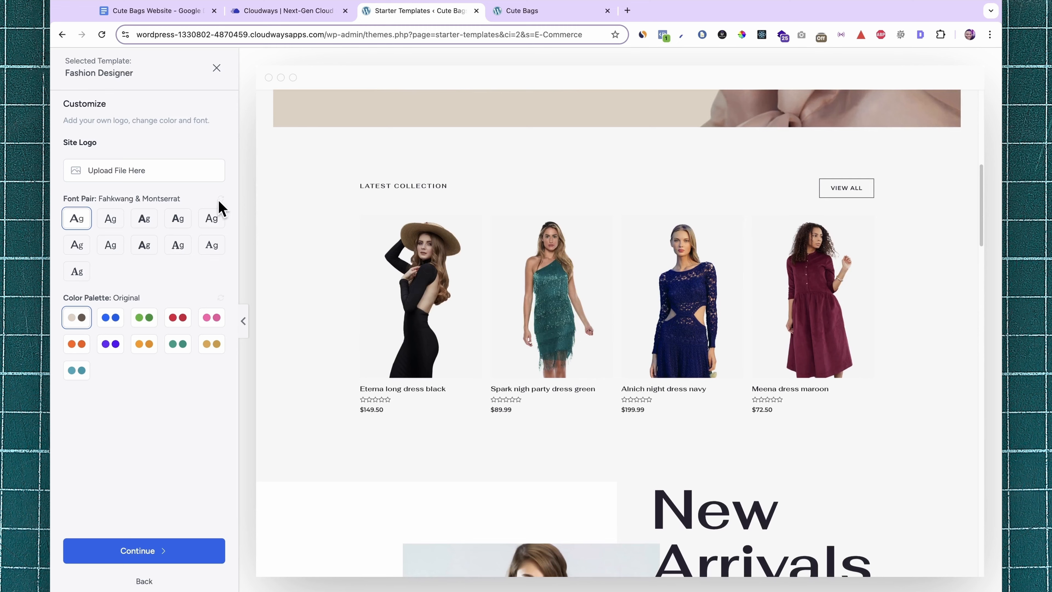
left_click(140, 551)
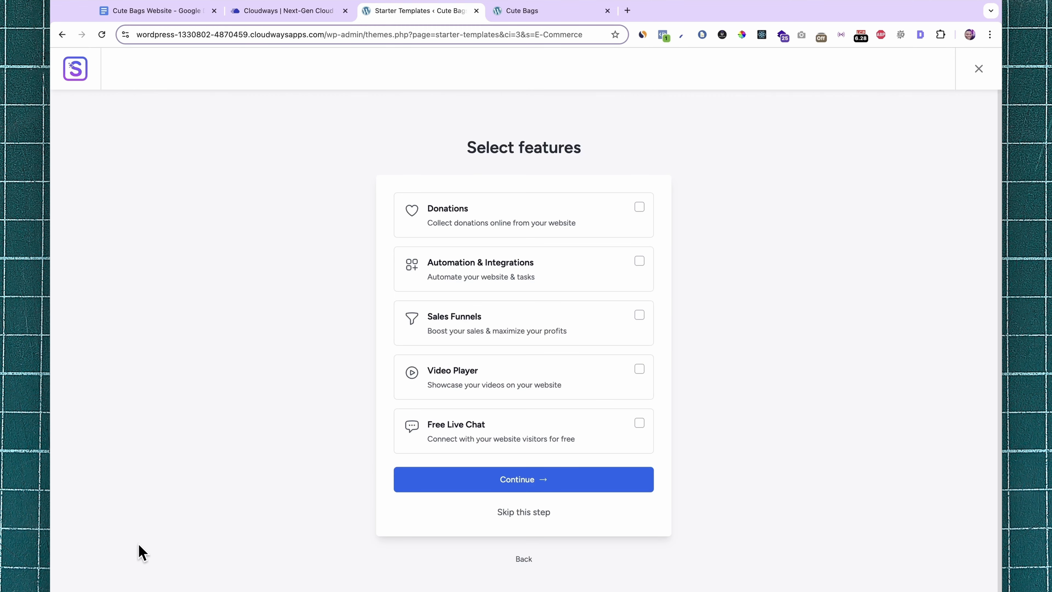
Skip features, choose Expert for Myself/My Company, turn off data sharing, and build the site.
left_click(521, 513)
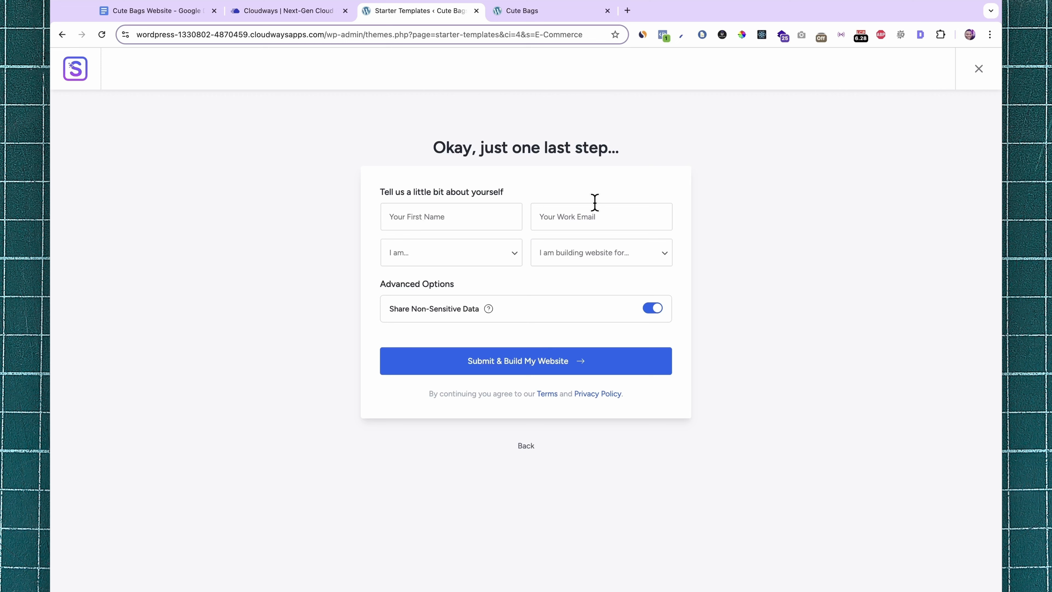
left_click(479, 248)
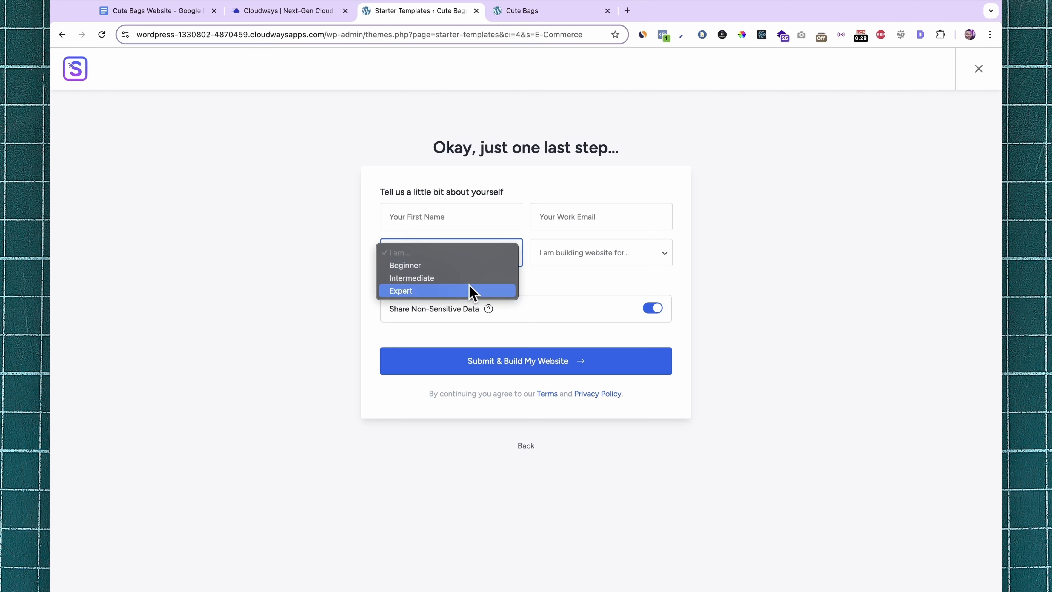
left_click(462, 292)
left_click(612, 257)
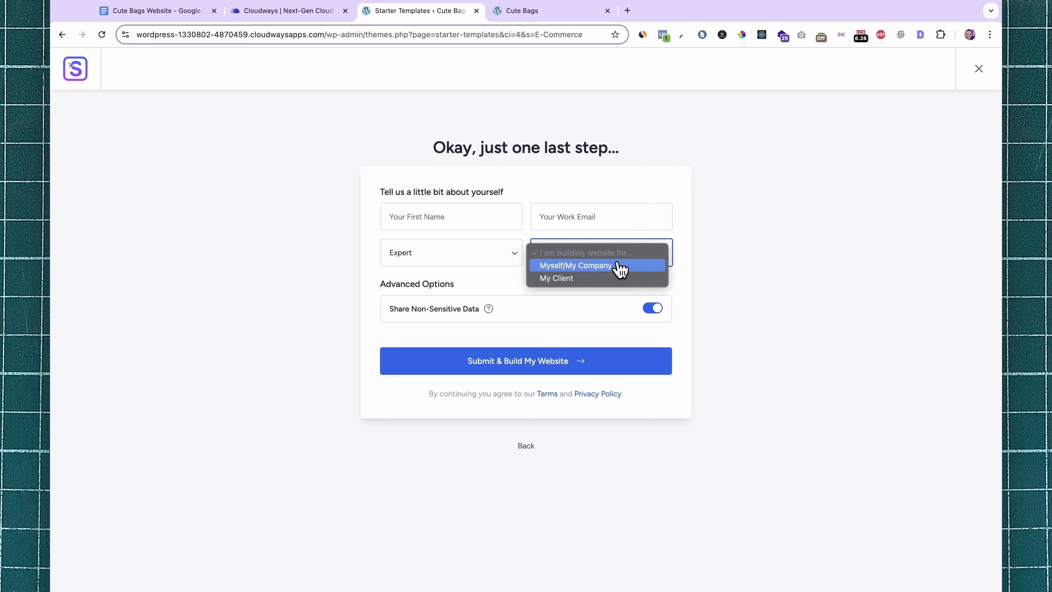
left_click(608, 268)
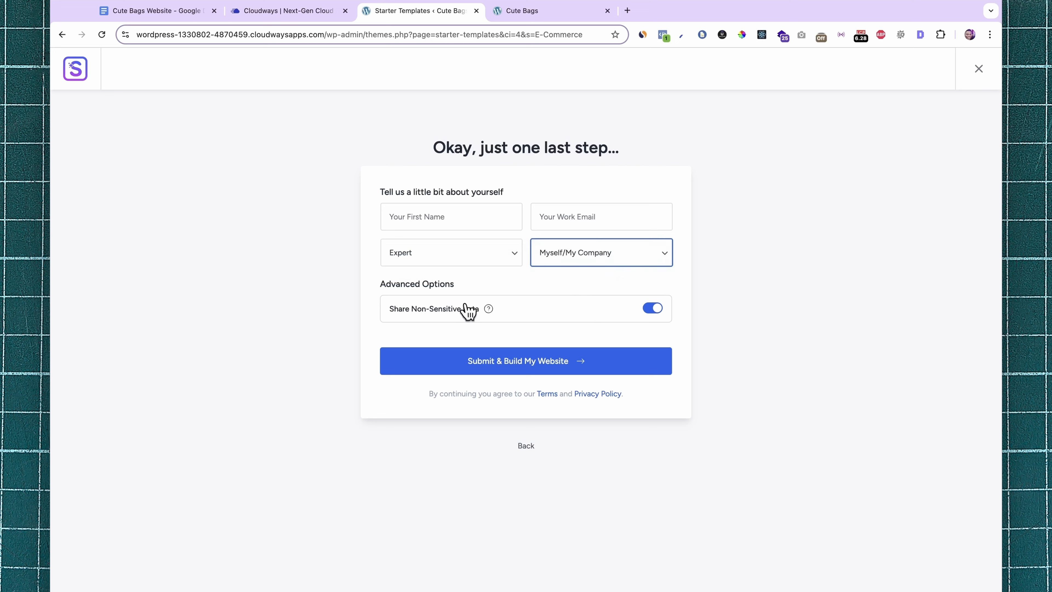
left_click(469, 310)
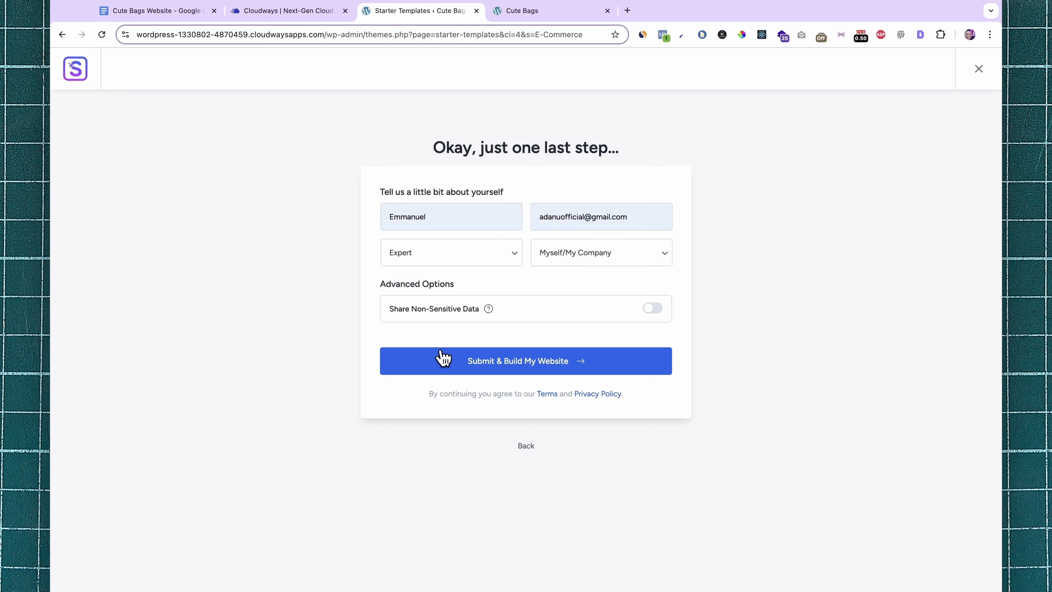
left_click(500, 364)
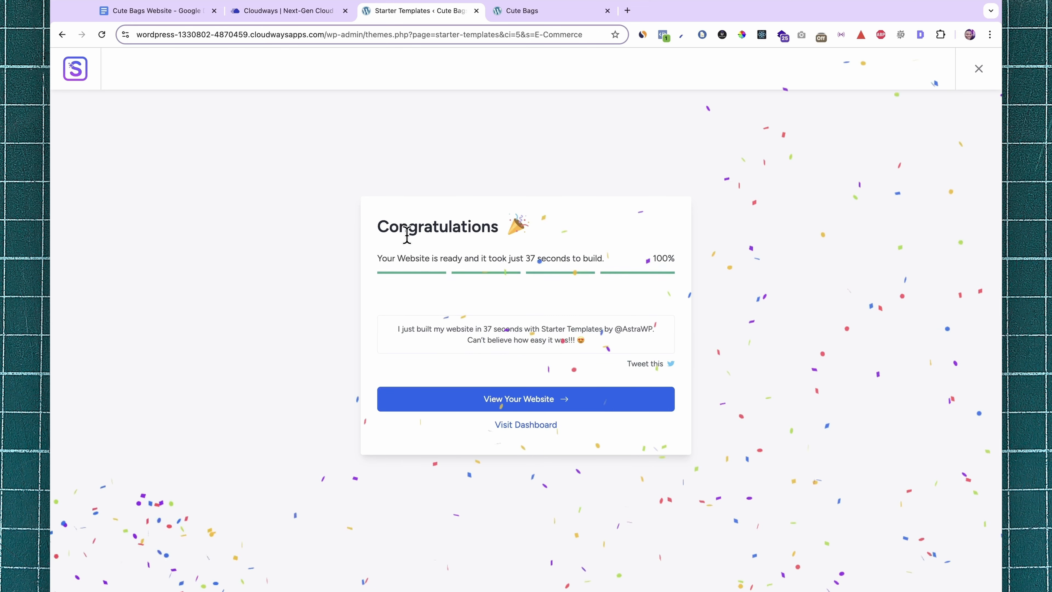
left_click(545, 17)
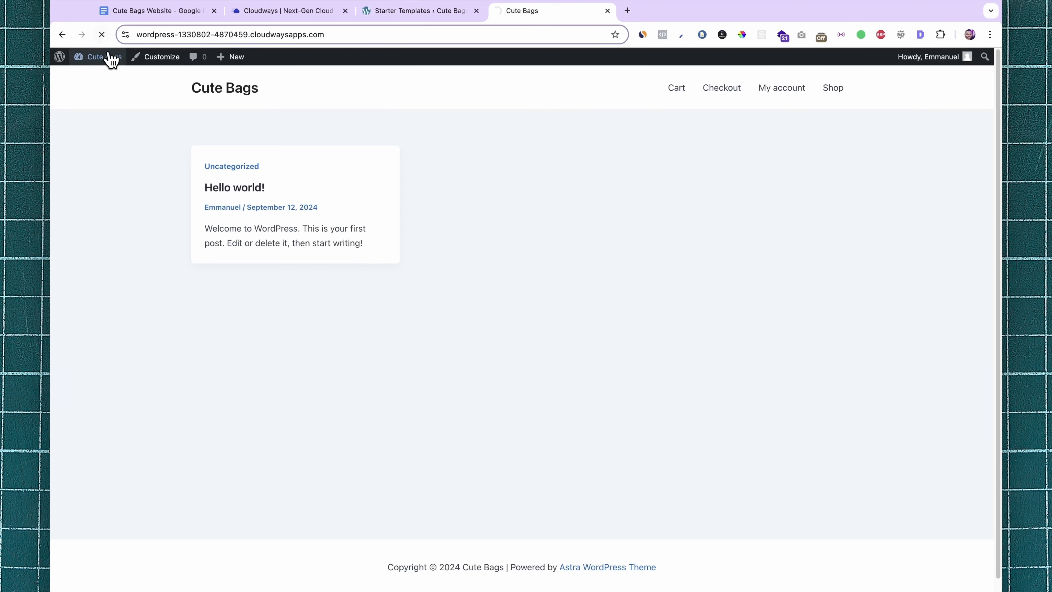
mouse_move(117, 67)
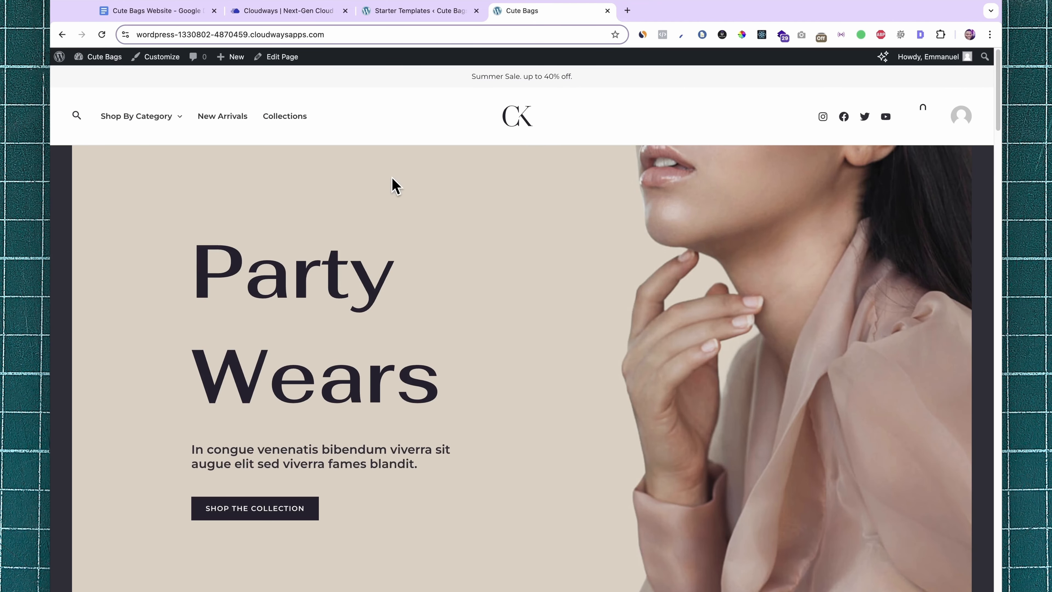
scroll(395, 185, "down", 15)
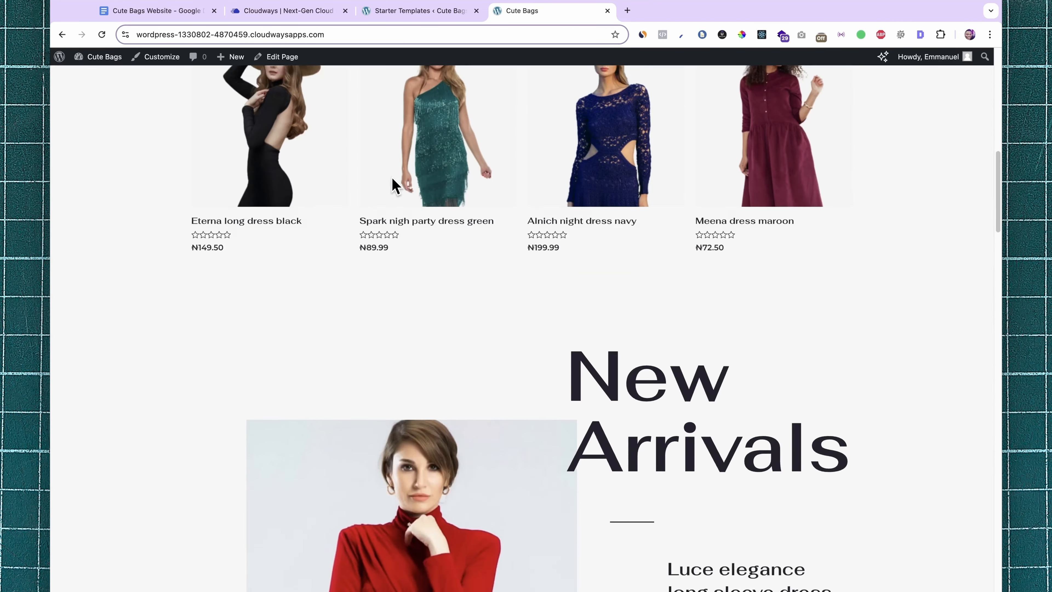
scroll(396, 186, "down", 20)
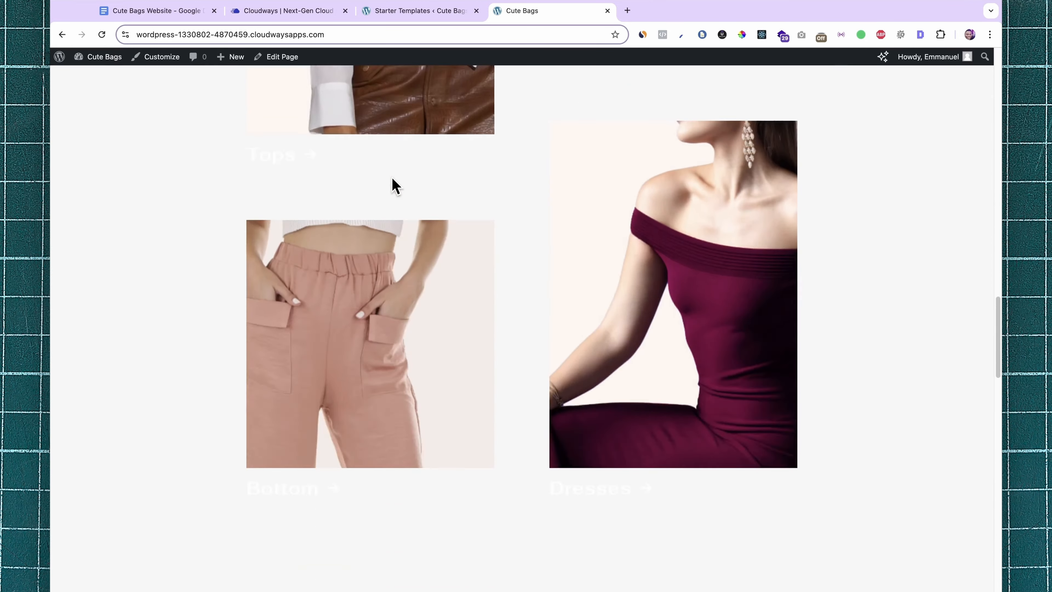
scroll(395, 185, "down", 20)
scroll(396, 185, "up", 15)
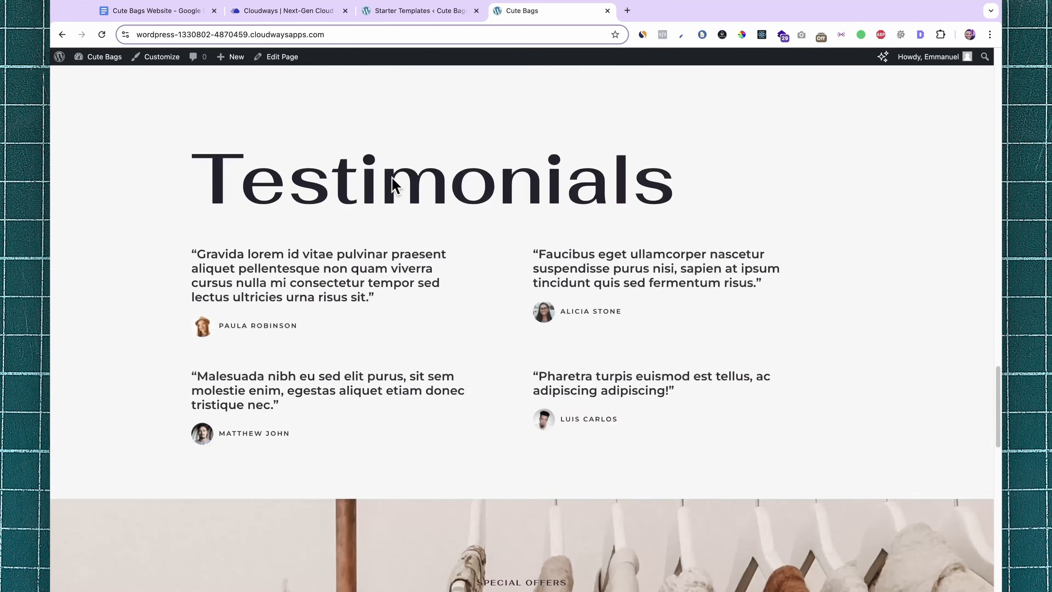
scroll(395, 185, "up", 20)
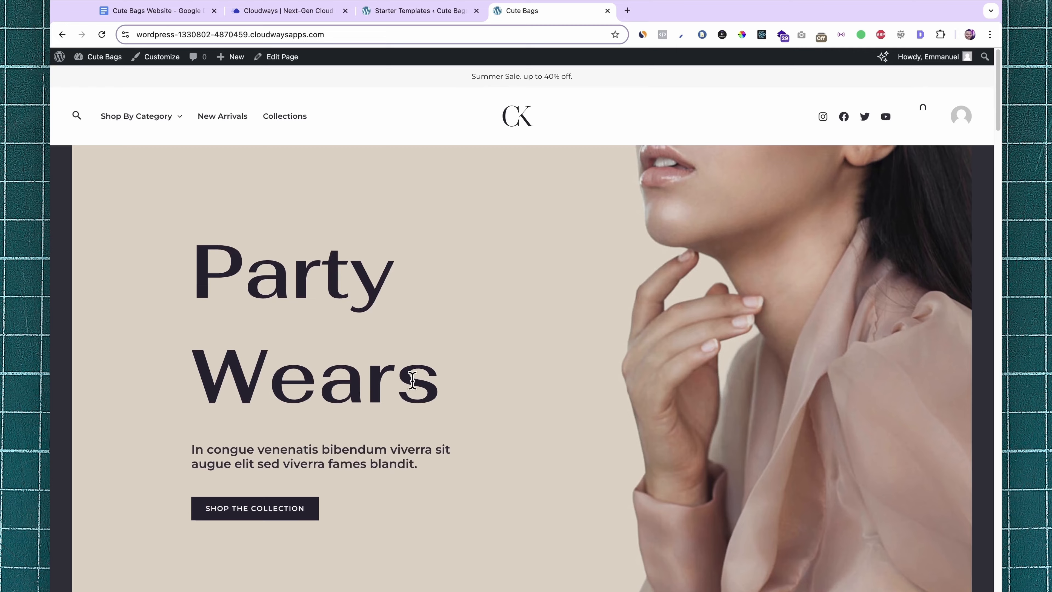
scroll(412, 381, "down", 10)
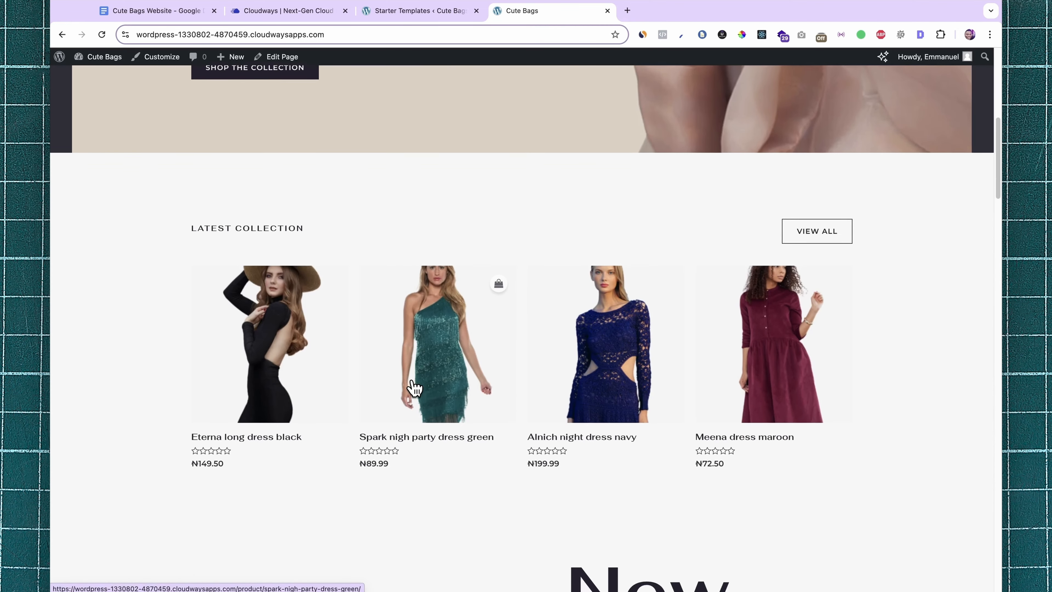
scroll(412, 380, "down", 2)
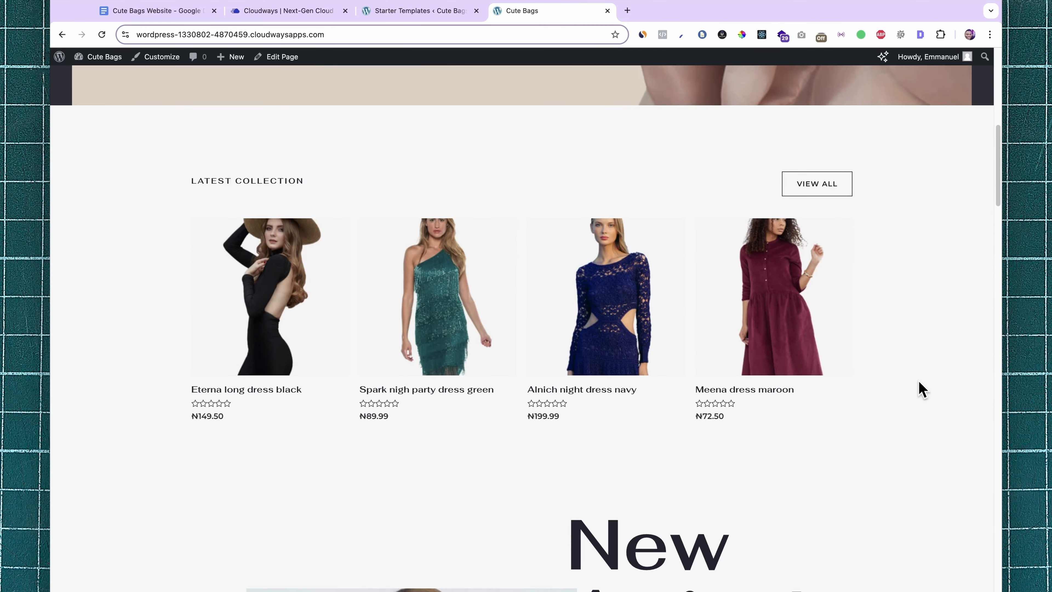
scroll(811, 539, "down", 3)
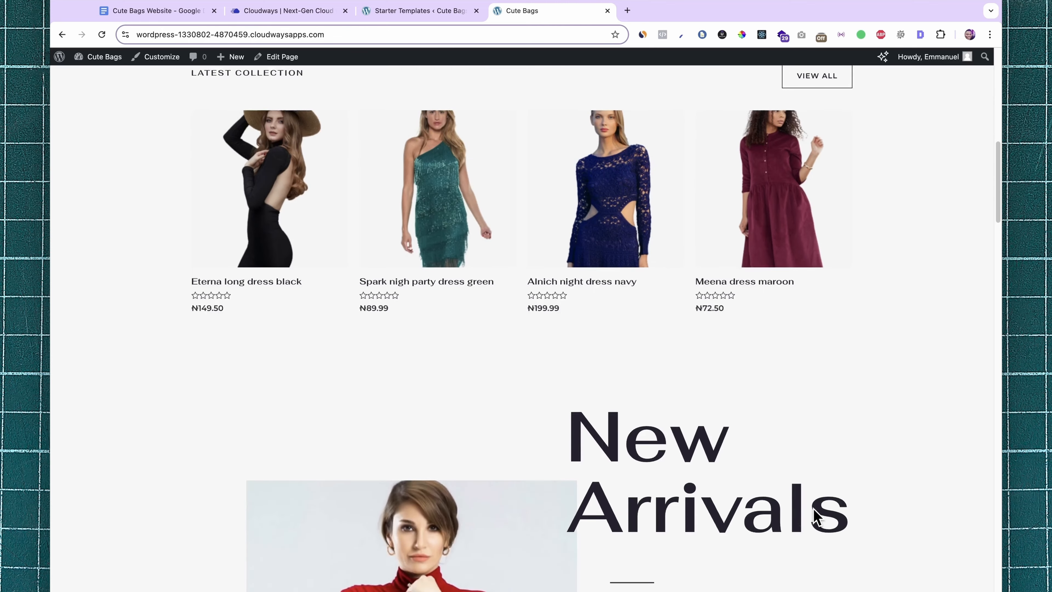
scroll(813, 516, "down", 10)
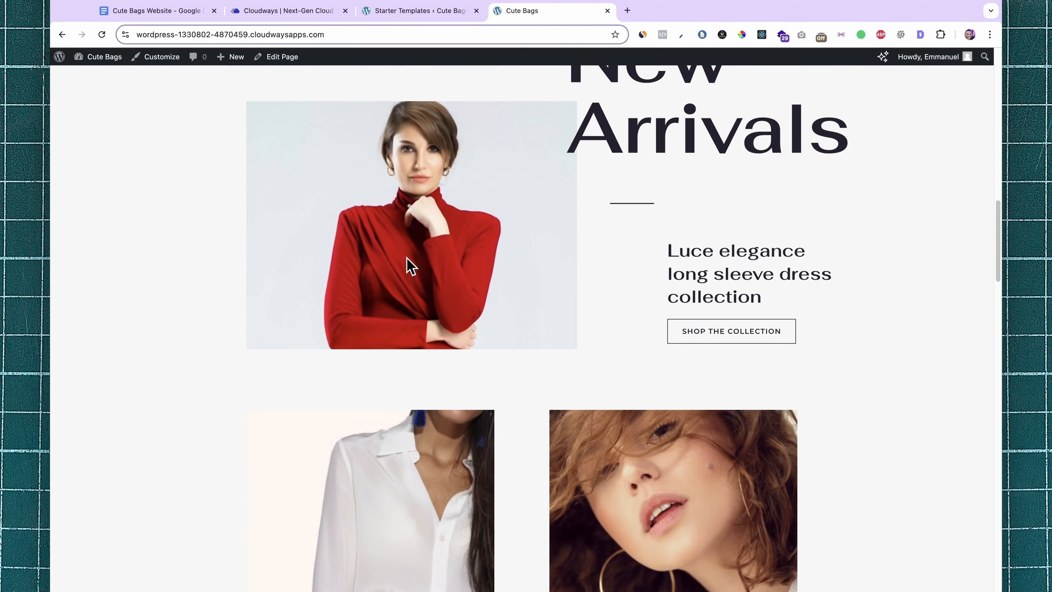
left_click(174, 18)
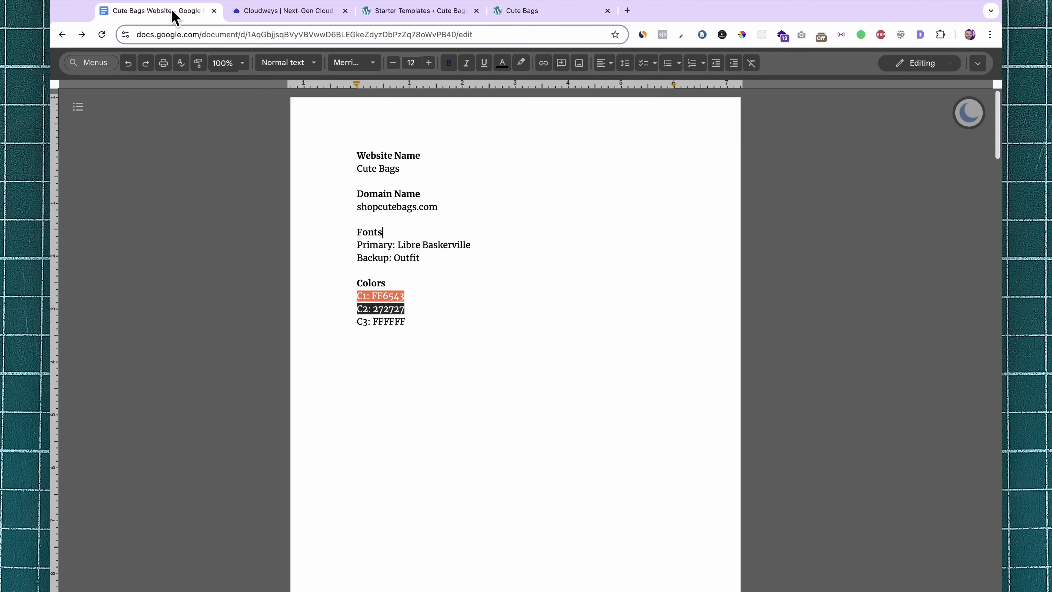
left_click(523, 12)
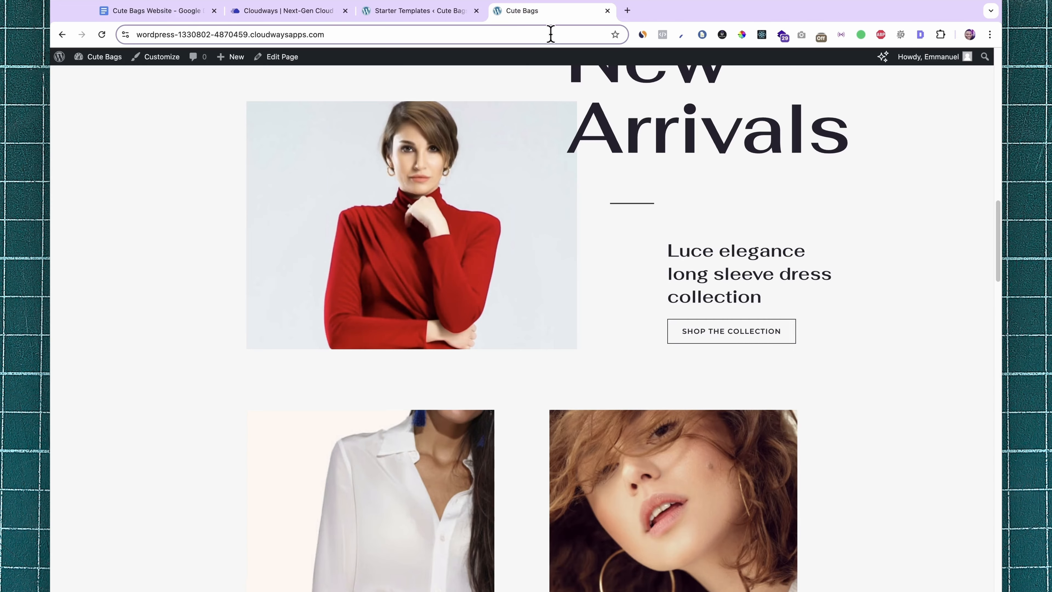
scroll(766, 307, "down", 10)
scroll(590, 338, "down", 10)
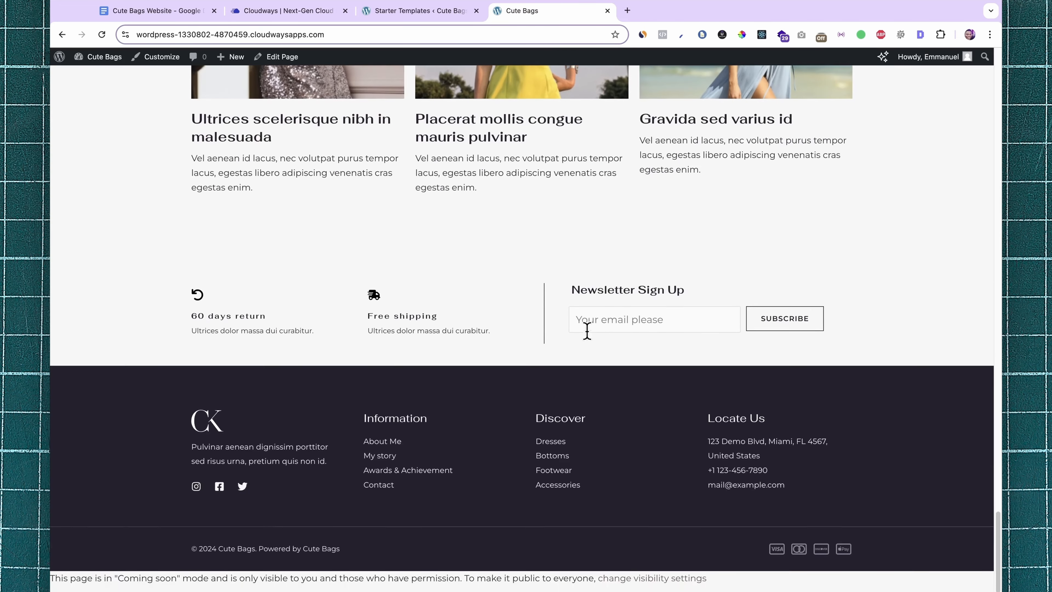
scroll(590, 338, "up", 8)
scroll(589, 337, "up", 15)
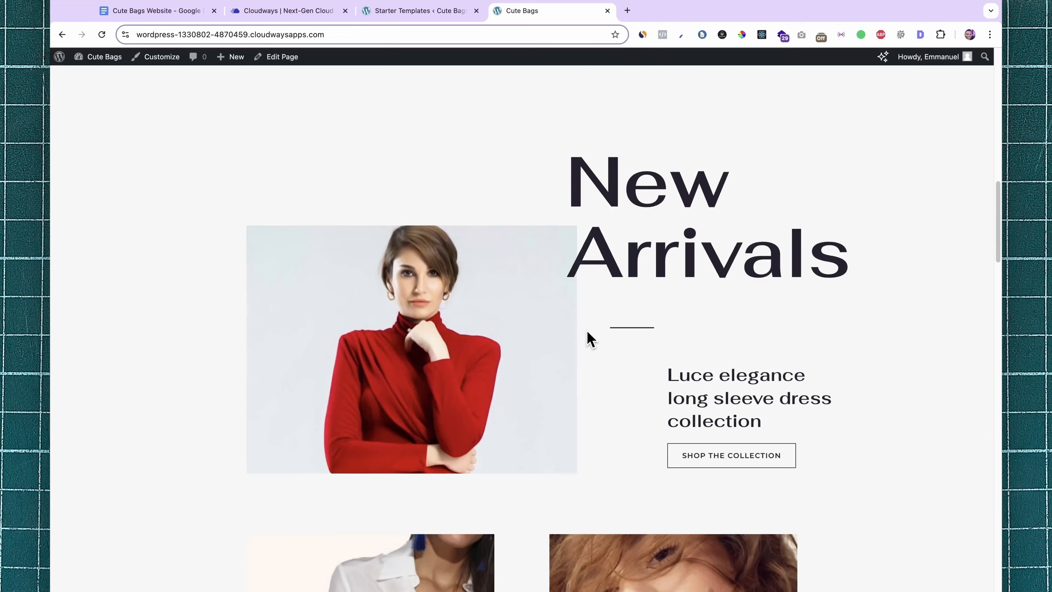
Go from the finished template setup to the All Products list of sample products.
left_click(442, 21)
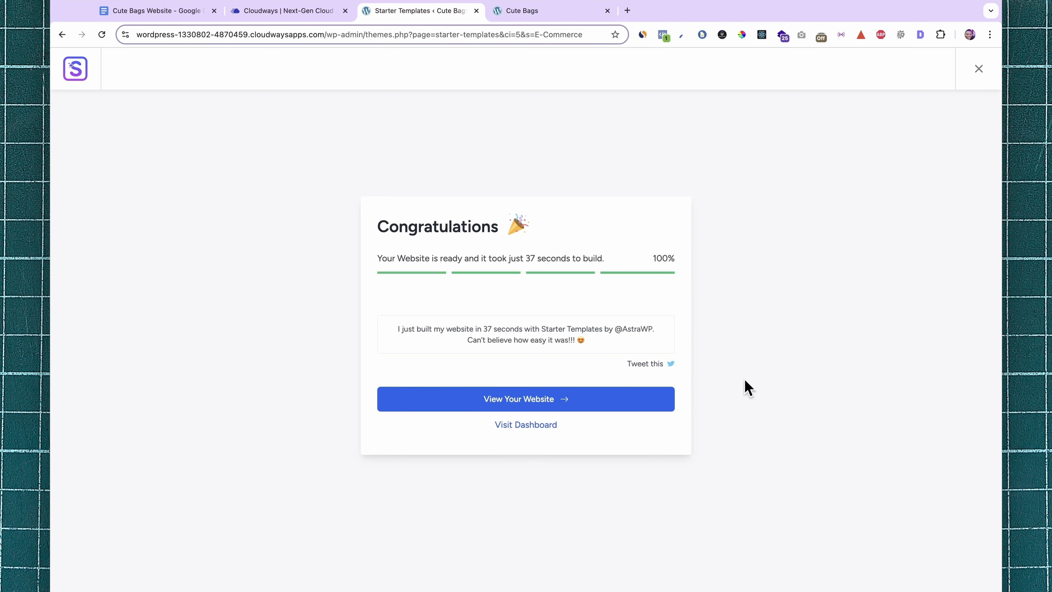
left_click(523, 427)
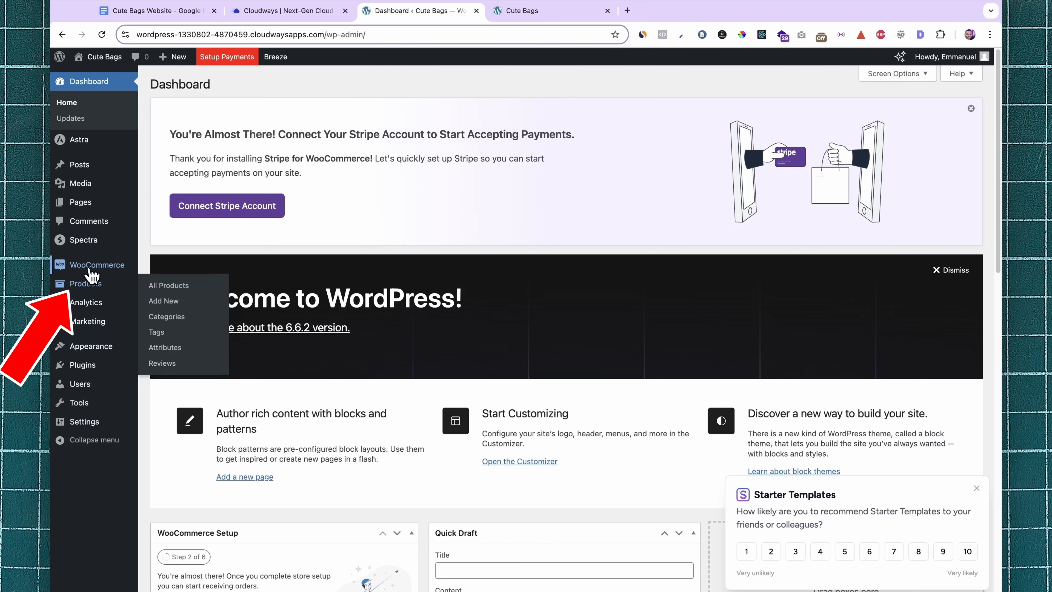
left_click(85, 285)
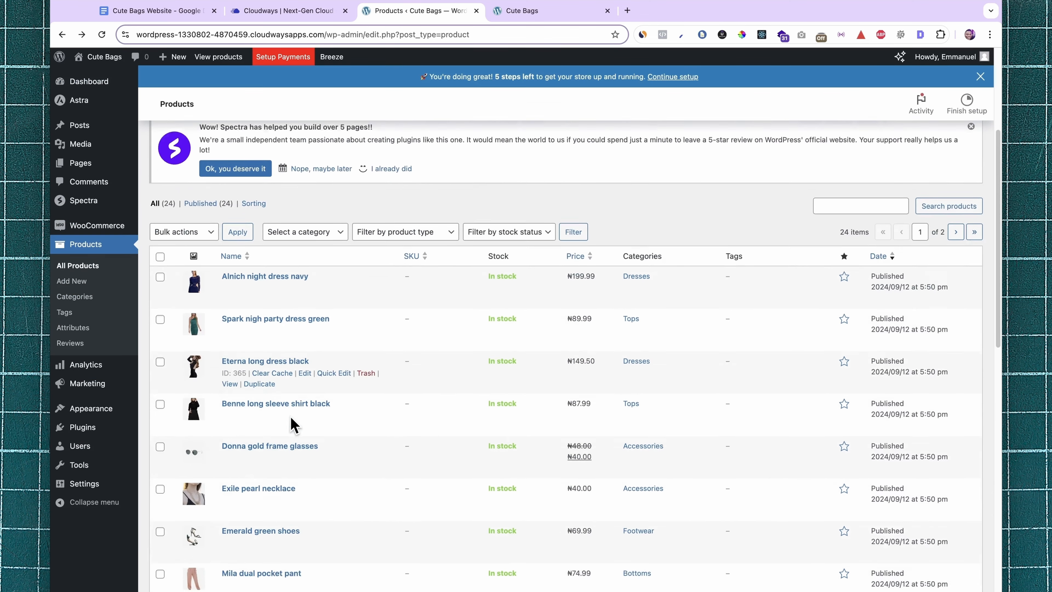
scroll(291, 423, "down", 6)
scroll(292, 425, "down", 3)
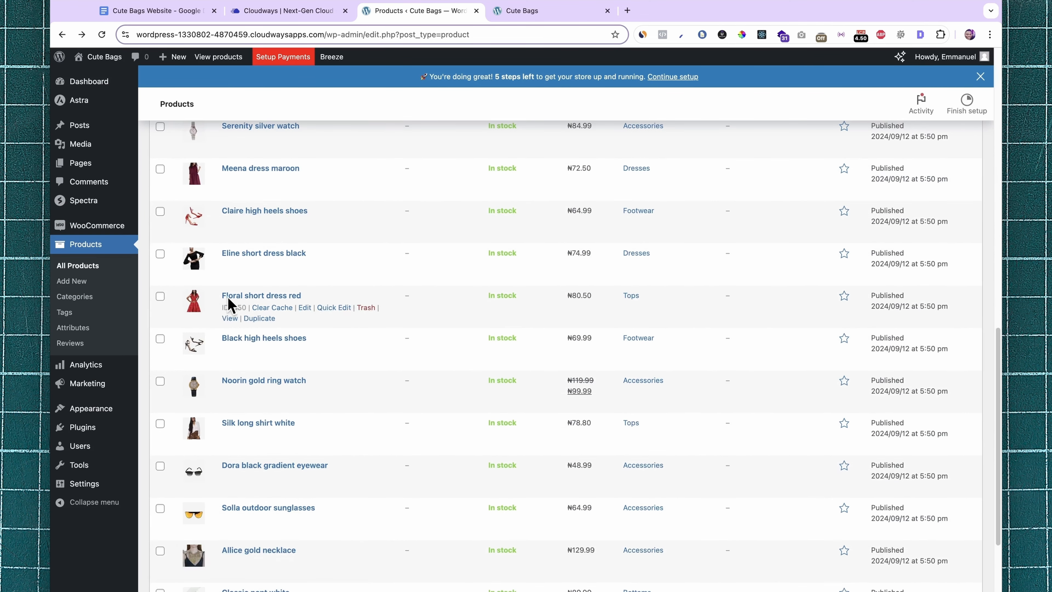
scroll(333, 418, "down", 3)
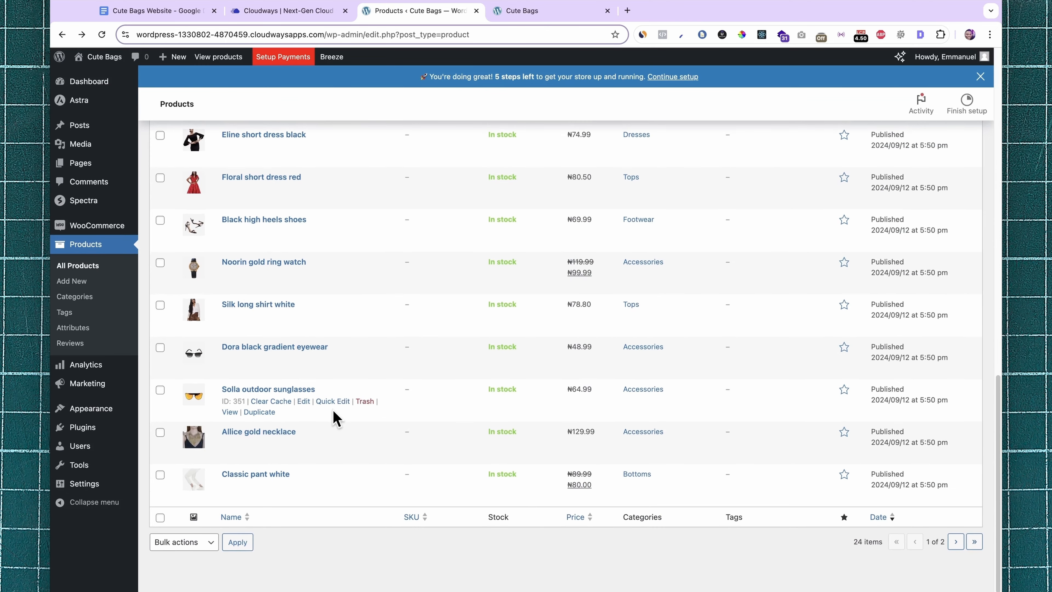
scroll(334, 418, "up", 6)
scroll(335, 418, "up", 10)
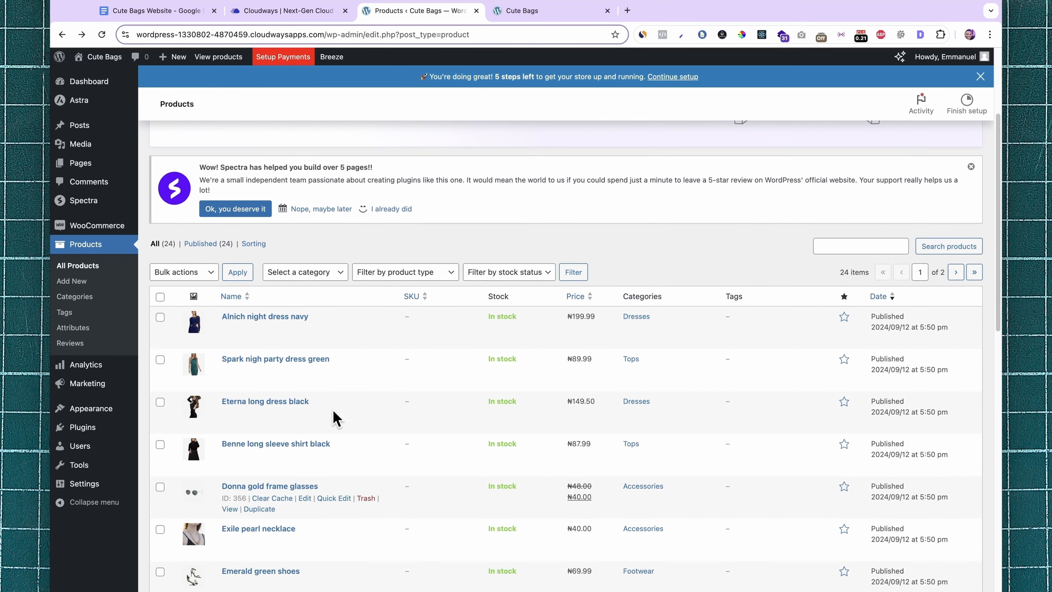
scroll(345, 335, "up", 1)
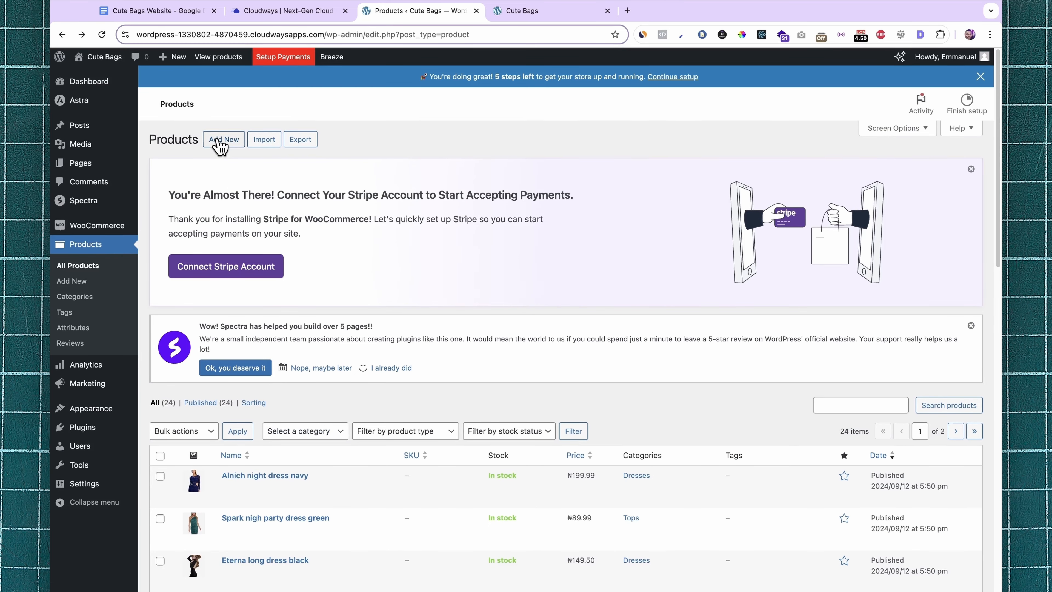
scroll(335, 324, "down", 3)
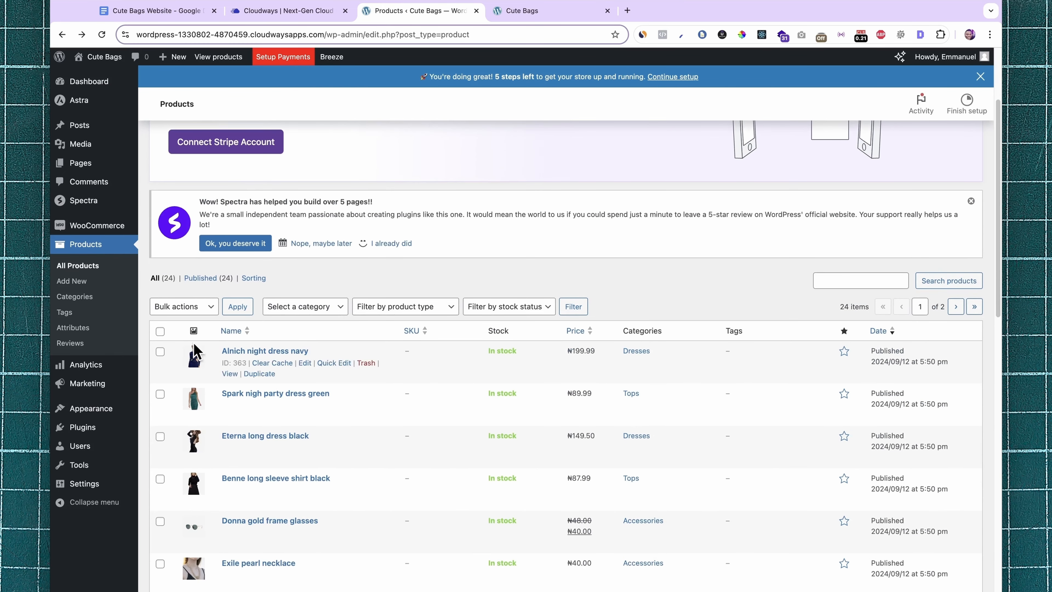
Bulk-move the first page of products to Trash, then the remaining four.
left_click(160, 330)
scroll(321, 414, "down", 4)
scroll(322, 414, "up", 4)
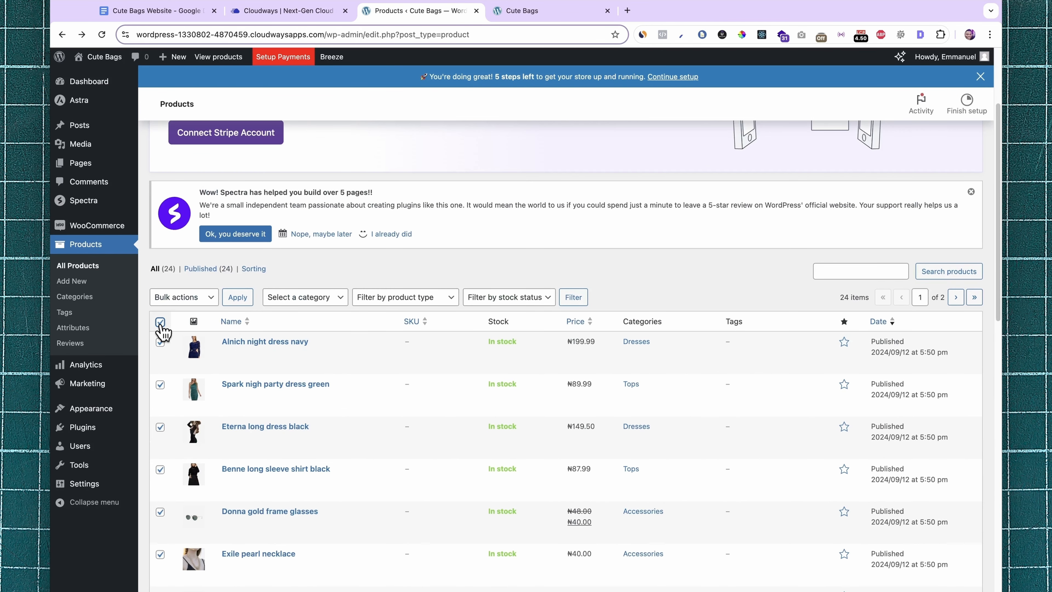
left_click(194, 306)
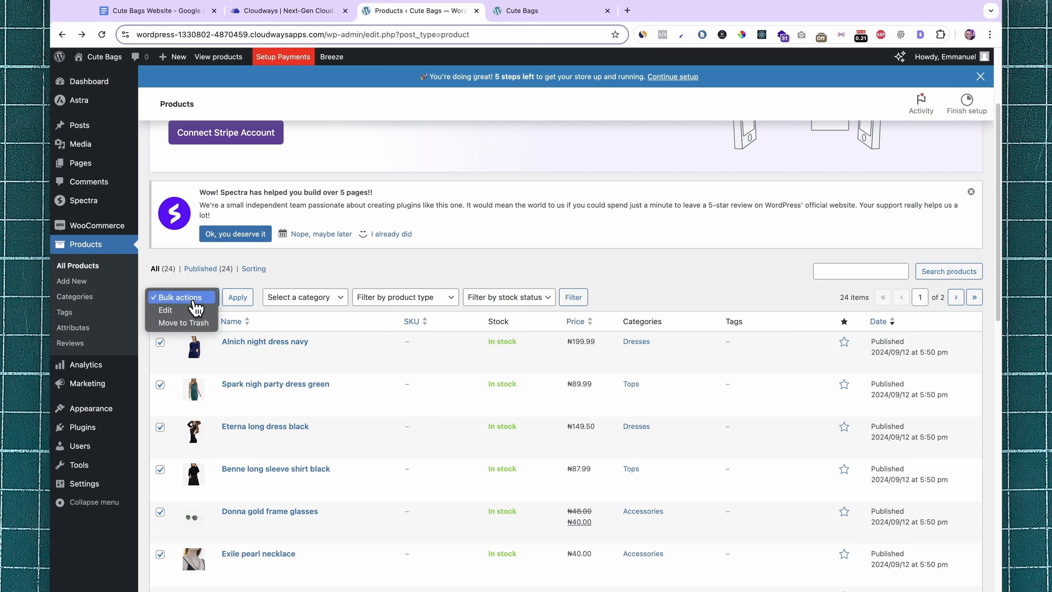
left_click(199, 325)
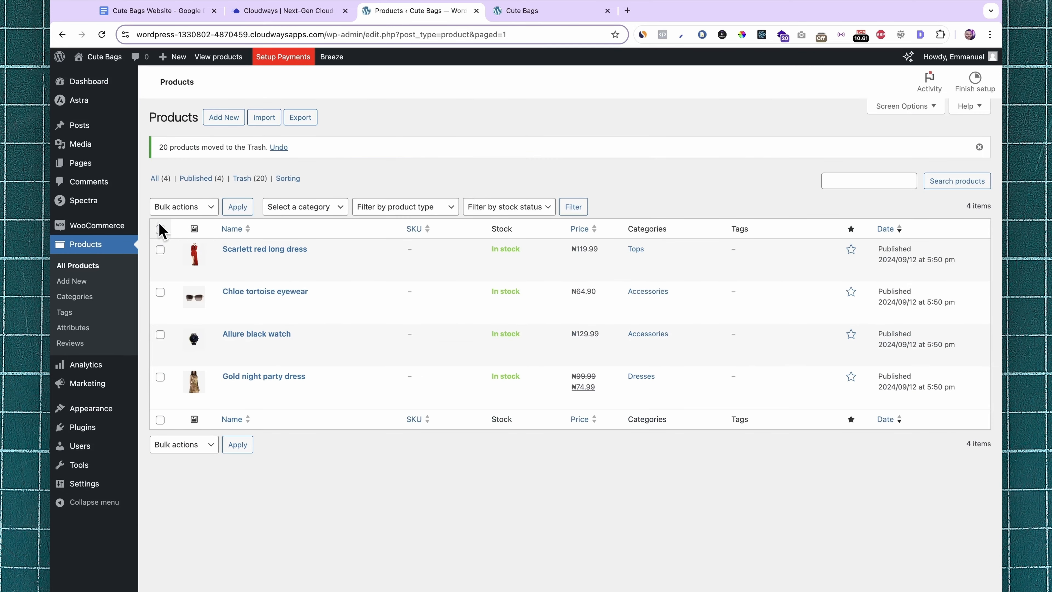
left_click(161, 229)
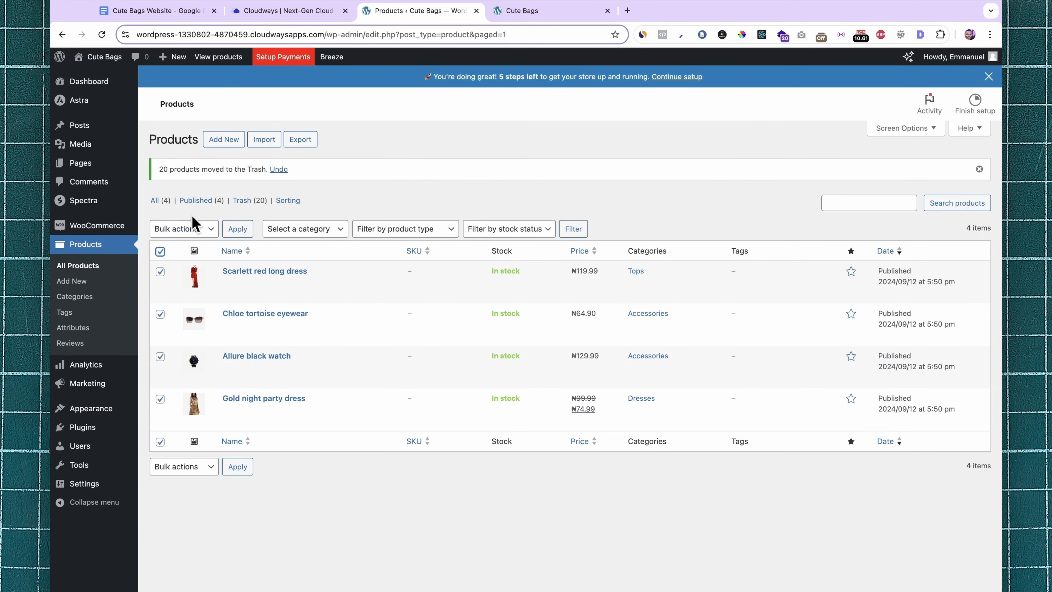
left_click(197, 231)
left_click(205, 253)
left_click(236, 230)
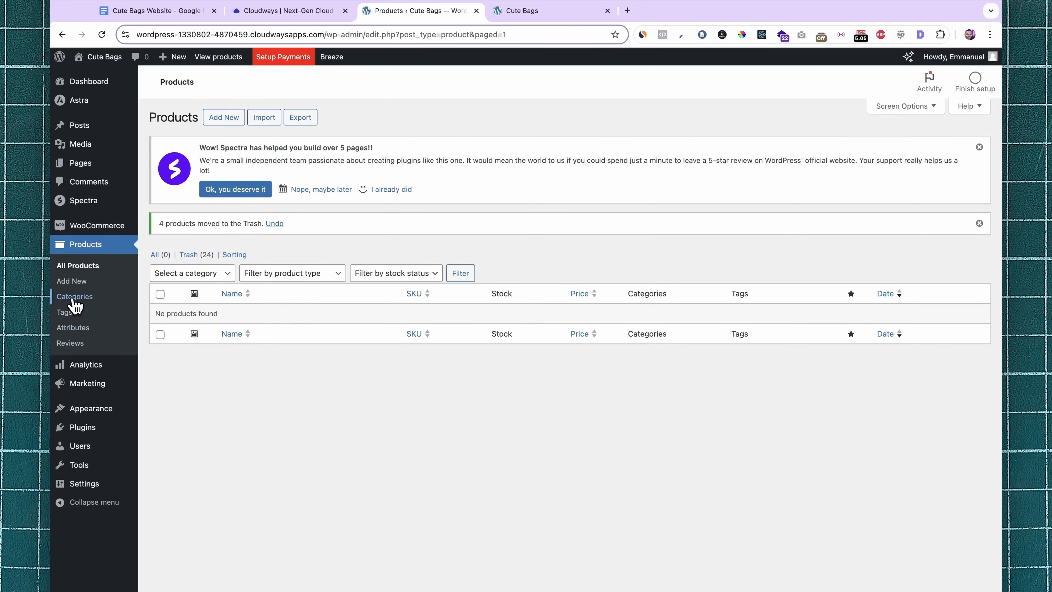
Bulk-delete the Accessories, Bottoms, Dresses, Footwear and Tops categories and dismiss the Spectra notice.
left_click(67, 298)
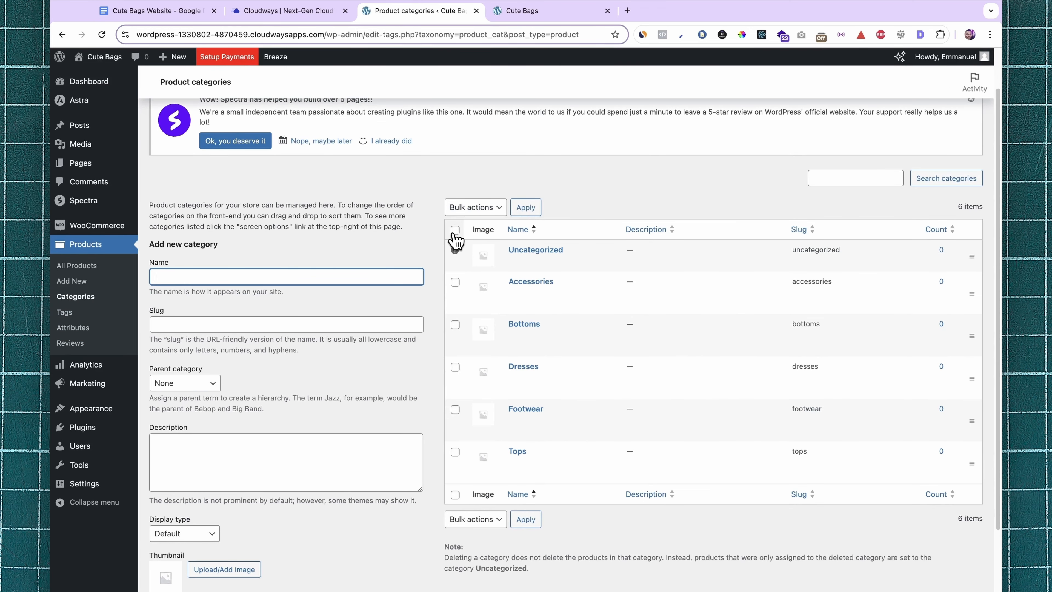
left_click(455, 231)
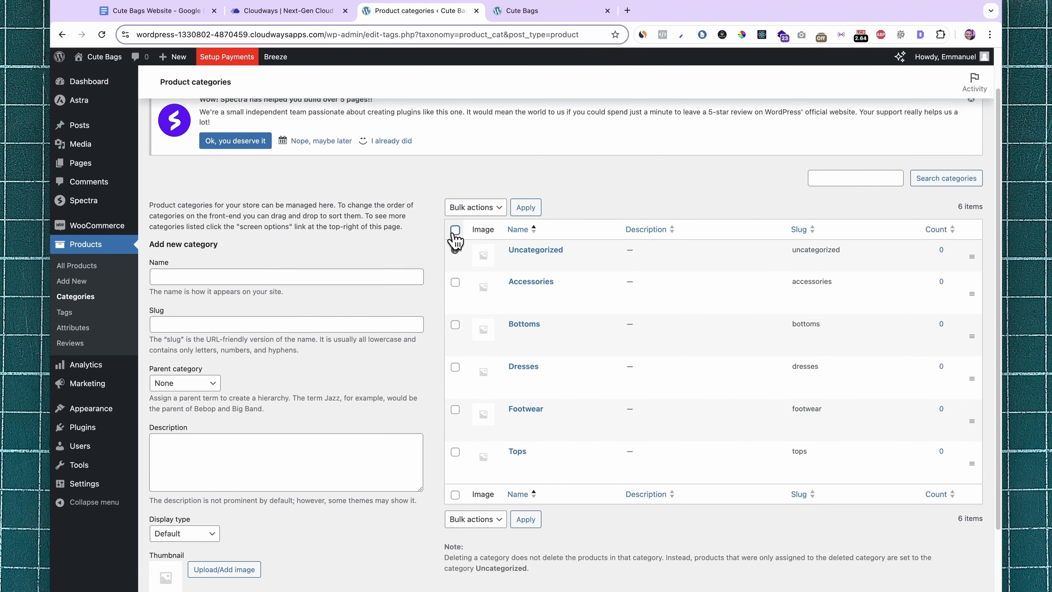
left_click(482, 209)
left_click(490, 221)
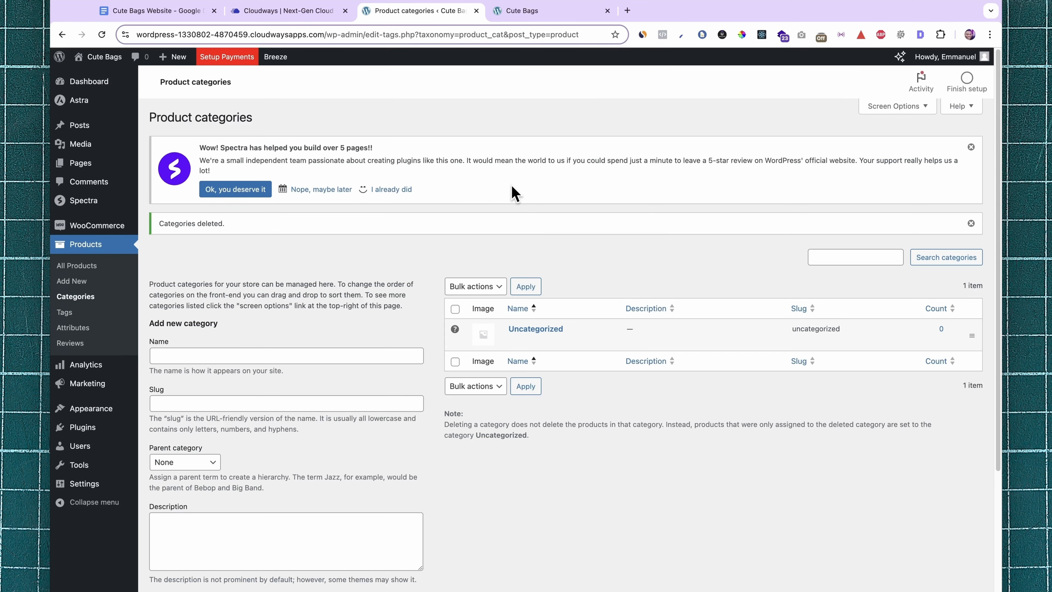
left_click(969, 147)
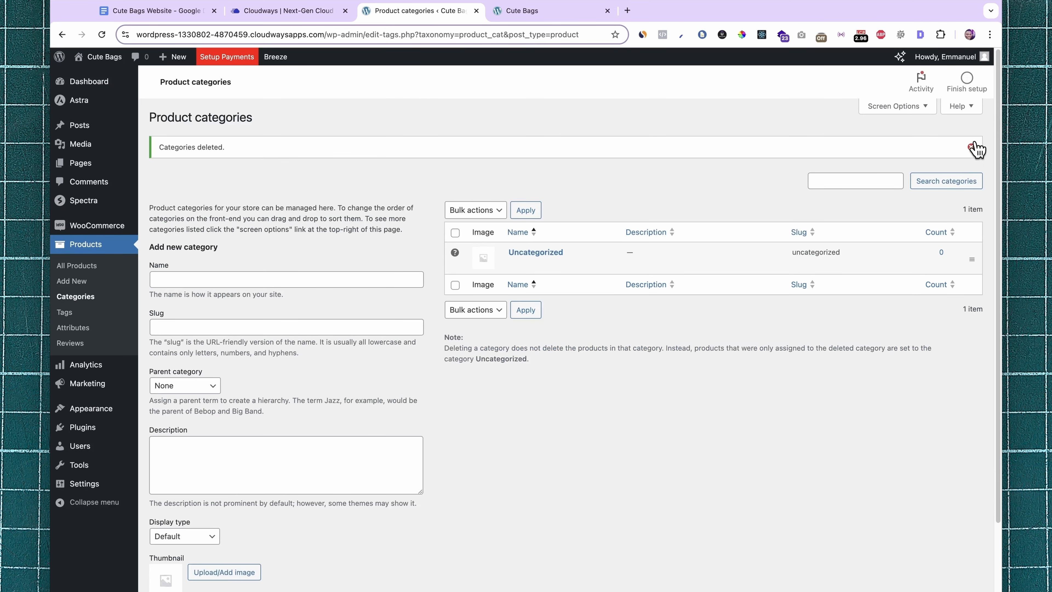
mouse_move(577, 256)
left_click(165, 13)
scroll(418, 202, "down", 13)
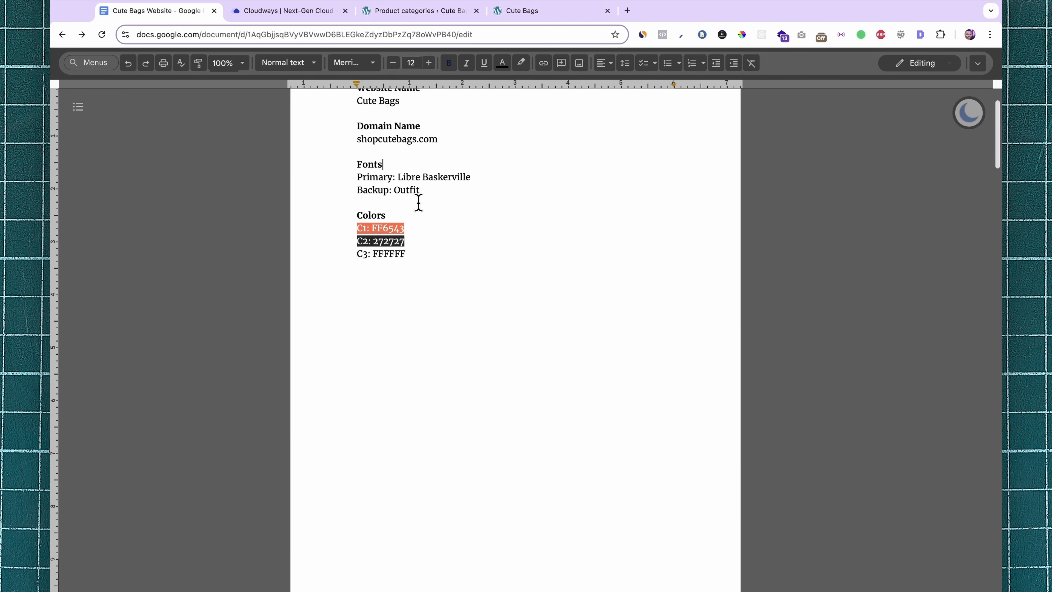
scroll(418, 202, "down", 4)
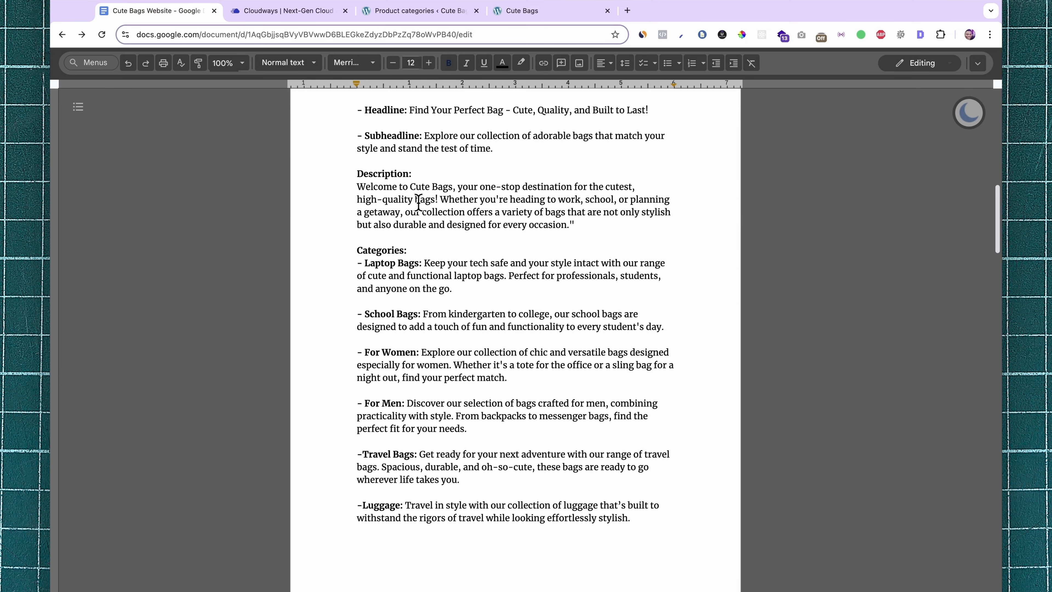
scroll(418, 202, "up", 1)
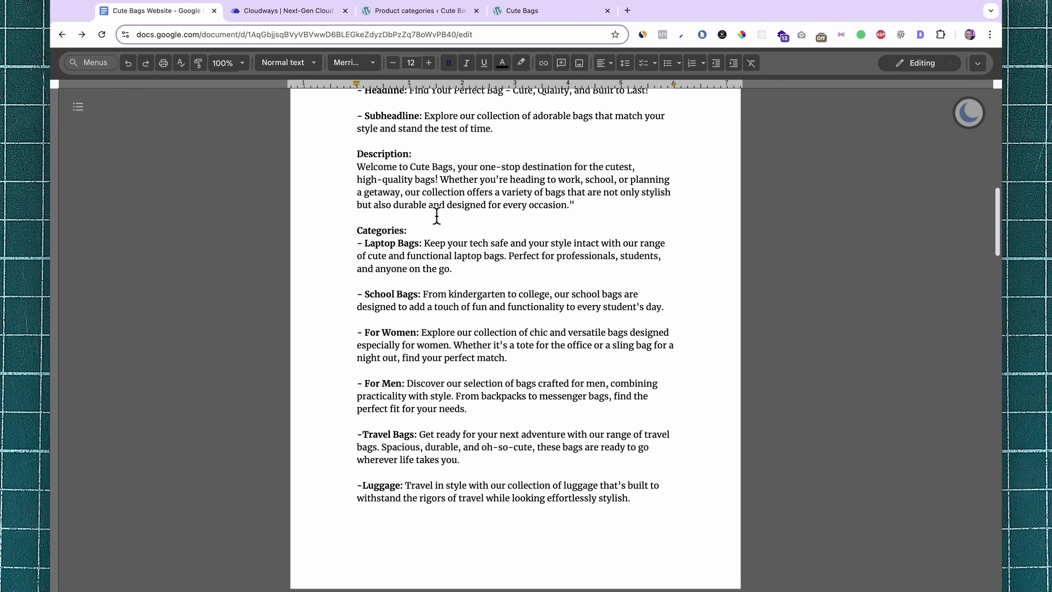
scroll(463, 211, "up", 3)
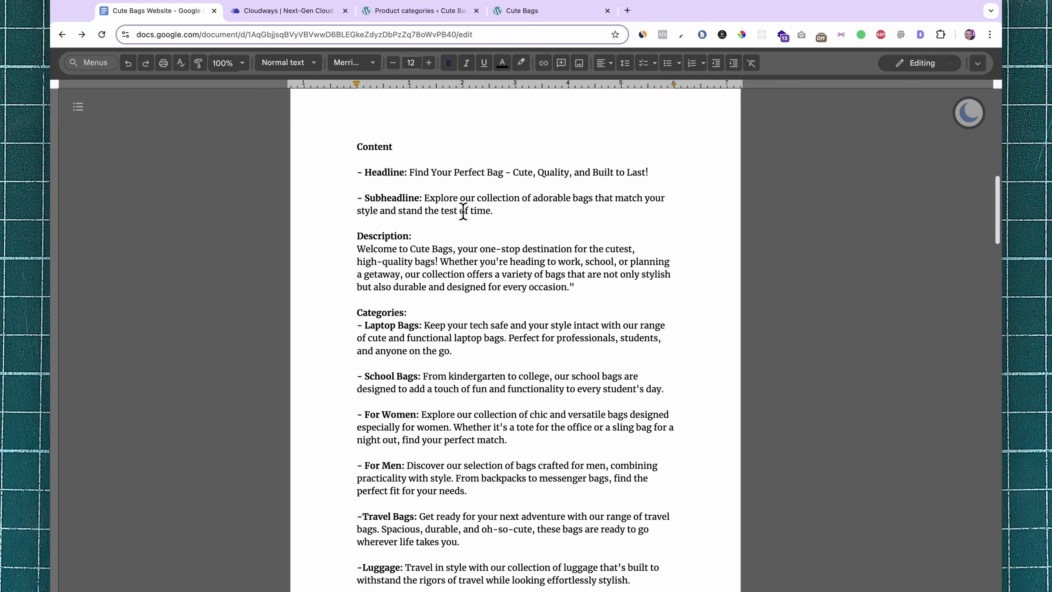
scroll(442, 350, "down", 4)
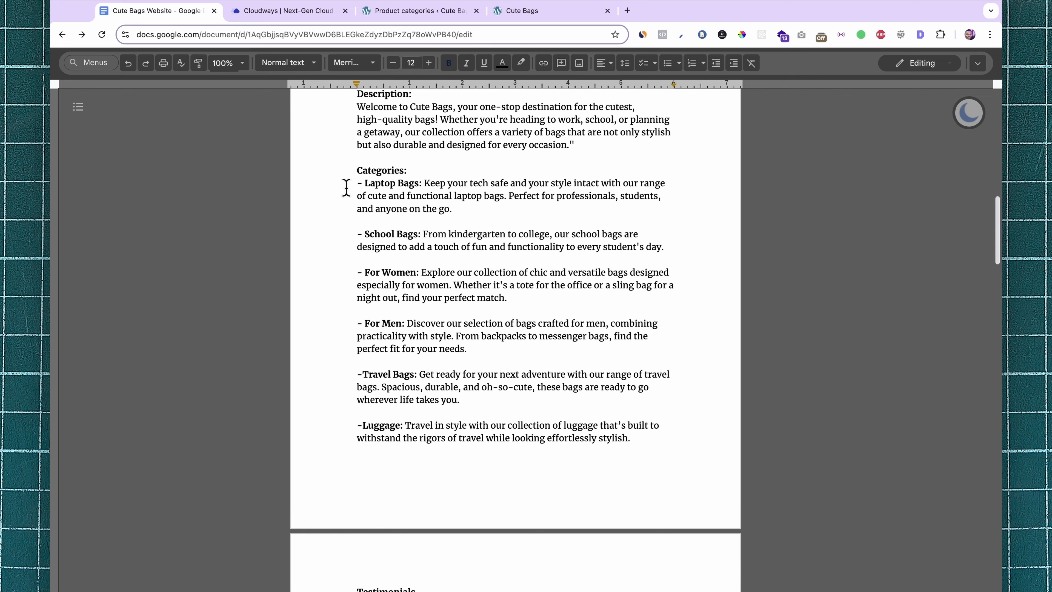
left_click_drag(346, 188, 424, 394)
left_click(419, 12)
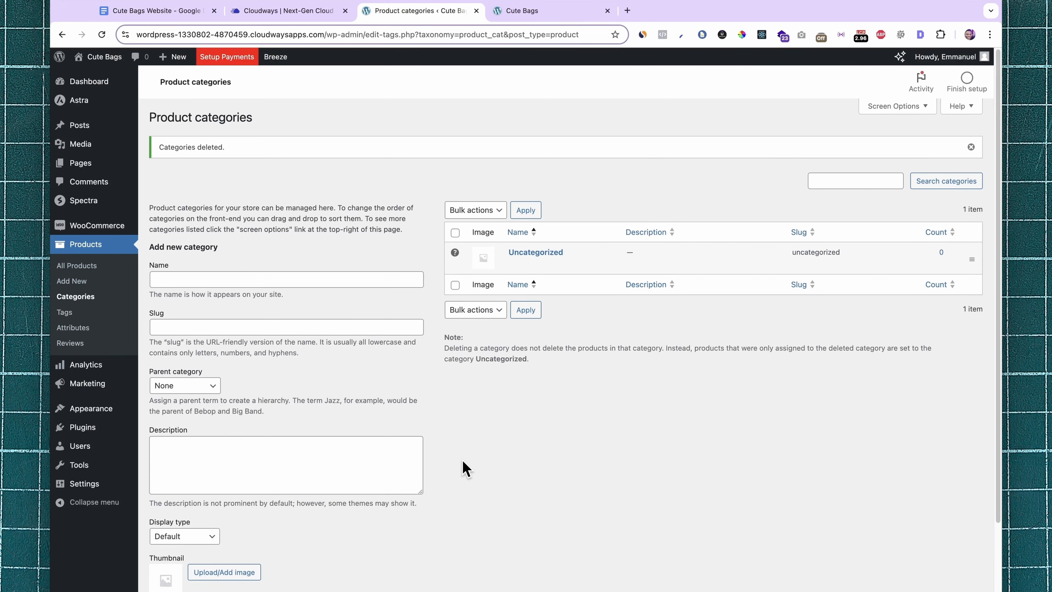
scroll(464, 467, "down", 3)
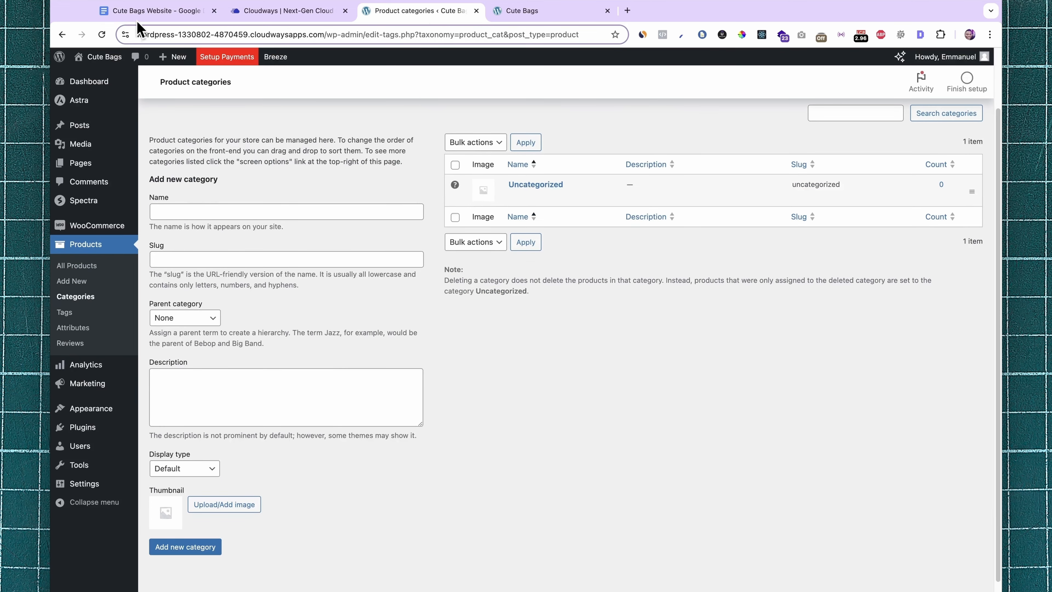
Enter the new category name Laptop Bags with slug laptop-bags and no parent.
left_click(141, 11)
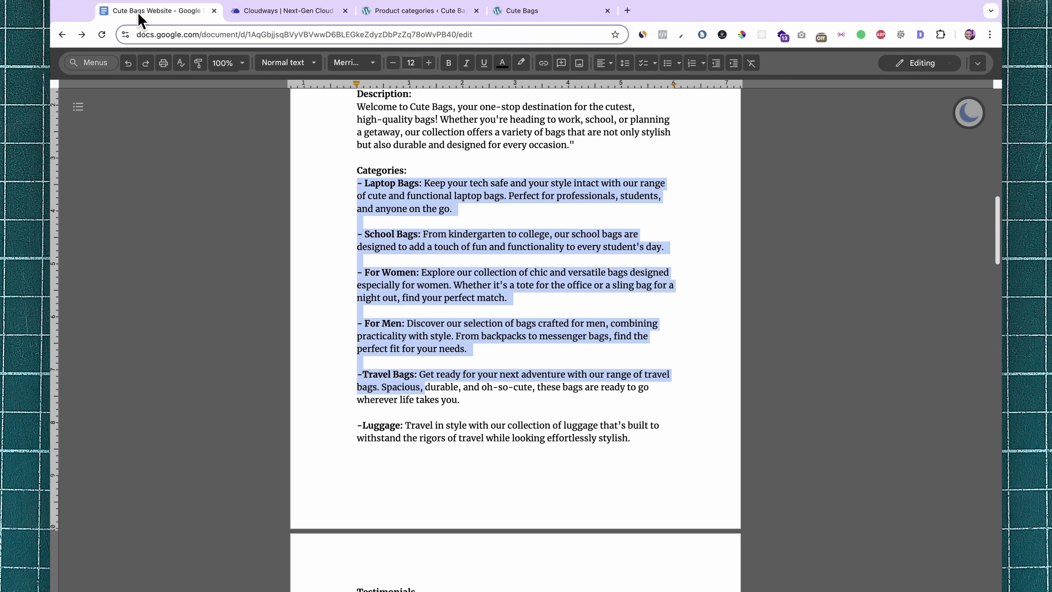
left_click(418, 11)
left_click(205, 213)
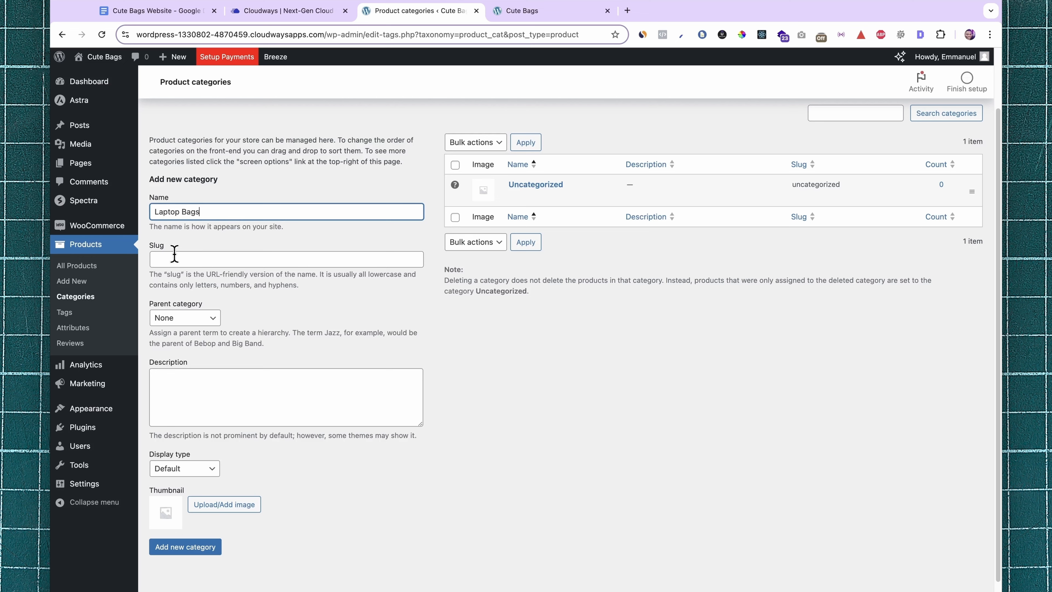
left_click(174, 253)
type("laptop-bags")
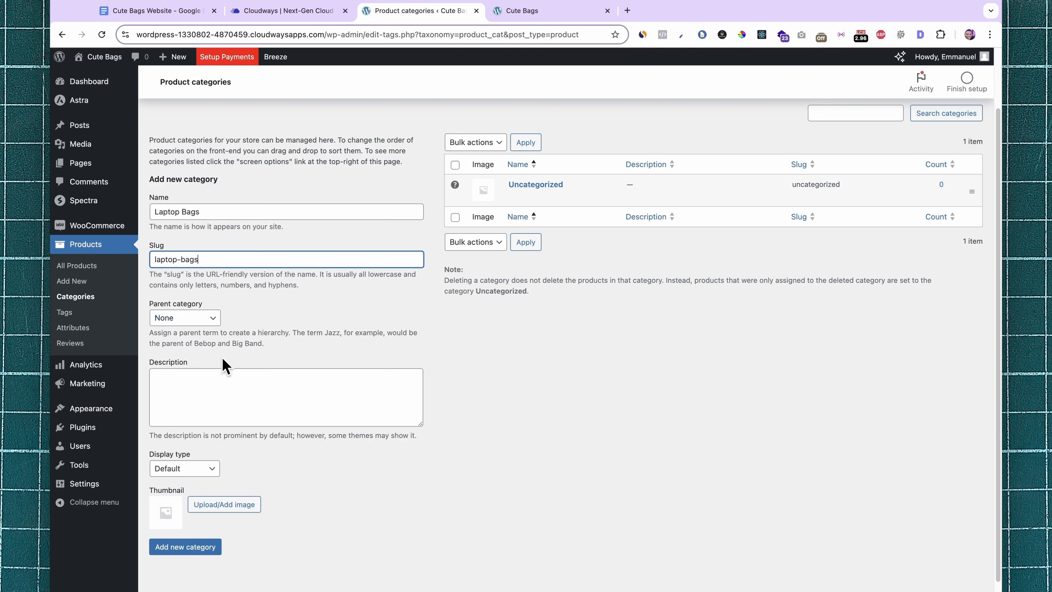
left_click(198, 320)
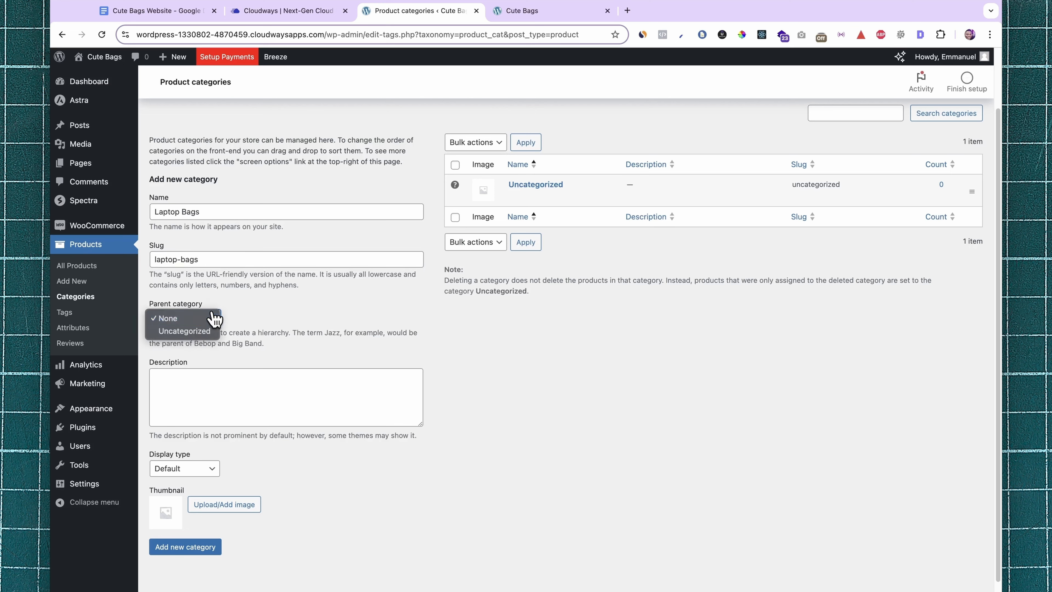
left_click(304, 327)
Paste the Laptop Bags description copied from the notes and keep Display type Default.
left_click(195, 11)
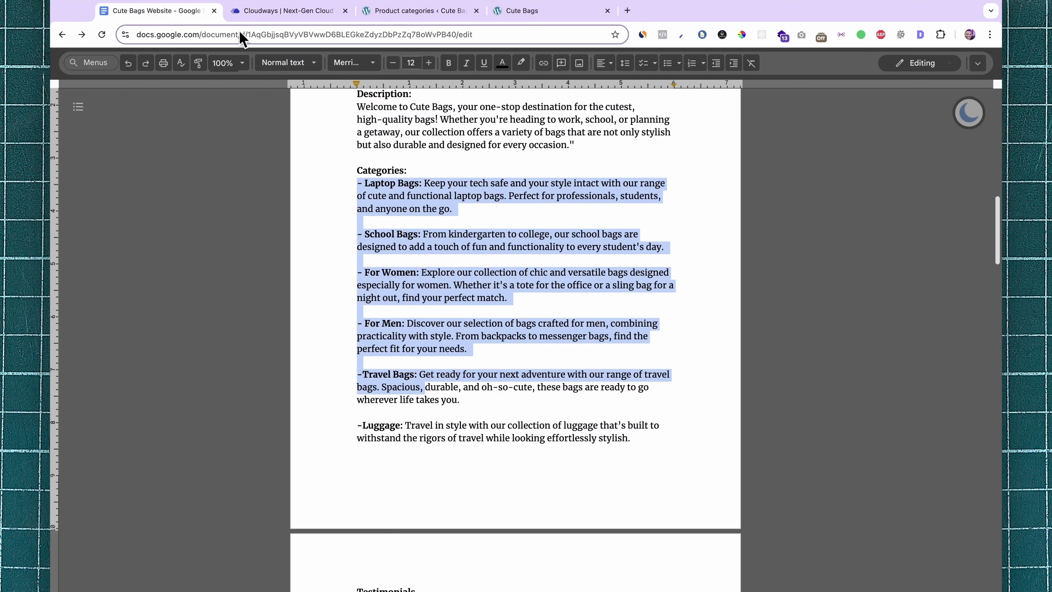
left_click(557, 269)
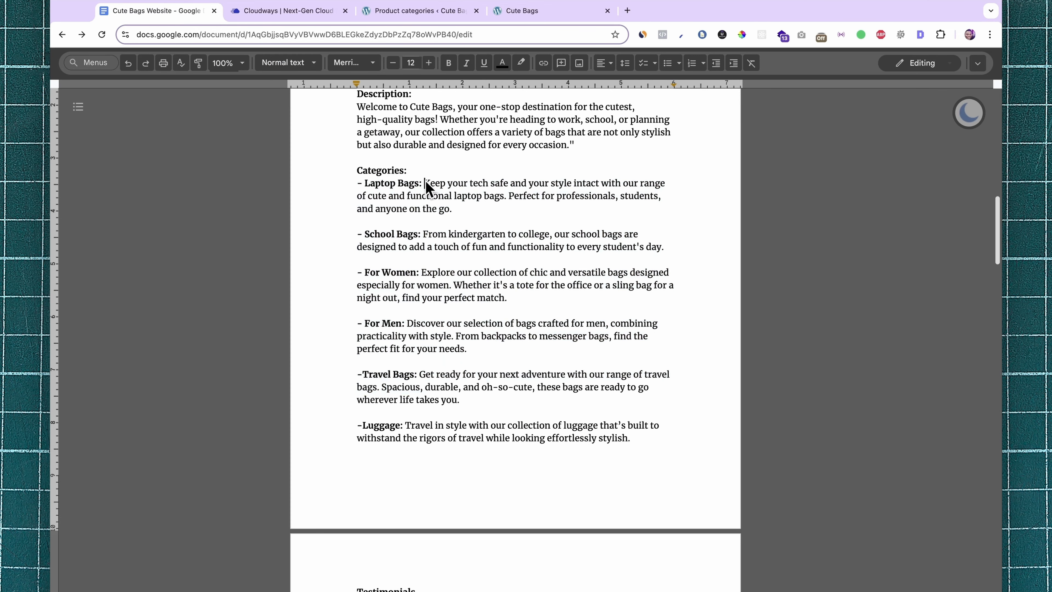
left_click_drag(425, 183, 445, 209)
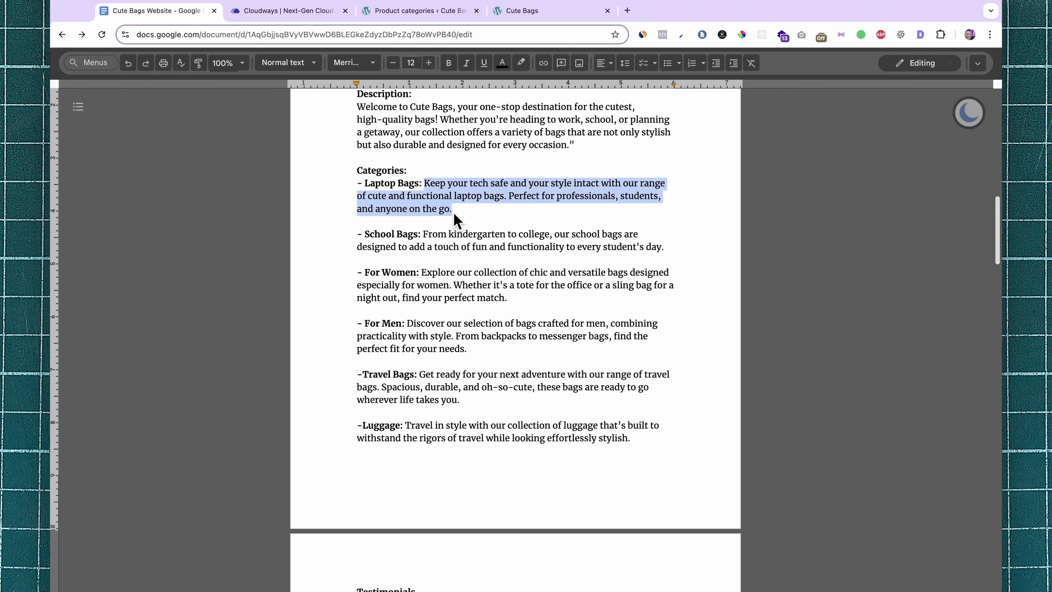
left_click(418, 11)
left_click(201, 387)
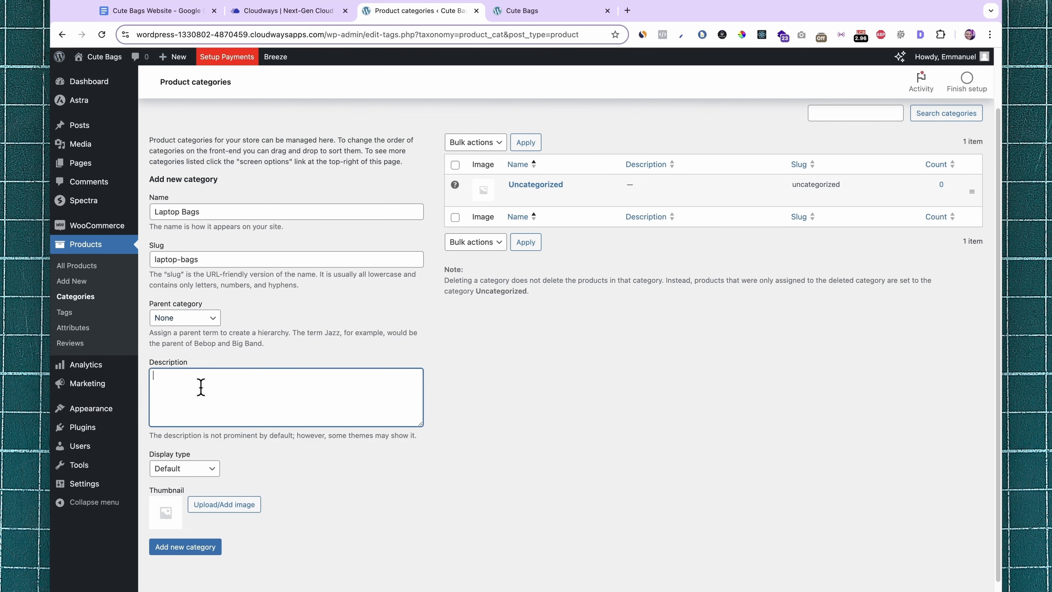
type("Keep your tech safe and your style intact with our range of cute and functional laptop bags. Perfect for professionals, students, and anyone on the go.")
scroll(374, 415, "down", 1)
left_click(199, 468)
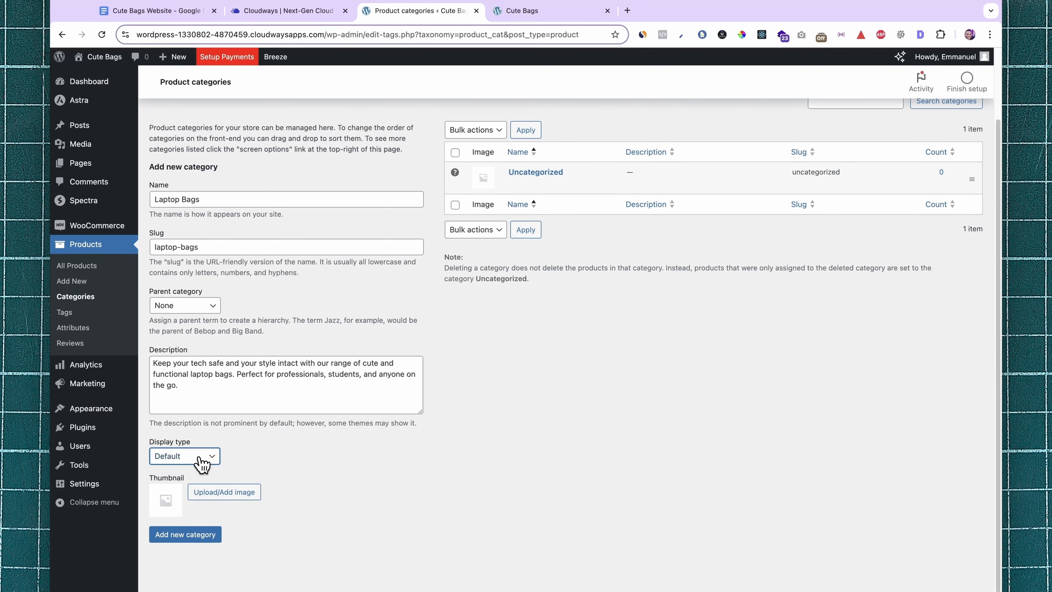
left_click(202, 463)
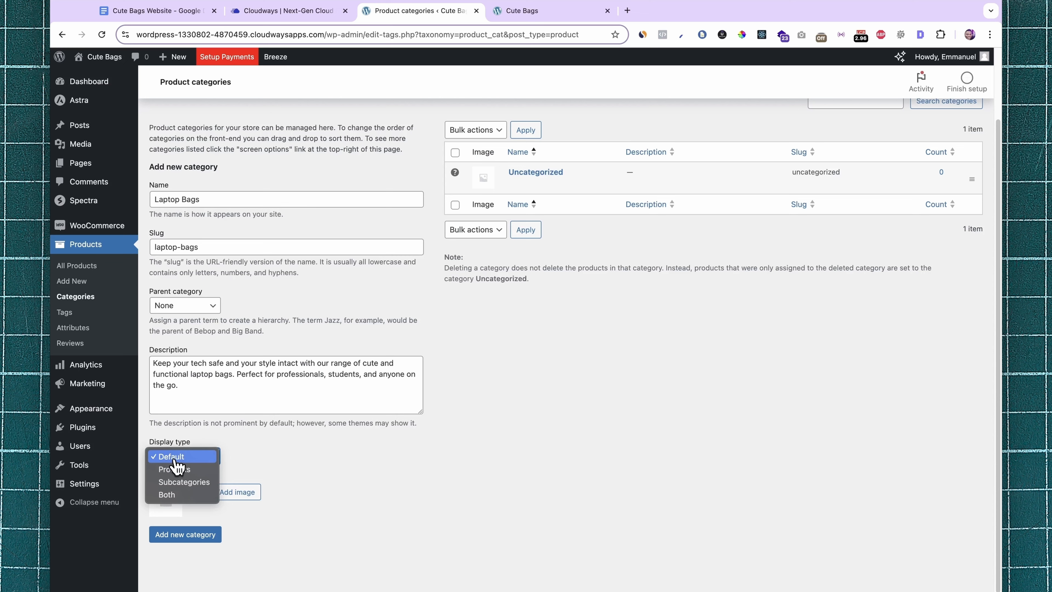
left_click(297, 467)
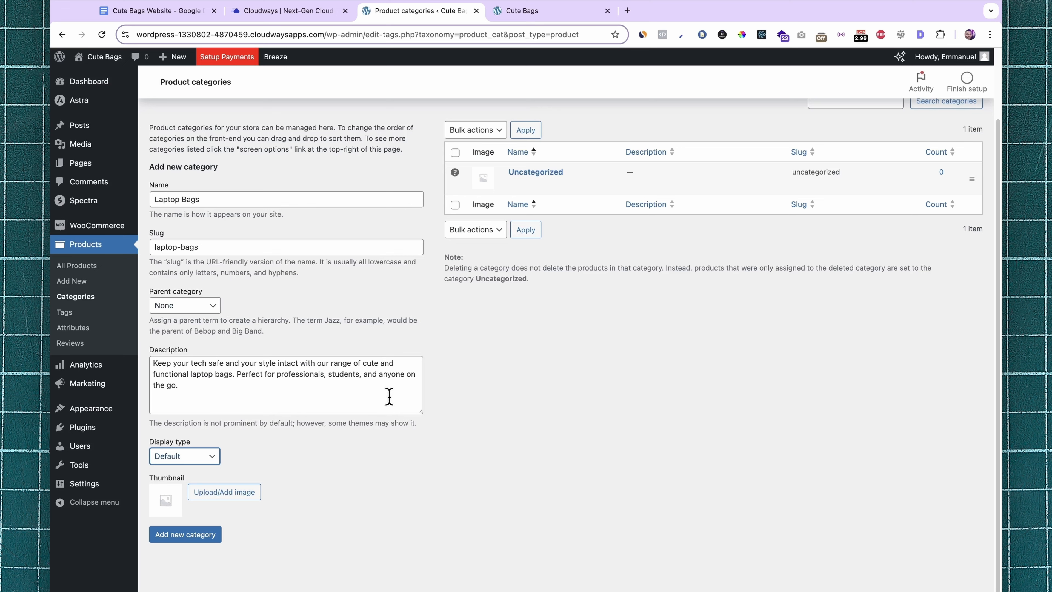
Open the Media Library in a new tab and upload every bag image from the folder.
right_click(82, 148)
left_click(95, 151)
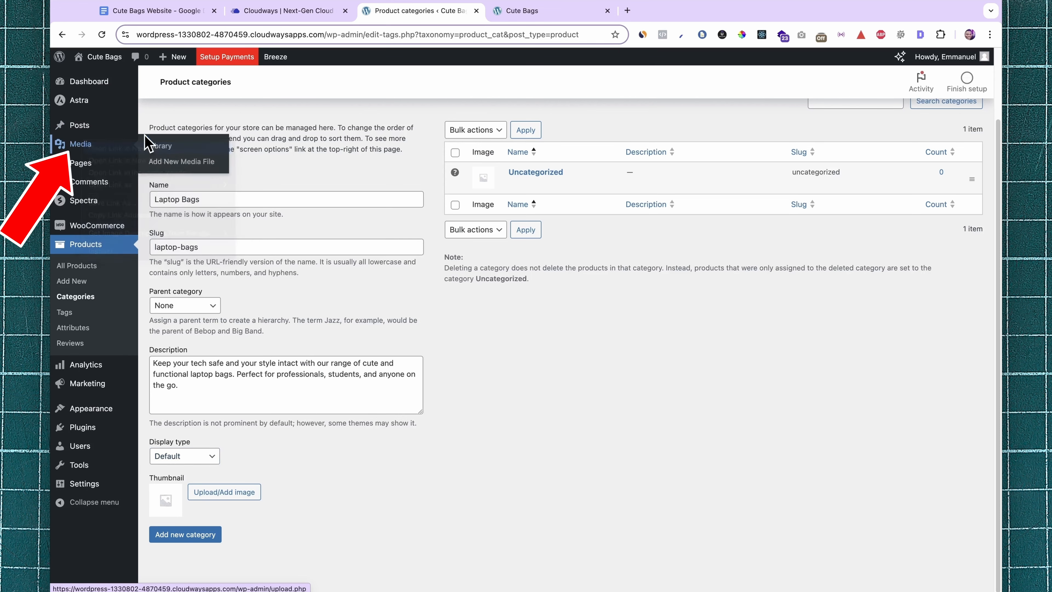
left_click(558, 16)
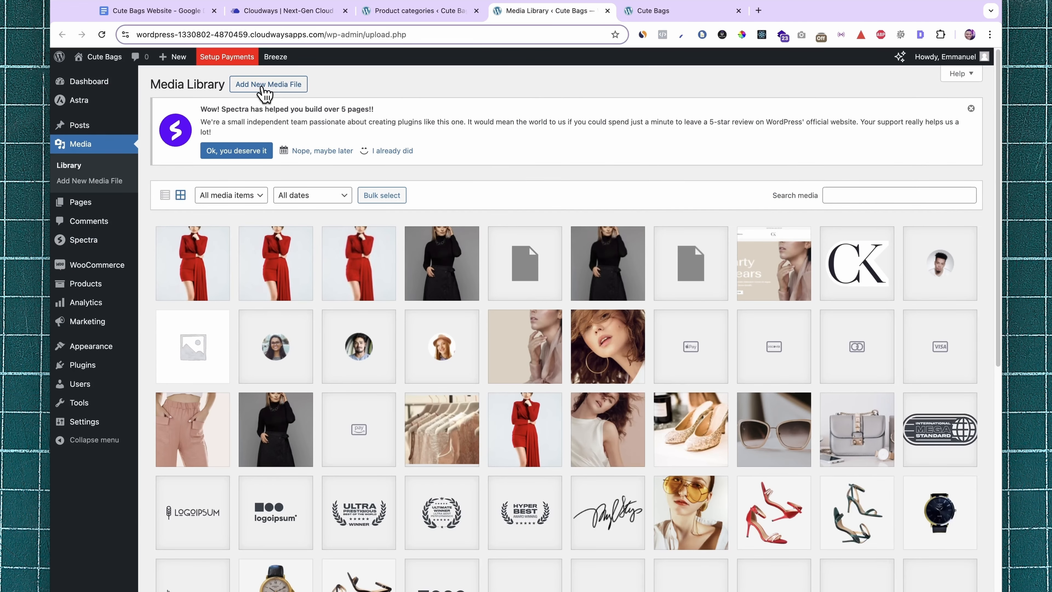
left_click(262, 87)
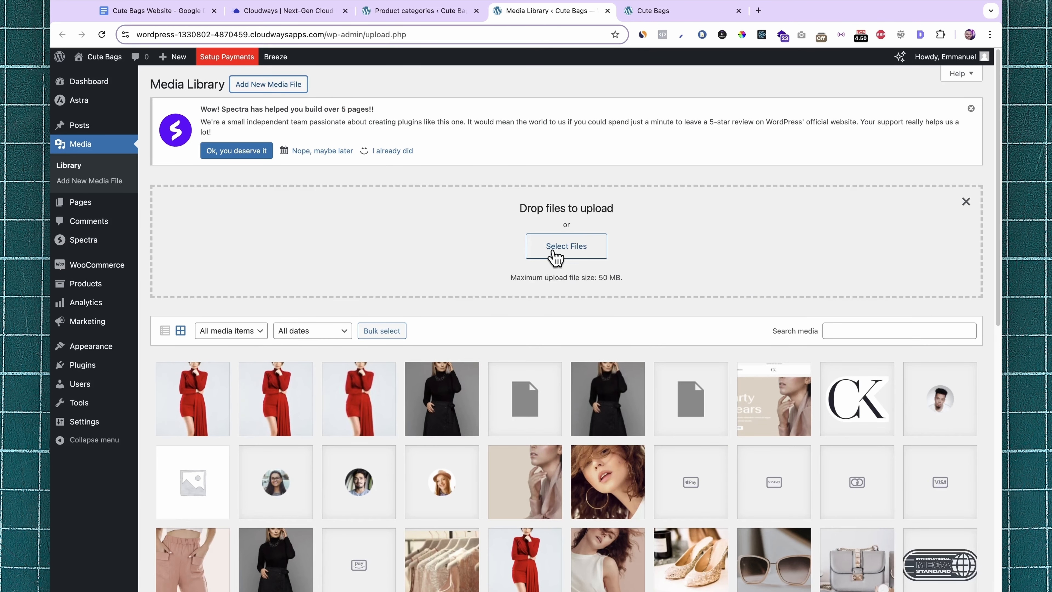
left_click(556, 248)
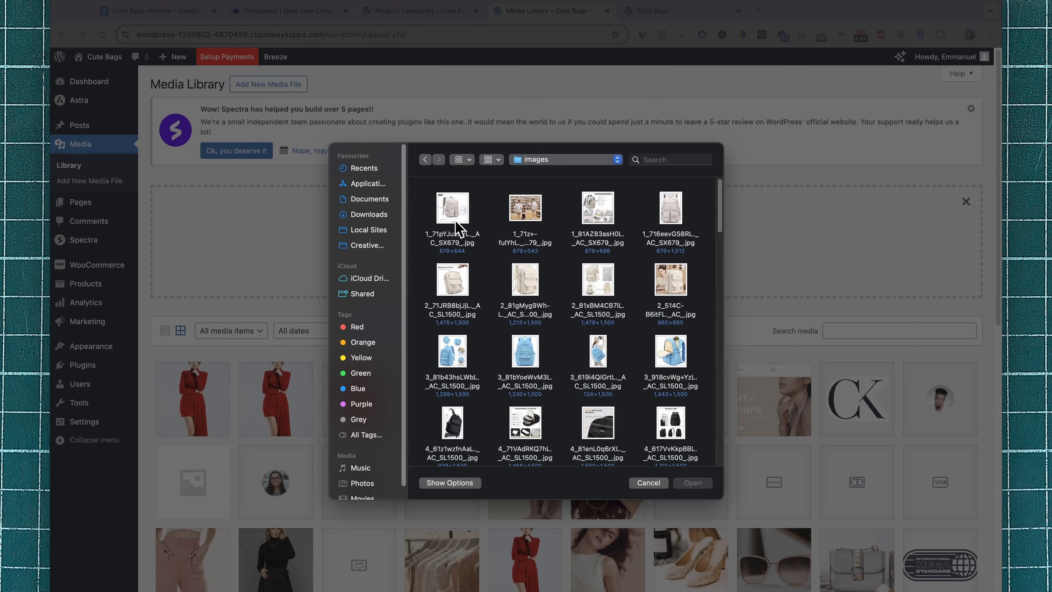
left_click(455, 221)
key("super+a")
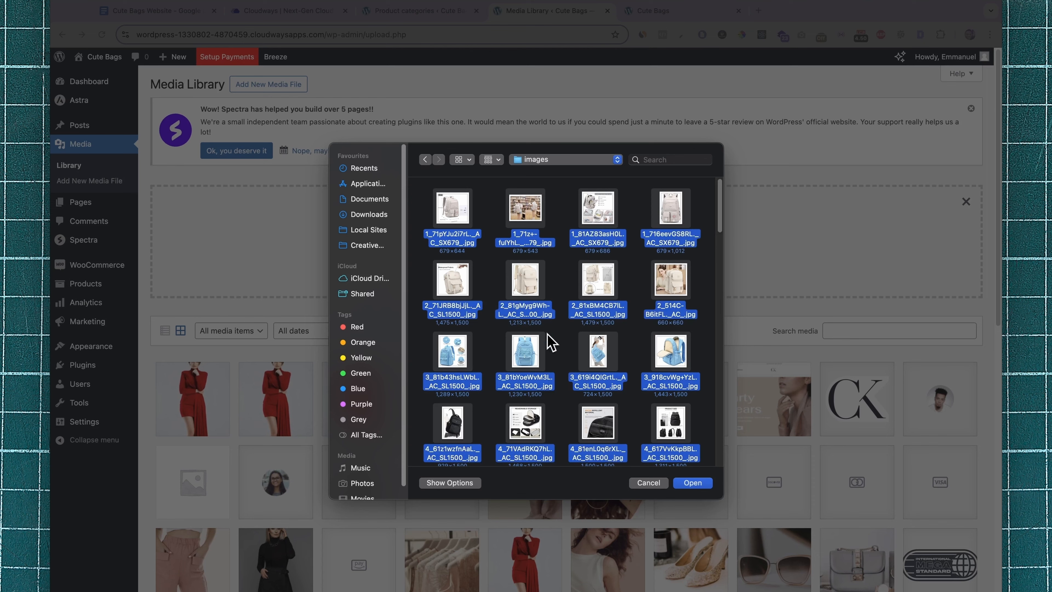
left_click(693, 483)
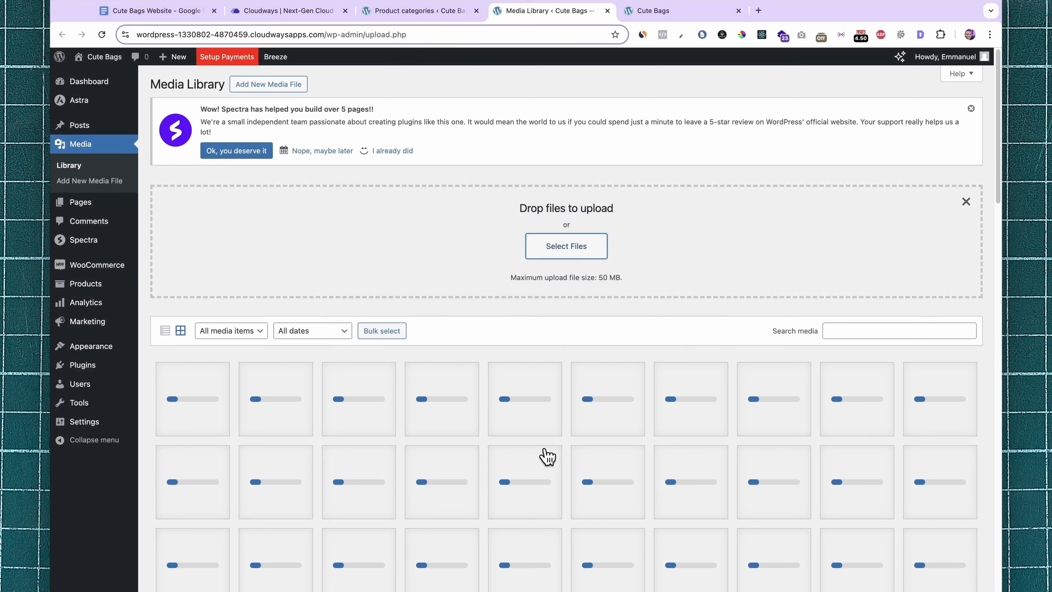
scroll(581, 366, "down", 2)
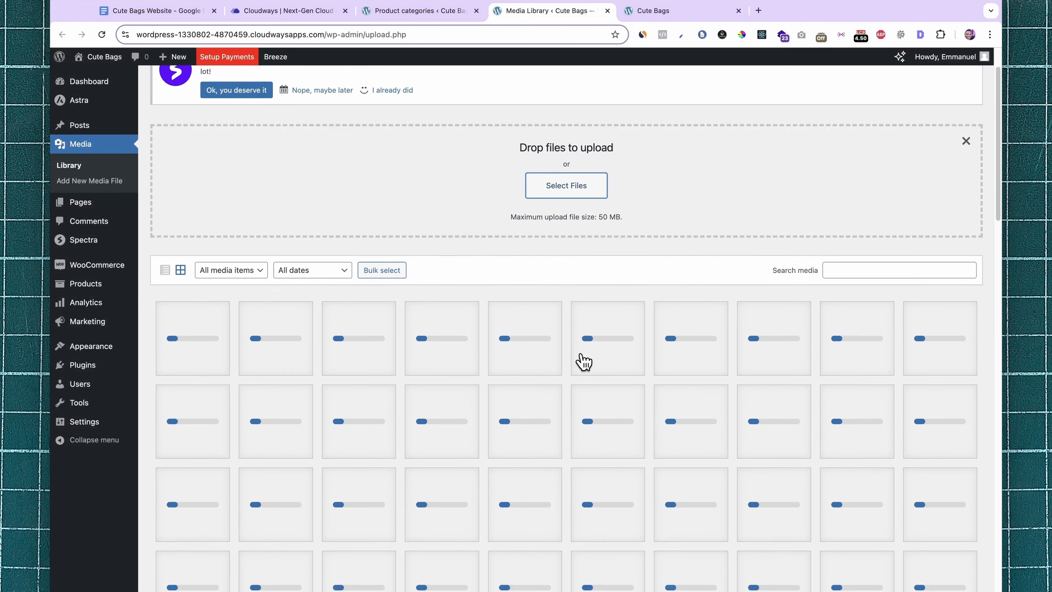
scroll(584, 361, "down", 1)
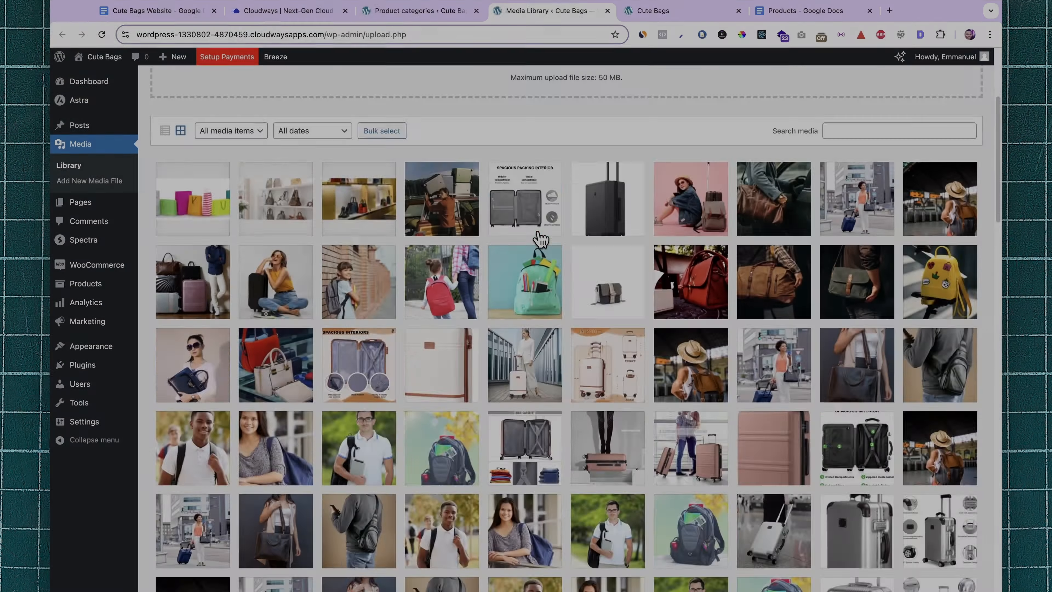
scroll(541, 239, "down", 10)
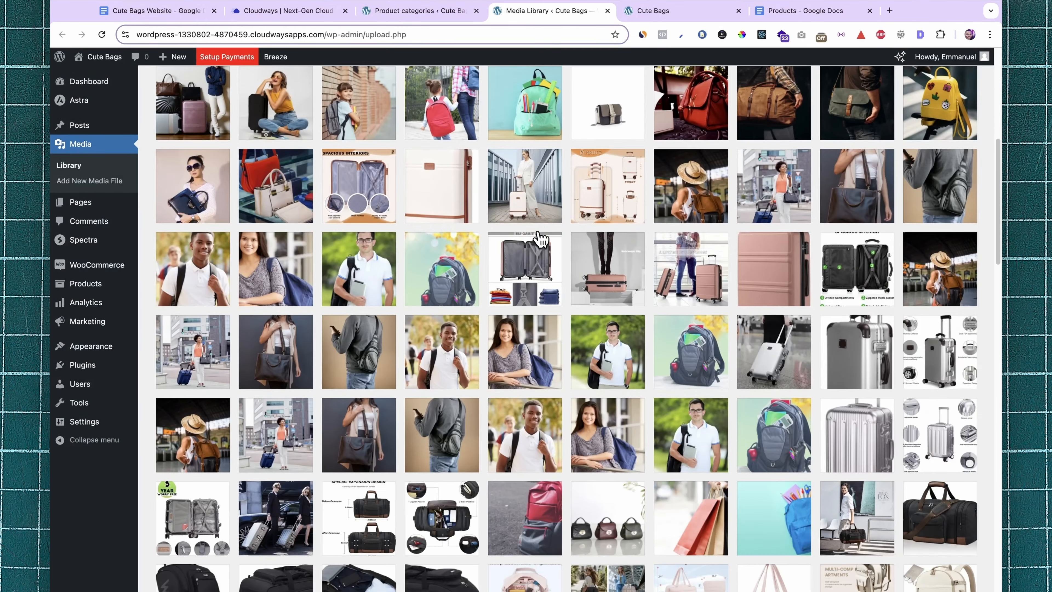
scroll(563, 307, "down", 7)
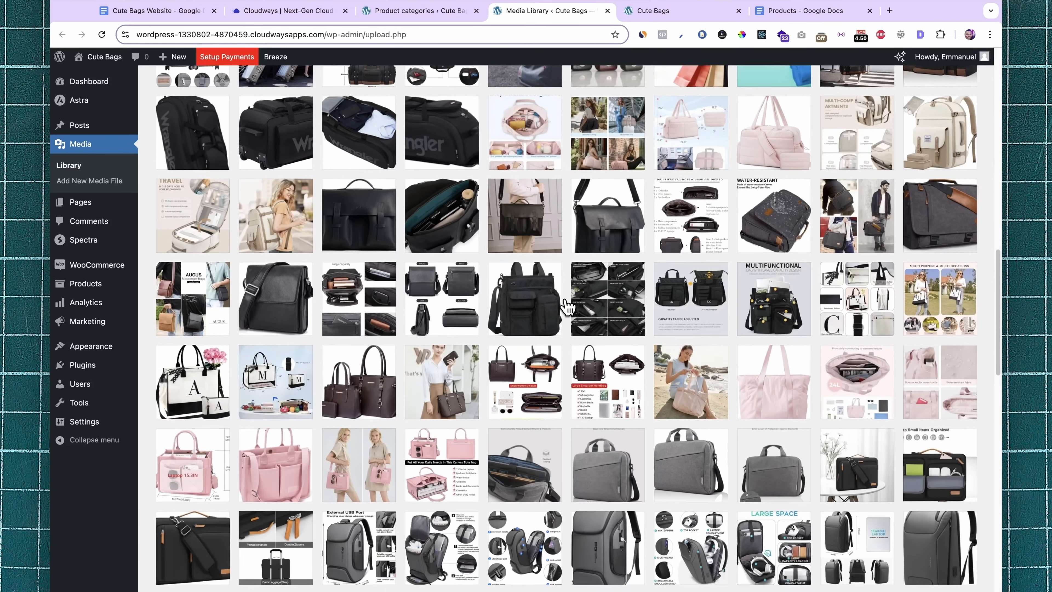
left_click(426, 12)
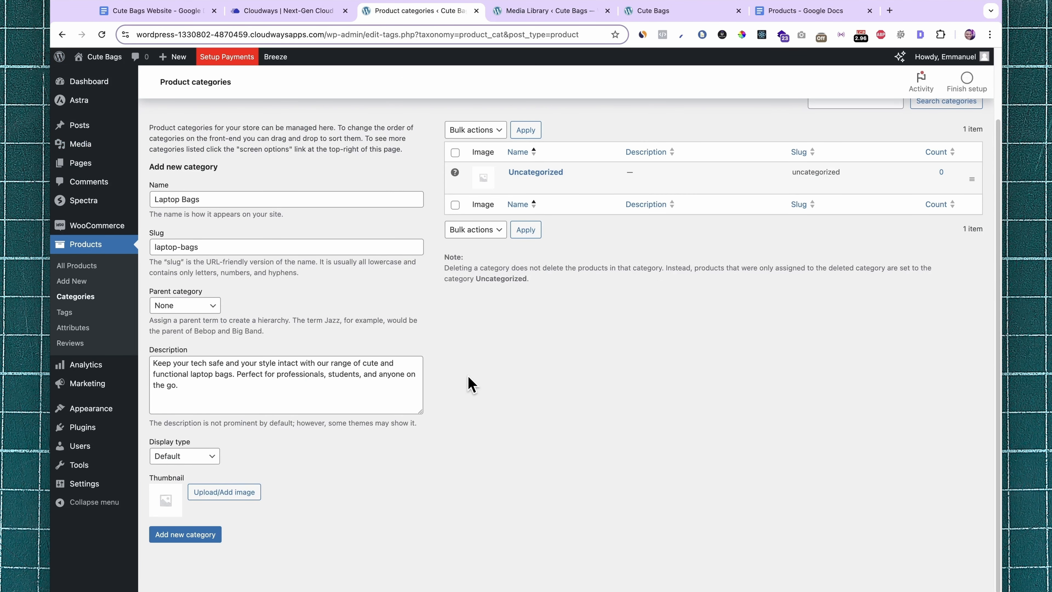
Set the black laptop bag image as the Laptop Bags thumbnail and add the category.
left_click(214, 495)
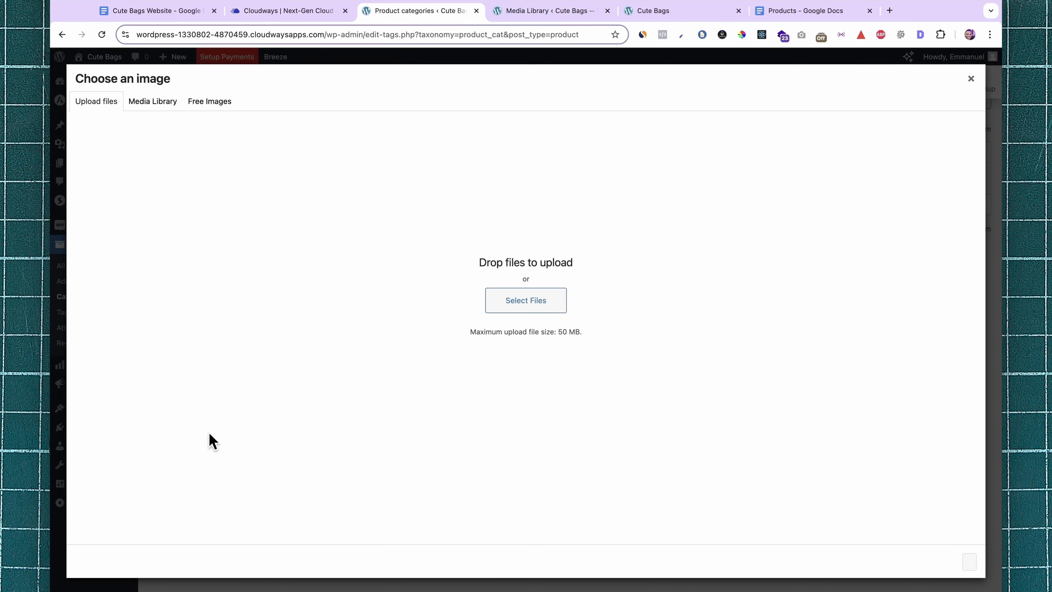
left_click(156, 103)
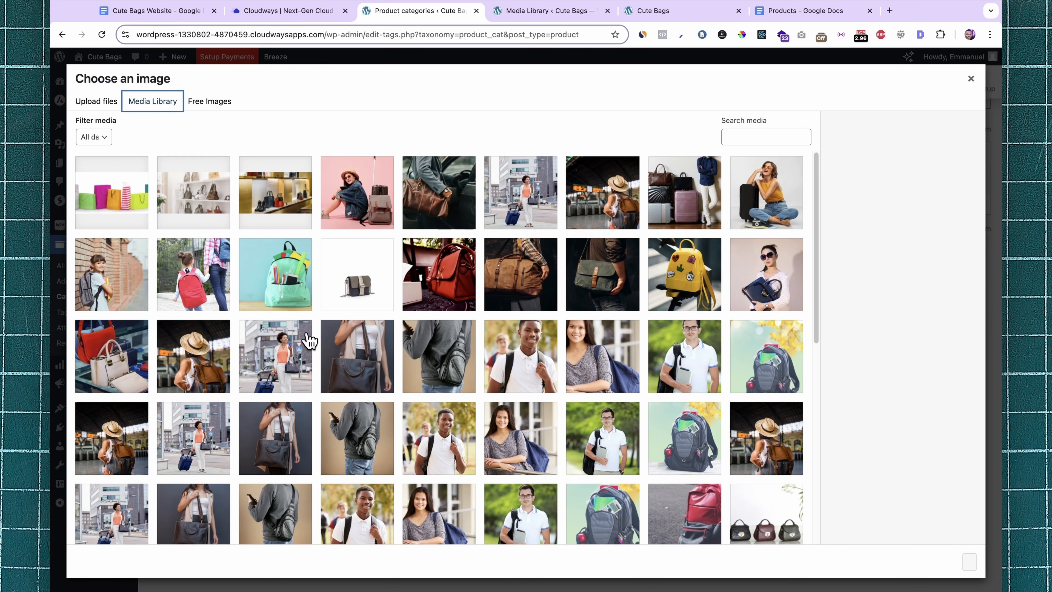
scroll(450, 376, "down", 5)
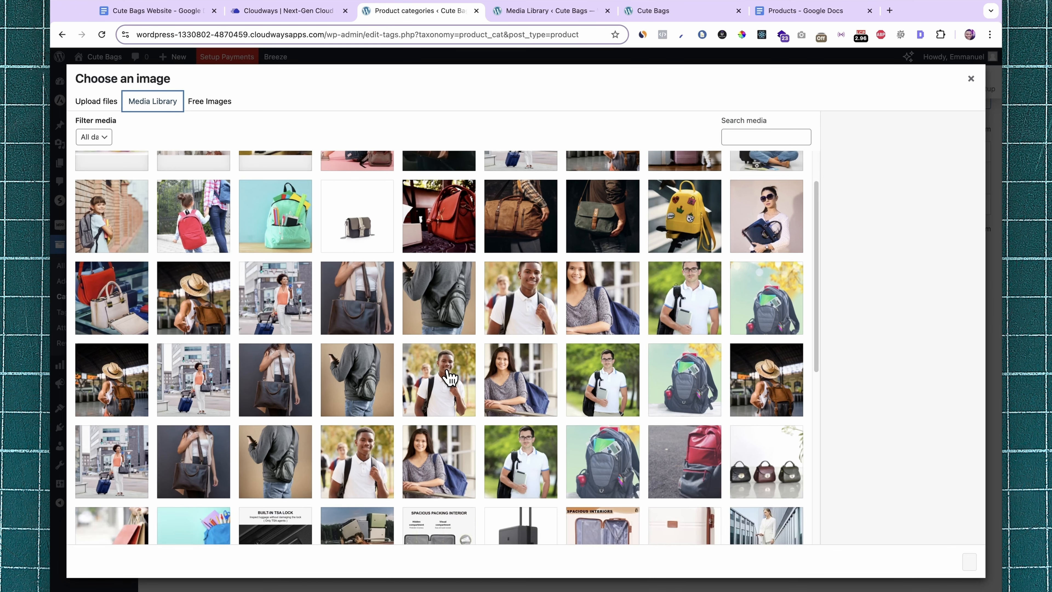
scroll(450, 377, "down", 5)
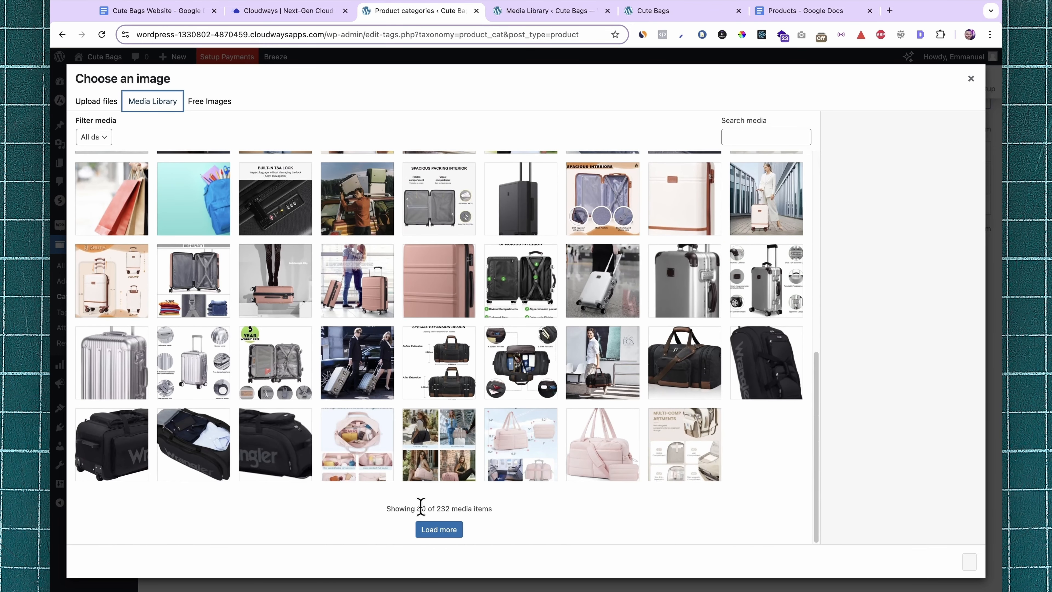
left_click(447, 534)
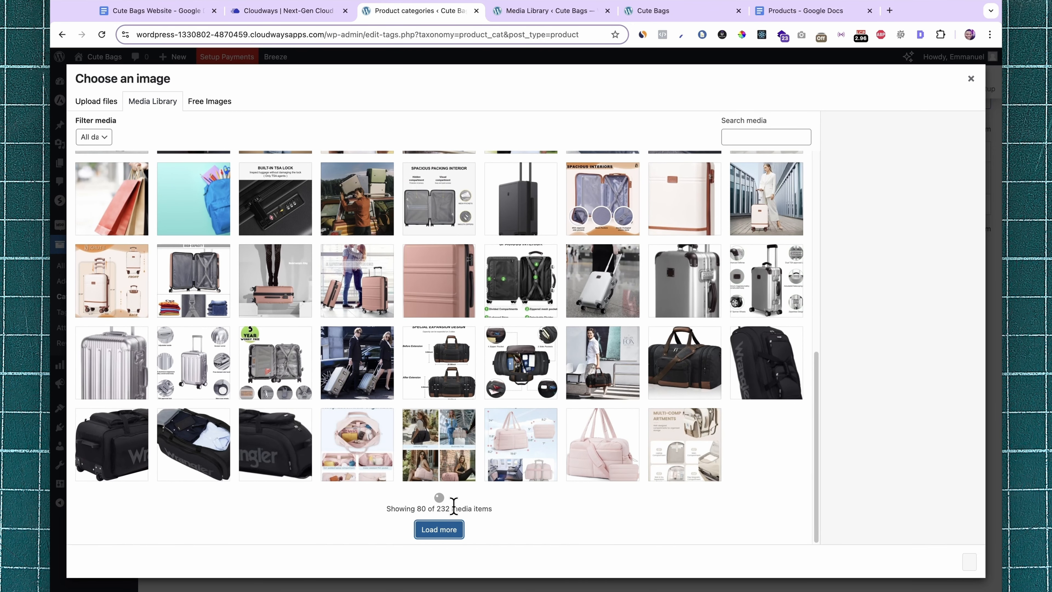
scroll(501, 452, "down", 2)
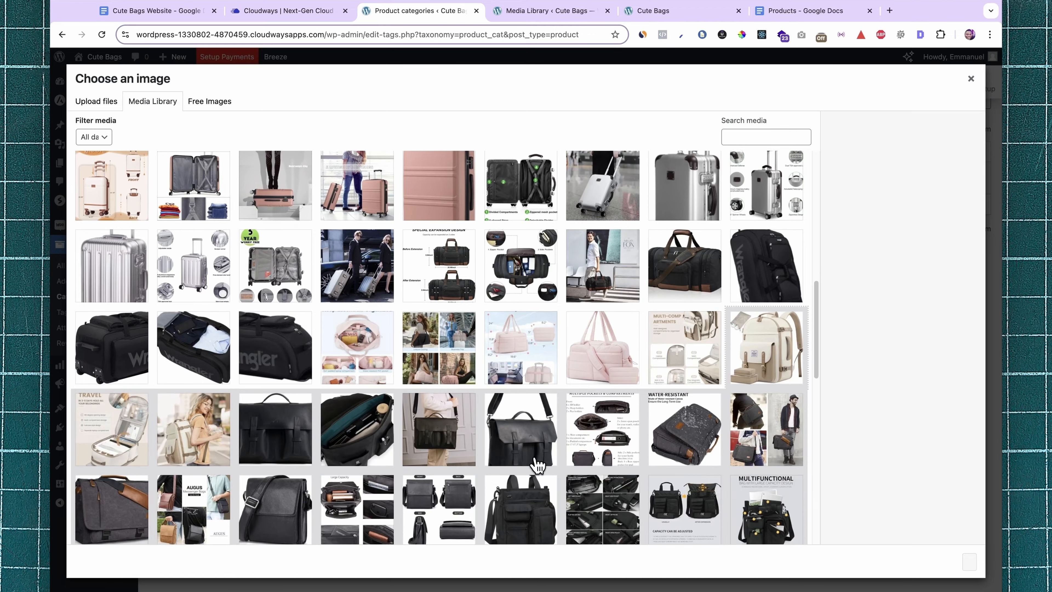
scroll(537, 464, "down", 10)
left_click(272, 230)
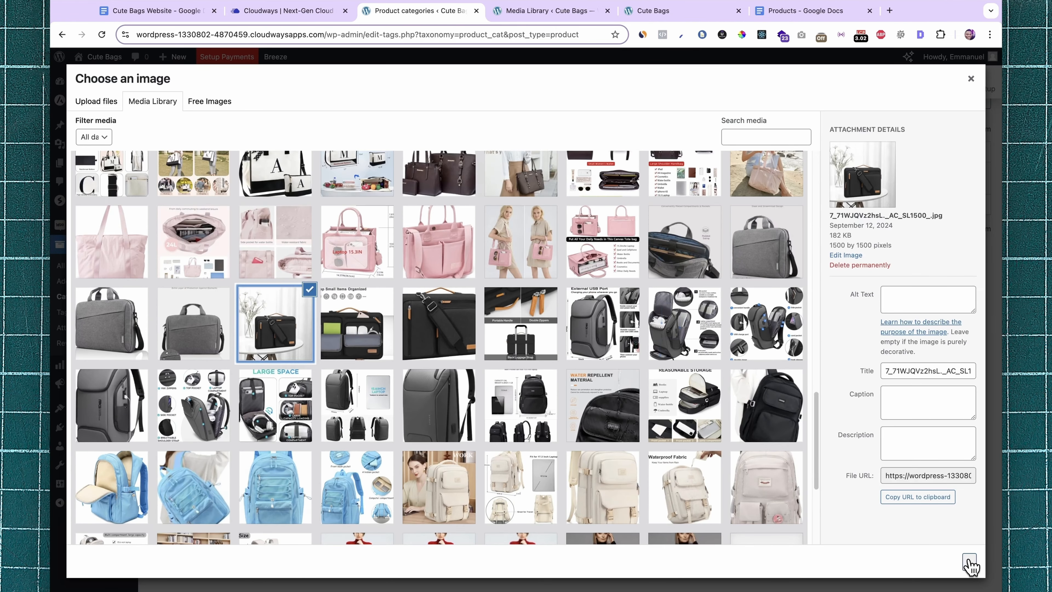
left_click(969, 562)
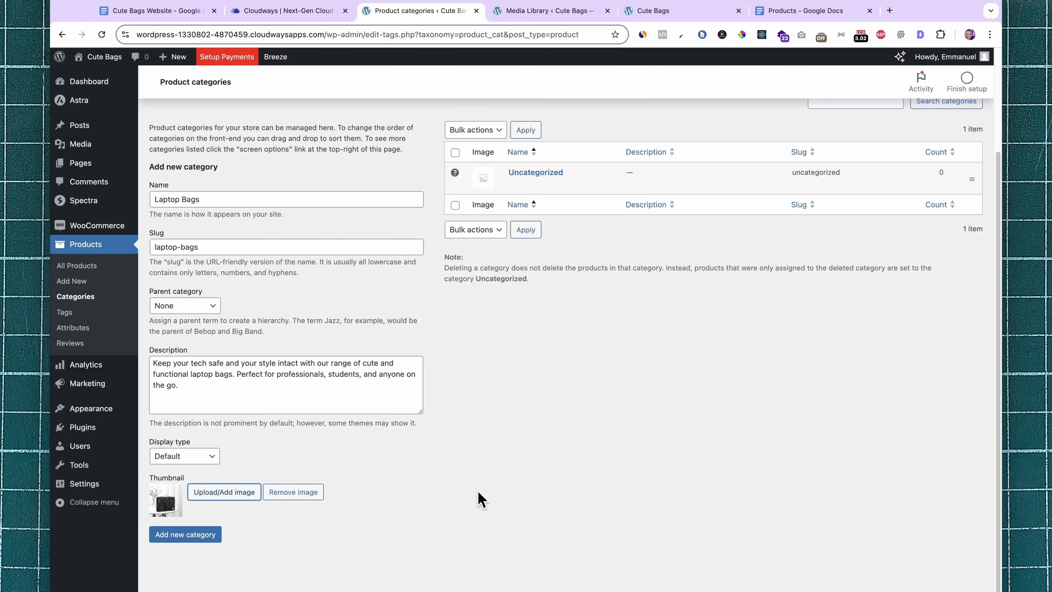
left_click(184, 536)
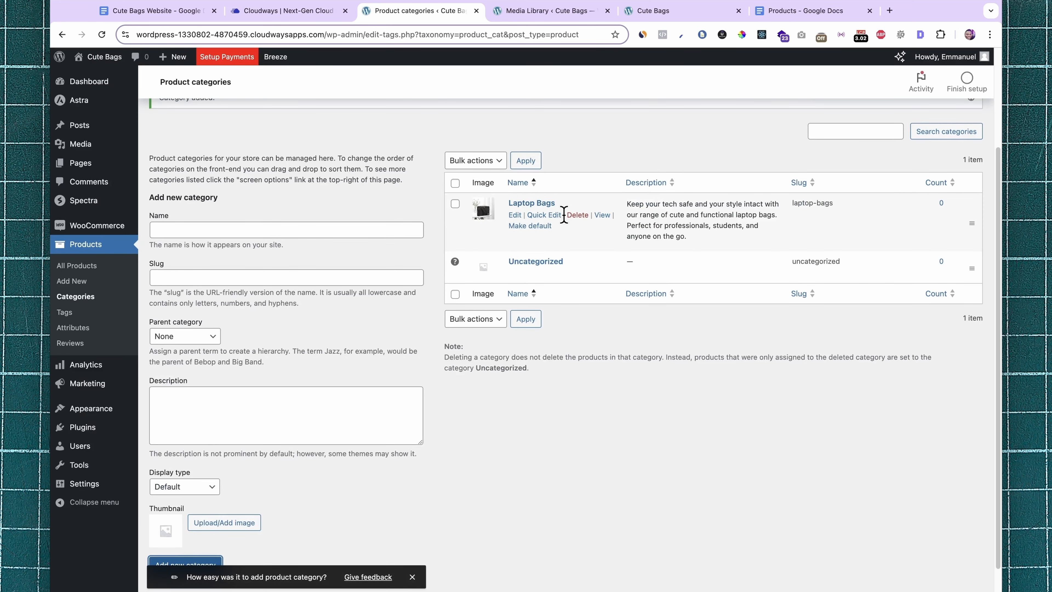
Enter School Bags as the category name with slug school-bags, taken from the planning document.
left_click(167, 12)
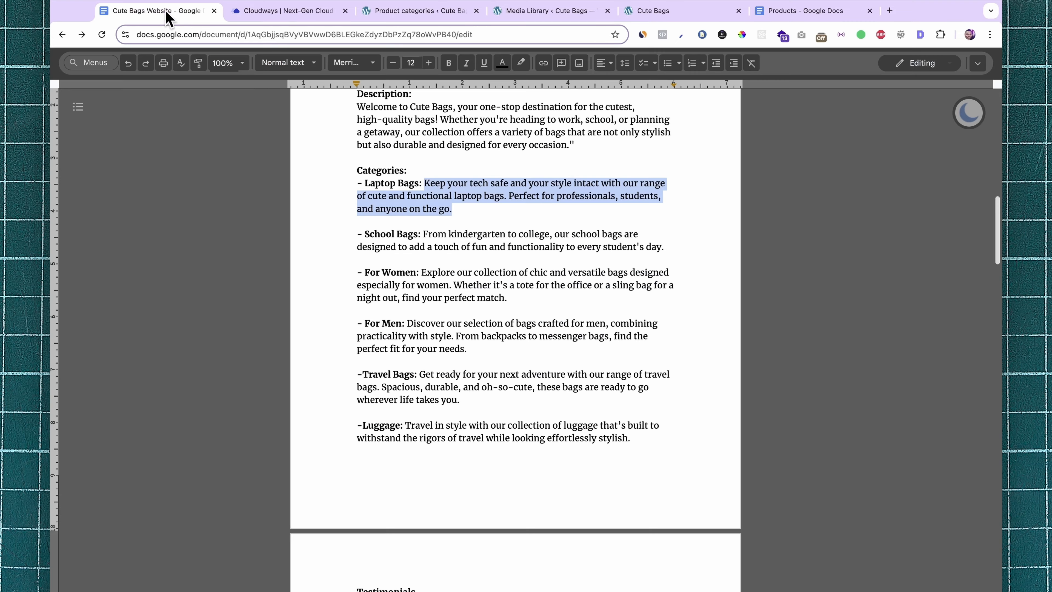
scroll(414, 196, "down", 1)
left_click_drag(367, 194, 415, 195)
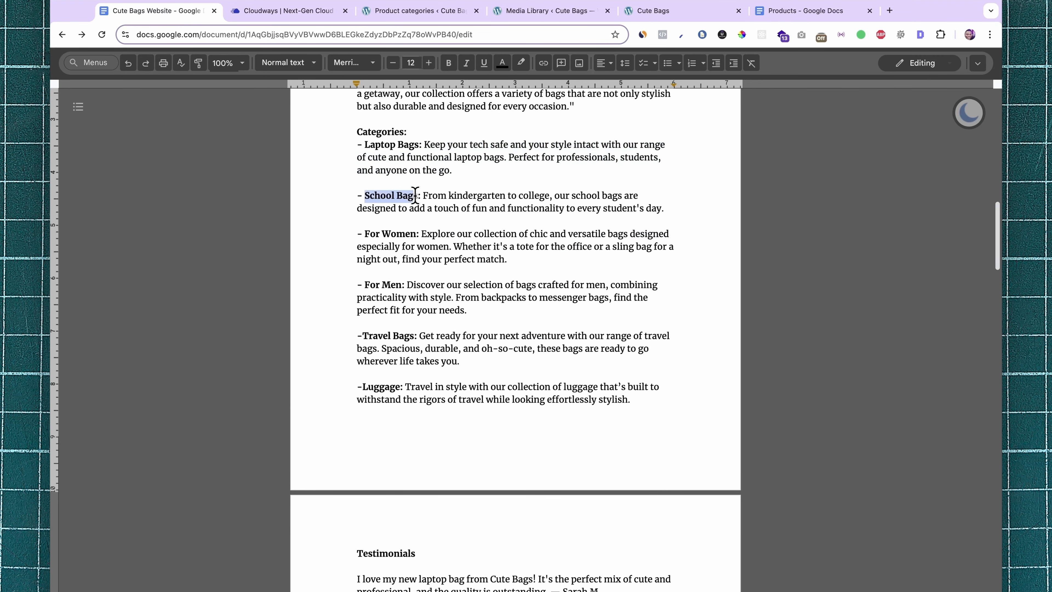
left_click(407, 13)
left_click(191, 224)
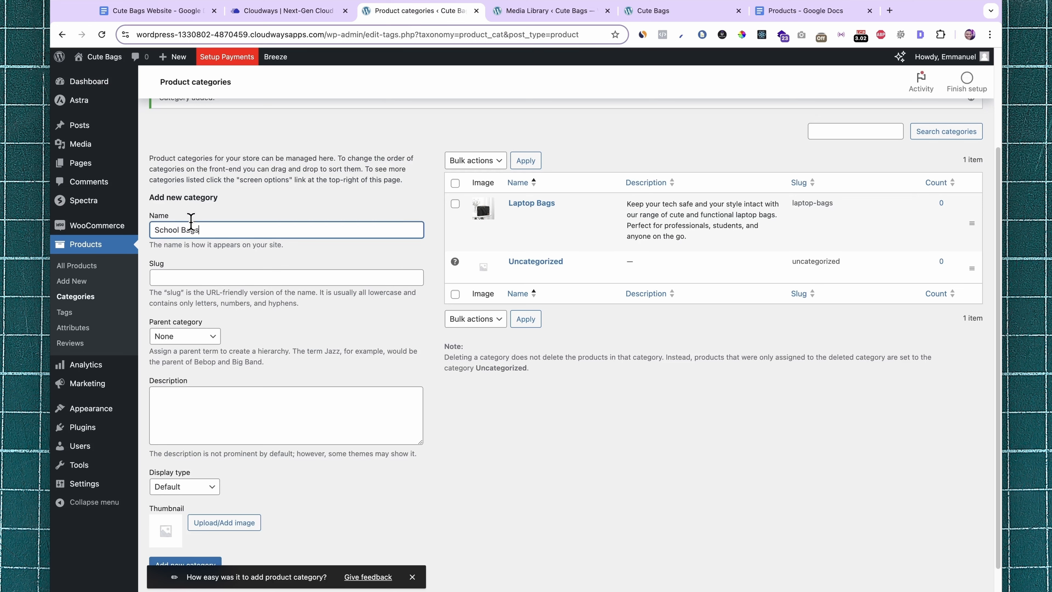
left_click(183, 277)
type("school")
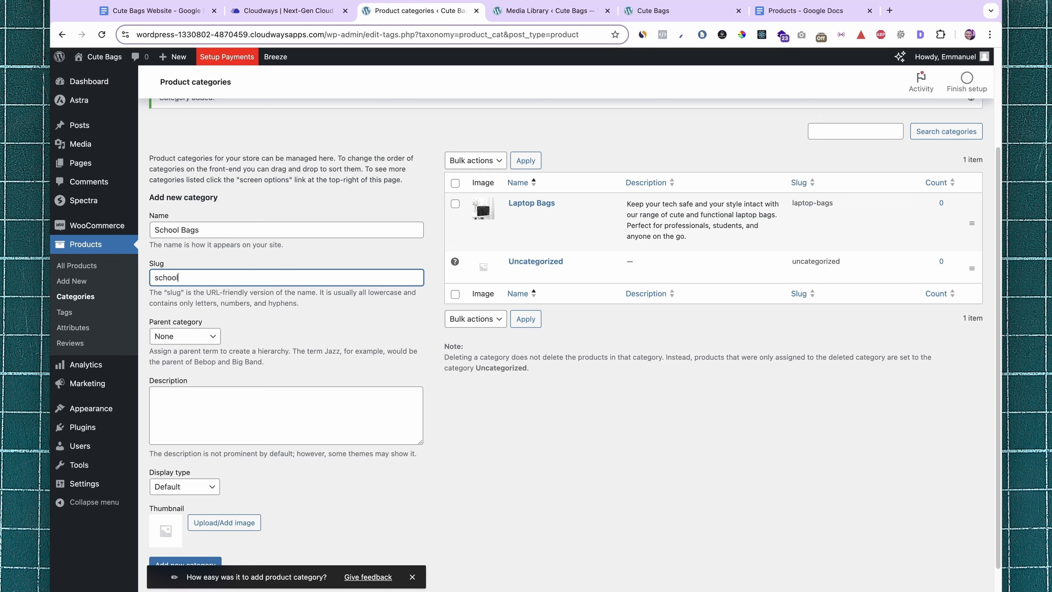
type("-bags")
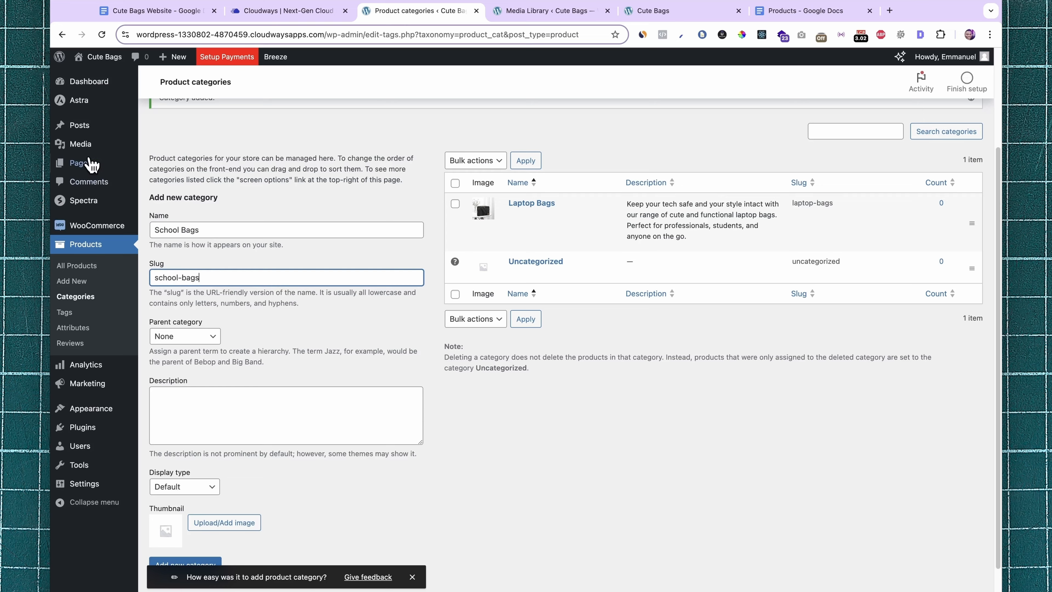
Copy the School Bags description from the planning document into the category description.
left_click(159, 13)
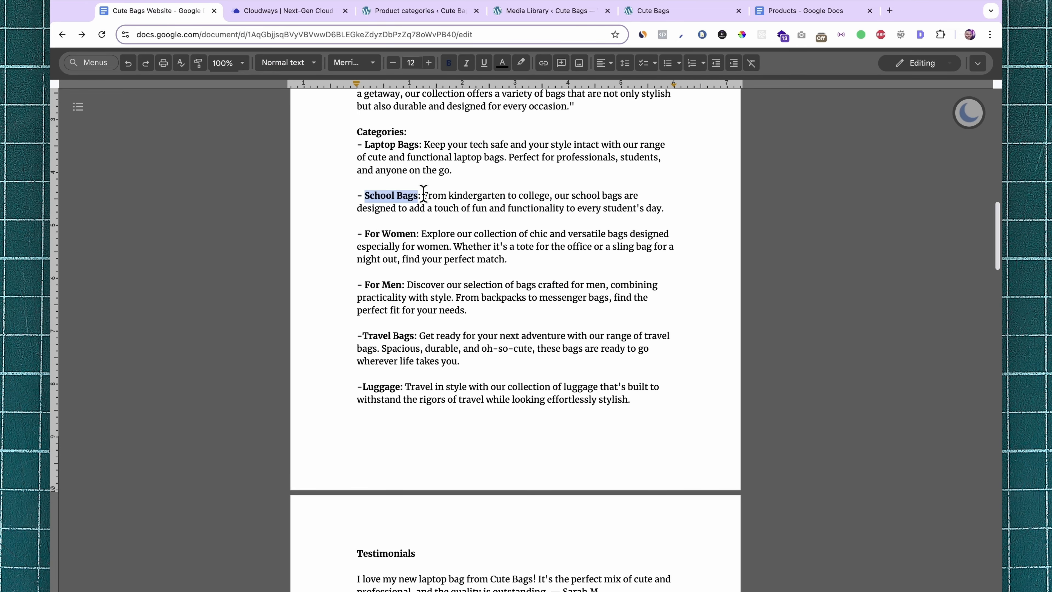
left_click_drag(423, 195, 664, 209)
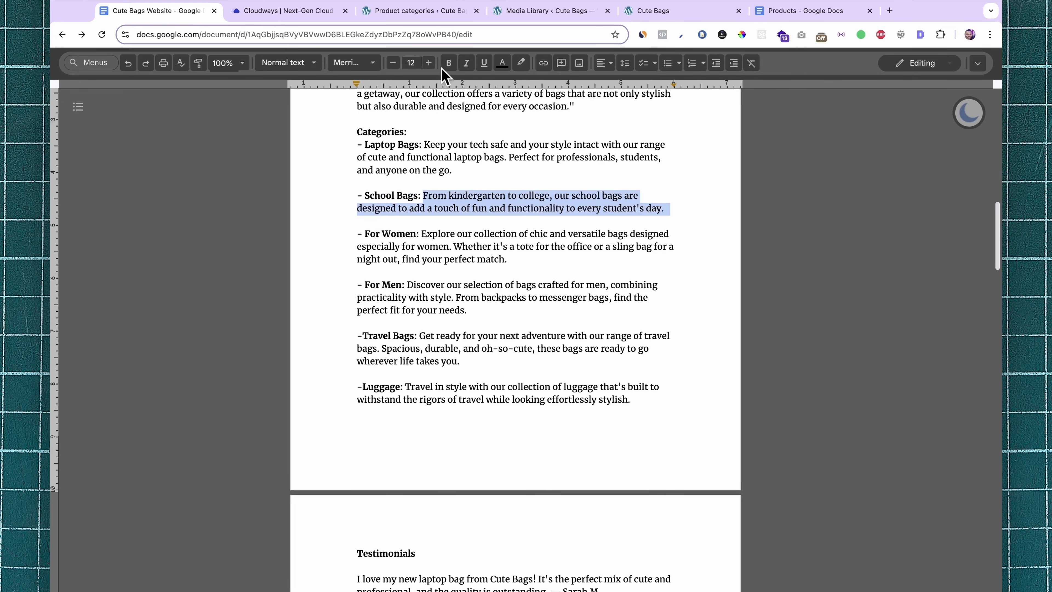
key("ctrl+c")
left_click(414, 11)
left_click(190, 393)
key("ctrl+v")
scroll(169, 501, "down", 1)
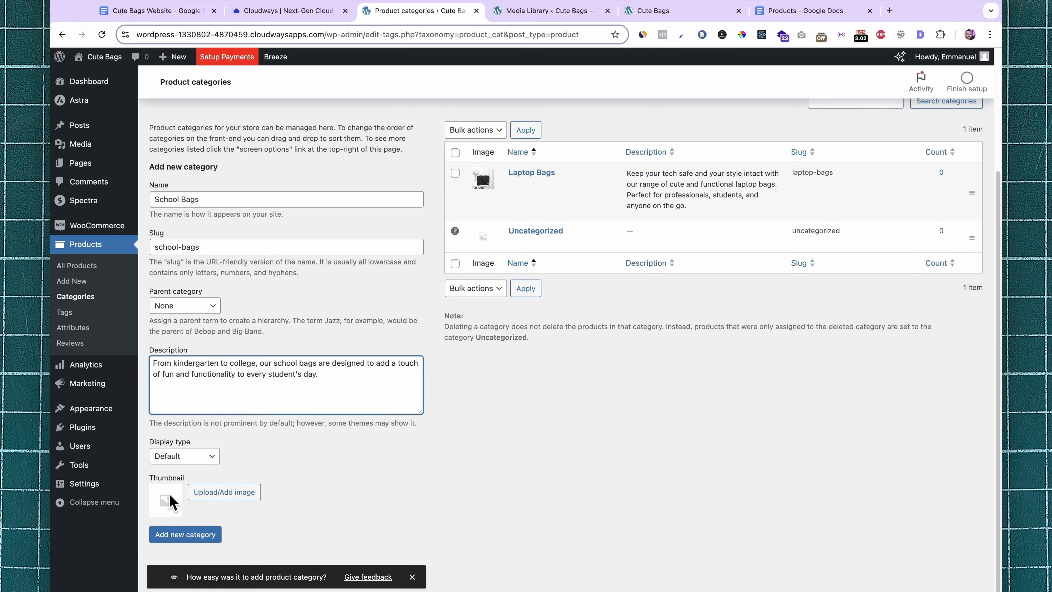
Set 10.png, the boy wearing a backpack, as the thumbnail and add the School Bags category.
left_click(218, 493)
scroll(401, 425, "down", 15)
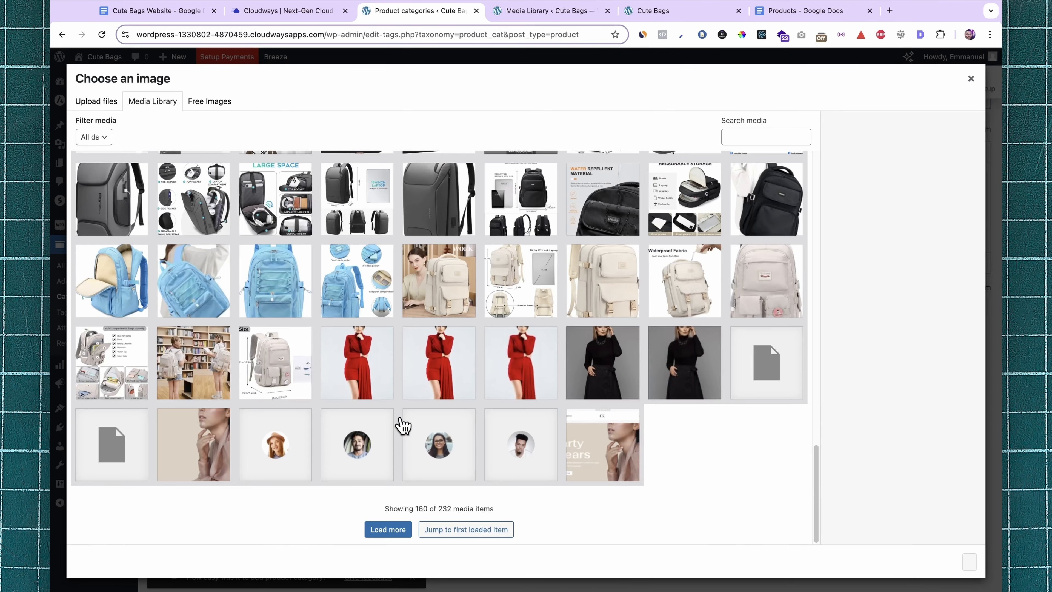
scroll(248, 372, "up", 15)
left_click(119, 275)
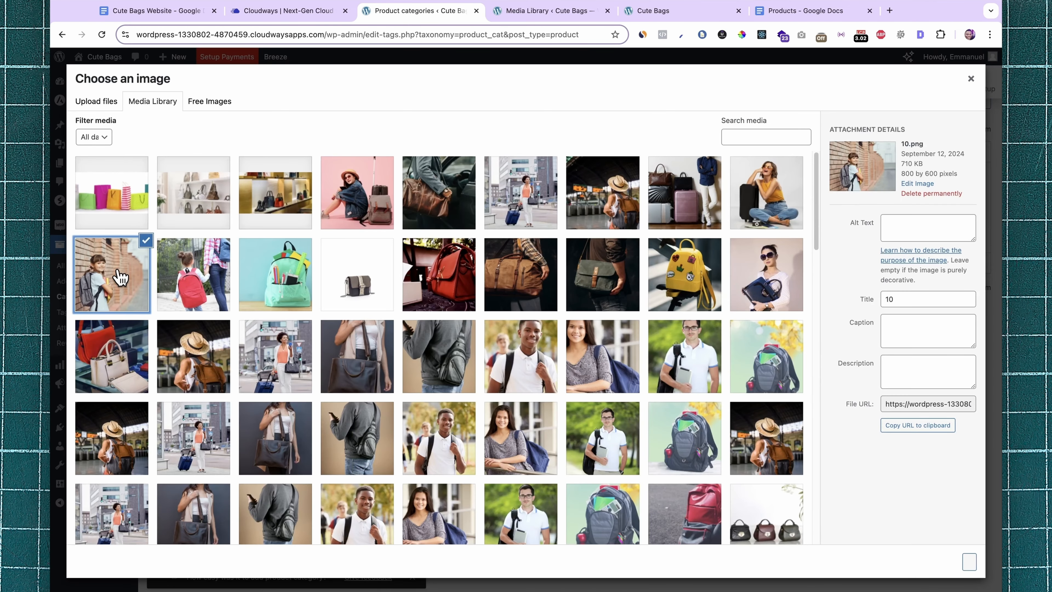
left_click(970, 565)
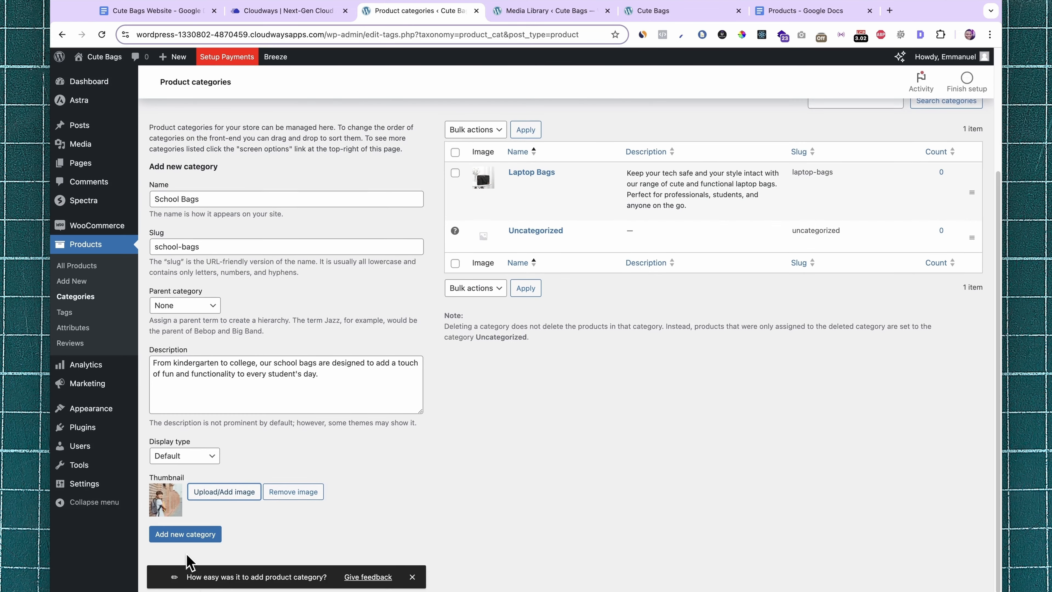
left_click(189, 535)
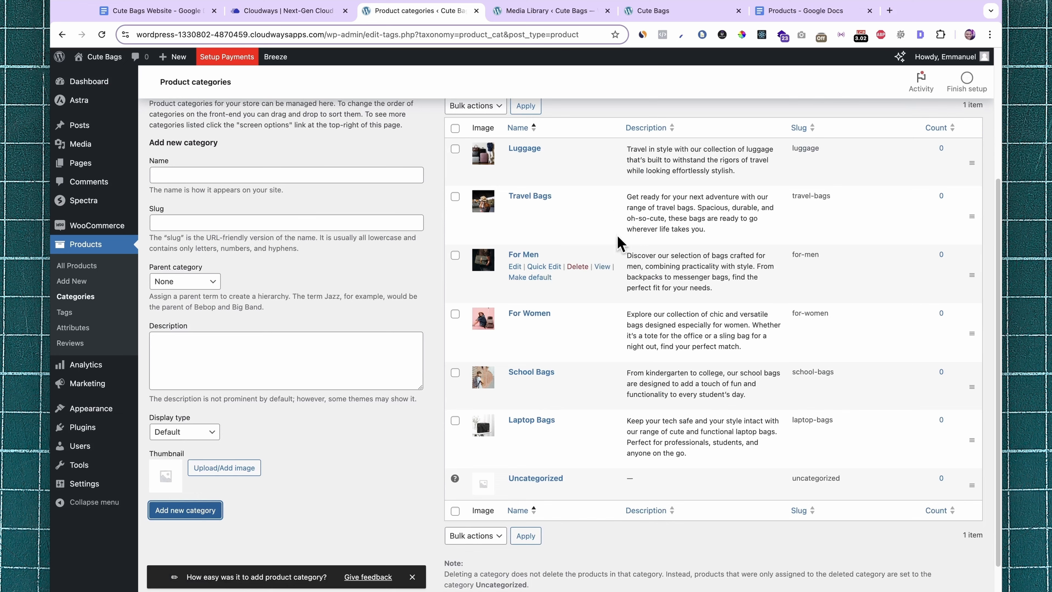
Go through Products Tags and All Products to reach the Add new product editor.
scroll(547, 484, "up", 1)
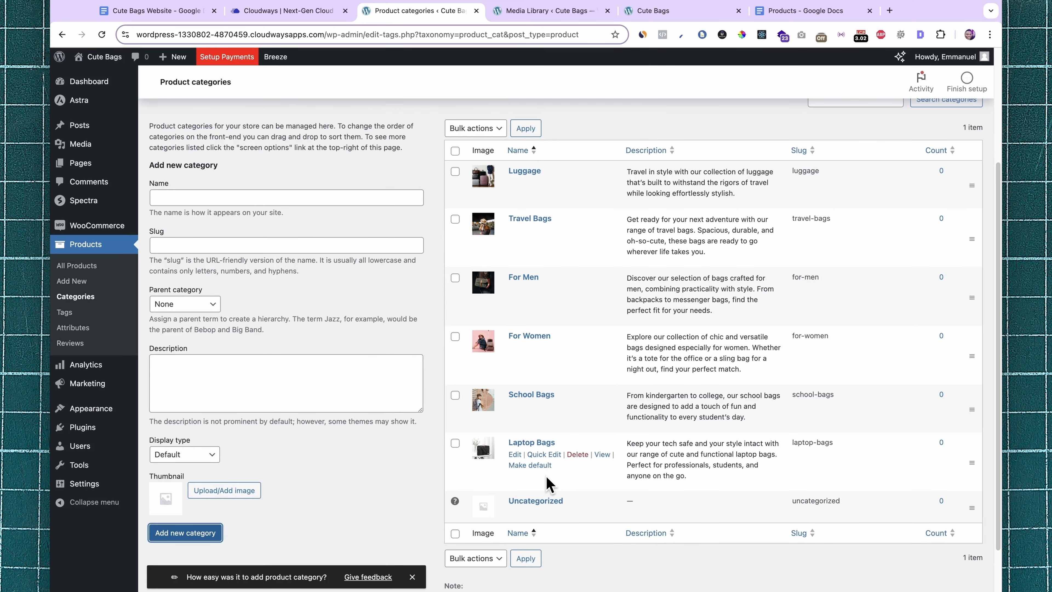
left_click(73, 316)
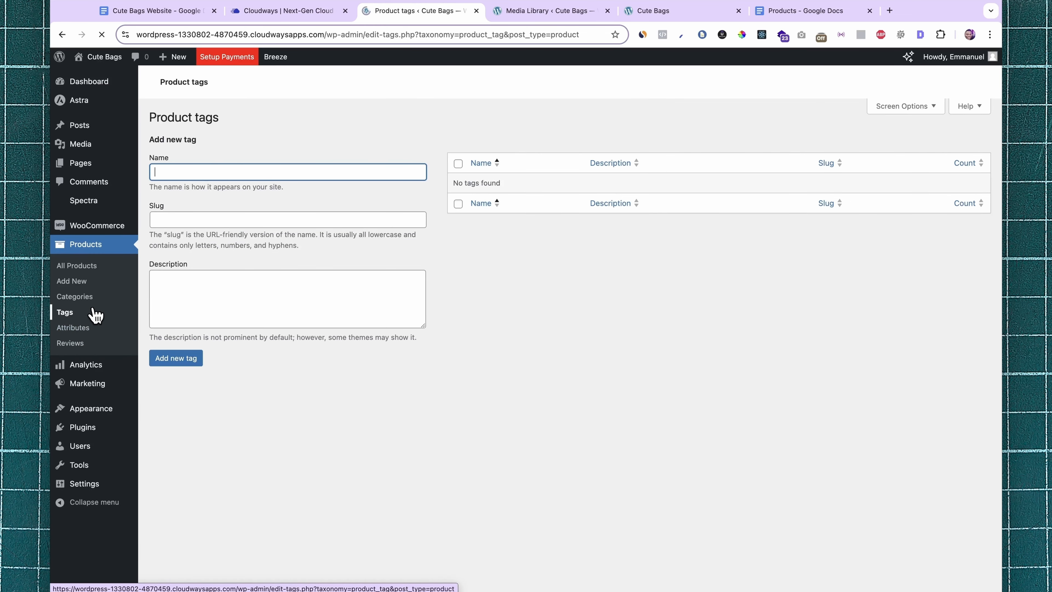
left_click(72, 267)
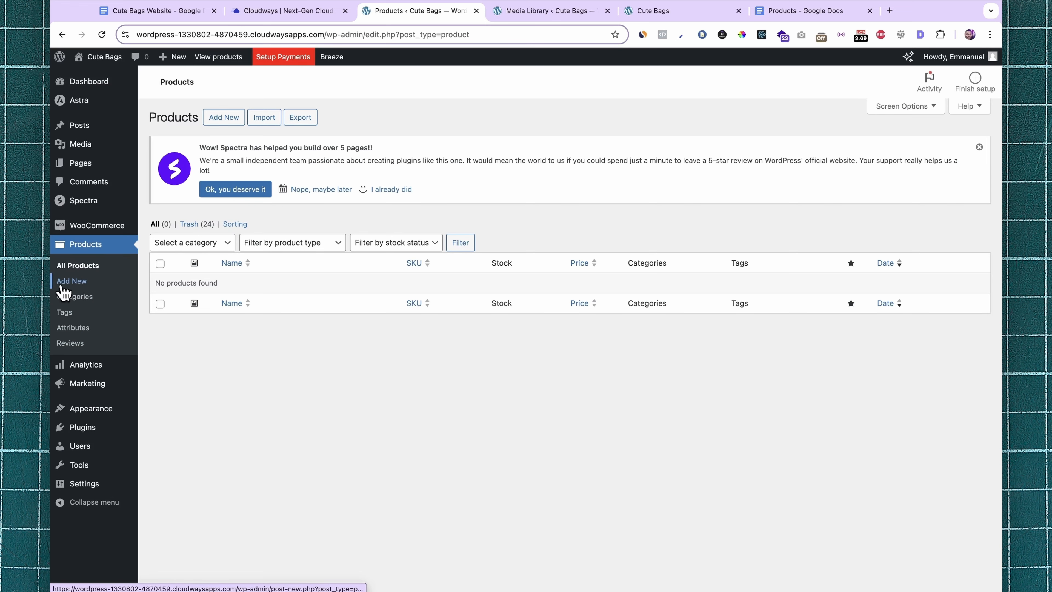
left_click(72, 283)
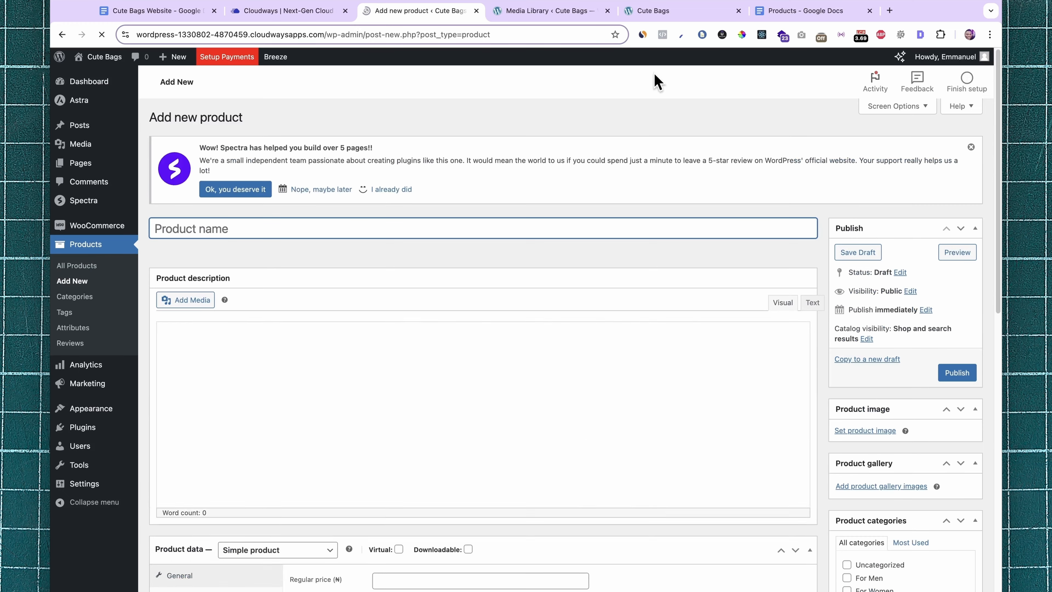
Copy 'Makukke School Backpack' from the product notes into the product name.
left_click(778, 10)
scroll(390, 247, "up", 10)
scroll(389, 248, "up", 20)
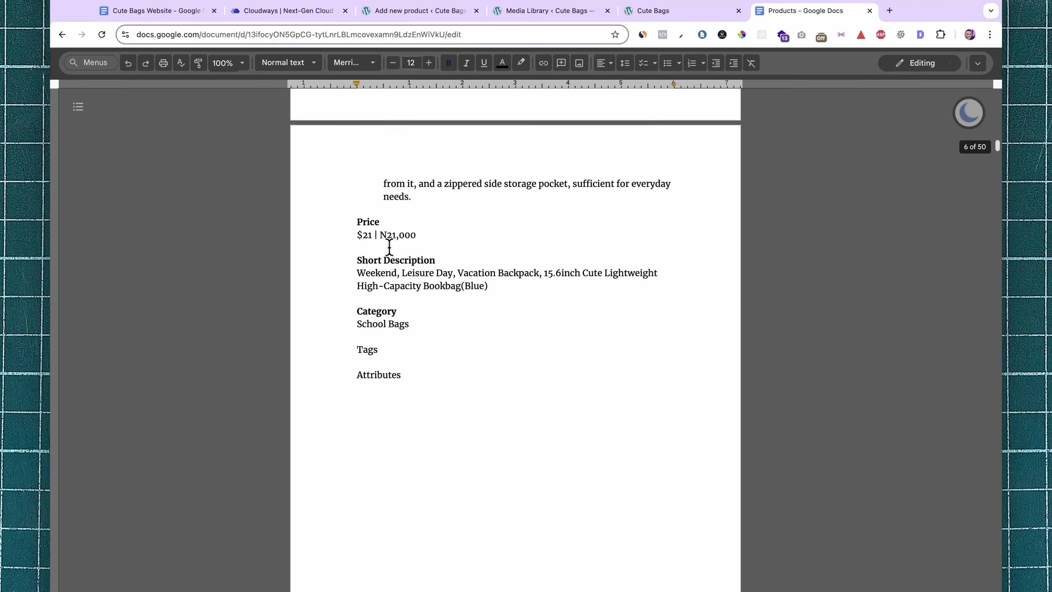
left_click_drag(356, 169, 473, 169)
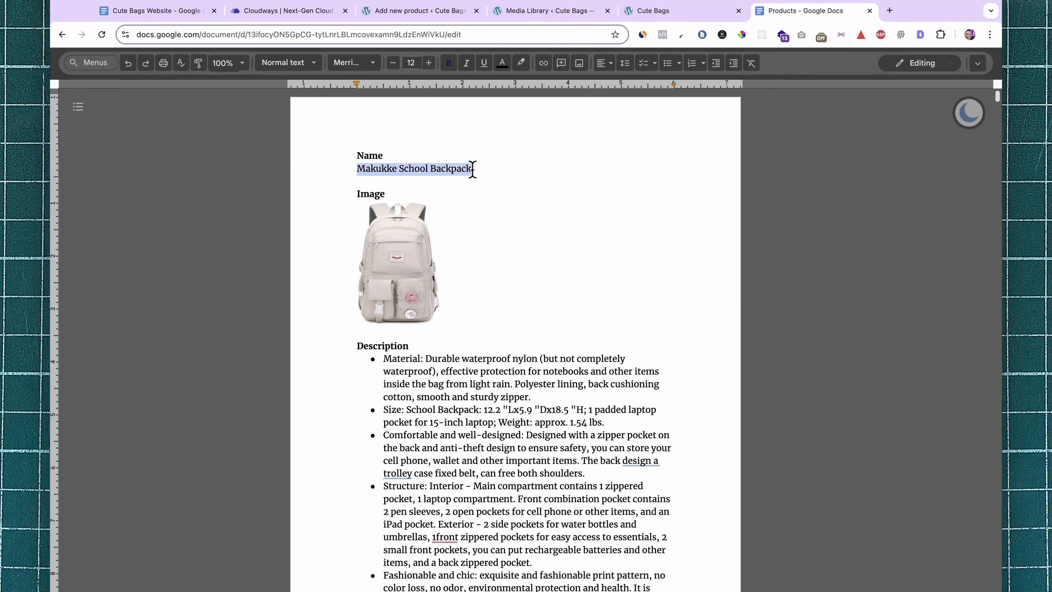
left_click(411, 11)
key("super+v")
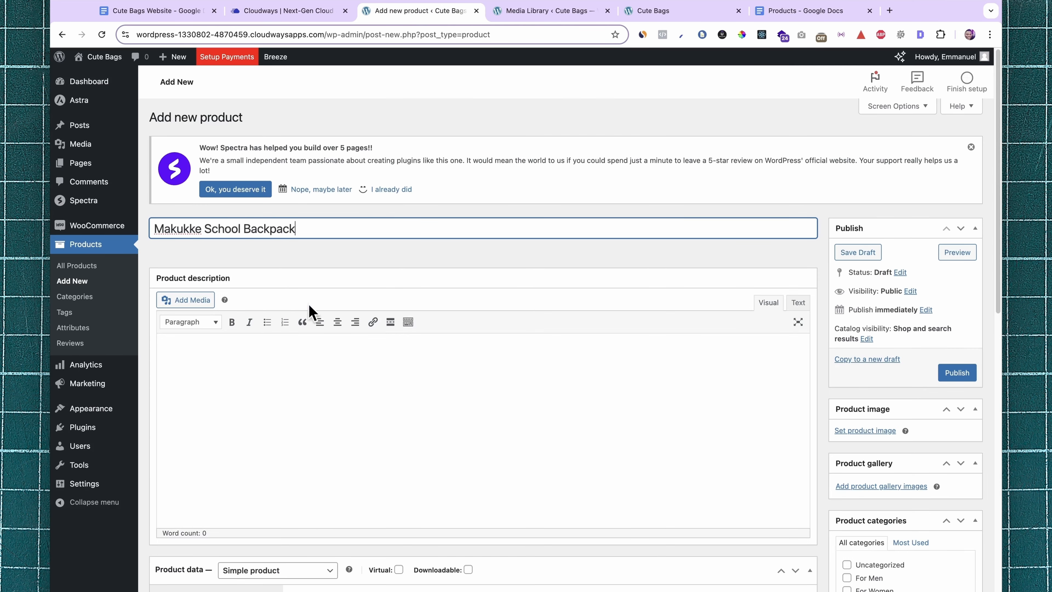
scroll(321, 320, "down", 3)
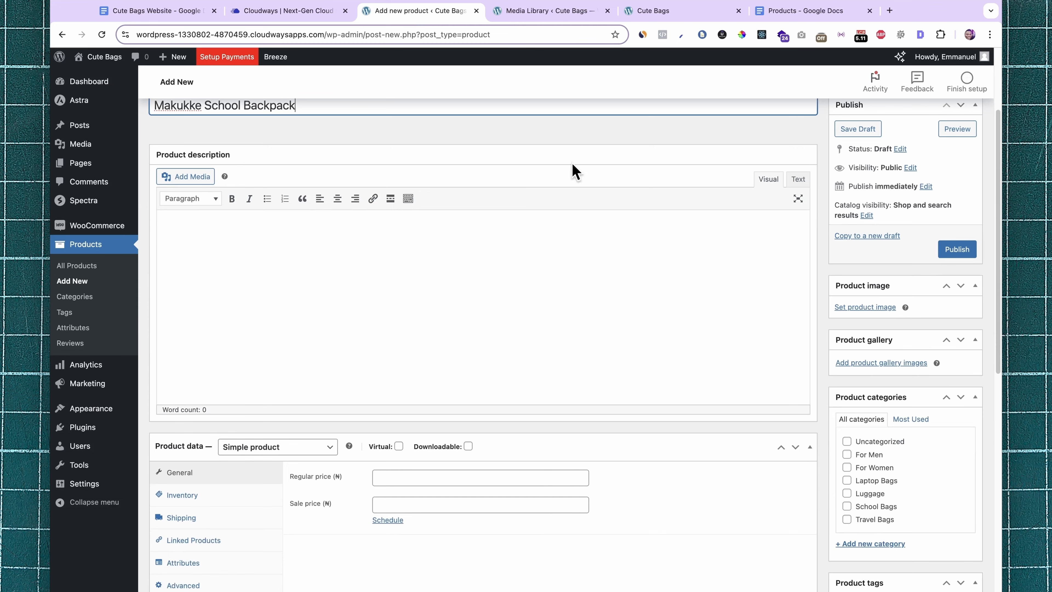
Paste the five feature bullet points from the notes into the product description.
left_click(807, 11)
scroll(552, 402, "down", 5)
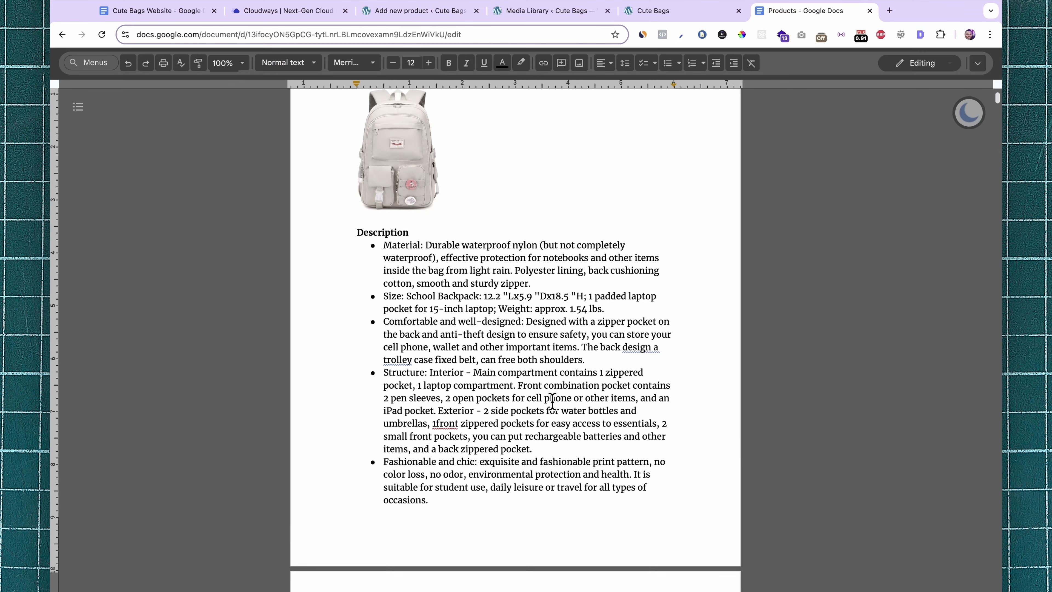
scroll(552, 401, "down", 2)
left_click_drag(360, 207, 454, 460)
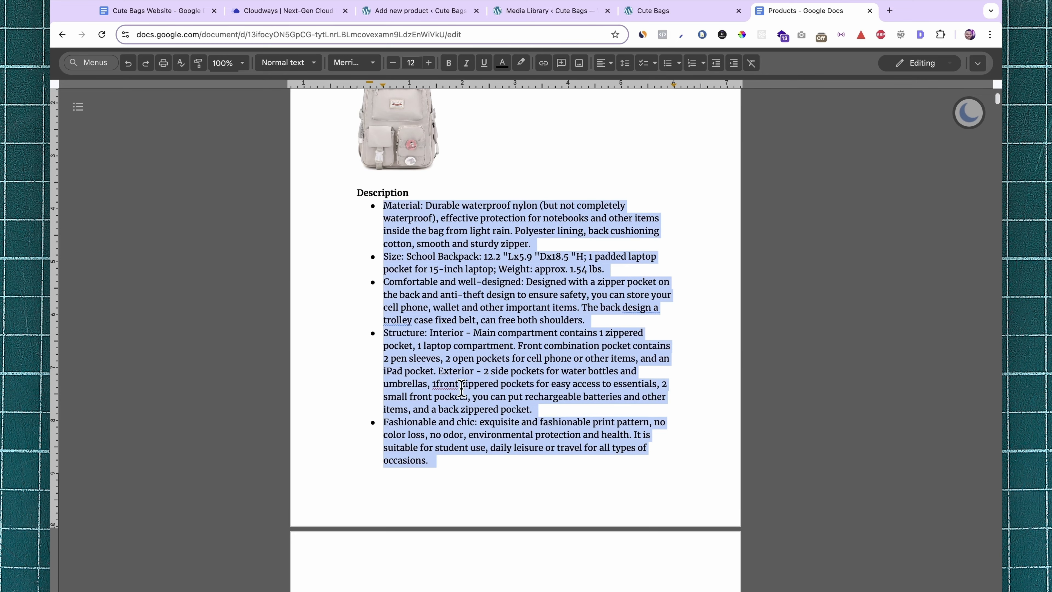
key("super+v")
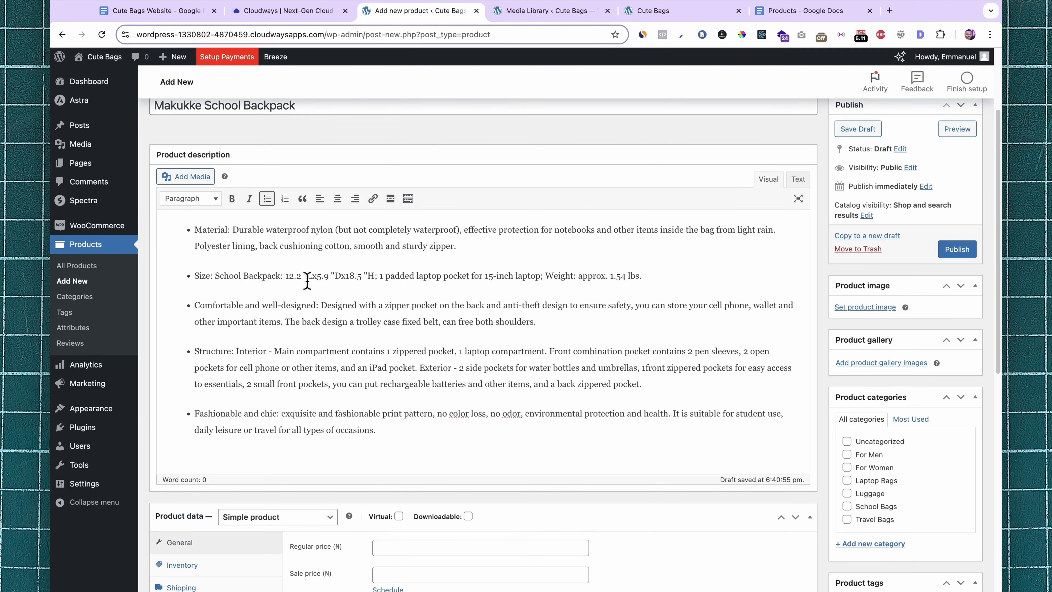
scroll(335, 286, "up", 3)
scroll(340, 290, "down", 4)
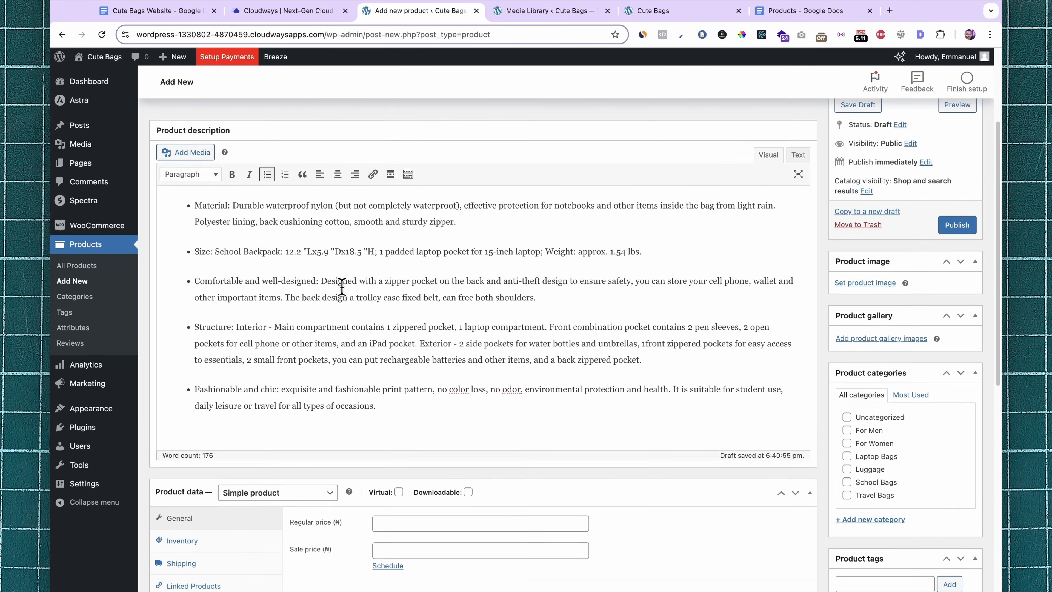
scroll(419, 424, "down", 3)
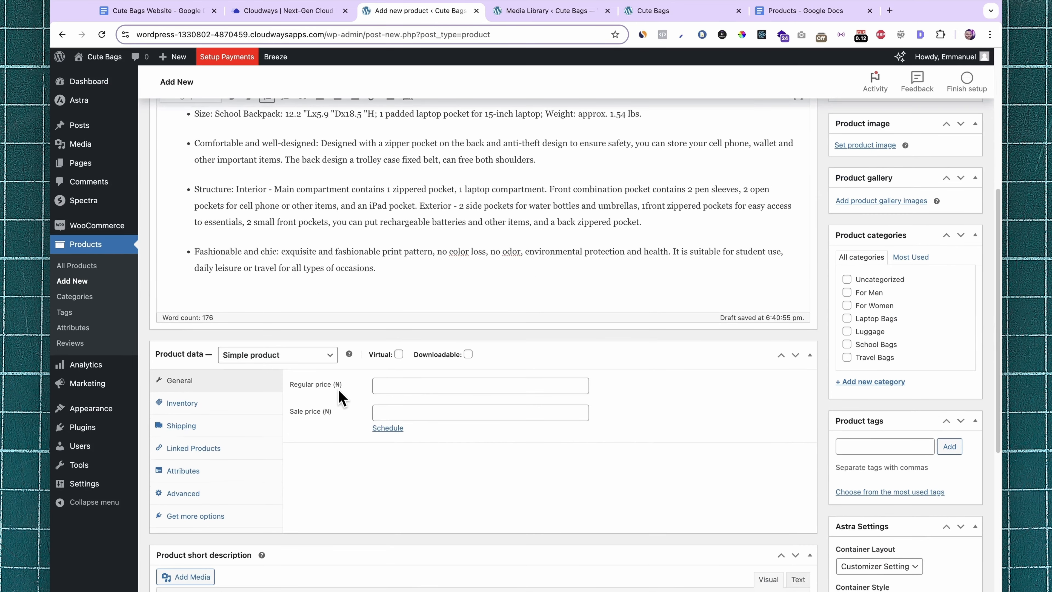
Set the regular price to 50000 and the sale price to 28000.
left_click(480, 386)
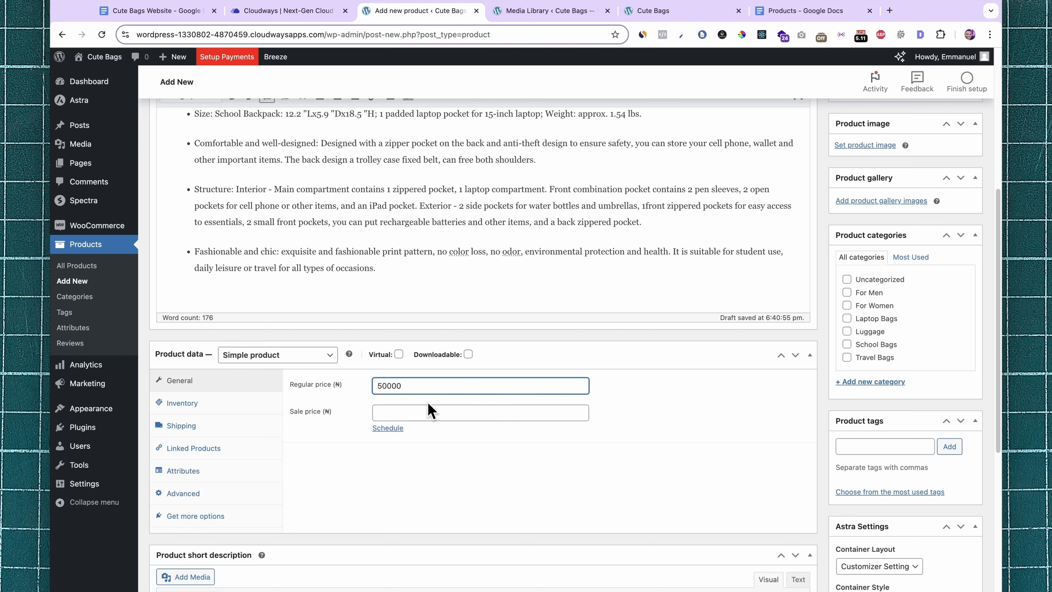
left_click(423, 411)
type("28000")
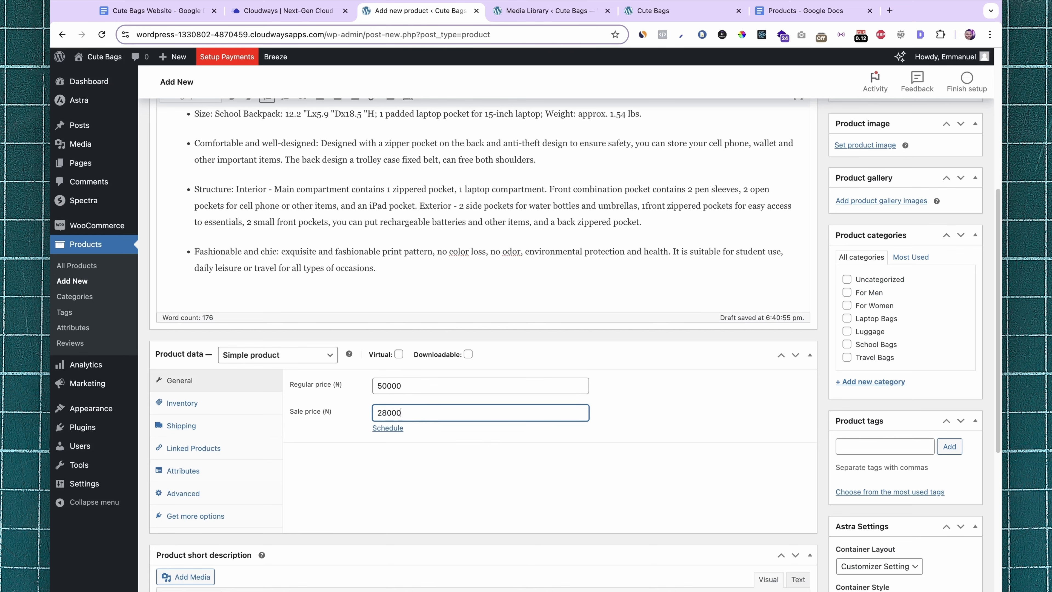
left_click(562, 485)
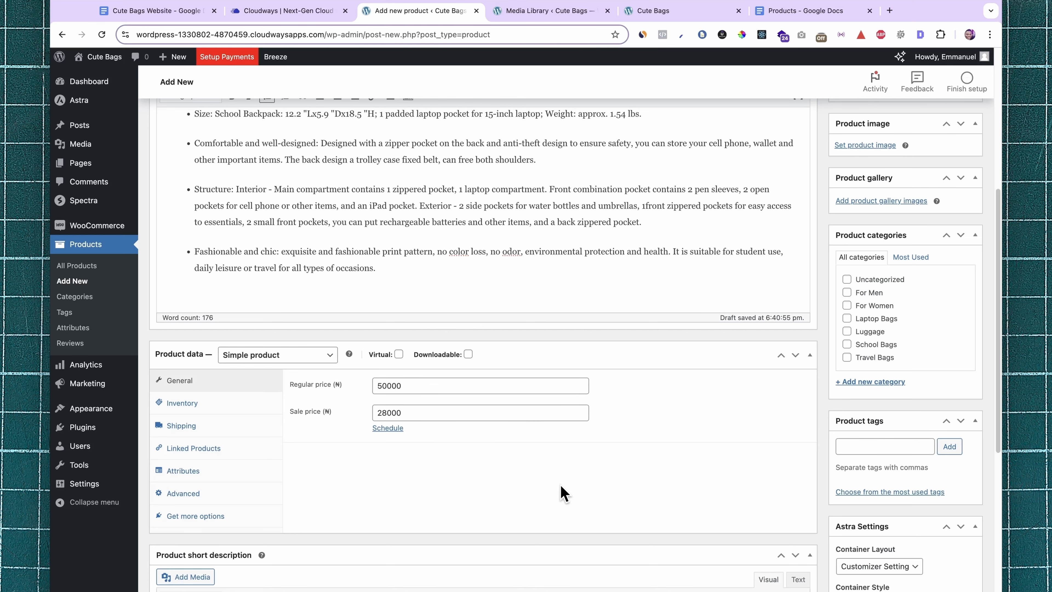
scroll(547, 503, "down", 7)
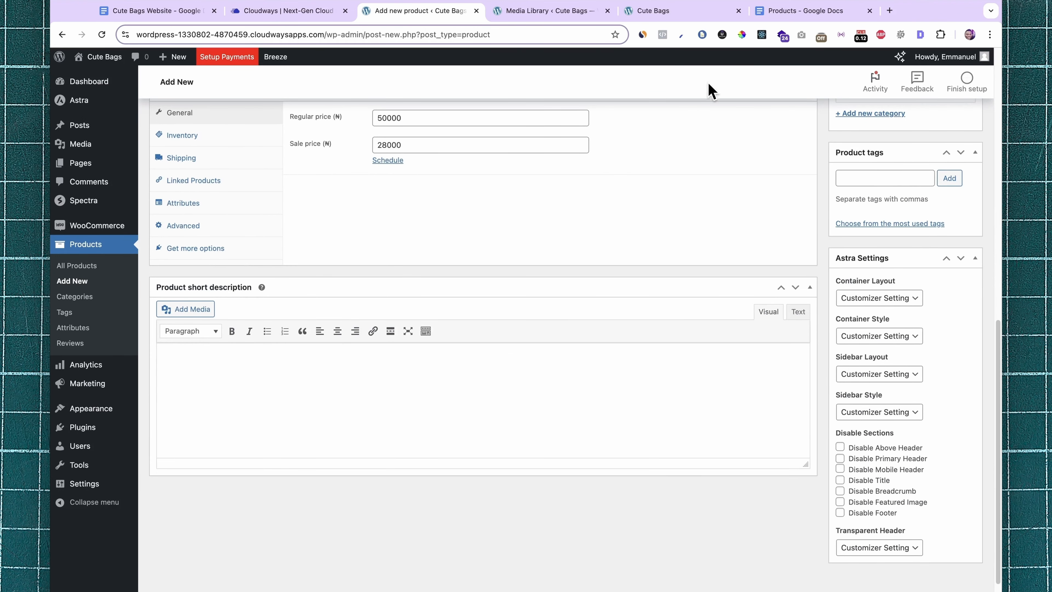
Paste '15.6 Inch College Cute Bookbag and Casual Daypack' from the notes as the short description.
left_click(799, 12)
scroll(627, 400, "down", 3)
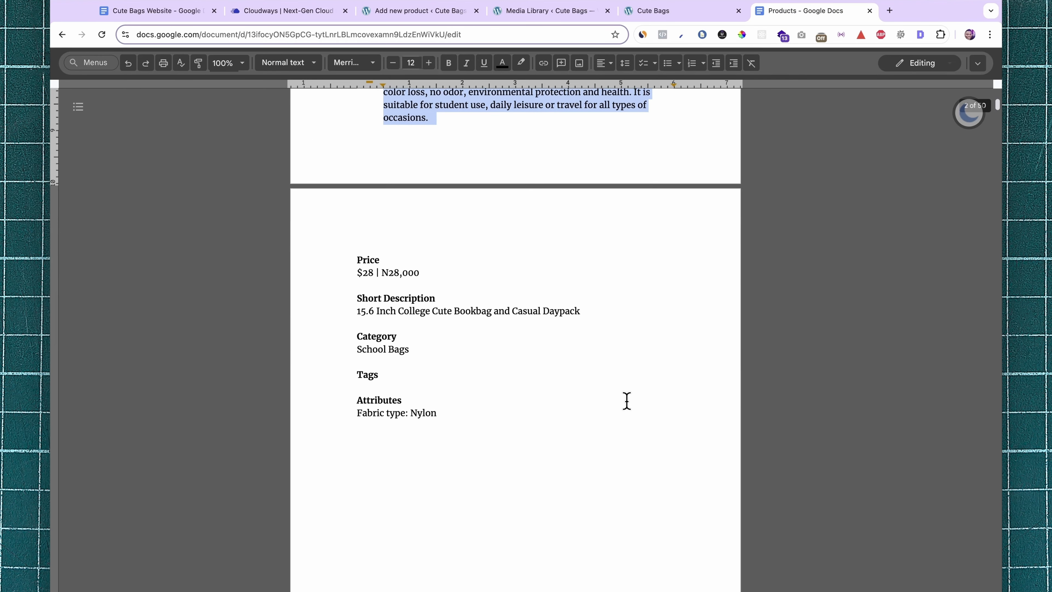
left_click_drag(356, 311, 595, 320)
key("super+c")
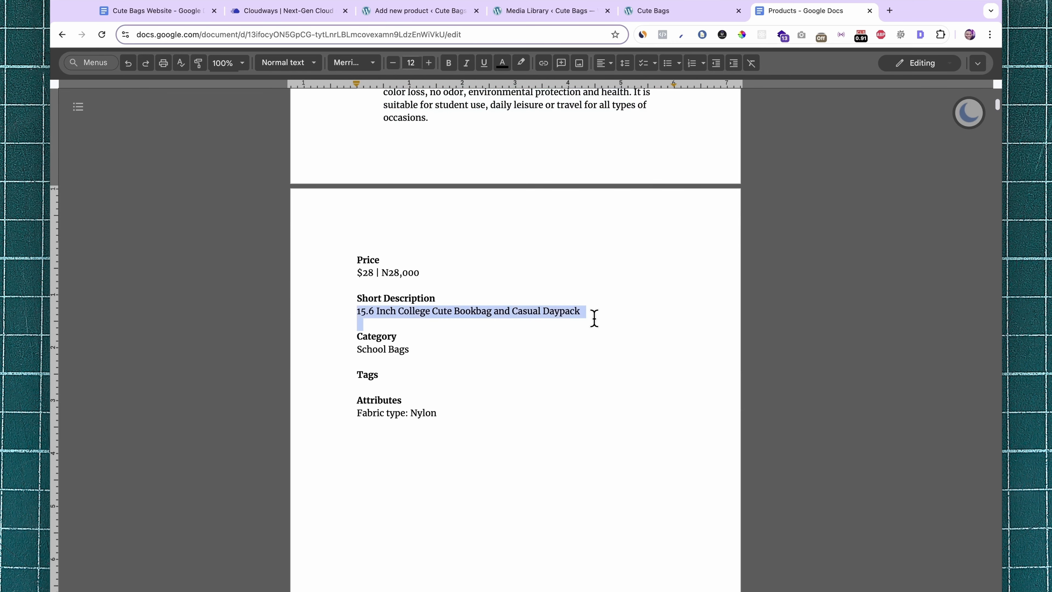
left_click(425, 12)
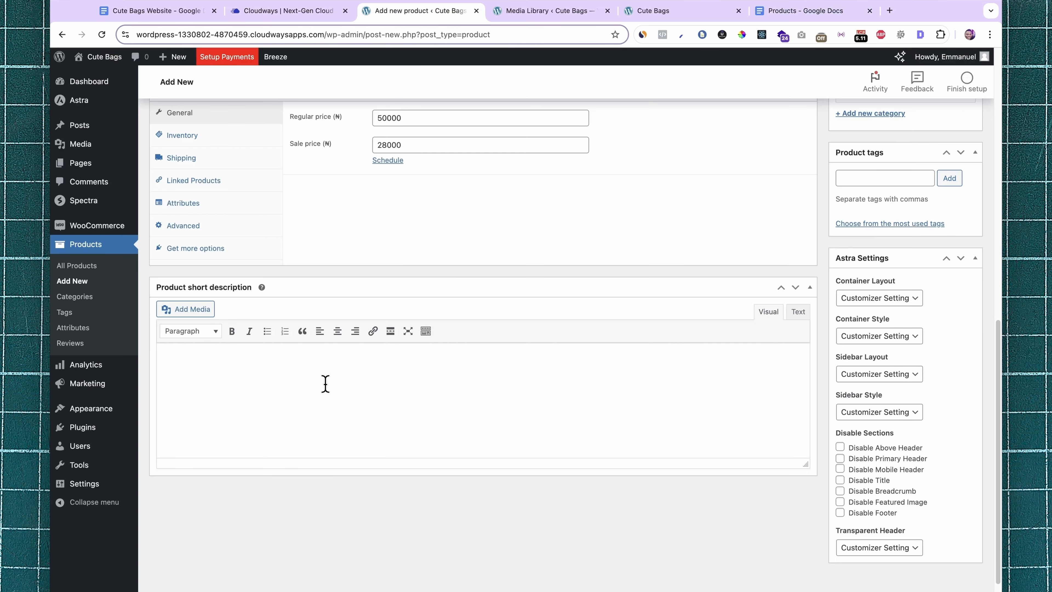
key("super+v")
scroll(524, 410, "up", 6)
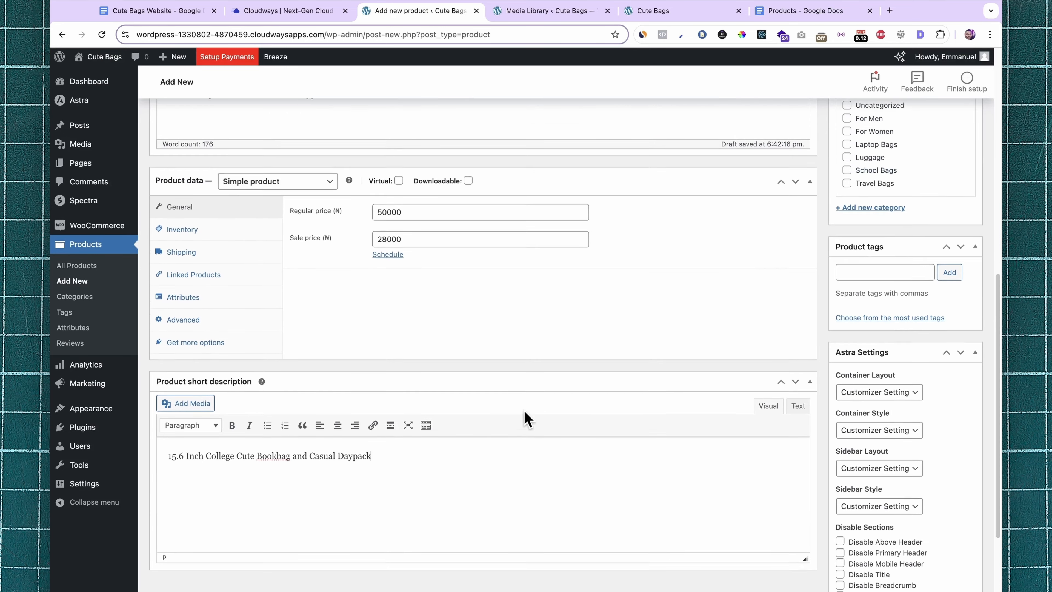
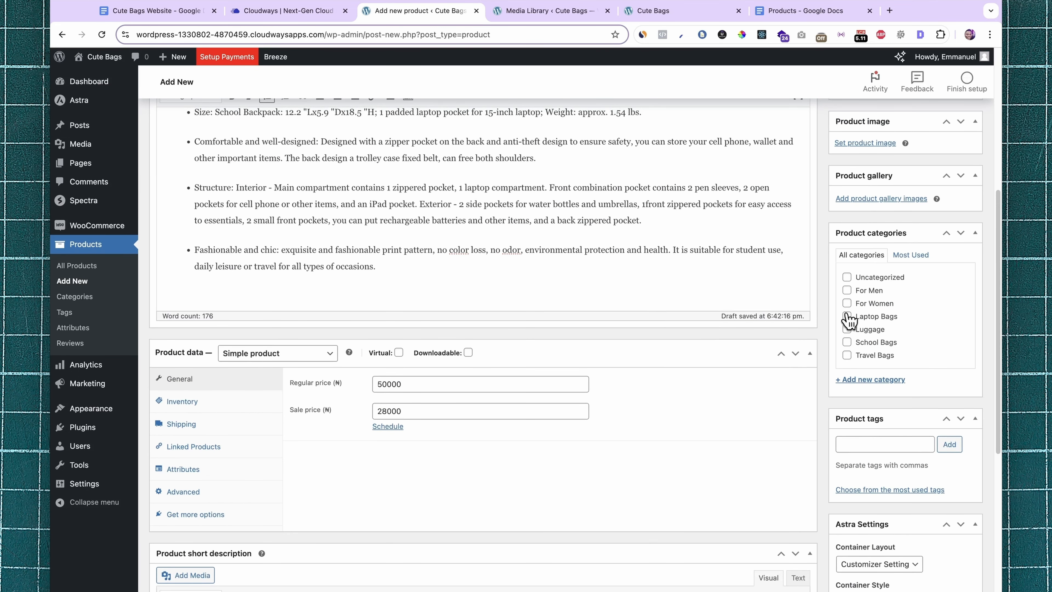
Look up the School Bags category for the backpack in the product notes.
left_click(826, 13)
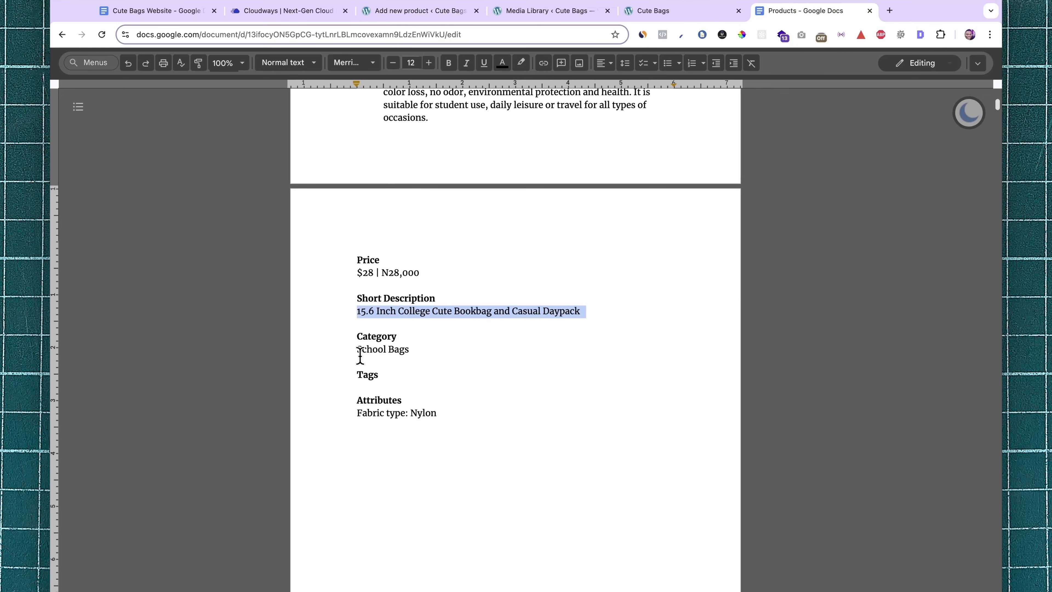
left_click(402, 13)
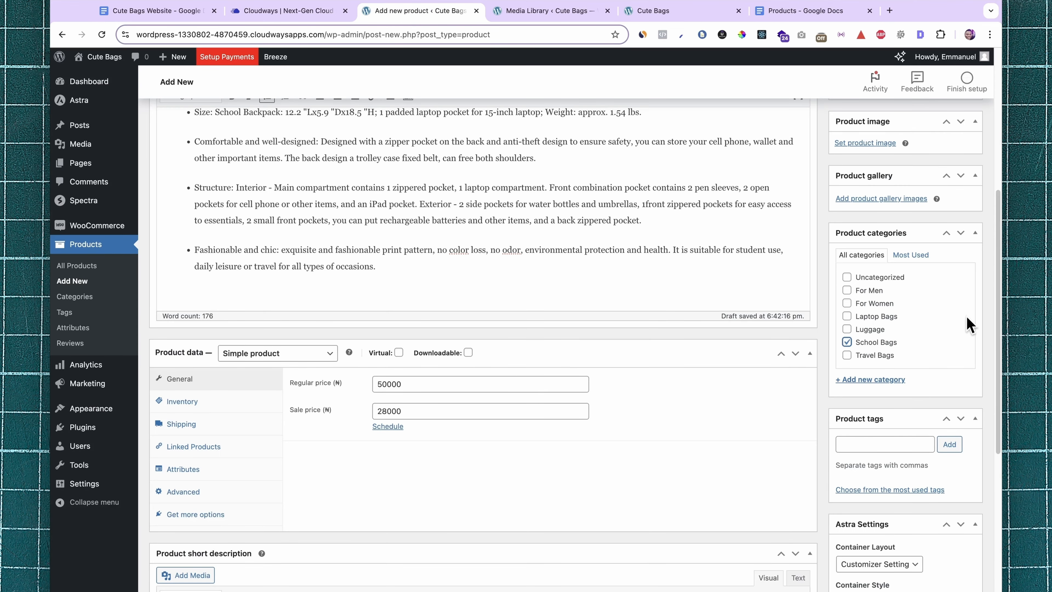
scroll(971, 326, "up", 1)
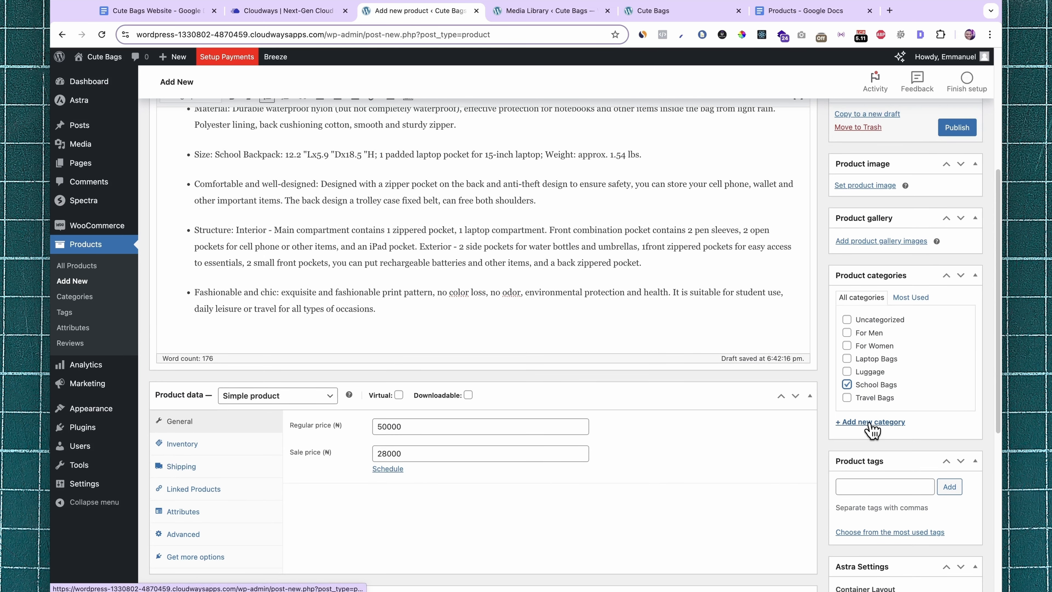
scroll(895, 315, "up", 3)
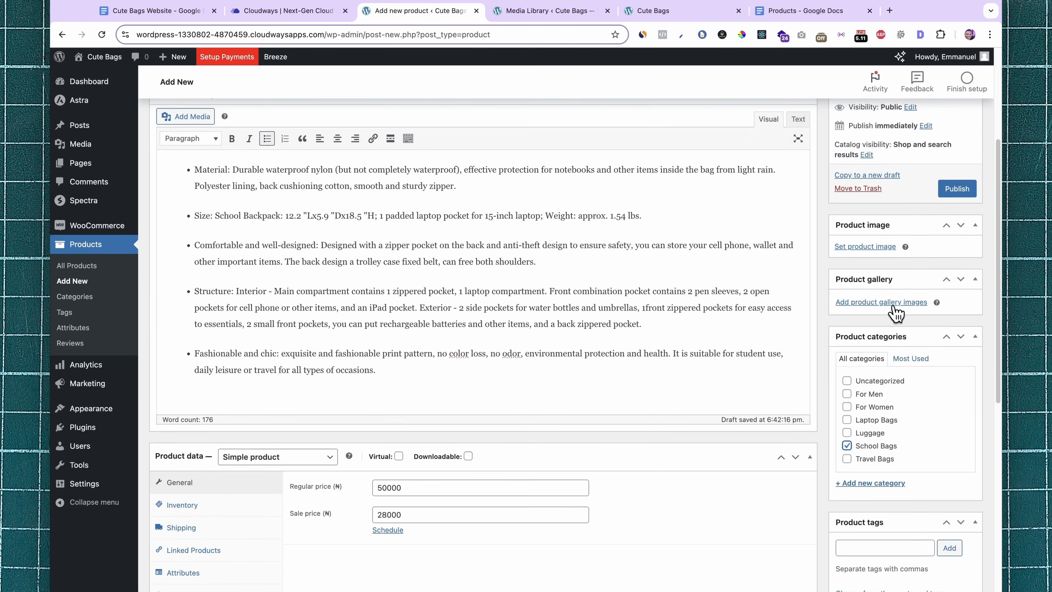
scroll(884, 300, "up", 1)
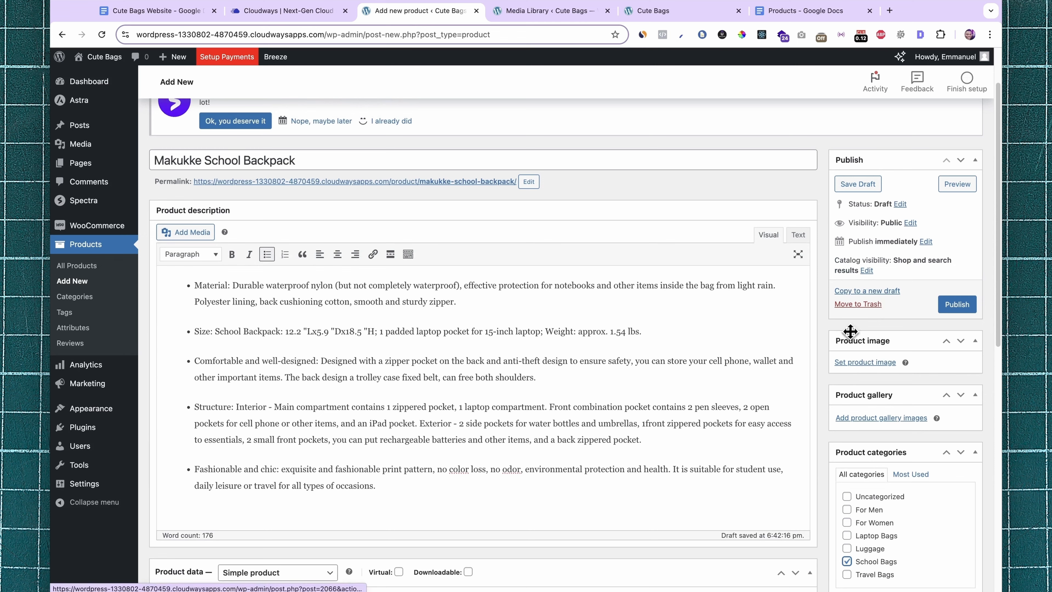
Set the beige backpack photo from the media library as the main product image.
left_click(861, 363)
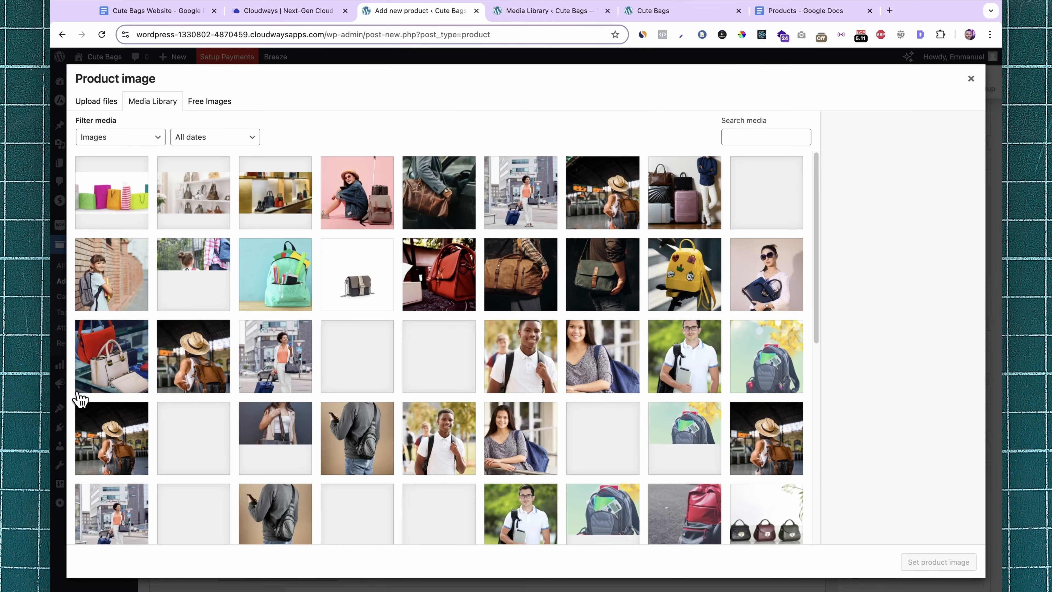
scroll(272, 384, "down", 10)
left_click(430, 529)
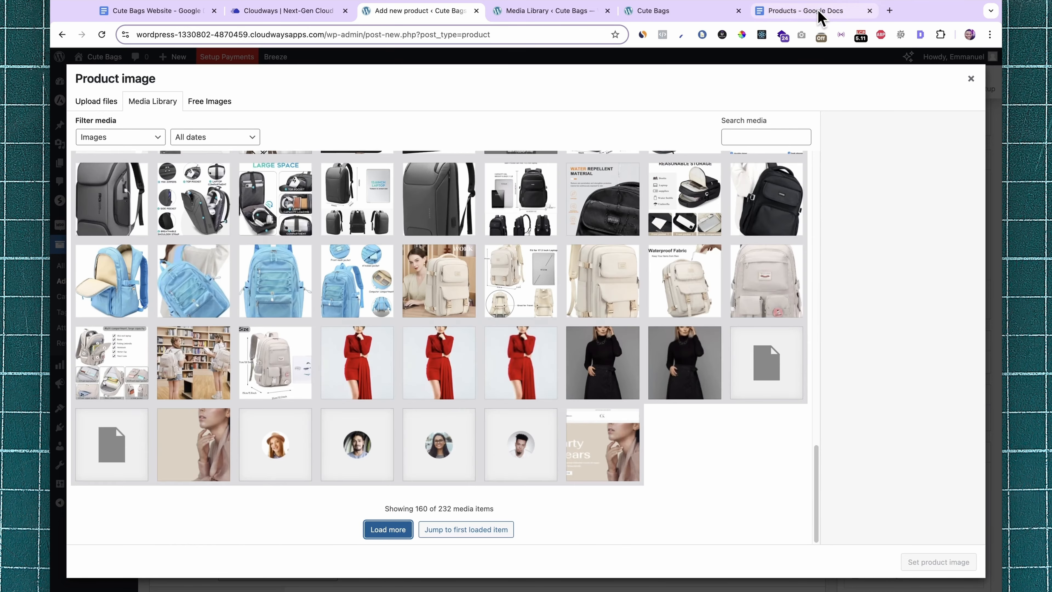
left_click(811, 10)
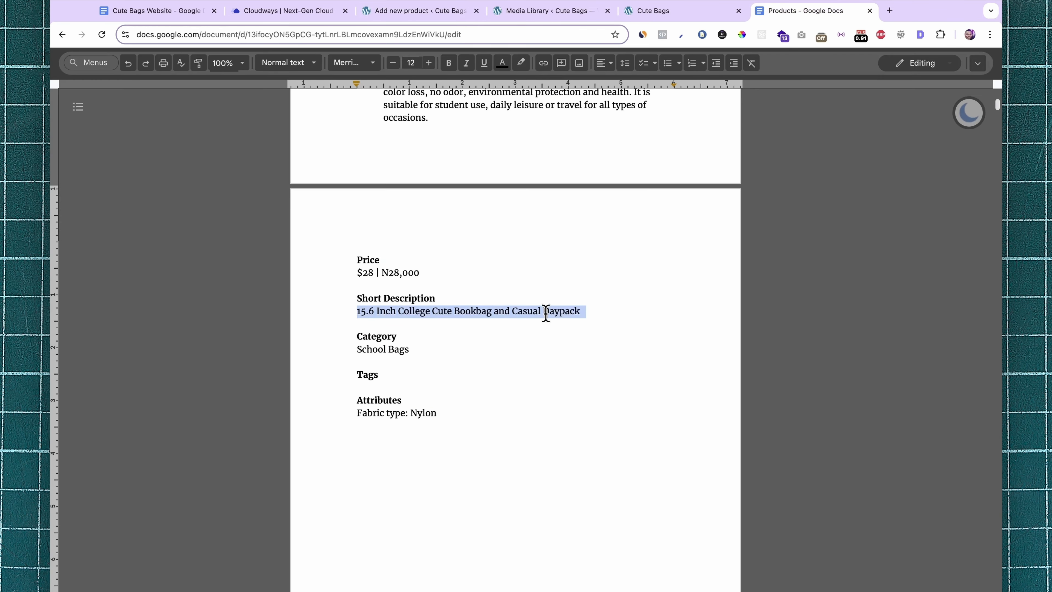
scroll(546, 314, "up", 15)
left_click(409, 12)
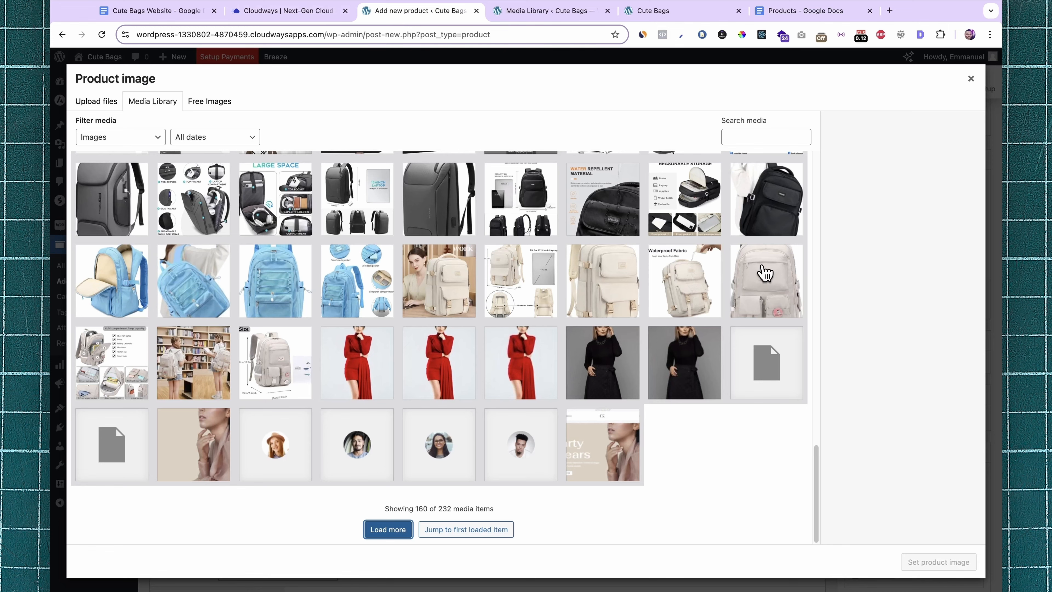
left_click(765, 272)
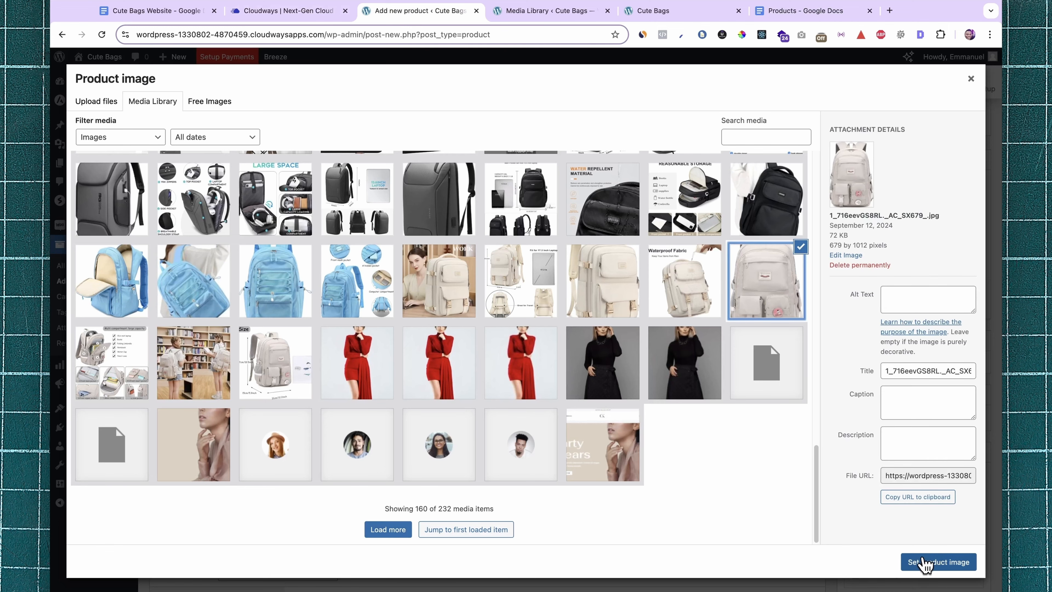
left_click(926, 563)
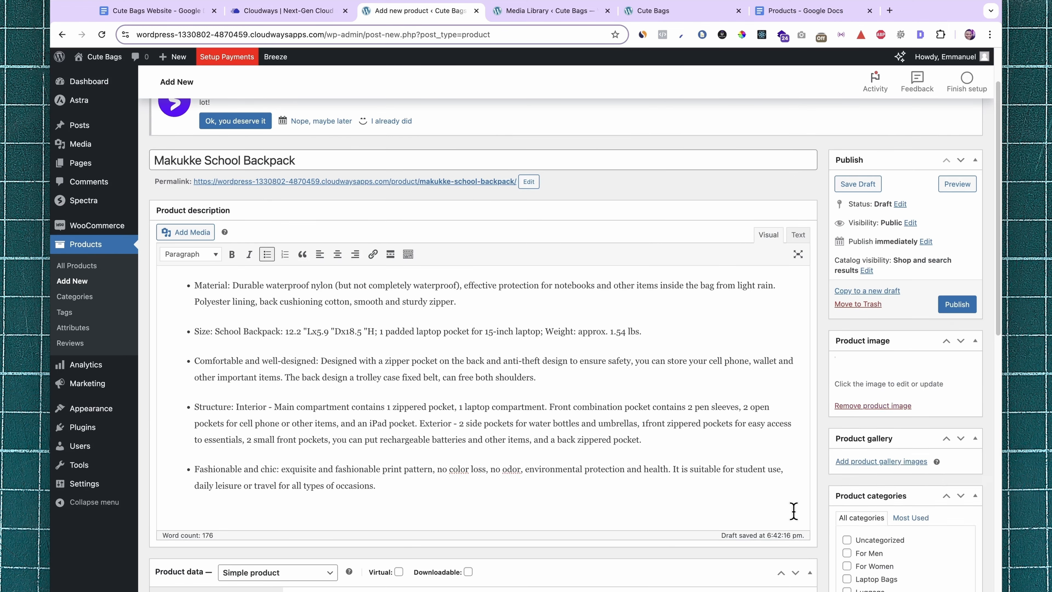
scroll(797, 538, "down", 3)
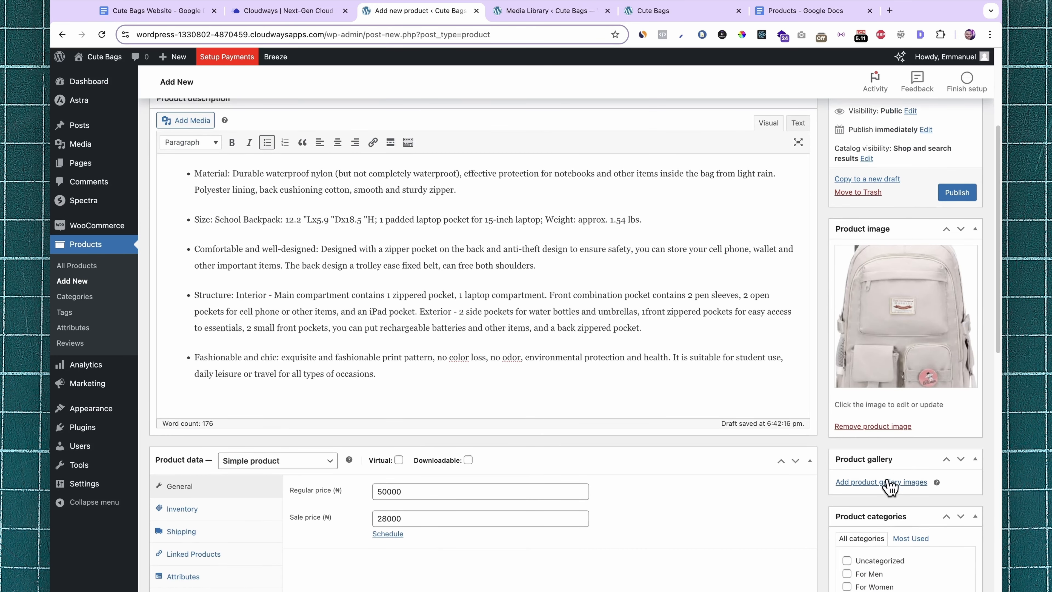
Add the beige backpack photo and three related images to the product gallery.
left_click(874, 482)
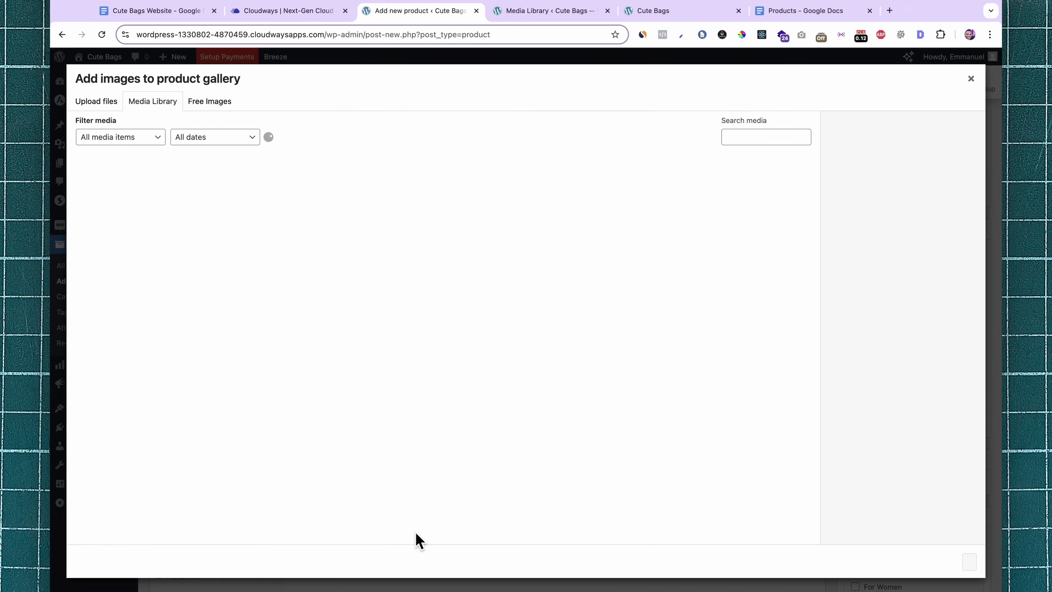
scroll(515, 371, "down", 10)
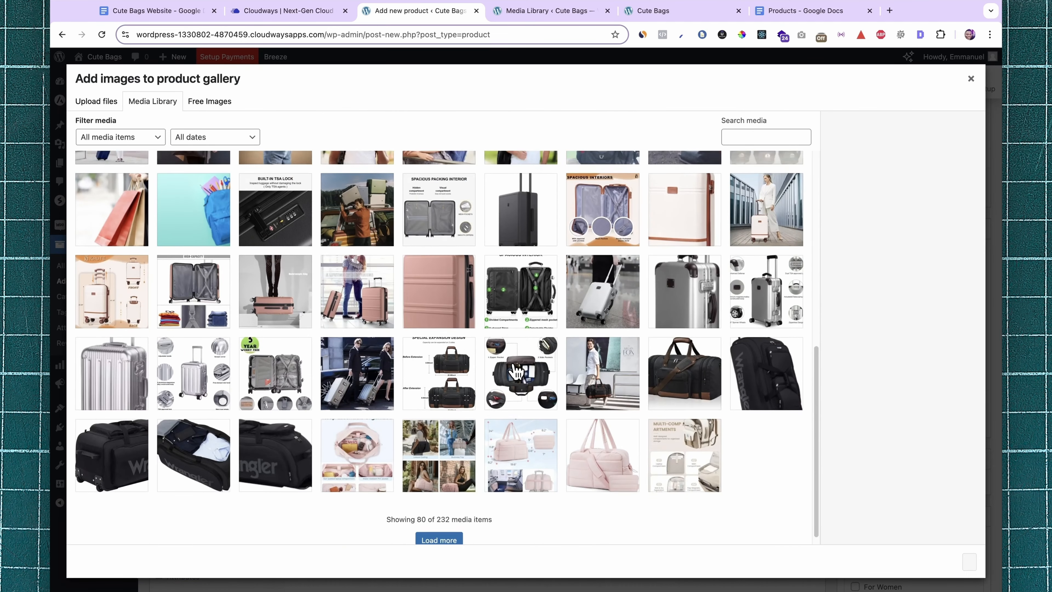
left_click(443, 529)
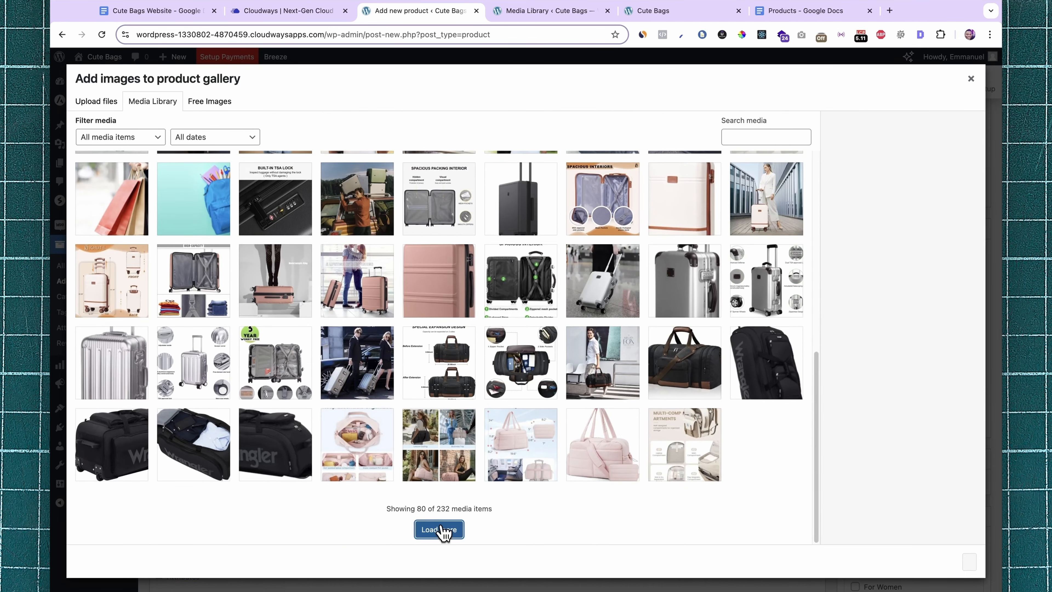
scroll(488, 488, "down", 8)
scroll(488, 489, "down", 8)
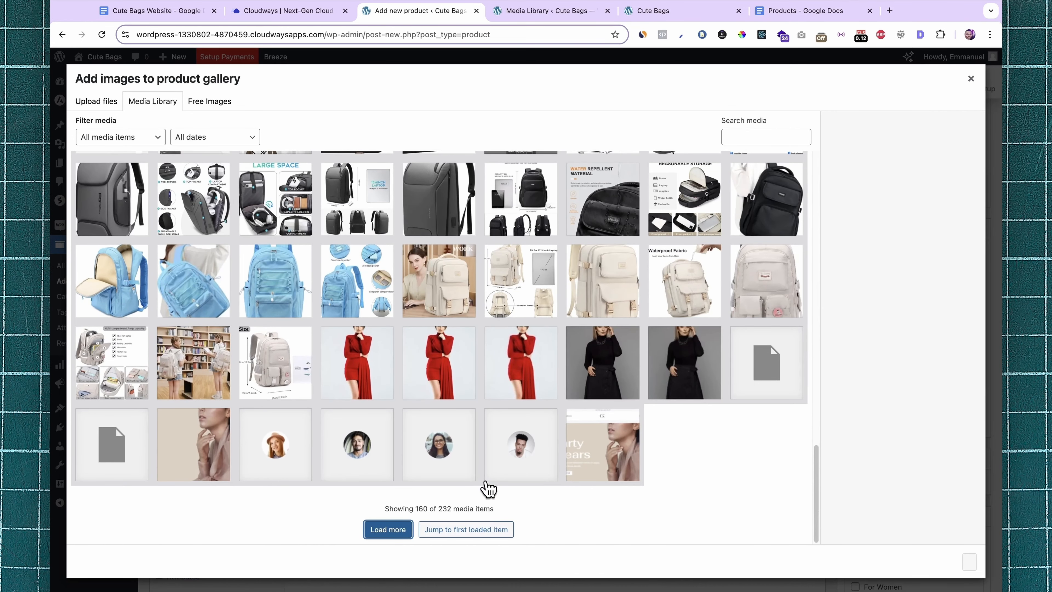
left_click(766, 281)
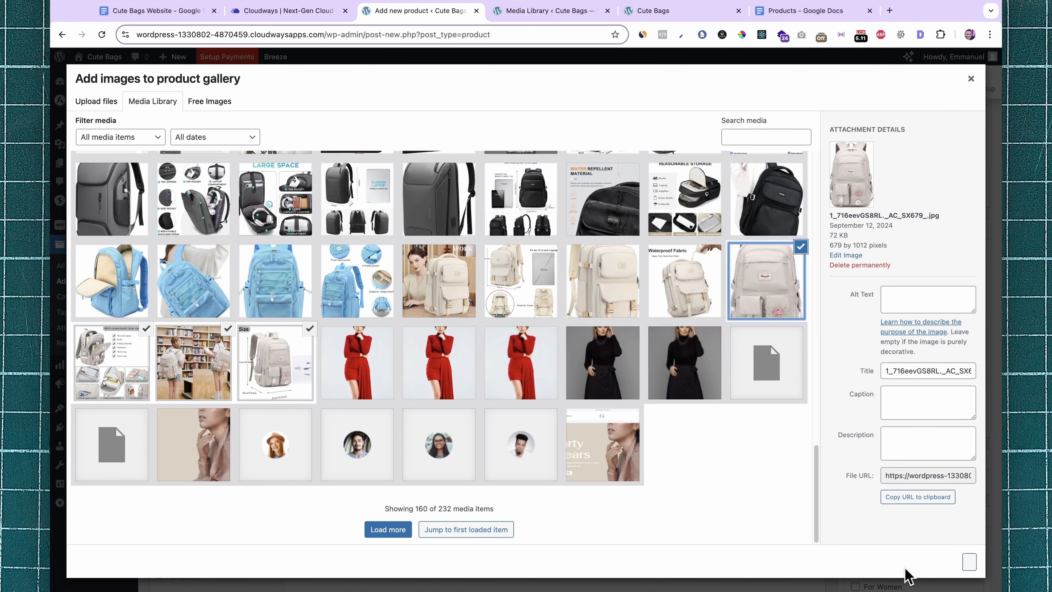
left_click(967, 562)
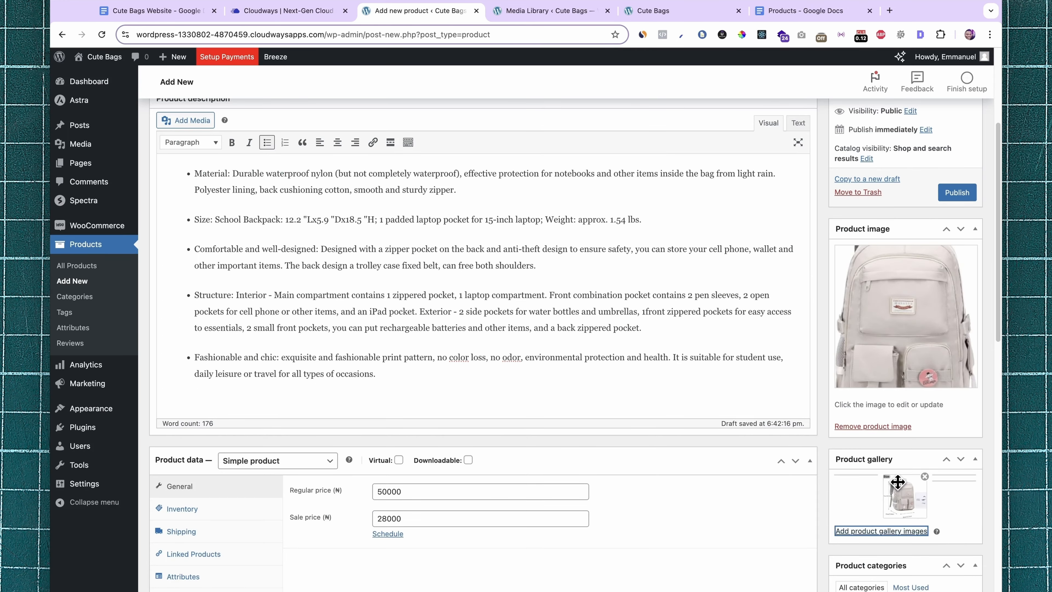
scroll(898, 488, "down", 3)
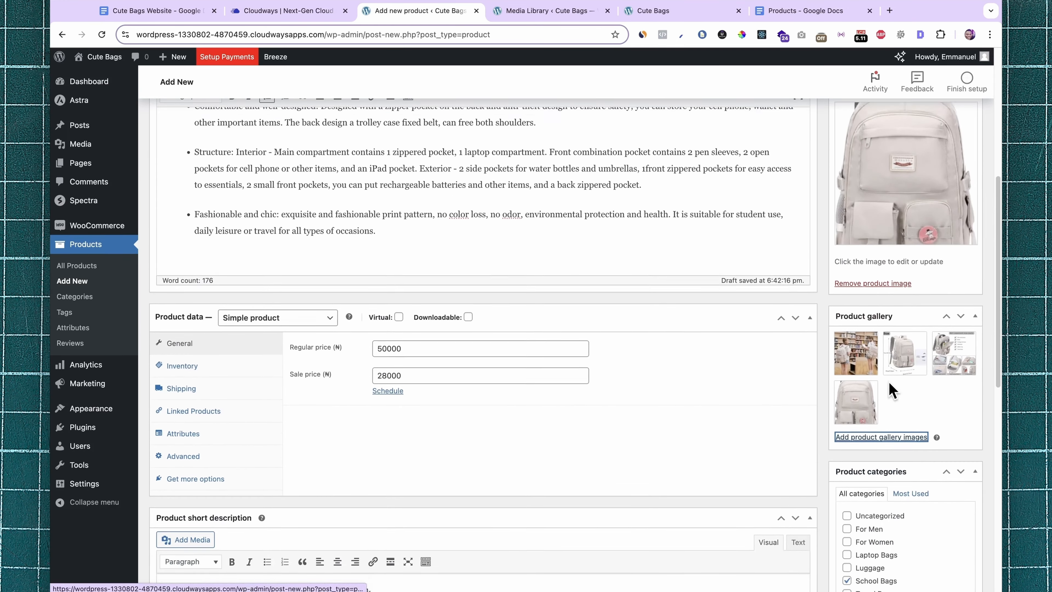
scroll(890, 389, "down", 3)
scroll(890, 390, "up", 10)
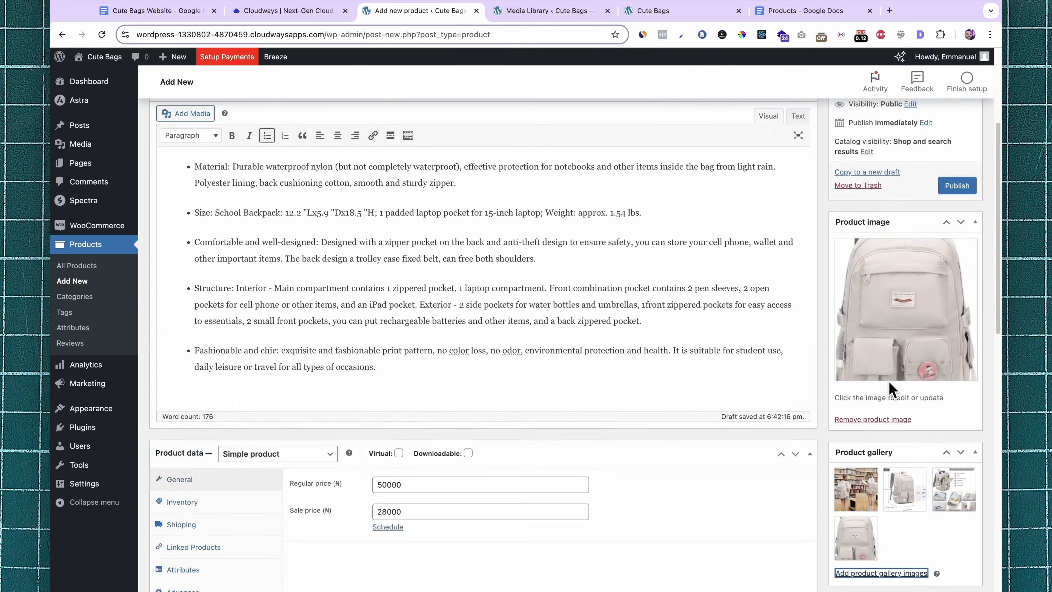
Publish the Makukke School Backpack and review its live product page in a new tab.
left_click(955, 286)
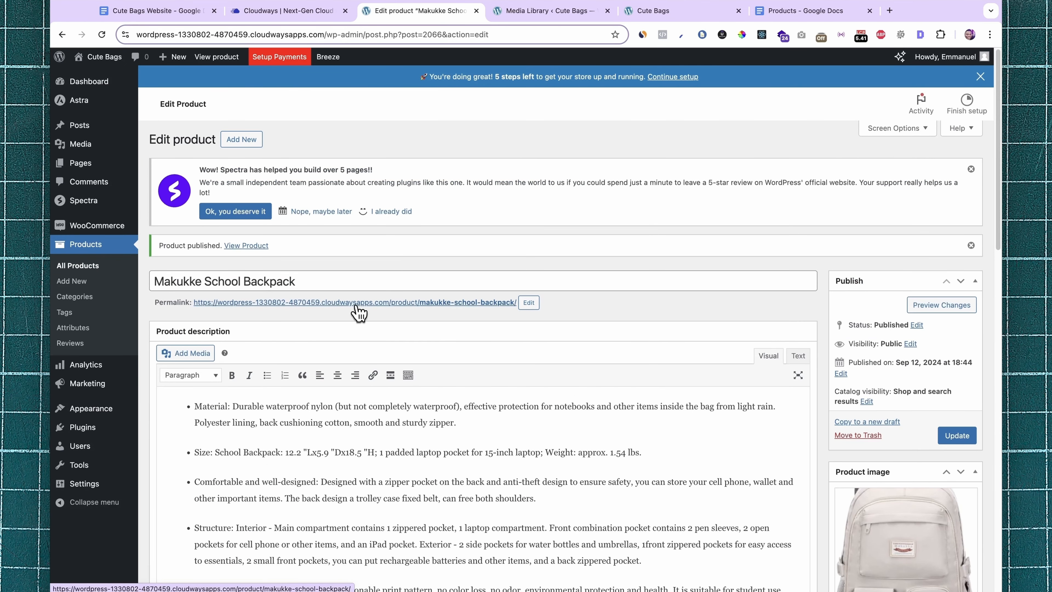
right_click(357, 302)
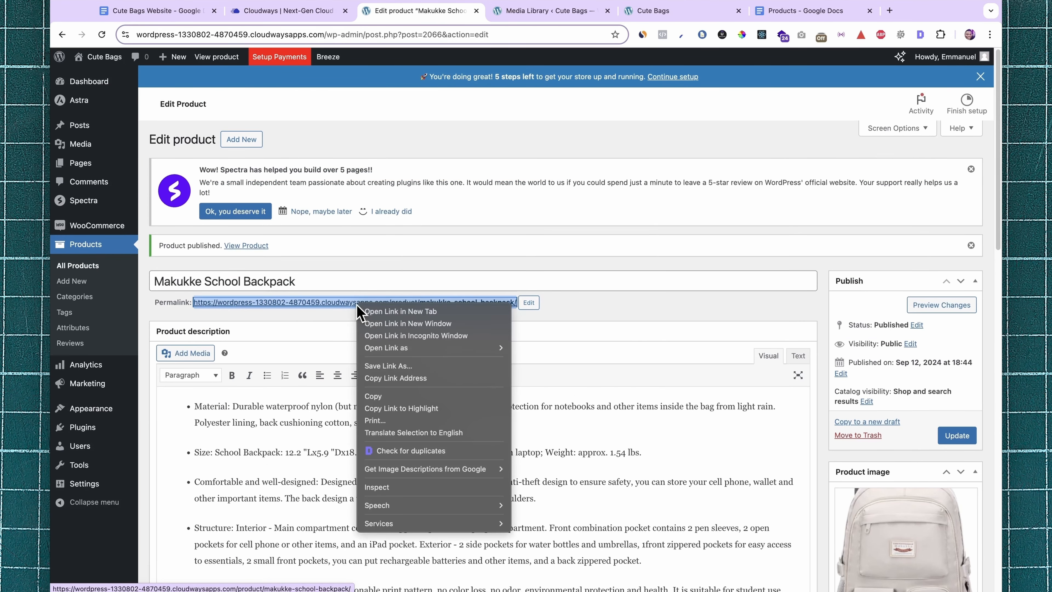
left_click(376, 312)
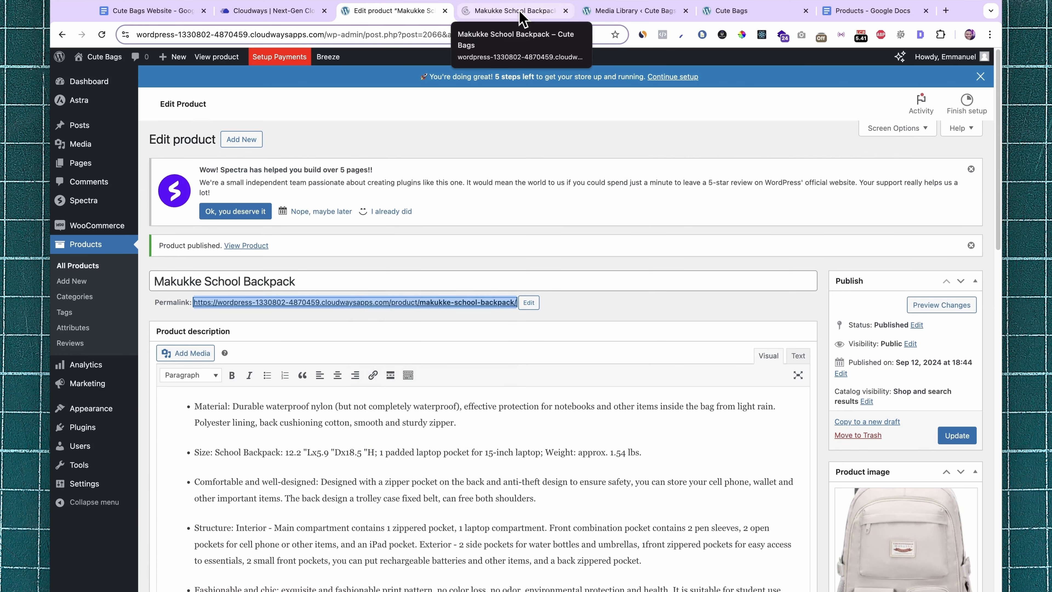
left_click(521, 17)
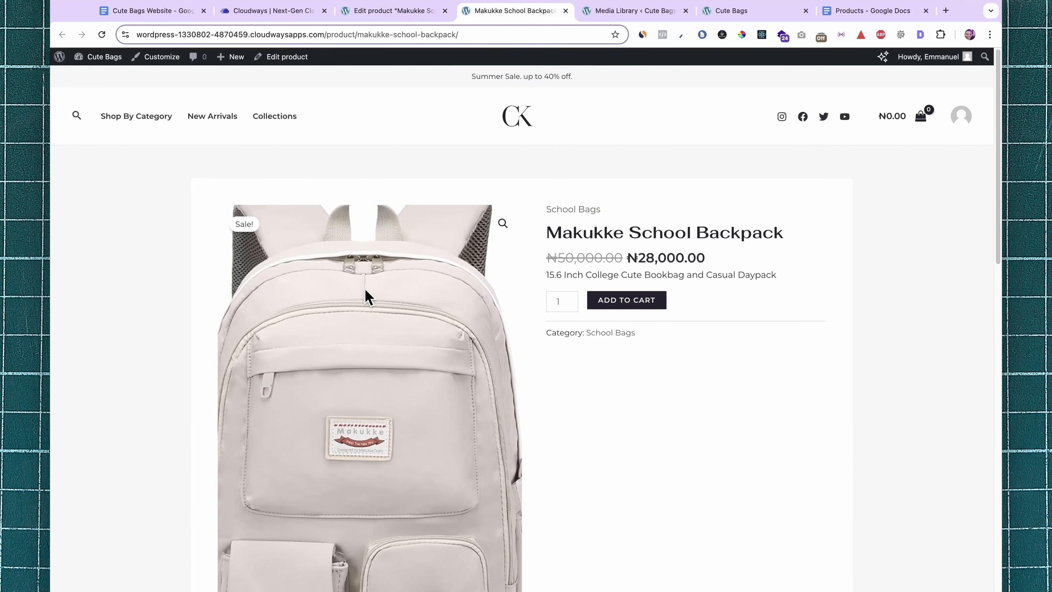
scroll(552, 488, "down", 7)
scroll(538, 497, "down", 6)
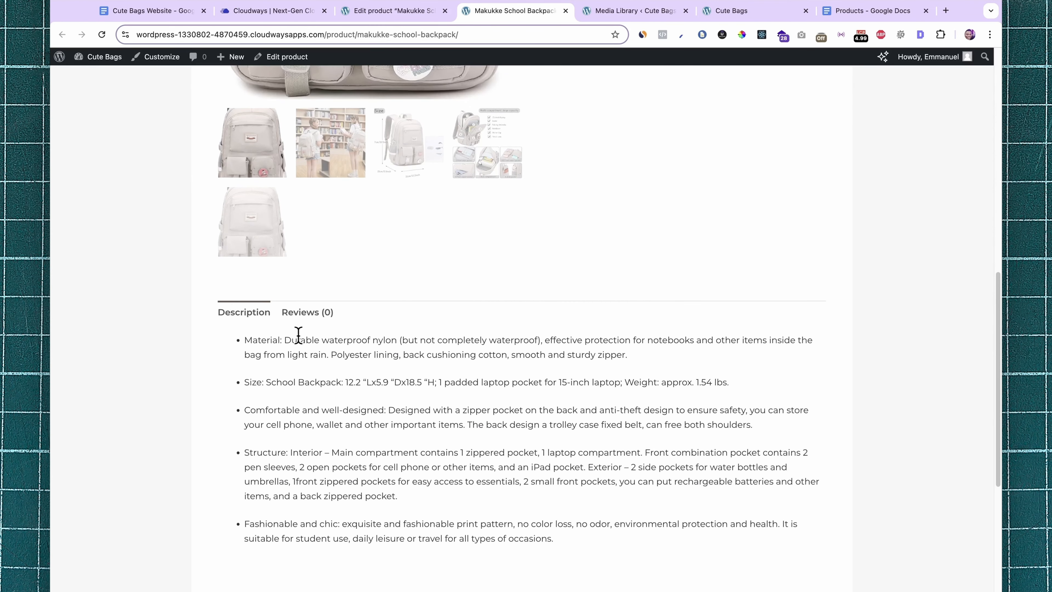
scroll(386, 423, "down", 3)
left_click(301, 182)
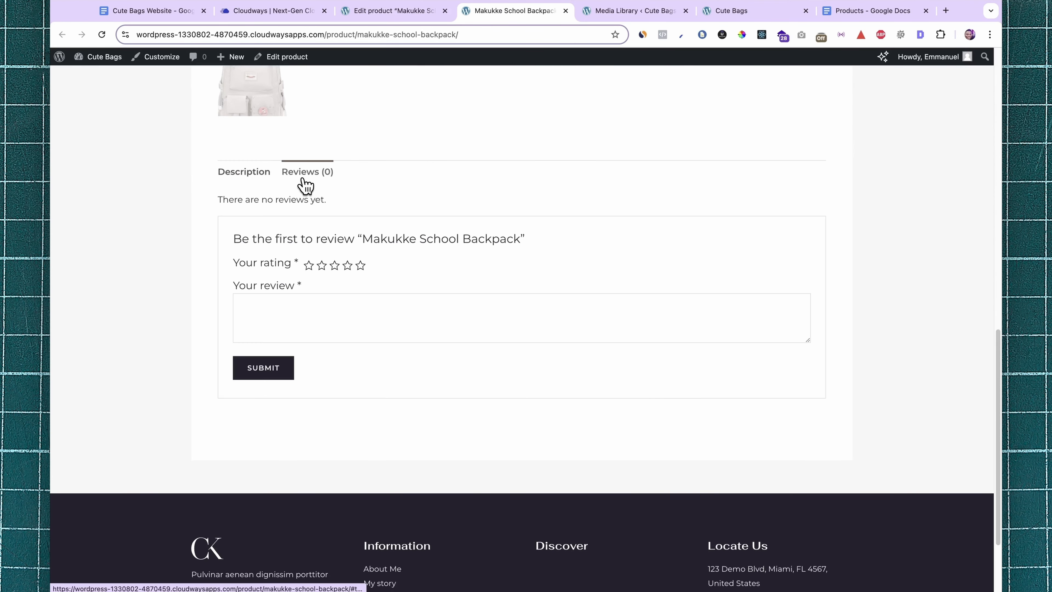
left_click(237, 176)
scroll(452, 218, "up", 9)
scroll(453, 218, "up", 6)
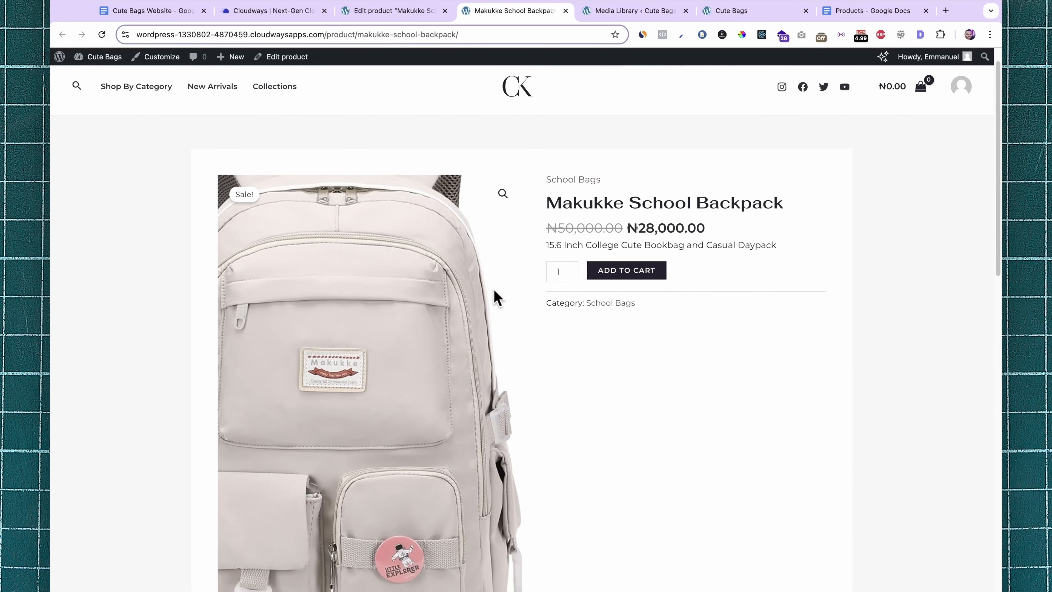
Add the backpack to the cart and proceed to checkout at ₦28,000.
left_click(629, 274)
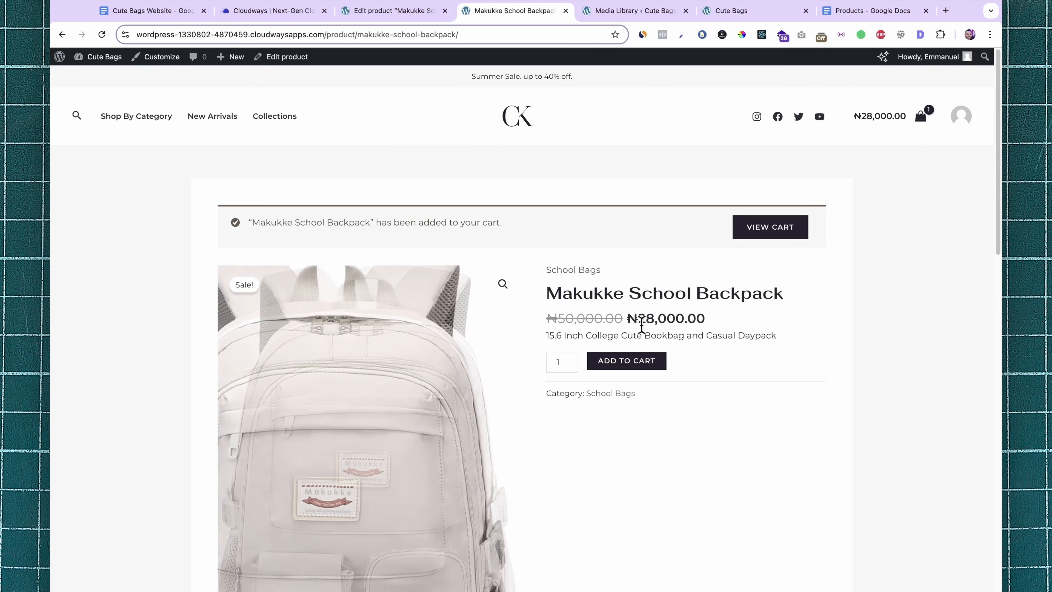
left_click(777, 238)
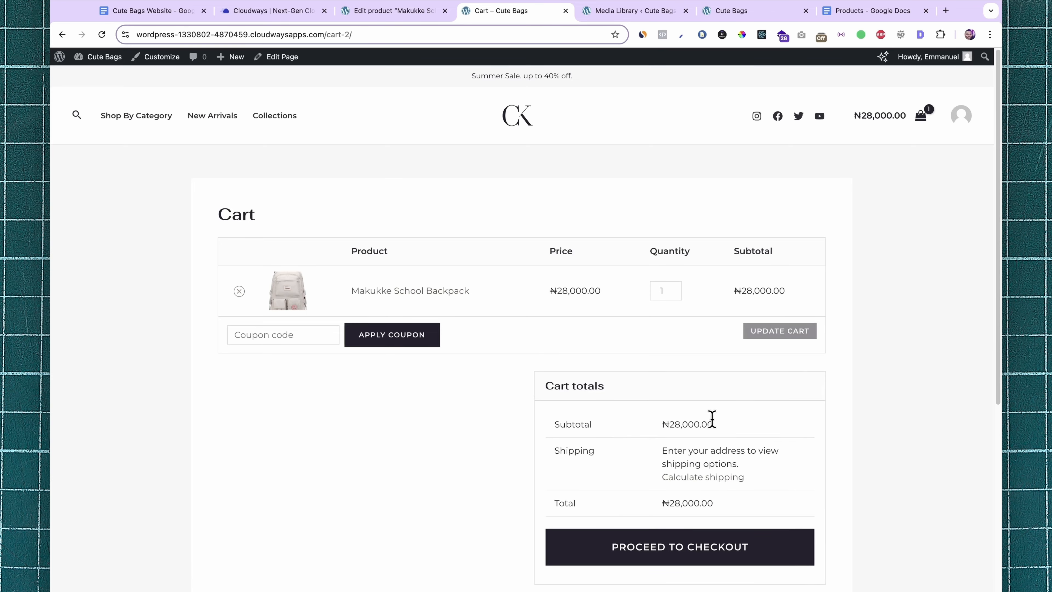
scroll(711, 421, "down", 3)
left_click(701, 454)
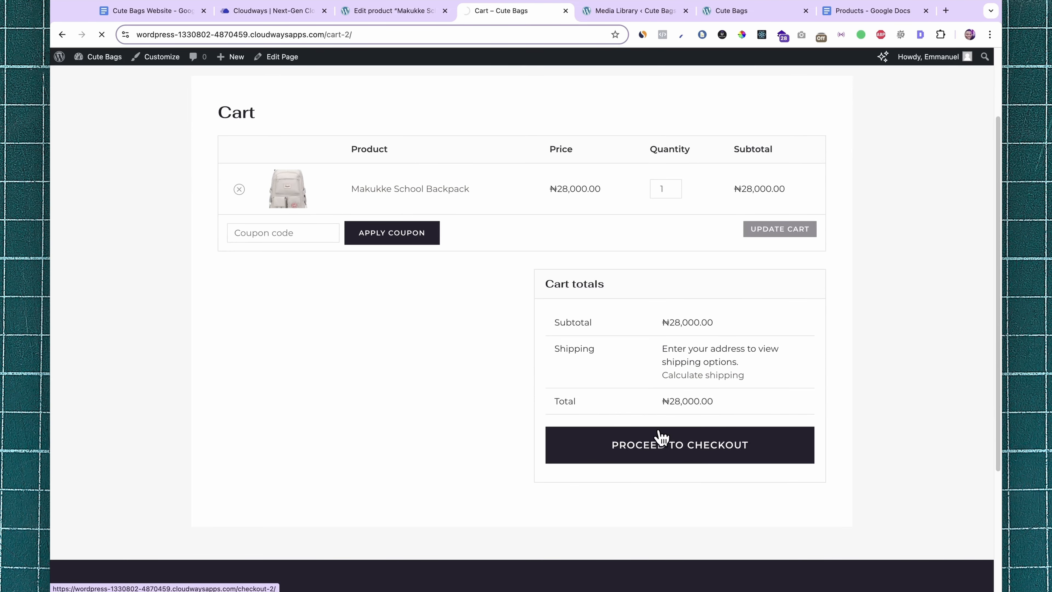
scroll(595, 319, "down", 10)
scroll(607, 366, "up", 10)
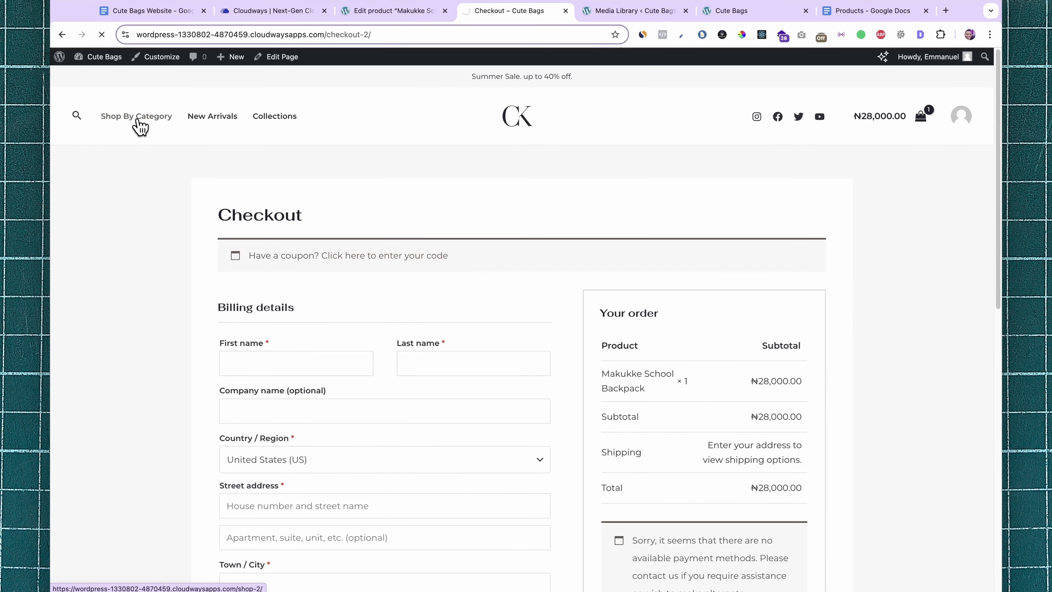
scroll(396, 394, "down", 2)
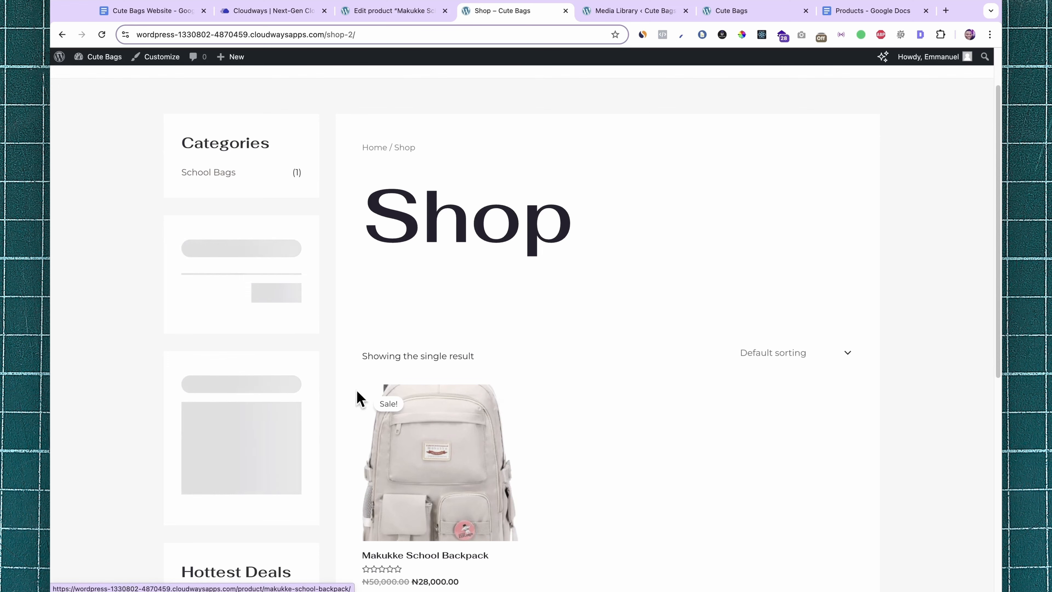
scroll(446, 448, "down", 1)
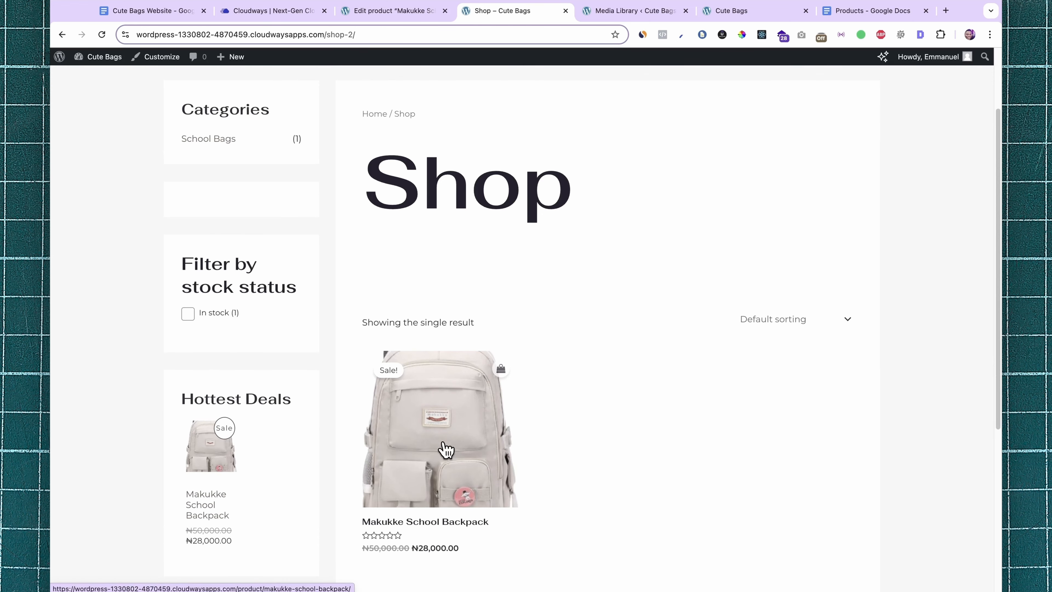
scroll(380, 429, "up", 3)
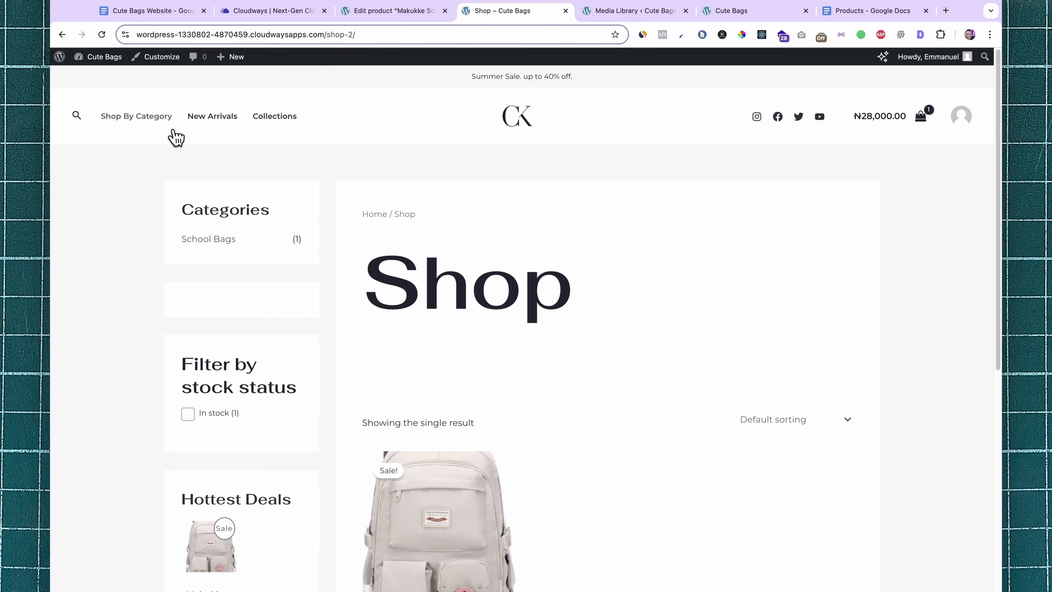
Start a new product named 'Travel Laptop Backpack - Beige', pasted from the notes.
left_click(398, 12)
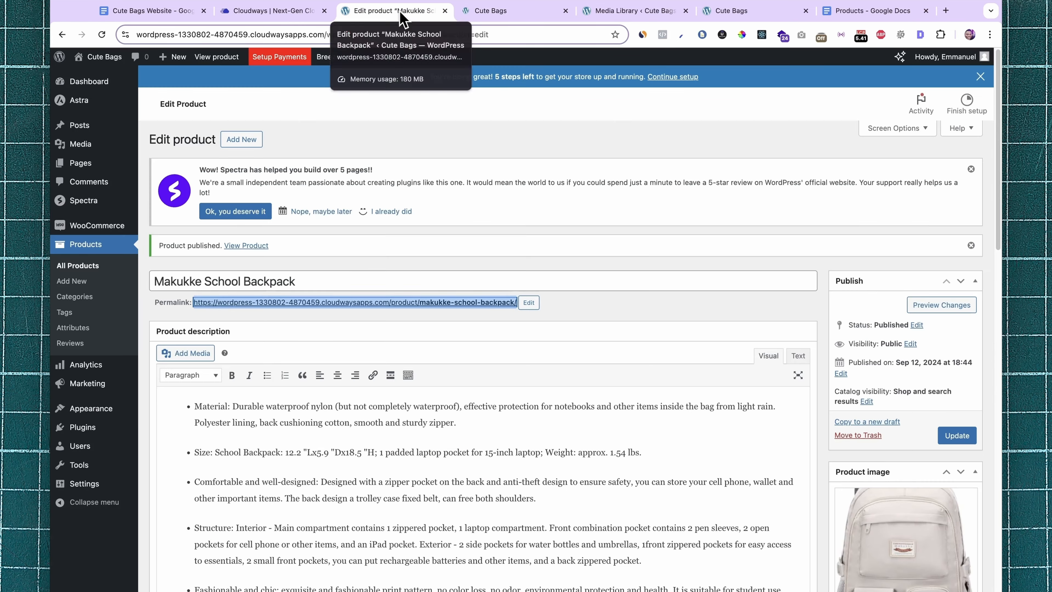
left_click(77, 266)
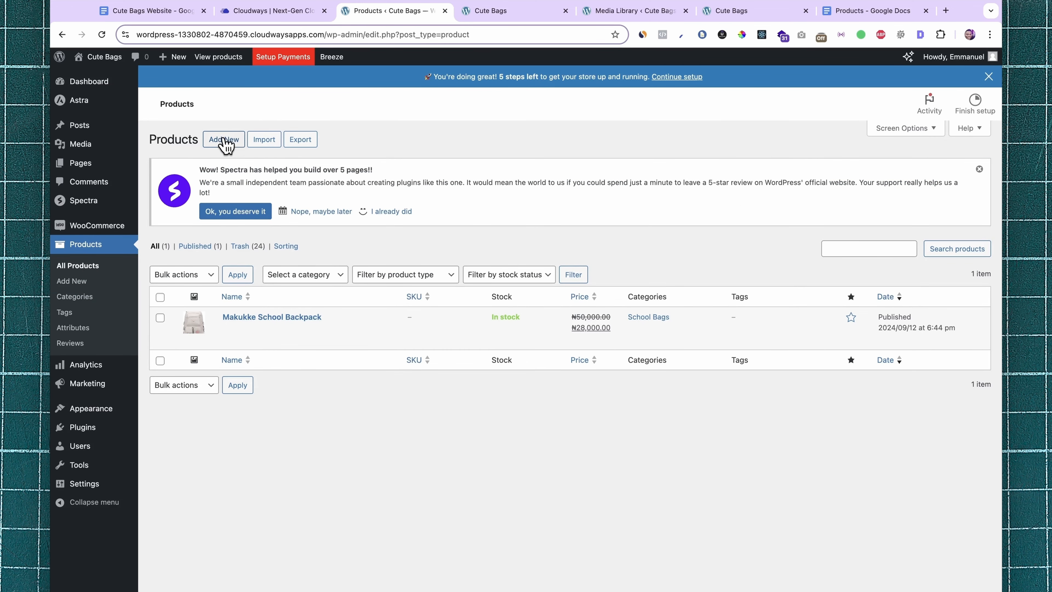
left_click(224, 139)
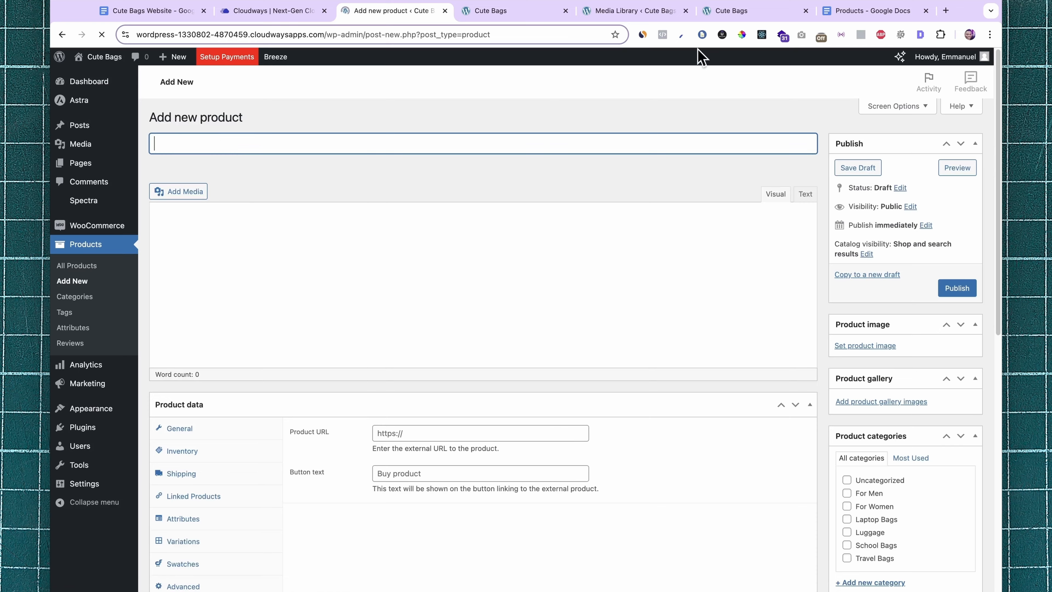
left_click(856, 11)
scroll(641, 280, "down", 15)
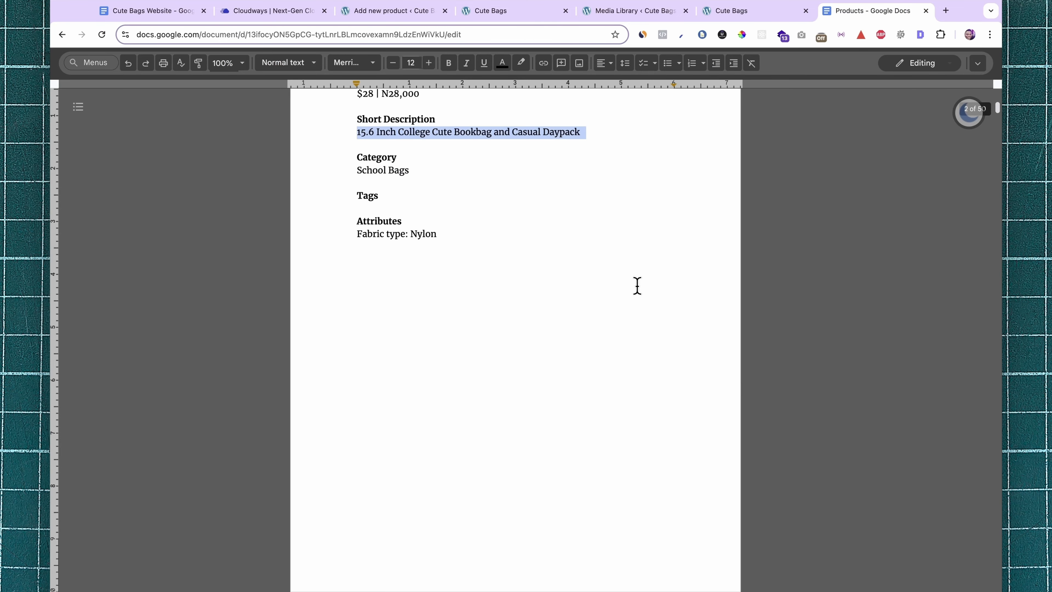
triple_click(344, 229)
key("ctrl+c")
left_click(394, 11)
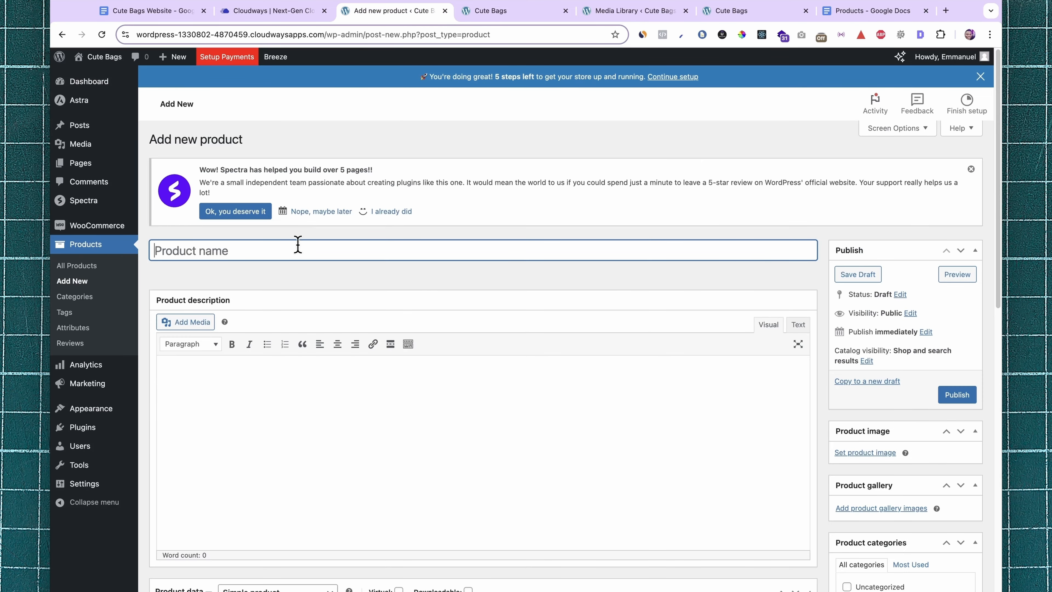
key("ctrl+v")
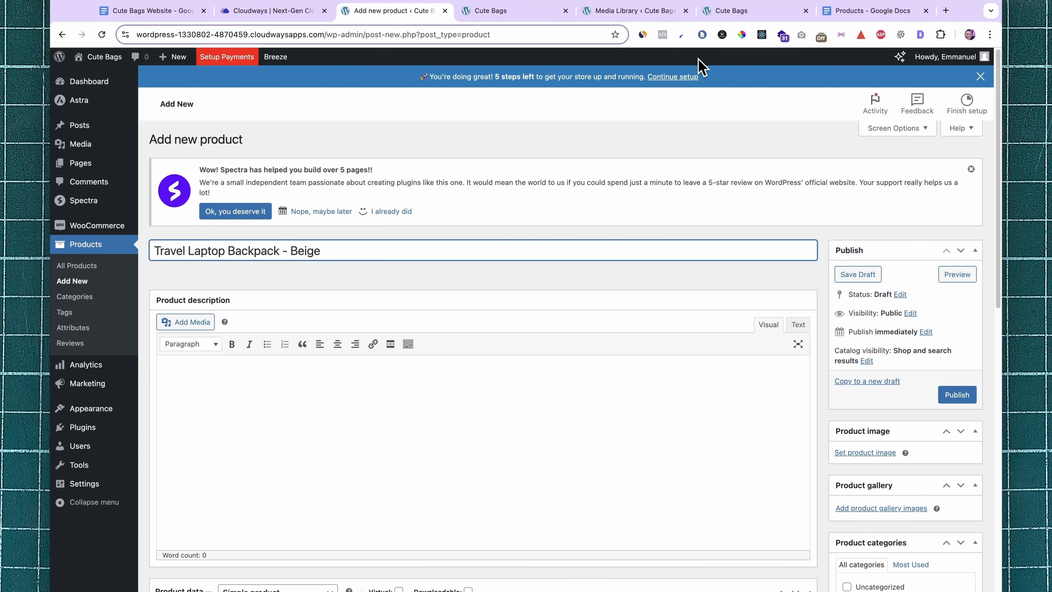
Paste the backpack's description bullets from the notes into the product description.
left_click(869, 12)
scroll(672, 297, "down", 8)
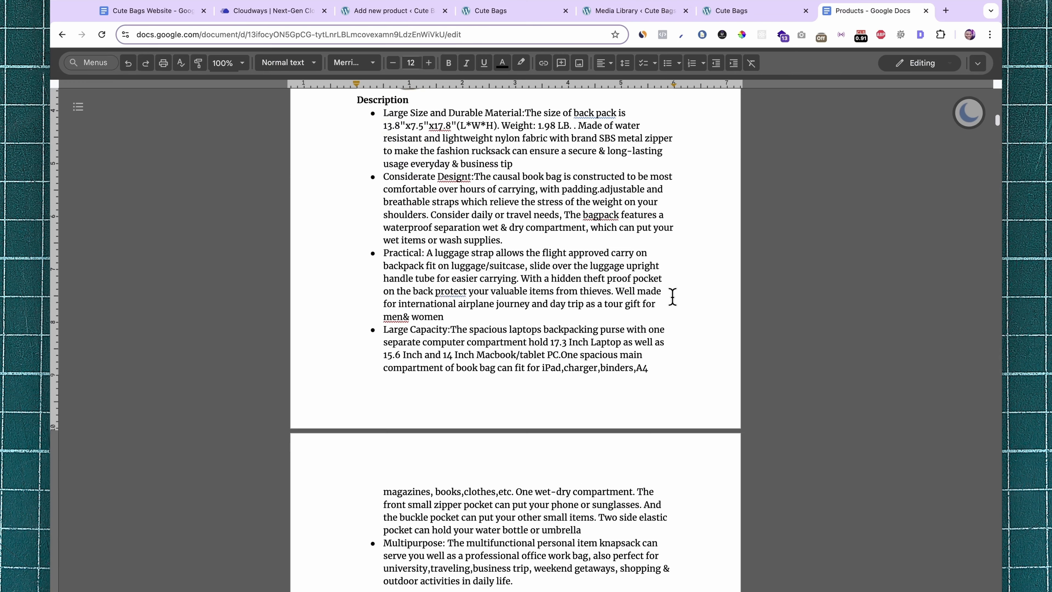
left_click_drag(381, 116, 588, 580)
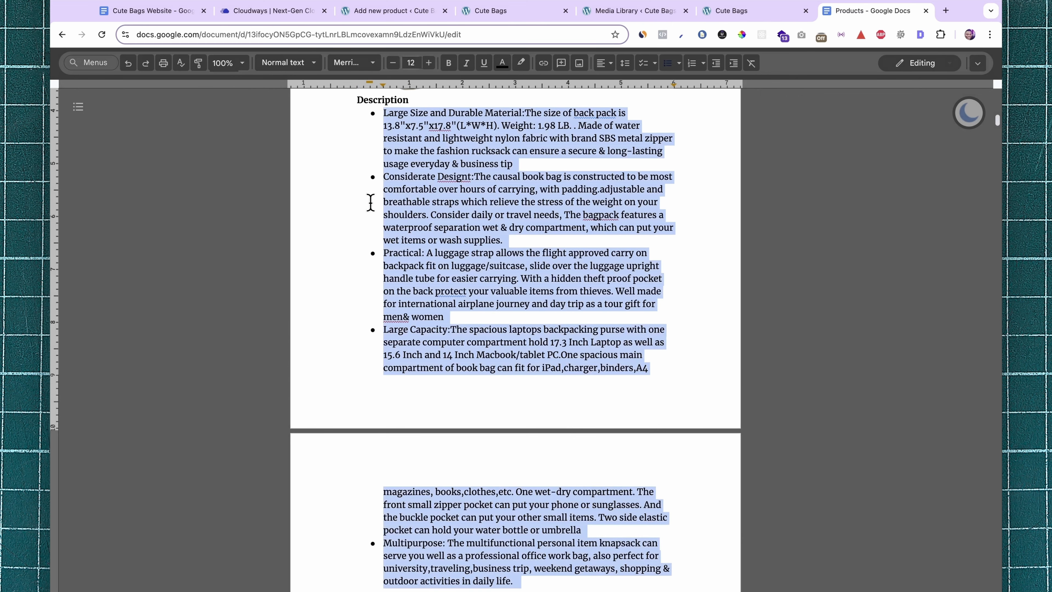
left_click(390, 11)
left_click(227, 377)
key("ctrl+v")
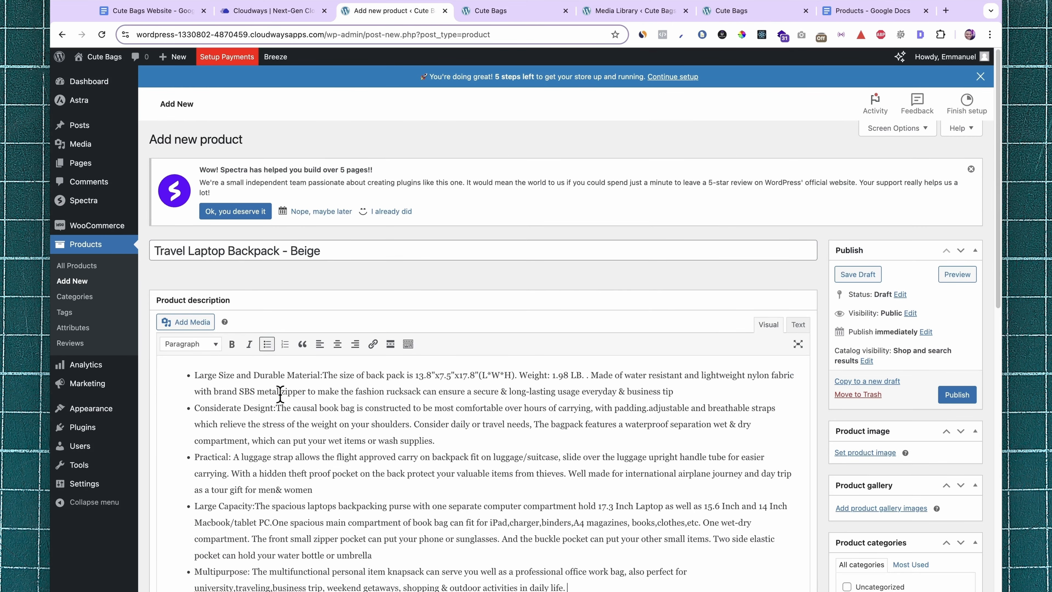
scroll(280, 393, "down", 10)
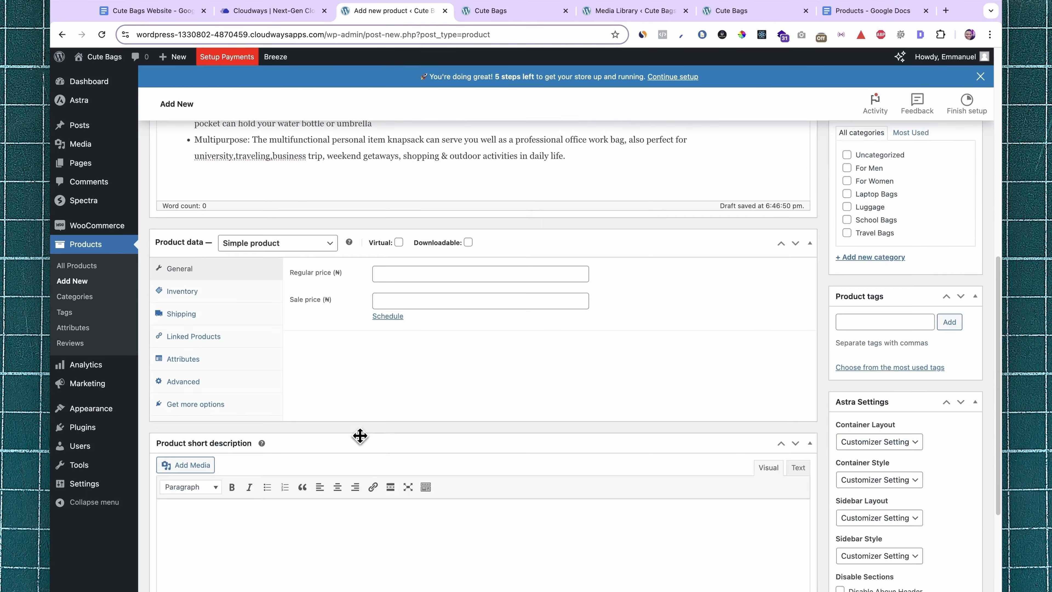
Set the regular price to 70000 and the sale price to 31000.
left_click(401, 299)
left_click(856, 13)
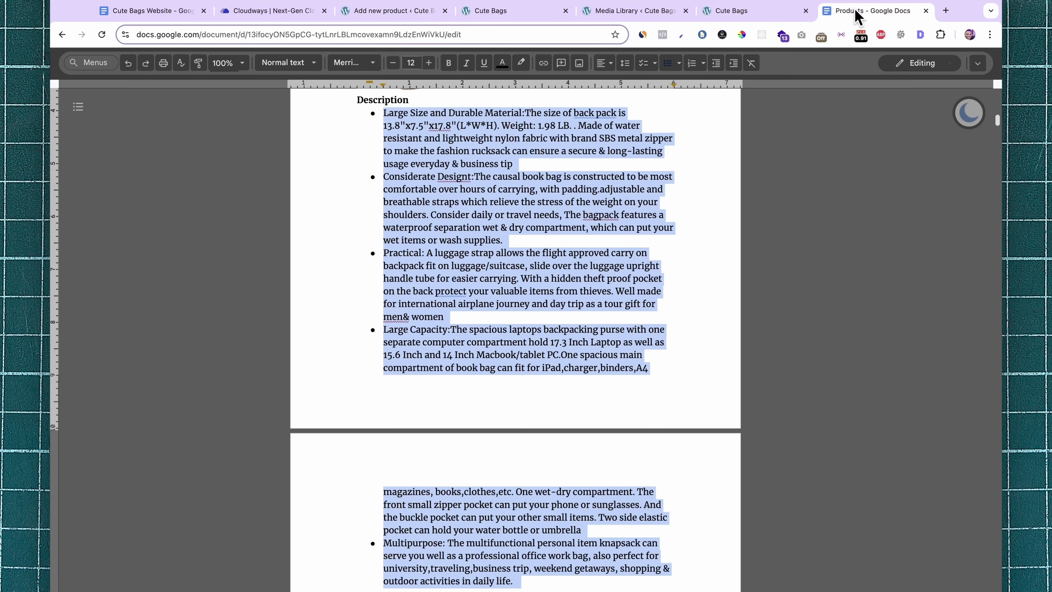
scroll(618, 333, "down", 10)
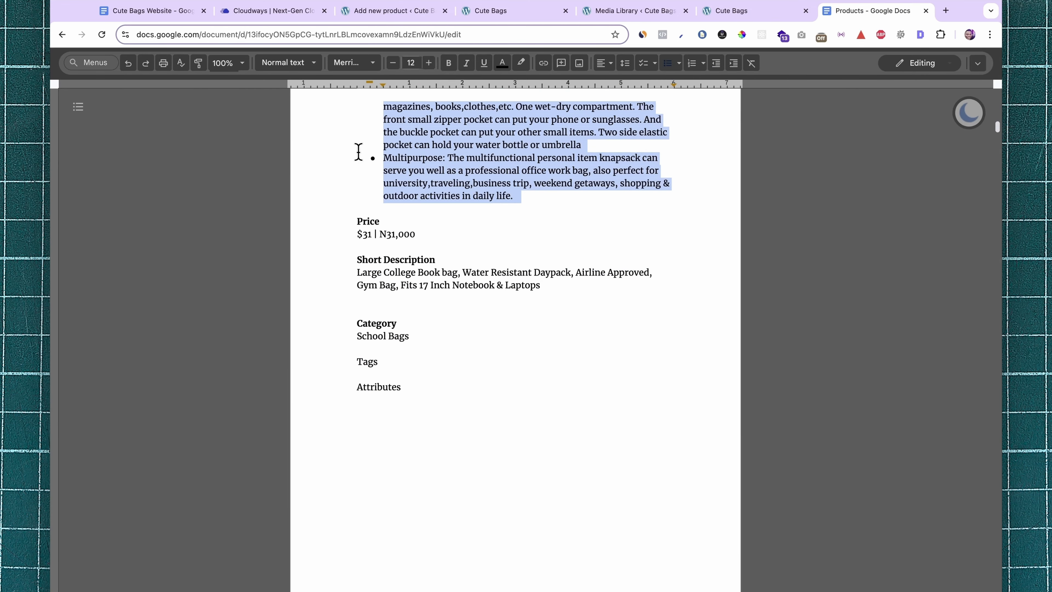
left_click(387, 10)
left_click(395, 272)
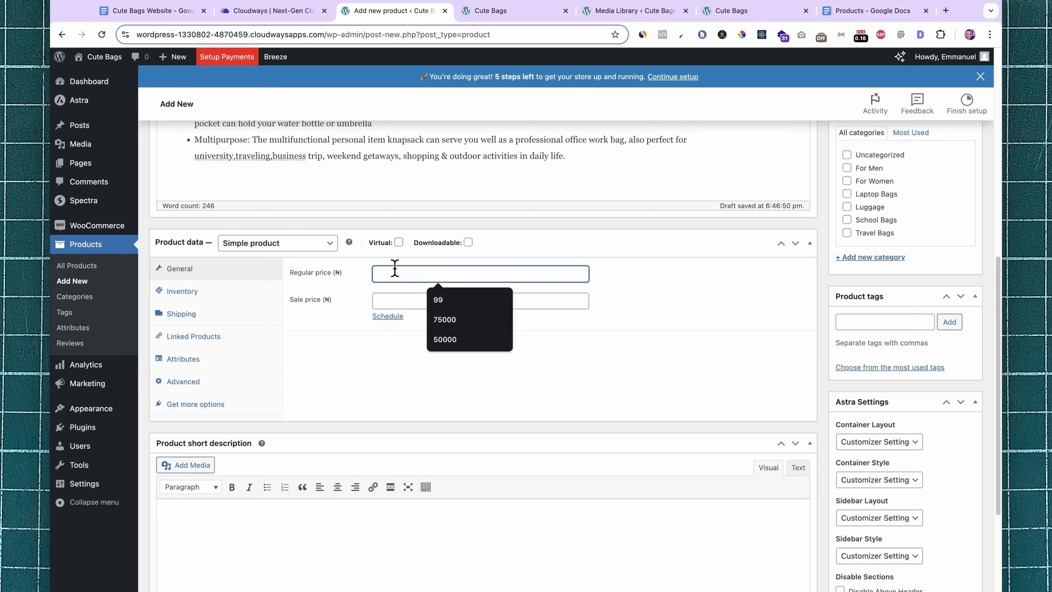
type("70000")
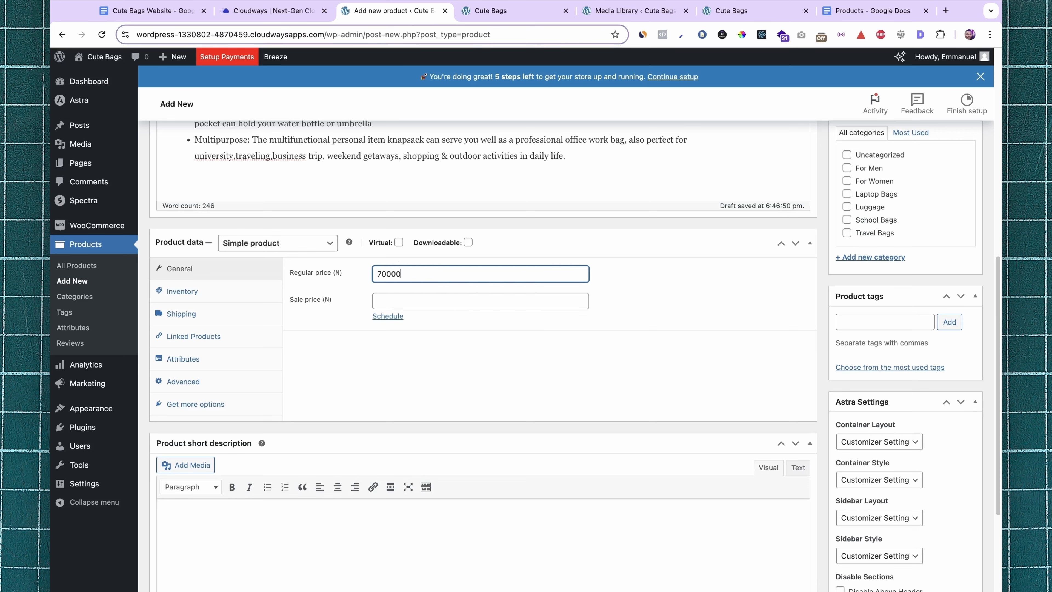
left_click(388, 295)
type("31000")
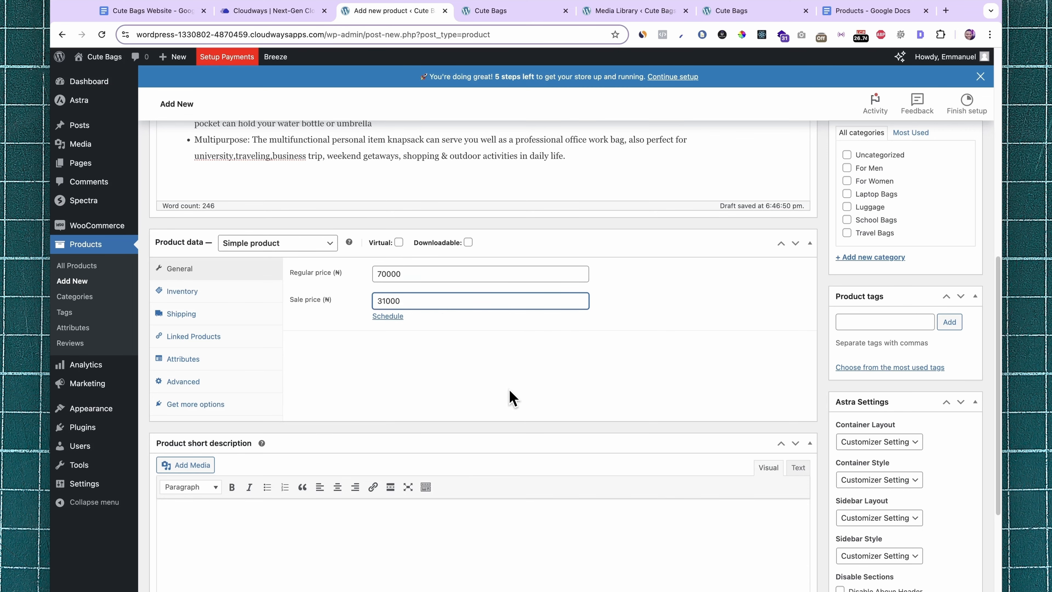
scroll(514, 398, "down", 5)
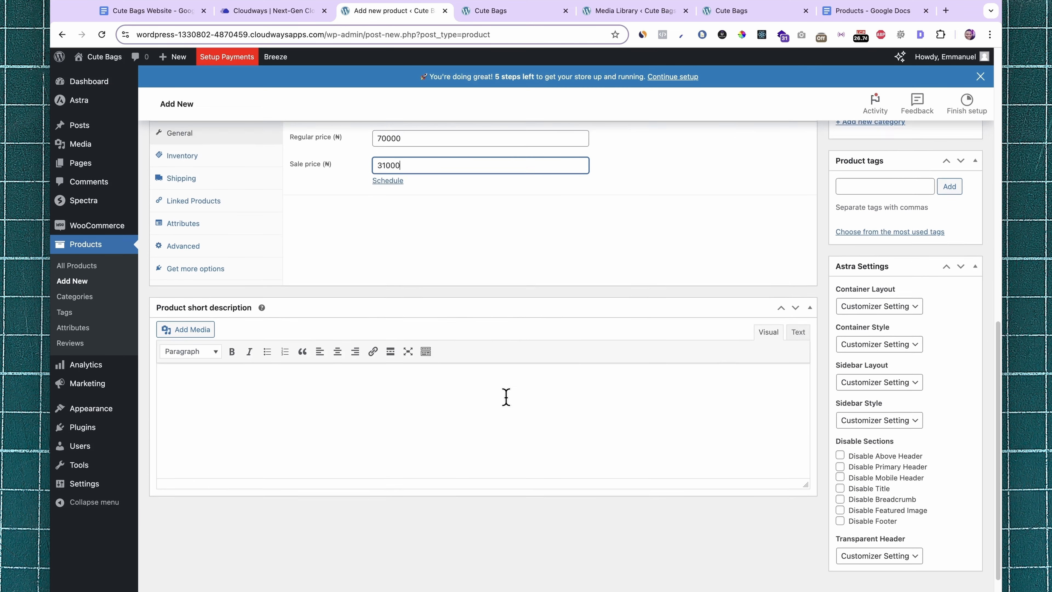
Paste the short description from the notes into the product.
left_click(841, 12)
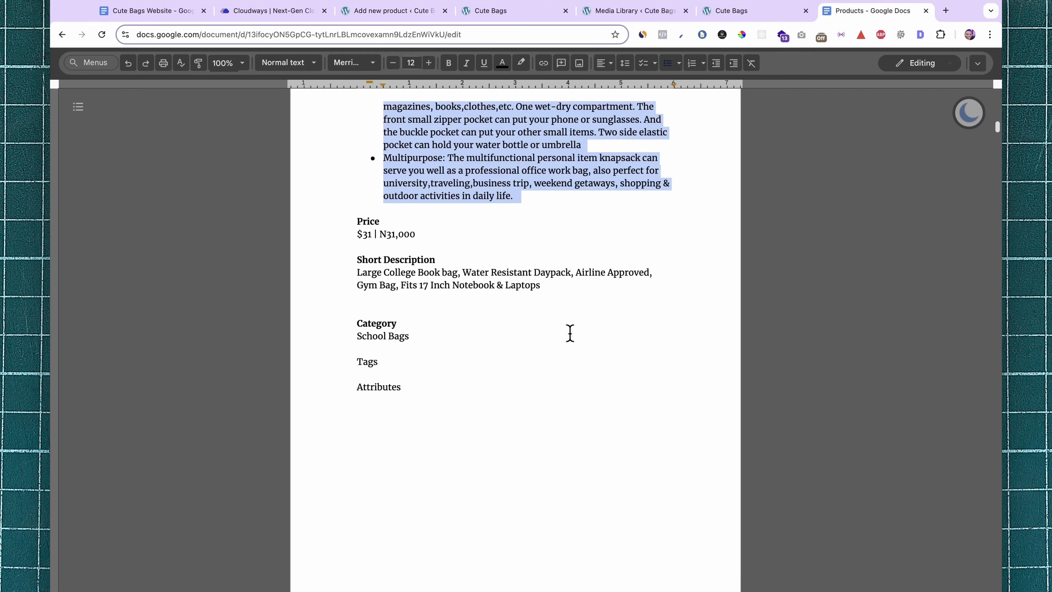
scroll(568, 333, "down", 1)
left_click_drag(352, 243, 540, 253)
key("ctrl+c")
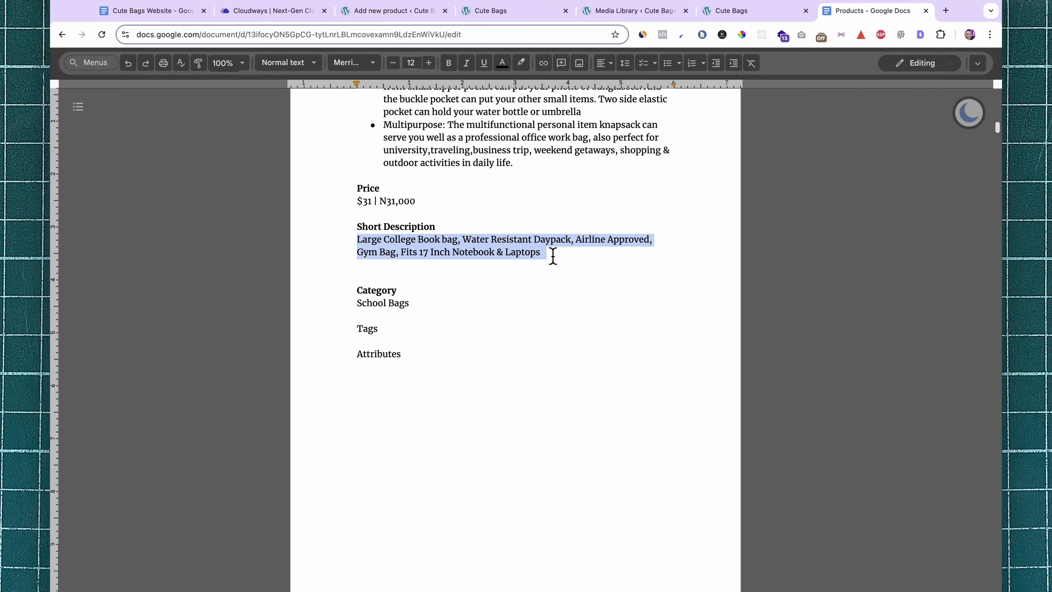
left_click(416, 12)
left_click(228, 383)
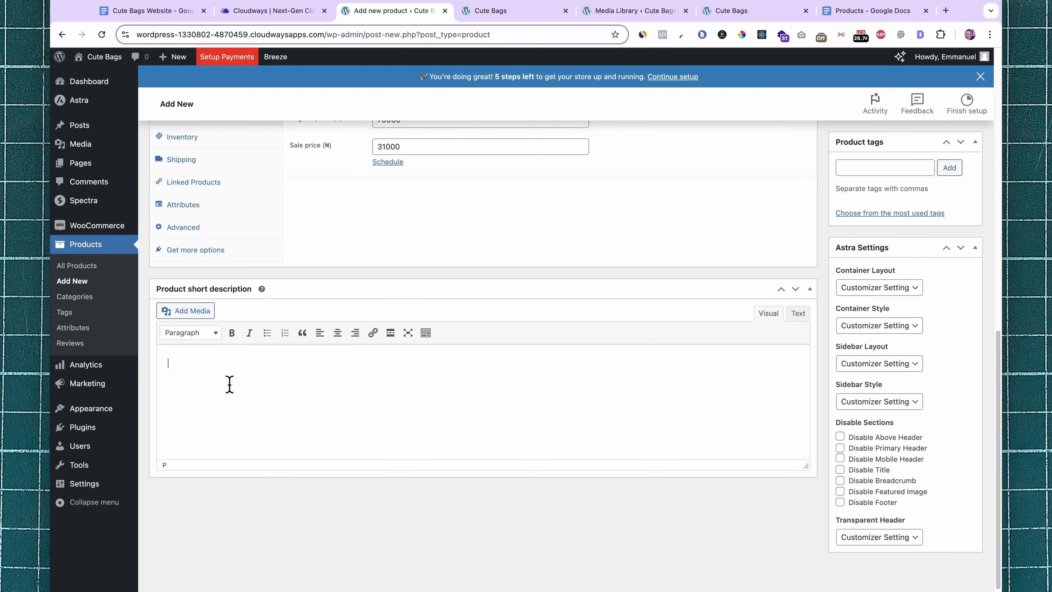
key("ctrl+v")
scroll(335, 386, "up", 5)
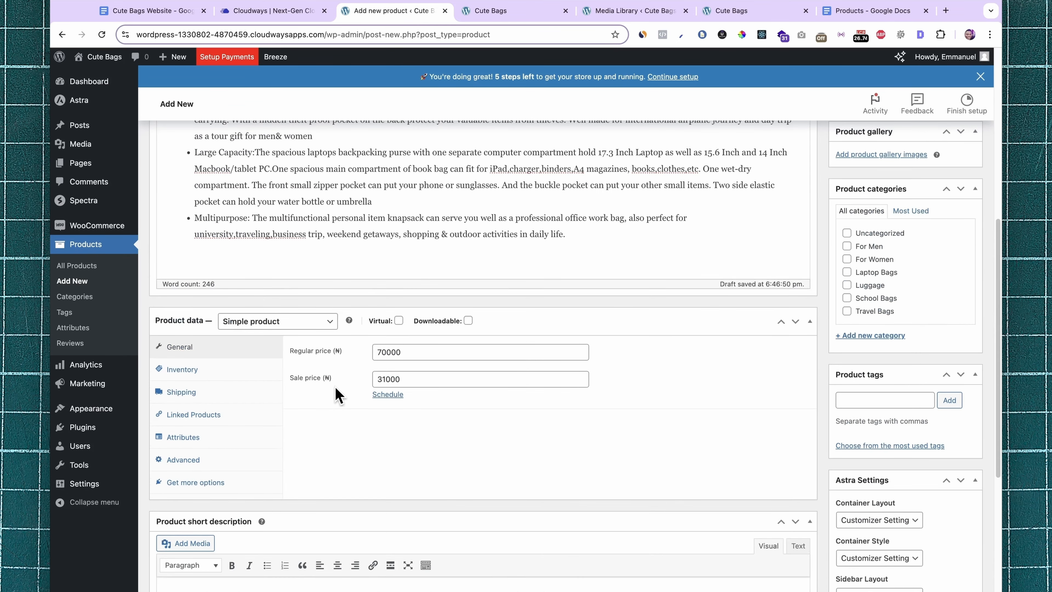
scroll(720, 316, "up", 2)
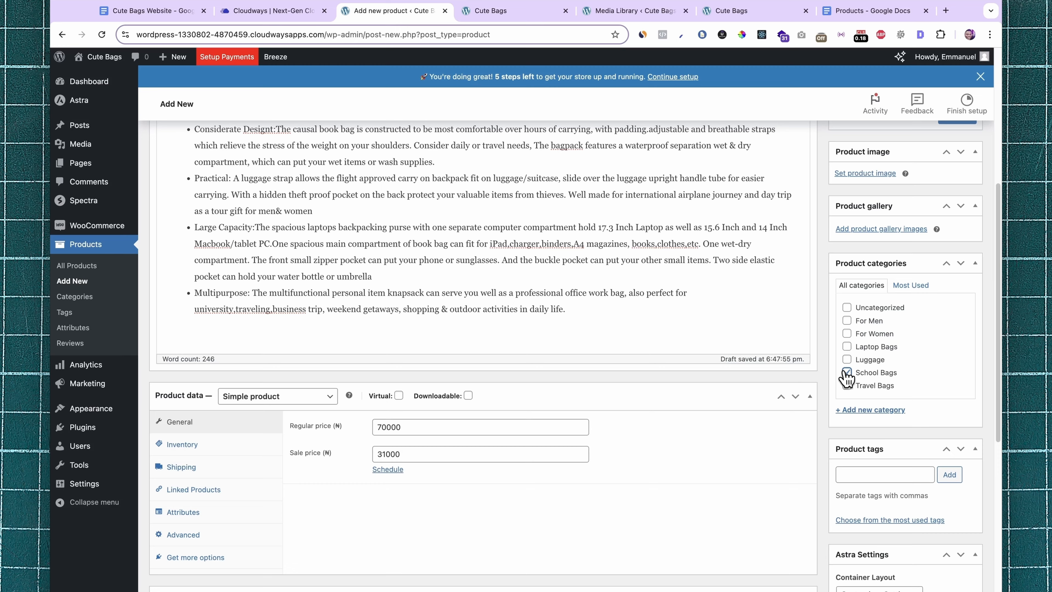
Set a beige backpack photo as the product image.
scroll(600, 582, "up", 4)
left_click(852, 332)
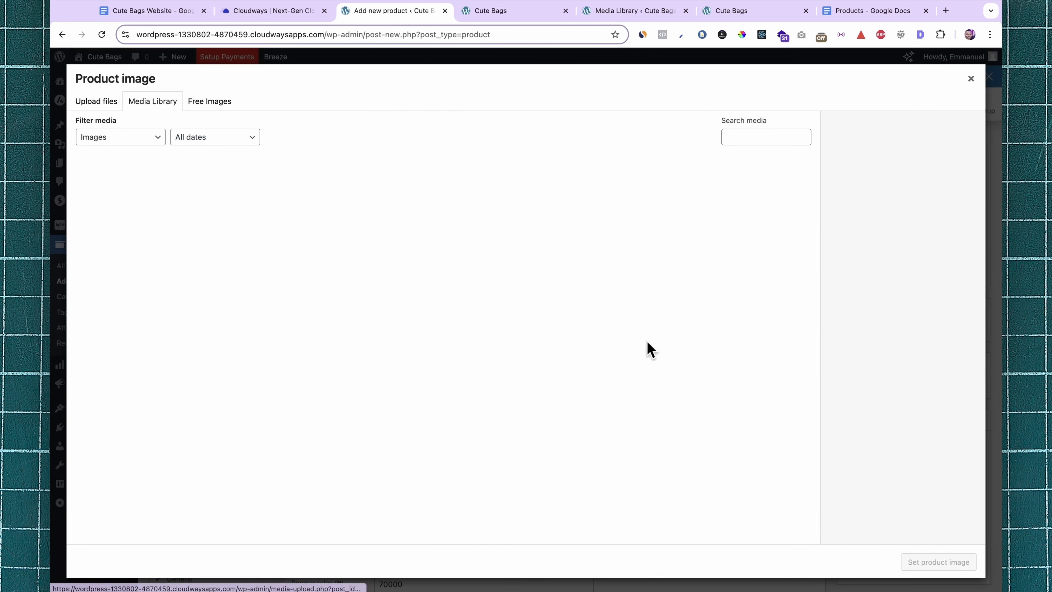
scroll(600, 460, "down", 15)
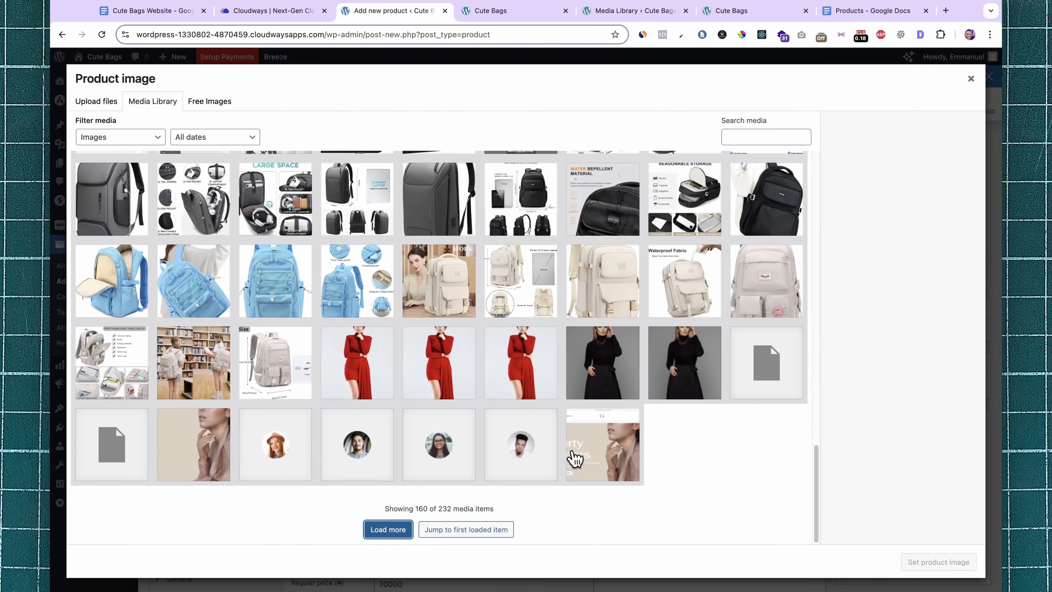
left_click(604, 296)
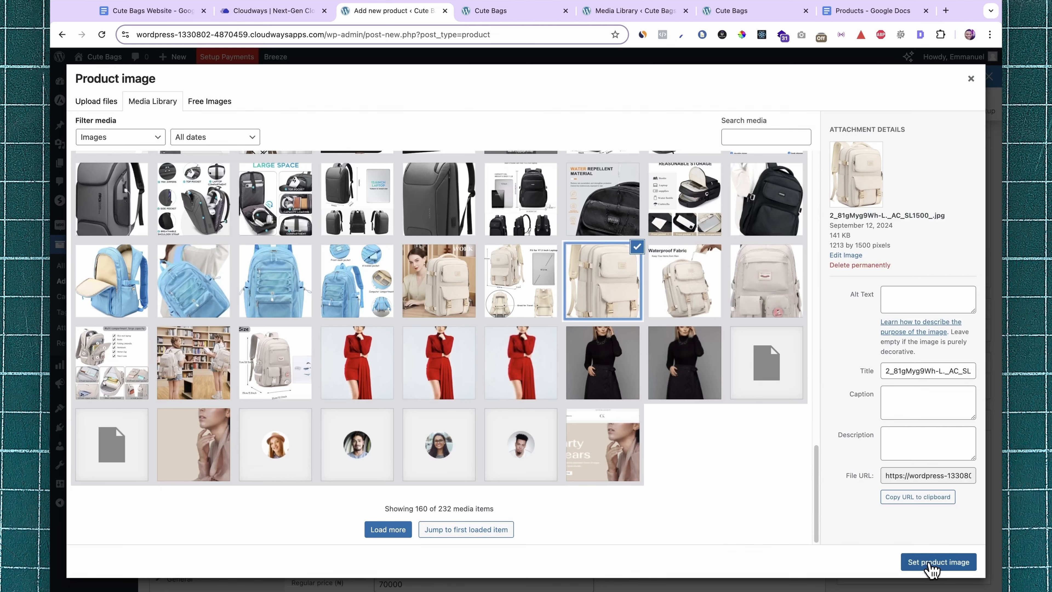
left_click(933, 563)
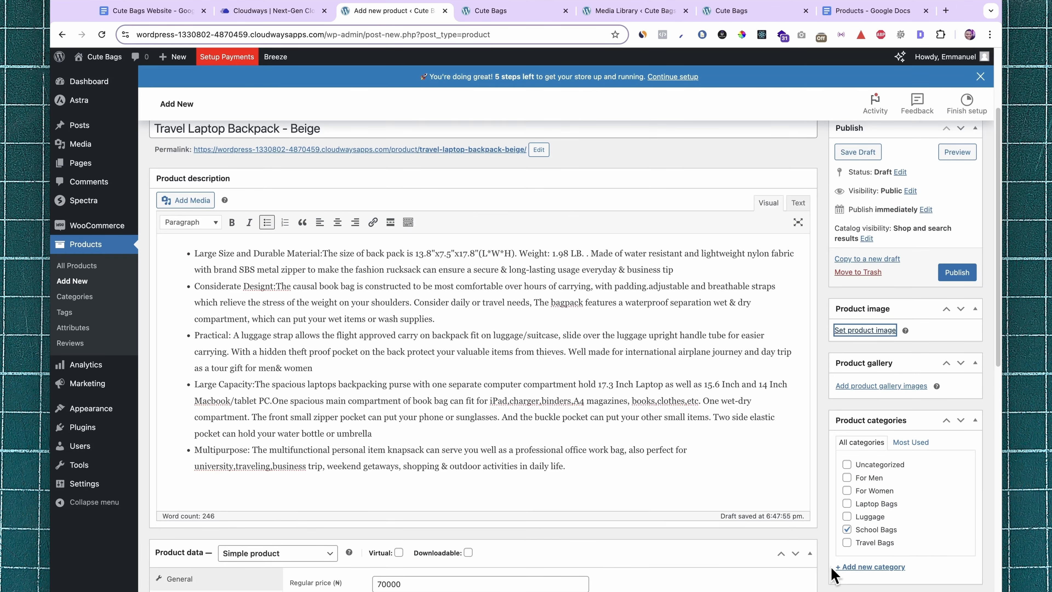
scroll(889, 518, "down", 5)
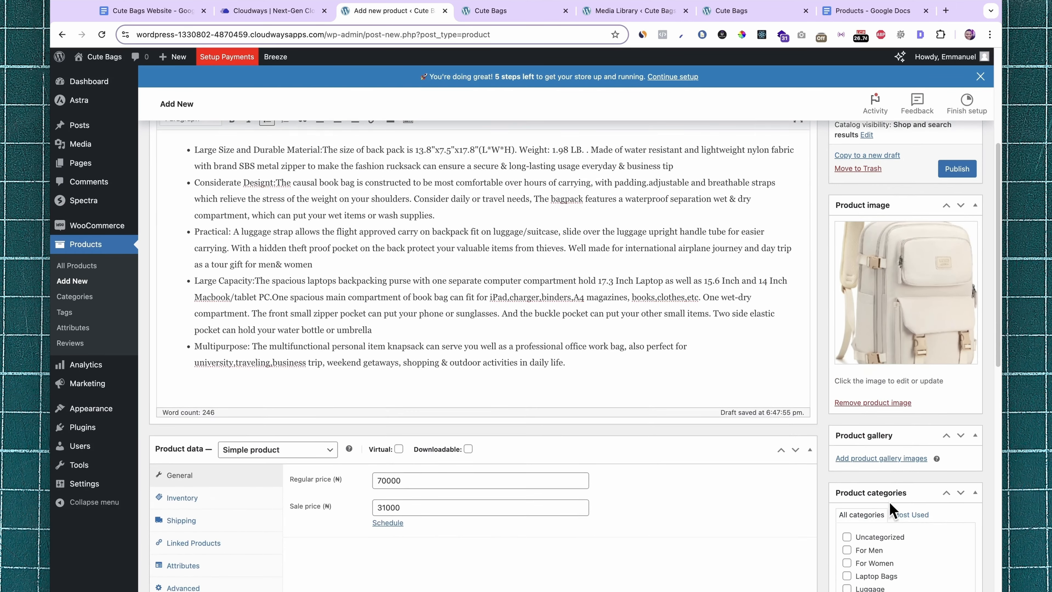
Add four beige backpack photos, including the woman with the backpack, to the gallery.
left_click(886, 459)
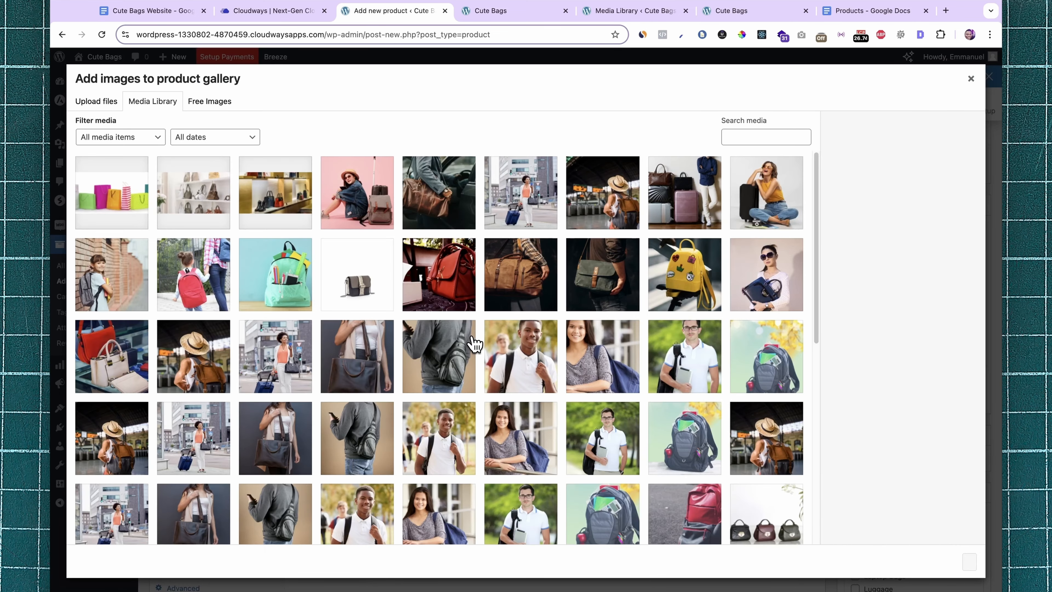
scroll(469, 381, "down", 10)
left_click(438, 528)
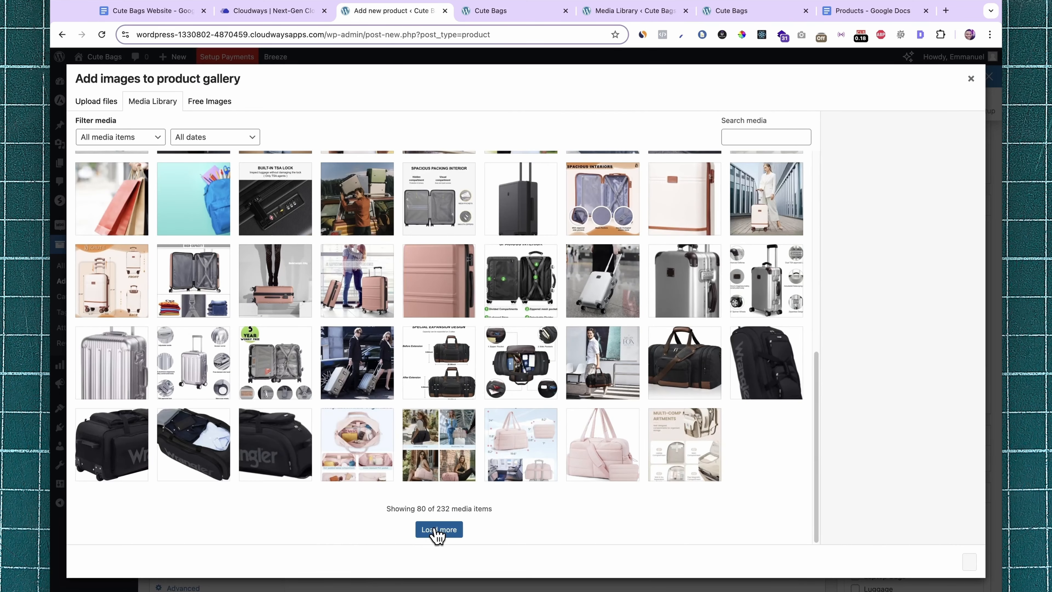
scroll(531, 412, "down", 15)
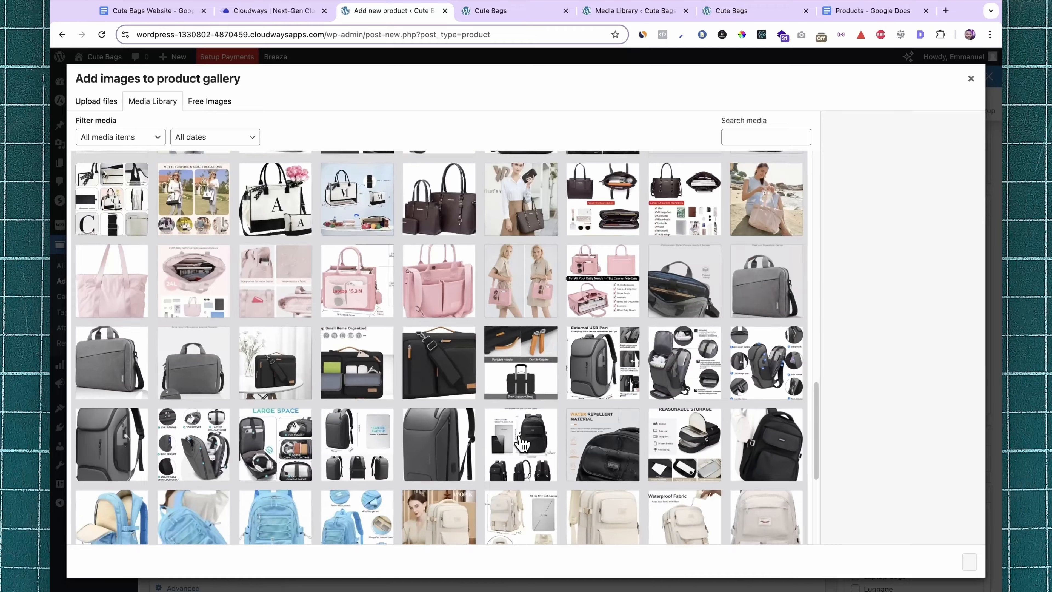
scroll(523, 444, "down", 2)
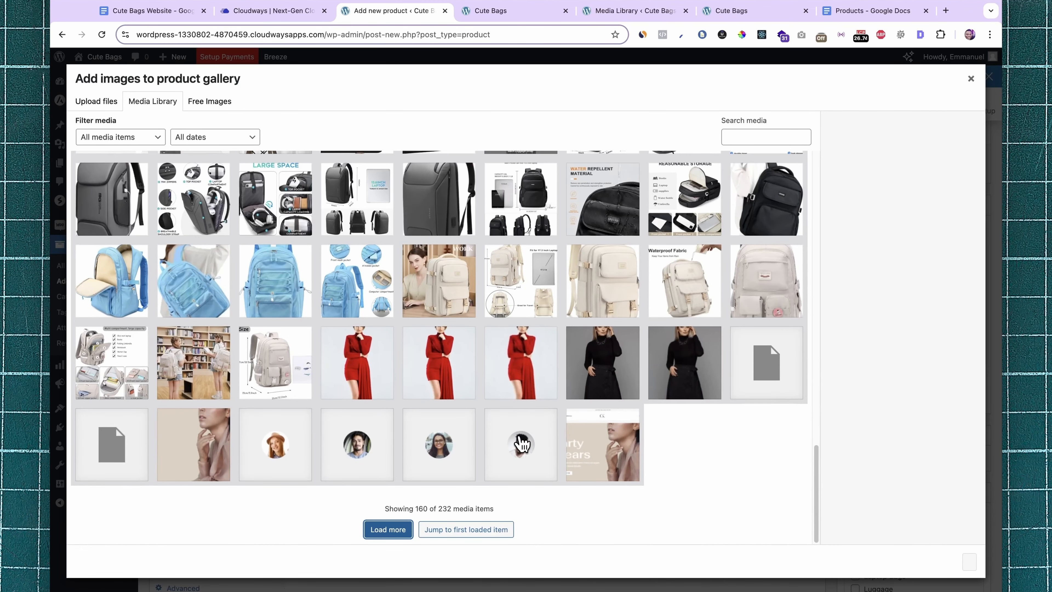
left_click(443, 297)
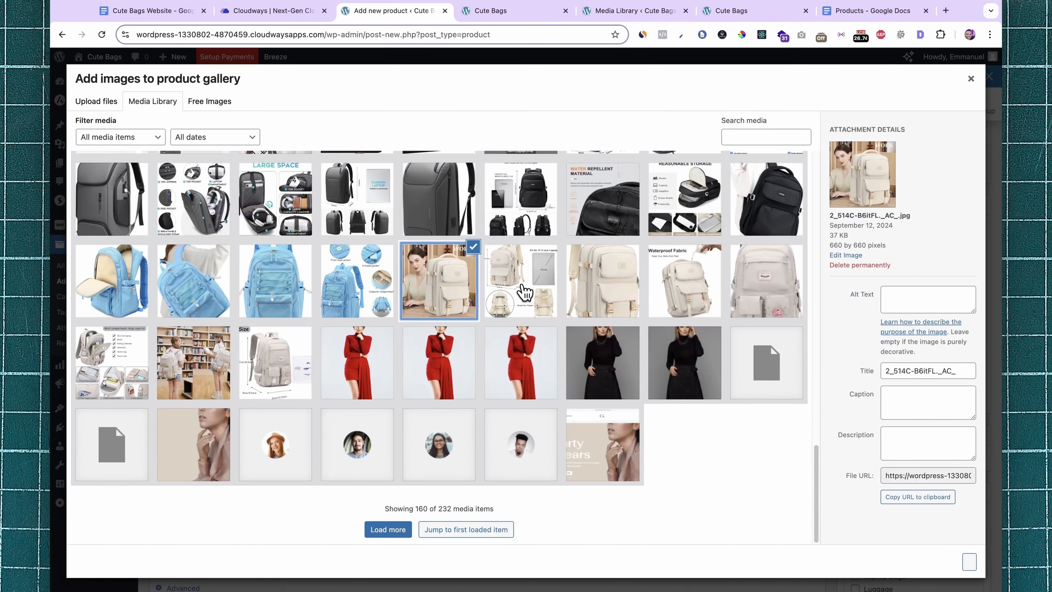
left_click(525, 292)
left_click(664, 292)
left_click(585, 288)
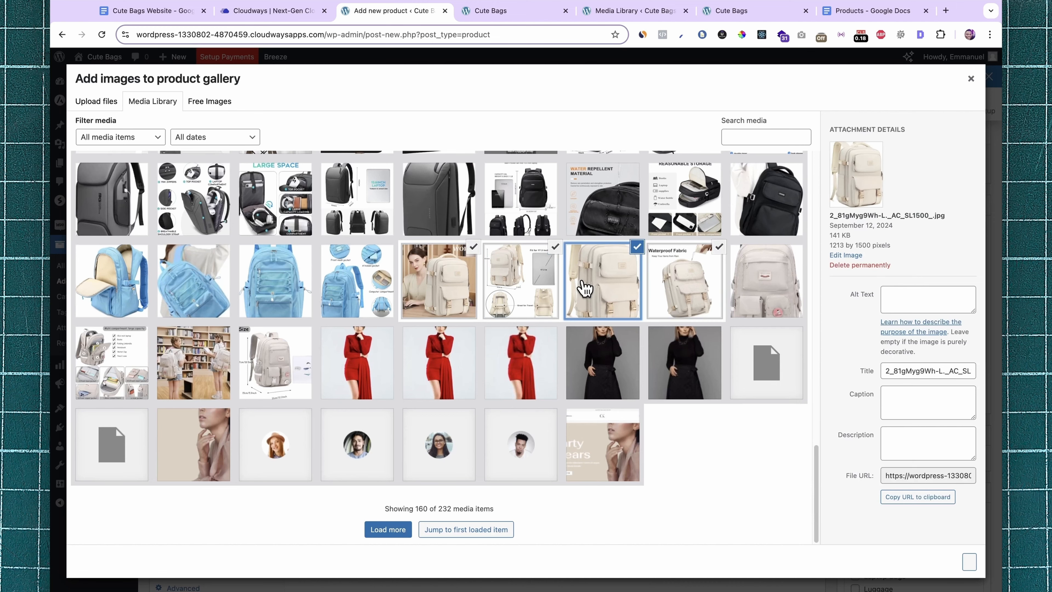
left_click(969, 562)
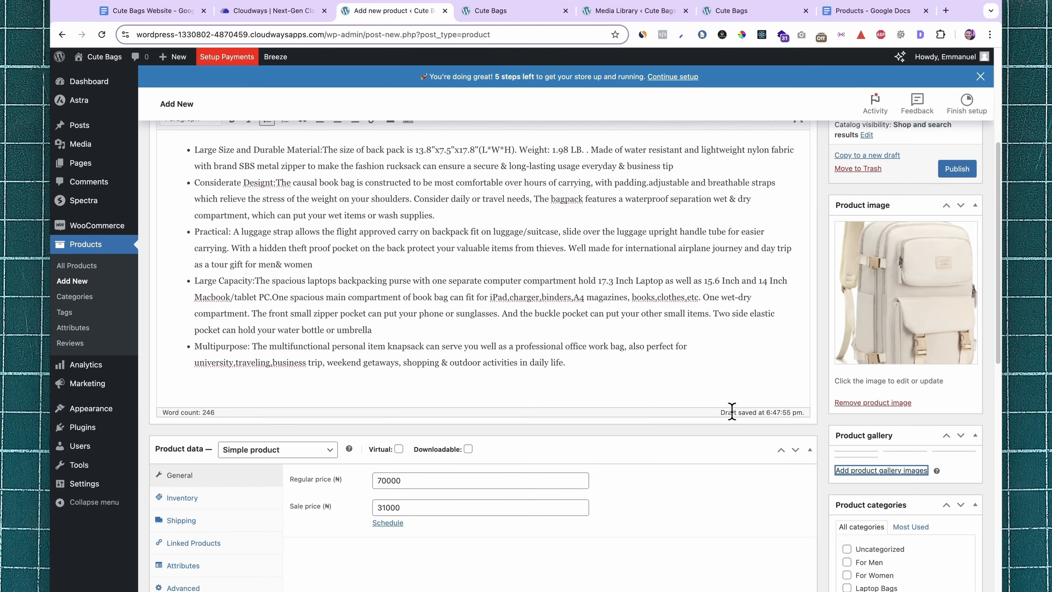
scroll(664, 415, "down", 3)
scroll(730, 383, "up", 8)
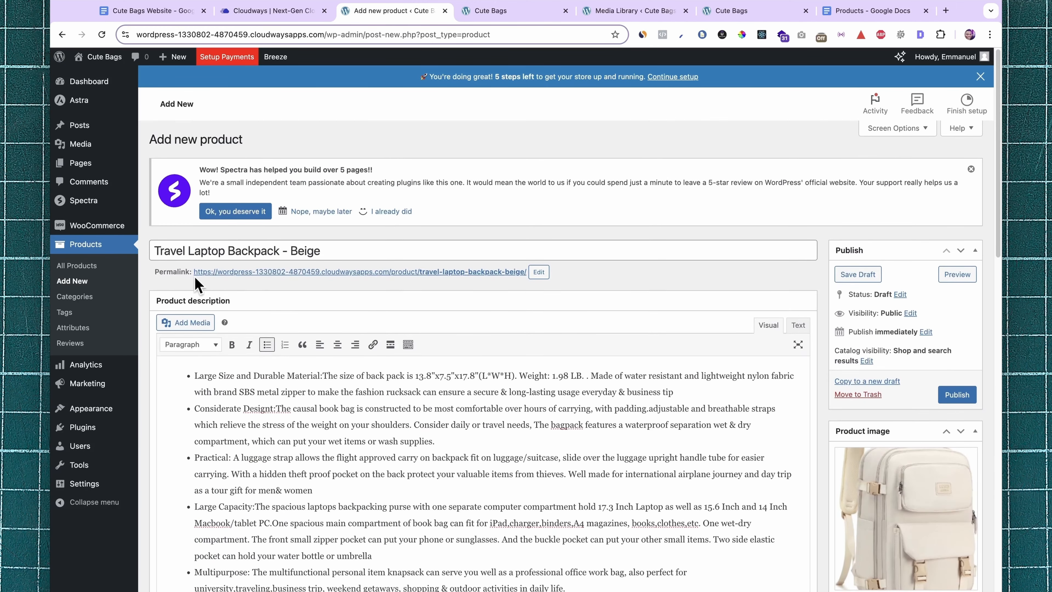
Retitle the product 'School, Travel and Laptop Backpack - Beige'.
left_click(157, 249)
type("School,")
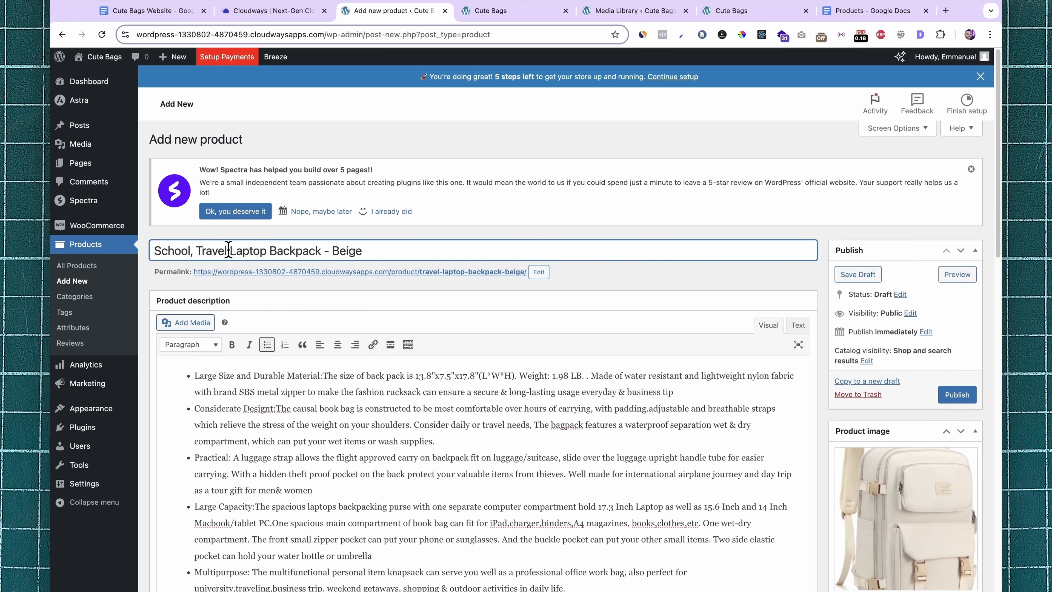
left_click(228, 250)
type("and")
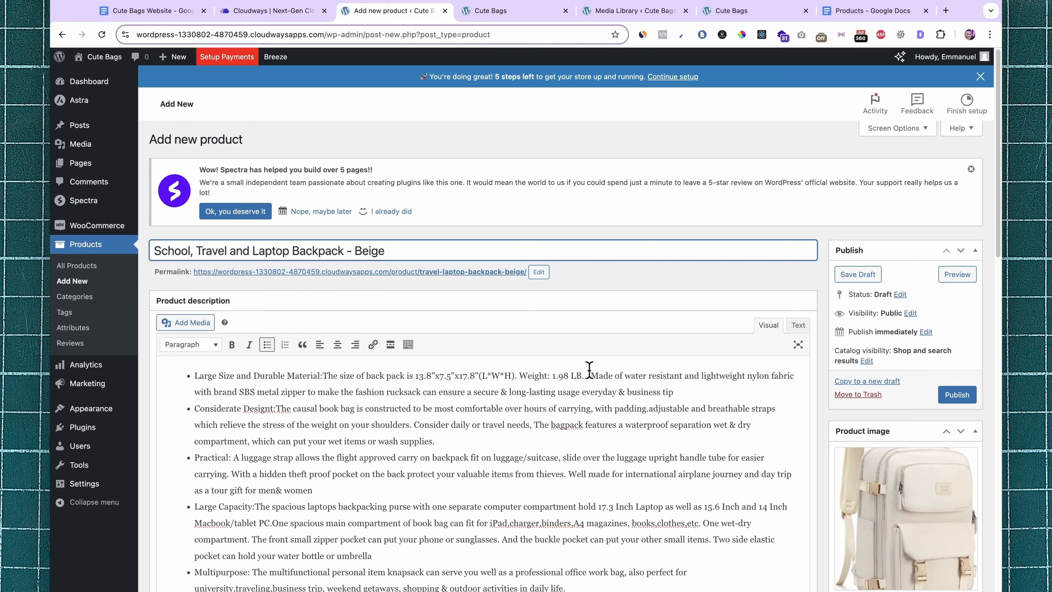
scroll(589, 369, "down", 3)
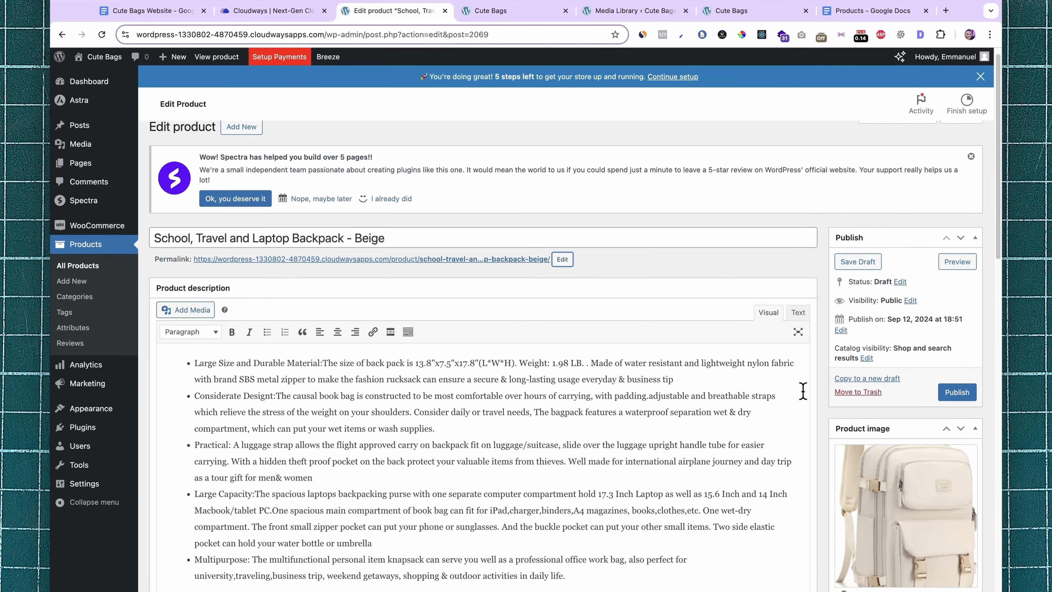
scroll(805, 393, "down", 10)
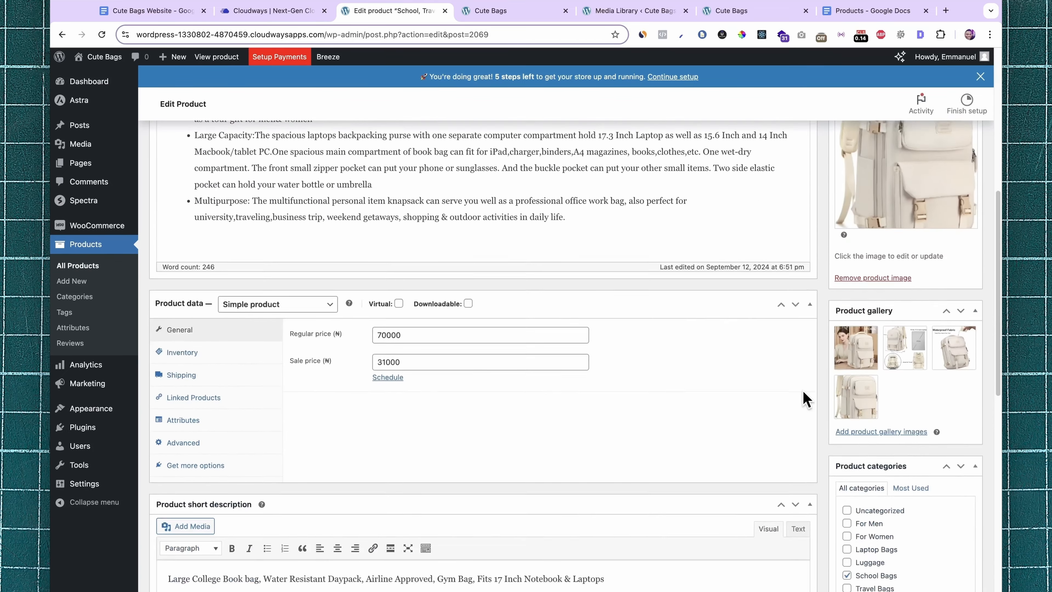
scroll(802, 390, "down", 5)
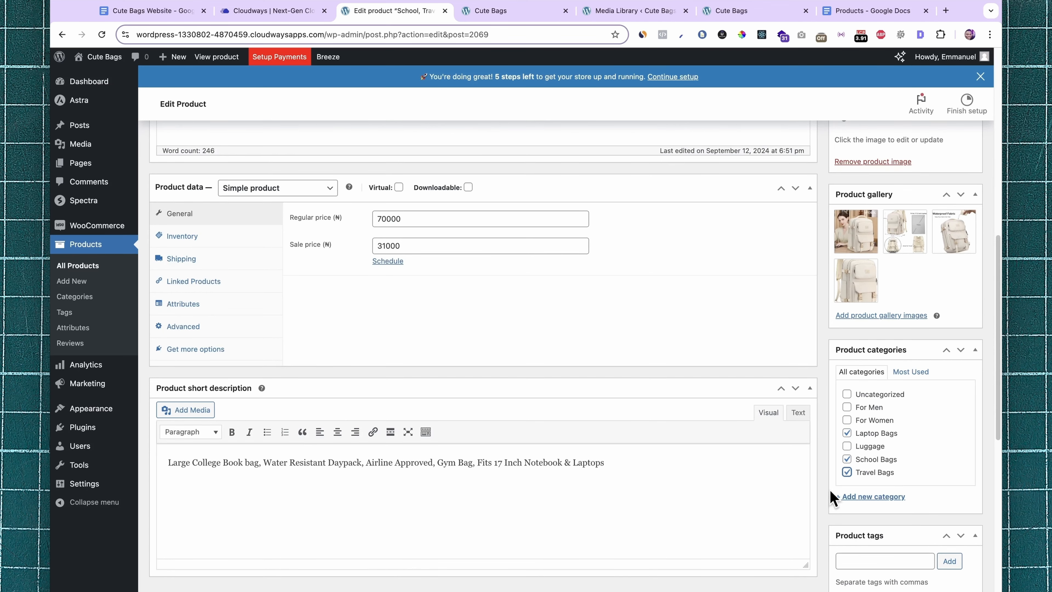
scroll(806, 499, "up", 10)
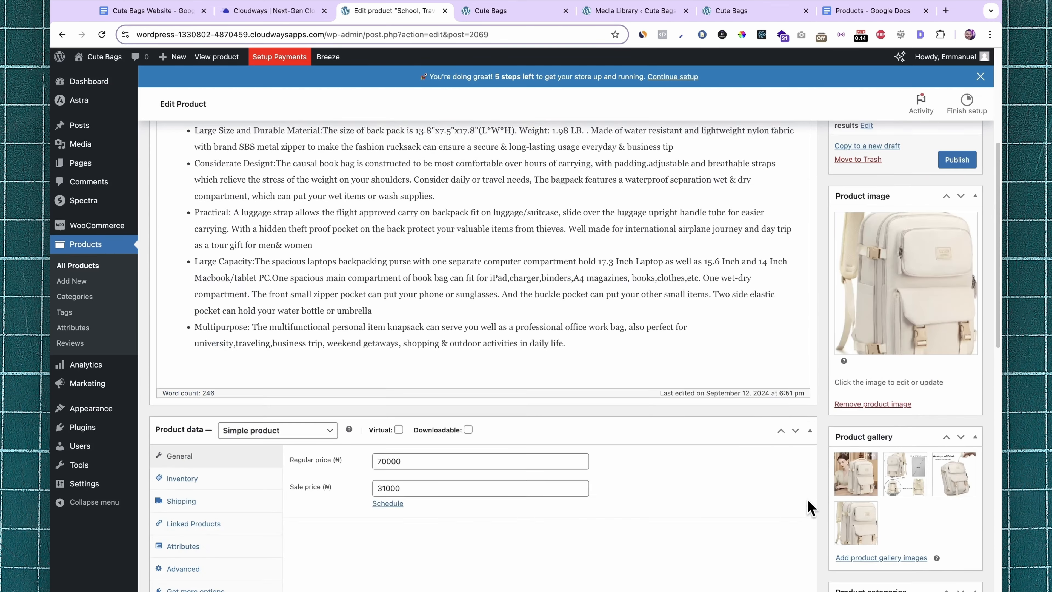
Publish the backpack and review the full list of 25 published products.
left_click(967, 276)
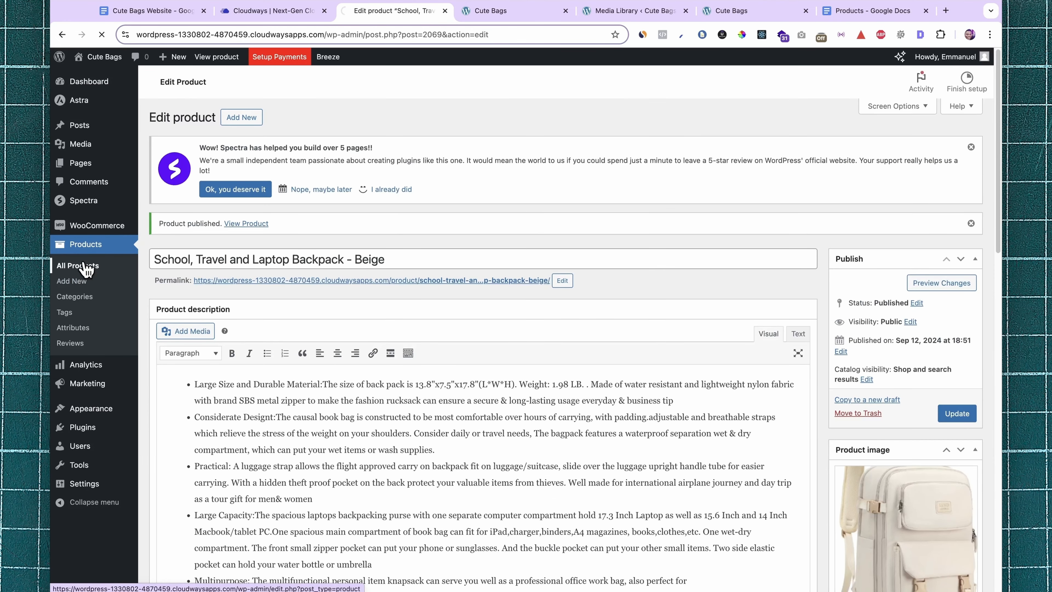
left_click(85, 266)
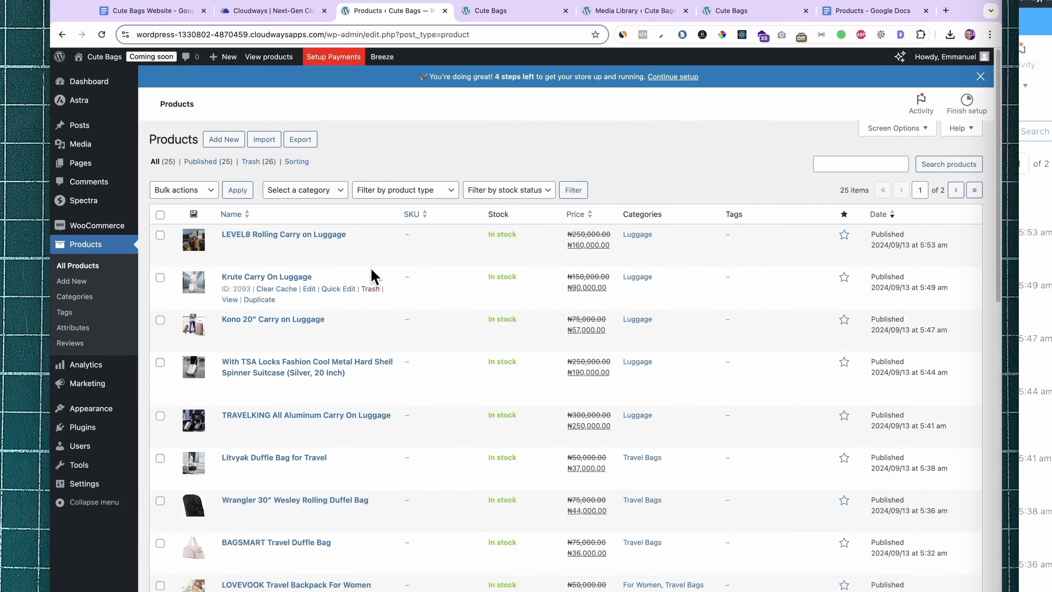
scroll(371, 277, "down", 5)
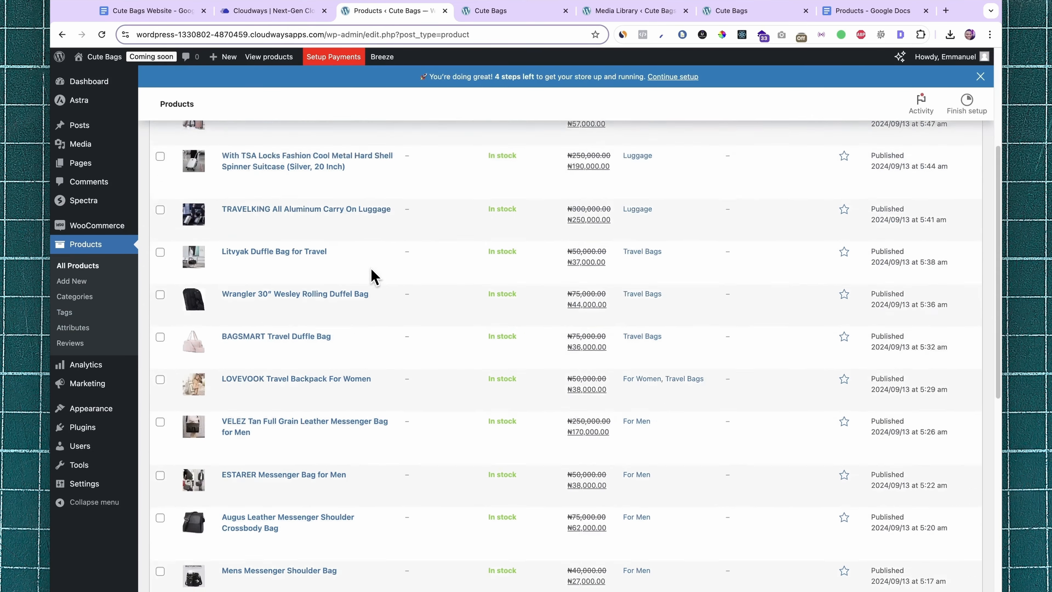
scroll(370, 277, "down", 10)
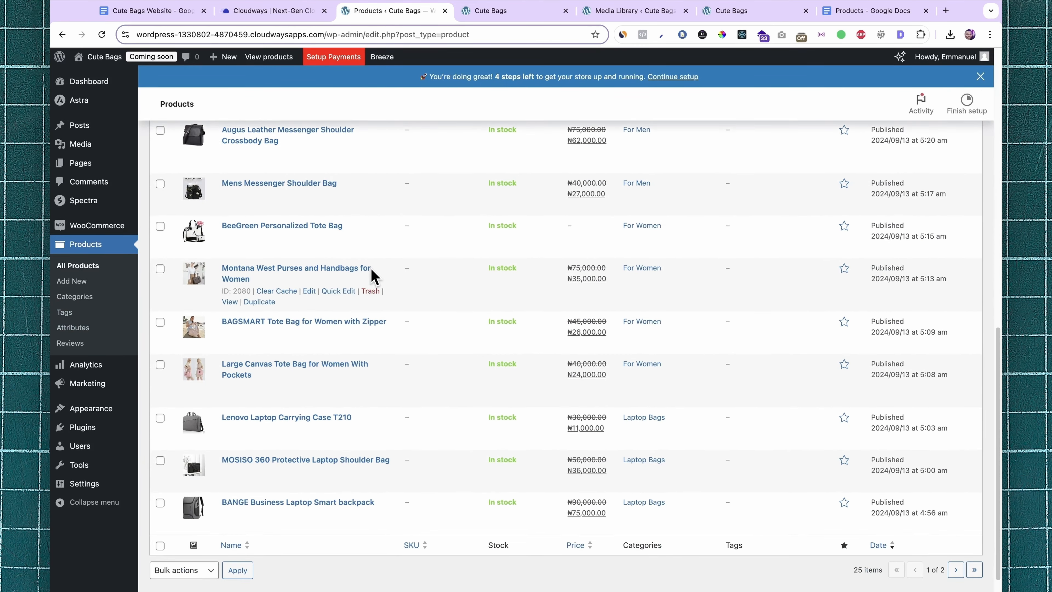
scroll(371, 276, "up", 15)
scroll(371, 277, "up", 2)
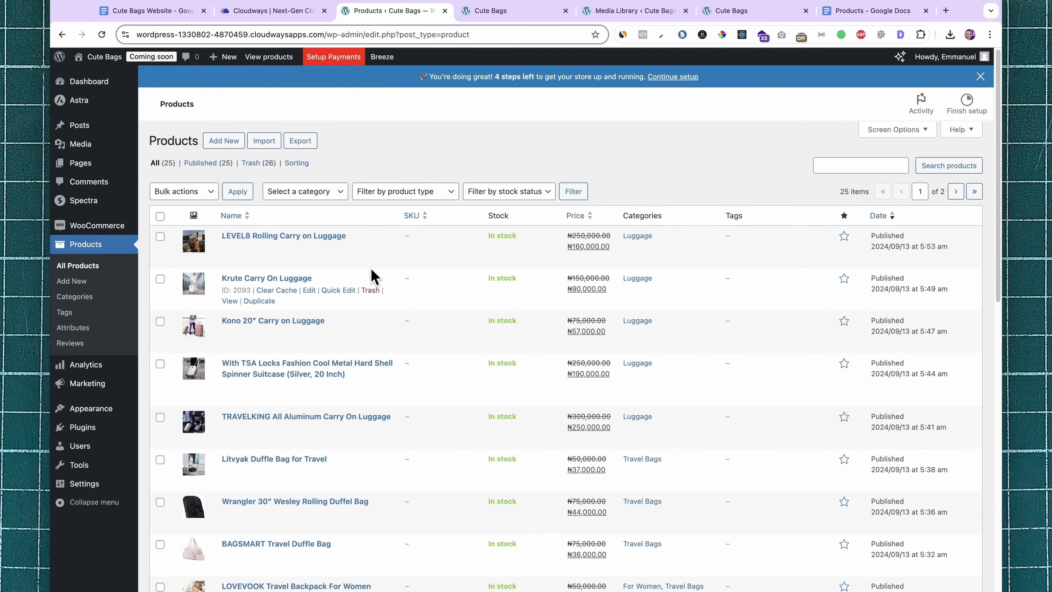
Browse the live storefront homepage, then go to the Shop page listing all products.
left_click(493, 11)
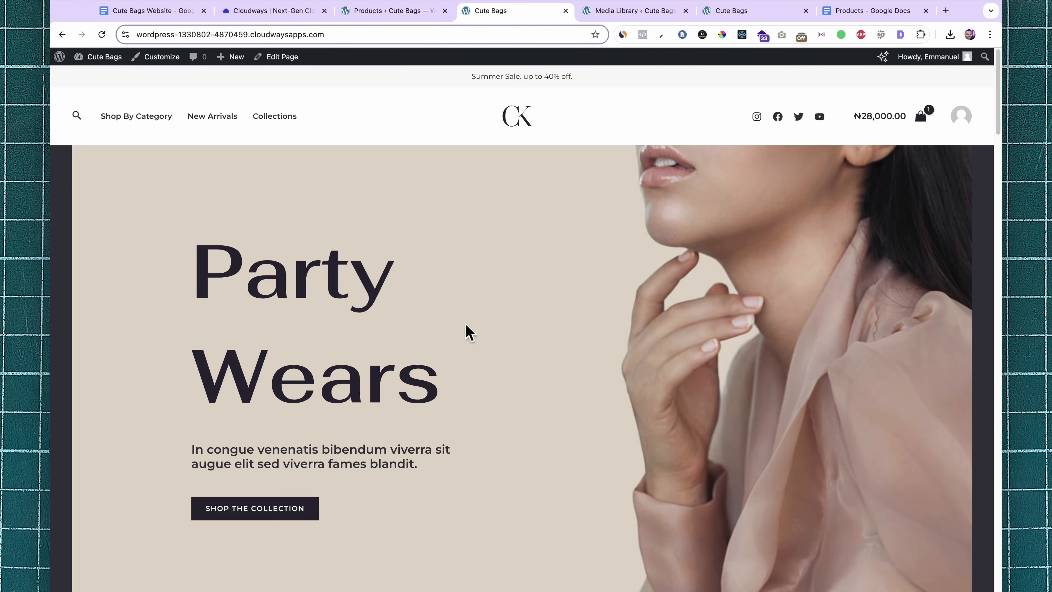
scroll(468, 332, "down", 15)
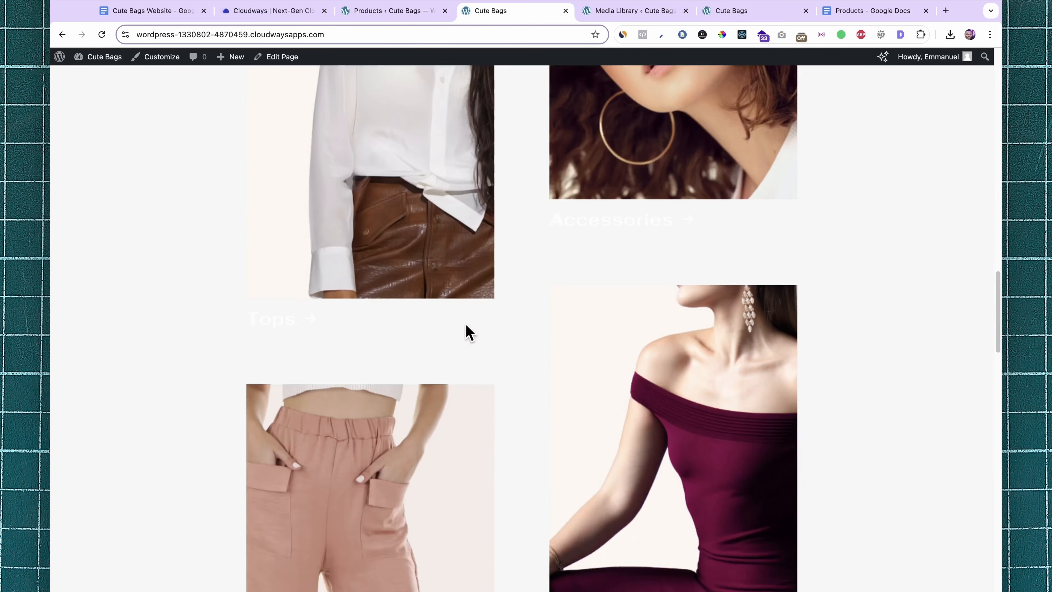
scroll(468, 332, "down", 12)
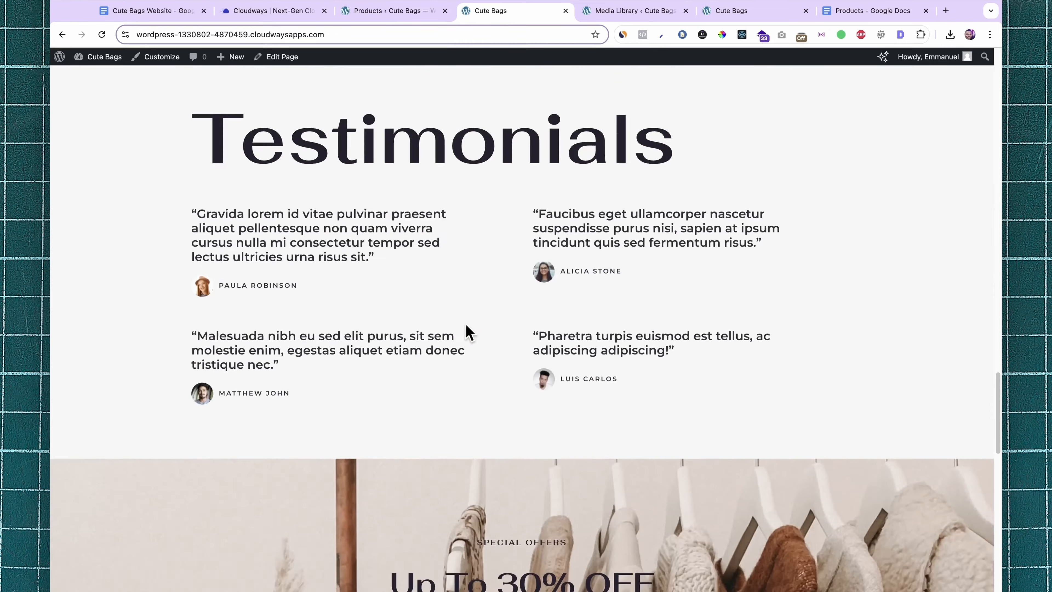
scroll(468, 331, "down", 5)
scroll(467, 332, "up", 20)
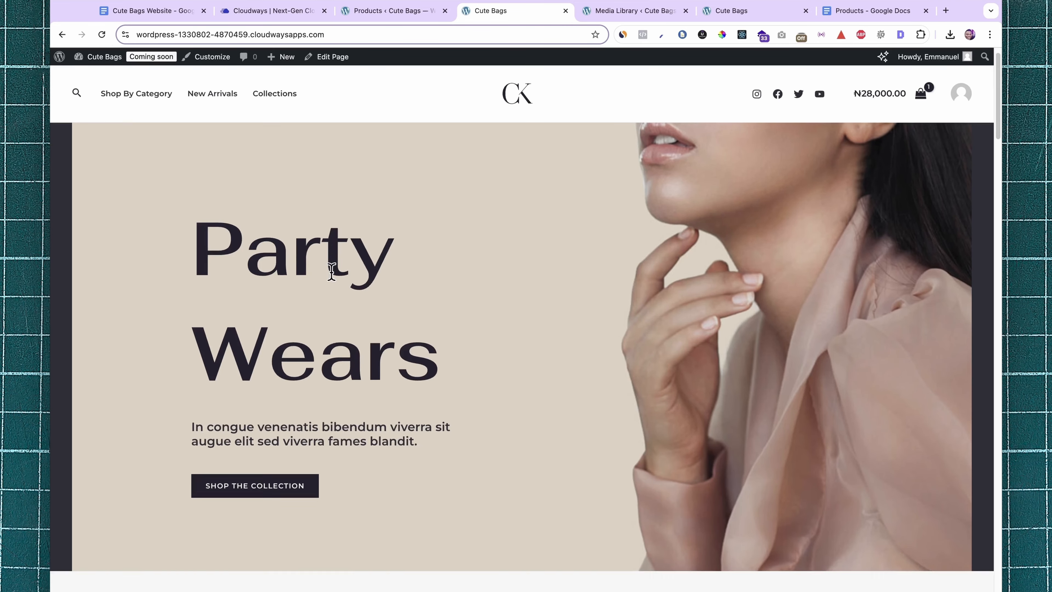
scroll(329, 265, "down", 10)
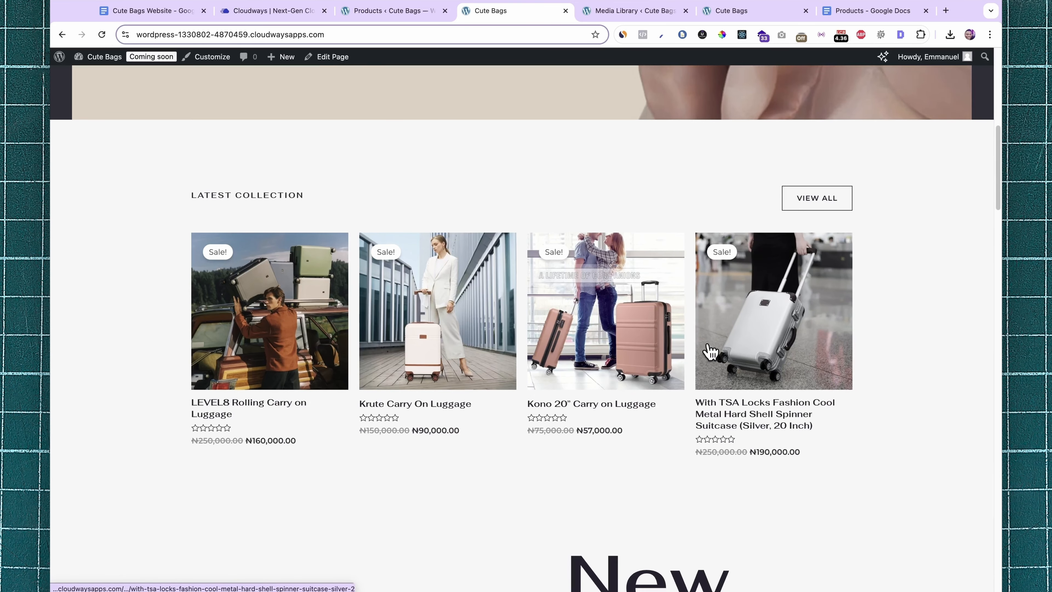
scroll(789, 446, "down", 5)
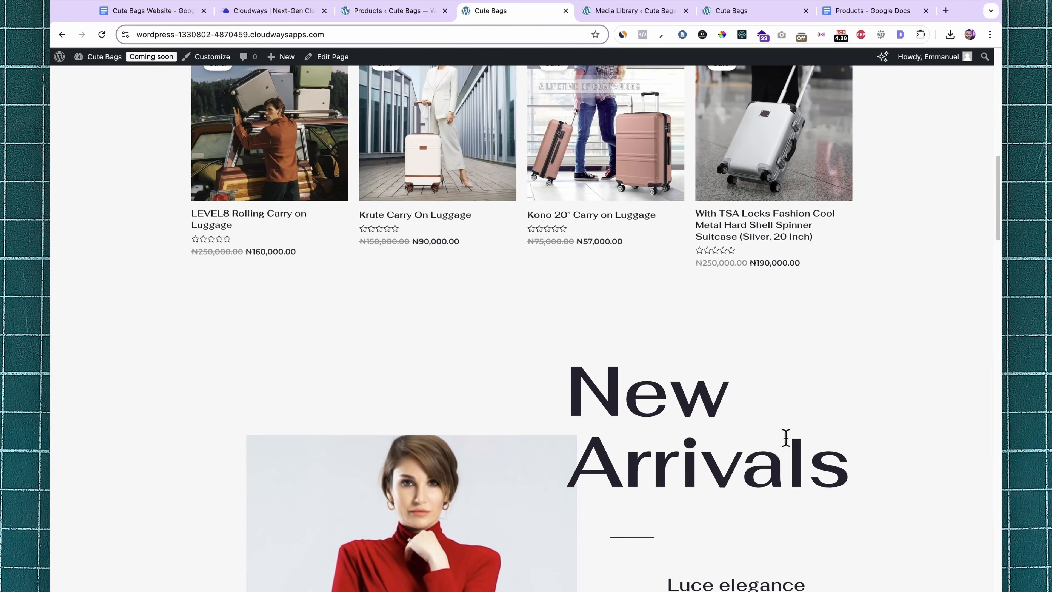
scroll(786, 437, "down", 15)
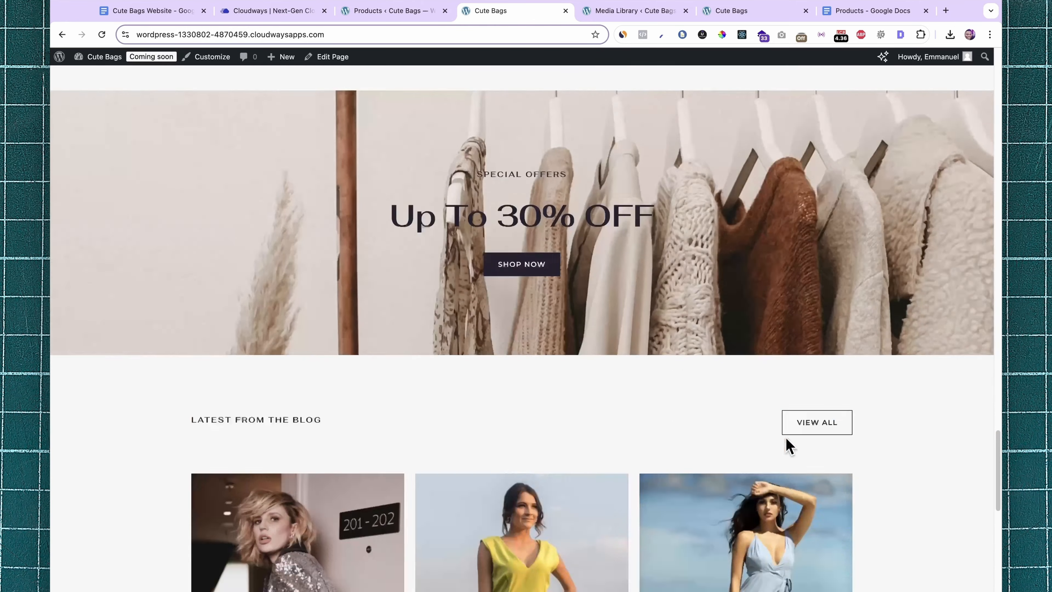
scroll(786, 445, "up", 20)
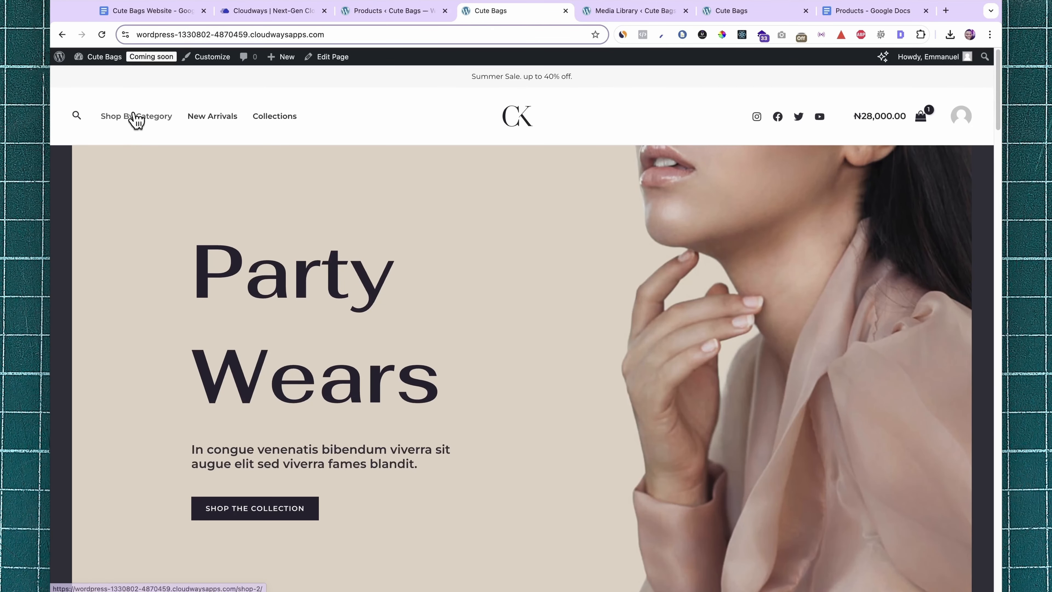
left_click(139, 117)
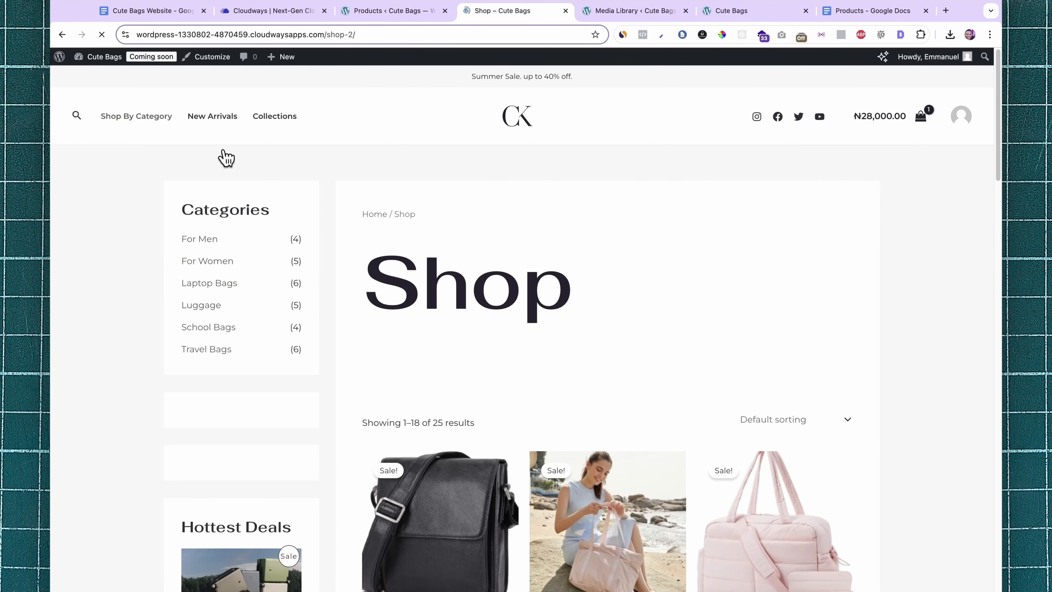
scroll(589, 398, "down", 2)
scroll(592, 393, "down", 5)
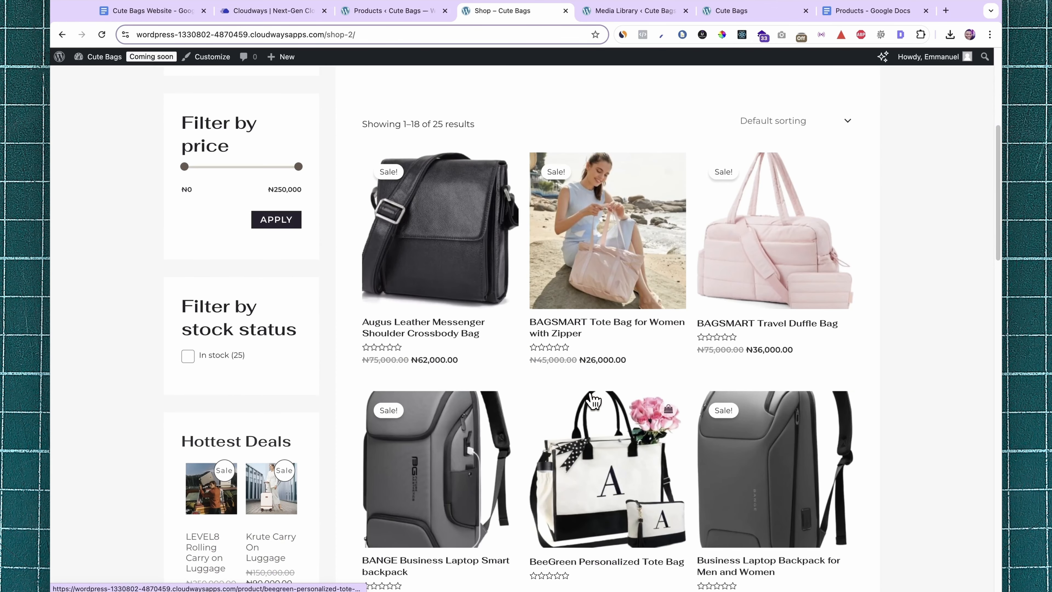
scroll(592, 400, "down", 5)
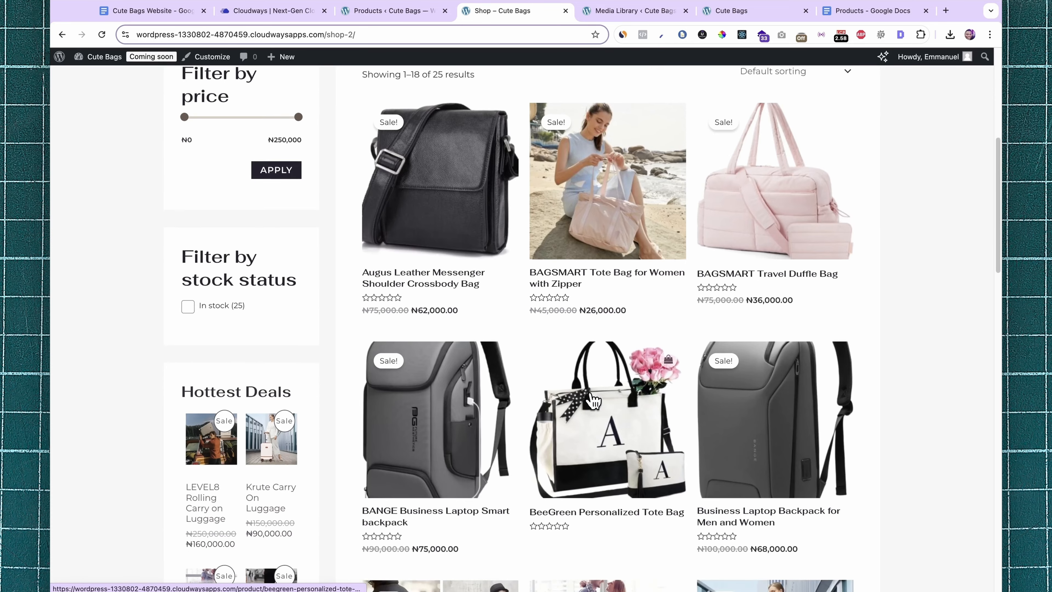
scroll(224, 205, "up", 10)
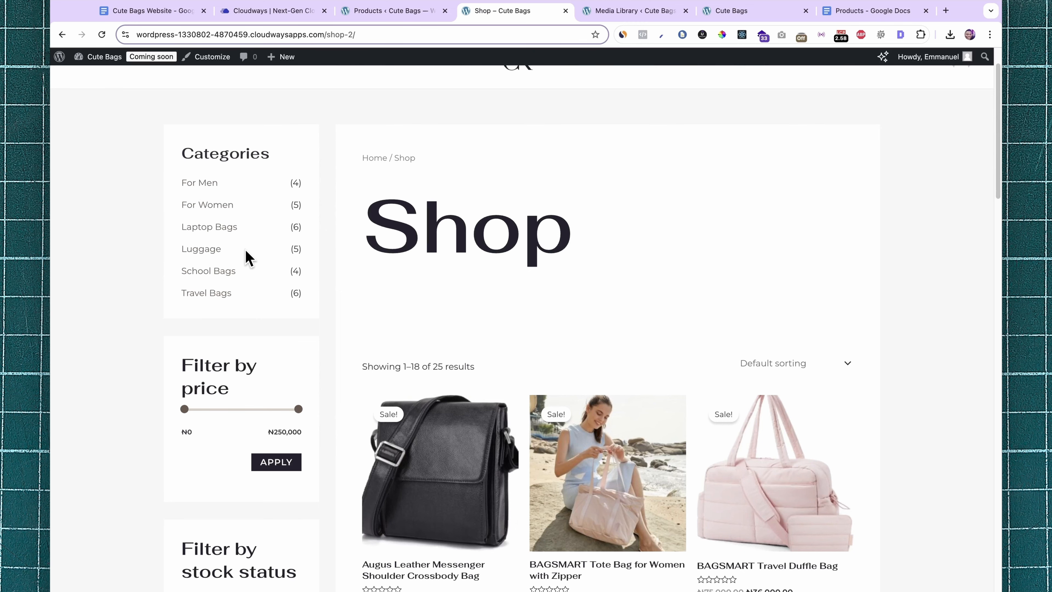
Filter the Laptop Bags category to prices ₦27,344–₦50,733, leaving two results.
left_click(208, 234)
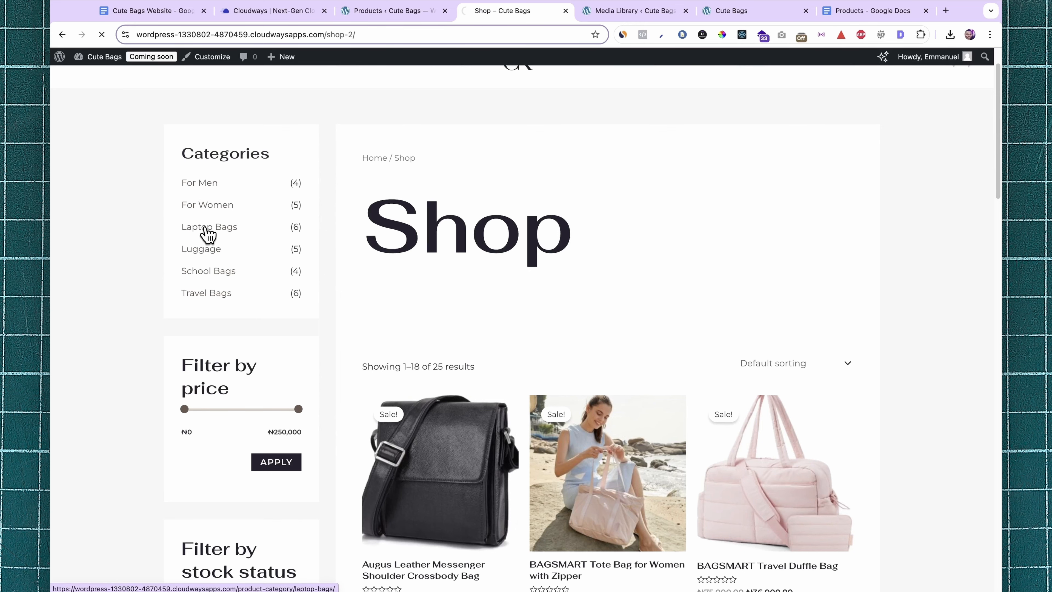
scroll(515, 359, "down", 5)
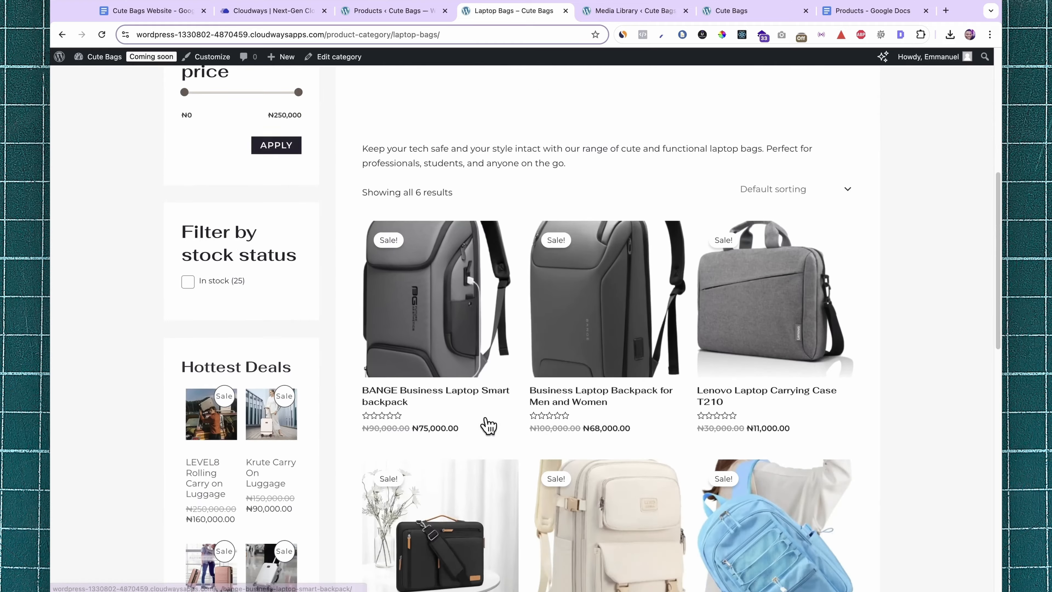
scroll(489, 424, "down", 3)
scroll(489, 424, "up", 6)
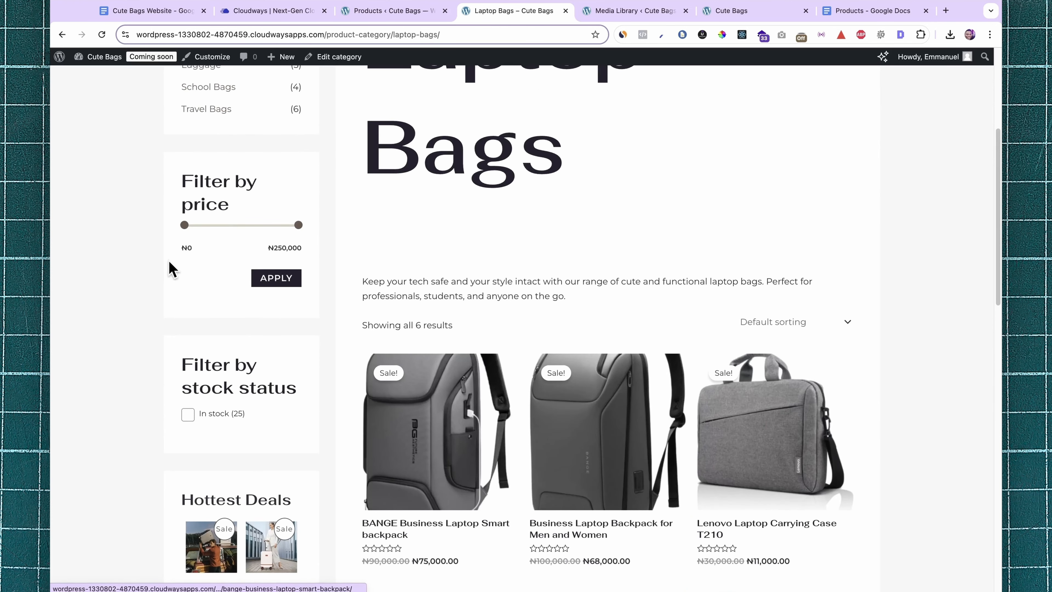
left_click_drag(184, 225, 210, 227)
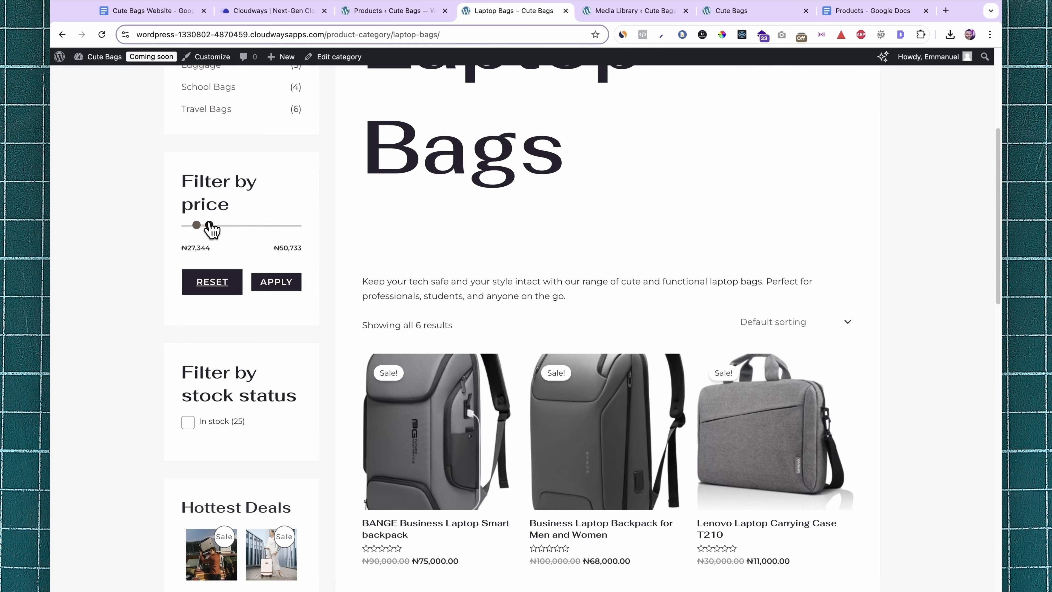
left_click(275, 283)
scroll(510, 364, "down", 5)
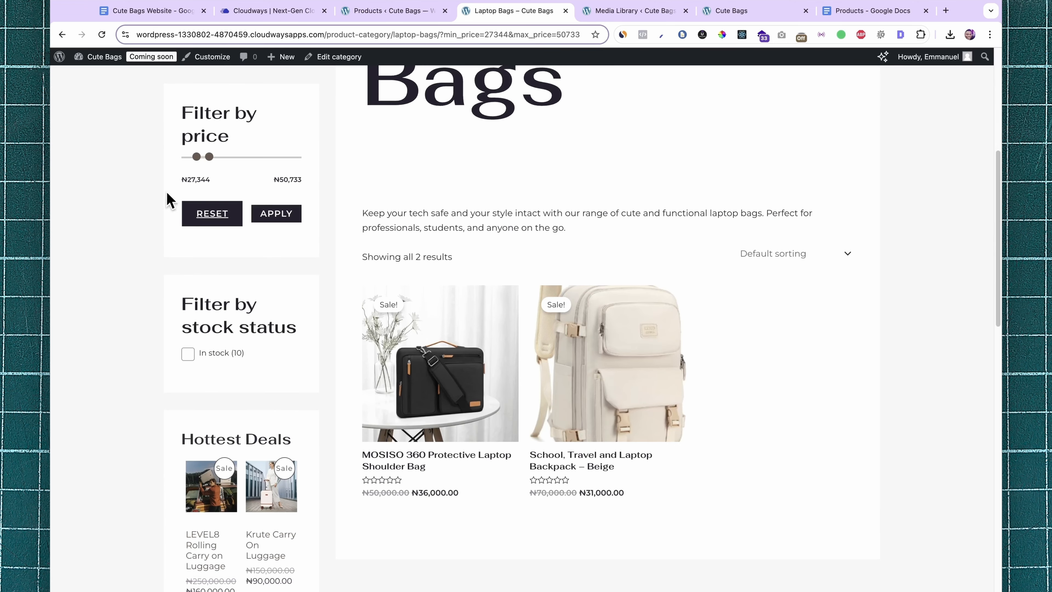
scroll(237, 349, "up", 1)
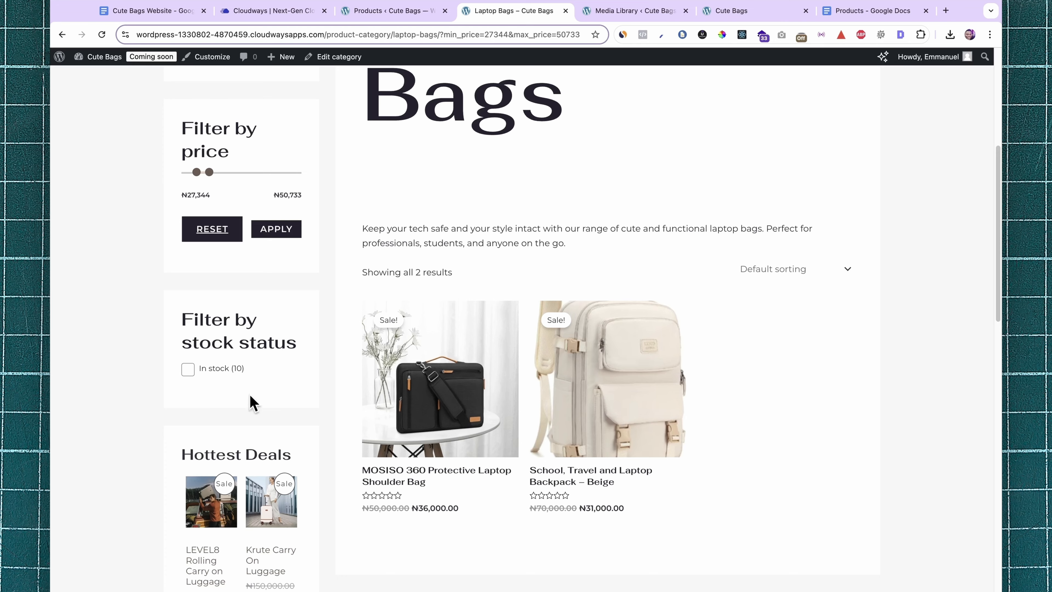
scroll(258, 434, "down", 3)
Set the LEVEL8 Rolling Carry on Luggage stock status to Out of stock and update it.
left_click(386, 12)
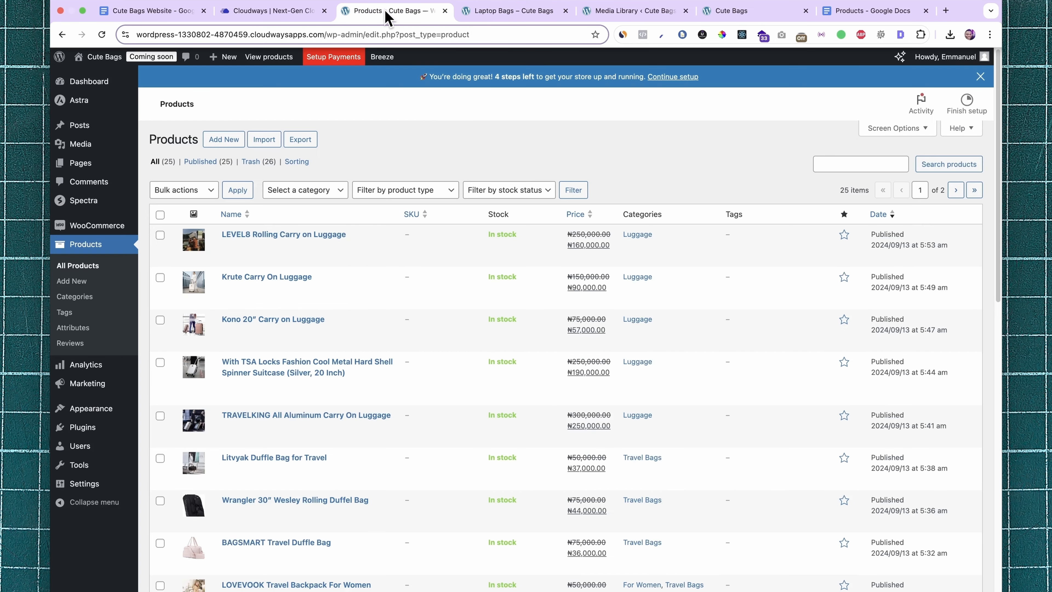
mouse_move(255, 263)
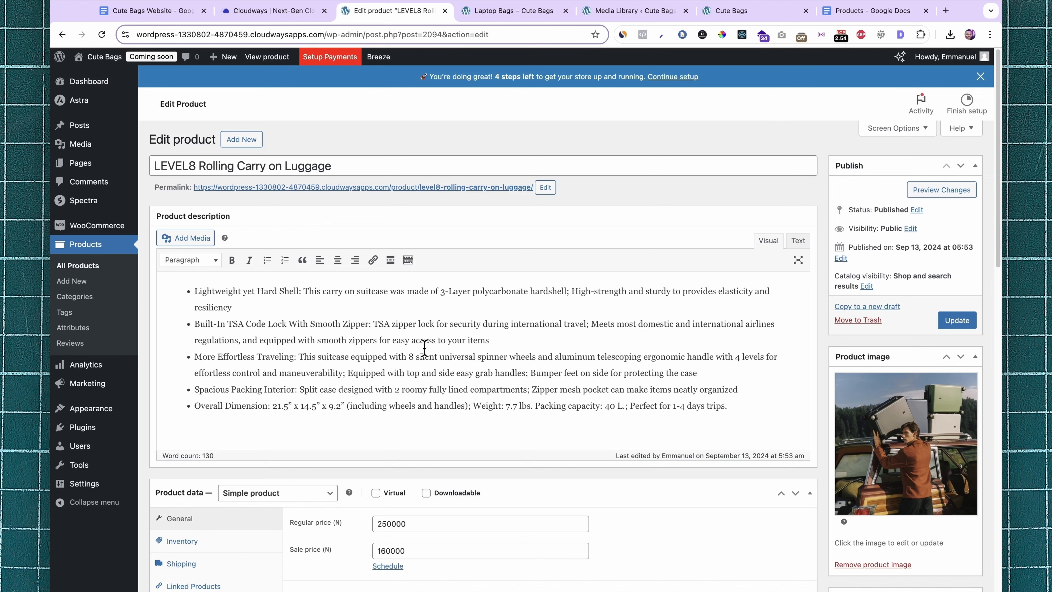
scroll(461, 564, "down", 5)
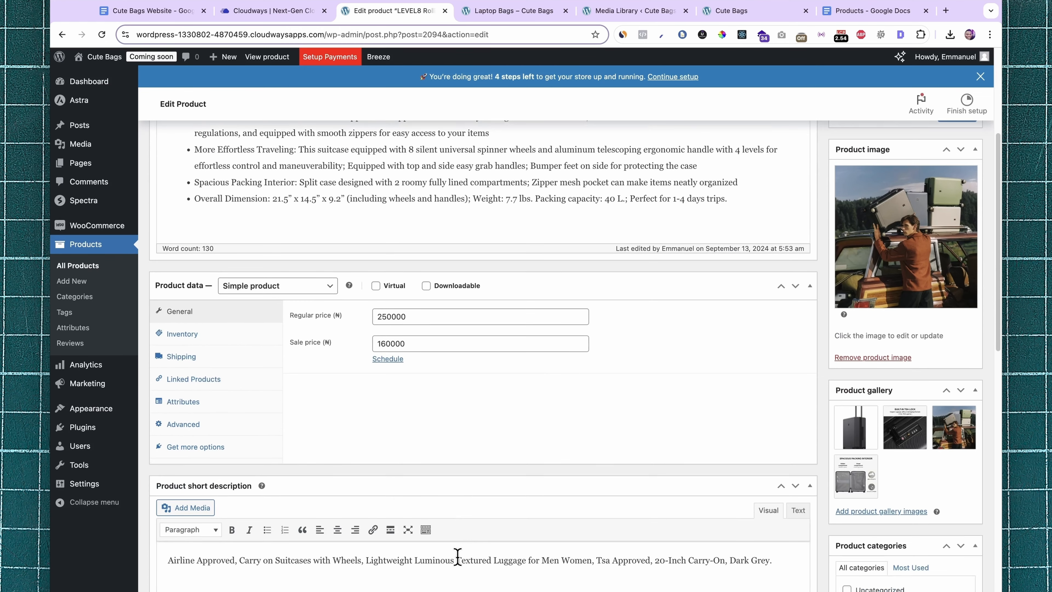
left_click(182, 335)
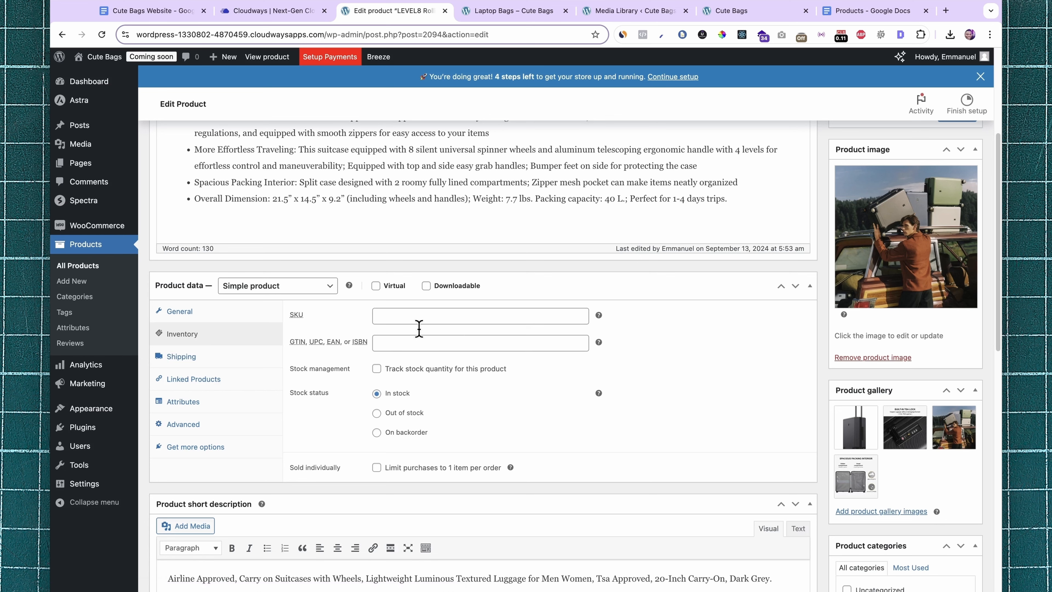
left_click(376, 412)
scroll(549, 395, "up", 5)
left_click(955, 321)
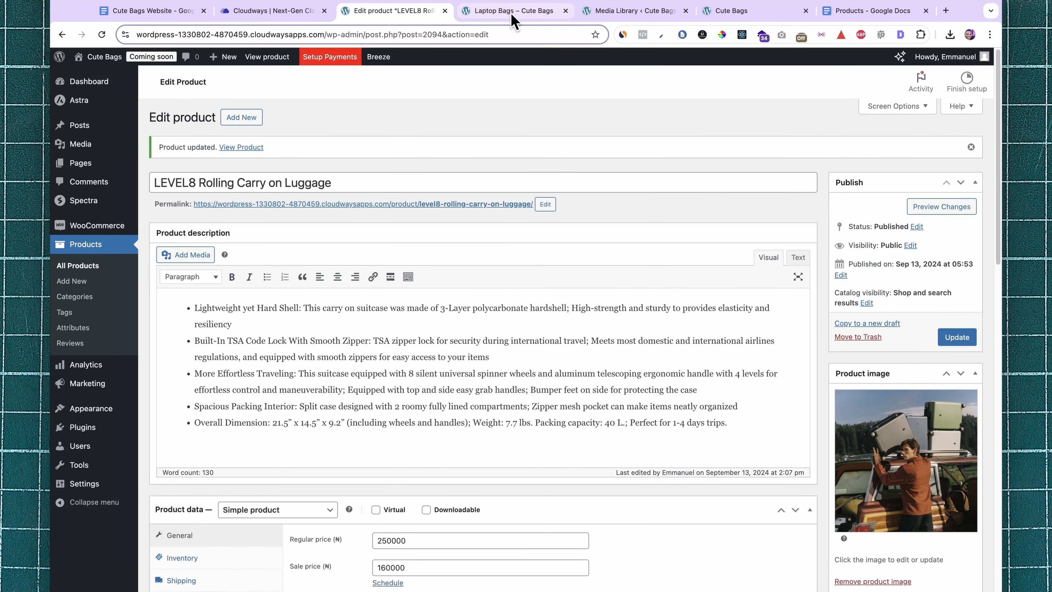
left_click(512, 17)
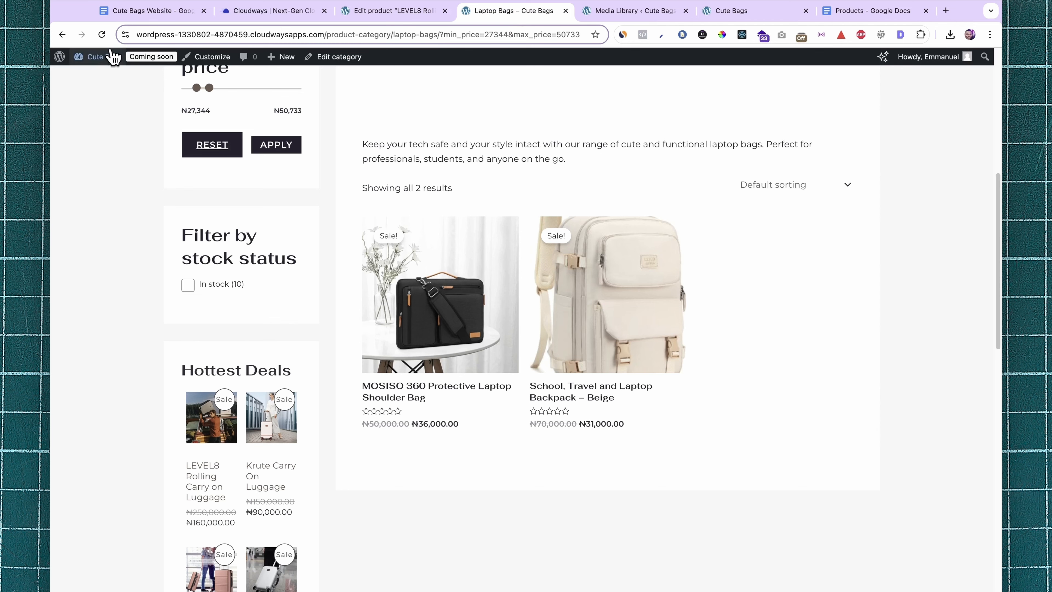
Reload the shop, filter by 'Out of stock' so only the LEVEL8 luggage shows, and return to its editor.
left_click(102, 34)
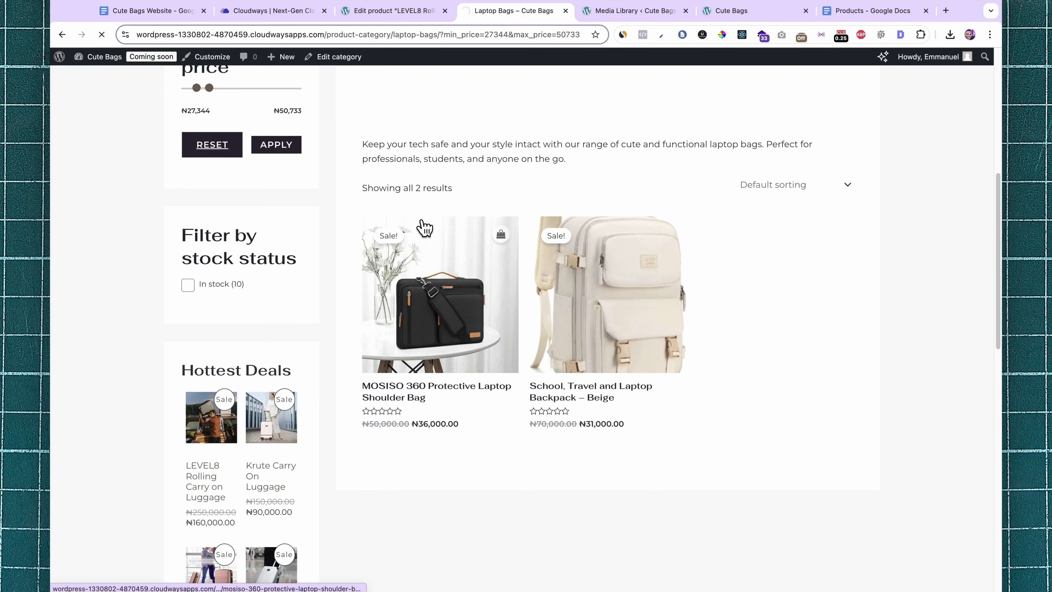
scroll(225, 286, "down", 3)
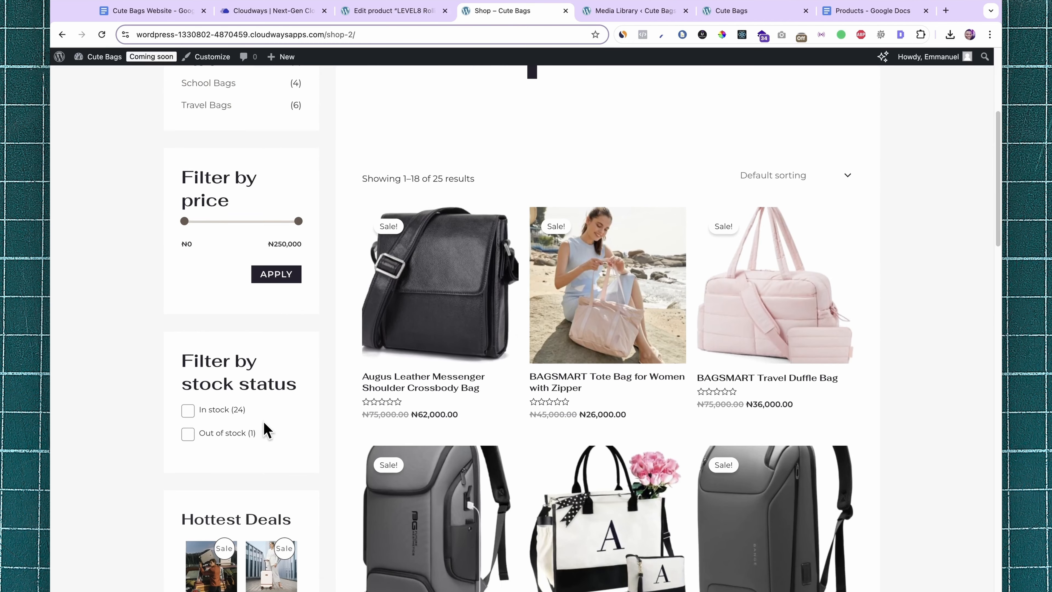
scroll(265, 429, "down", 1)
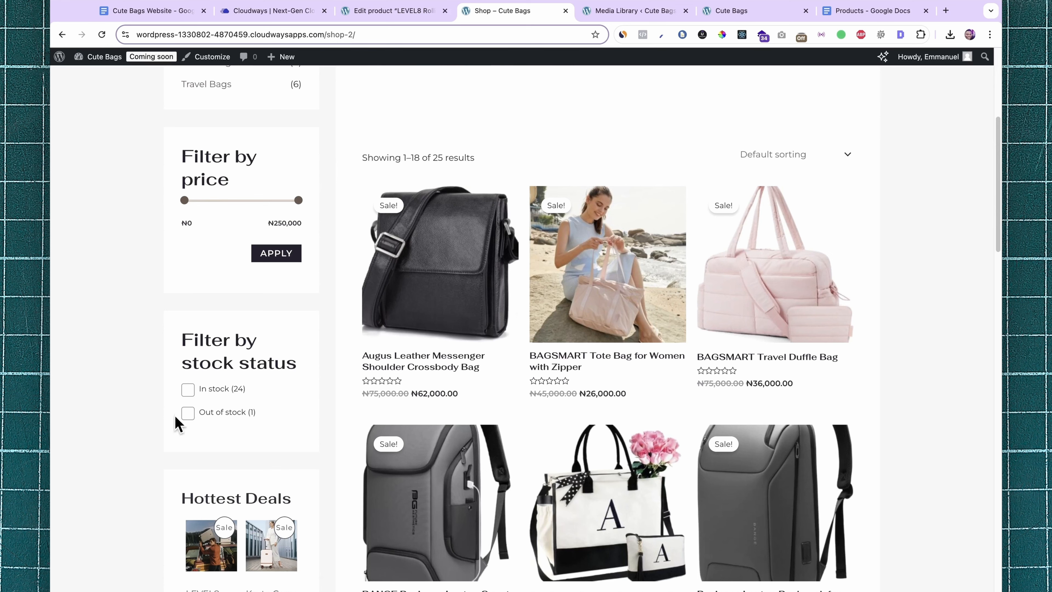
left_click(209, 413)
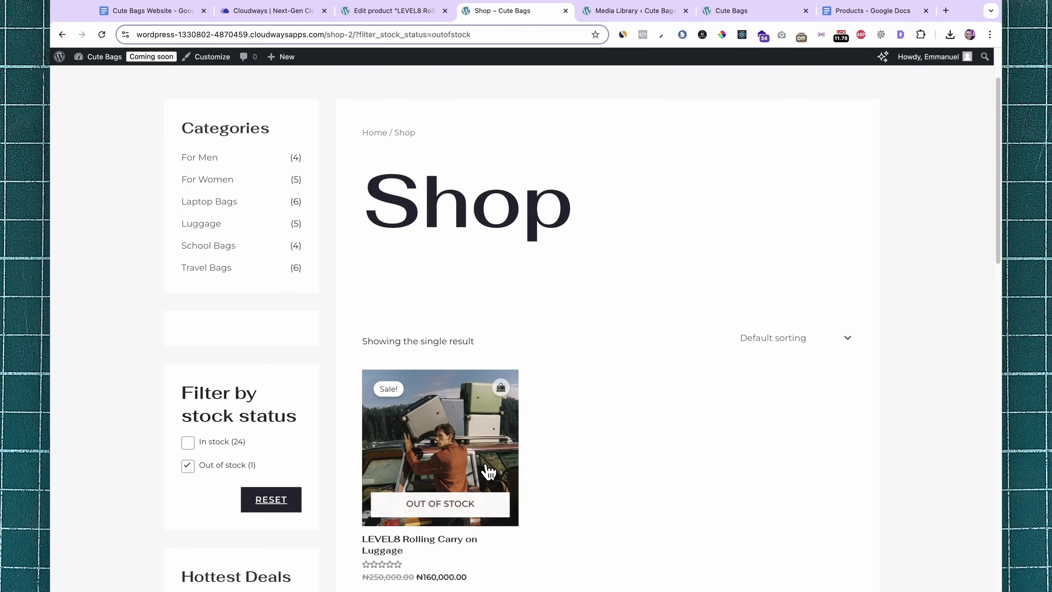
scroll(476, 376, "up", 2)
scroll(476, 376, "down", 1)
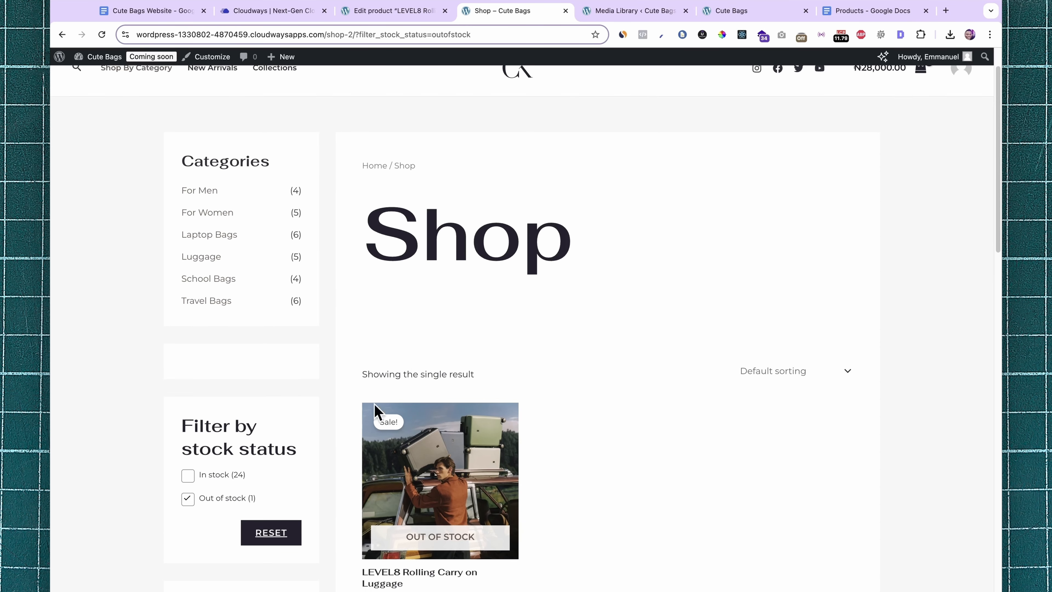
scroll(513, 481, "down", 4)
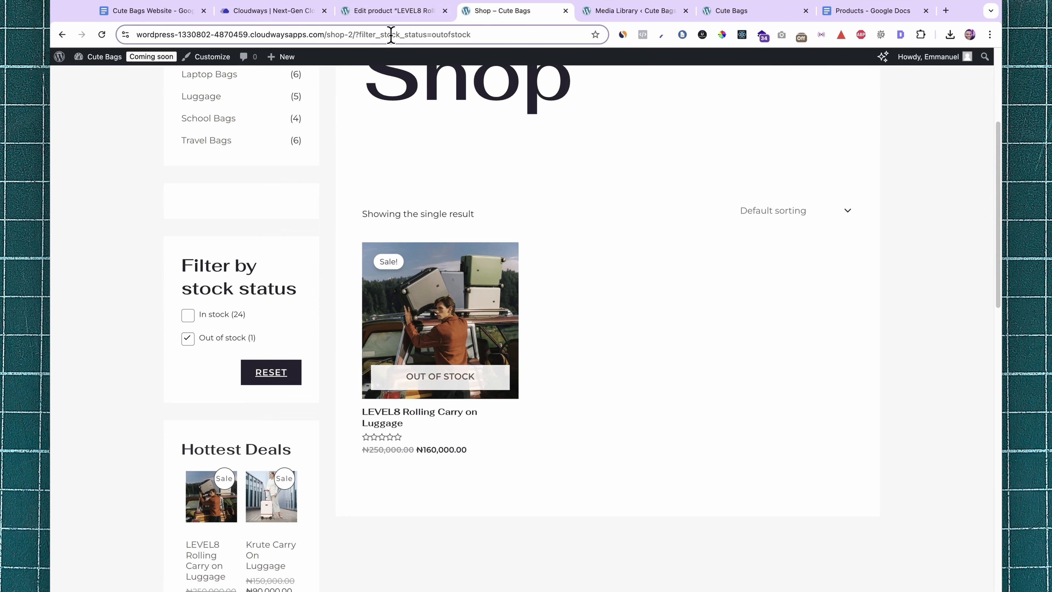
left_click(388, 13)
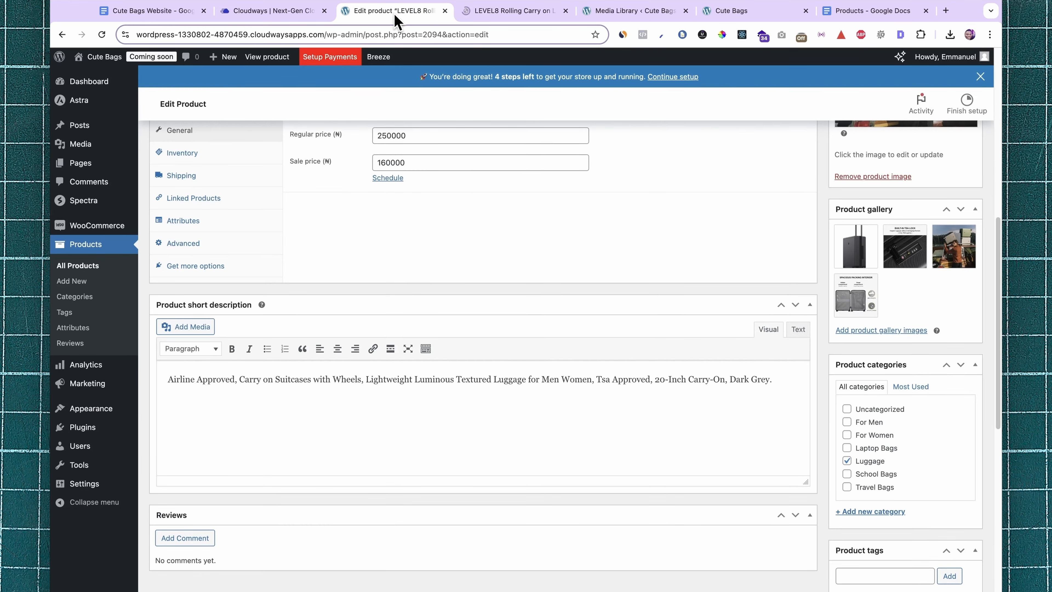
Put the LEVEL8 luggage back in stock and review its Shipping and Linked Products settings.
scroll(452, 311, "up", 4)
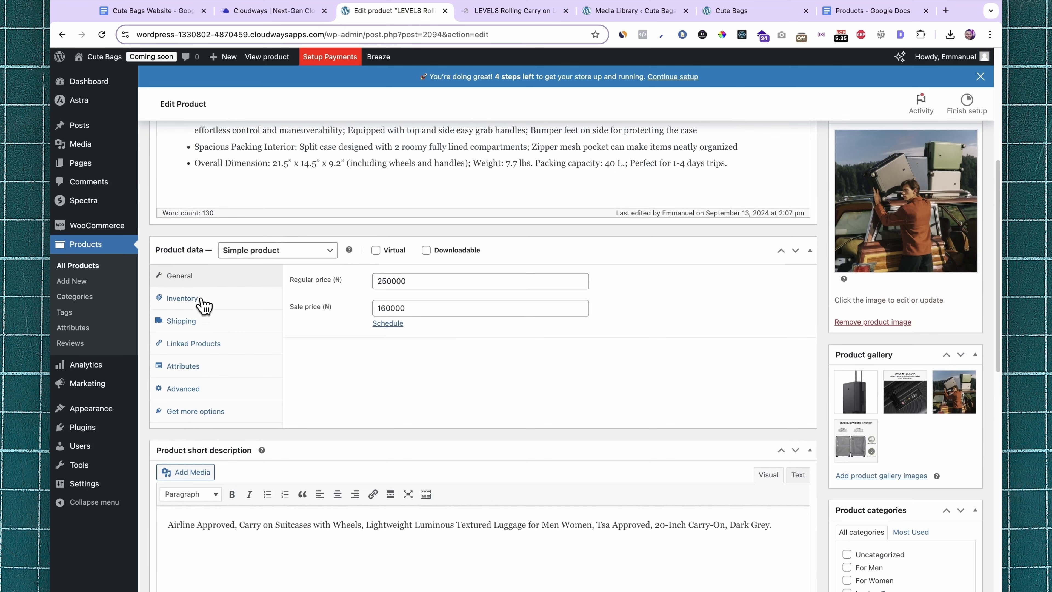
left_click(187, 299)
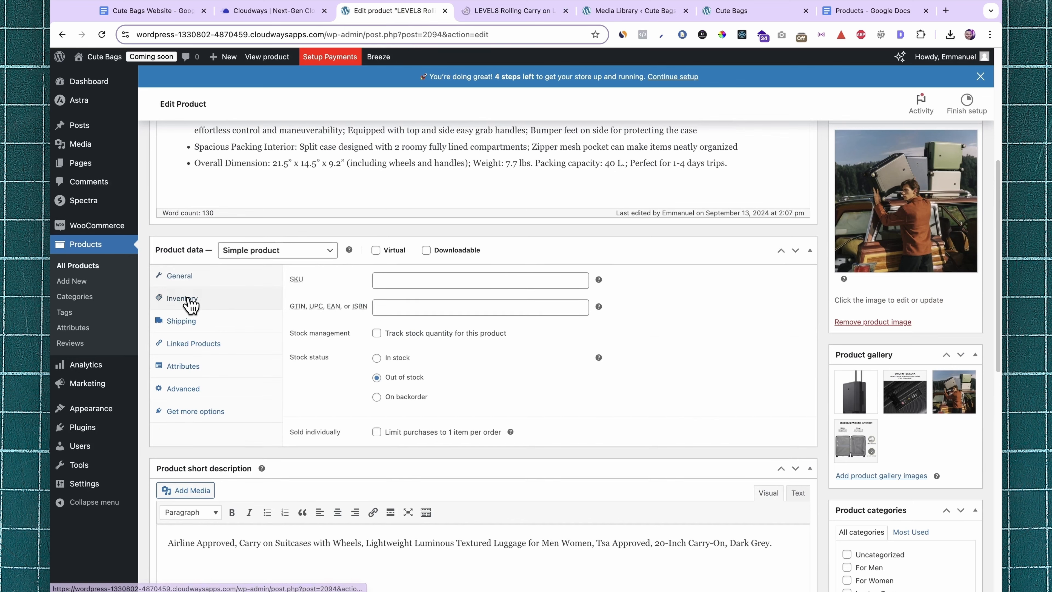
left_click(376, 358)
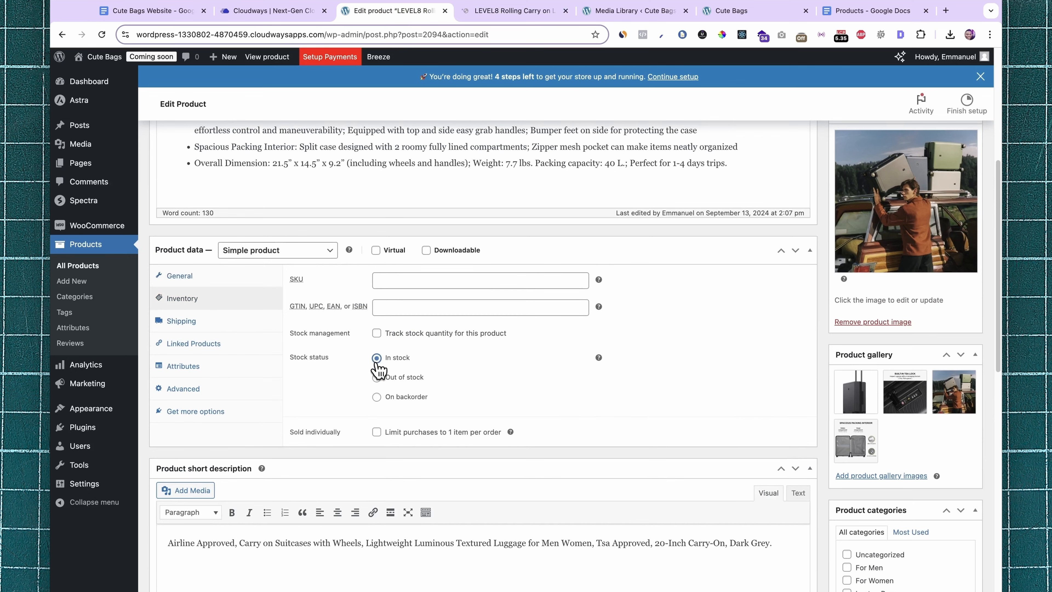
left_click(176, 322)
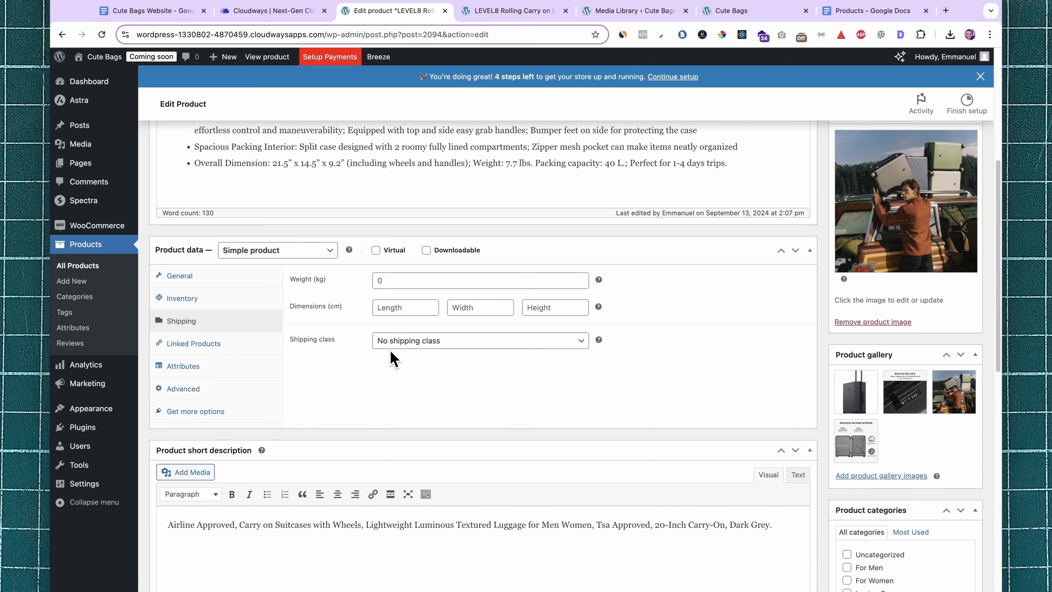
left_click(207, 349)
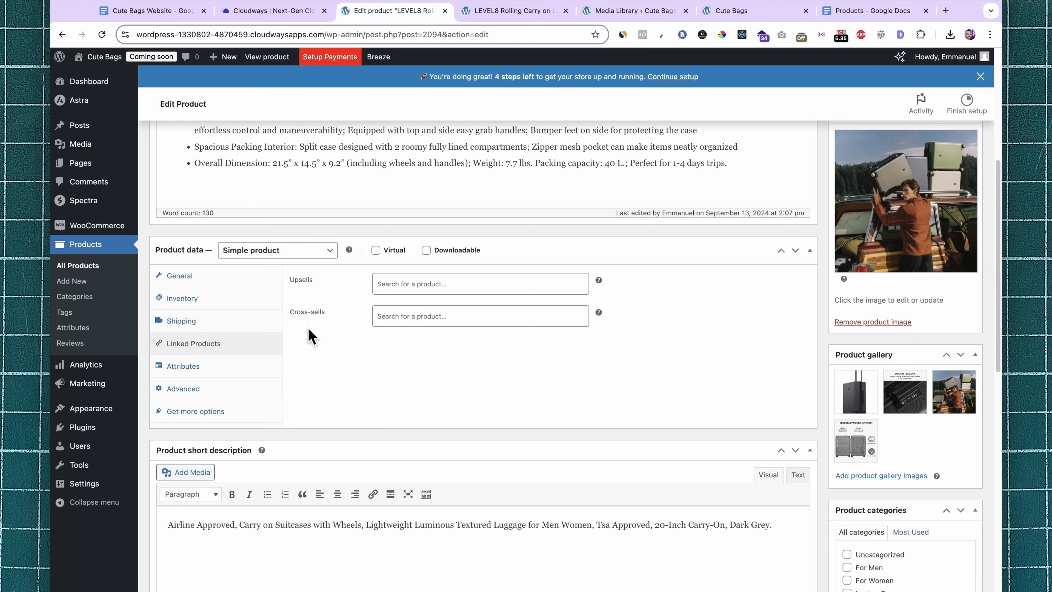
left_click(191, 370)
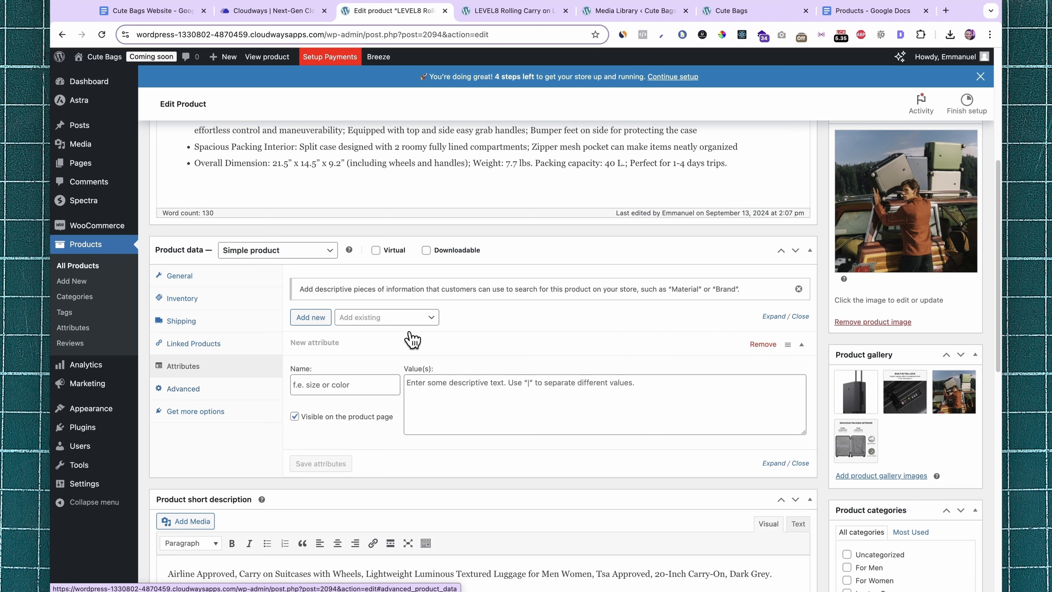
Add a custom Color attribute with the value Black and save it.
left_click(339, 388)
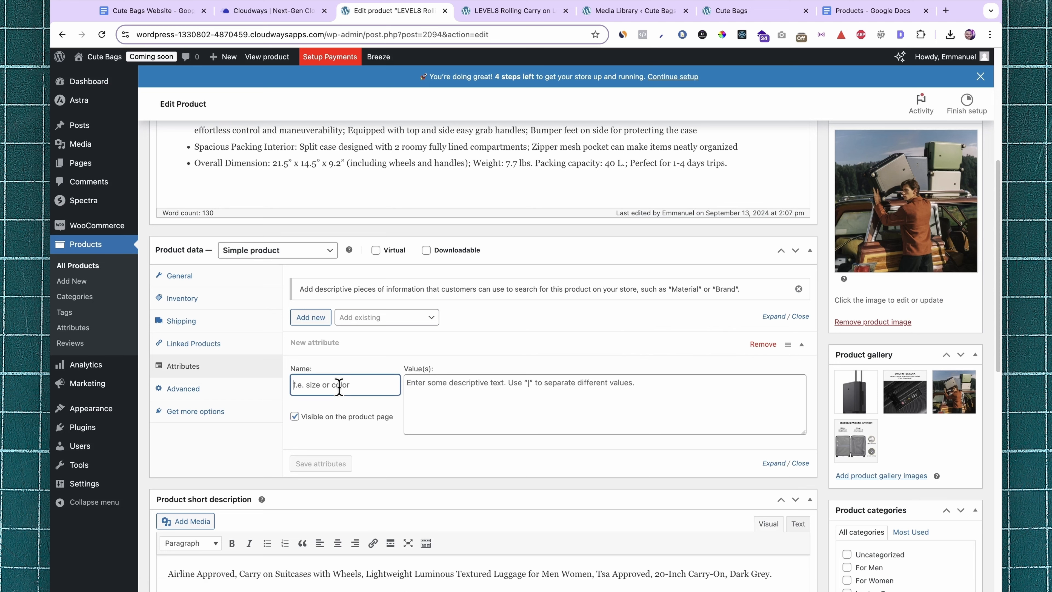
left_click(461, 399)
type("Black")
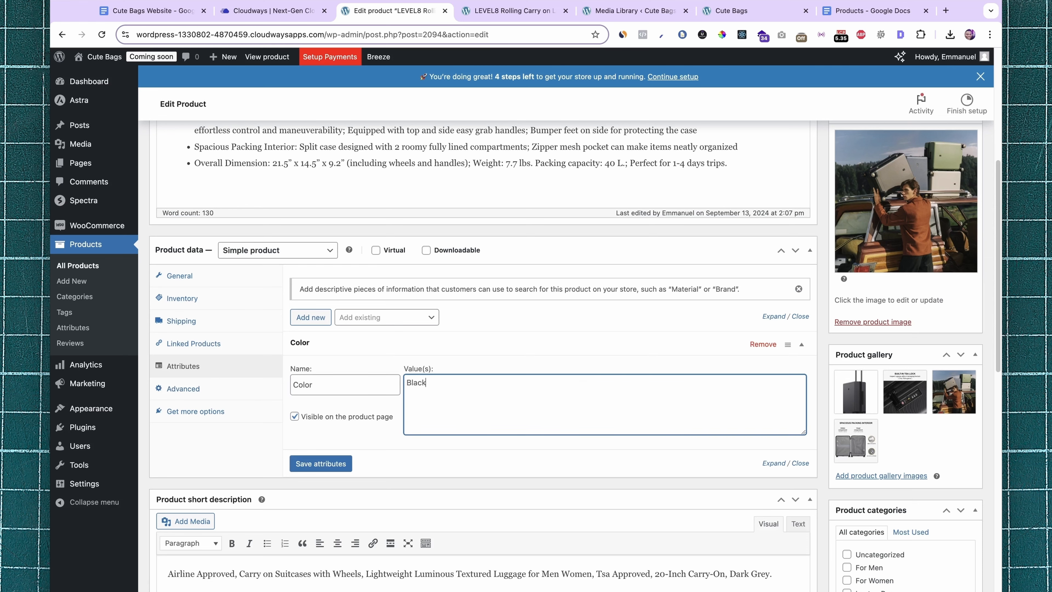
left_click(325, 464)
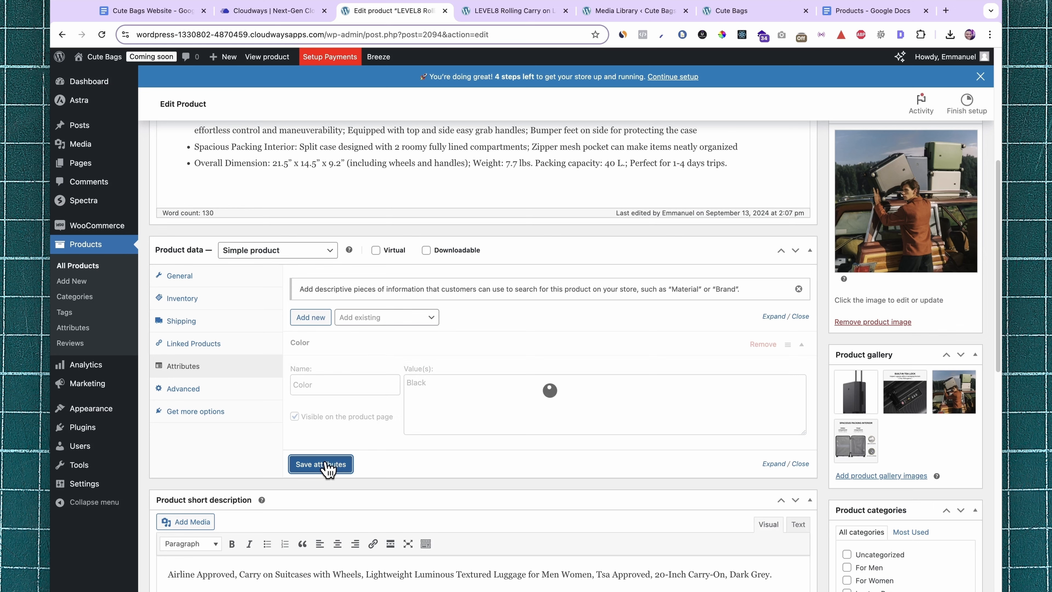
Add a Size attribute with the pasted value 'Size: Carry-On 20 Inch' and save it.
left_click(311, 318)
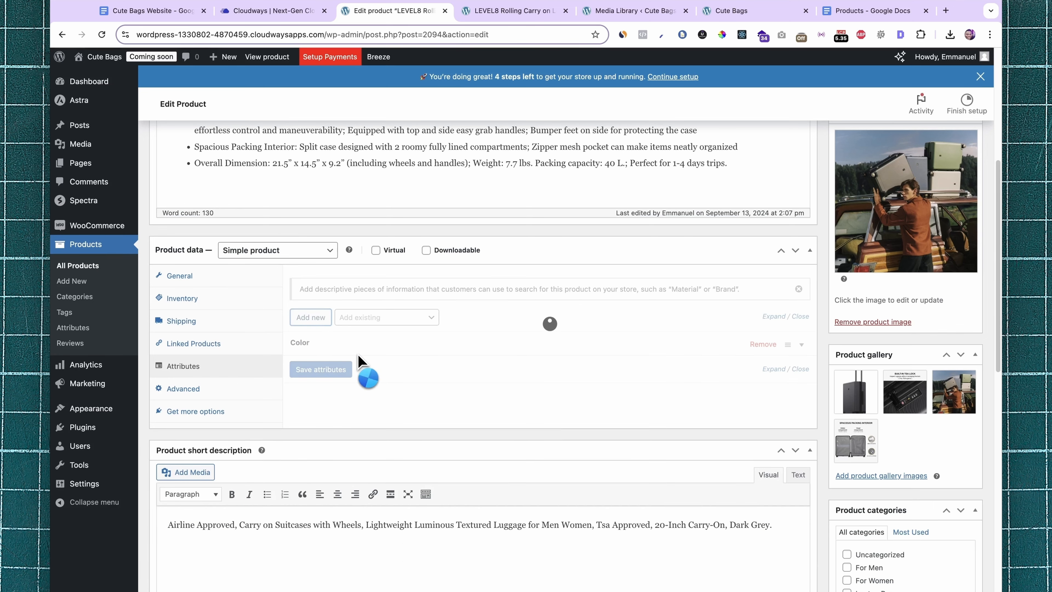
left_click(328, 408)
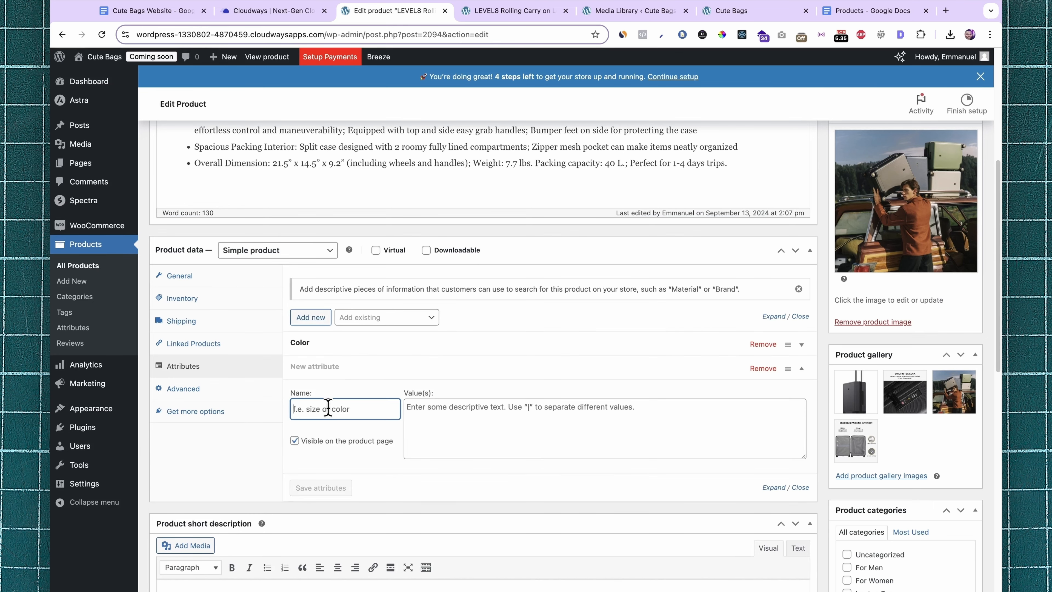
type("Size")
left_click(441, 424)
type("Size: Carry-On 20 Inch")
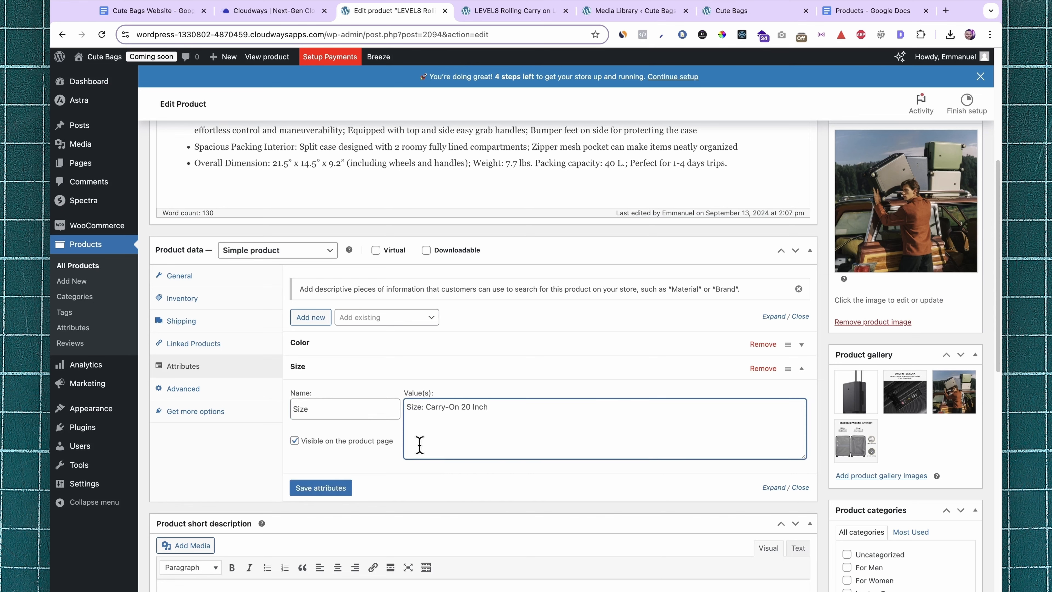
left_click(342, 491)
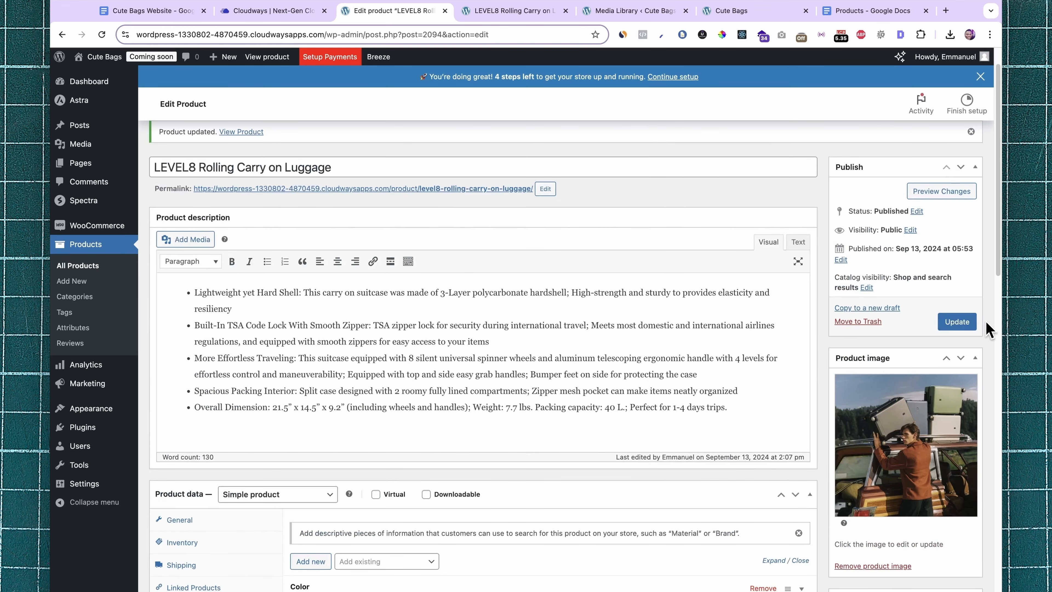
Update the LEVEL8 product and reload its storefront page.
left_click(956, 323)
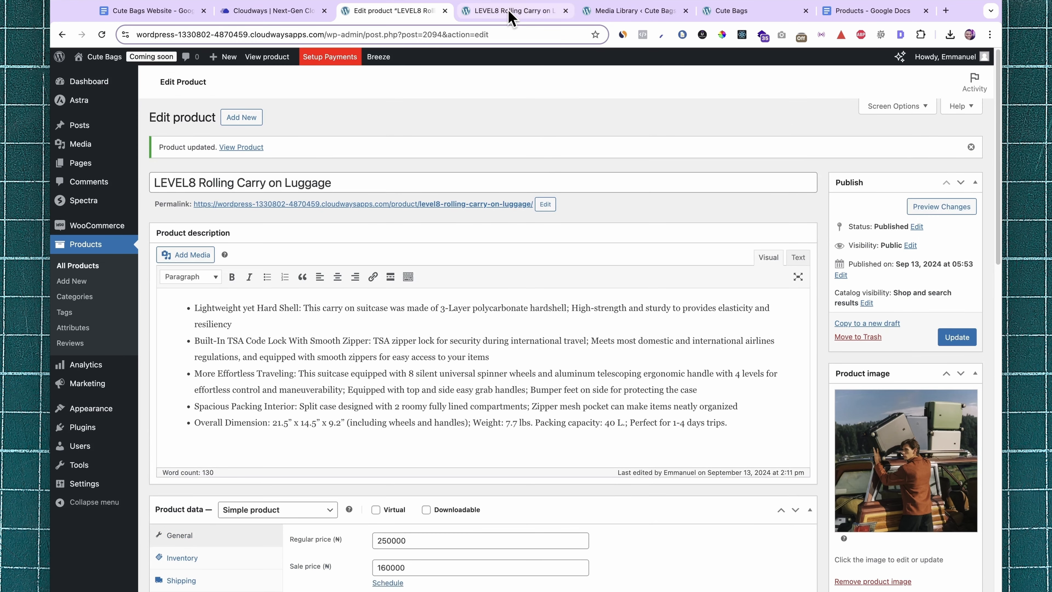
left_click(514, 13)
left_click(102, 35)
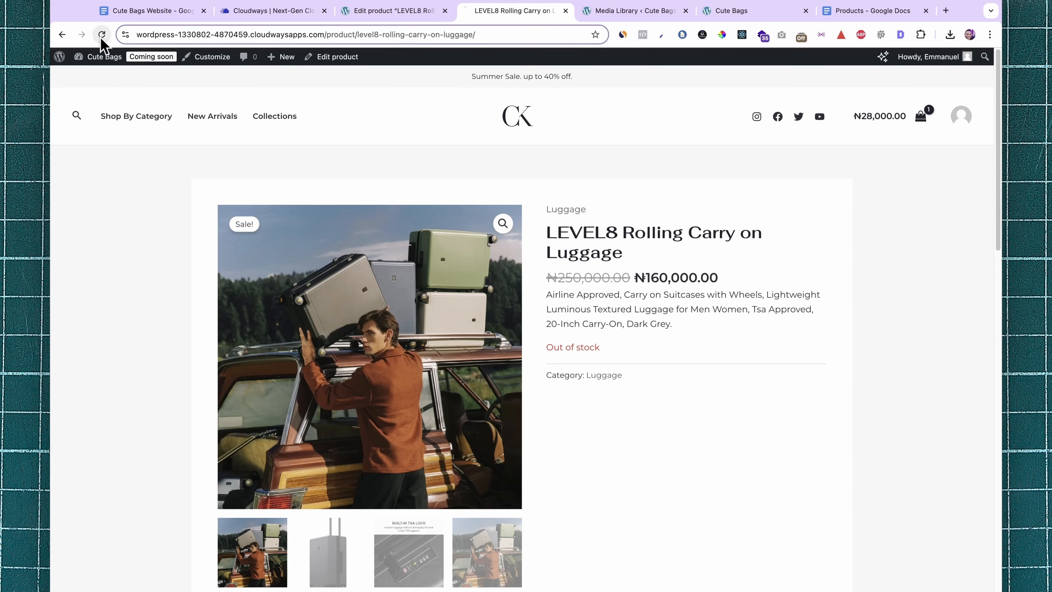
Confirm Additional information lists Color Black and Size: Carry-On 20 Inch, then return to the editor.
scroll(648, 453, "down", 5)
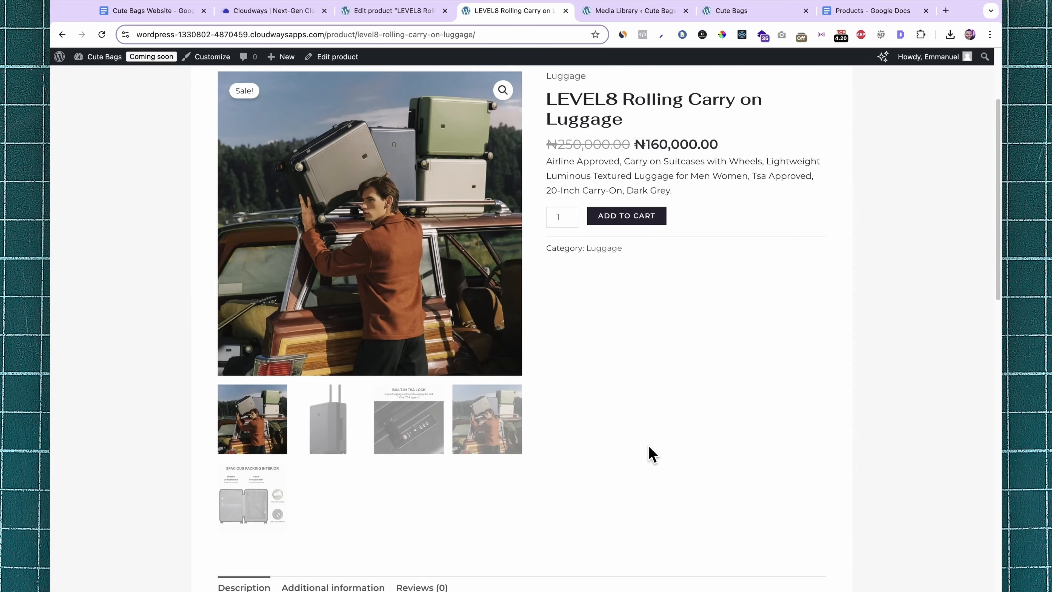
scroll(648, 454, "down", 1)
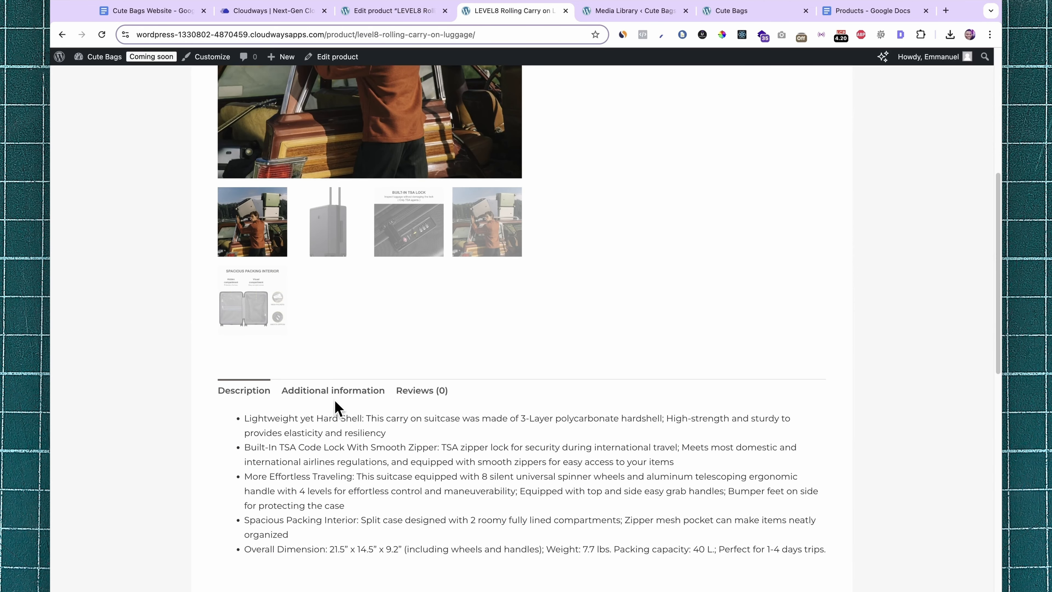
left_click(312, 396)
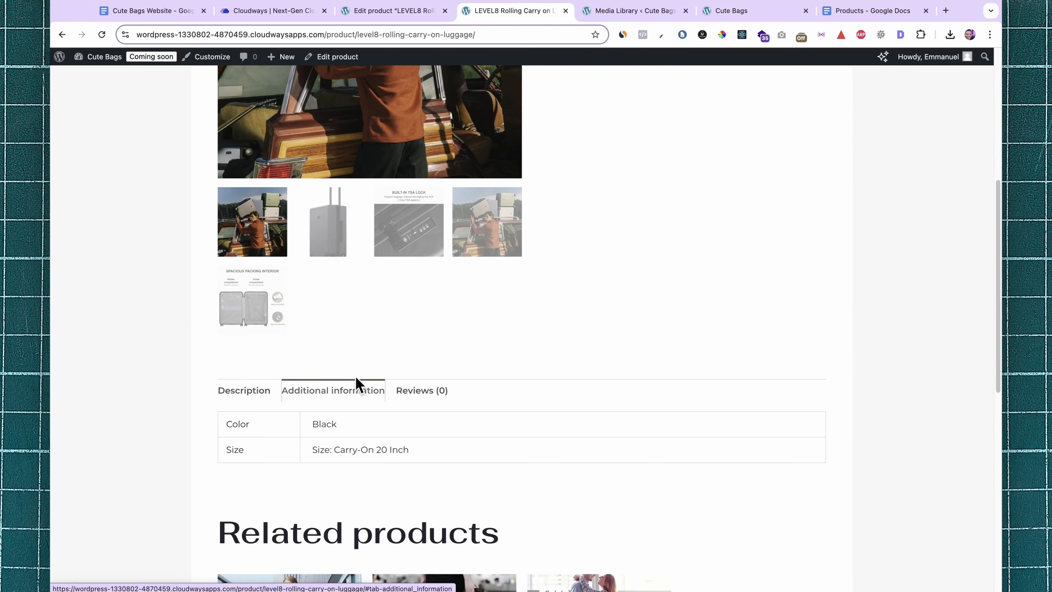
scroll(347, 368, "down", 2)
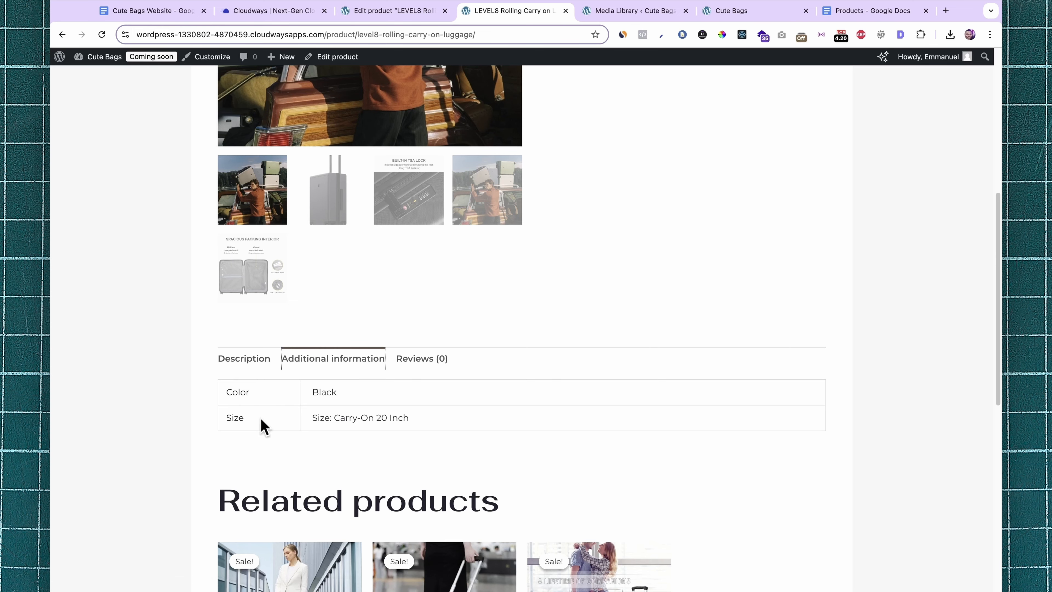
scroll(386, 468, "down", 2)
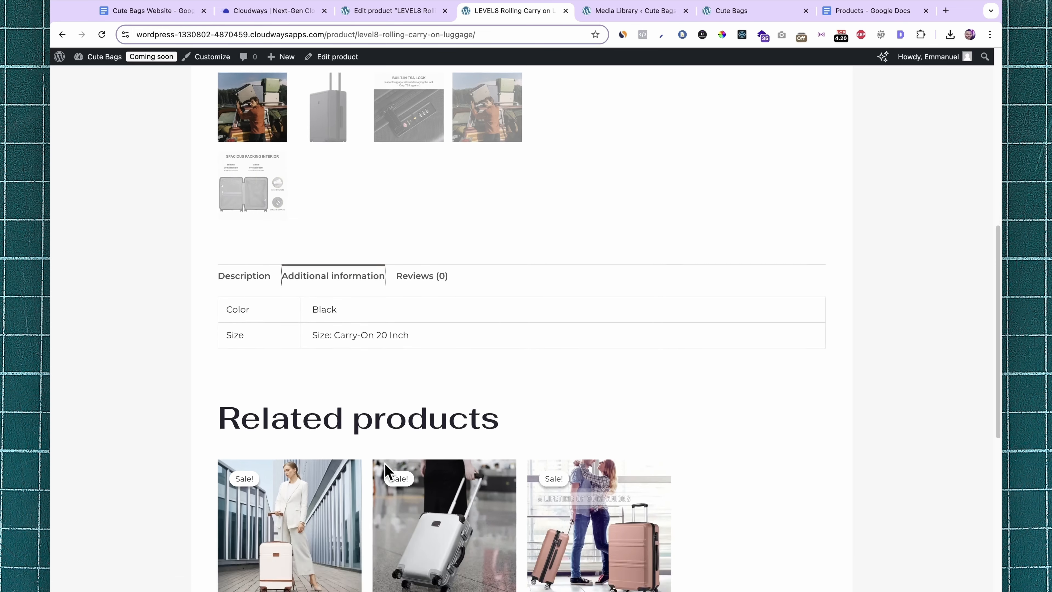
scroll(385, 466, "up", 10)
left_click(393, 10)
scroll(605, 303, "down", 4)
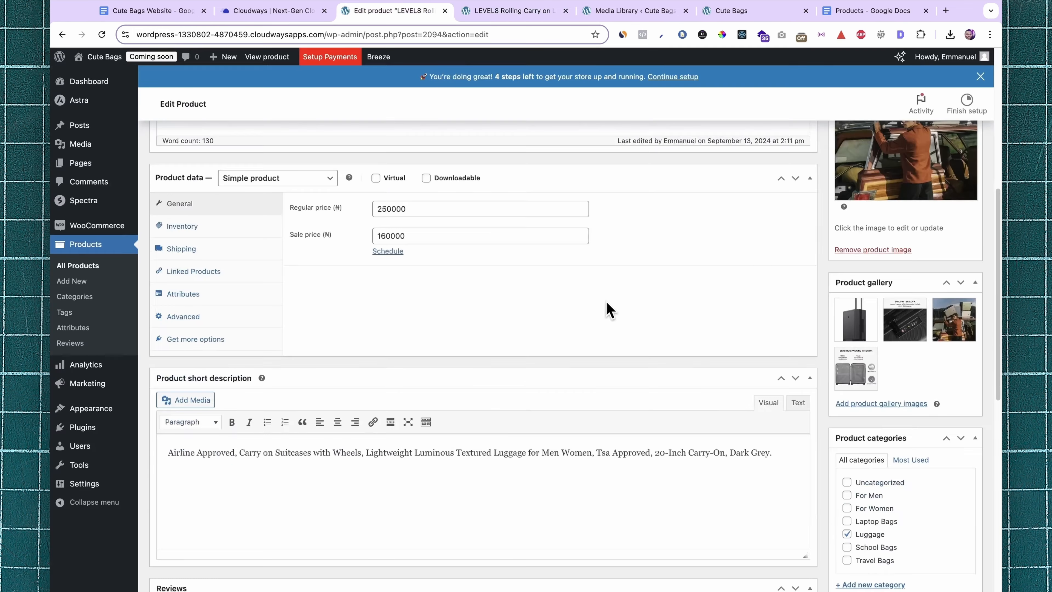
Remove the 'Size: ' prefix so the Size value reads 'Carry-On 20 Inch', and save attributes.
left_click(186, 294)
left_click(344, 295)
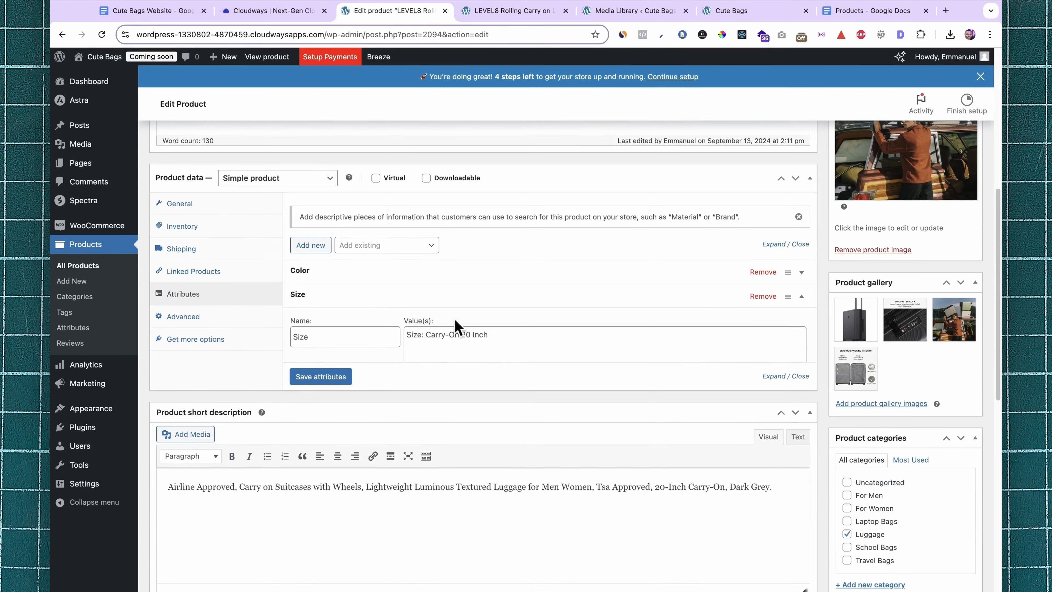
triple_click(418, 335)
key("Left")
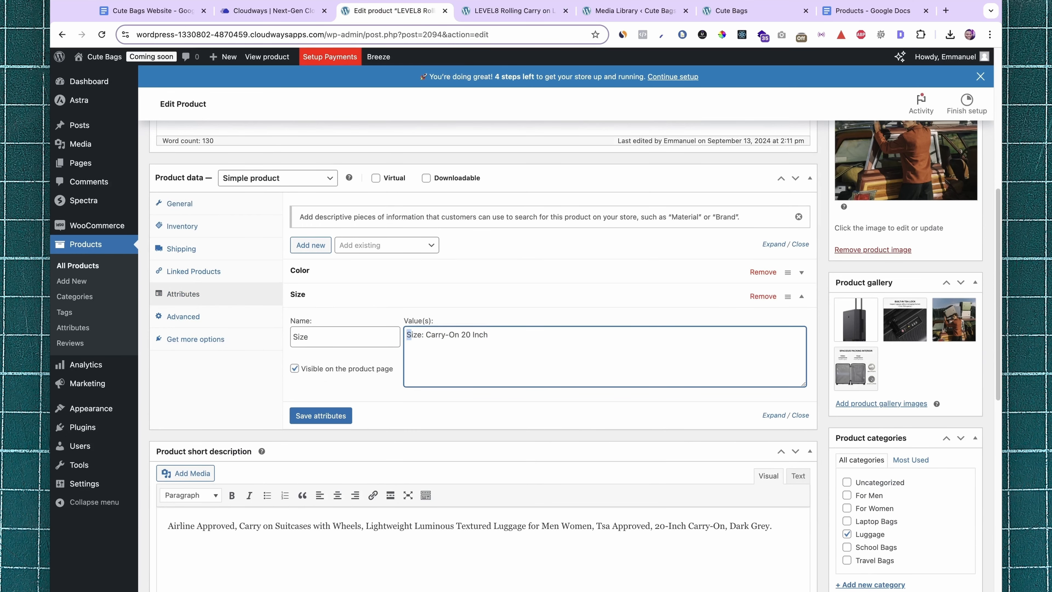
key("Delete")
key("Delete")
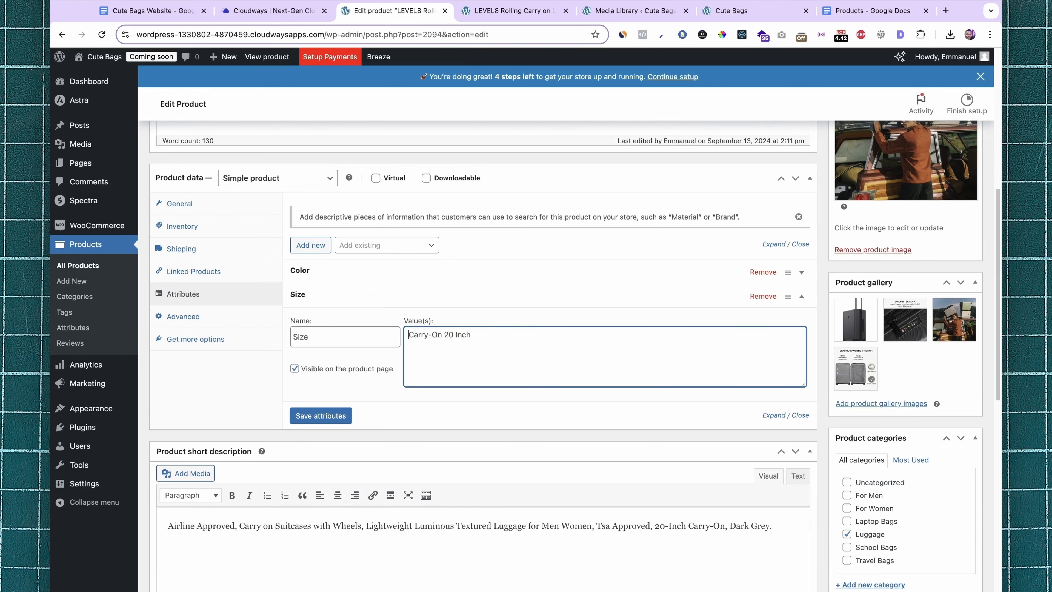
left_click(309, 418)
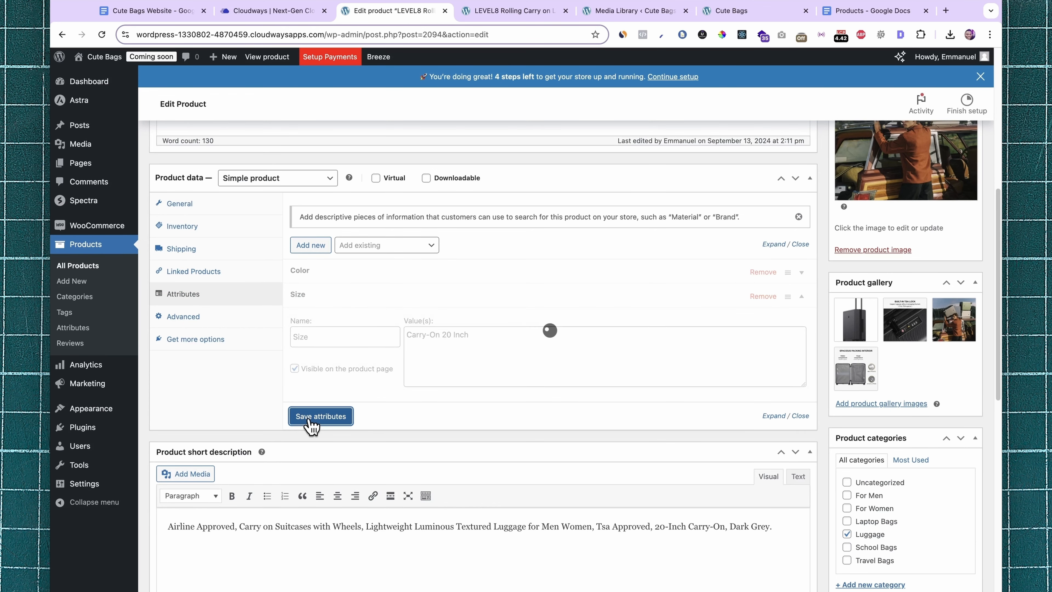
Review the Advanced and extensions tabs and try the Virtual and Downloadable checkboxes.
left_click(185, 320)
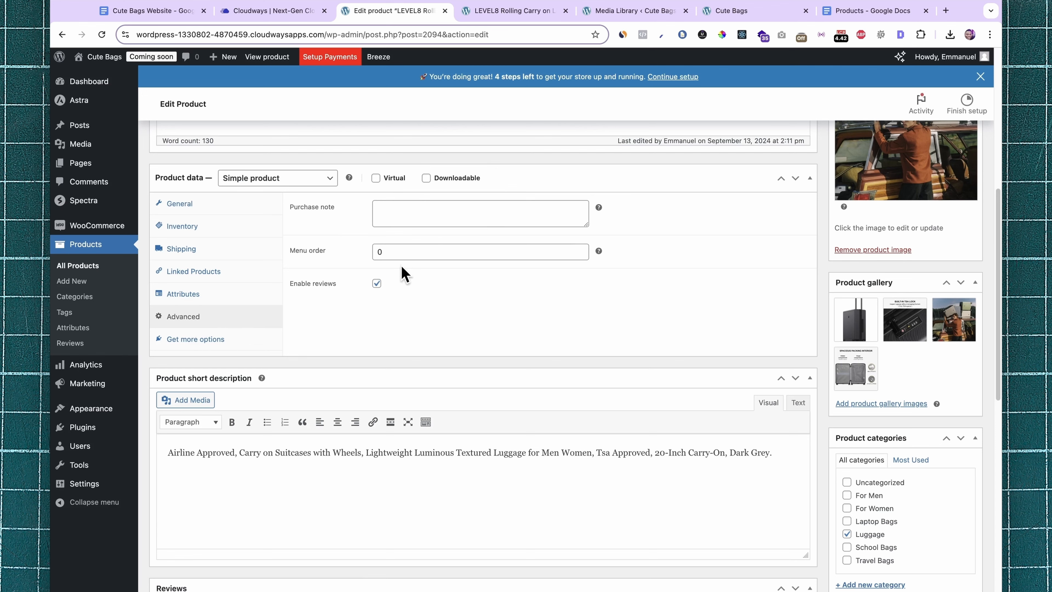
left_click(202, 342)
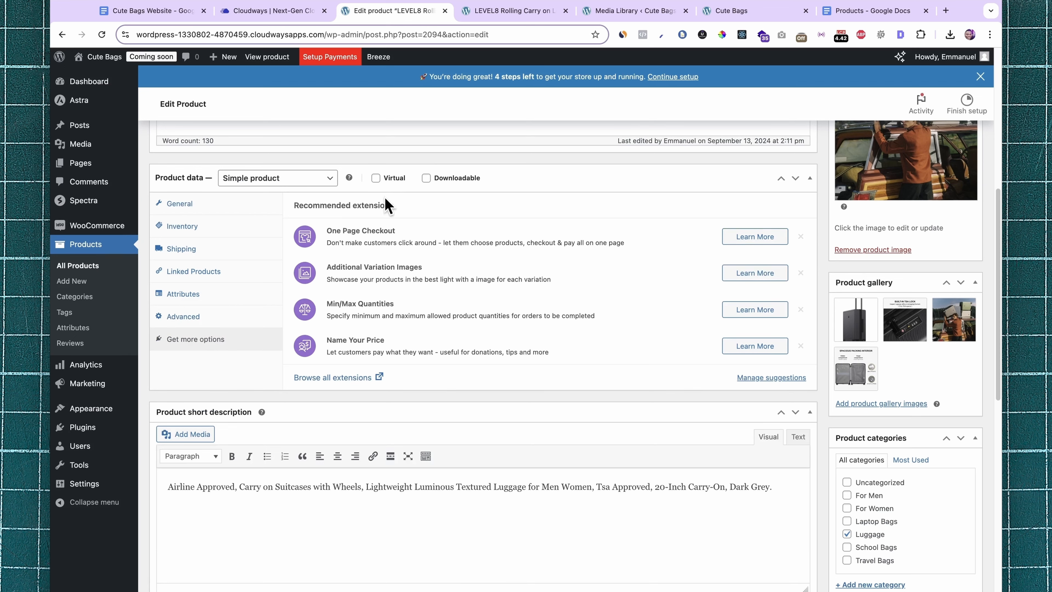
left_click(377, 179)
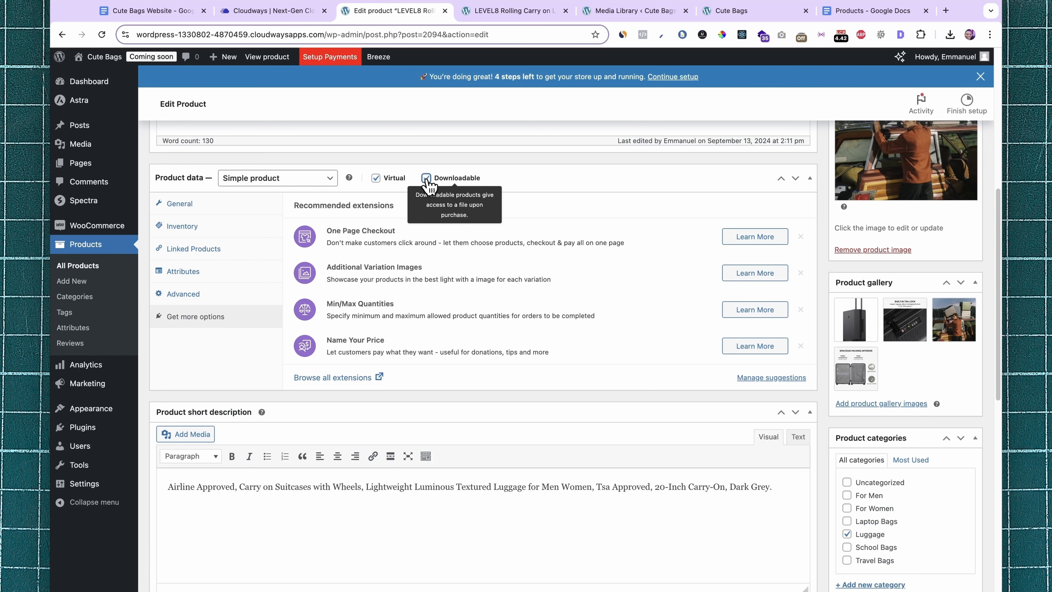
left_click(427, 179)
left_click(375, 178)
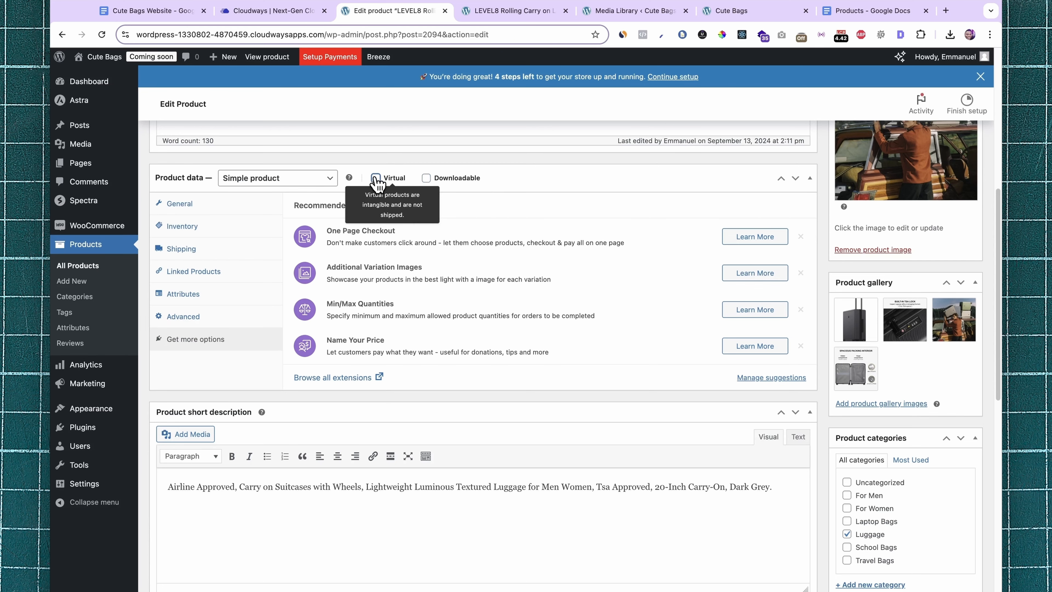
Glance at the storefront page, then update the product with the corrected Size value.
left_click(466, 11)
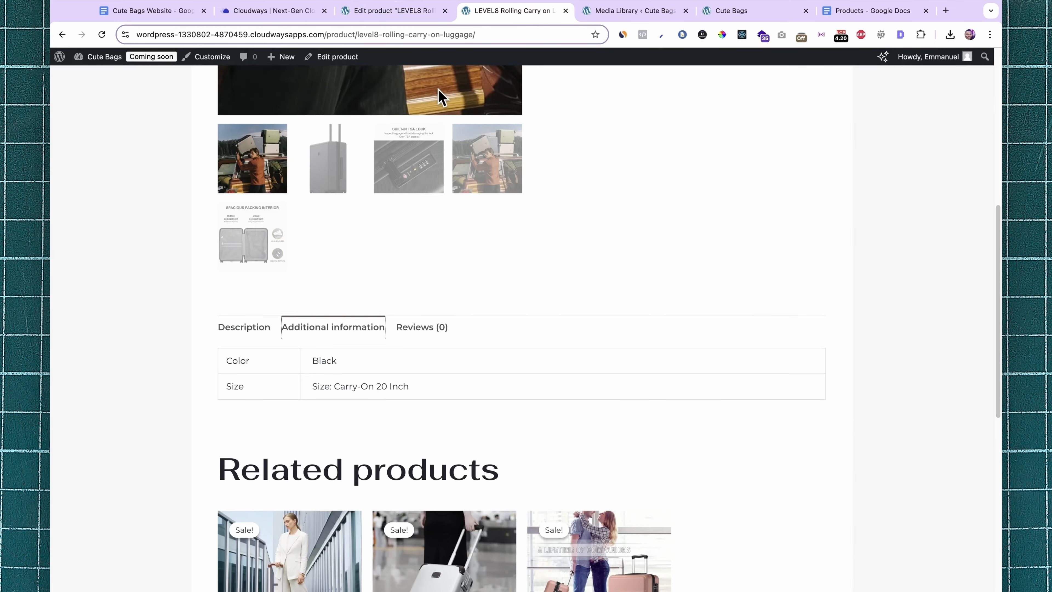
left_click(405, 12)
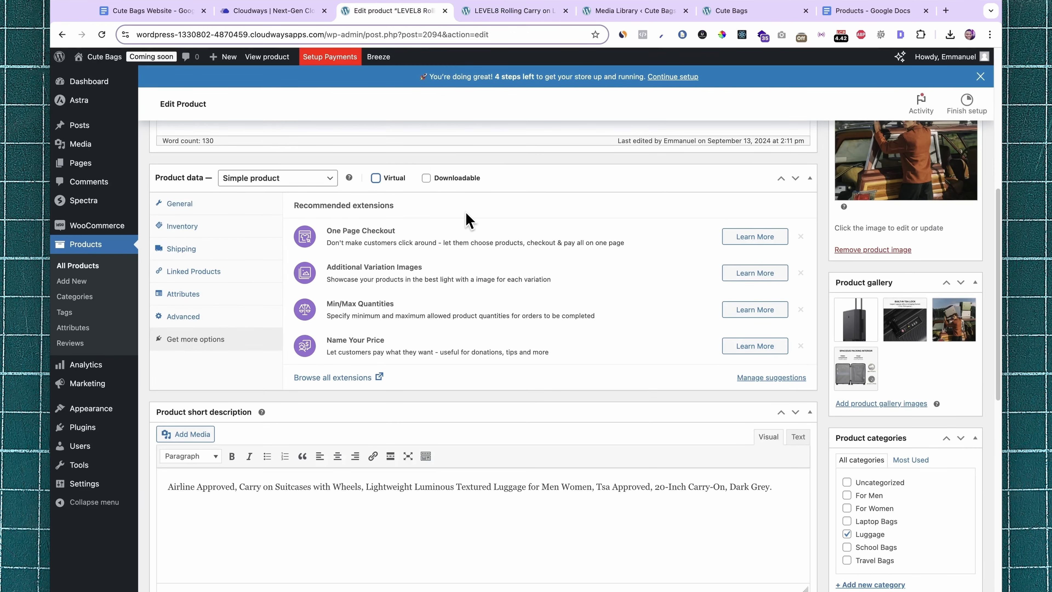
scroll(466, 215, "up", 10)
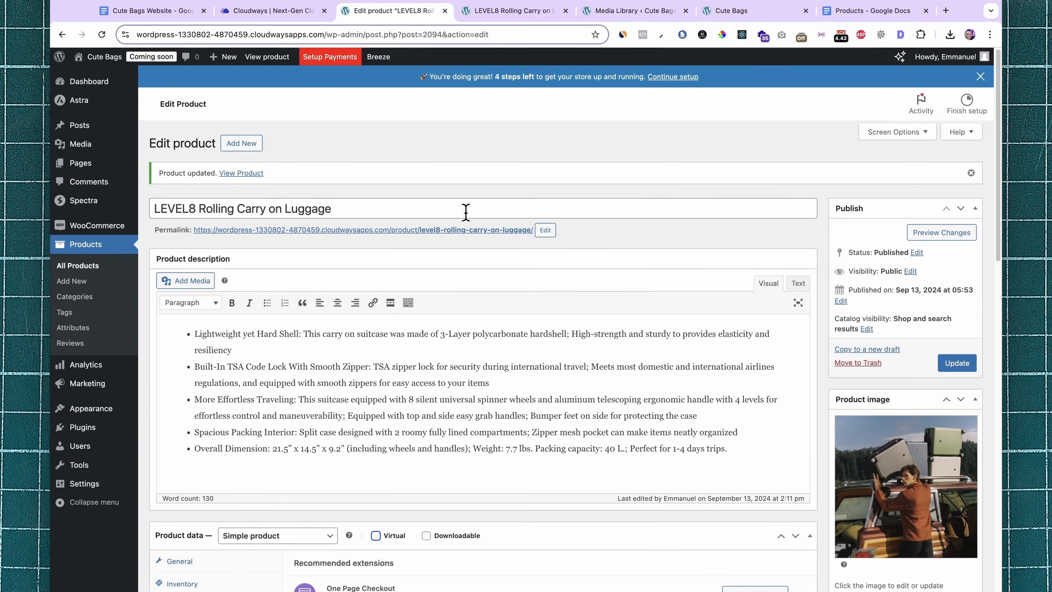
scroll(466, 212, "down", 1)
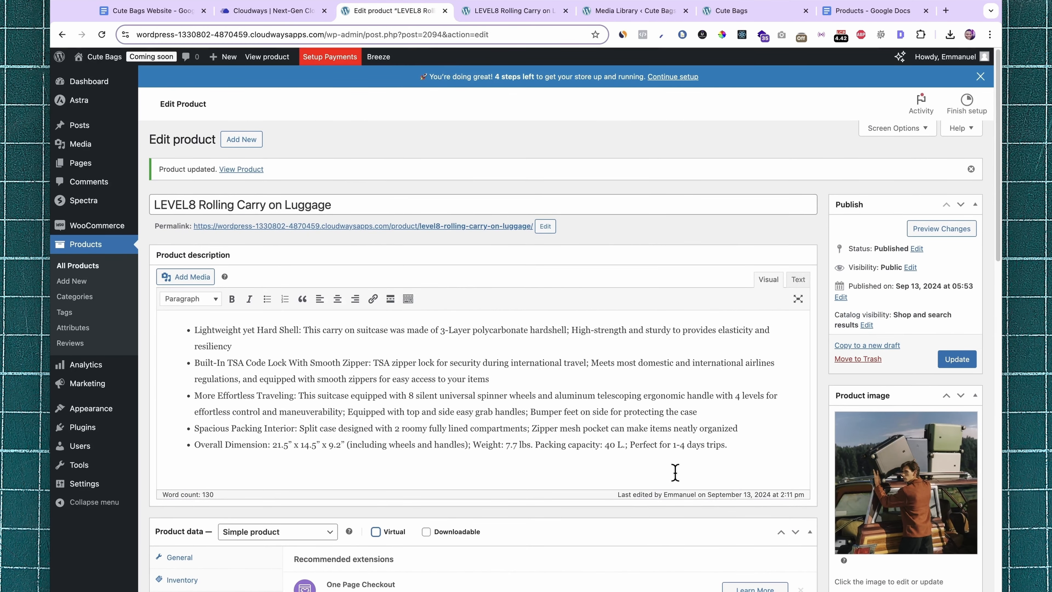
left_click(957, 360)
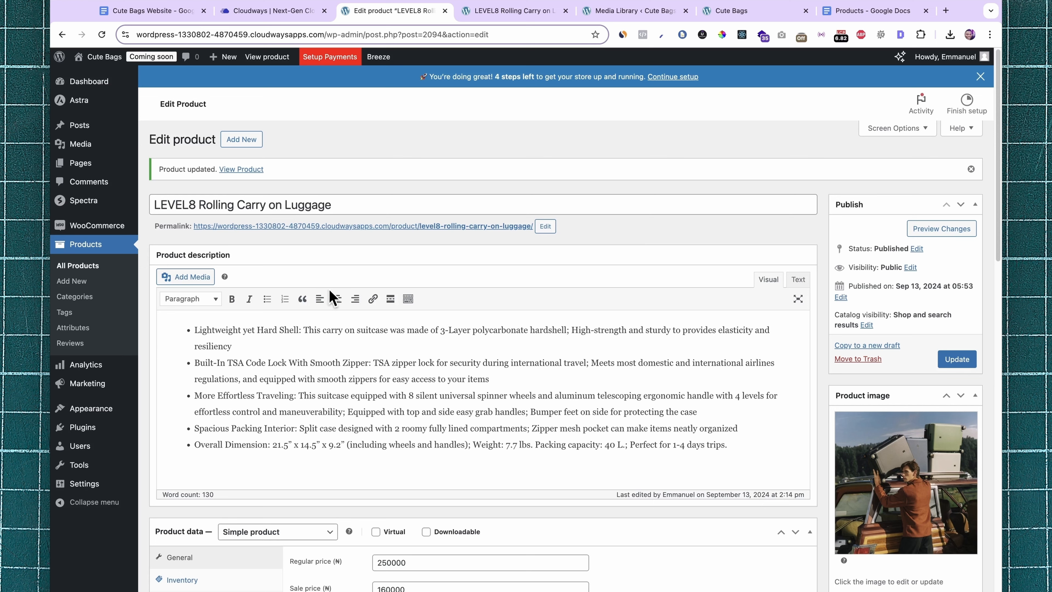
mouse_move(82, 225)
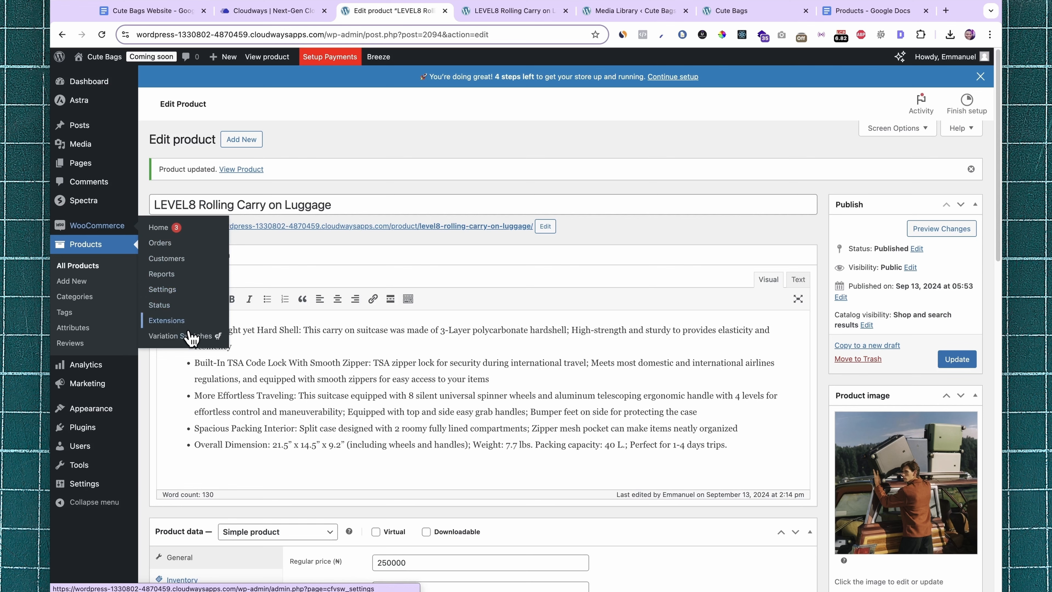
Go to WooCommerce > Settings to show the General tab with the Nigeria — Lagos store address.
mouse_move(73, 371)
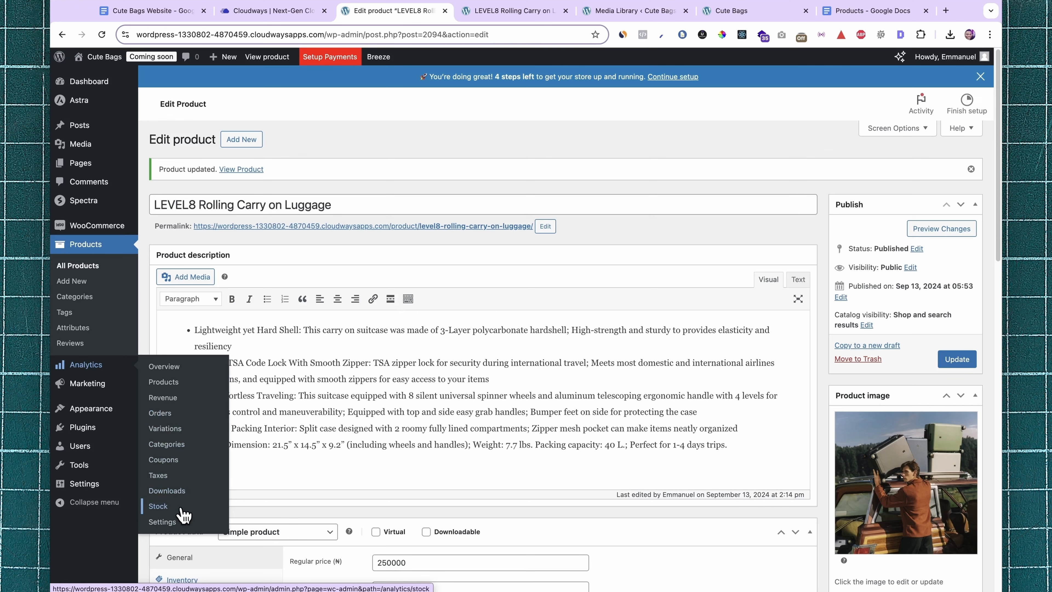
mouse_move(91, 391)
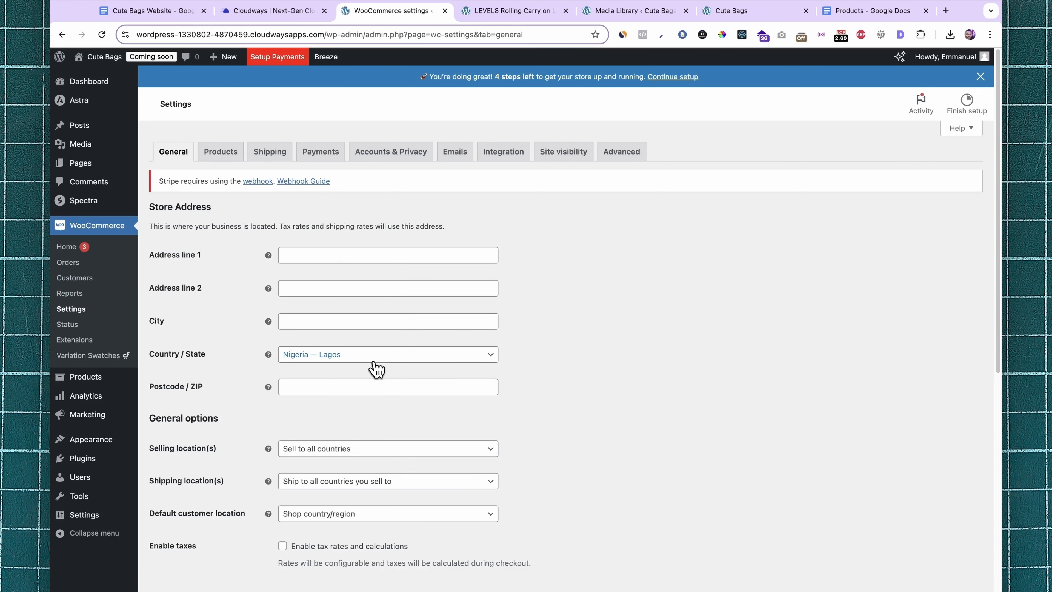
Try the Selling location(s) options and settle on 'Sell to all countries'.
scroll(376, 367, "down", 2)
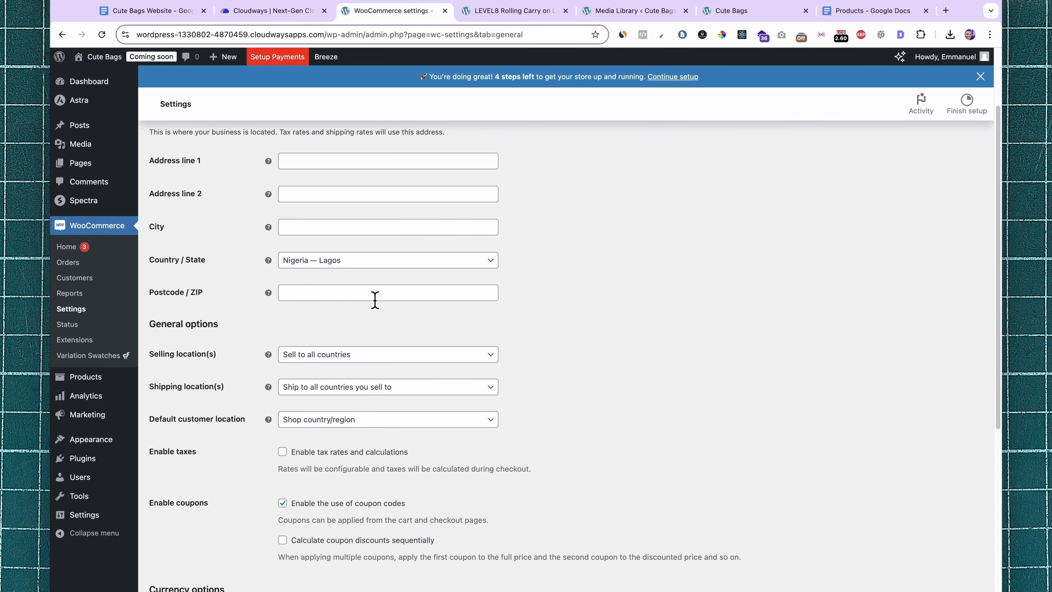
scroll(375, 299, "up", 2)
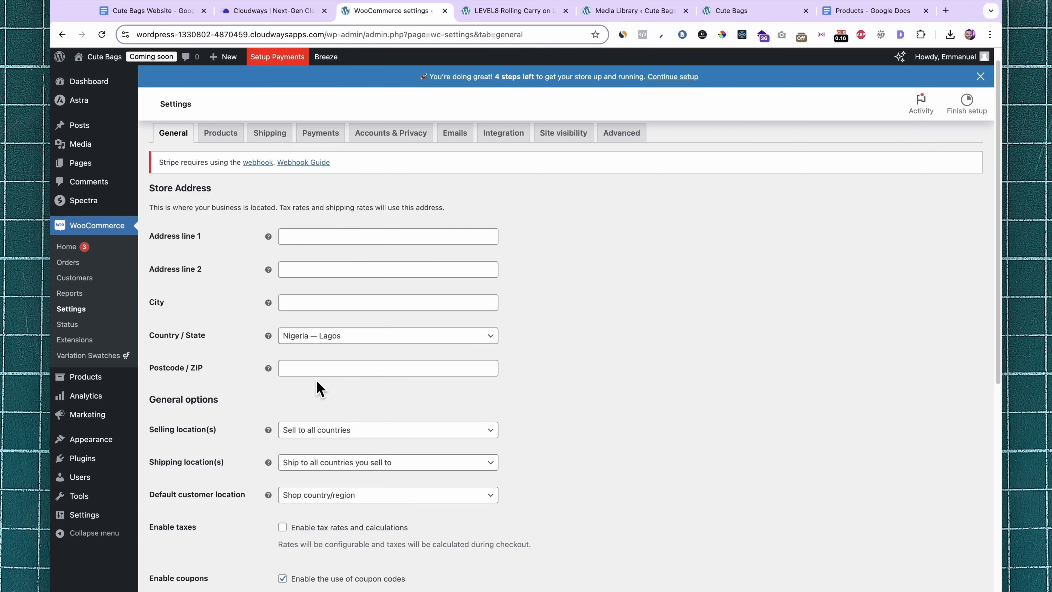
scroll(292, 478, "down", 2)
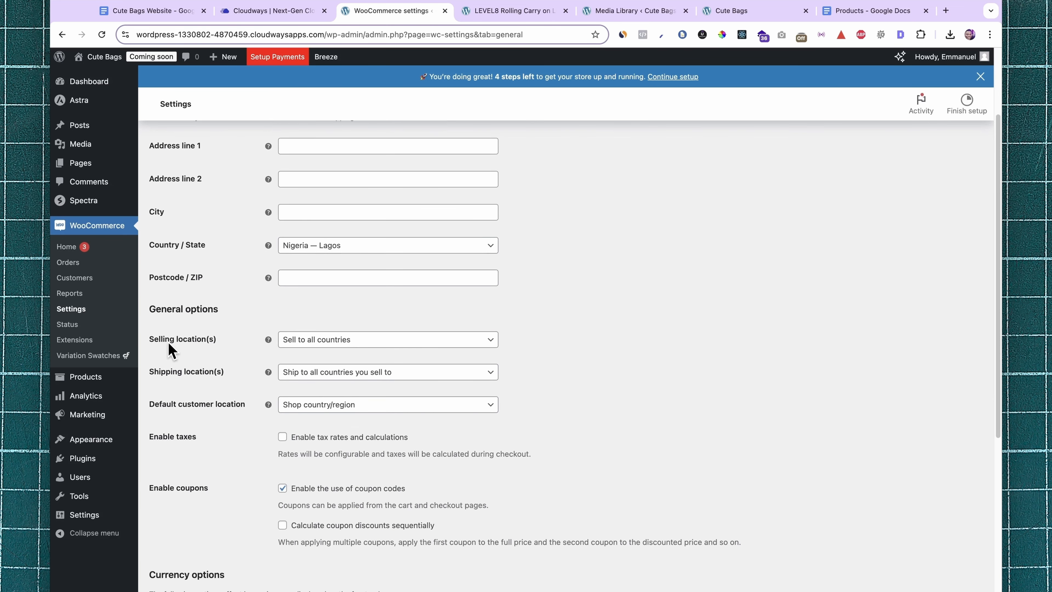
left_click(338, 343)
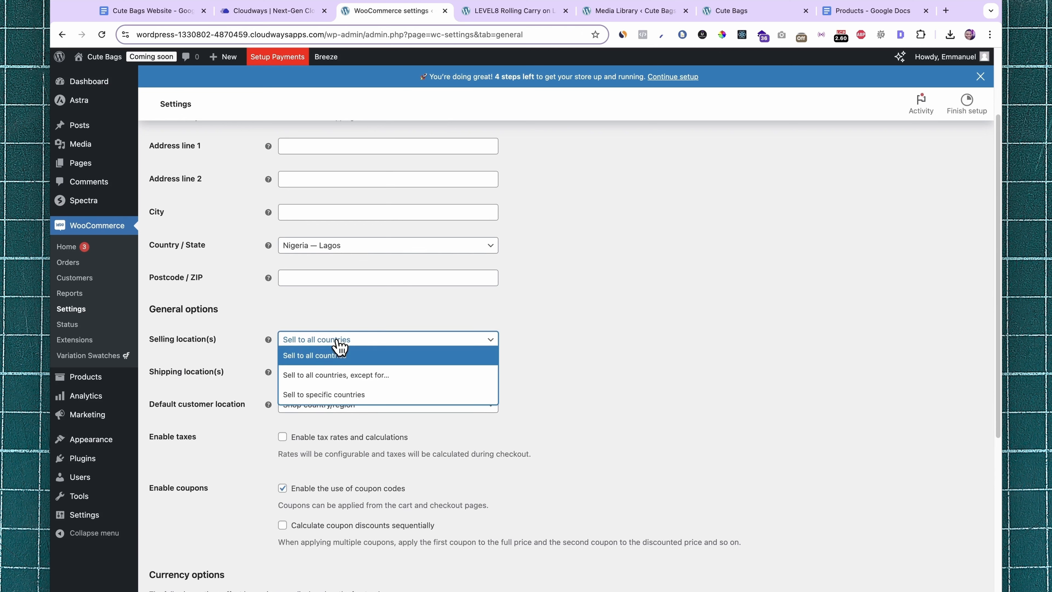
left_click(352, 395)
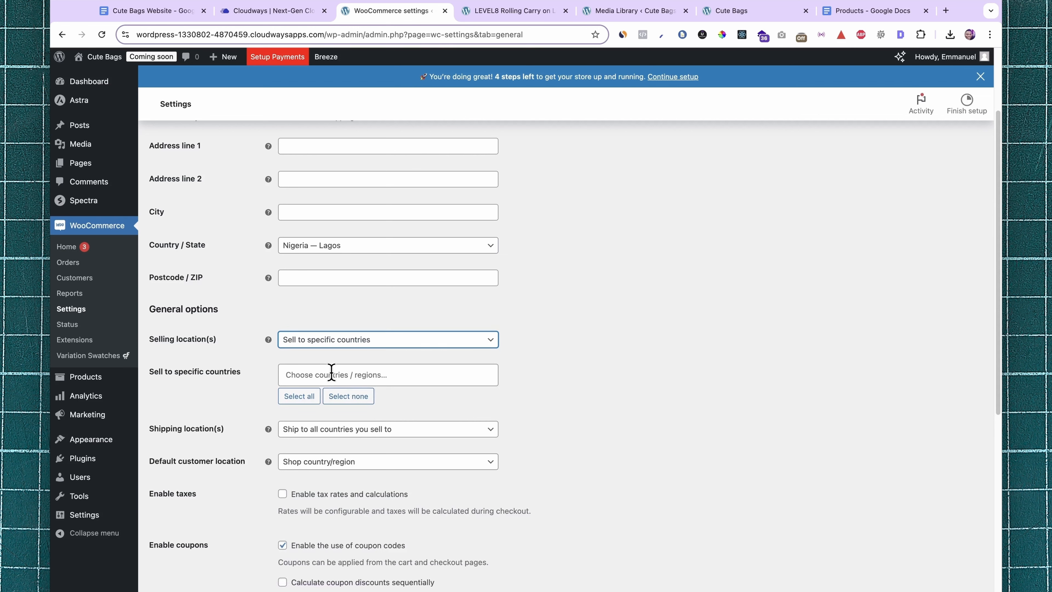
left_click(353, 344)
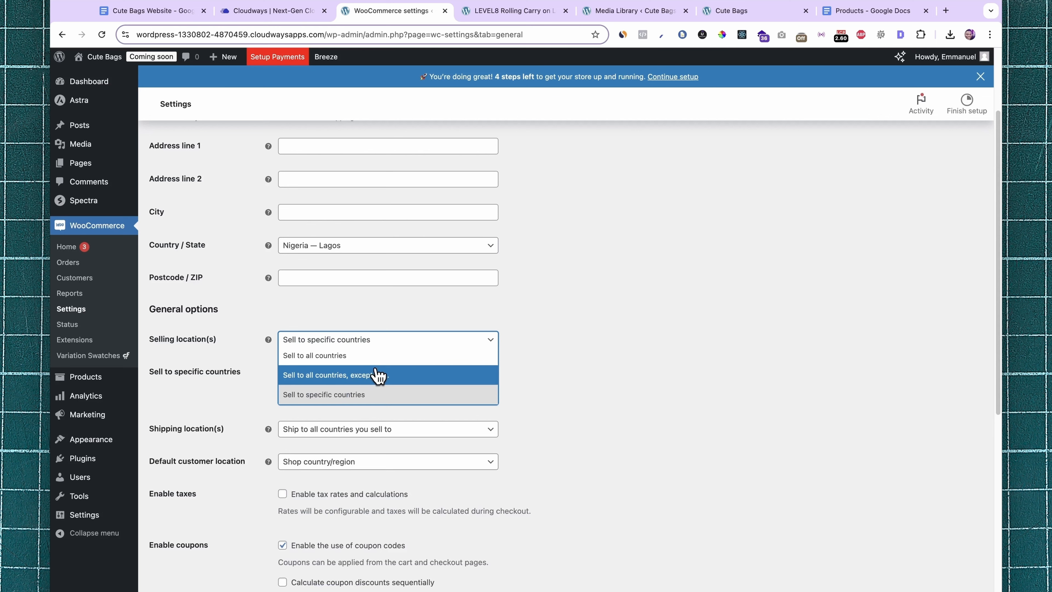
left_click(336, 377)
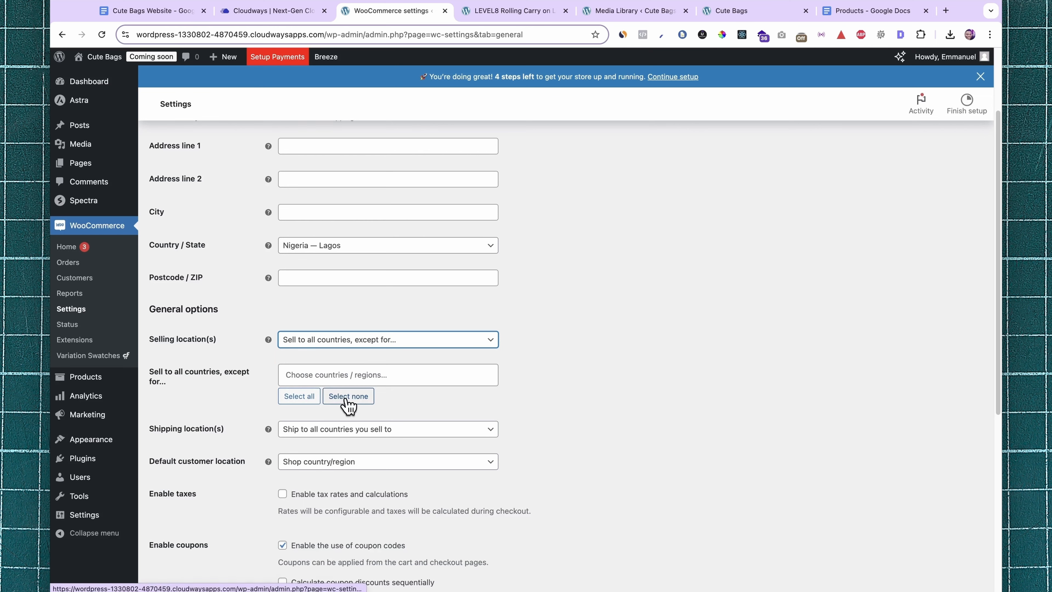
left_click(343, 342)
left_click(367, 356)
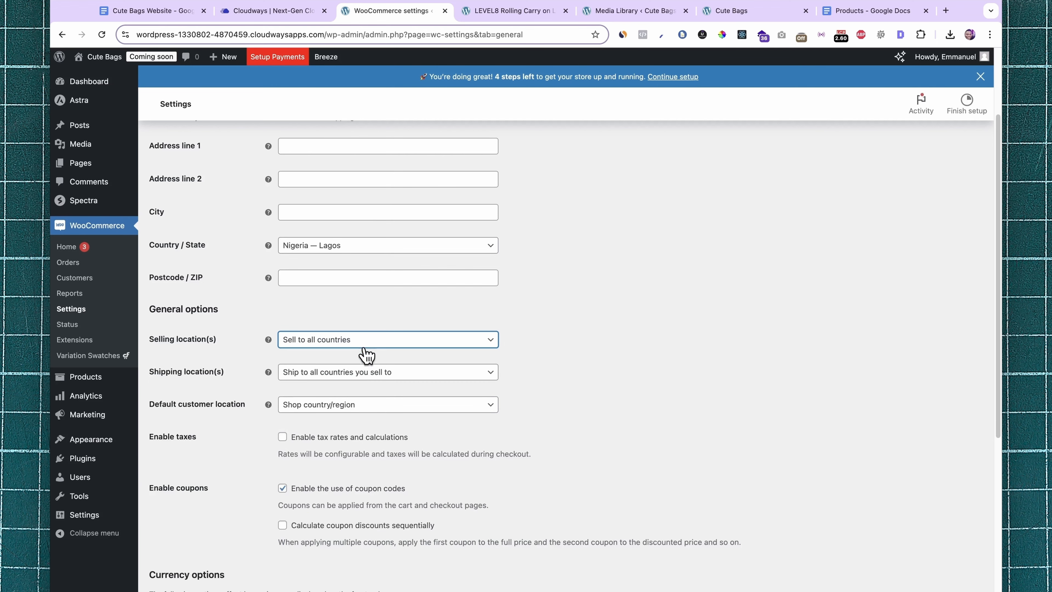
Keep Shipping location(s) at 'Ship to all countries you sell to'.
scroll(520, 404, "down", 3)
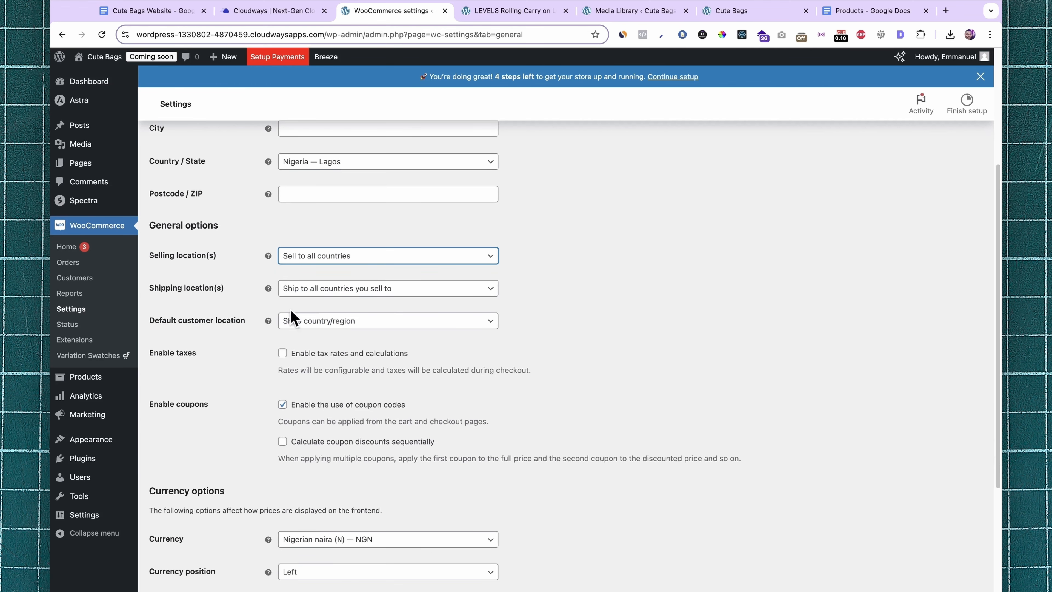
left_click(344, 289)
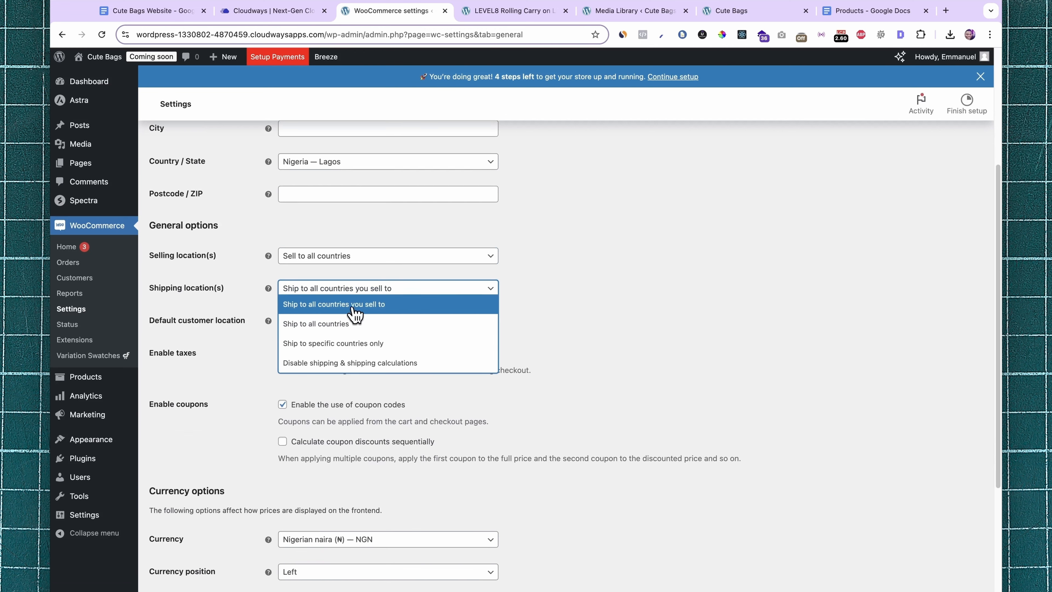
left_click(367, 311)
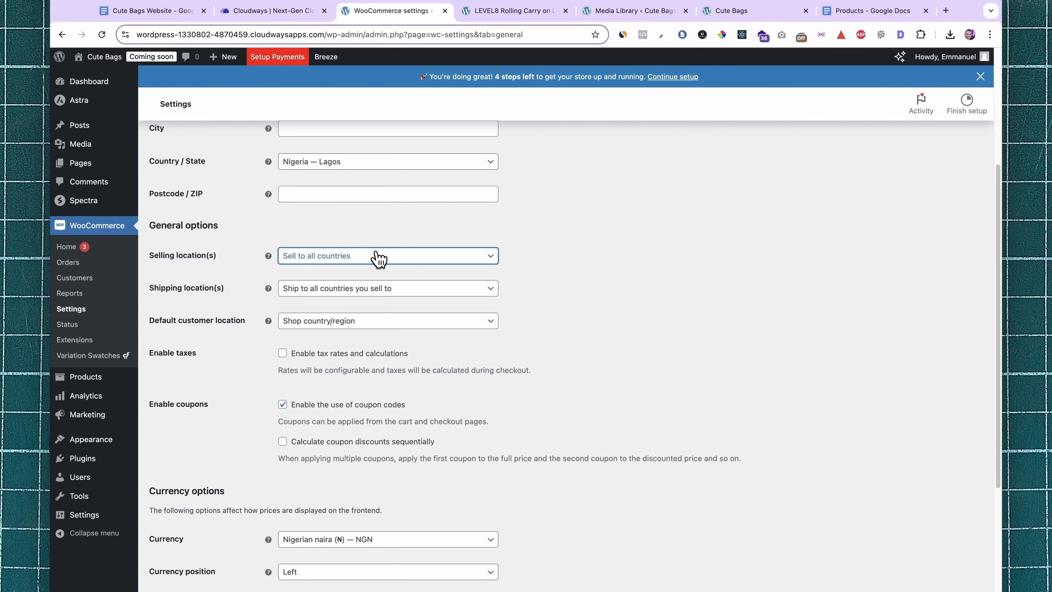
left_click(374, 256)
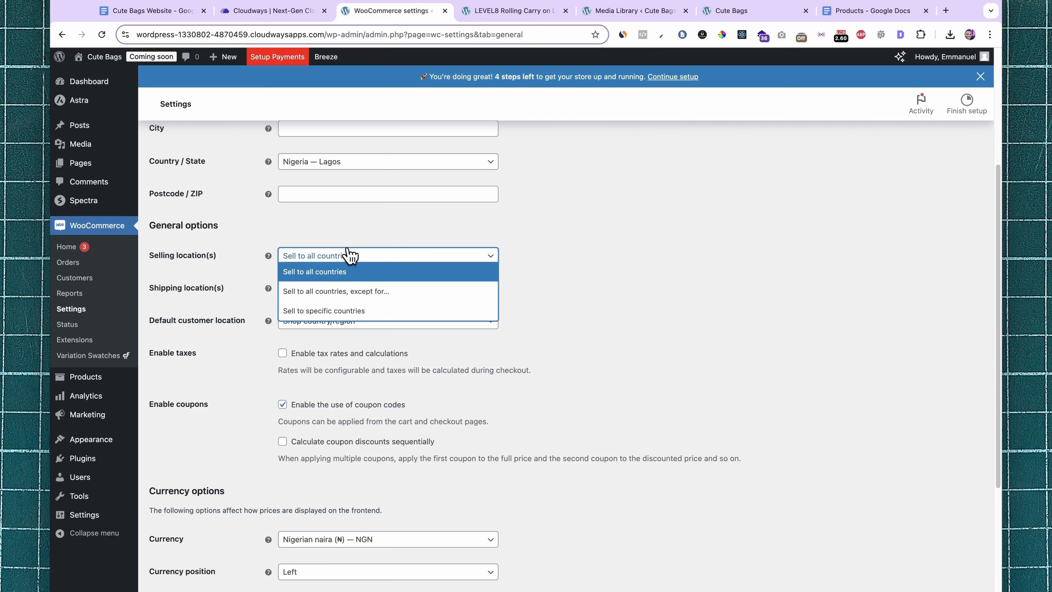
left_click(672, 226)
left_click(367, 292)
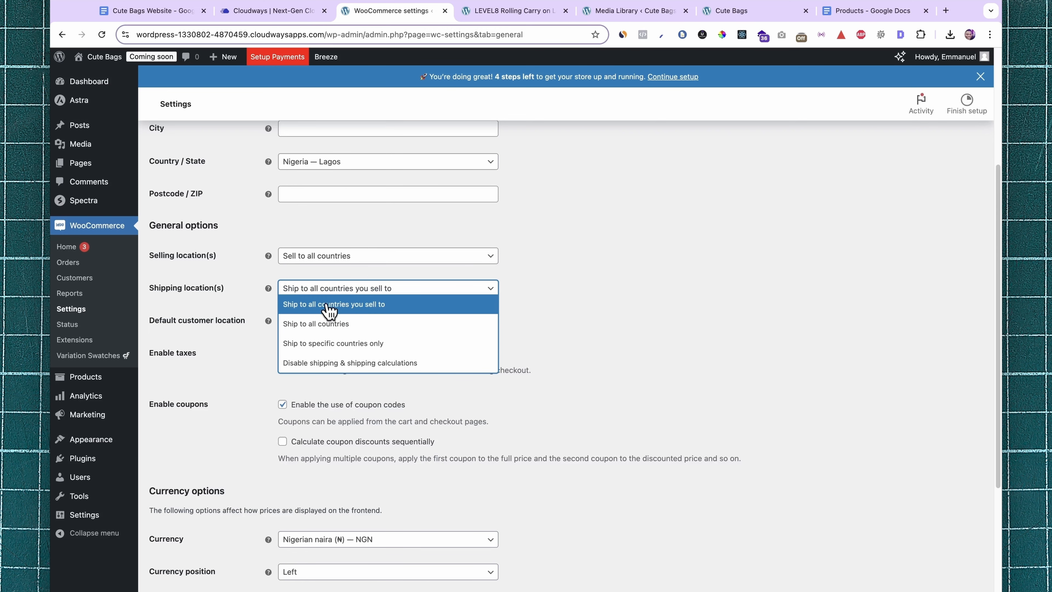
left_click(398, 306)
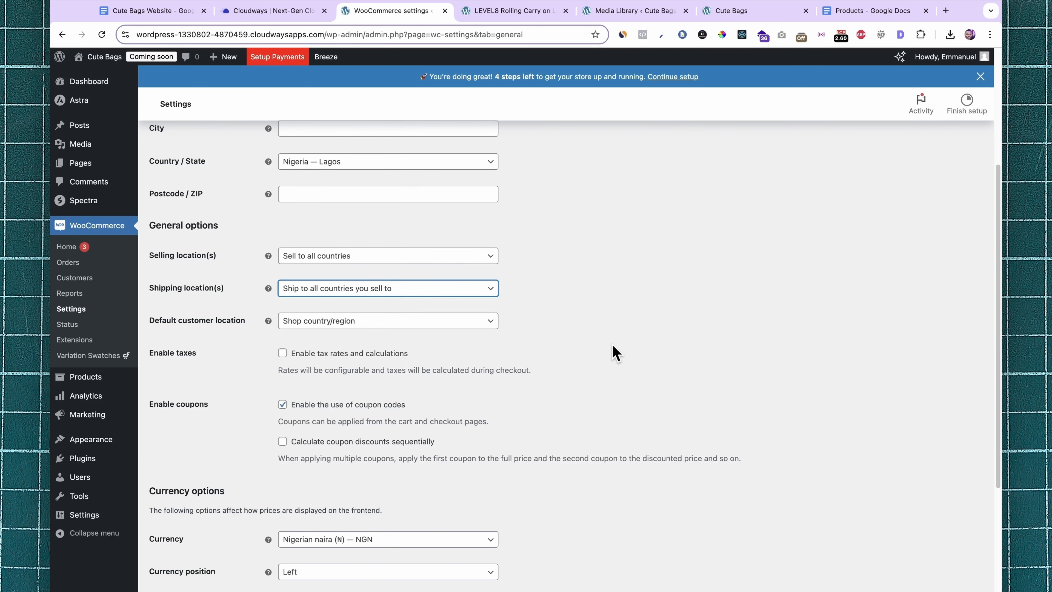
scroll(609, 348, "down", 2)
left_click(422, 258)
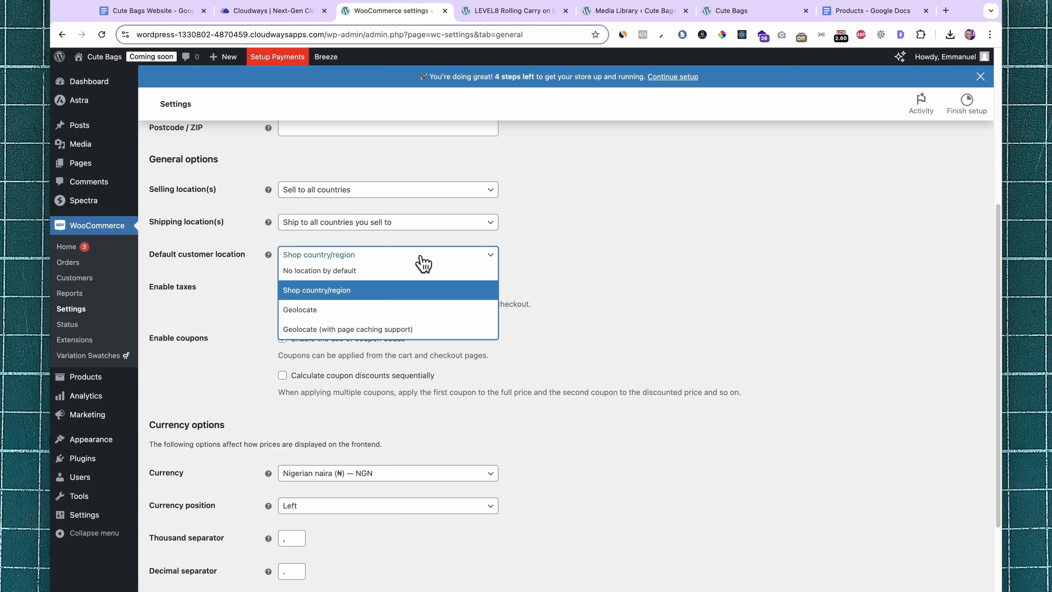
Set Default customer location to Geolocate.
left_click(327, 311)
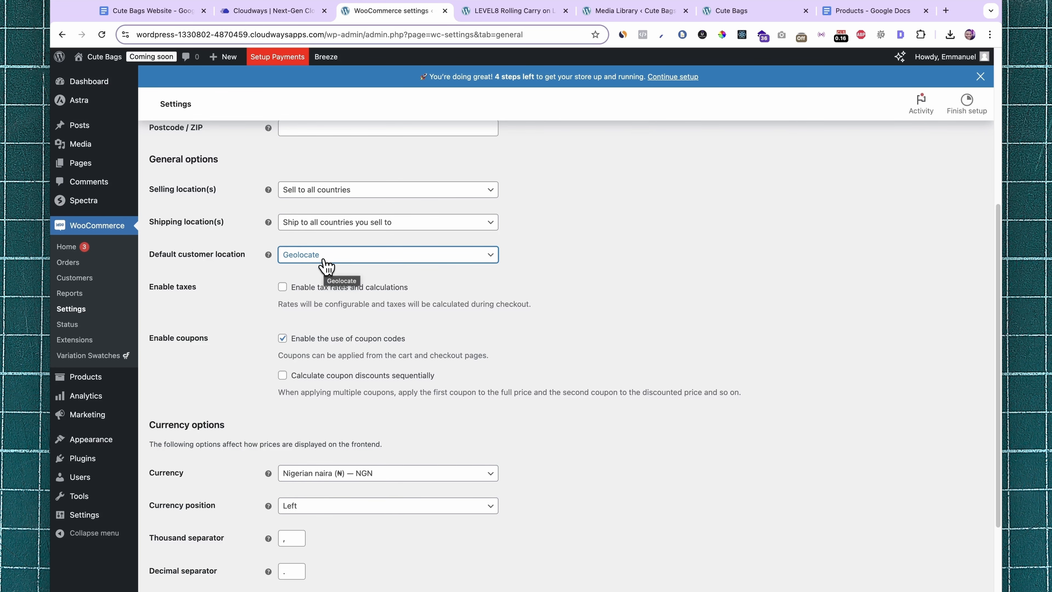
scroll(311, 319, "down", 1)
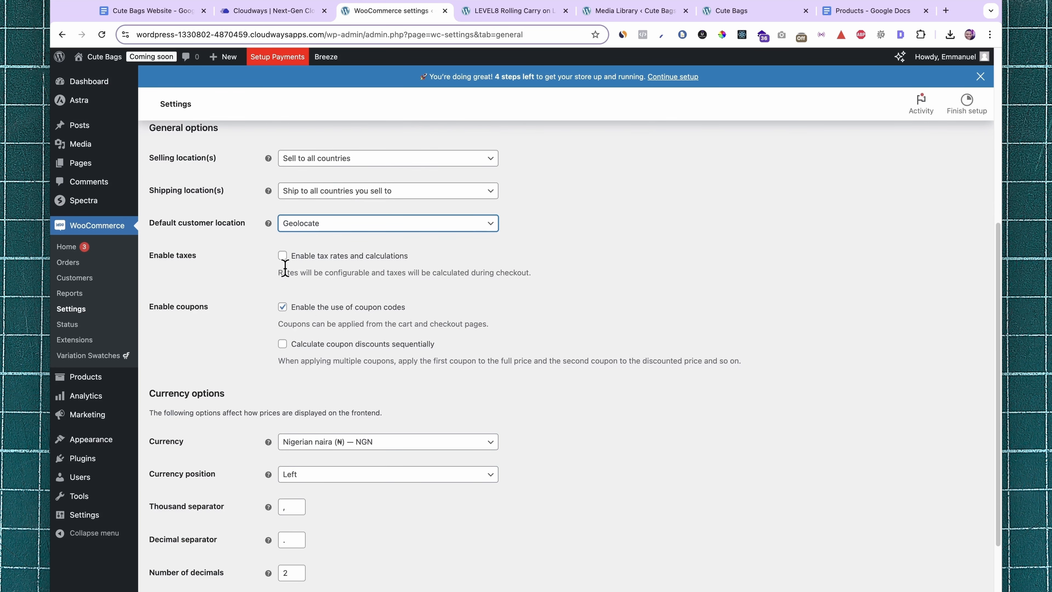
scroll(355, 359, "down", 1)
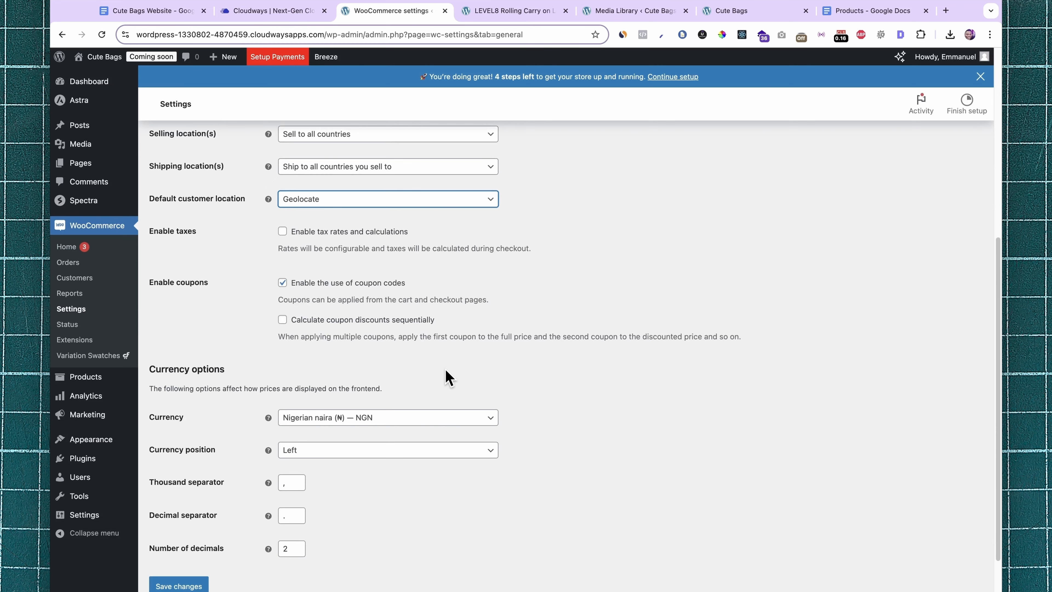
scroll(450, 375, "down", 2)
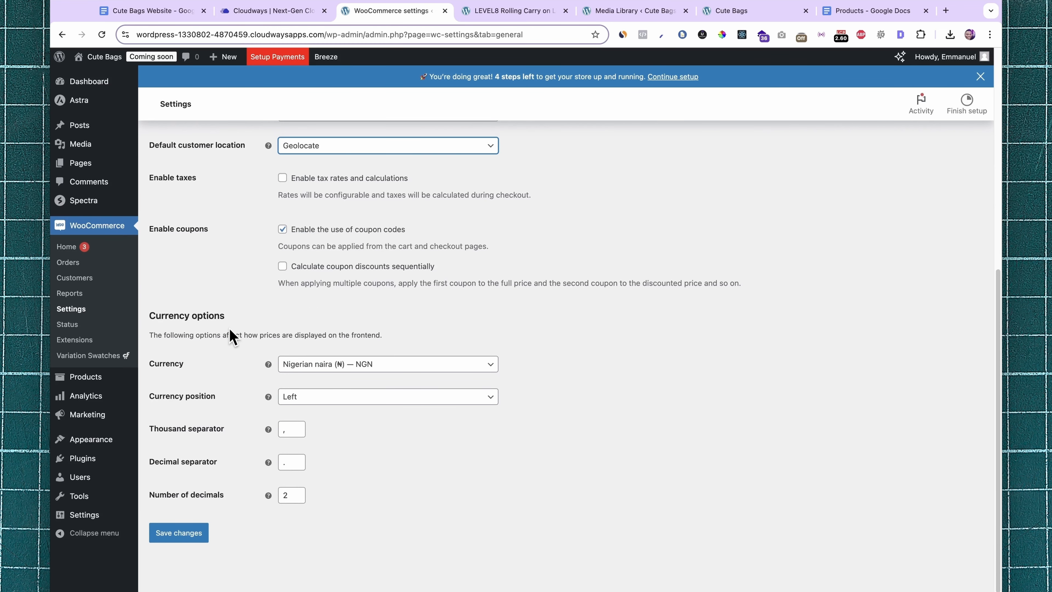
scroll(431, 325, "up", 10)
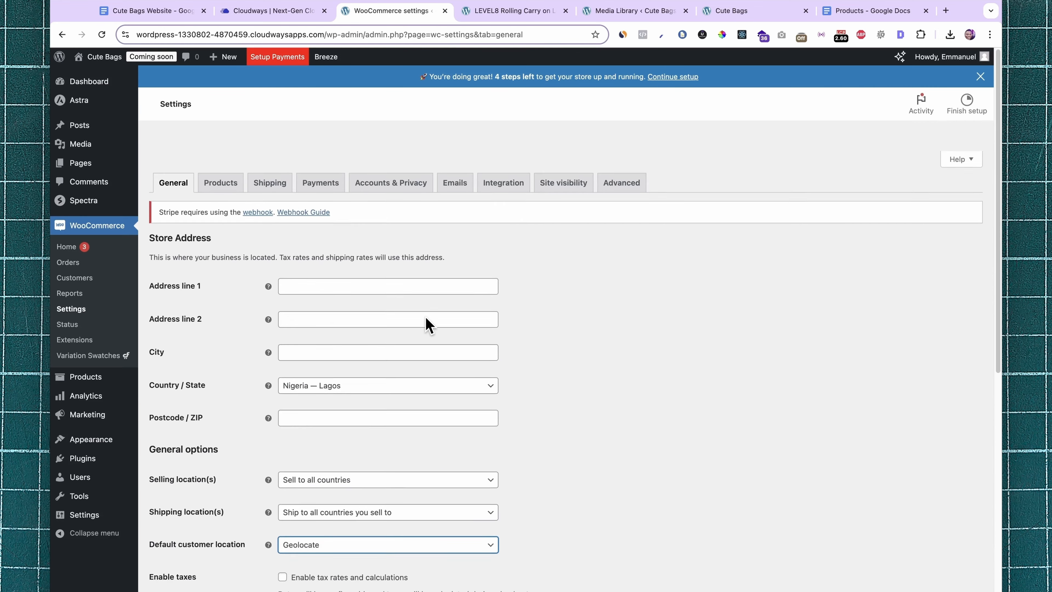
scroll(426, 325, "down", 1)
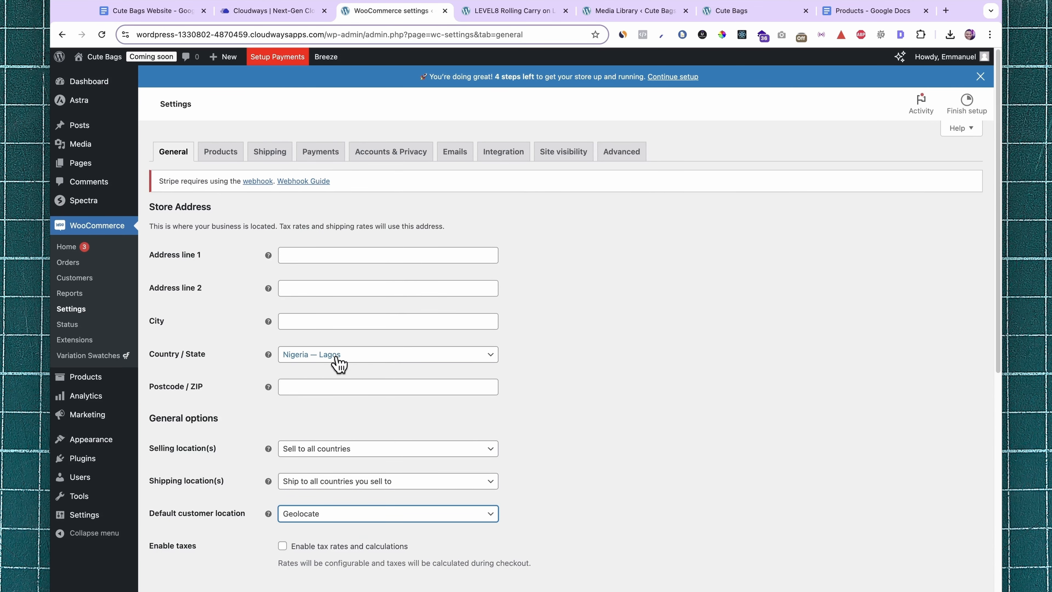
scroll(470, 446, "down", 10)
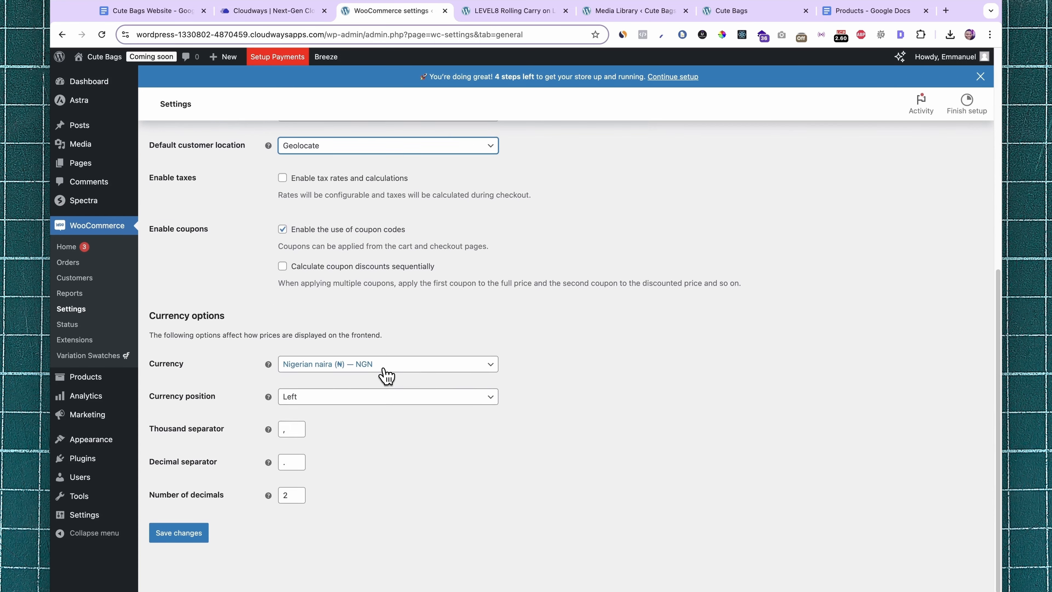
Keep Nigerian naira as currency, save the general settings, and dismiss the feedback prompt.
left_click(386, 371)
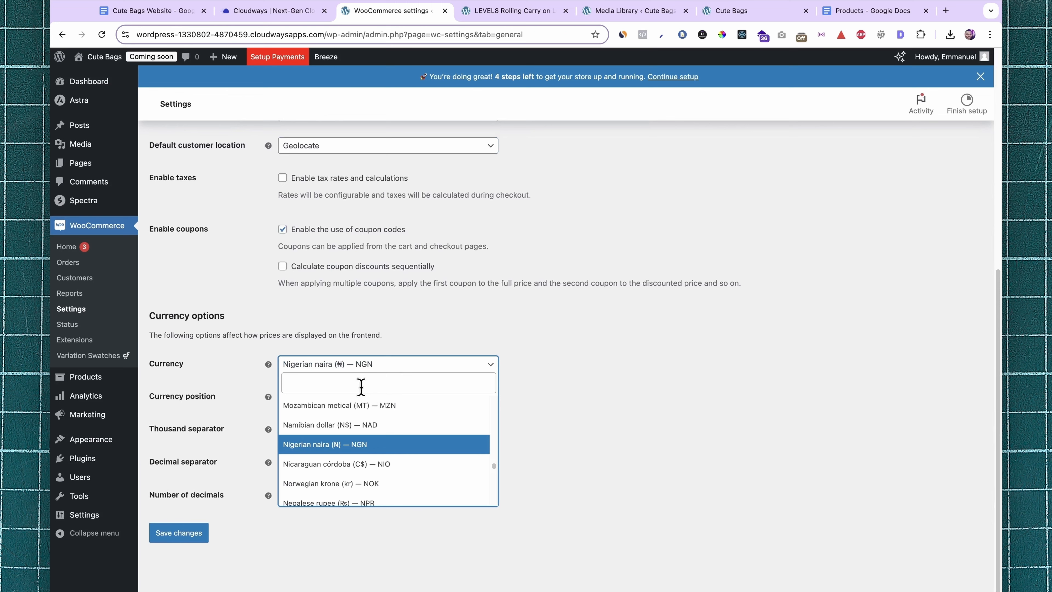
type("USD")
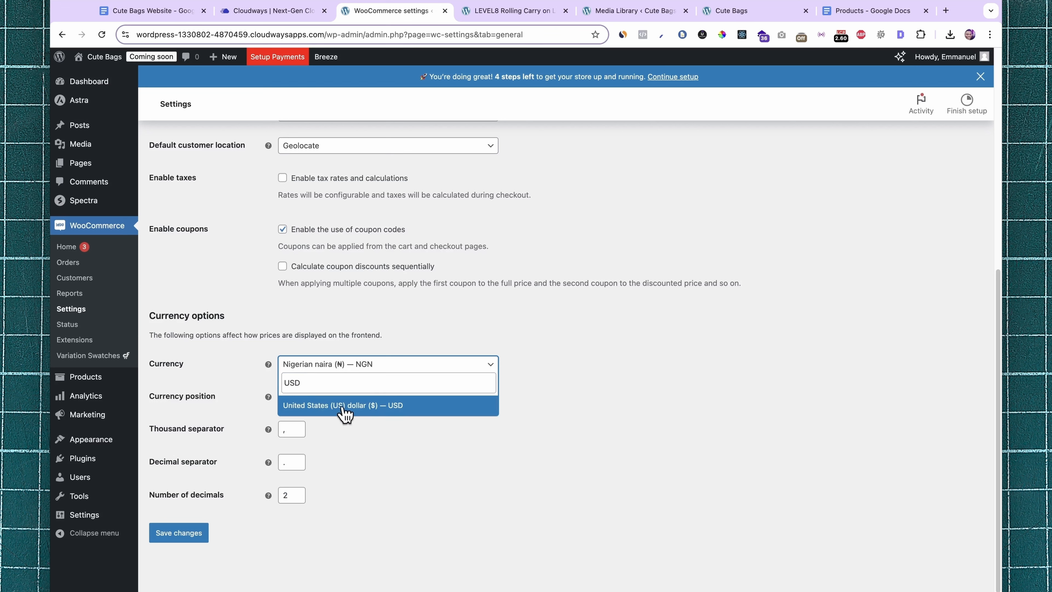
key("BackSpace")
key("BackSpace")
key("BackSpace")
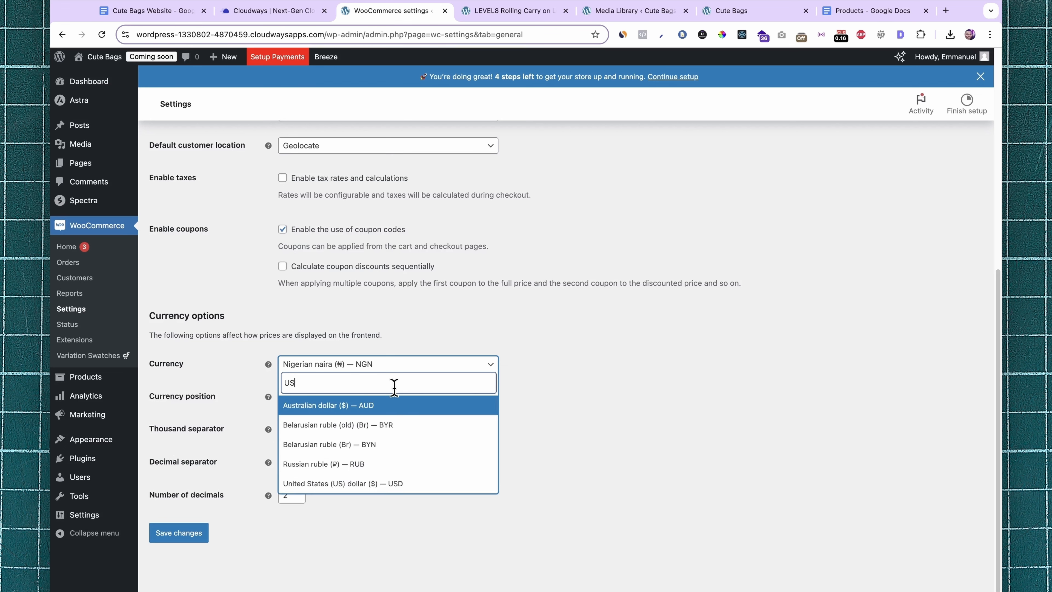
left_click(646, 405)
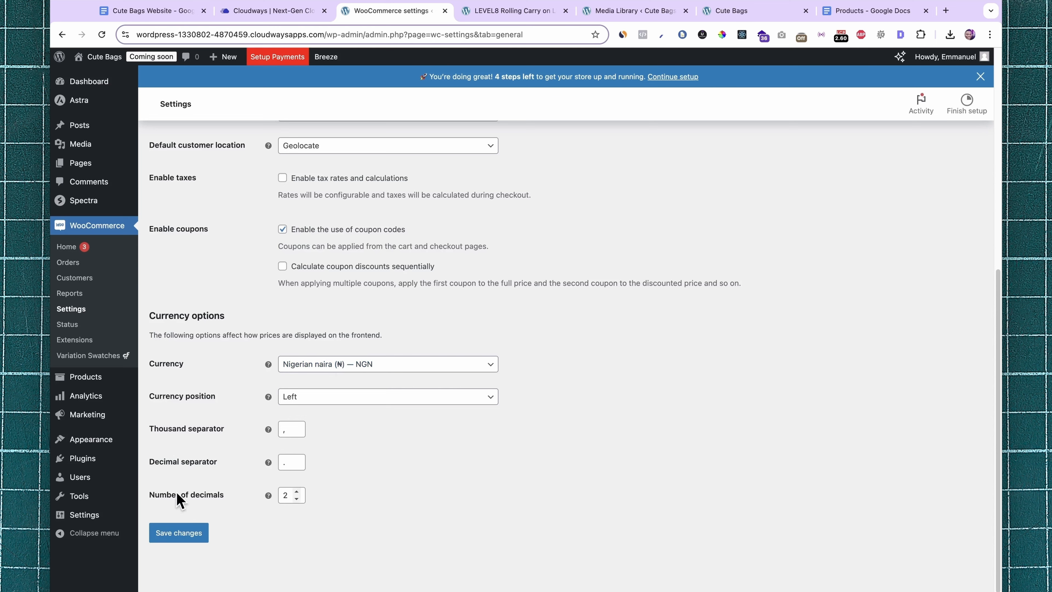
left_click(181, 534)
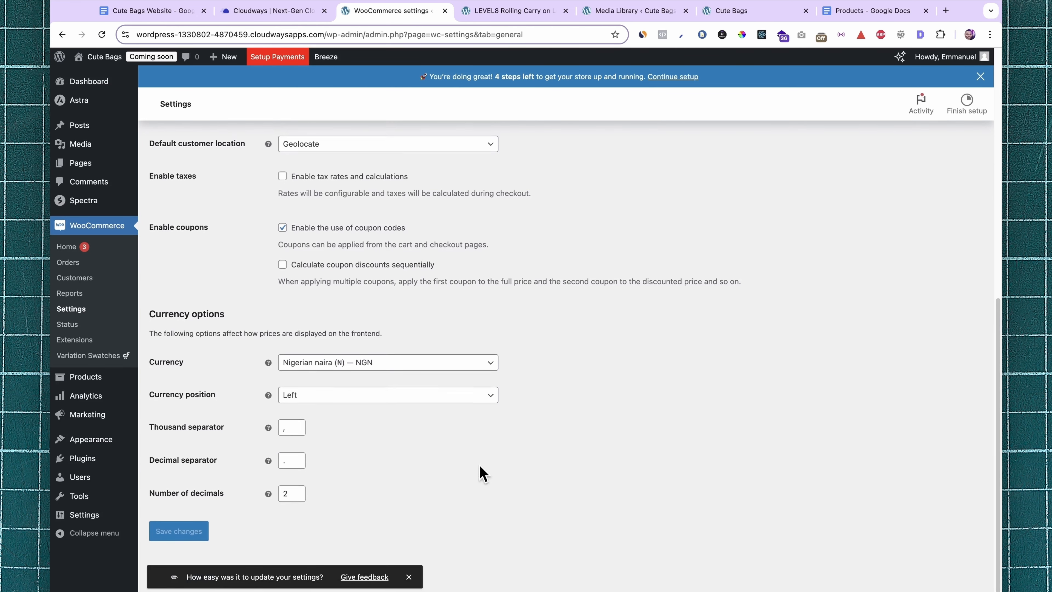
left_click(409, 577)
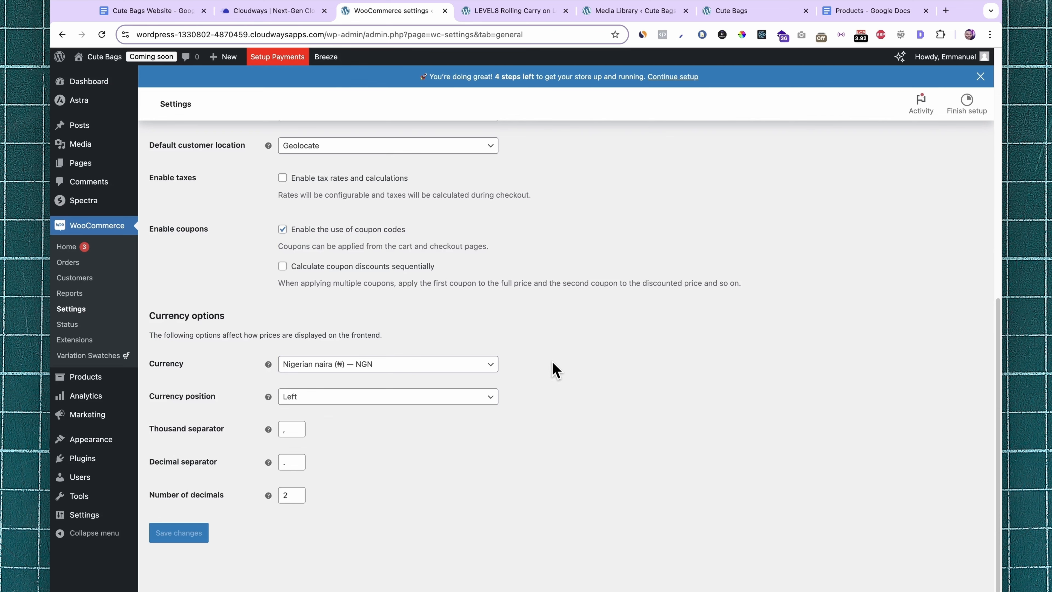
mouse_move(82, 459)
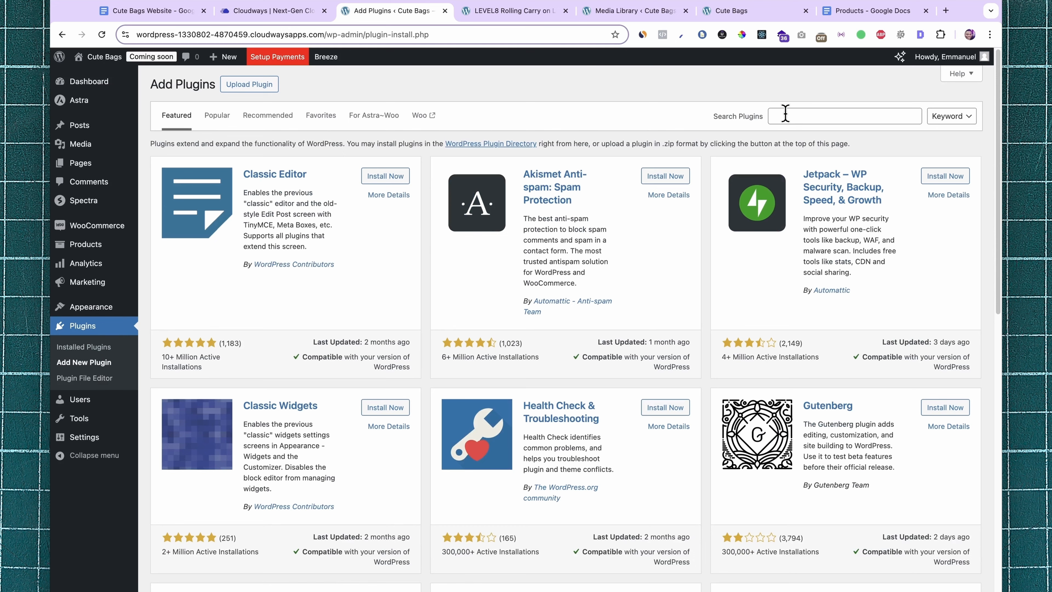
Search plugins for 'yaycurren', install and activate YayCurrency, then open its currency page.
left_click(784, 114)
type("yaycurrency")
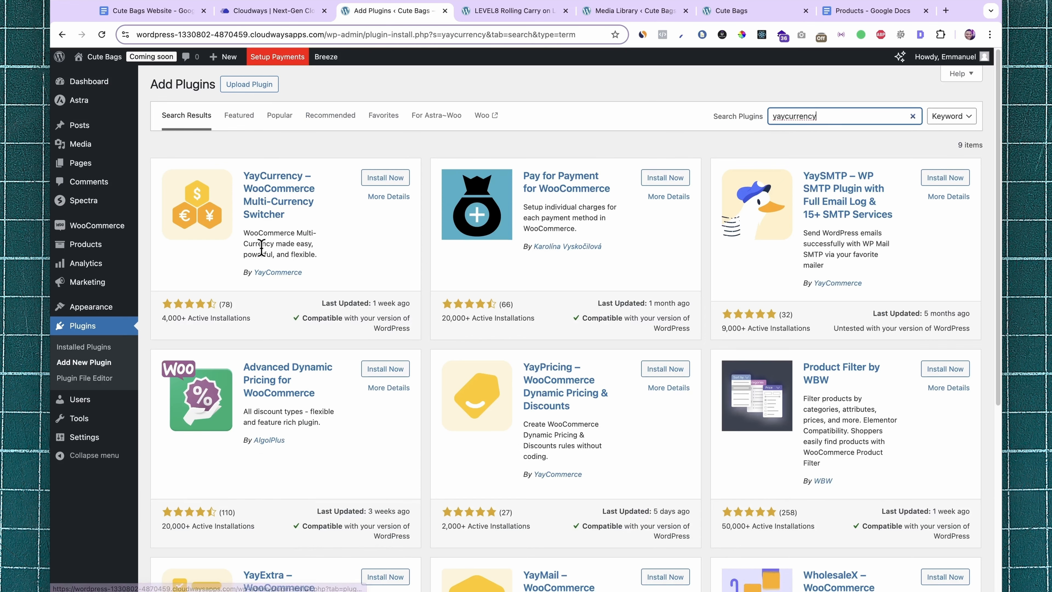
left_click(378, 178)
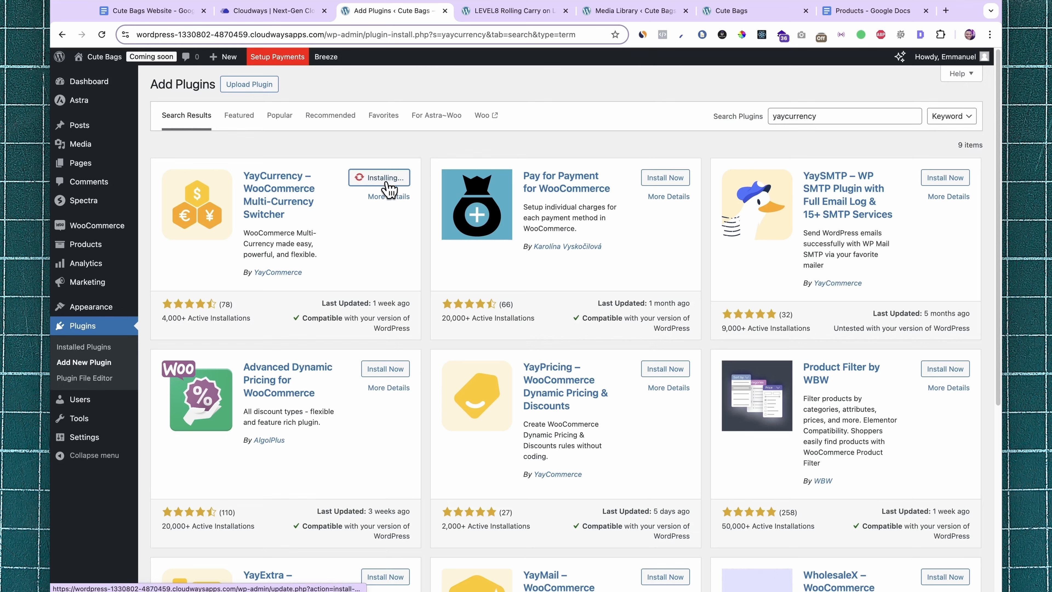
left_click(378, 179)
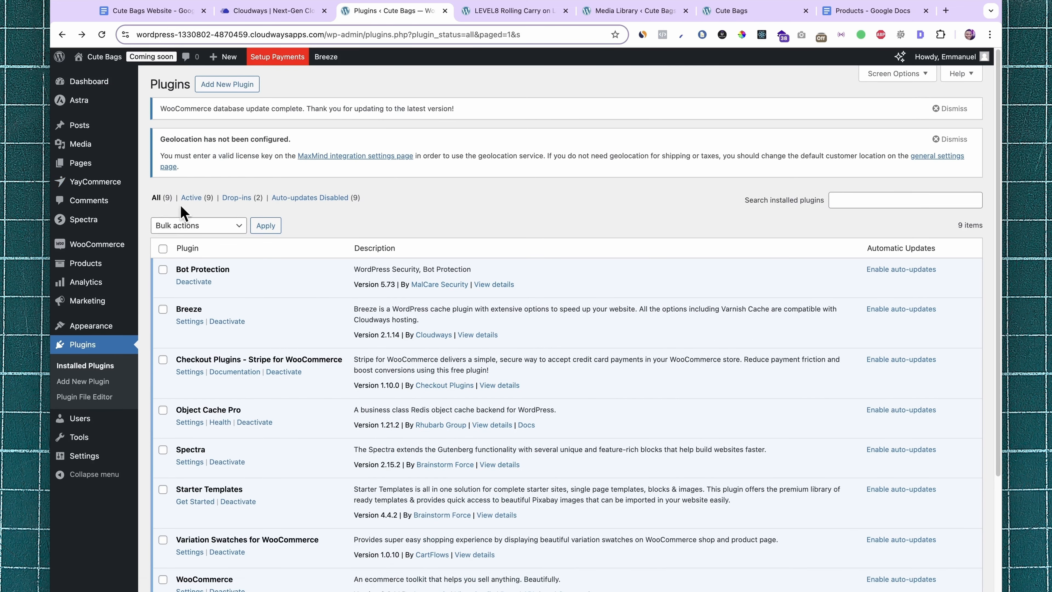
mouse_move(85, 181)
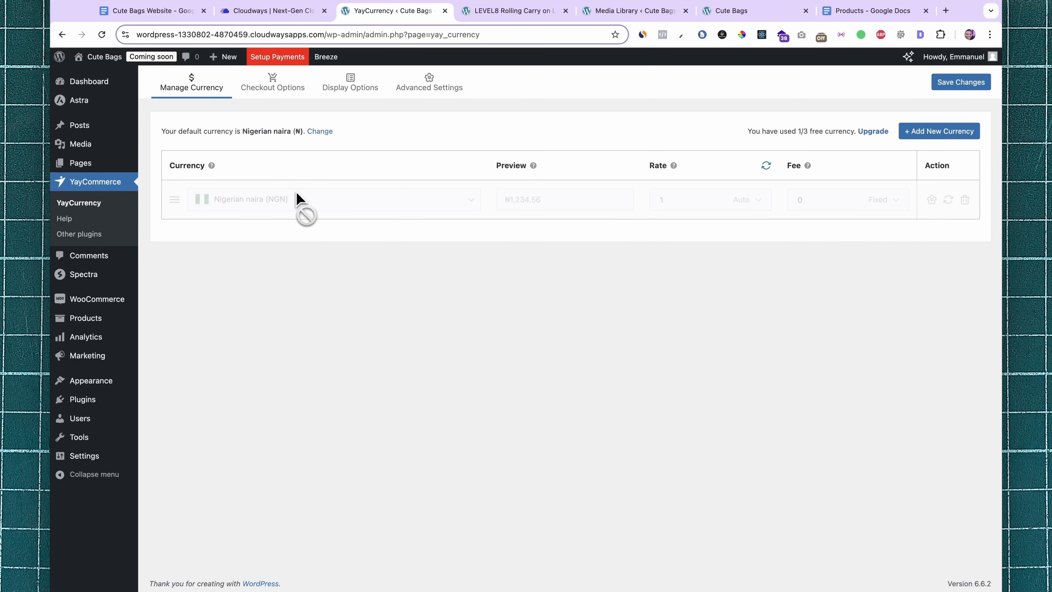
In Manage Currency, add USD and GBP rows beside NGN and save the changes.
left_click(953, 133)
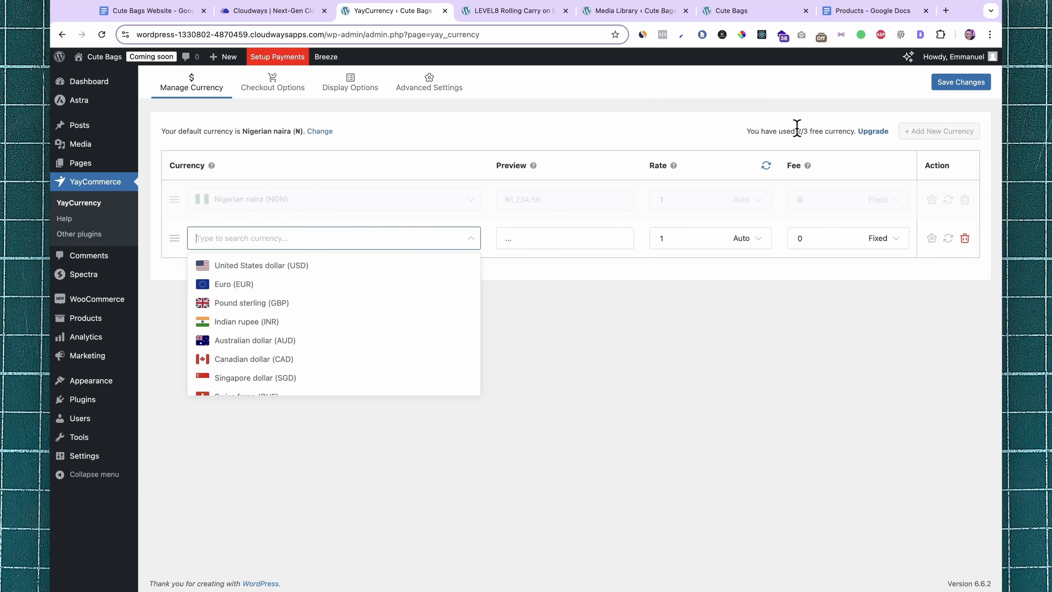
left_click_drag(797, 127, 806, 128)
left_click(829, 121)
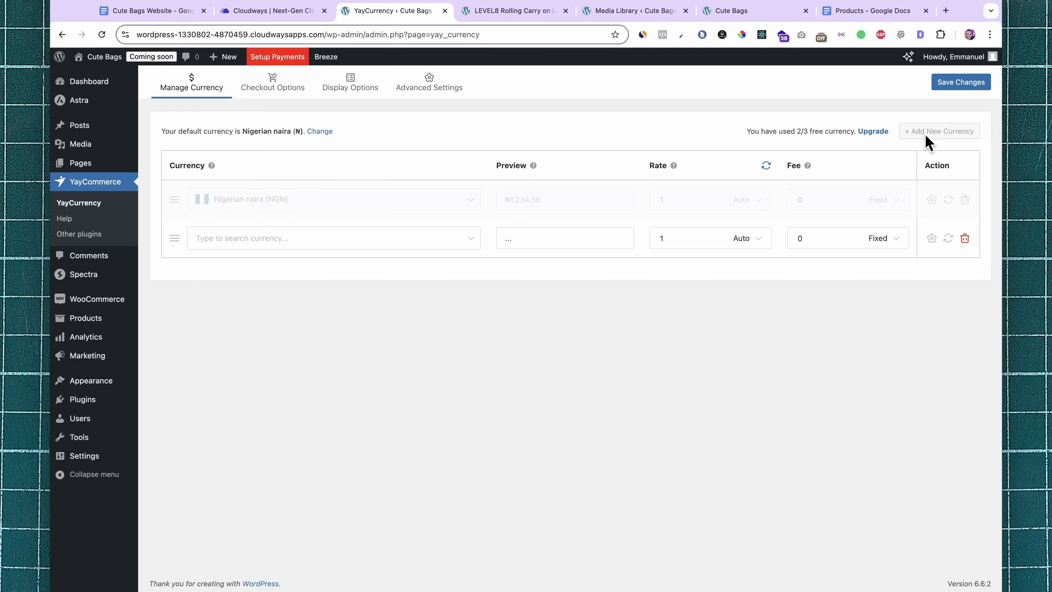
left_click(395, 244)
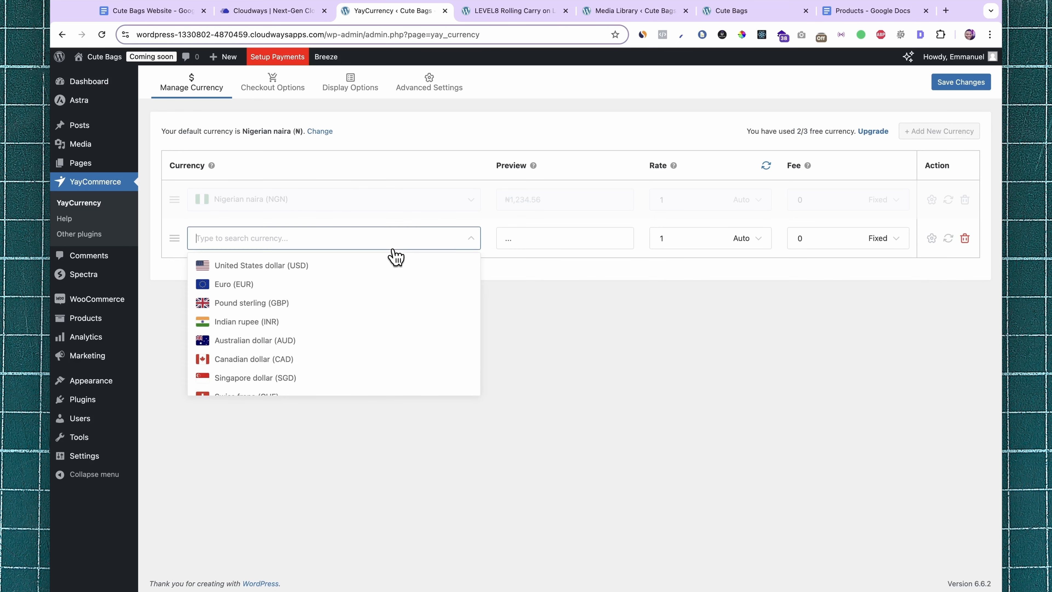
left_click(362, 265)
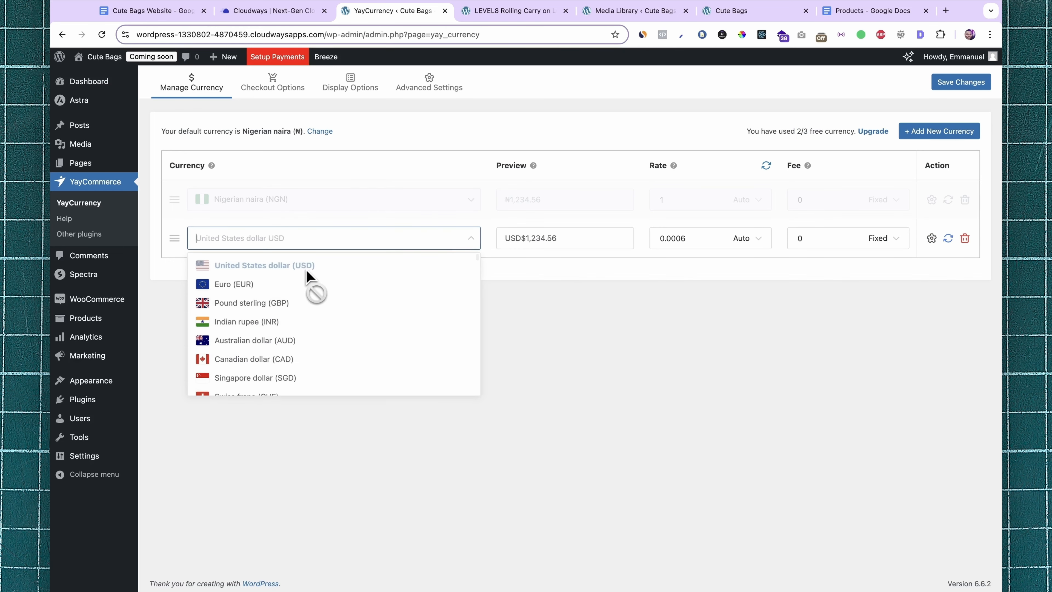
left_click(534, 339)
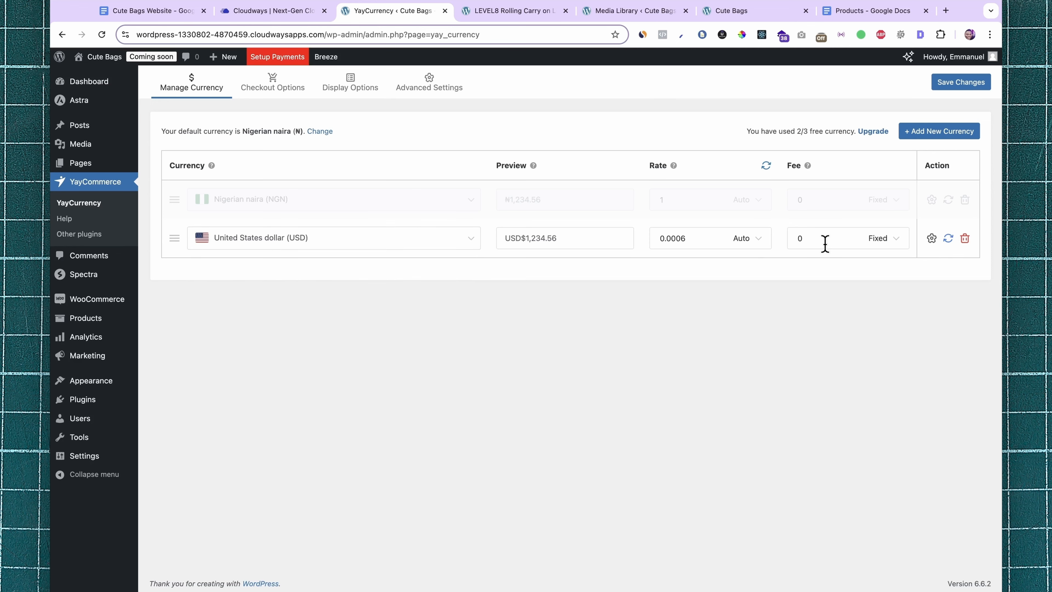
left_click(952, 134)
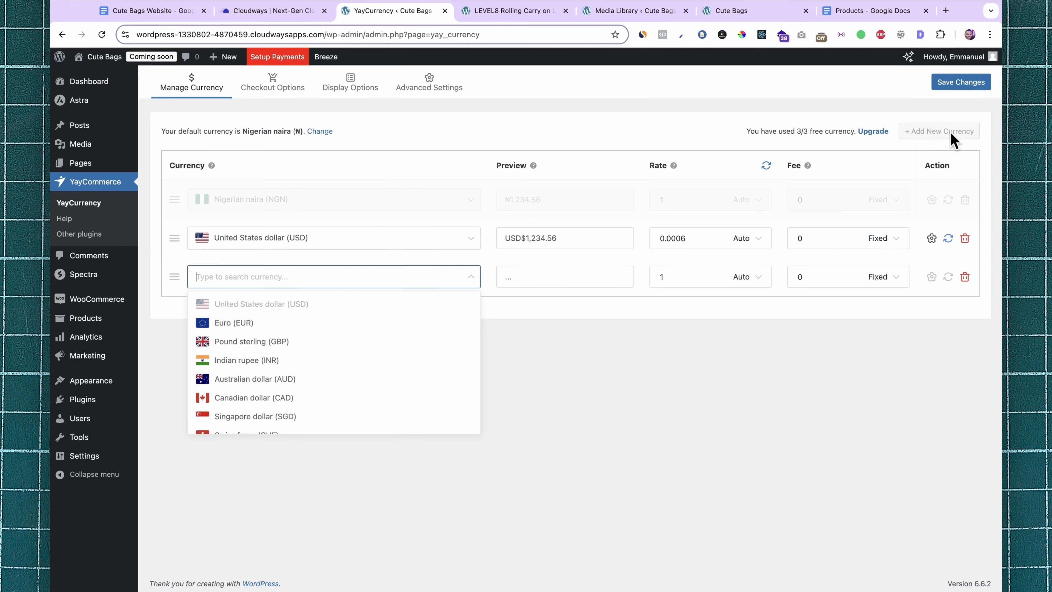
left_click(275, 343)
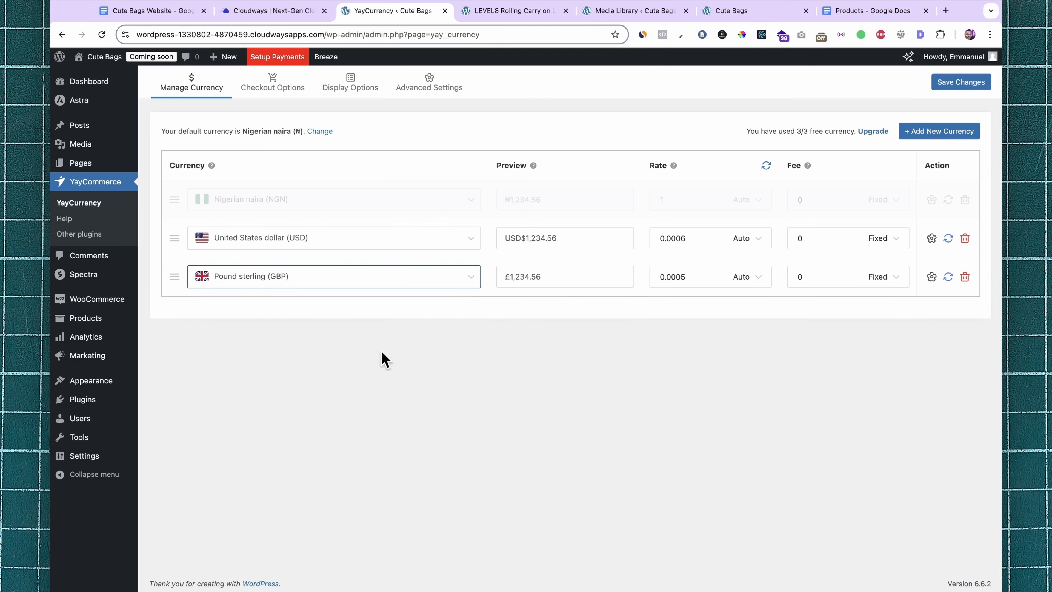
left_click(952, 86)
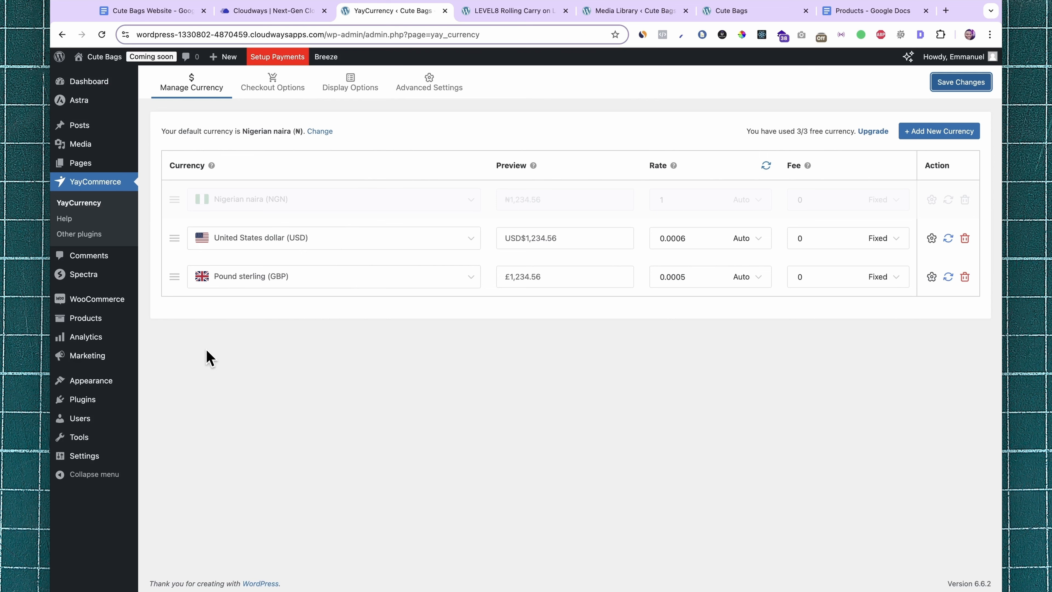
Enable 'Checkout in different currency' in Checkout Options, check USD's payment methods, then go to Display Options.
left_click(271, 87)
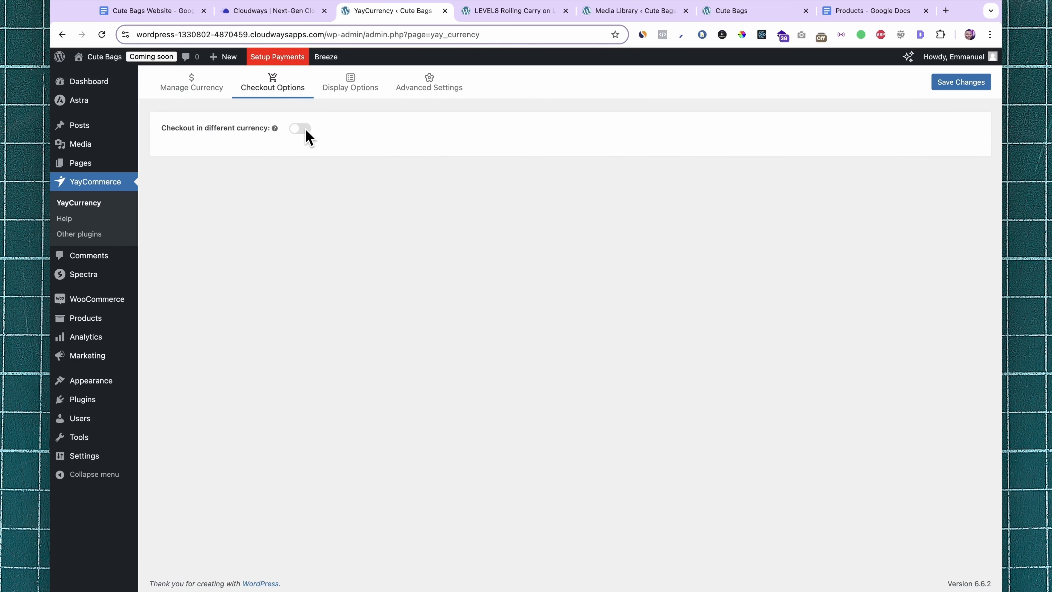
left_click(302, 128)
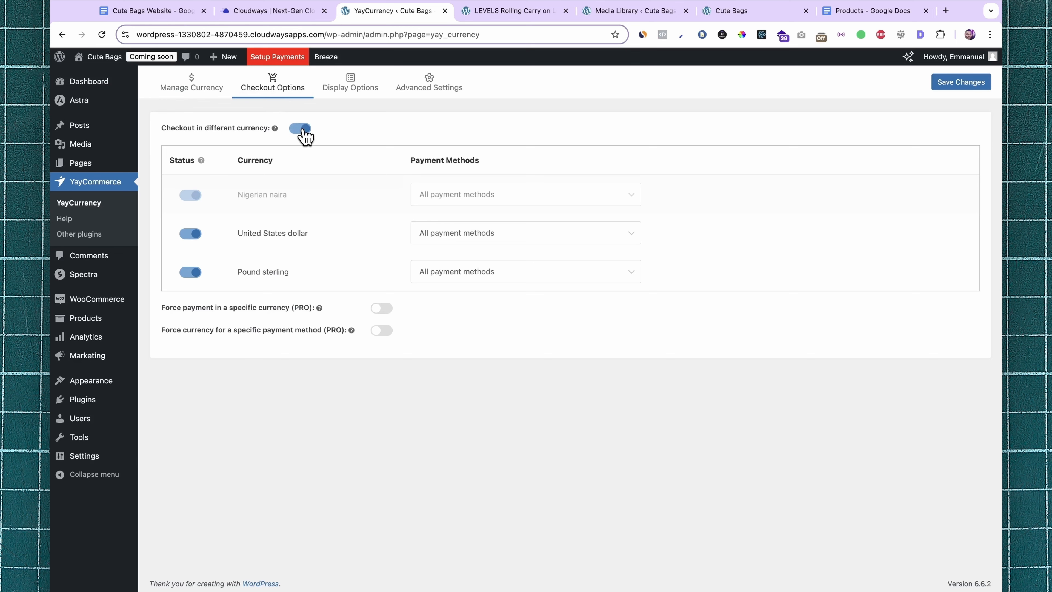
left_click(510, 235)
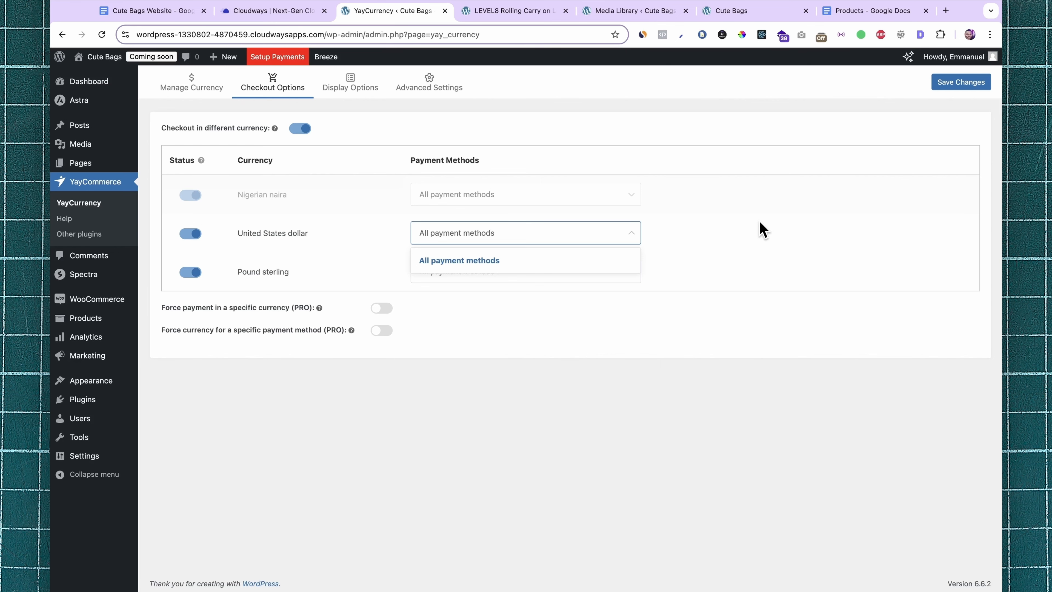
left_click(763, 229)
left_click(354, 80)
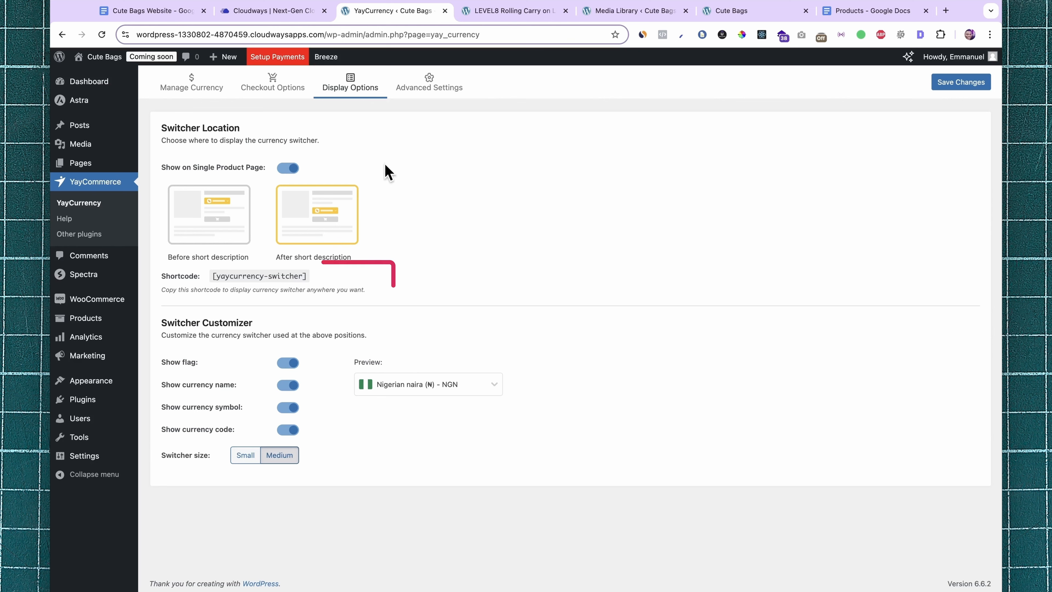
Copy the [yaycurrency-switcher] shortcode and open Appearance > Widgets in a new tab.
left_click(263, 276)
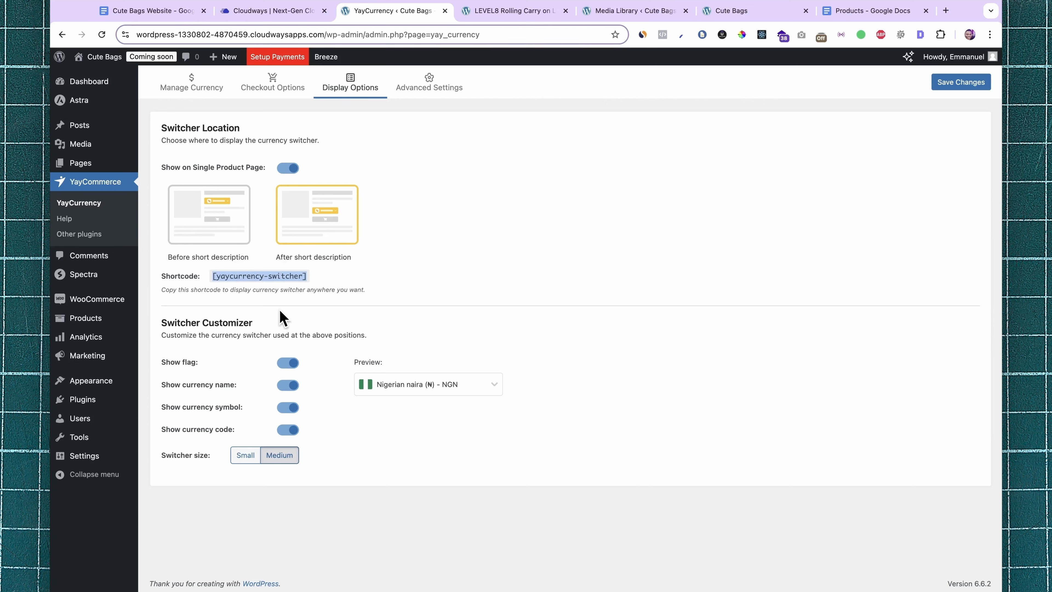
mouse_move(92, 391)
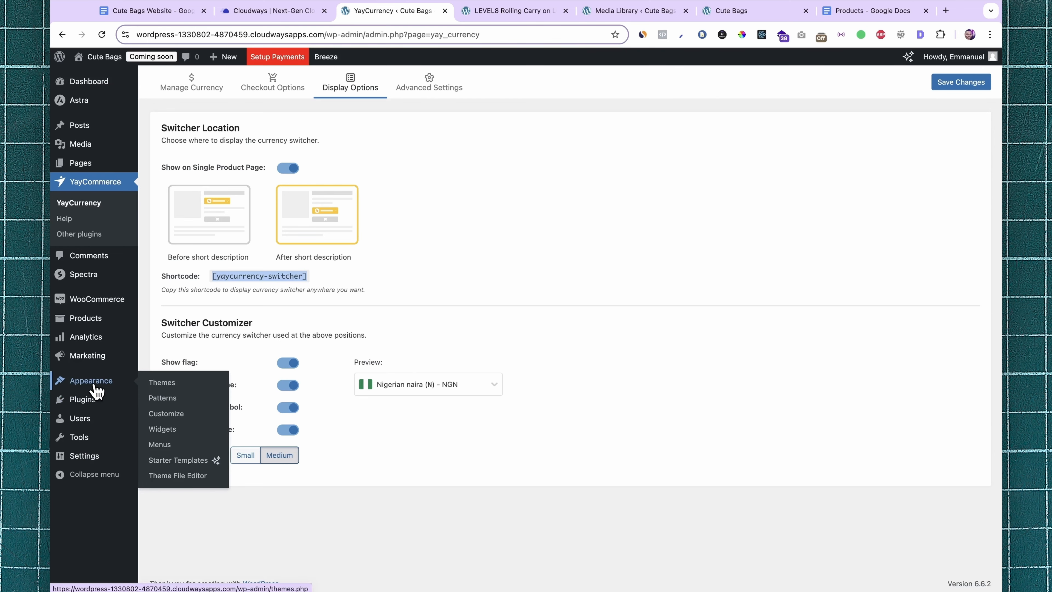
right_click(171, 429)
left_click(202, 434)
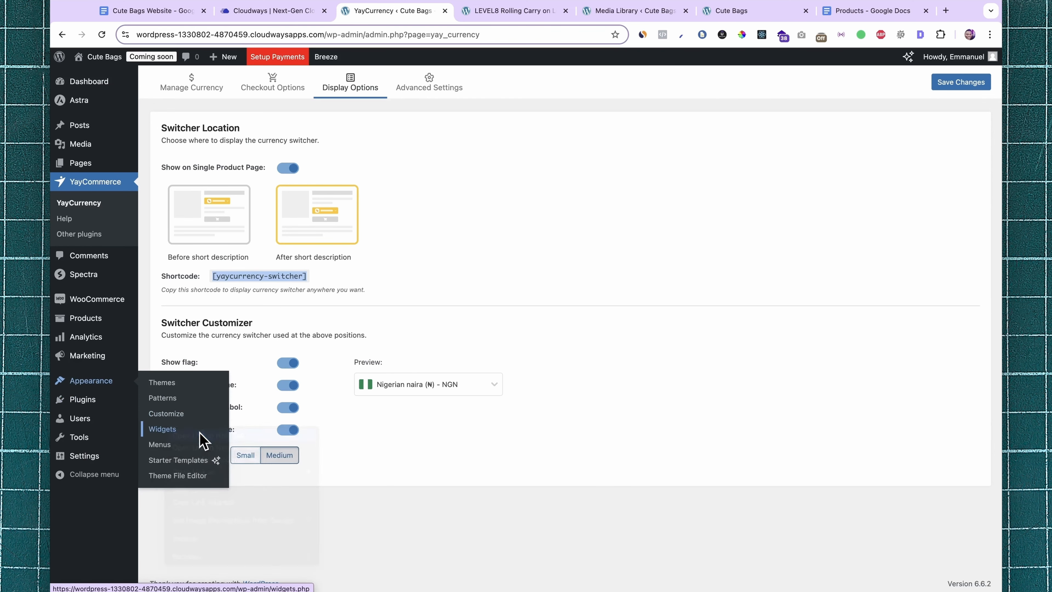
Go from the LEVEL8 product page to the storefront Shop page with its sidebar.
left_click(546, 11)
scroll(120, 188, "up", 10)
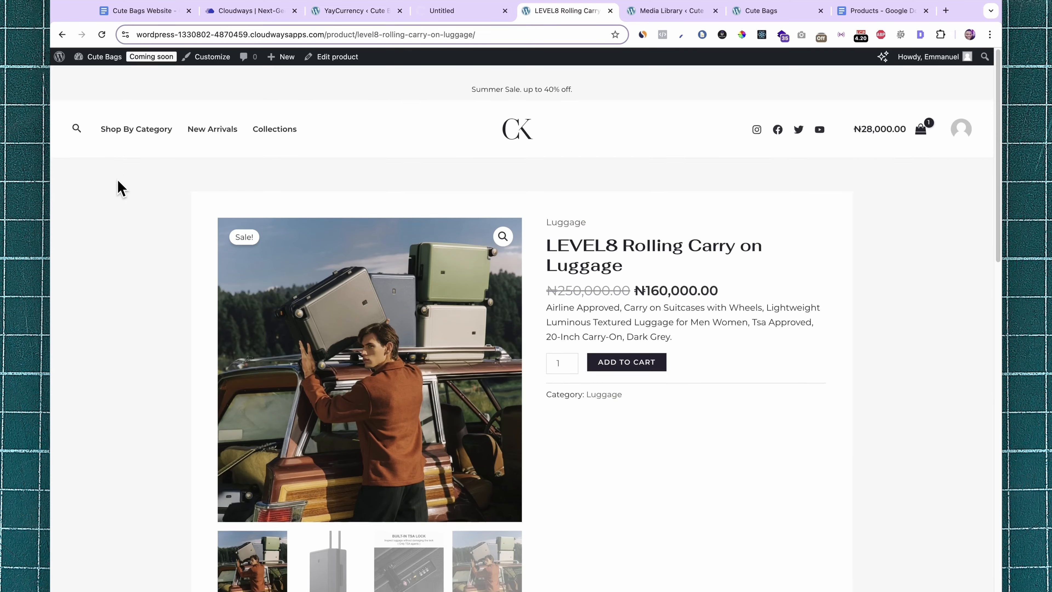
left_click(145, 121)
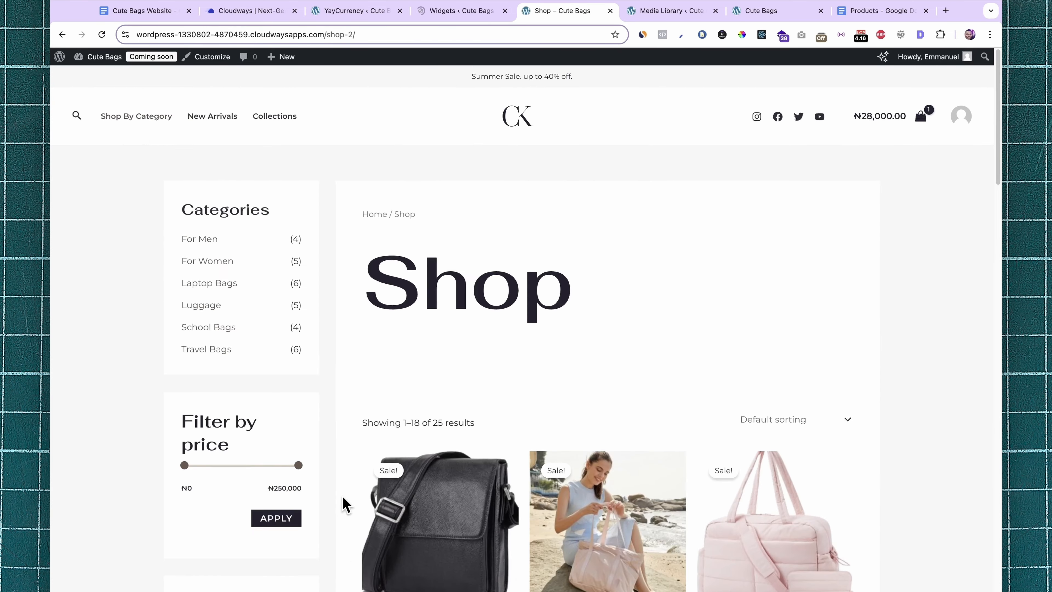
scroll(345, 503, "down", 1)
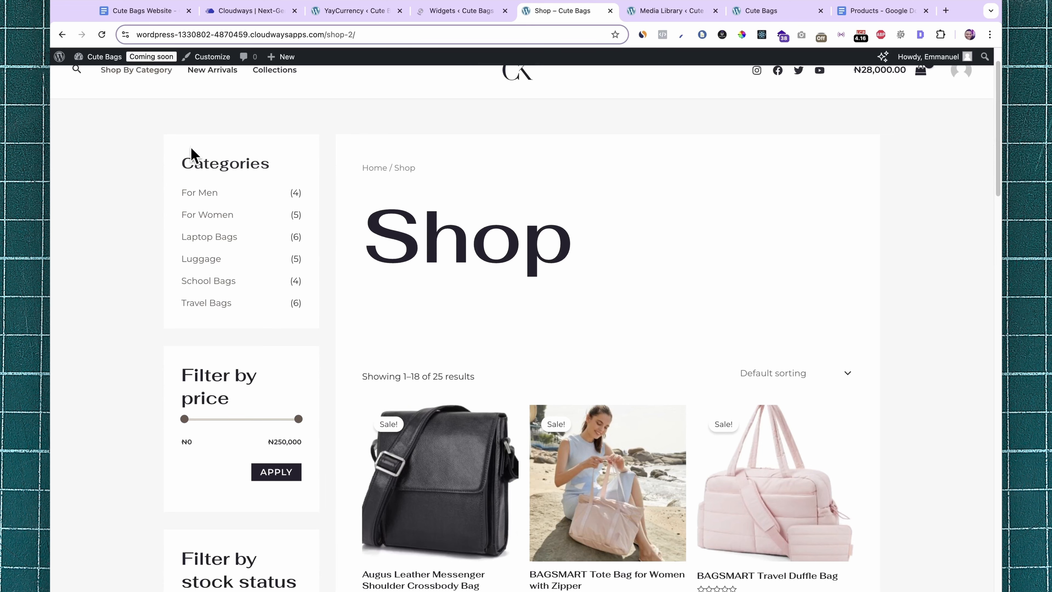
Expand the WooCommerce Sidebar widget area, comparing it with the shop page's sidebar.
left_click(450, 15)
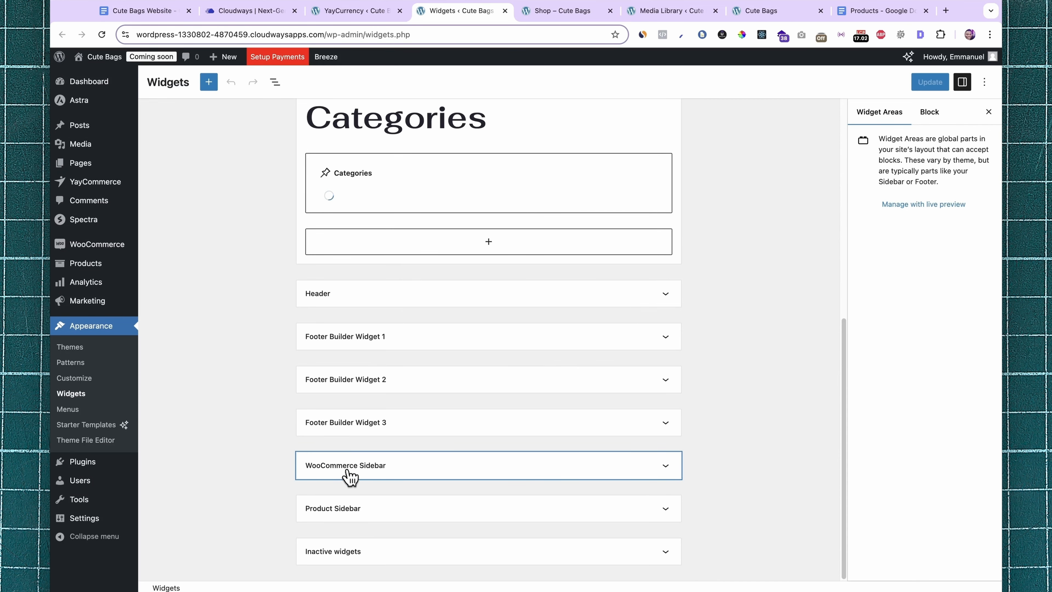
left_click(362, 468)
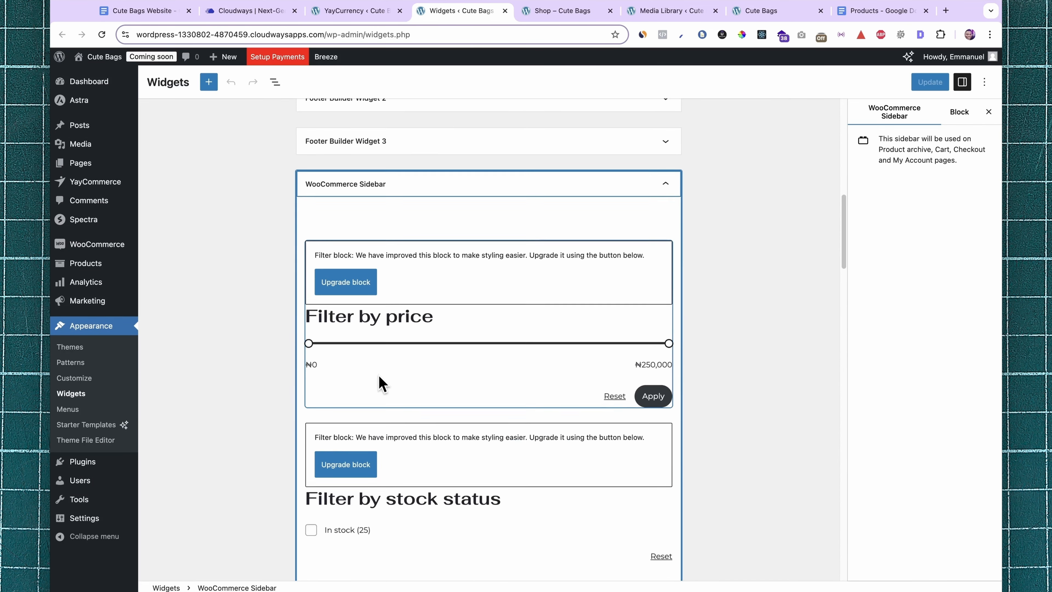
left_click(570, 12)
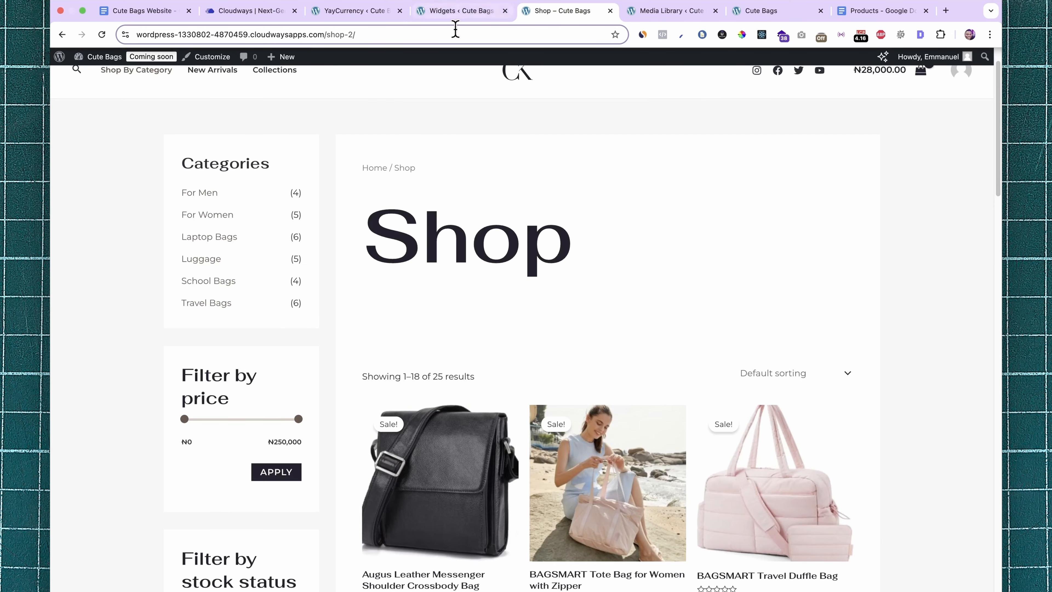
left_click(456, 11)
scroll(485, 286, "down", 15)
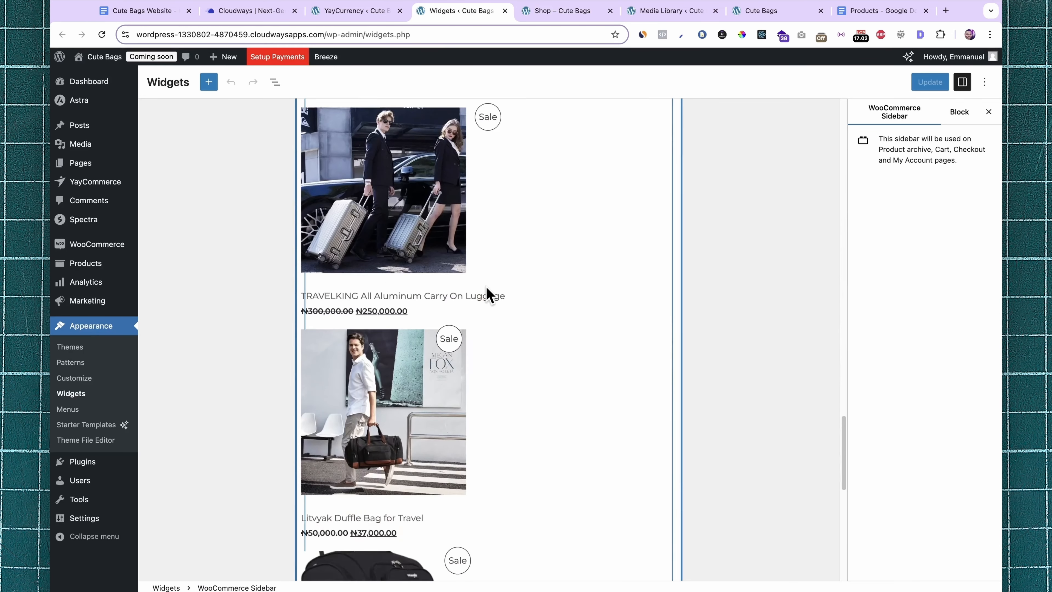
scroll(485, 290, "down", 10)
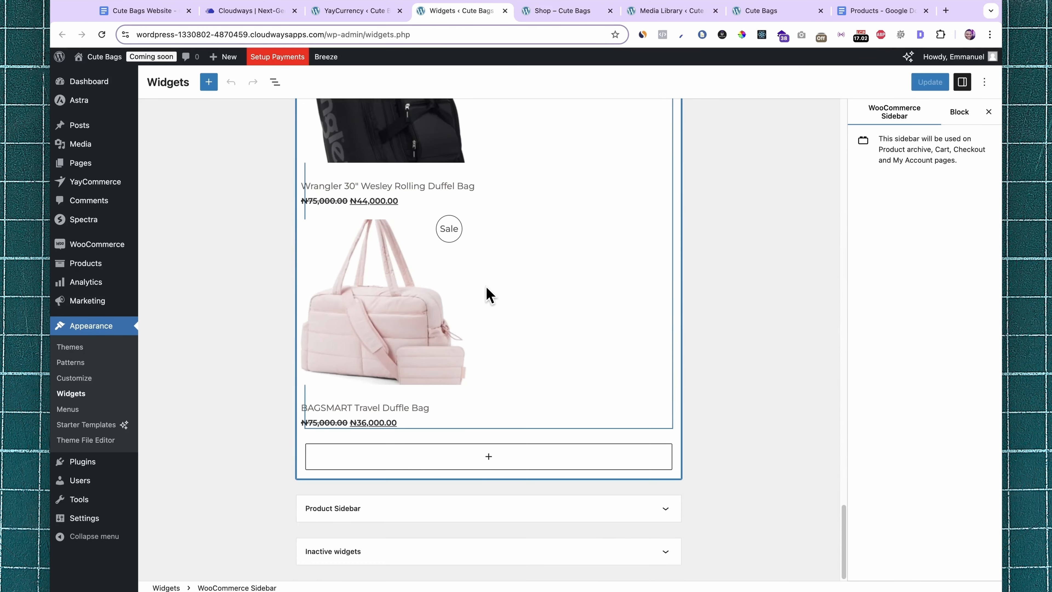
Insert a Shortcode block at the sidebar's end and paste [yaycurrency-switcher] into it.
left_click(488, 457)
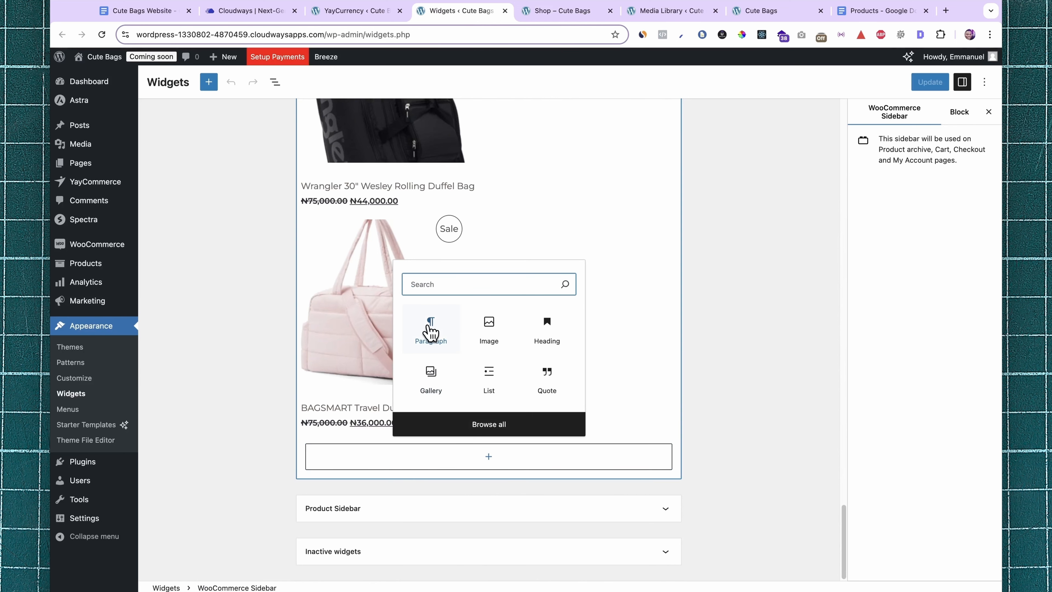
type("shorc")
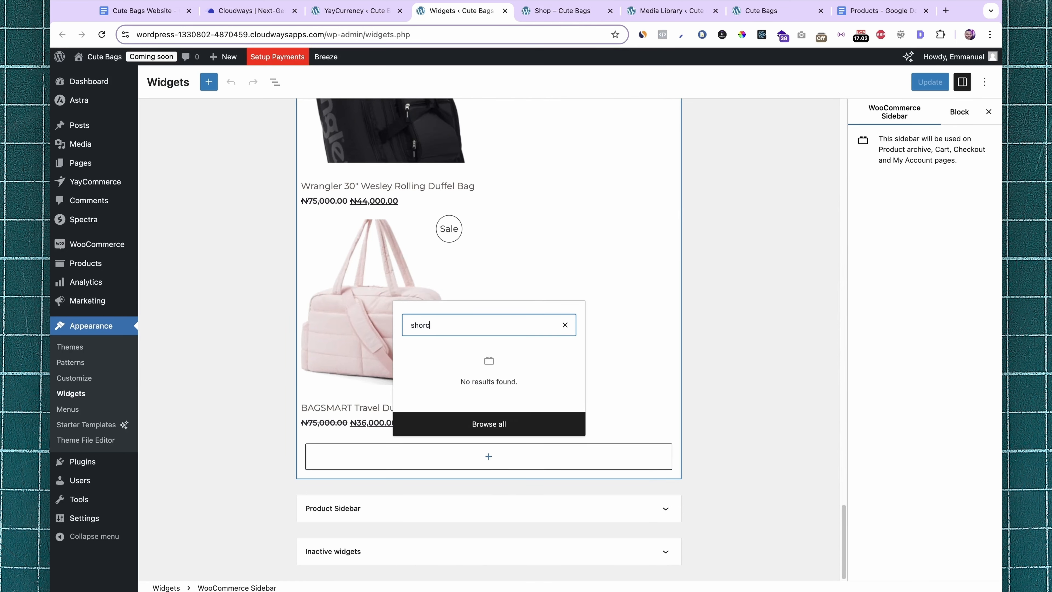
type("t")
key("BackSpace")
key("BackSpace")
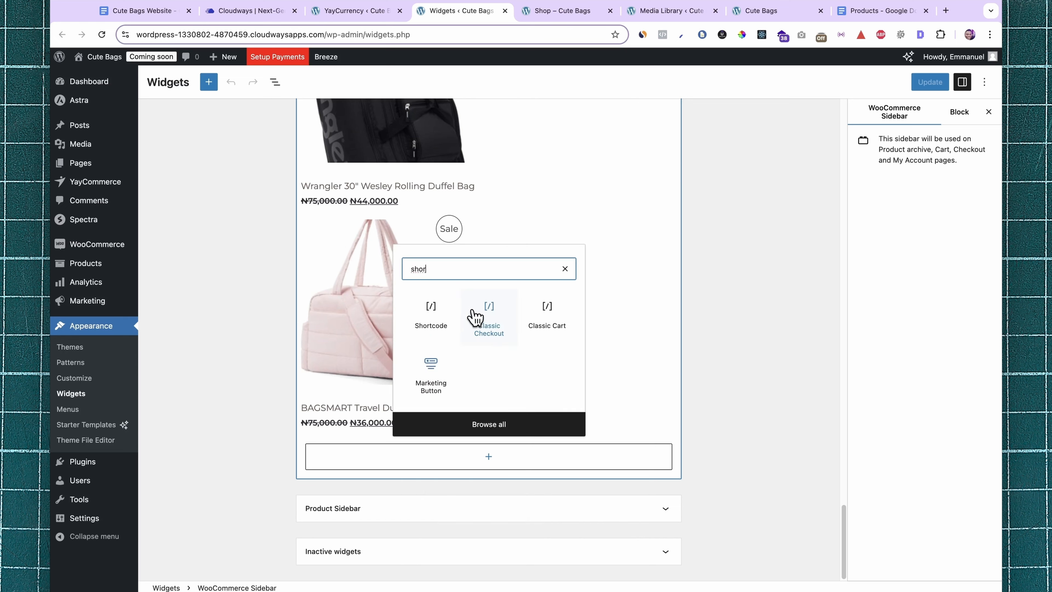
type("tcode")
left_click(432, 369)
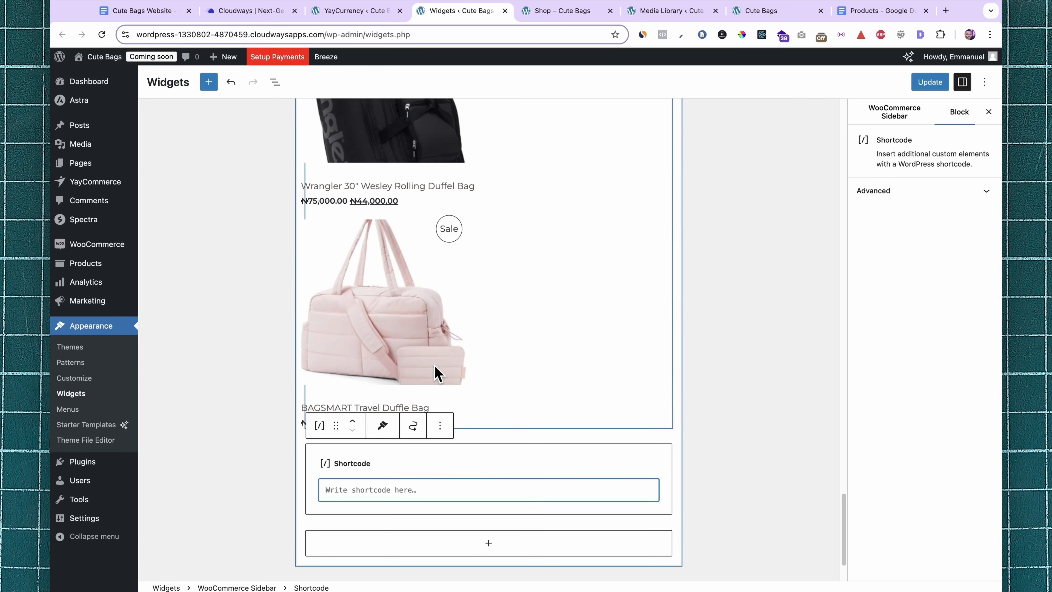
scroll(496, 493, "down", 1)
key("super+v")
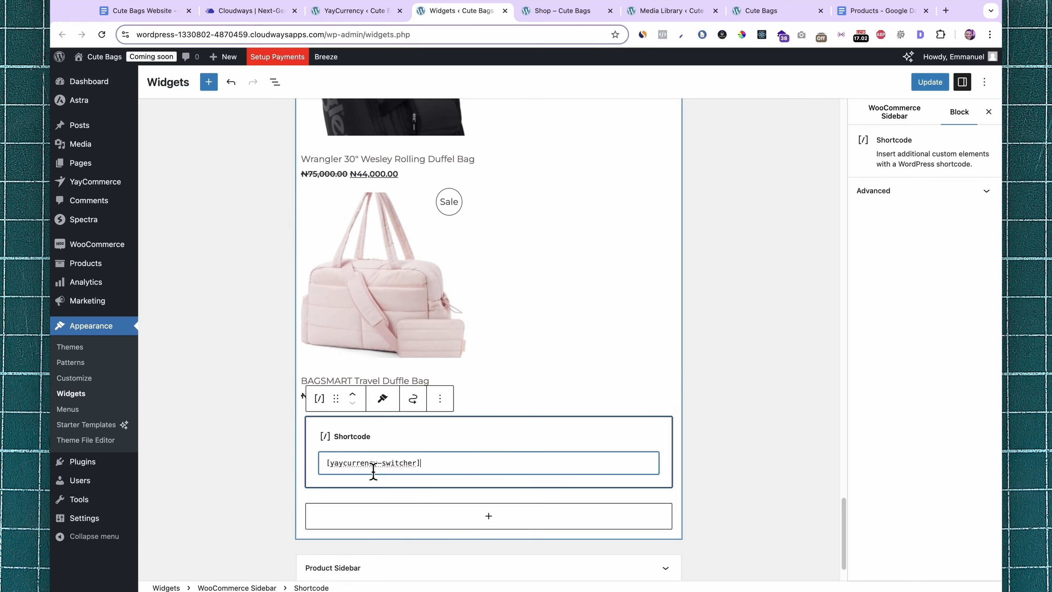
Move the switcher Shortcode block up above Filter by price and update the widgets.
left_click(374, 11)
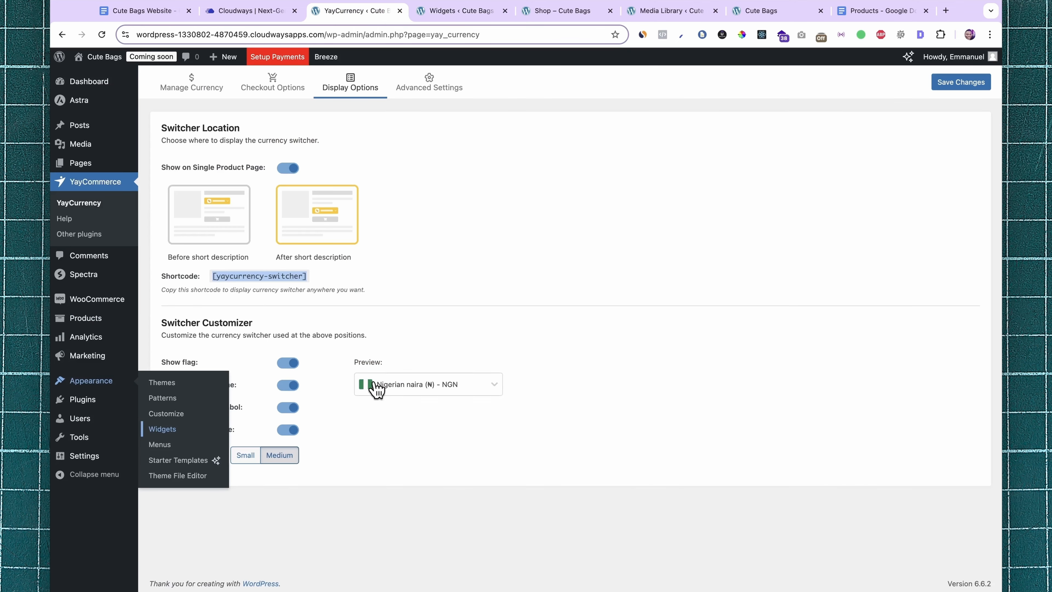
left_click(476, 244)
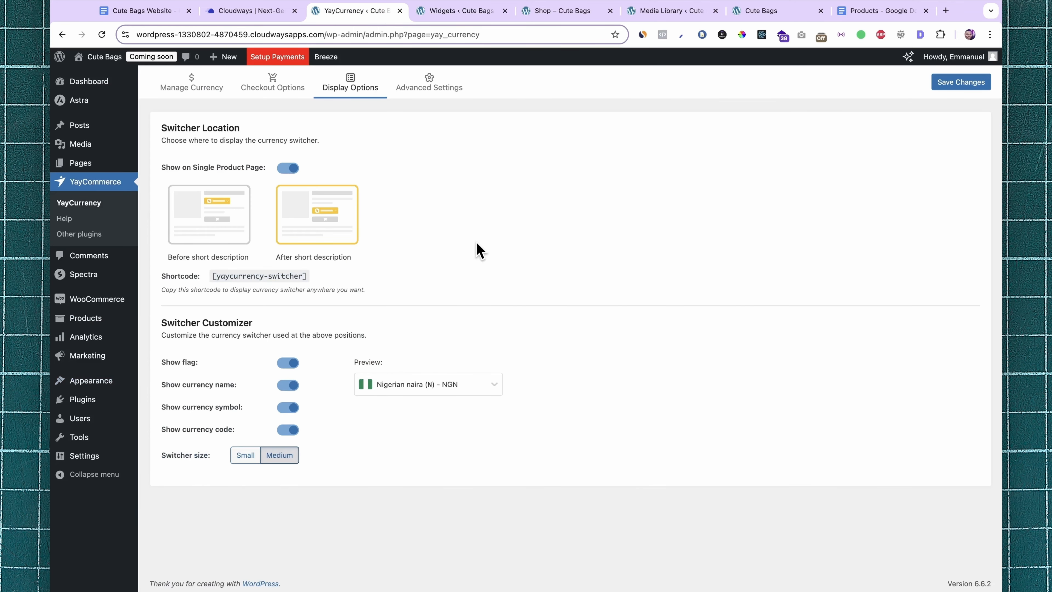
left_click(468, 17)
scroll(558, 382, "down", 3)
scroll(560, 383, "up", 3)
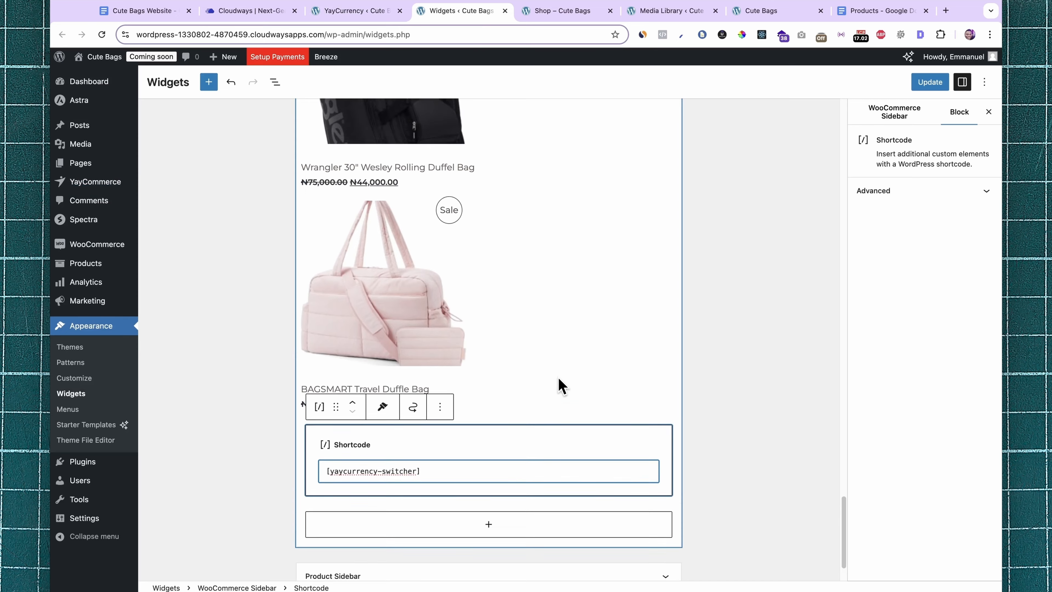
left_click(353, 425)
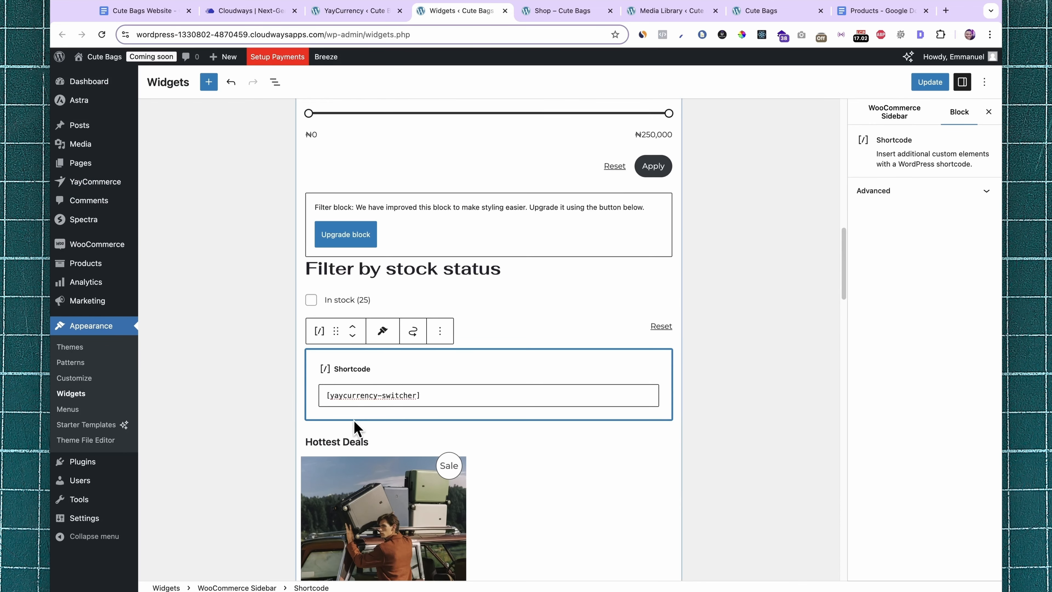
left_click(352, 326)
left_click(354, 326)
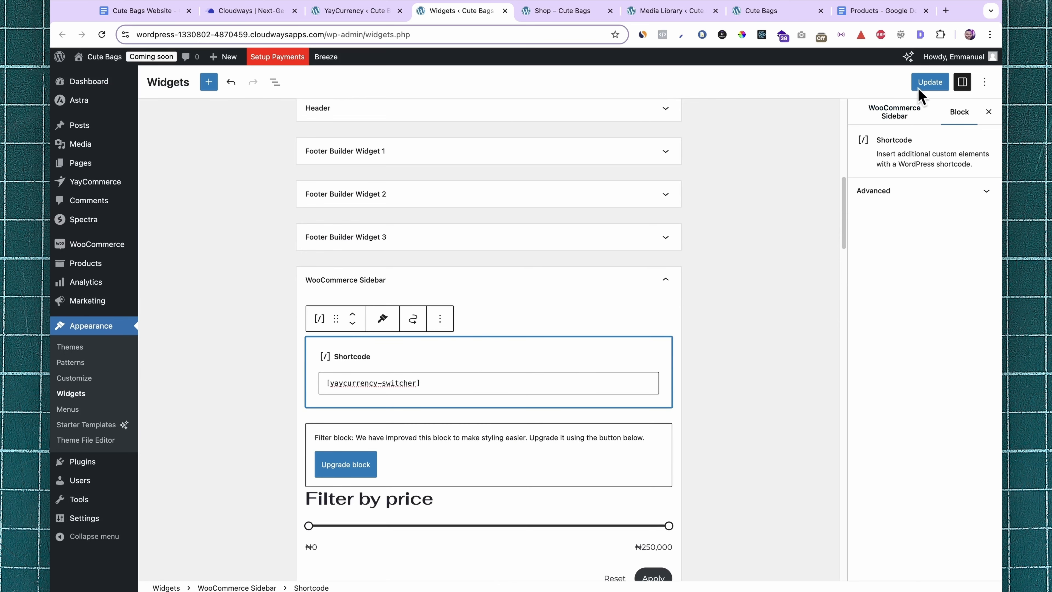
left_click(924, 83)
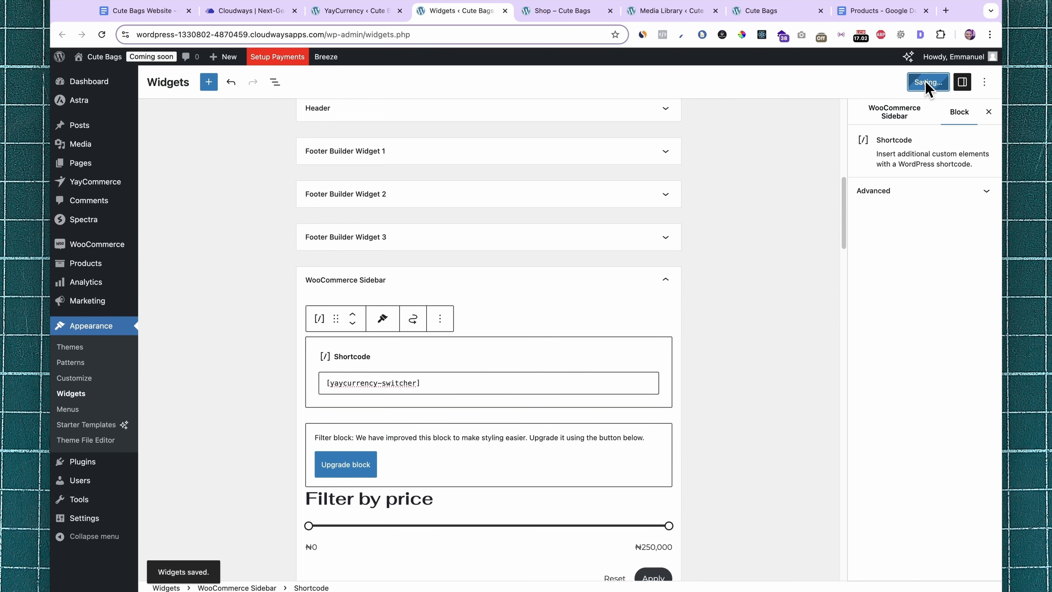
After checking the shop sidebar, move the Shortcode block to the very top and save again.
left_click(552, 13)
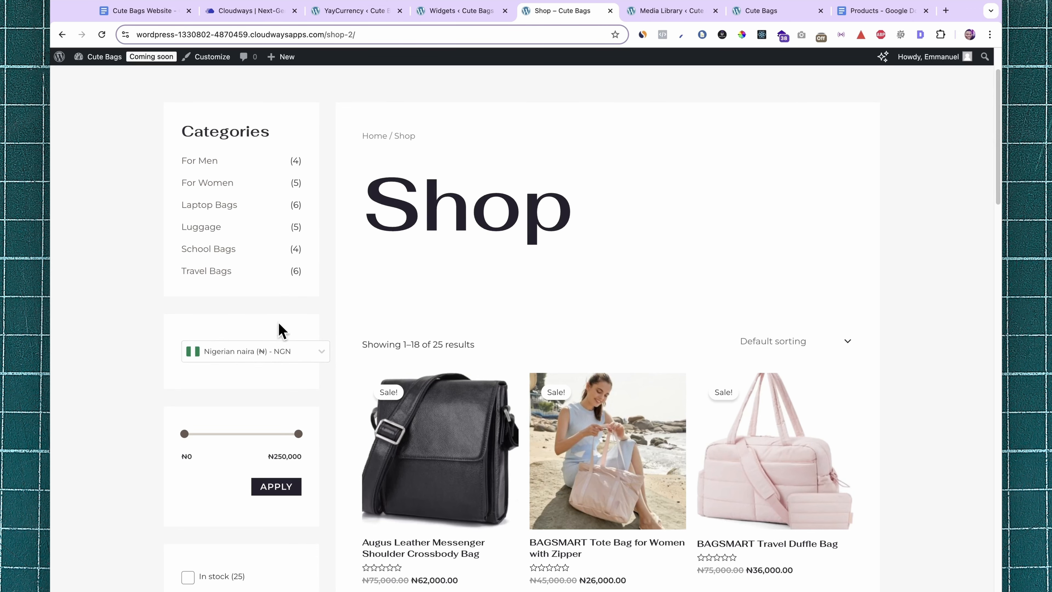
left_click(475, 13)
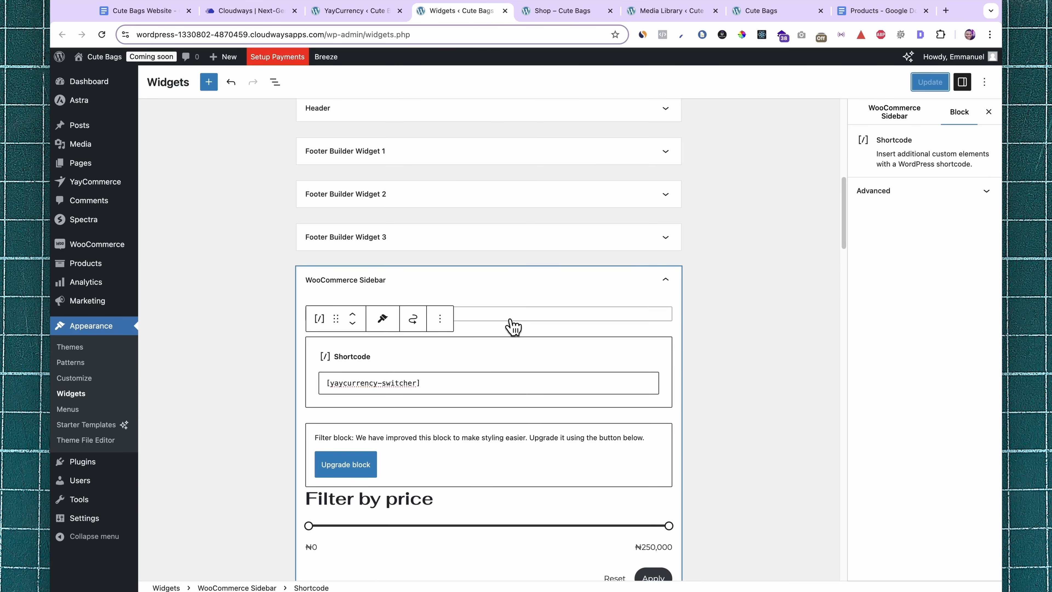
left_click(353, 313)
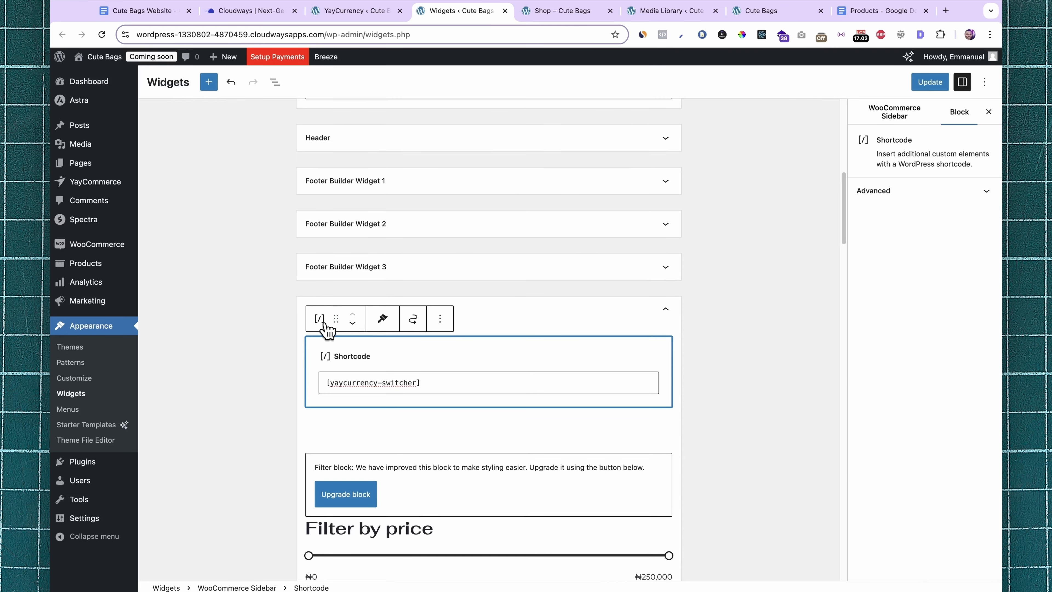
left_click(929, 82)
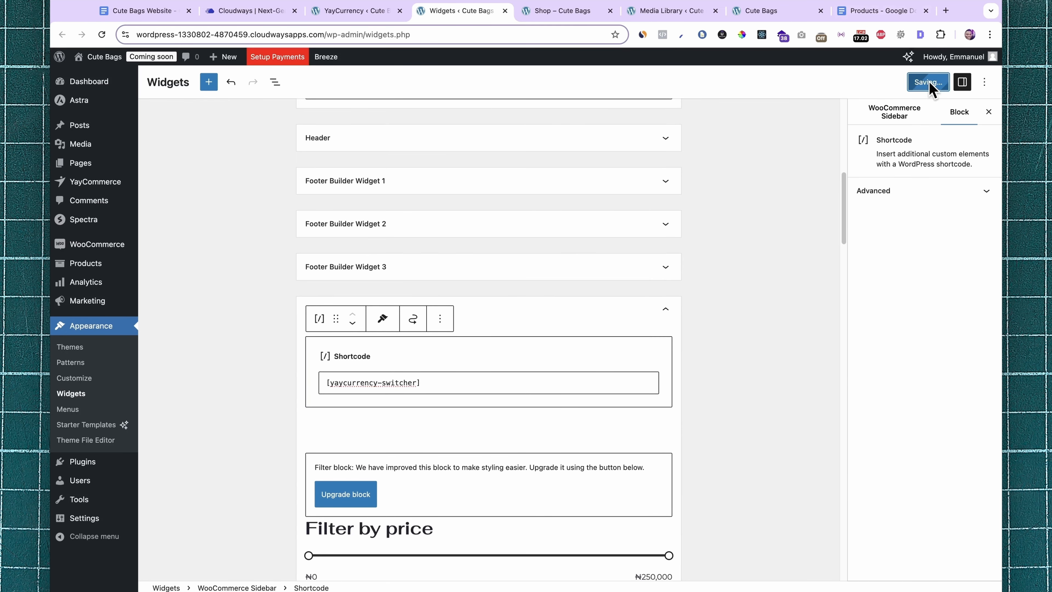
Reload the shop page and switch the sidebar currency to United States dollar.
left_click(575, 12)
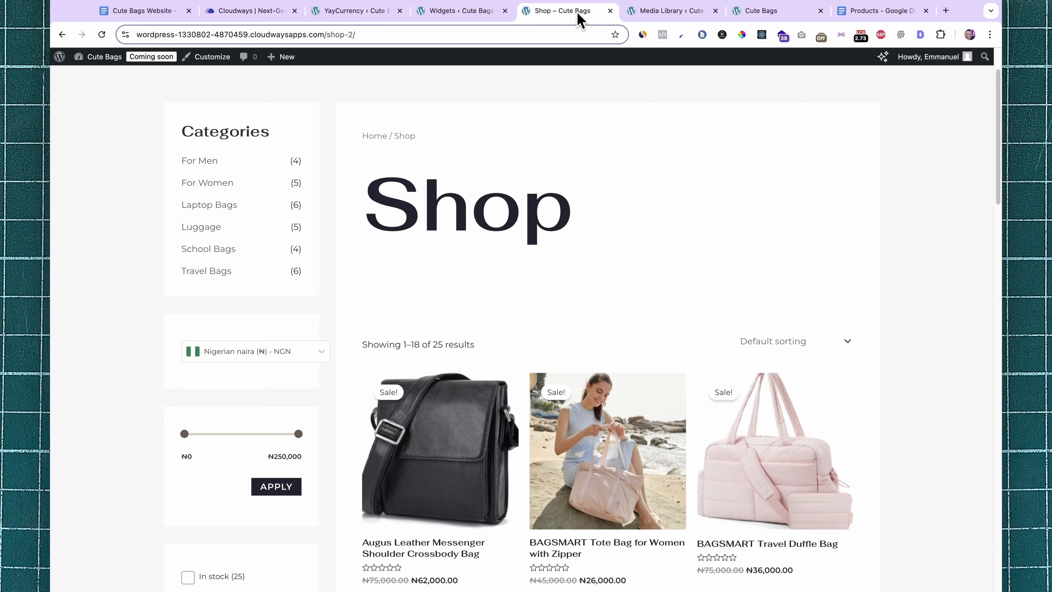
left_click(101, 34)
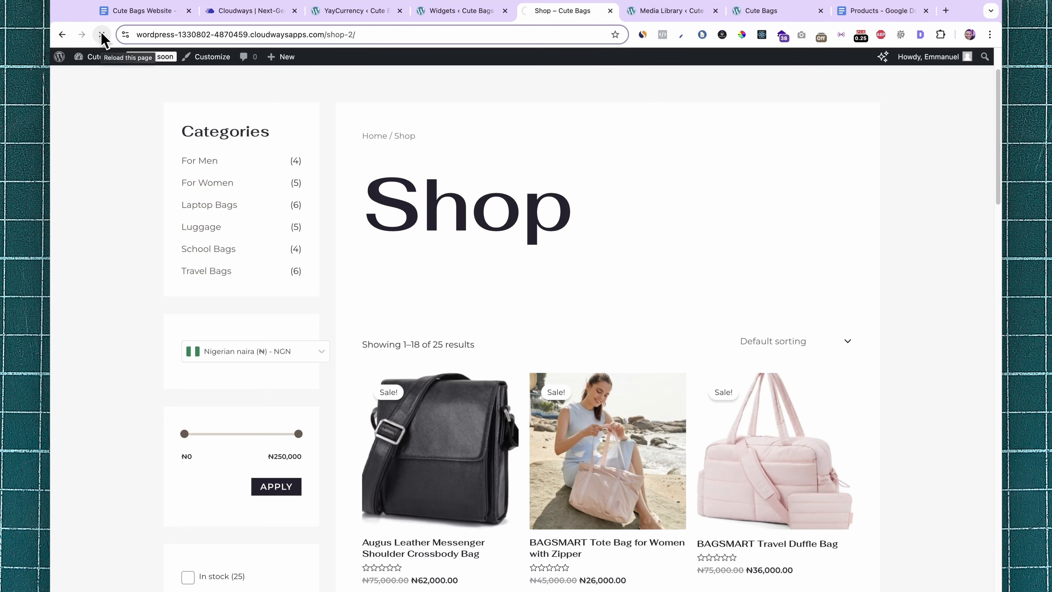
left_click(294, 184)
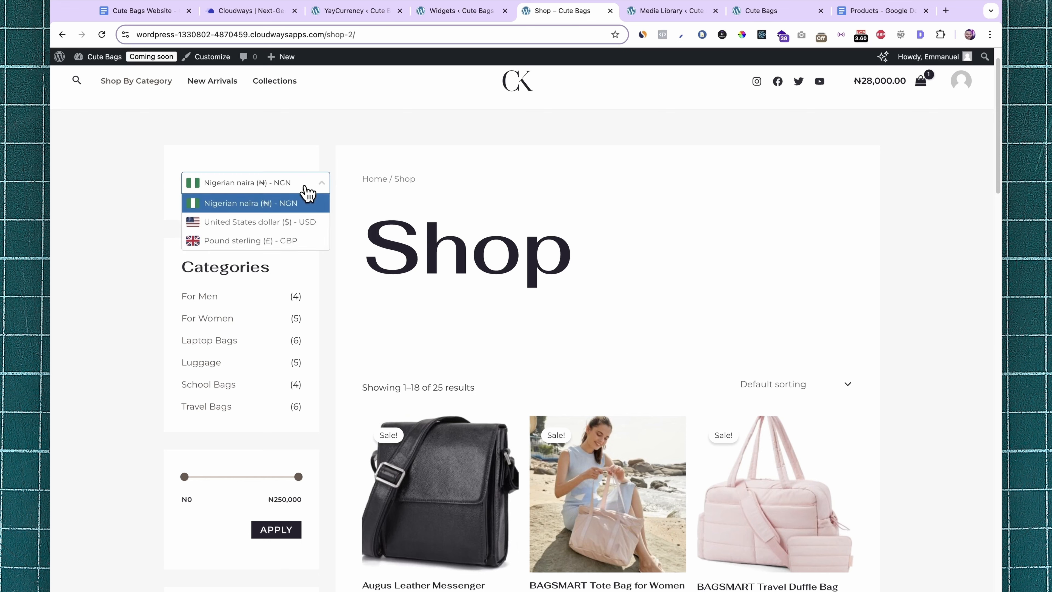
left_click(278, 223)
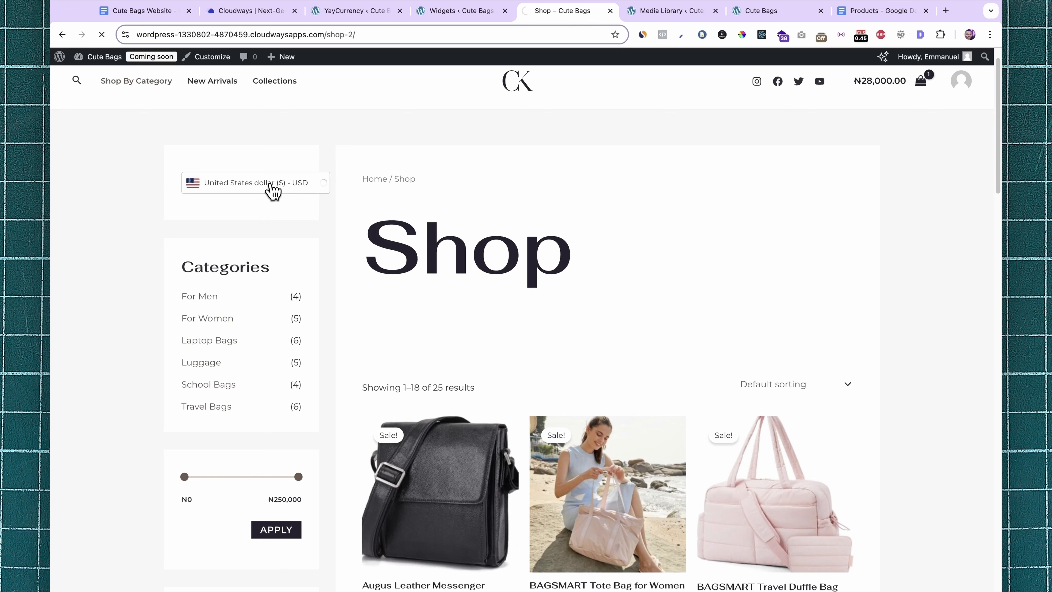
scroll(412, 286, "down", 6)
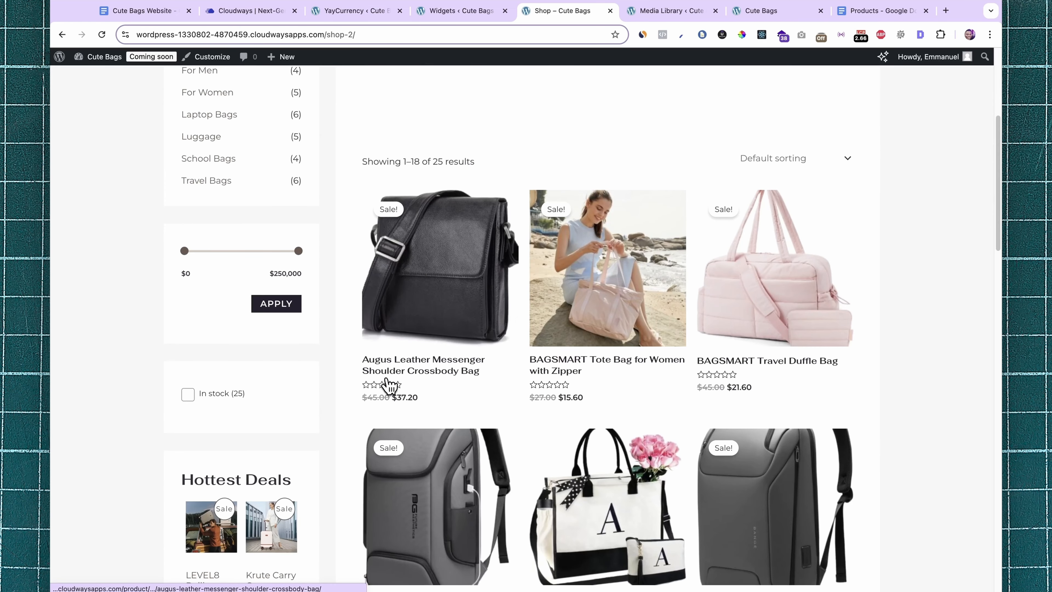
scroll(792, 346, "down", 1)
scroll(793, 349, "down", 4)
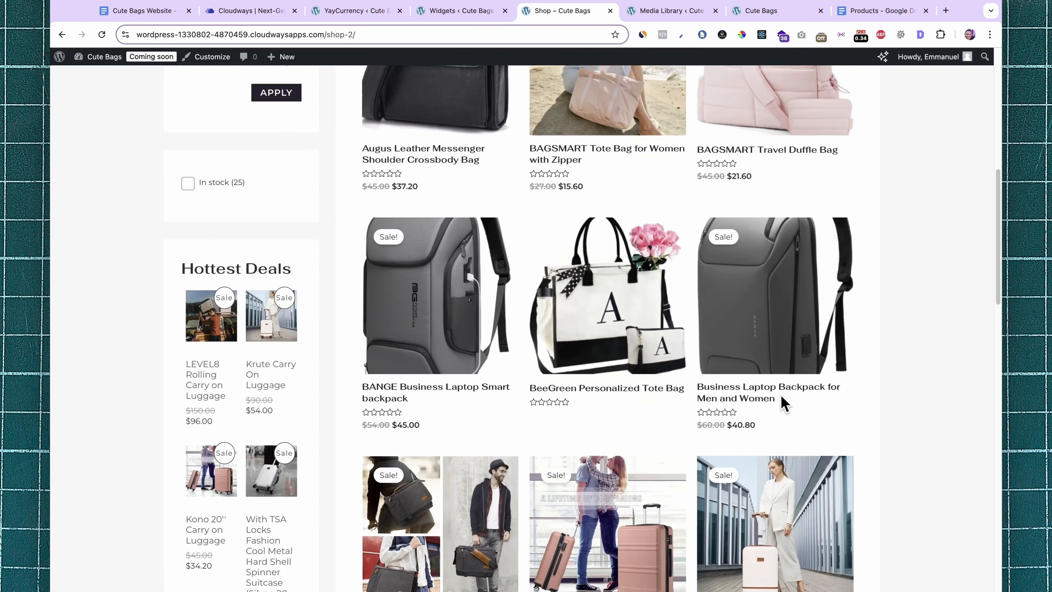
scroll(782, 404, "up", 10)
Switch the shop currency to Pound sterling and review the prices in pounds.
left_click(278, 219)
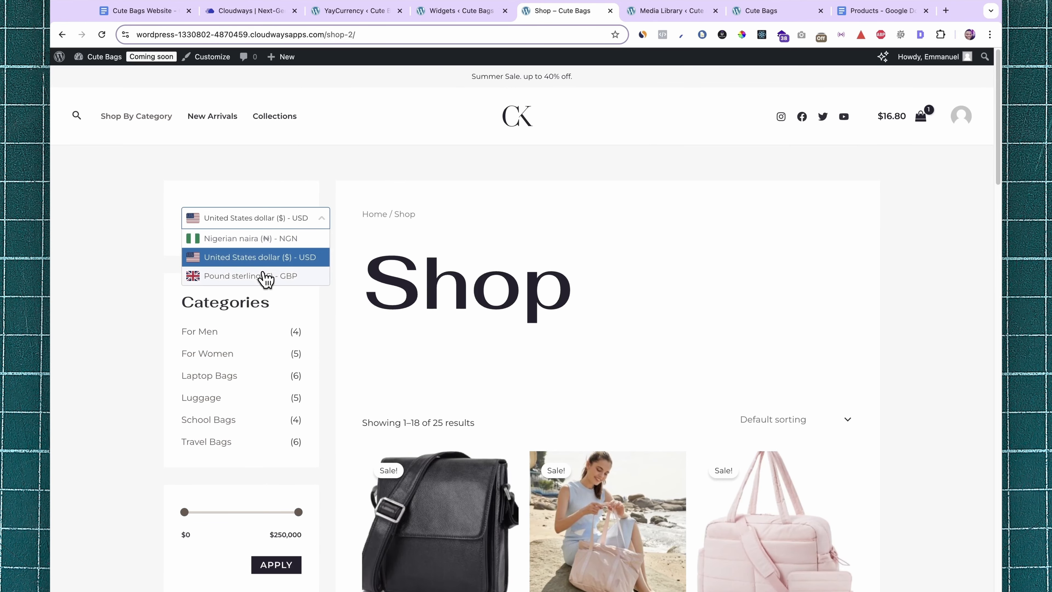
left_click(263, 272)
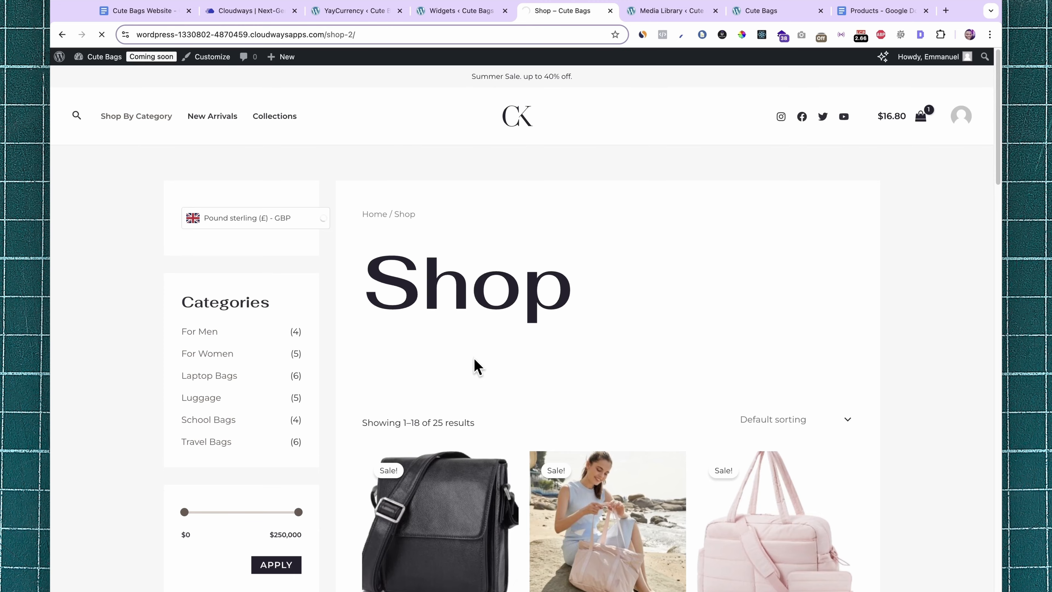
scroll(477, 365, "down", 8)
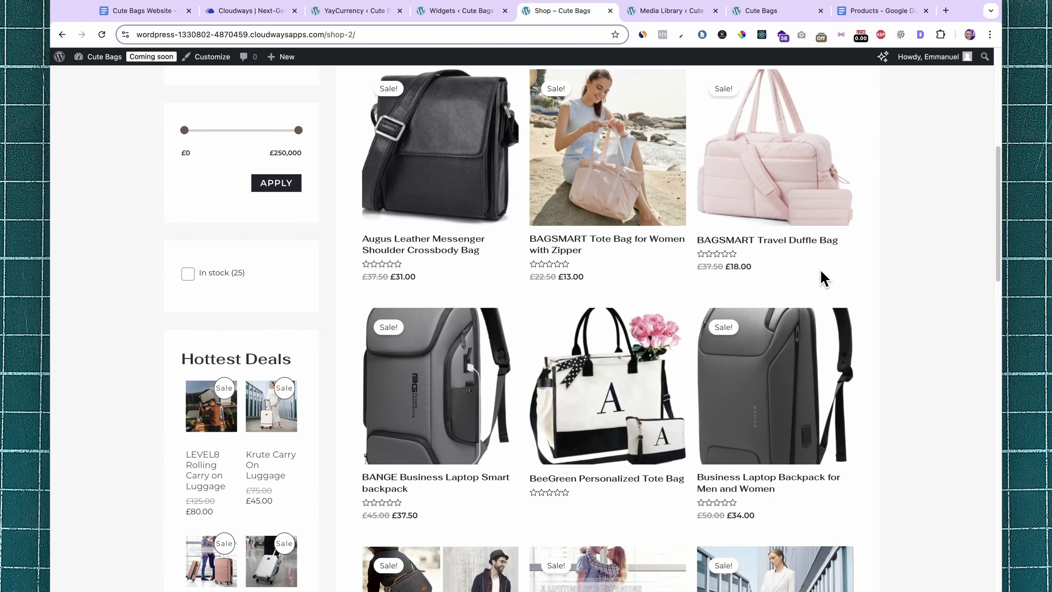
scroll(765, 290, "down", 2)
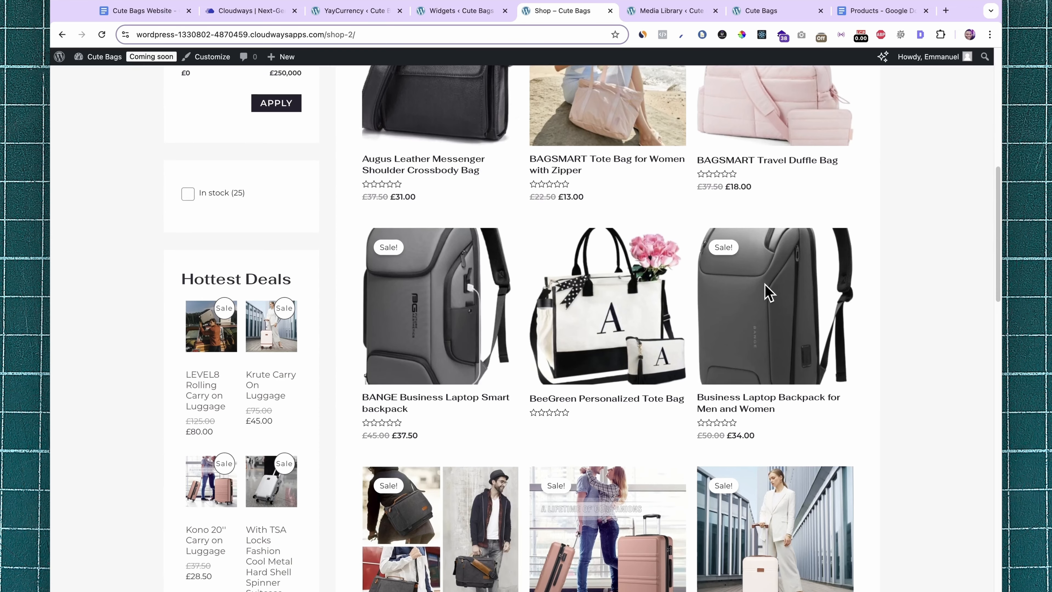
scroll(765, 290, "up", 9)
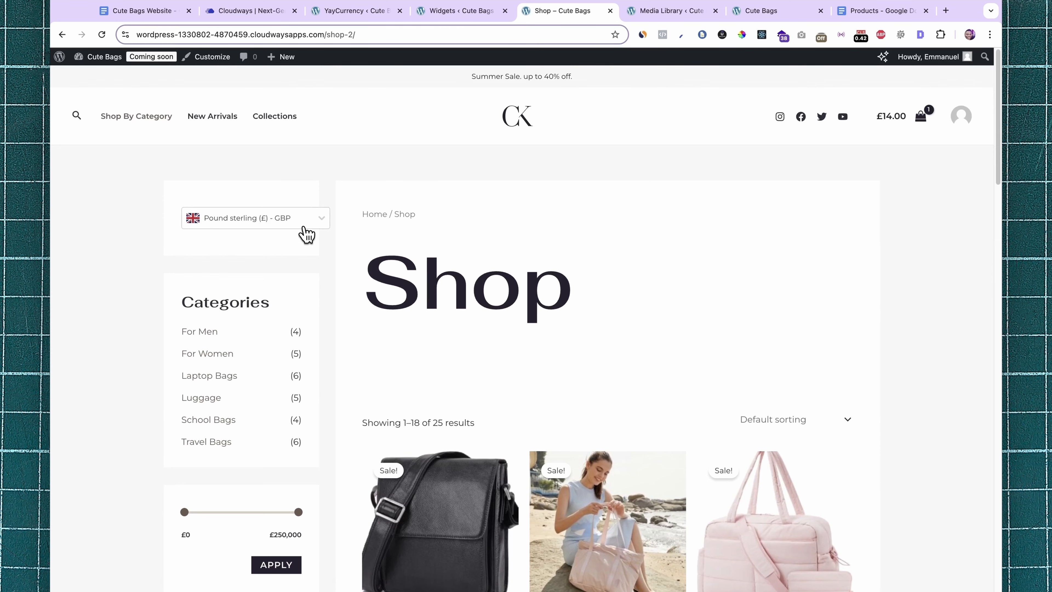
Set the YayCurrency switcher size to Small, save, and check it on the shop page.
left_click(364, 10)
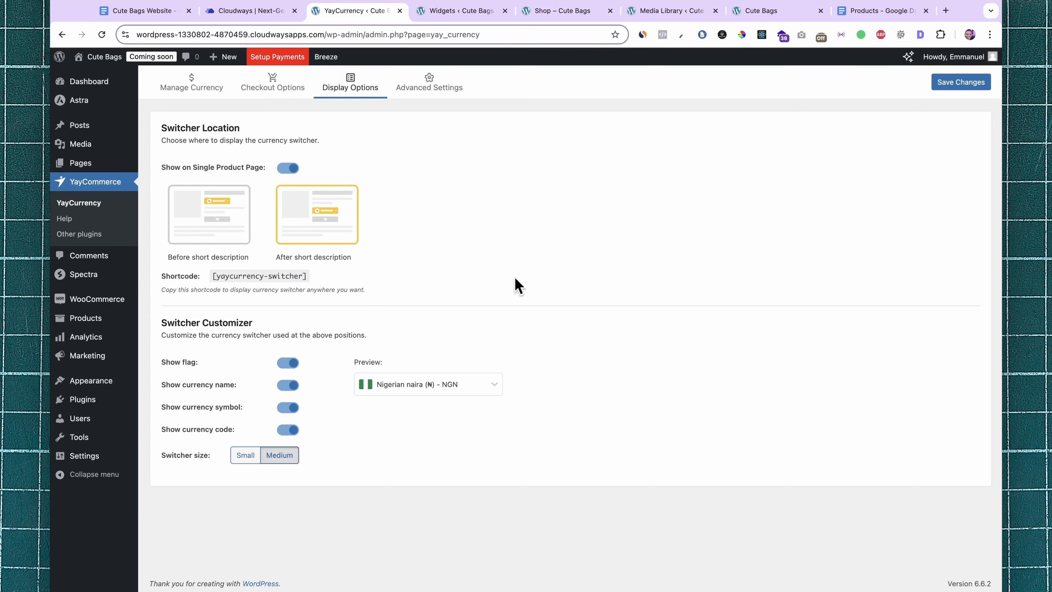
left_click(246, 457)
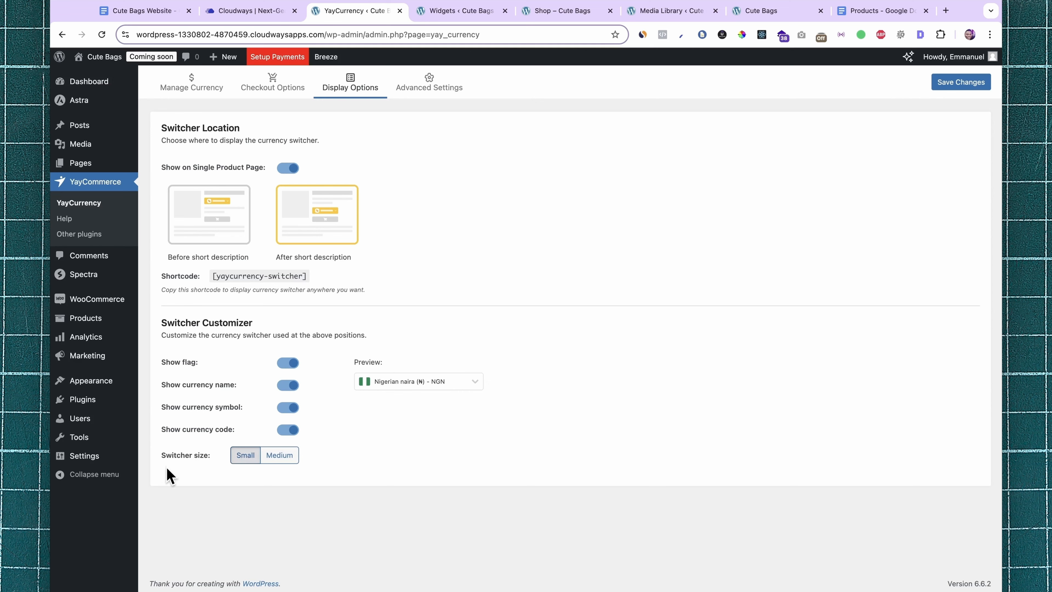
left_click(962, 83)
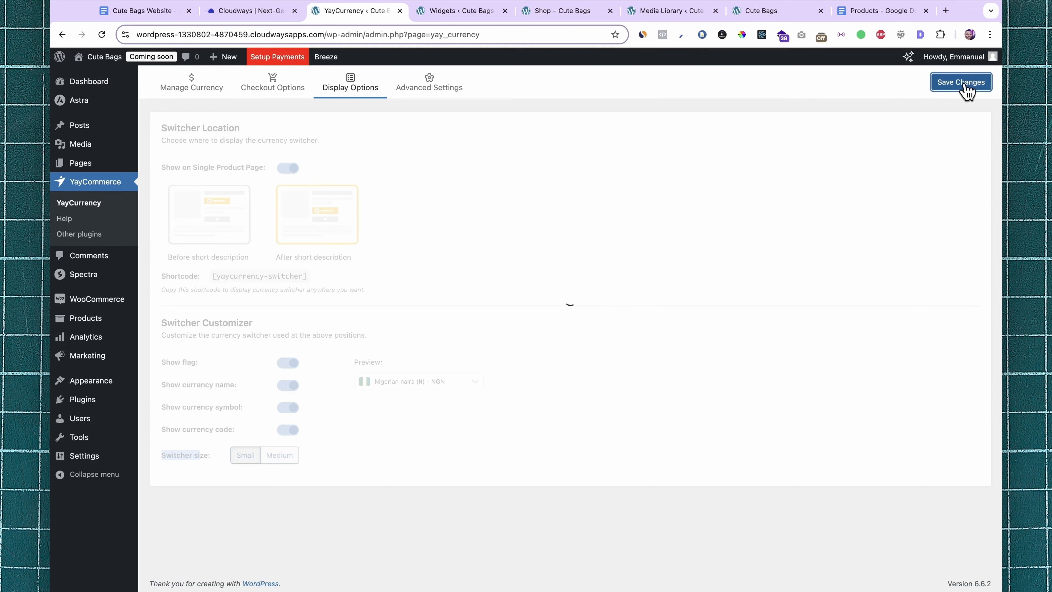
left_click(559, 11)
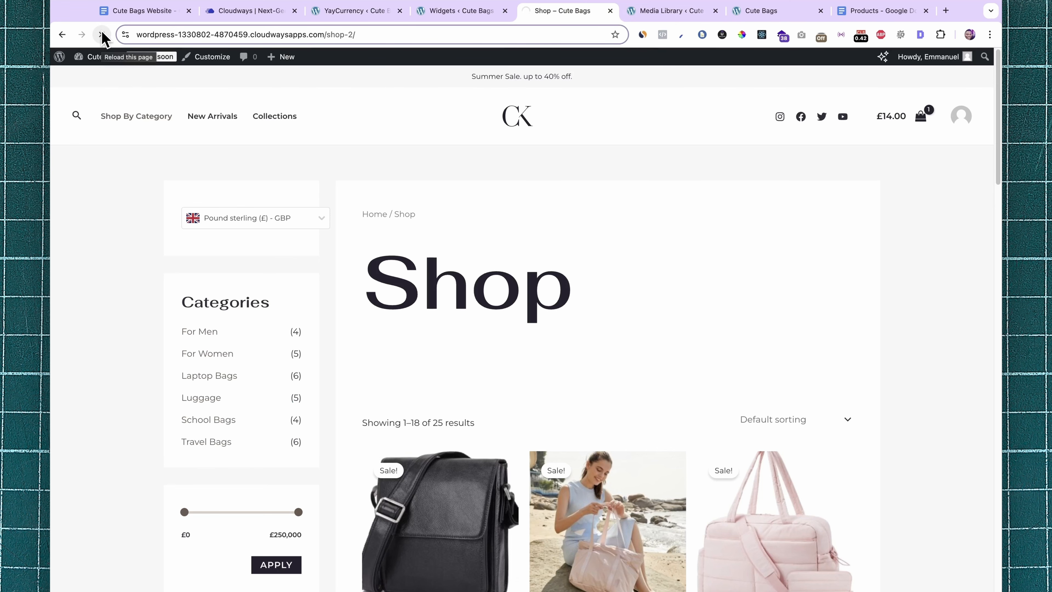
left_click(267, 211)
left_click(279, 215)
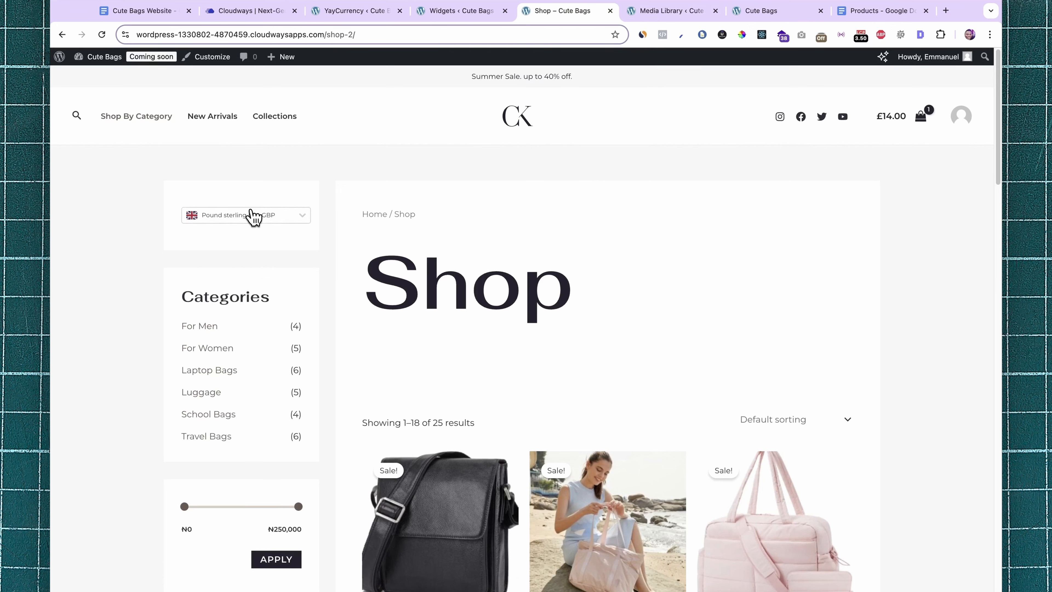
Restore the Medium switcher size, save it, and return to the shop page.
left_click(358, 11)
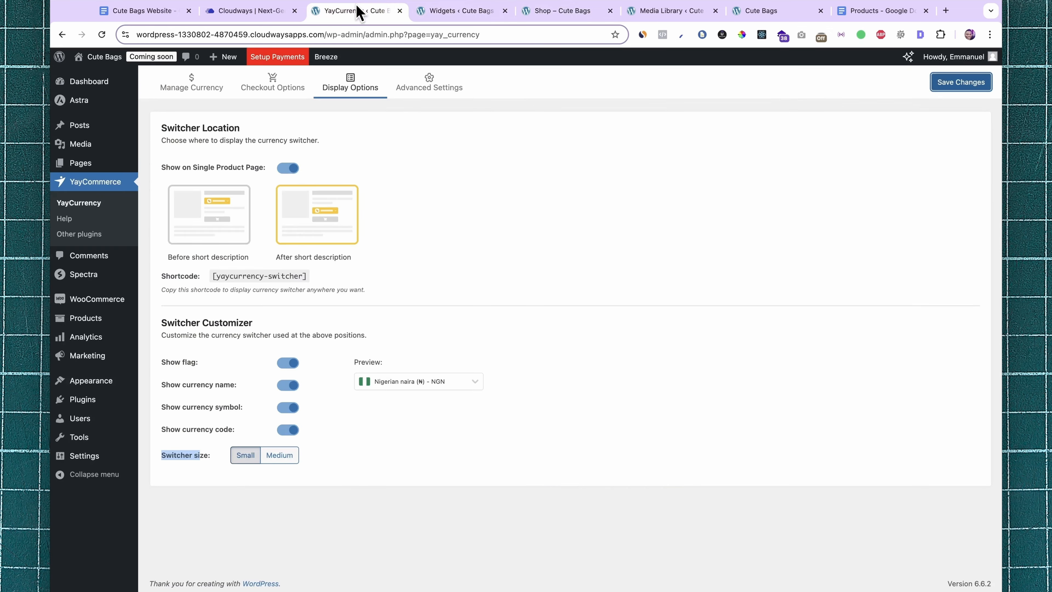
left_click(285, 458)
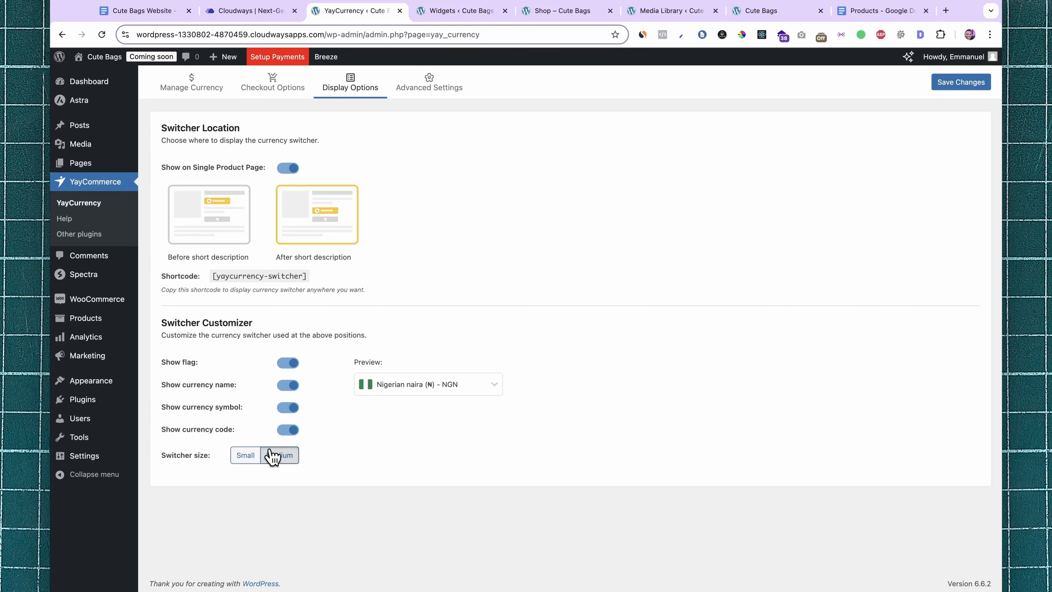
left_click(960, 83)
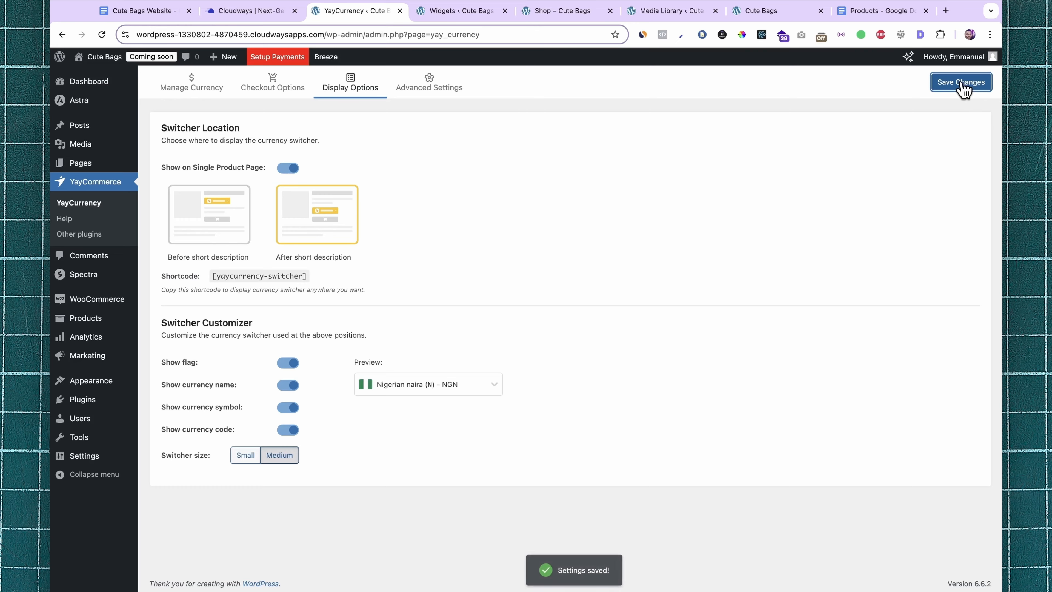
left_click(551, 18)
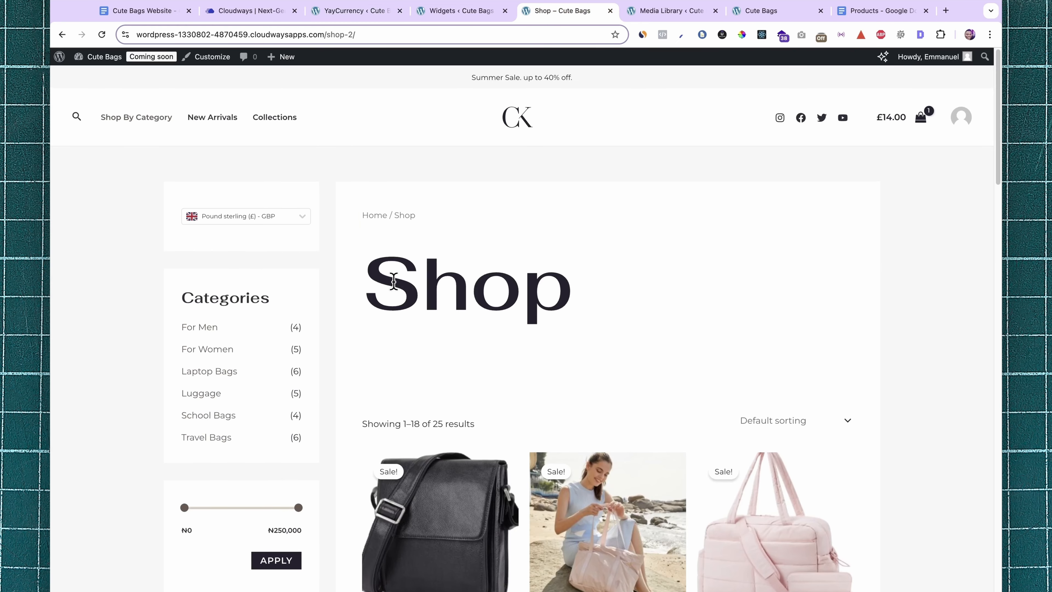
In the Customizer's Sidebar settings, set Sidebar Width to 28% and publish.
left_click(213, 56)
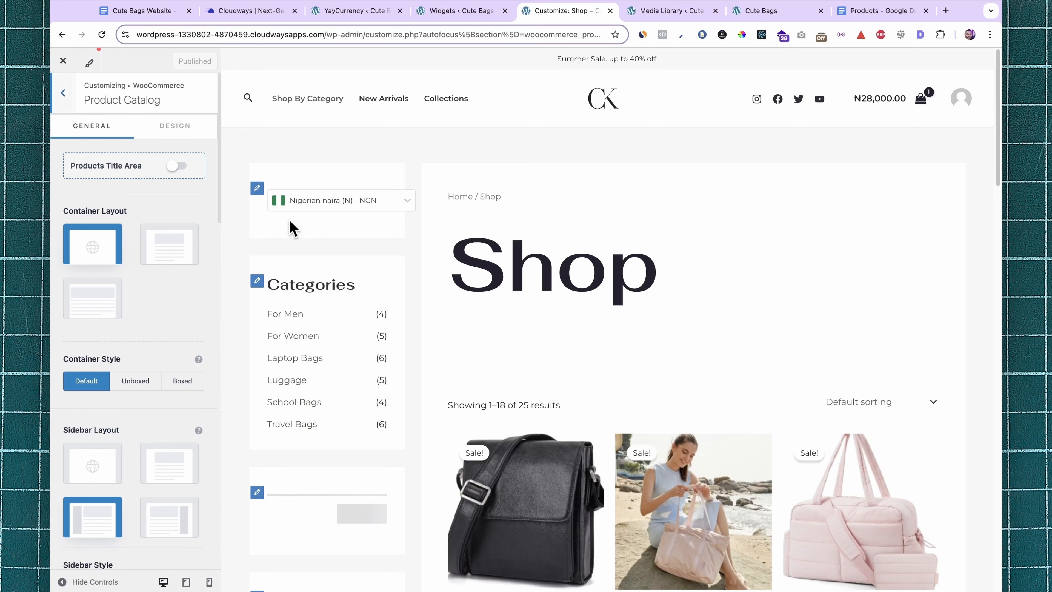
left_click(74, 99)
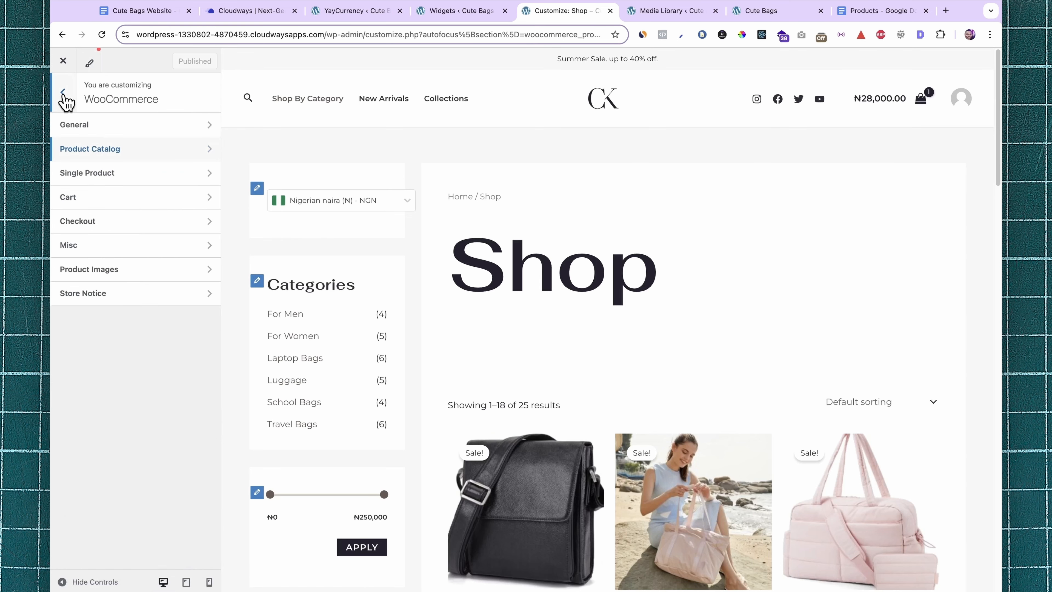
left_click(64, 99)
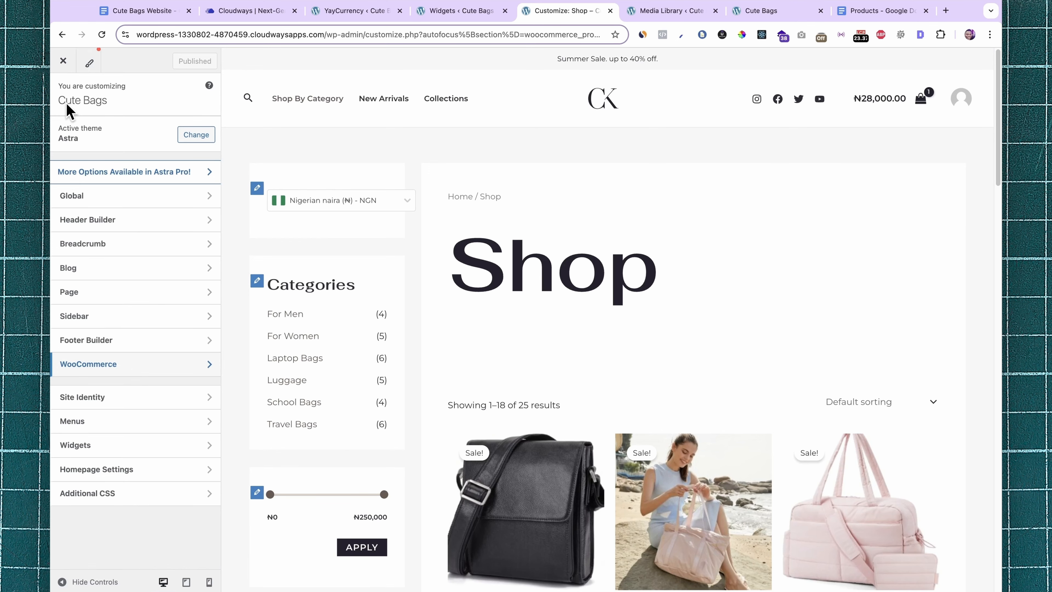
left_click(74, 318)
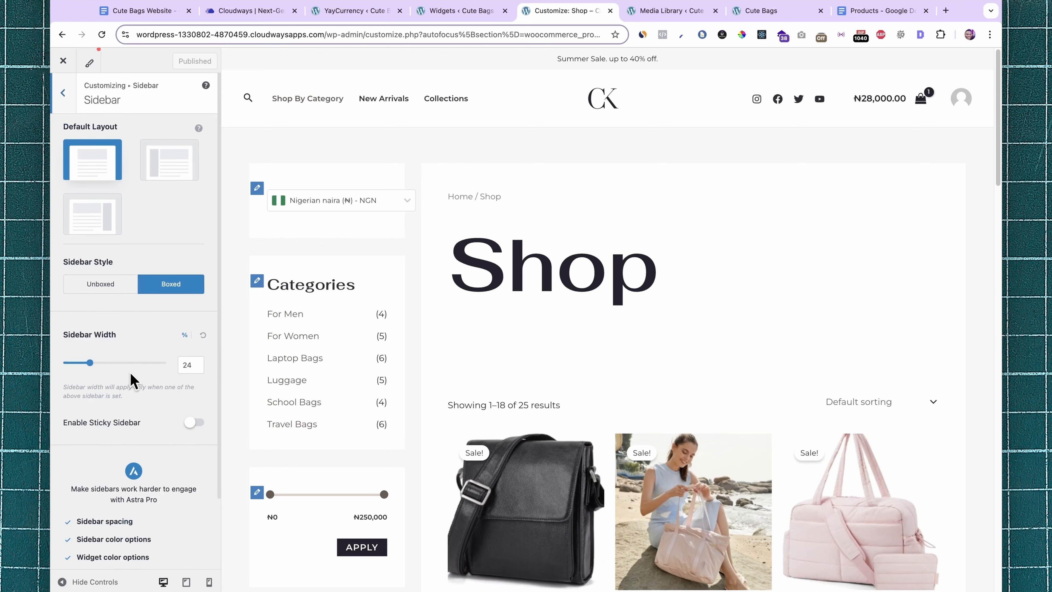
scroll(137, 387, "down", 3)
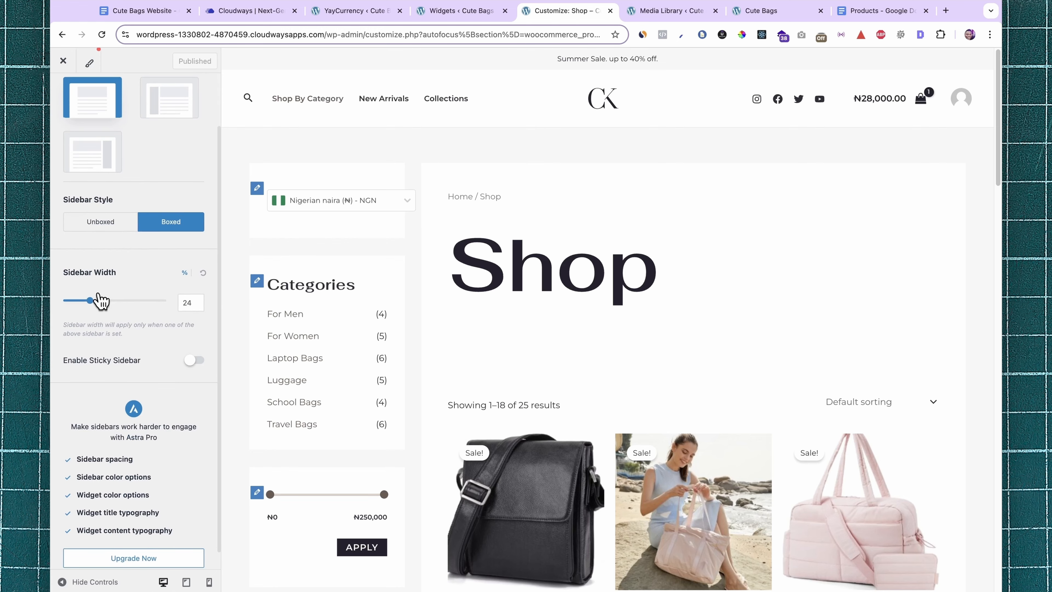
left_click_drag(91, 301, 105, 303)
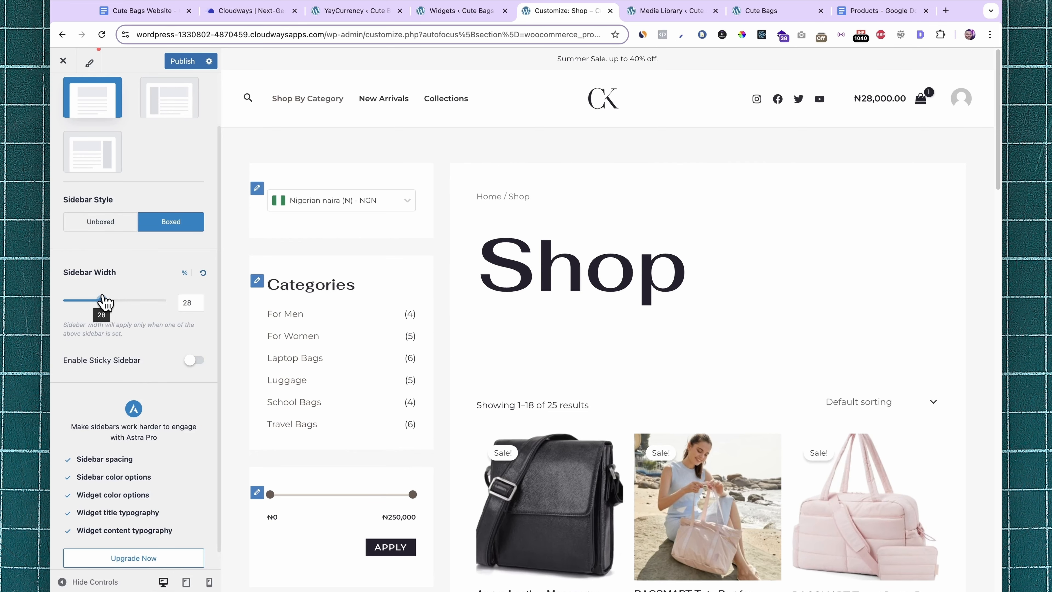
left_click(179, 61)
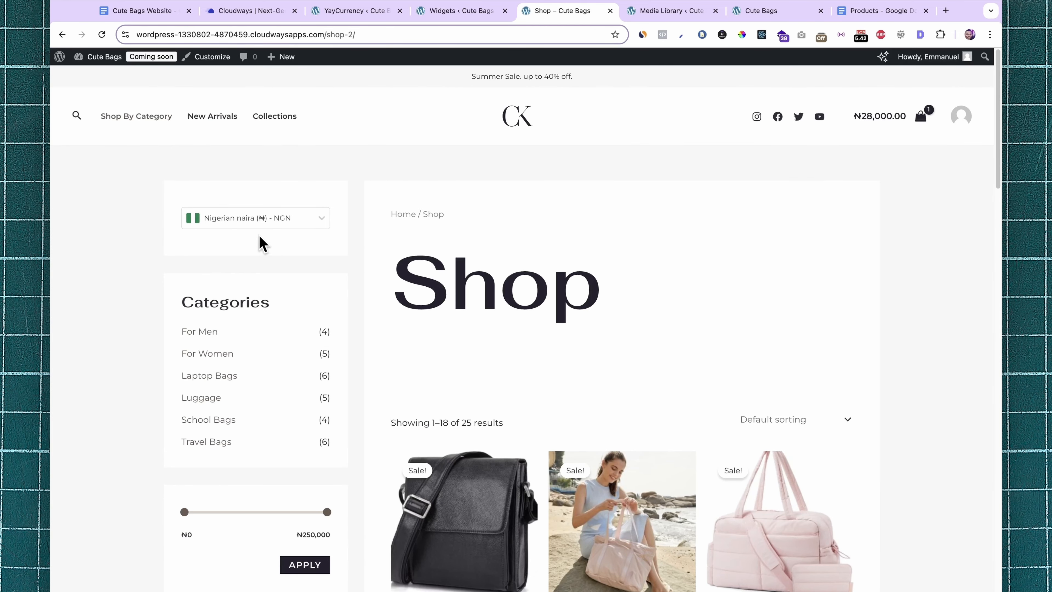
Switch the shop to US dollars and open the Augus Leather Messenger bag.
left_click(286, 222)
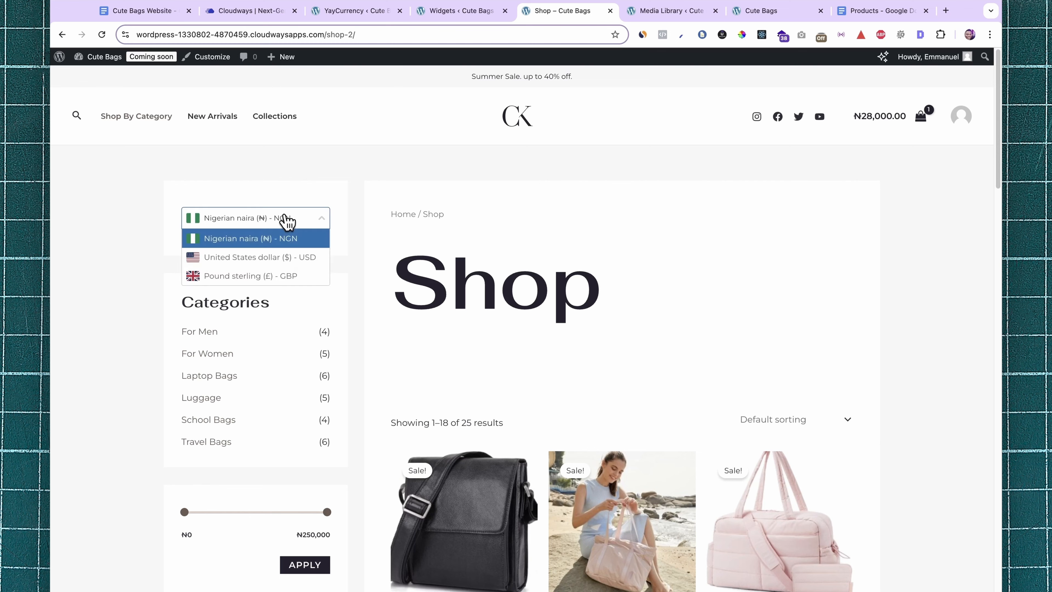
left_click(277, 258)
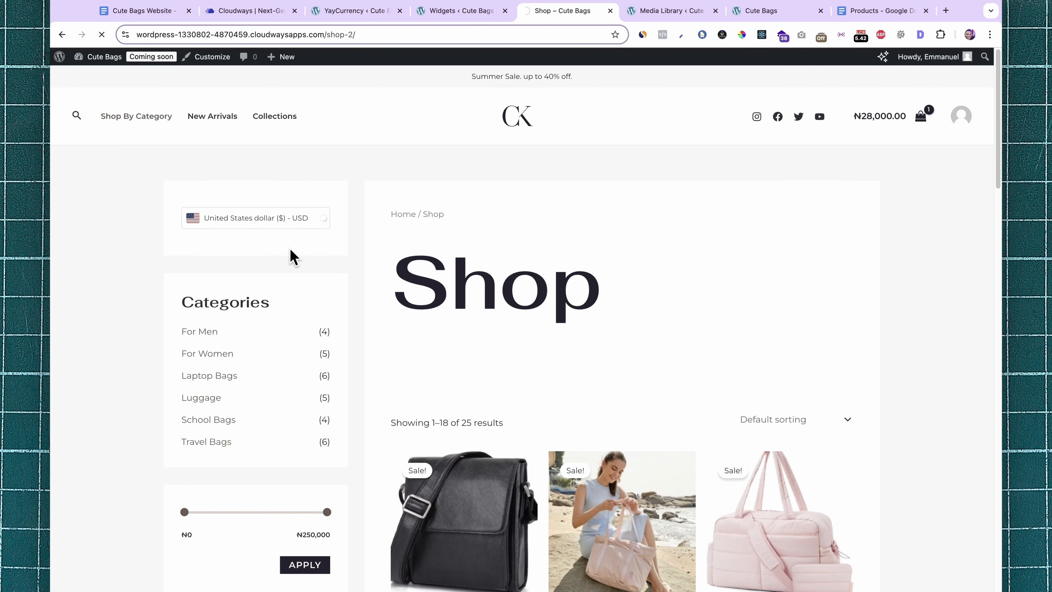
scroll(550, 387, "down", 6)
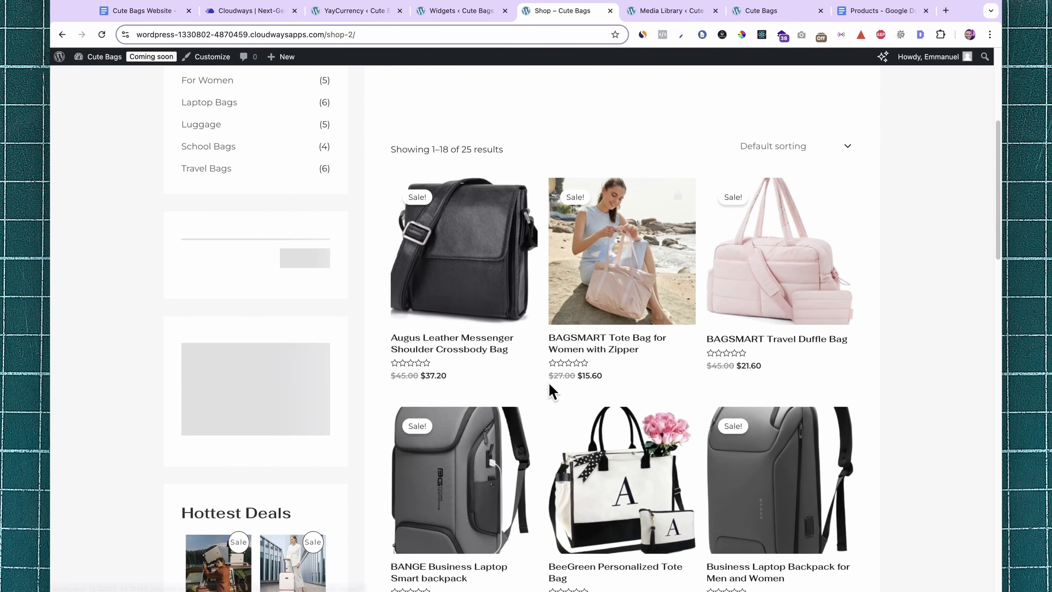
left_click(445, 346)
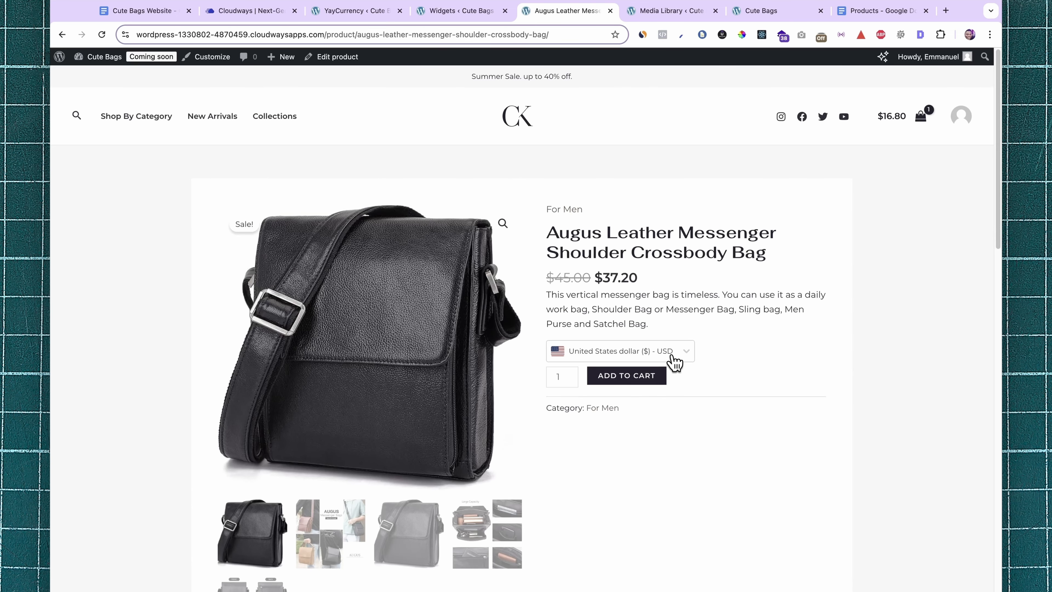
Keep USD selected on the product page and add the Augus bag to the cart.
left_click(676, 356)
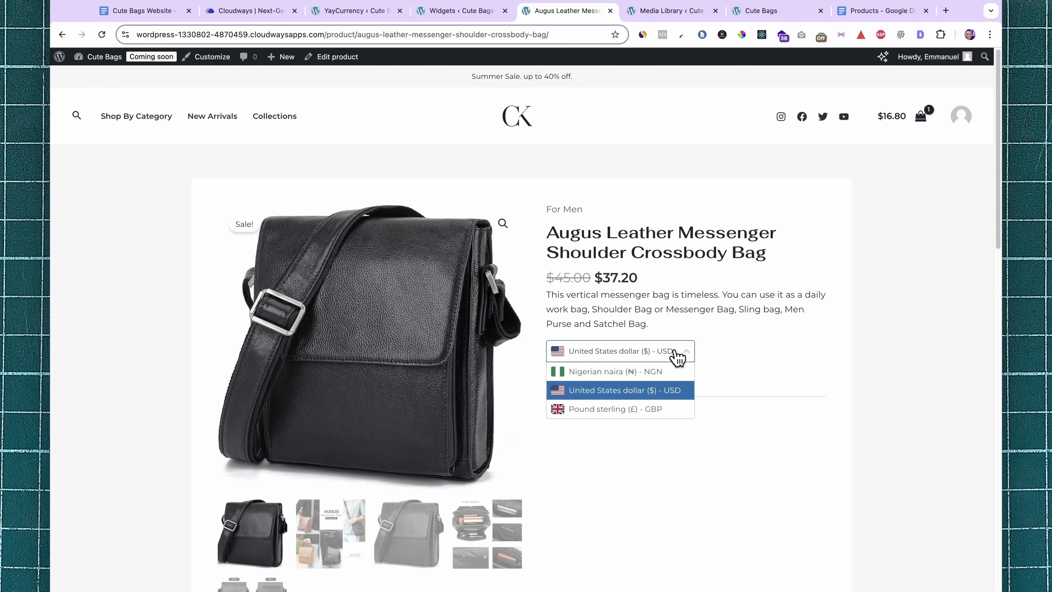
left_click(716, 345)
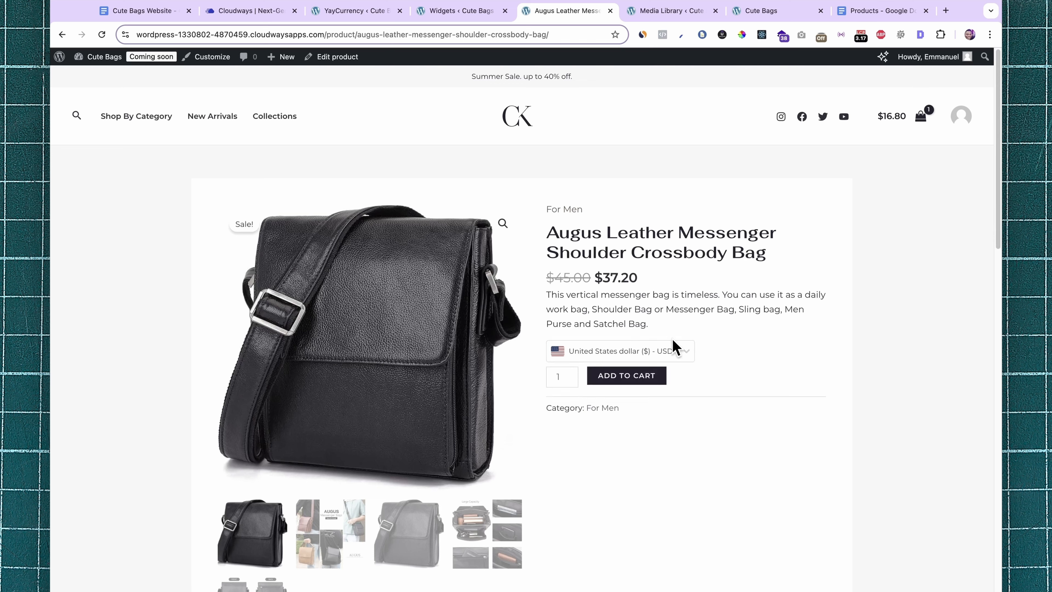
left_click(664, 351)
left_click(748, 350)
left_click(636, 375)
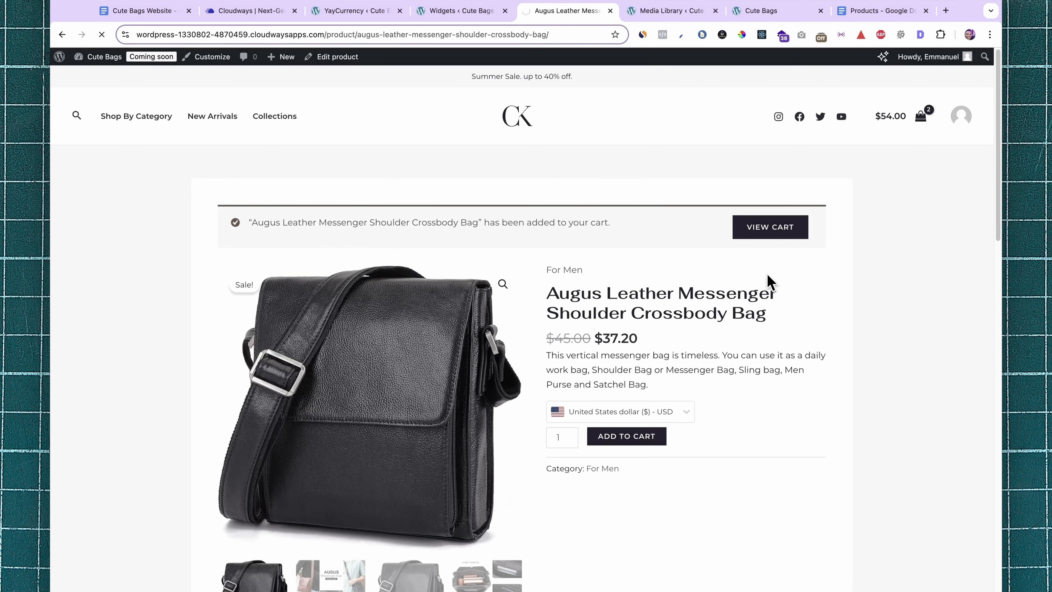
Proceed from the cart to checkout and review the $54.00 total with free shipping.
scroll(766, 317, "down", 8)
left_click(683, 267)
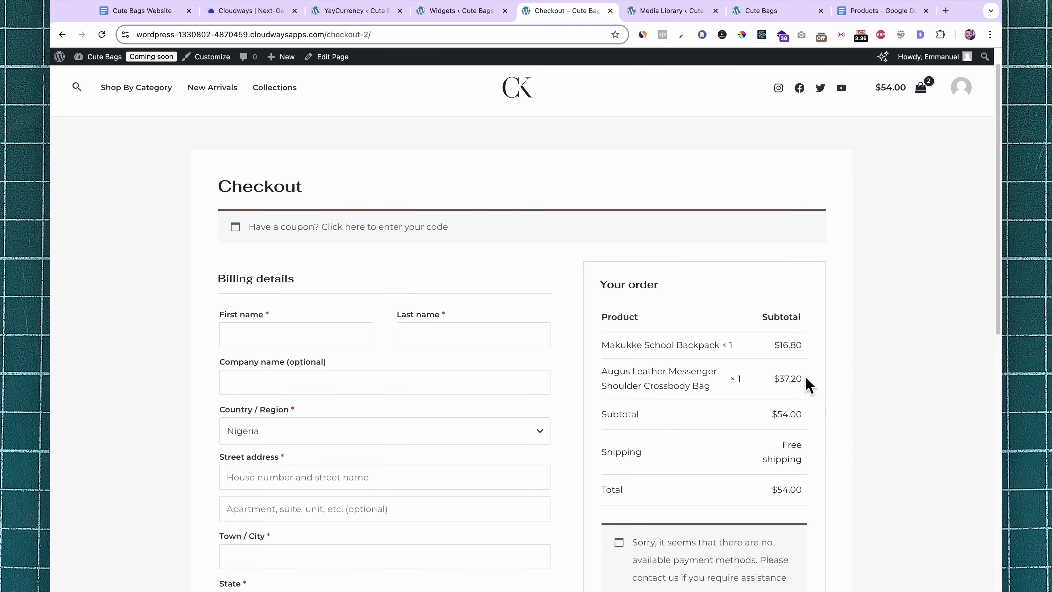
scroll(810, 378, "down", 1)
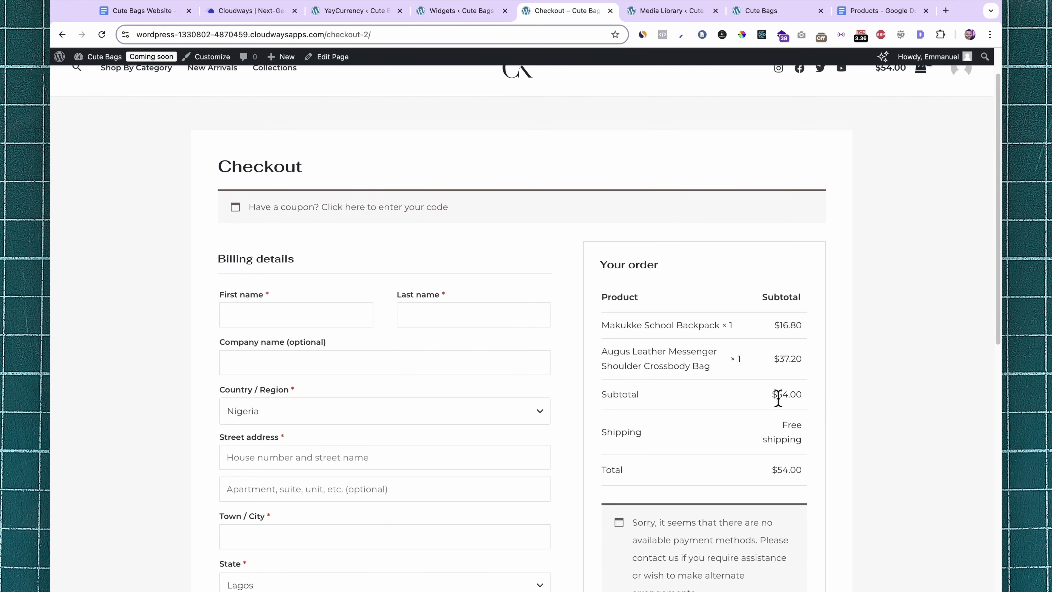
scroll(759, 408, "down", 6)
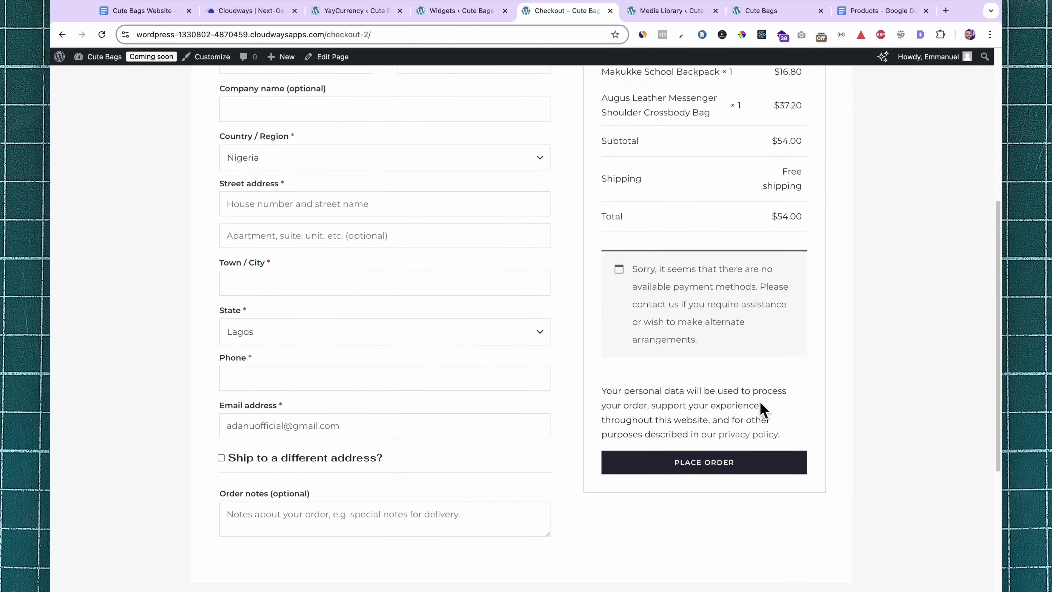
scroll(760, 404, "down", 2)
scroll(756, 410, "up", 10)
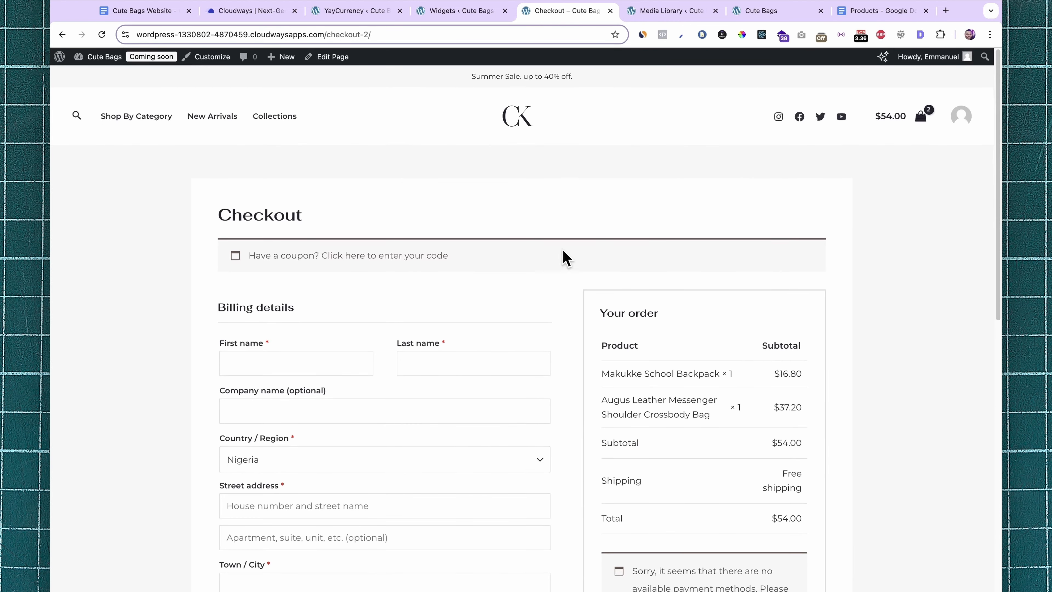
left_click(353, 11)
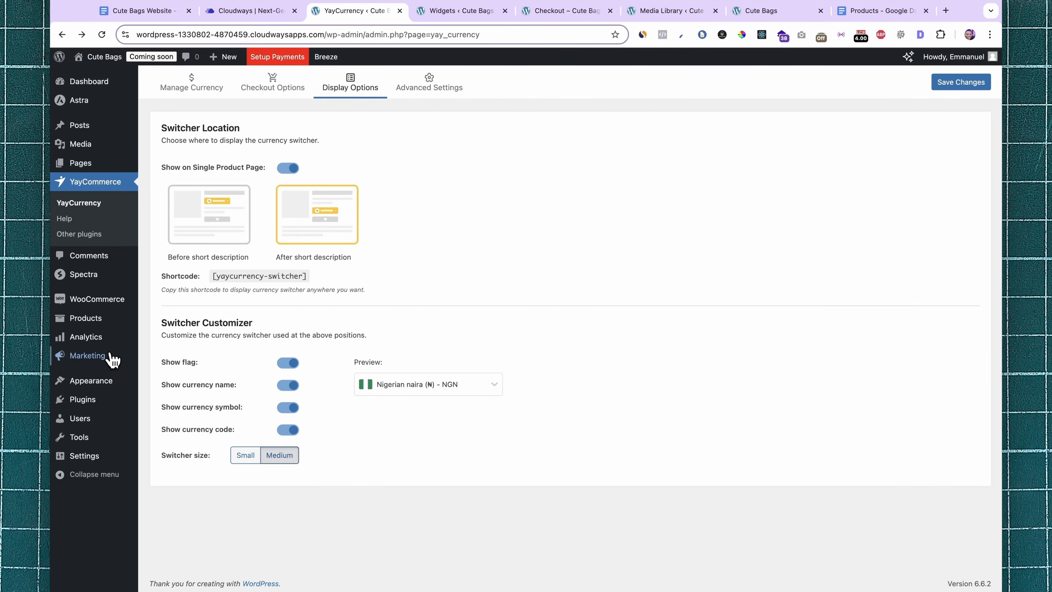
Enable 'Redirect to the cart page after successful addition' in WooCommerce product settings and save.
mouse_move(78, 309)
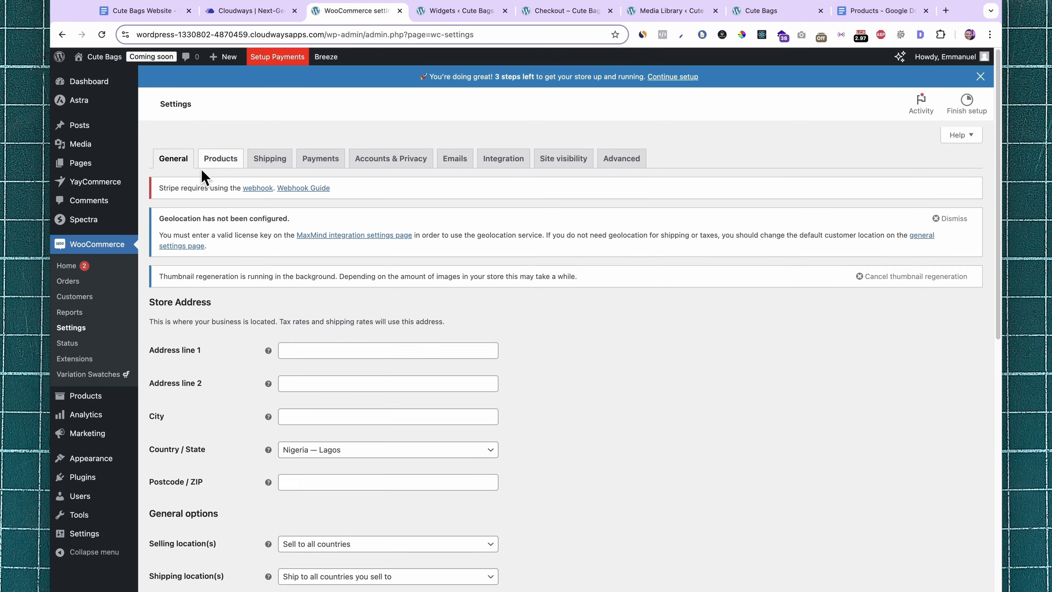
left_click(210, 153)
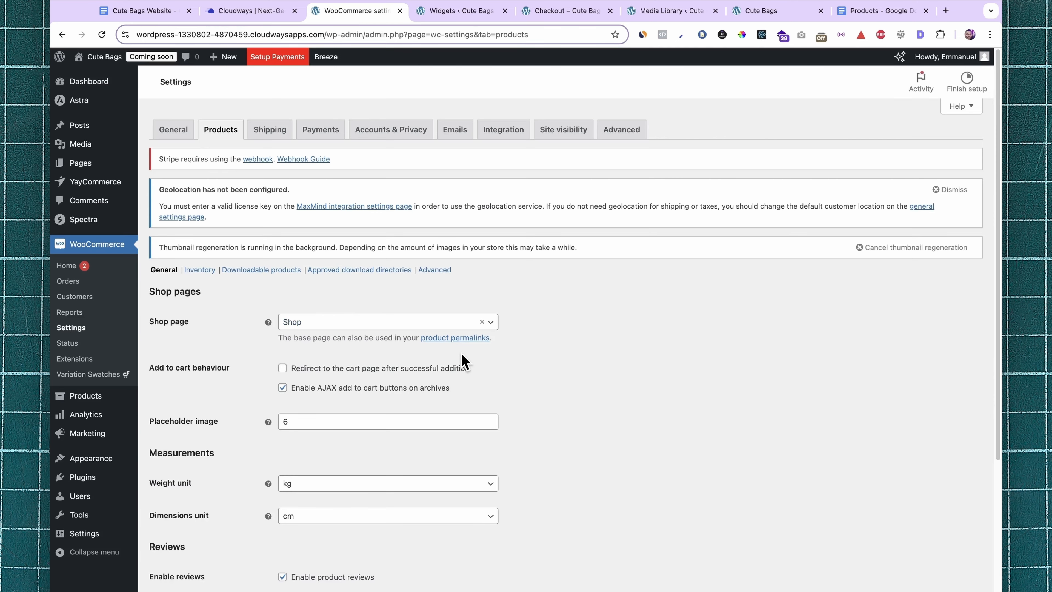
scroll(451, 358, "down", 2)
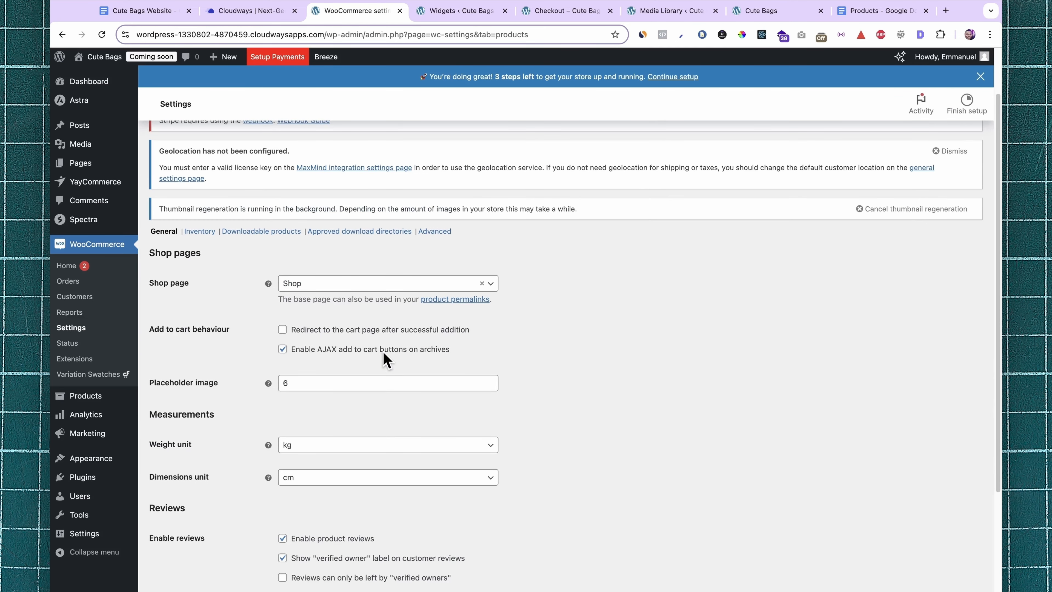
left_click(558, 17)
left_click(339, 17)
left_click(282, 329)
scroll(497, 430, "down", 5)
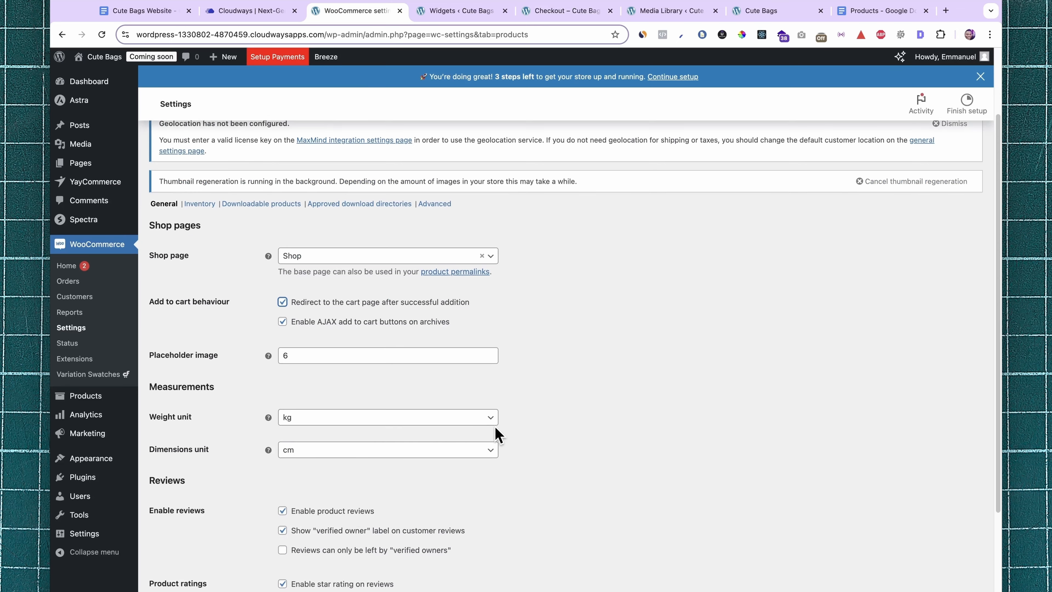
left_click(189, 534)
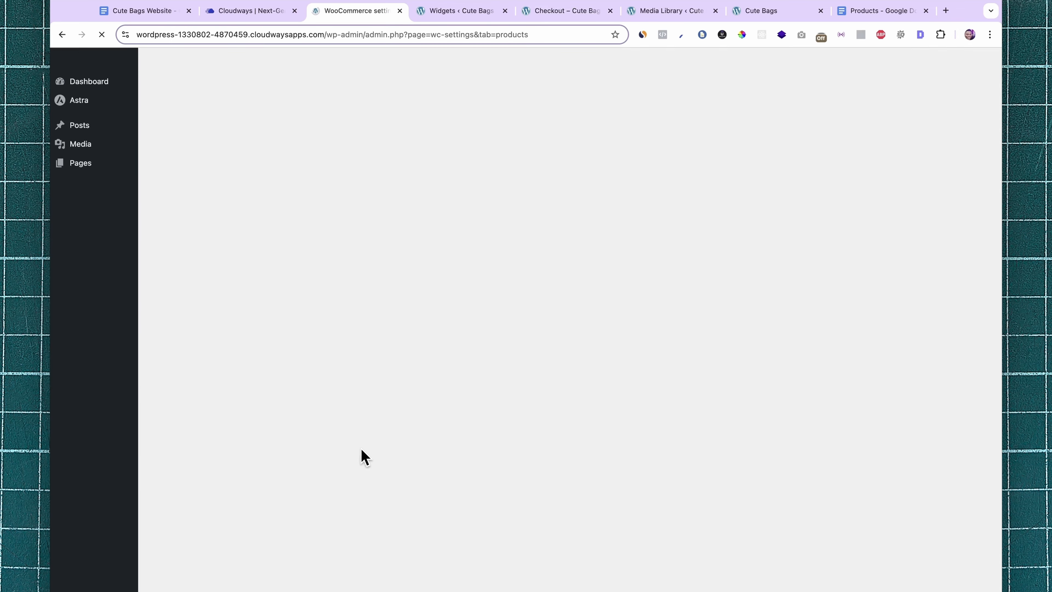
Return to the Shop page and reopen the Augus Leather Messenger bag product page.
left_click(559, 12)
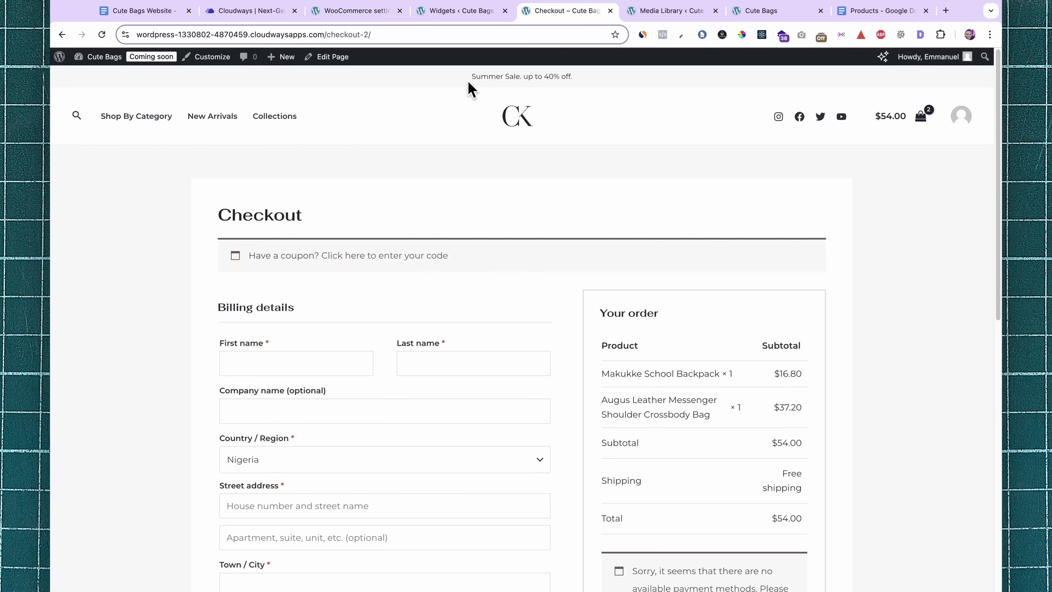
left_click(139, 128)
scroll(468, 282, "down", 5)
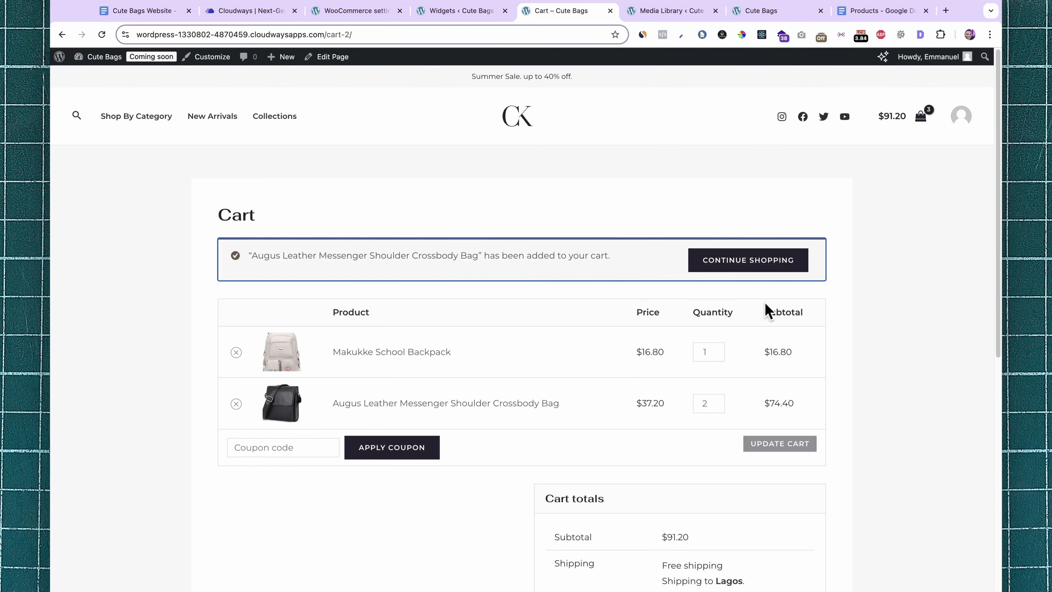
scroll(734, 395, "down", 7)
scroll(735, 395, "up", 6)
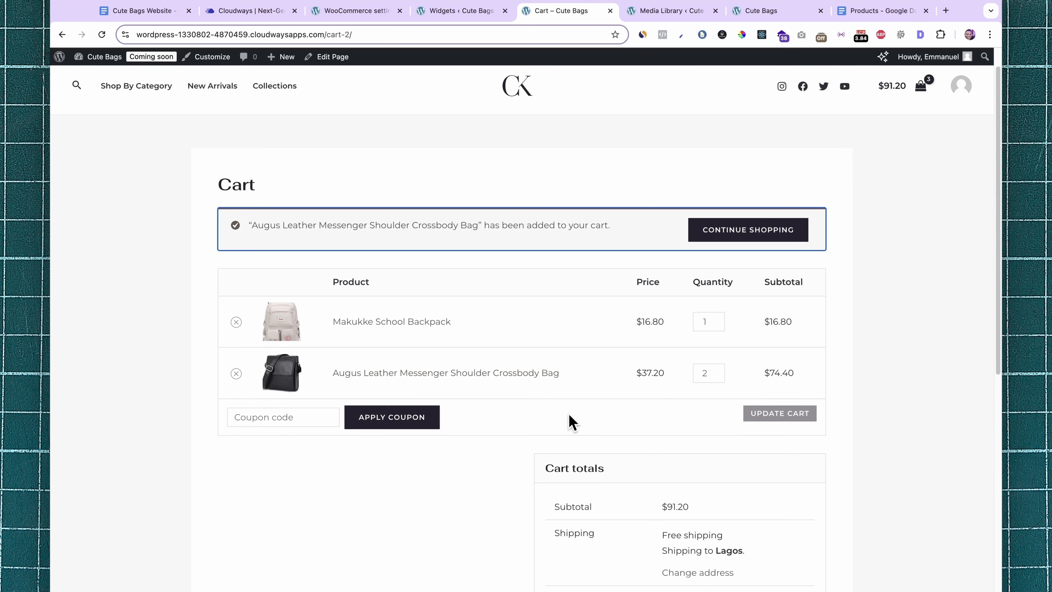
left_click(744, 234)
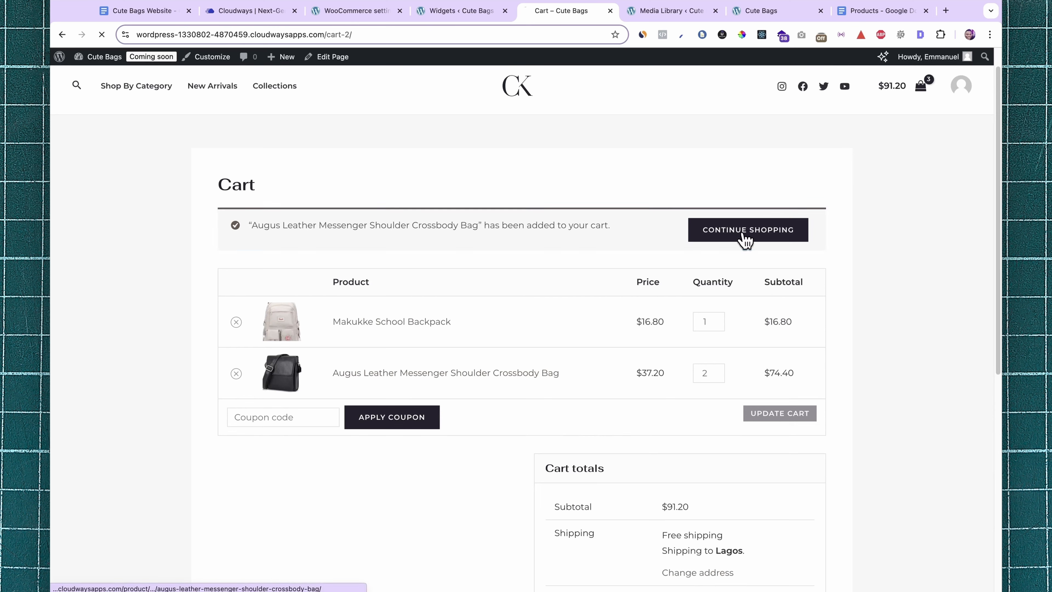
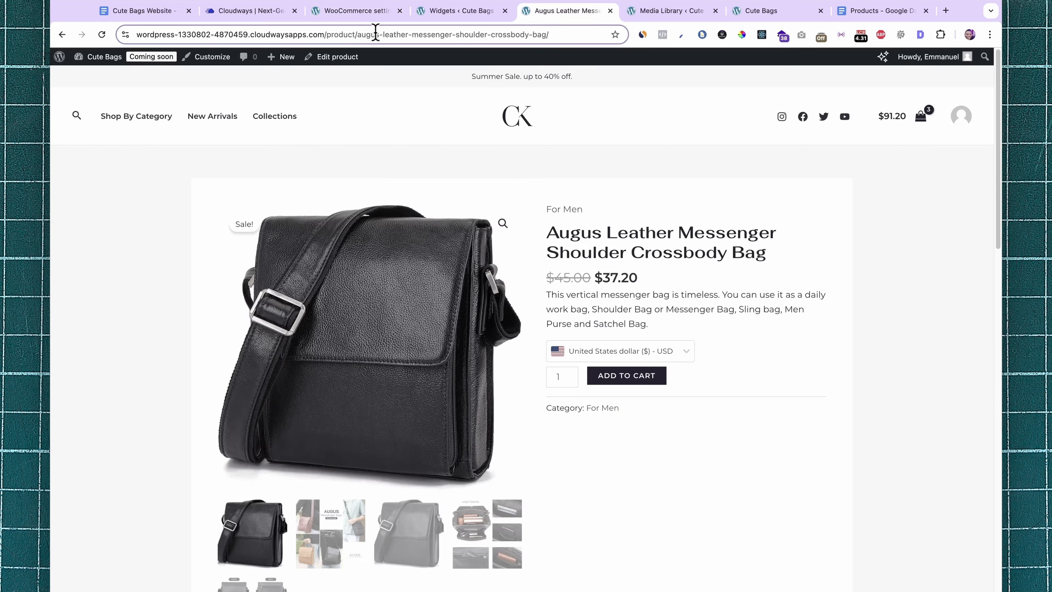
Untick 'Redirect to the cart page after successful addition', keep dimensions in cm, and save the Products settings.
left_click(360, 11)
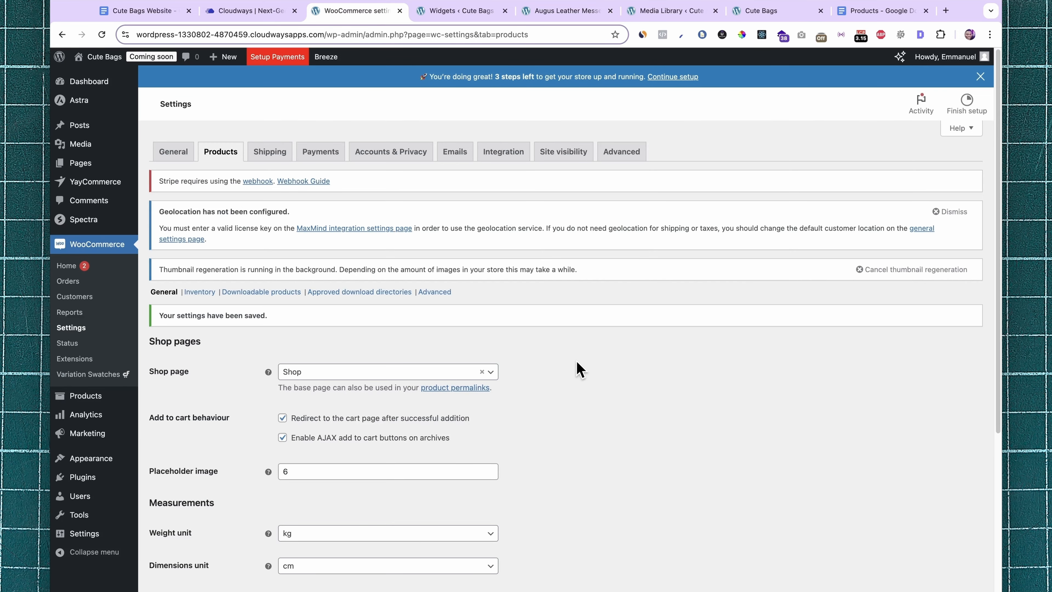
scroll(575, 365, "down", 3)
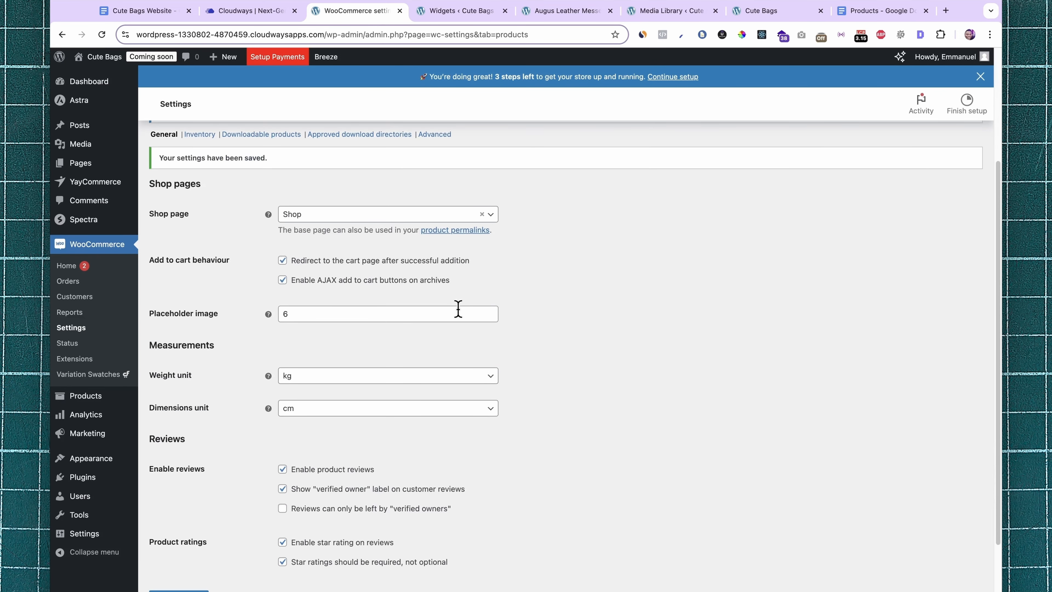
left_click(282, 260)
scroll(557, 431, "down", 2)
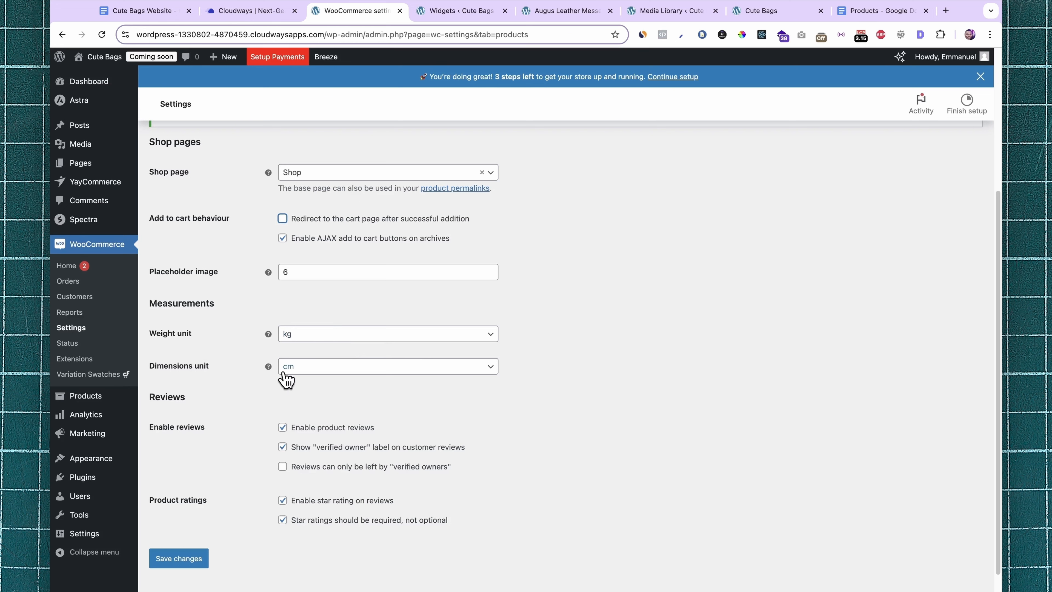
left_click(360, 376)
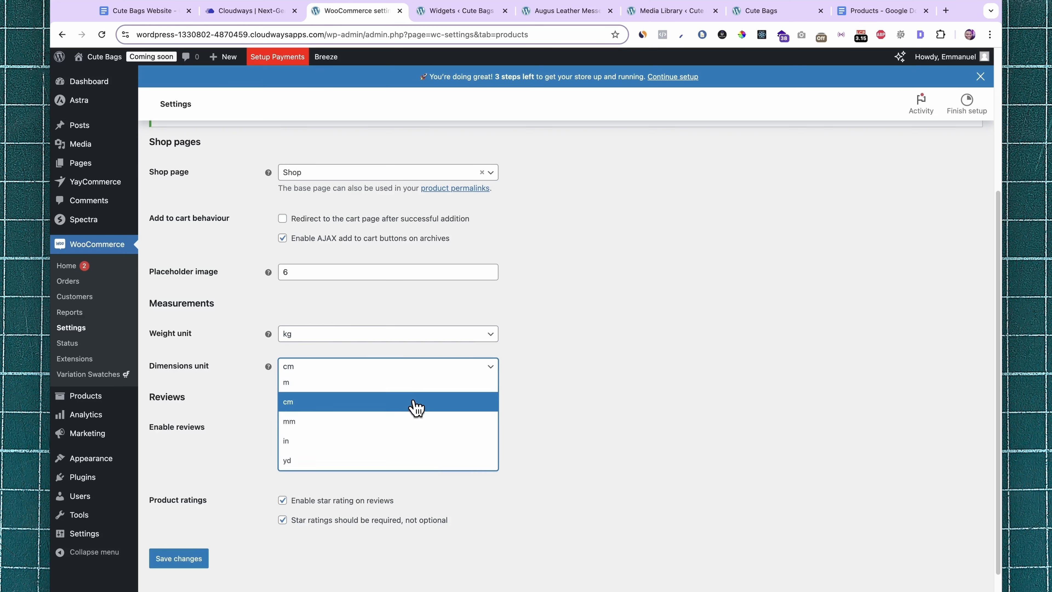
left_click(530, 387)
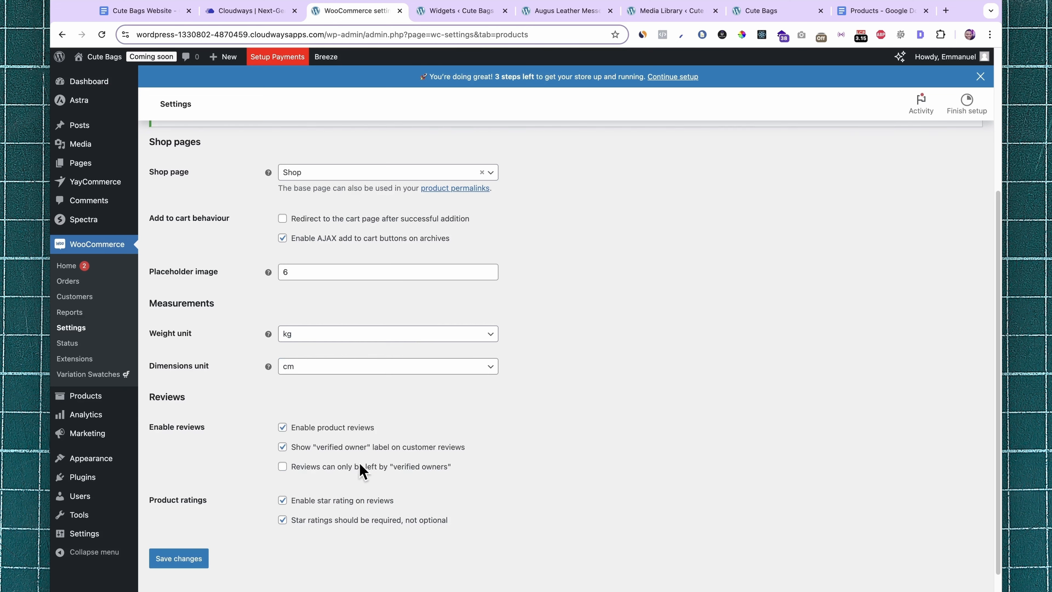
left_click(207, 552)
left_click(174, 543)
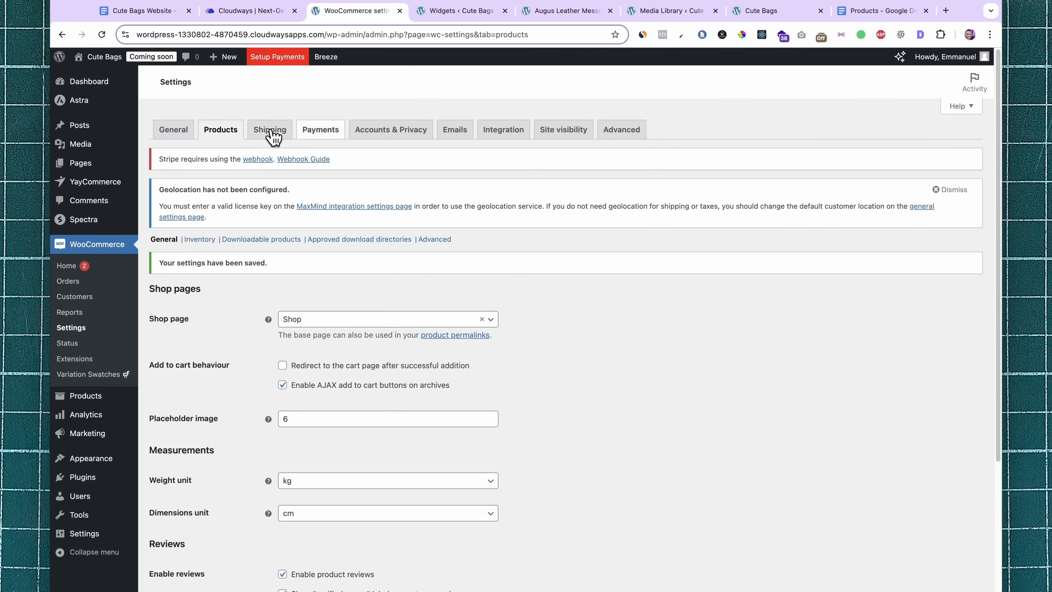
Look over Shipping zones, dismissing the tour, and the Payments methods list, then open Accounts & Privacy.
left_click(271, 129)
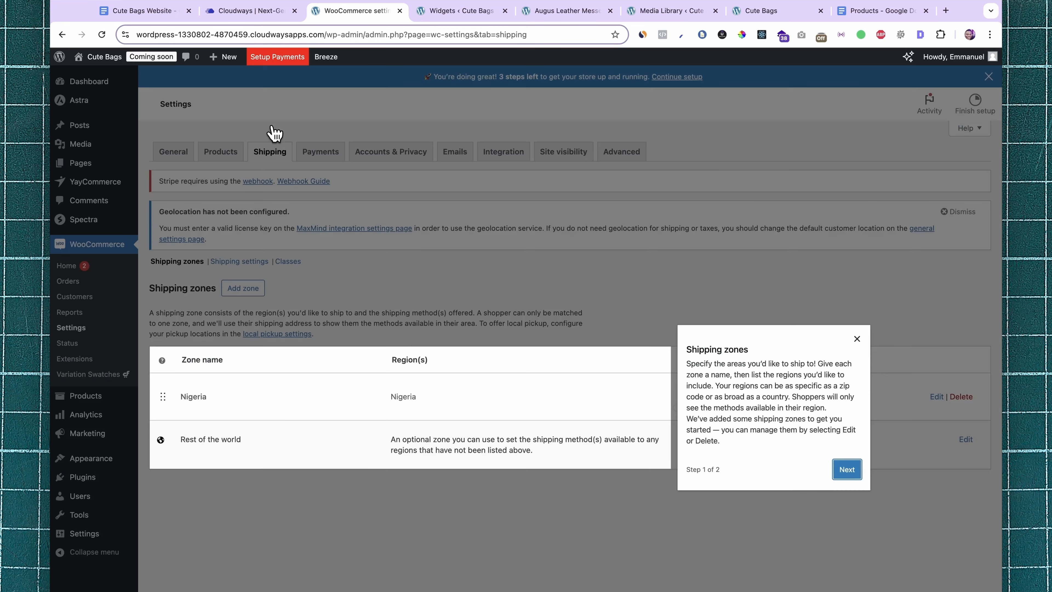
left_click(856, 339)
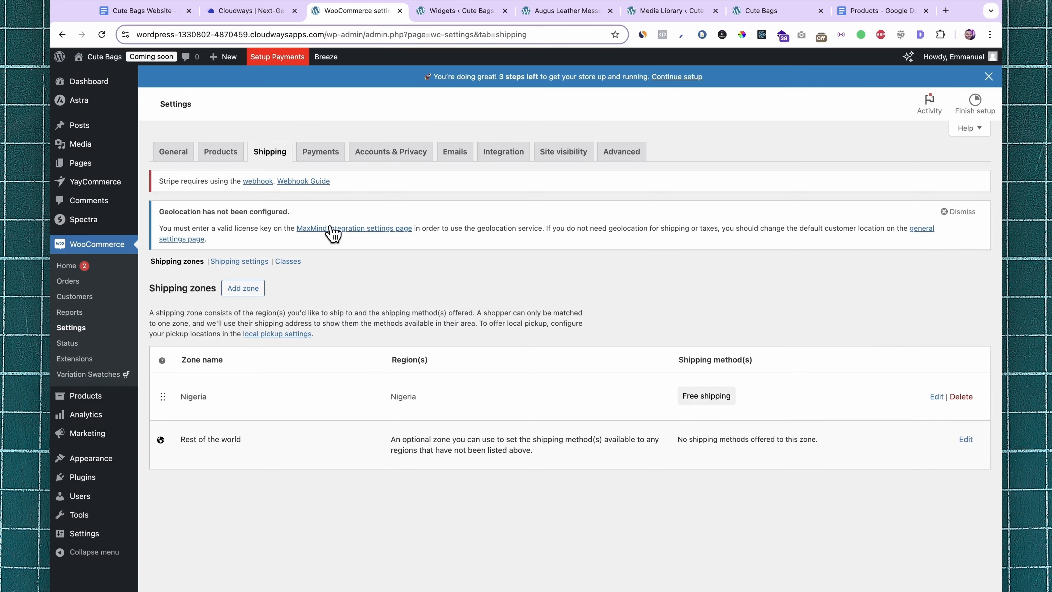
left_click(325, 153)
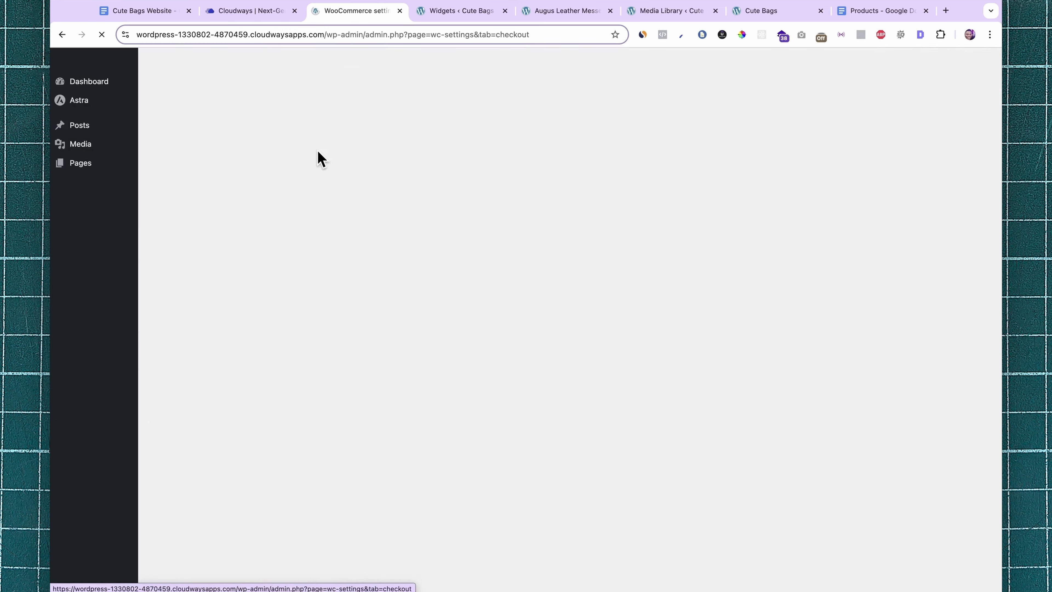
scroll(363, 415, "down", 2)
scroll(365, 418, "down", 10)
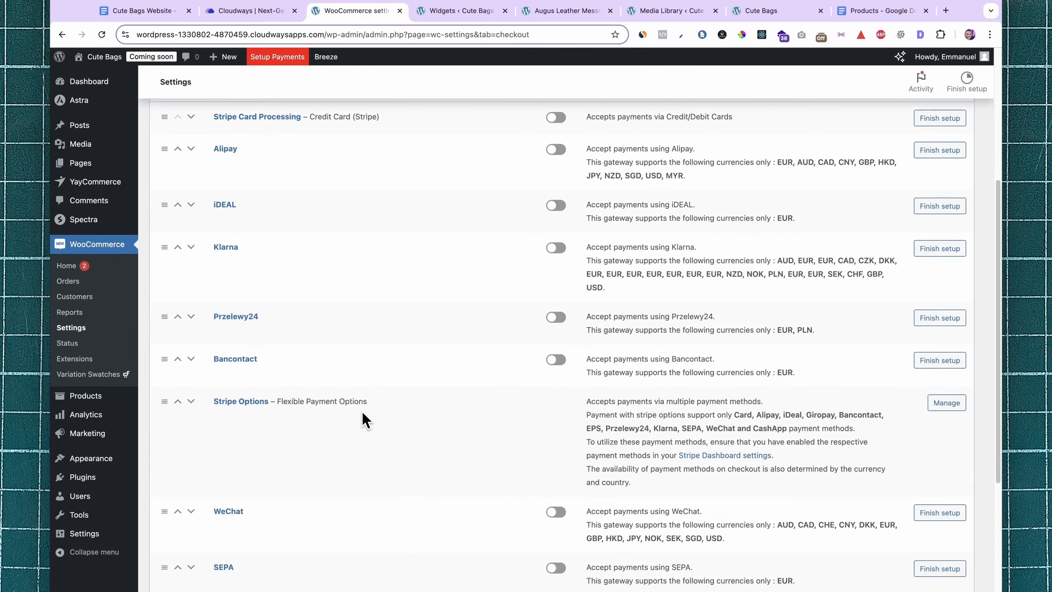
scroll(363, 414, "up", 6)
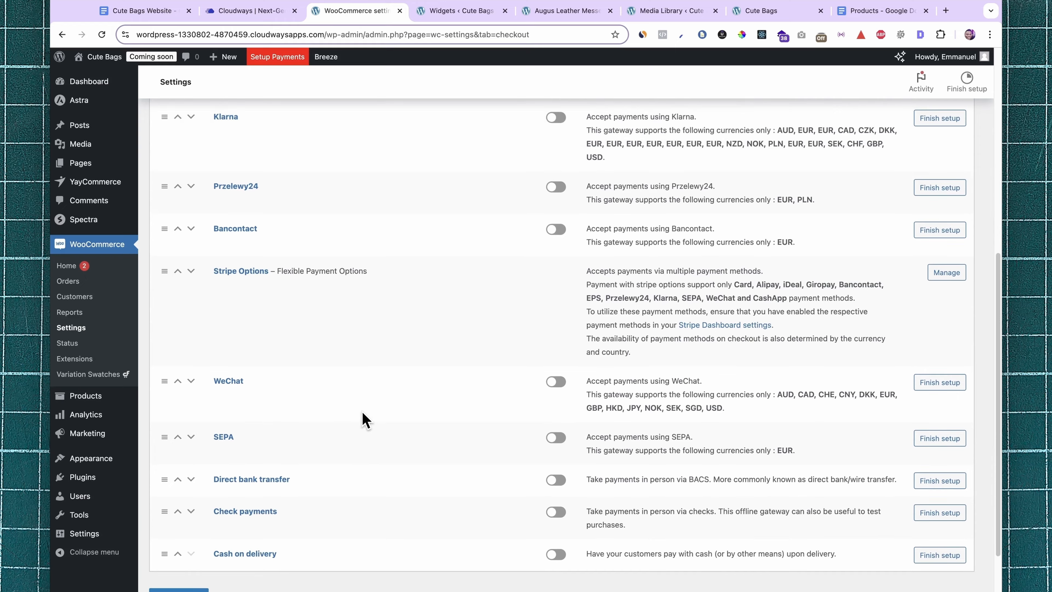
scroll(362, 410, "up", 6)
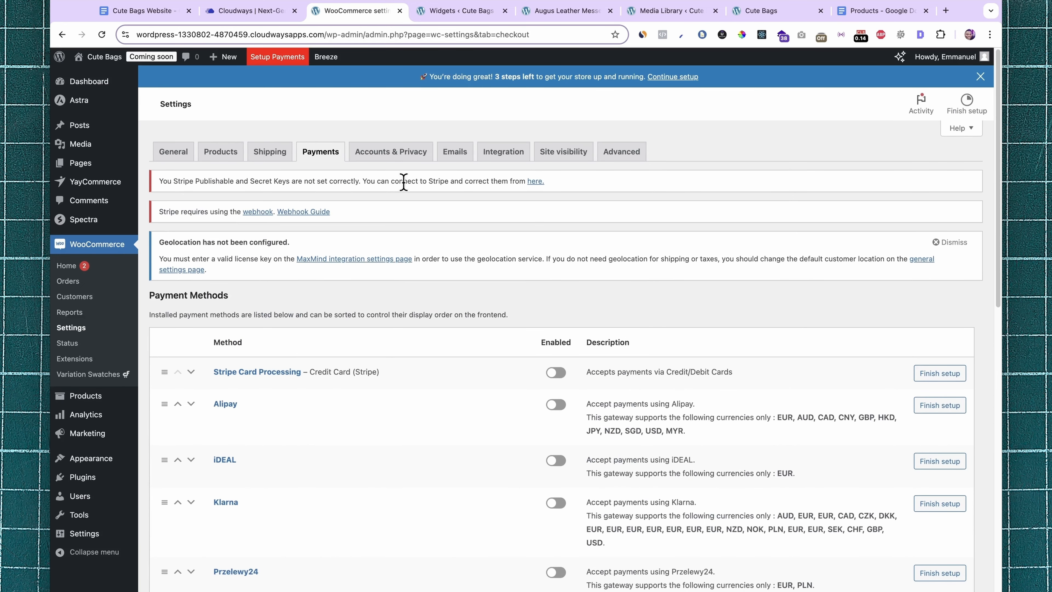
left_click(398, 157)
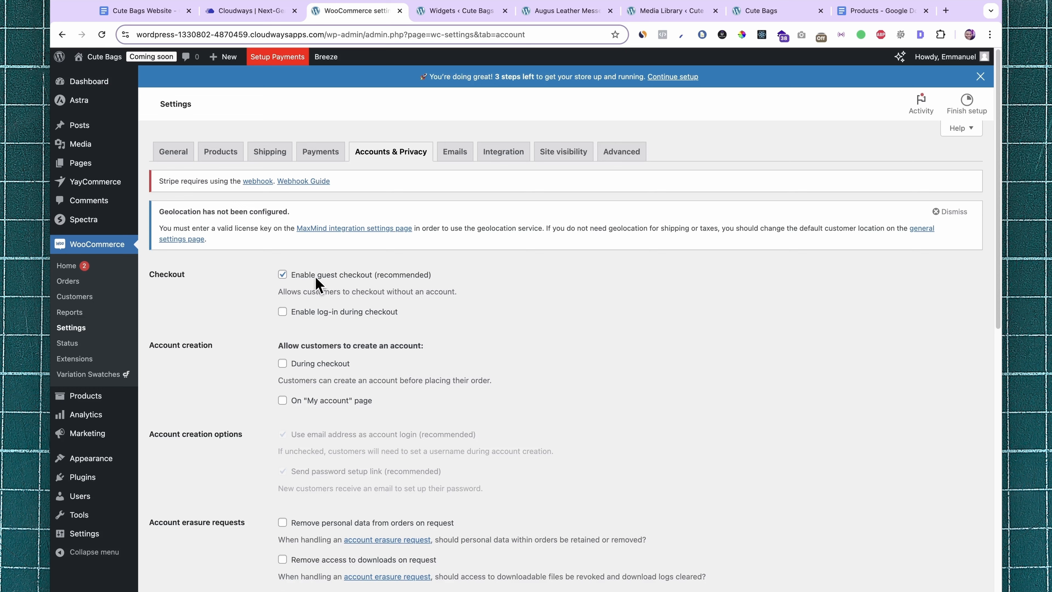
Scroll through Accounts & Privacy, leaving the default privacy texts and blank retention periods, then open Emails.
scroll(292, 290, "down", 2)
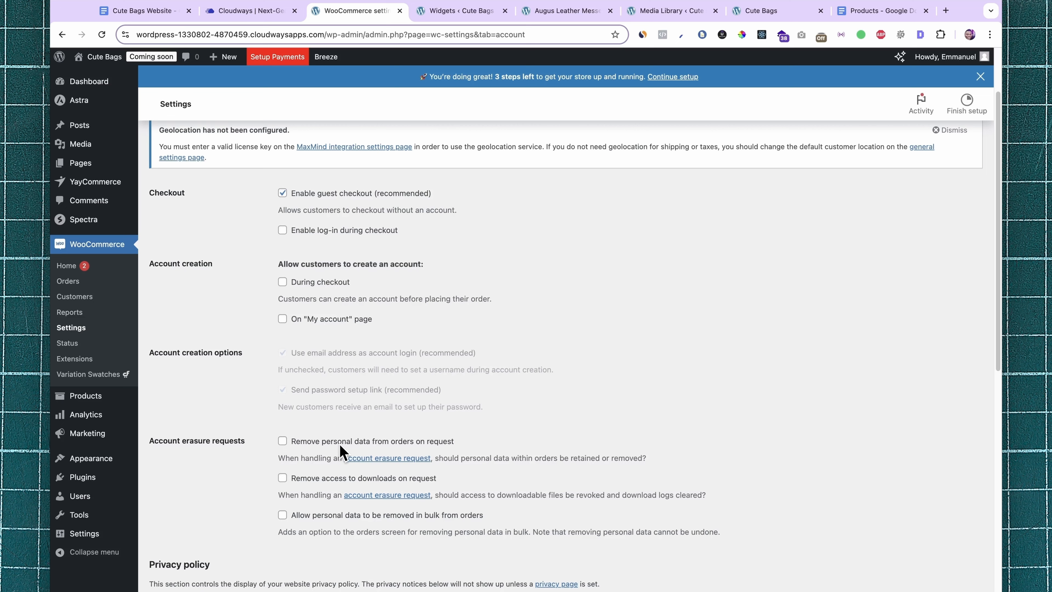
scroll(339, 443, "down", 5)
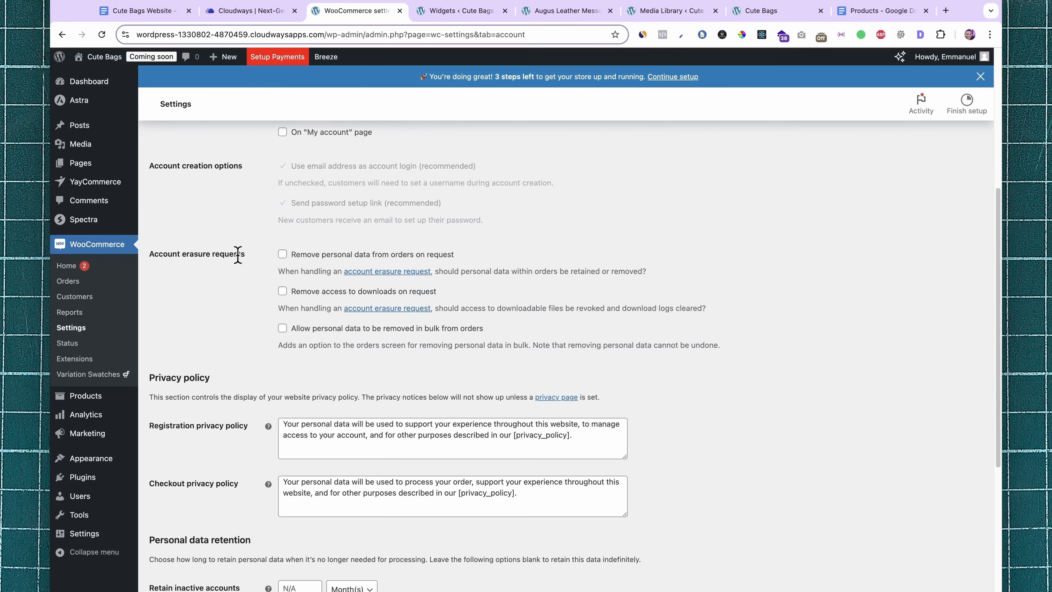
scroll(351, 371, "down", 3)
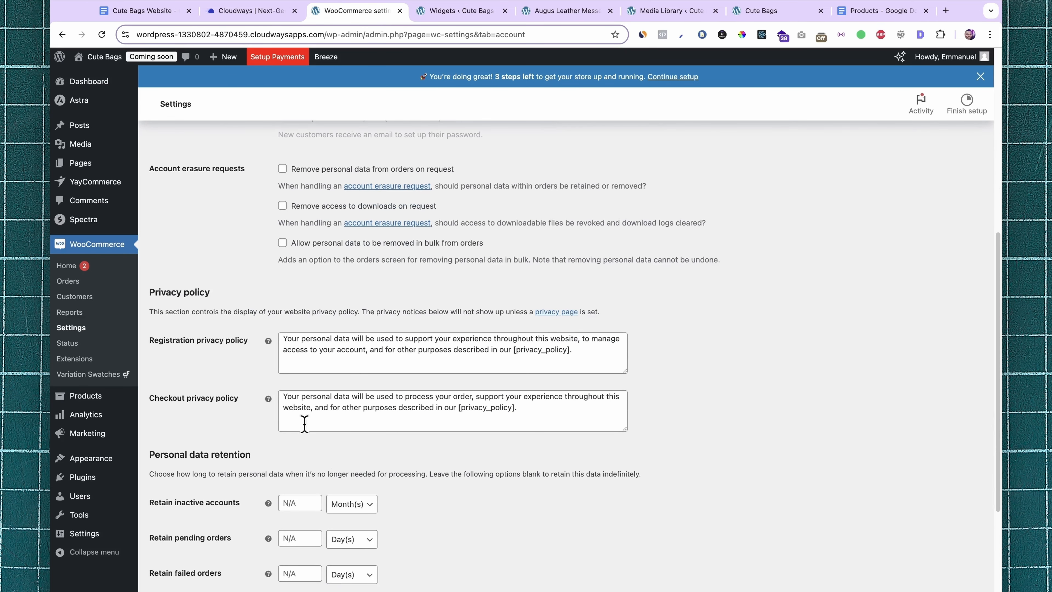
scroll(219, 327, "down", 4)
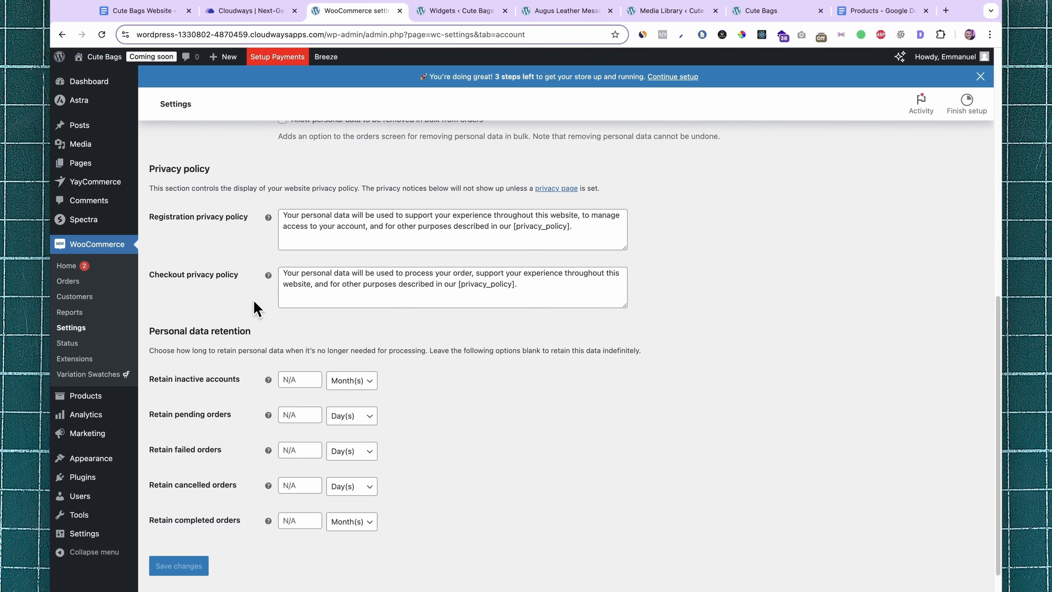
scroll(293, 402, "up", 10)
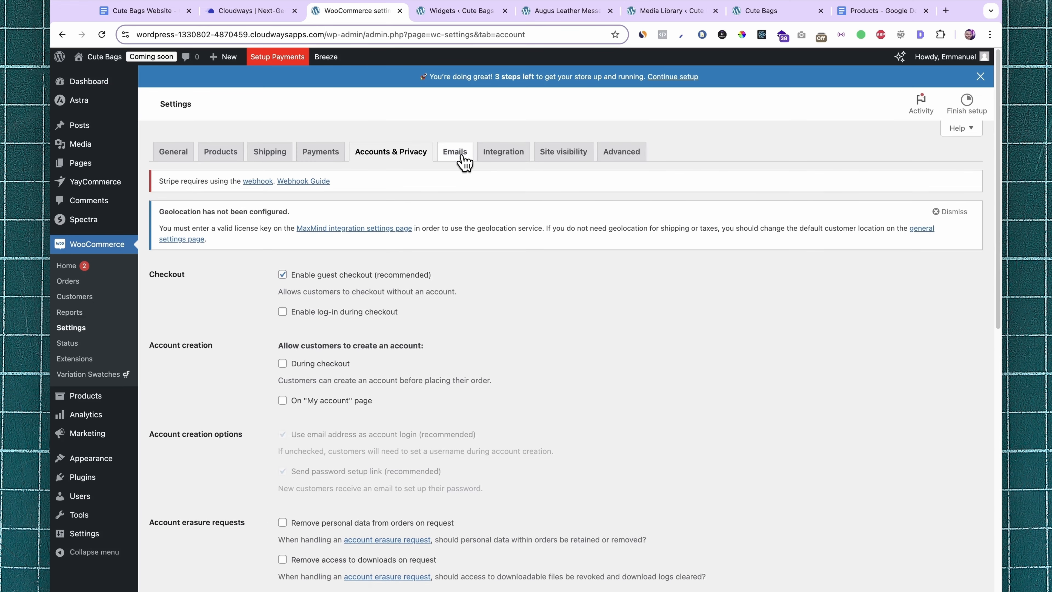
left_click(463, 159)
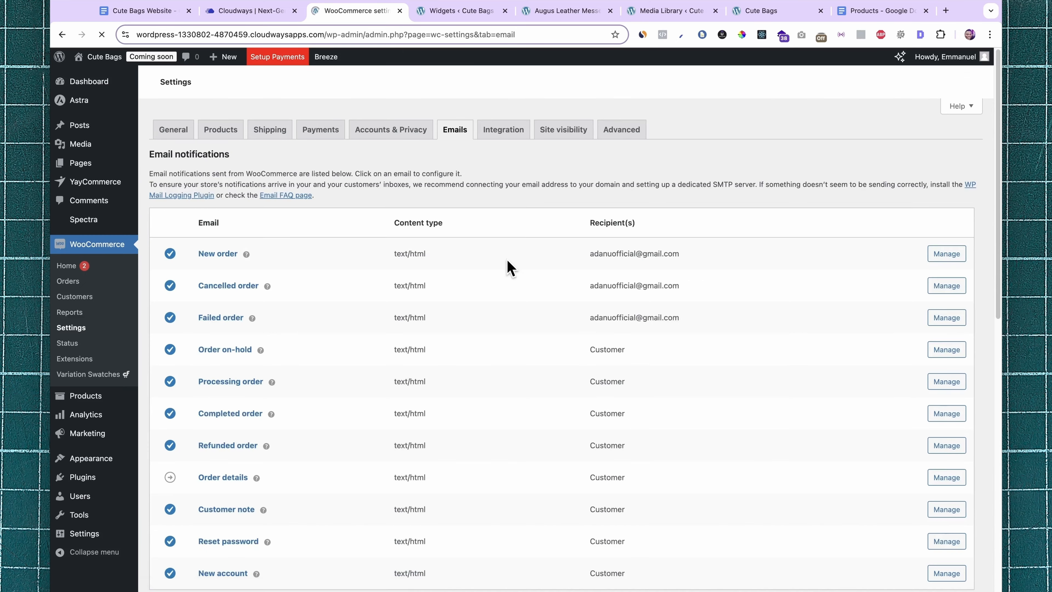
Browse the email notifications list and inspect the New order email settings before returning.
scroll(459, 364, "down", 4)
scroll(459, 364, "down", 2)
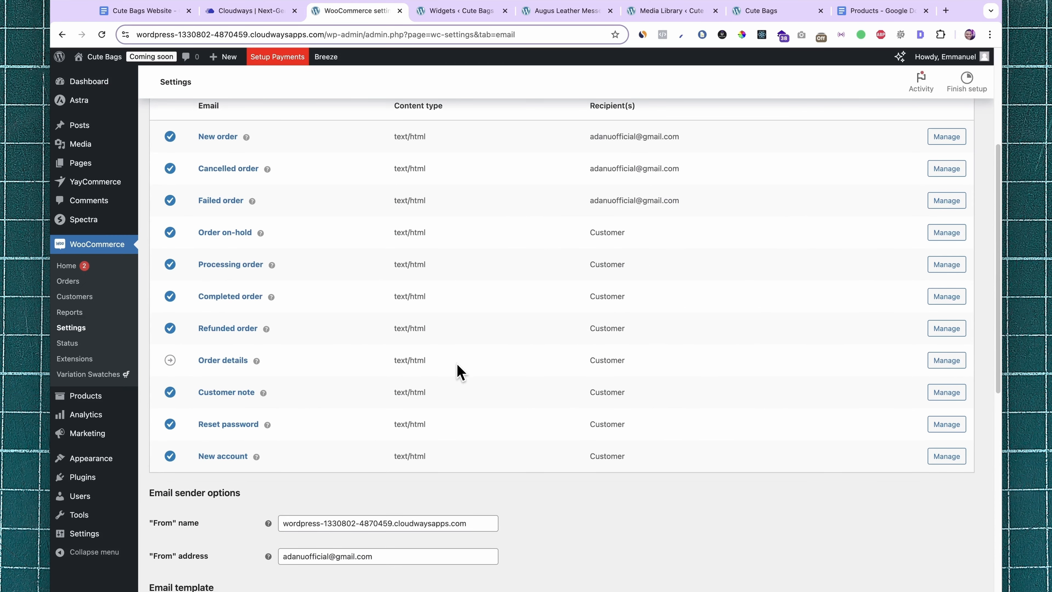
scroll(459, 371, "up", 2)
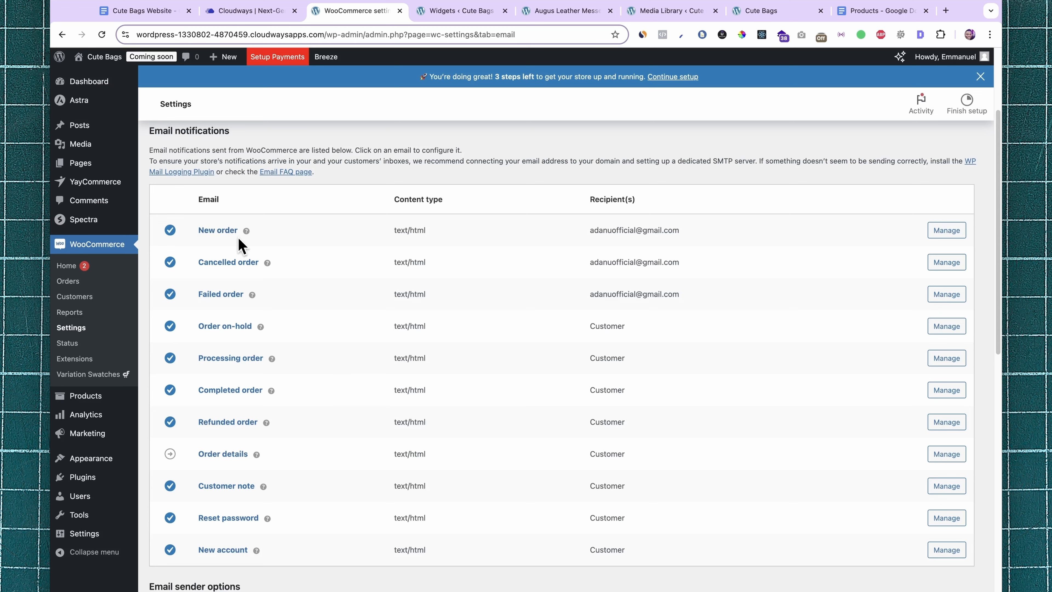
mouse_move(244, 231)
scroll(654, 396, "down", 2)
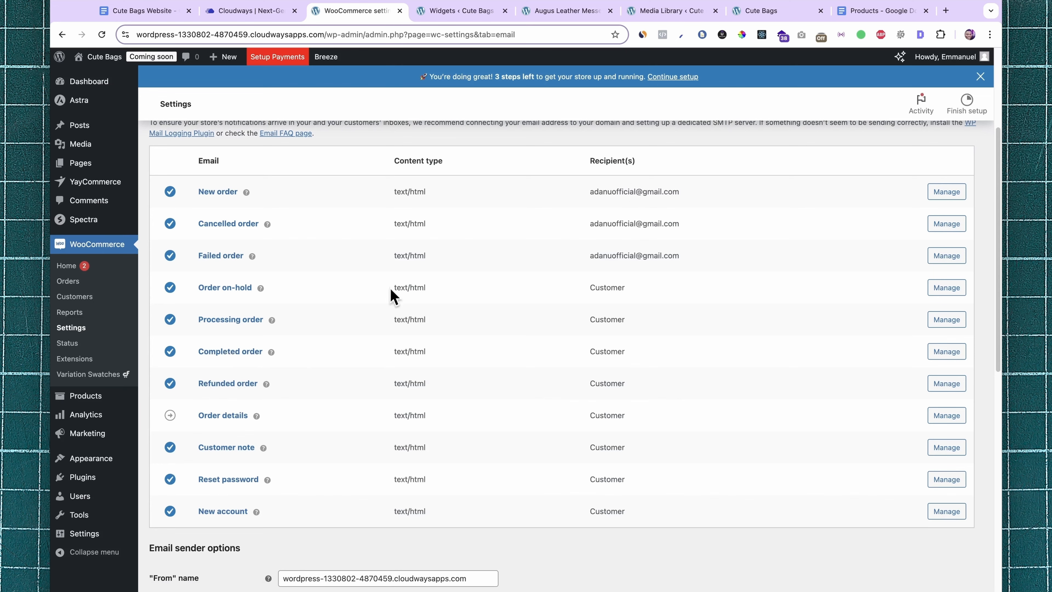
left_click(219, 192)
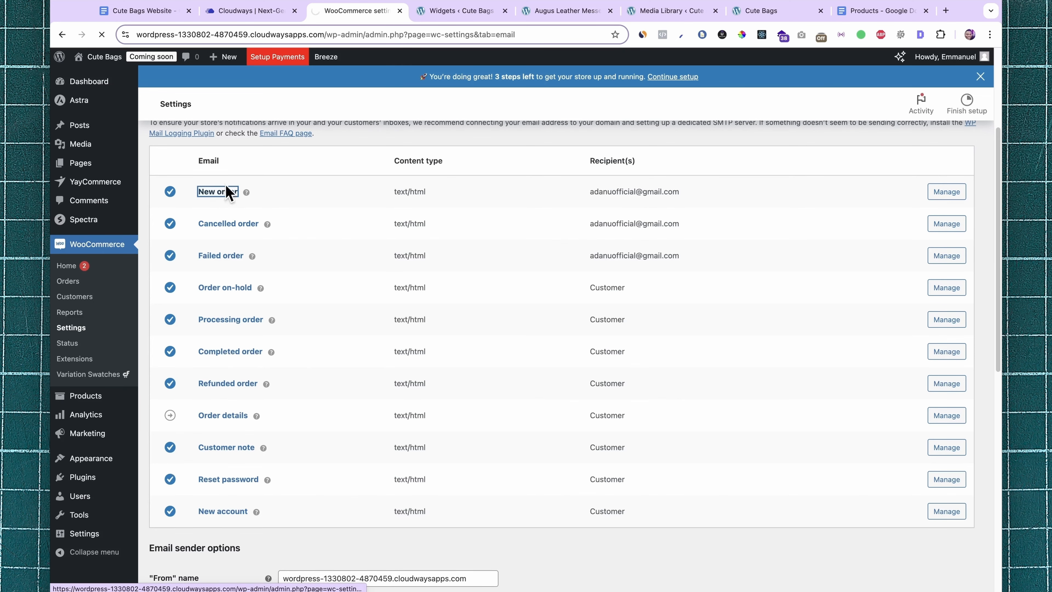
scroll(499, 331, "down", 2)
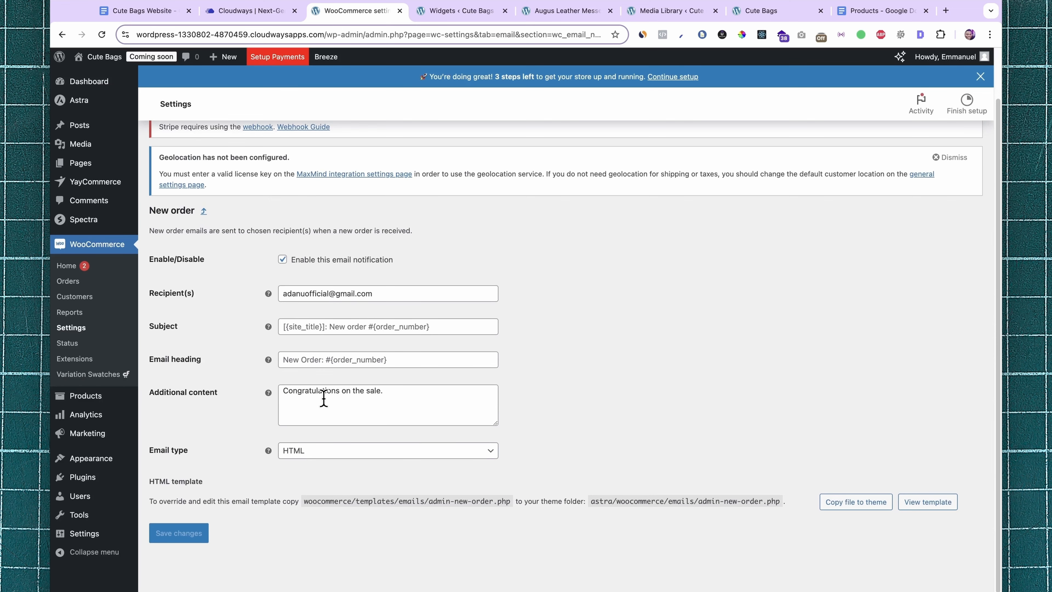
scroll(324, 398, "up", 2)
left_click(456, 152)
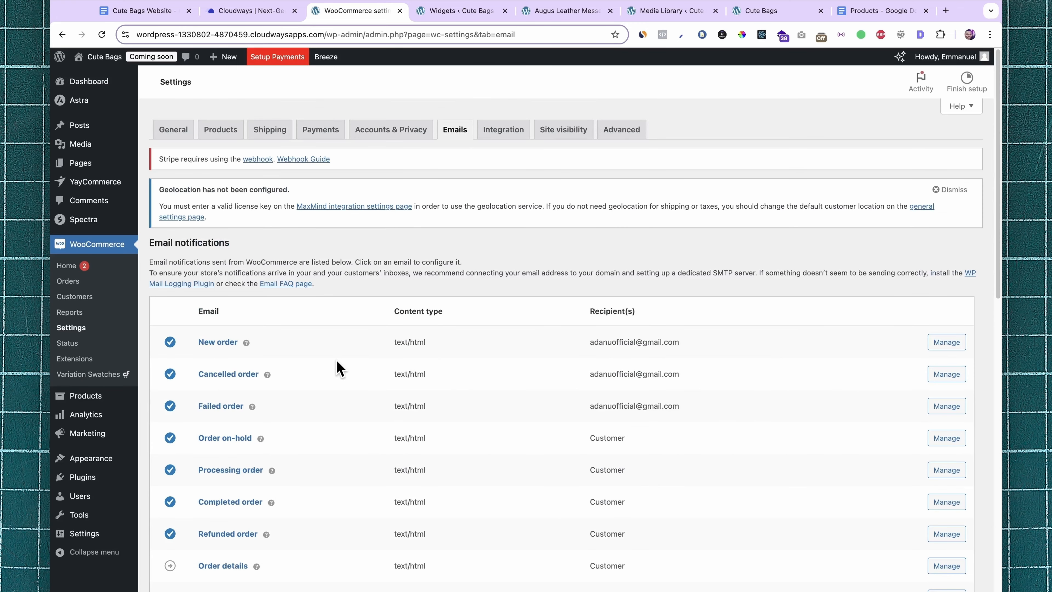
Scroll through the email template options again, then open the Integration tab for MaxMind Geolocation.
scroll(352, 400, "down", 10)
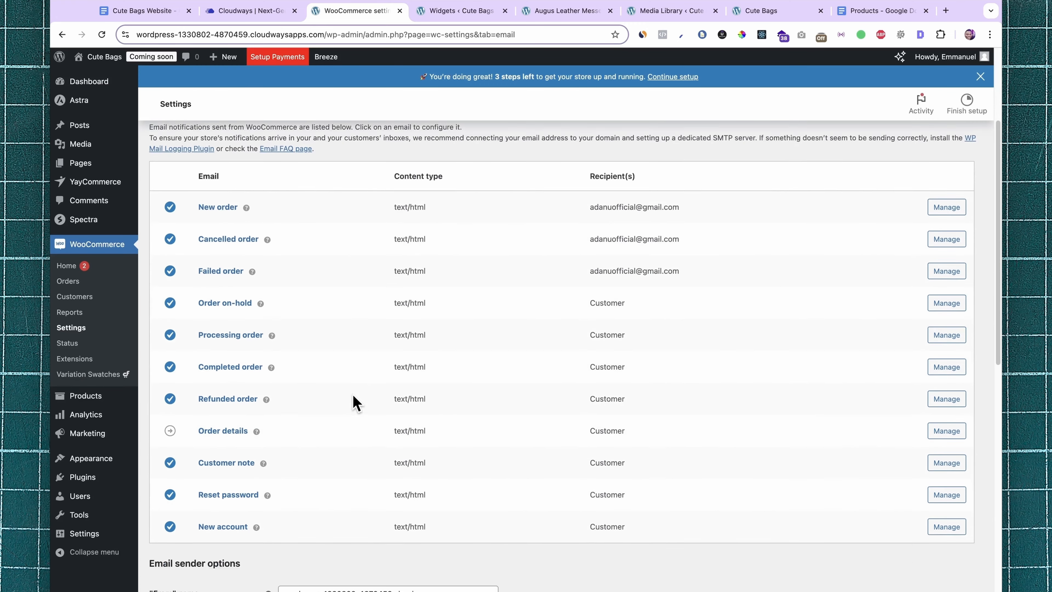
scroll(354, 398, "down", 1)
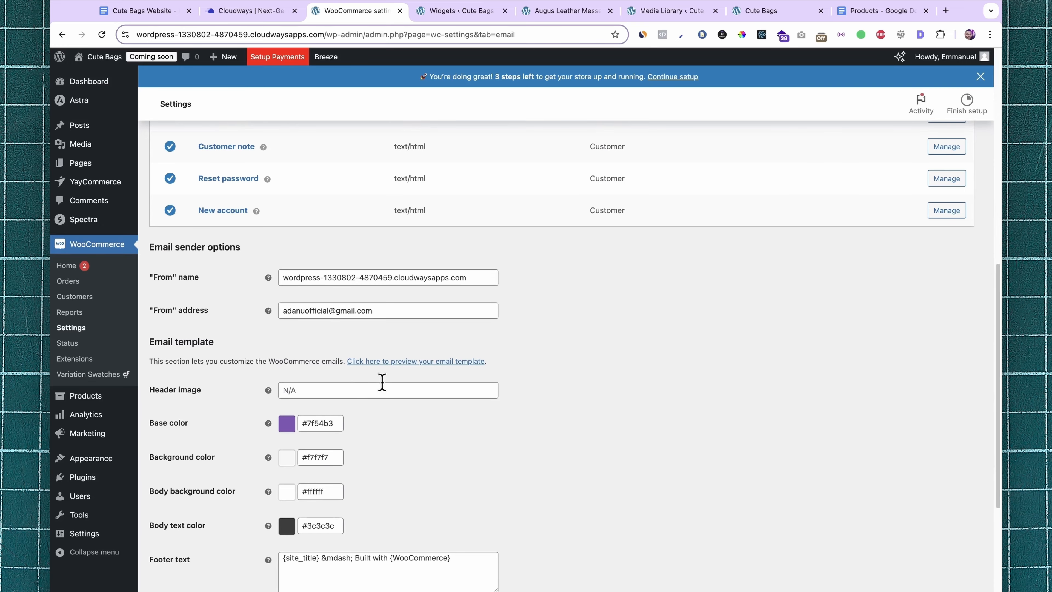
scroll(632, 273, "up", 10)
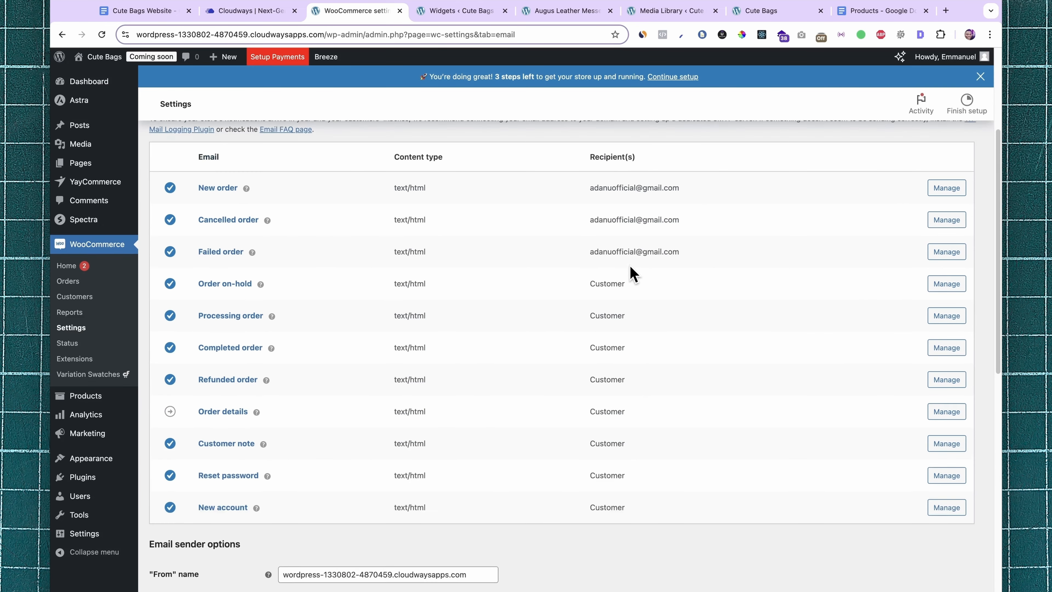
scroll(630, 267, "up", 1)
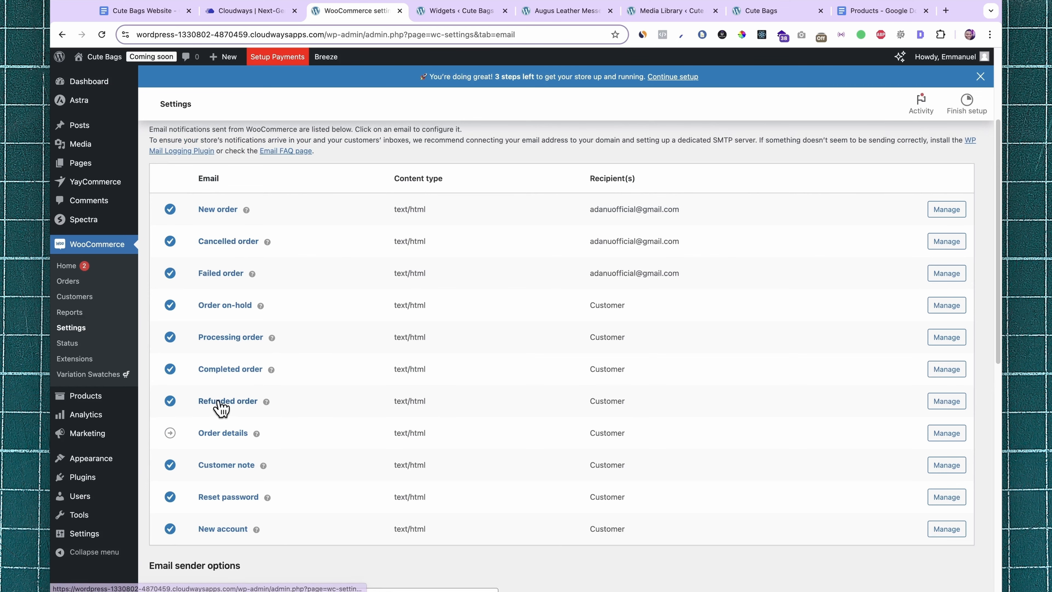
scroll(310, 439, "down", 8)
scroll(310, 439, "down", 5)
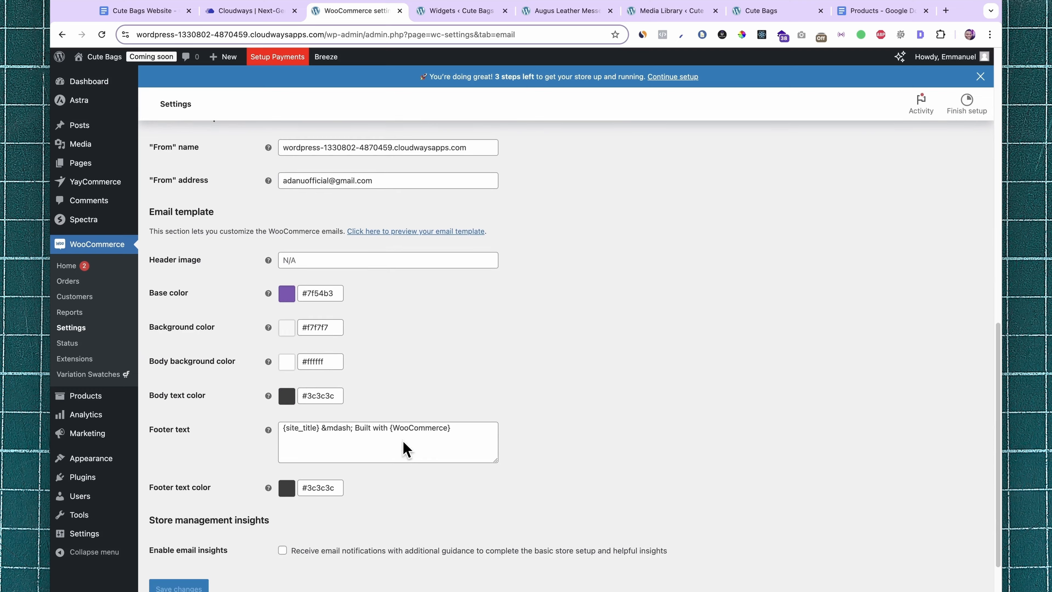
scroll(212, 164, "up", 3)
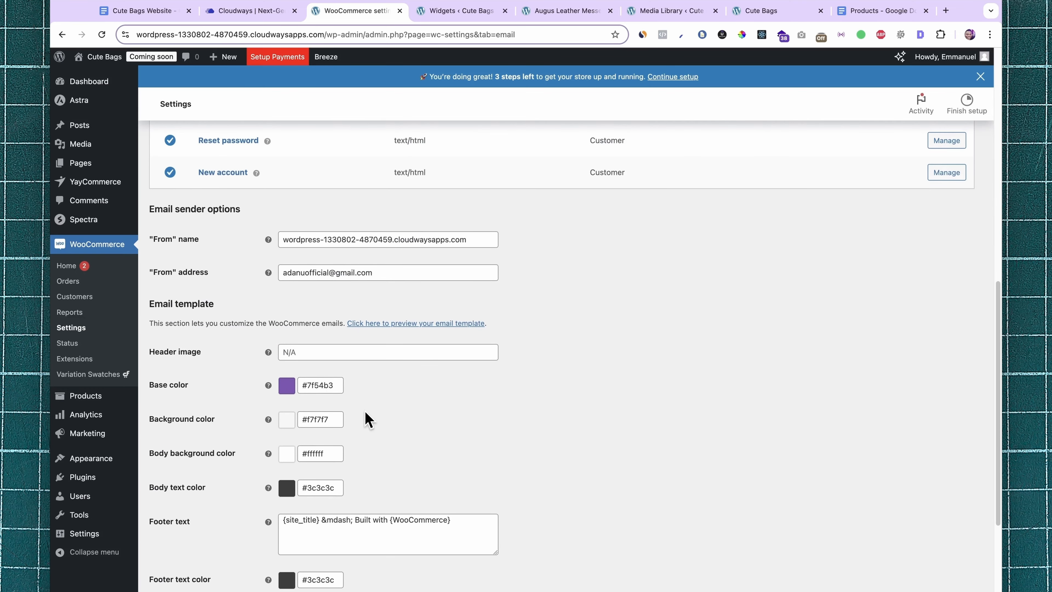
scroll(367, 419, "down", 4)
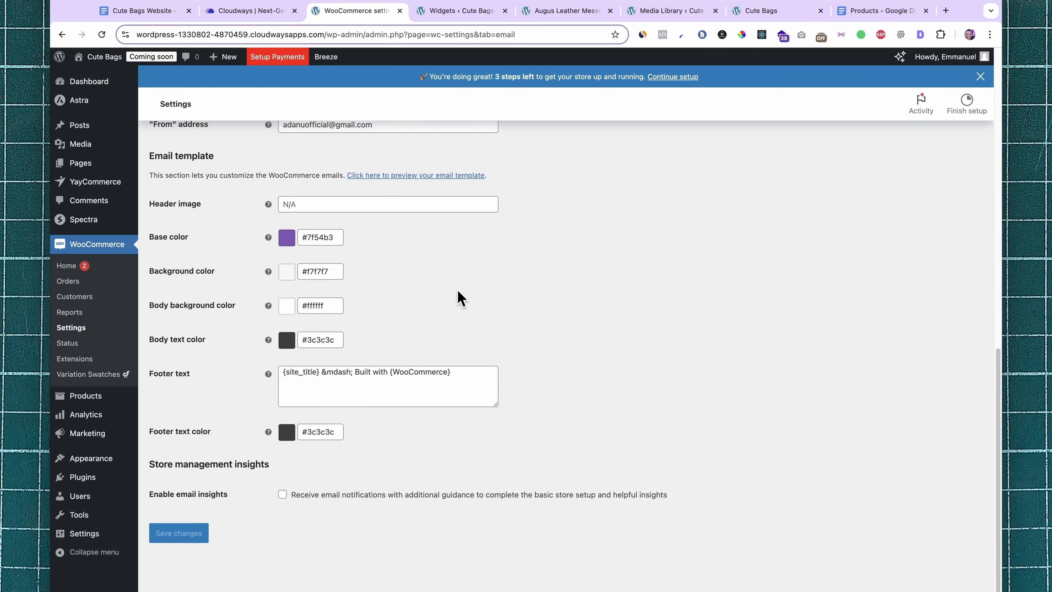
scroll(486, 352, "up", 6)
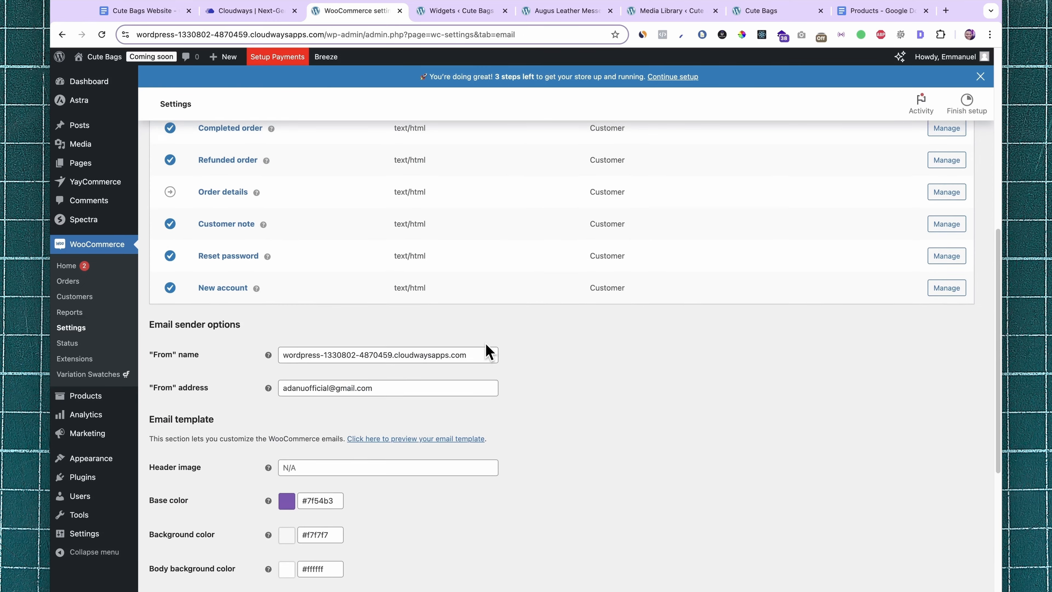
scroll(493, 340, "up", 9)
left_click(507, 160)
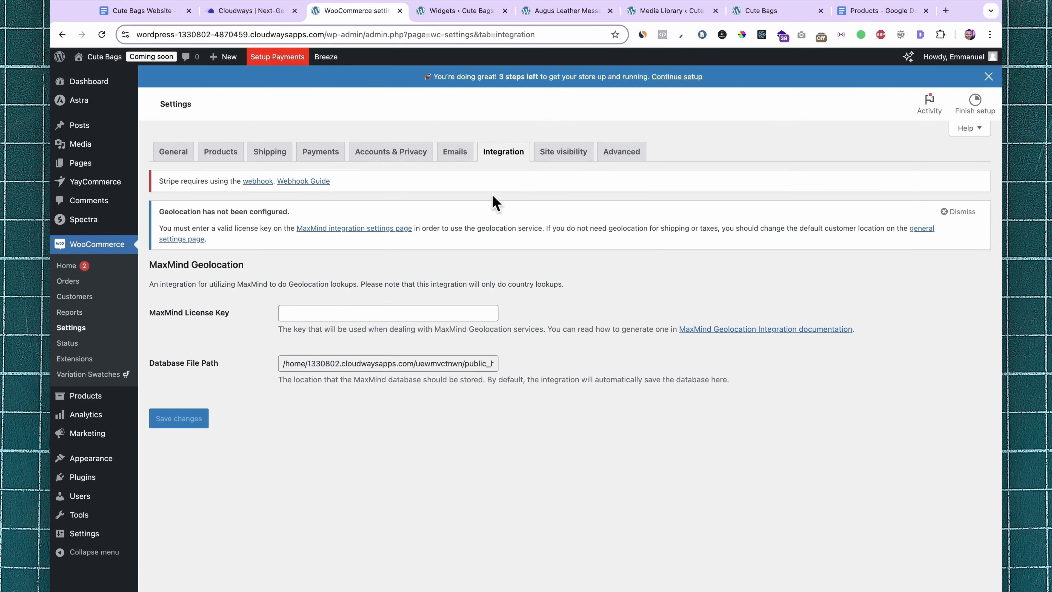
Check the General location options unchanged and confirm Site visibility is still Coming soon.
left_click(172, 154)
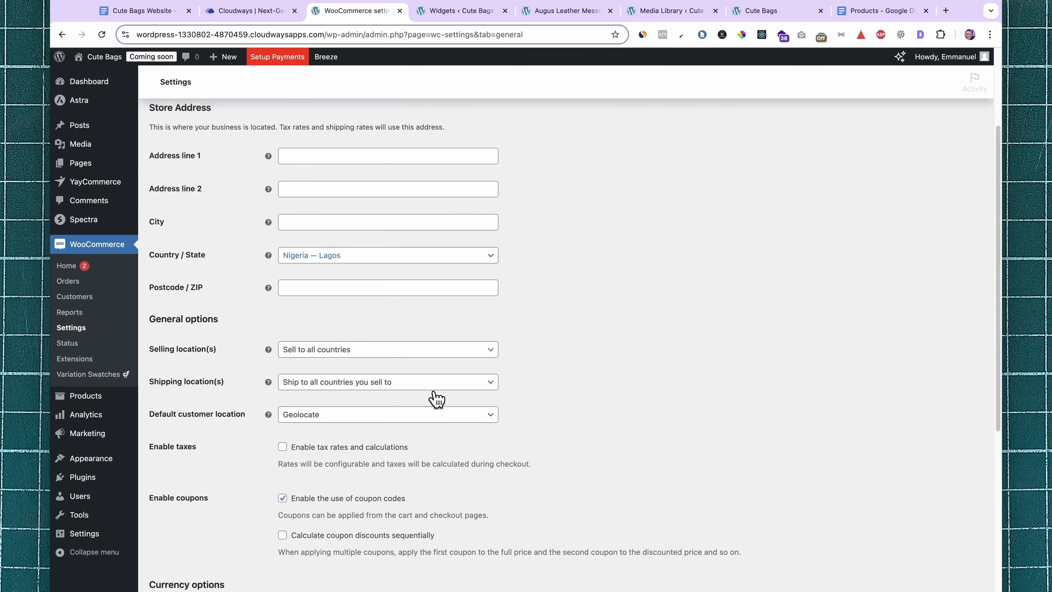
scroll(435, 398, "down", 7)
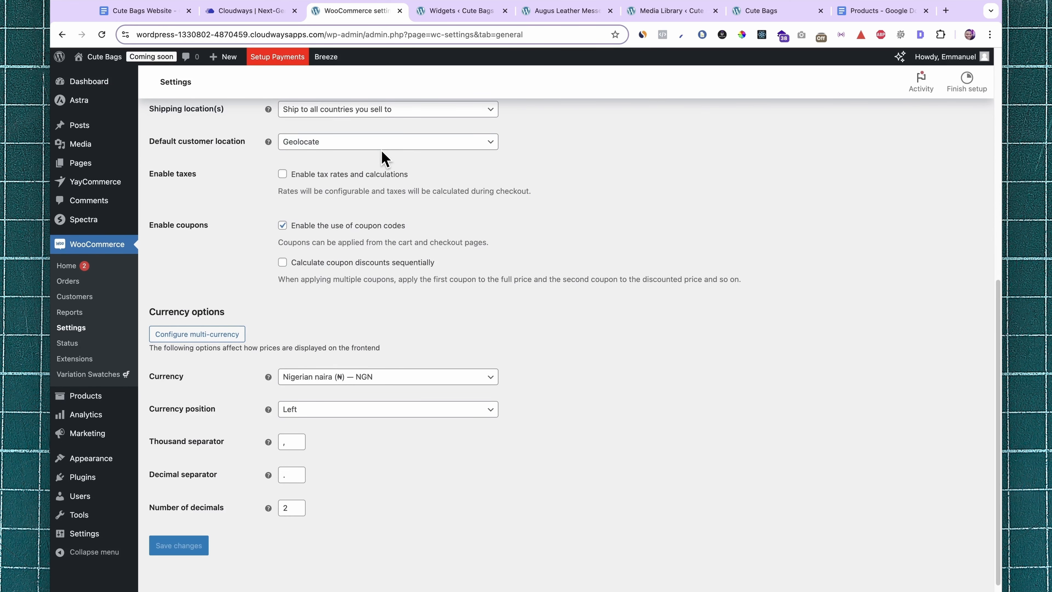
left_click(380, 136)
left_click(625, 160)
left_click(442, 170)
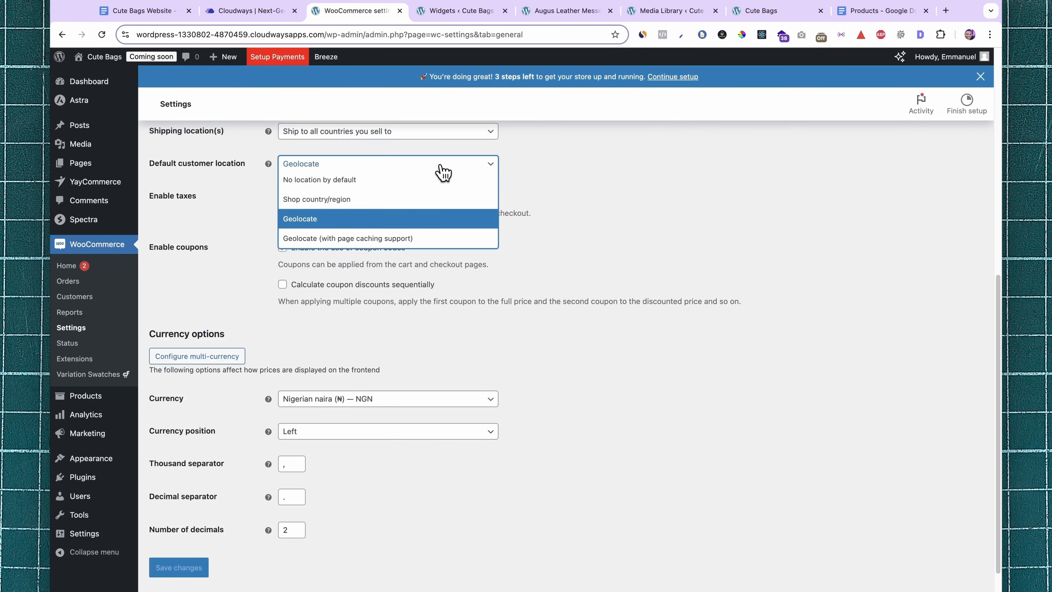
scroll(559, 217, "up", 10)
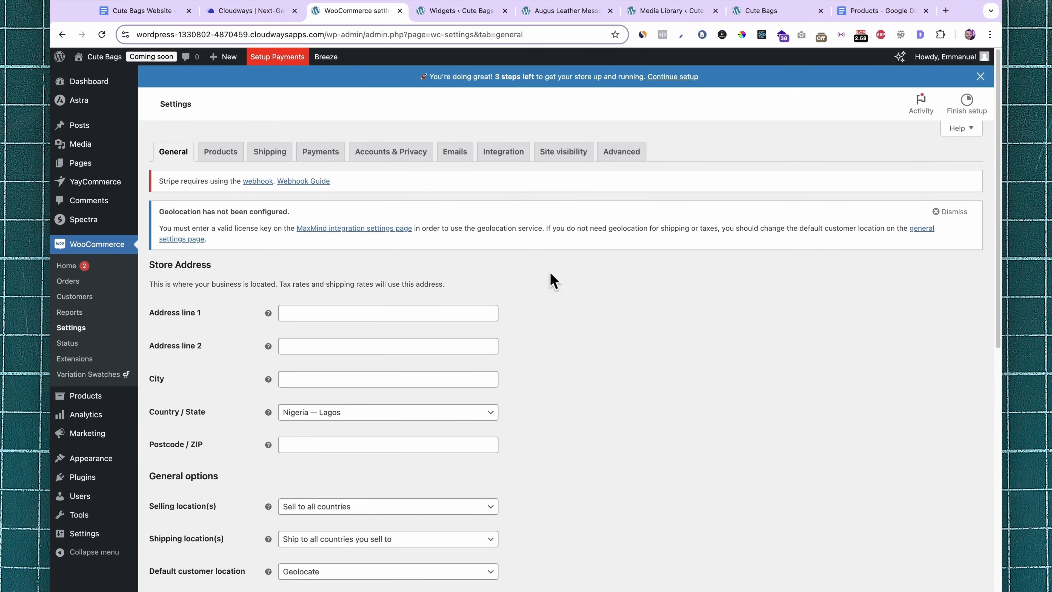
left_click(507, 154)
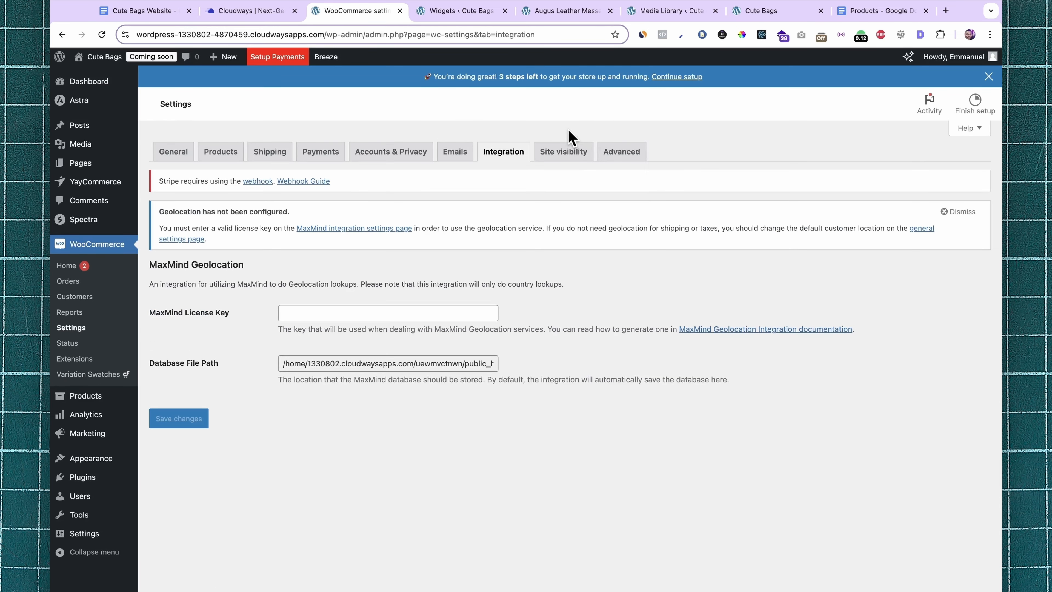
left_click(564, 156)
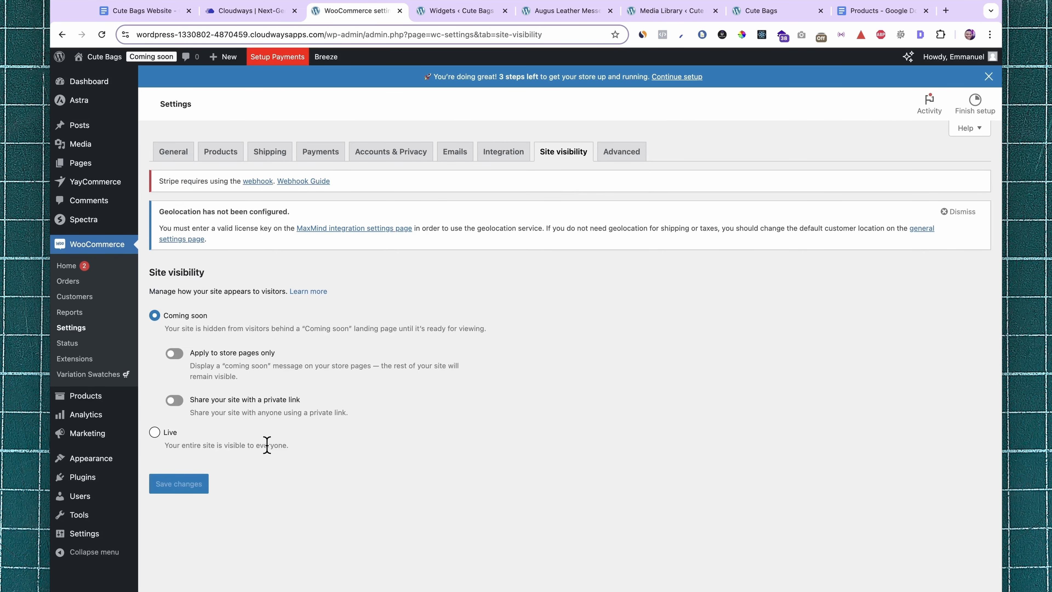
Switch to the Augus Leather Messenger product page ($37.20) and copy its URL.
left_click(546, 16)
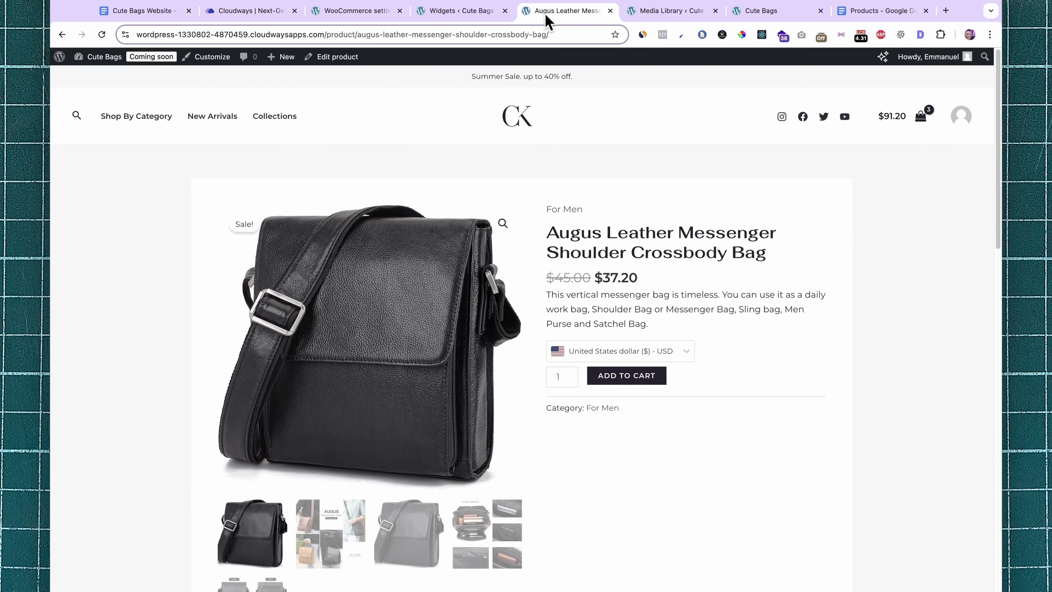
left_click(369, 35)
triple_click(369, 35)
key("super+c")
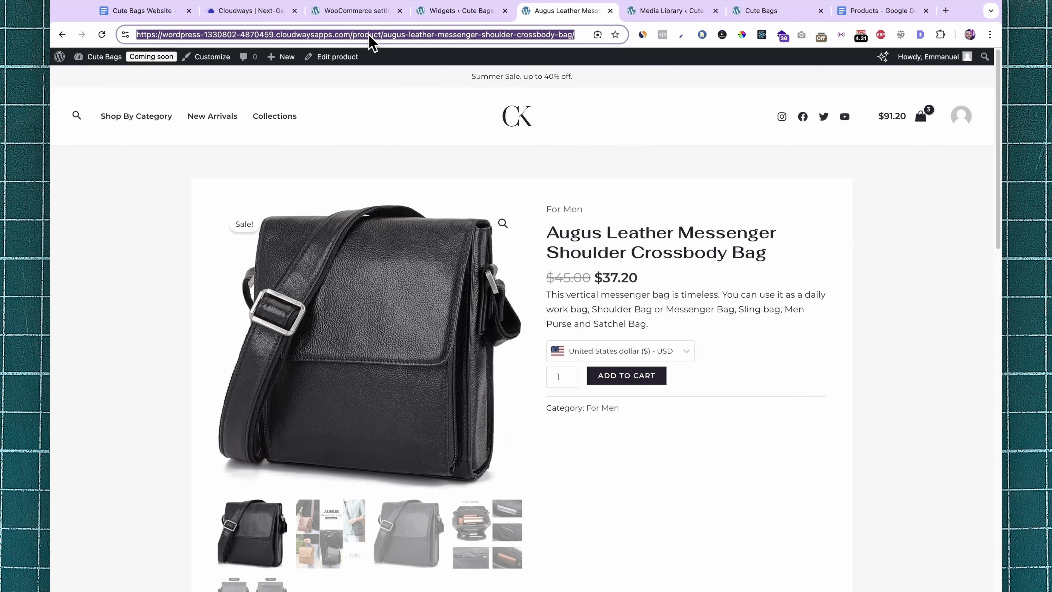
left_click(441, 152)
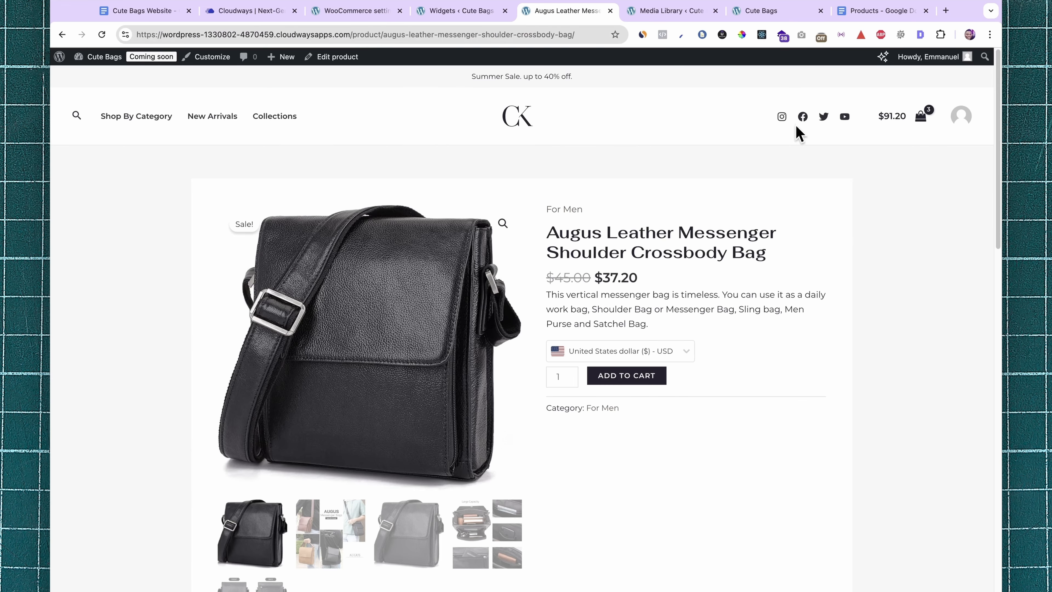
left_click(989, 34)
Load the copied product URL in an incognito window to confirm the 'Pardon our dust!' coming-soon page.
left_click(897, 87)
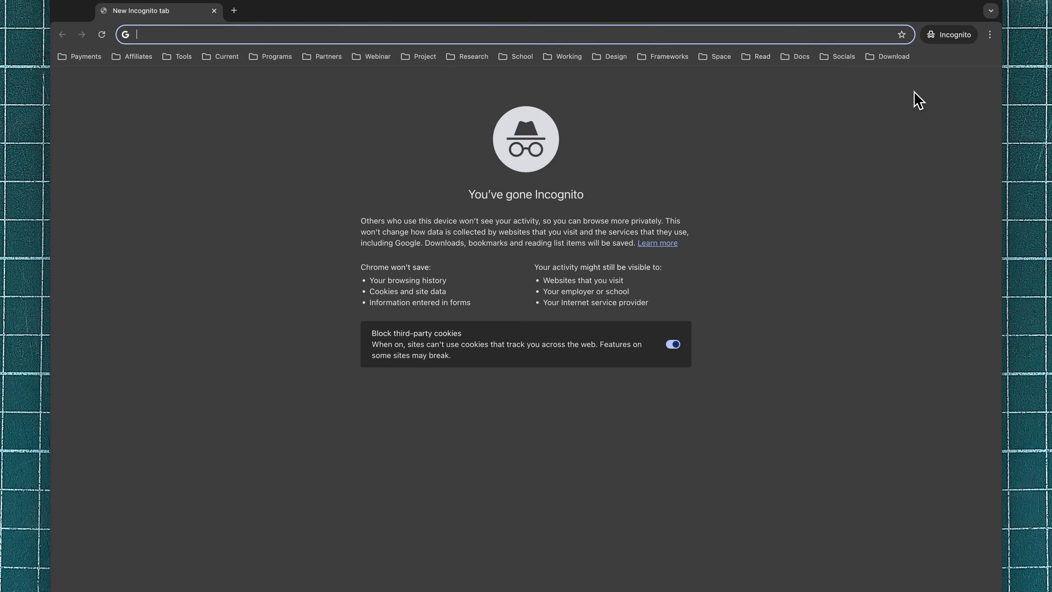
key("super+v")
key("Return")
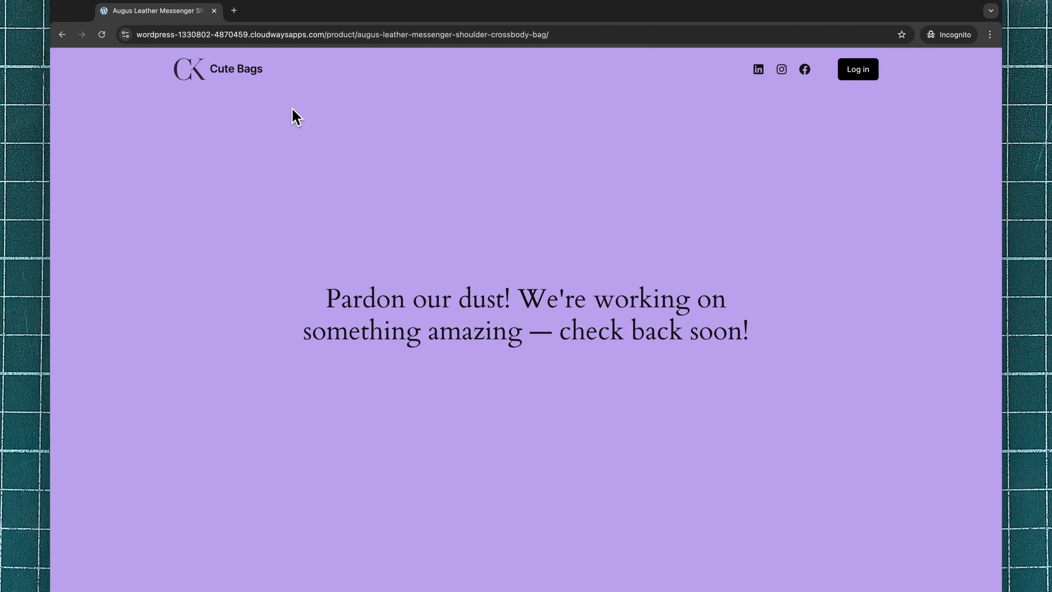
left_click(214, 10)
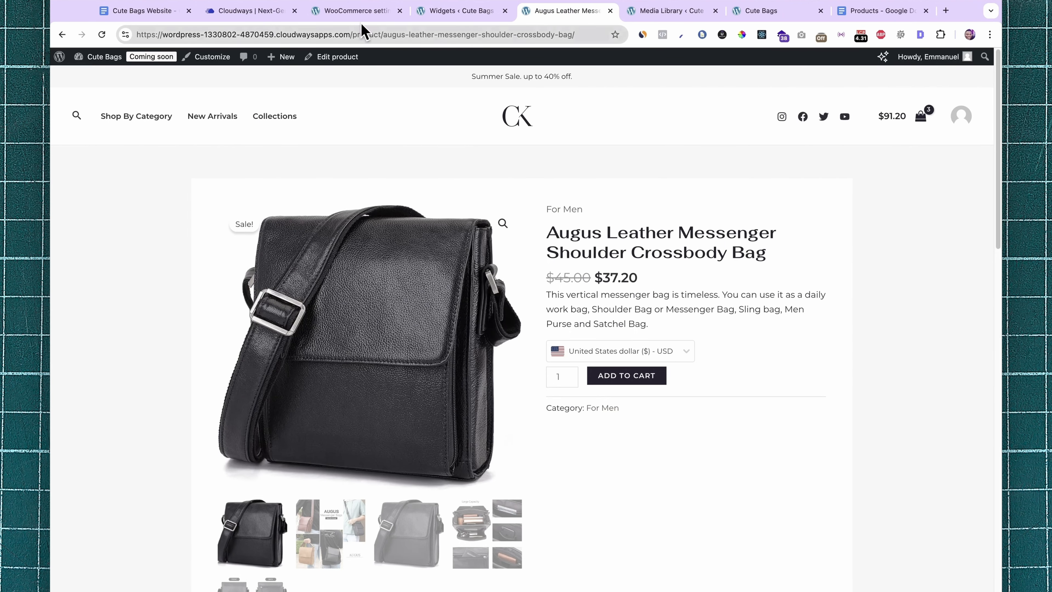
left_click(357, 13)
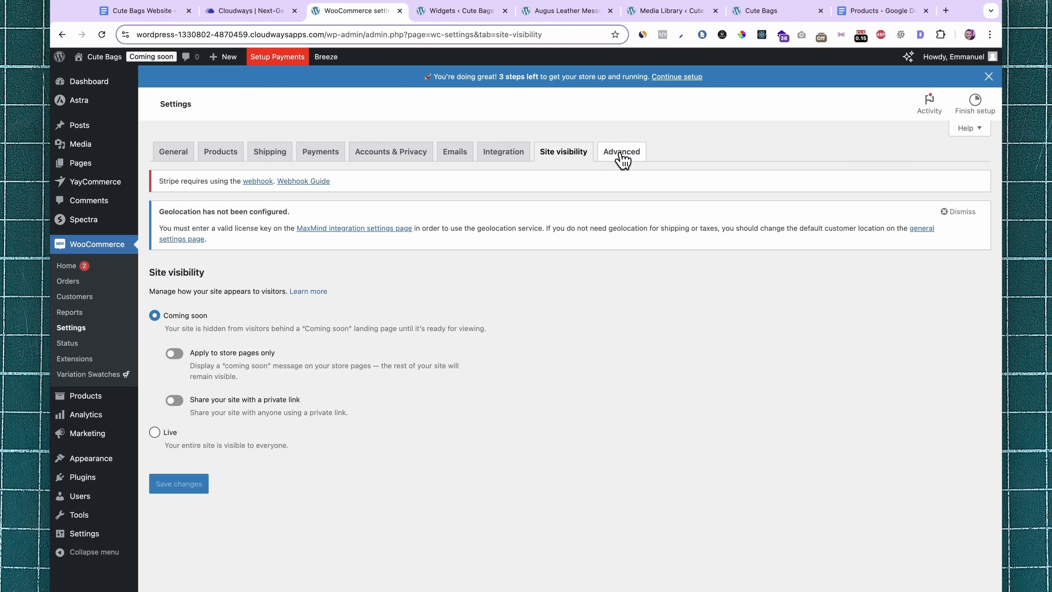
Review the Advanced tab's Page setup, Checkout endpoints and Account endpoints, leaving the defaults.
left_click(637, 155)
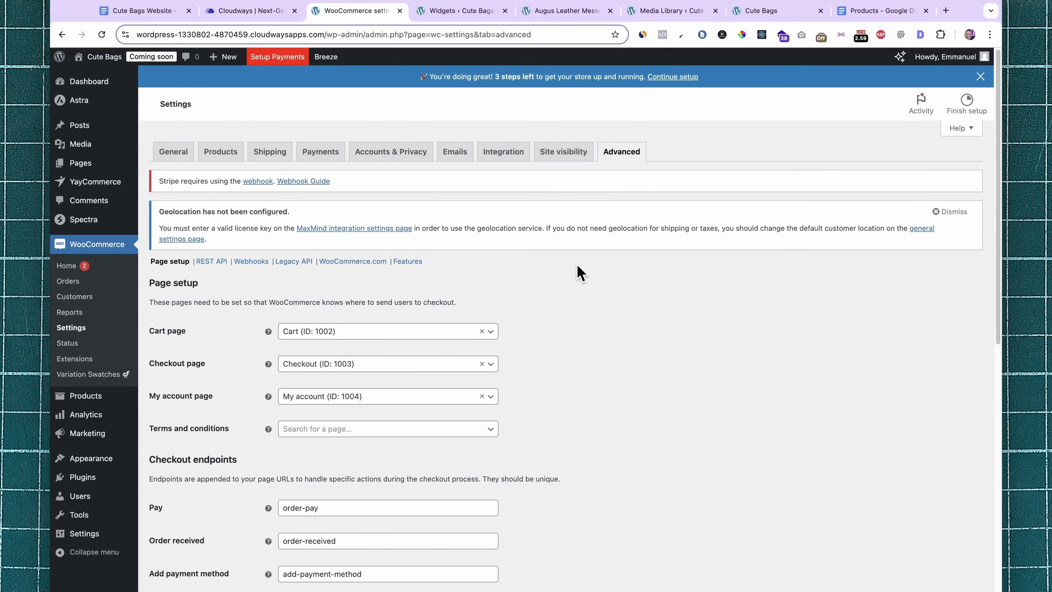
scroll(580, 272, "down", 2)
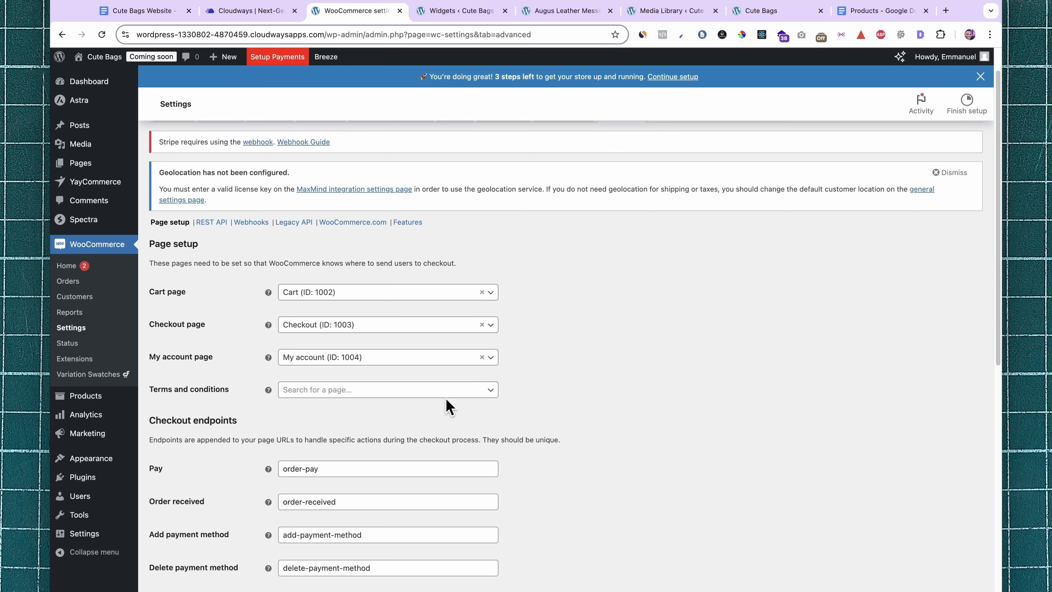
scroll(390, 442, "down", 5)
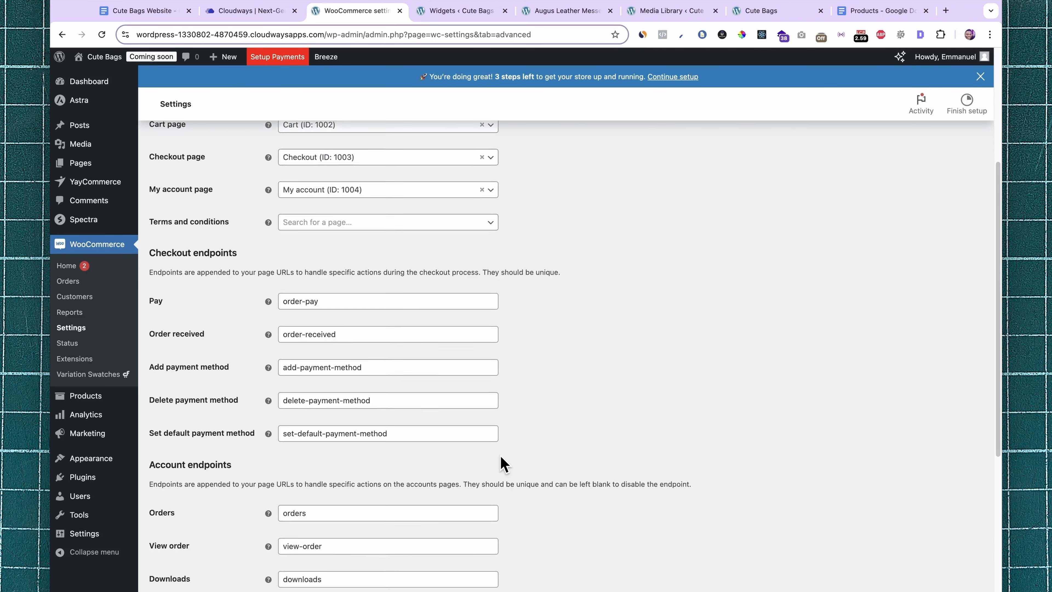
scroll(504, 464, "down", 5)
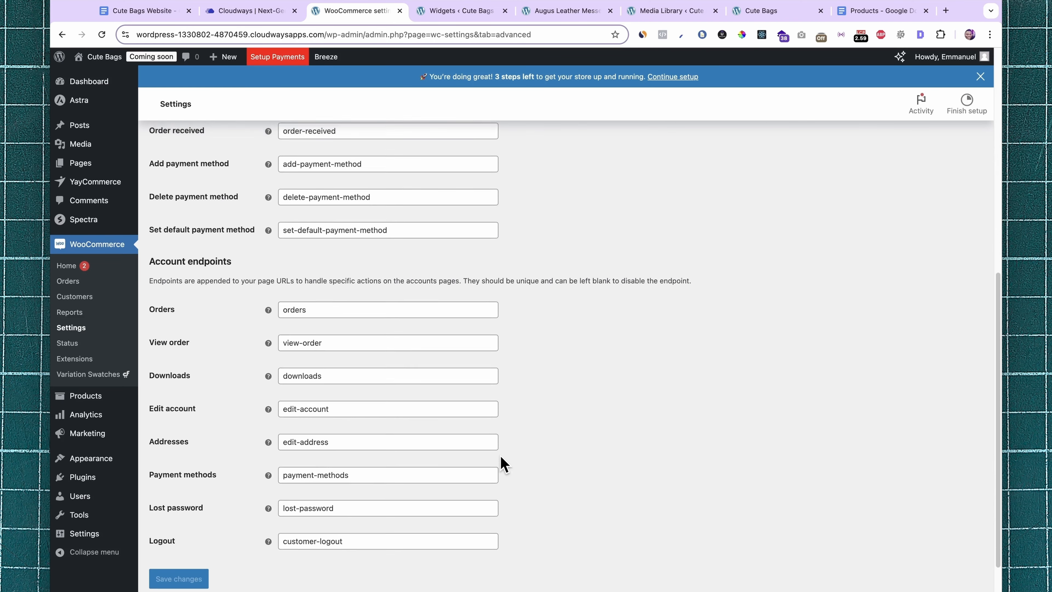
scroll(504, 463, "up", 7)
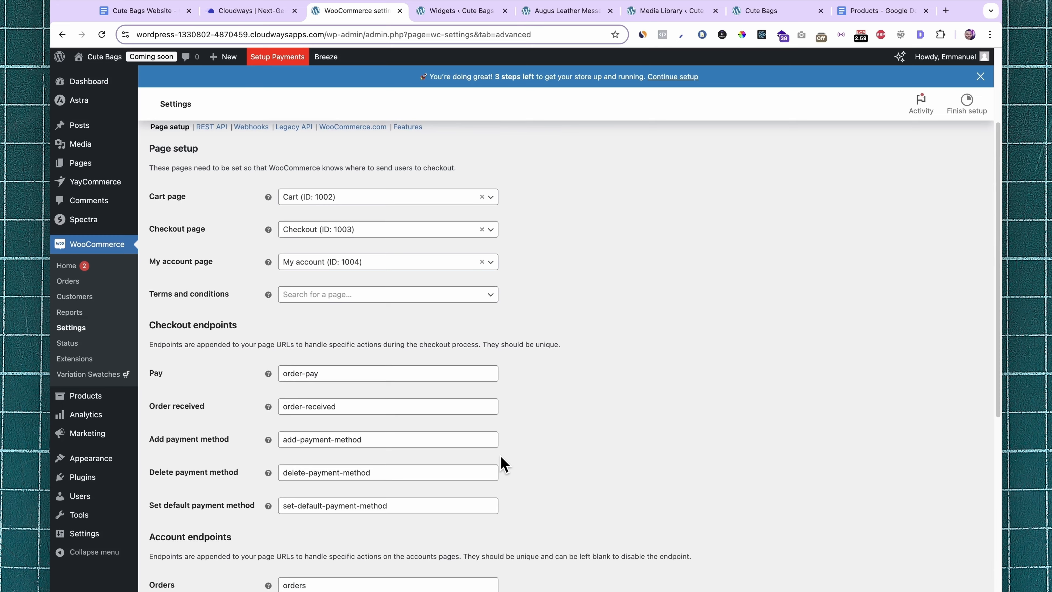
scroll(504, 464, "down", 6)
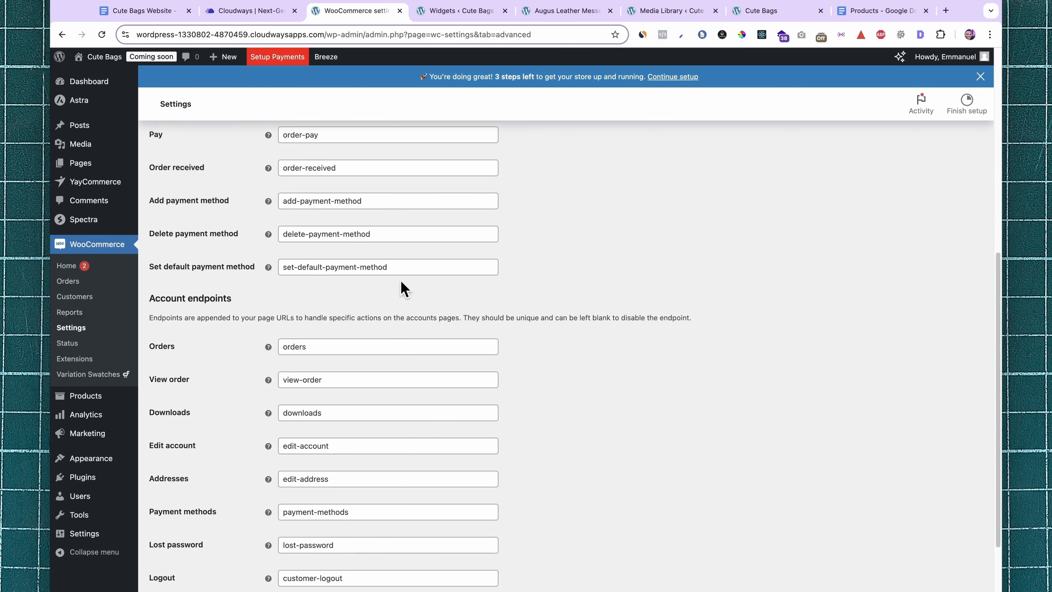
scroll(422, 258, "up", 5)
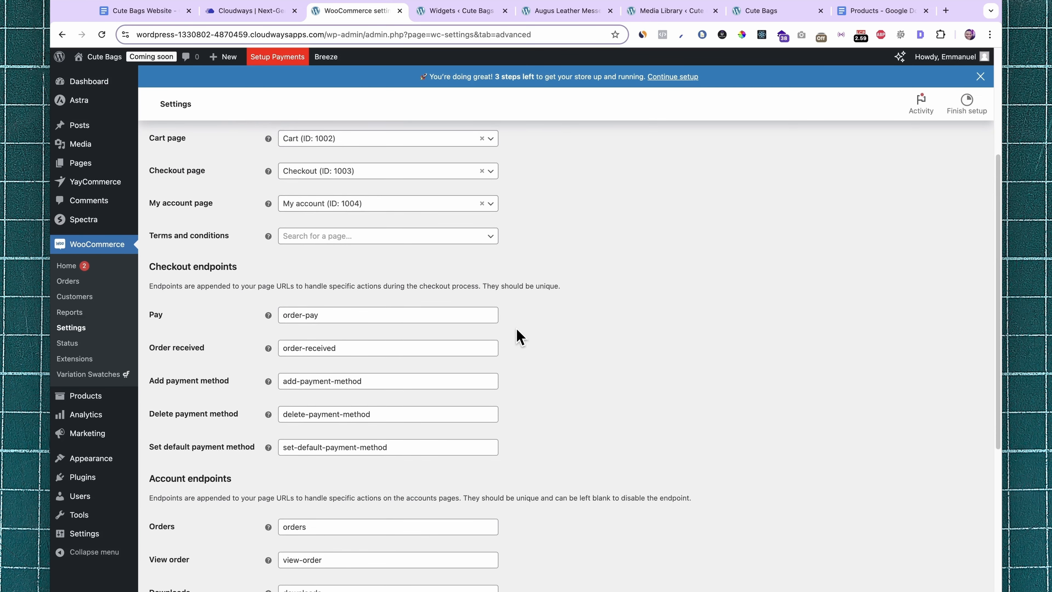
scroll(574, 275, "down", 2)
scroll(574, 276, "up", 1)
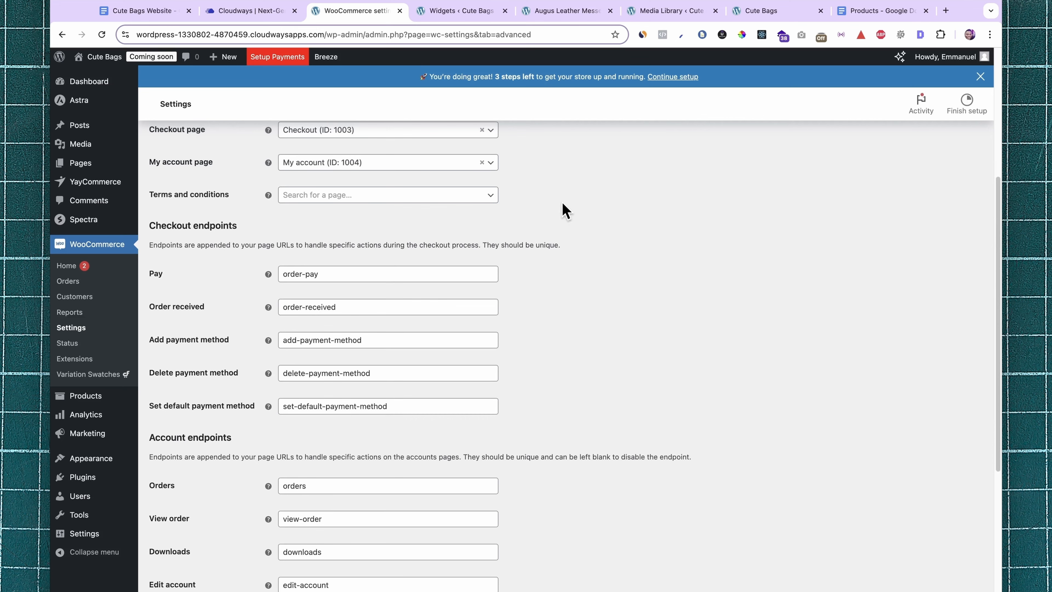
scroll(559, 269, "up", 1)
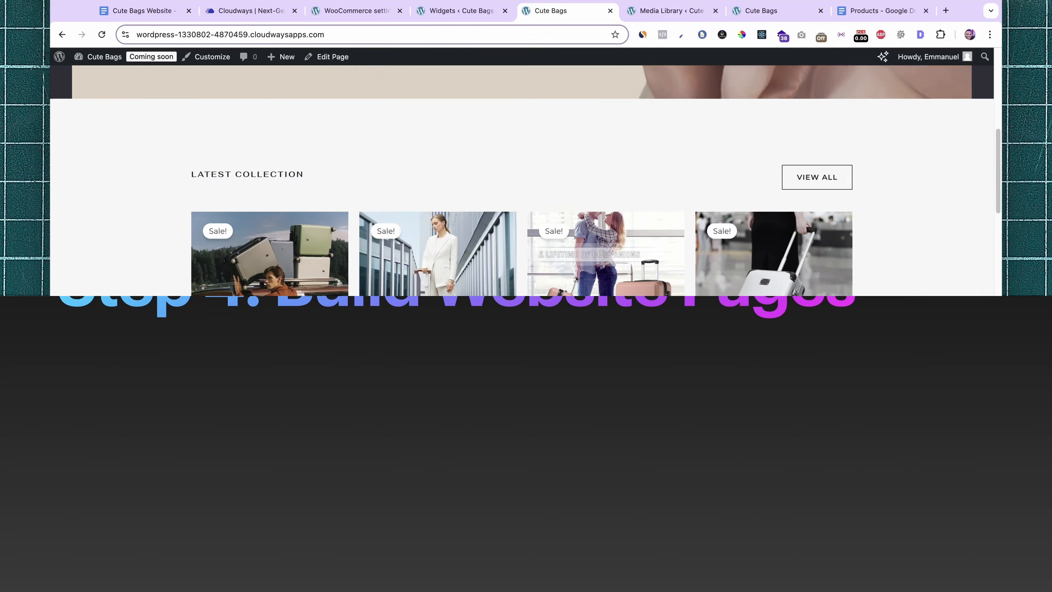
Scroll the Cute Bags homepage past the category tiles and New Arrivals, then back up to the Party Wears hero.
scroll(450, 469, "down", 5)
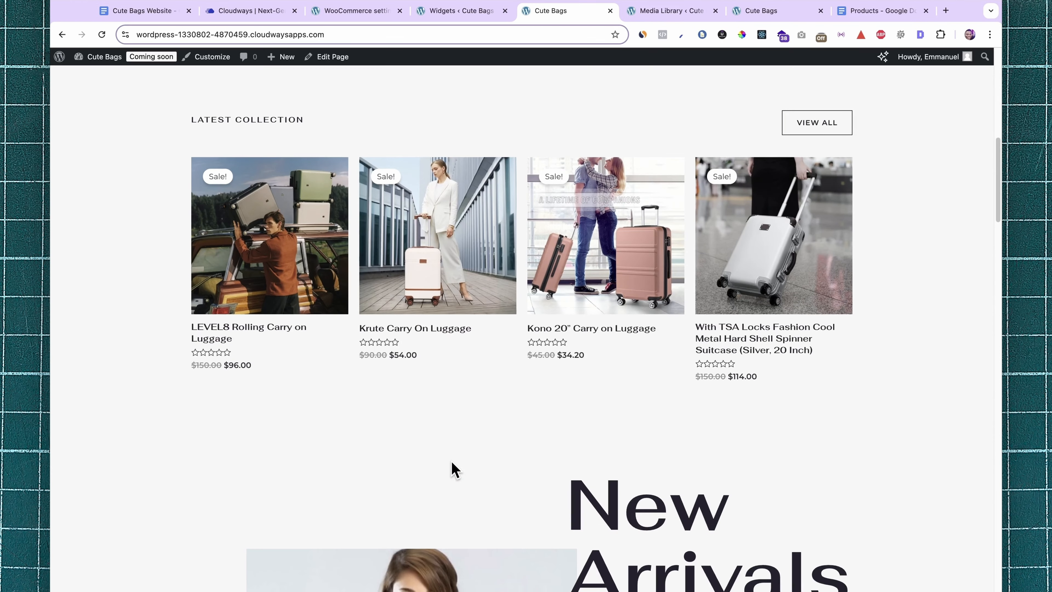
scroll(499, 328, "up", 4)
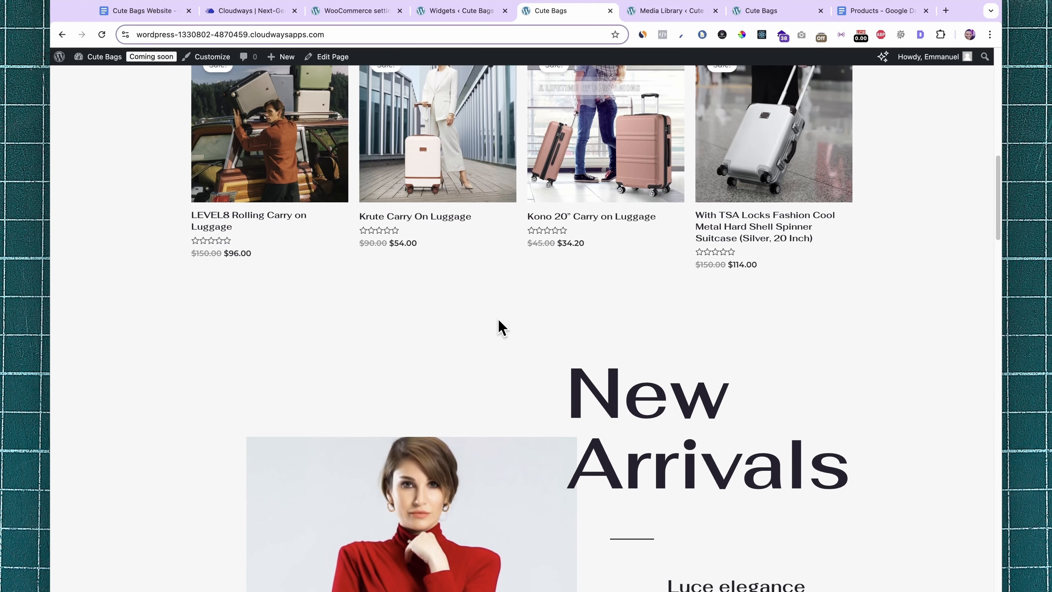
scroll(512, 432, "up", 5)
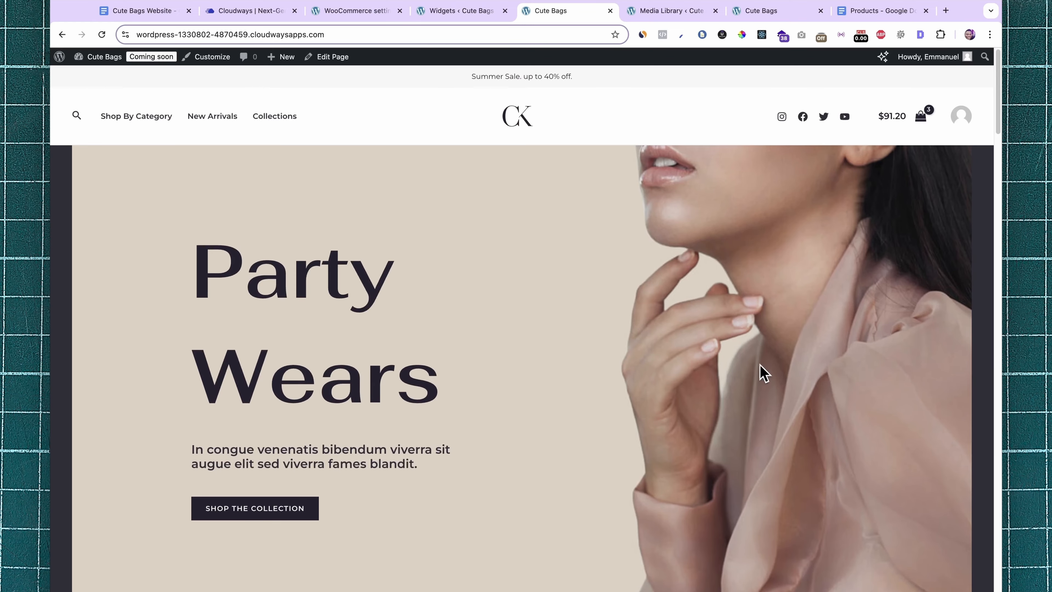
scroll(760, 368, "down", 12)
scroll(642, 303, "down", 15)
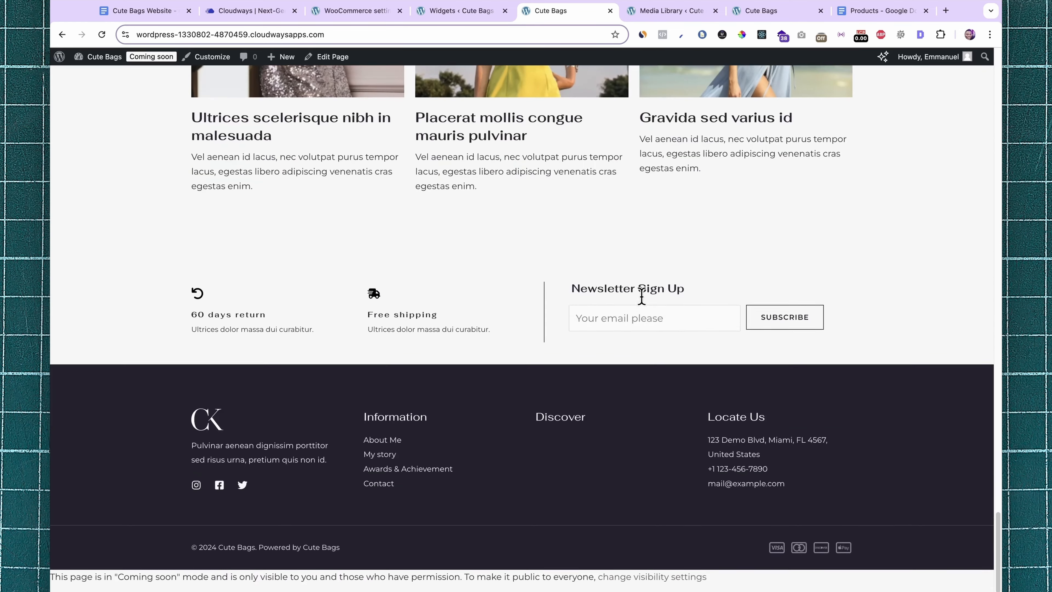
scroll(641, 308, "up", 12)
scroll(640, 329, "up", 10)
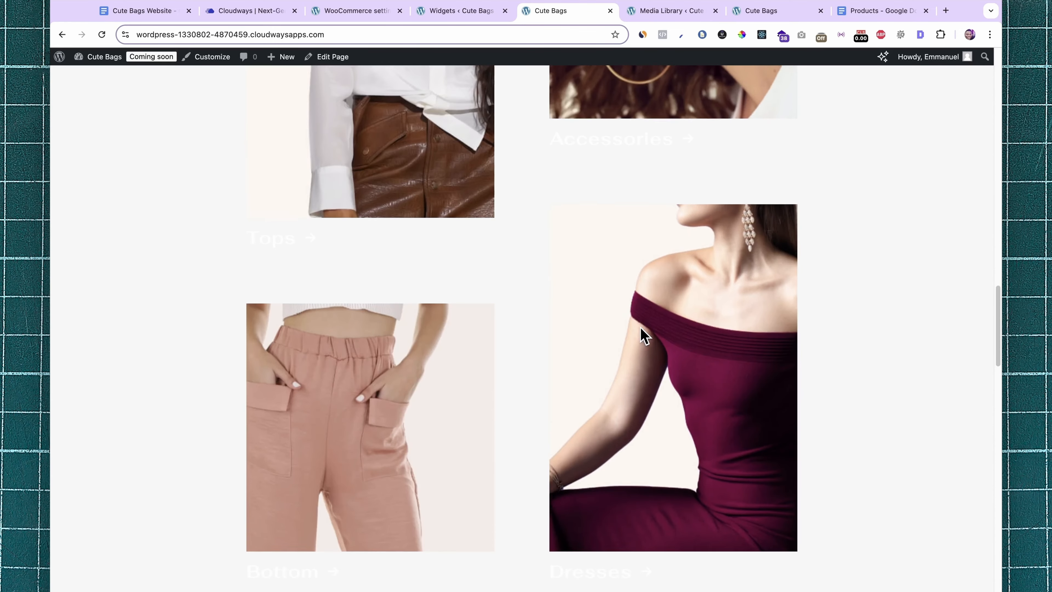
scroll(641, 334, "up", 10)
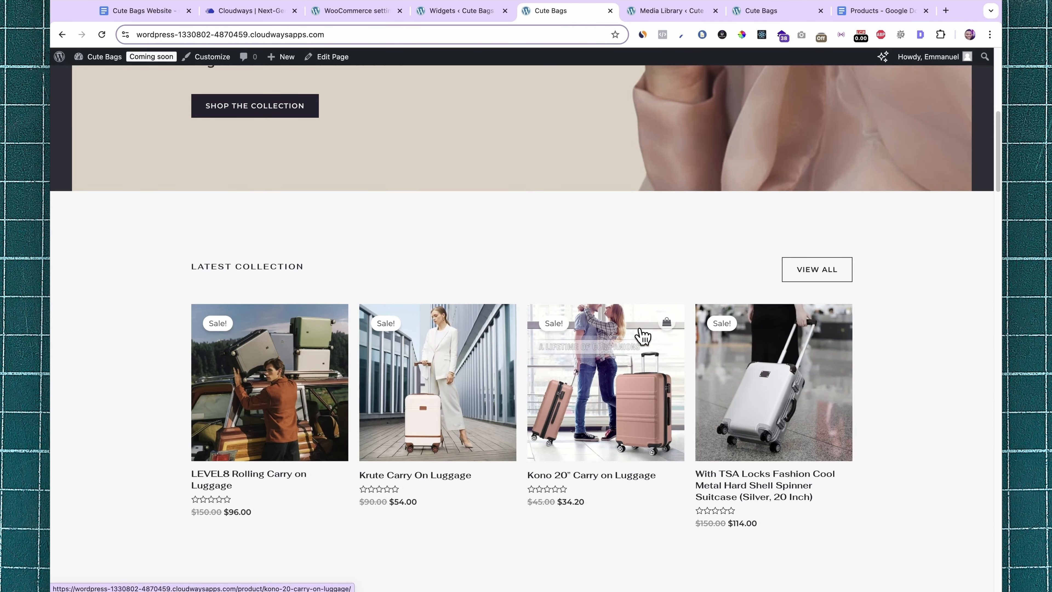
scroll(642, 333, "up", 10)
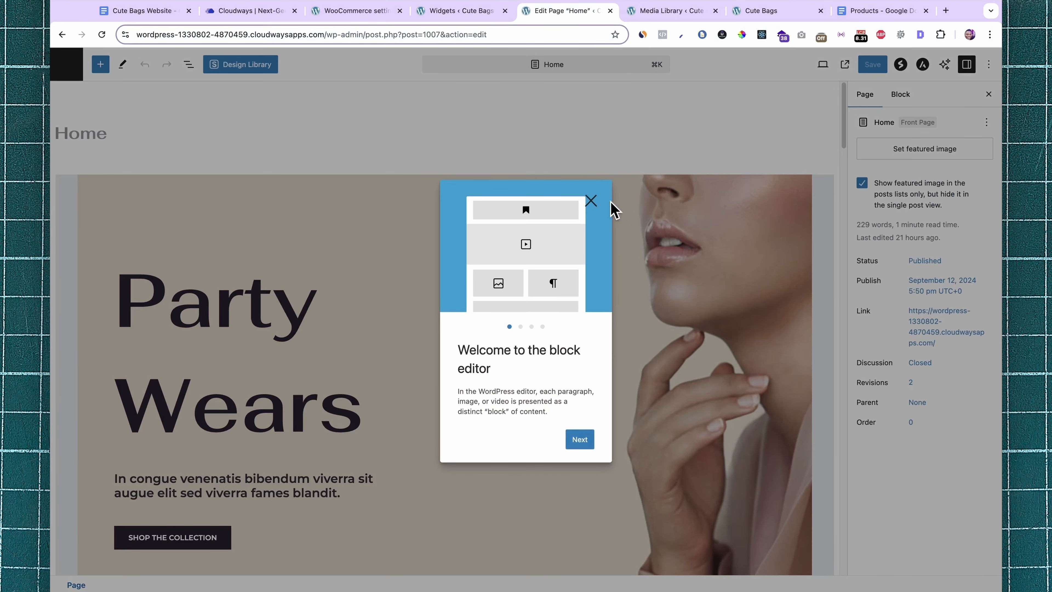
Close the Welcome dialog and select the Party Wears hero Container block.
left_click(593, 203)
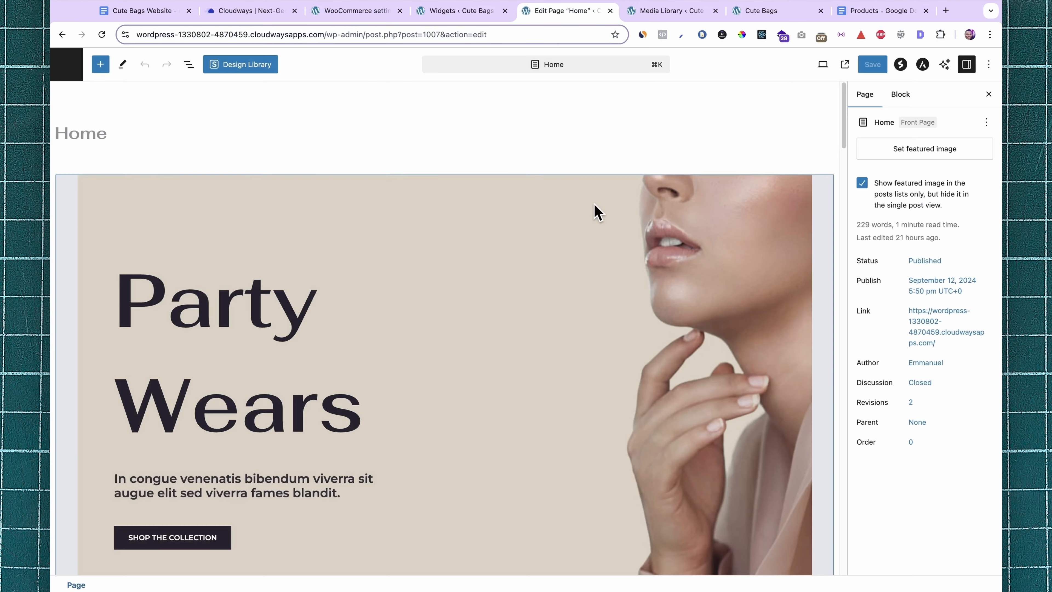
left_click(615, 200)
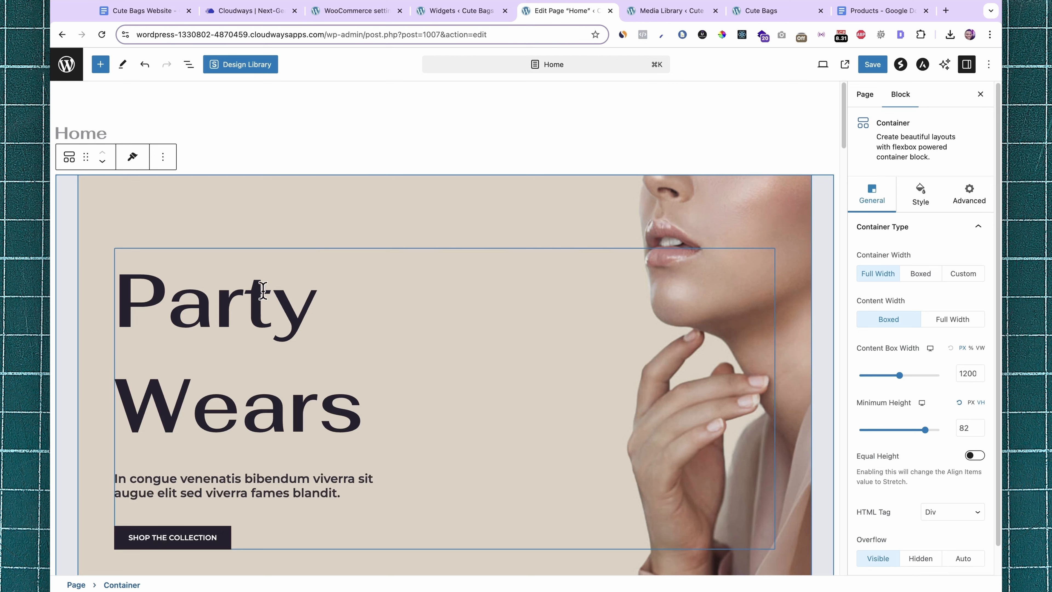
Select the Party Wears info box, try an icon and an H3 prefix, then revert to no icon and H1.
left_click(200, 305)
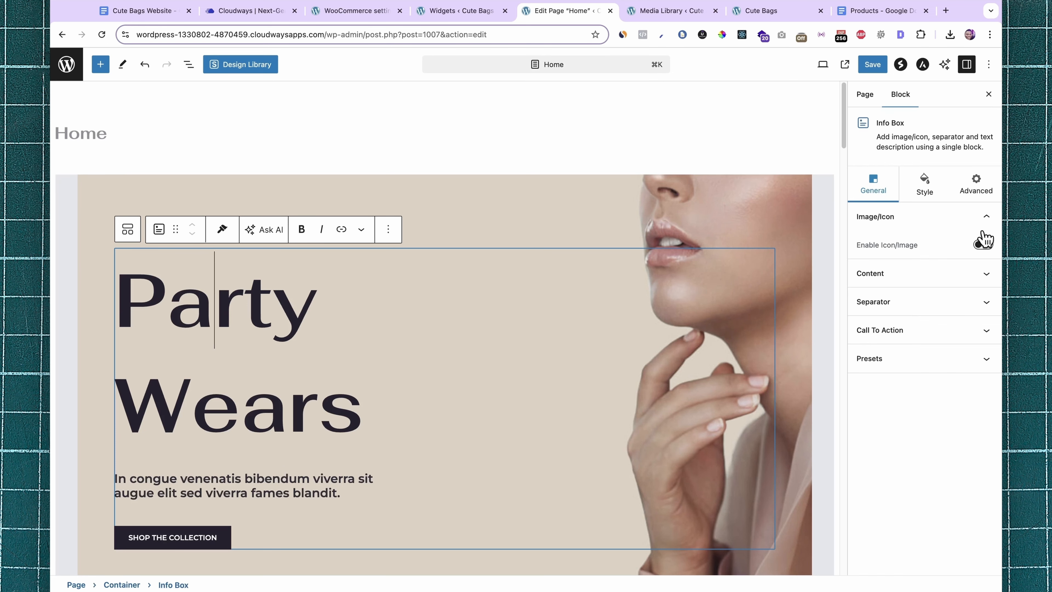
left_click(982, 245)
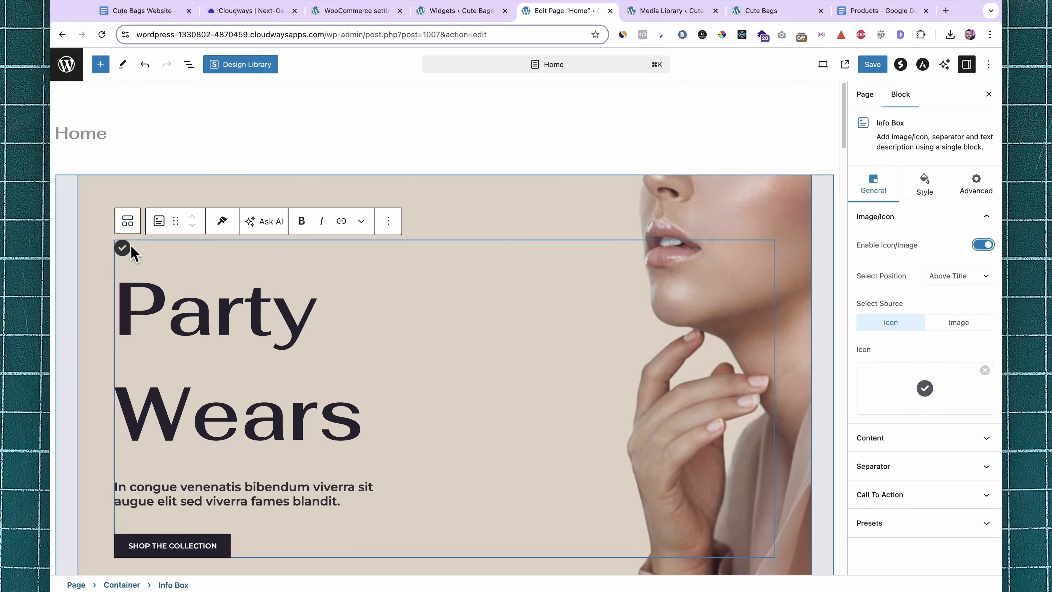
left_click(983, 245)
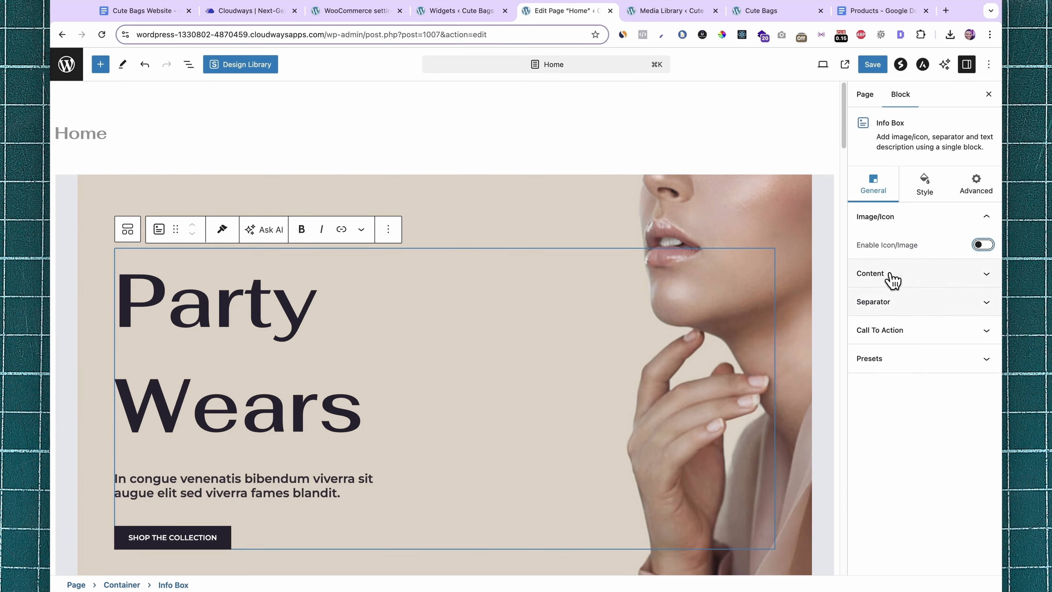
left_click(891, 275)
scroll(929, 367, "down", 2)
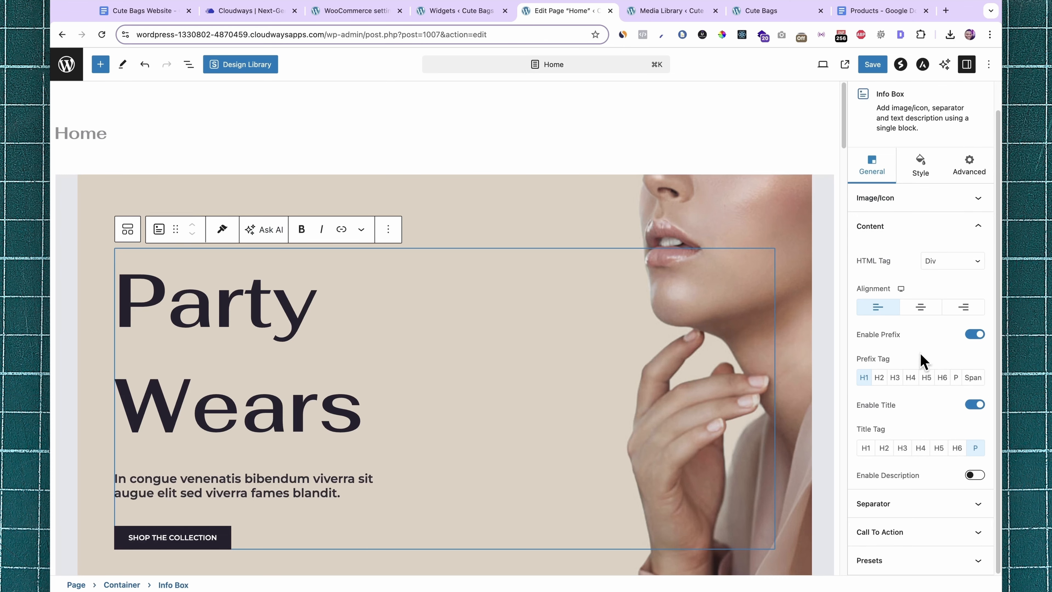
left_click(897, 377)
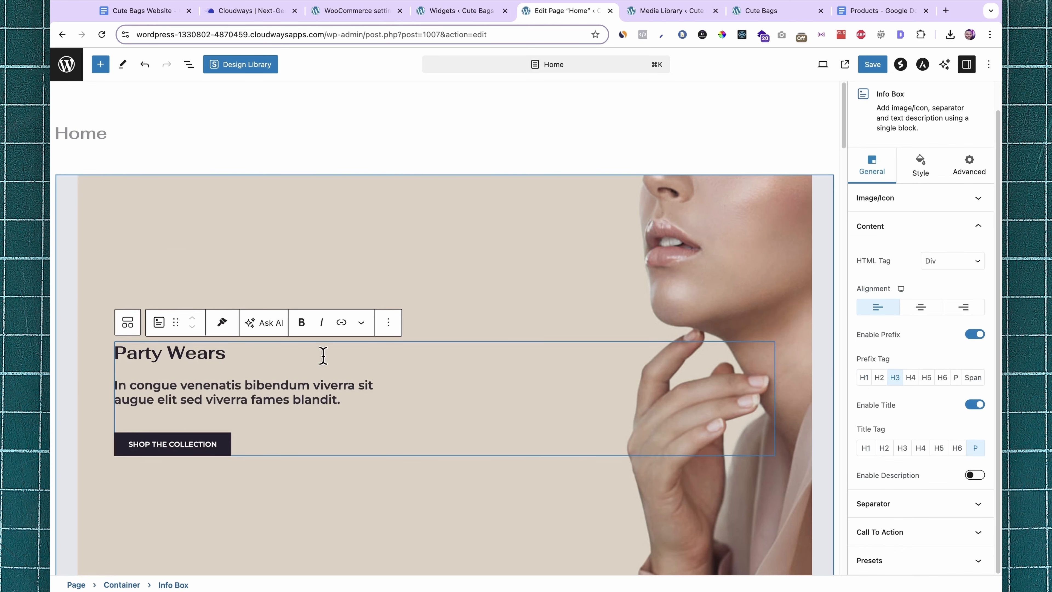
left_click_drag(235, 352, 114, 347)
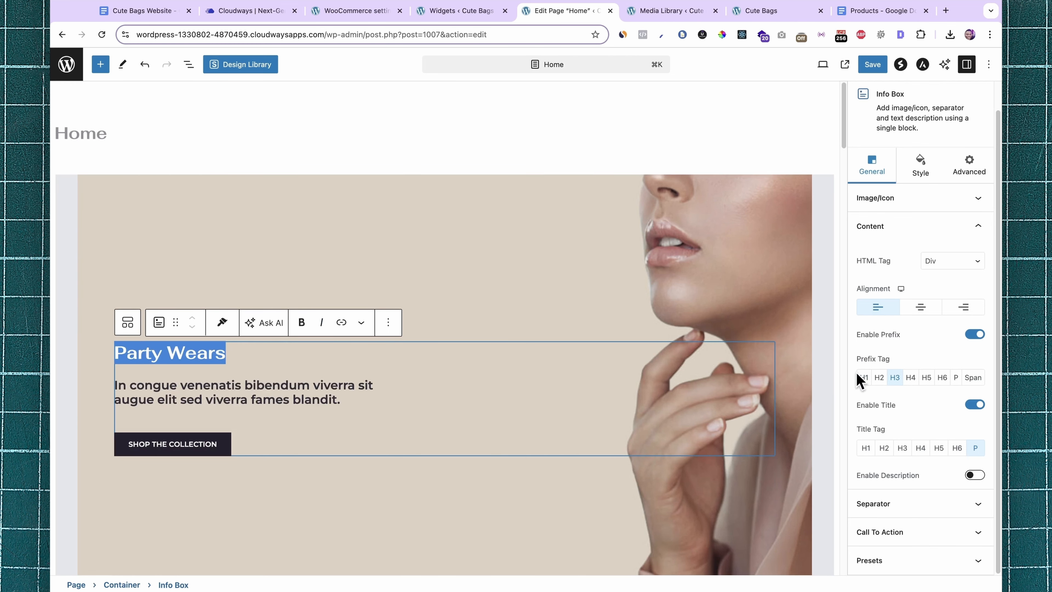
left_click(864, 377)
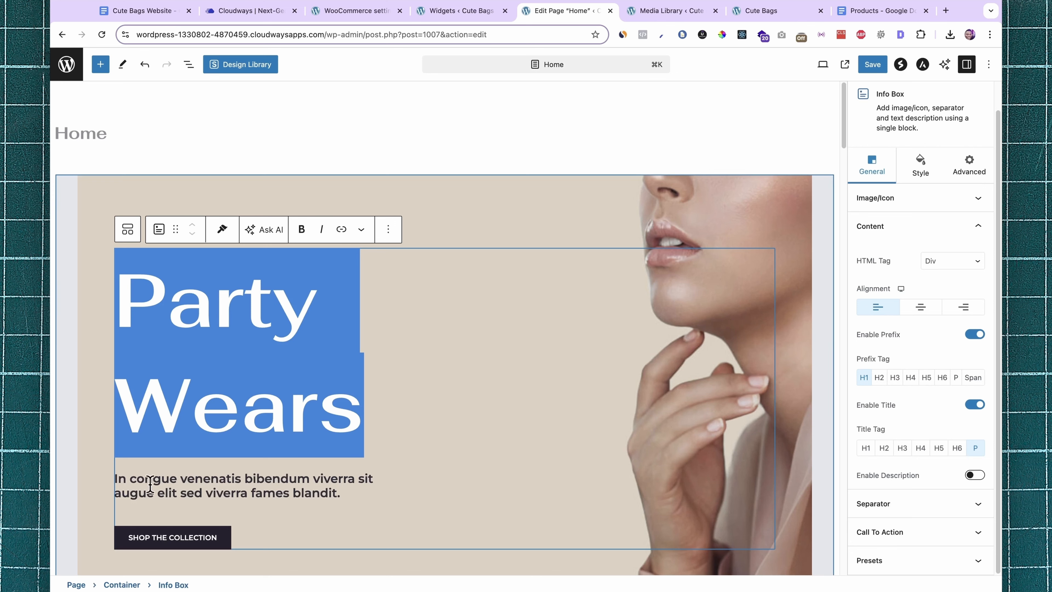
Try a solid separator under the description, then set the separator back to None.
left_click_drag(356, 494, 117, 477)
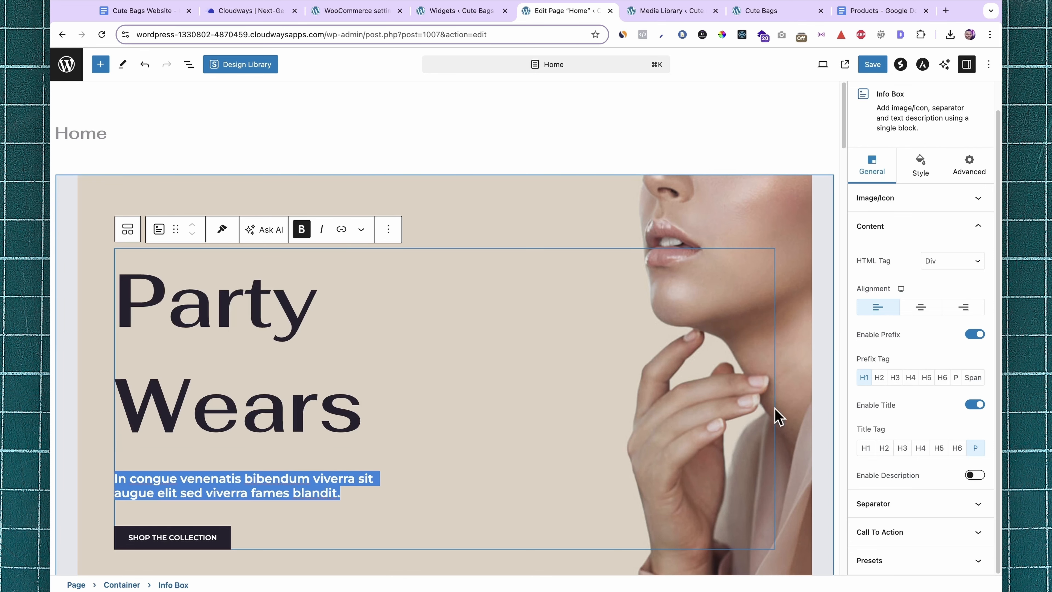
left_click(896, 503)
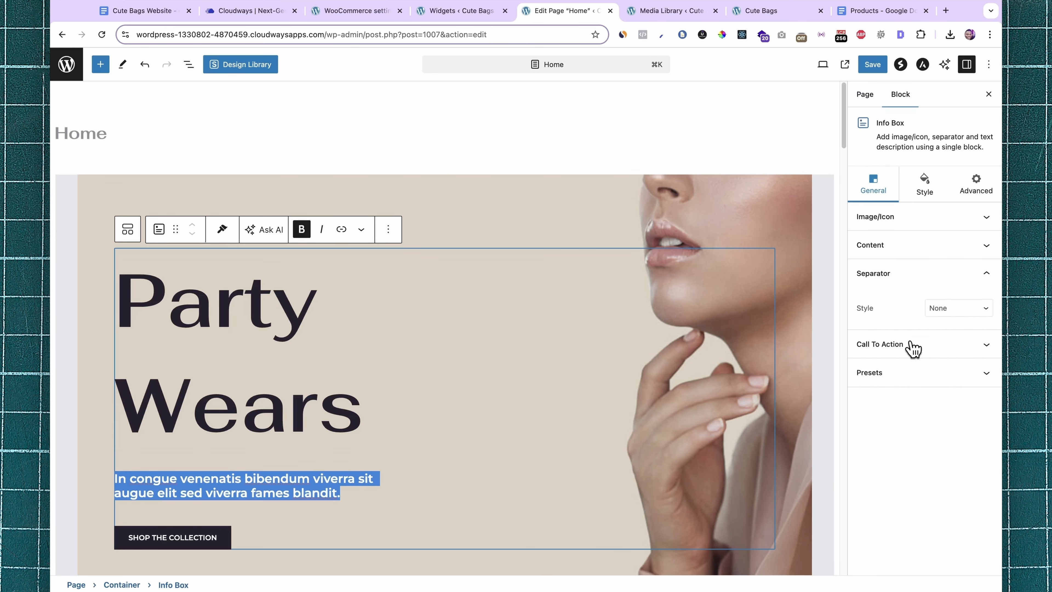
left_click(949, 308)
left_click(957, 322)
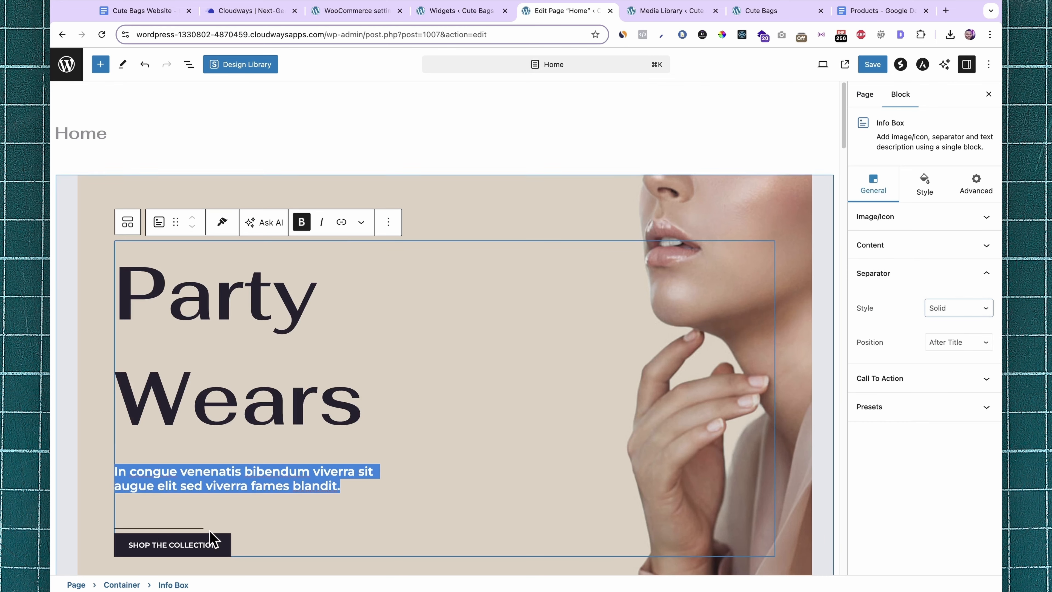
left_click(952, 311)
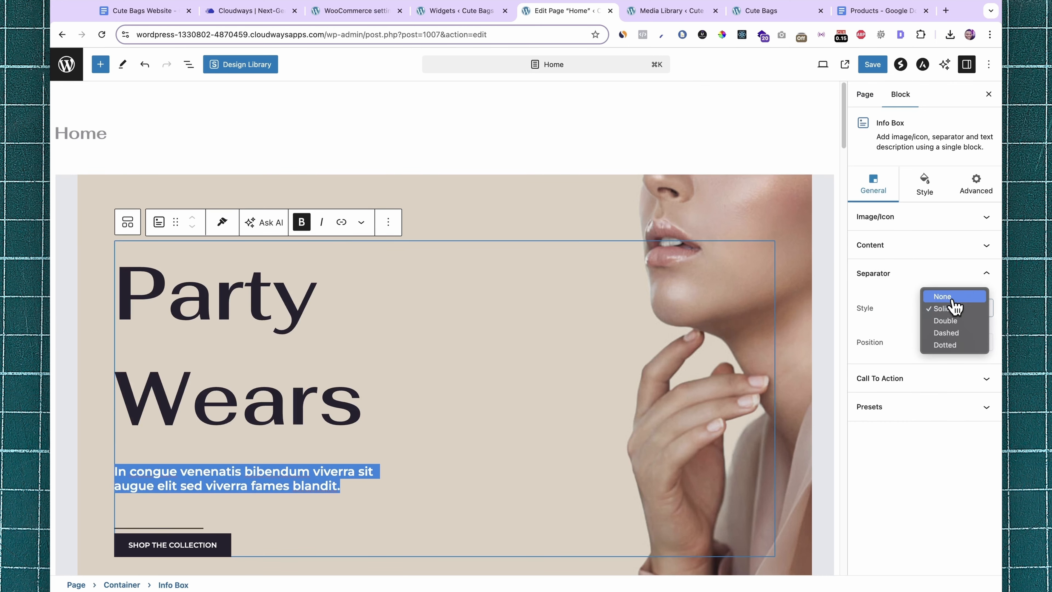
left_click(954, 295)
Look over the call to action options, collapse them, and switch to the info box's Style settings.
left_click(929, 356)
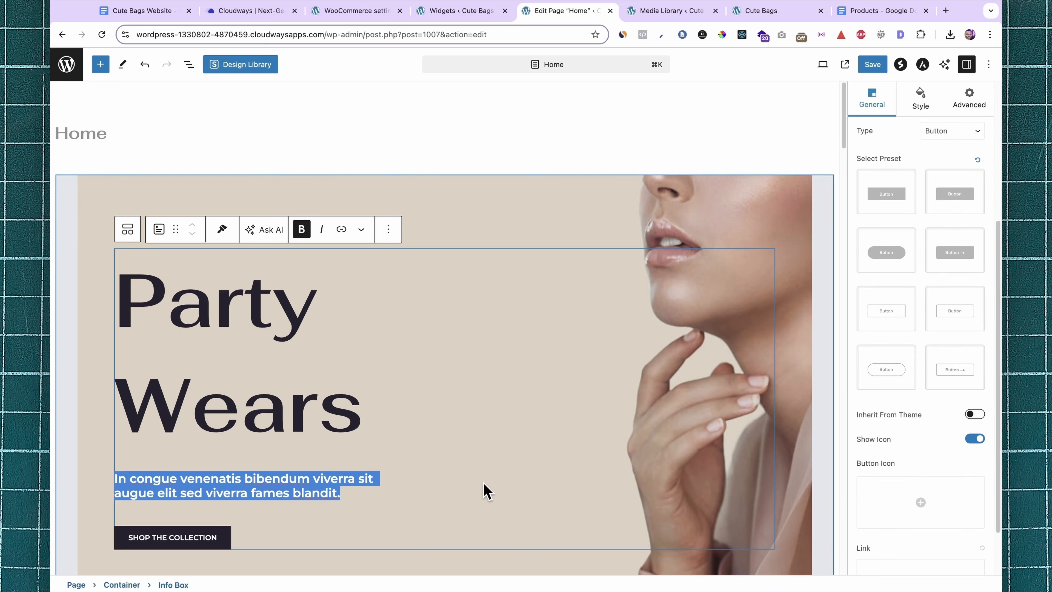
scroll(484, 488, "down", 3)
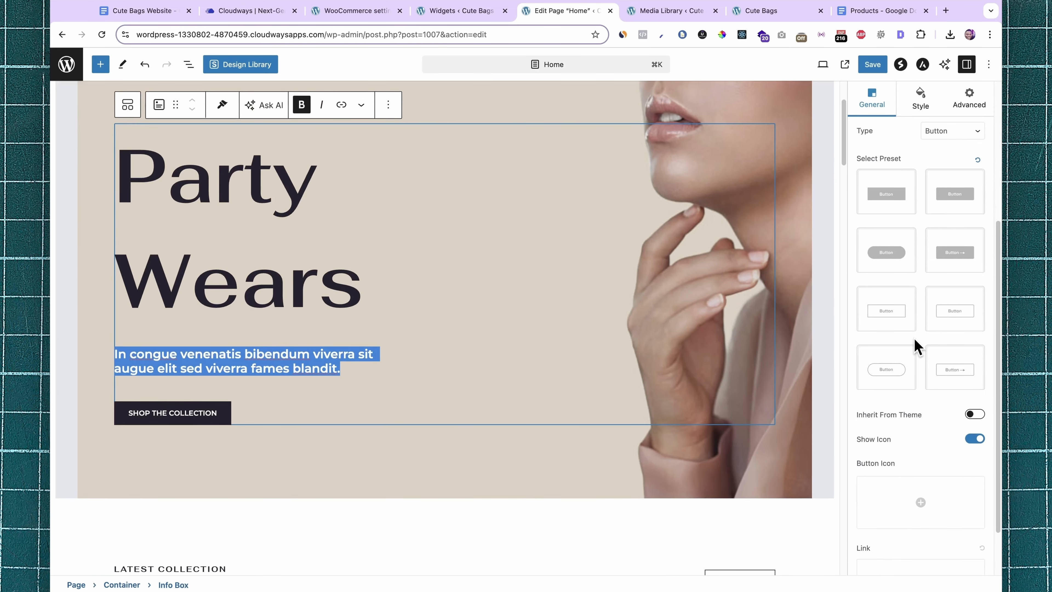
scroll(915, 346, "up", 5)
left_click(899, 290)
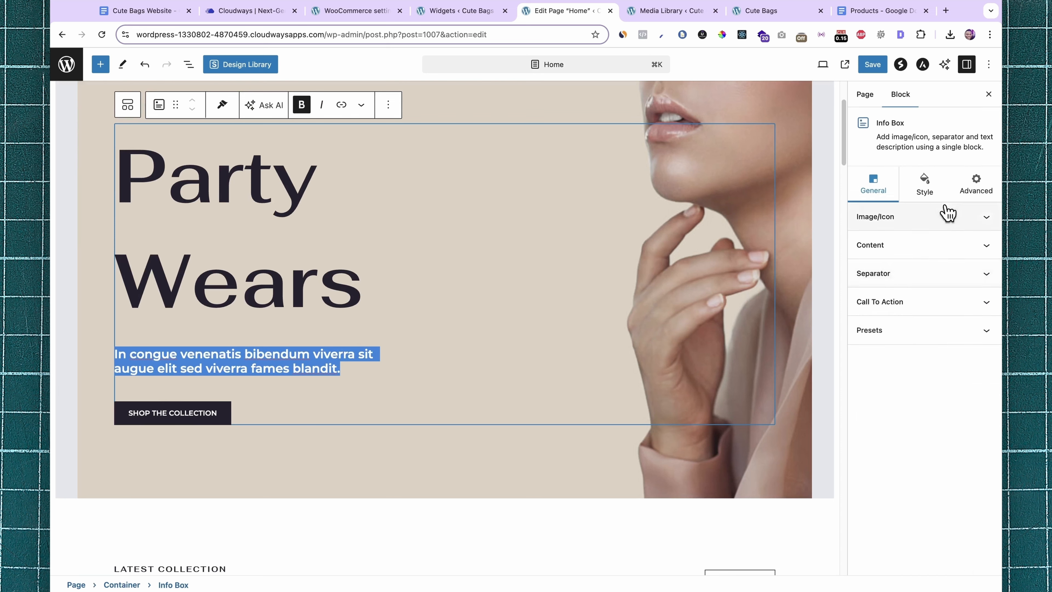
left_click(929, 189)
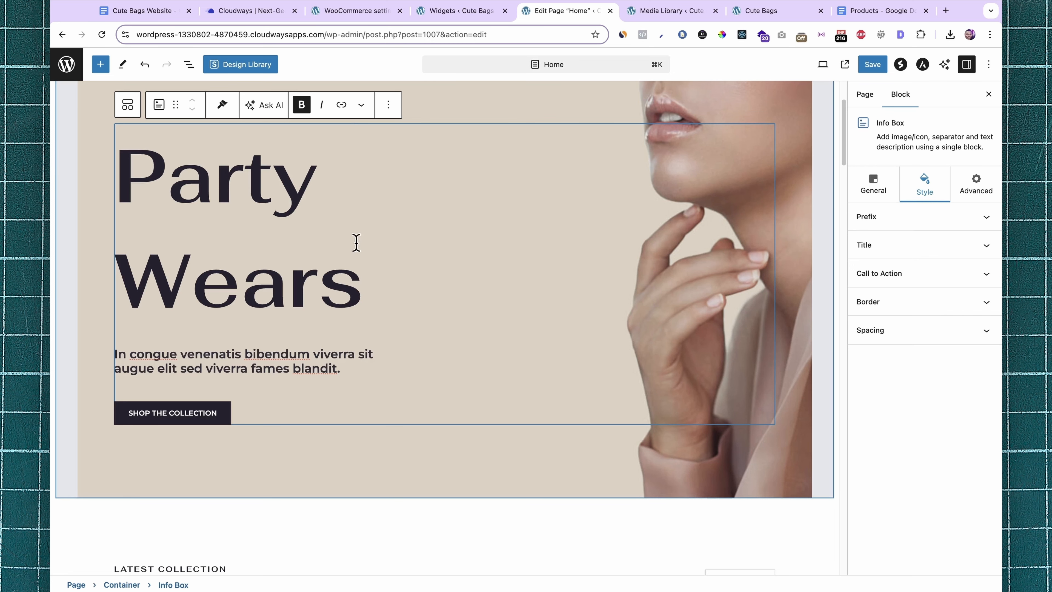
Color the Party Wears heading prefix pure red.
left_click(906, 224)
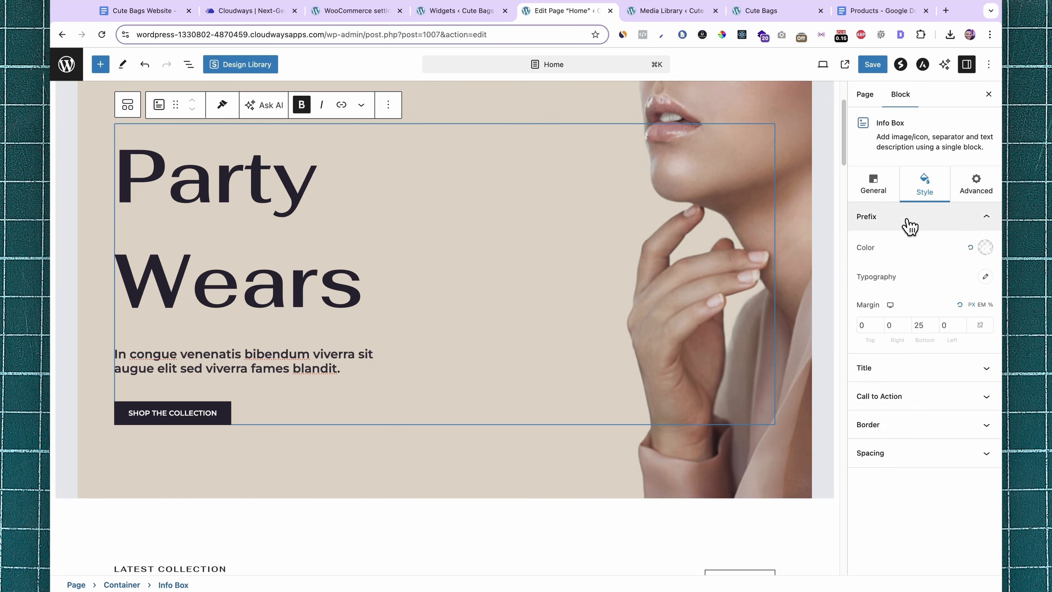
left_click(985, 247)
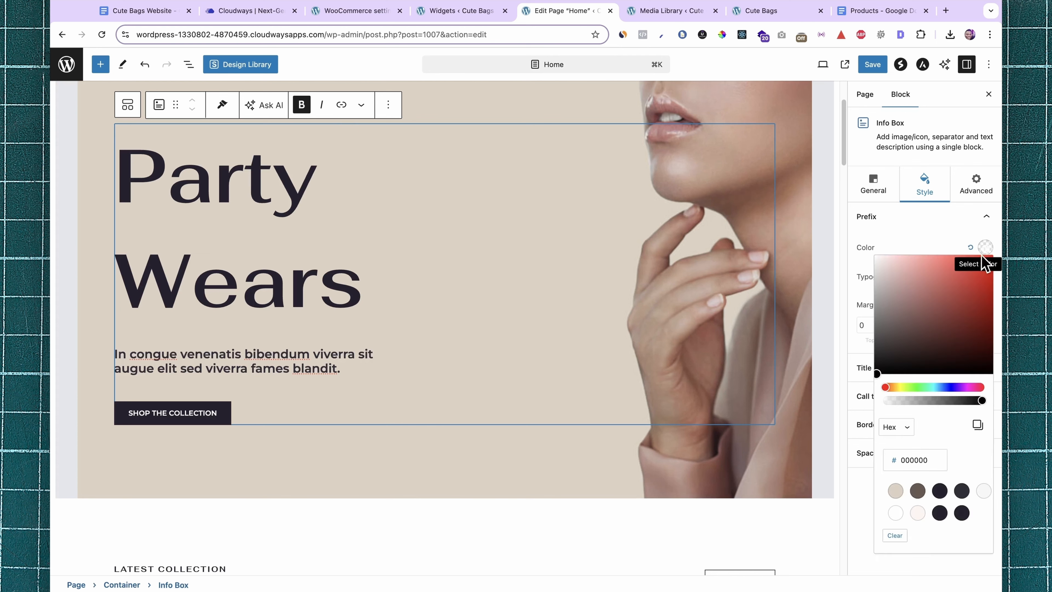
left_click_drag(937, 311, 997, 256)
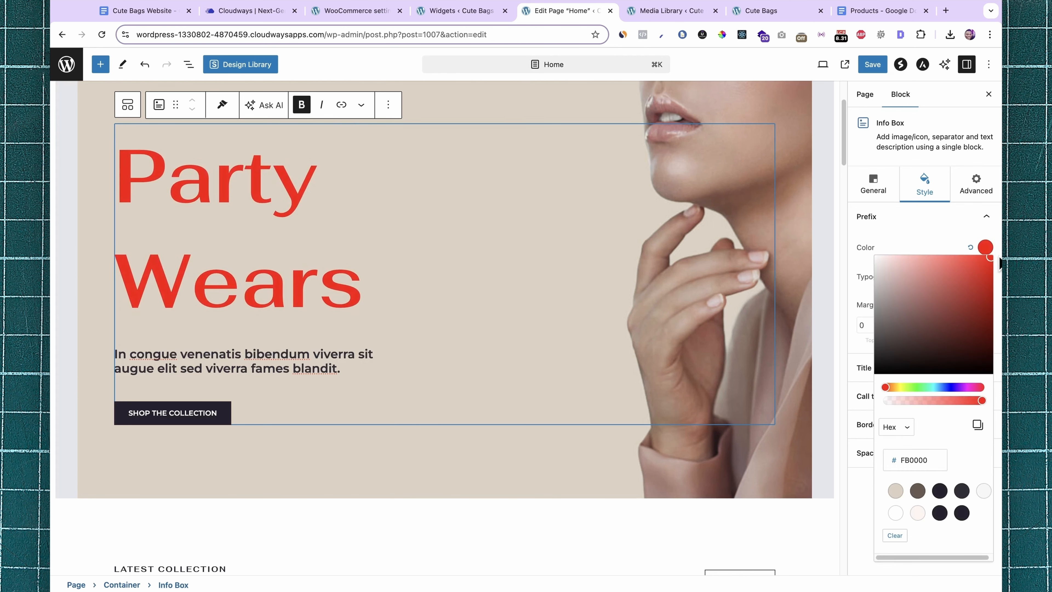
left_click(952, 226)
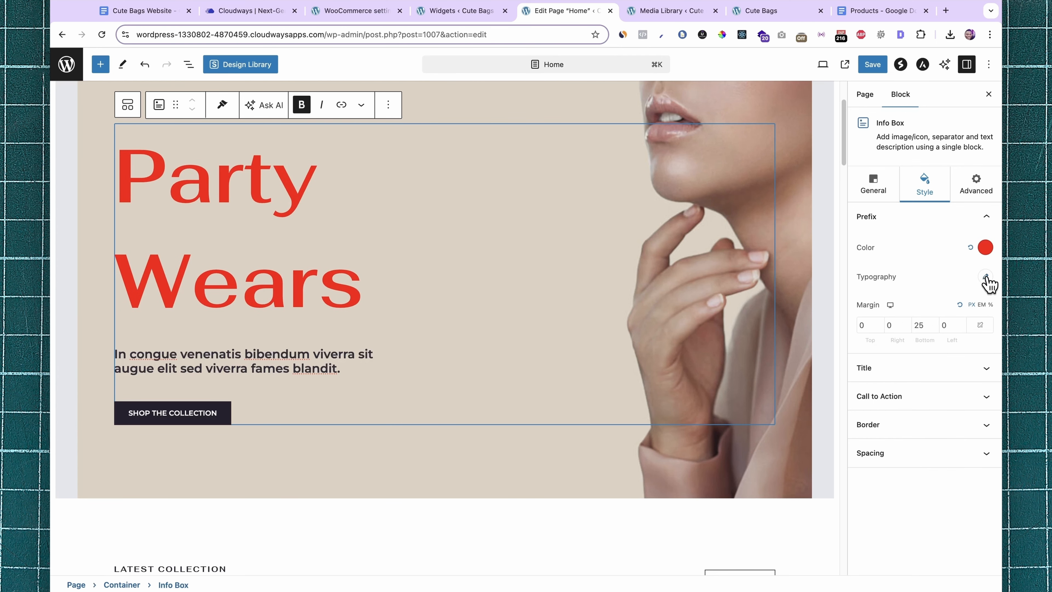
Expand the Title and Call to Action styling options, then show the block's Advanced settings.
left_click(919, 368)
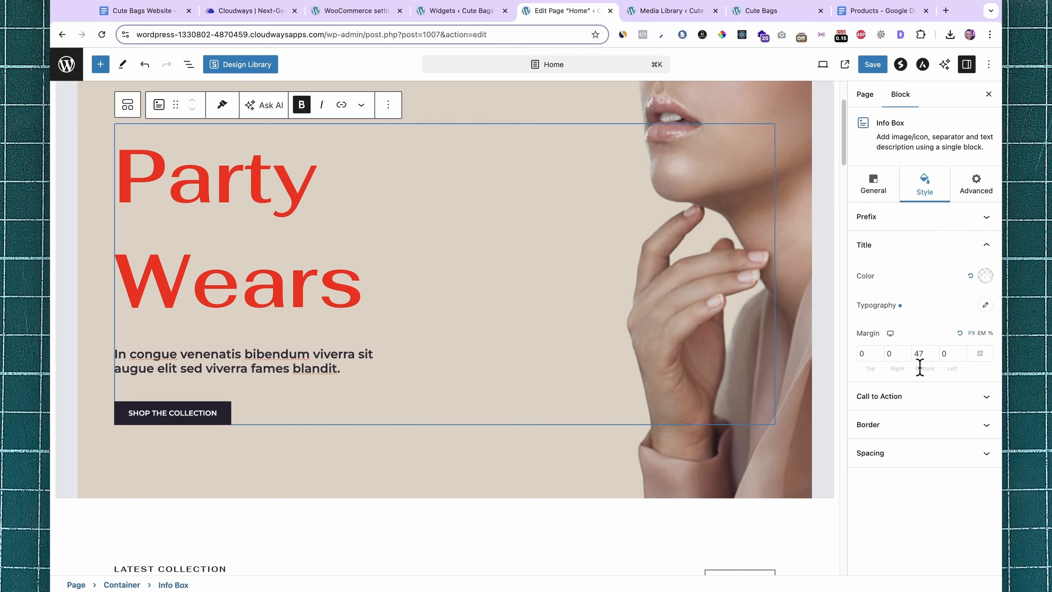
left_click(912, 395)
scroll(910, 414, "down", 5)
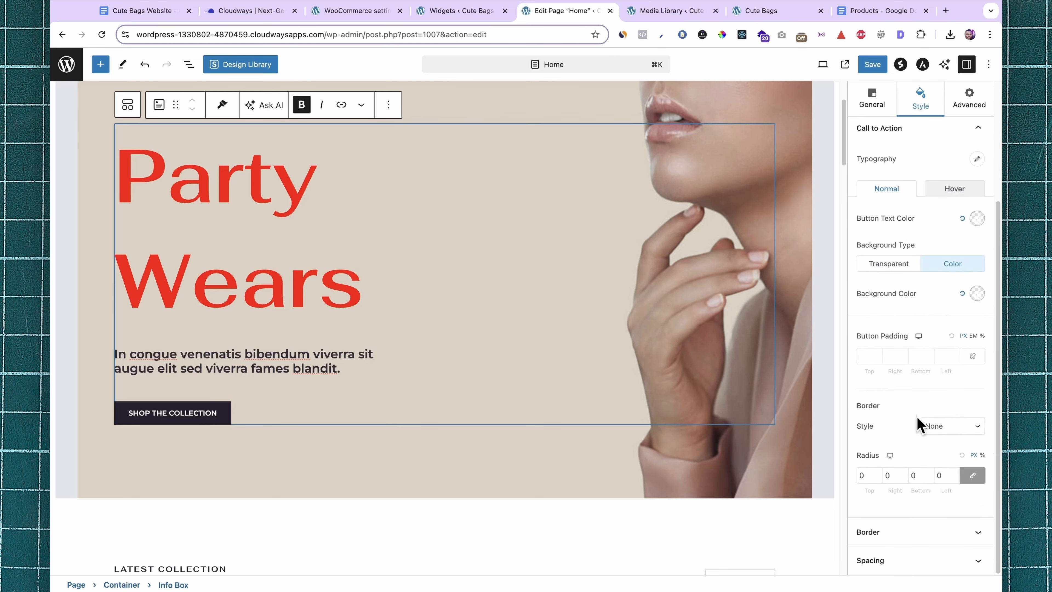
scroll(930, 166, "up", 5)
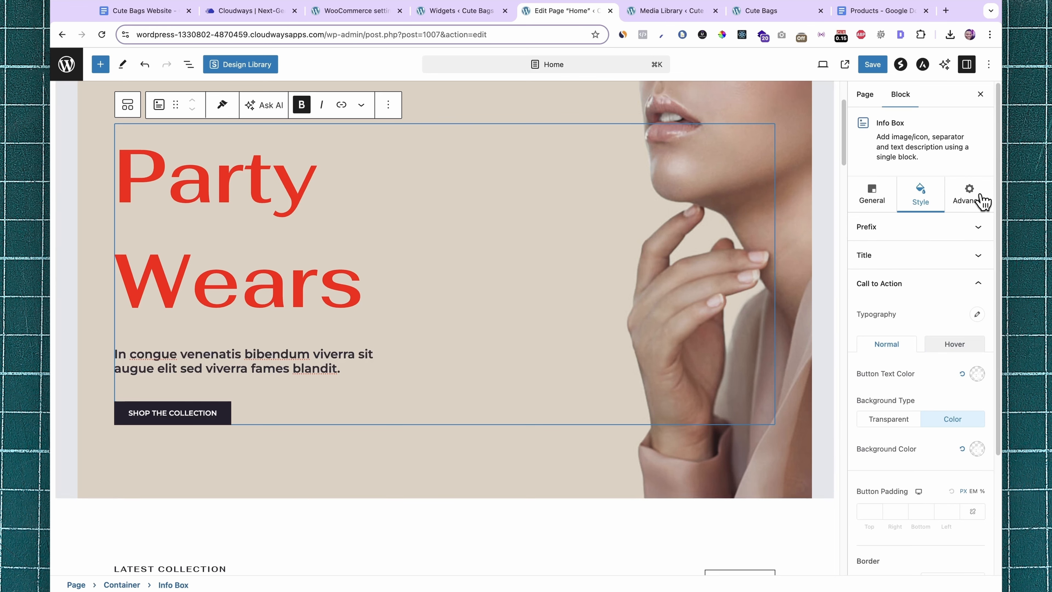
left_click(972, 202)
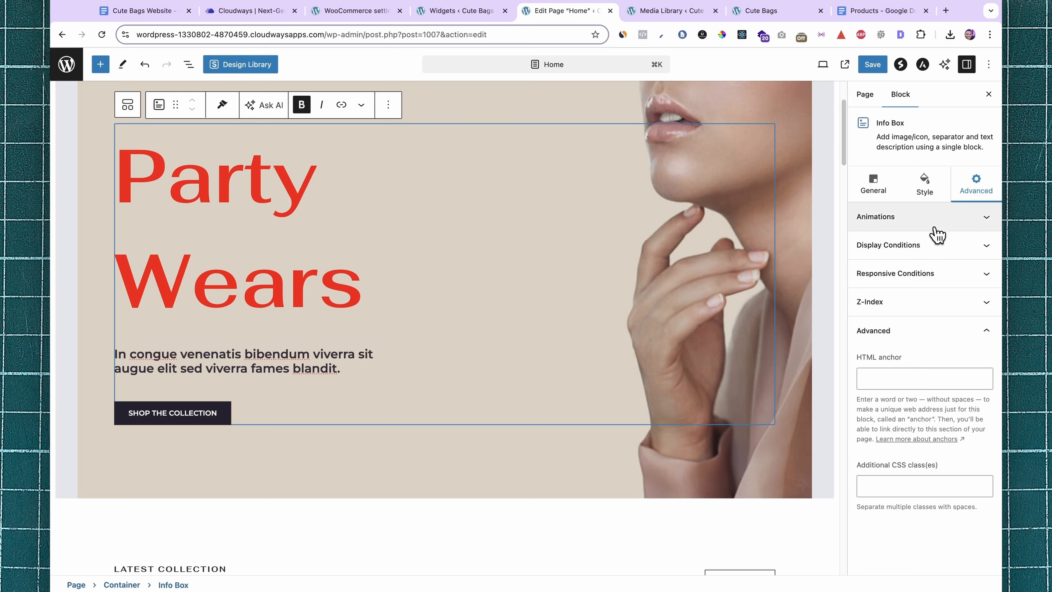
left_click(973, 248)
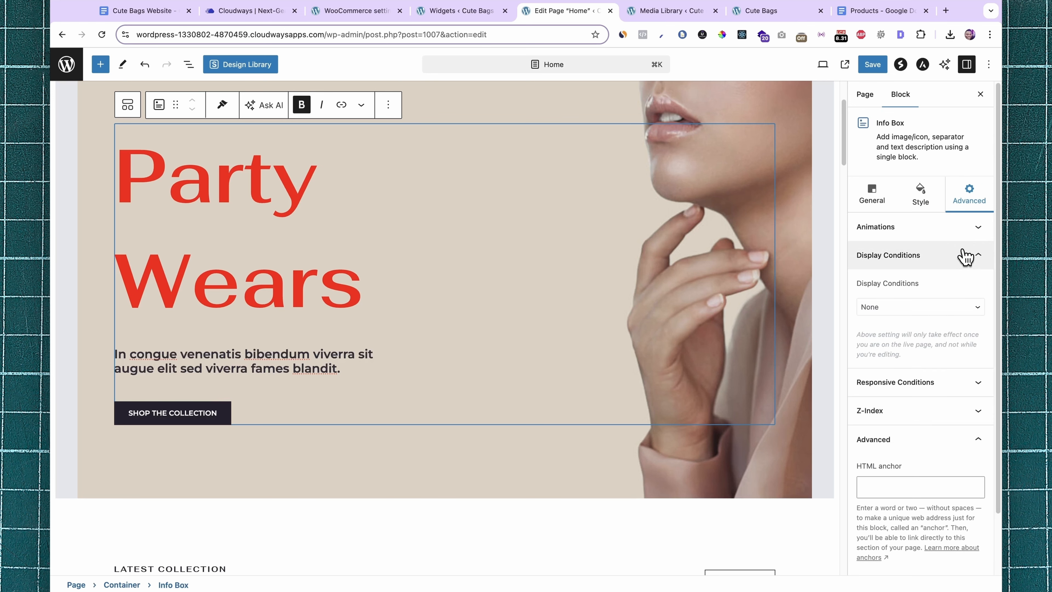
left_click(919, 311)
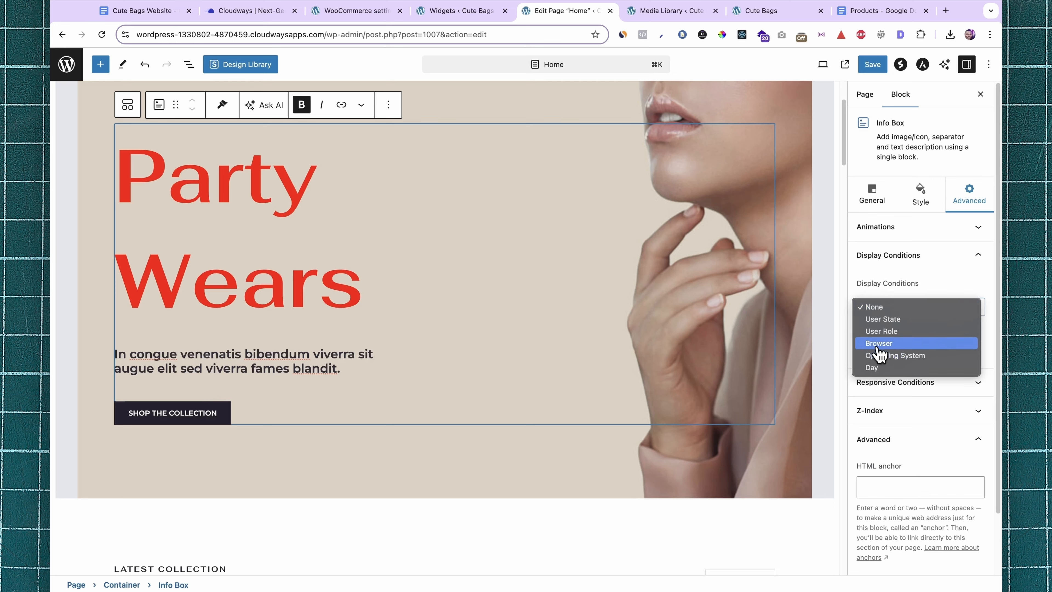
left_click(930, 287)
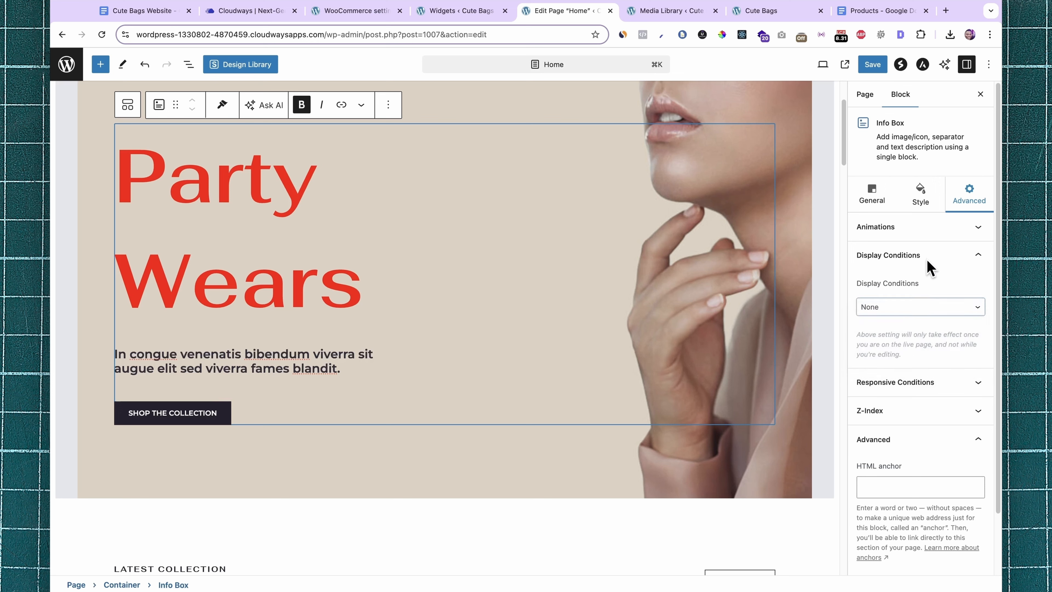
left_click(934, 383)
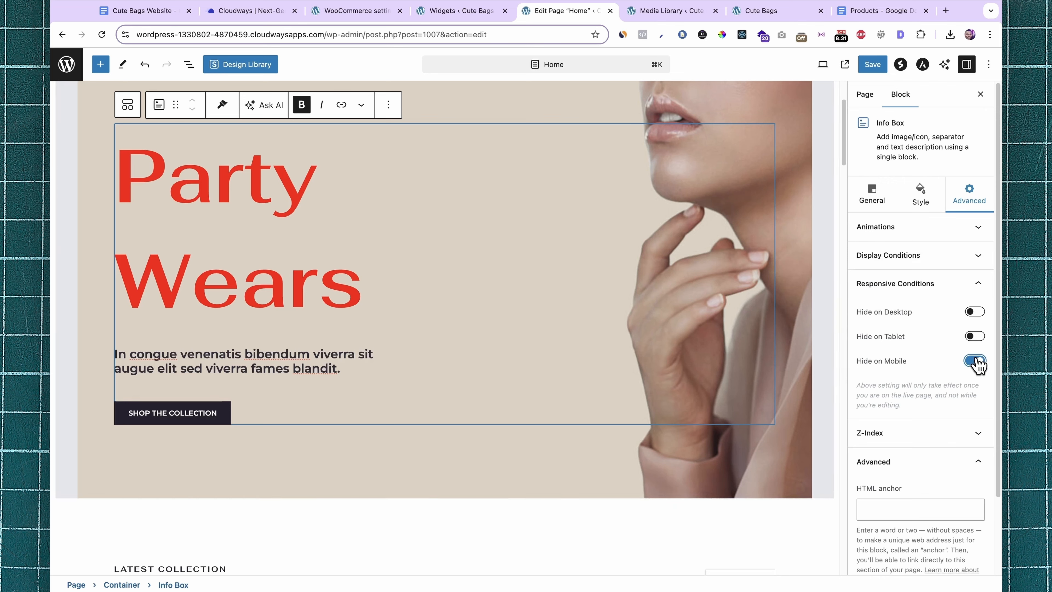
left_click(934, 290)
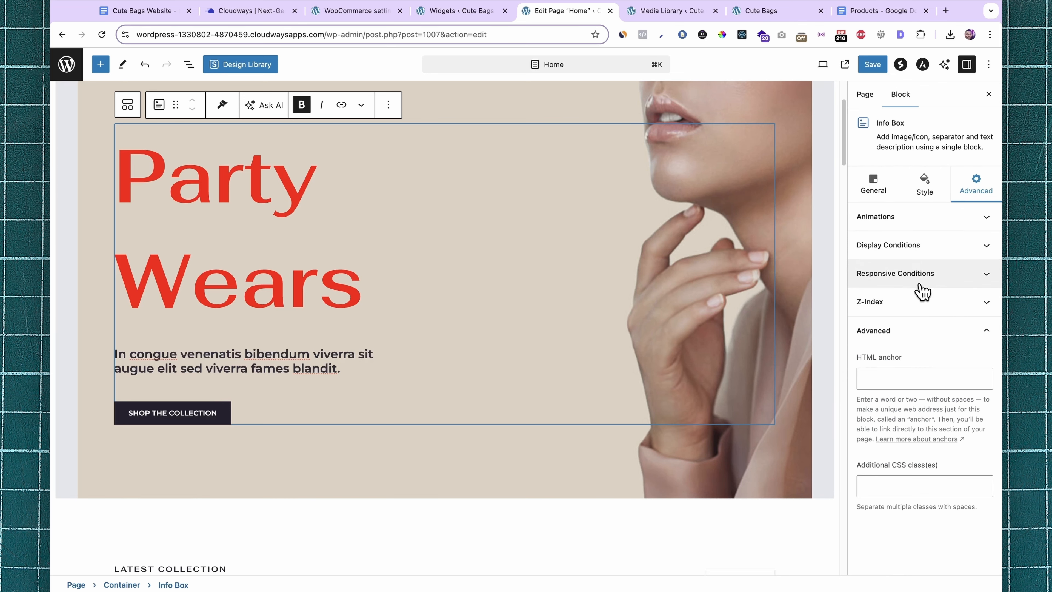
left_click(900, 306)
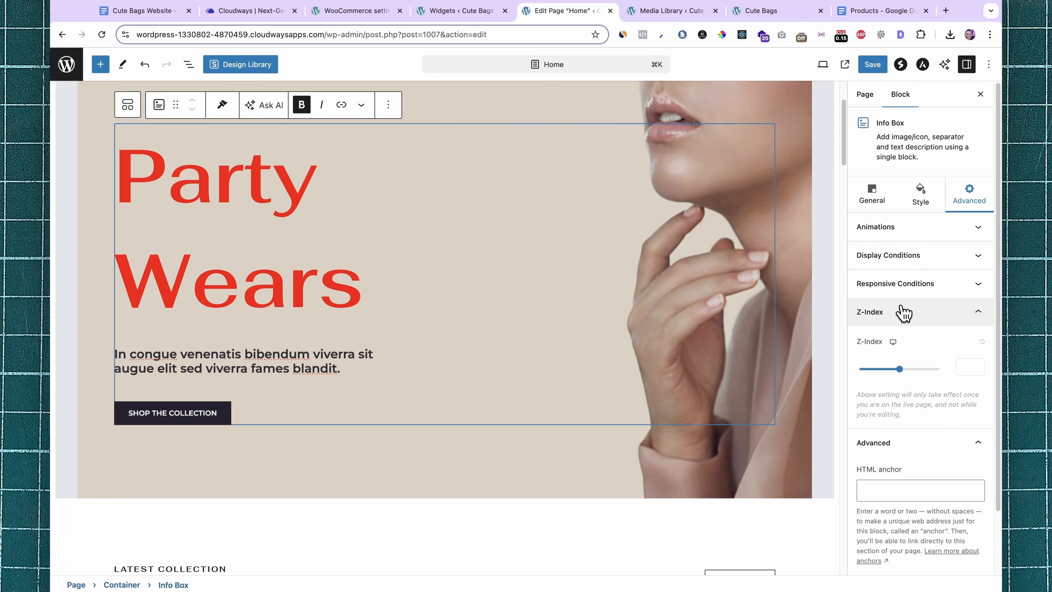
left_click(900, 308)
left_click(909, 278)
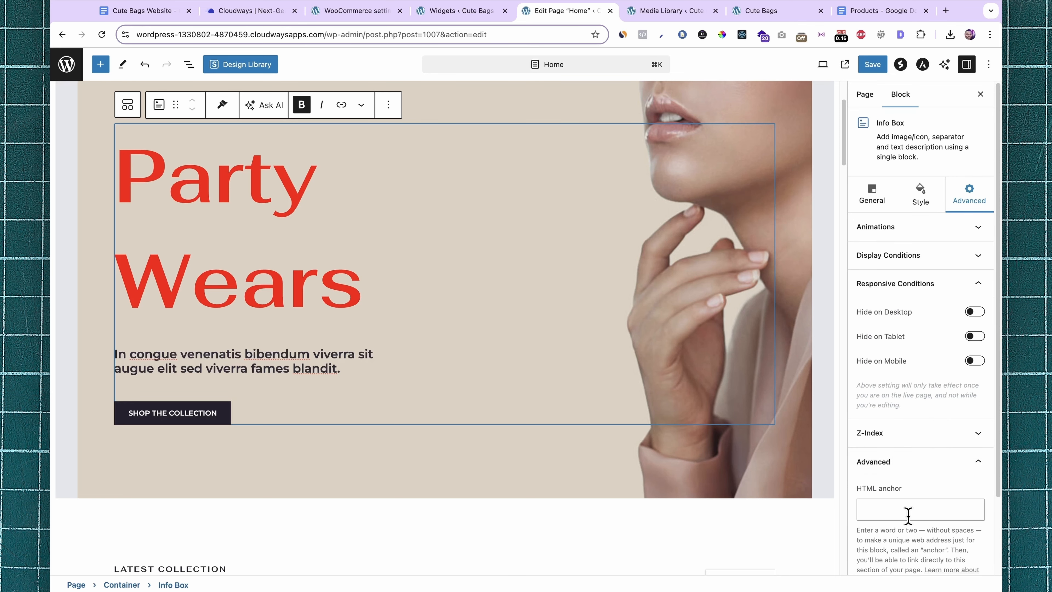
scroll(907, 516, "down", 2)
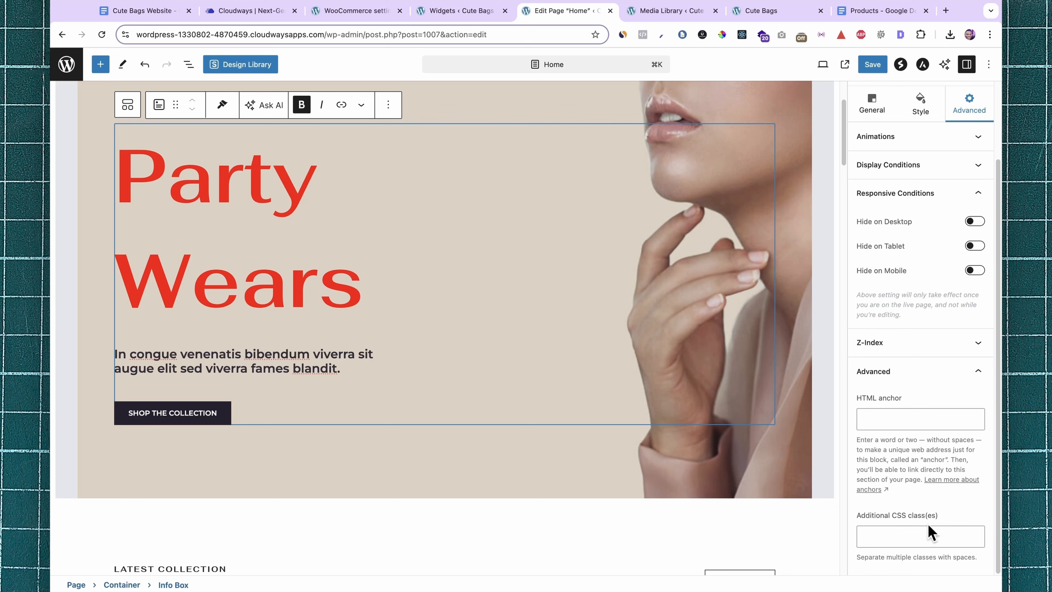
scroll(287, 283, "up", 3)
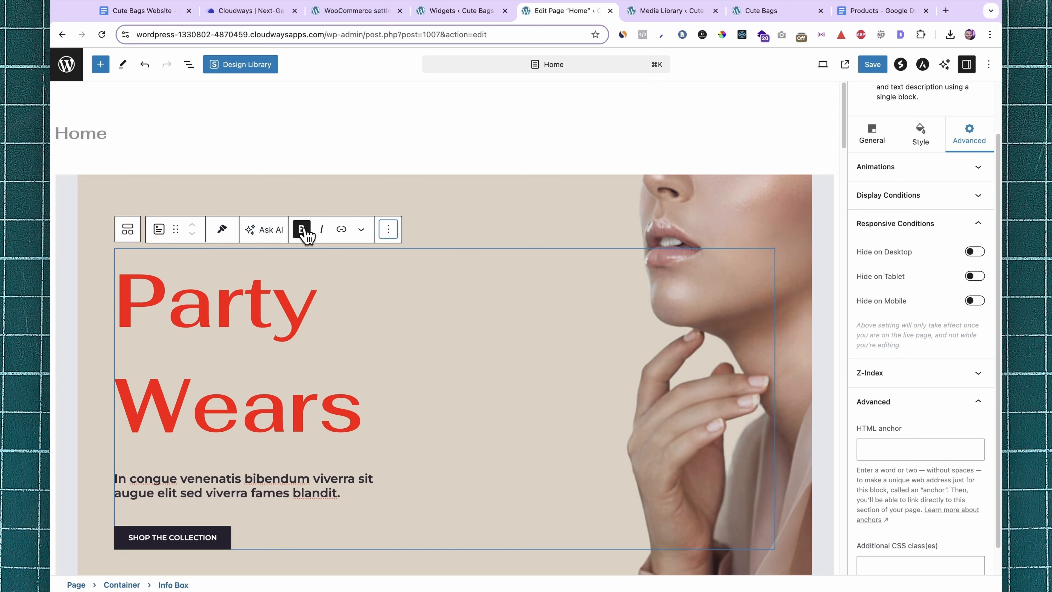
key("super+a")
left_click(322, 230)
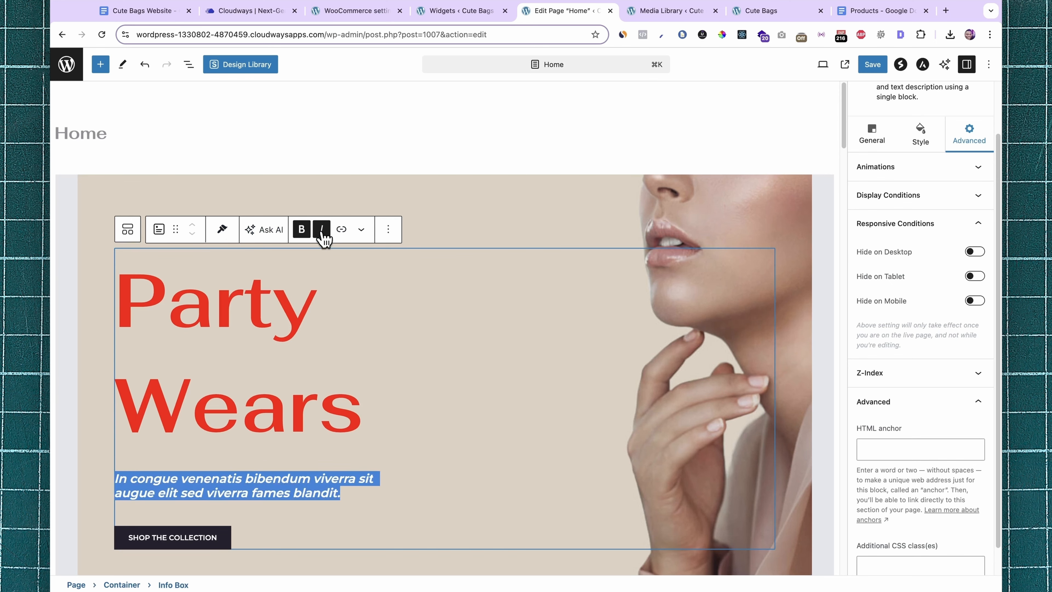
left_click(362, 230)
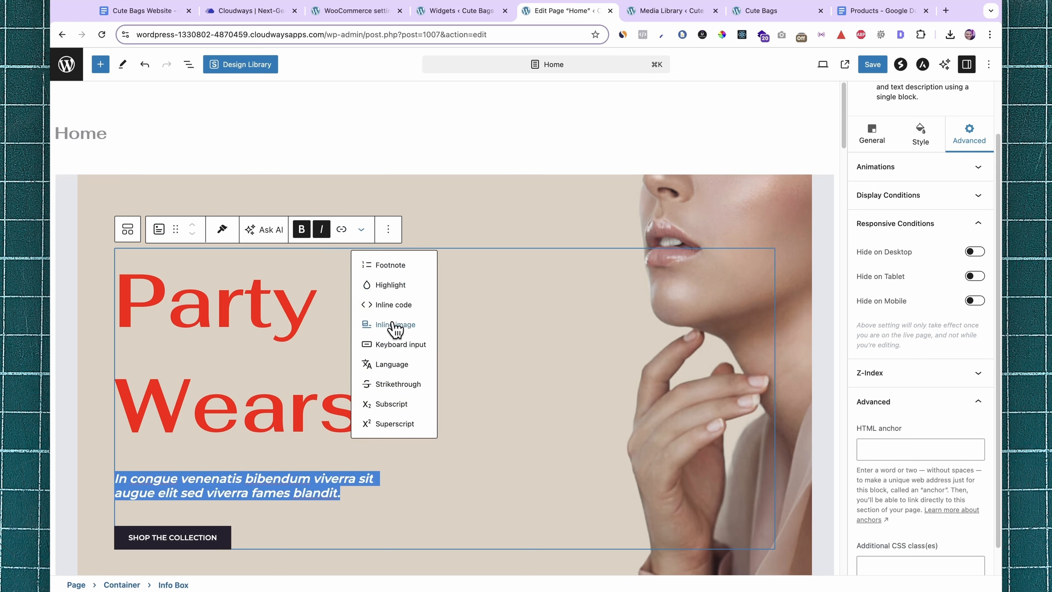
left_click(389, 231)
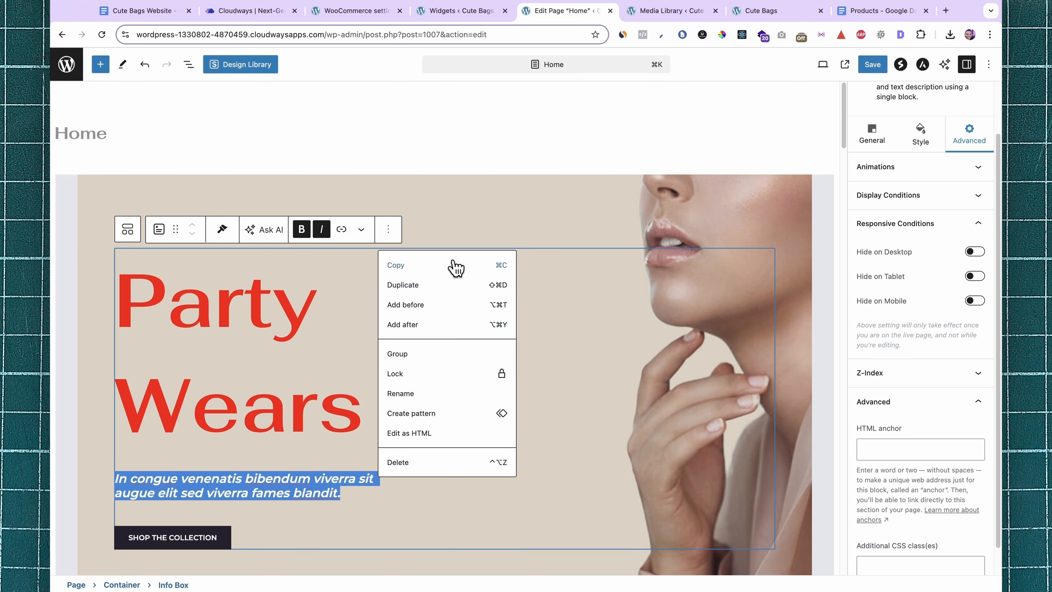
left_click(439, 216)
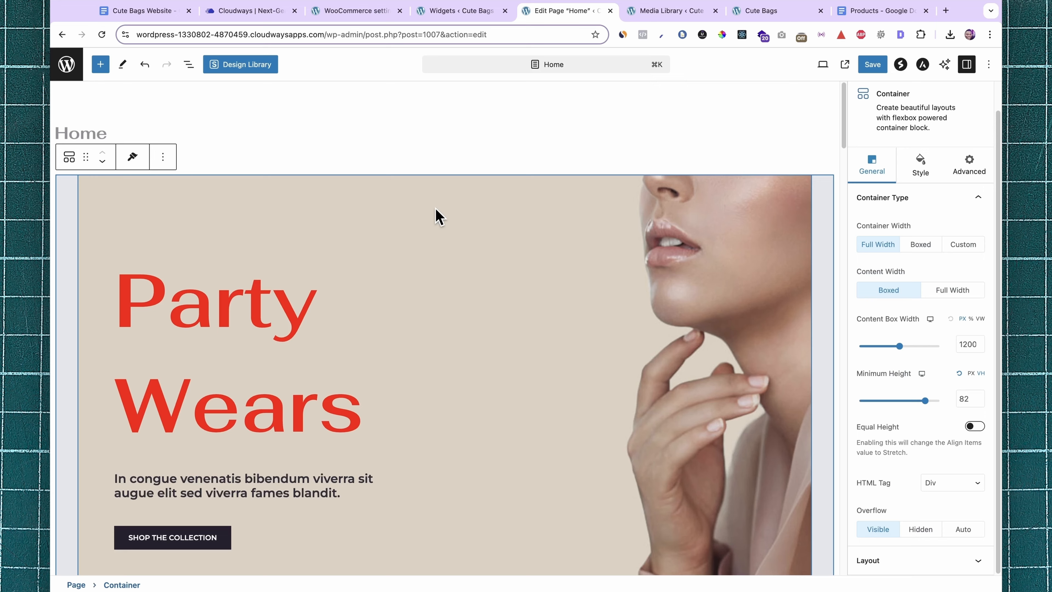
scroll(357, 298, "down", 1)
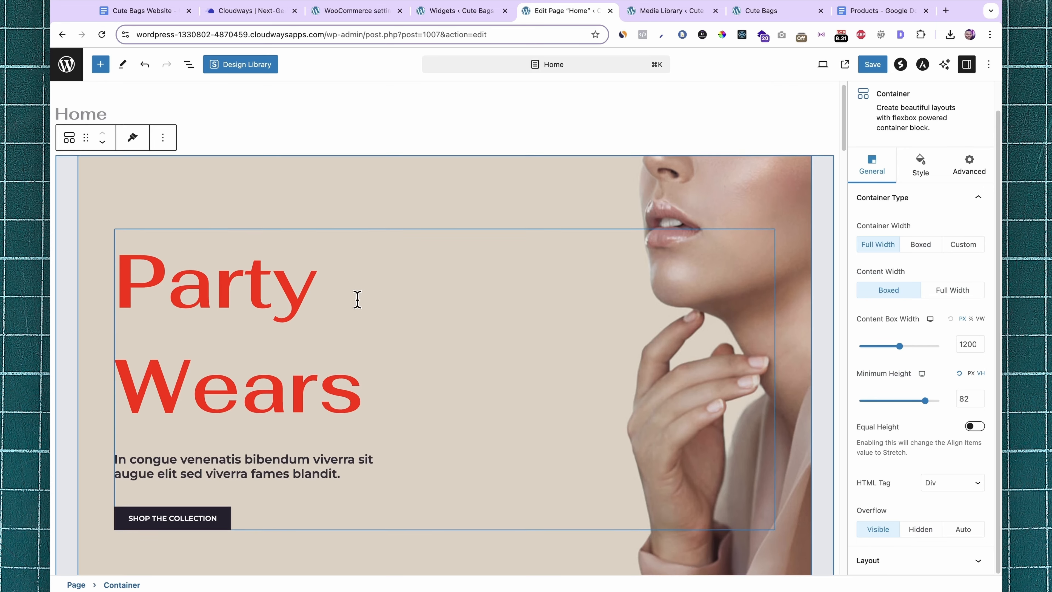
left_click(99, 64)
scroll(437, 285, "down", 6)
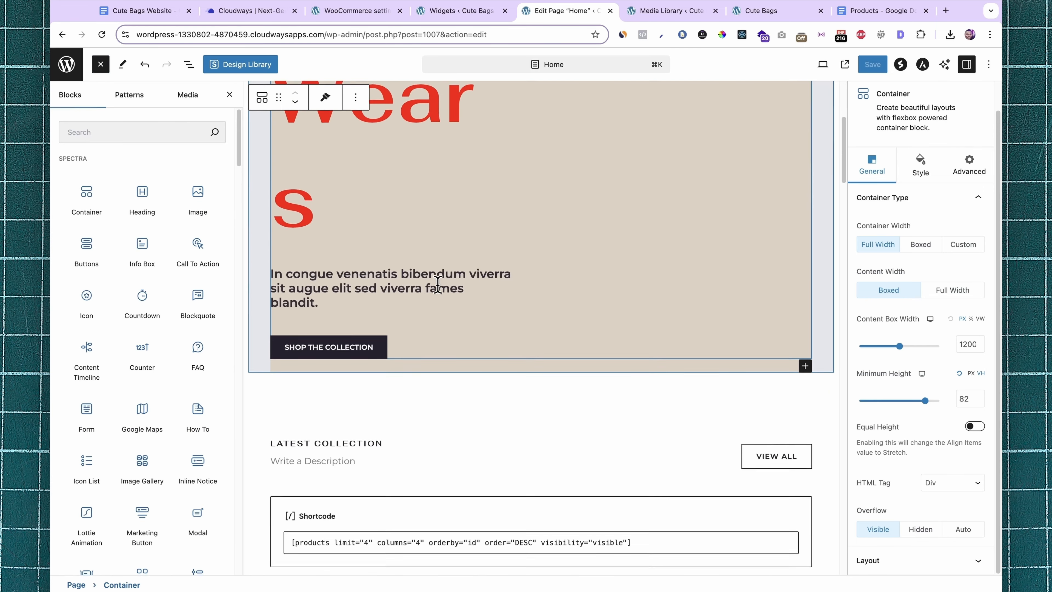
scroll(437, 285, "down", 1)
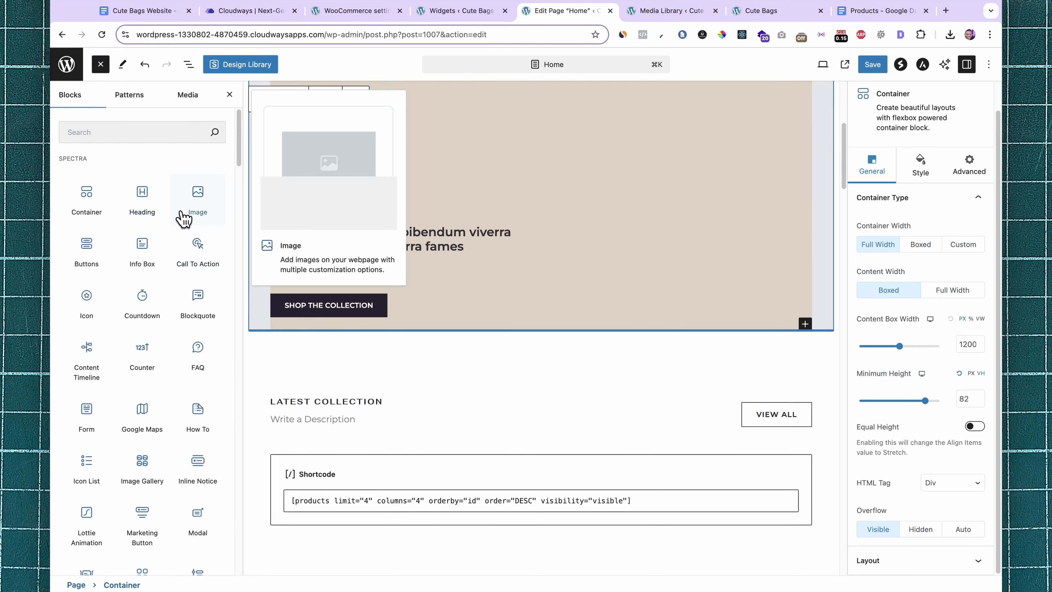
left_click_drag(195, 197, 482, 348)
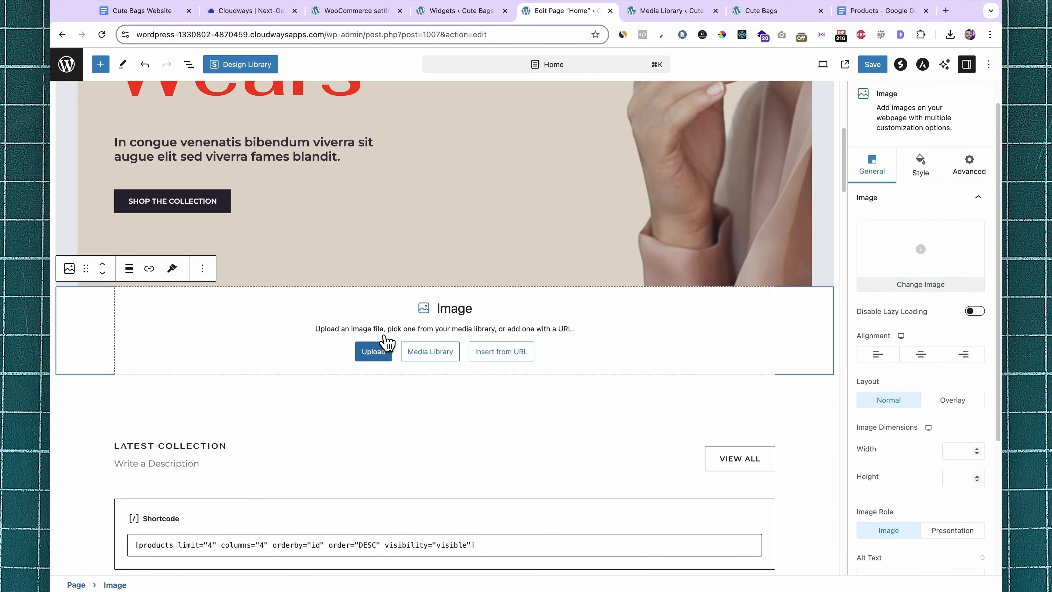
left_click(202, 268)
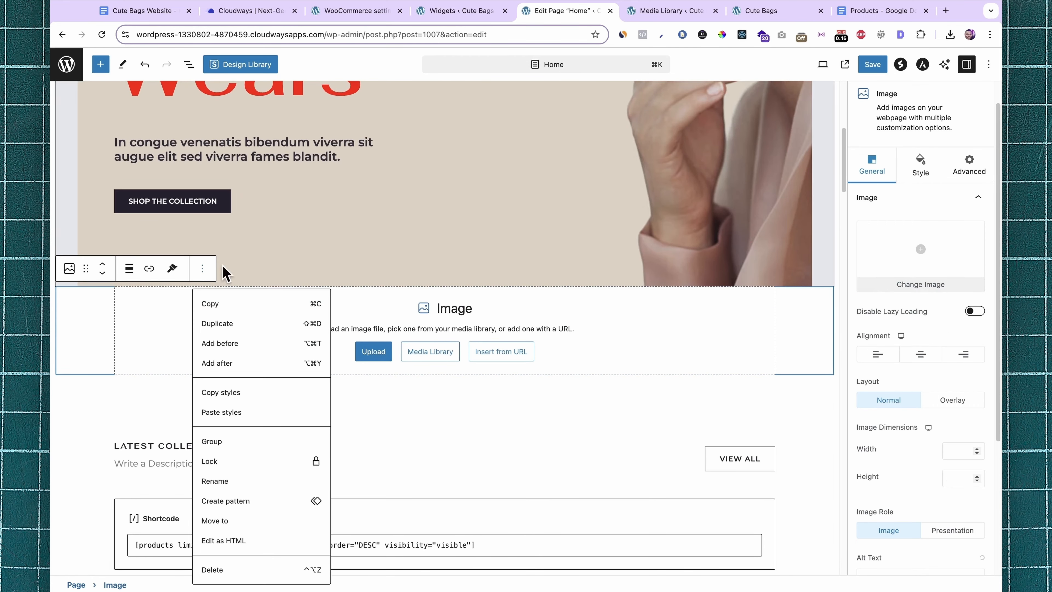
left_click(235, 570)
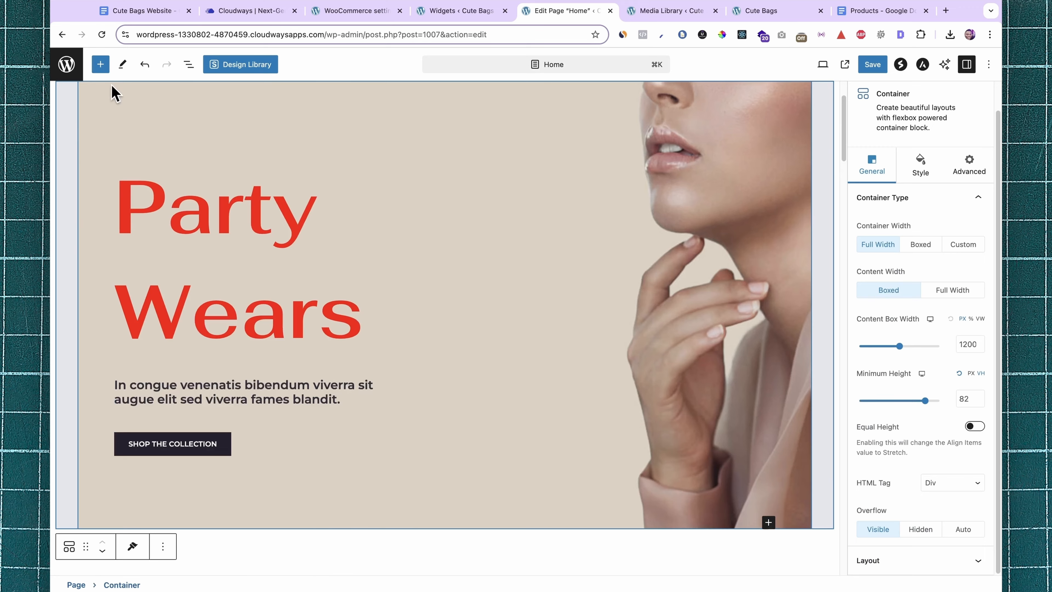
left_click(99, 66)
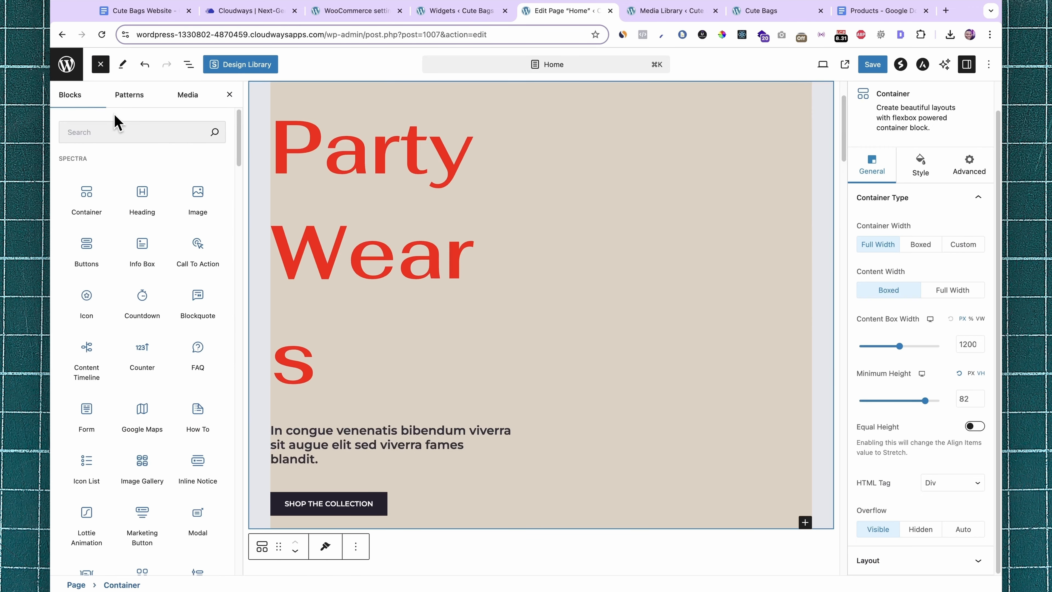
left_click(126, 132)
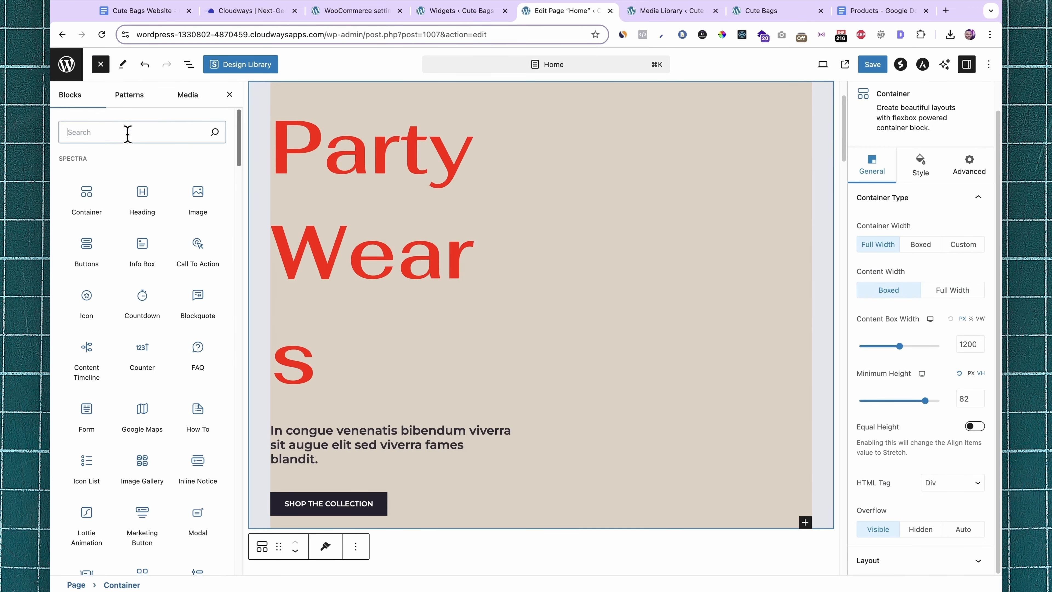
type("butto")
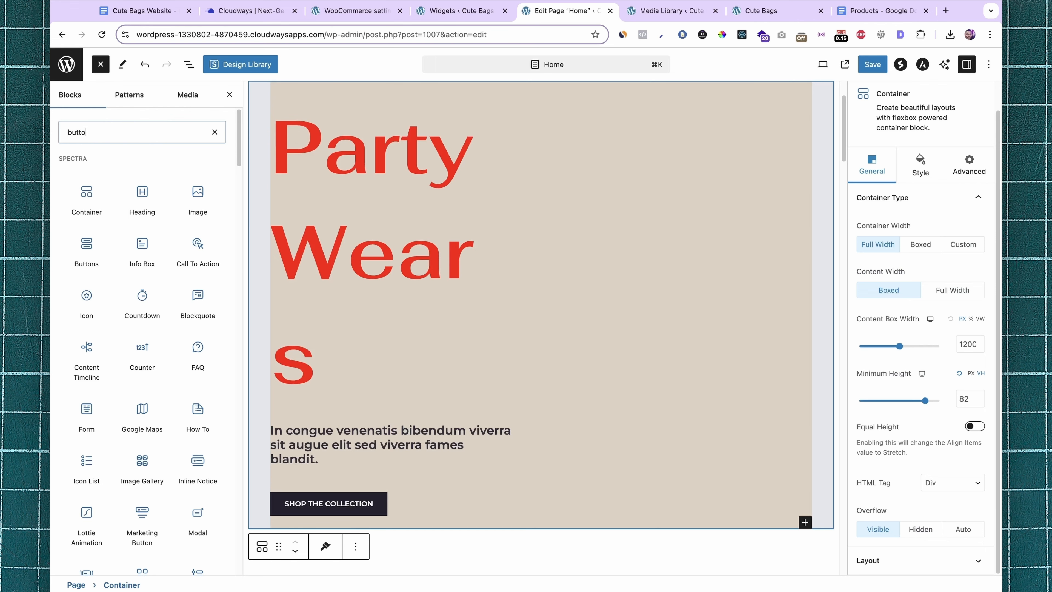
type("n")
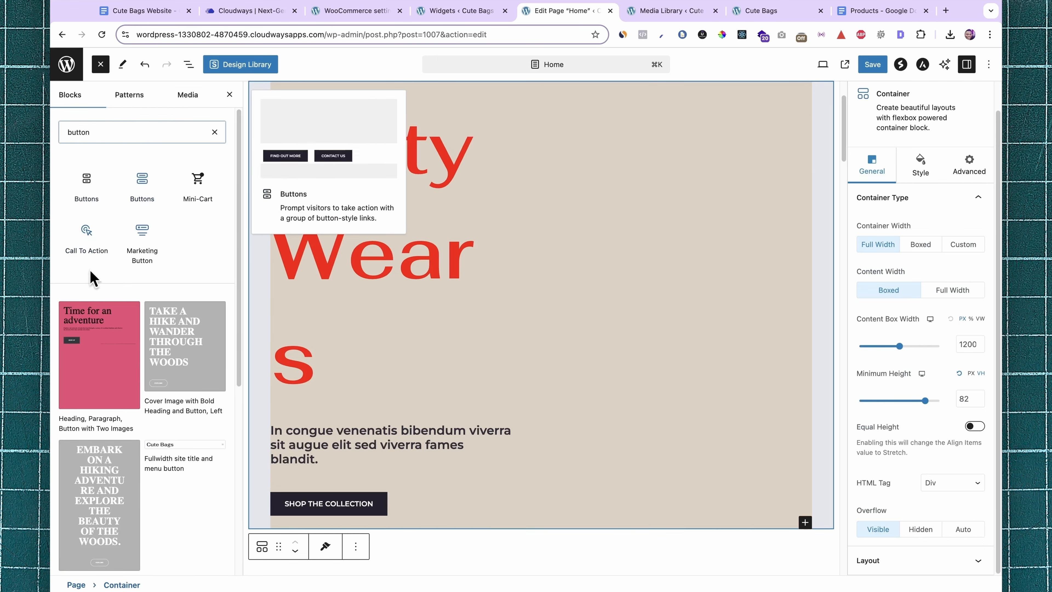
left_click(230, 95)
scroll(399, 285, "up", 2)
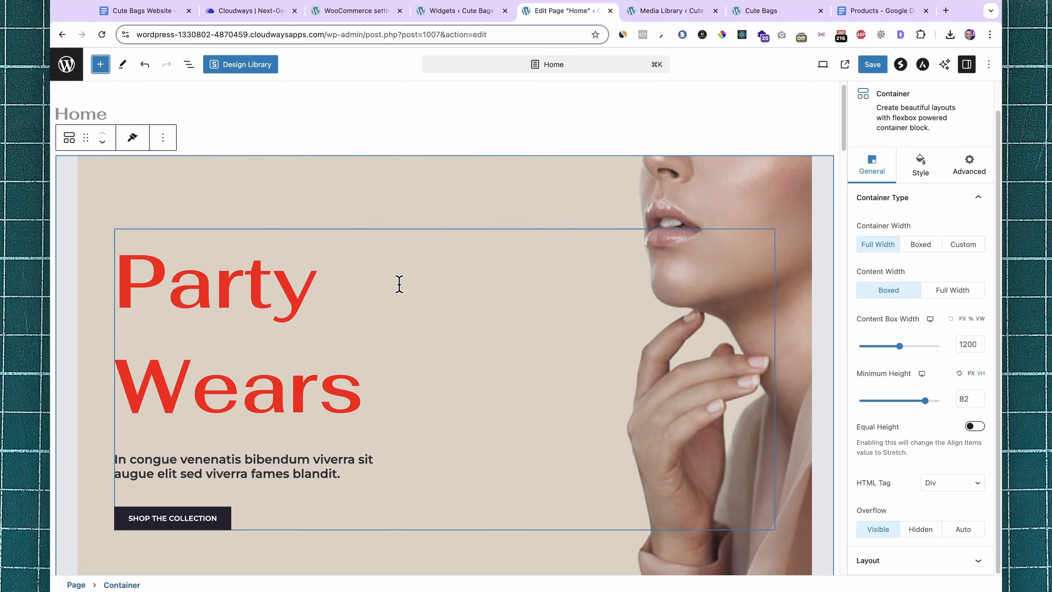
Preview the Home page at tablet size, then at mobile size.
scroll(639, 206, "down", 1)
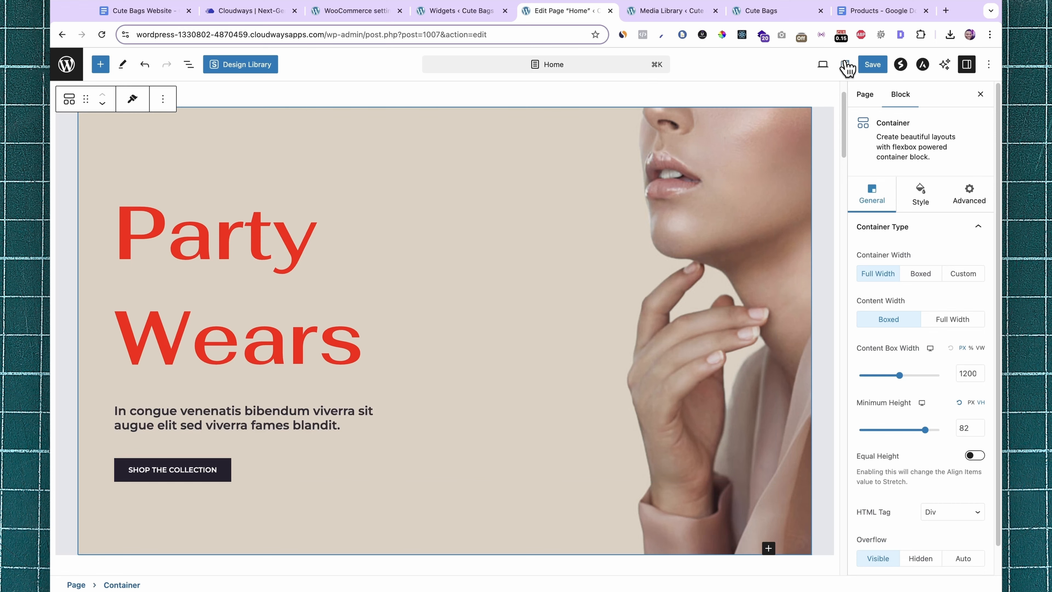
left_click(822, 65)
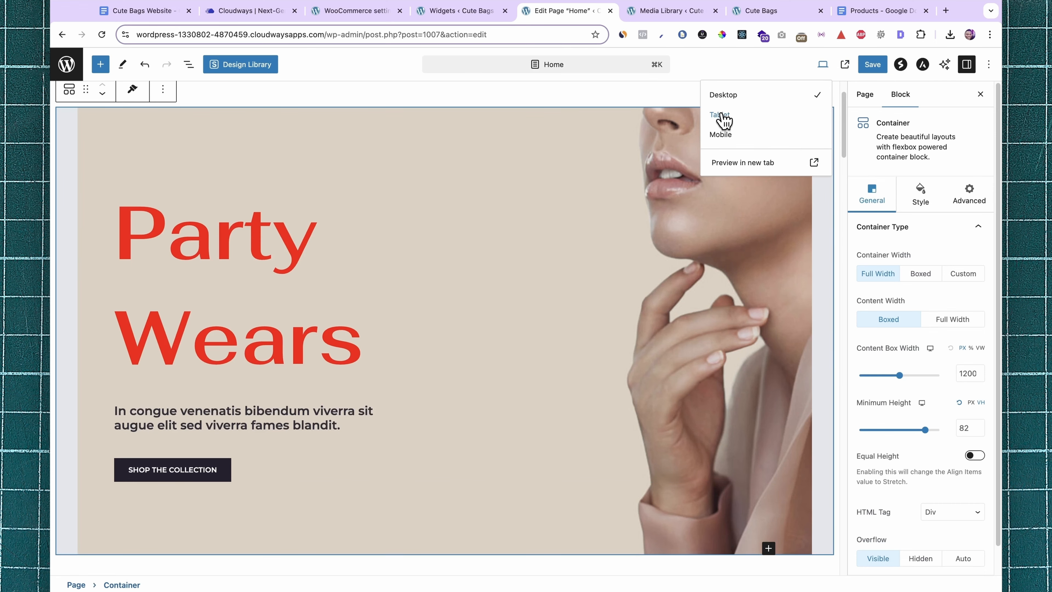
left_click(722, 120)
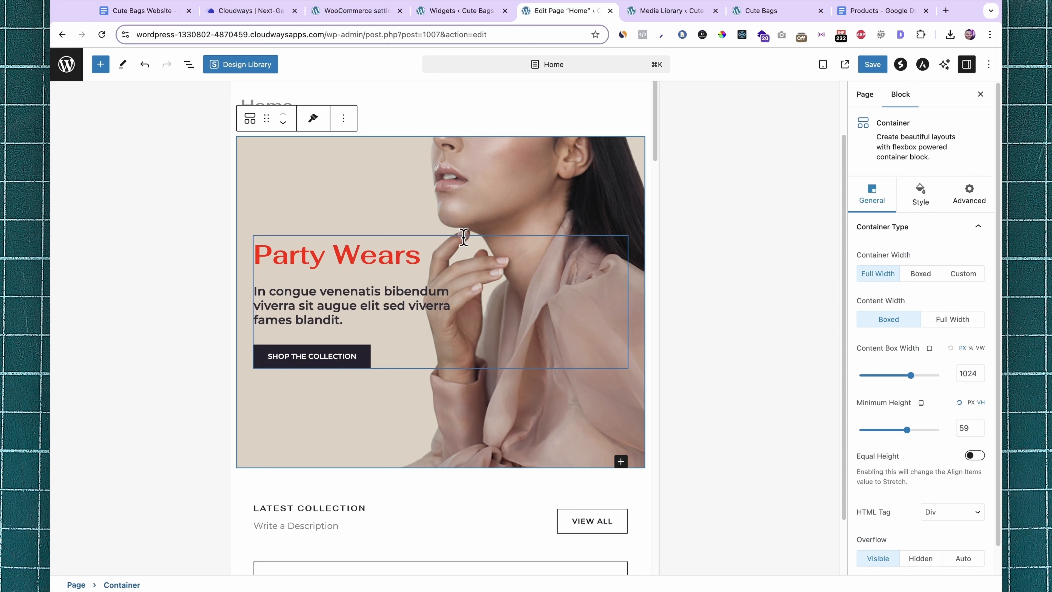
left_click(824, 66)
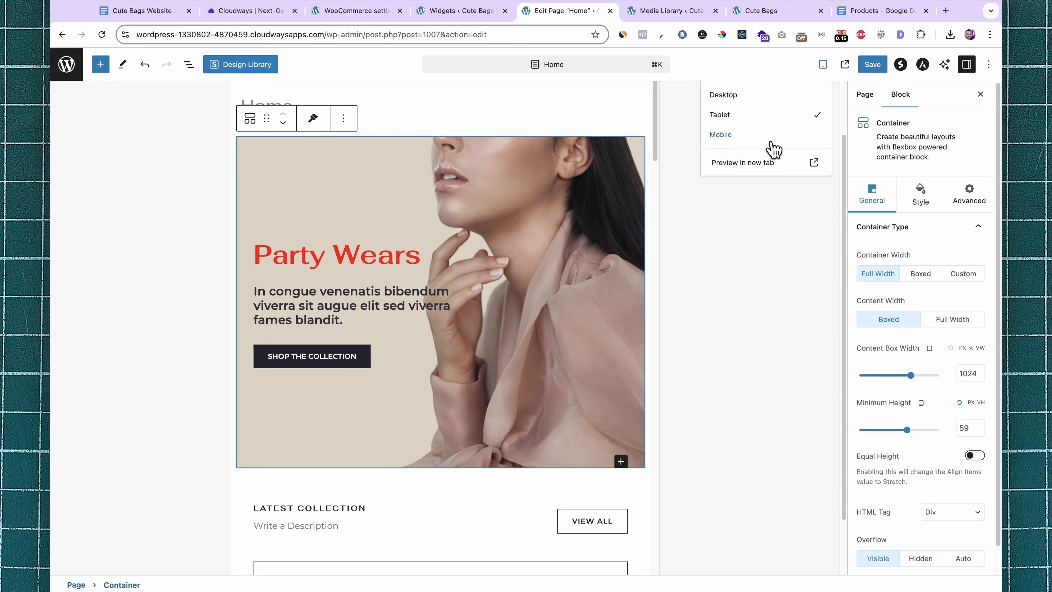
left_click(735, 139)
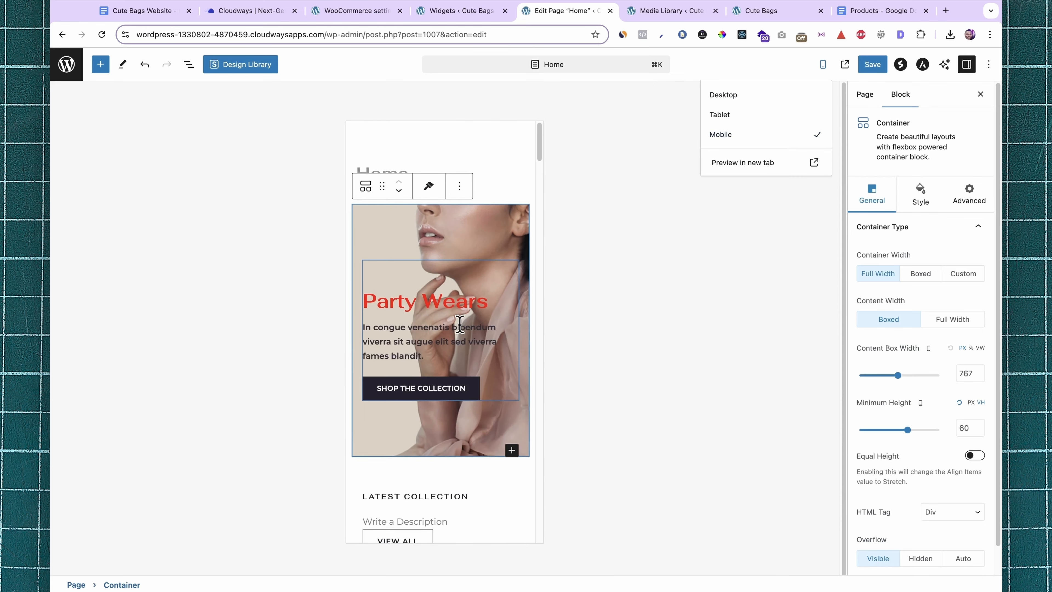
Scroll through the single-column mobile preview, then switch back to the desktop layout.
scroll(475, 357, "down", 15)
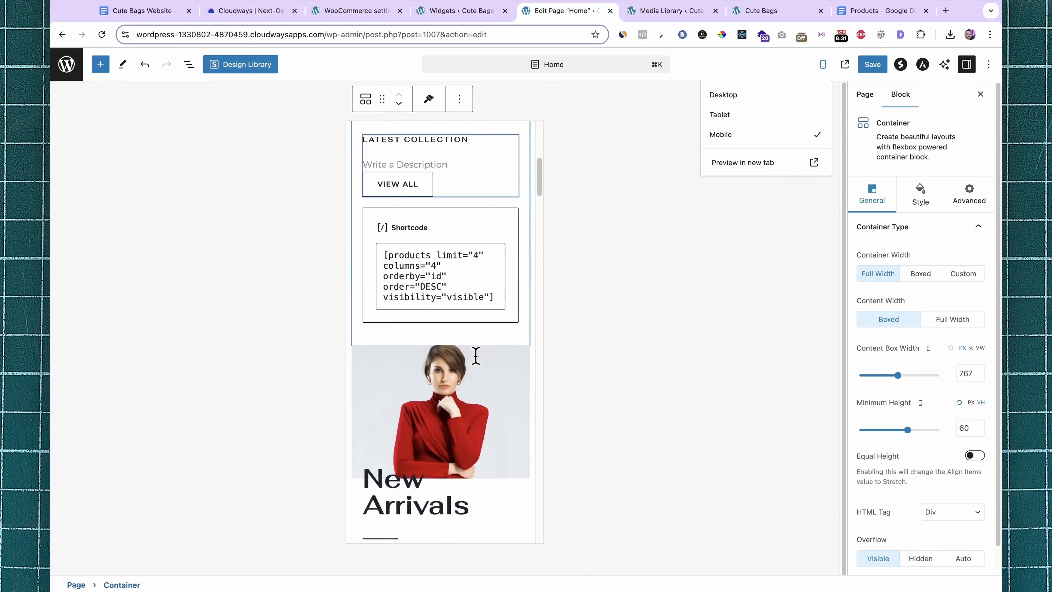
scroll(476, 356, "down", 3)
scroll(476, 357, "up", 18)
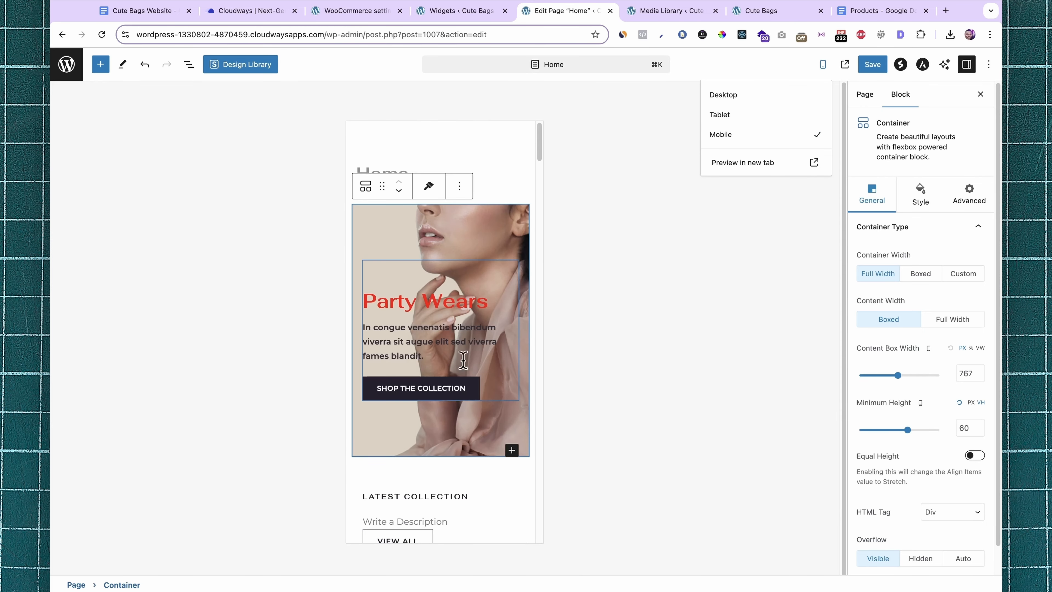
scroll(460, 394, "down", 5)
scroll(459, 393, "down", 3)
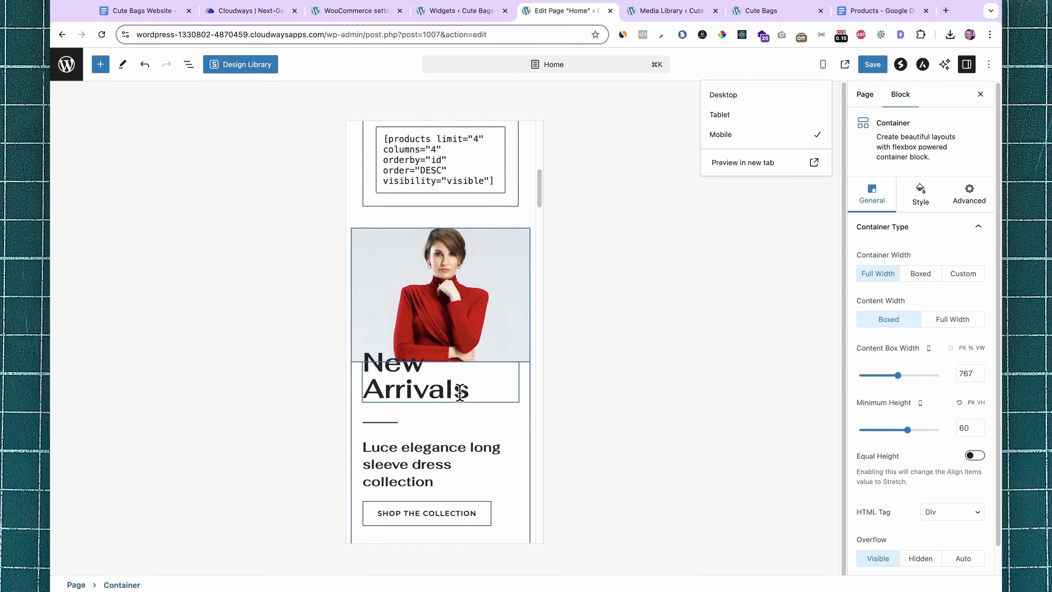
scroll(459, 392, "down", 8)
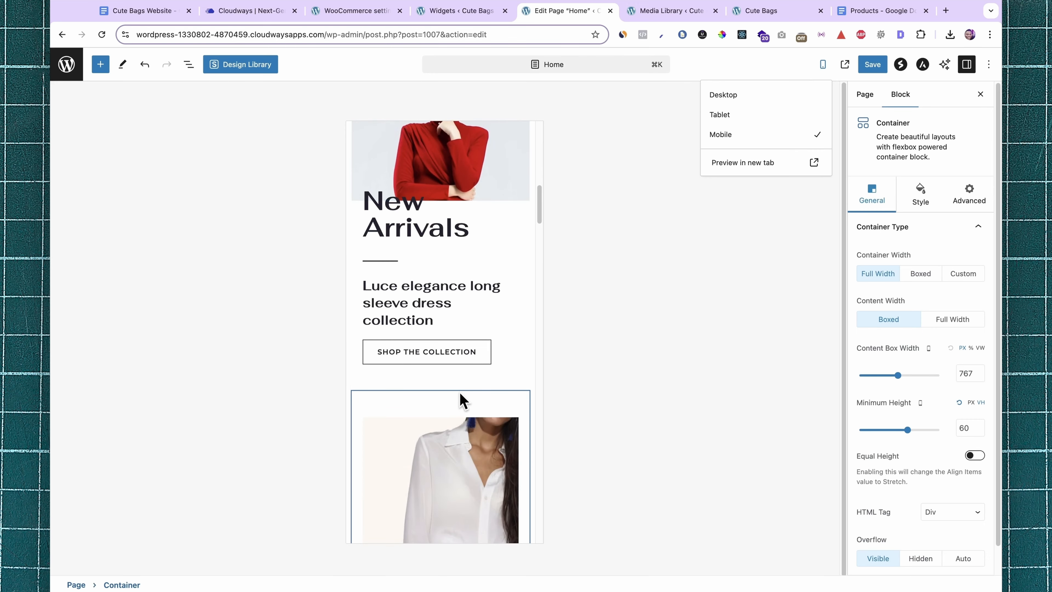
scroll(460, 398, "down", 20)
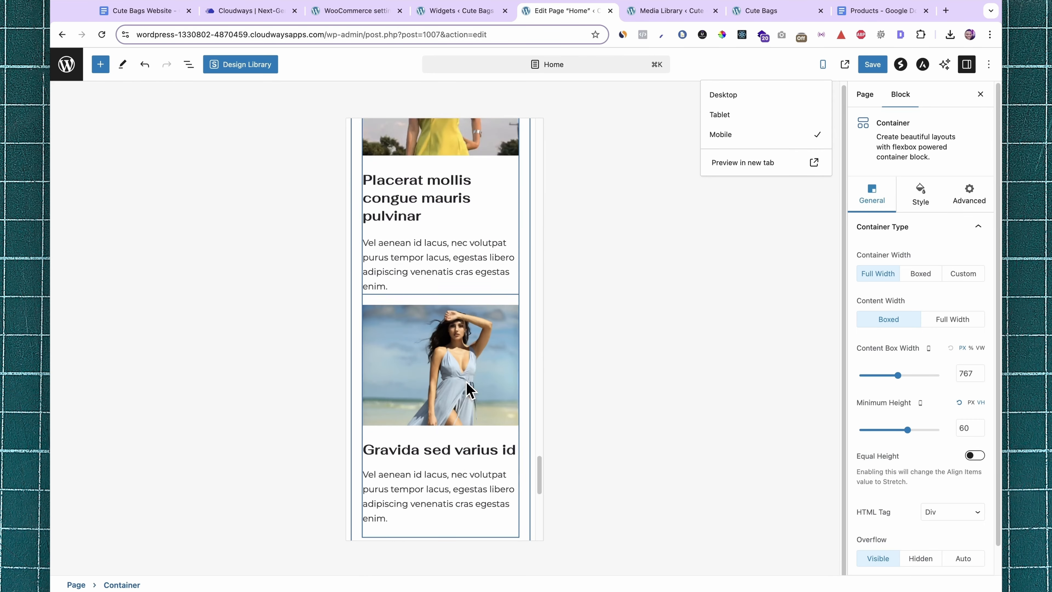
scroll(465, 385, "down", 5)
scroll(466, 385, "up", 20)
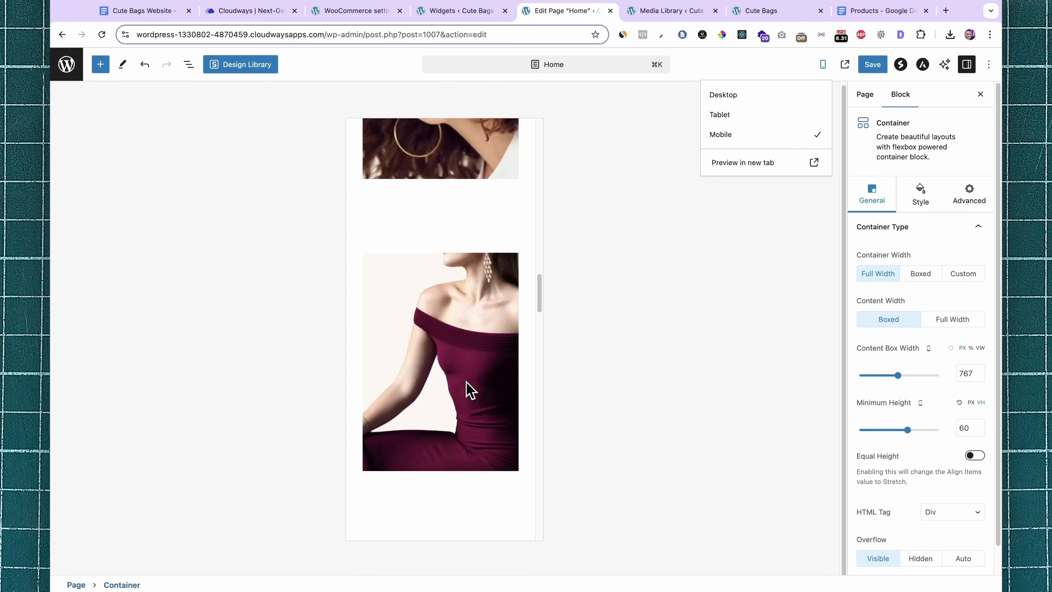
left_click(735, 103)
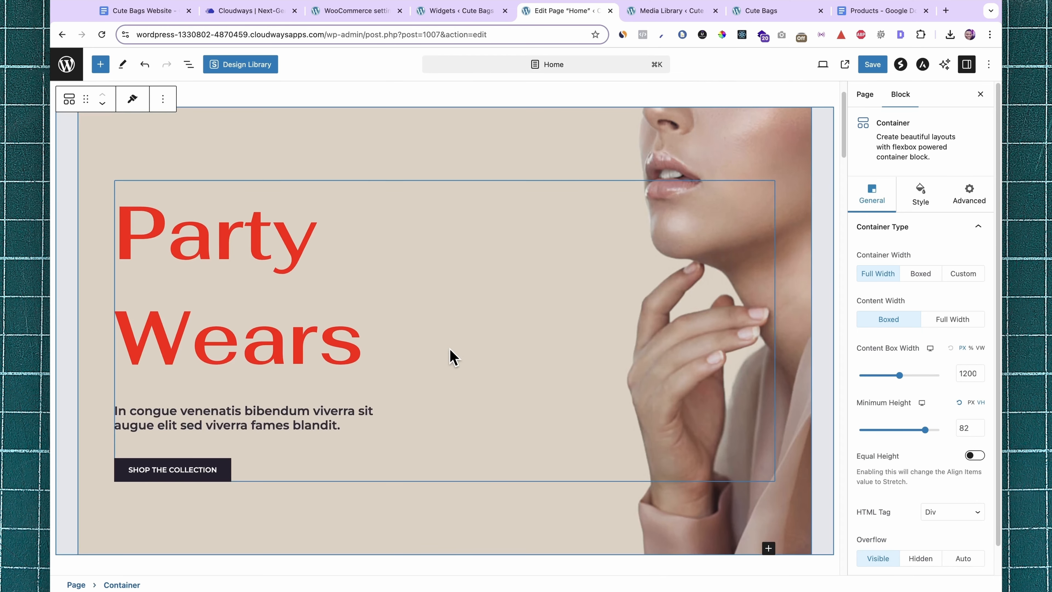
scroll(414, 357, "up", 2)
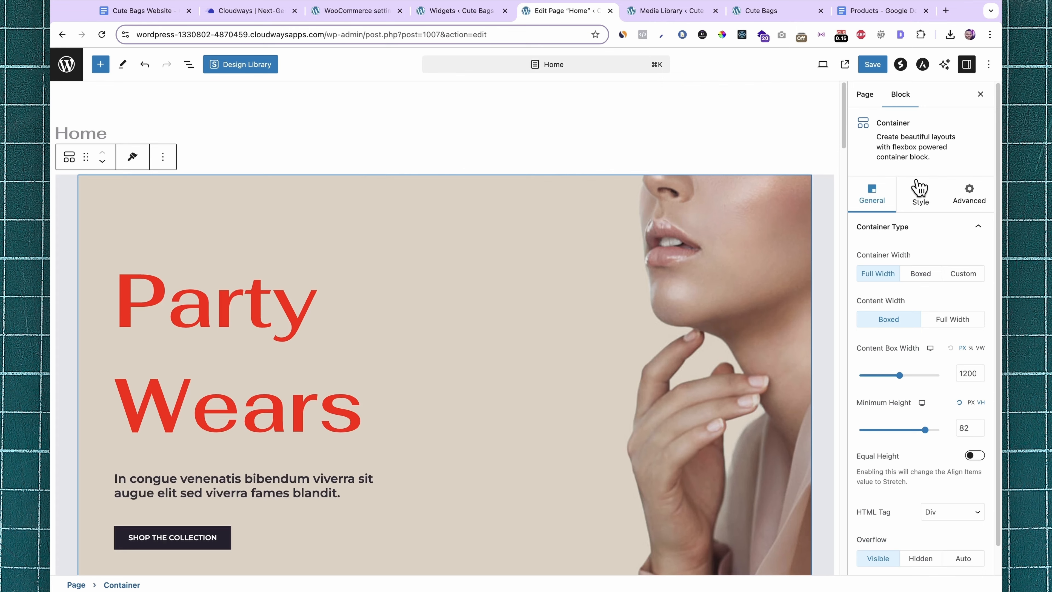
Show the Style settings of the hero Container to reach its Background options.
left_click(921, 195)
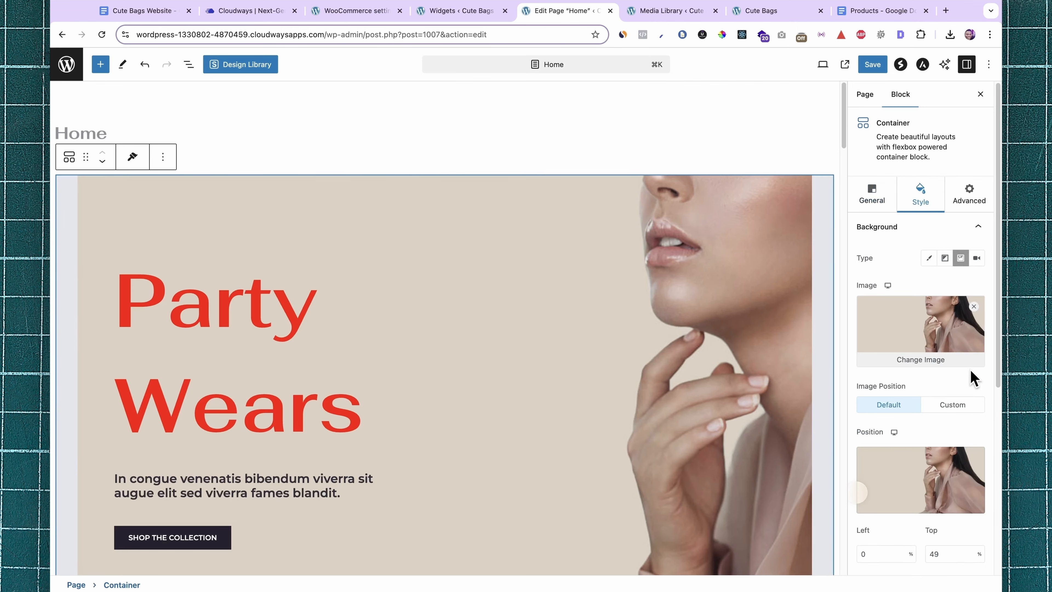
Swap the hero background for the red backpack image, focal point 12% left, 48% top.
left_click(916, 360)
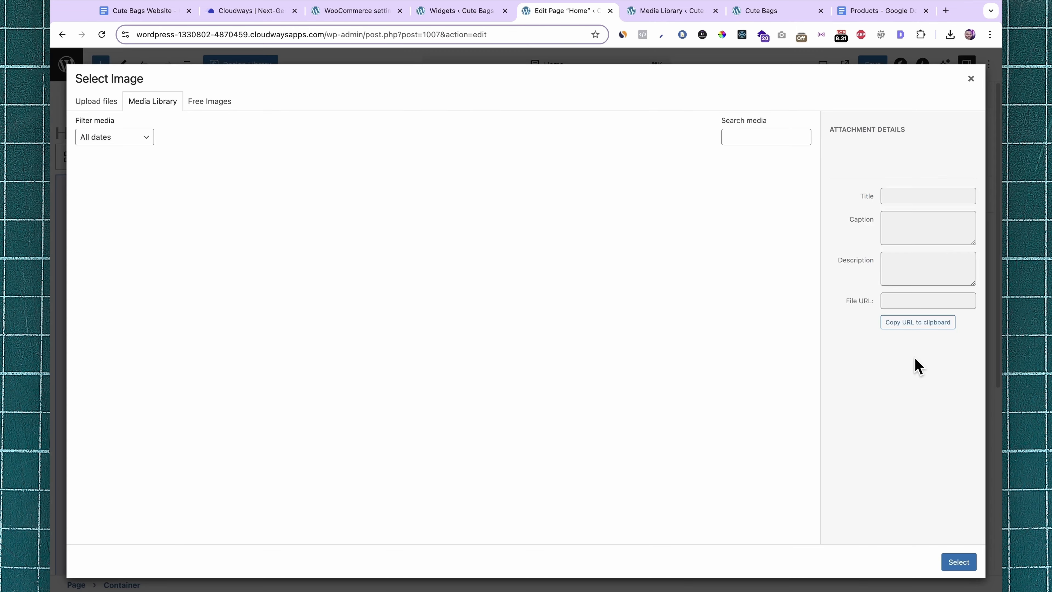
scroll(621, 476, "down", 2)
left_click(700, 410)
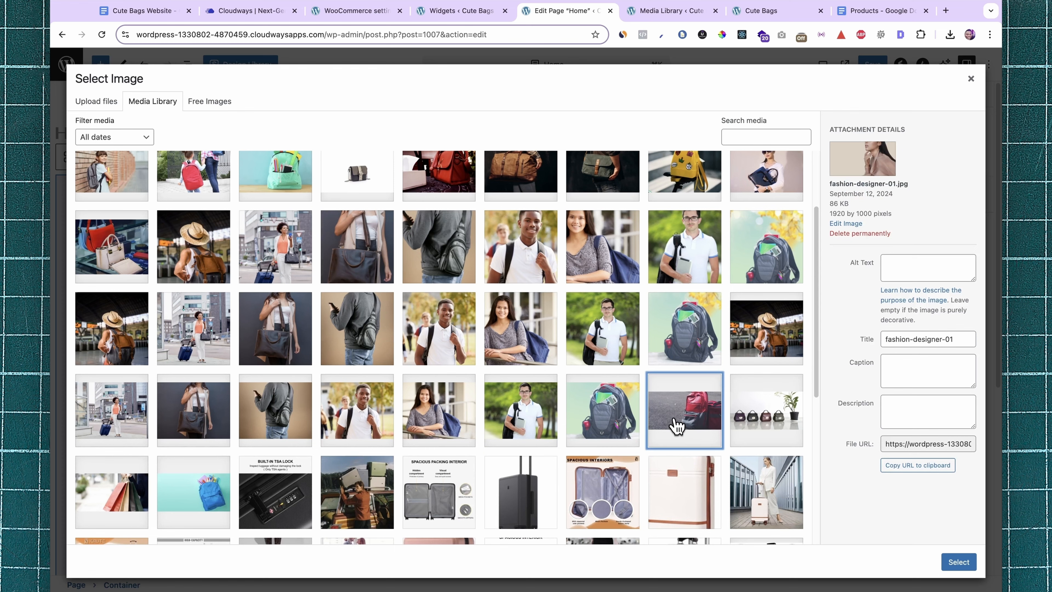
left_click(958, 560)
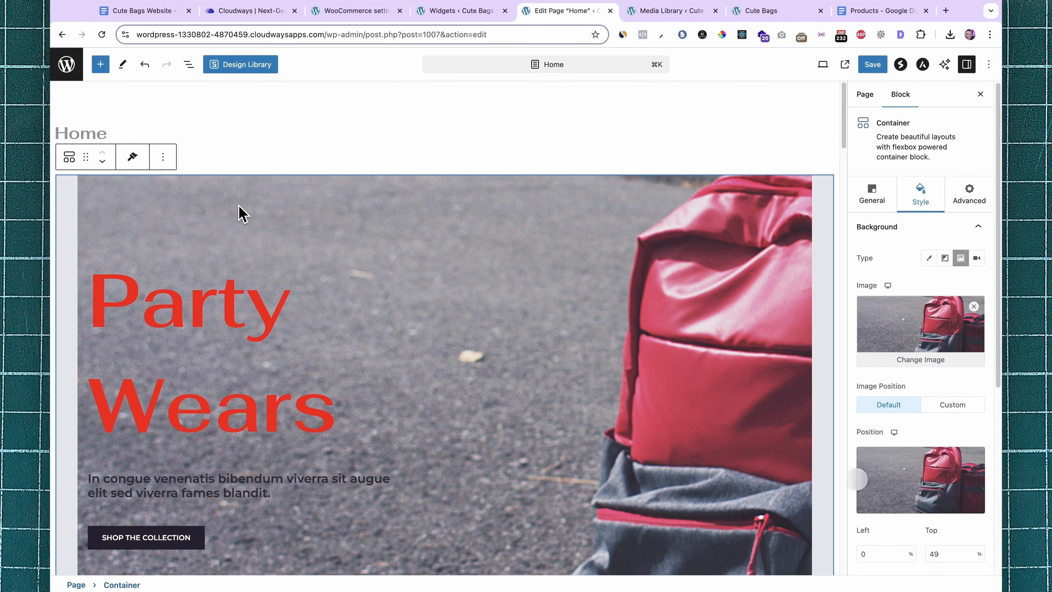
scroll(862, 380, "down", 3)
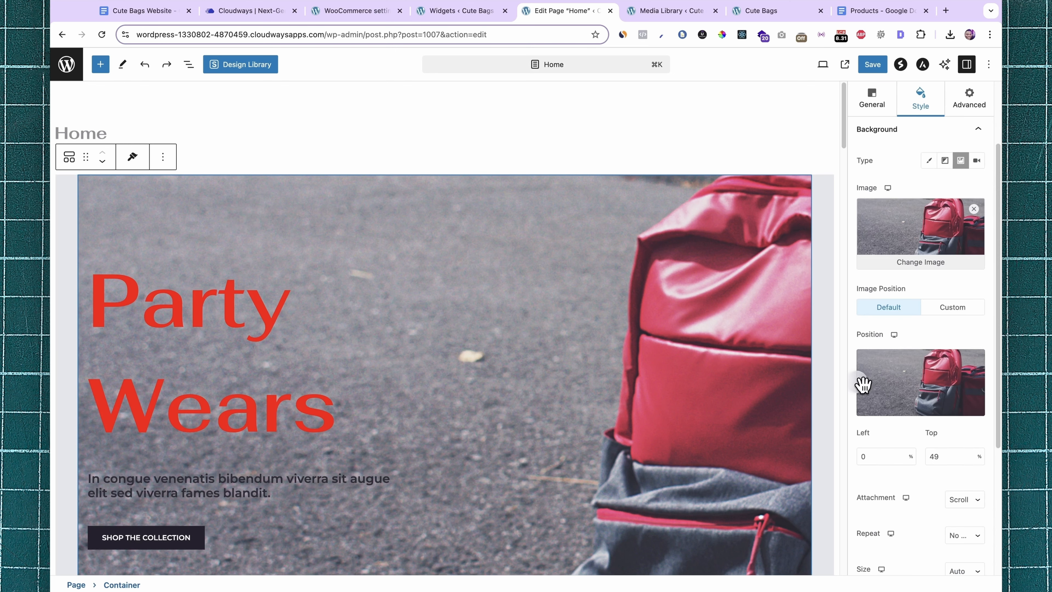
mouse_move(861, 380)
left_mouse_down()
mouse_move(951, 381)
mouse_move(951, 402)
mouse_move(861, 380)
mouse_move(872, 380)
left_mouse_up()
scroll(948, 495, "down", 4)
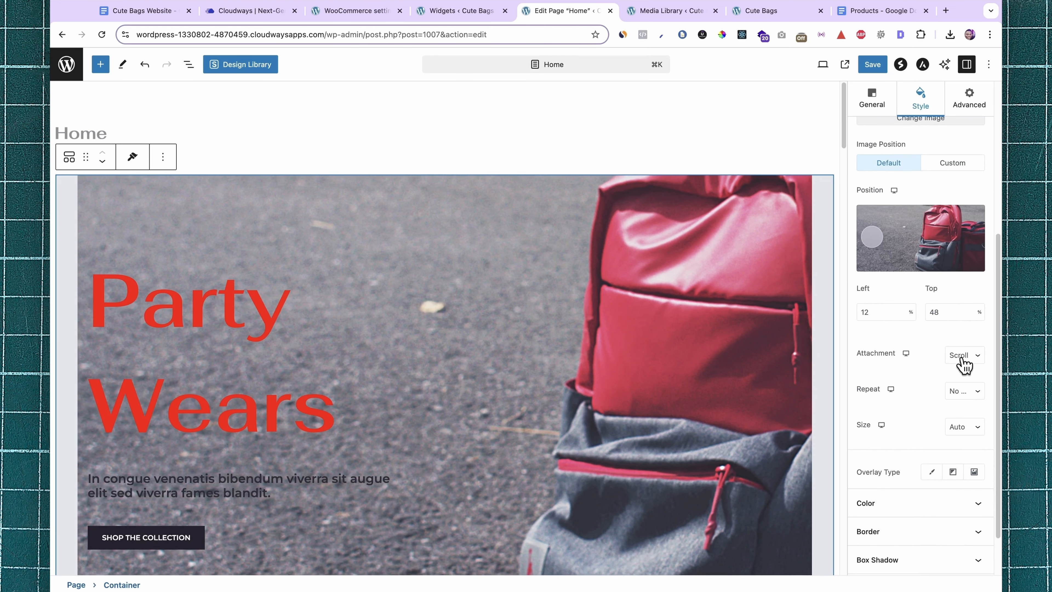
Set the hero background image Size to Cover.
scroll(932, 414, "down", 2)
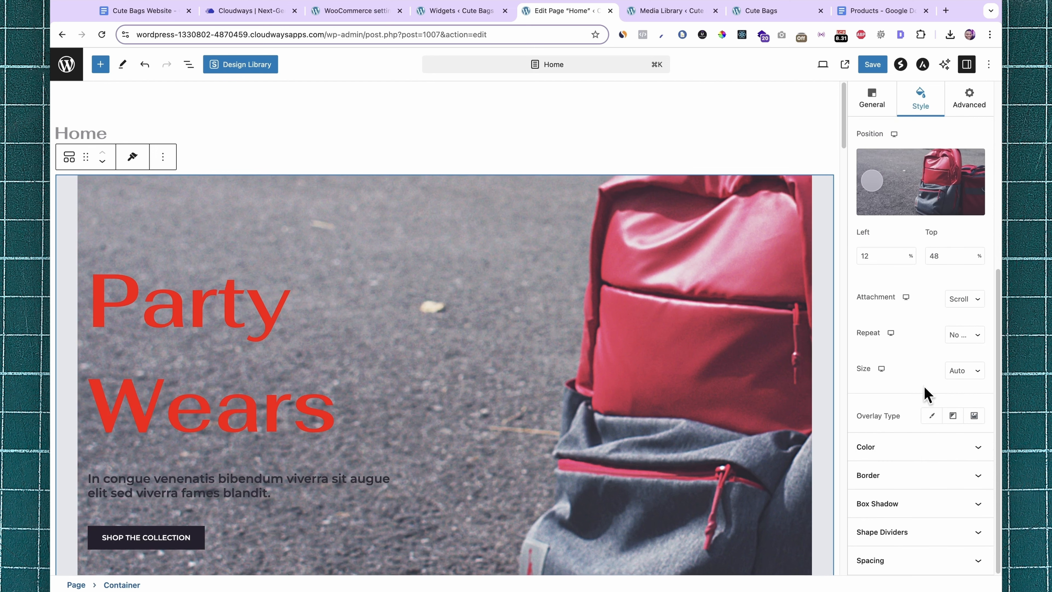
left_click(966, 371)
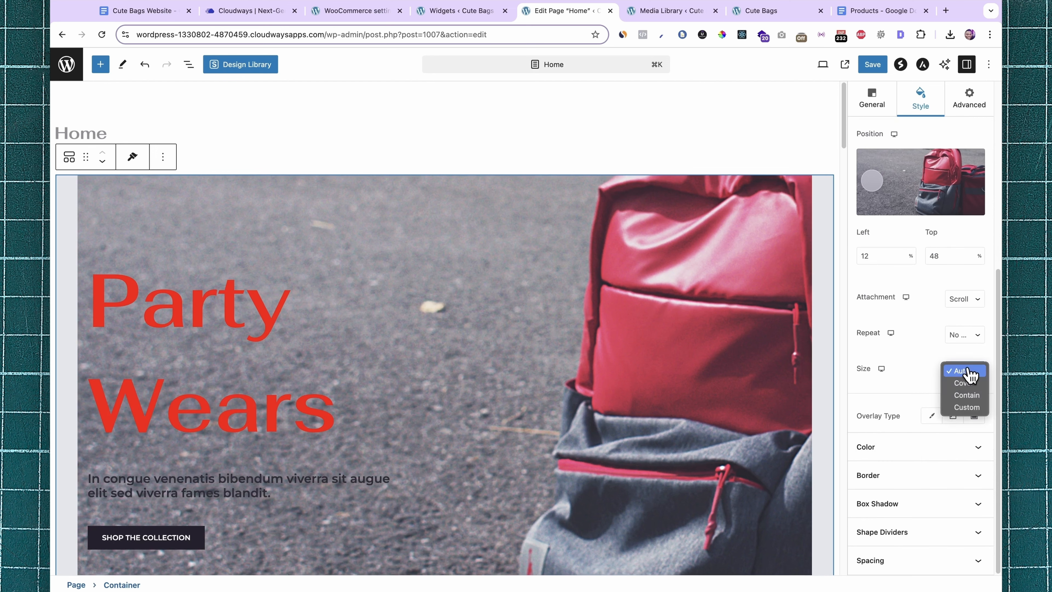
left_click(968, 383)
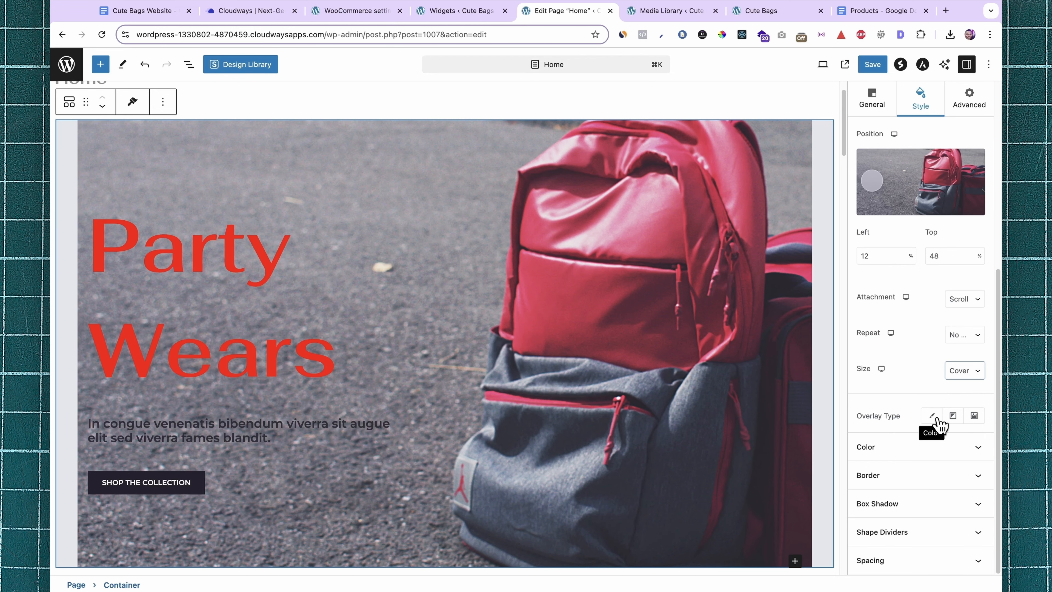
Add a near-black colour overlay at 0.5 opacity and save the page.
left_click(933, 416)
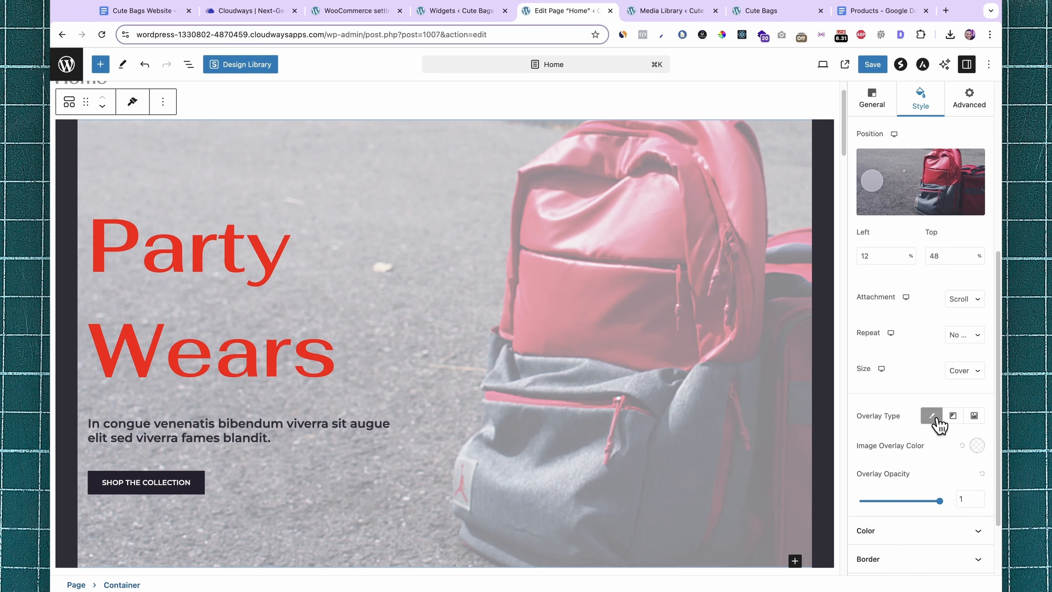
left_click(977, 446)
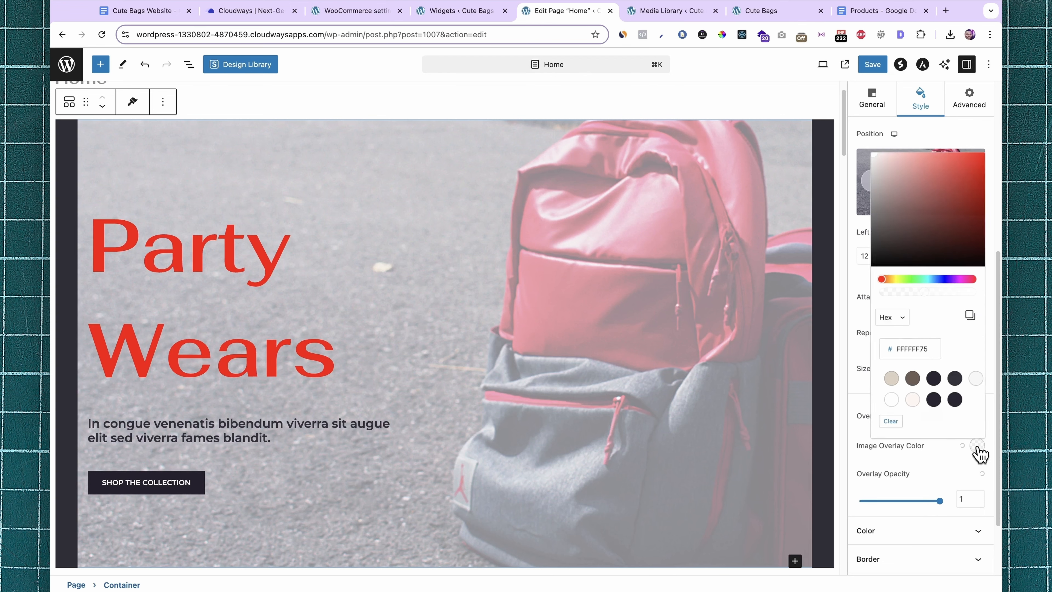
left_click_drag(890, 184, 868, 238)
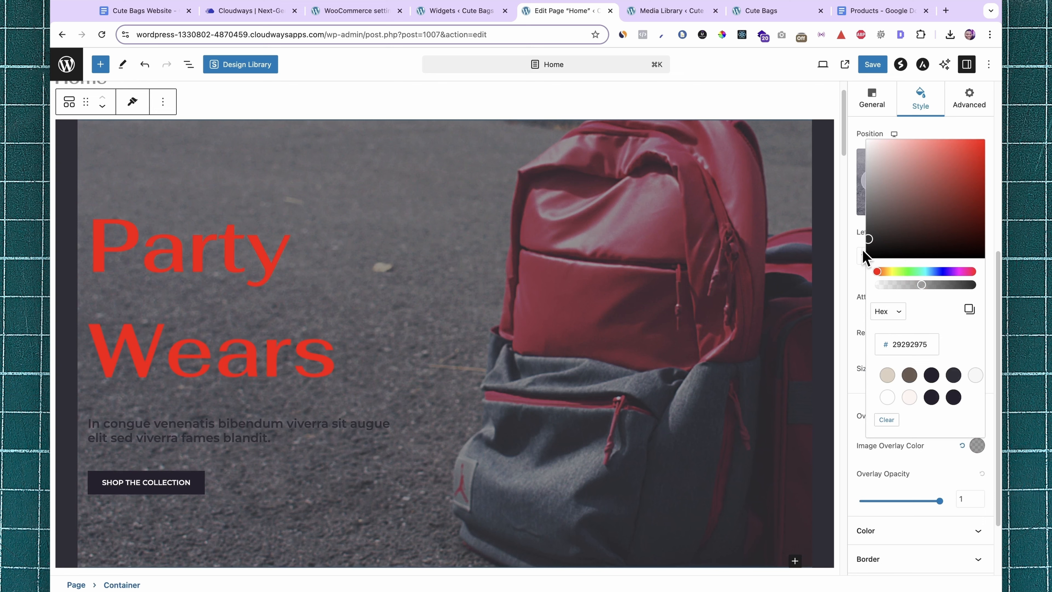
left_click(859, 404)
left_click_drag(939, 500, 900, 505)
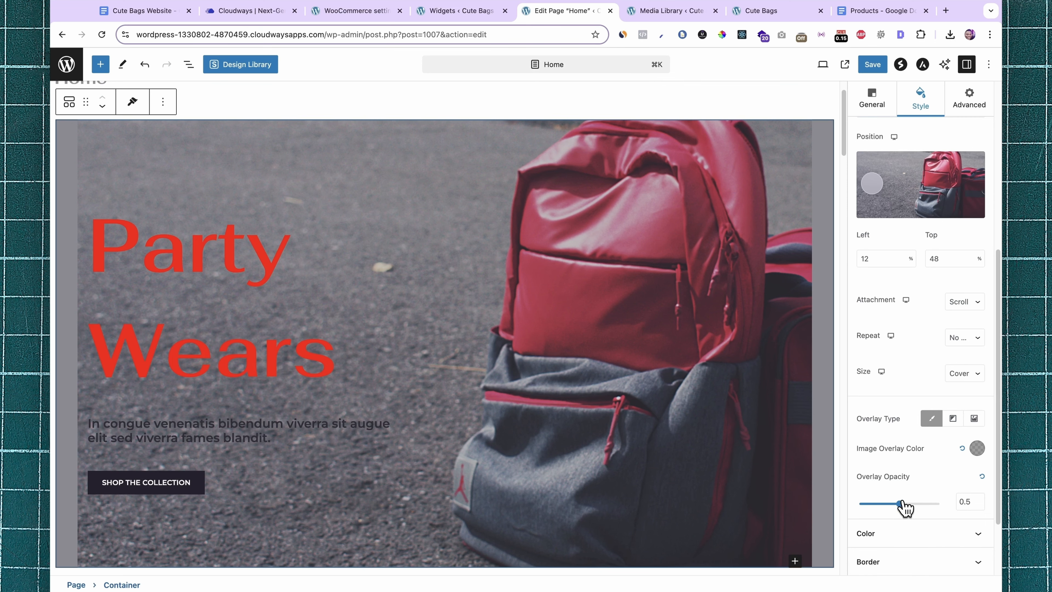
left_click(869, 66)
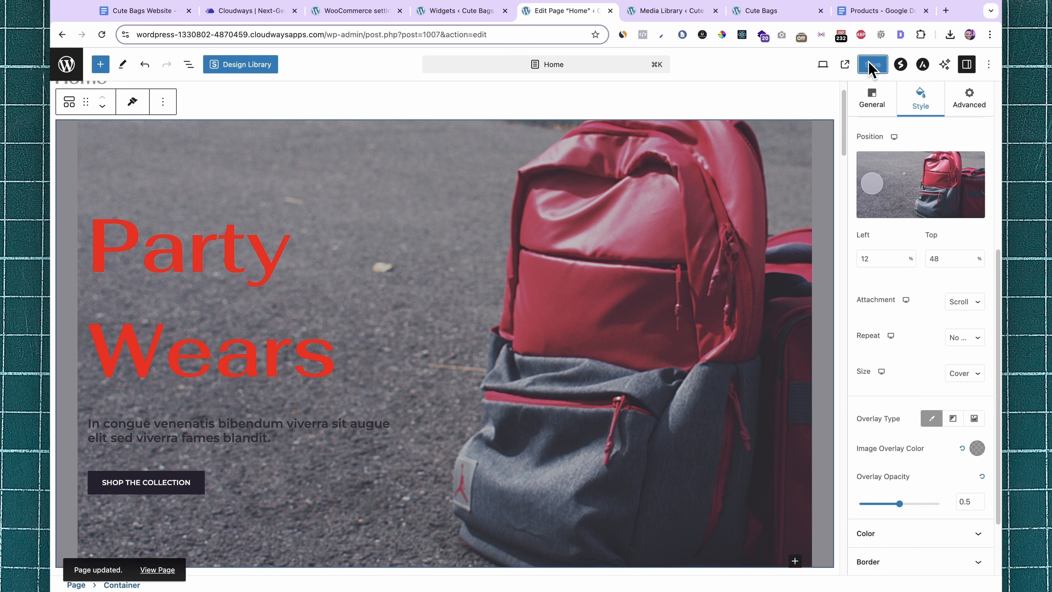
left_click(845, 65)
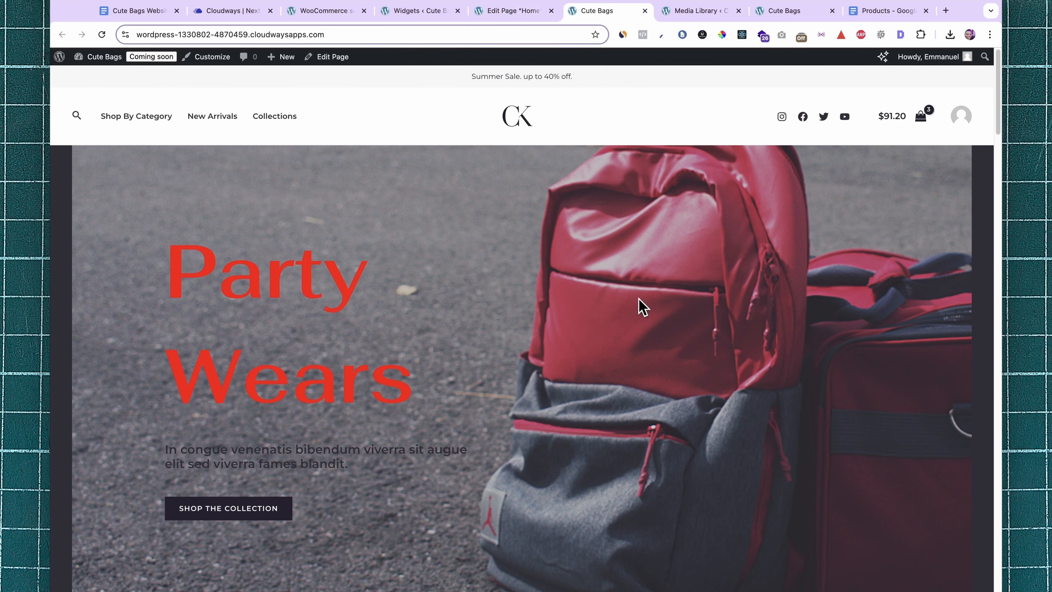
Set the hero's border style to None, save, and view the edge-to-edge hero on the live storefront.
left_click(512, 13)
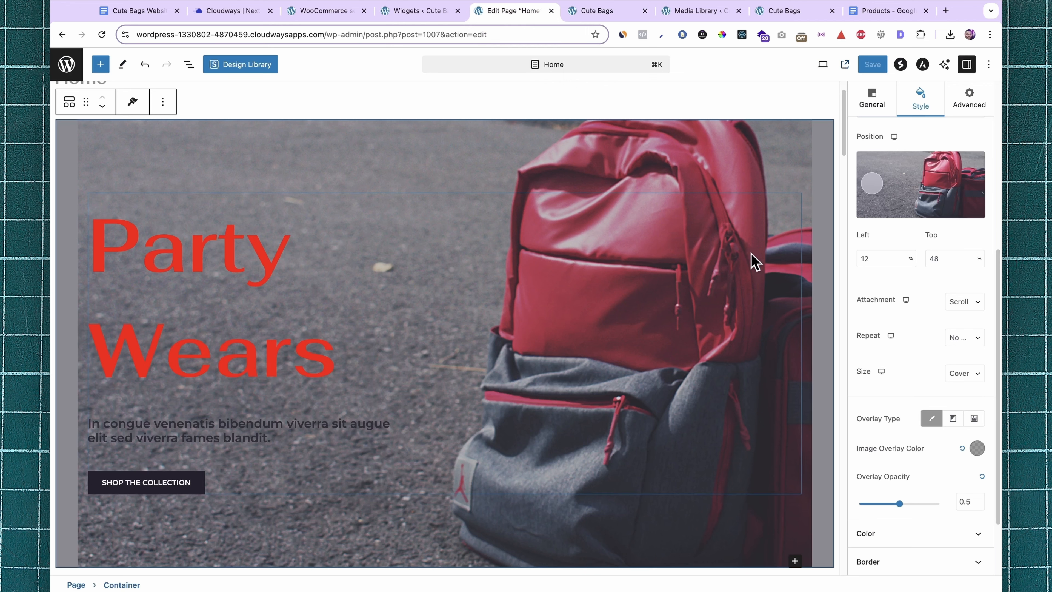
scroll(896, 383, "down", 2)
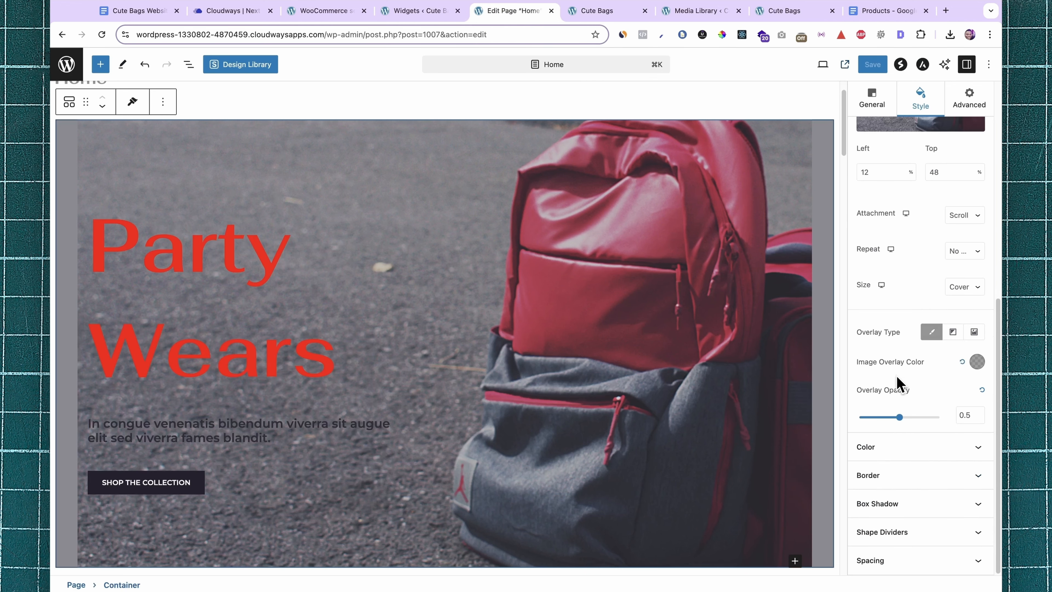
left_click(907, 474)
scroll(927, 504, "down", 1)
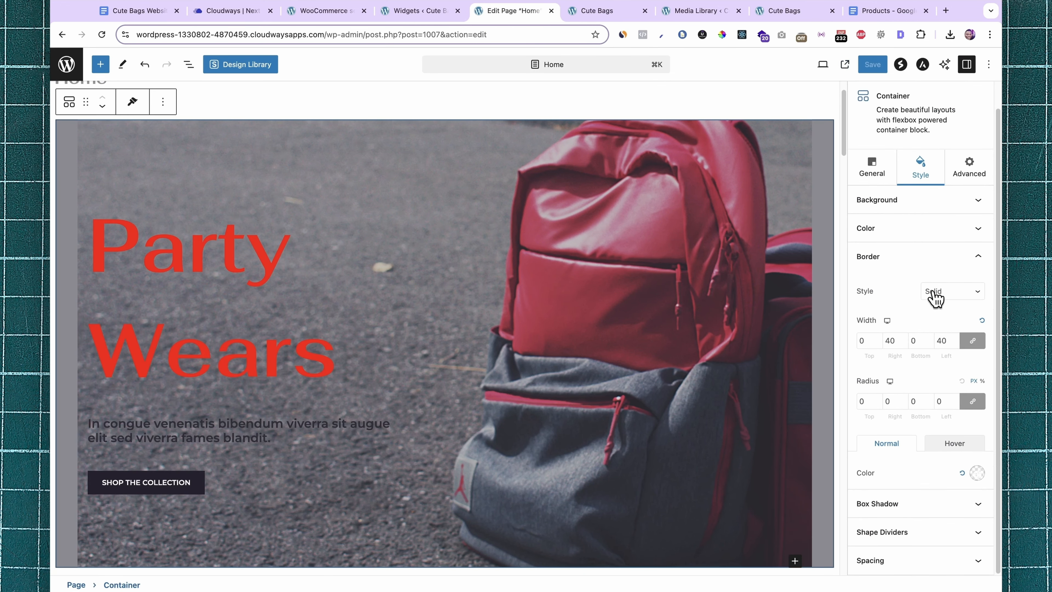
left_click(959, 291)
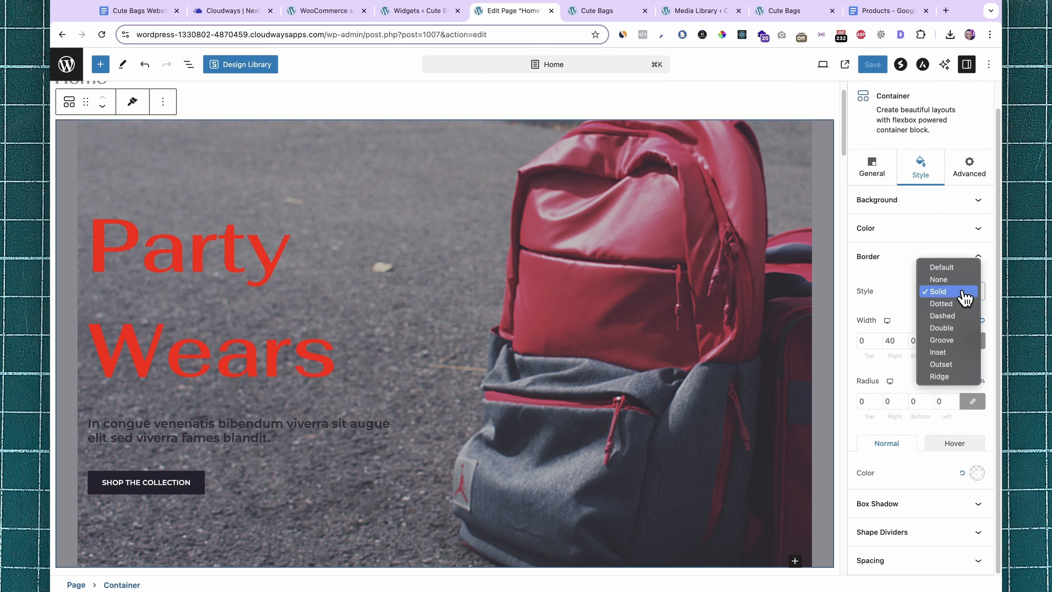
left_click(953, 279)
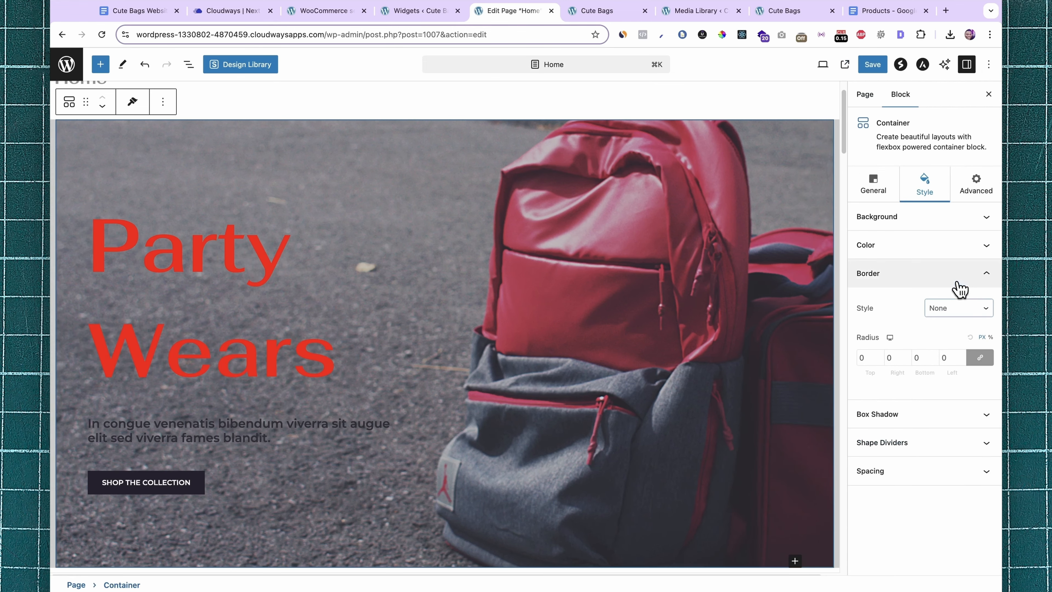
left_click(876, 66)
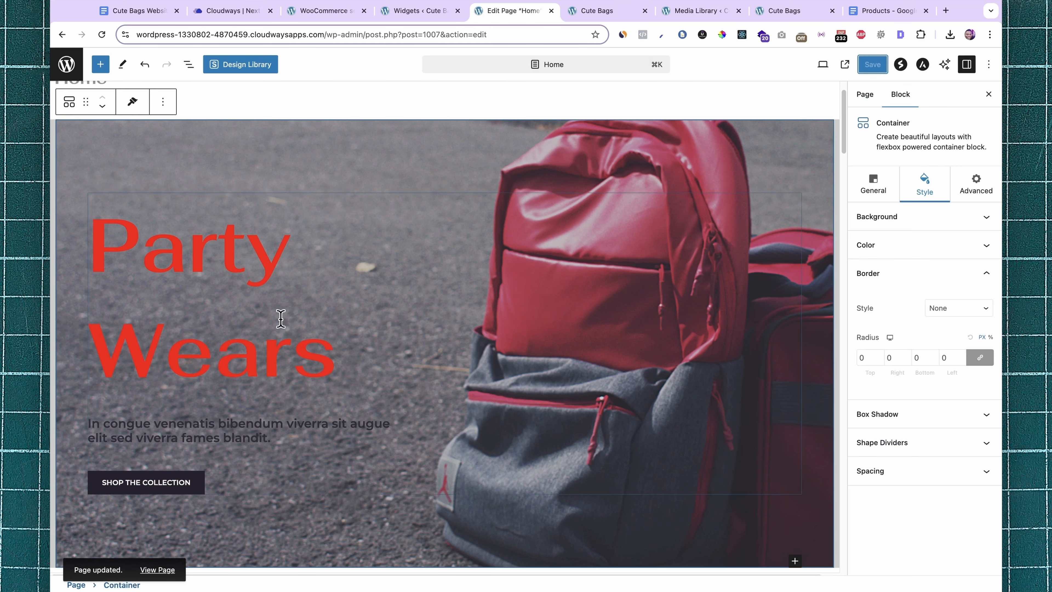
left_click(599, 12)
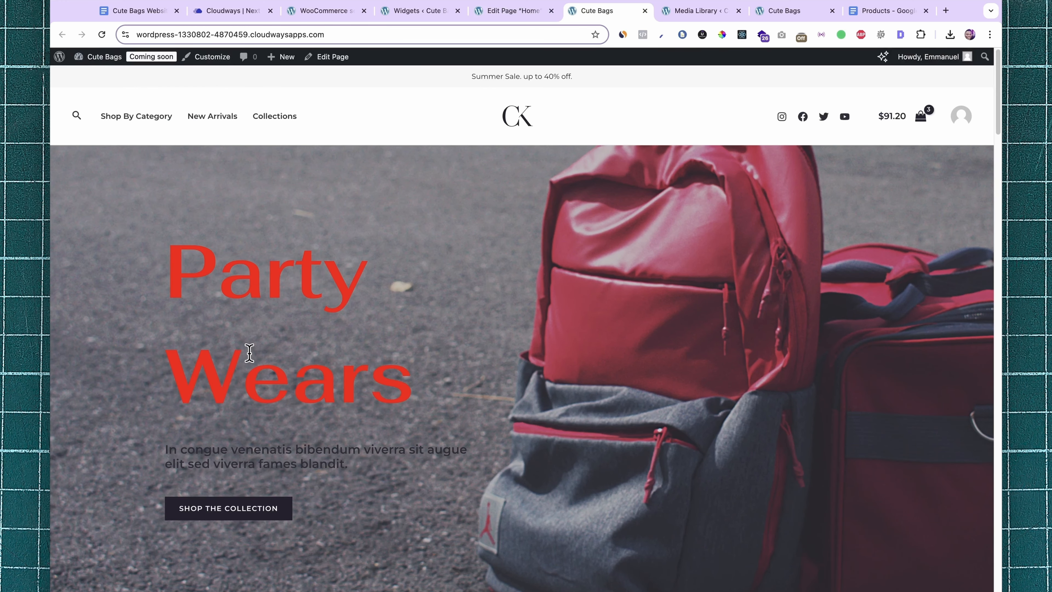
scroll(461, 422, "down", 3)
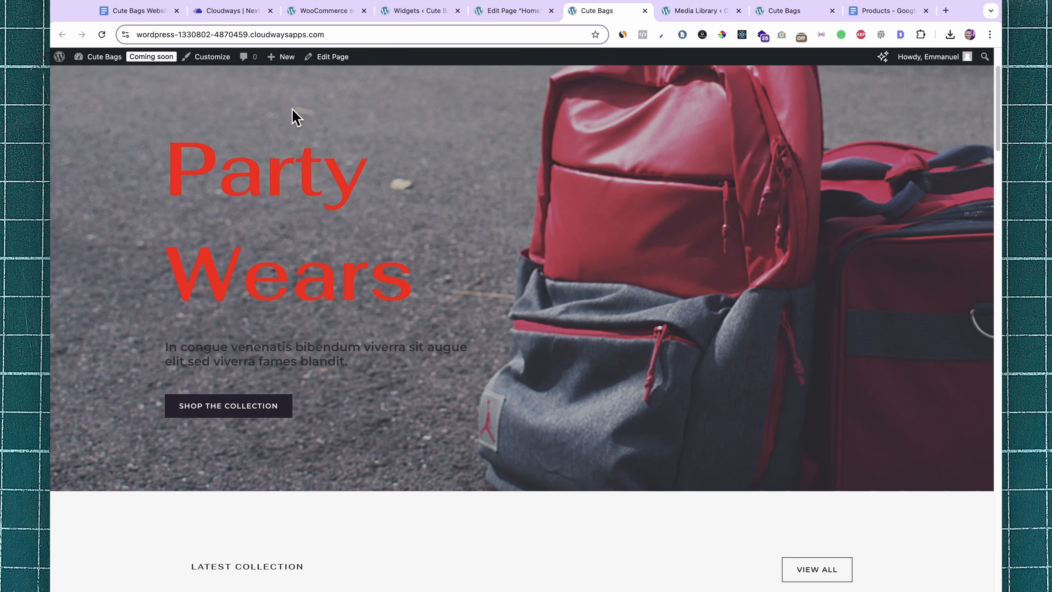
Retype the hero heading from 'Party Wears' to 'Cute Bags'.
left_click(499, 12)
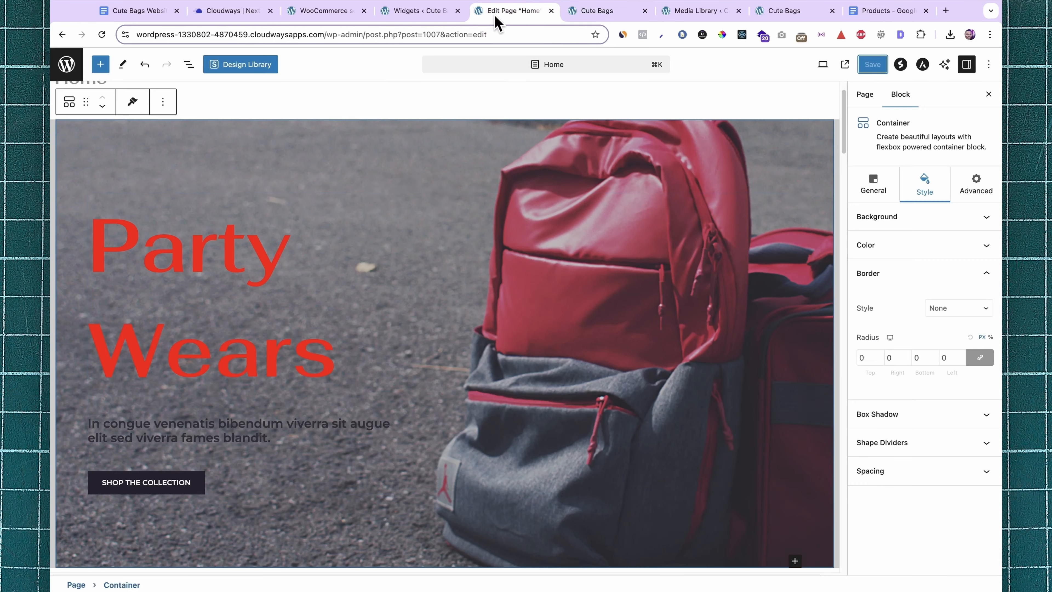
double_click(197, 251)
type("Cute")
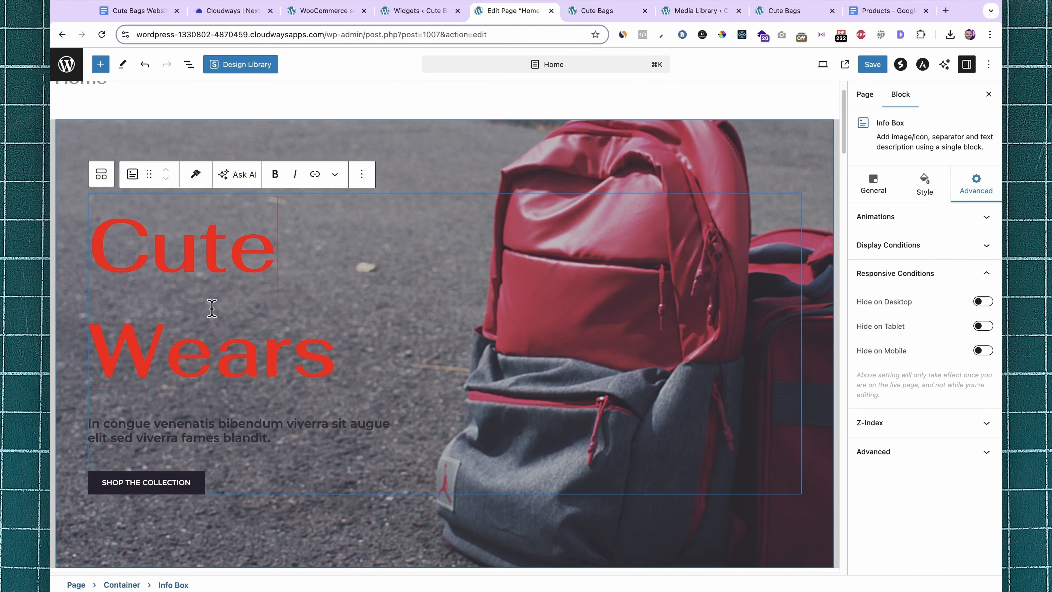
double_click(221, 351)
type("Bga")
key("BackSpace")
key("BackSpace")
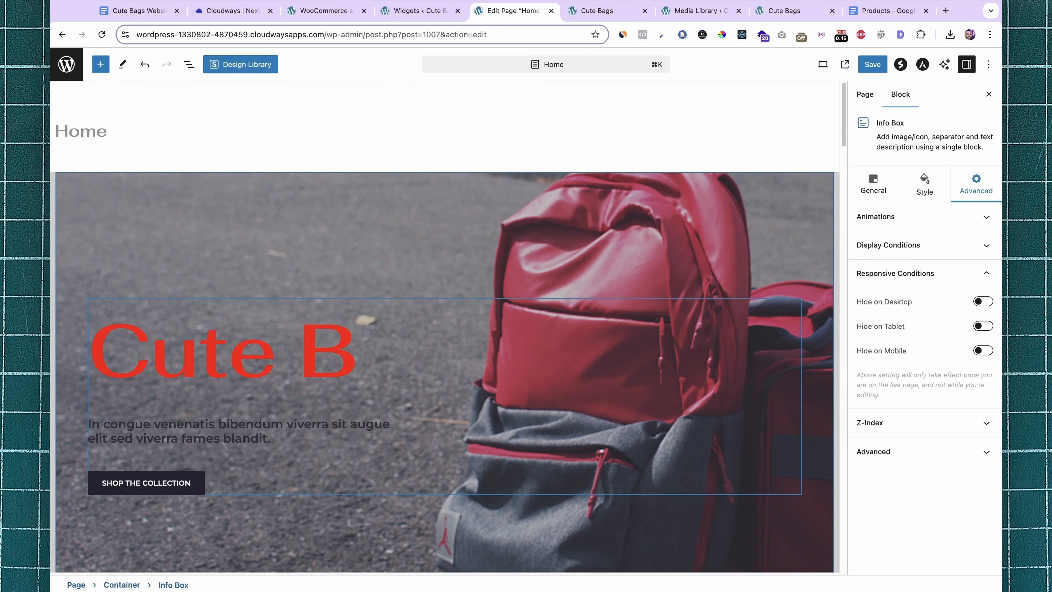
type("ags")
Change the Cute Bags heading prefix colour to white (FFFFFF).
left_click_drag(352, 360, 105, 257)
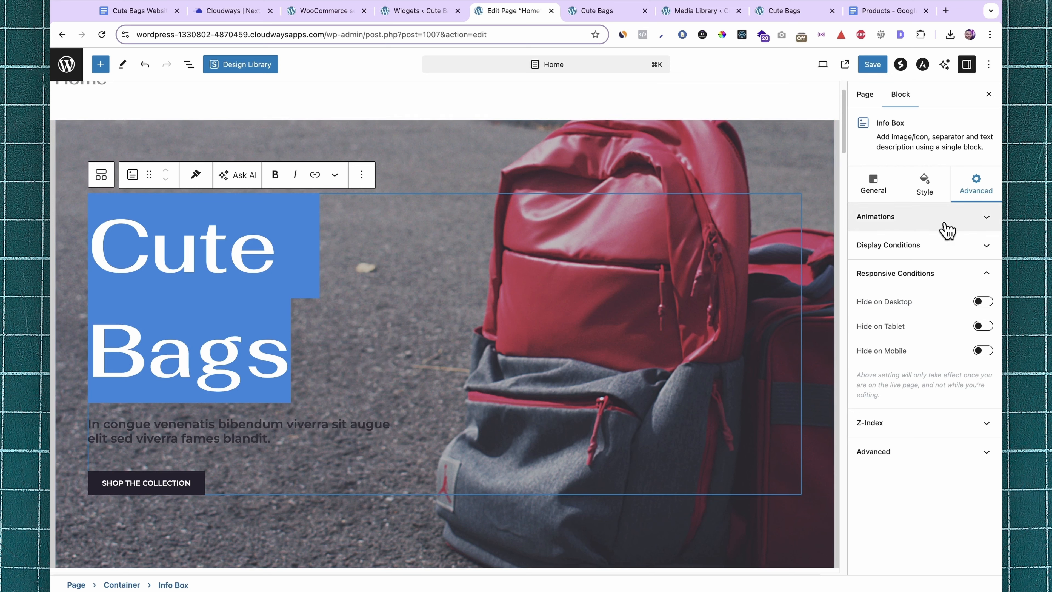
left_click(916, 193)
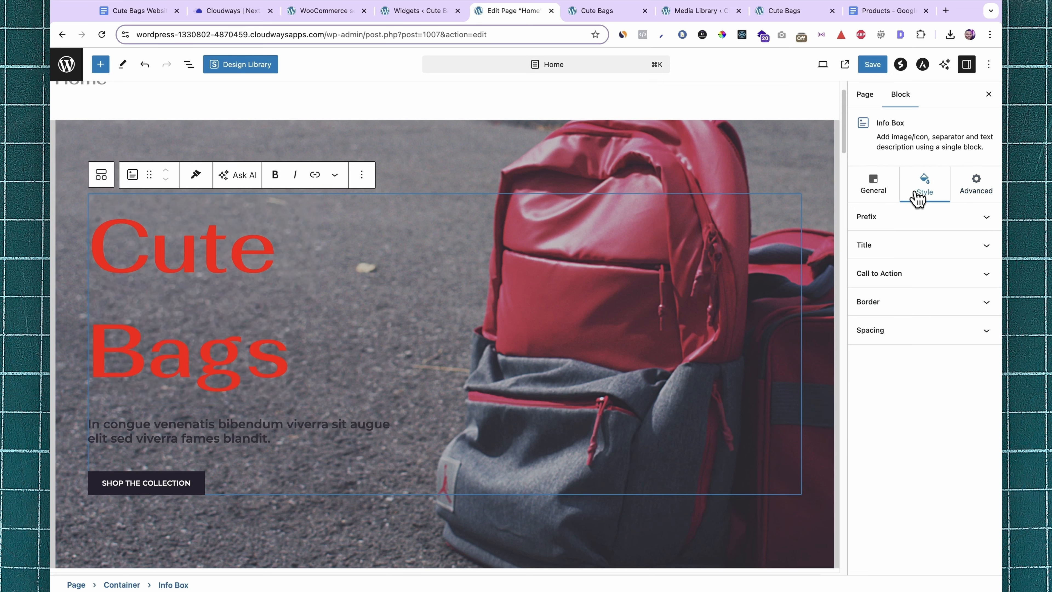
left_click(900, 222)
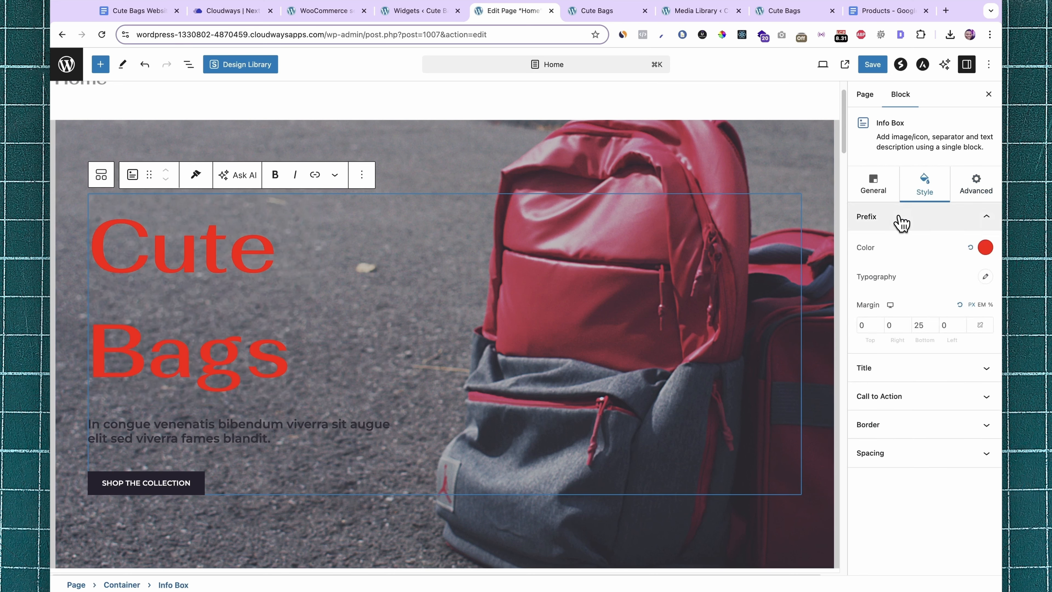
left_click(988, 252)
left_click_drag(920, 301, 866, 255)
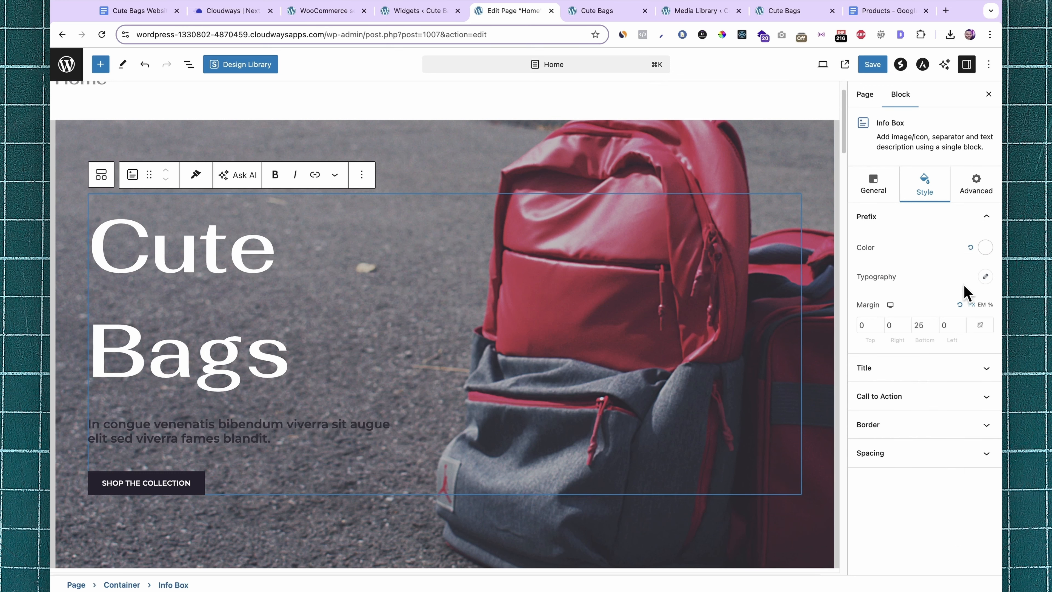
Try Libre Baskerville on the heading and enlarge it to size 145.
left_click(985, 276)
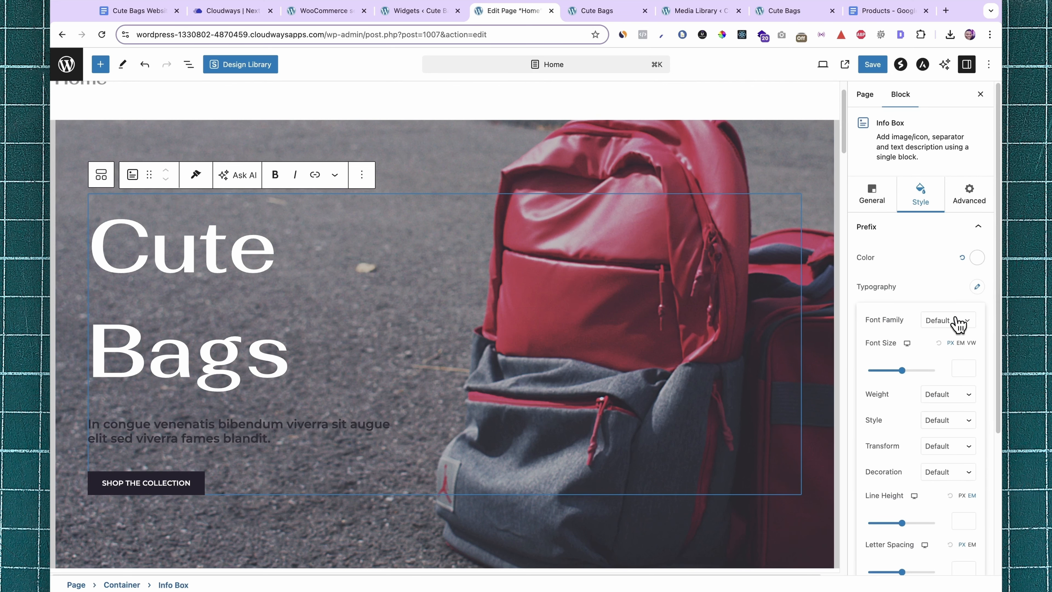
left_click(943, 323)
type("libre ba")
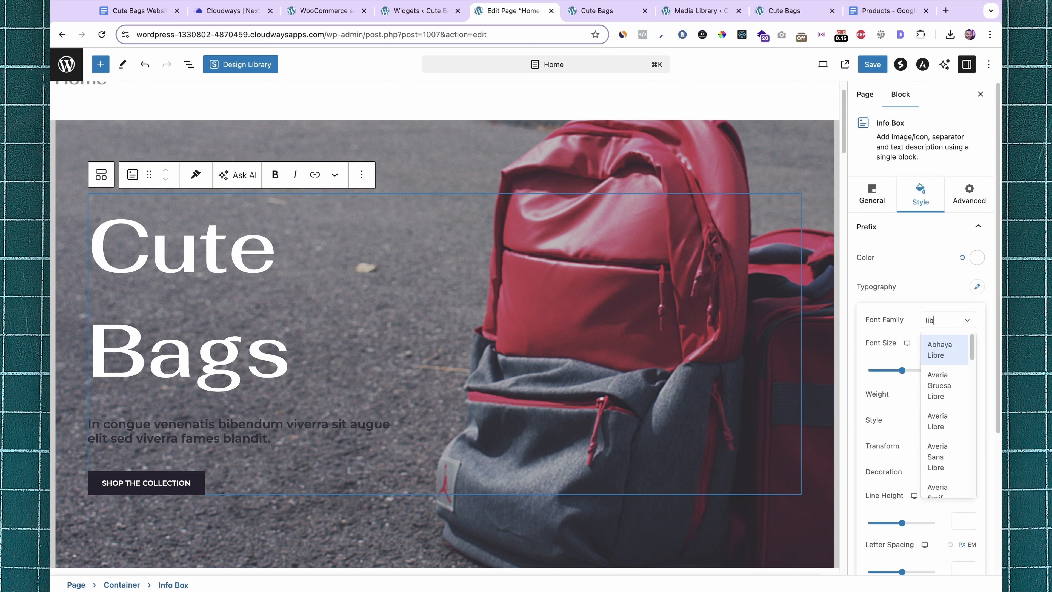
scroll(949, 464, "down", 4)
left_click(949, 478)
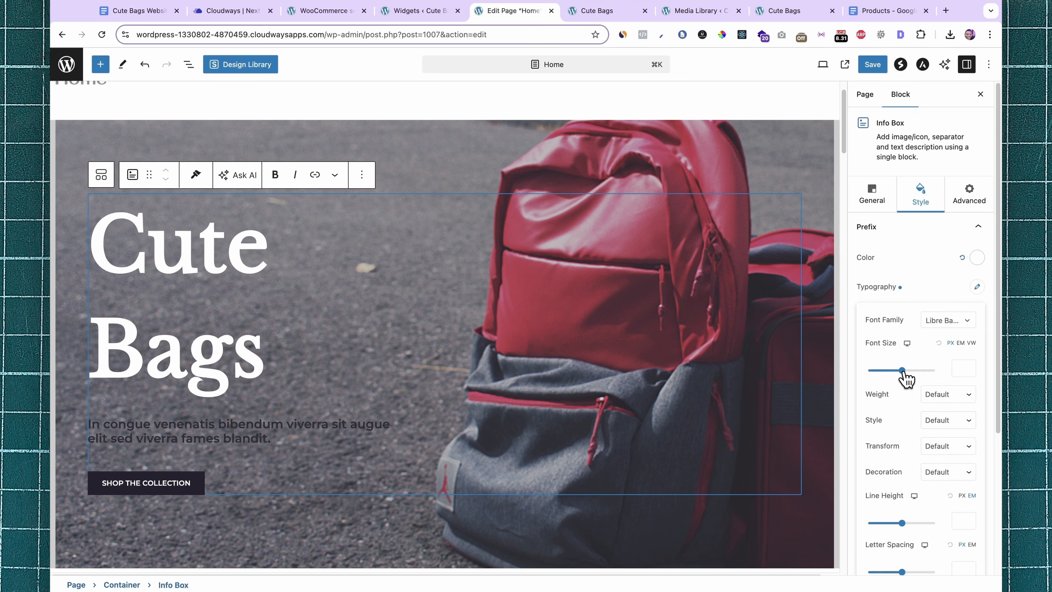
left_click_drag(903, 371, 916, 370)
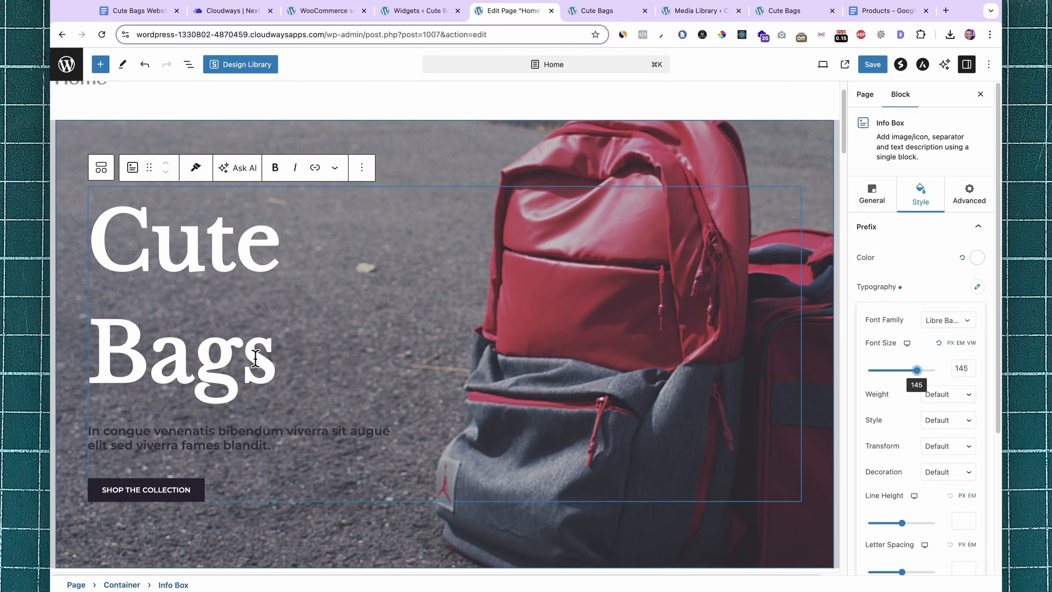
Switch the heading font to Outfit and set its size to 129.
left_click(944, 322)
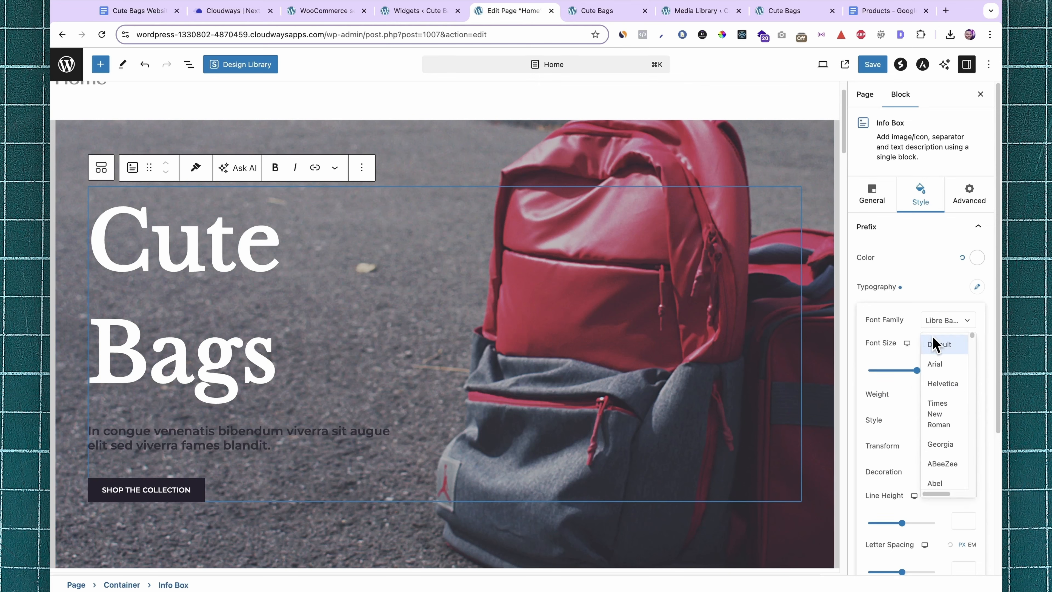
type("outfi")
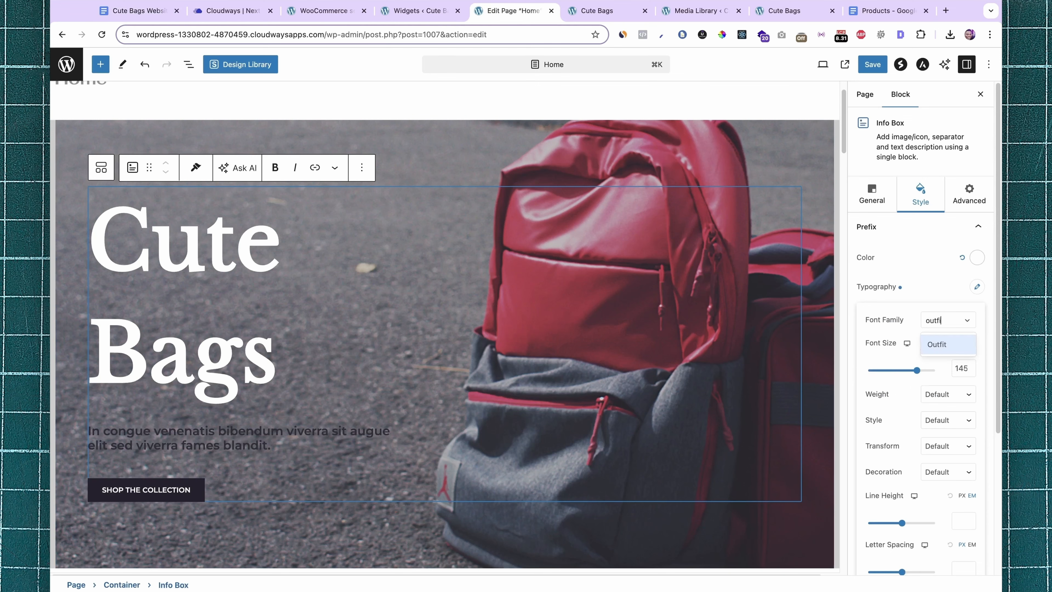
left_click(940, 342)
left_click_drag(917, 370, 909, 372)
double_click(959, 368)
key("BackSpace")
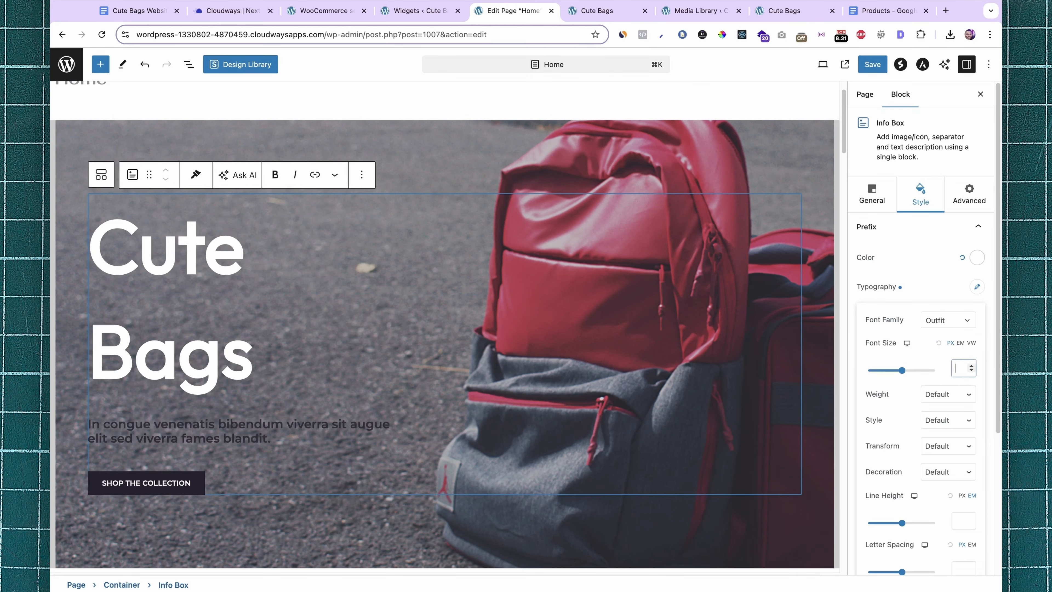
type("129")
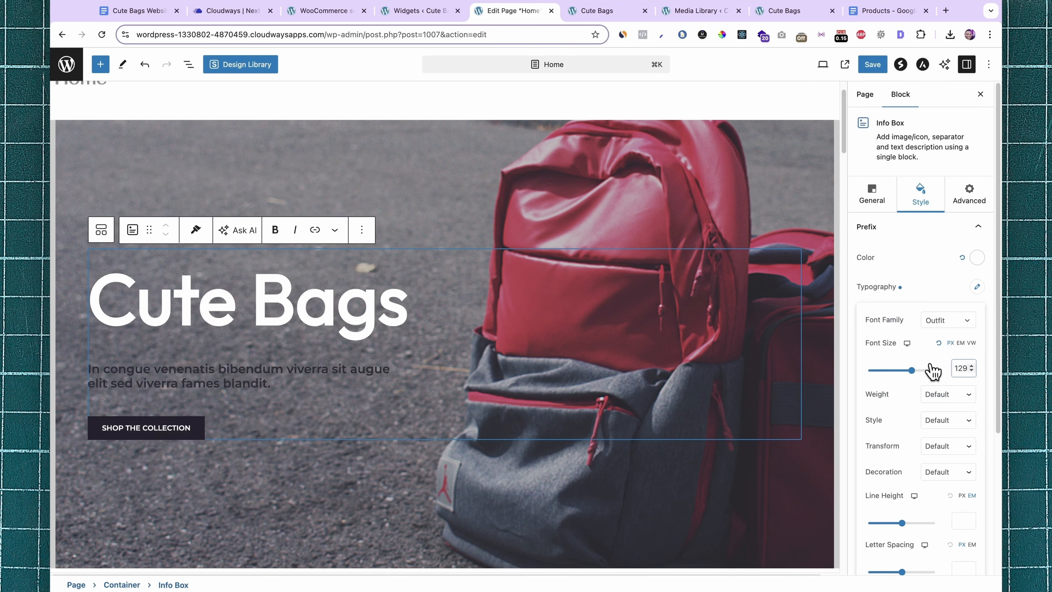
left_click(911, 261)
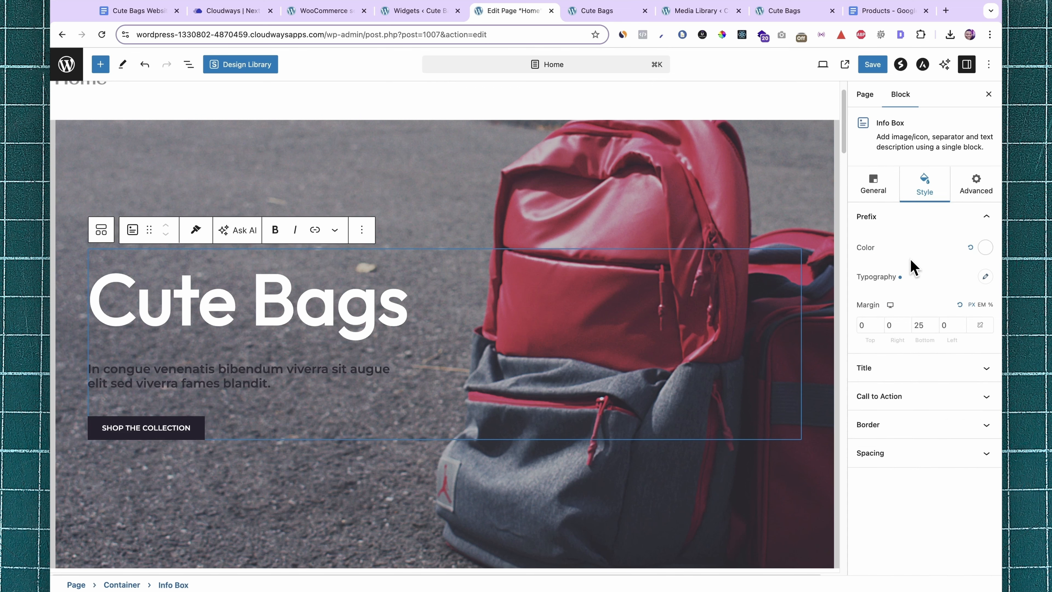
Raise the hero container's overlay opacity to 1 and make the overlay colour darker.
left_click(412, 150)
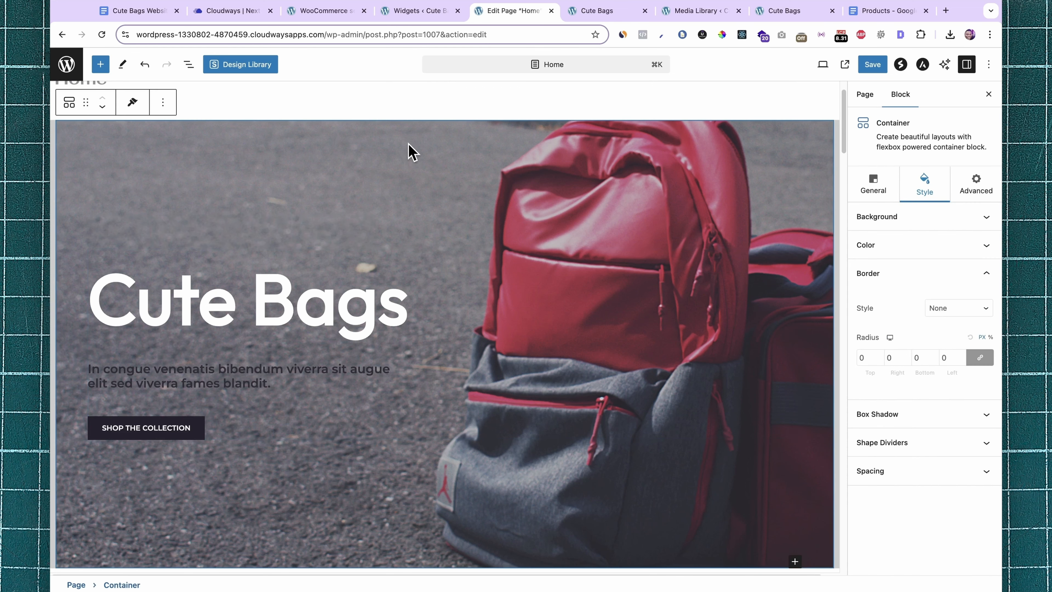
left_click(897, 227)
scroll(927, 462, "down", 5)
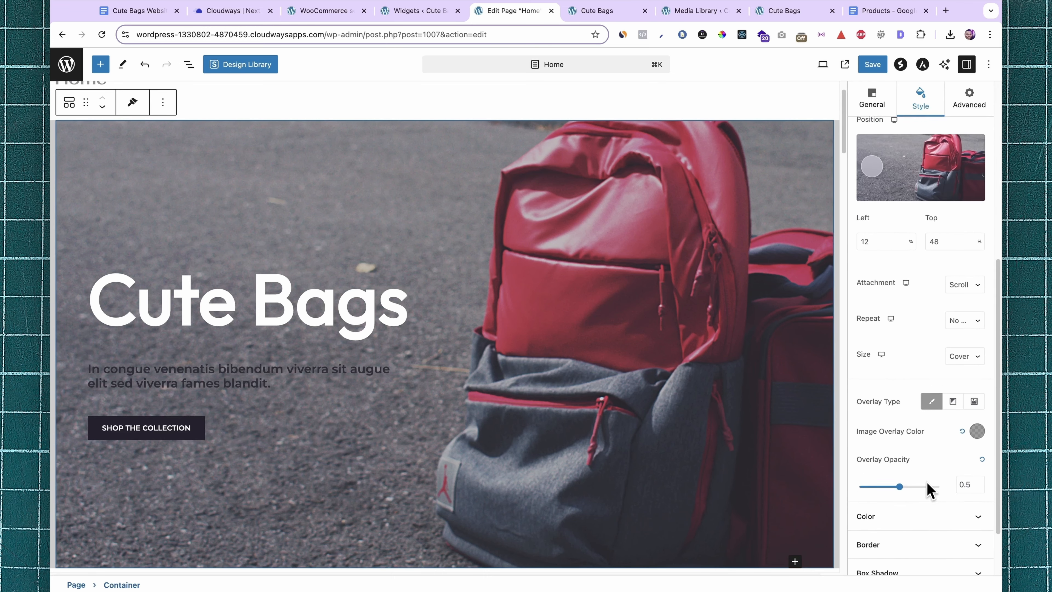
left_click_drag(899, 450, 940, 455)
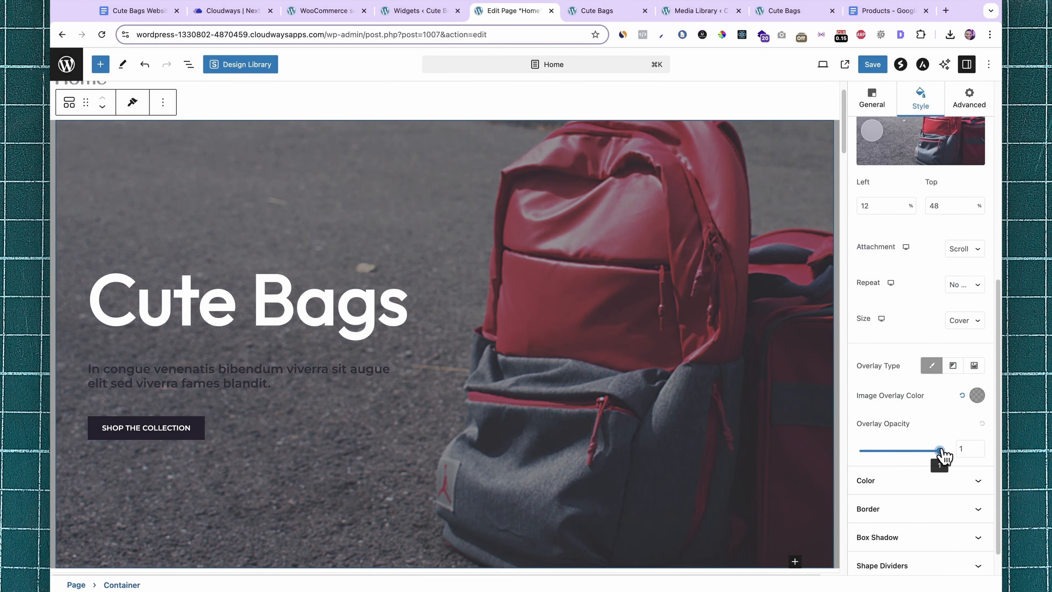
left_click(977, 395)
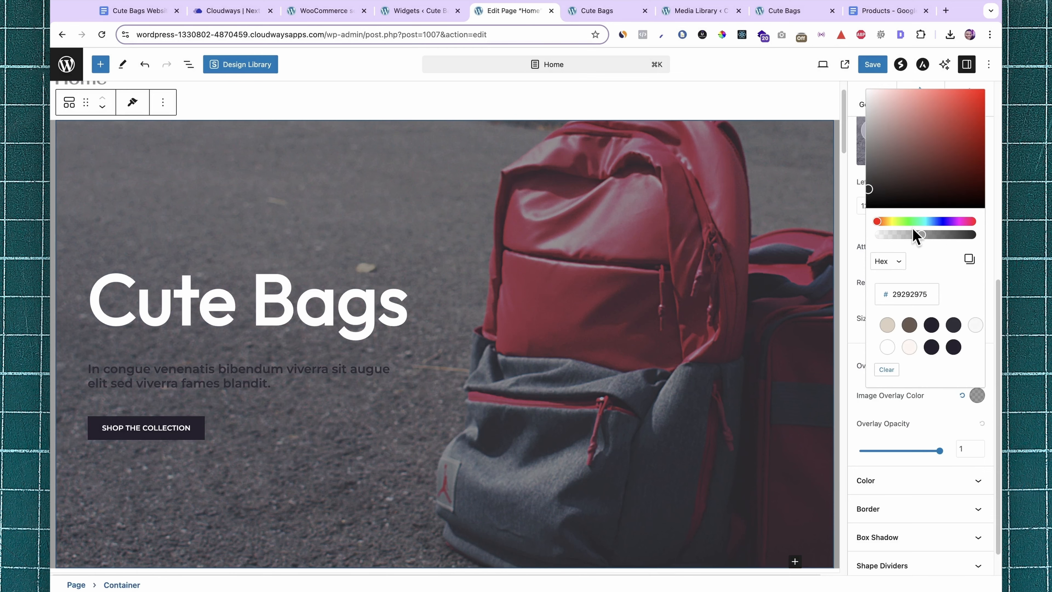
left_click_drag(919, 233, 936, 233)
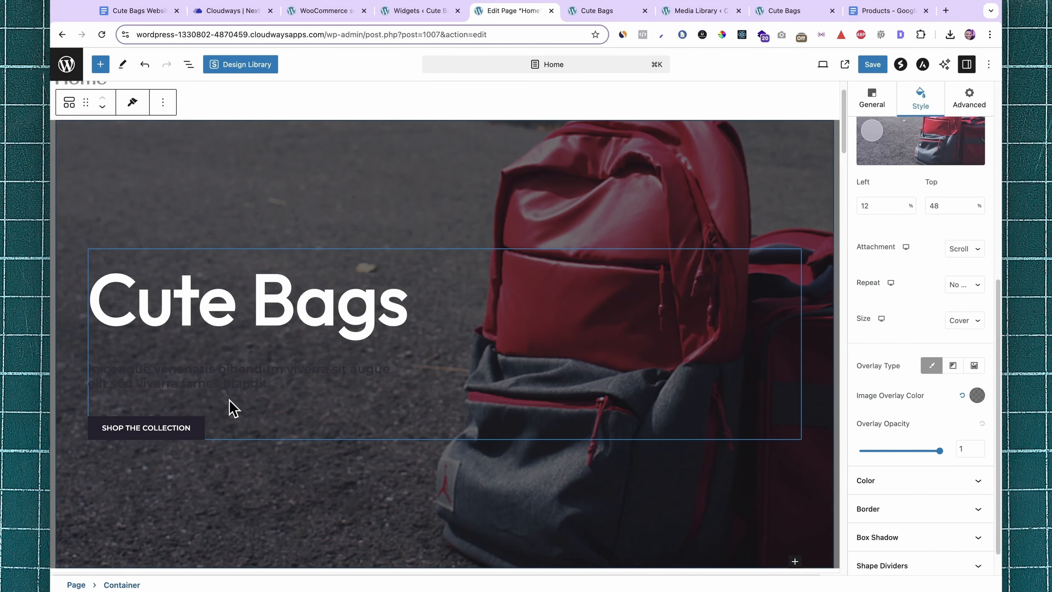
scroll(453, 429, "down", 1)
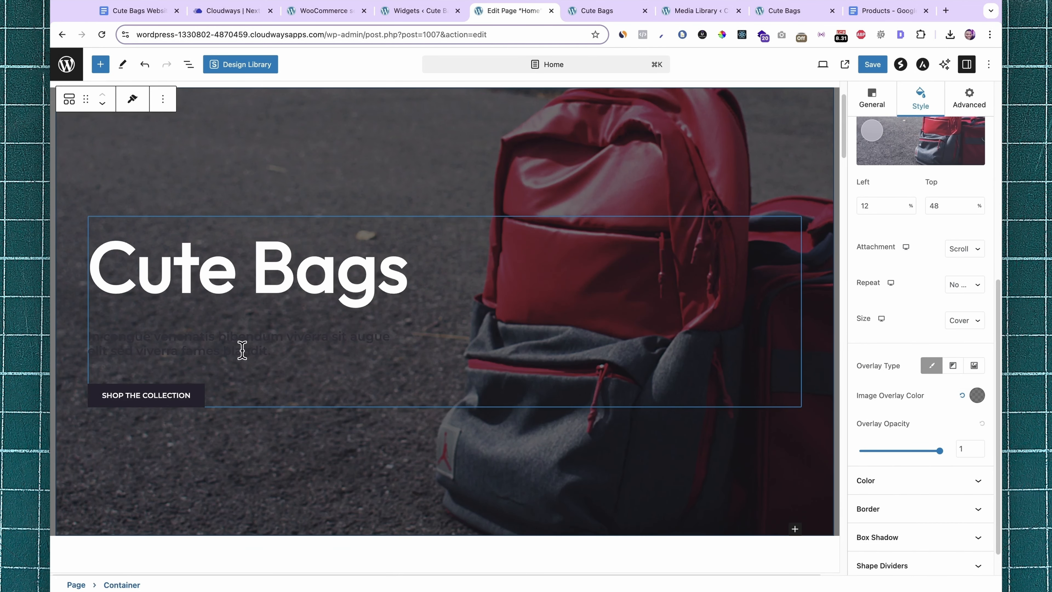
left_click(265, 350)
Paste the stylish, durable bags paragraph over the placeholder description, then review the title colour.
left_click_drag(271, 352, 95, 337)
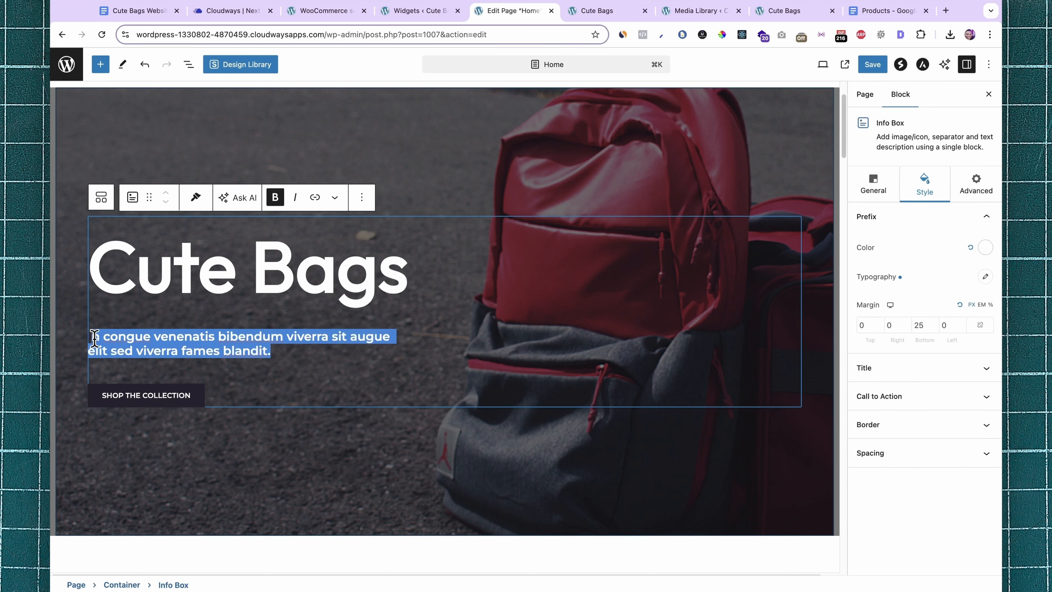
type("our collection offers a variety of bags that are not only stylish but also durable and designed for every occasion.")
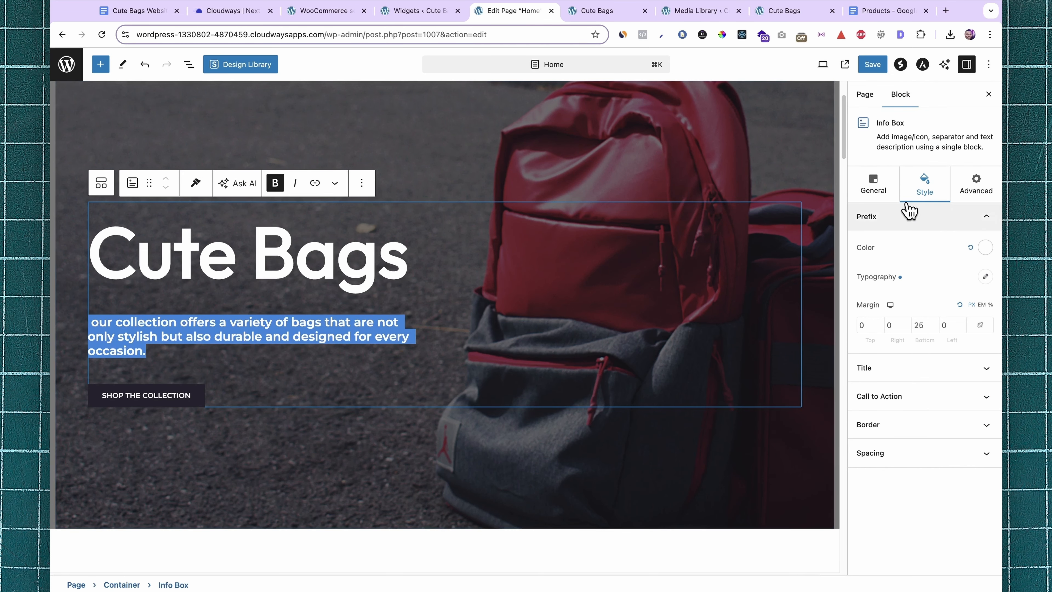
left_click(887, 367)
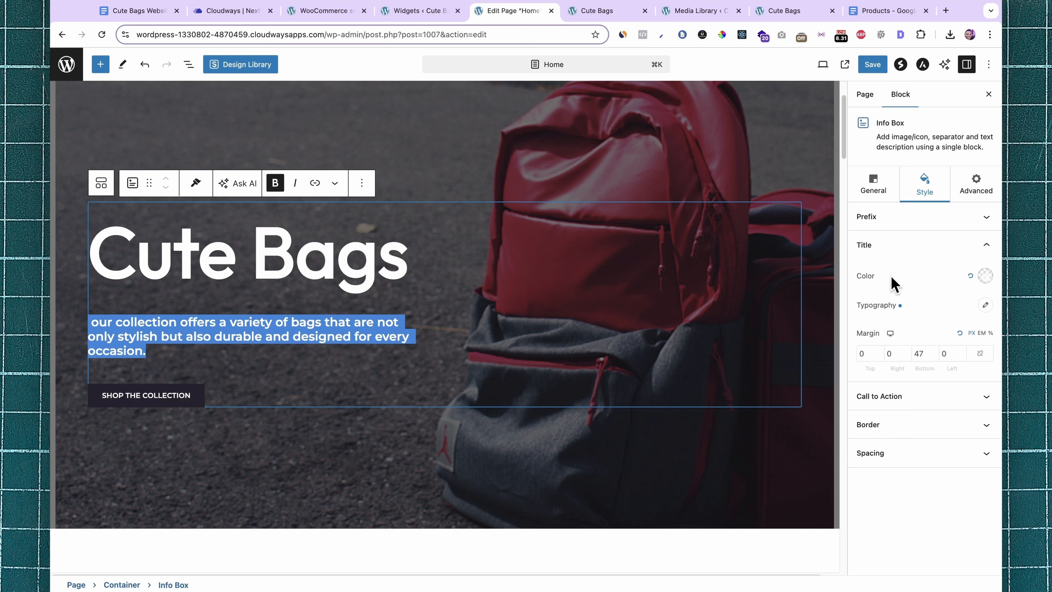
left_click(983, 276)
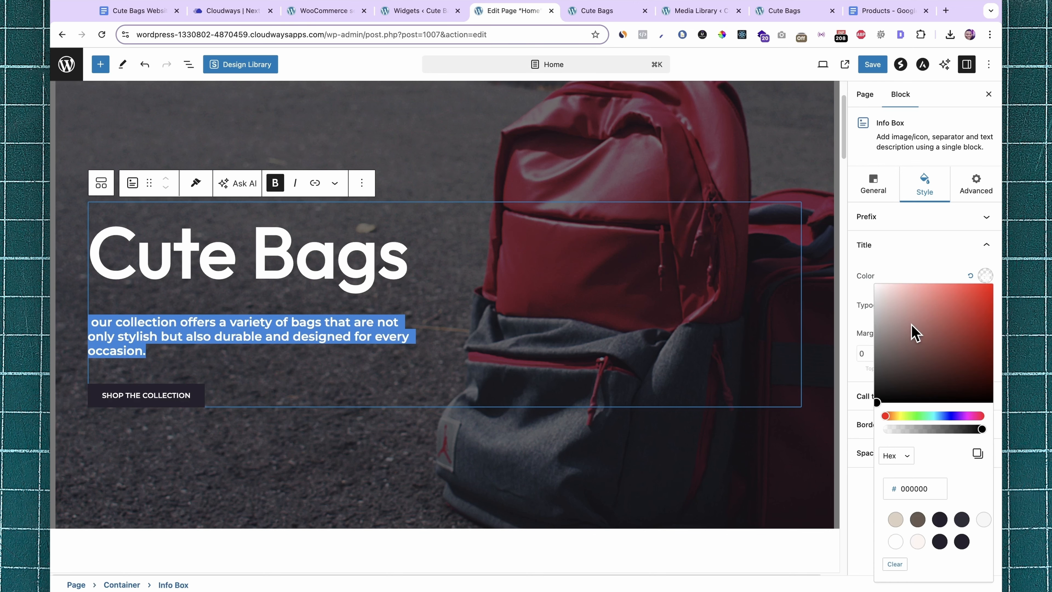
left_click(902, 248)
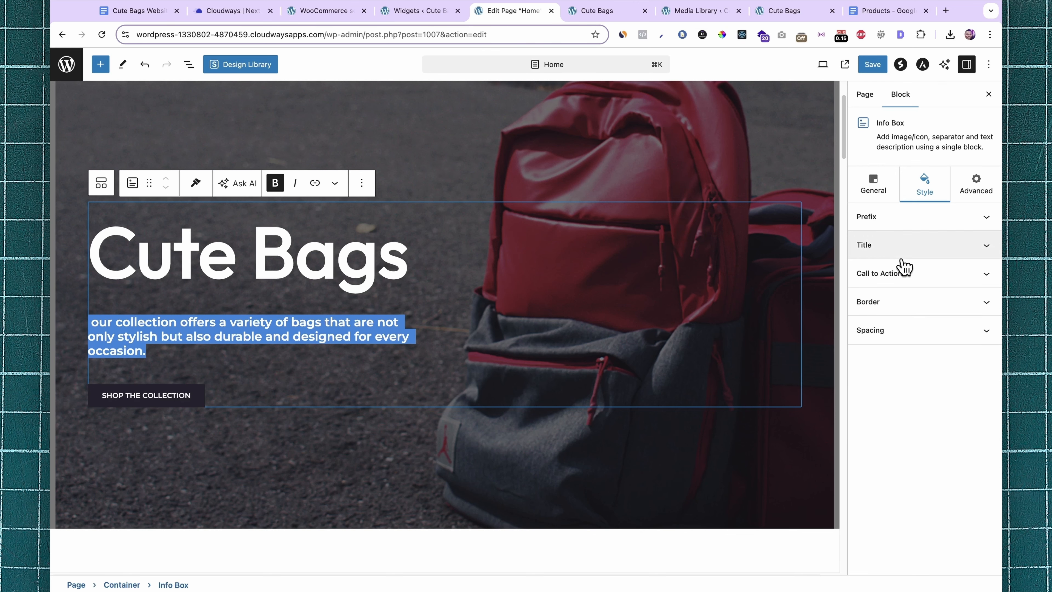
left_click(285, 406)
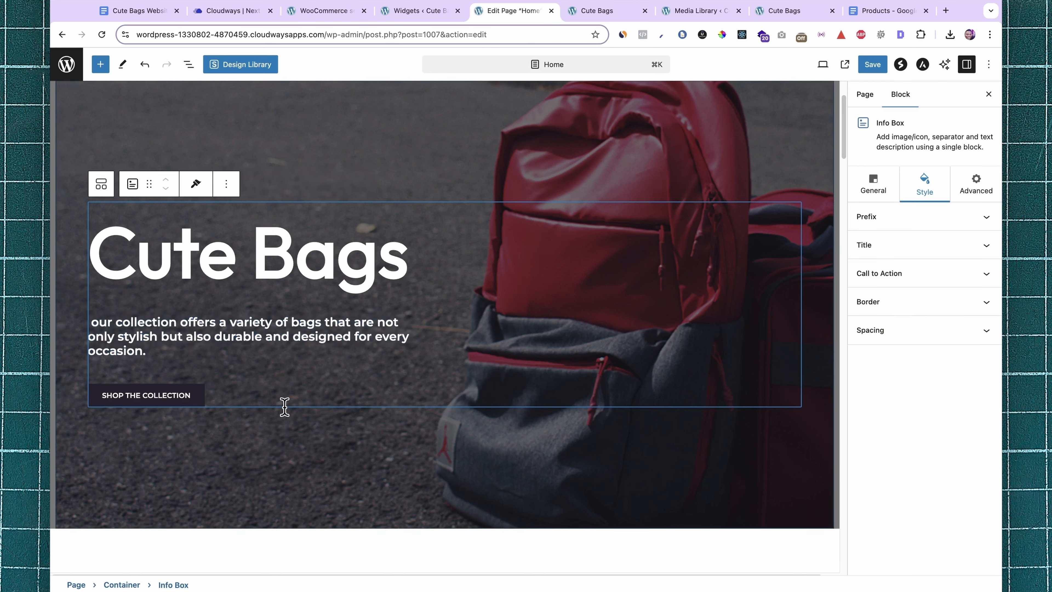
Select the hero description paragraph and set its Title font family to Outfit.
left_click(101, 325)
left_click(305, 493)
left_click(170, 368)
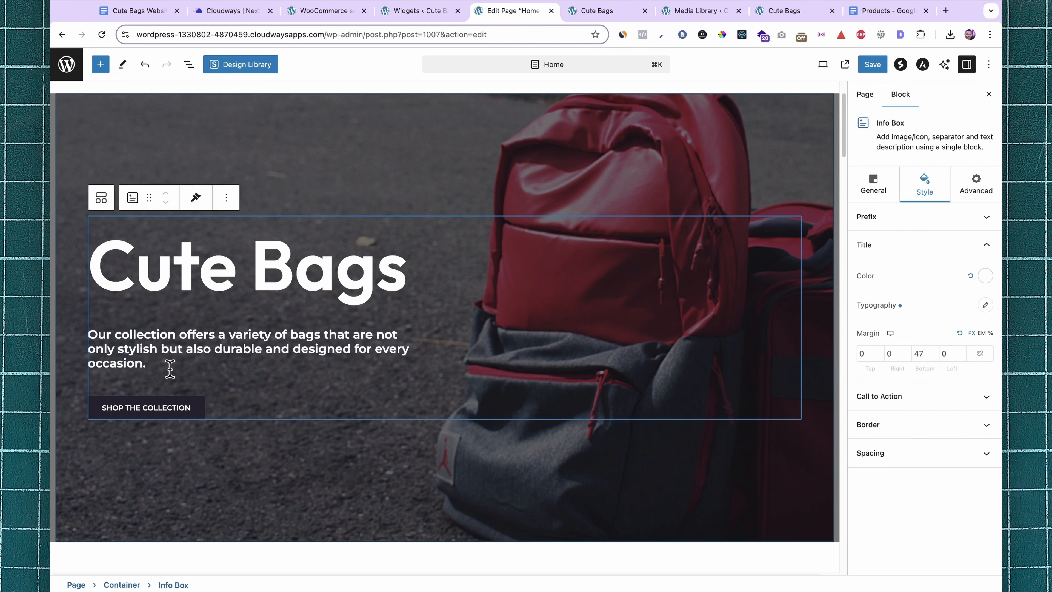
left_click_drag(170, 368, 88, 346)
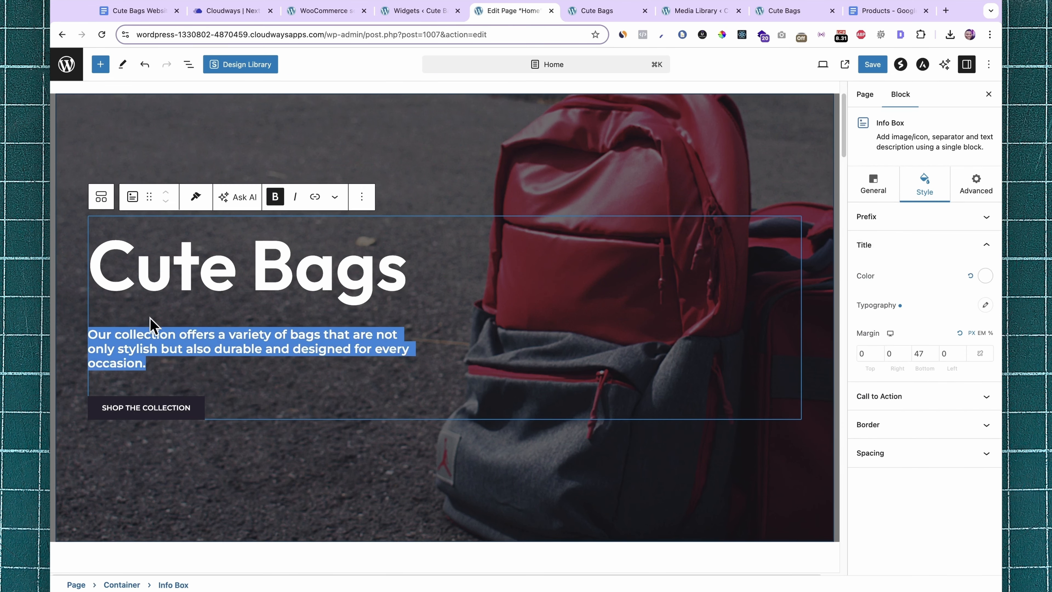
left_click(985, 305)
left_click(934, 349)
type("o")
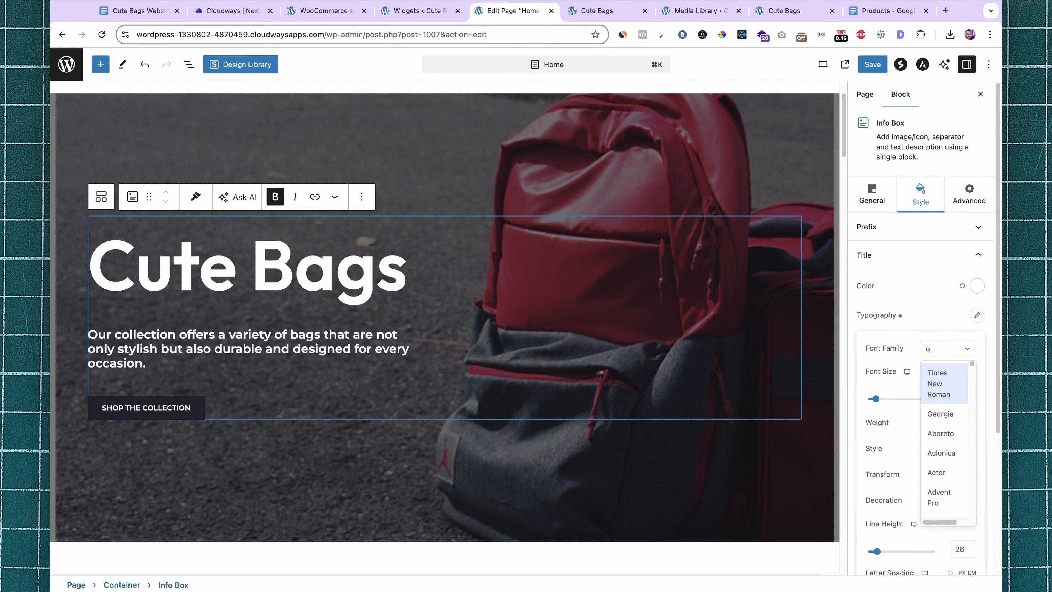
type("utfi")
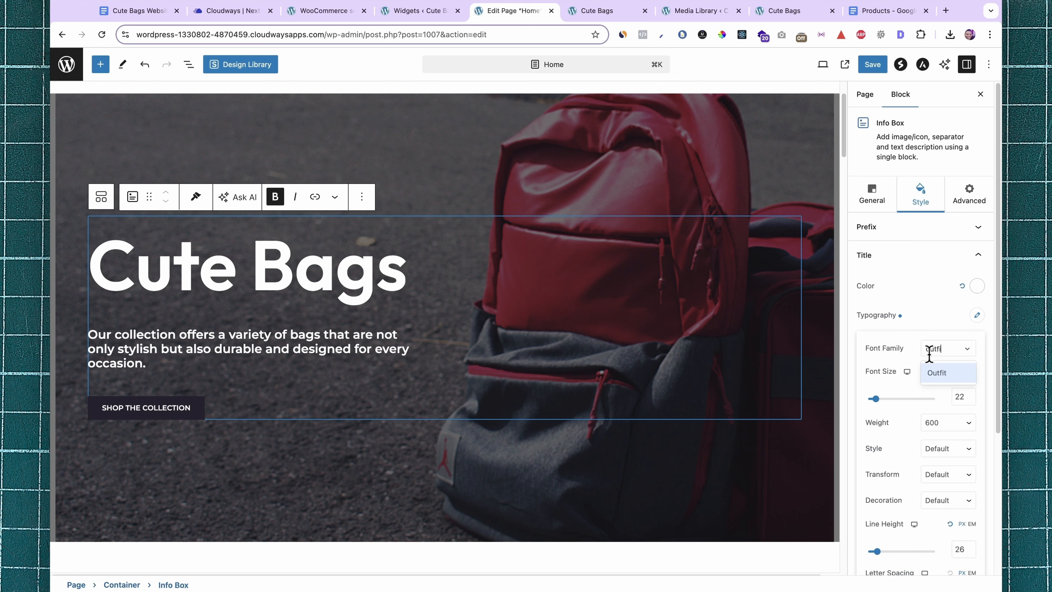
left_click(944, 375)
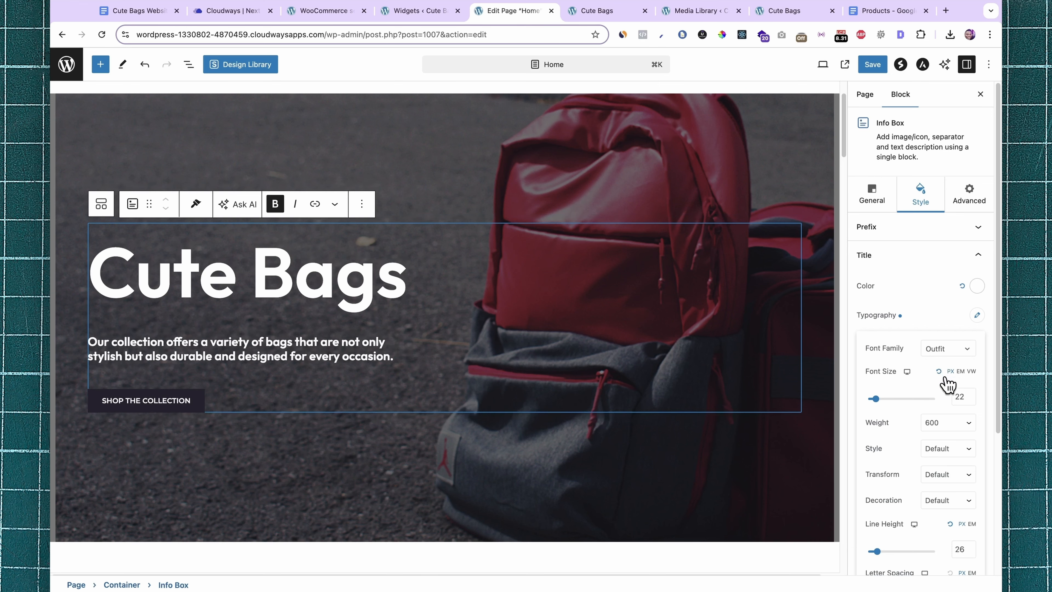
Set the description font weight to 300 and the style to italic.
left_click(936, 427)
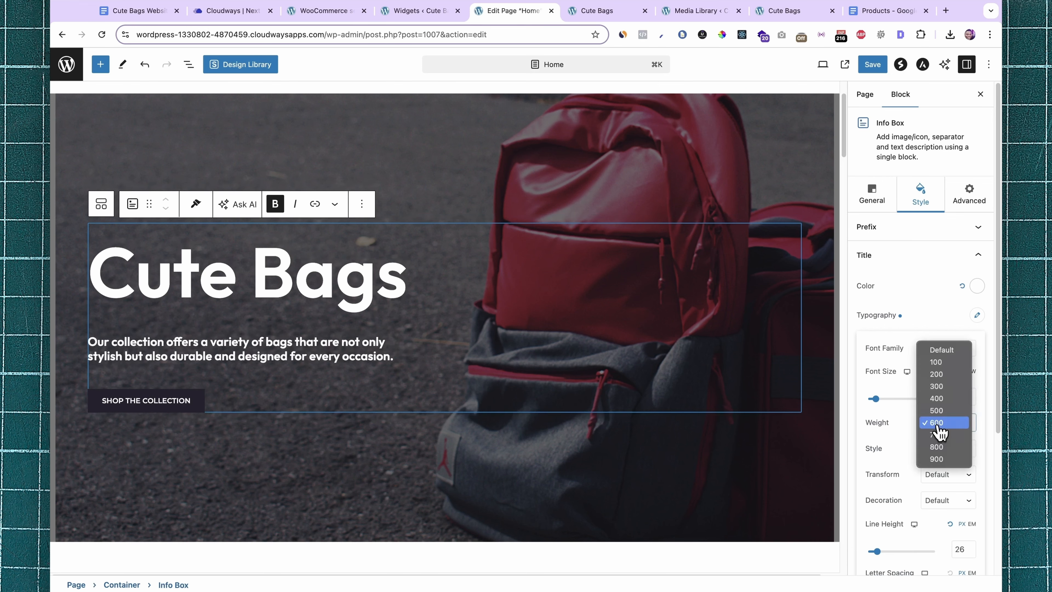
left_click(938, 399)
left_click(940, 417)
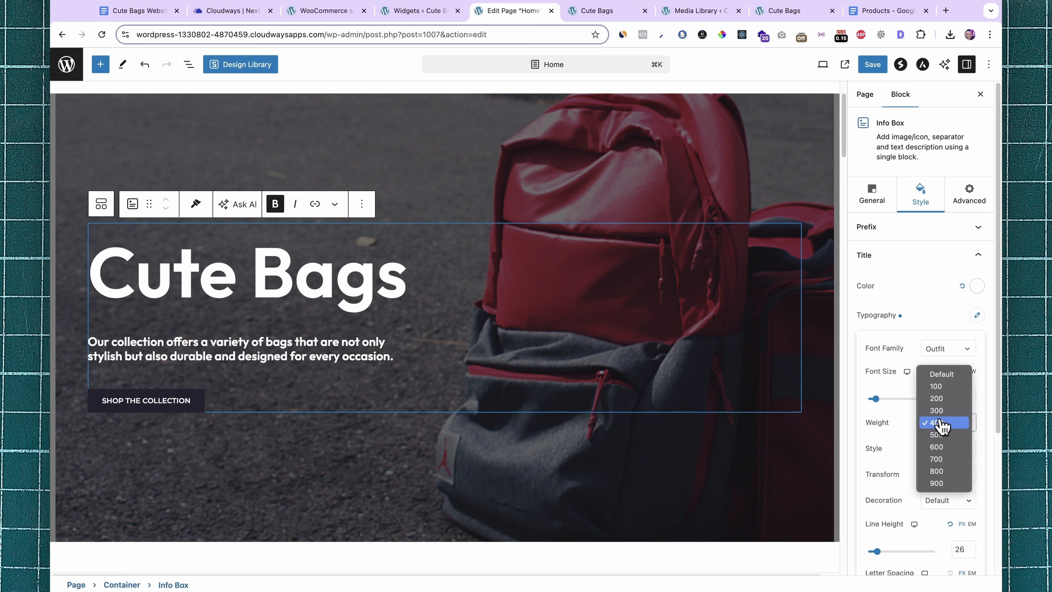
left_click(941, 411)
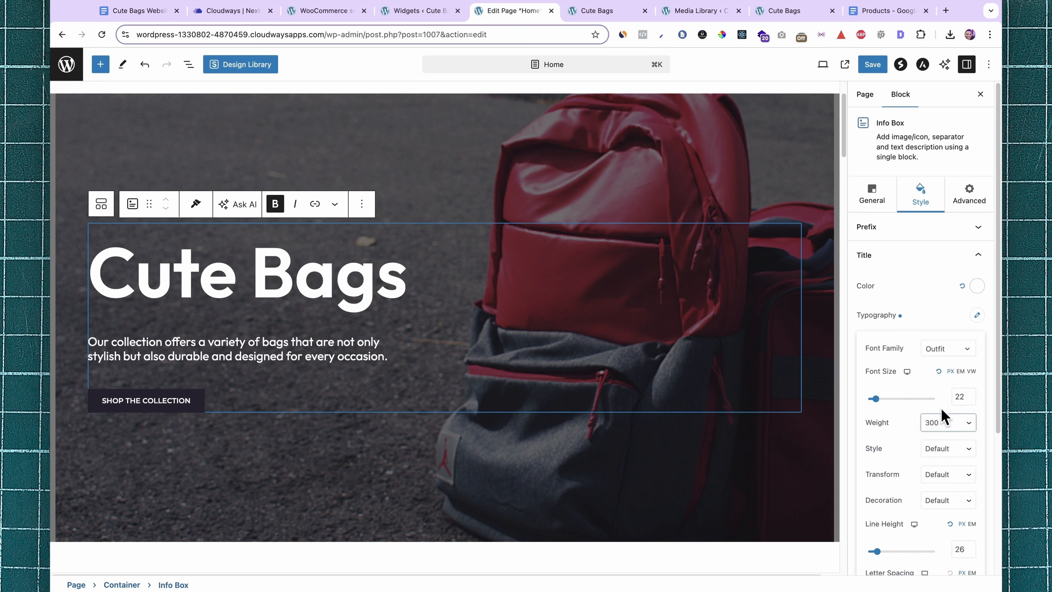
left_click(942, 420)
left_click(941, 409)
left_click(942, 429)
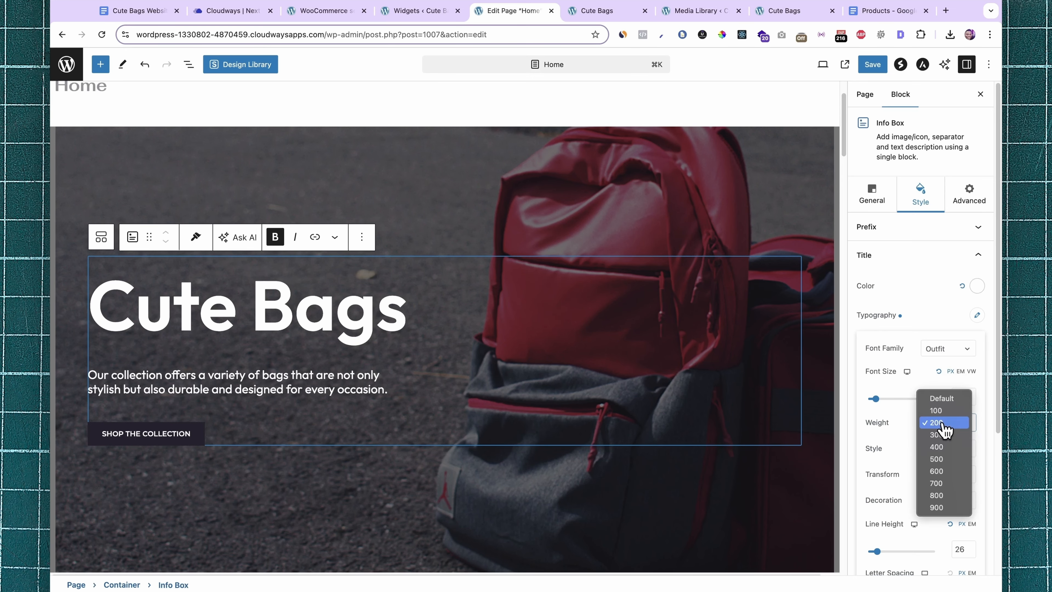
left_click(939, 435)
left_click(944, 452)
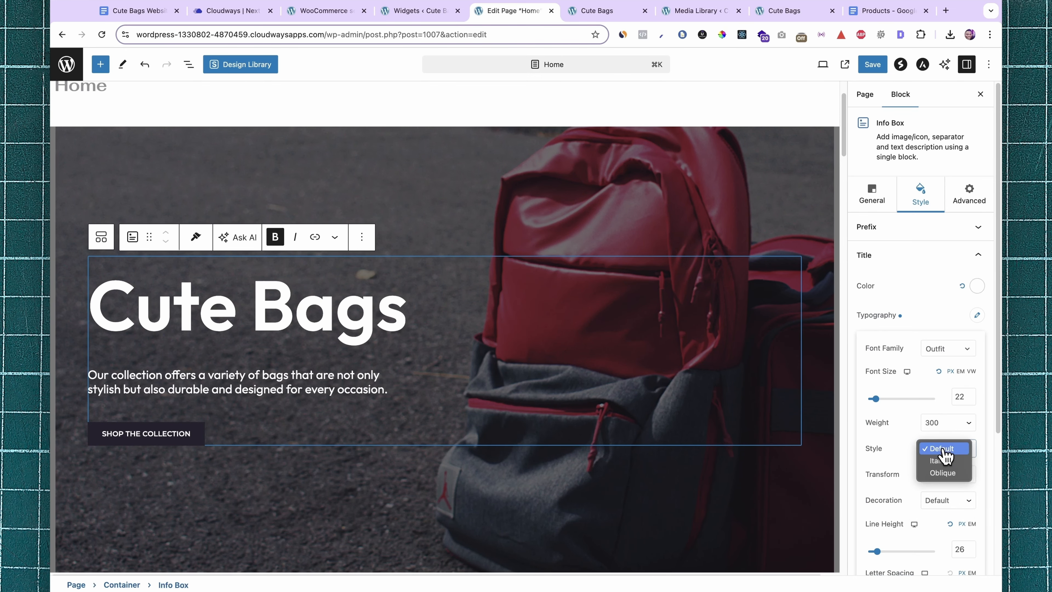
left_click(947, 462)
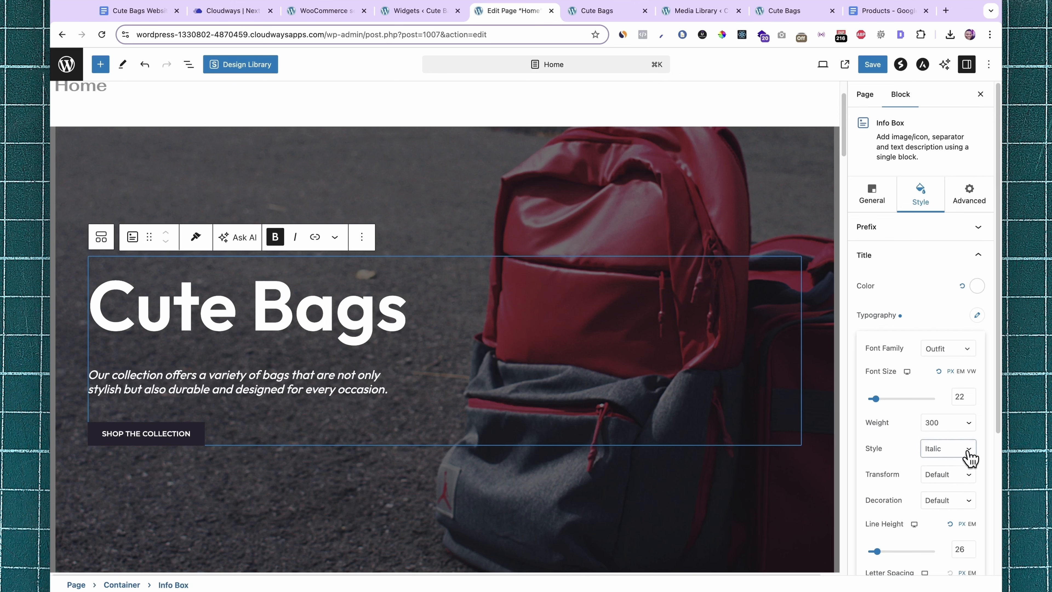
Leave text transform and decoration unchanged, then close the description typography settings.
left_click(942, 475)
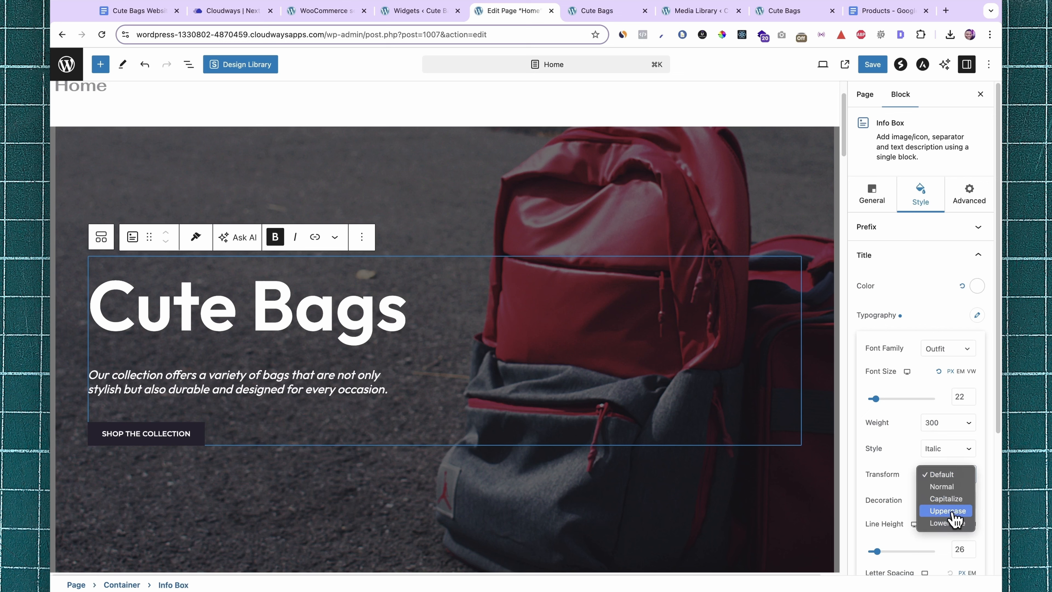
left_click(892, 481)
left_click(929, 494)
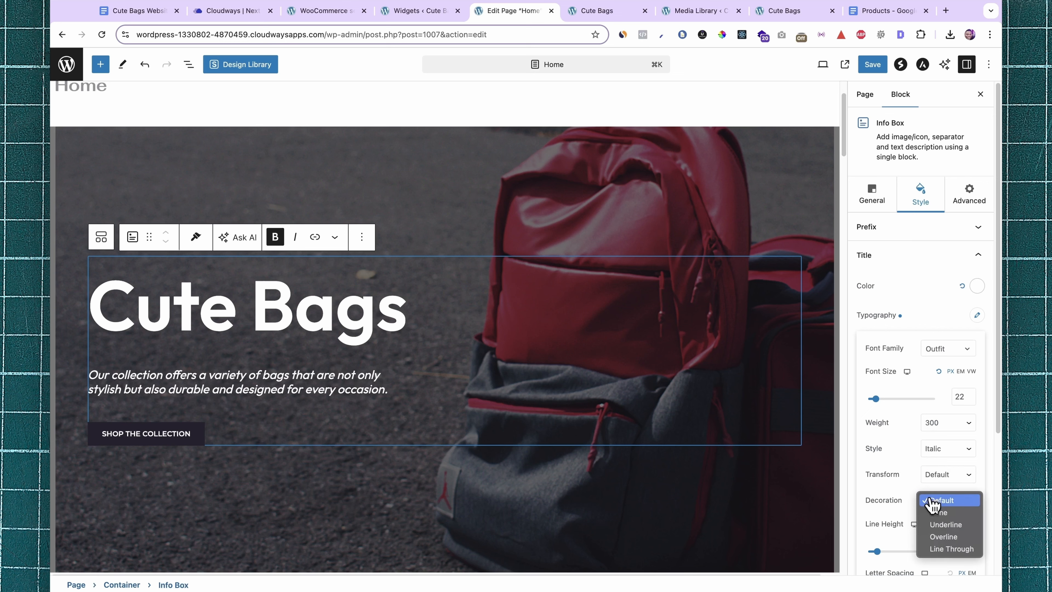
left_click(901, 491)
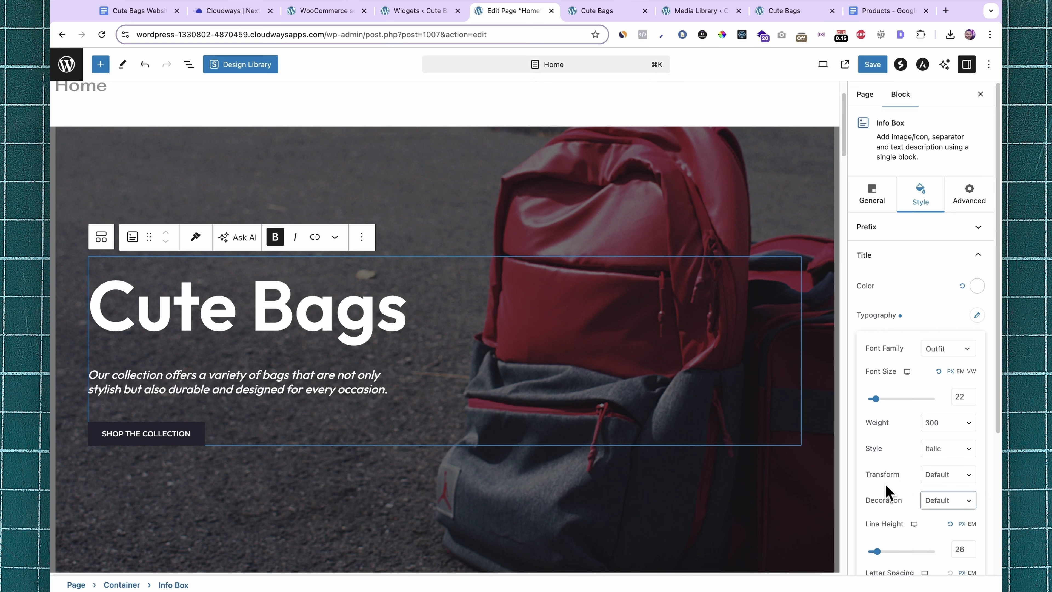
left_click(120, 434)
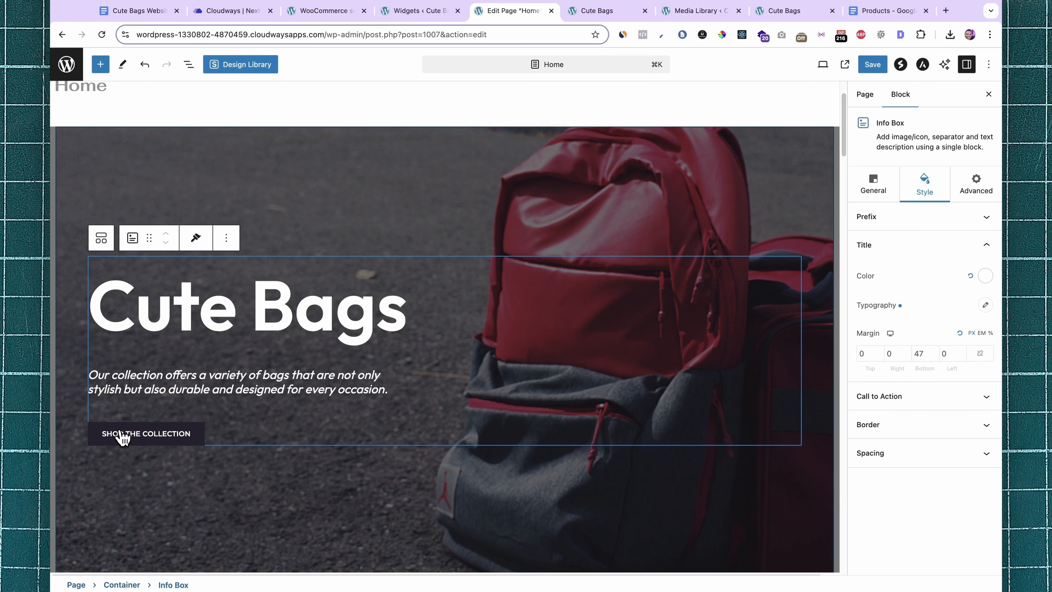
Give the call-to-action button an FF6543 orange background color.
left_click(890, 396)
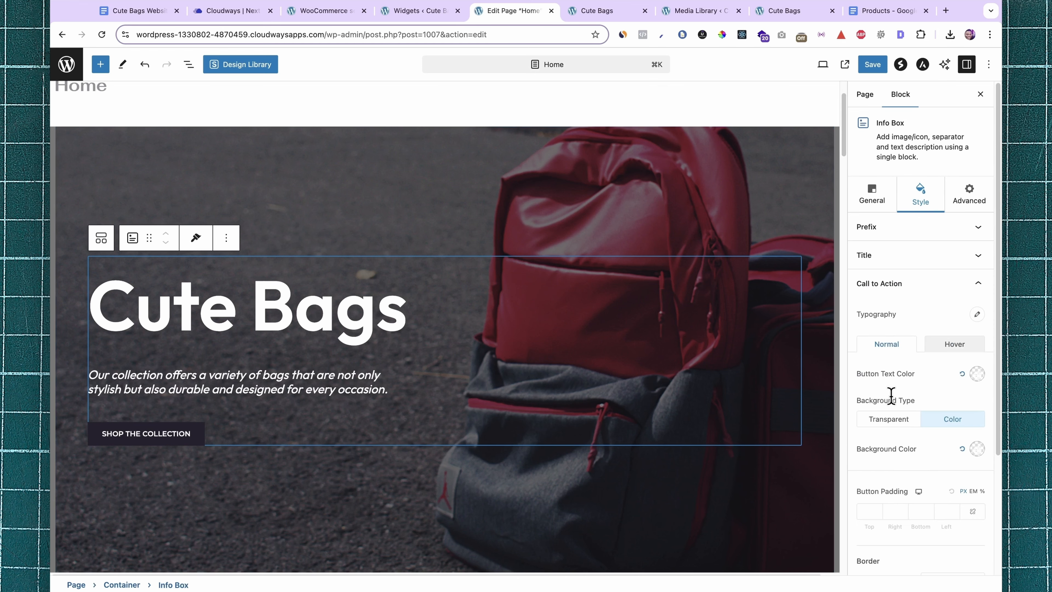
scroll(903, 435, "down", 5)
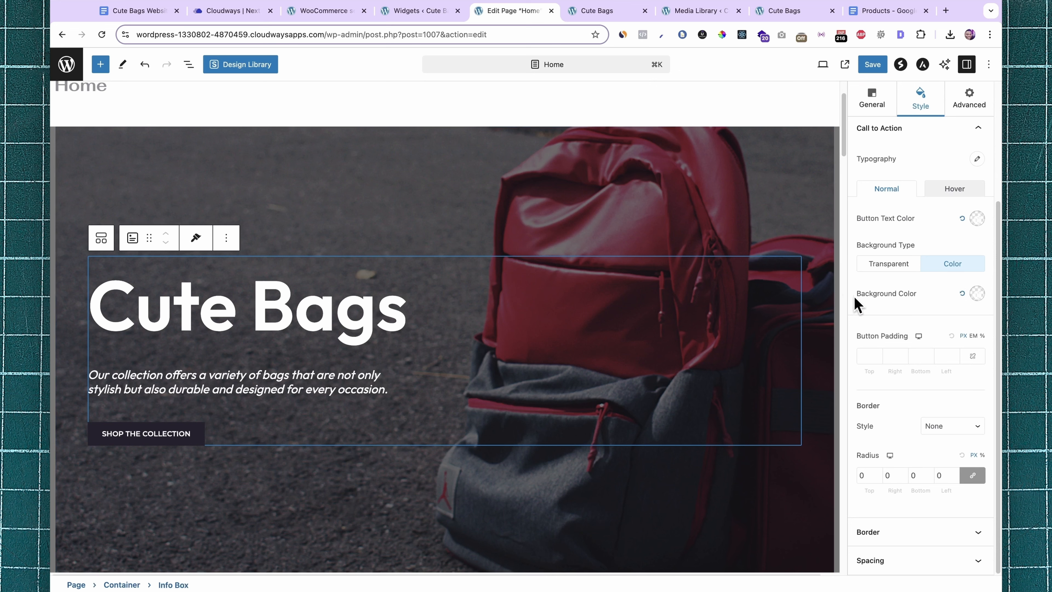
left_click(978, 295)
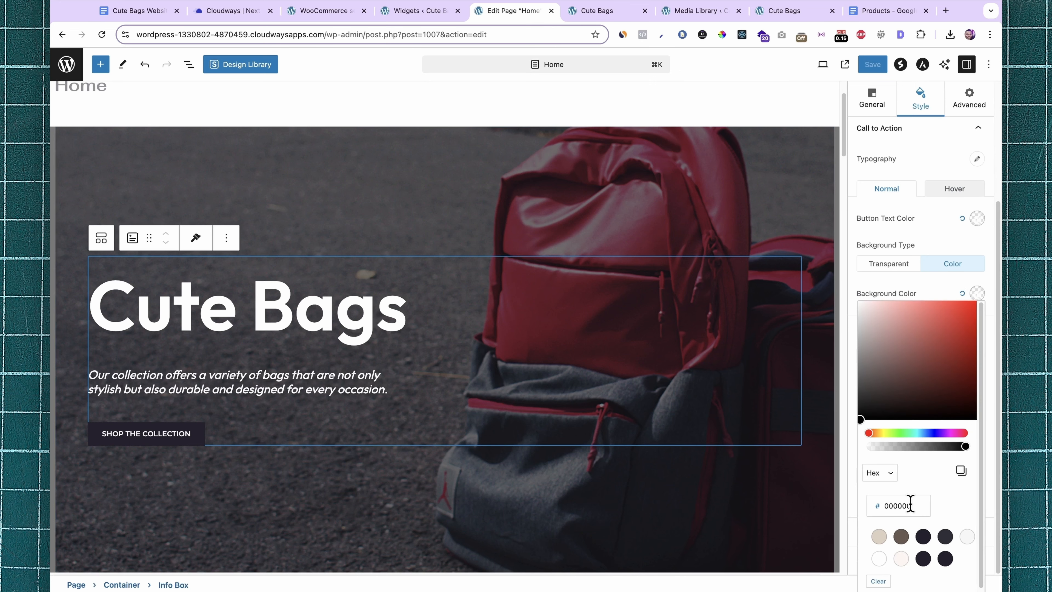
left_click(896, 504)
type("FF6543")
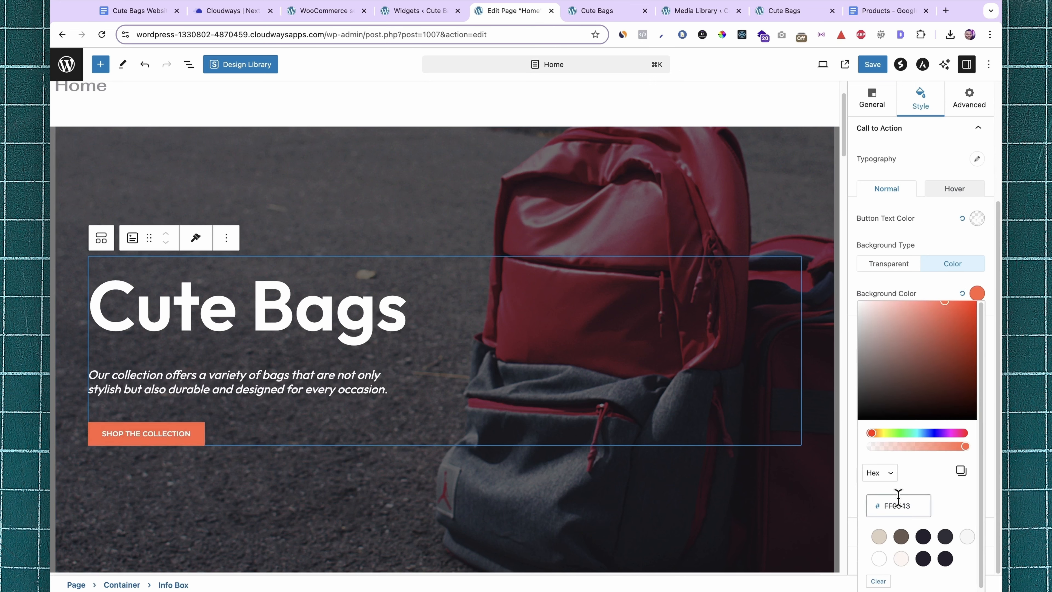
left_click(932, 232)
Set the button typography font family to Outfit.
left_click(973, 158)
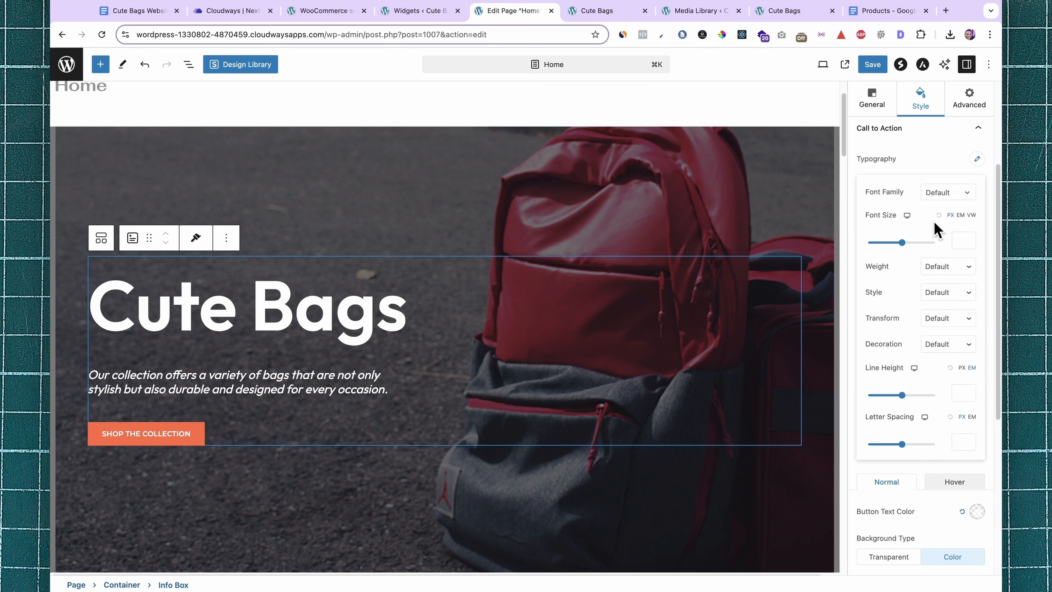
left_click(947, 193)
scroll(946, 216, "down", 2)
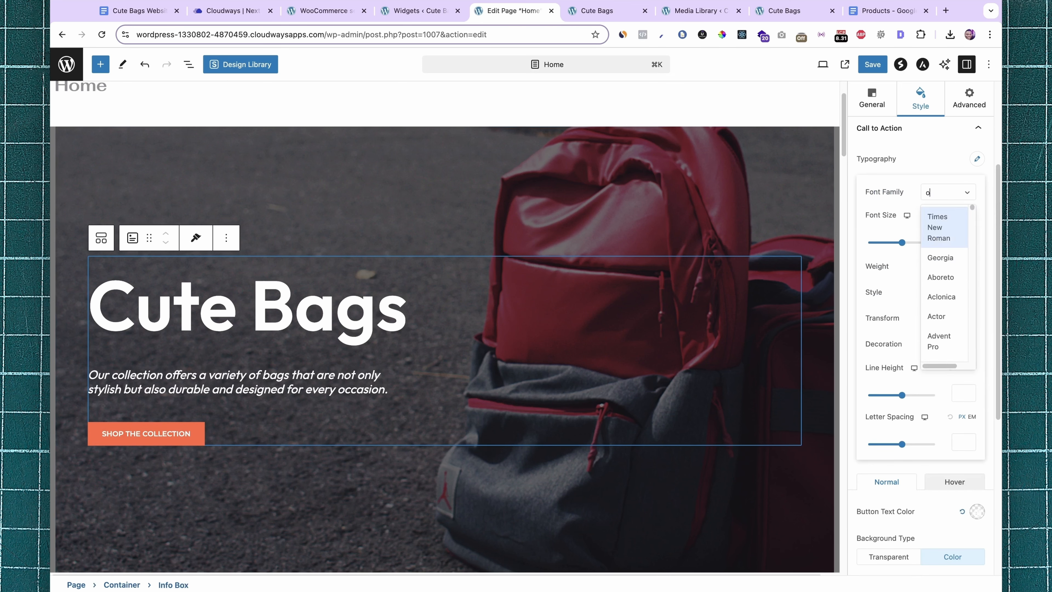
type("outfi")
left_click(946, 217)
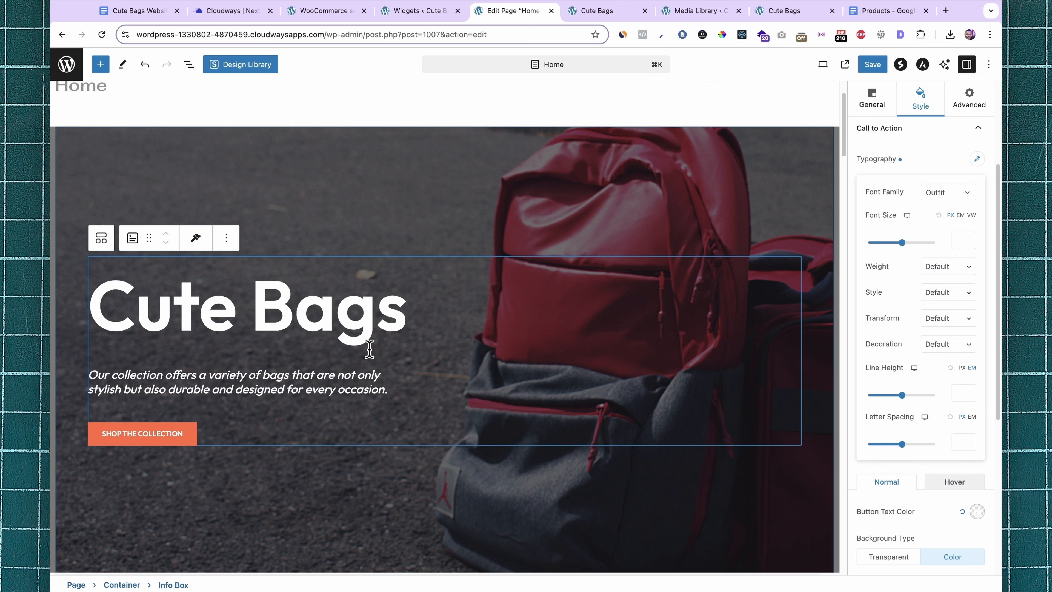
Reload the live homepage to check the updated Cute Bags hero against the editor.
left_click(617, 13)
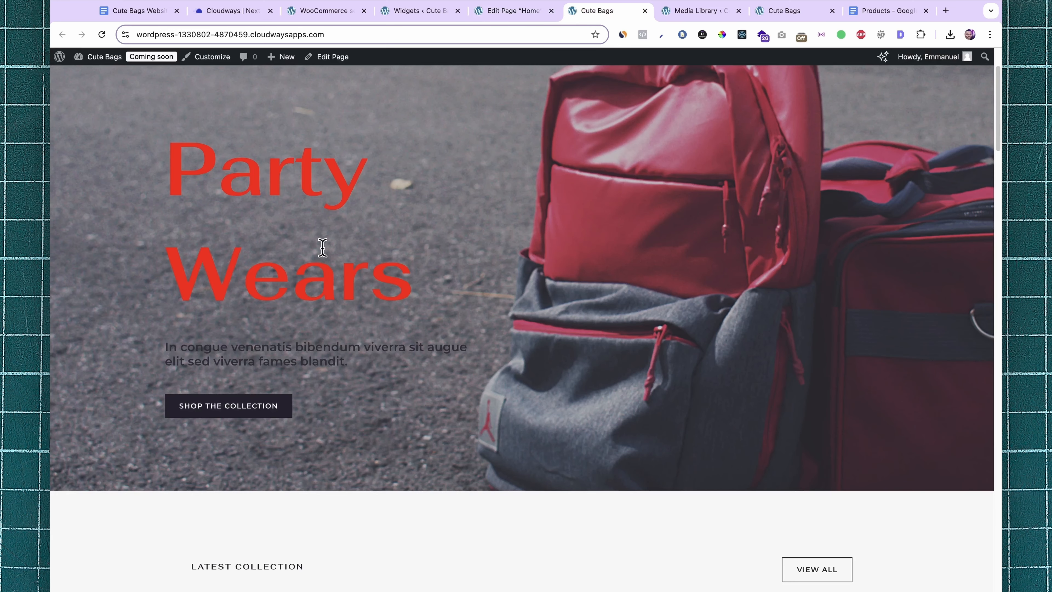
left_click(101, 35)
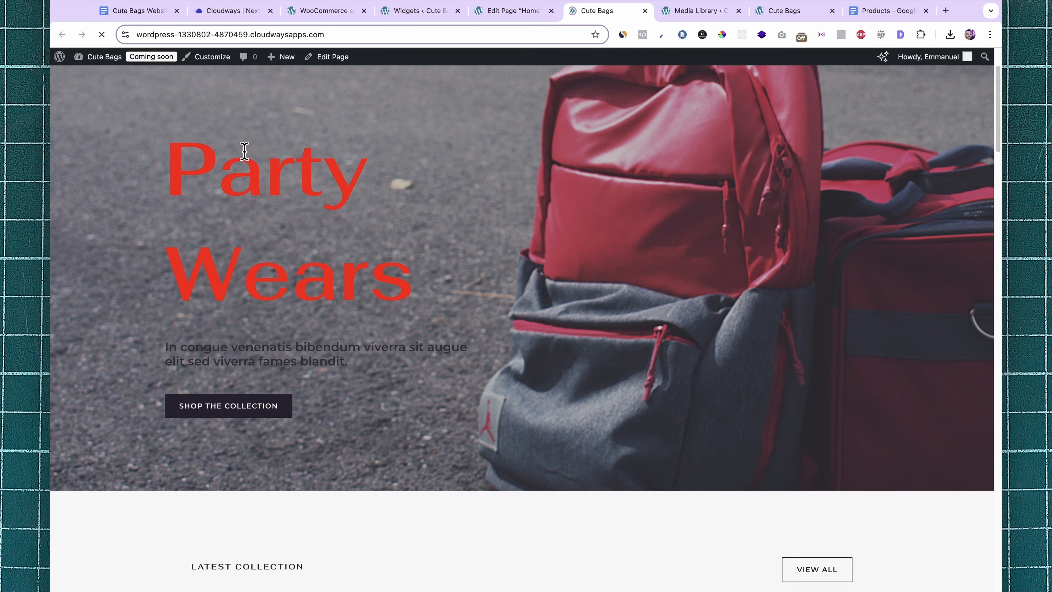
left_click(518, 13)
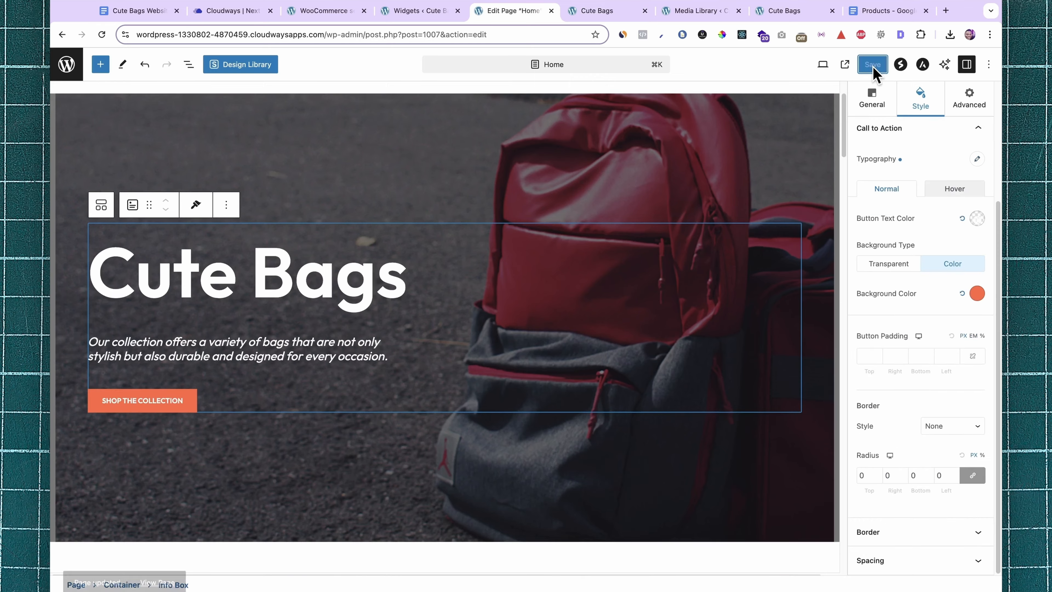
left_click(604, 11)
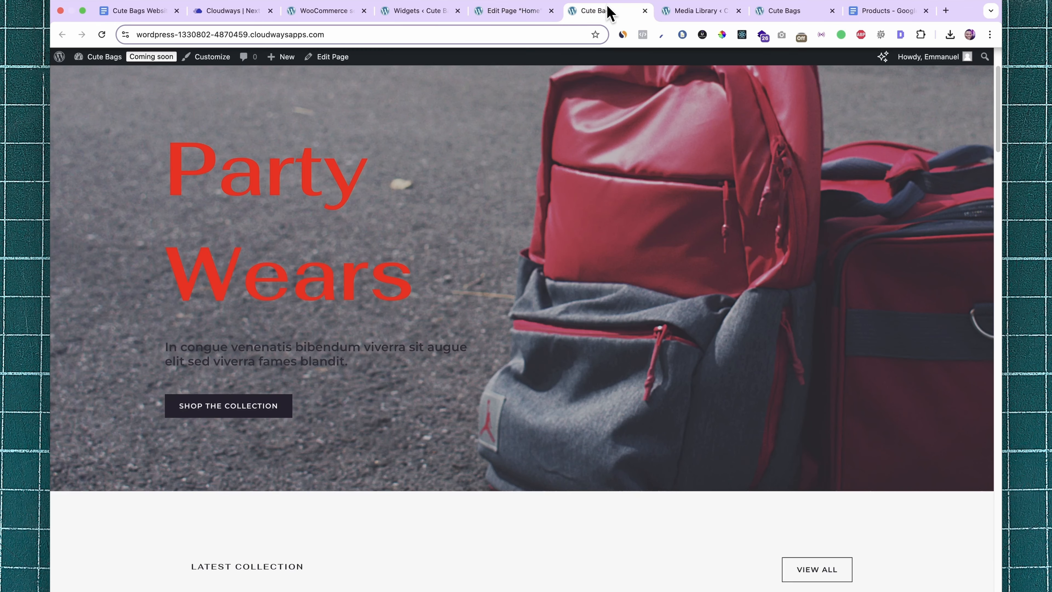
left_click(102, 35)
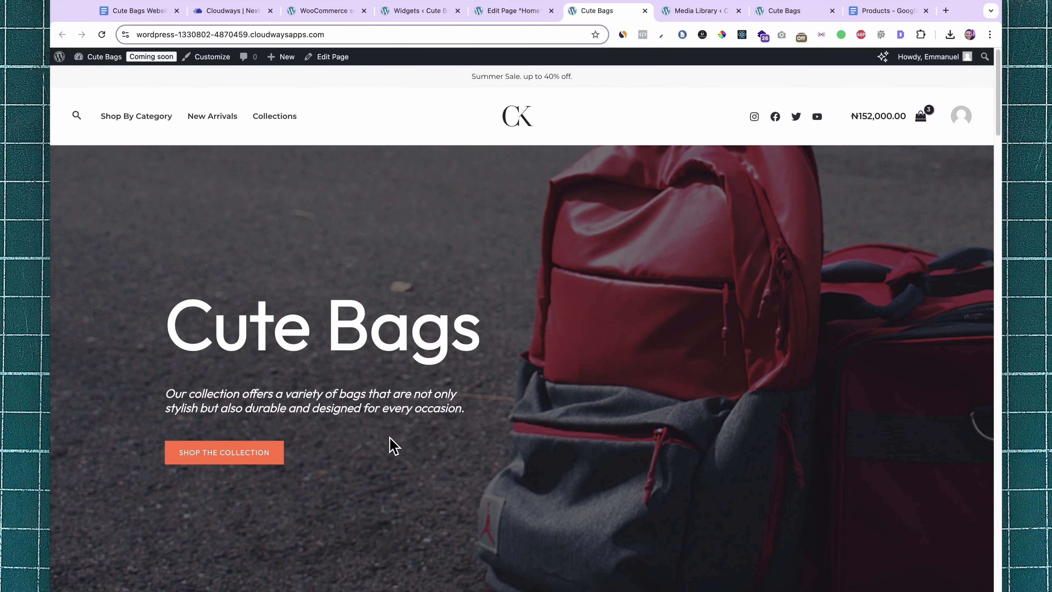
left_click(510, 13)
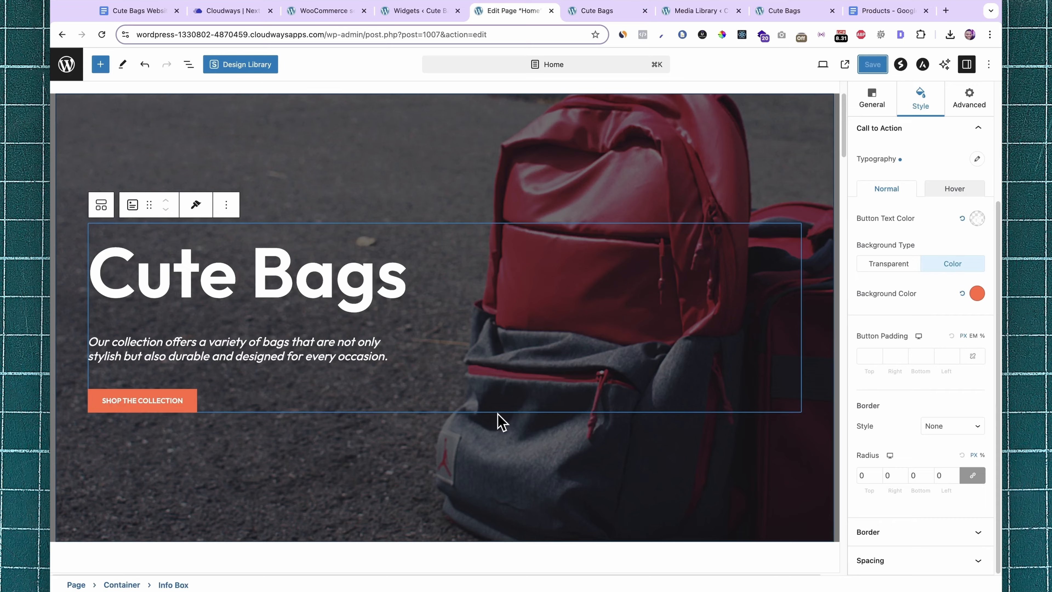
scroll(497, 430, "down", 3)
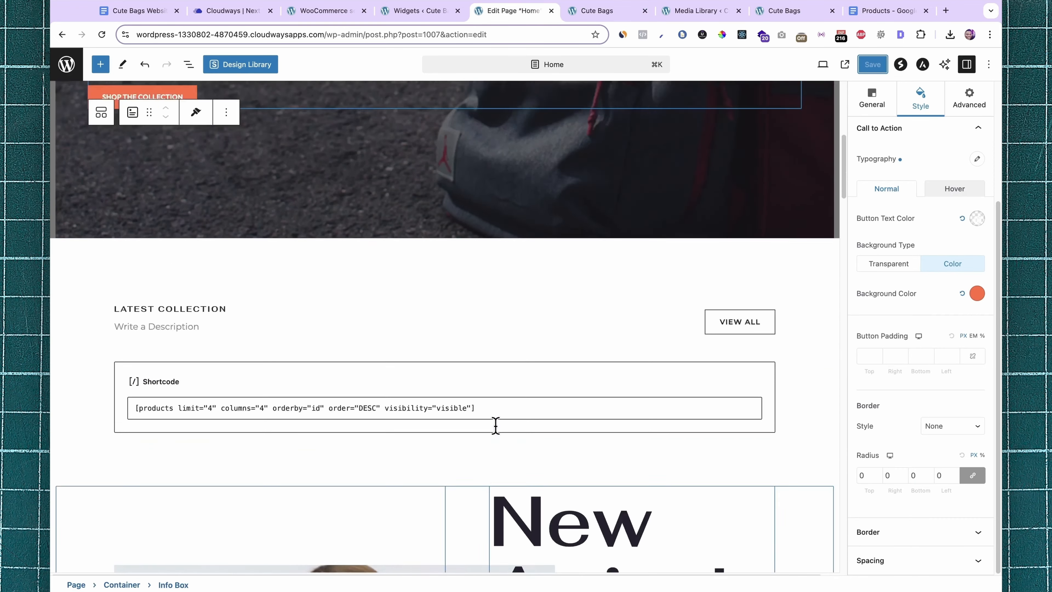
scroll(495, 425, "up", 10)
left_click(620, 16)
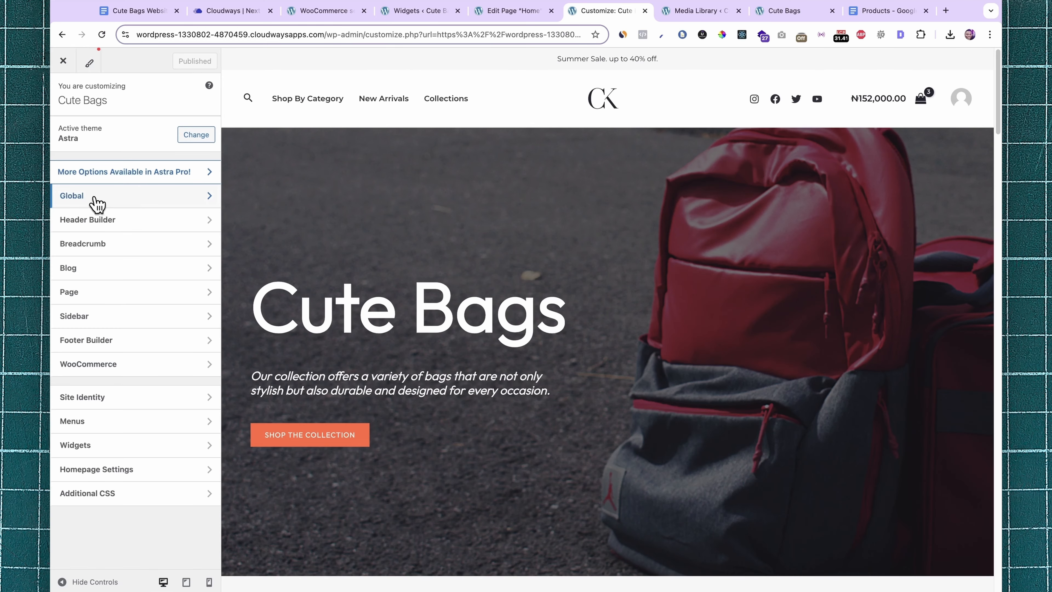
In the Customizer's Global Typography, set the headings font family to Outfit.
left_click(89, 202)
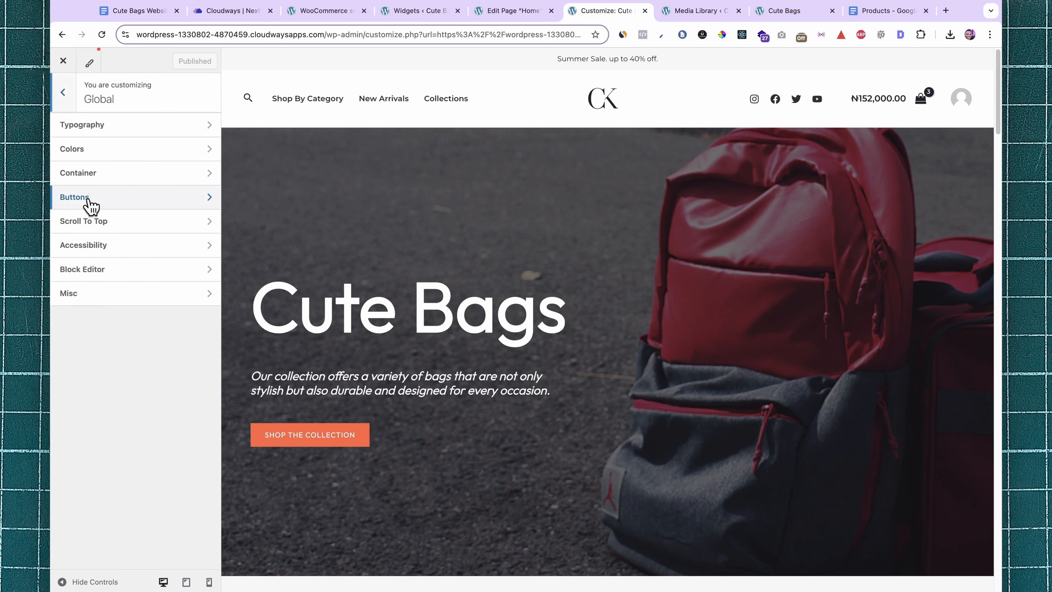
left_click(126, 128)
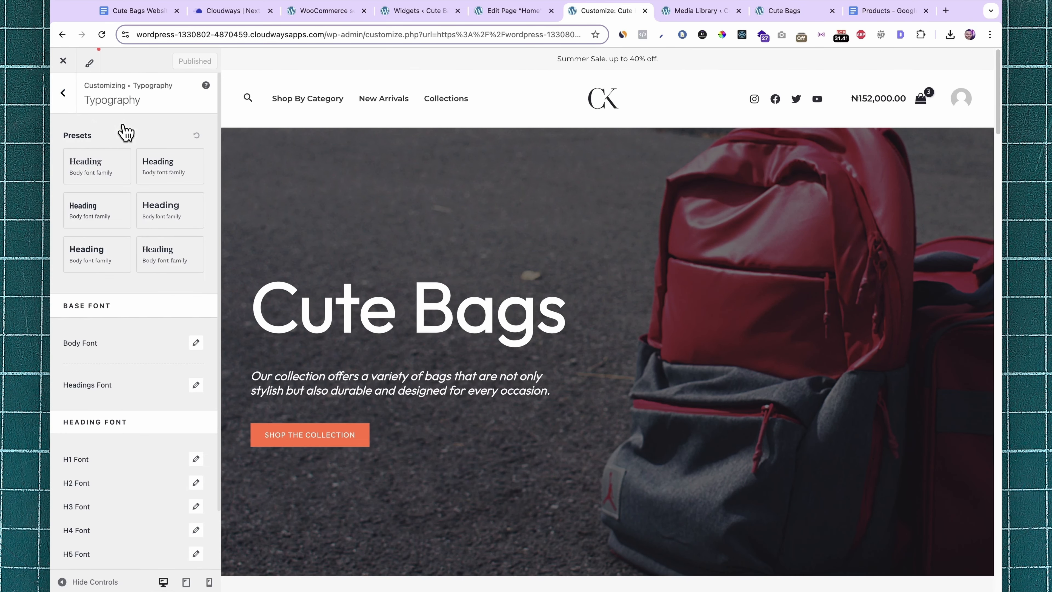
scroll(156, 340, "down", 2)
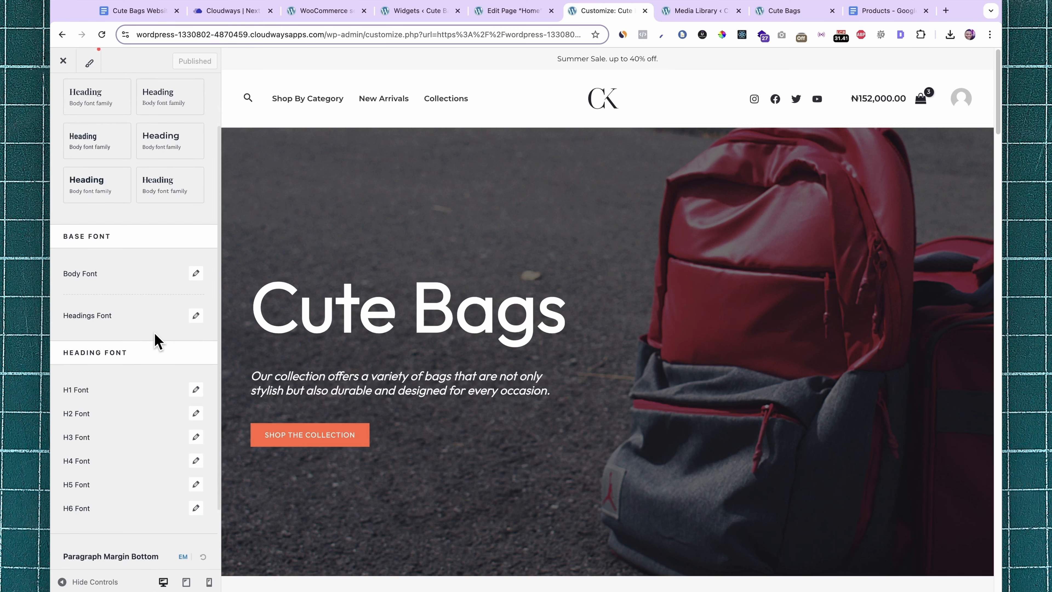
left_click(196, 315)
left_click(185, 361)
type("out")
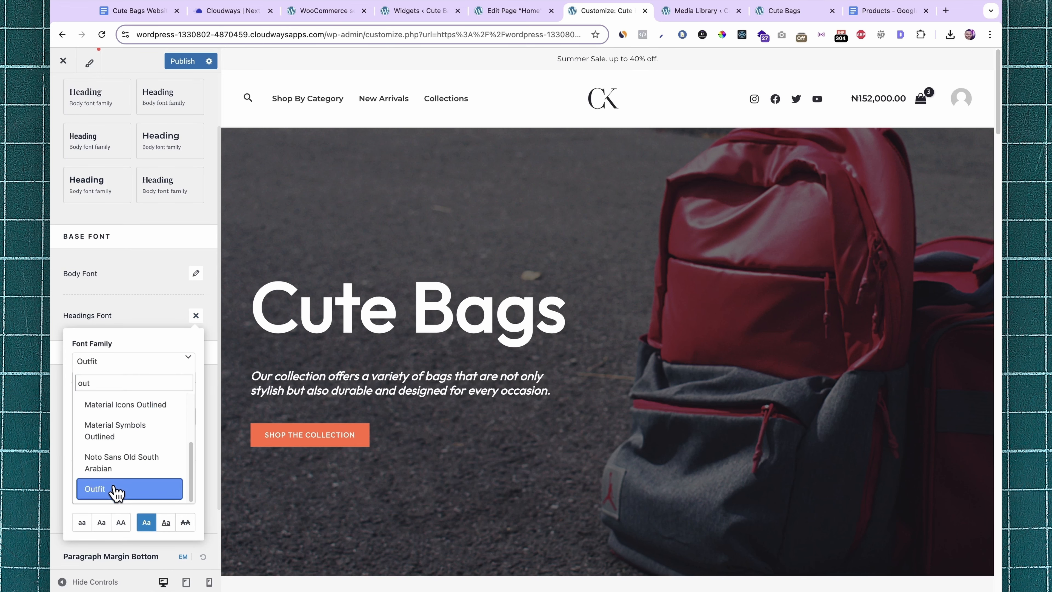
left_click(113, 489)
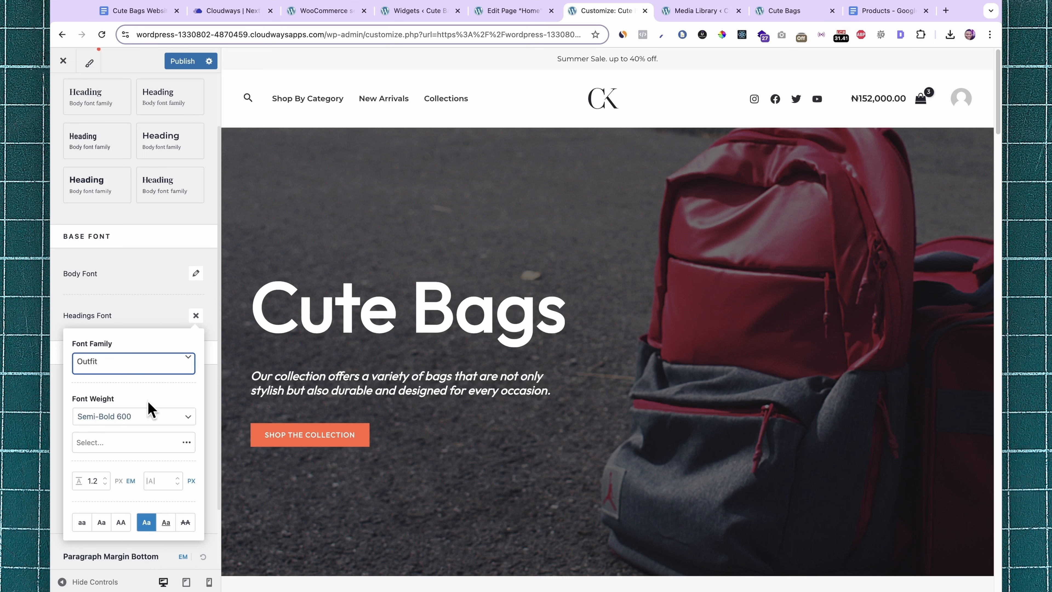
left_click(138, 299)
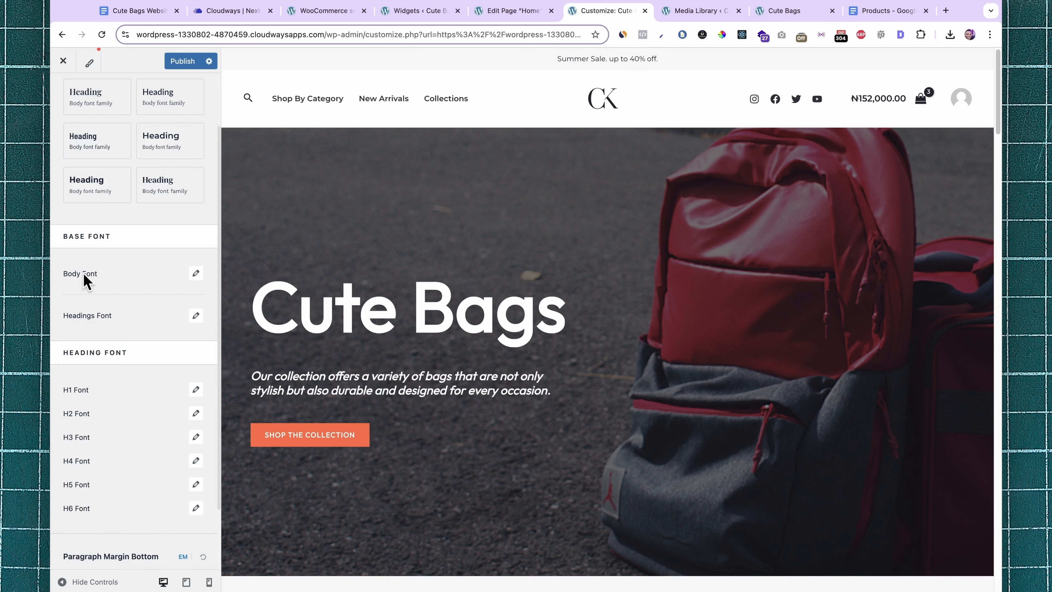
Set the body font family to Outfit, leaving the H1 settings unchanged.
left_click(195, 274)
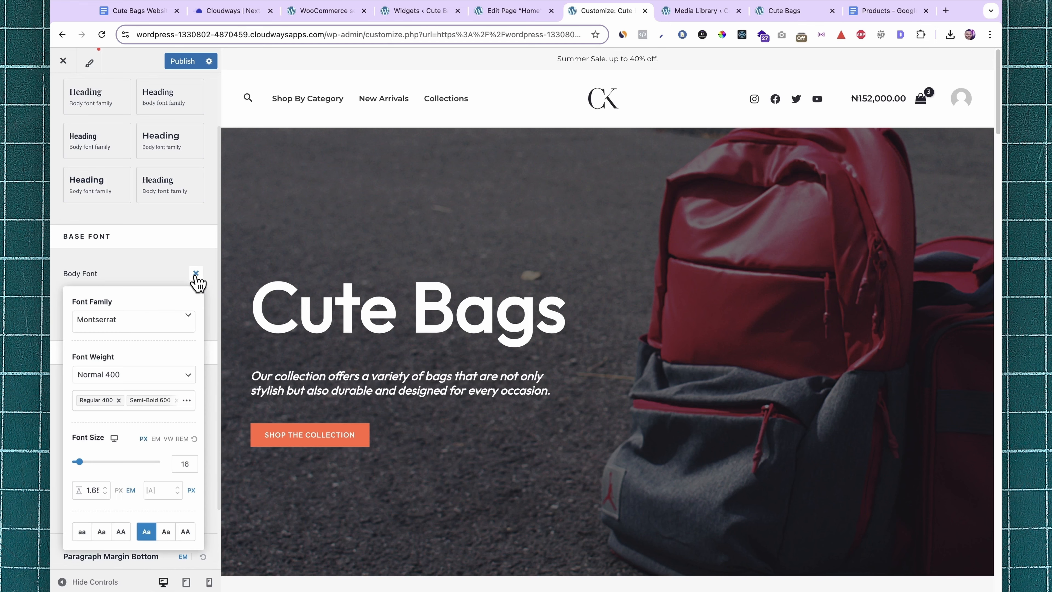
left_click(151, 325)
type("out")
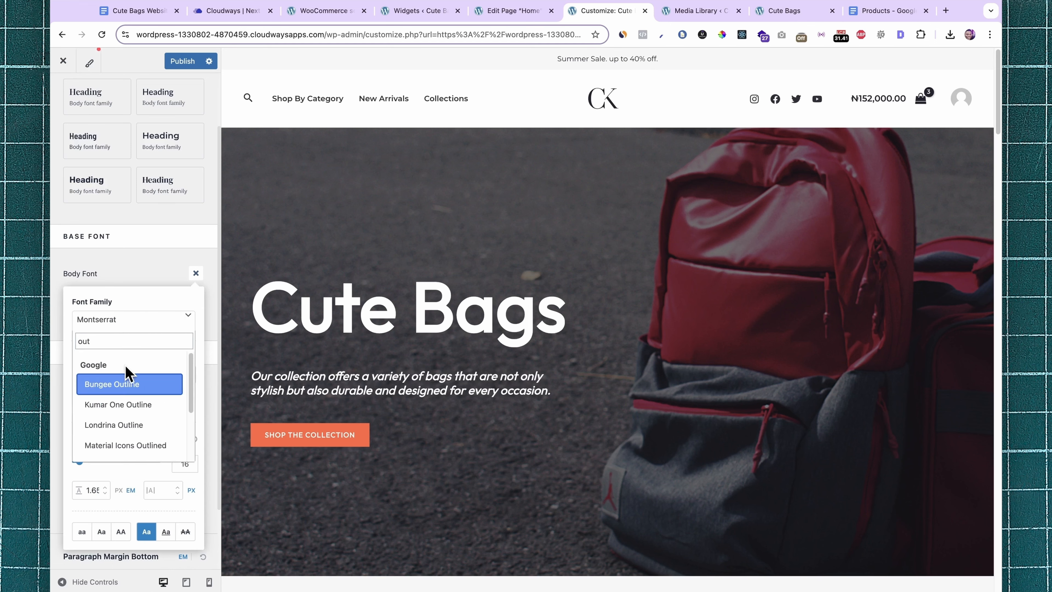
type("fit")
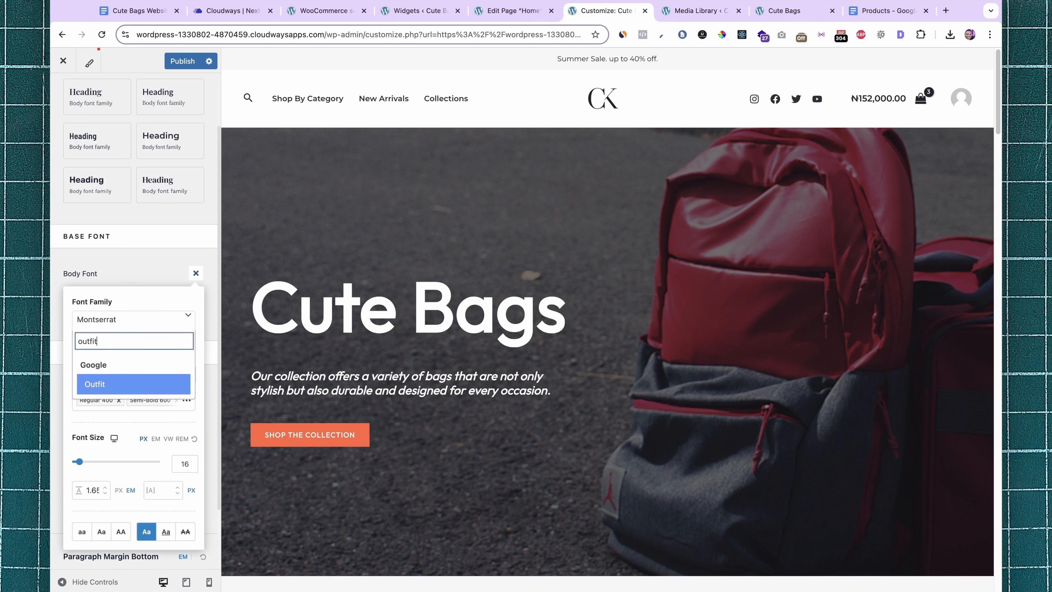
left_click(124, 390)
left_click(149, 275)
scroll(137, 357, "down", 2)
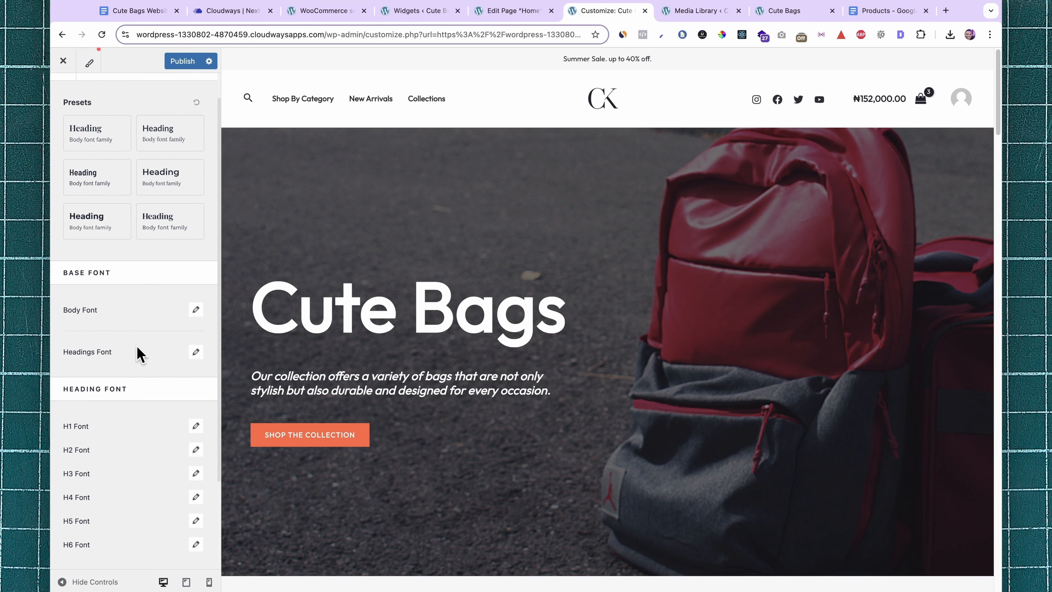
scroll(140, 354, "down", 2)
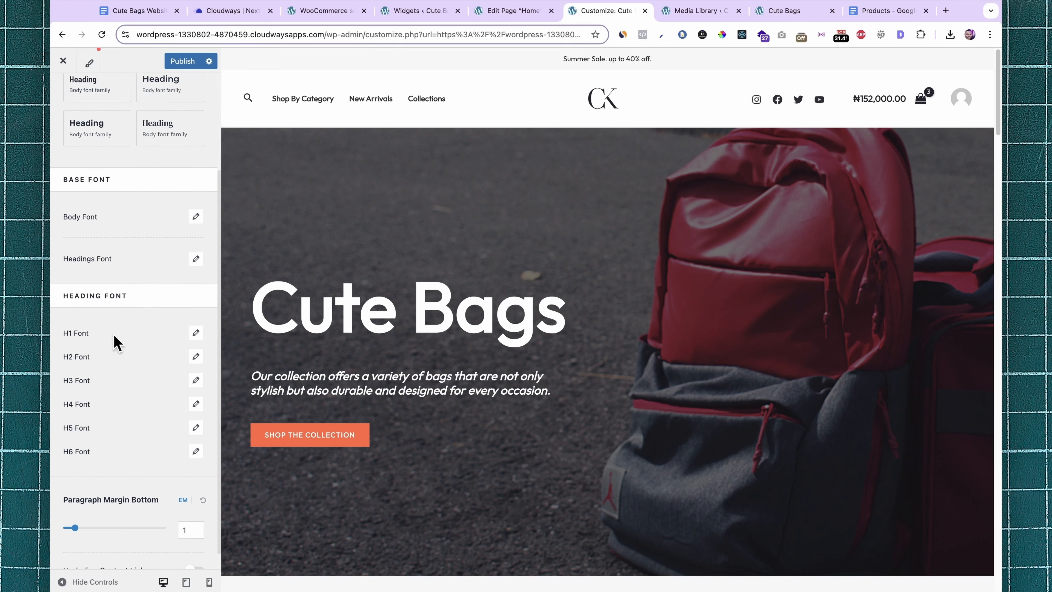
left_click(195, 334)
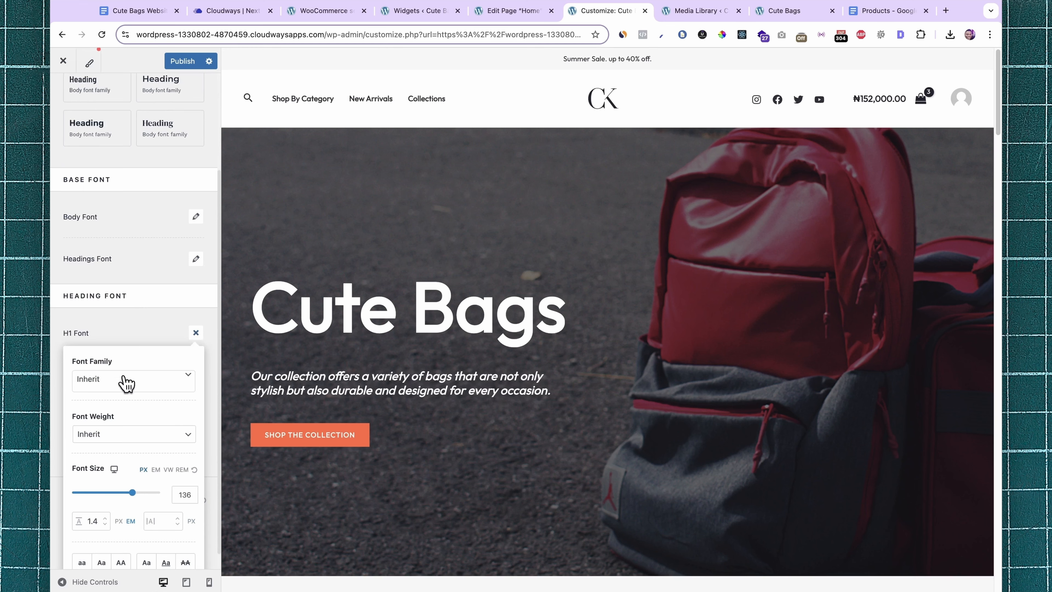
left_click(140, 315)
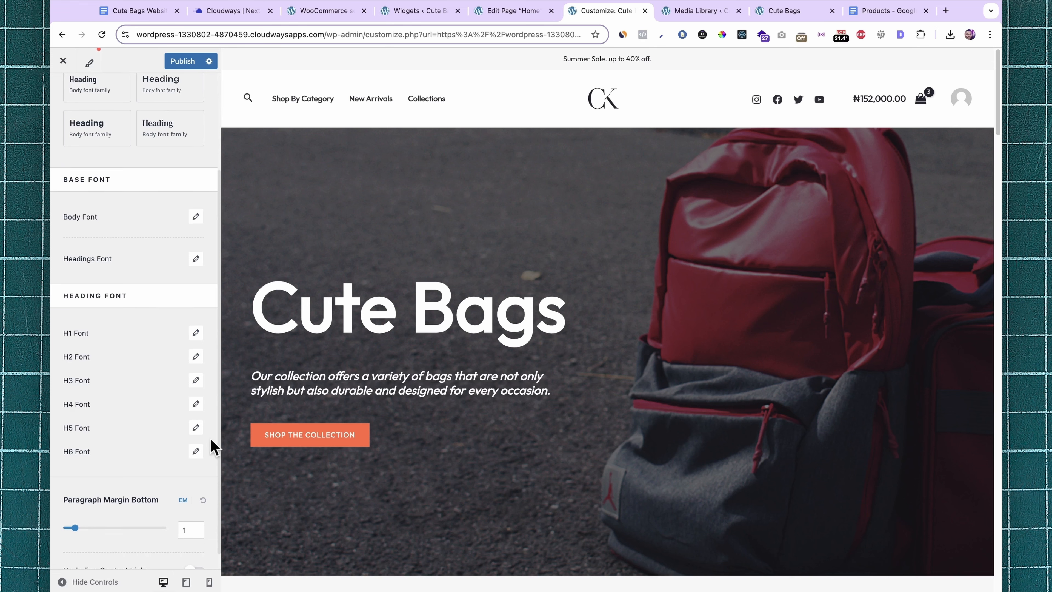
Publish the typography changes, close the Customizer, and return to the Home page editor.
scroll(174, 479, "up", 3)
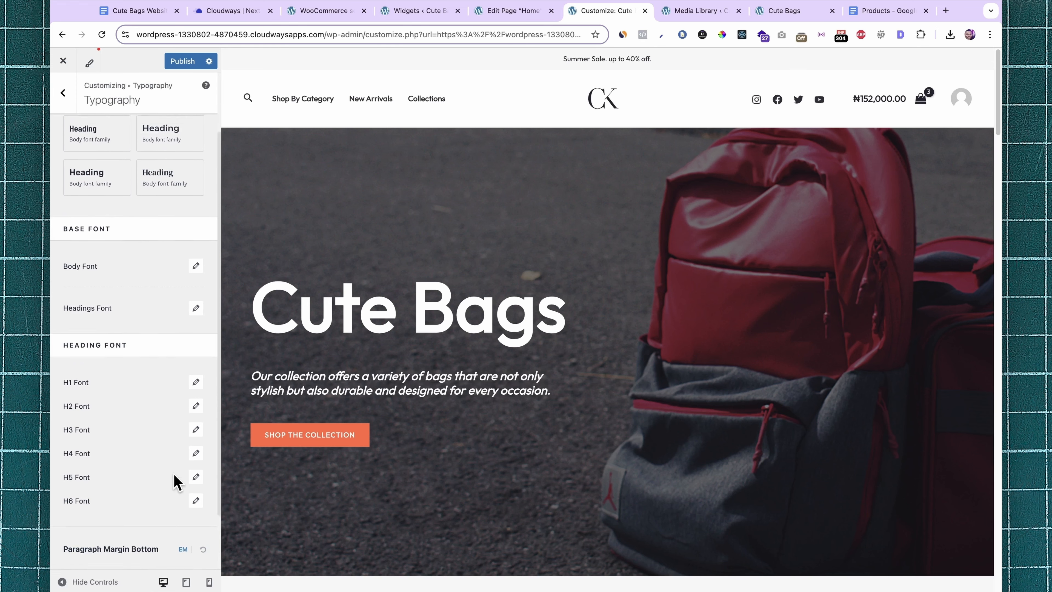
left_click(183, 62)
left_click(63, 61)
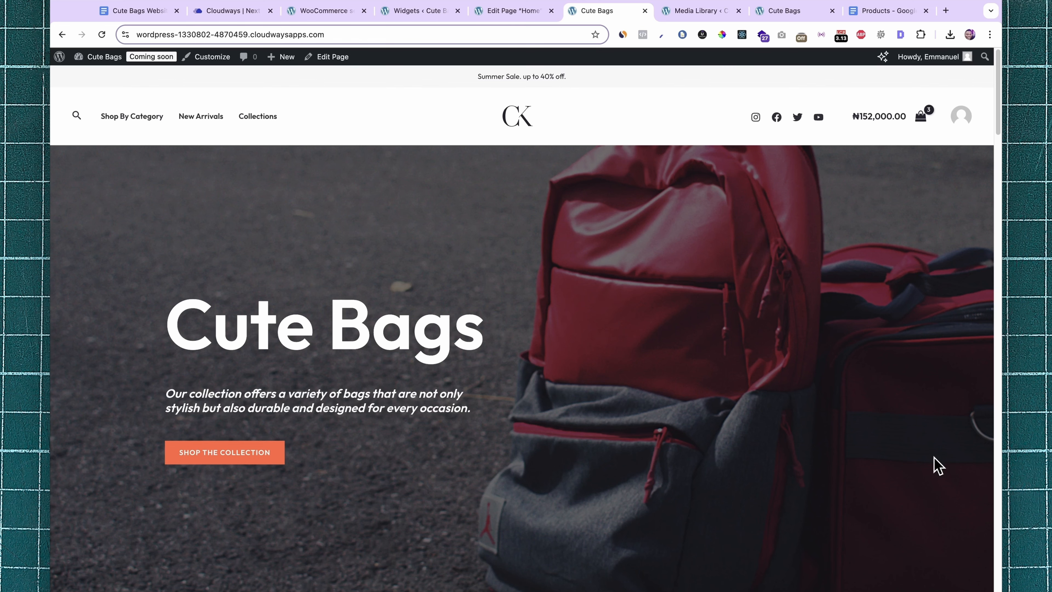
left_click(514, 16)
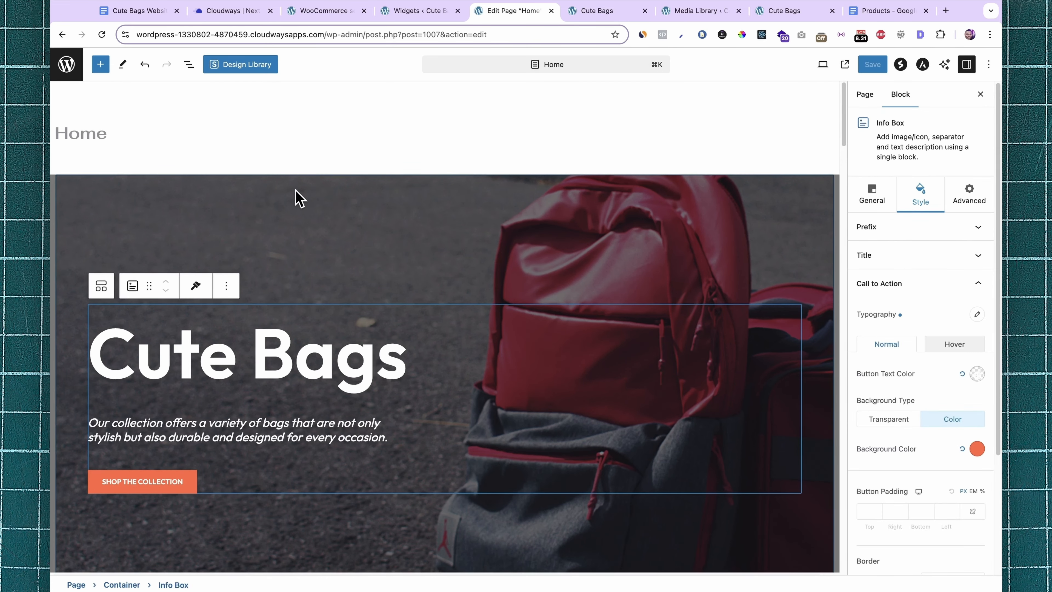
Give the hero container a solid white border, 40 px on left and right.
left_click(294, 190)
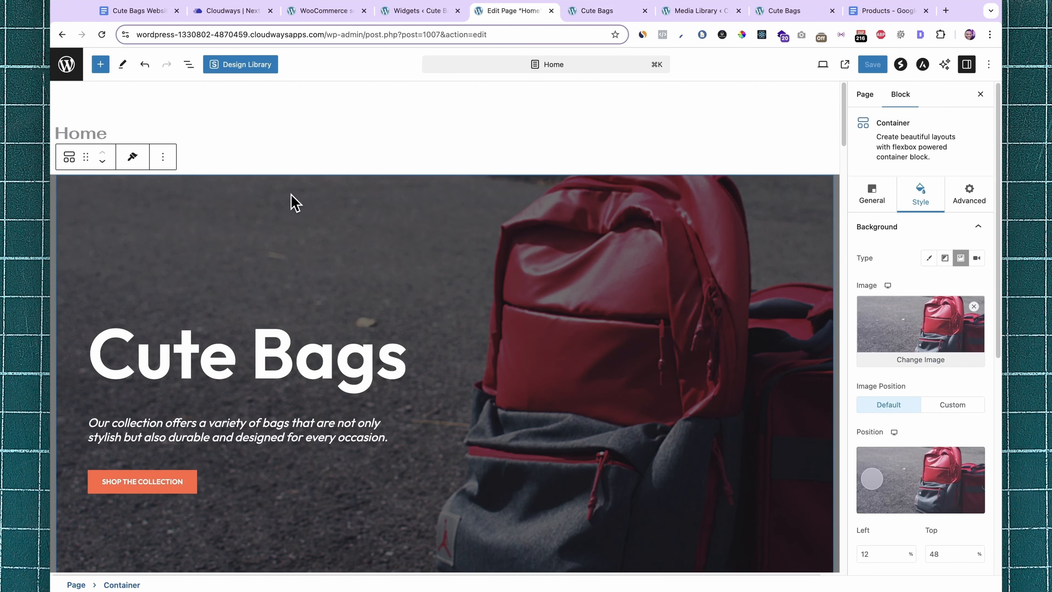
scroll(884, 424, "down", 10)
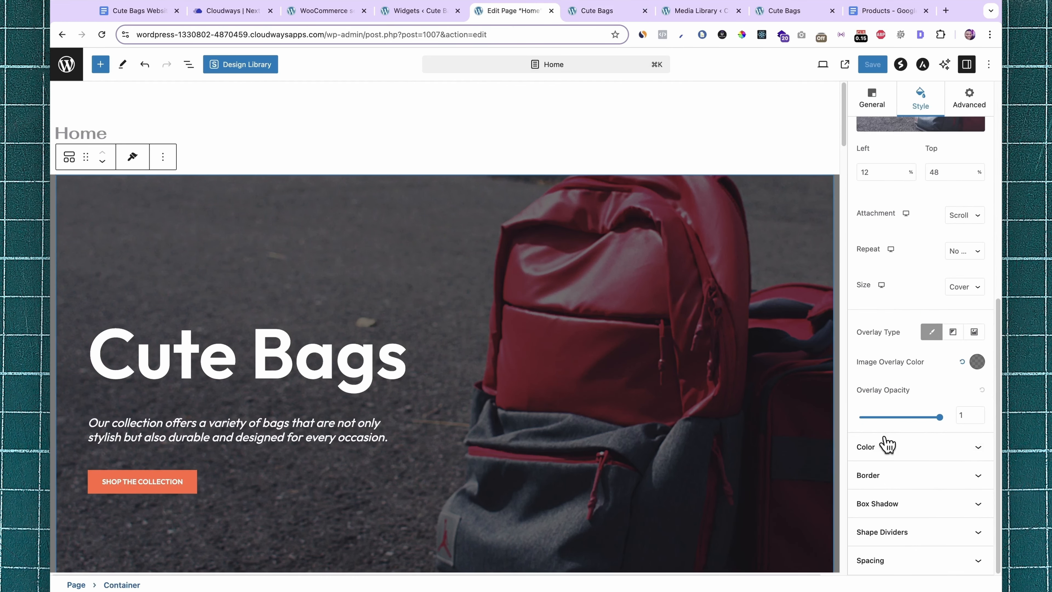
left_click(888, 475)
left_click(950, 311)
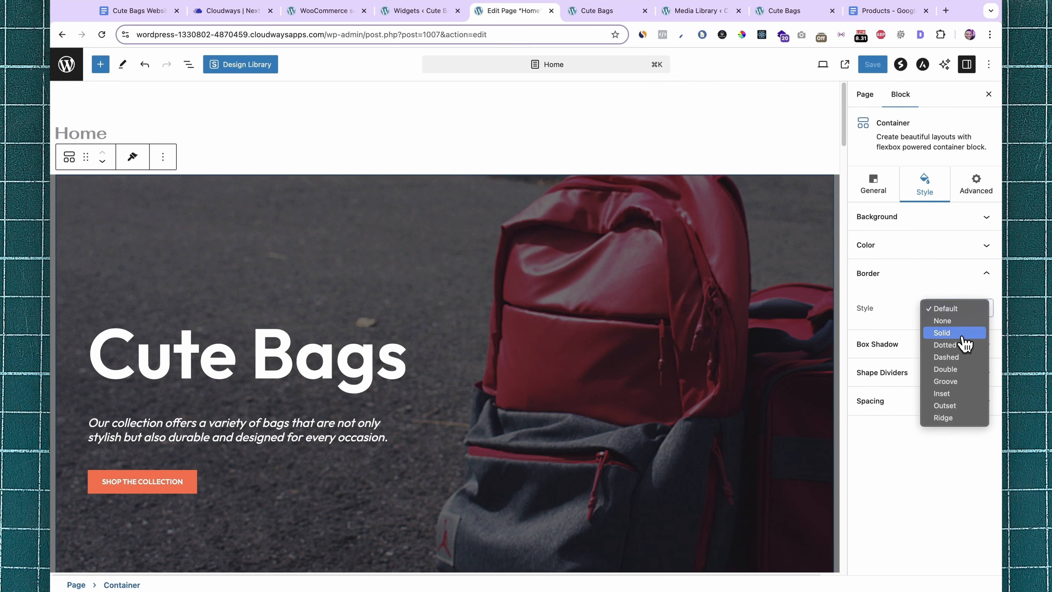
left_click(948, 333)
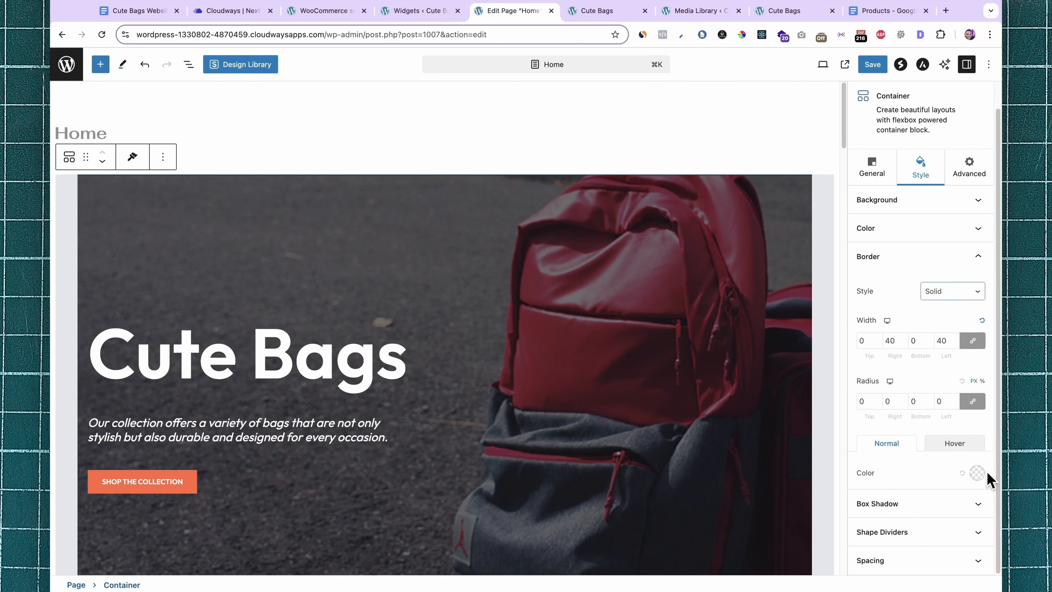
left_click(977, 472)
left_click_drag(892, 216, 862, 161)
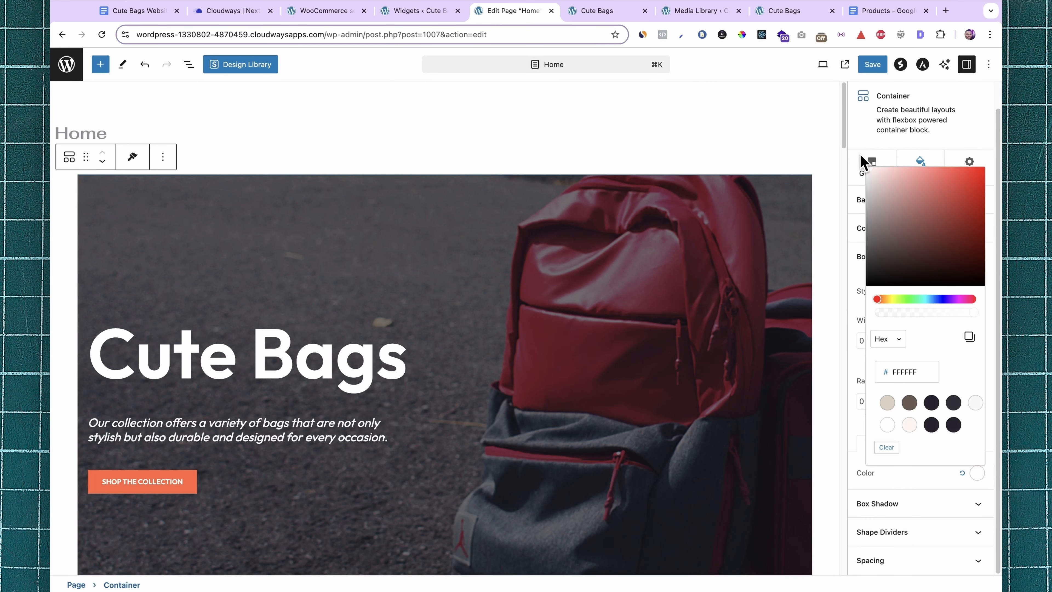
left_click(845, 368)
Save the Home page and switch to the live site.
scroll(835, 378, "up", 10)
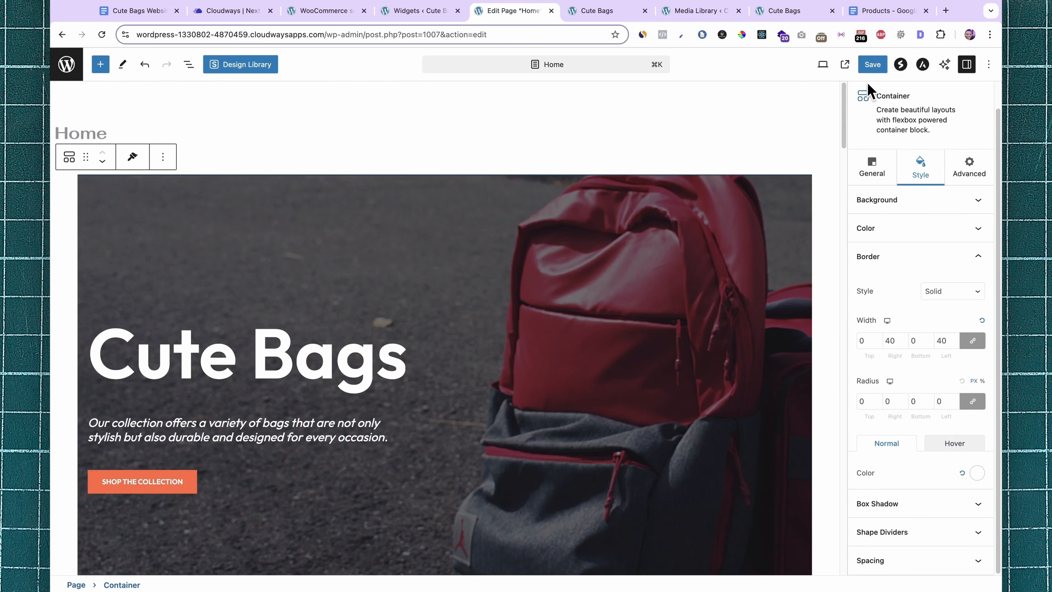
left_click(876, 71)
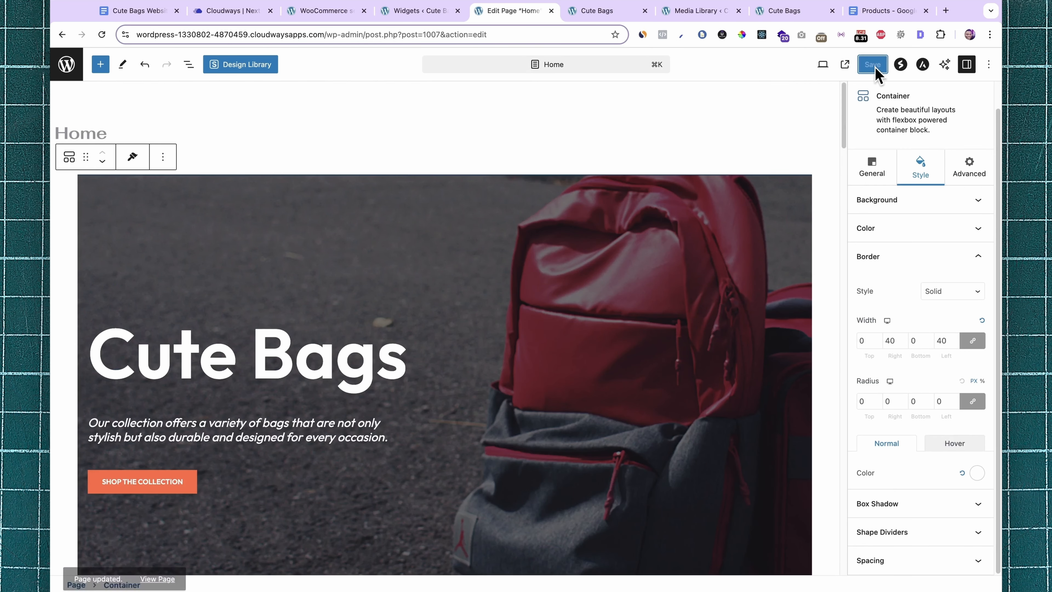
left_click(607, 13)
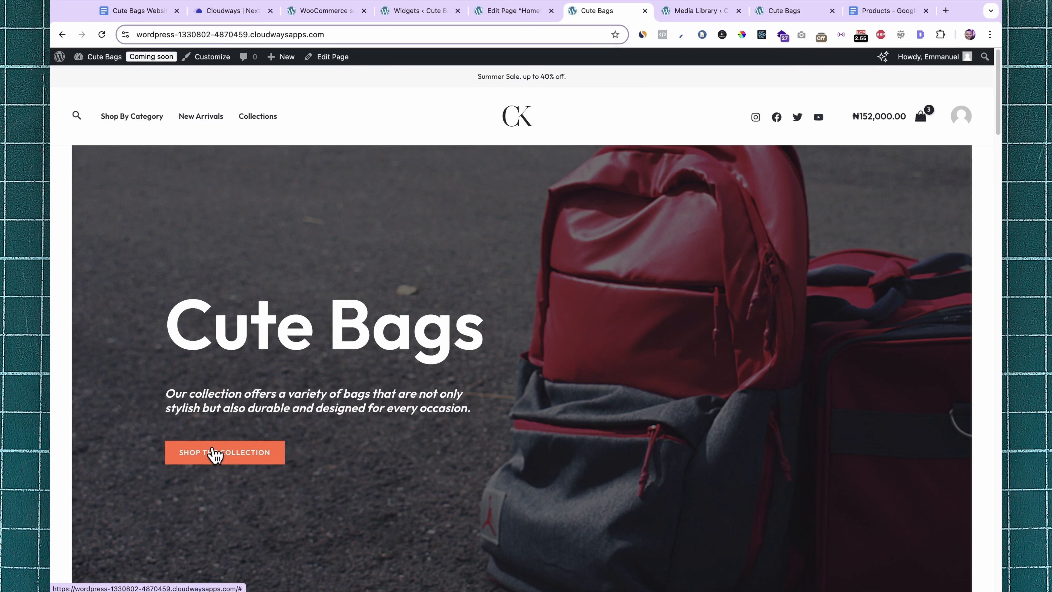
Open Shop By Category, scroll through the 25 bag products, then return to the Home editor.
left_click(129, 118)
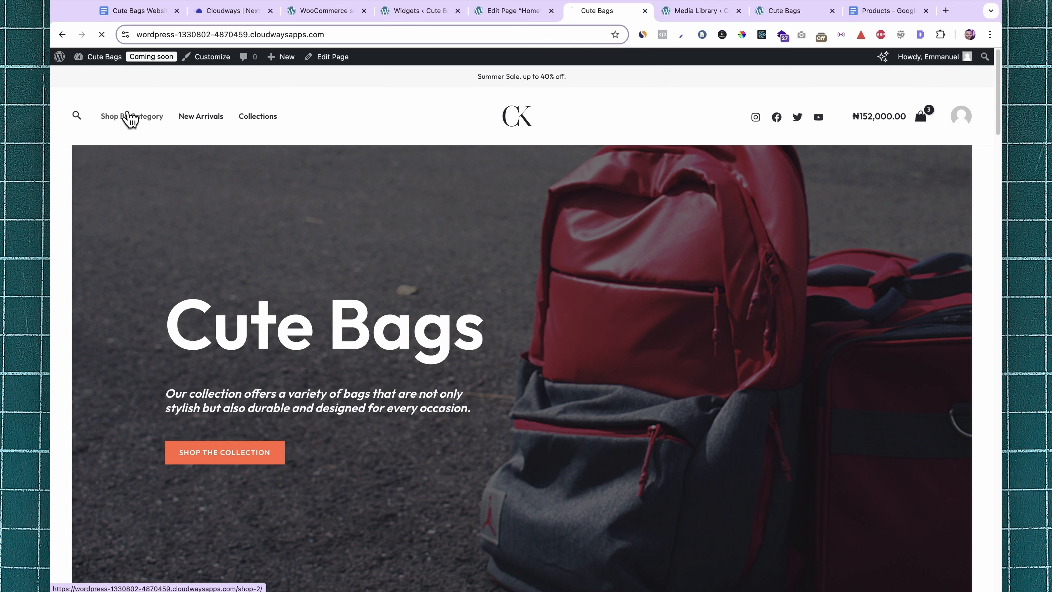
scroll(617, 327, "down", 5)
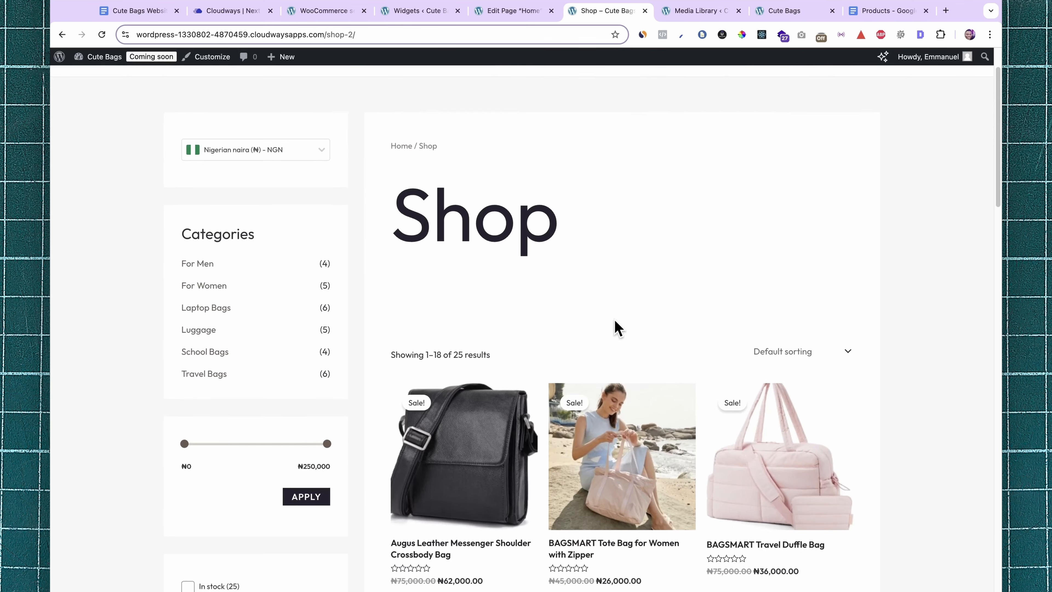
scroll(617, 327, "down", 10)
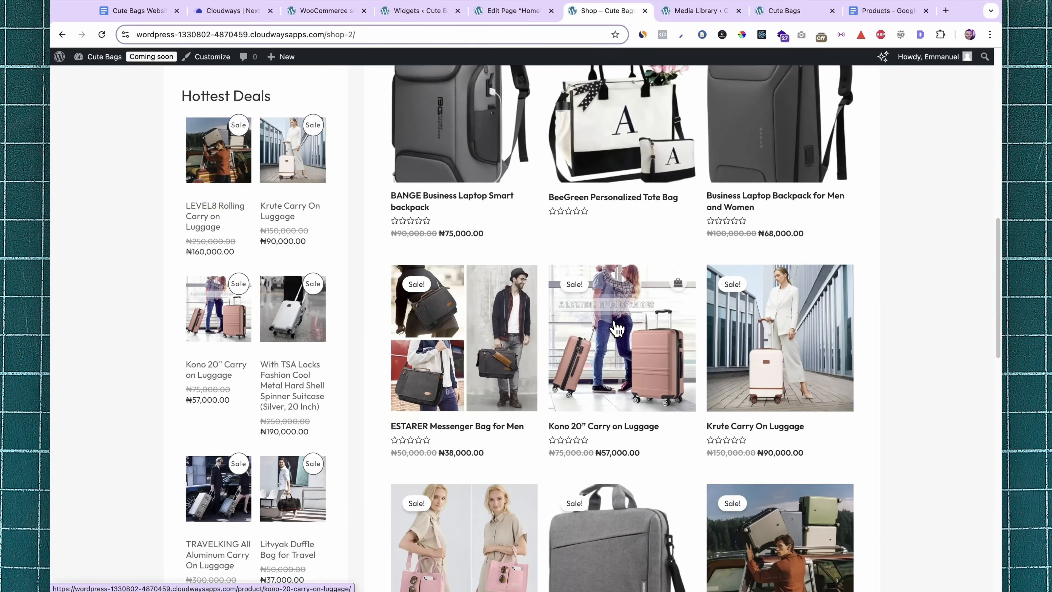
scroll(617, 327, "up", 15)
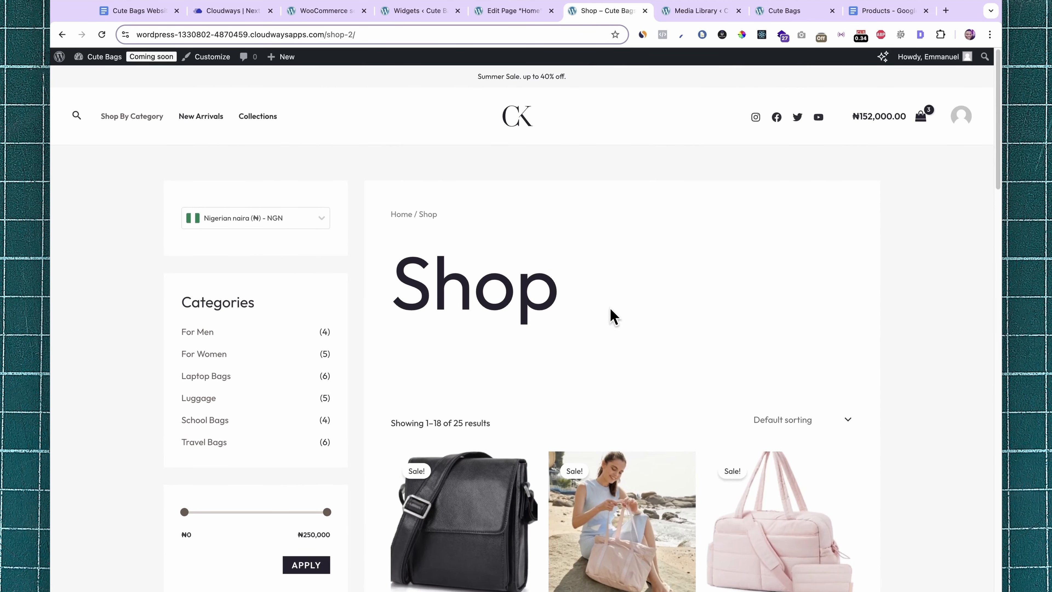
left_click(512, 12)
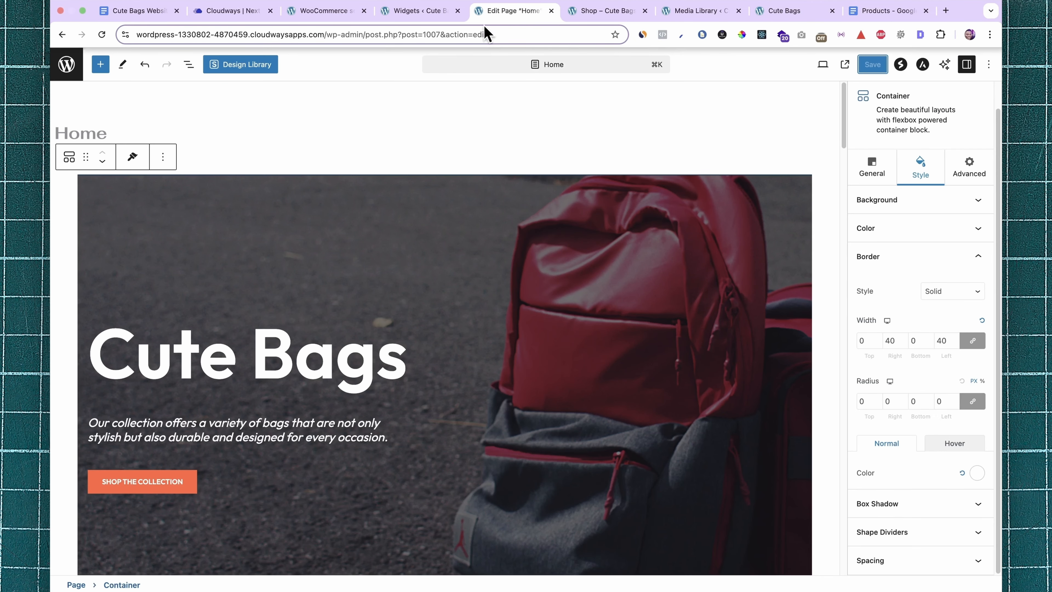
Set the Shop the Collection button link to /shop/, save the page, and view the live site.
left_click(123, 482)
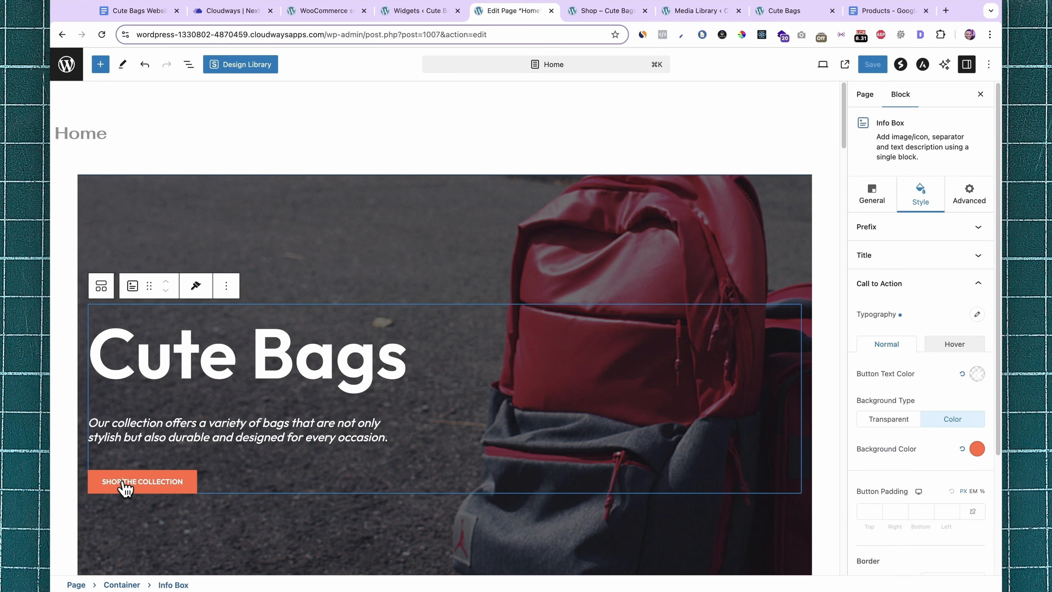
left_click(872, 196)
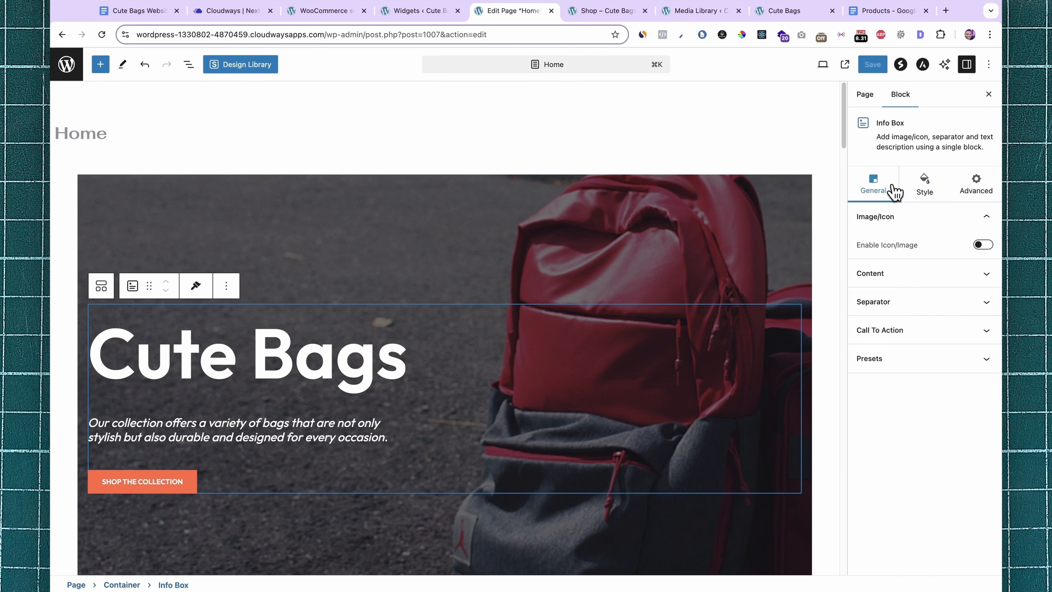
left_click(920, 330)
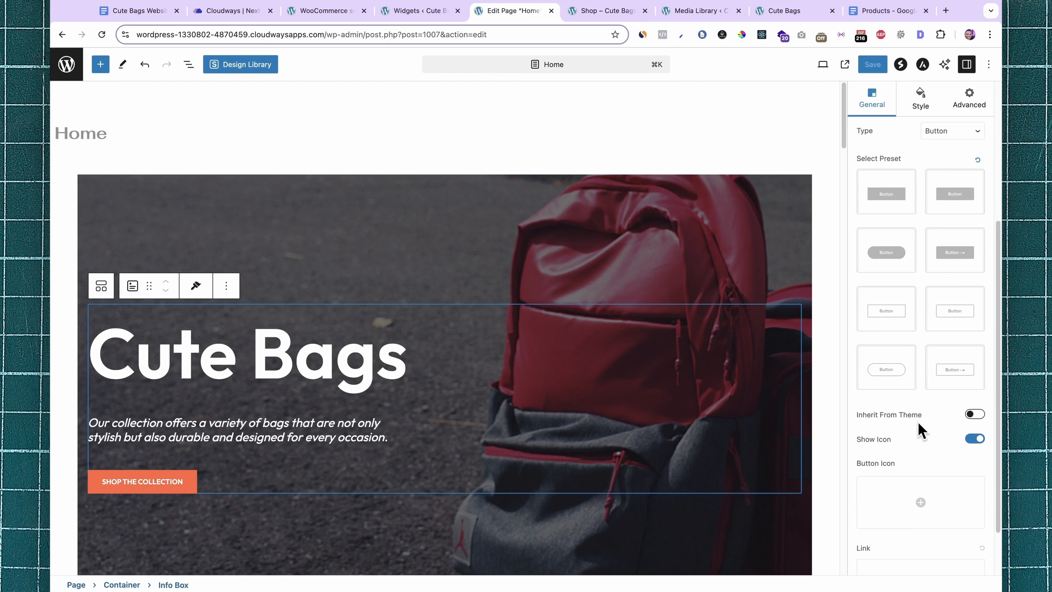
scroll(919, 430, "down", 3)
left_click(898, 503)
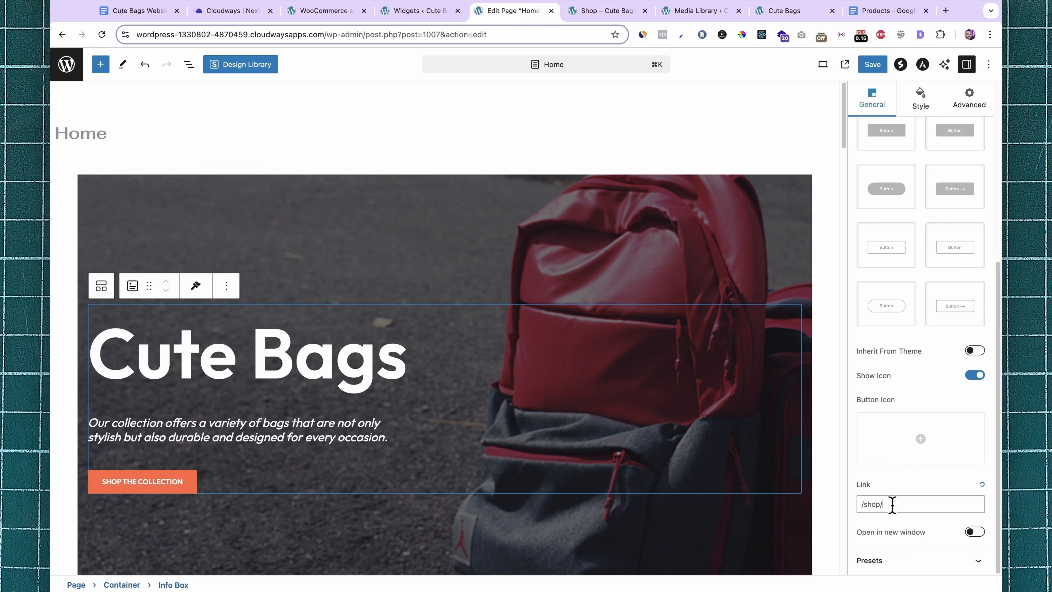
left_click(878, 66)
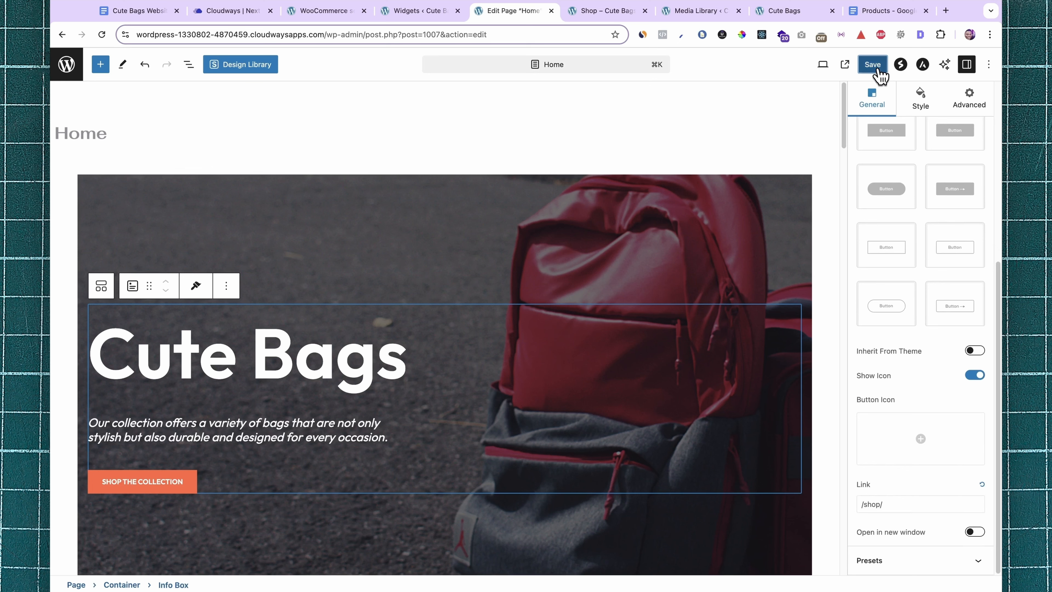
left_click(607, 11)
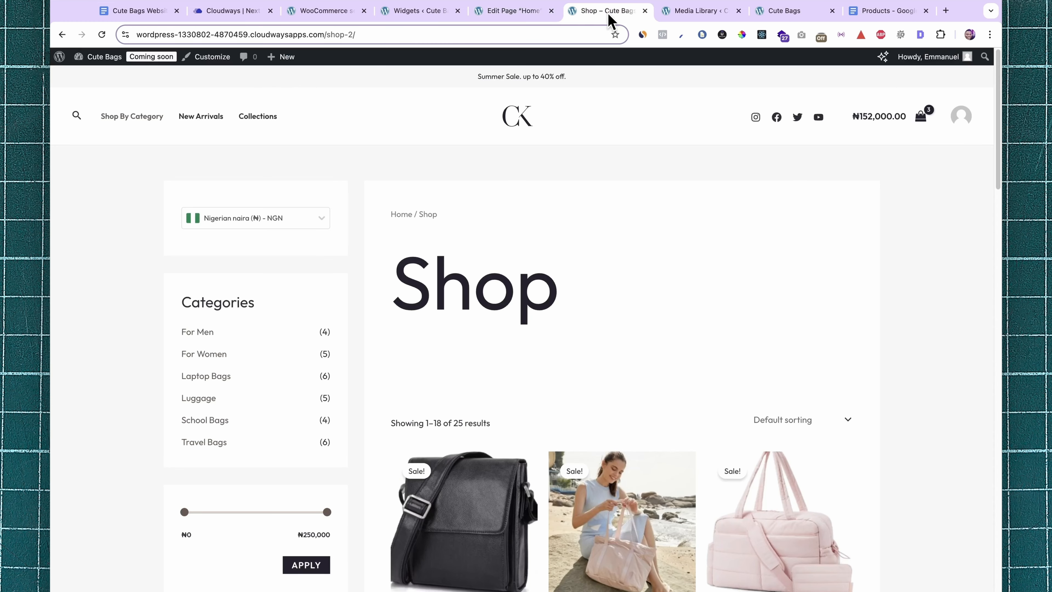
Test the hero button, then compare the product Shop Page with the empty page at /shop/.
left_click(528, 121)
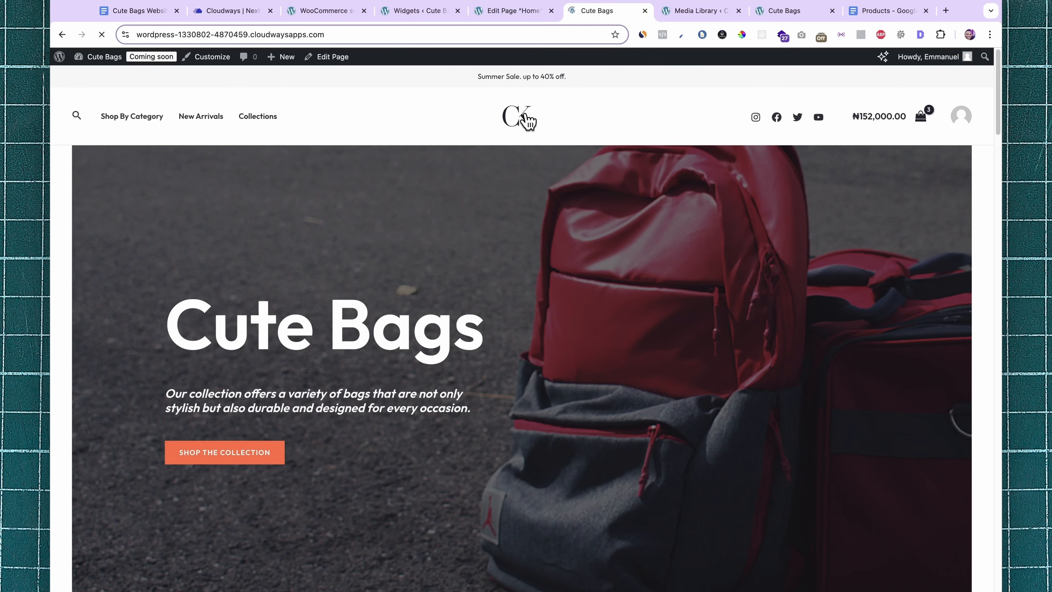
left_click(229, 455)
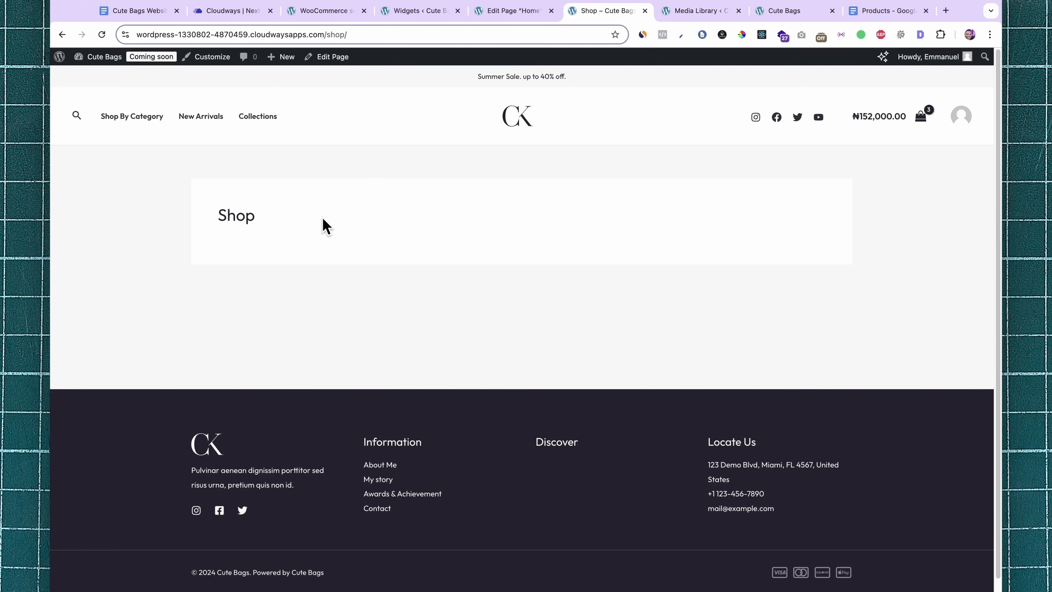
left_click(327, 11)
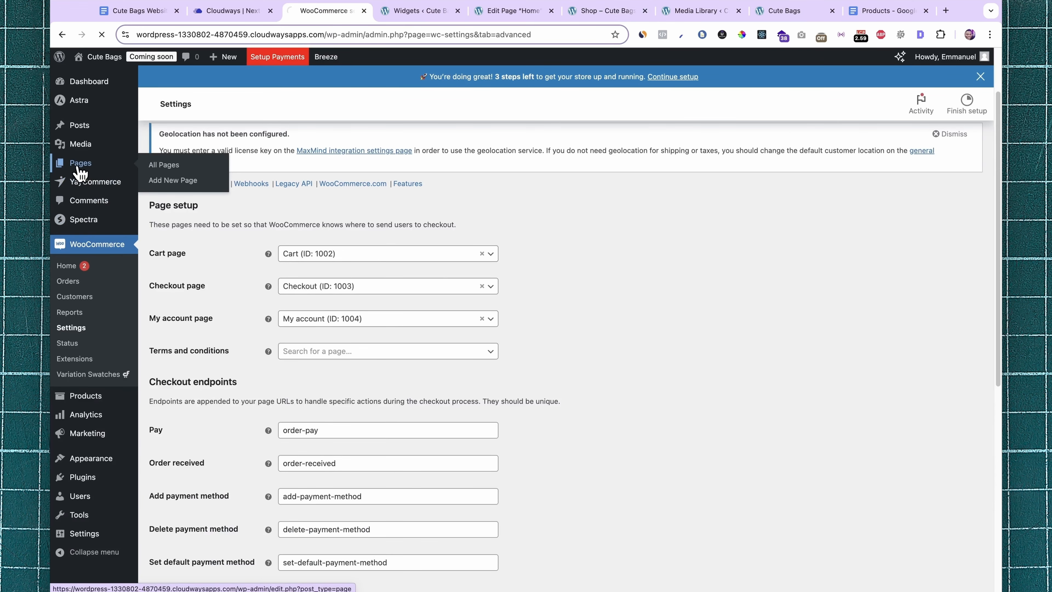
scroll(261, 291, "down", 5)
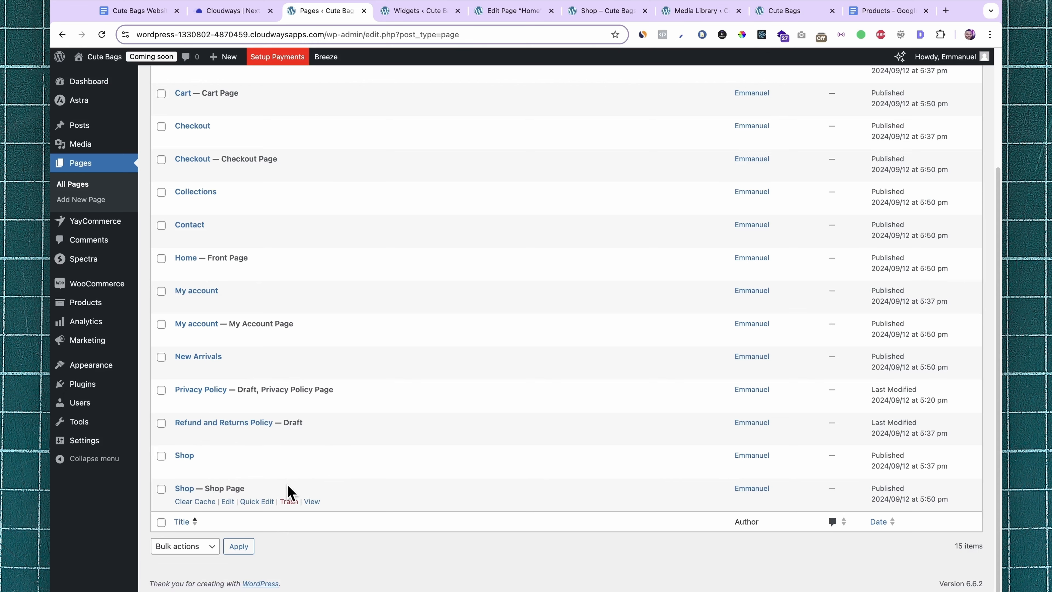
right_click(312, 501)
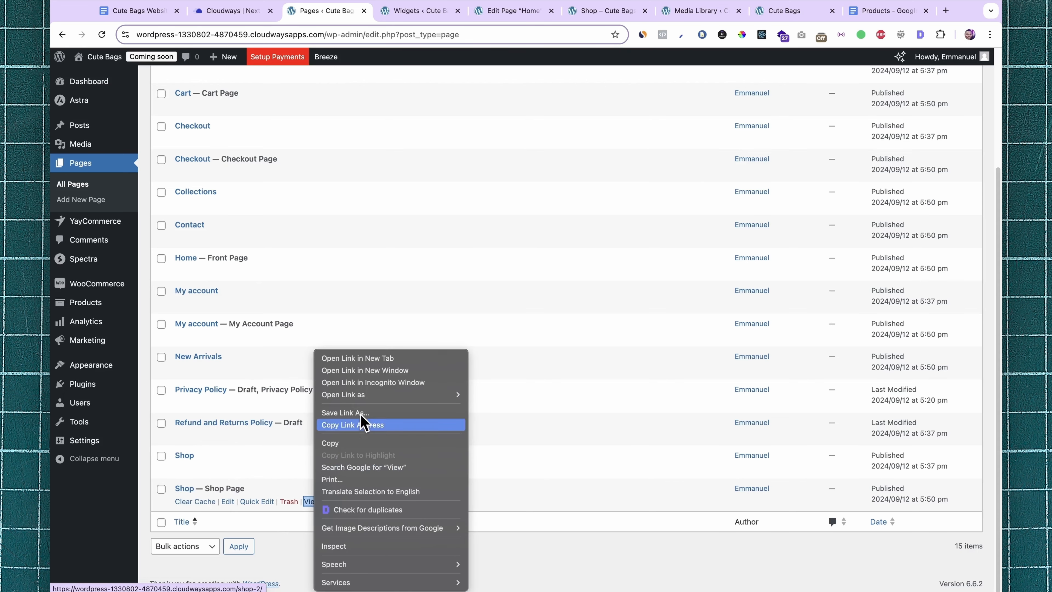
left_click(361, 359)
right_click(317, 468)
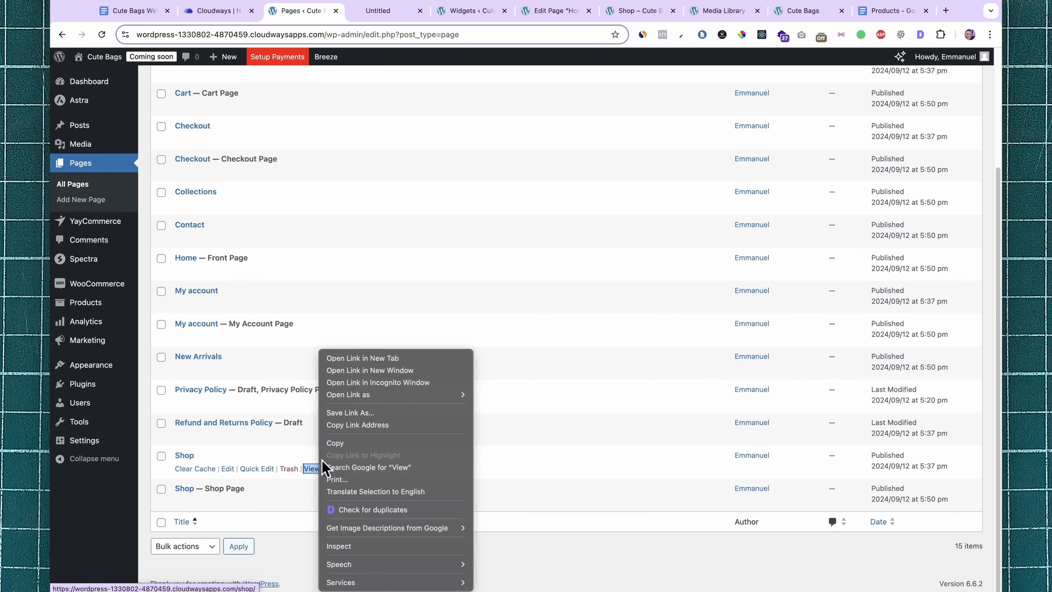
left_click(361, 359)
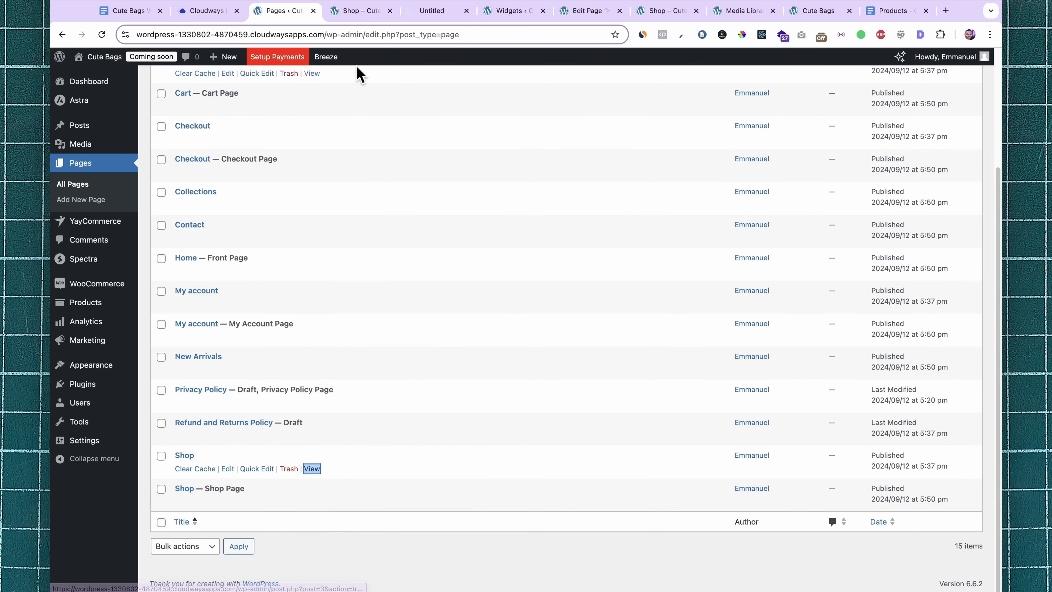
left_click(356, 12)
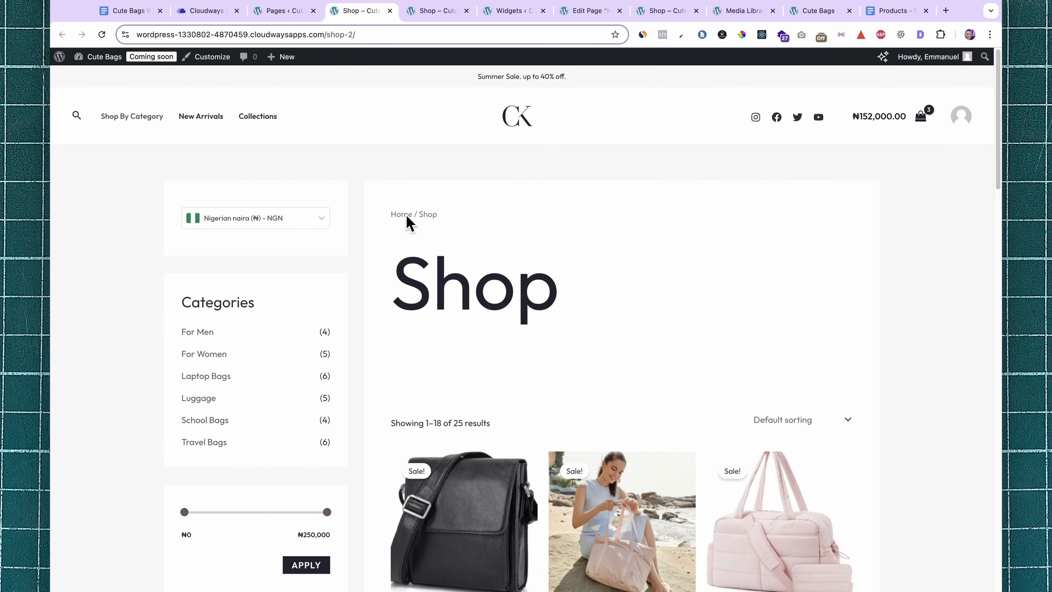
left_click(431, 10)
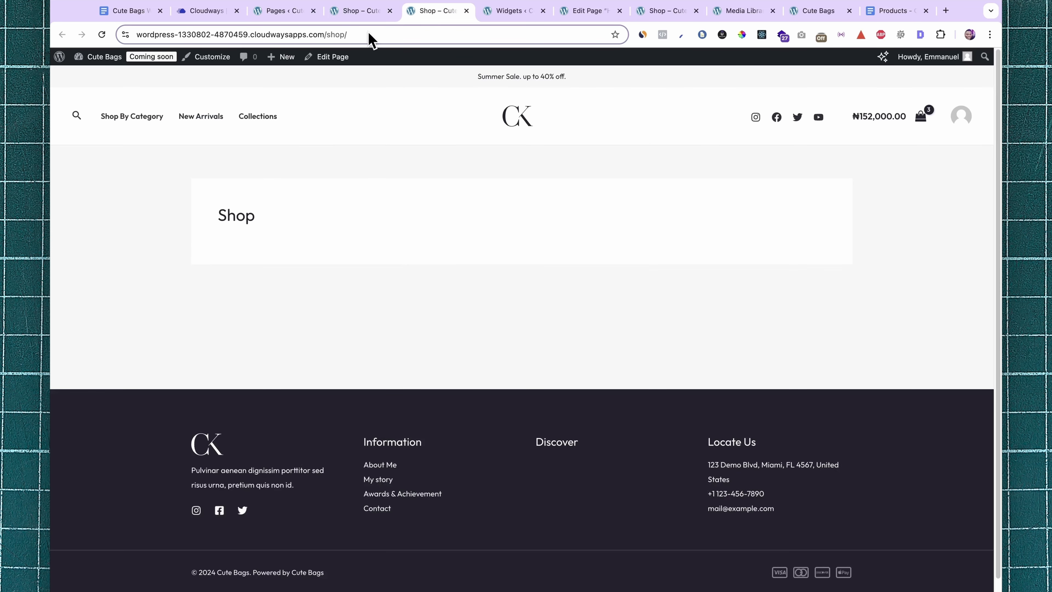
left_click(285, 12)
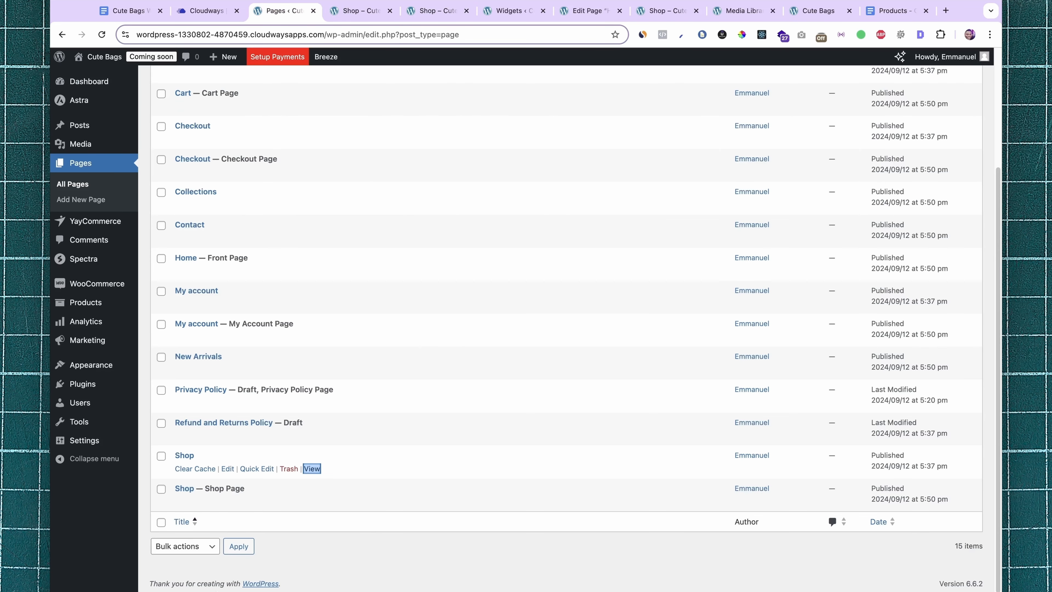
Trash the empty duplicate Shop page and change the product Shop page's slug to 'shop'.
left_click(289, 468)
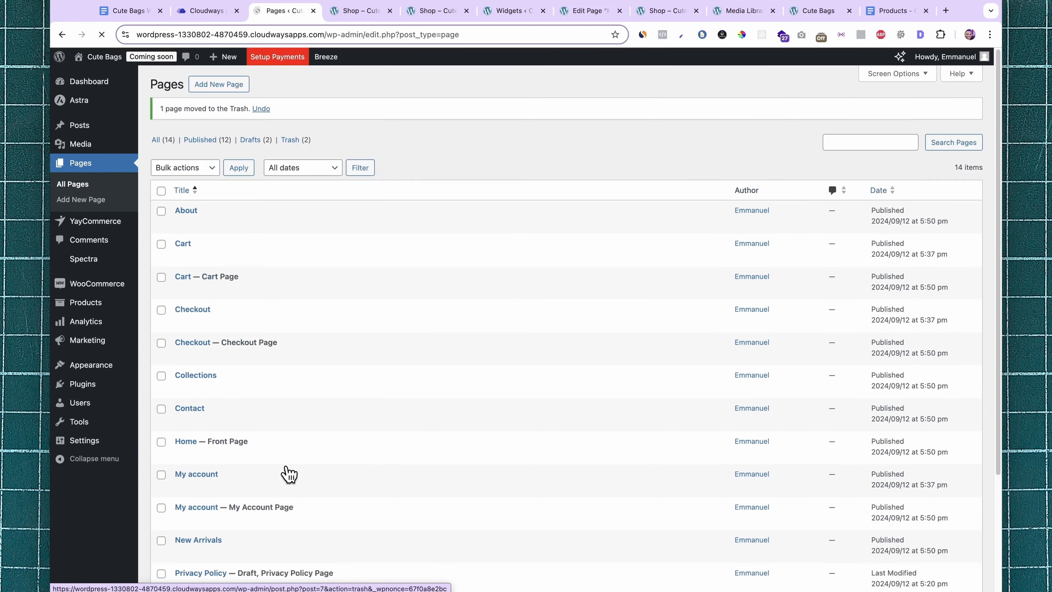
scroll(277, 508, "down", 10)
left_click(254, 501)
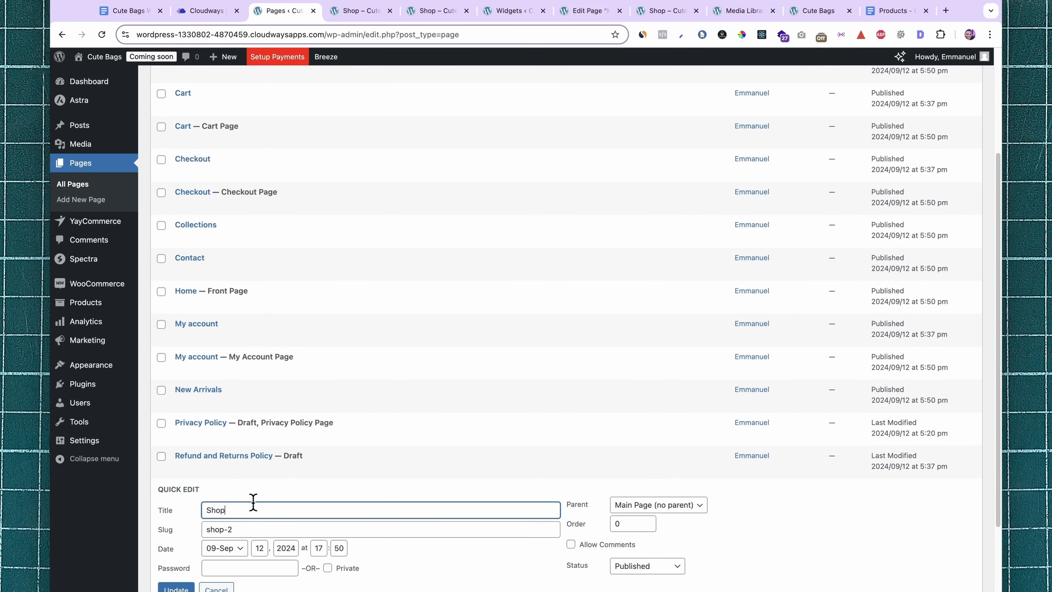
scroll(269, 526, "down", 3)
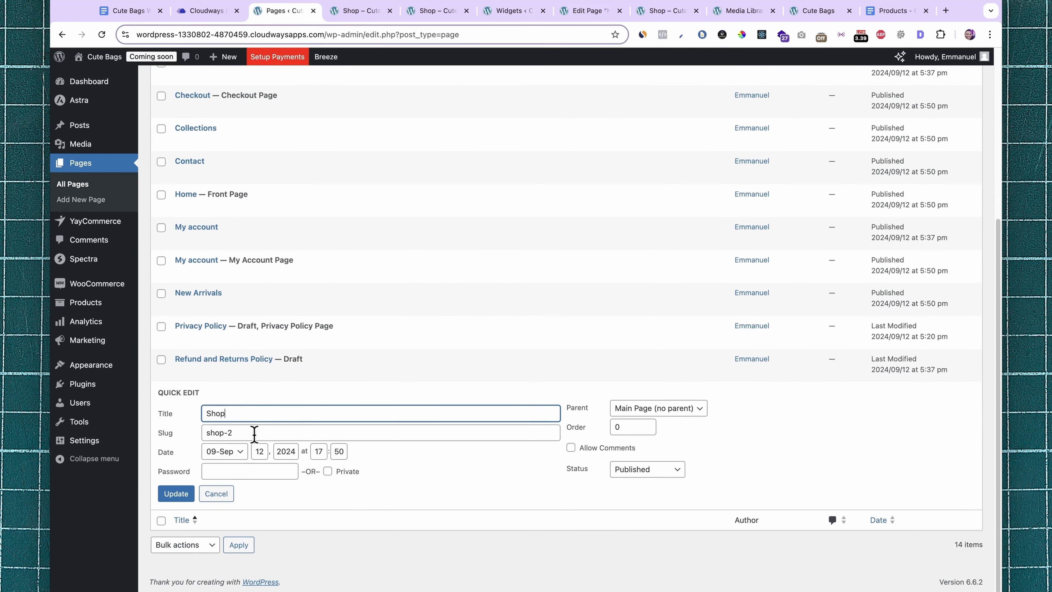
left_click(246, 433)
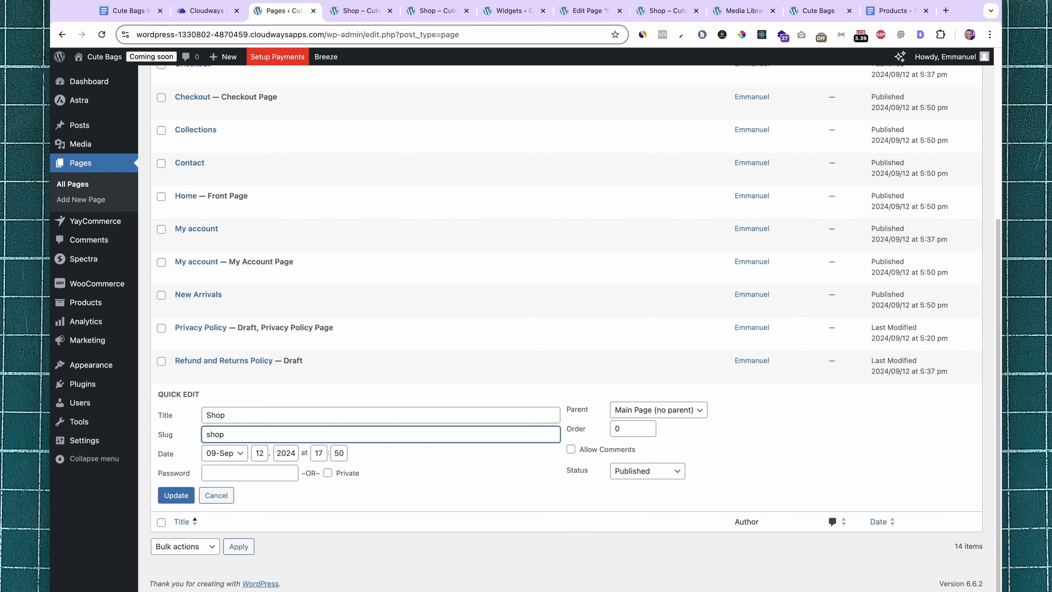
left_click(178, 495)
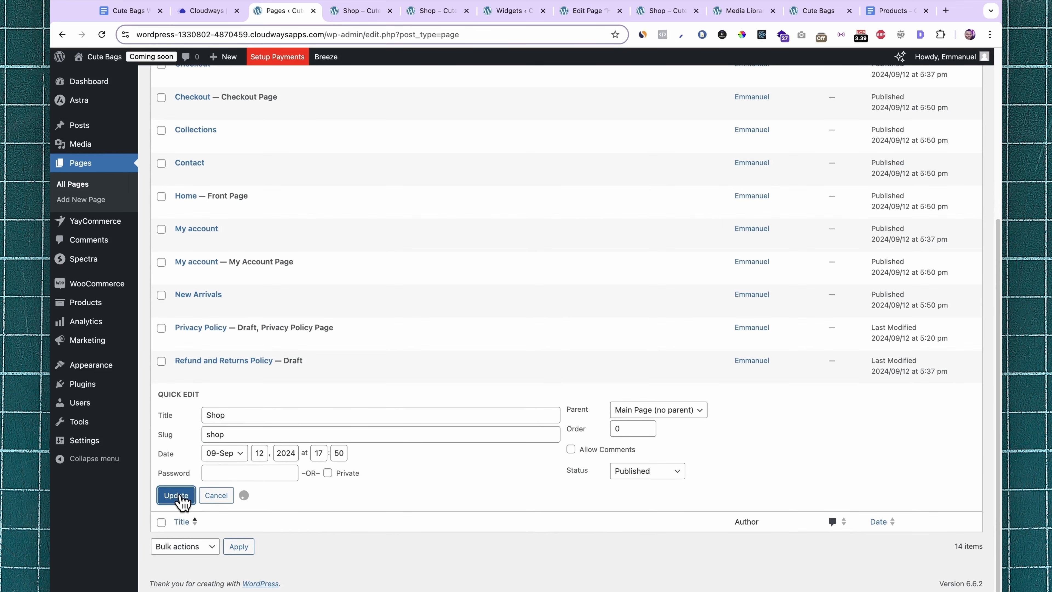
Reload the homepage, click Shop the Collection, and scroll through the /shop/ page's 25 bags.
left_click(666, 12)
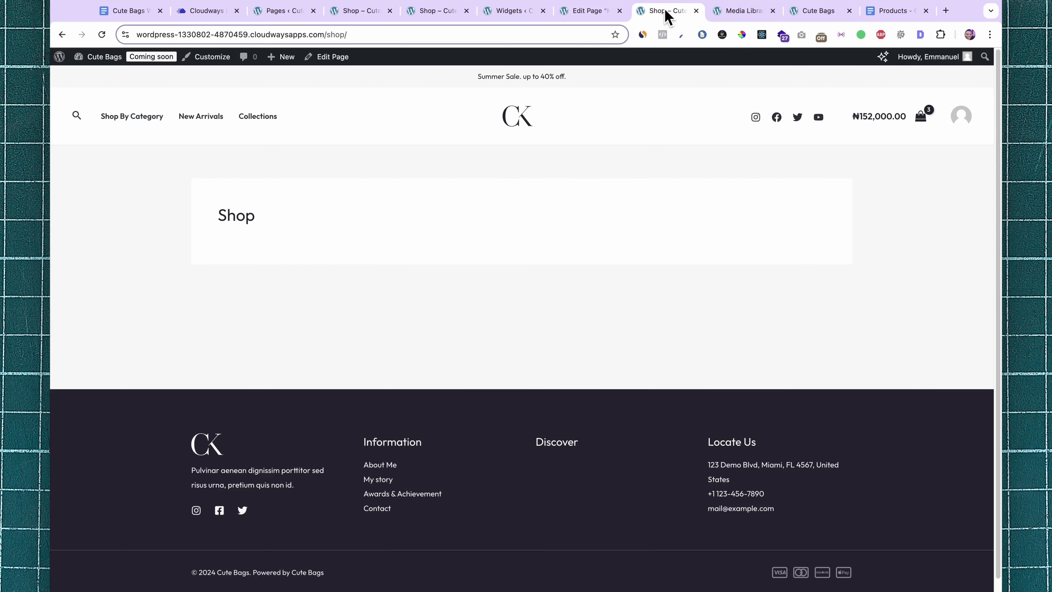
left_click(514, 121)
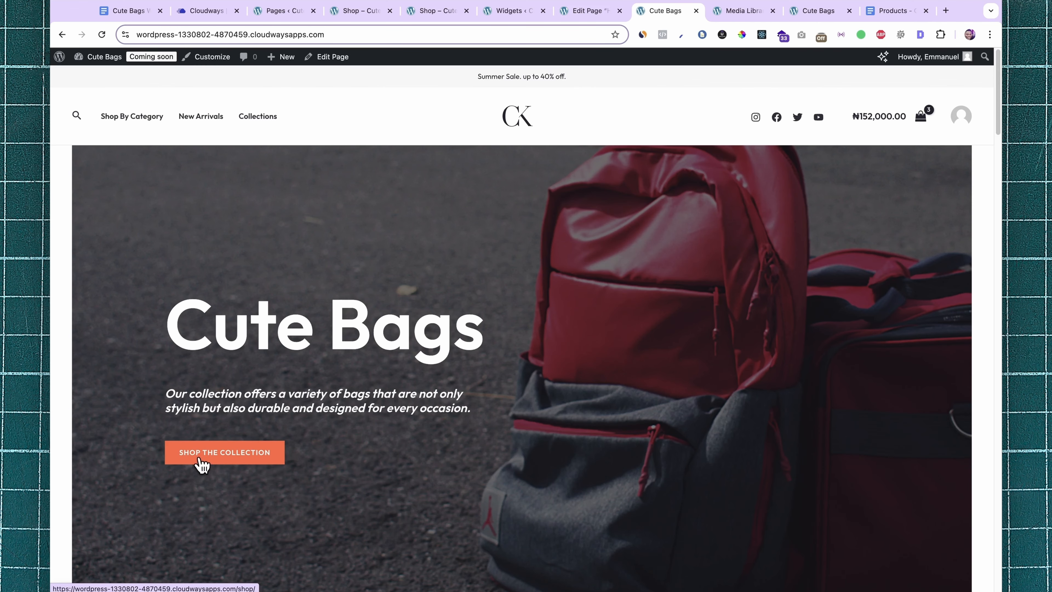
left_click(206, 457)
scroll(629, 316, "down", 1)
scroll(629, 317, "down", 1)
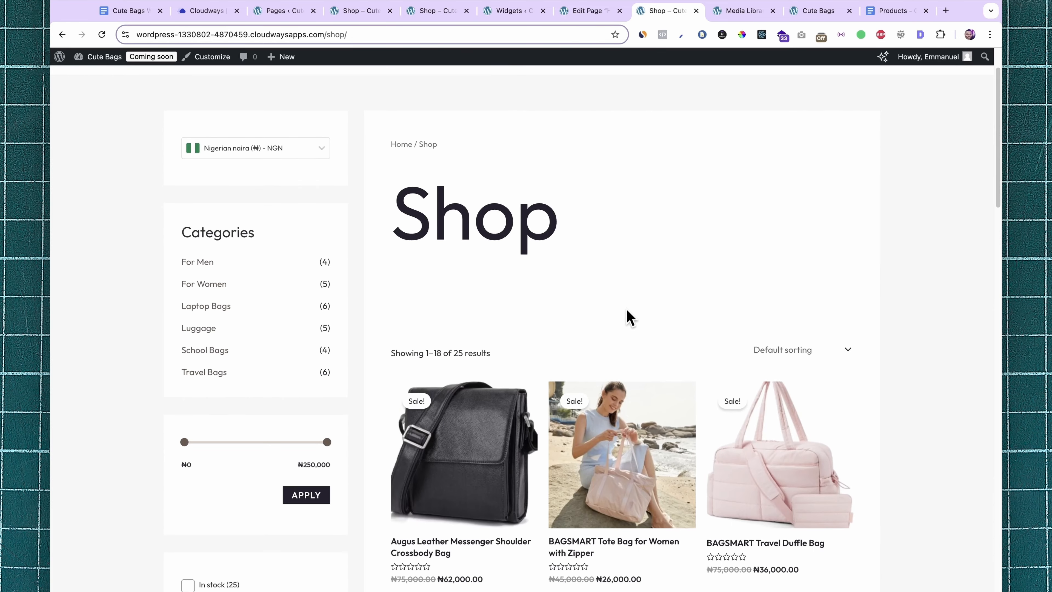
scroll(678, 481, "down", 20)
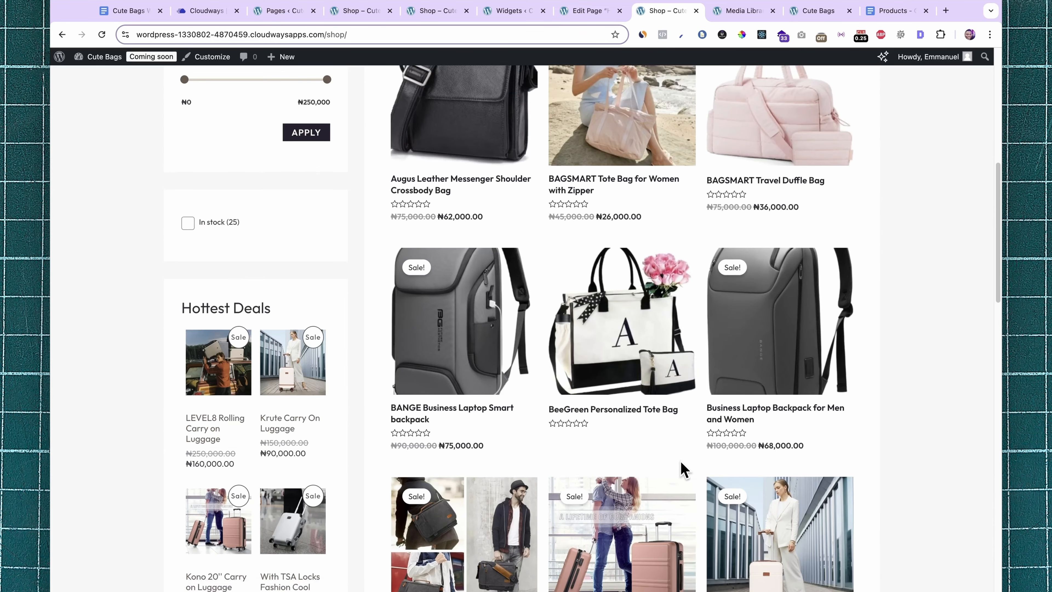
scroll(682, 469, "down", 10)
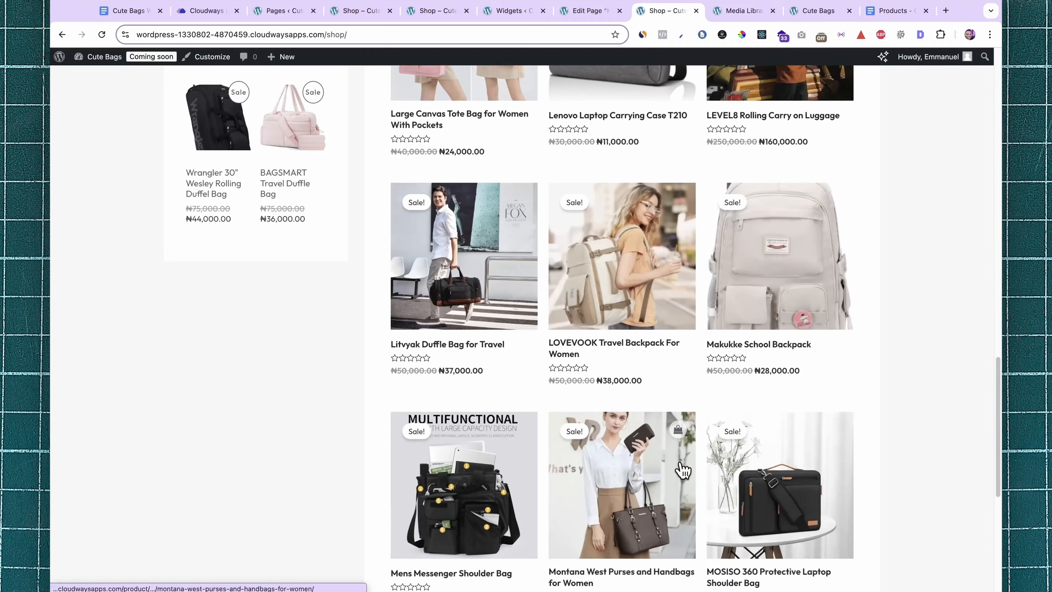
scroll(681, 469, "up", 3)
scroll(681, 470, "up", 20)
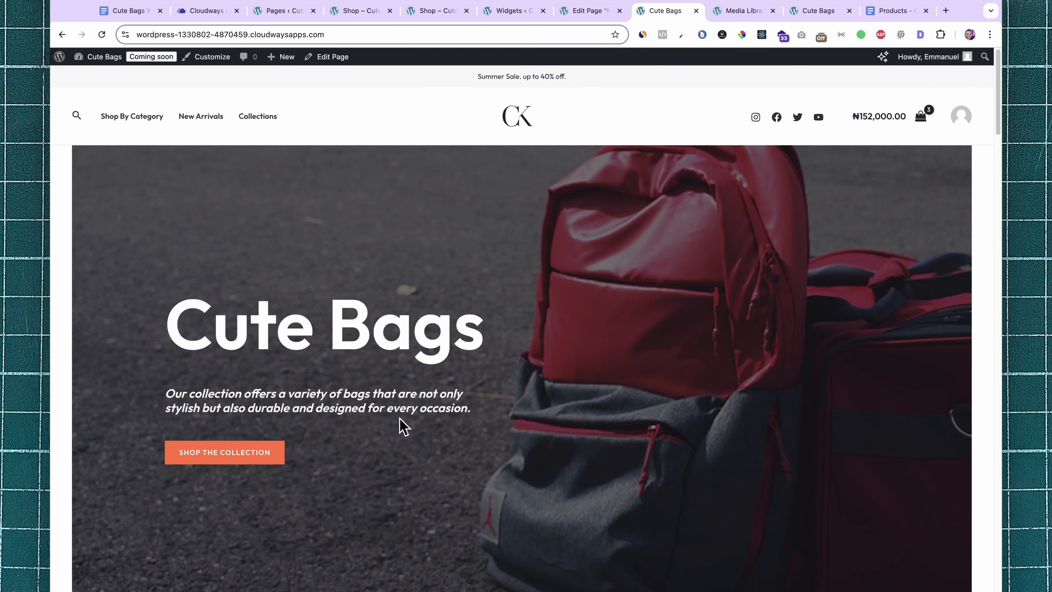
scroll(419, 462, "down", 10)
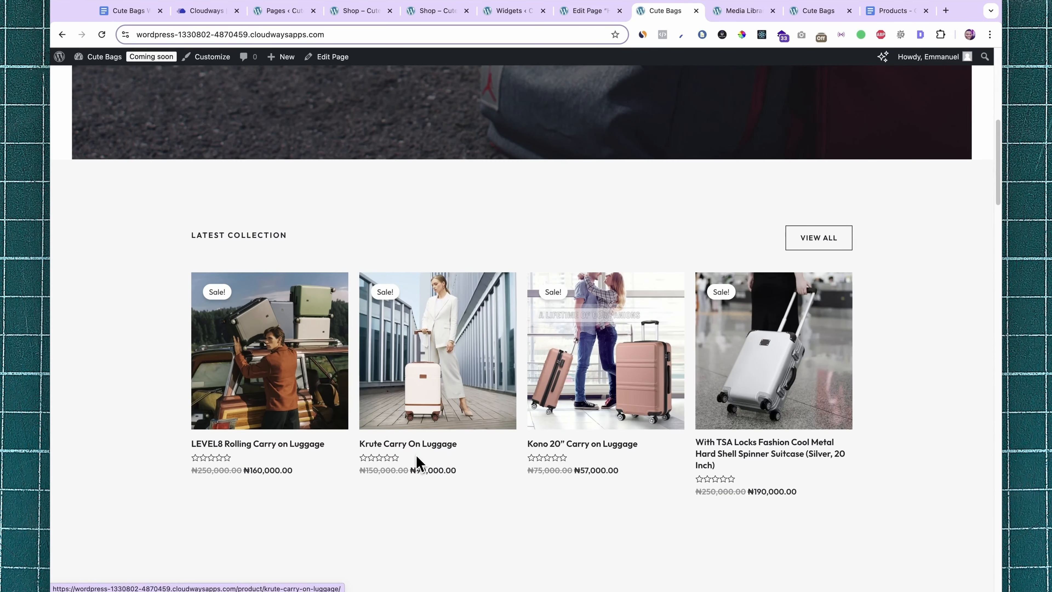
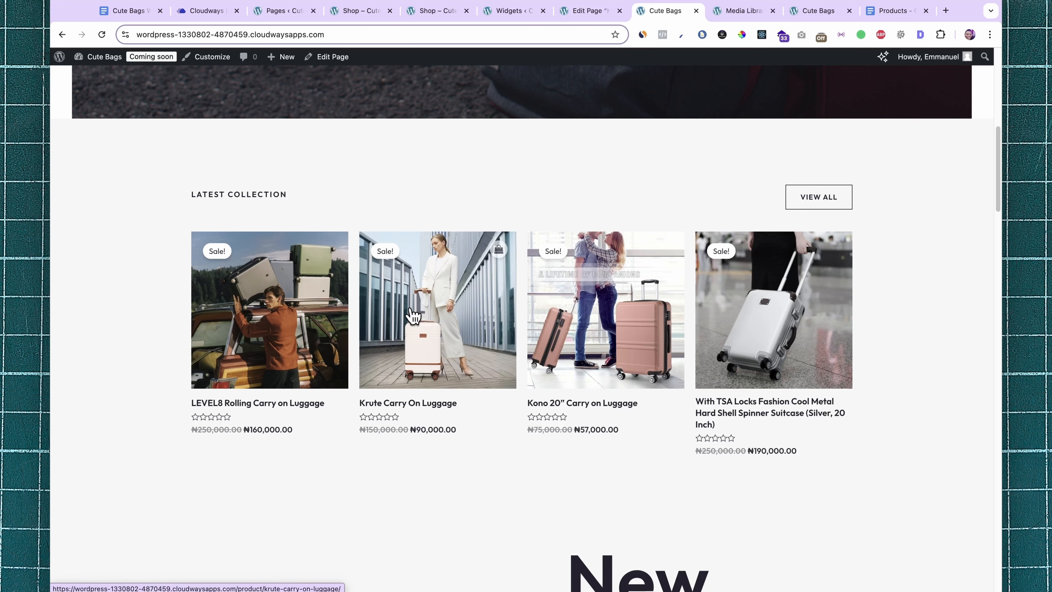
Test the Latest Collection's View All link on the live homepage, then return to the Home page editor.
left_click(832, 204)
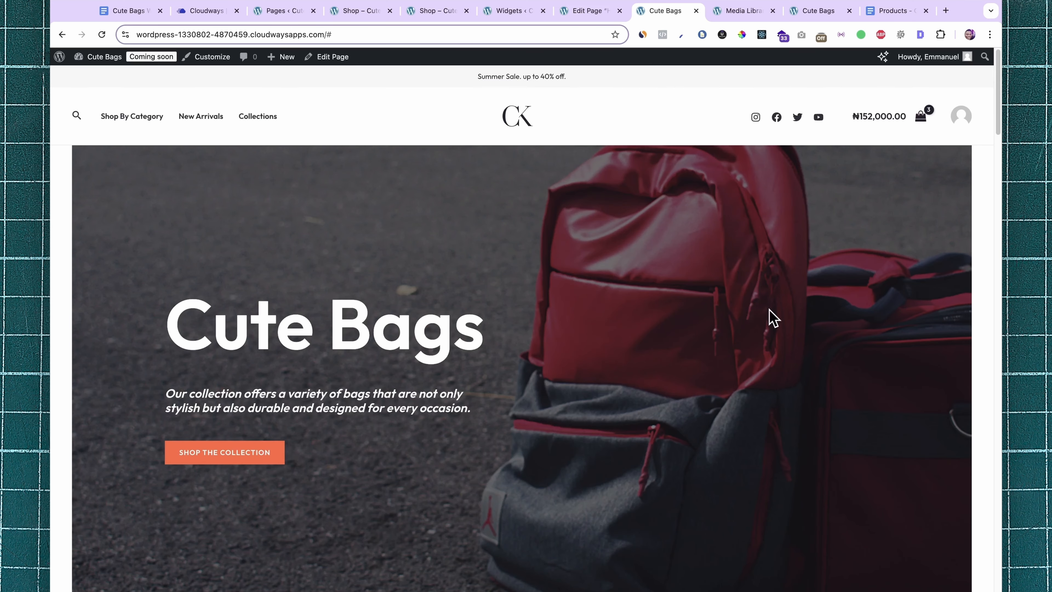
scroll(770, 317, "down", 5)
scroll(827, 337, "down", 2)
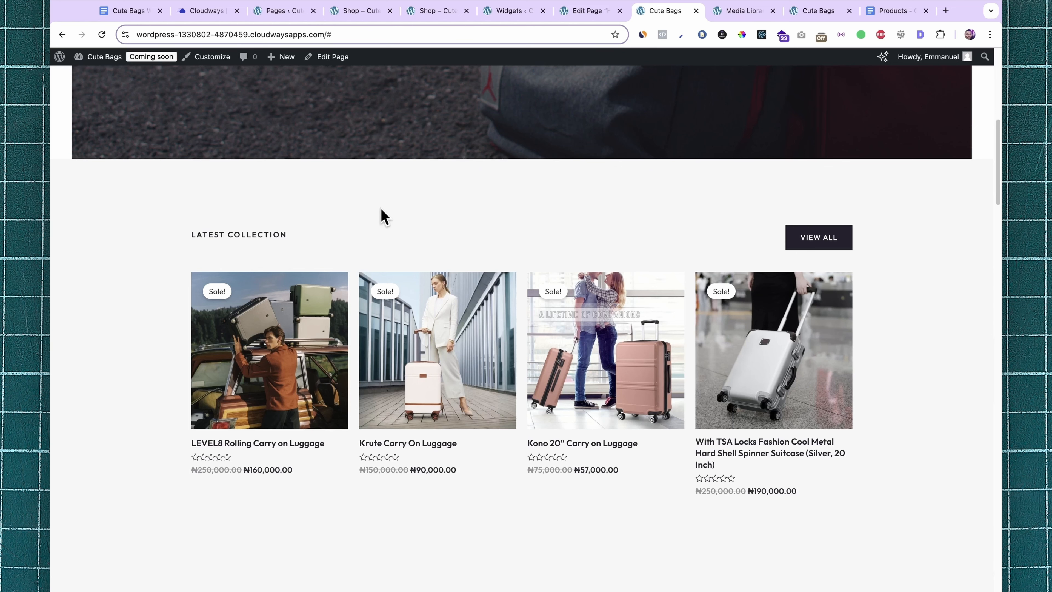
left_click(594, 12)
scroll(554, 224, "down", 7)
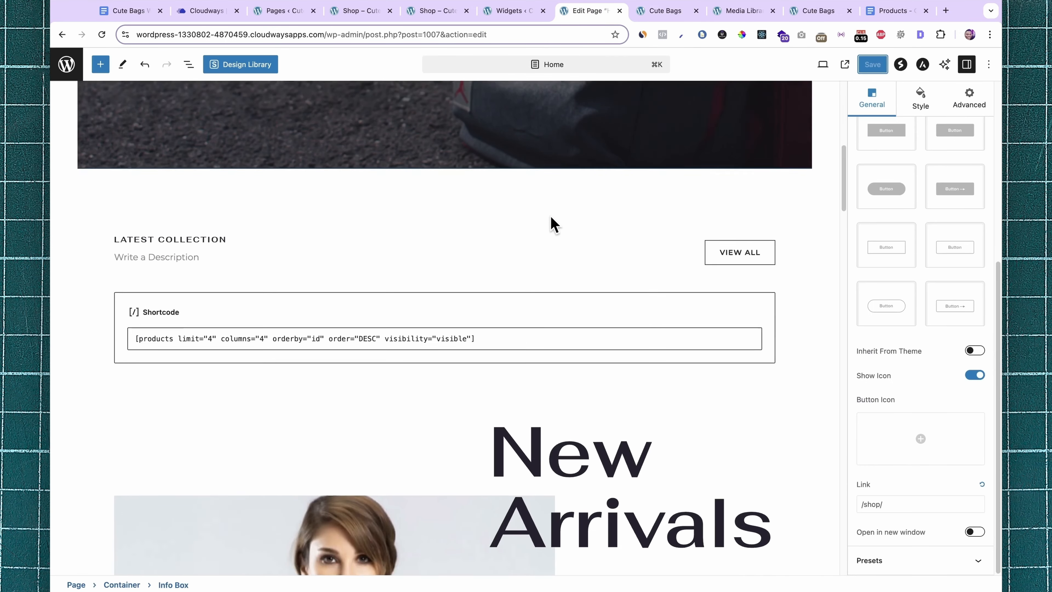
Set the Latest Collection View All button's link to /shop/ and save the page.
scroll(554, 223, "down", 1)
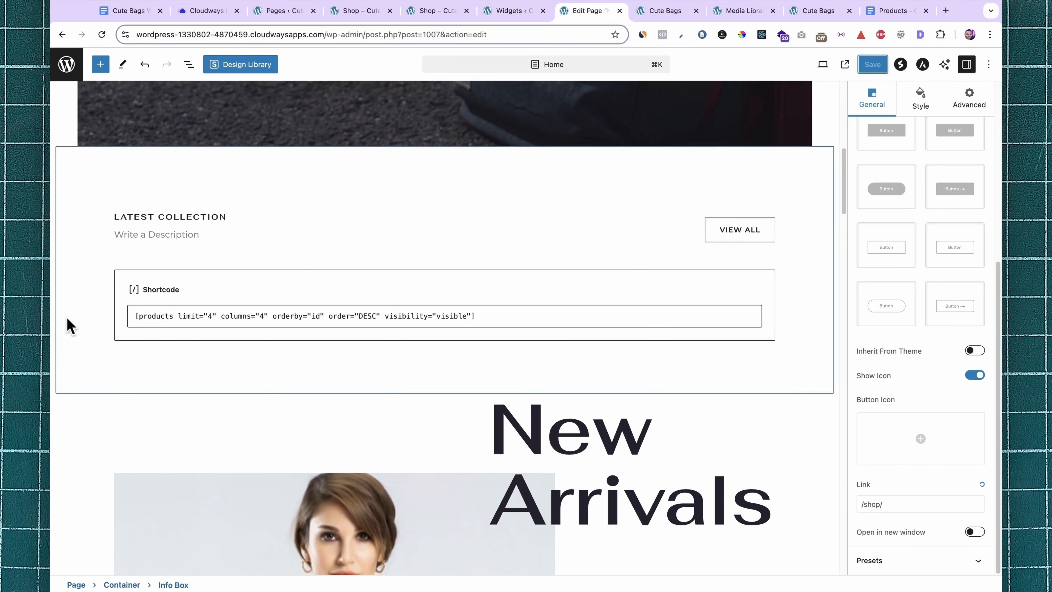
left_click(731, 234)
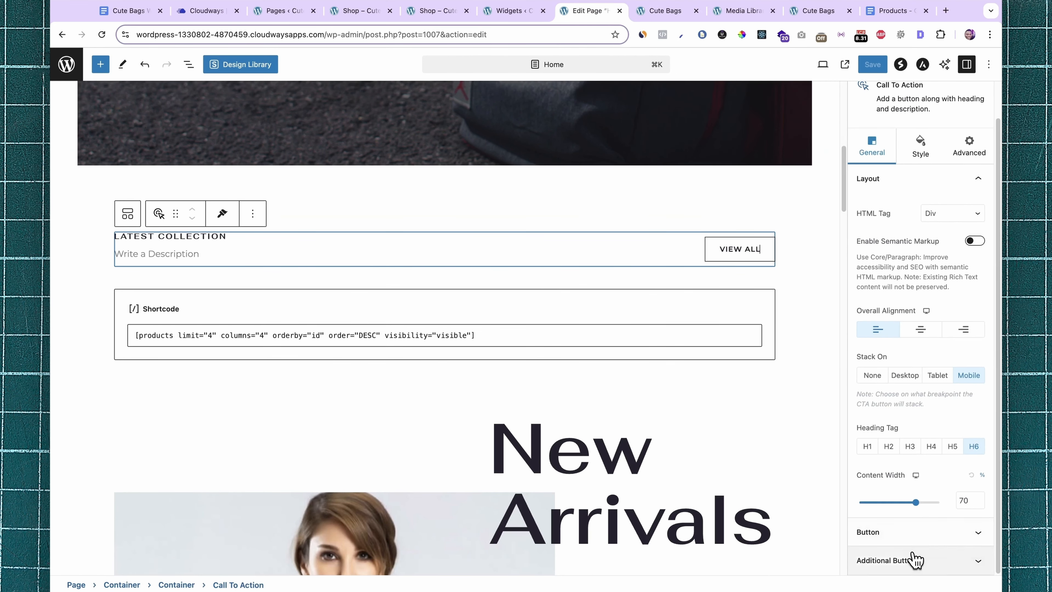
left_click(901, 532)
scroll(900, 538, "down", 5)
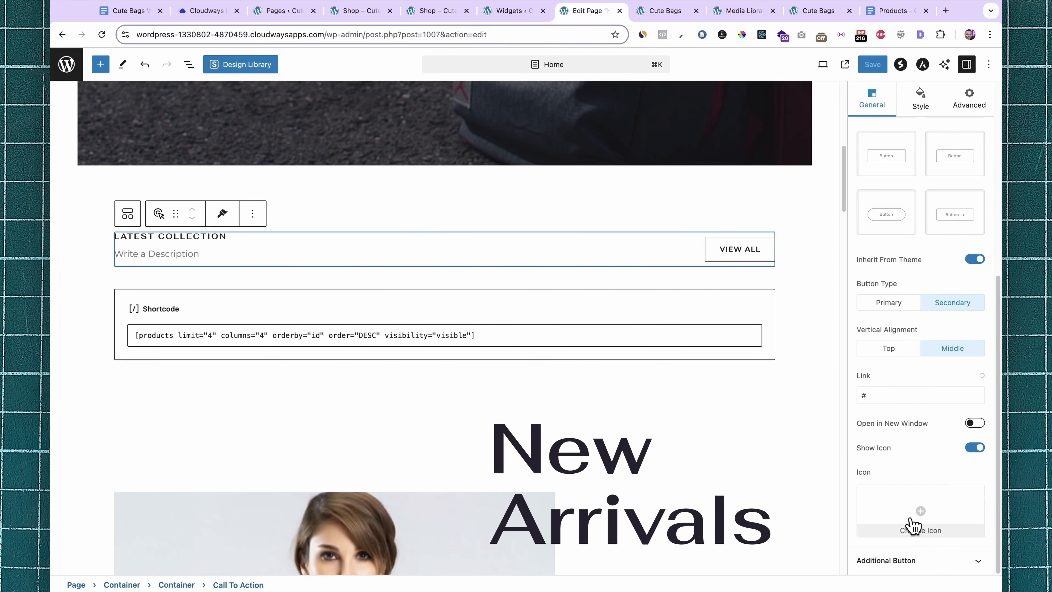
left_click(877, 396)
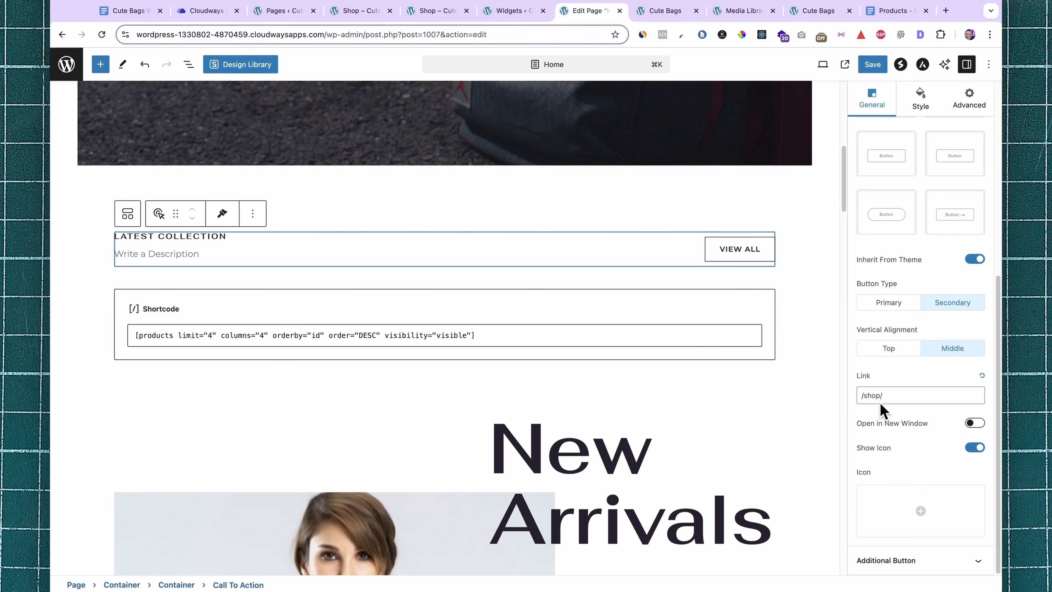
scroll(903, 424, "up", 5)
left_click(874, 64)
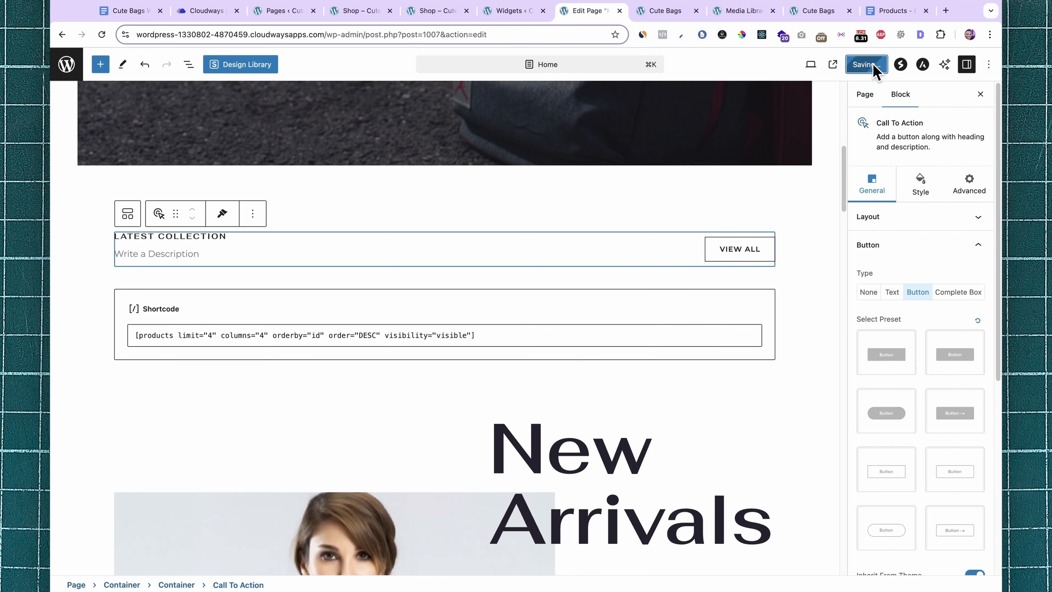
Reload the live homepage and confirm View All opens the /shop/ page in a new tab.
left_click(664, 10)
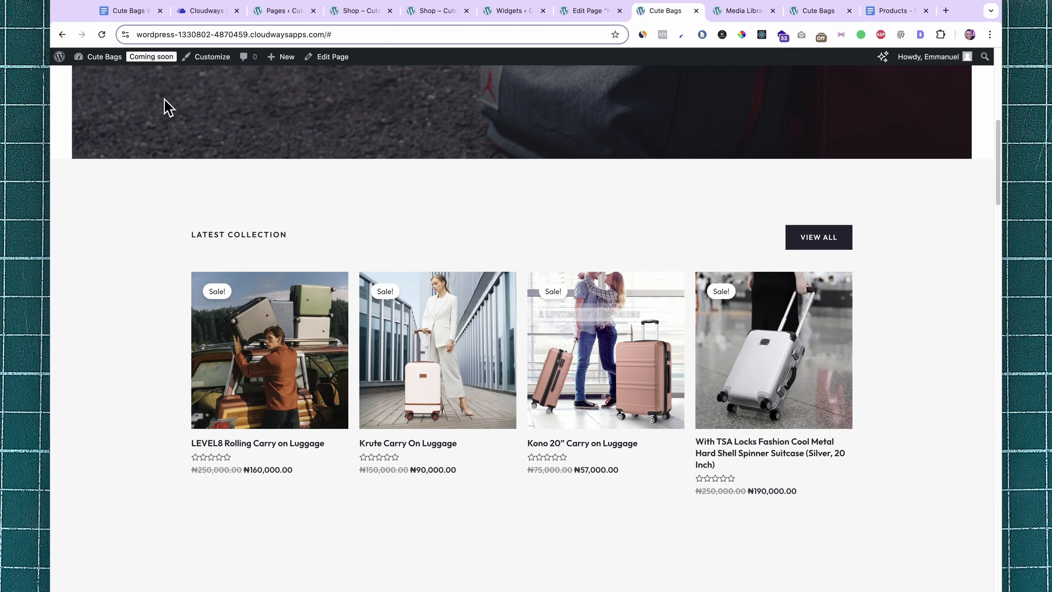
left_click(103, 34)
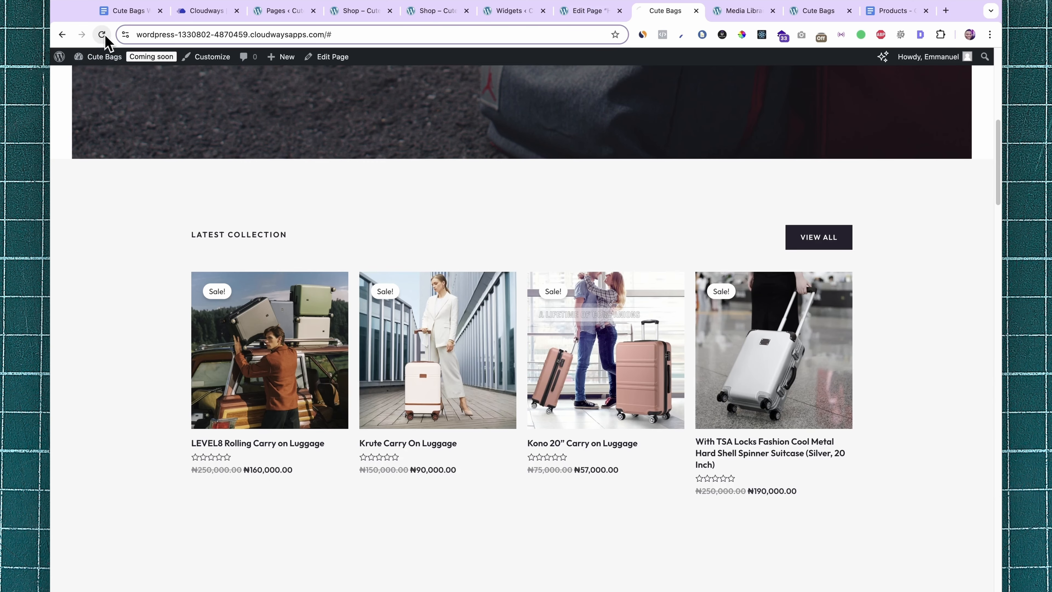
right_click(820, 242)
left_click(869, 244)
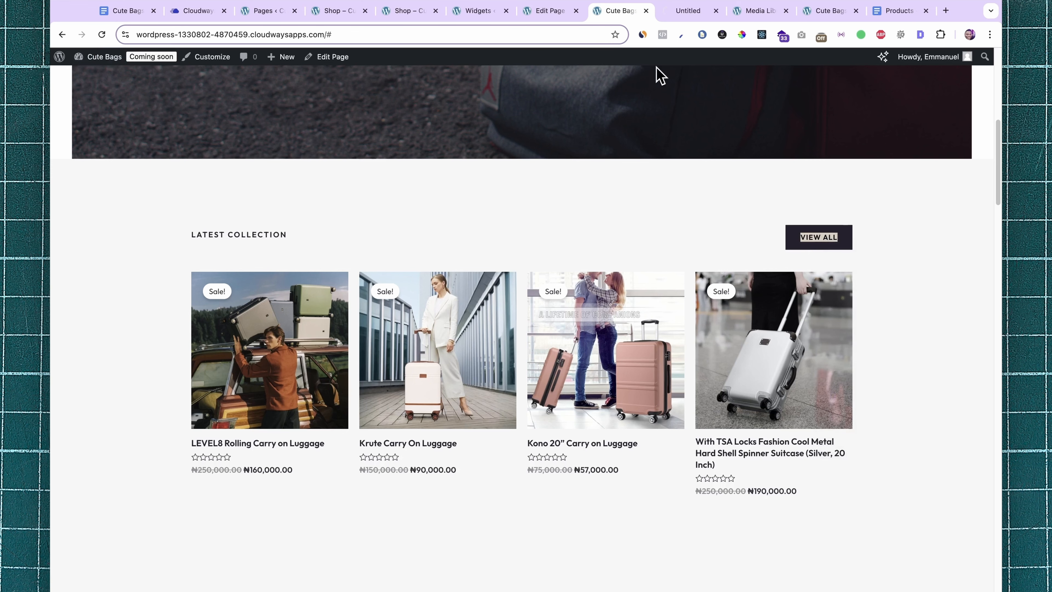
left_click(688, 18)
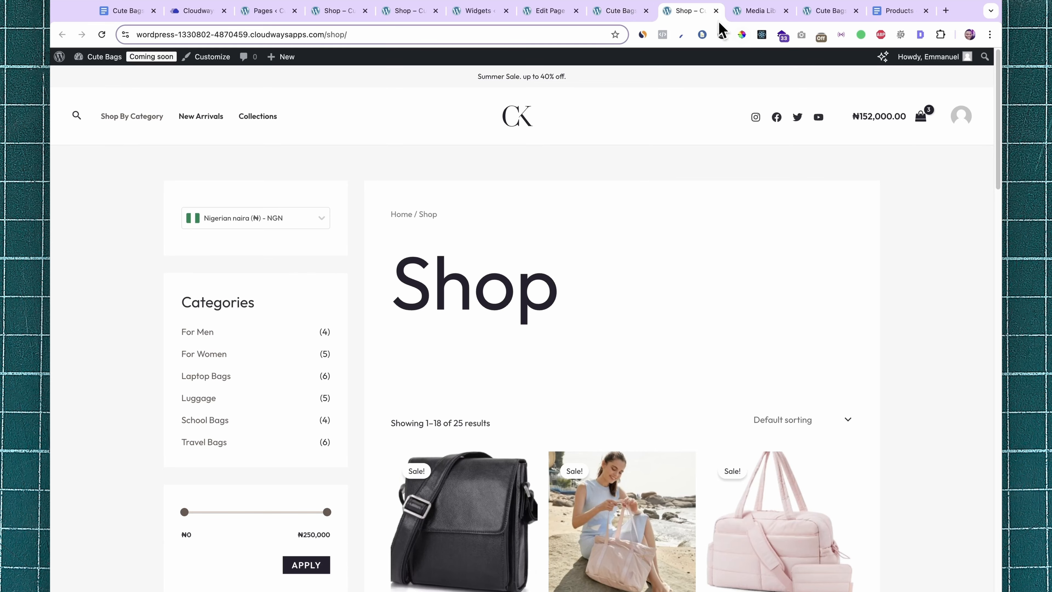
left_click(715, 11)
left_click(547, 12)
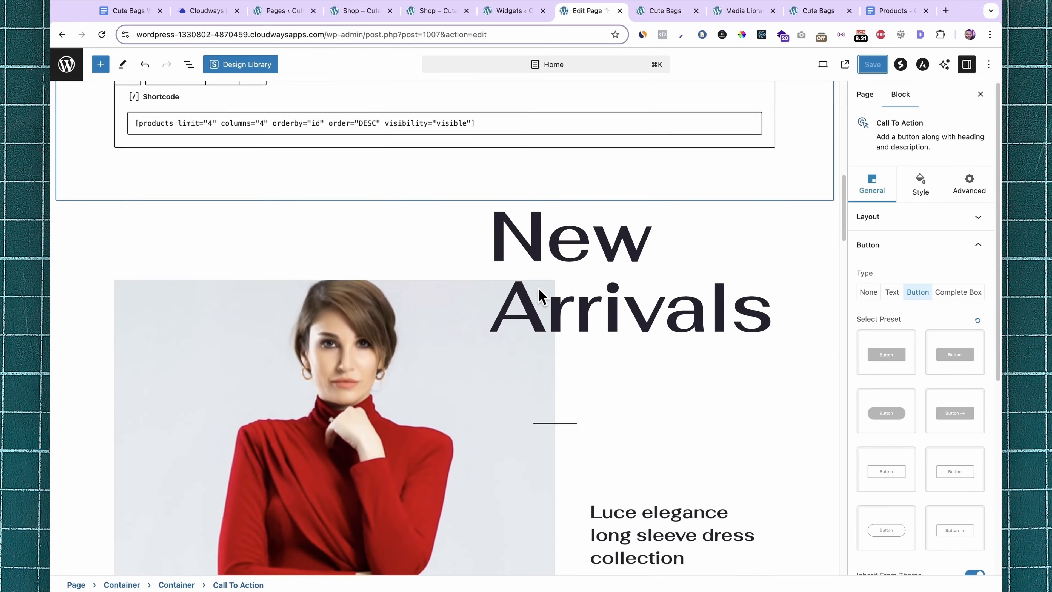
Scroll down to the trousers image section and undo an accidental button-text edit.
scroll(539, 296, "down", 1)
scroll(531, 400, "down", 10)
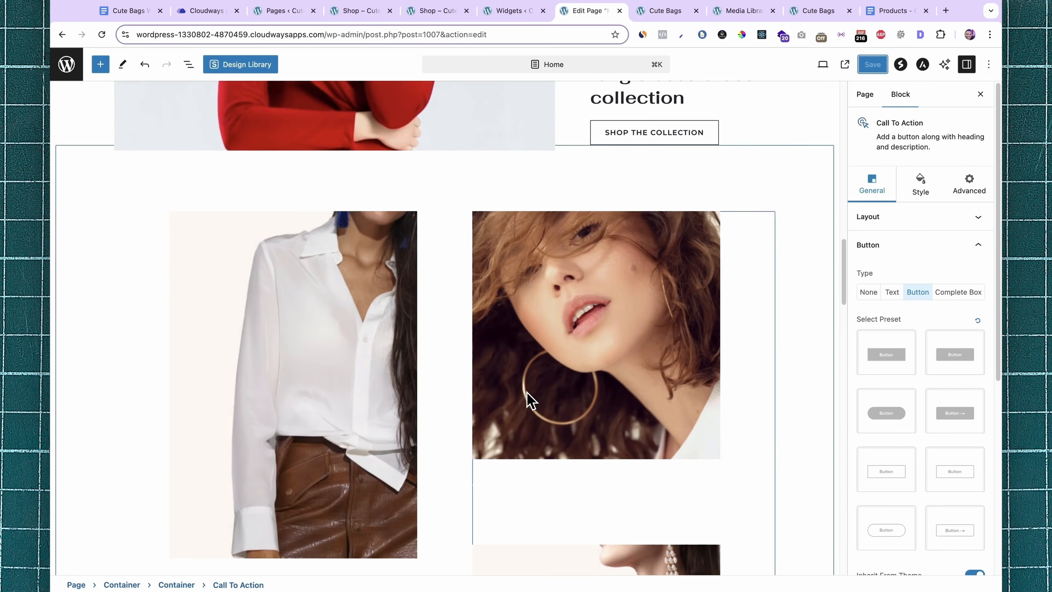
scroll(530, 400, "down", 8)
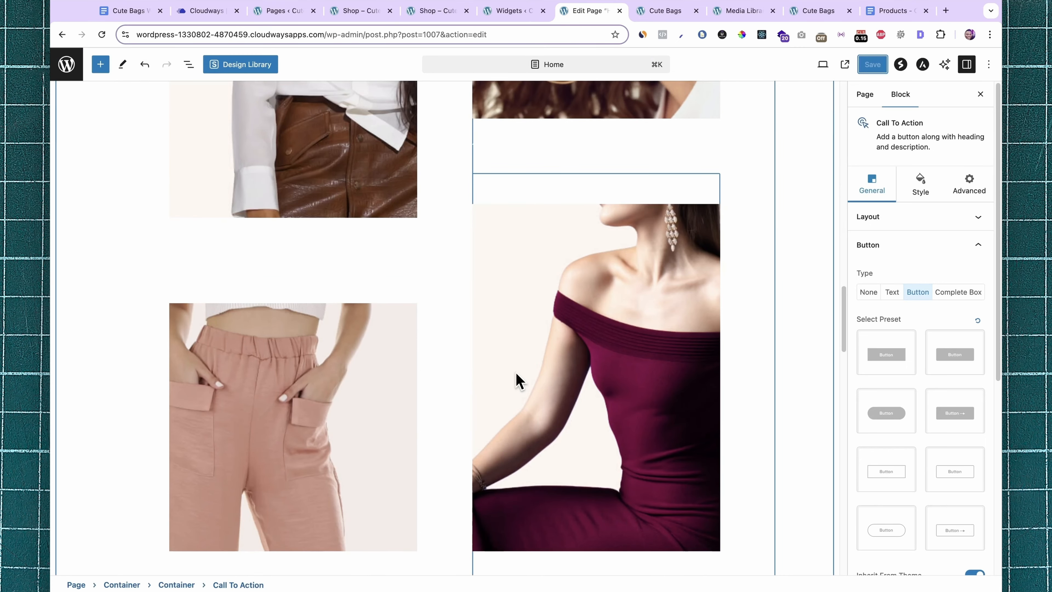
scroll(520, 379, "down", 4)
double_click(211, 395)
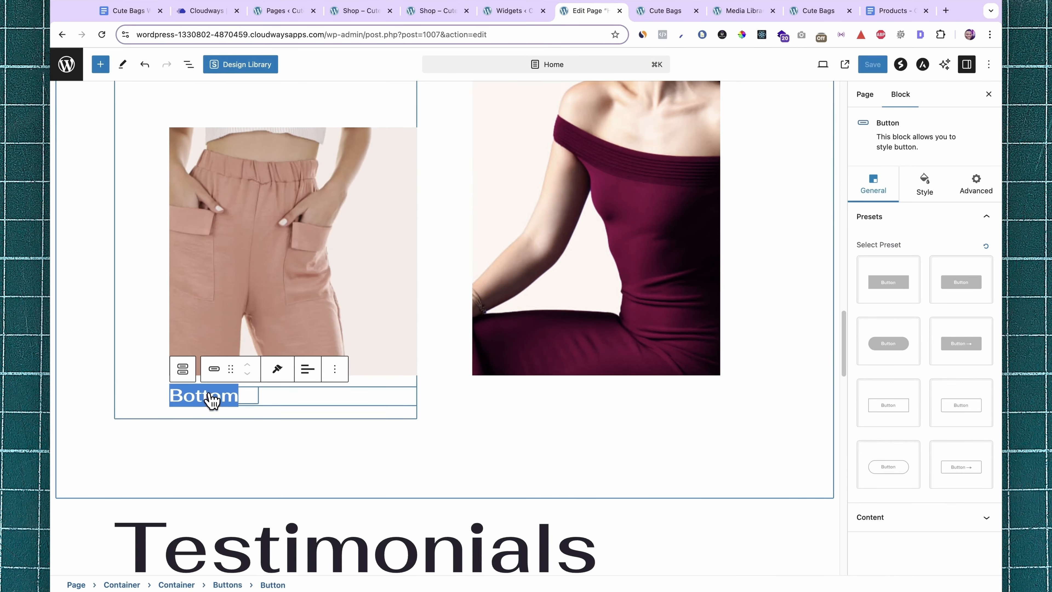
scroll(512, 327, "up", 17)
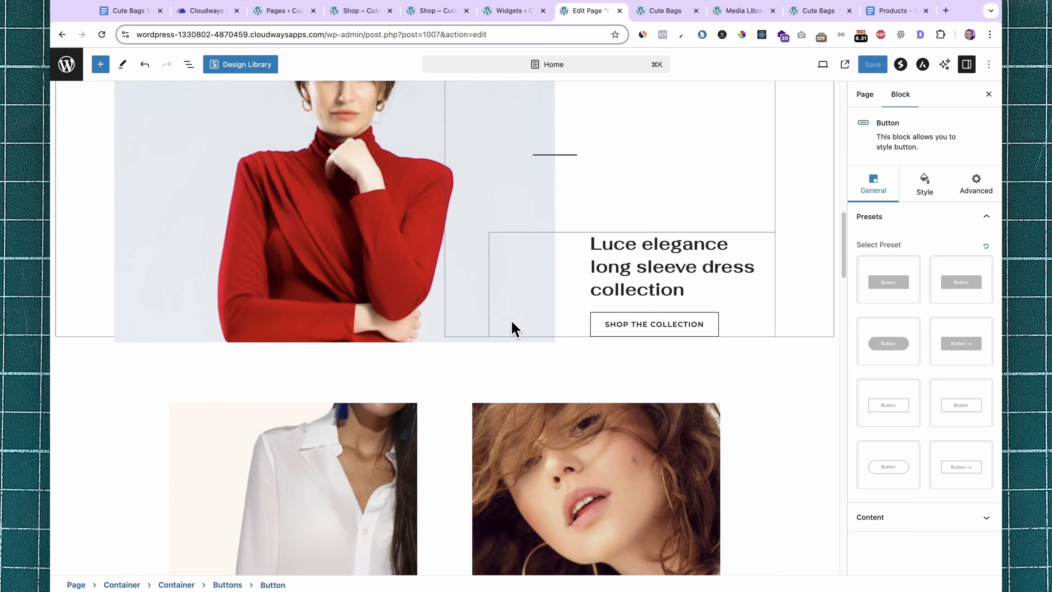
scroll(513, 328, "up", 9)
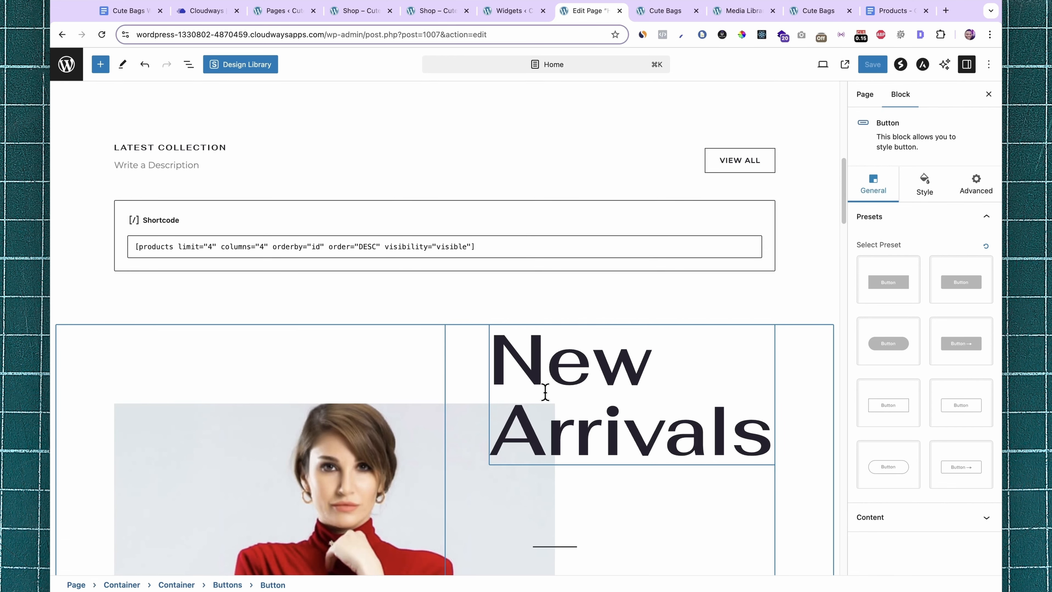
key("super+z")
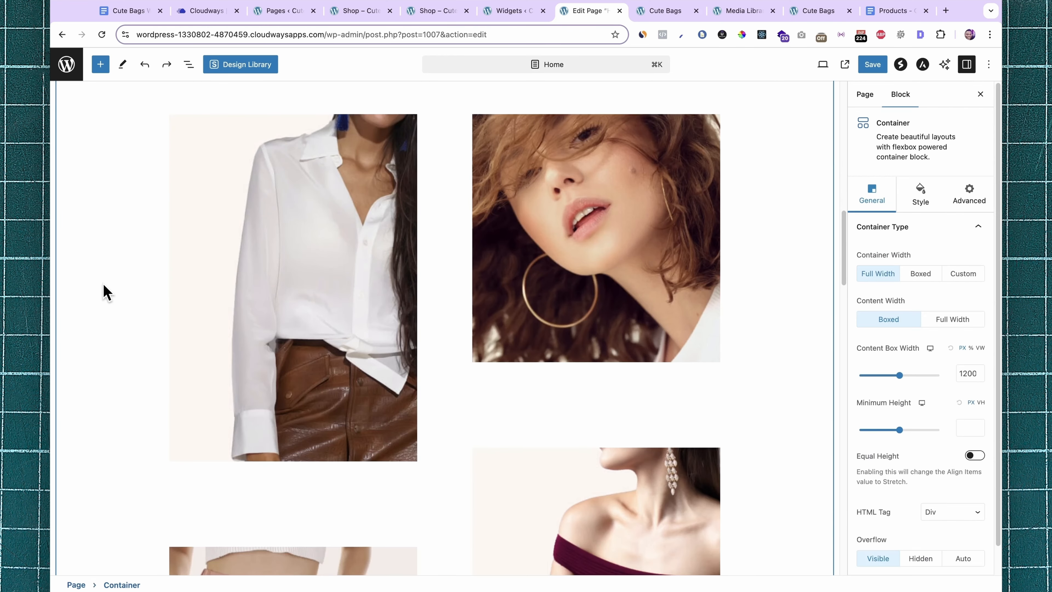
Delete the fashion image section so Testimonials follows Latest Collection.
scroll(103, 291, "up", 3)
left_click(162, 257)
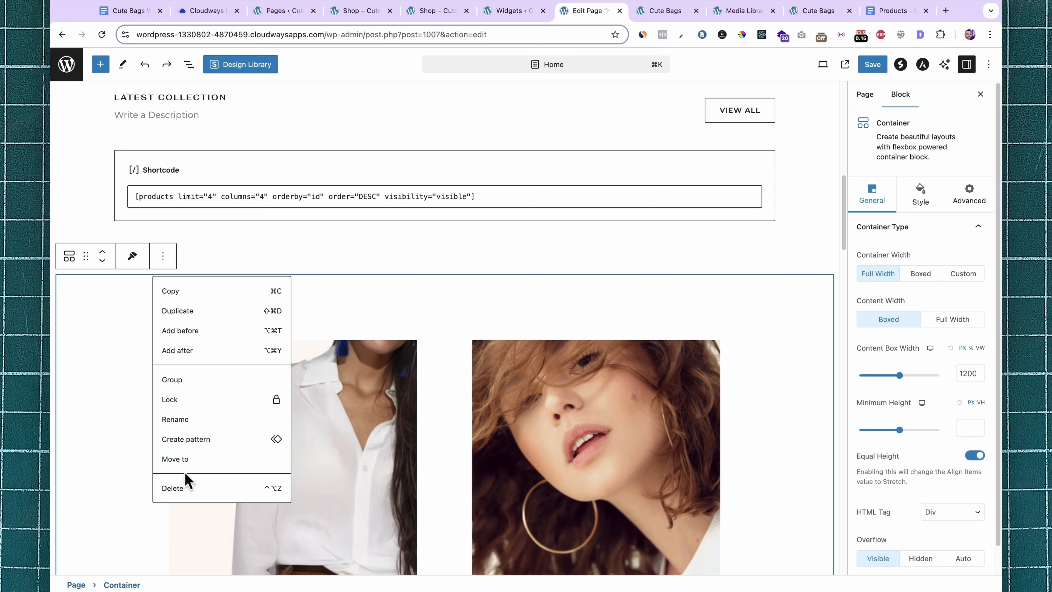
left_click(179, 490)
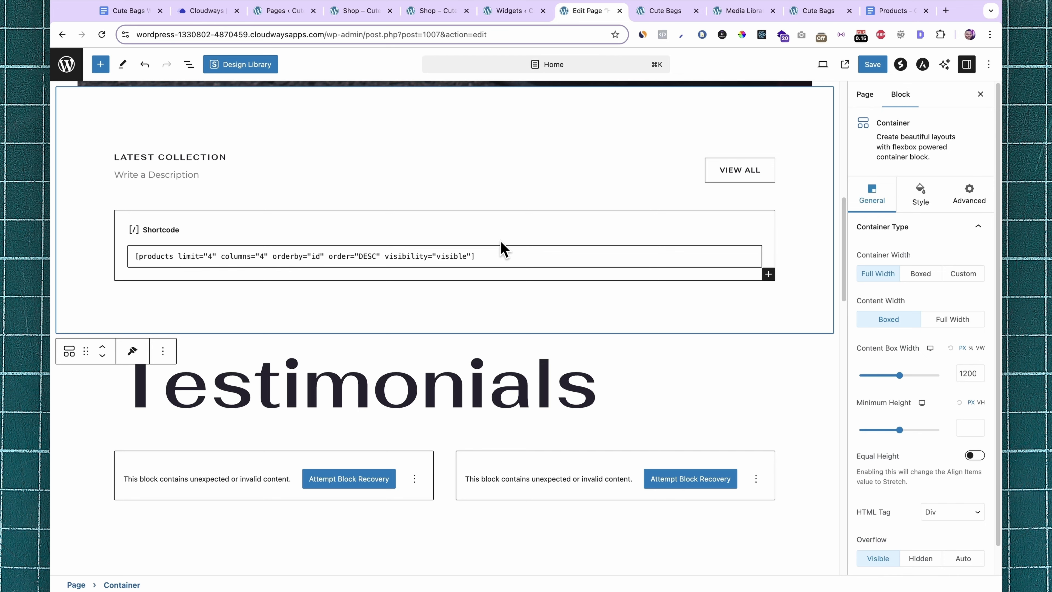
scroll(493, 249, "up", 3)
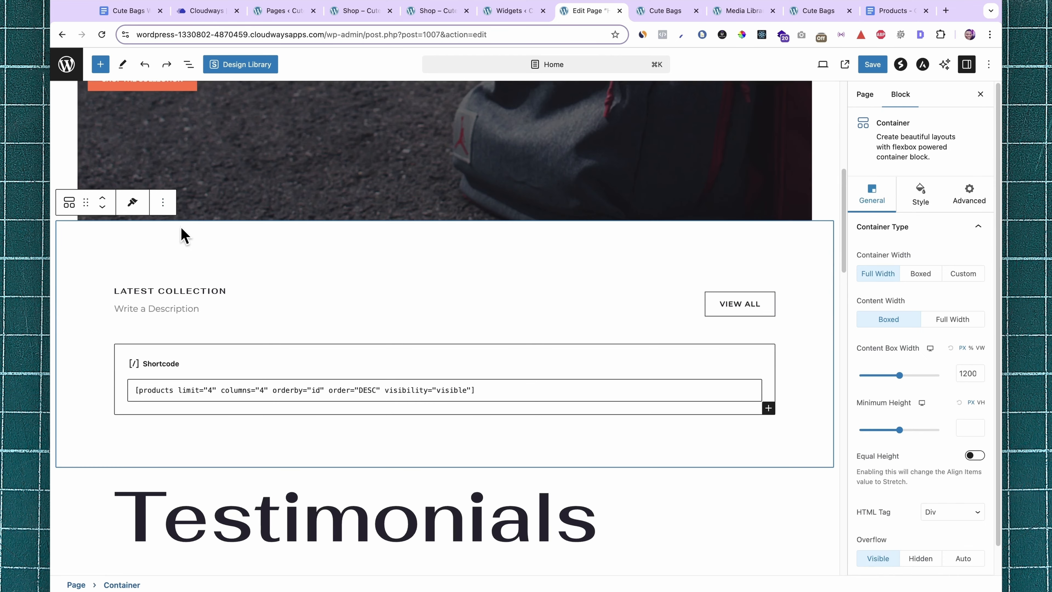
Duplicate the Latest Collection section and delete the product shortcode from the copy.
left_click(163, 202)
left_click(216, 258)
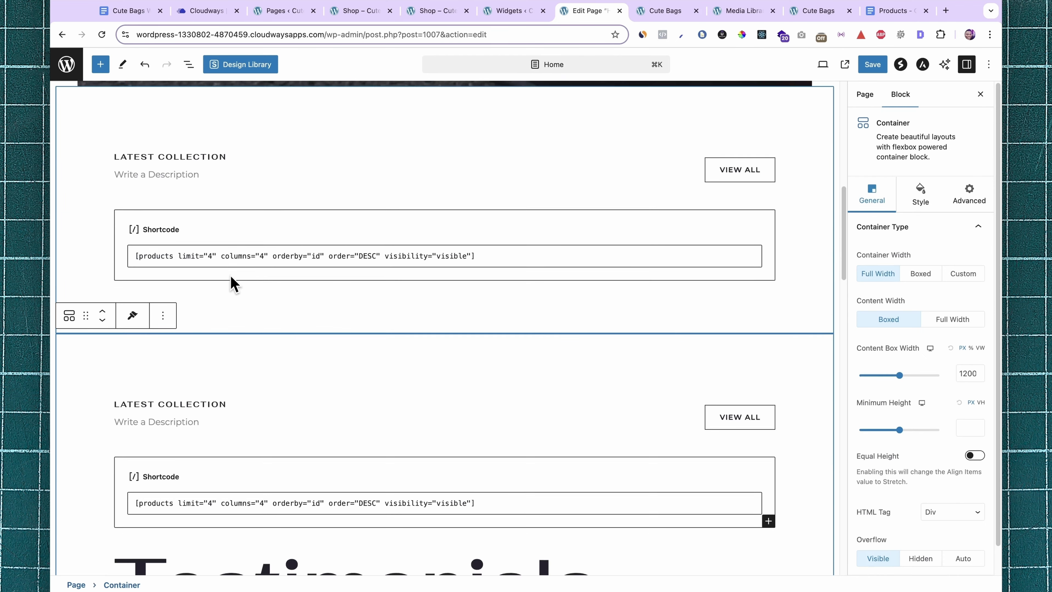
scroll(230, 282, "down", 3)
scroll(278, 315, "down", 3)
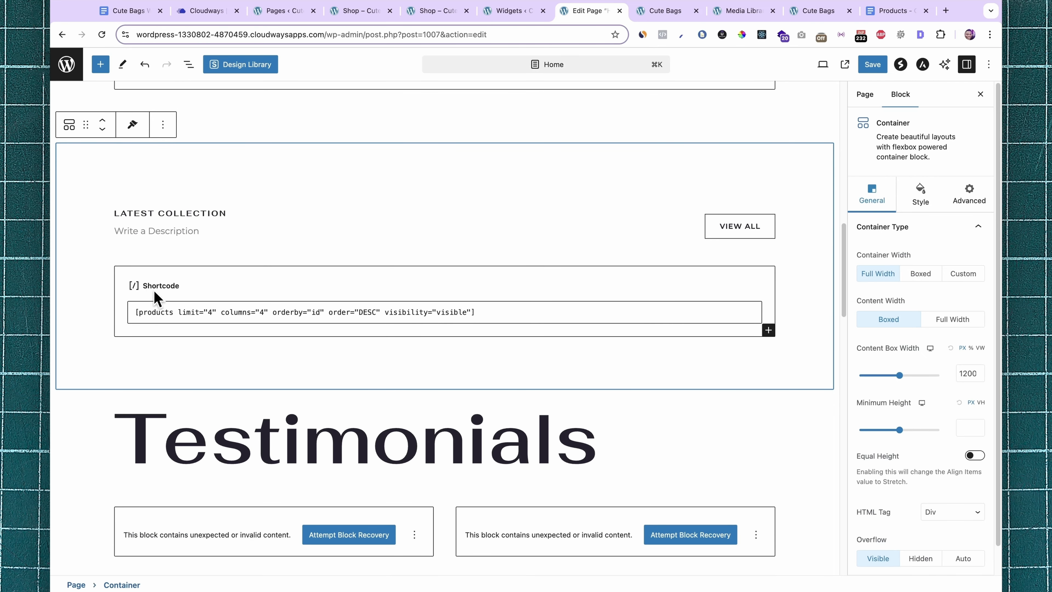
left_click(752, 281)
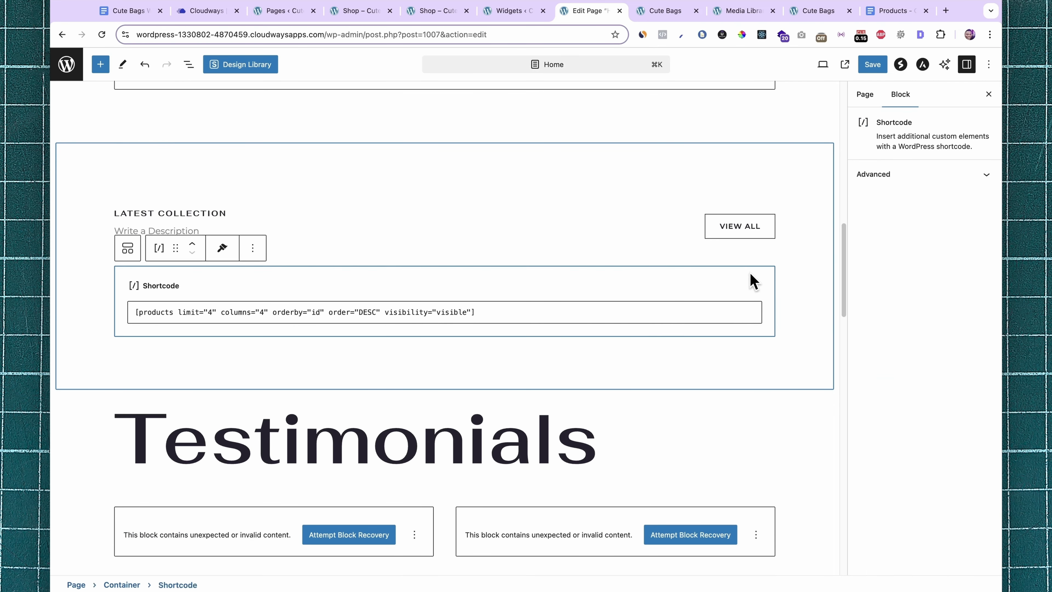
left_click(253, 248)
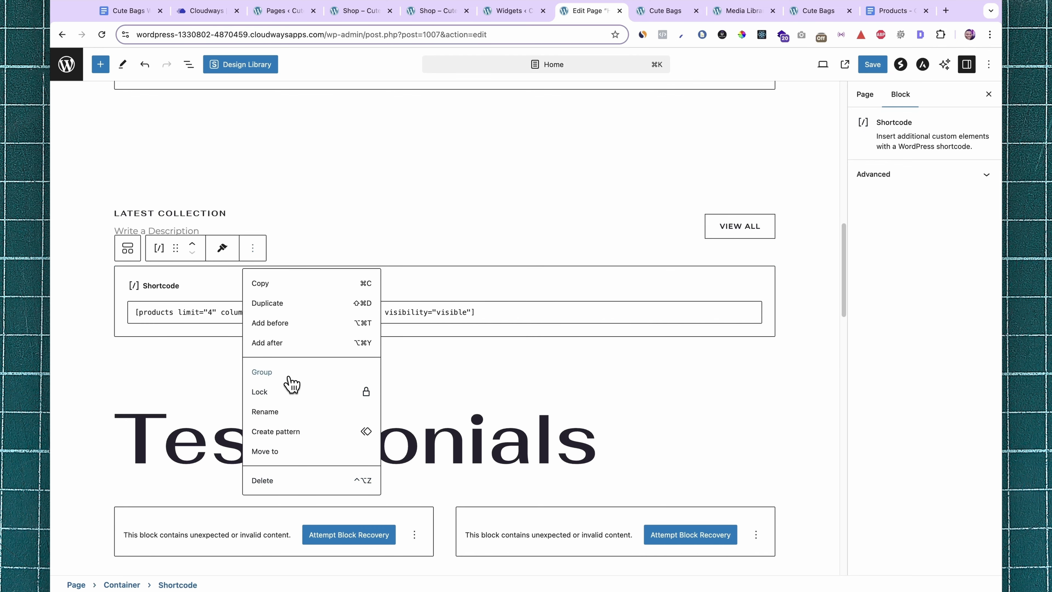
left_click(286, 481)
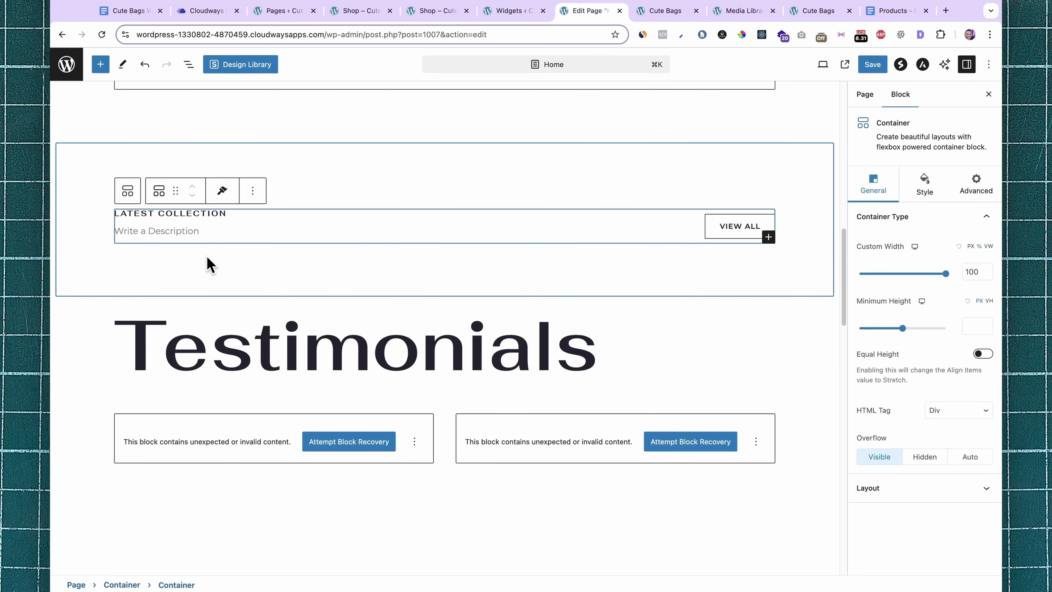
Search the block inserter for product blocks and drag Hand-picked Products into the copied container.
left_click(100, 64)
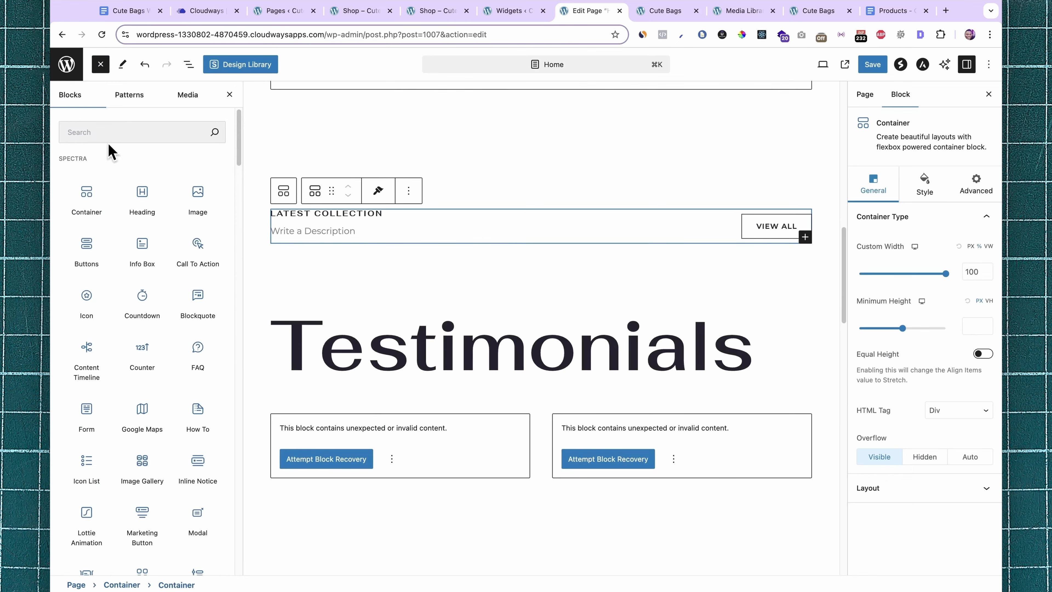
left_click(104, 133)
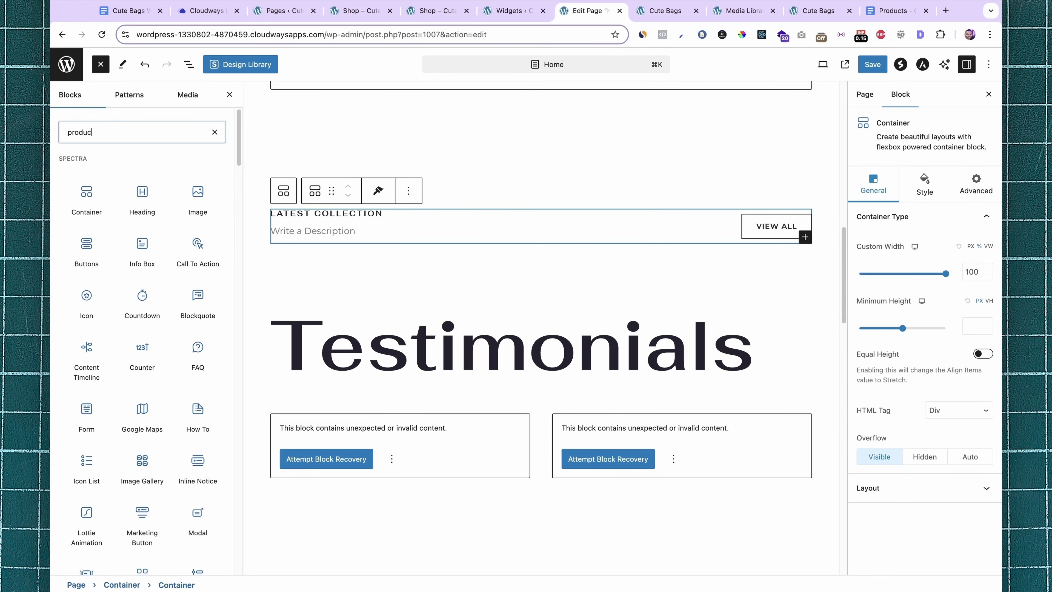
mouse_move(87, 184)
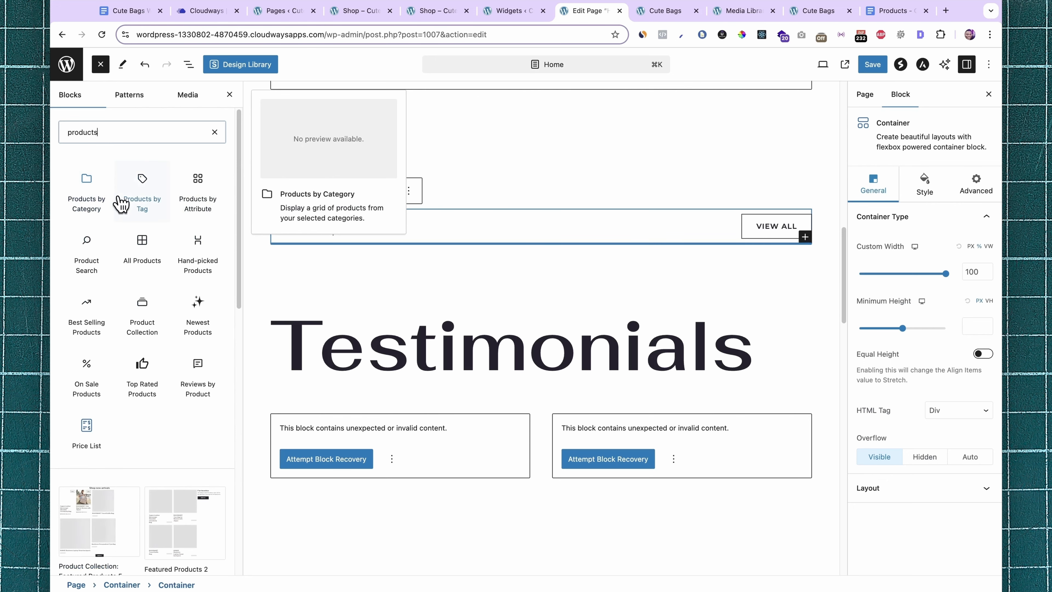
mouse_move(143, 174)
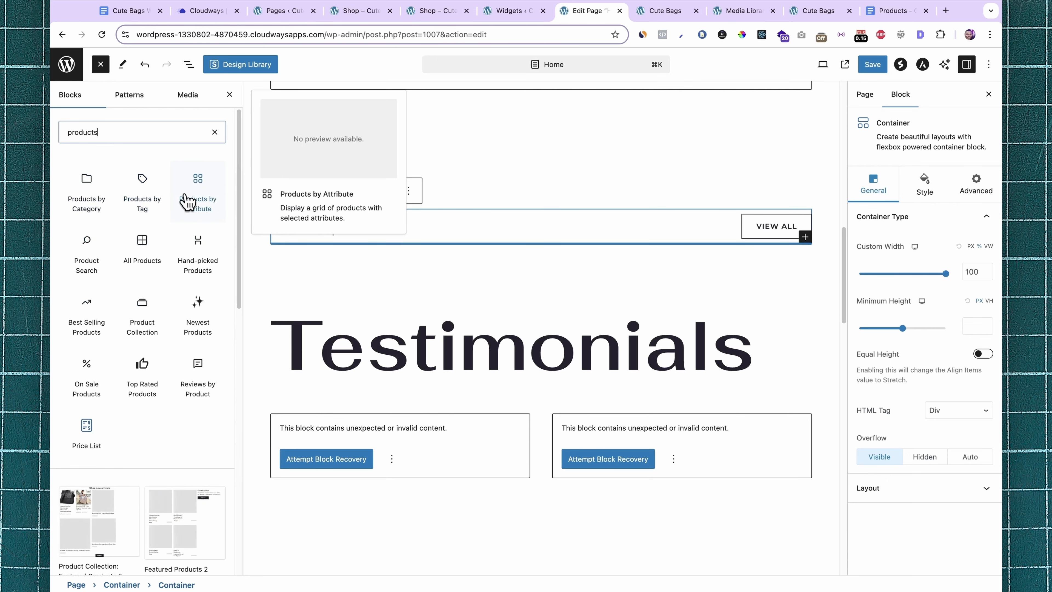
left_click(198, 242)
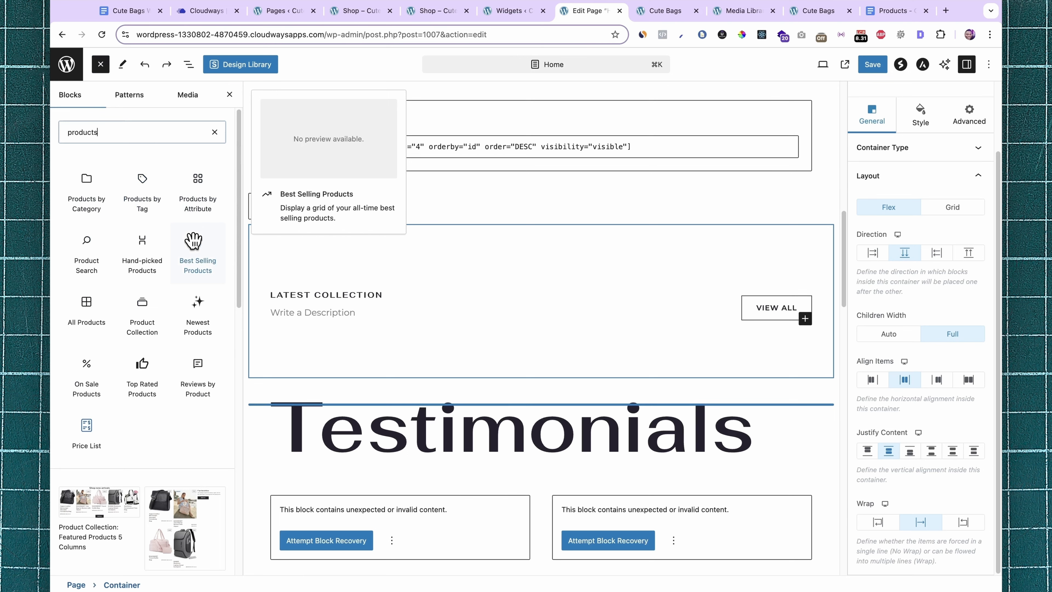
mouse_move(85, 255)
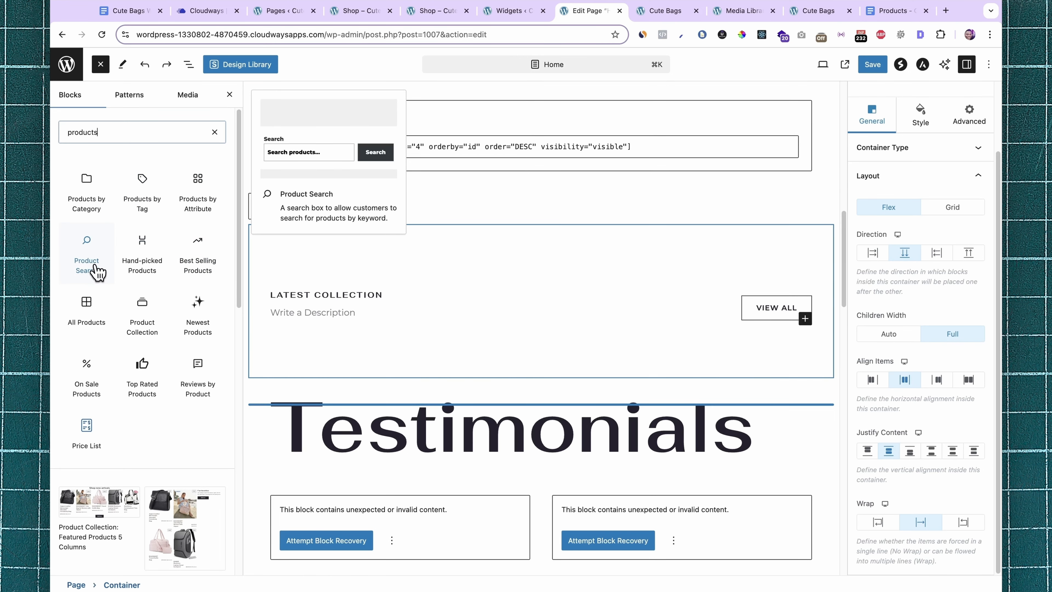
mouse_move(138, 264)
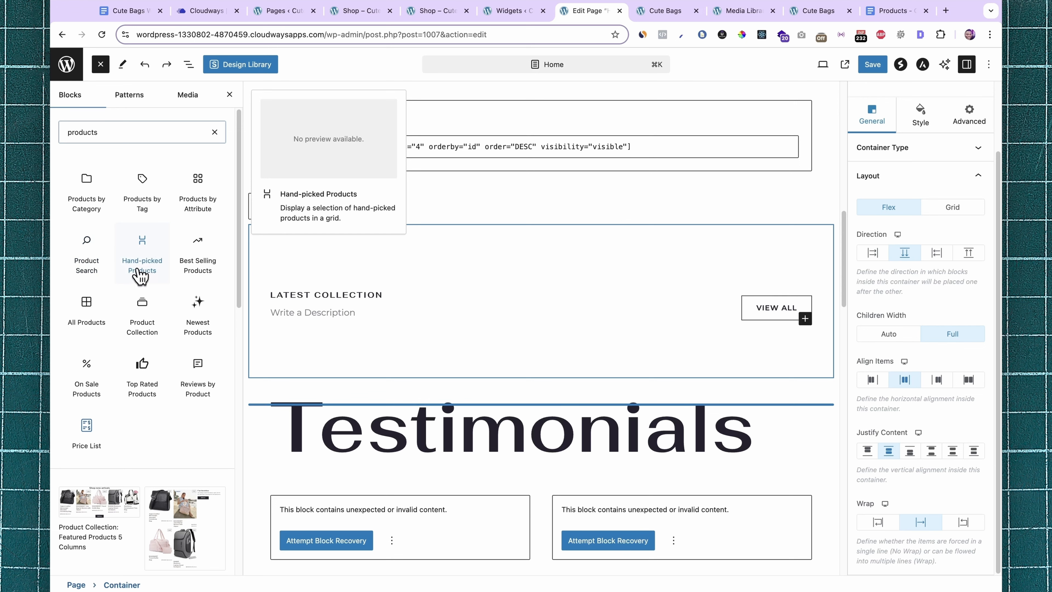
mouse_move(176, 261)
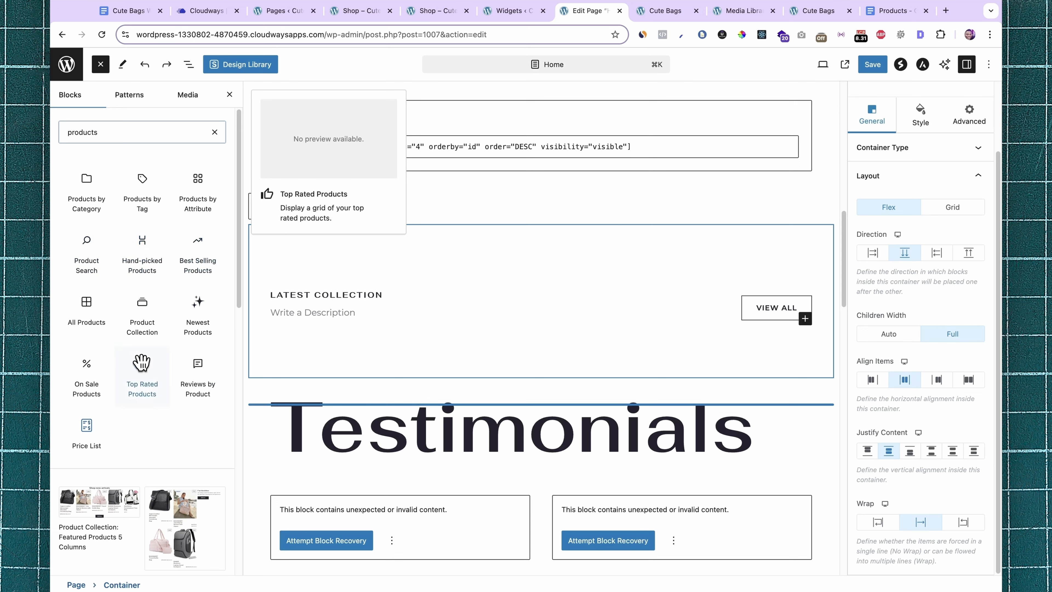
mouse_move(198, 370)
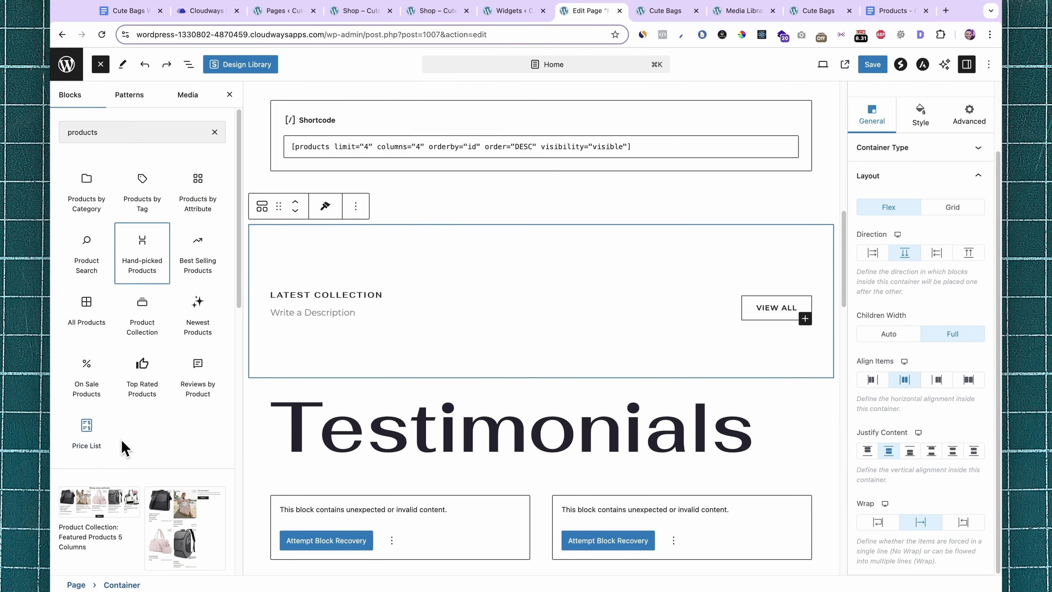
left_click_drag(129, 240, 431, 326)
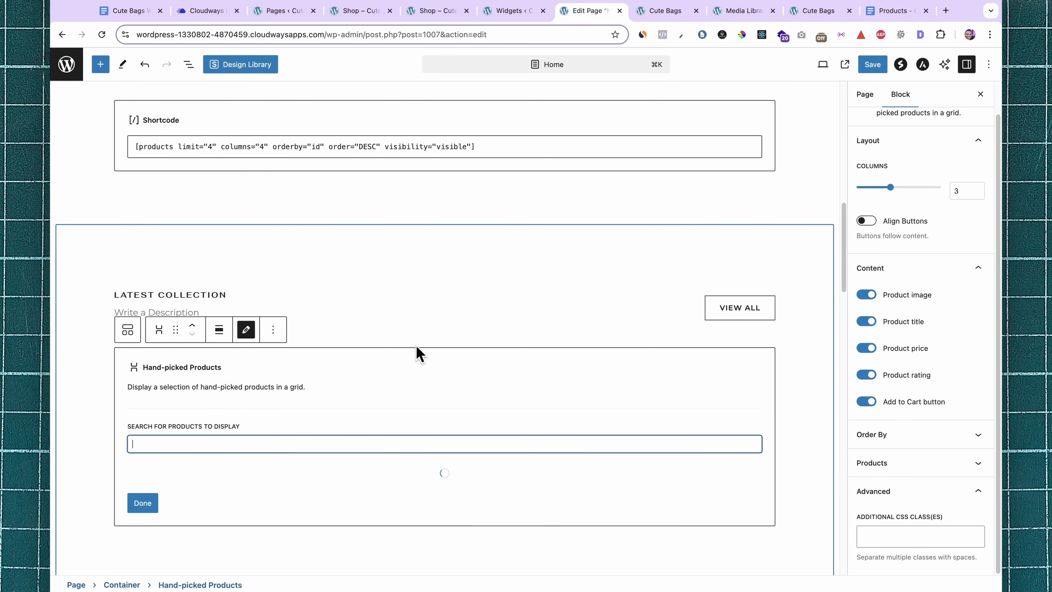
Tick the LOVEVOOK Travel Backpack in the Hand-picked Products picker.
scroll(285, 462, "down", 3)
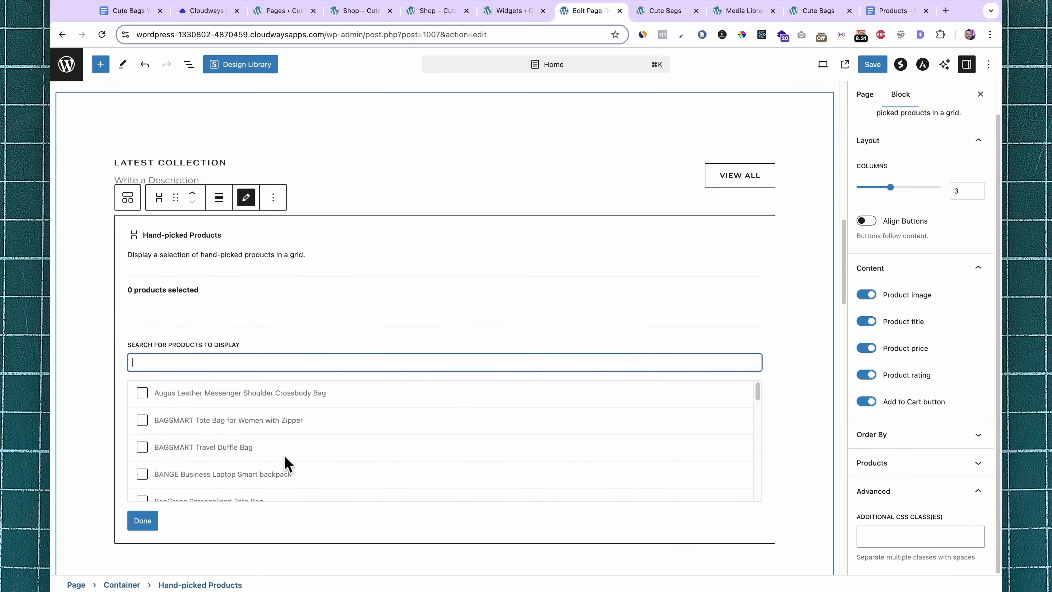
scroll(286, 464, "down", 10)
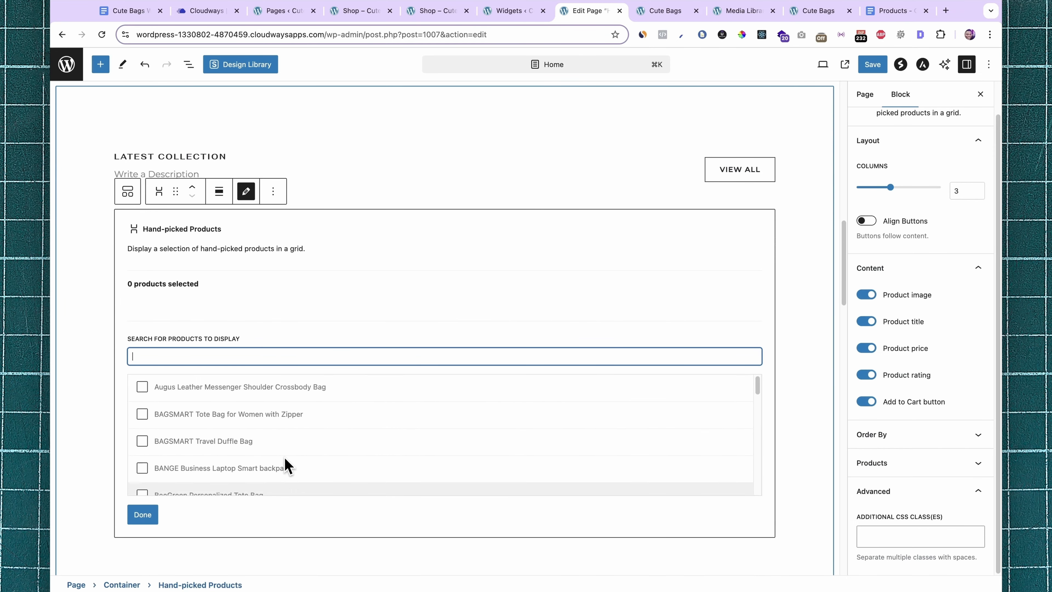
scroll(286, 463, "down", 1)
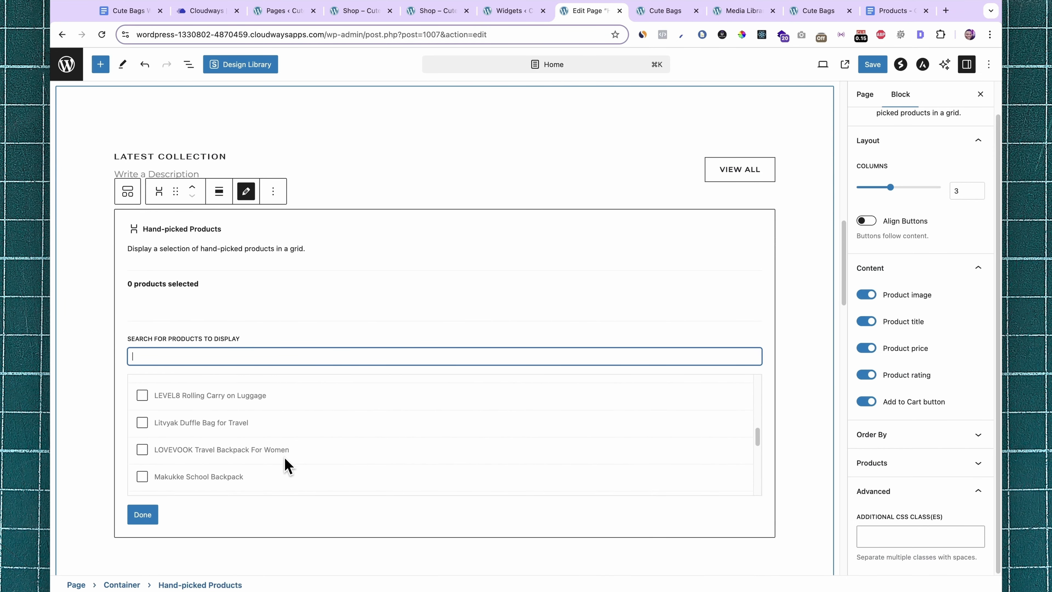
left_click(285, 462)
scroll(284, 465, "down", 3)
scroll(281, 466, "down", 2)
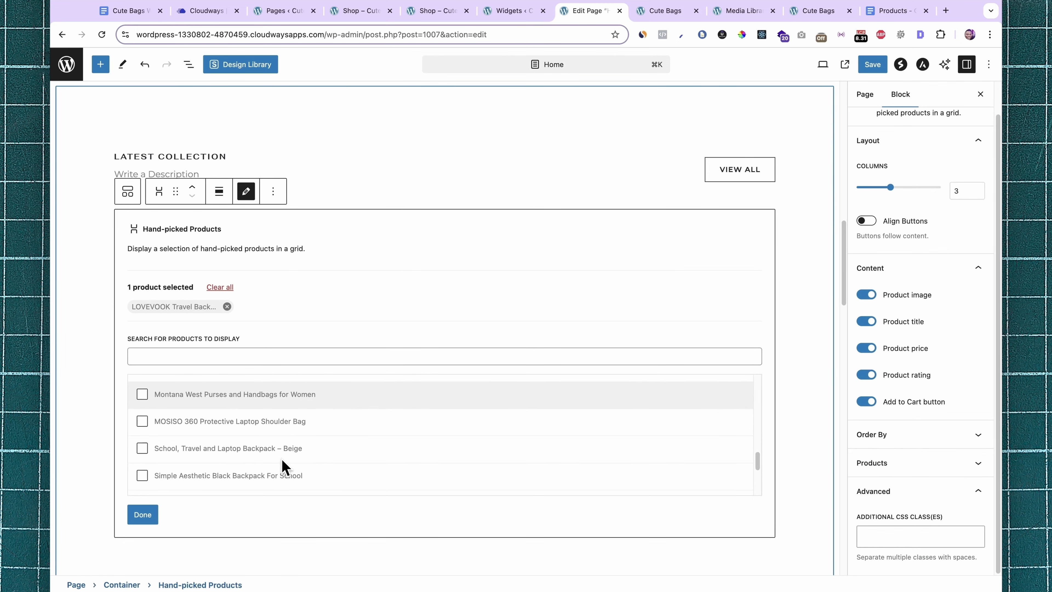
scroll(141, 455, "up", 3)
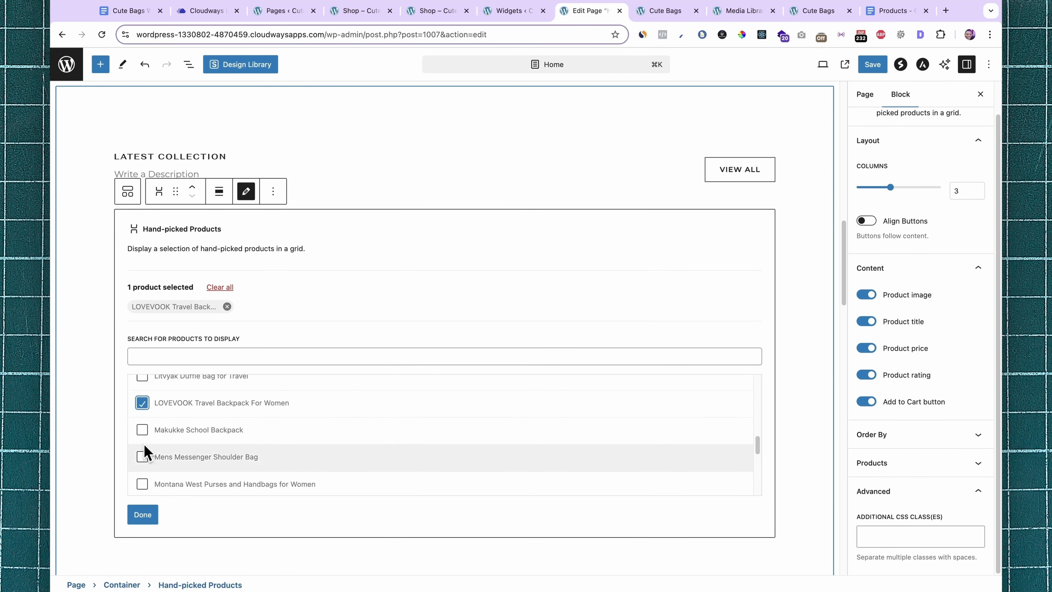
scroll(331, 392, "down", 3)
Open the live Shop page in a new tab to check product names.
left_click(666, 11)
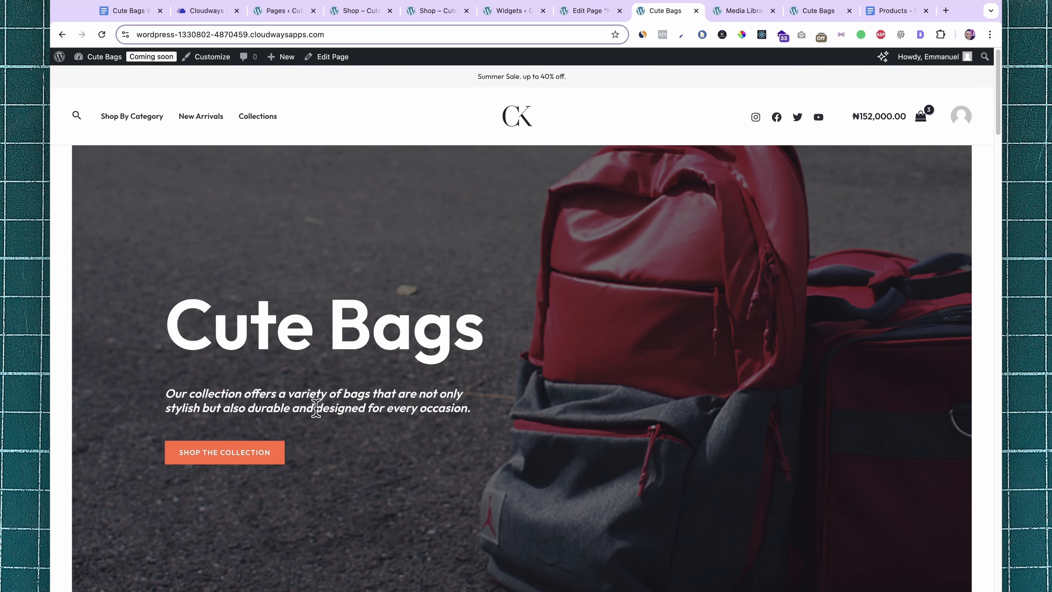
right_click(247, 455)
left_click(308, 359)
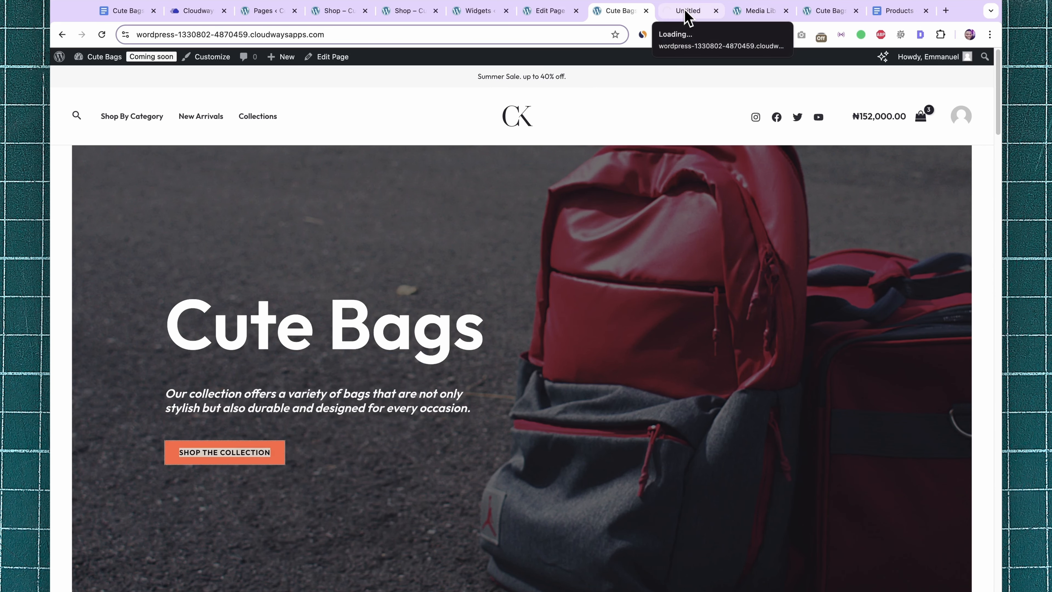
left_click(685, 15)
scroll(526, 24, "down", 10)
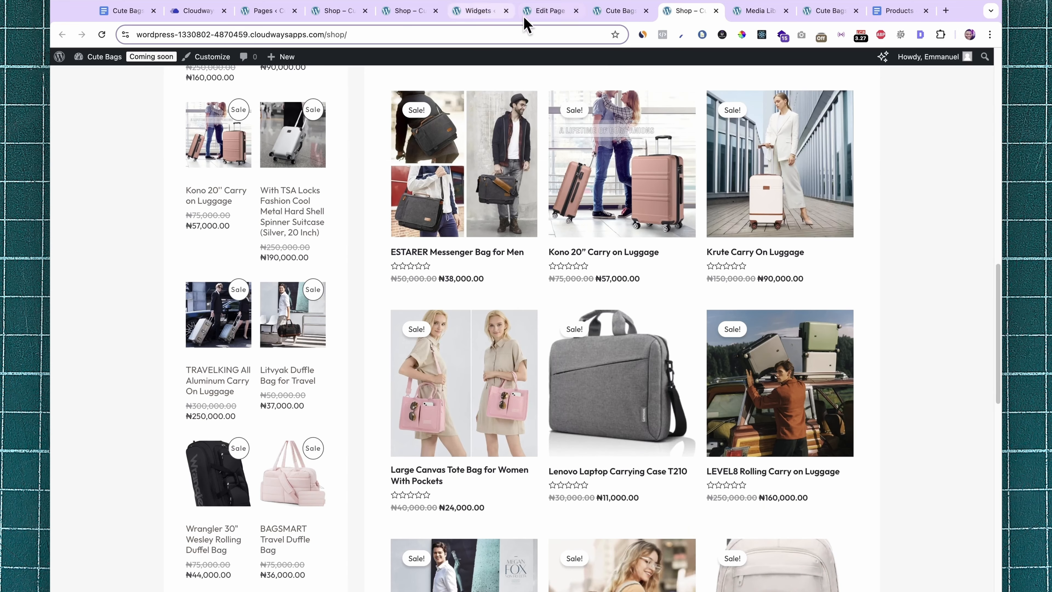
left_click(538, 12)
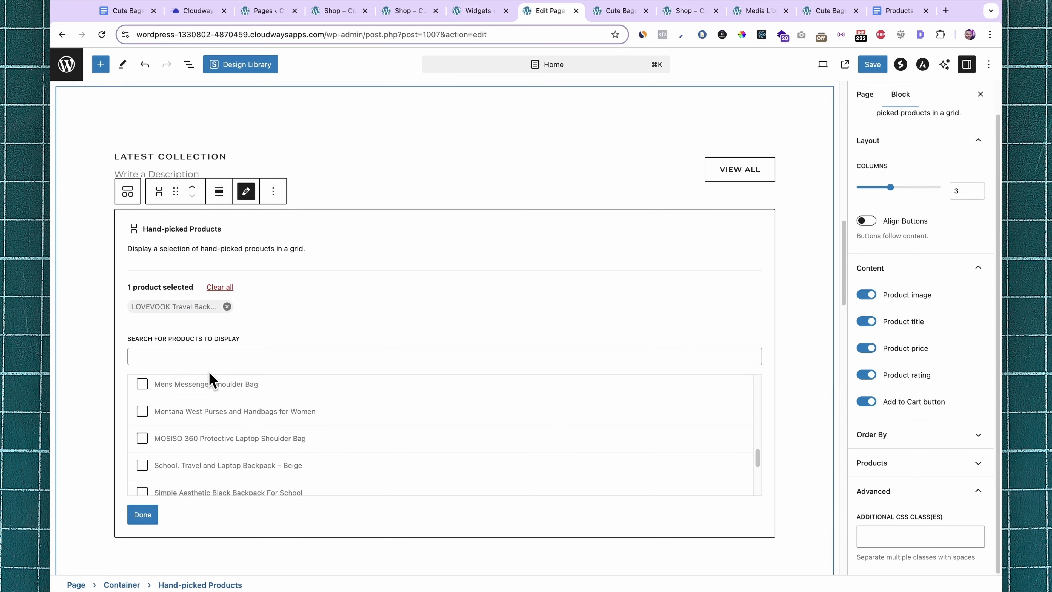
Search 'kru' and add Krute Carry On Luggage, then recheck the Shop page.
left_click(204, 357)
type("kru")
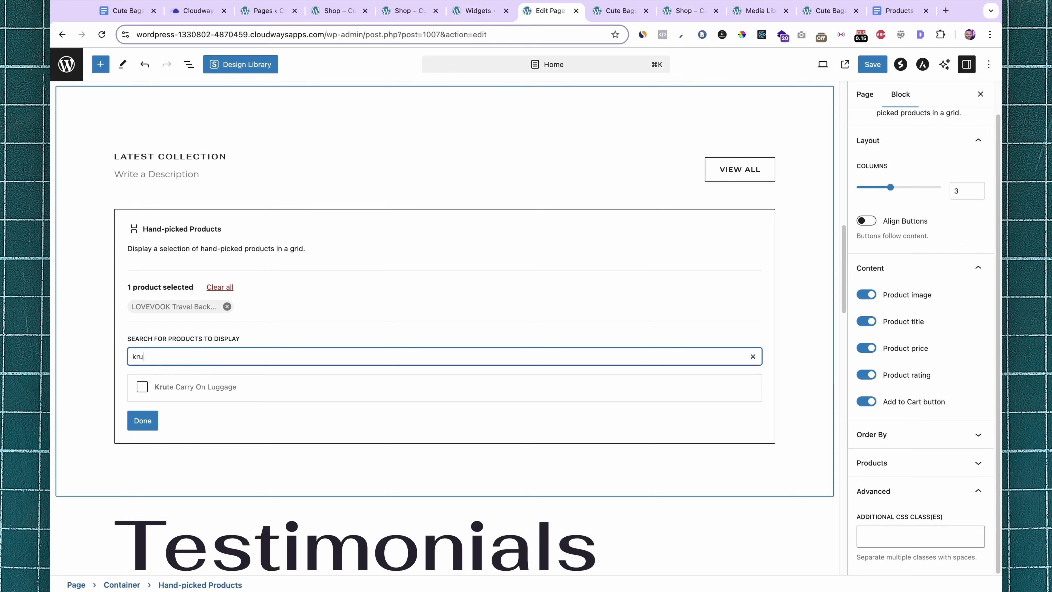
left_click(212, 389)
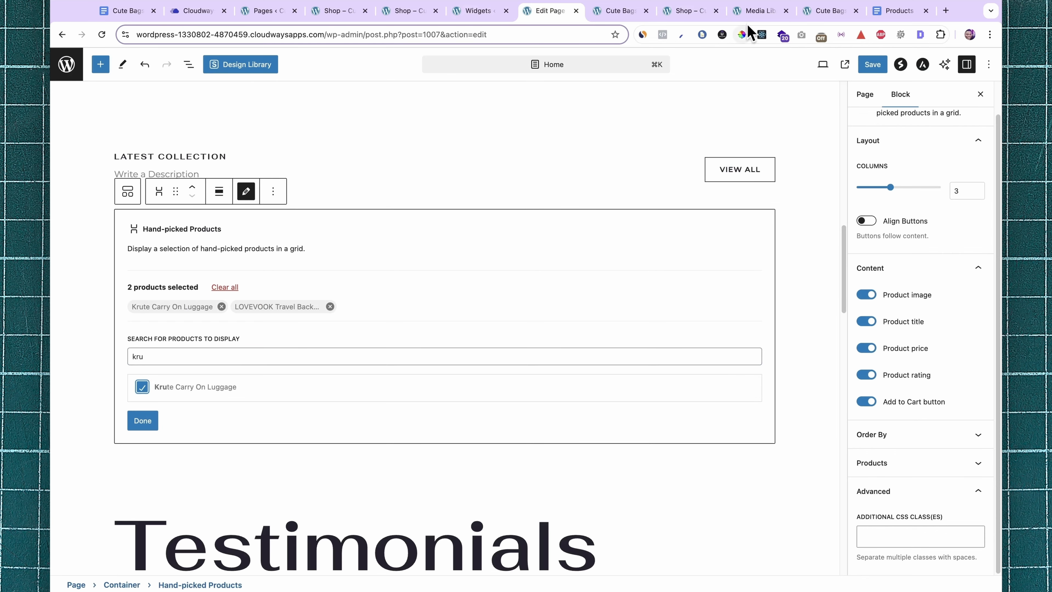
left_click(690, 13)
scroll(795, 298, "down", 5)
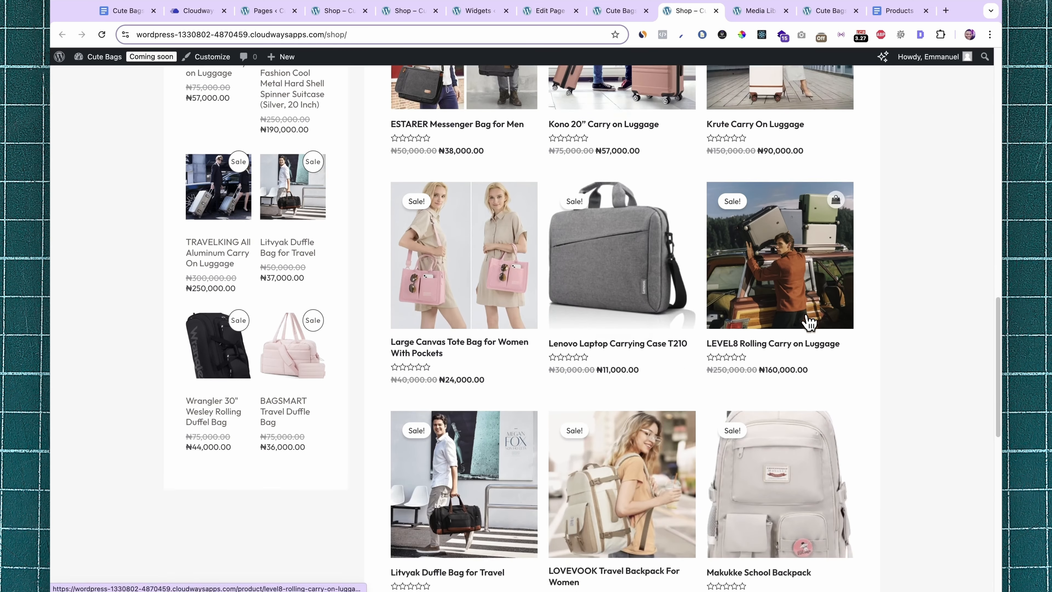
scroll(809, 323, "down", 3)
left_click(549, 11)
Search 'lit' and add the Litvyak Duffle Bag, checking the Shop grid again.
left_click(350, 354)
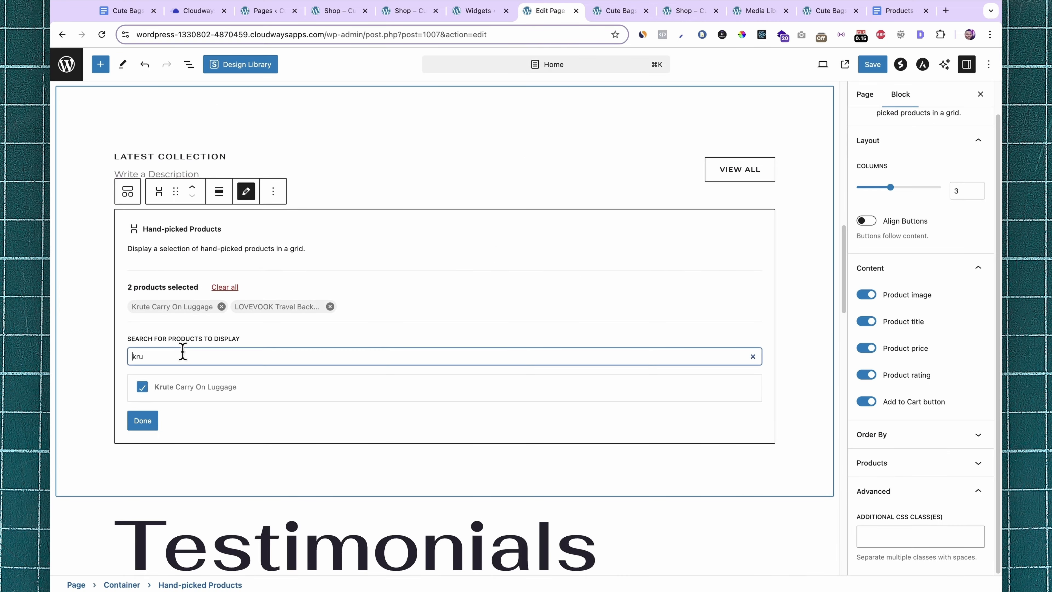
key("BackSpace")
key("BackSpace")
key("BackSpace")
type("lit")
left_click(143, 385)
left_click(691, 11)
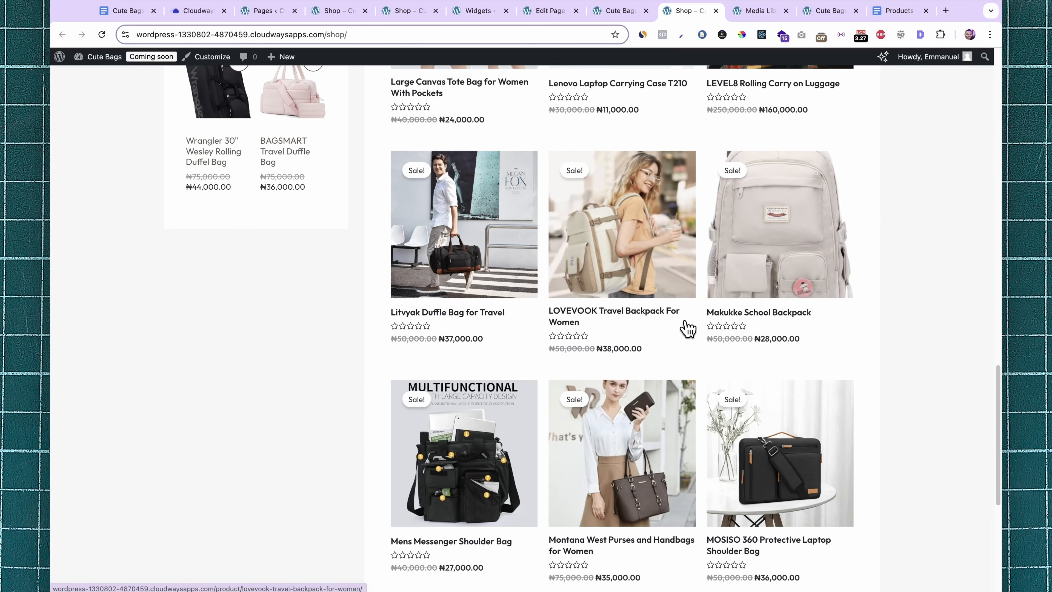
scroll(662, 339, "down", 4)
left_click(548, 11)
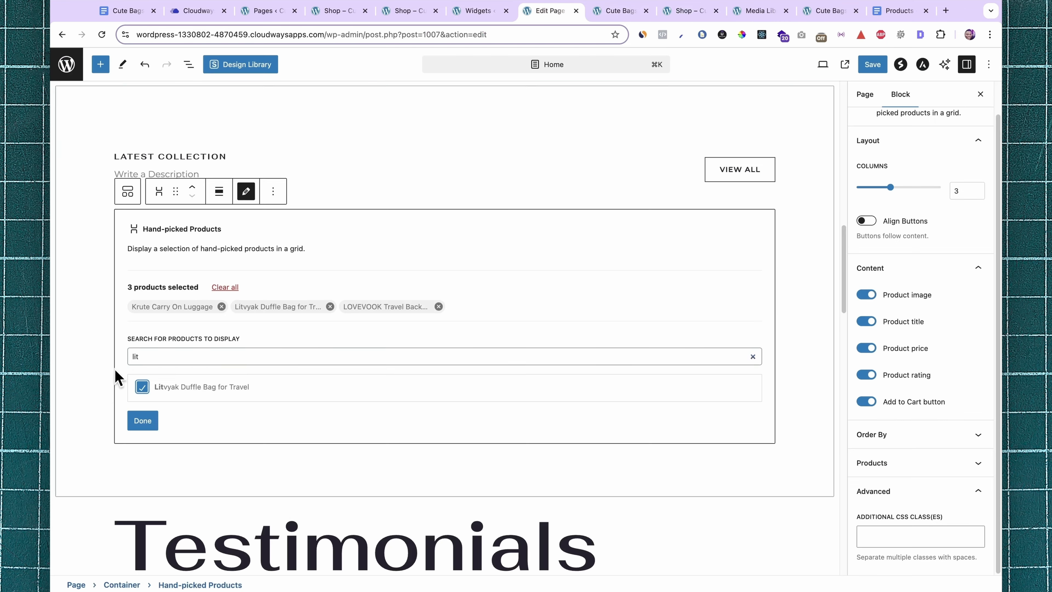
Search 'mont', add Montana West Purses and Handbags, and finish the selection.
double_click(141, 356)
type("mont")
left_click(142, 387)
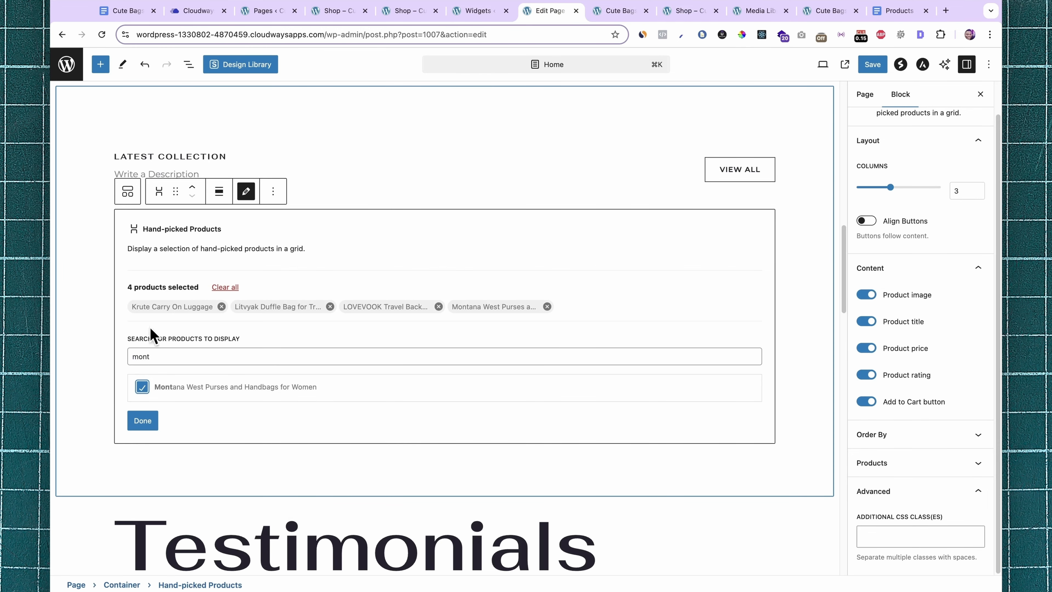
left_click(144, 421)
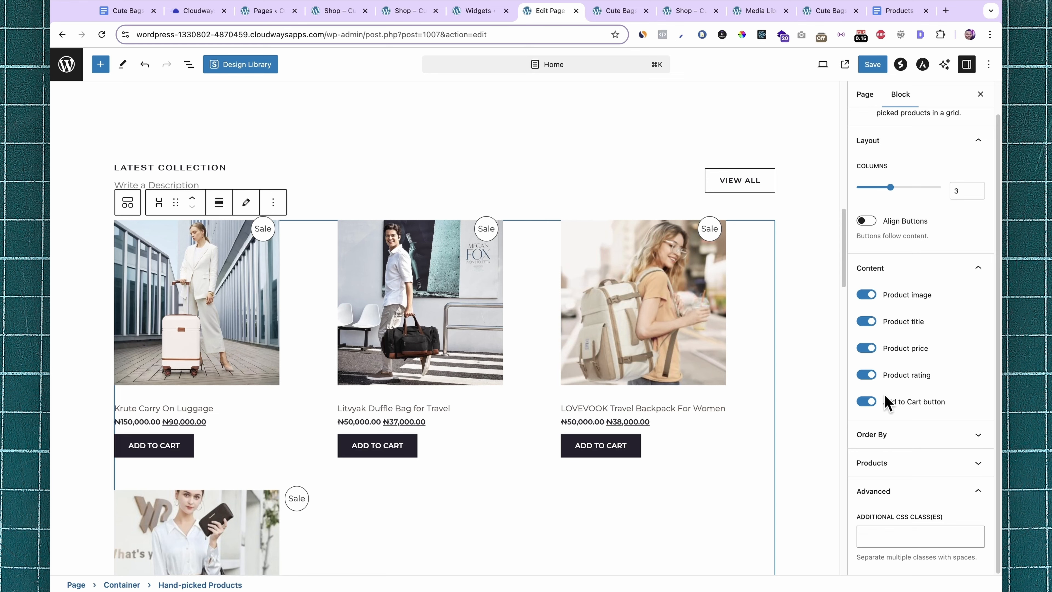
Change the Hand-picked Products Columns slider from 3 to 4 so all products fit one row.
scroll(752, 448, "down", 2)
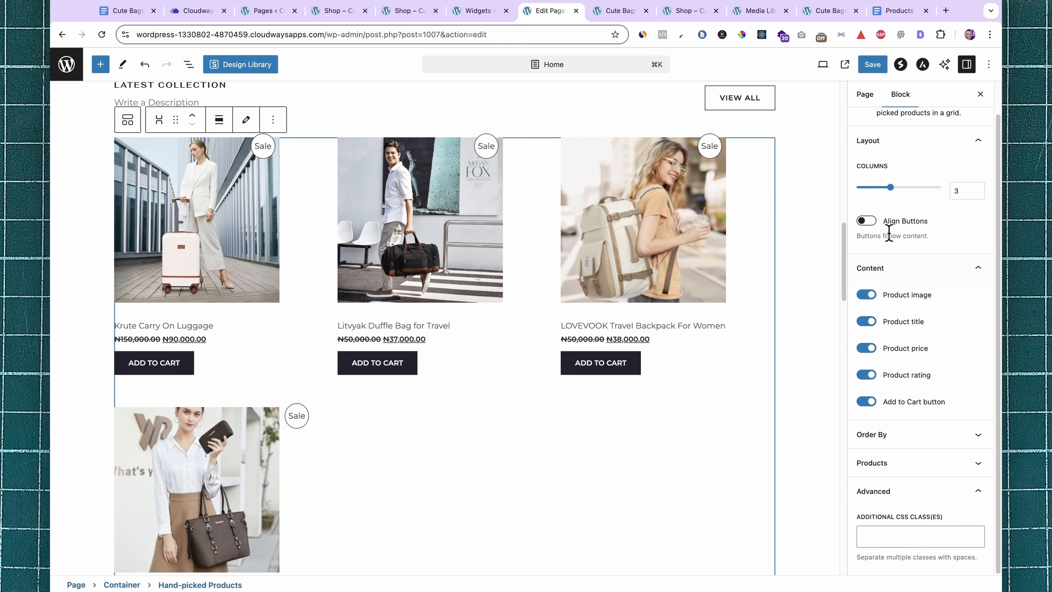
left_click_drag(890, 187, 906, 189)
scroll(626, 372, "up", 2)
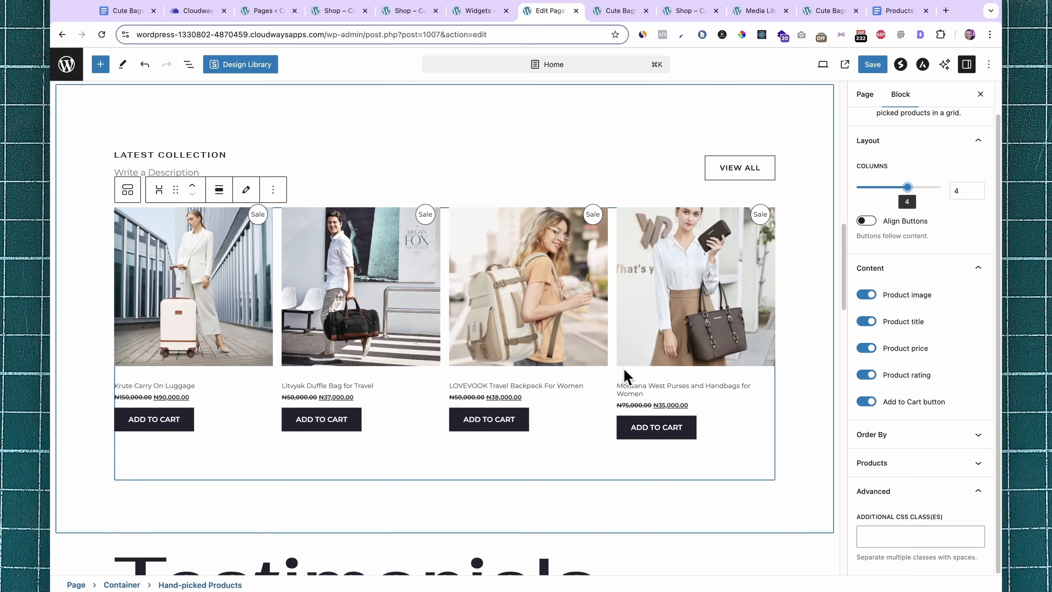
scroll(626, 374, "up", 1)
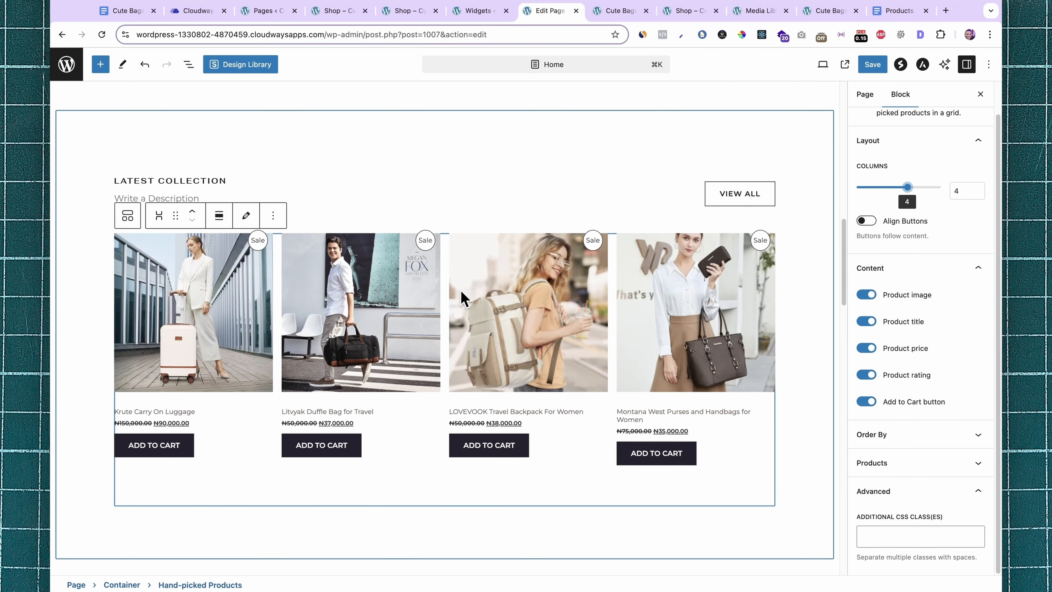
scroll(606, 346, "up", 2)
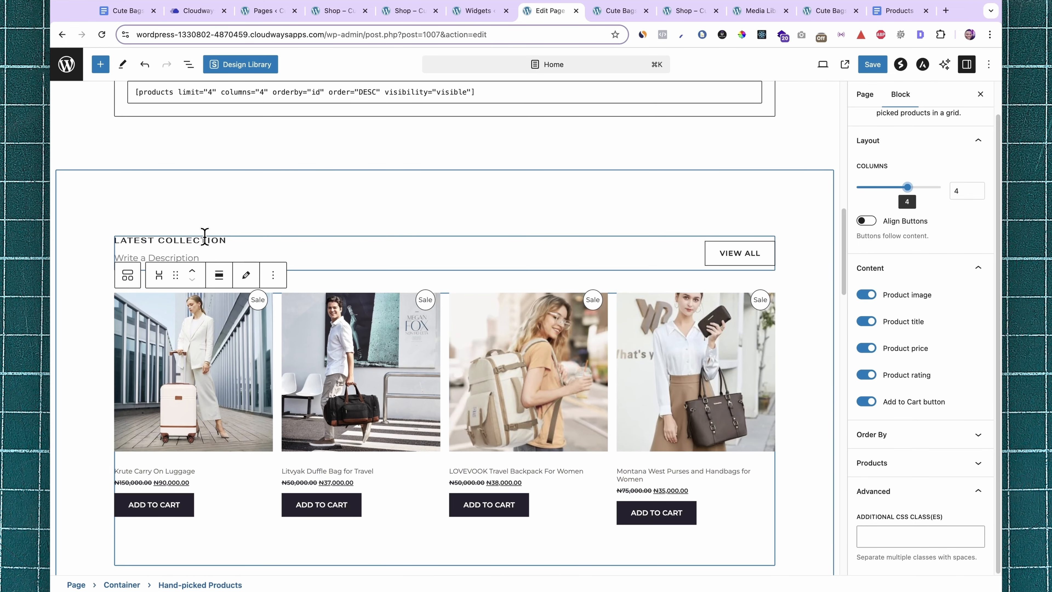
Overwrite the duplicated LATEST COLLECTION heading with the new section title, then select its container.
double_click(204, 240)
triple_click(205, 240)
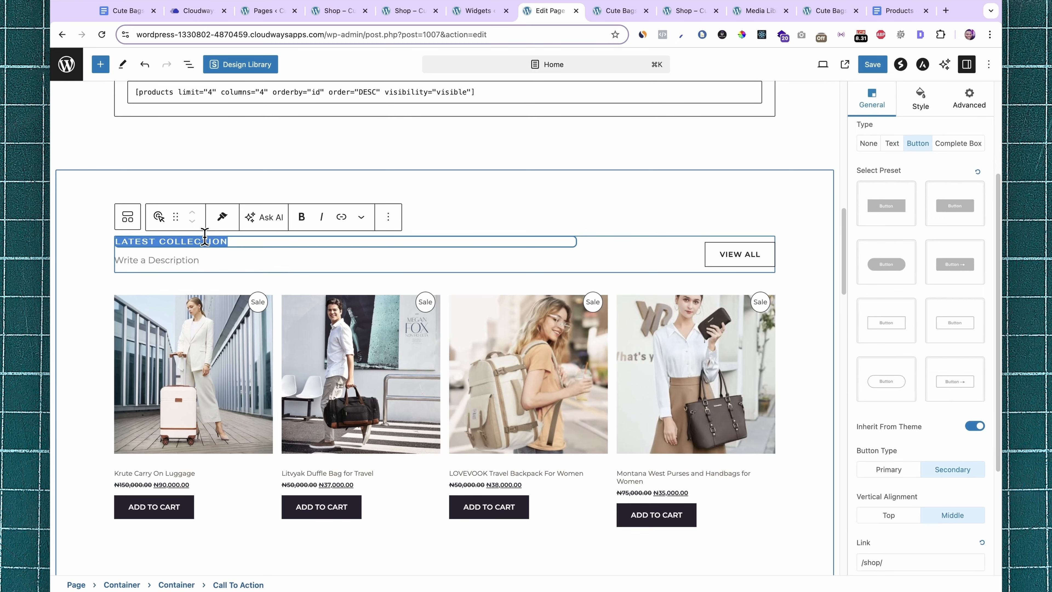
type("PRODUCTS YOU")
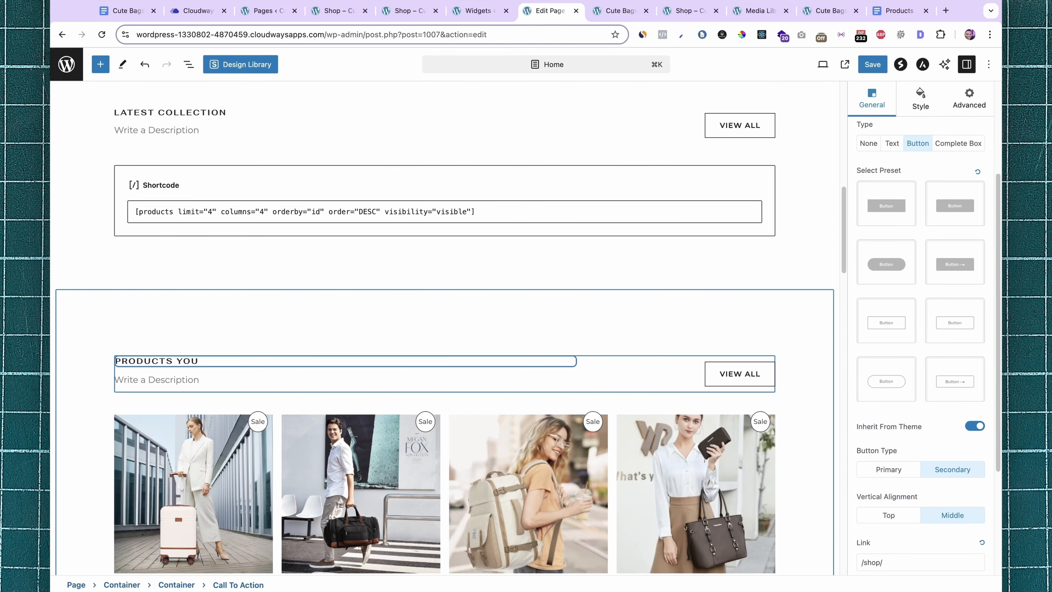
type(" MIGHT LIKE")
key("super+a")
left_click(92, 372)
scroll(514, 336, "down", 3)
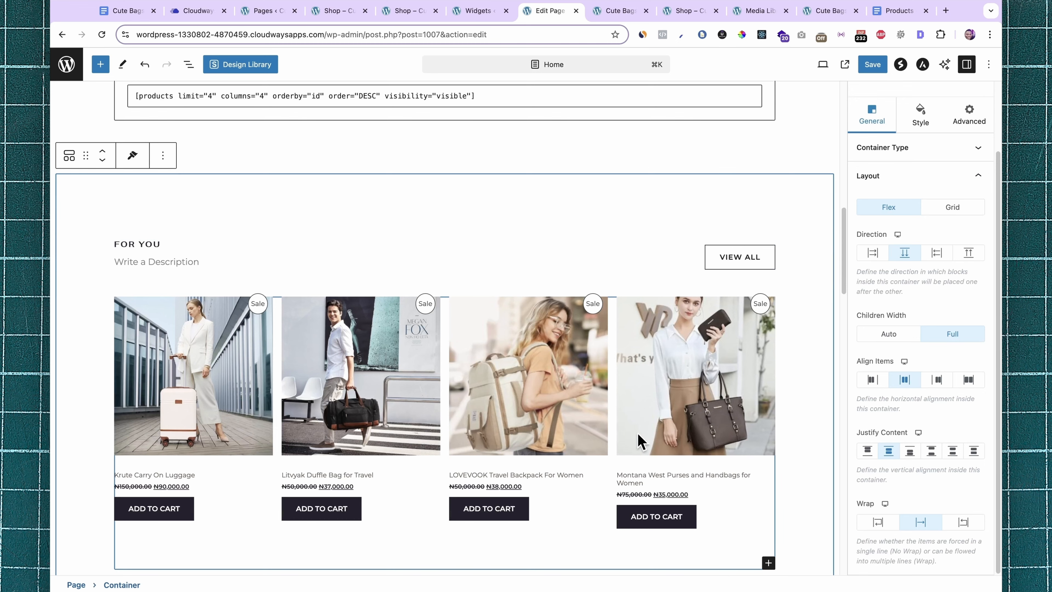
Save the Home page and review the Latest Collection and FOR YOU rows on the live site.
left_click(874, 65)
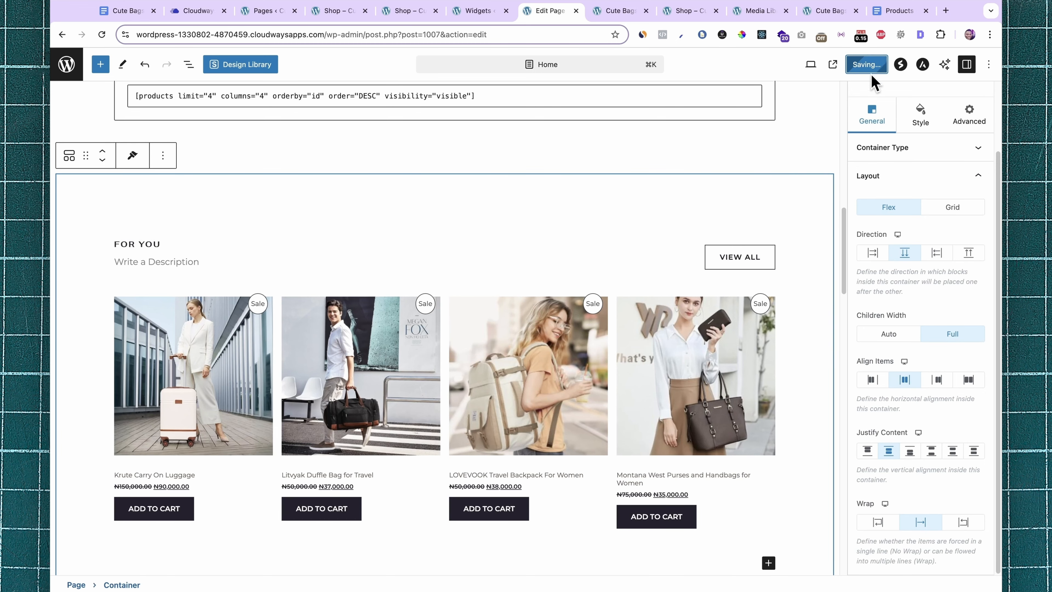
left_click(610, 11)
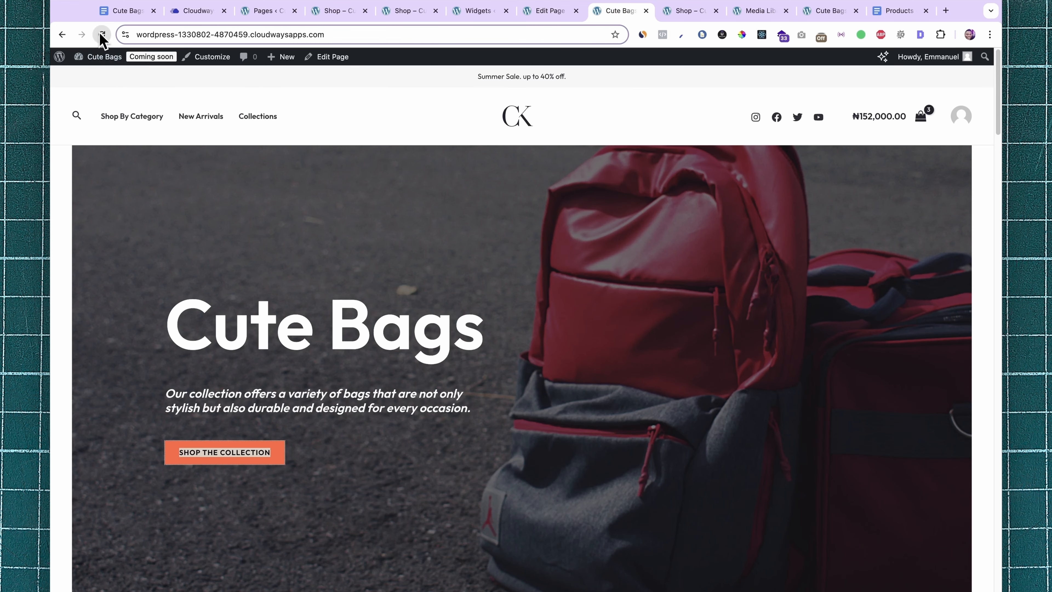
scroll(434, 284, "down", 10)
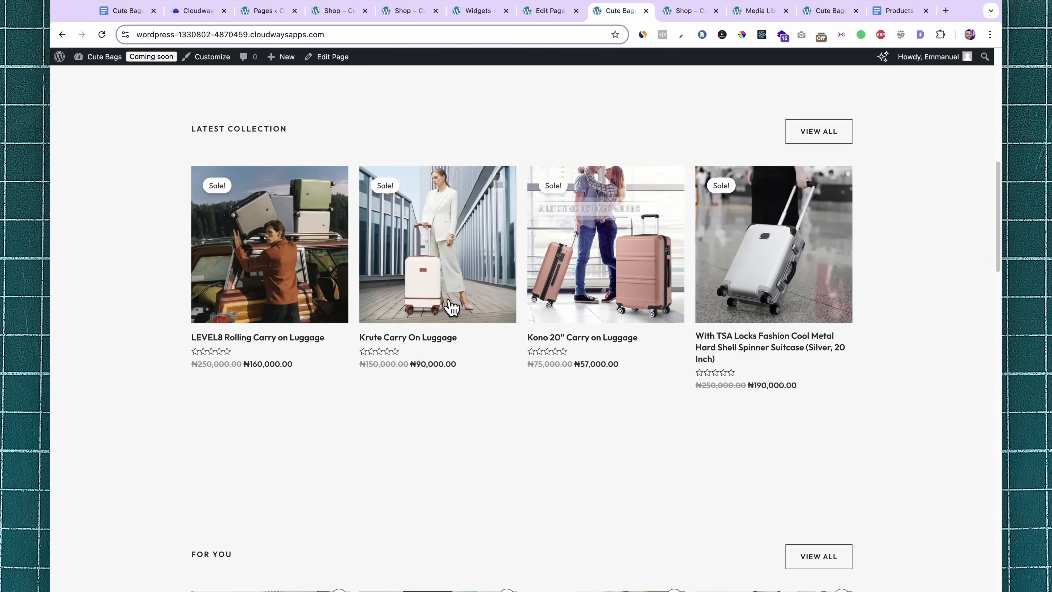
scroll(302, 484, "up", 3)
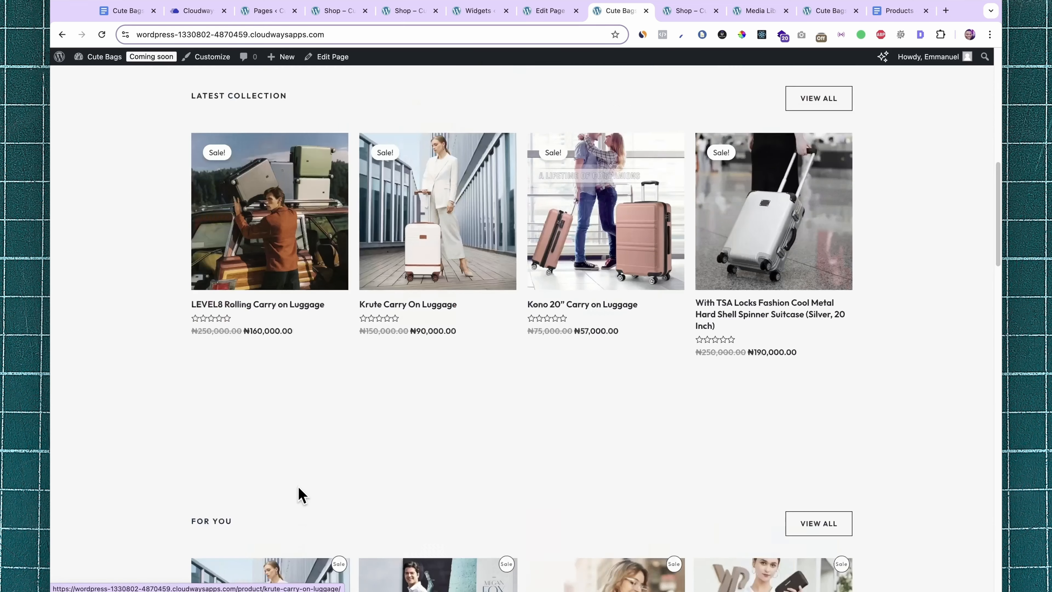
scroll(298, 493, "down", 2)
scroll(427, 170, "up", 5)
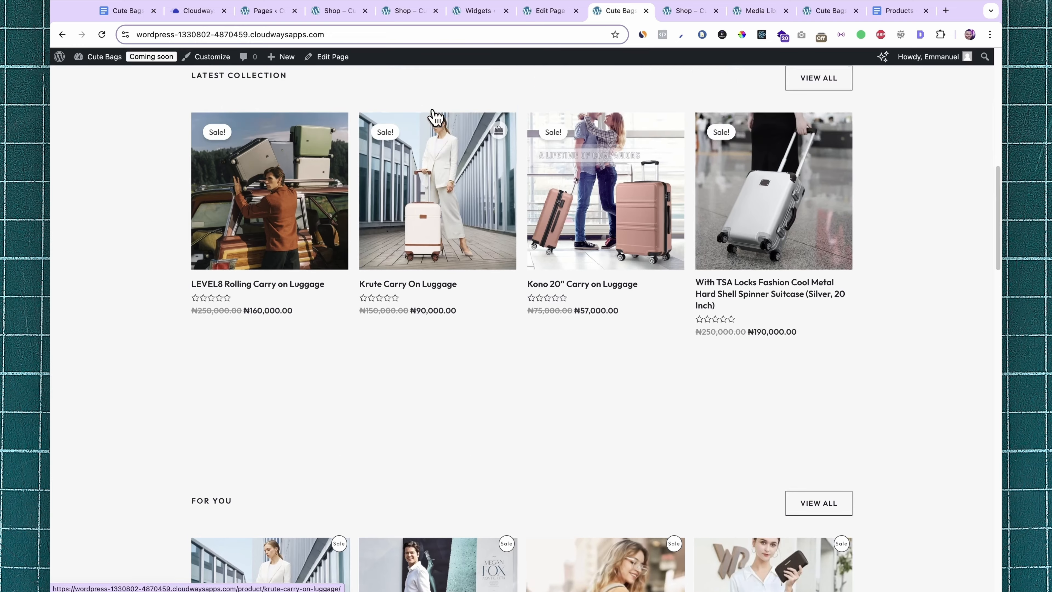
scroll(455, 439, "down", 3)
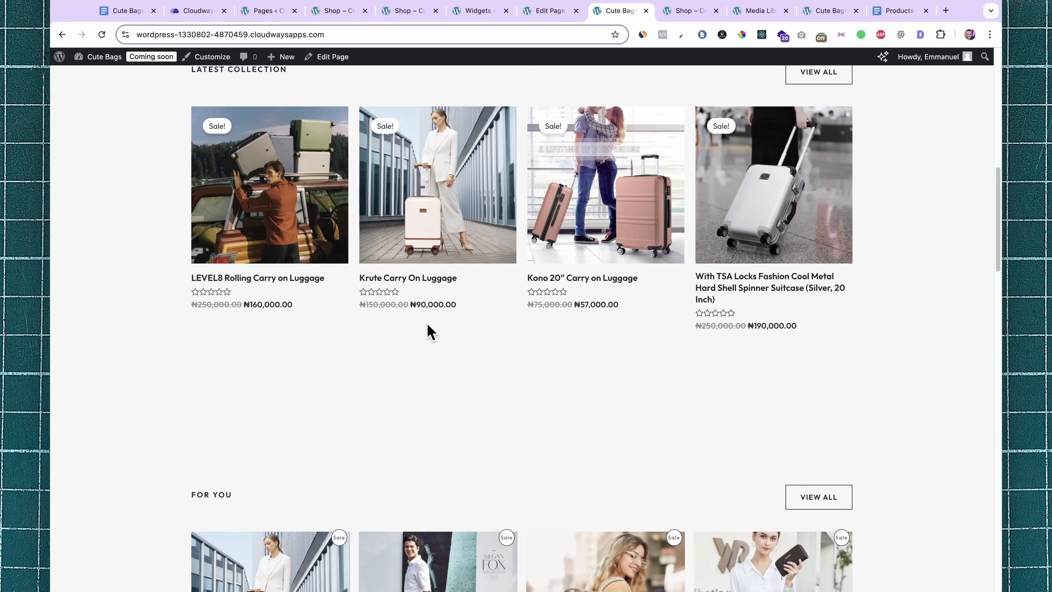
left_click(548, 12)
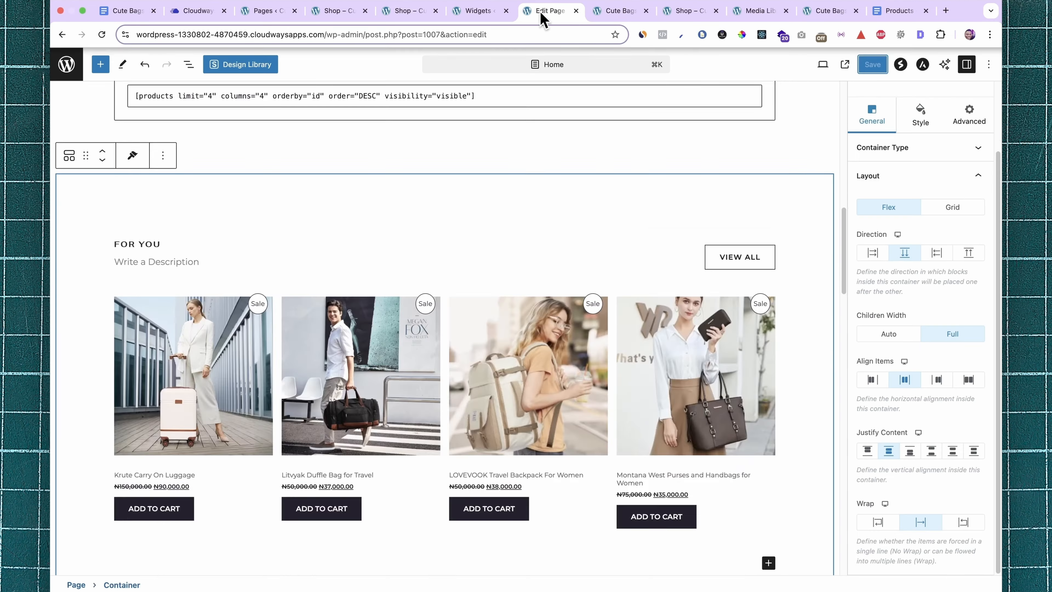
scroll(311, 327, "down", 1)
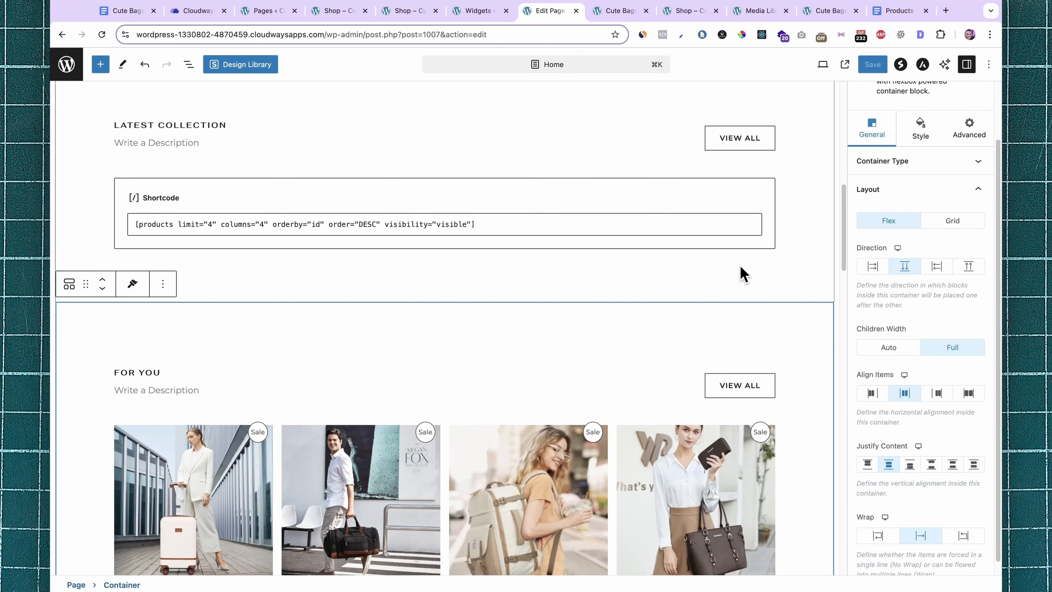
Set the FOR YOU container's top padding to 50, save, and reload the live site to check.
left_click(921, 186)
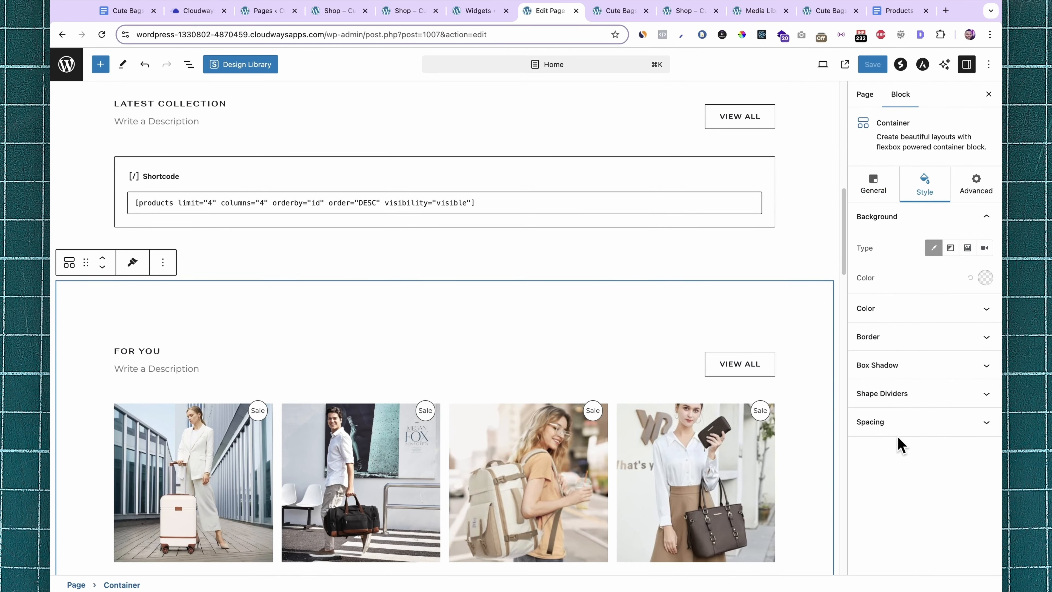
left_click(899, 423)
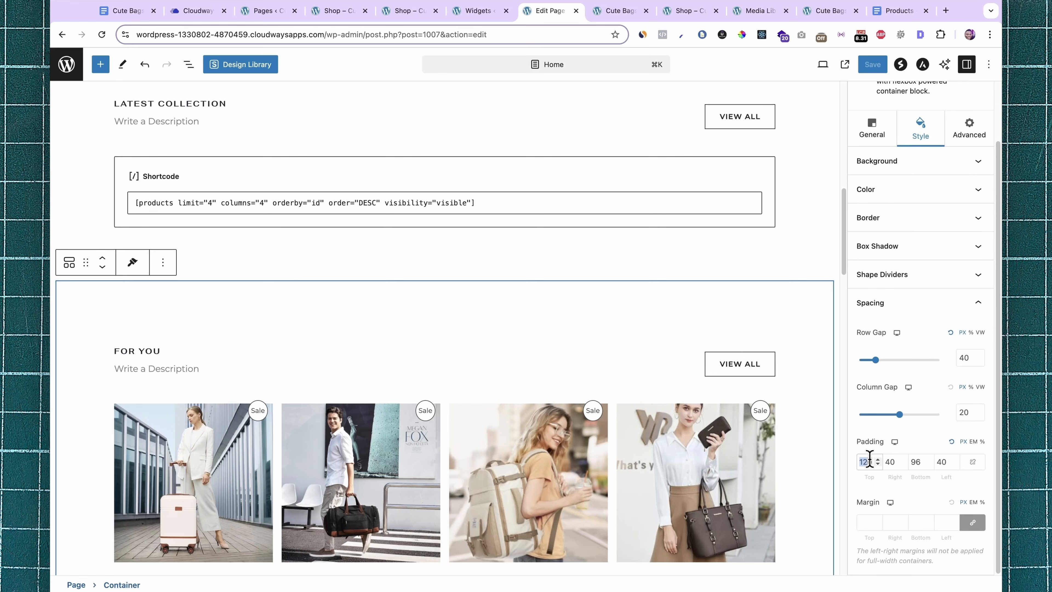
type("50")
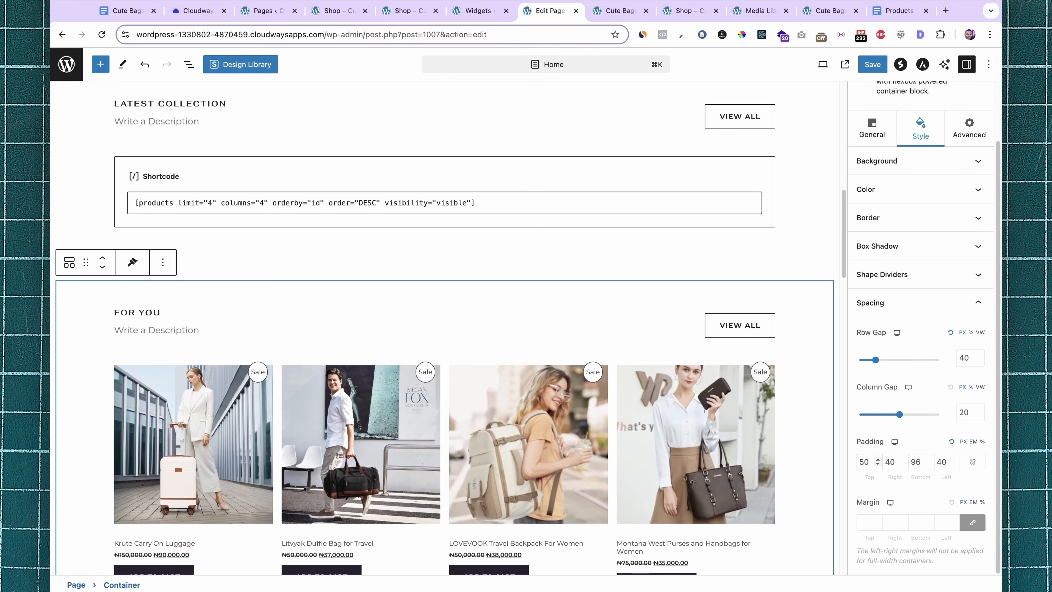
left_click(875, 67)
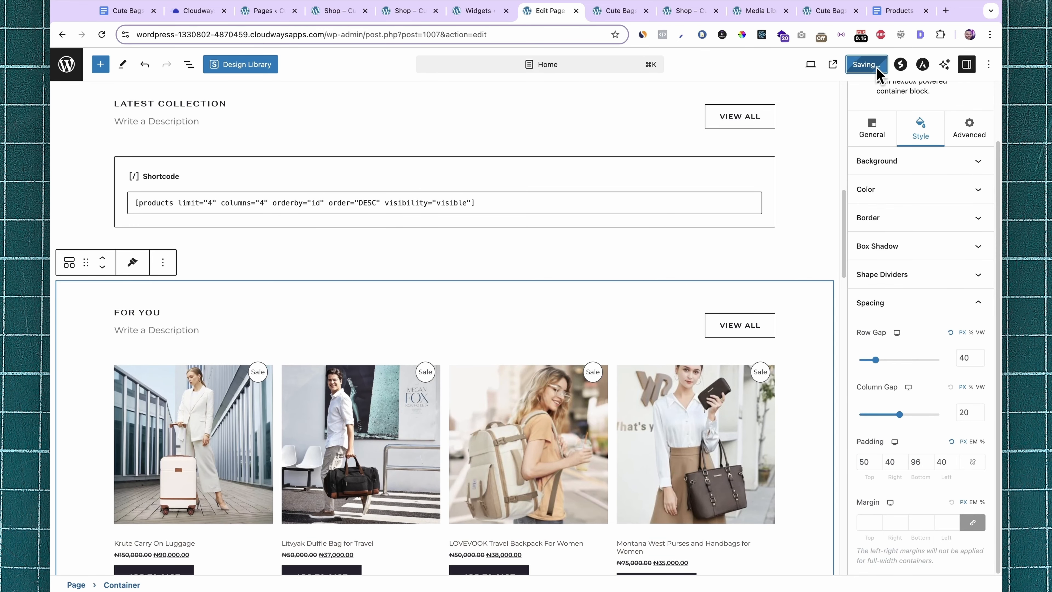
left_click(605, 16)
left_click(102, 34)
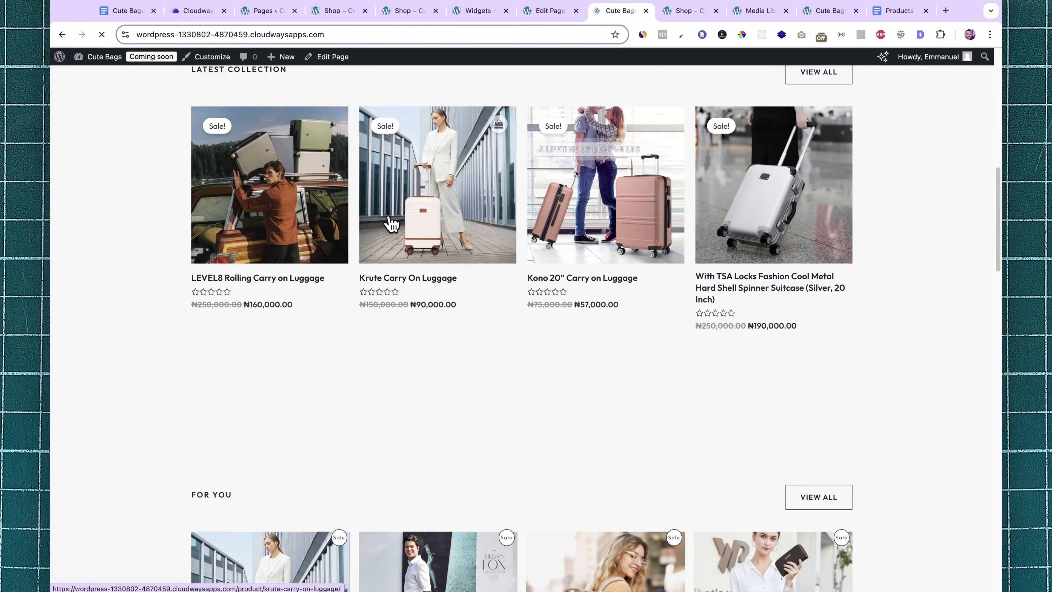
left_click(552, 11)
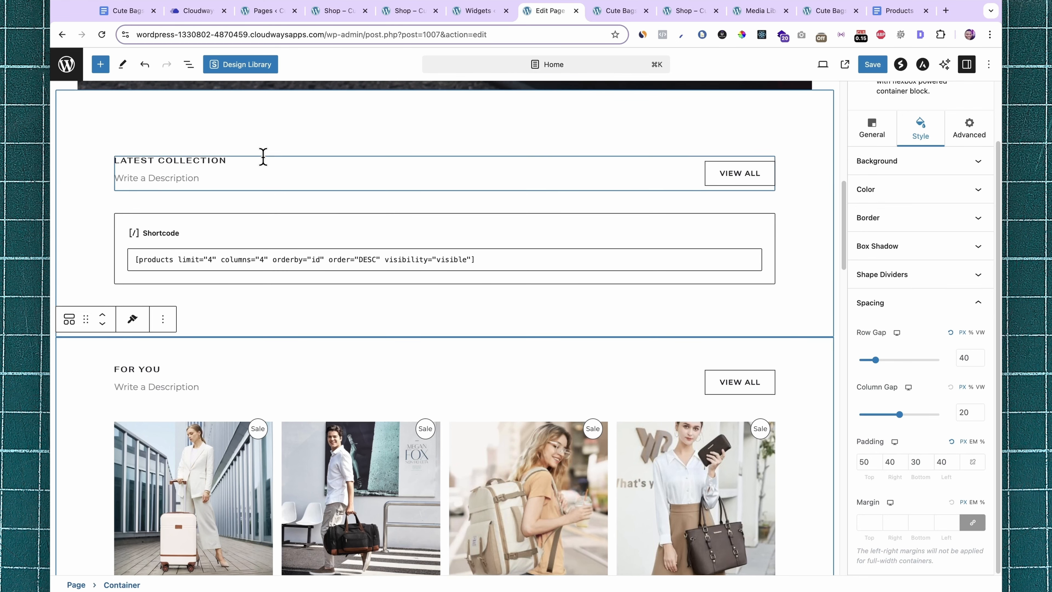
Try a bottom padding of 30 on Latest Collection, save, and preview it on the live site.
scroll(249, 154, "up", 1)
left_click(128, 163)
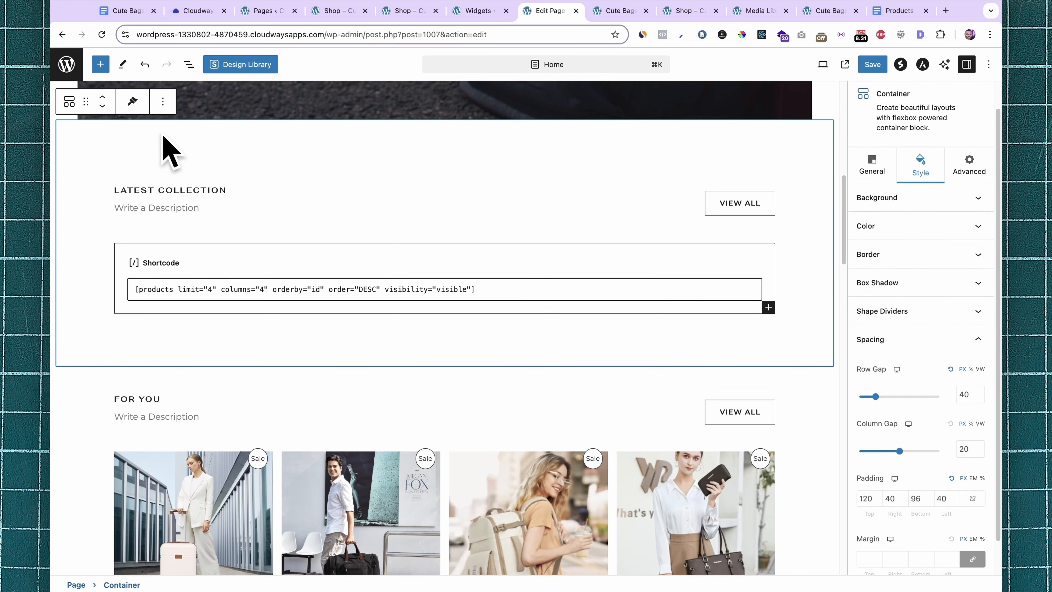
scroll(914, 462, "down", 1)
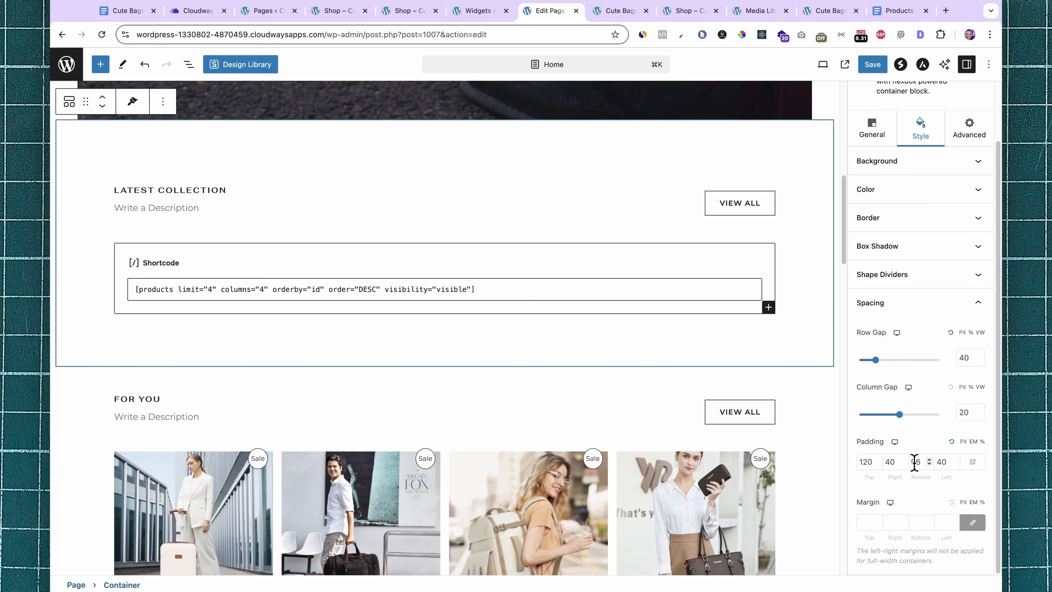
type("30")
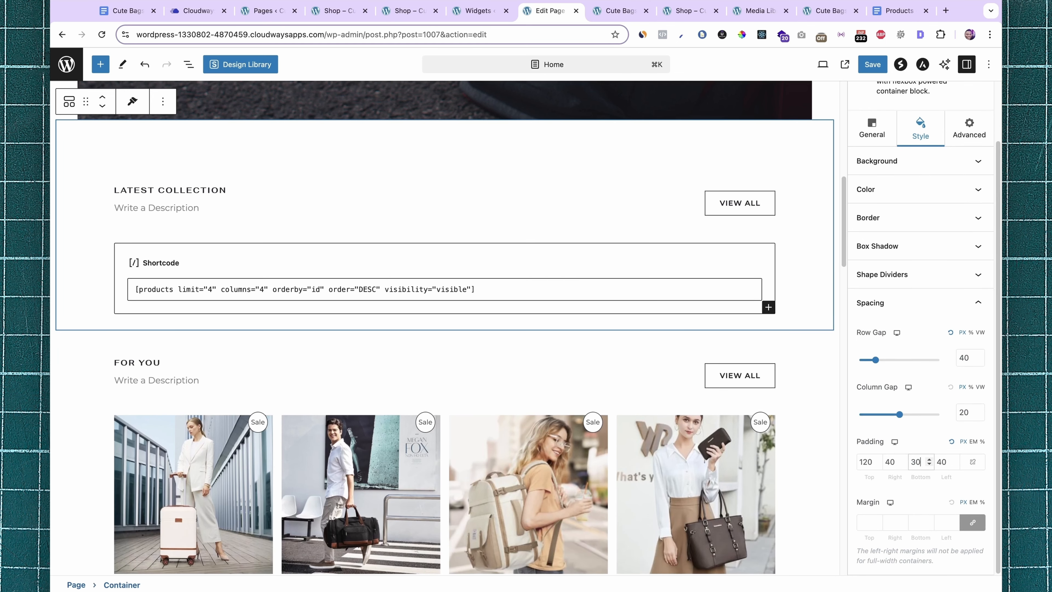
left_click(877, 60)
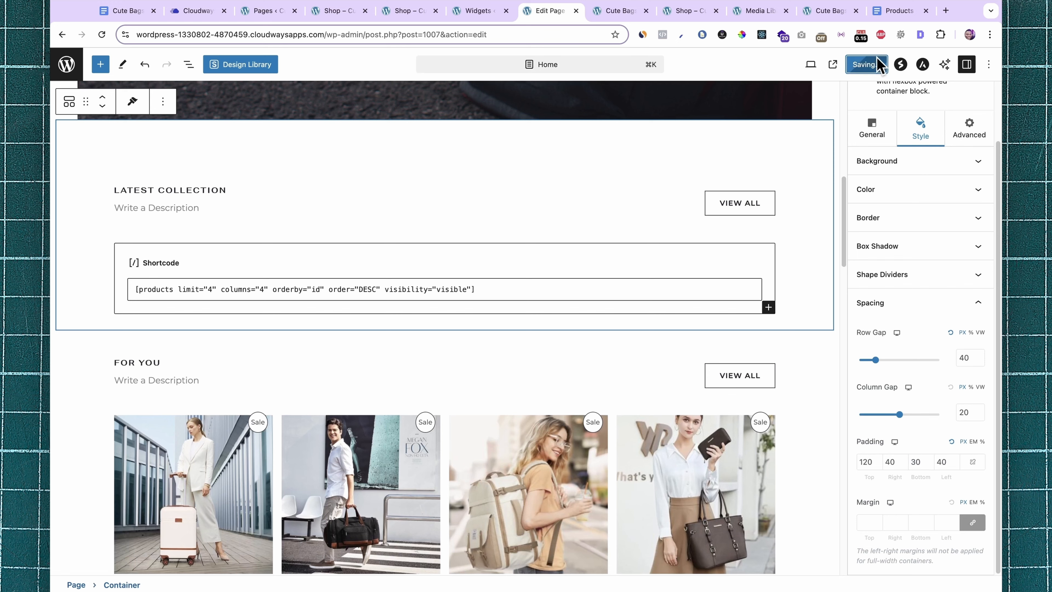
left_click(621, 12)
left_click(101, 34)
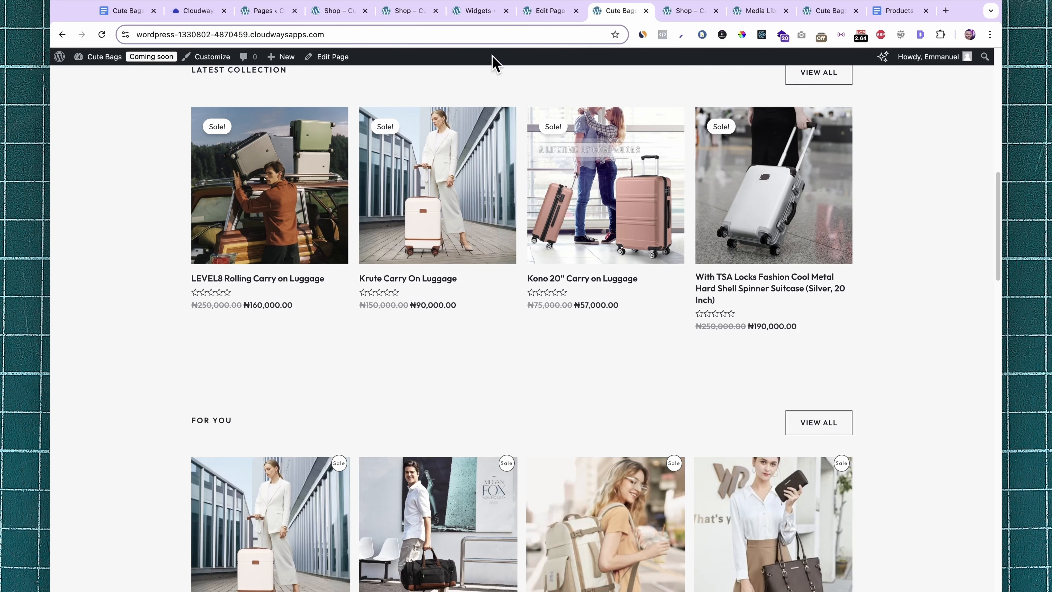
left_click(542, 12)
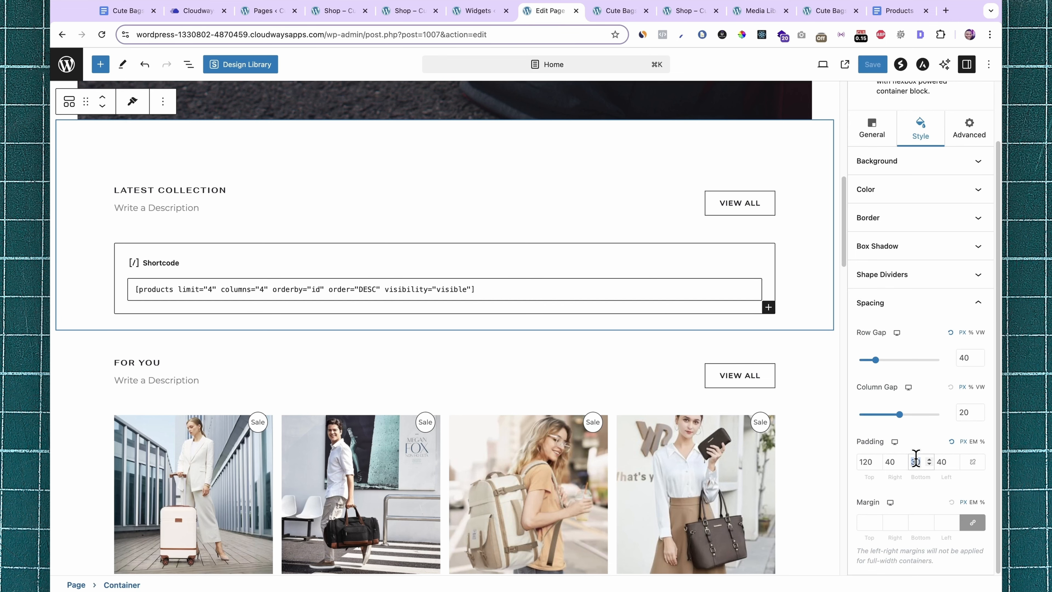
Change the bottom padding to 10, save, and recheck the gap above FOR YOU live.
type("0")
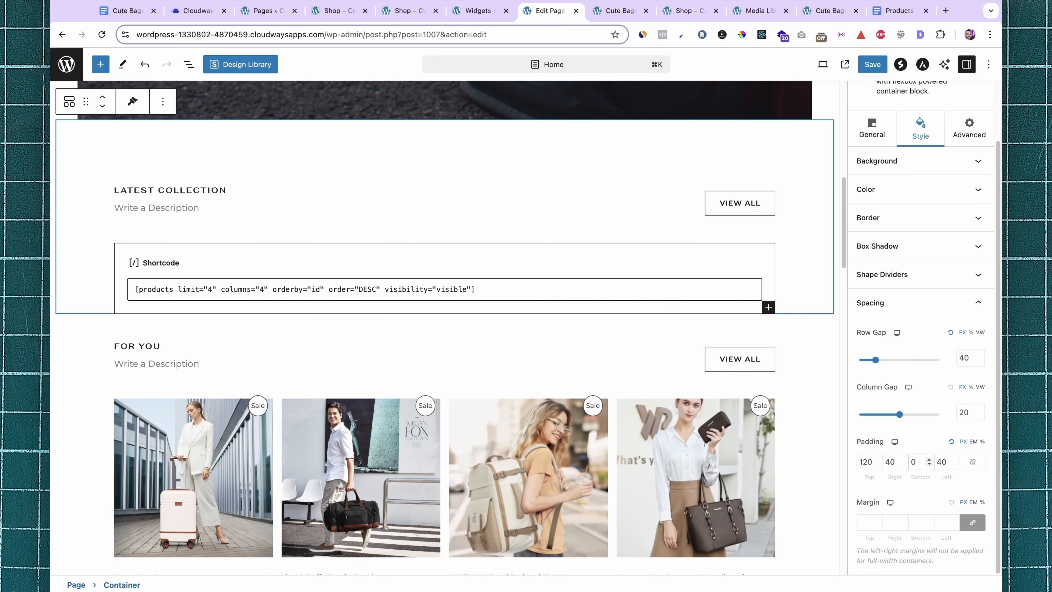
type("1")
left_click(873, 67)
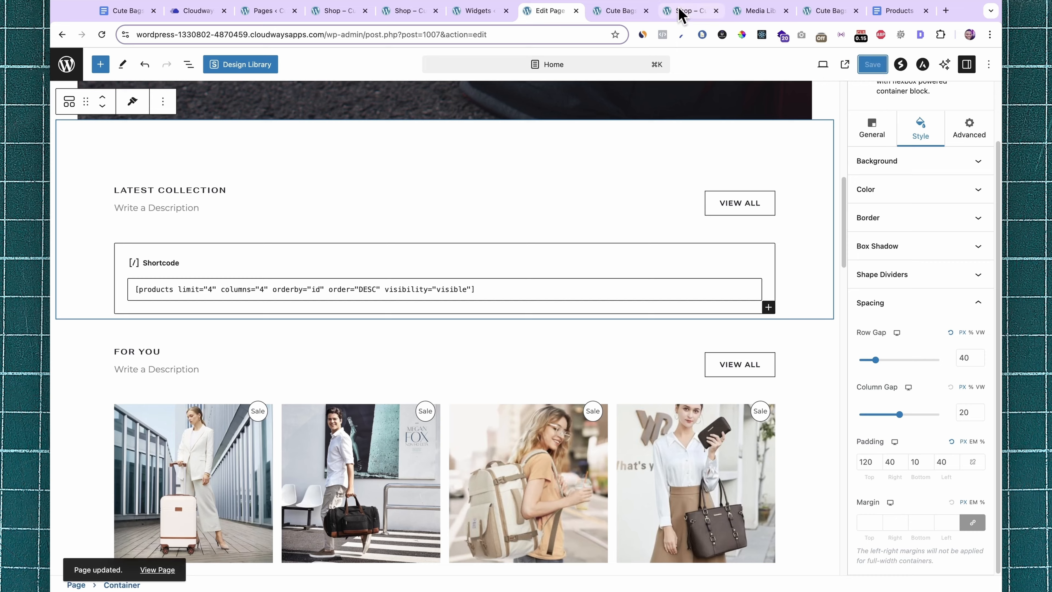
left_click(621, 11)
left_click(101, 35)
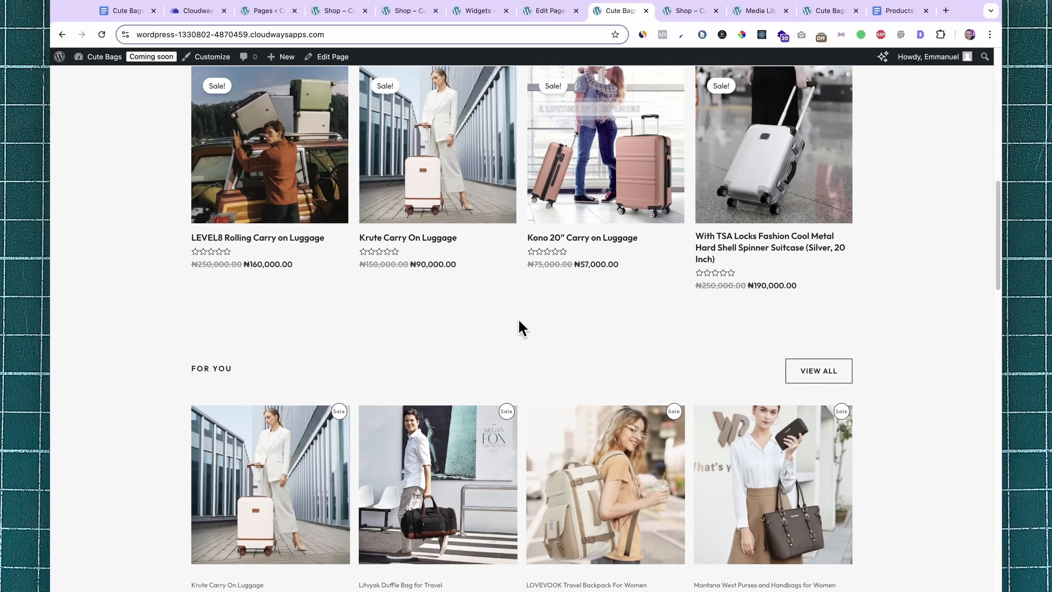
scroll(550, 371, "down", 5)
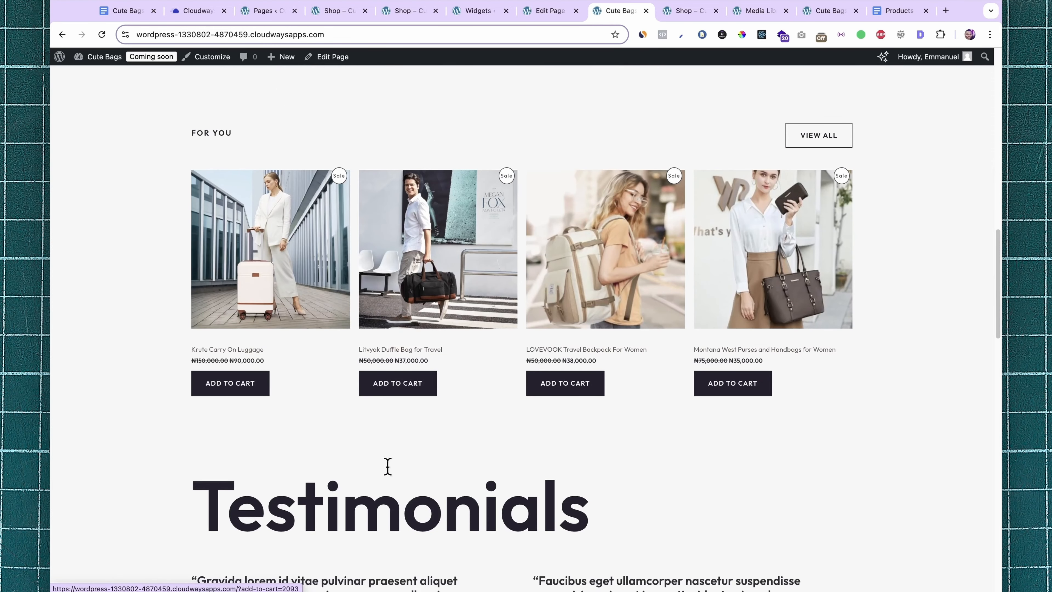
left_click(551, 11)
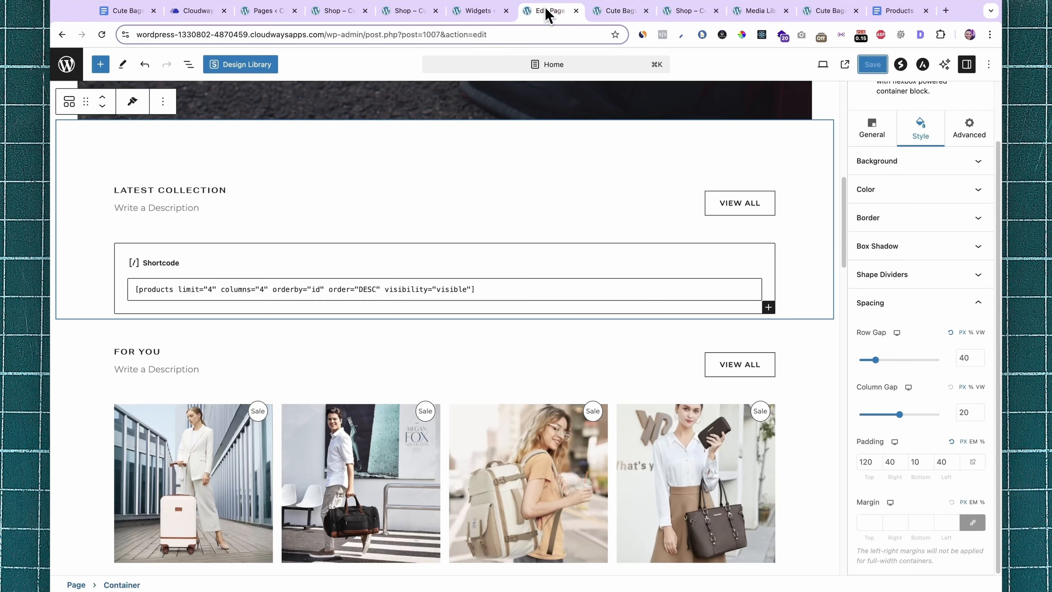
scroll(532, 350, "down", 1)
scroll(533, 350, "down", 3)
Duplicate the For You section.
left_click(83, 194)
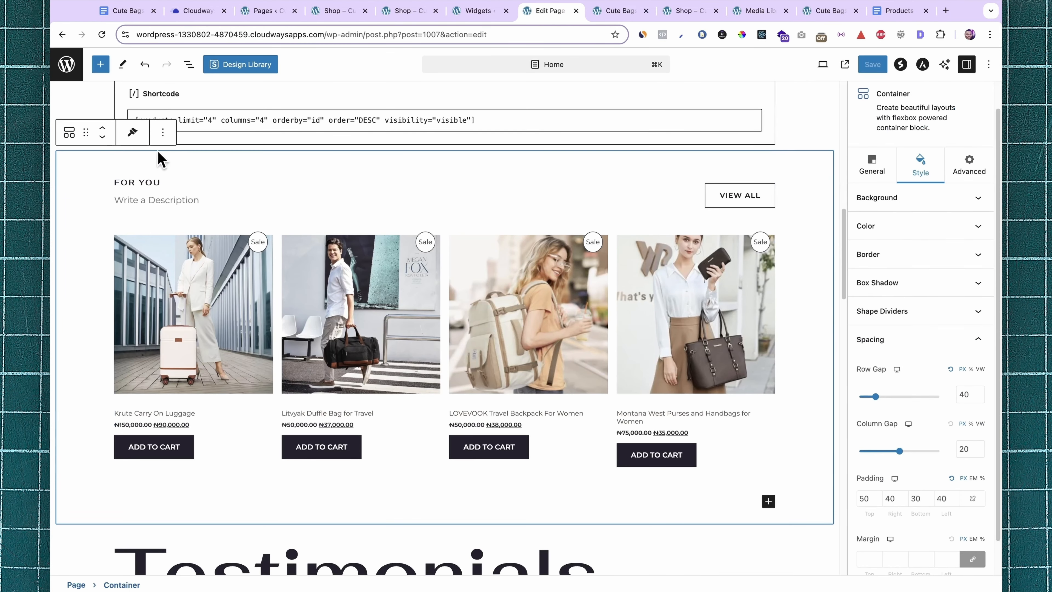
left_click(163, 133)
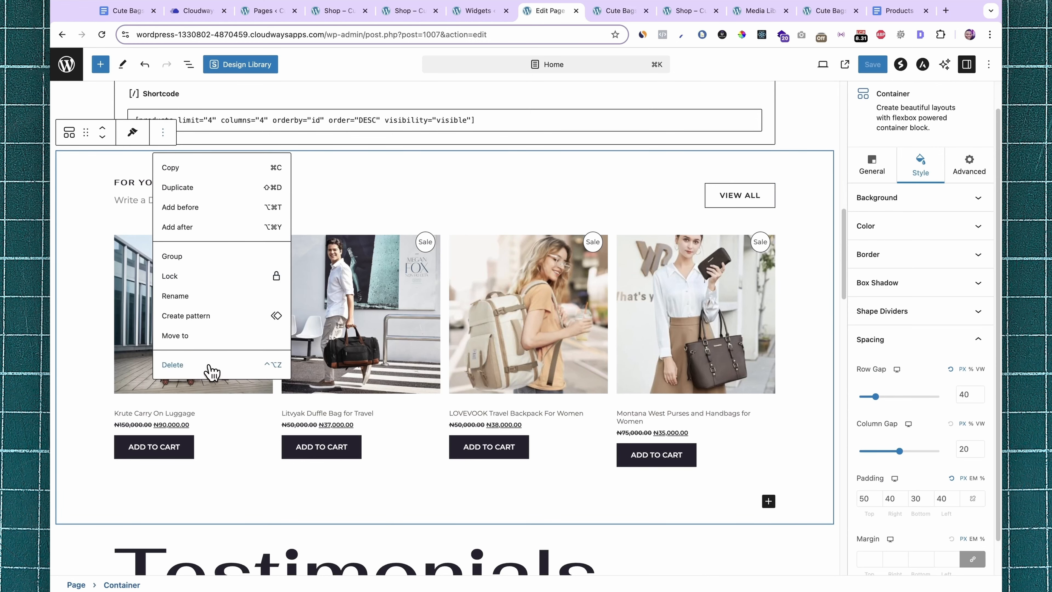
left_click(194, 191)
scroll(383, 381, "down", 5)
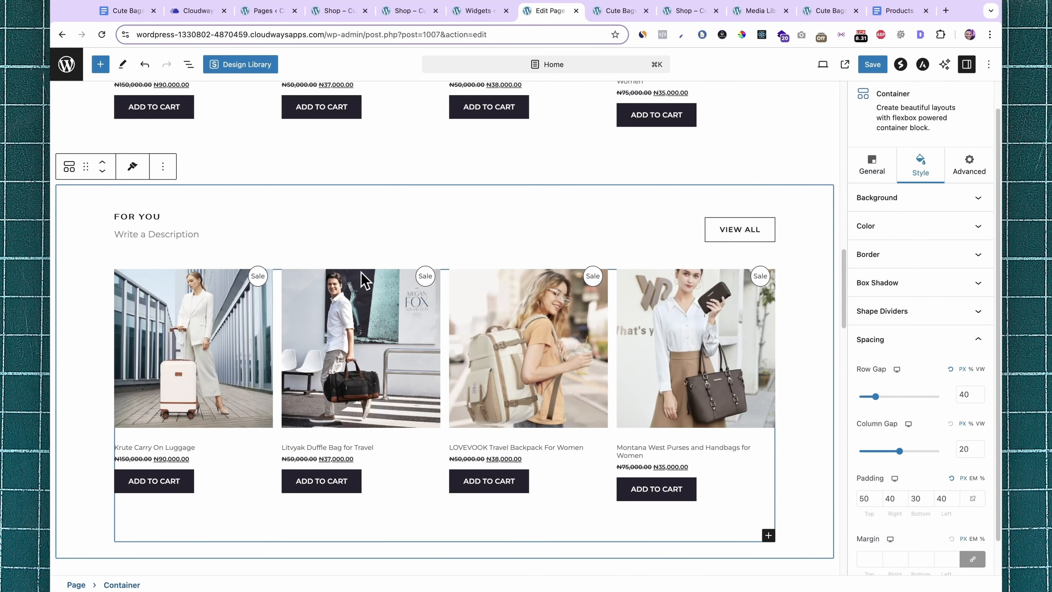
In the copy, swap the Hand-picked Products grid for a Best Selling Products grid.
left_click(327, 269)
left_click(273, 252)
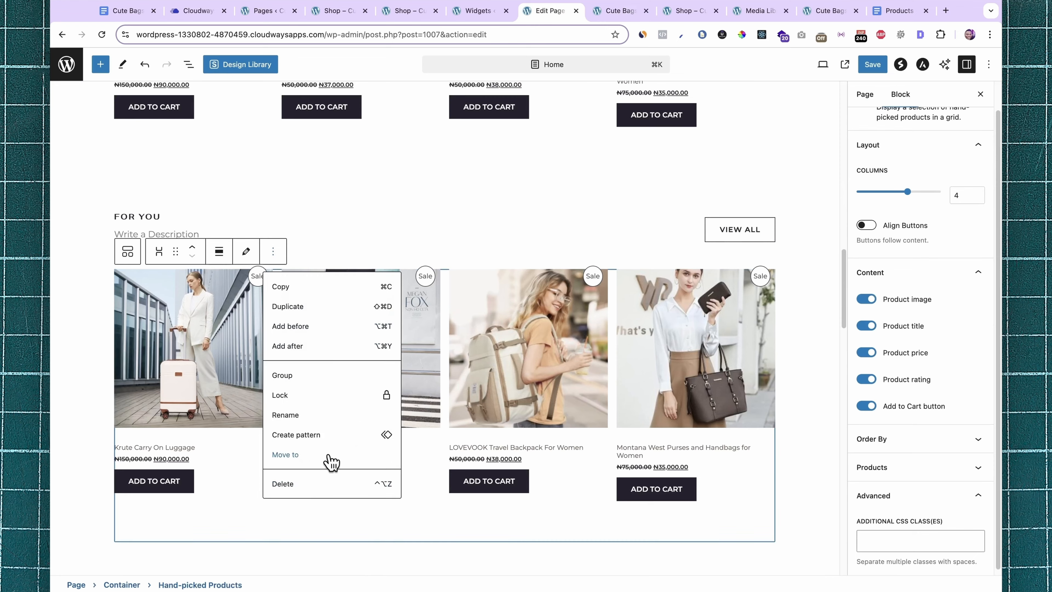
left_click(316, 489)
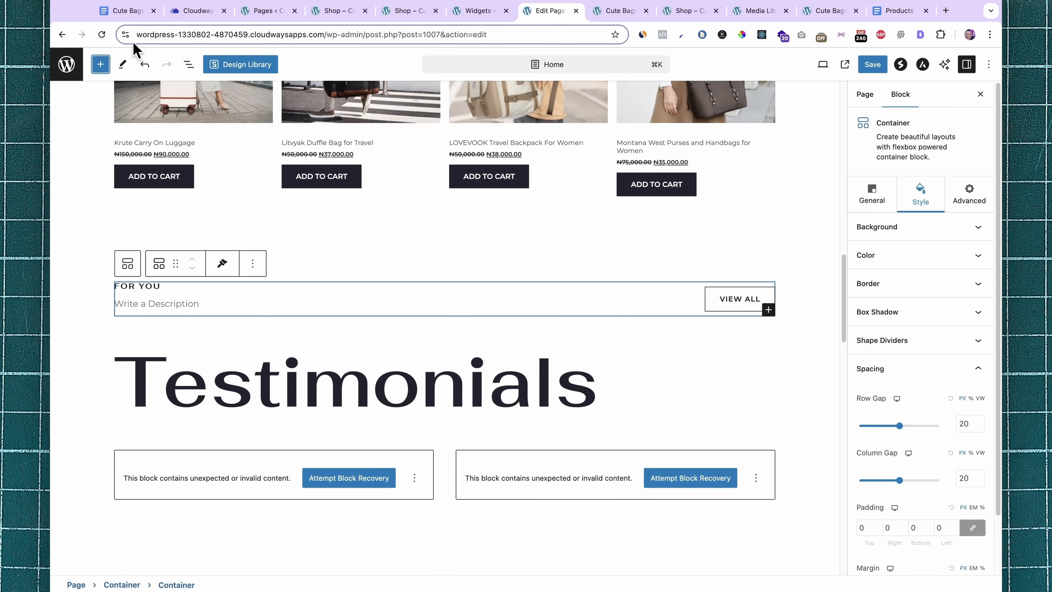
left_click(100, 65)
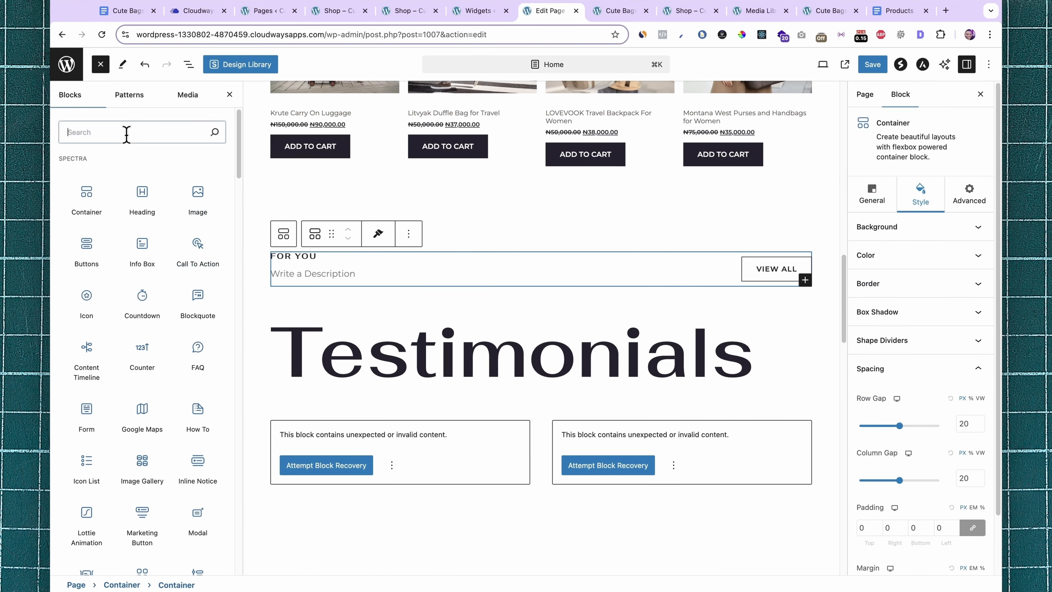
type("products")
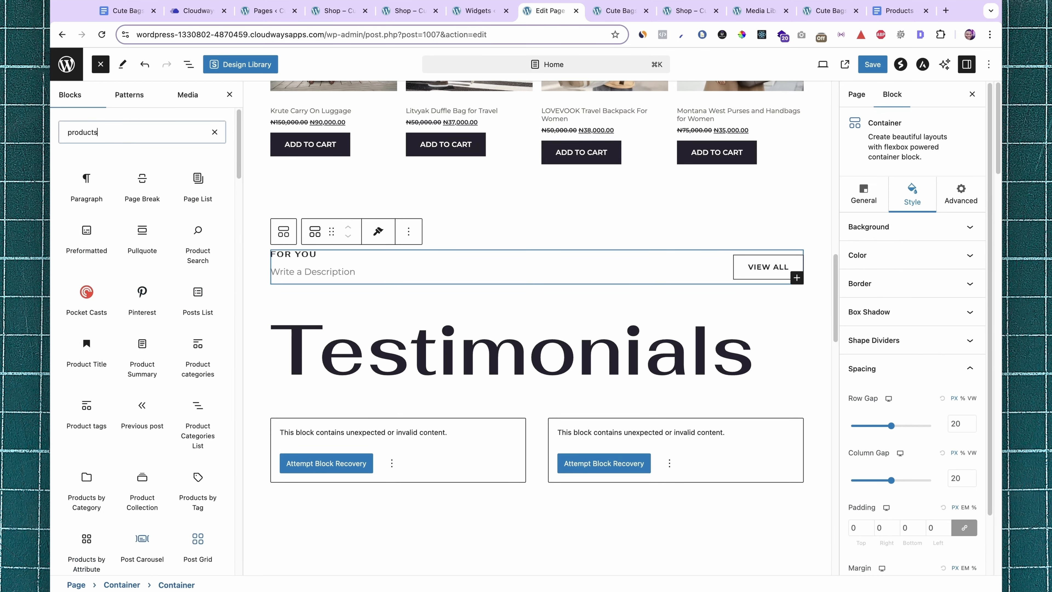
left_click_drag(195, 238, 336, 357)
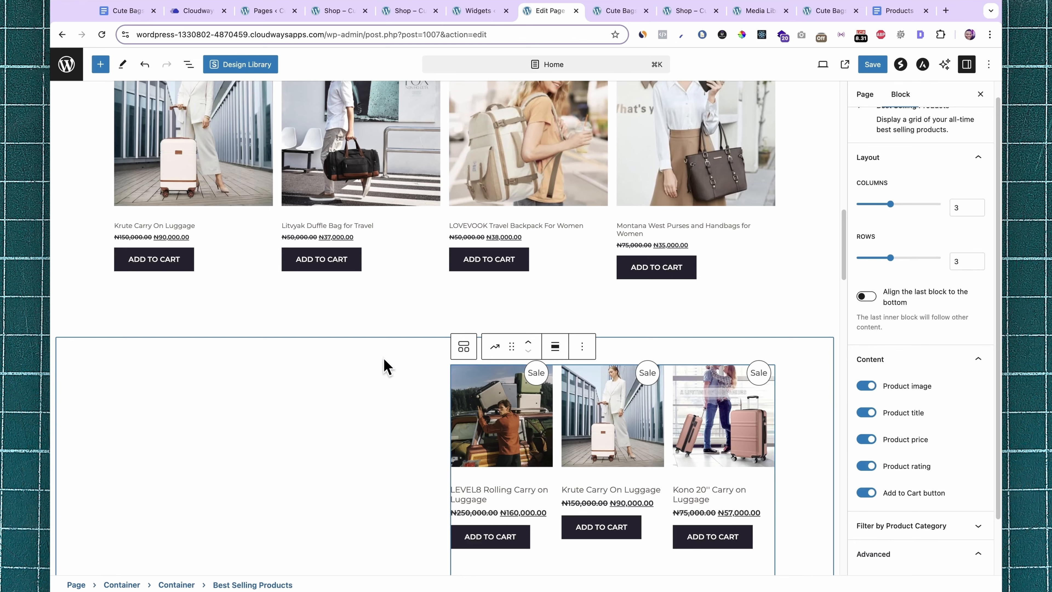
scroll(532, 465, "down", 2)
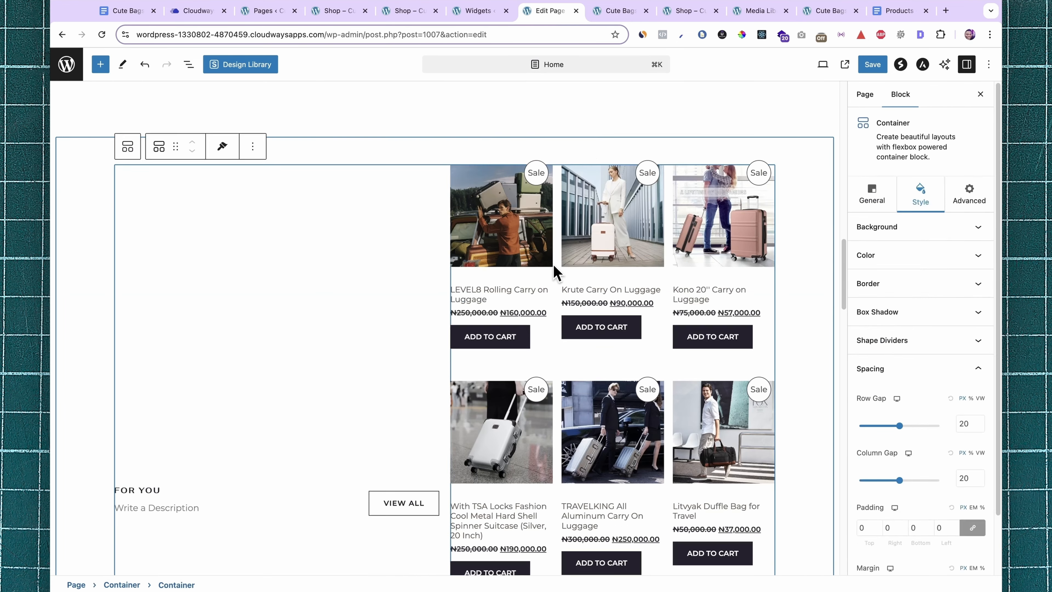
left_click(555, 261)
Replace the Best Selling Products block with a Product Collection beside the FOR YOU heading.
left_click(582, 147)
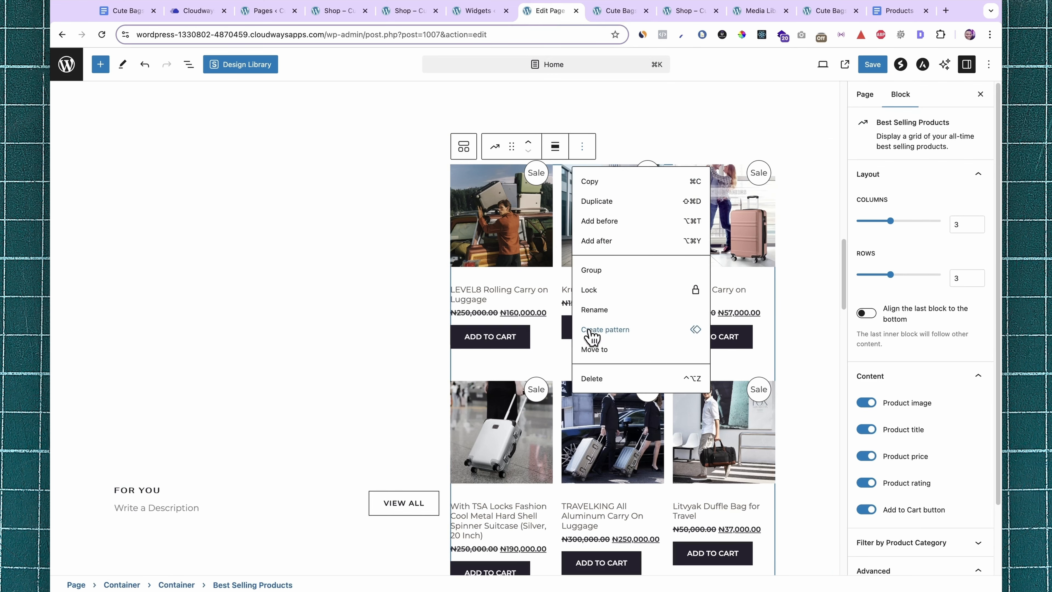
left_click(596, 379)
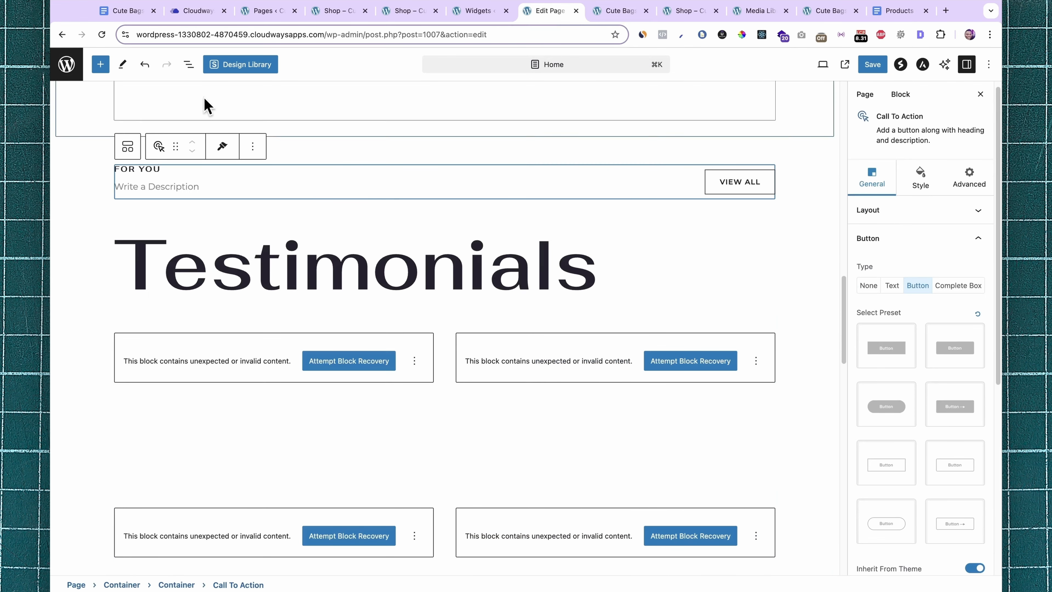
left_click(100, 64)
left_click(134, 126)
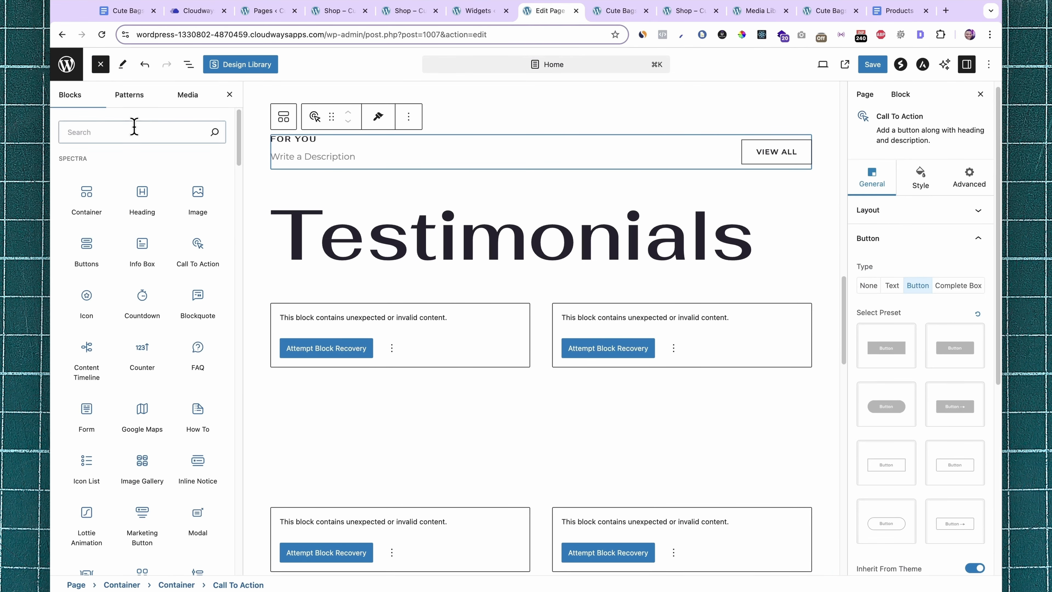
type("products")
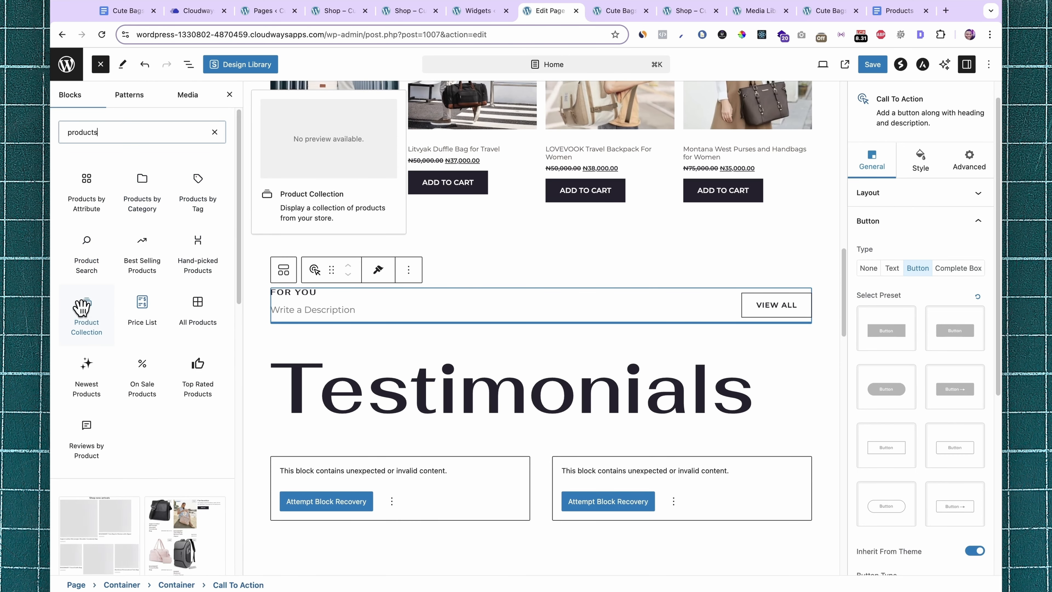
left_click(99, 306)
left_click_drag(100, 305, 364, 305)
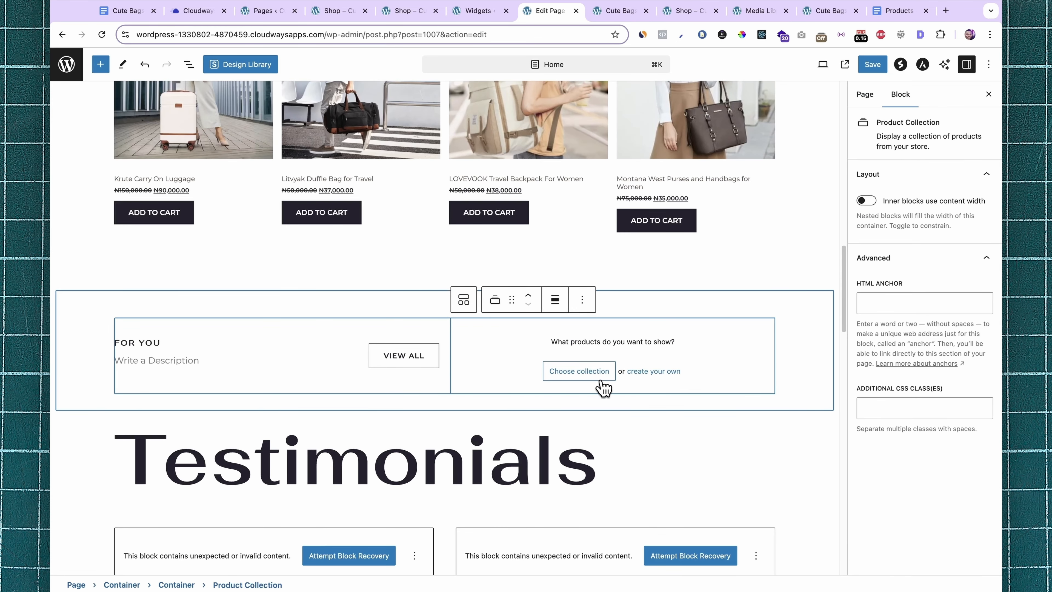
Set the collection to Featured products and switch to the Pages list.
left_click(591, 375)
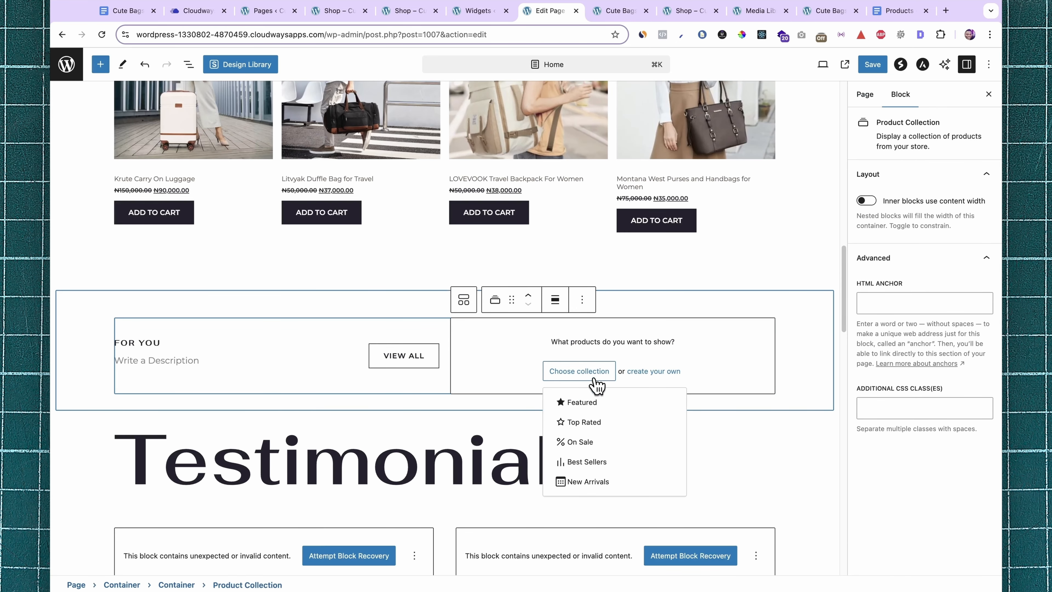
left_click(584, 400)
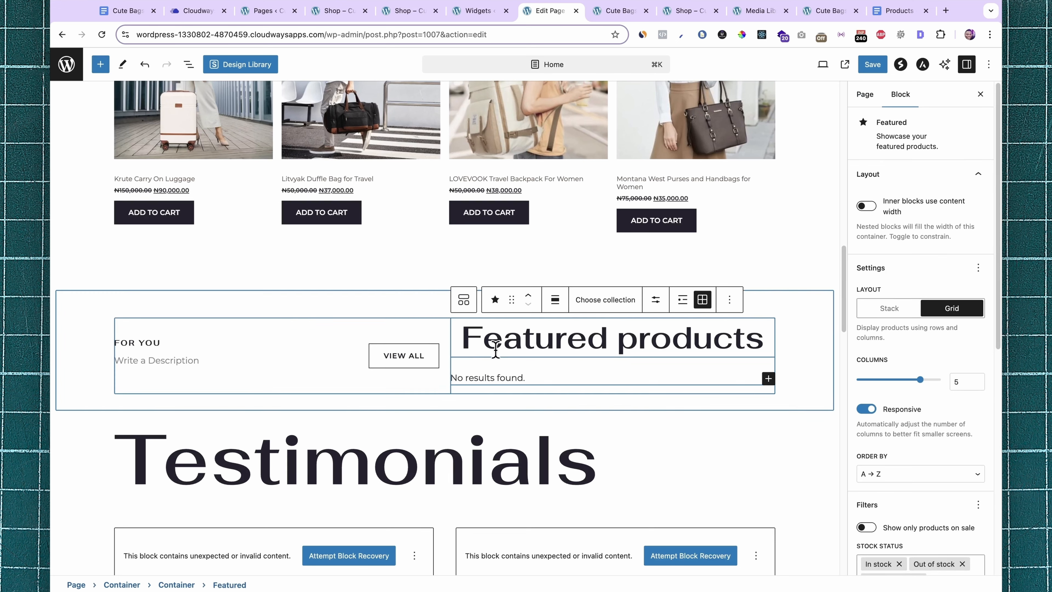
left_click(265, 11)
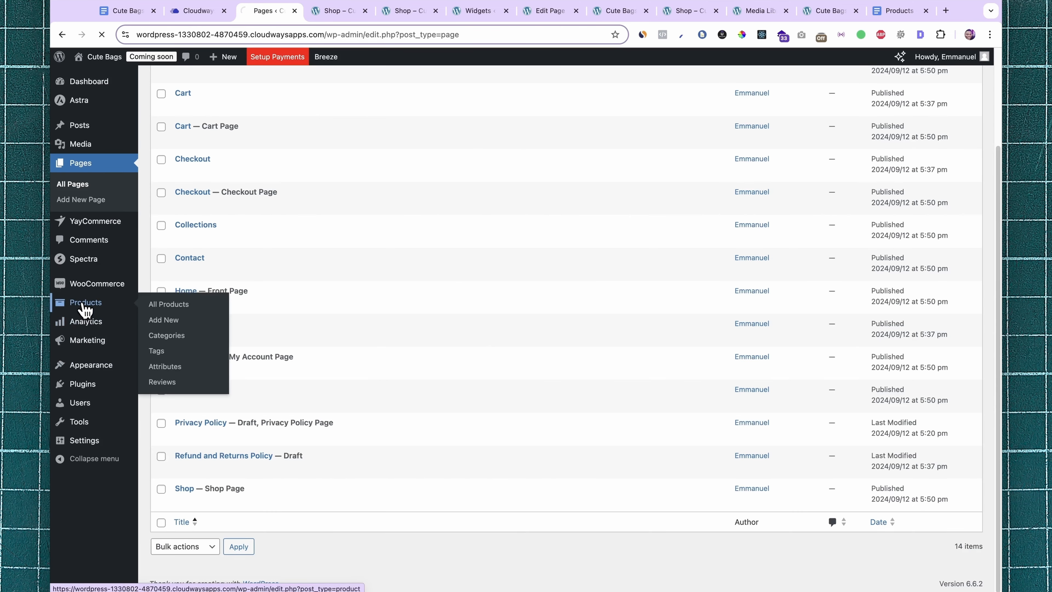
Star the TRAVELKING carry-on, BeeGreen tote and BAGSMART zippered tote as featured in All Products.
left_click(78, 303)
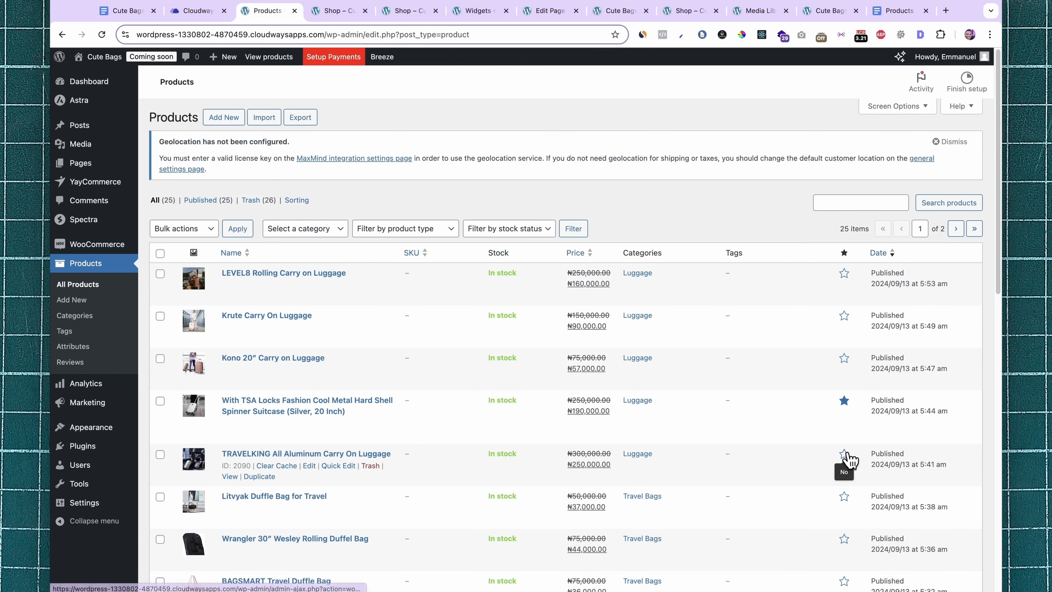
left_click(844, 454)
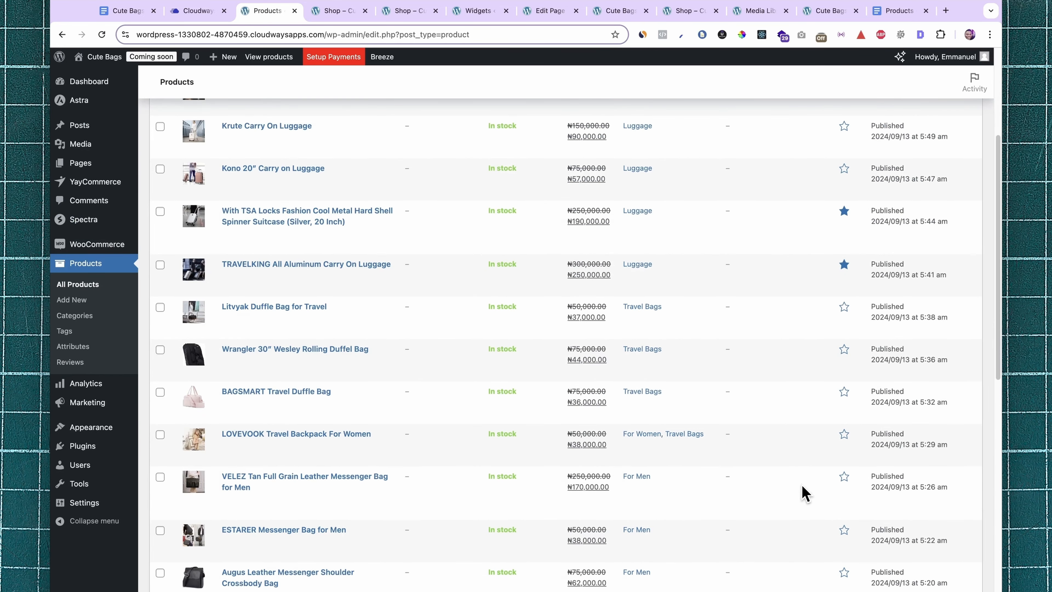
scroll(803, 493, "down", 6)
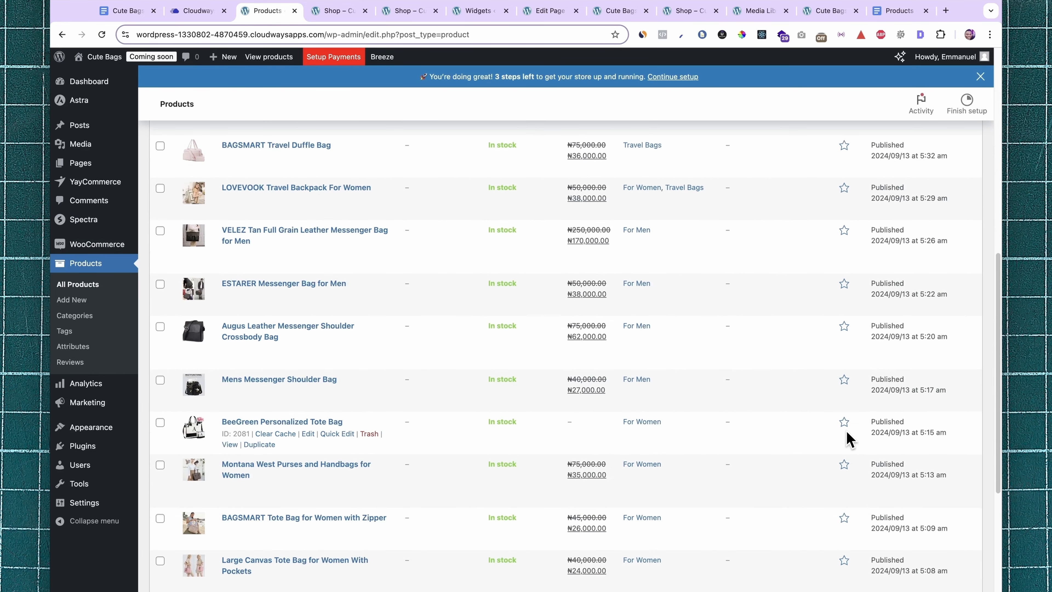
left_click(844, 421)
scroll(876, 376, "down", 10)
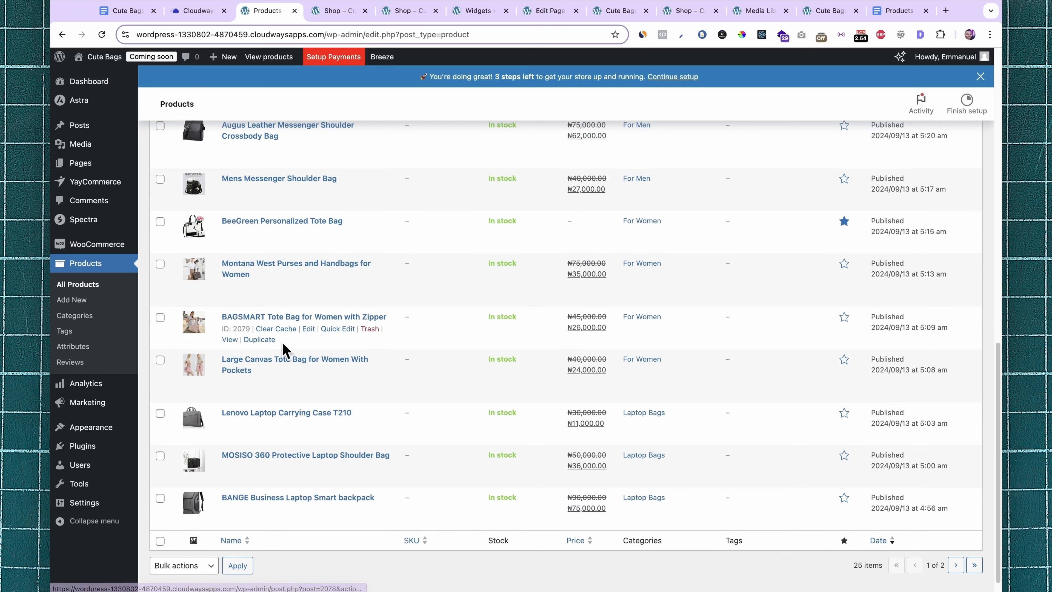
left_click(844, 320)
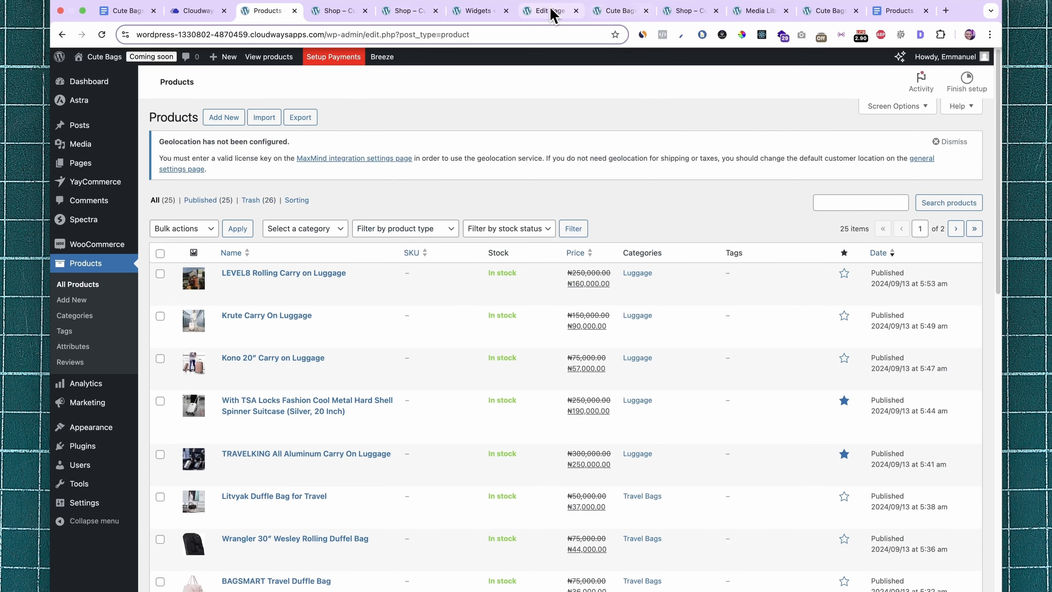
left_click(551, 12)
scroll(683, 322, "down", 3)
Set the container's layout direction to Column so the heading sits above the products.
left_click(866, 64)
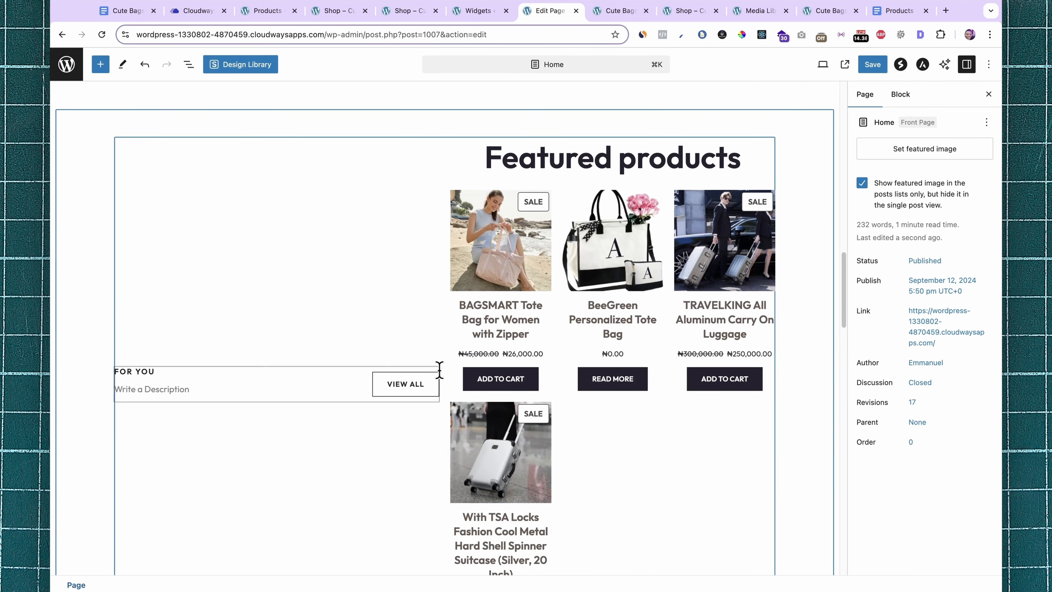
left_click(136, 152)
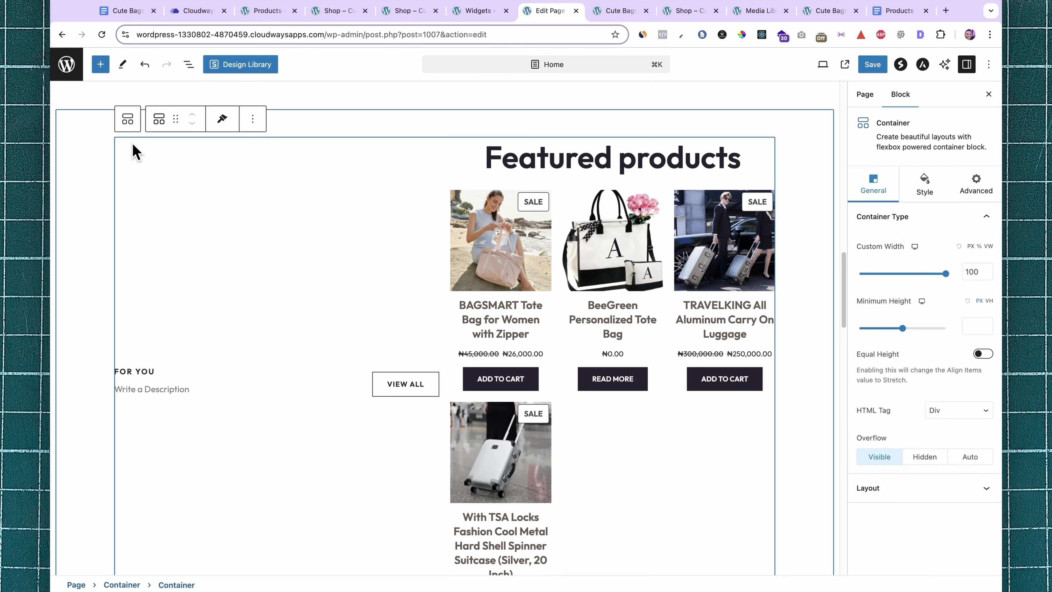
left_click(904, 489)
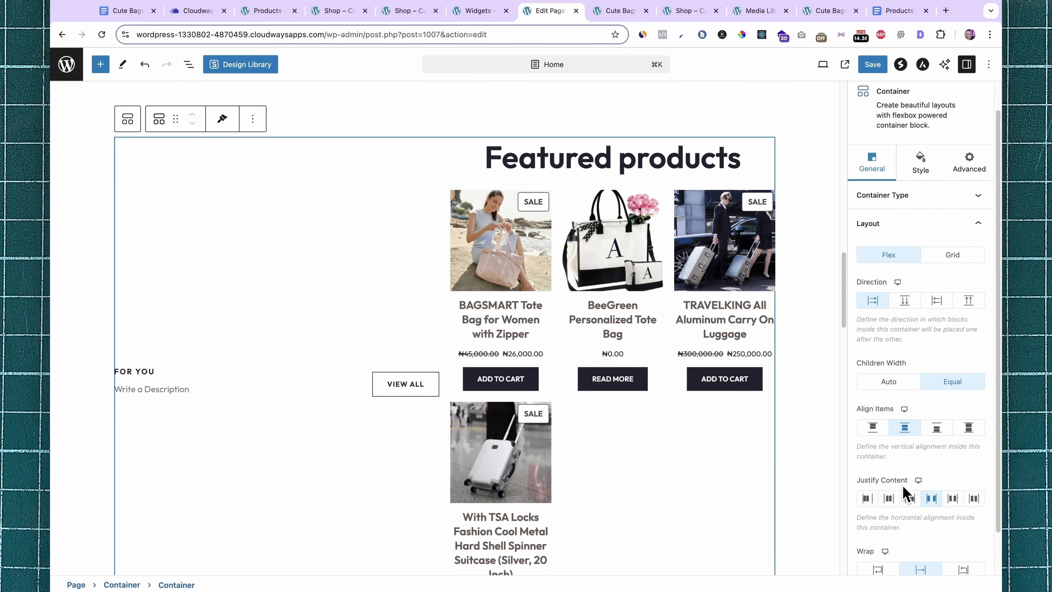
scroll(899, 491, "down", 2)
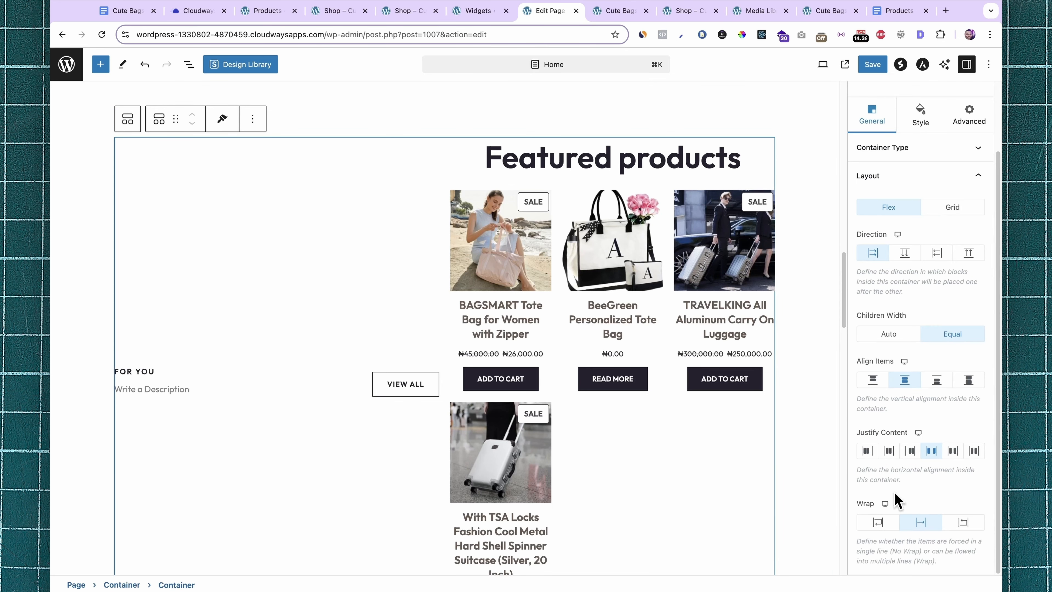
left_click(905, 253)
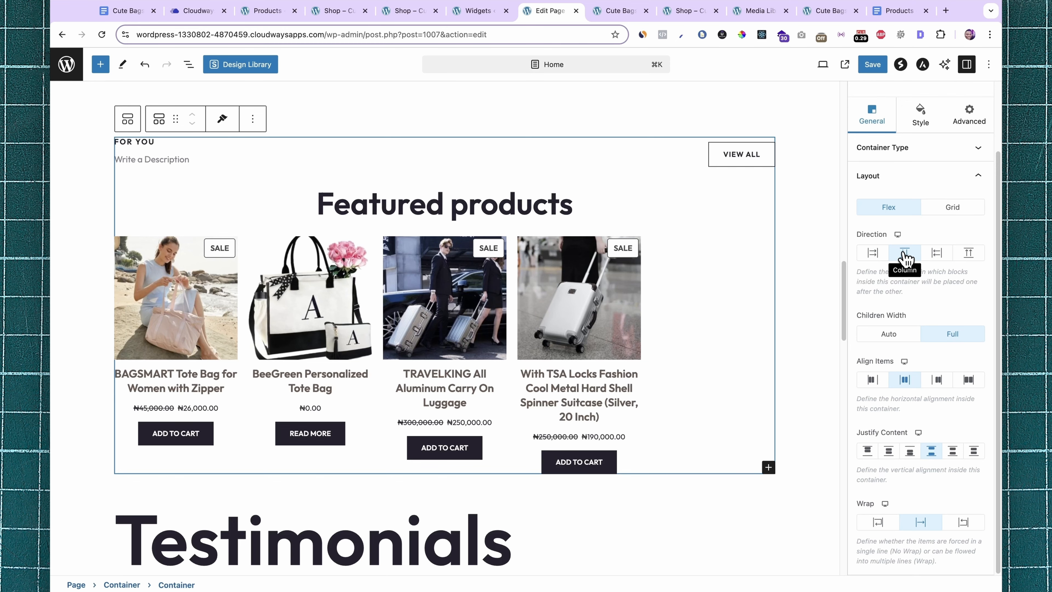
Delete the Featured products title from the collection.
left_click(453, 202)
left_click(448, 166)
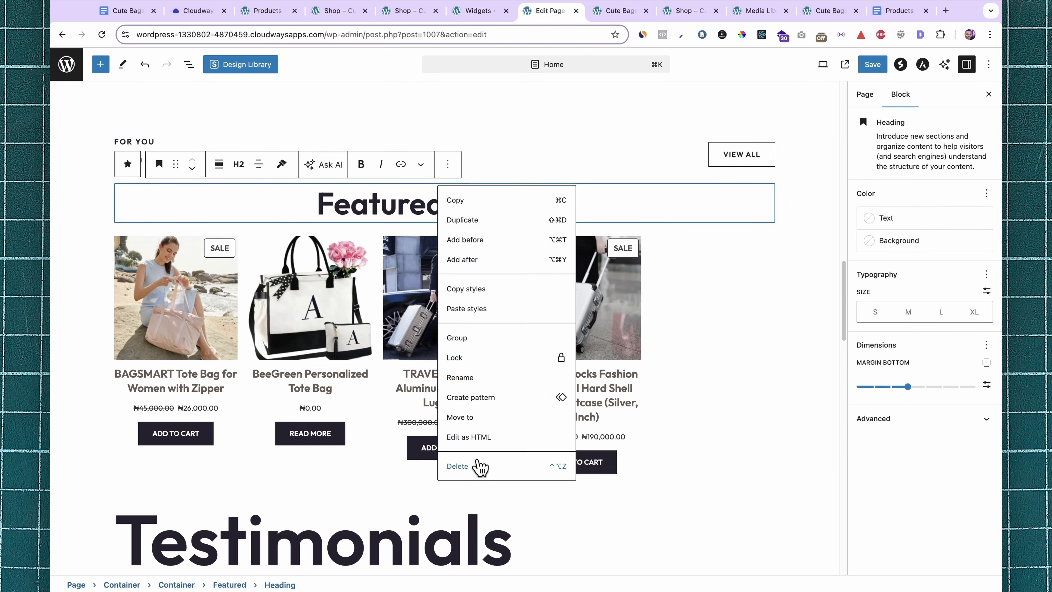
left_click(474, 466)
Retitle the FOR YOU heading to TOP SELLING PRODUCTS.
triple_click(134, 141)
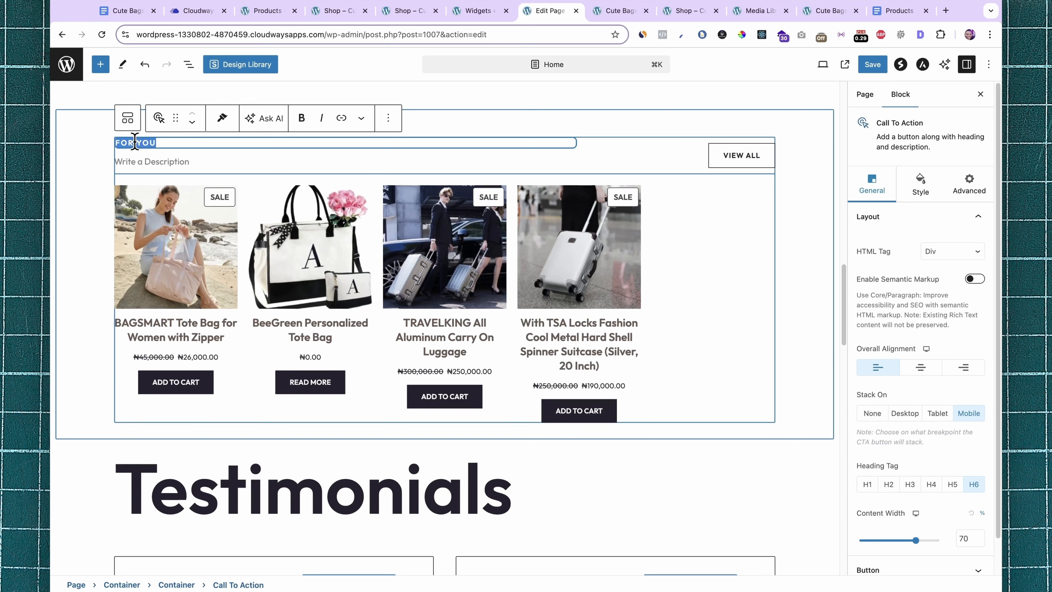
type("TOP SE")
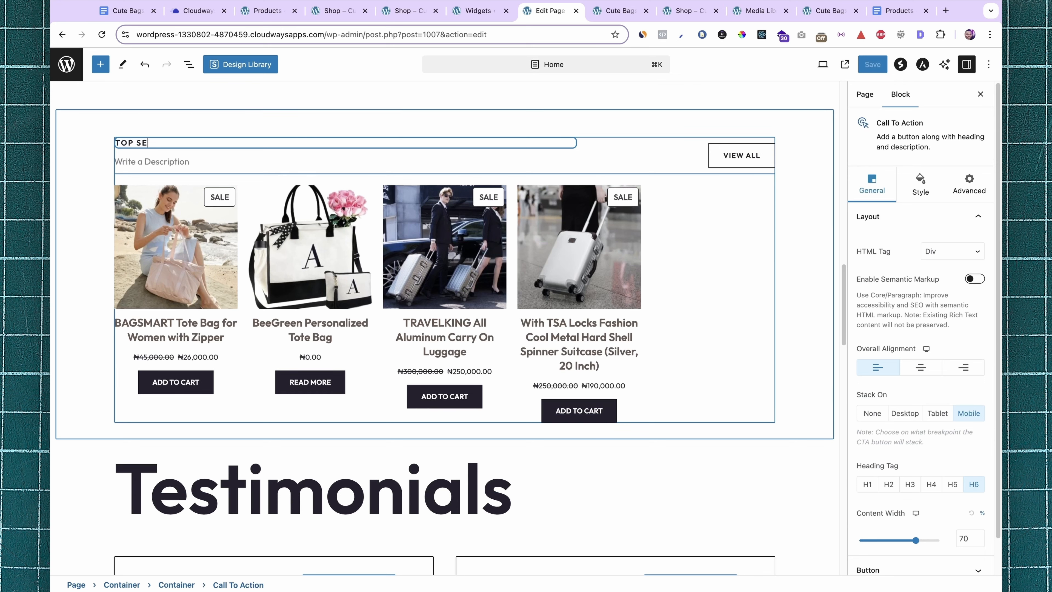
type("LLING PRODU")
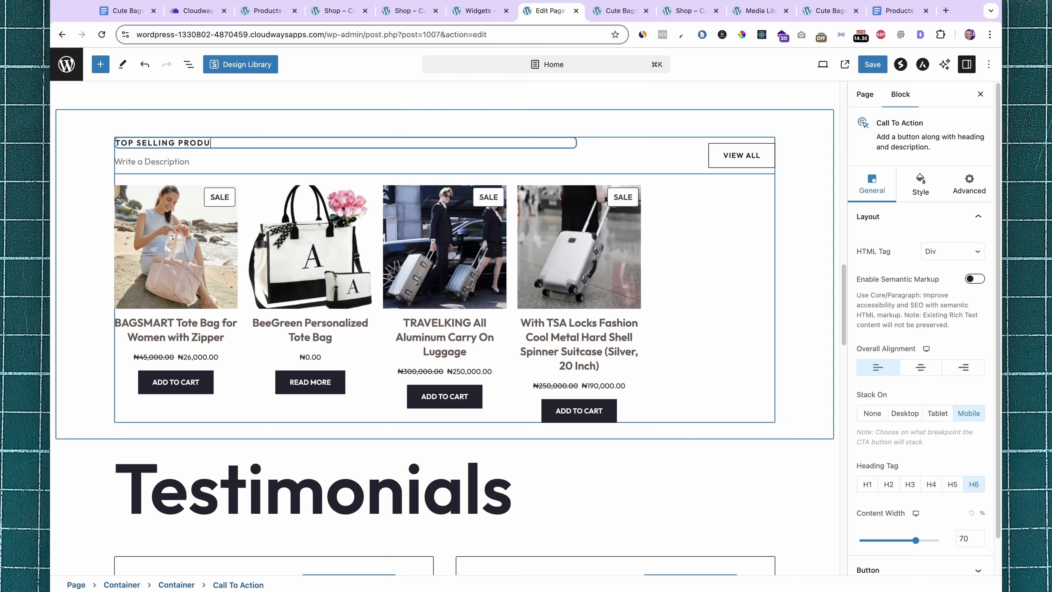
type("CTS")
left_click(351, 302)
scroll(693, 313, "down", 1)
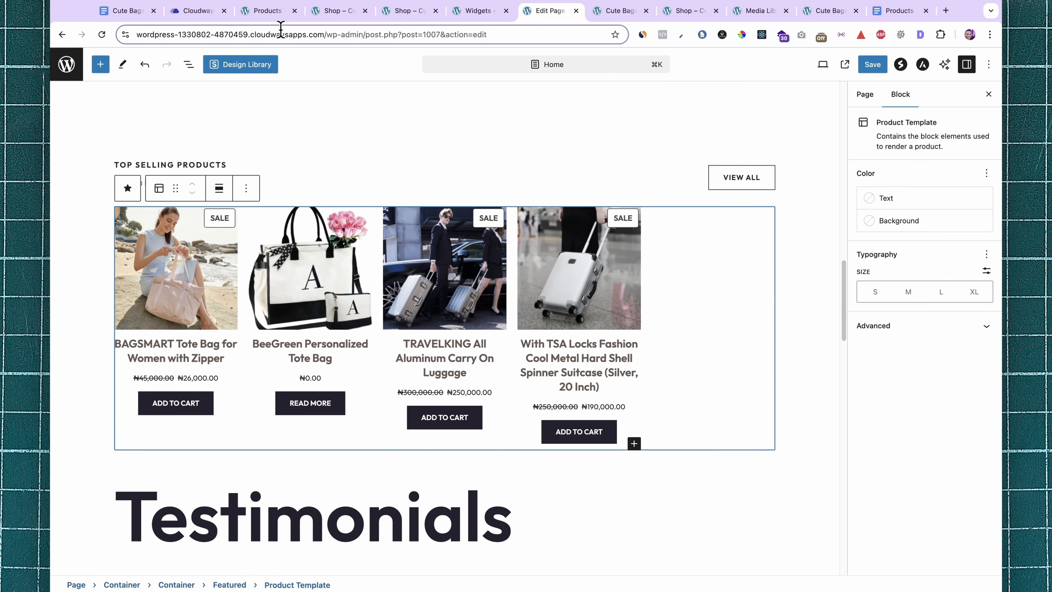
Feature the Mens Messenger Shoulder Bag and MOSISO 360 laptop bag, then save the homepage.
left_click(267, 12)
scroll(569, 316, "down", 15)
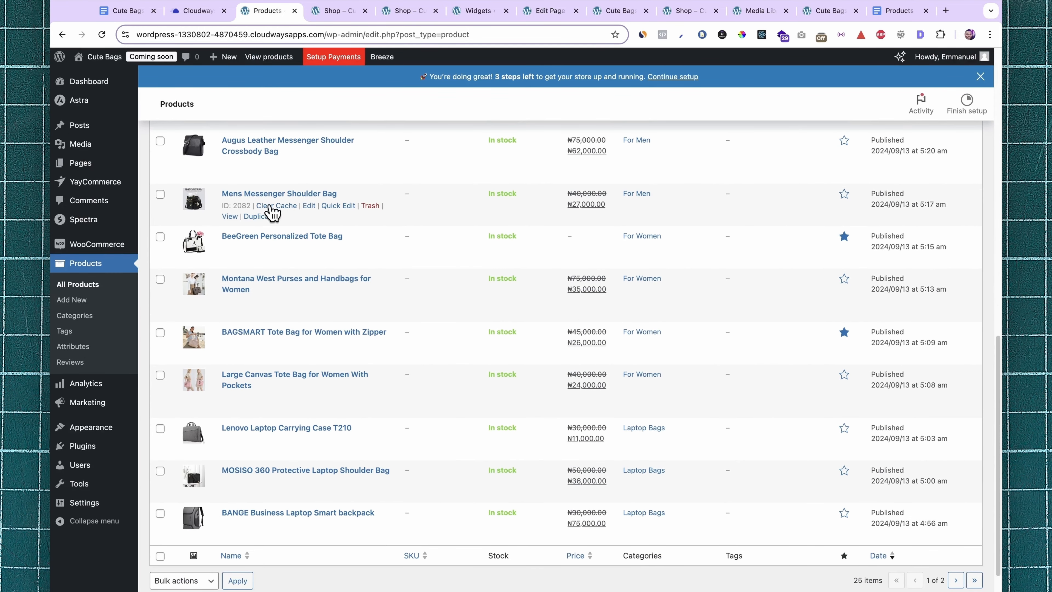
left_click(841, 197)
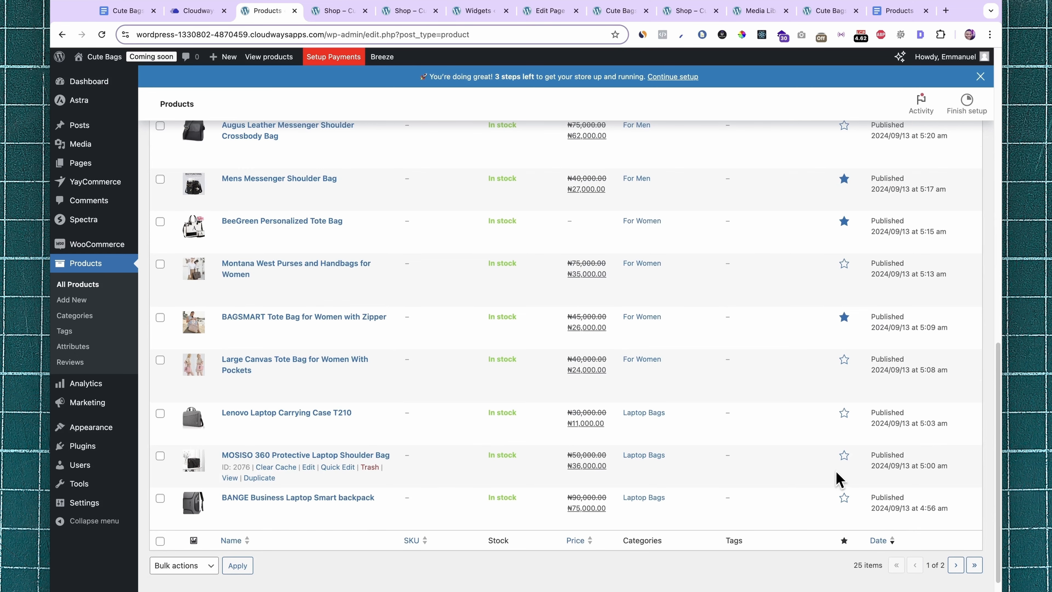
left_click(844, 458)
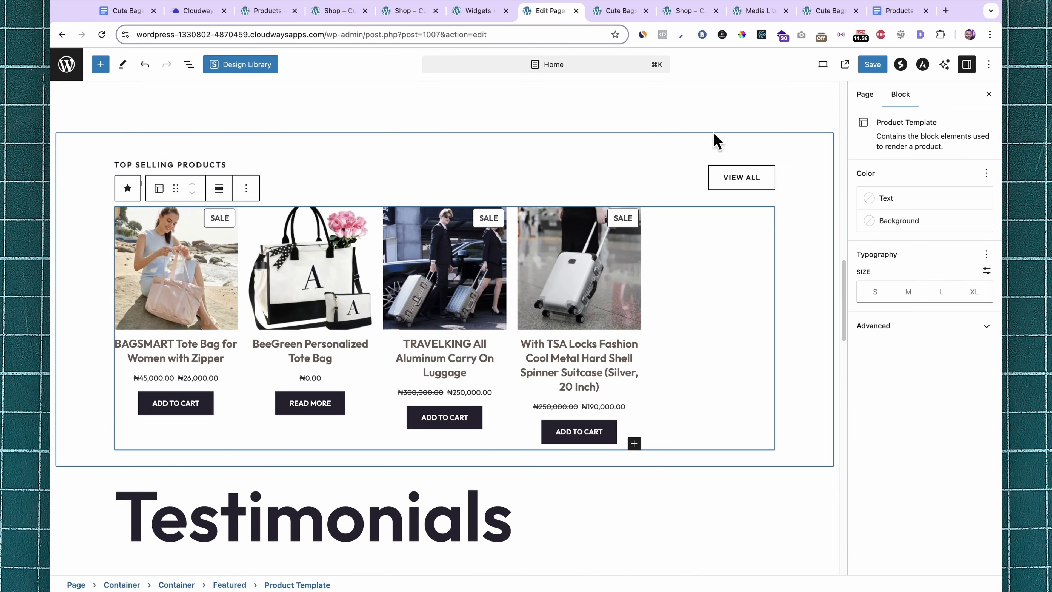
left_click(870, 65)
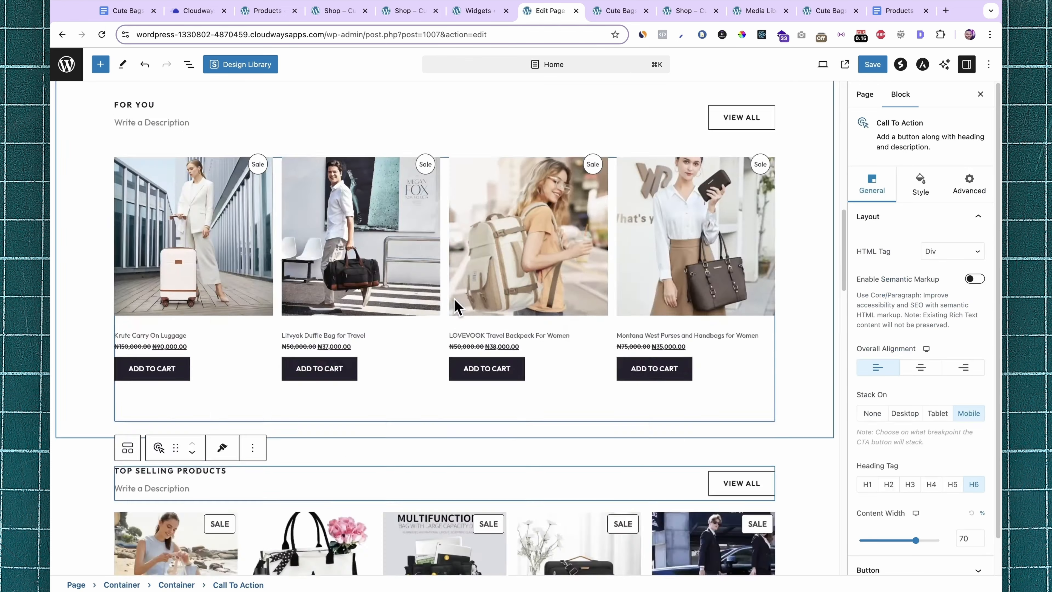
scroll(455, 306, "down", 10)
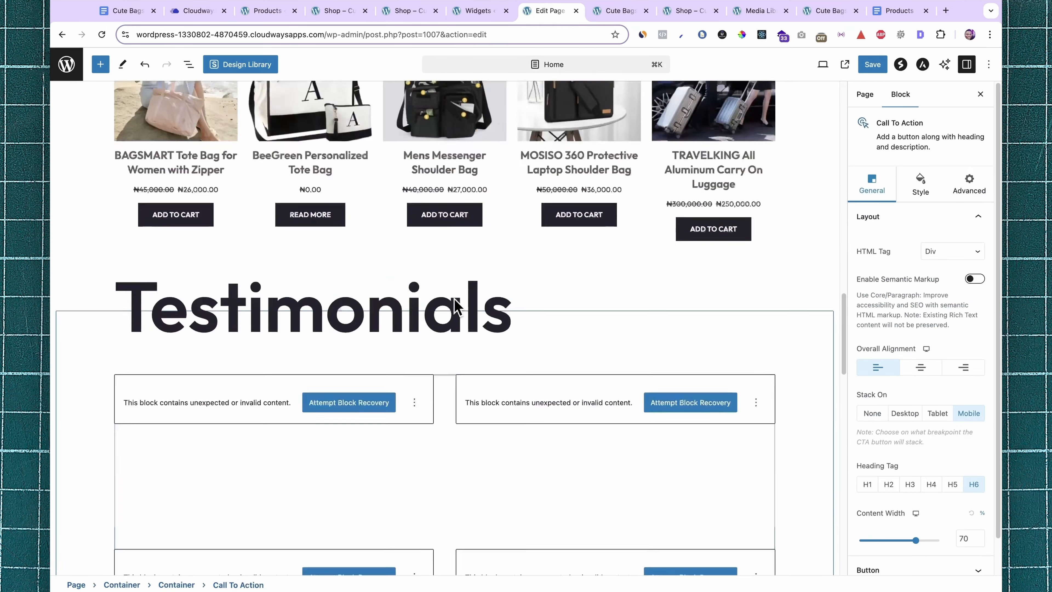
scroll(456, 305, "up", 4)
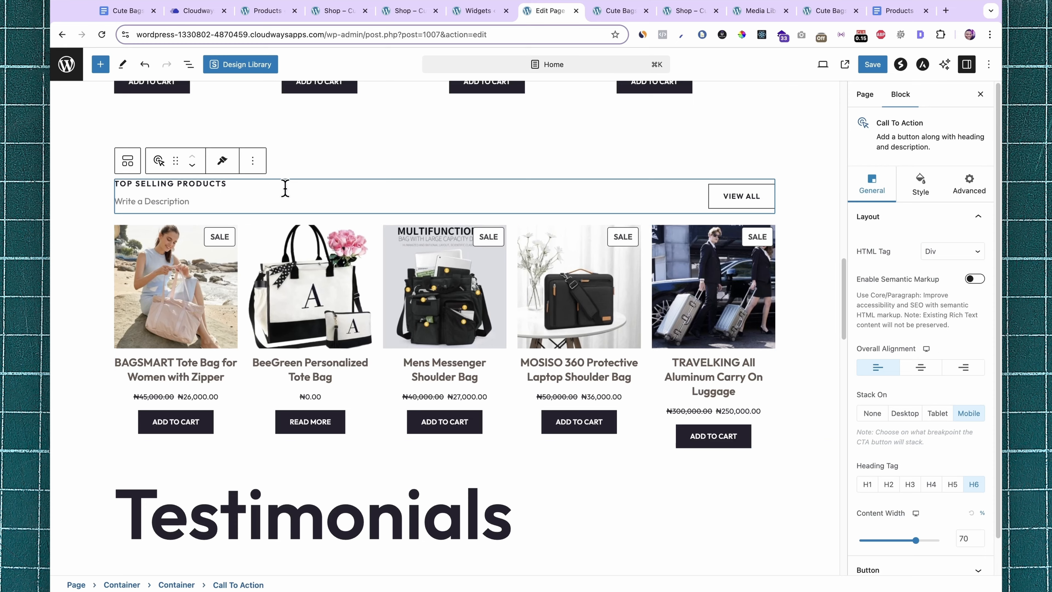
Feature the BANGE Business Laptop Smart backpack, save the homepage, and reload the editor.
left_click(273, 10)
scroll(535, 286, "down", 3)
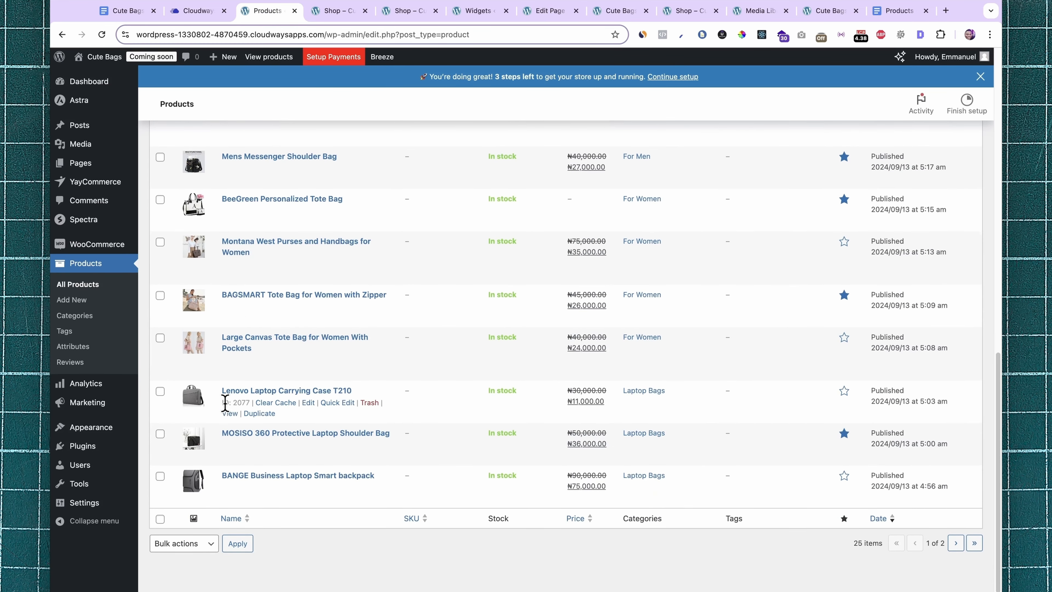
scroll(225, 403, "up", 8)
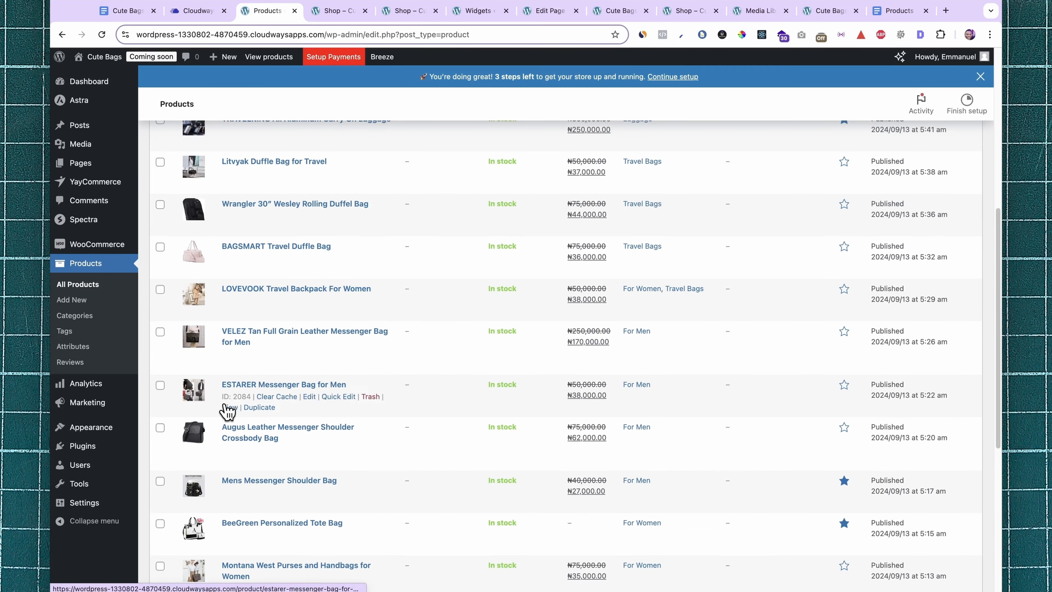
scroll(227, 414, "down", 8)
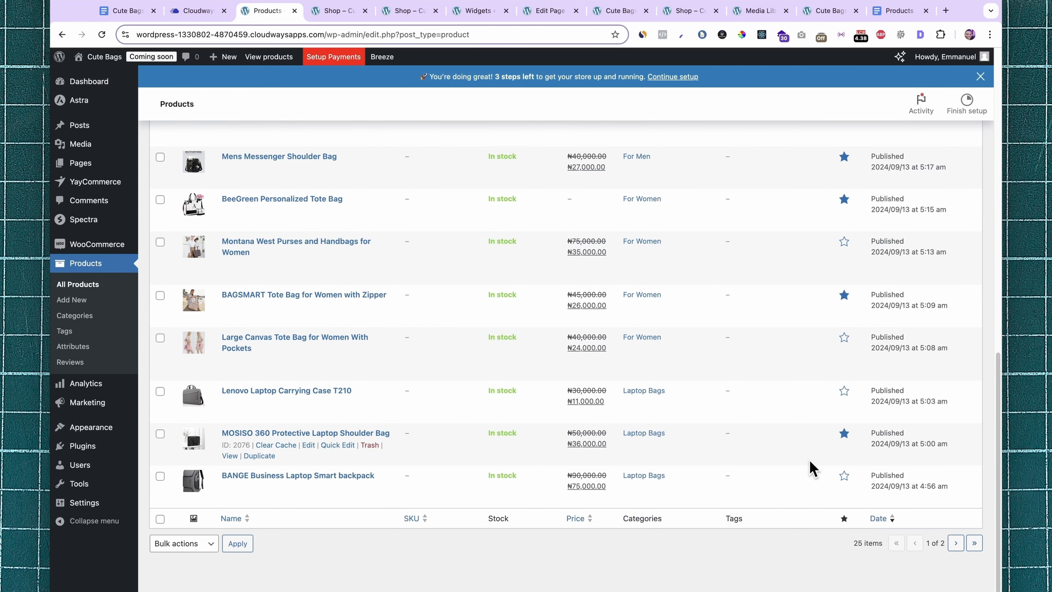
left_click(844, 476)
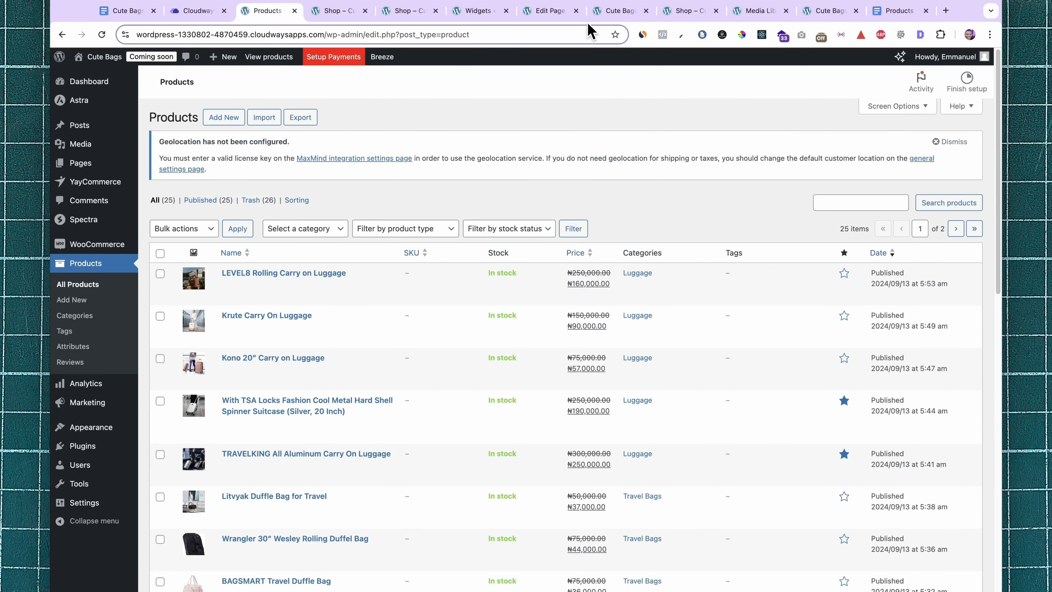
left_click(551, 10)
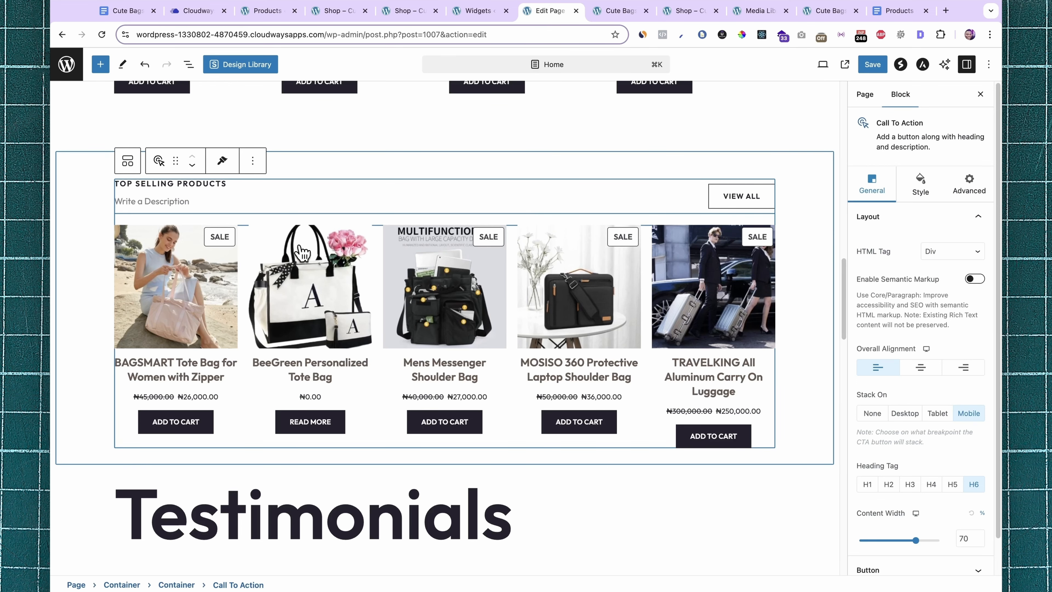
left_click(871, 64)
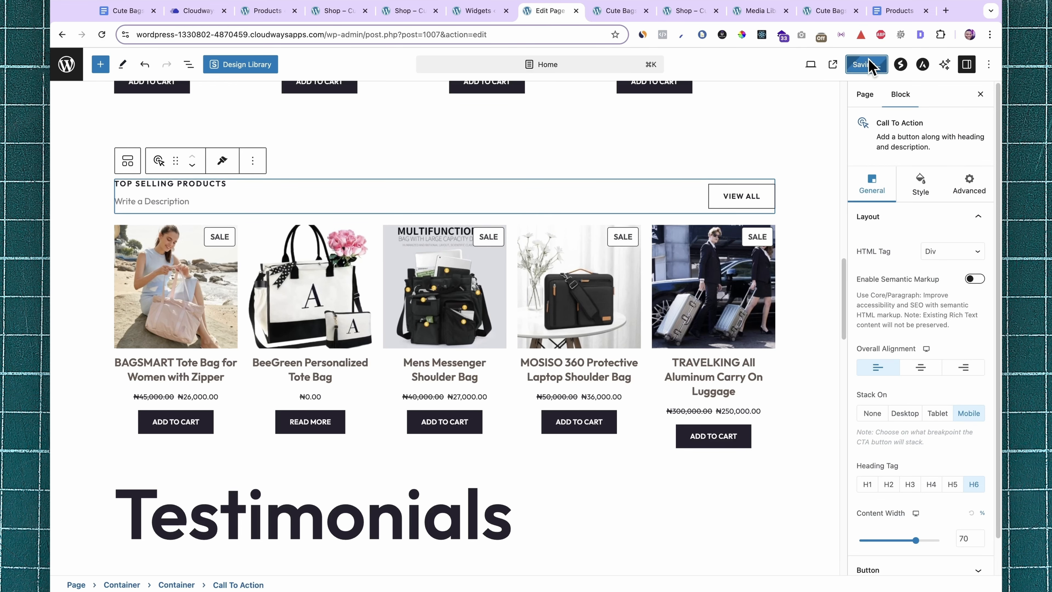
left_click(102, 34)
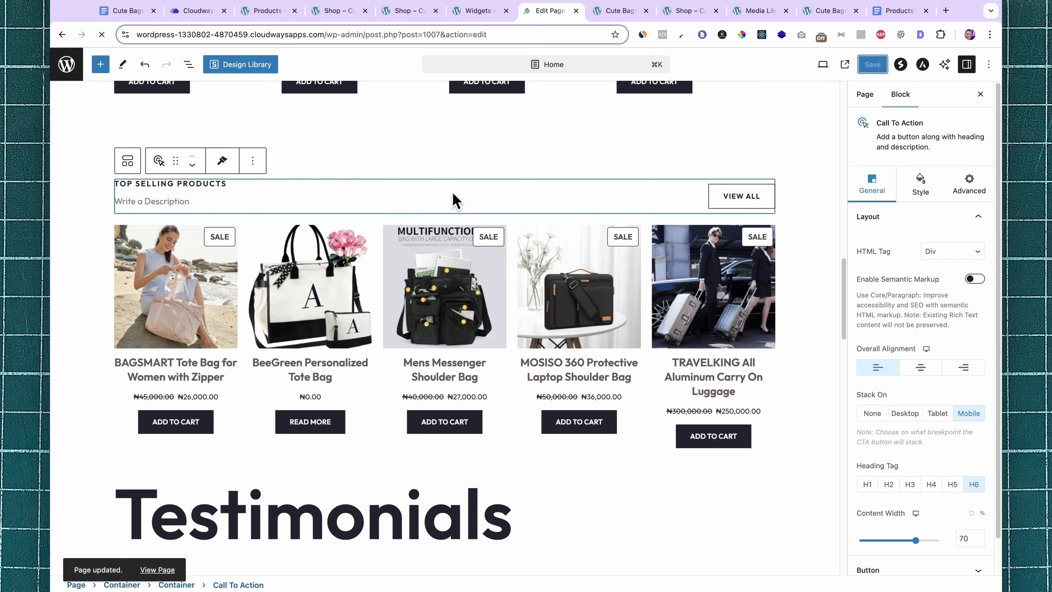
scroll(579, 371, "down", 10)
scroll(561, 325, "down", 6)
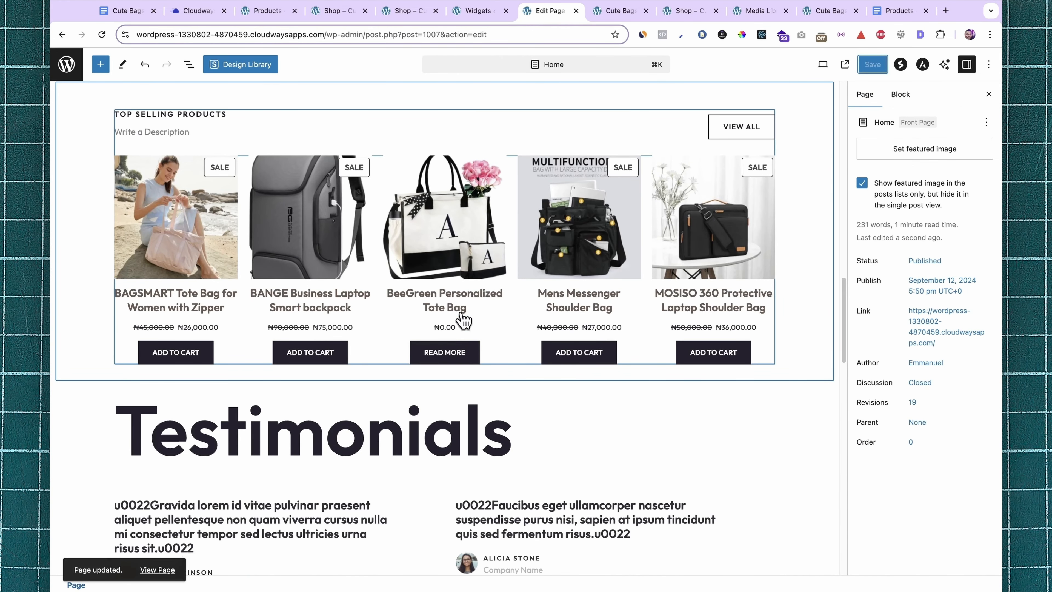
Paste the first customer review over the placeholder quote and retype the reviewer's name.
scroll(563, 324, "down", 5)
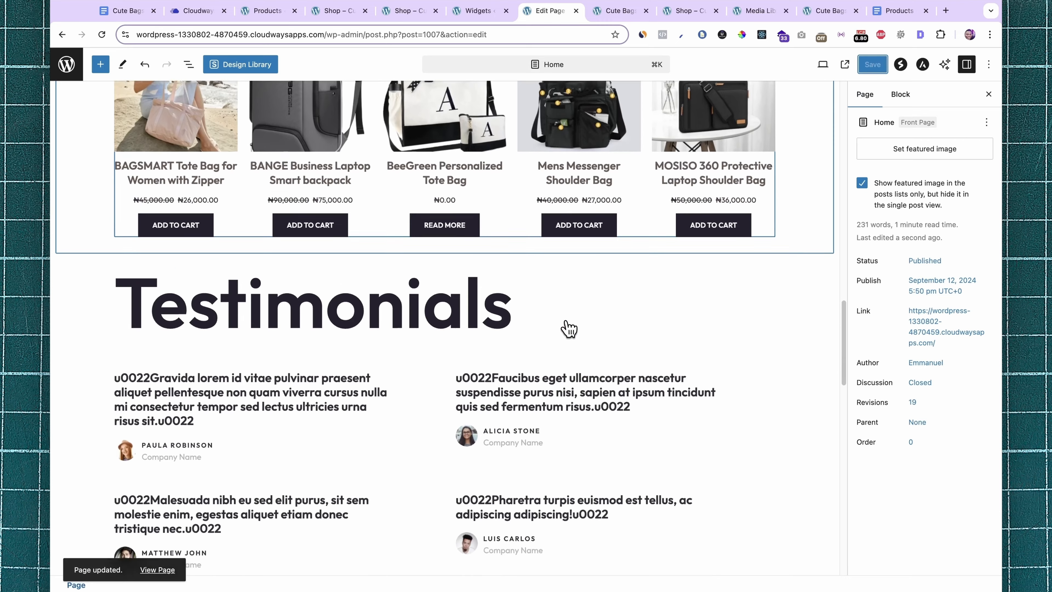
scroll(567, 328, "down", 1)
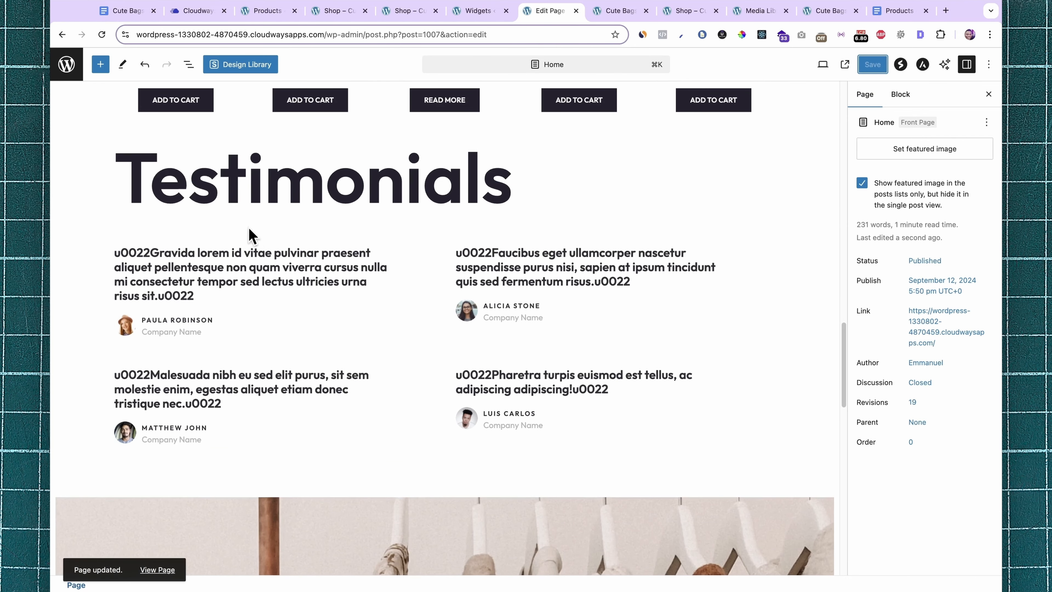
scroll(269, 319, "down", 3)
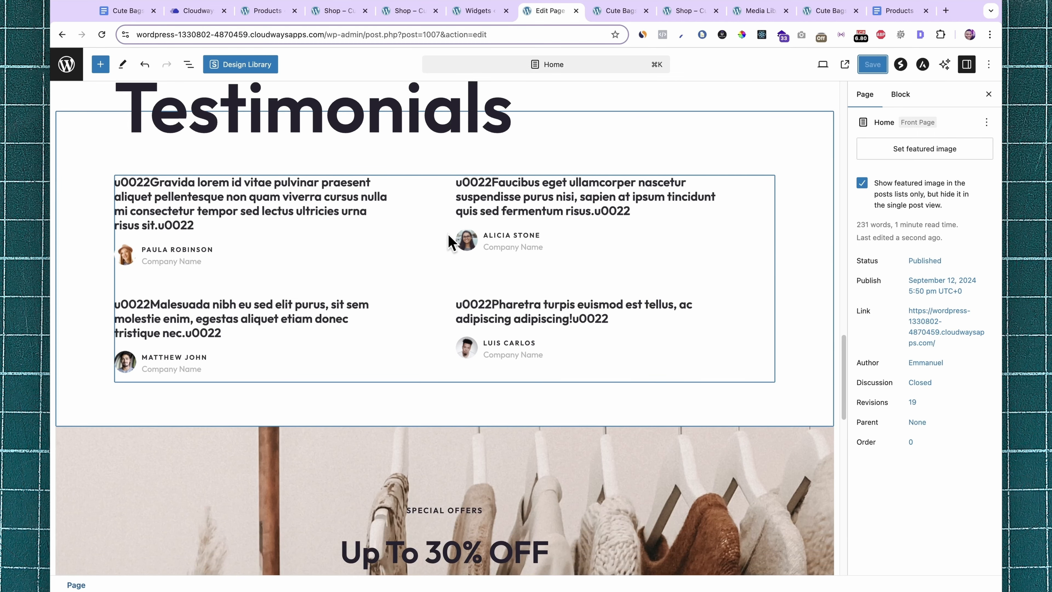
scroll(404, 371, "up", 4)
scroll(404, 373, "down", 1)
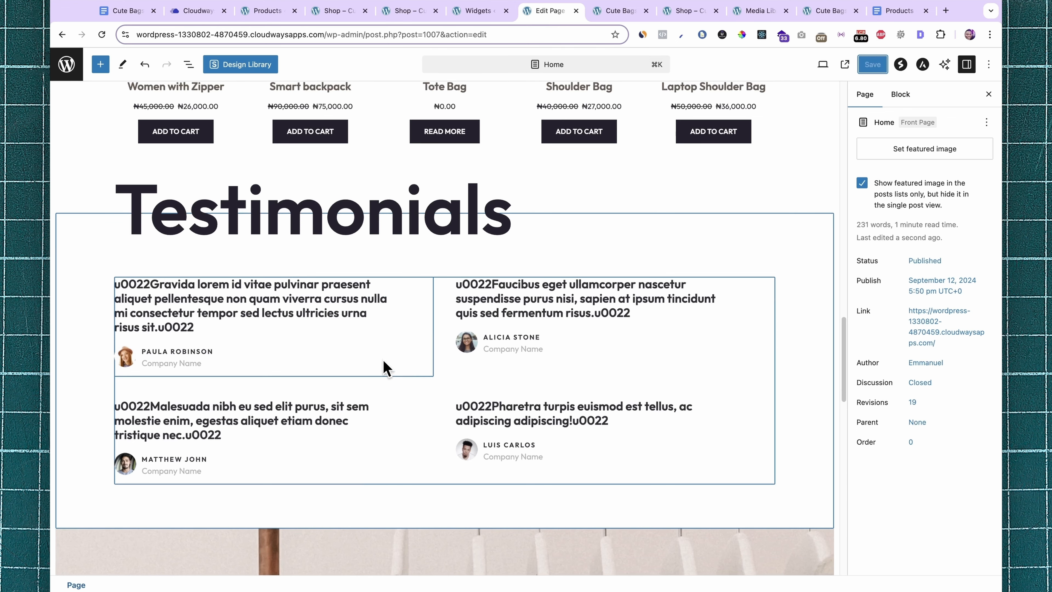
left_click(230, 304)
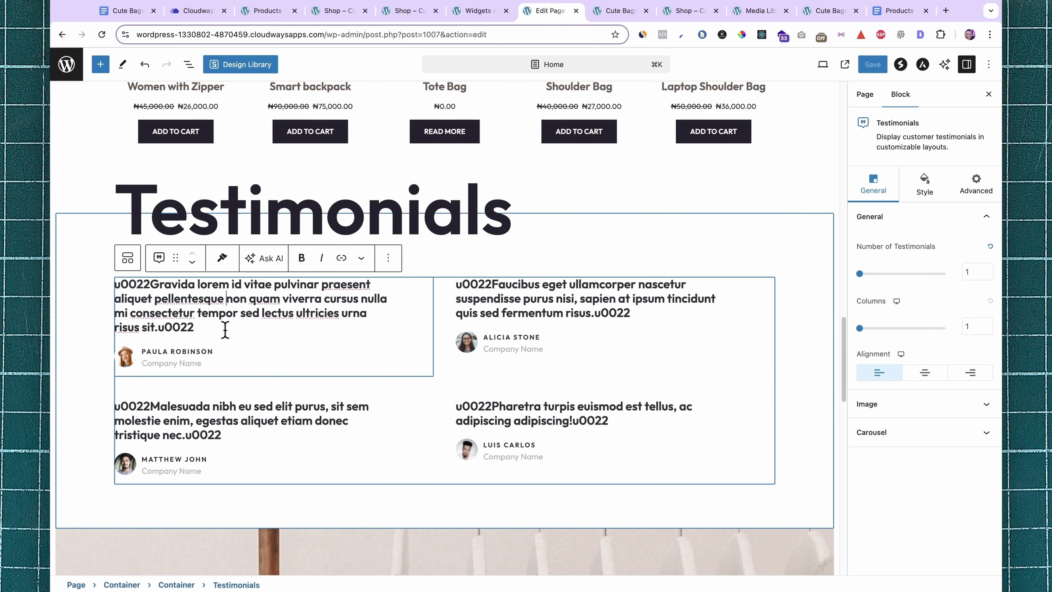
left_click_drag(225, 330, 114, 284)
key("BackSpace")
type("I love my new laptop bag from Cute Bags! It's the perfect mix of cute and professional, and the quality is outstanding.")
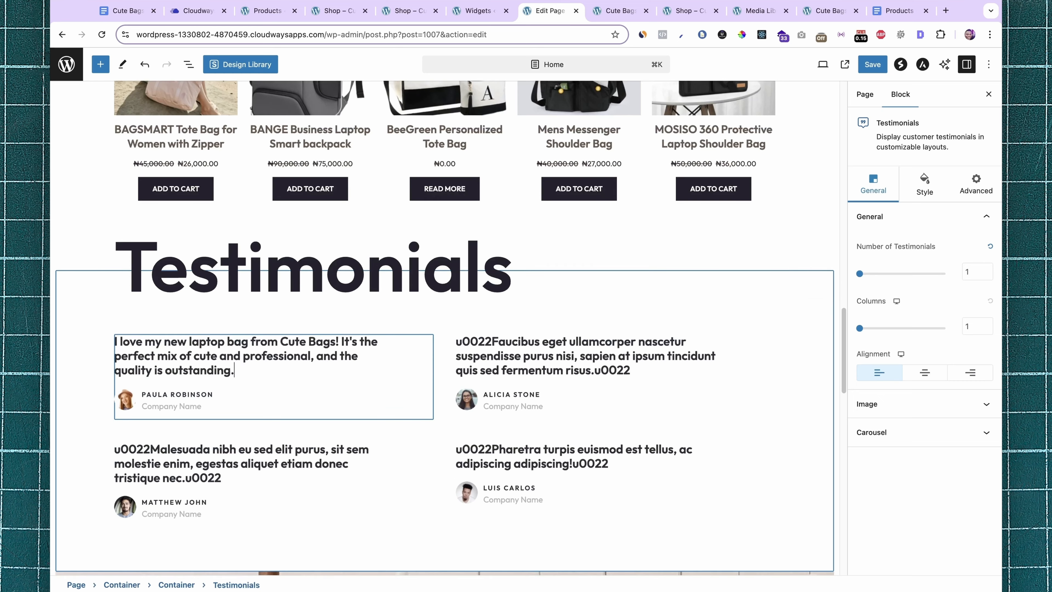
double_click(178, 394)
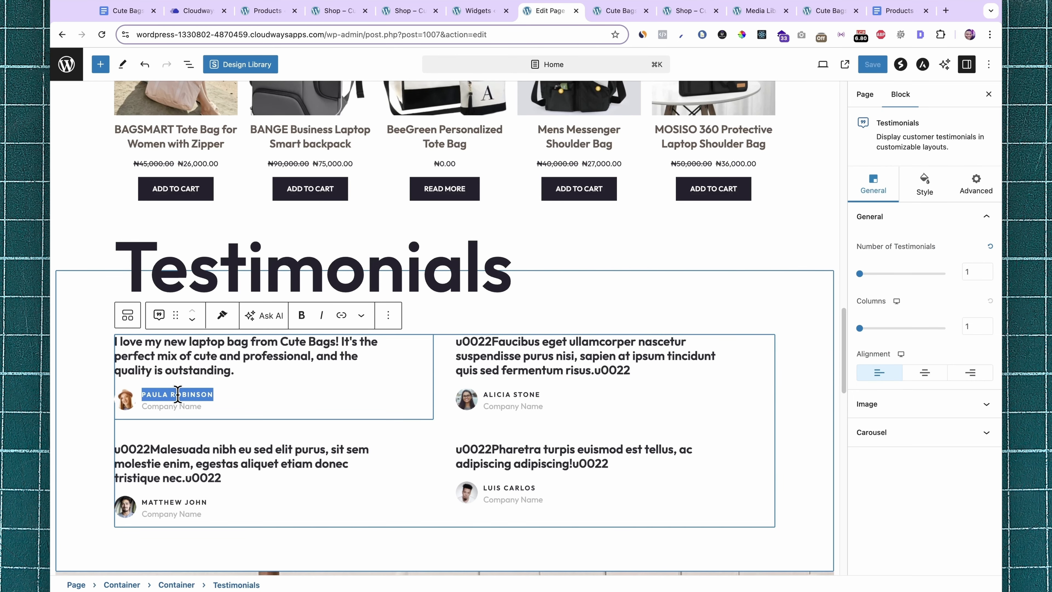
type("SARAH M.")
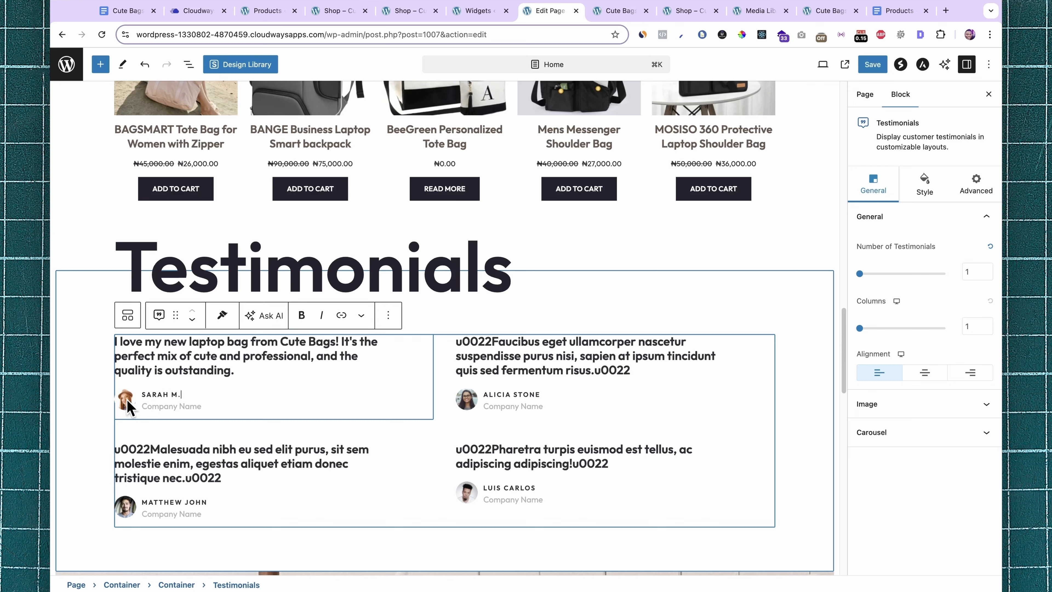
left_click(127, 399)
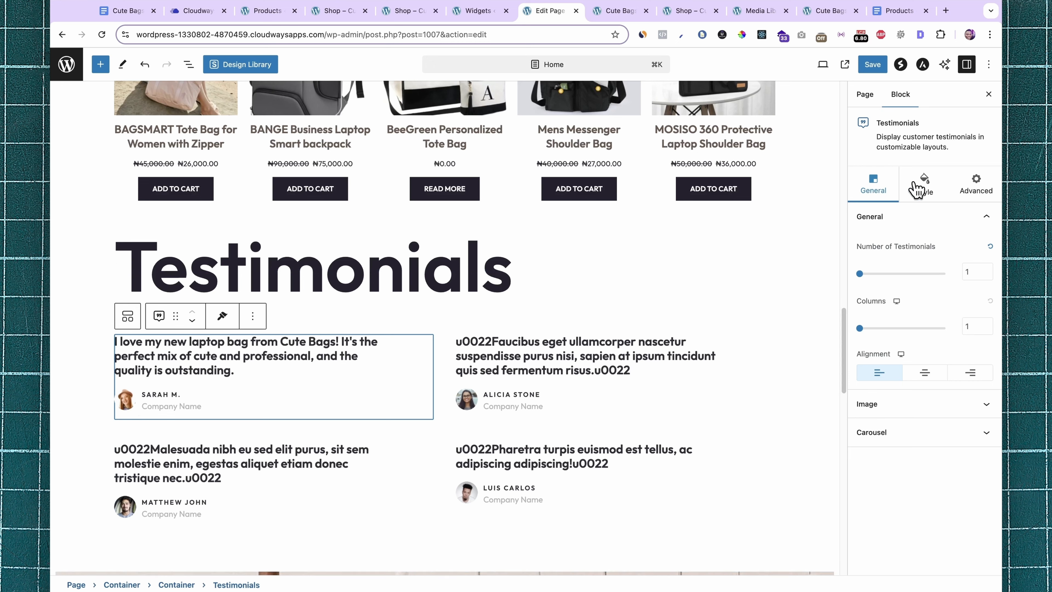
Open the testimonial image in the media library, then close it unchanged.
left_click(870, 404)
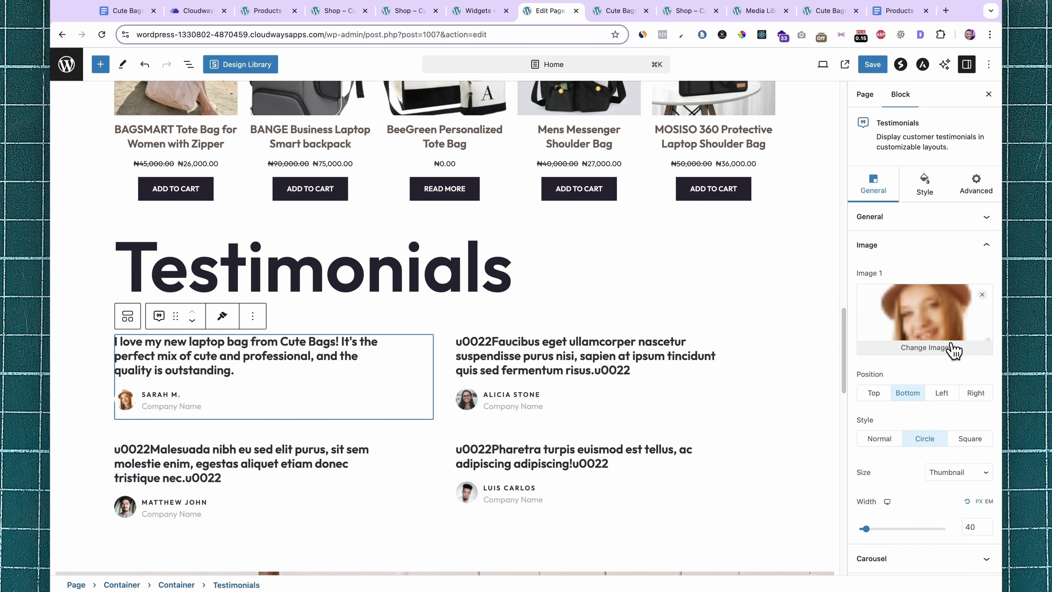
left_click(924, 348)
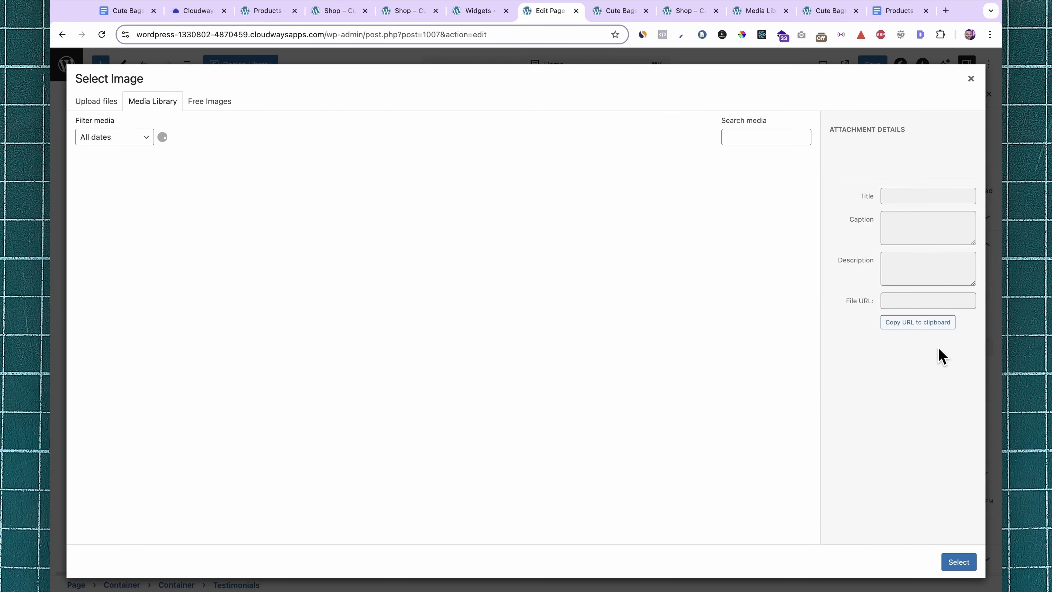
left_click(969, 83)
Copy the second customer quote from the Cute Bags document and select the placeholder text.
left_click(126, 11)
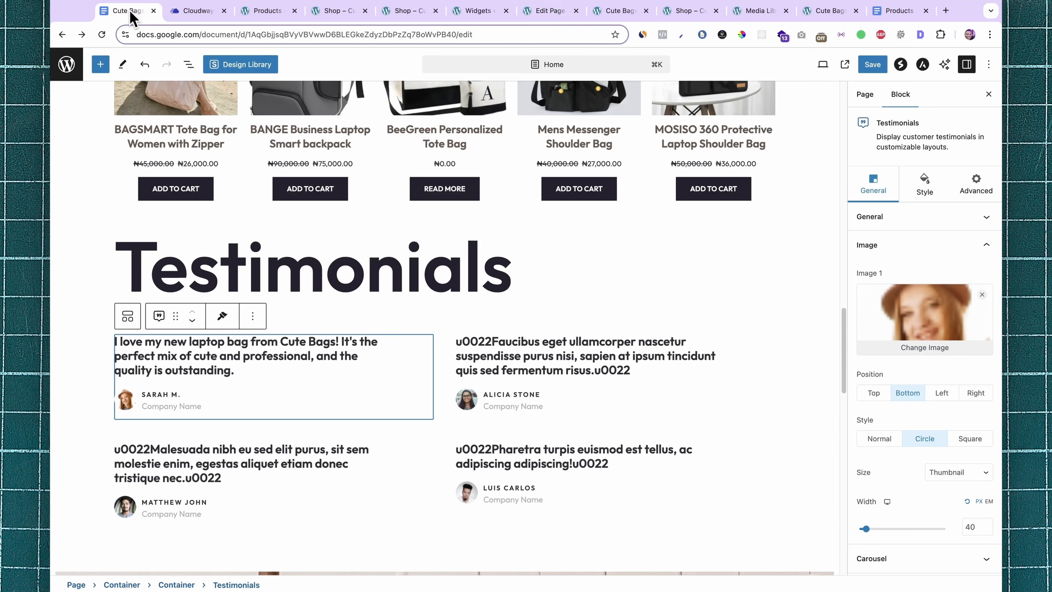
left_click_drag(358, 240, 588, 254)
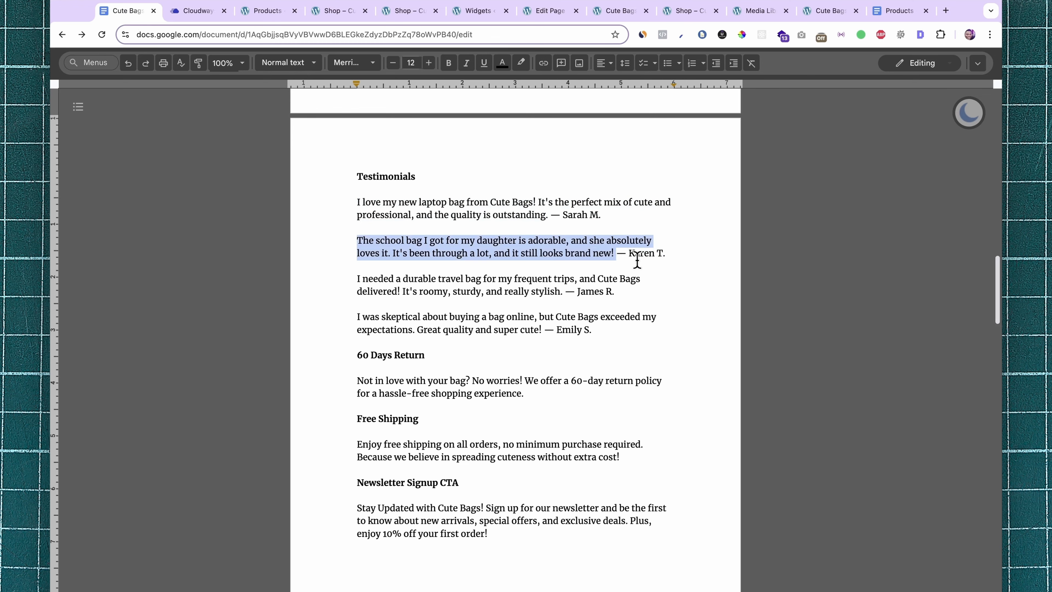
left_click(550, 11)
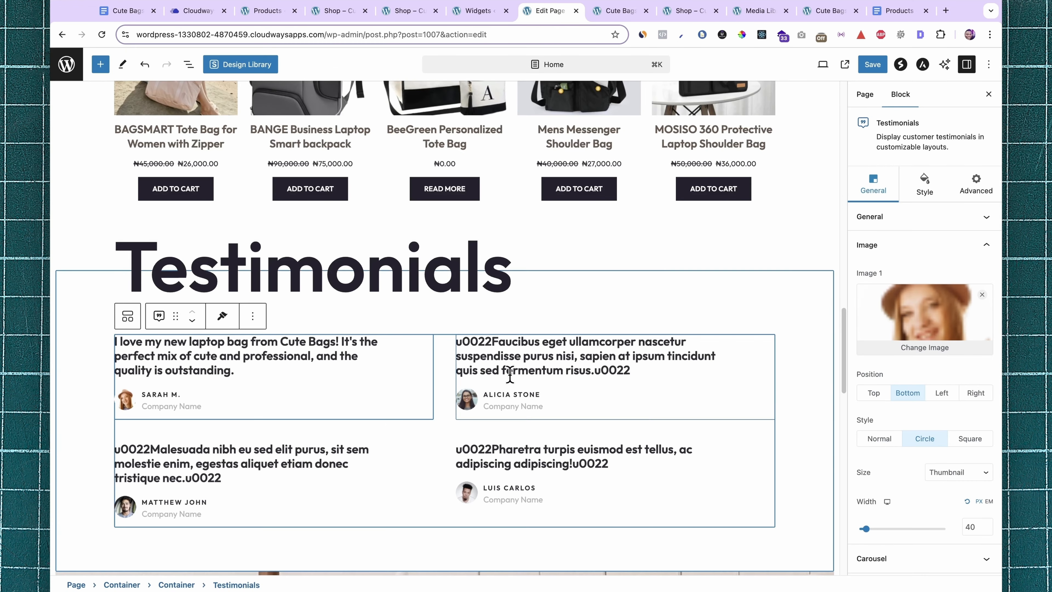
triple_click(500, 361)
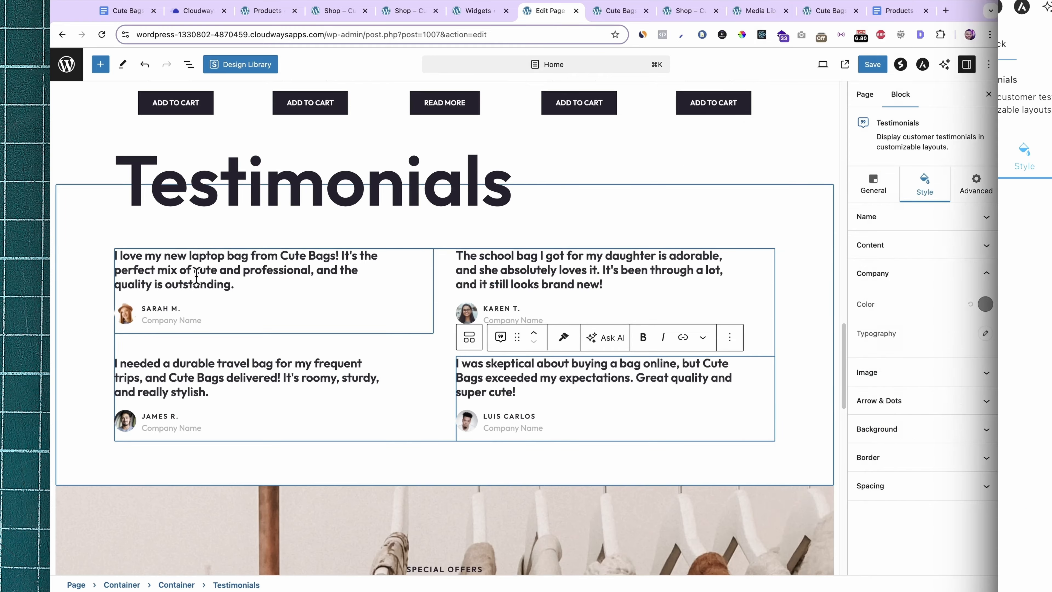
triple_click(194, 269)
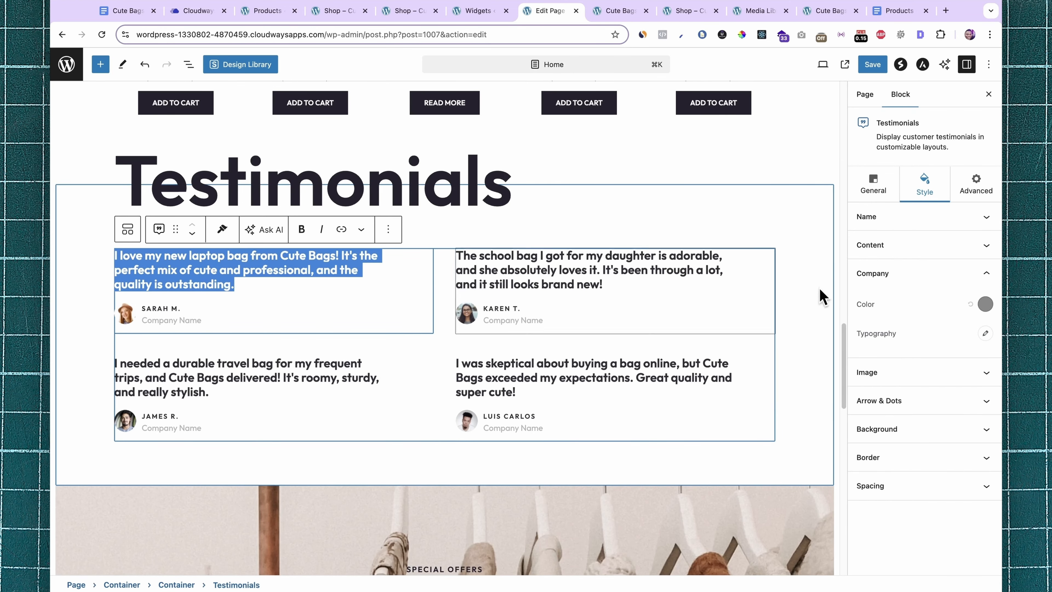
Change the first testimonial quote's font weight, trying 200 and then 400.
left_click(893, 248)
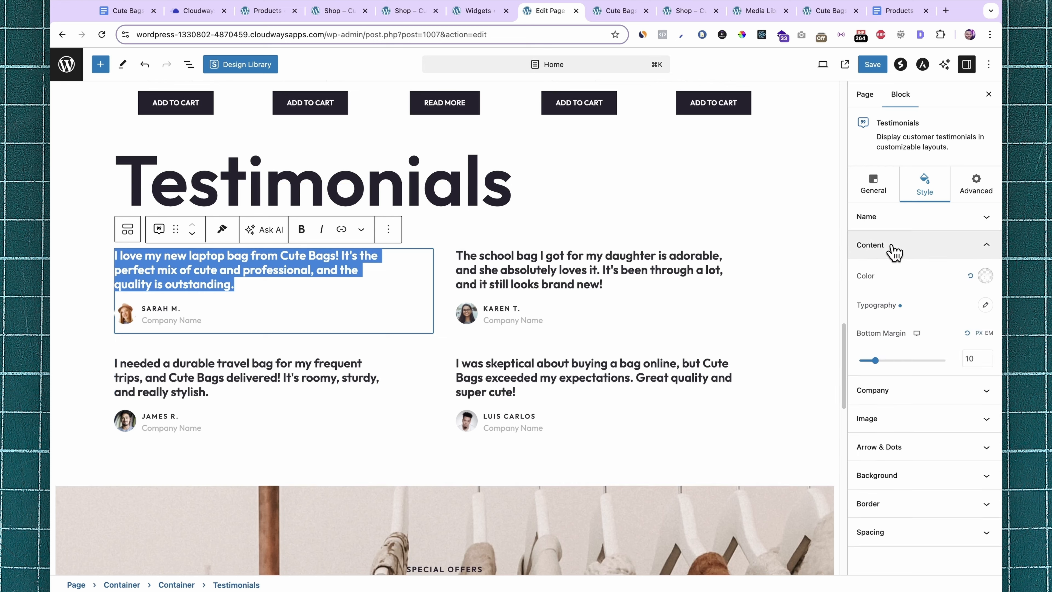
left_click(985, 306)
left_click(942, 414)
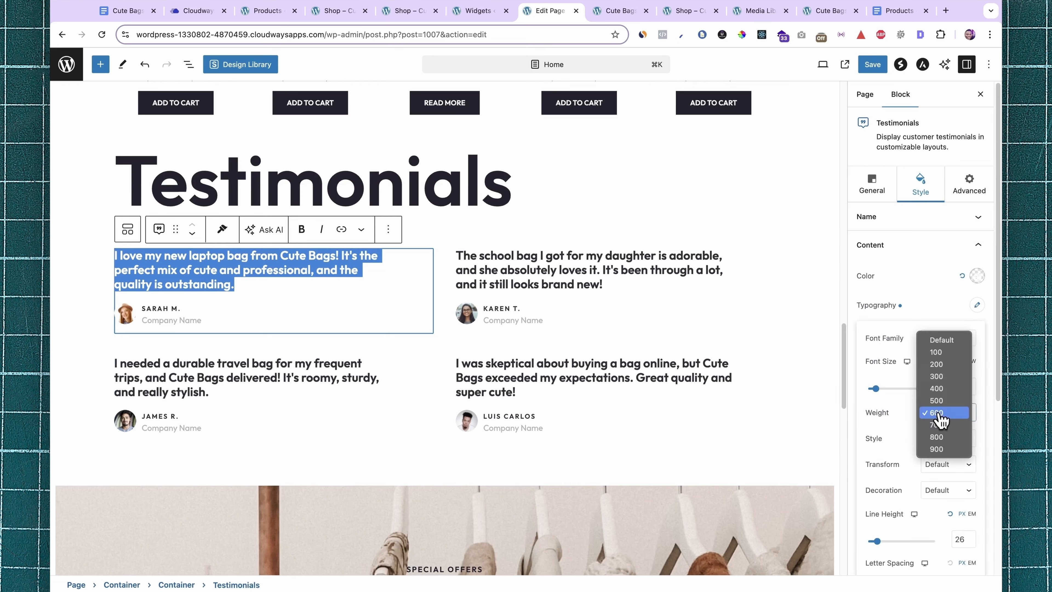
left_click(941, 366)
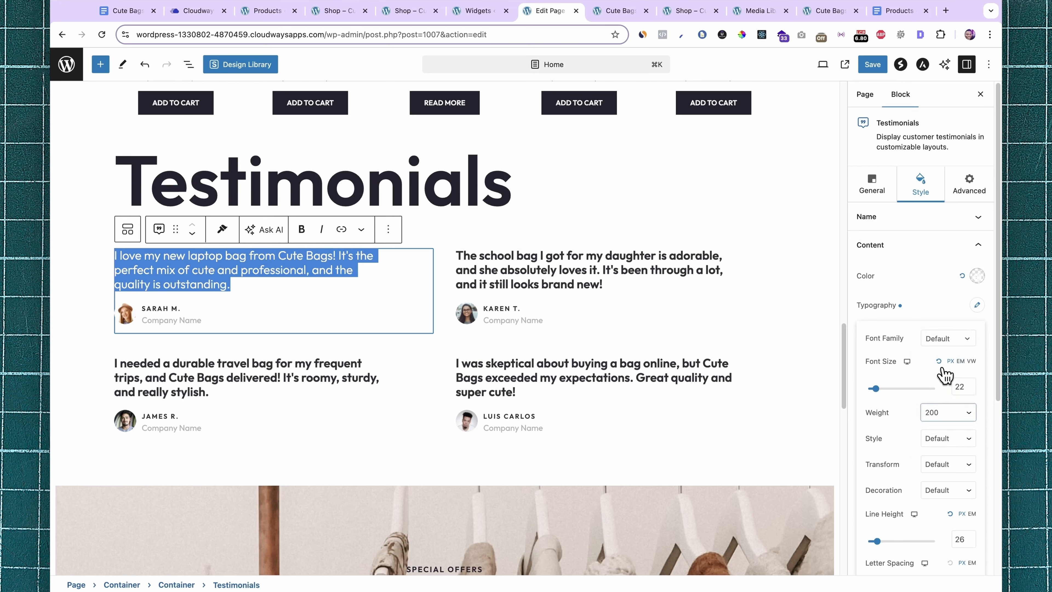
triple_click(199, 278)
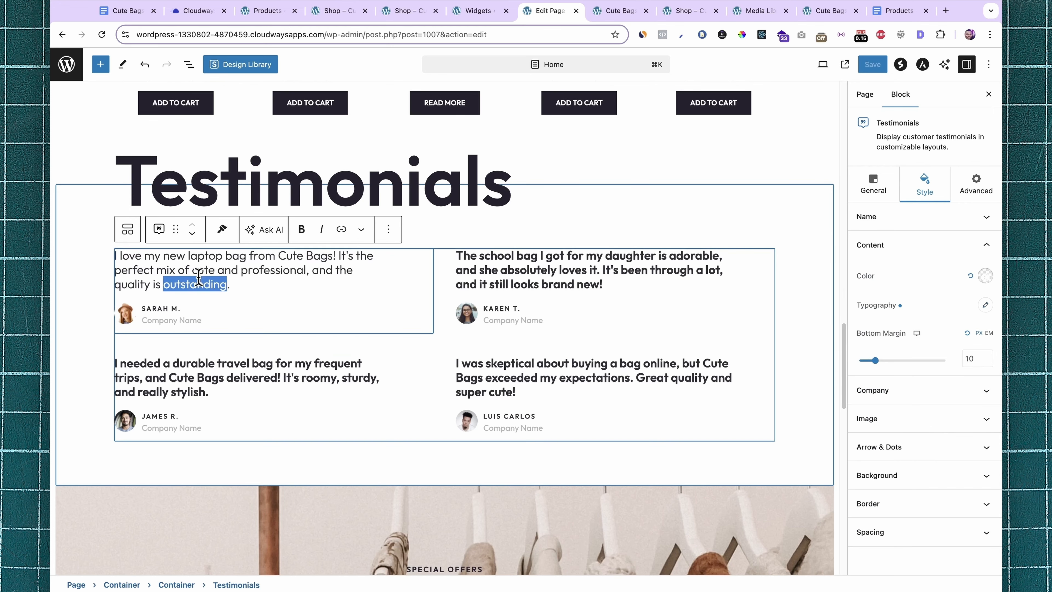
left_click(985, 305)
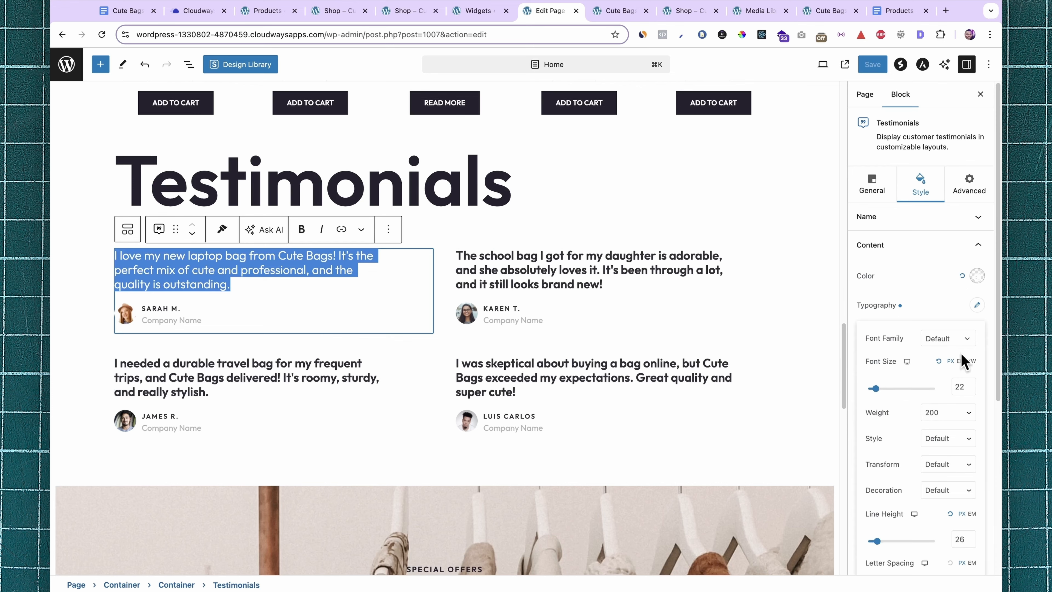
left_click(947, 412)
left_click(944, 437)
left_click(85, 341)
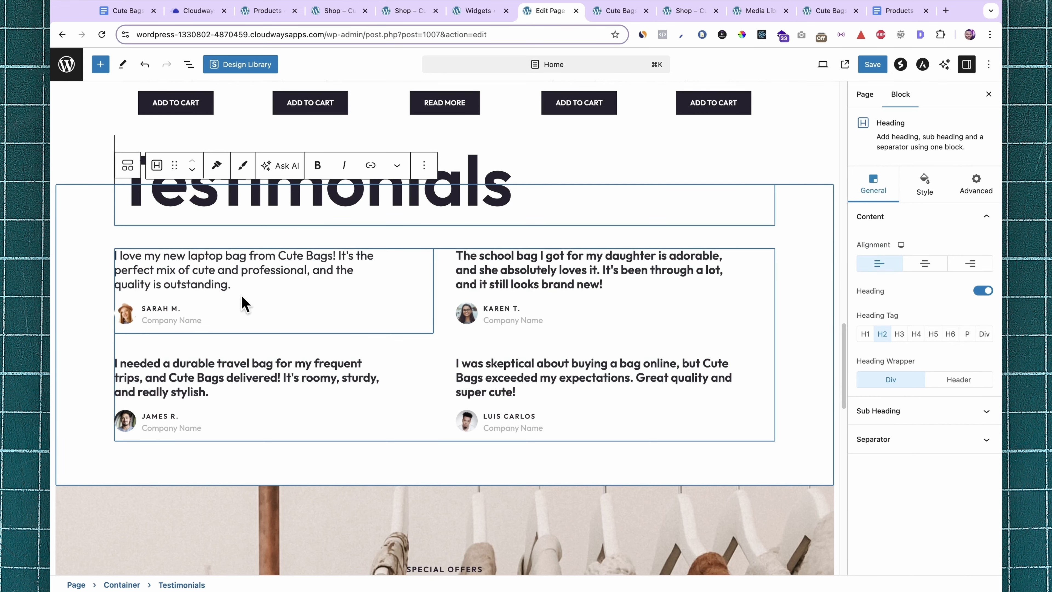
Set the second quote's font weight to 400, save, and switch to the live homepage.
left_click(533, 261)
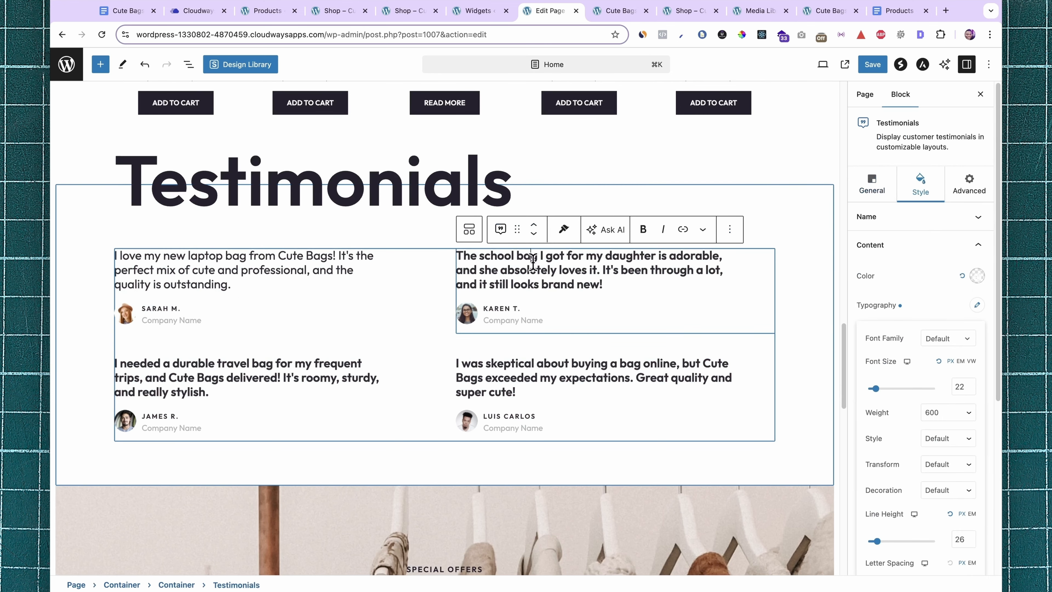
left_click(945, 414)
left_click(944, 438)
left_click(581, 363)
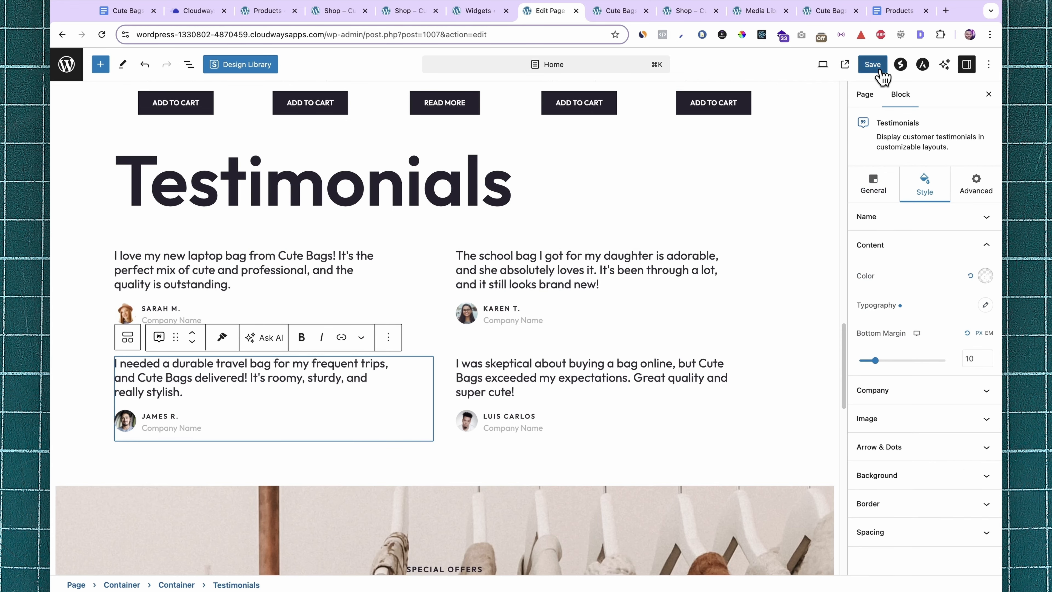
left_click(880, 68)
left_click(599, 19)
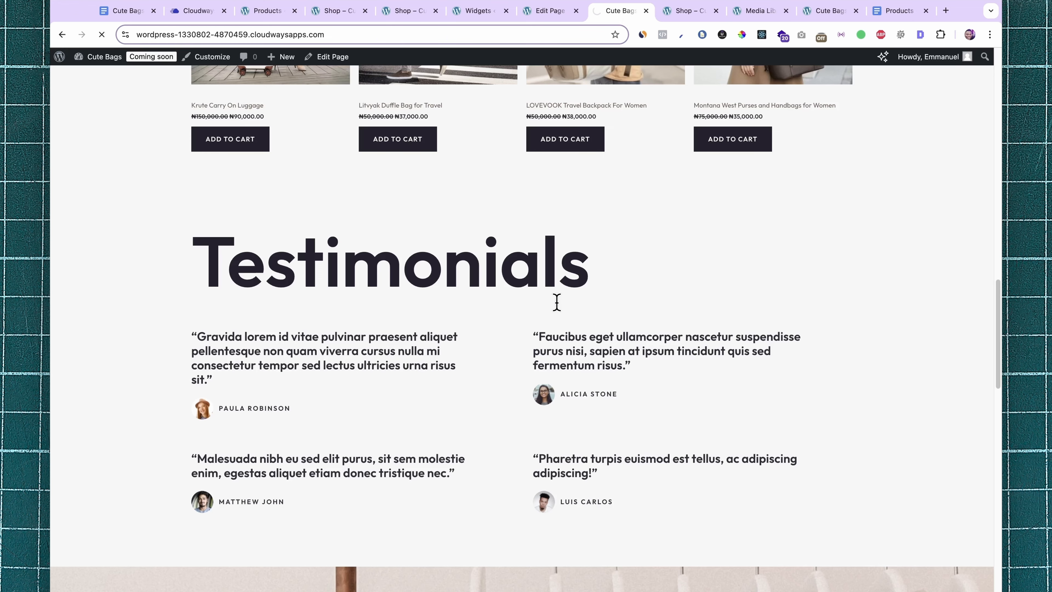
Scroll the live homepage to review the new testimonials, then return to the Home page editor.
scroll(478, 435, "up", 15)
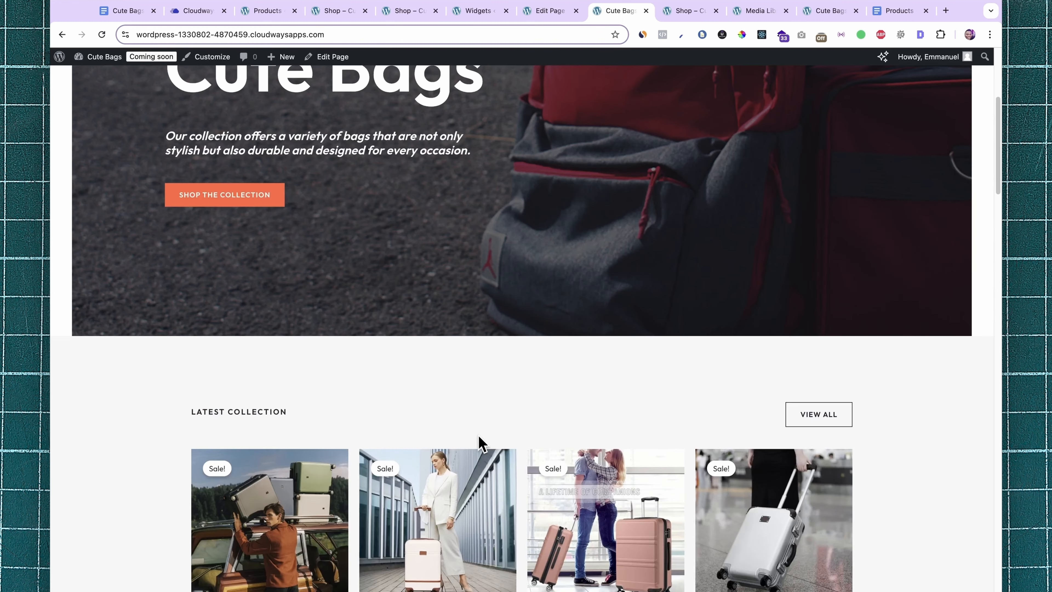
scroll(478, 434, "down", 15)
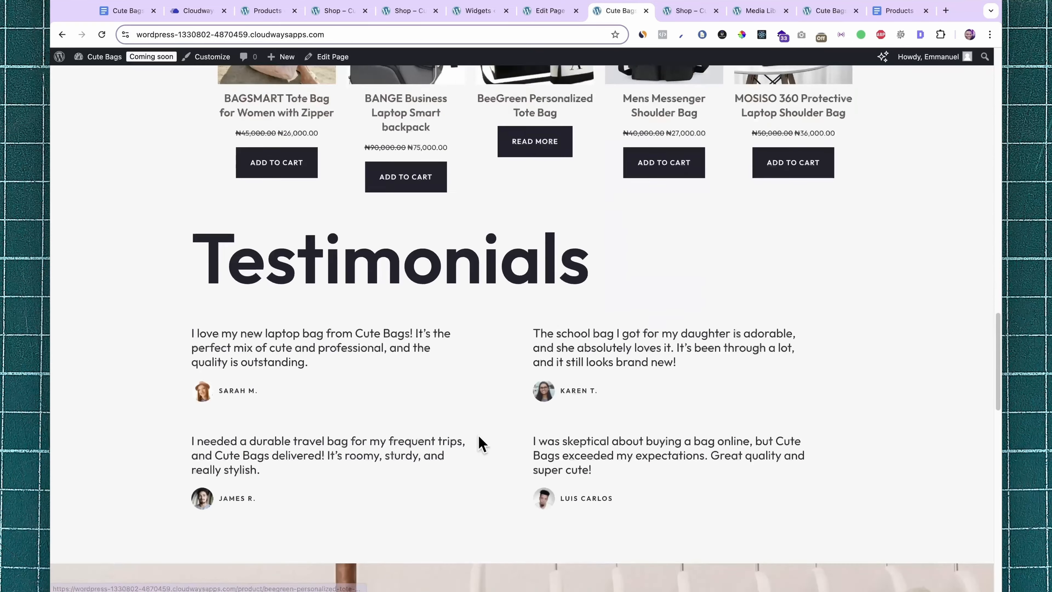
scroll(477, 434, "up", 5)
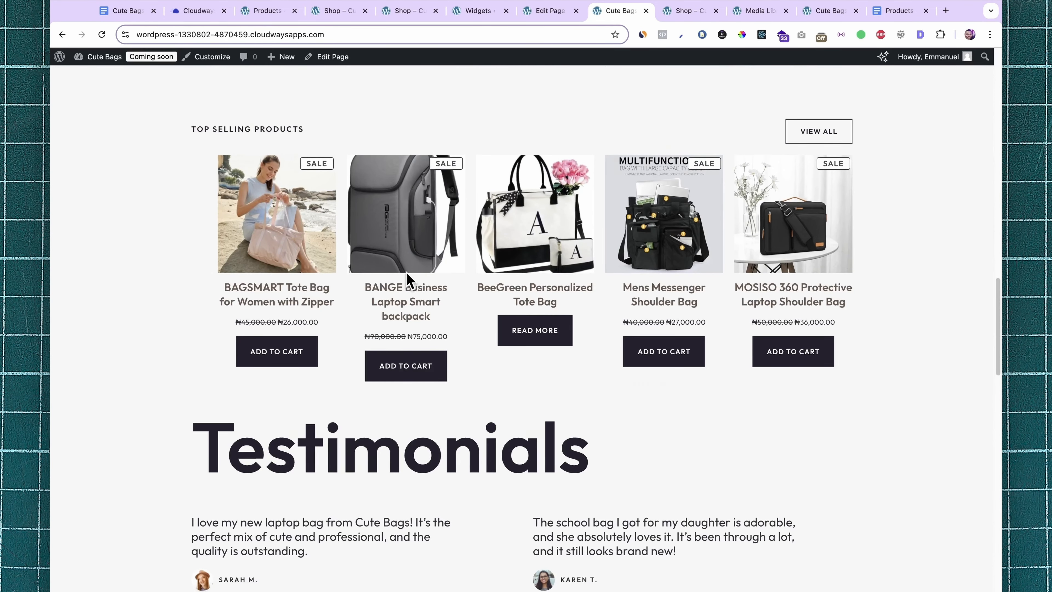
scroll(404, 278, "up", 4)
scroll(403, 453, "down", 4)
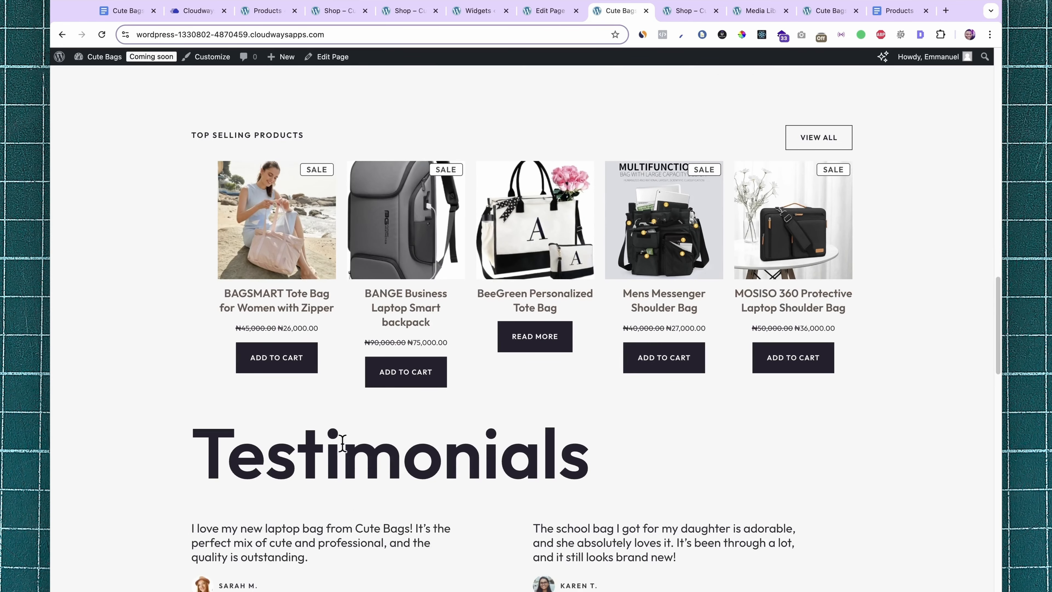
scroll(426, 453, "down", 2)
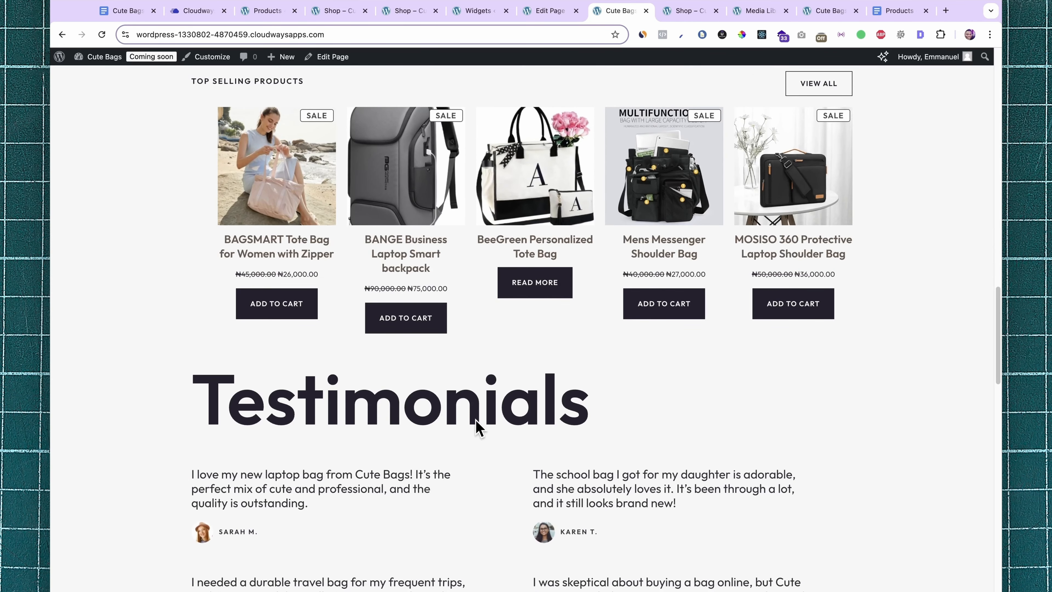
scroll(477, 427, "down", 5)
left_click(548, 11)
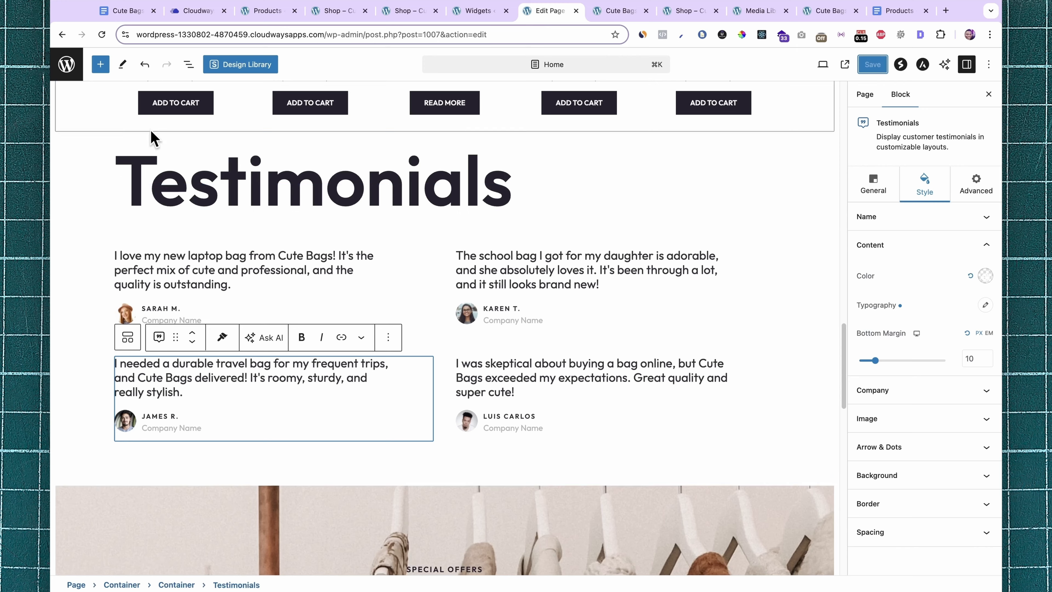
Insert a Spacer block above the Testimonials heading, set its height to 60 px, and save.
left_click(100, 64)
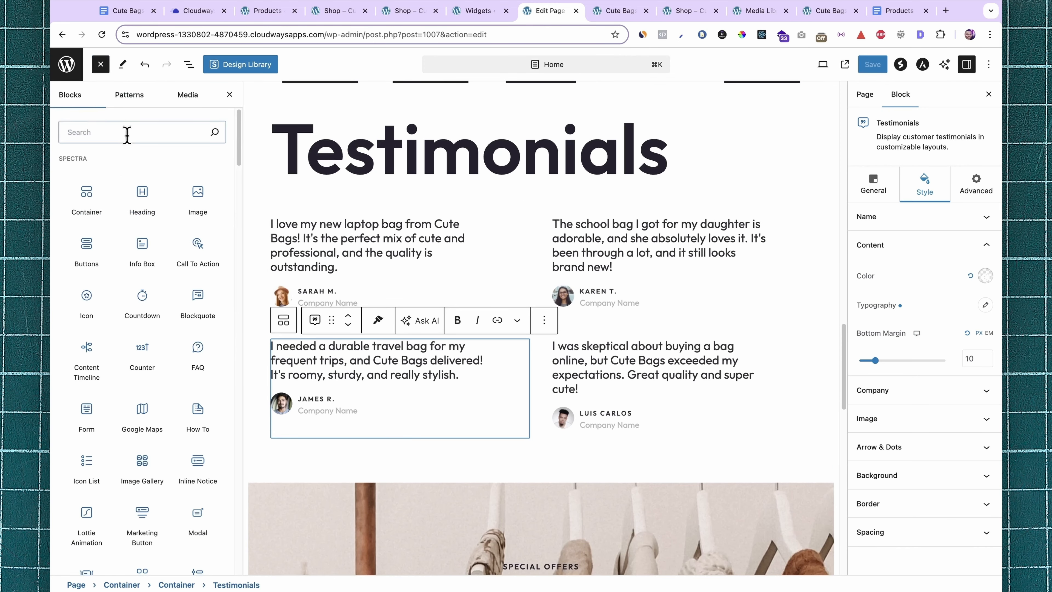
type("spacer")
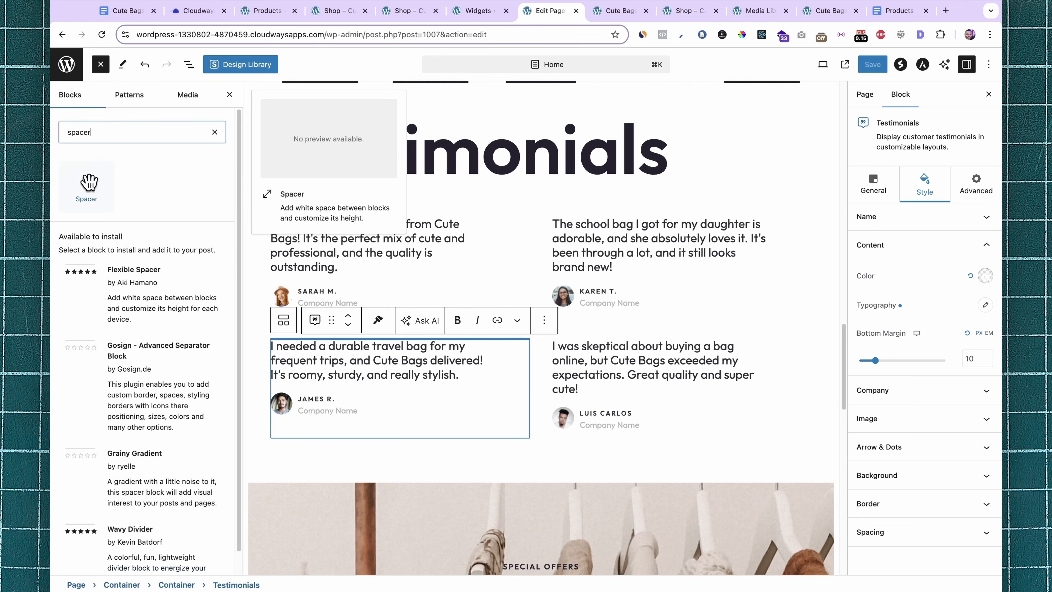
left_click_drag(87, 182, 488, 111)
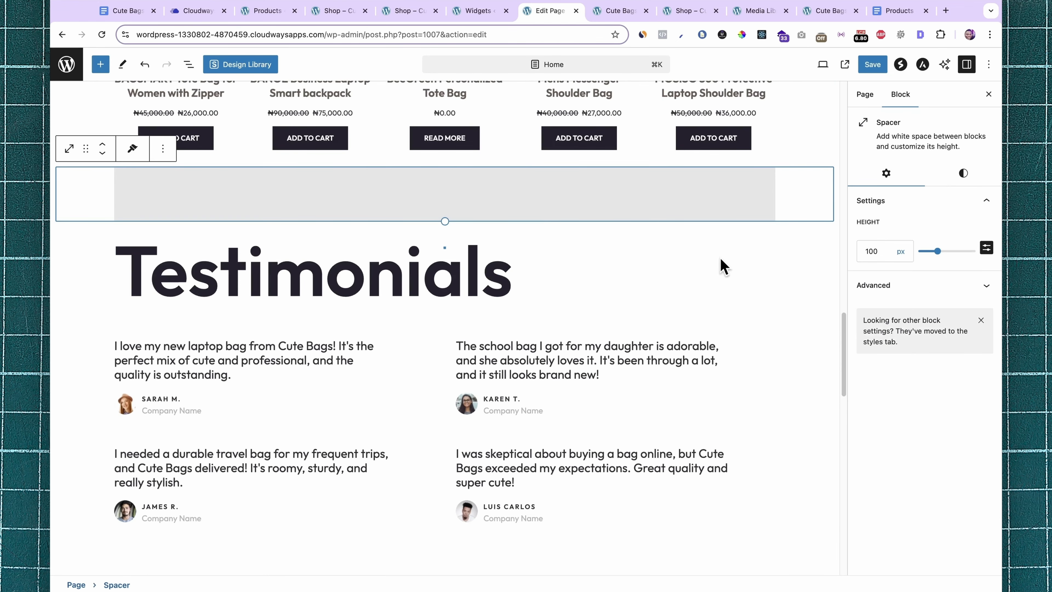
left_click(873, 64)
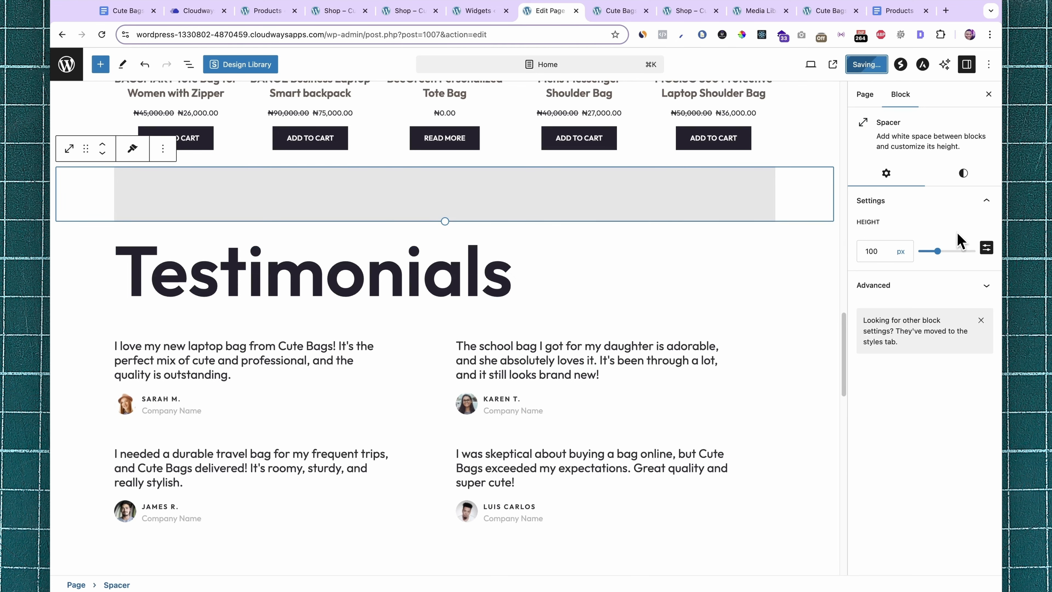
mouse_move(937, 254)
left_mouse_down()
mouse_move(954, 253)
mouse_move(937, 254)
left_mouse_up()
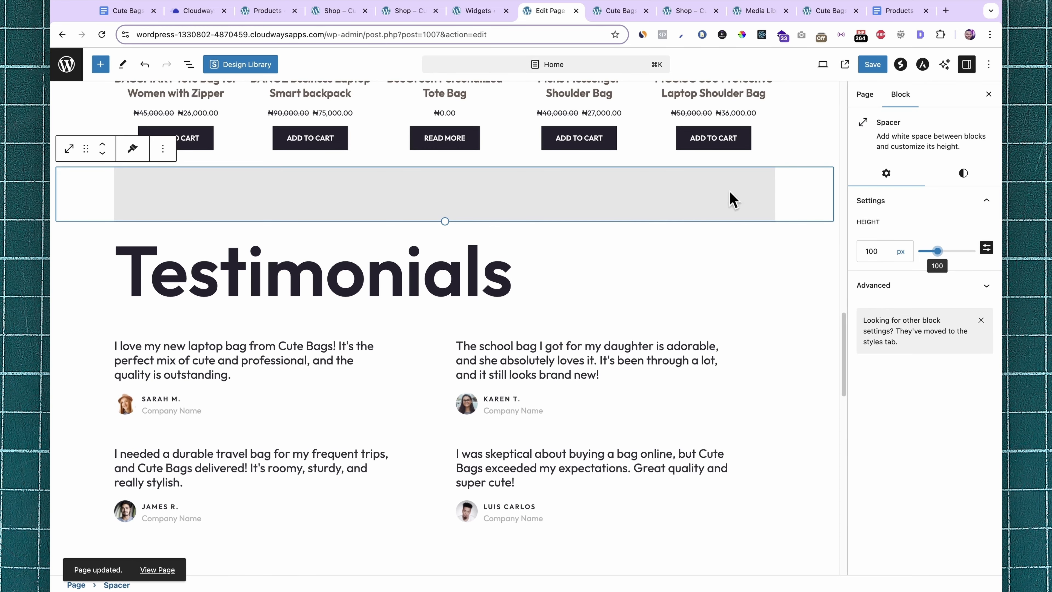
left_click(871, 65)
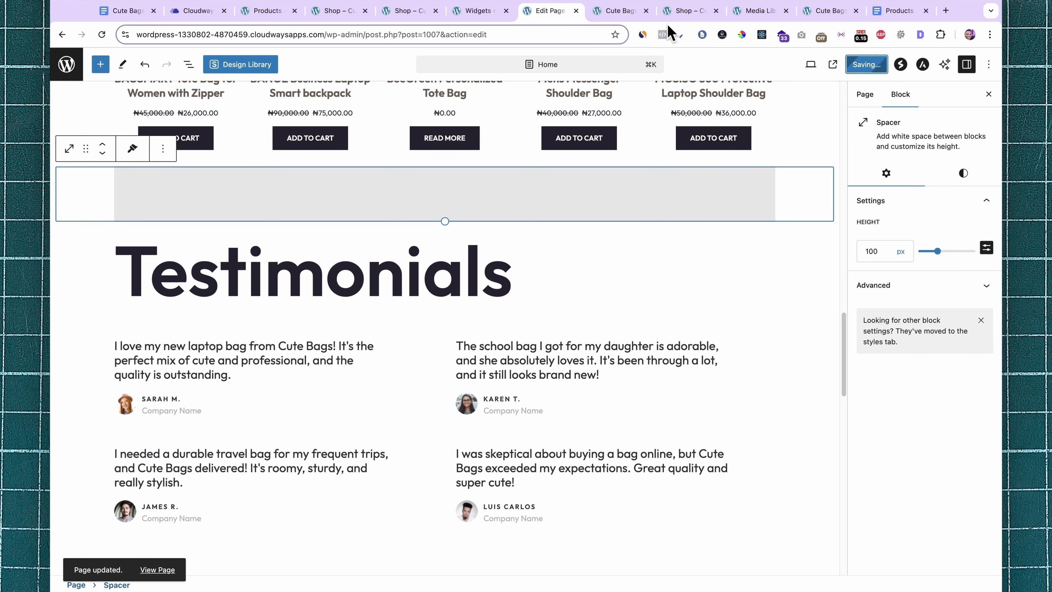
Check the gap on the live site, shrink the spacer to 30, and verify after reloading.
left_click(616, 11)
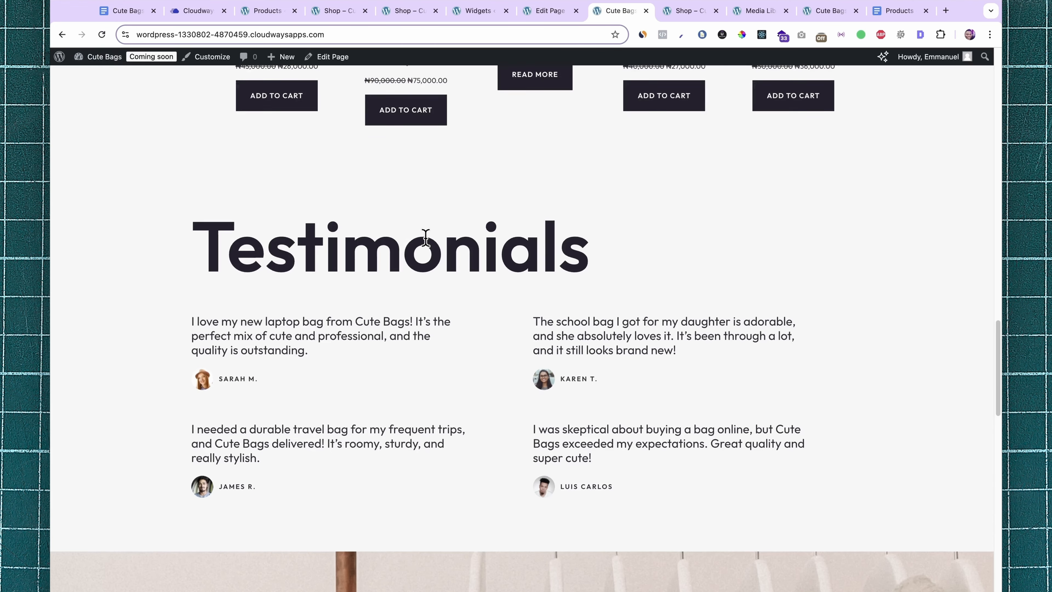
left_click(551, 12)
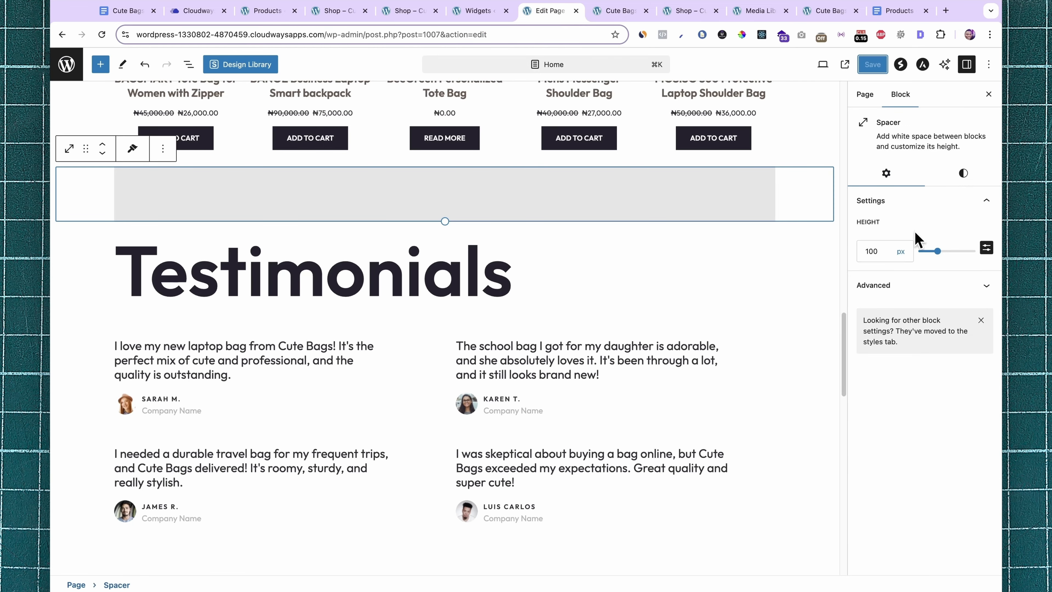
type("30")
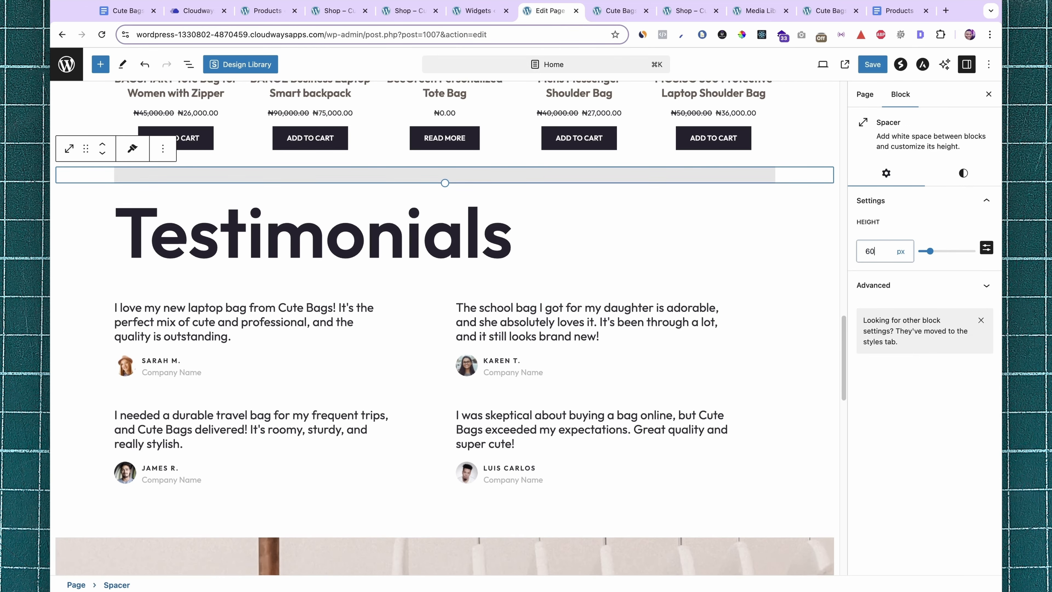
left_click(617, 11)
left_click(102, 35)
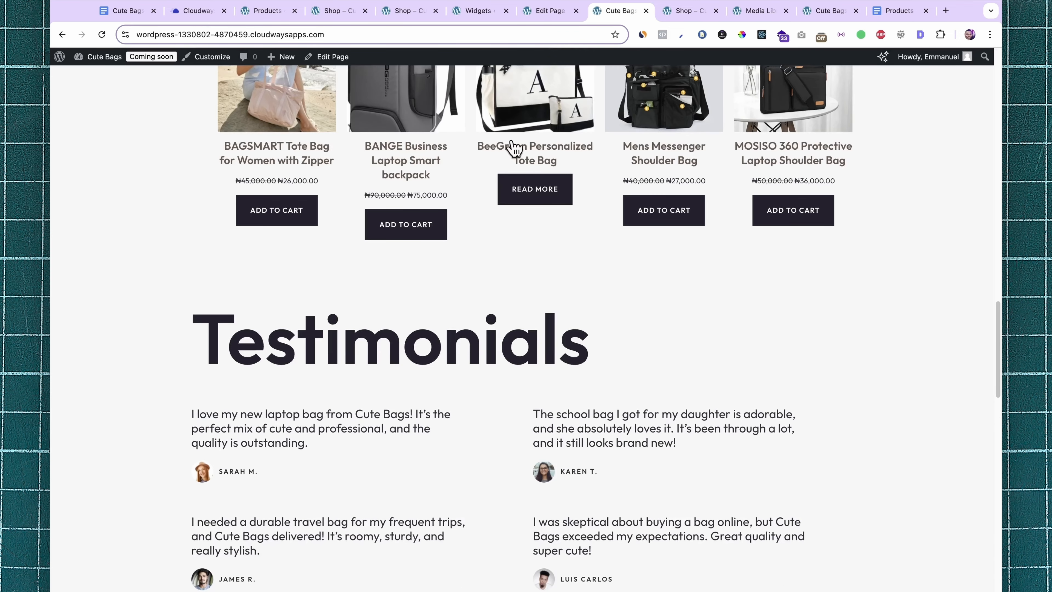
scroll(451, 306, "down", 12)
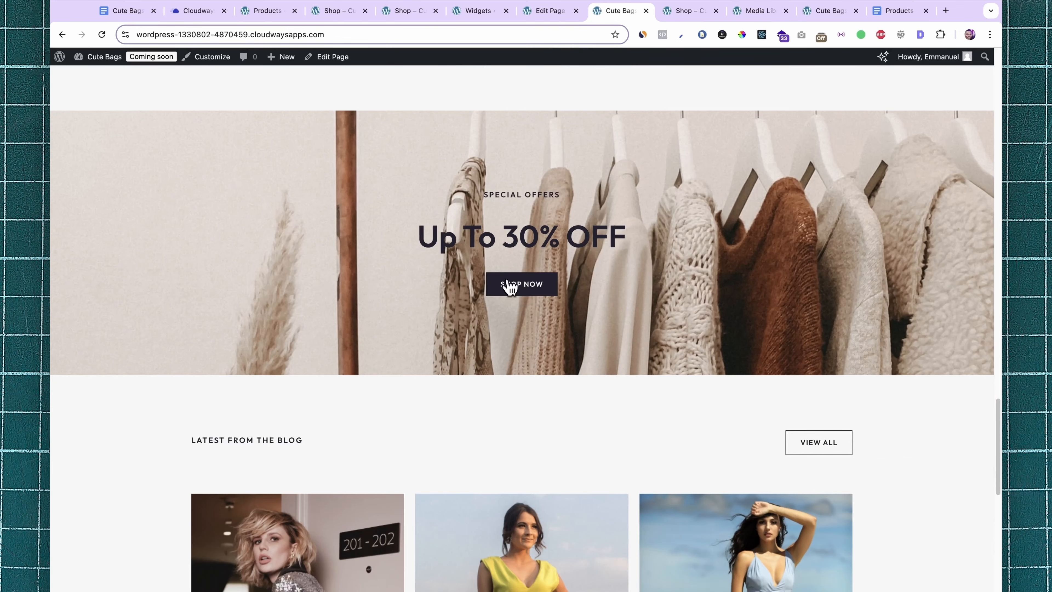
left_click(545, 11)
scroll(483, 492, "down", 4)
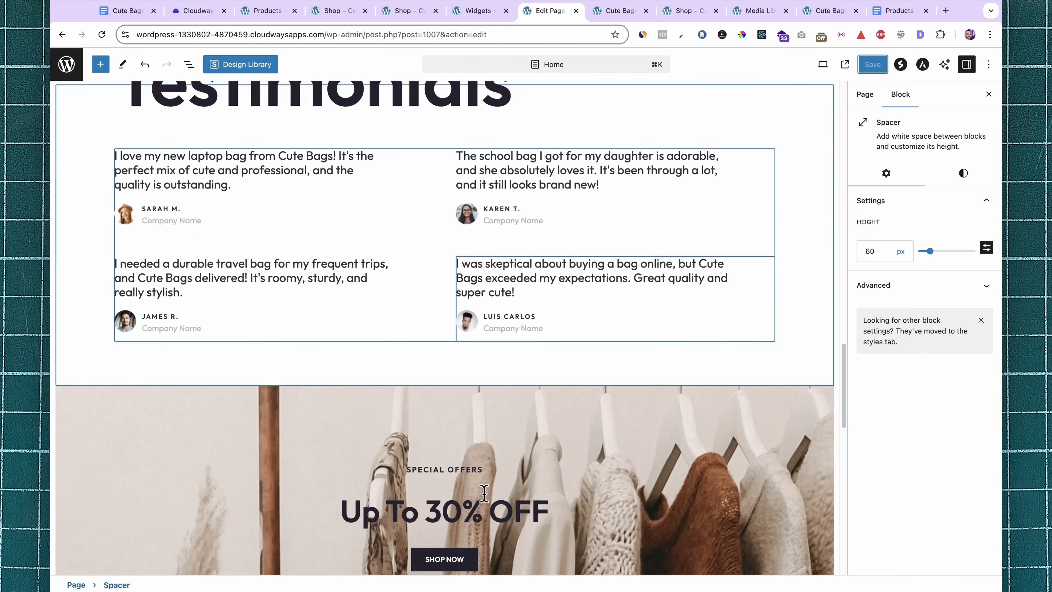
scroll(483, 493, "down", 5)
Give the banner the bag-shop shelf photo as background with a dark grey overlay.
left_click(220, 245)
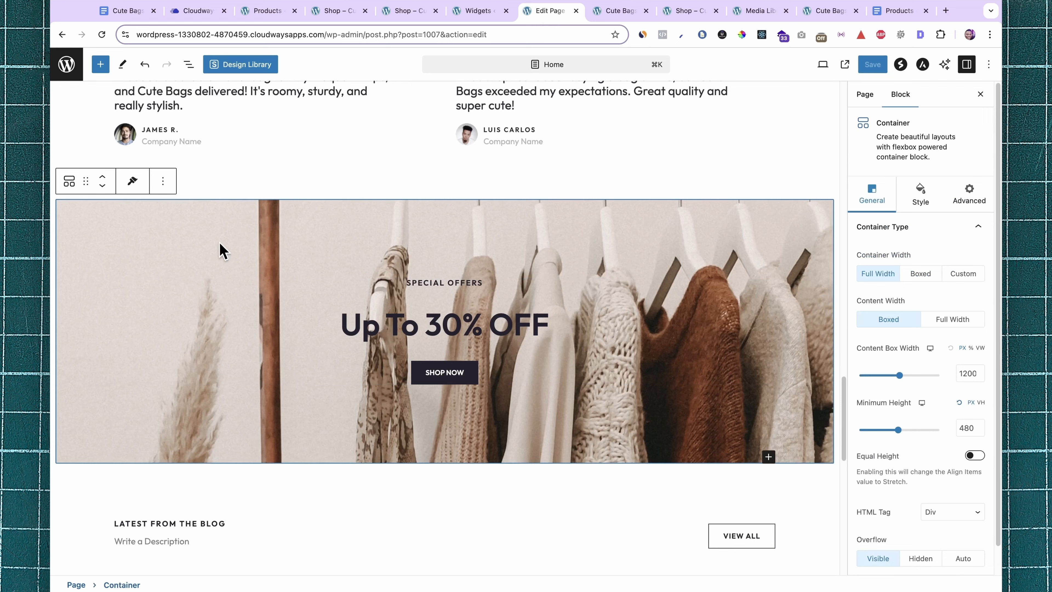
left_click(922, 203)
left_click(920, 359)
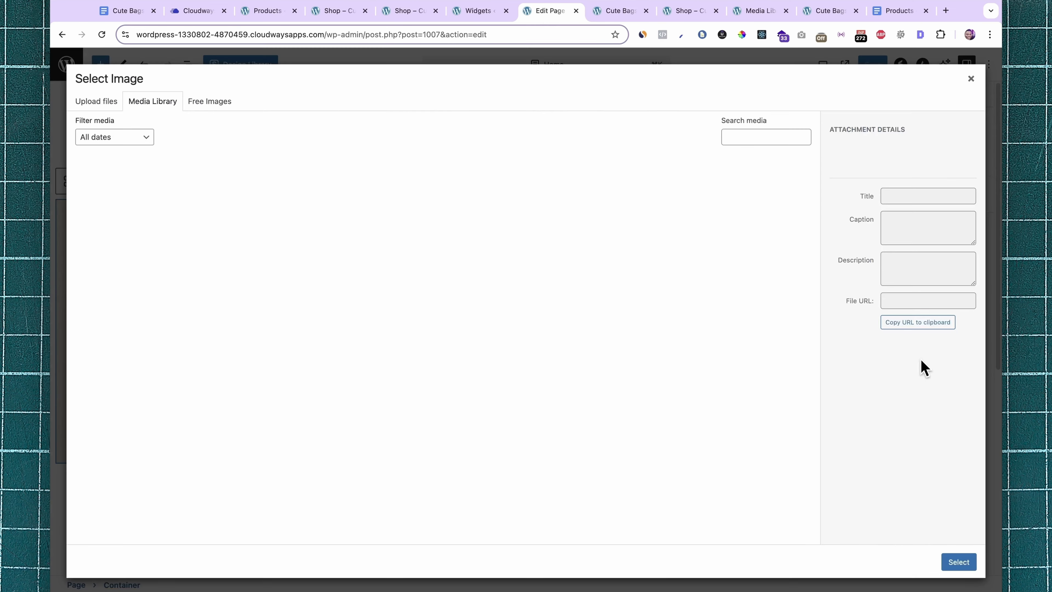
left_click(277, 207)
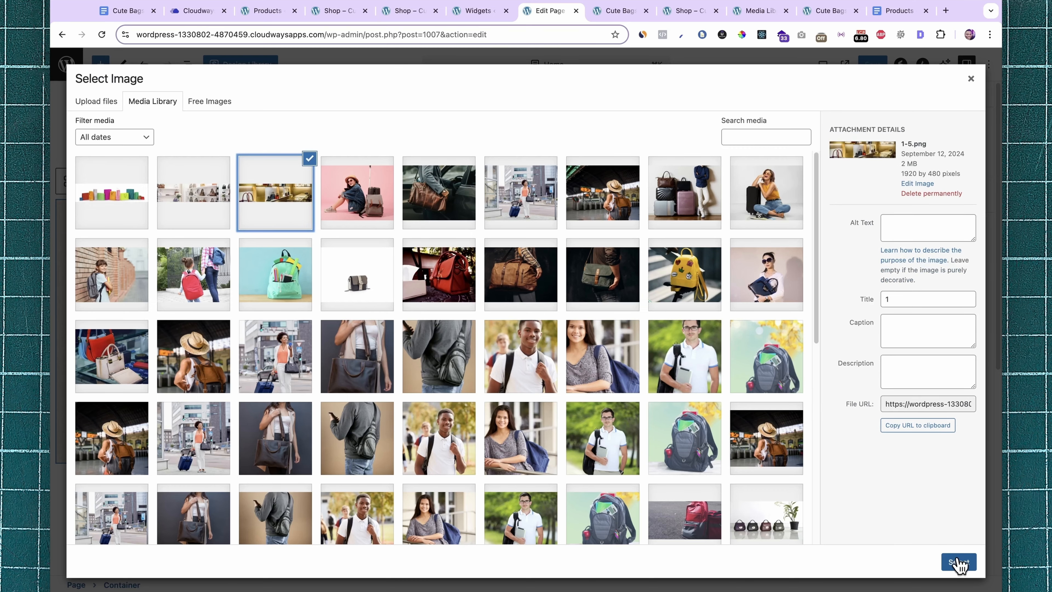
left_click(958, 561)
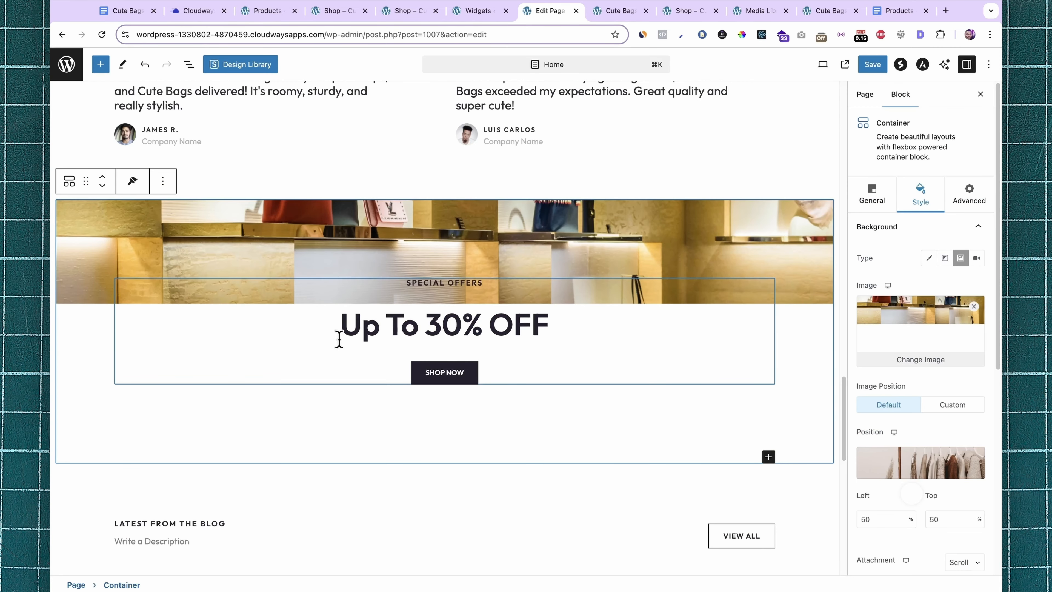
scroll(963, 468, "down", 6)
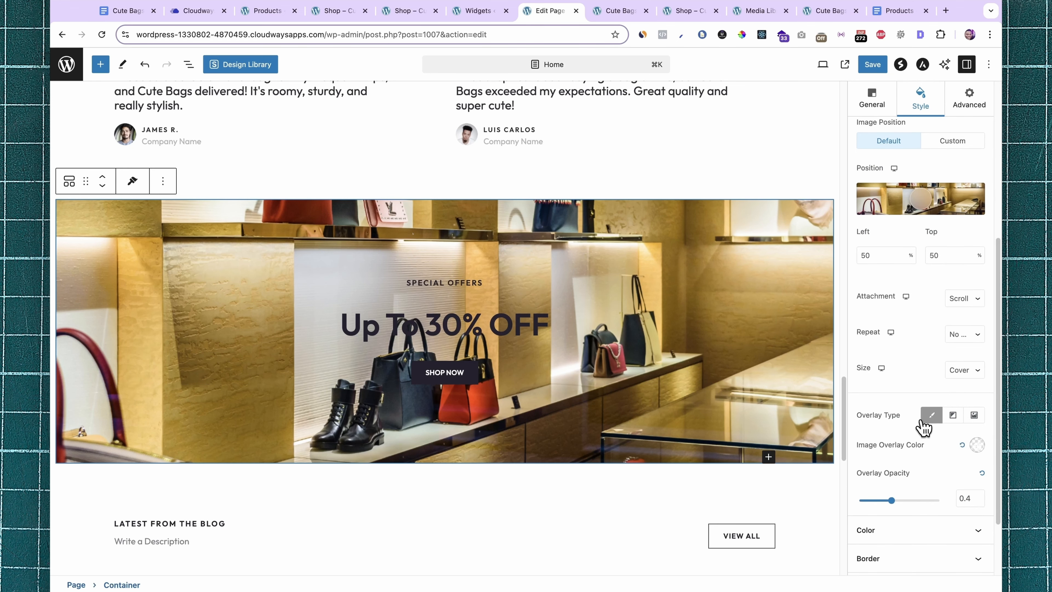
left_click(977, 445)
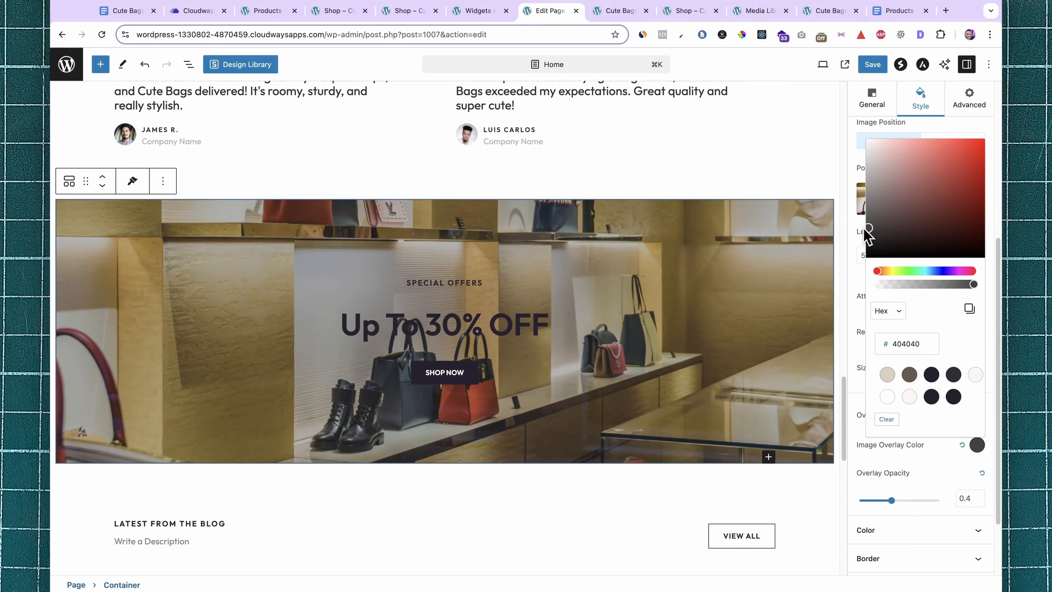
left_click_drag(869, 235, 868, 238)
Make the Up To 30% OFF heading white.
triple_click(440, 318)
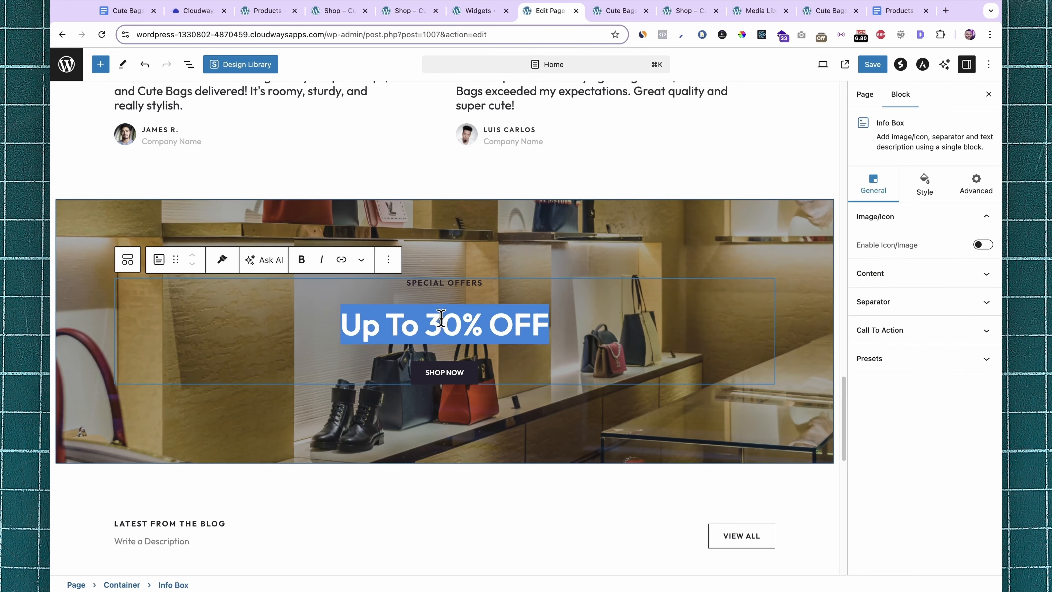
left_click(904, 276)
left_click(916, 188)
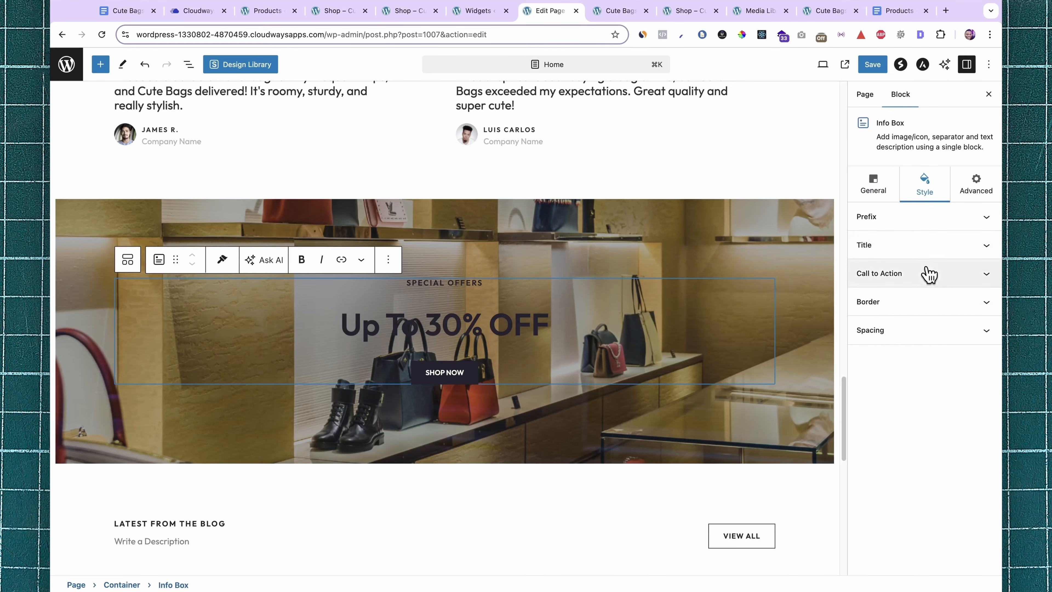
left_click(929, 245)
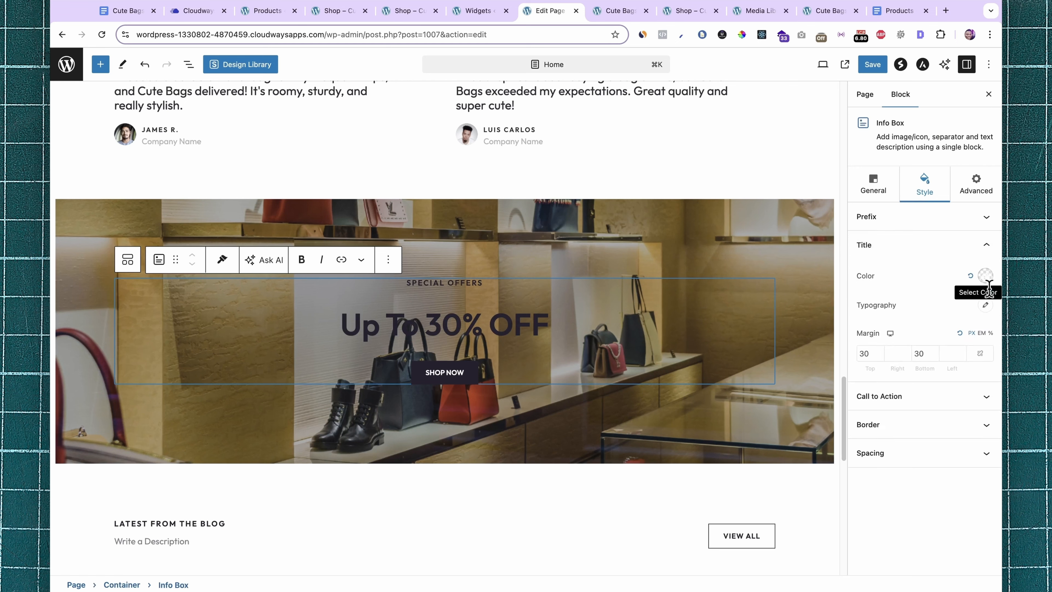
left_click(983, 277)
left_click_drag(895, 322, 852, 267)
left_click(957, 248)
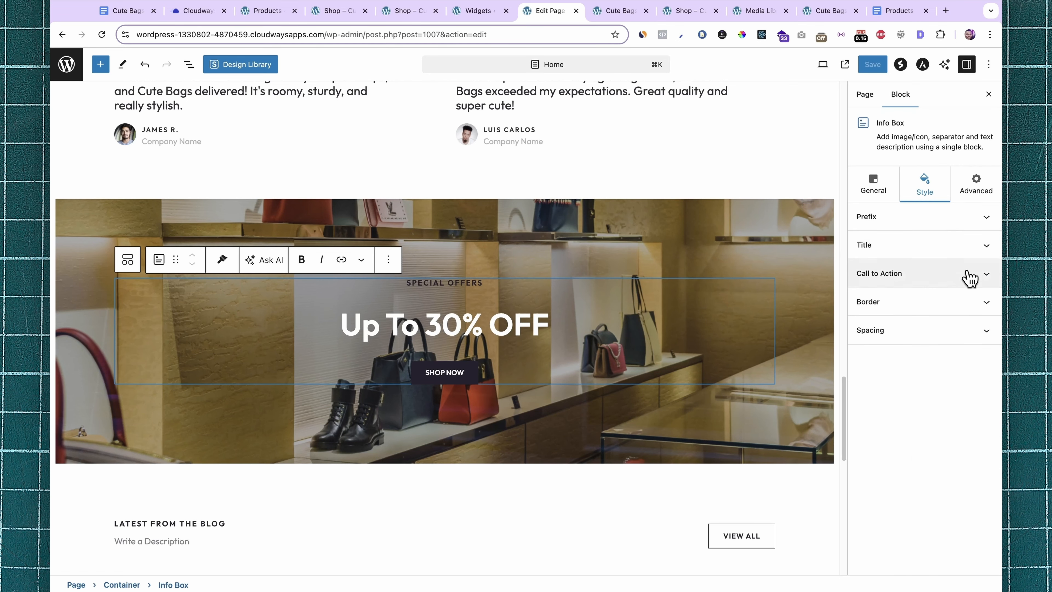
Make the SPECIAL OFFERS prefix label near-white.
left_click(937, 227)
left_click(985, 247)
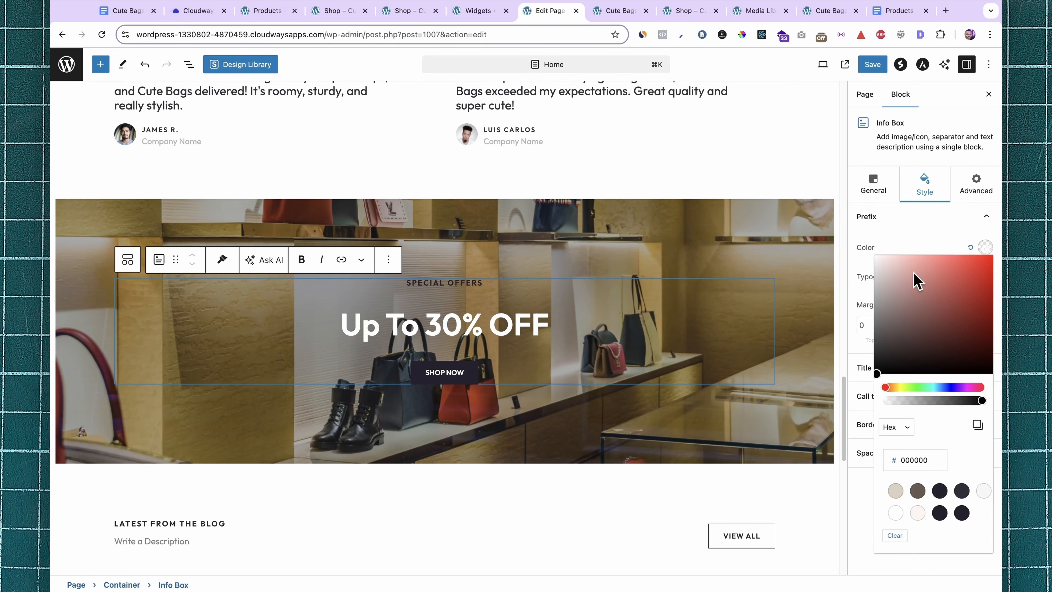
left_click(913, 277)
left_click(908, 219)
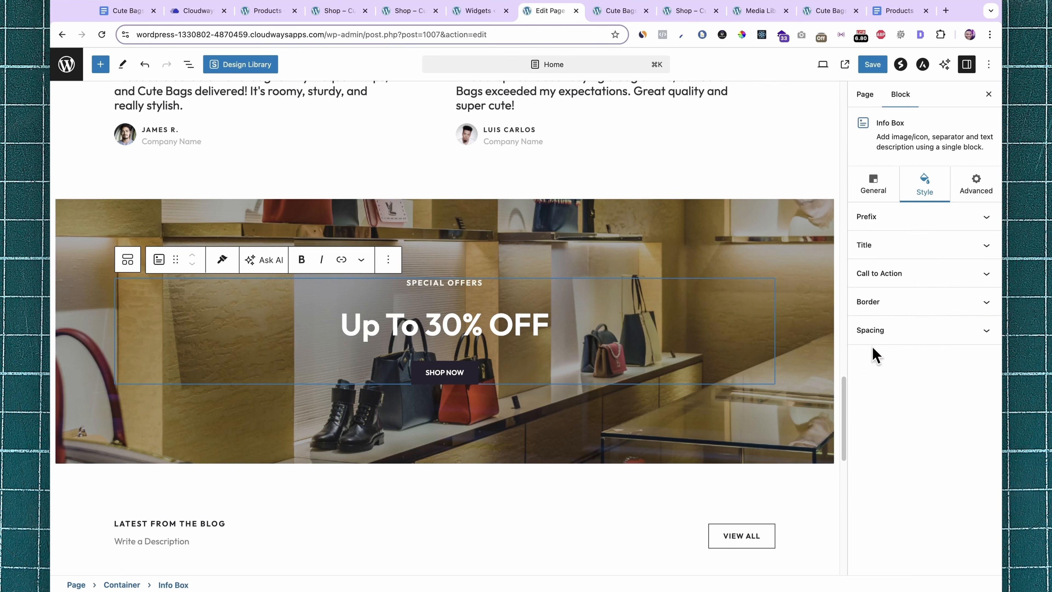
scroll(622, 332, "up", 20)
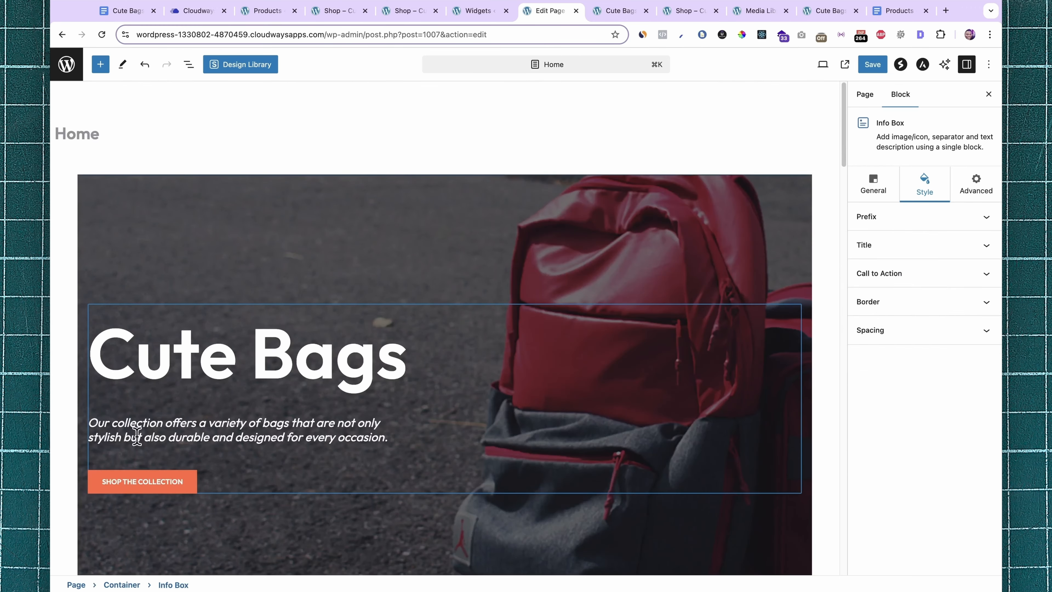
Copy the FF6543 colour from the hero button and apply it to the SHOP NOW button background.
left_click(120, 481)
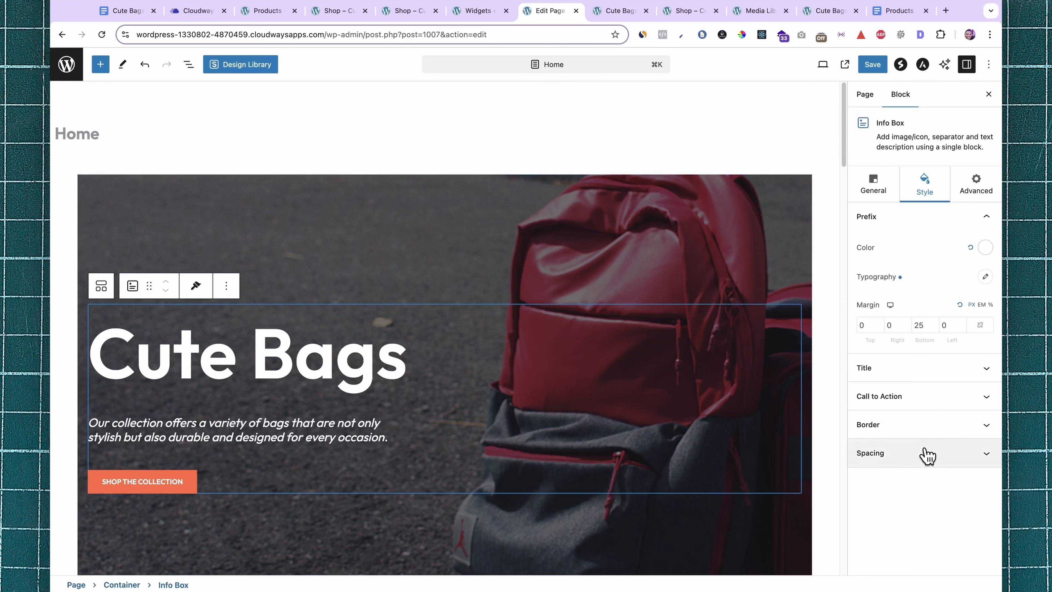
left_click(910, 396)
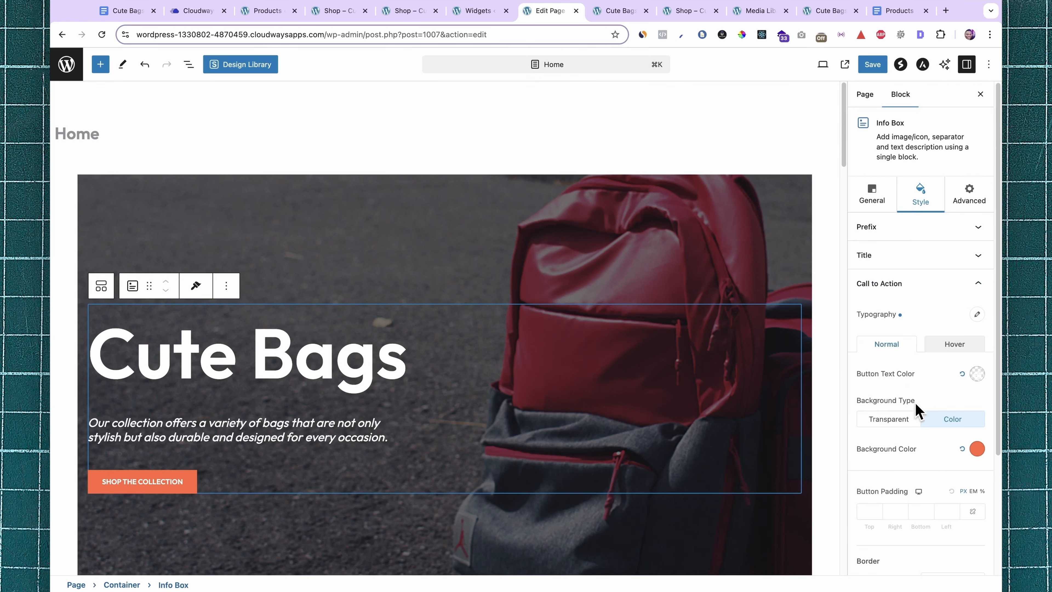
left_click(977, 448)
left_click(919, 348)
key("super+c")
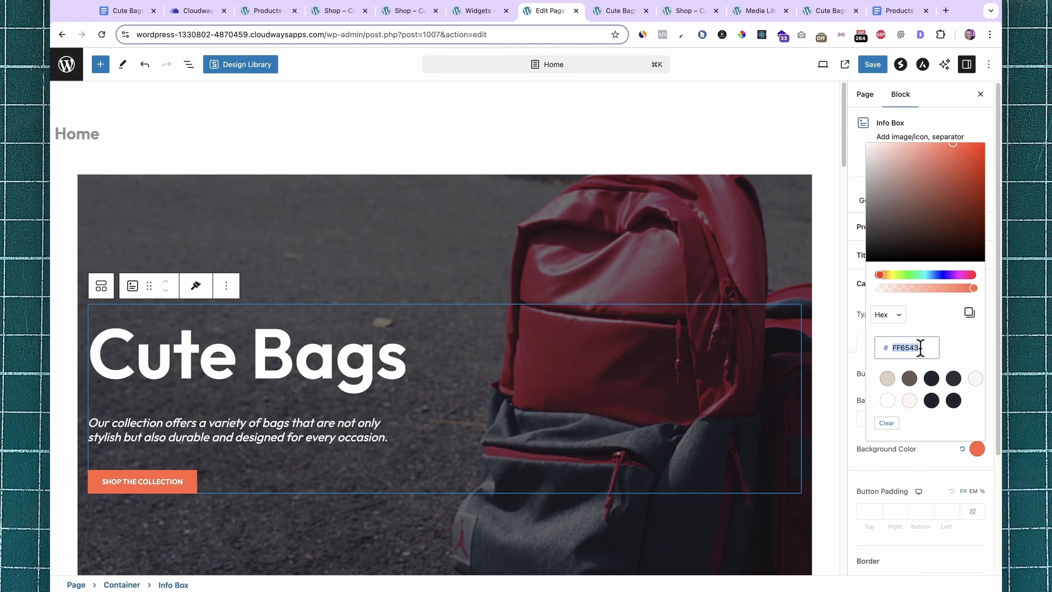
scroll(619, 466, "down", 15)
left_click(458, 258)
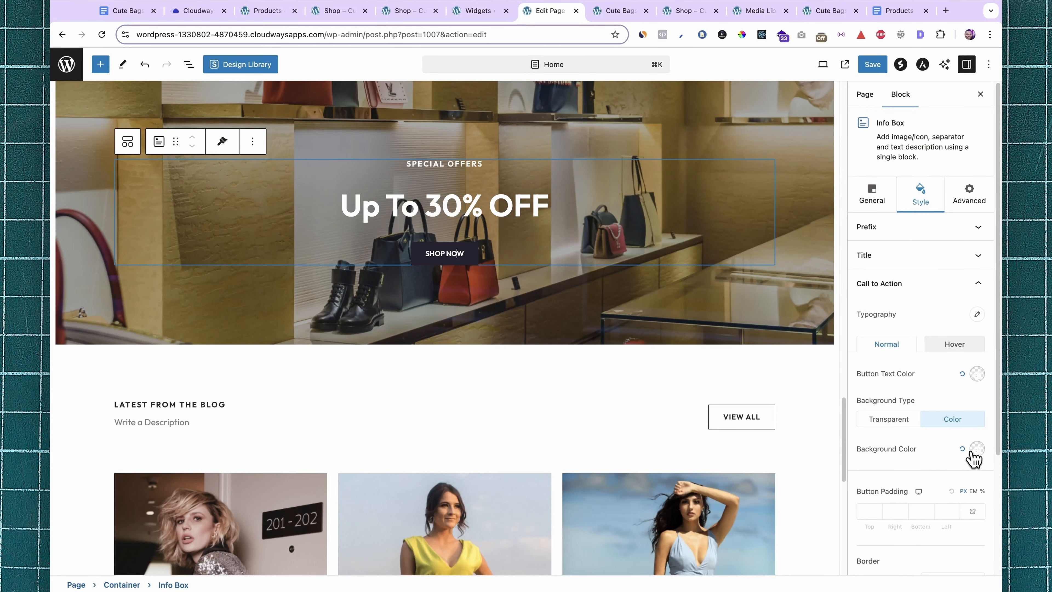
left_click(975, 452)
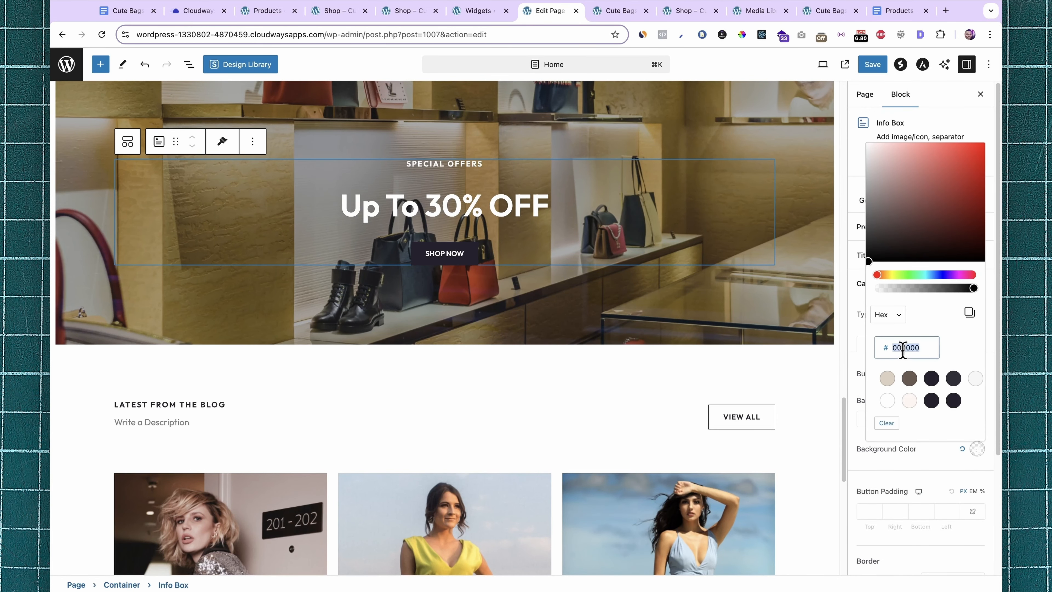
key("super+v")
left_click(901, 471)
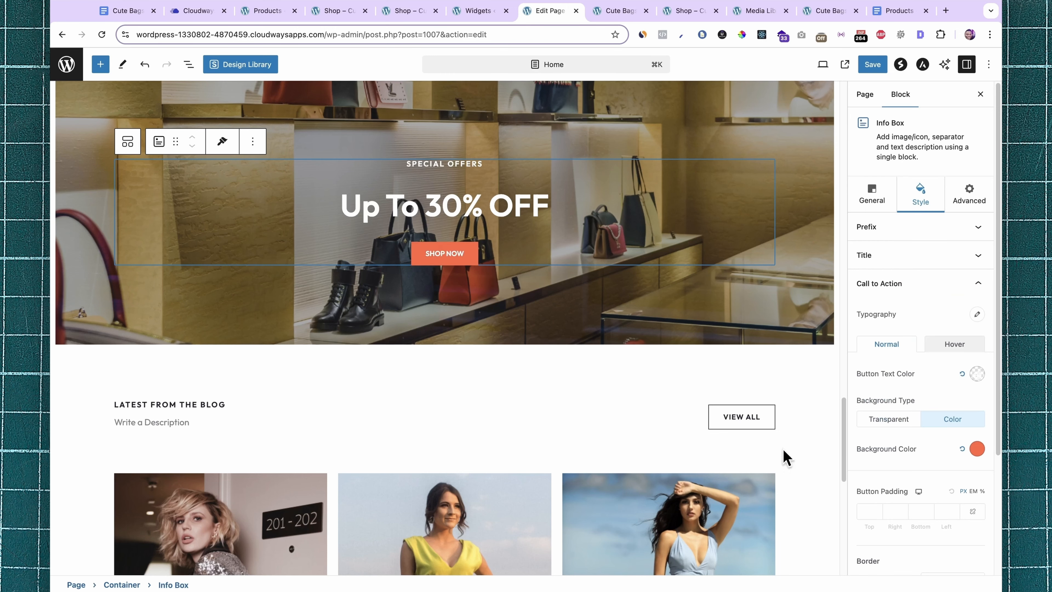
scroll(786, 457, "up", 2)
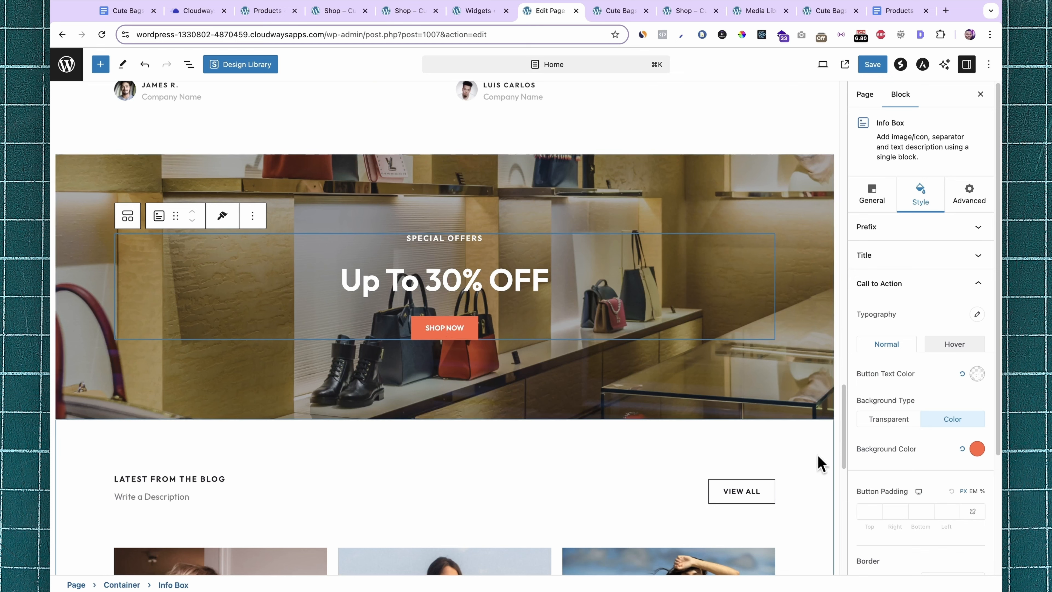
Set the SHOP NOW button's call-to-action link to /shop/.
left_click(874, 199)
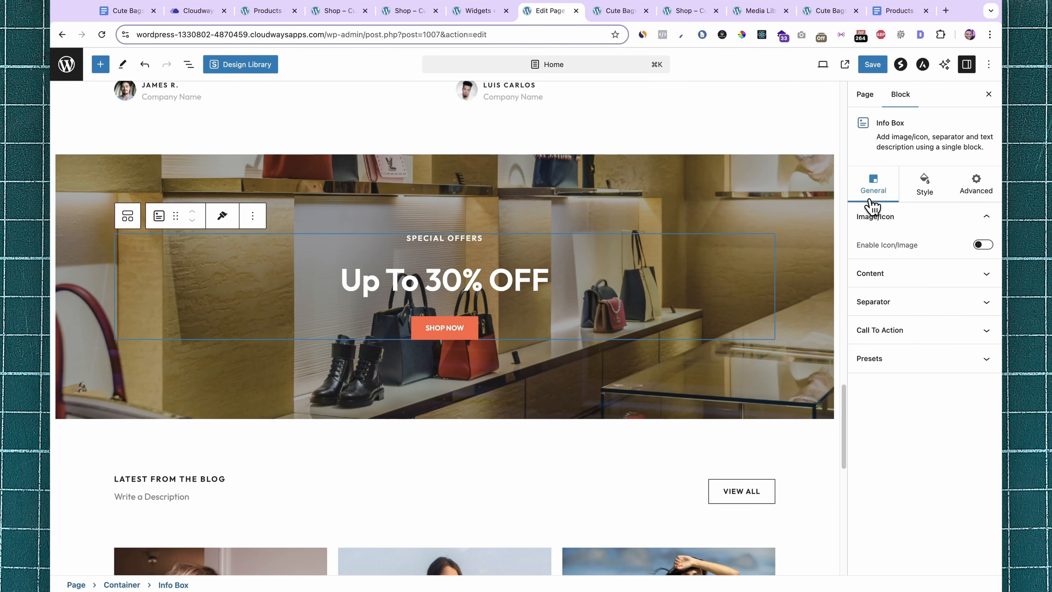
left_click(905, 329)
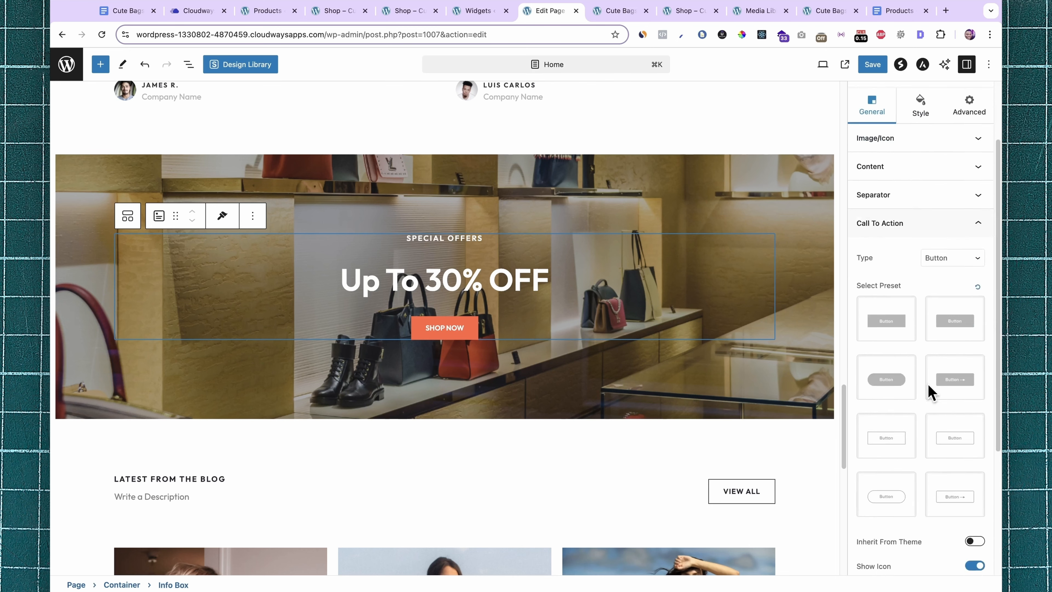
scroll(927, 398, "down", 8)
left_click(882, 503)
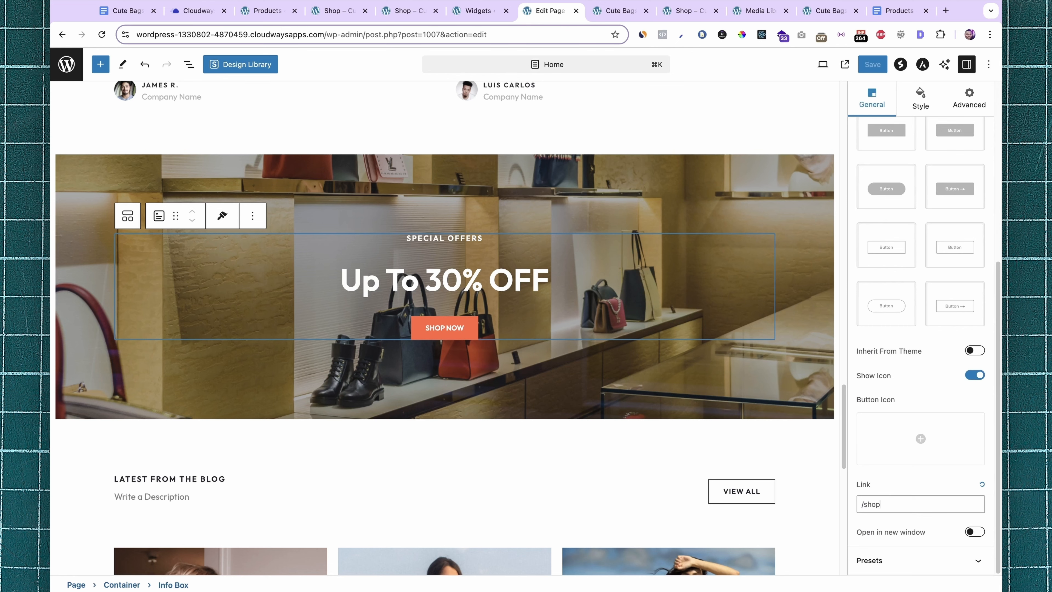
scroll(768, 526, "down", 6)
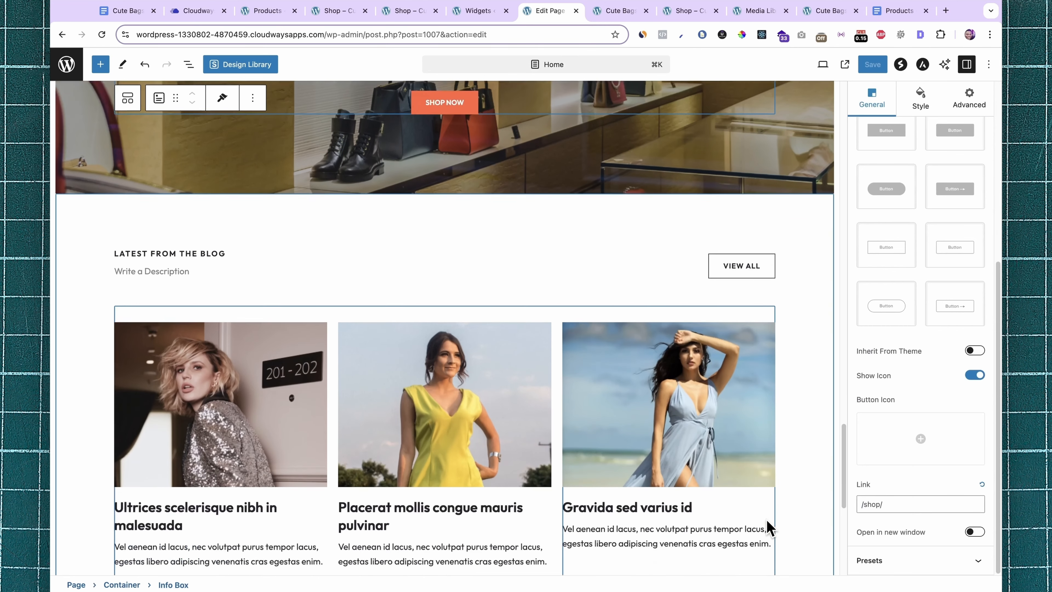
Delete the Latest From the Blog heading and its blog post cards.
scroll(275, 385, "down", 1)
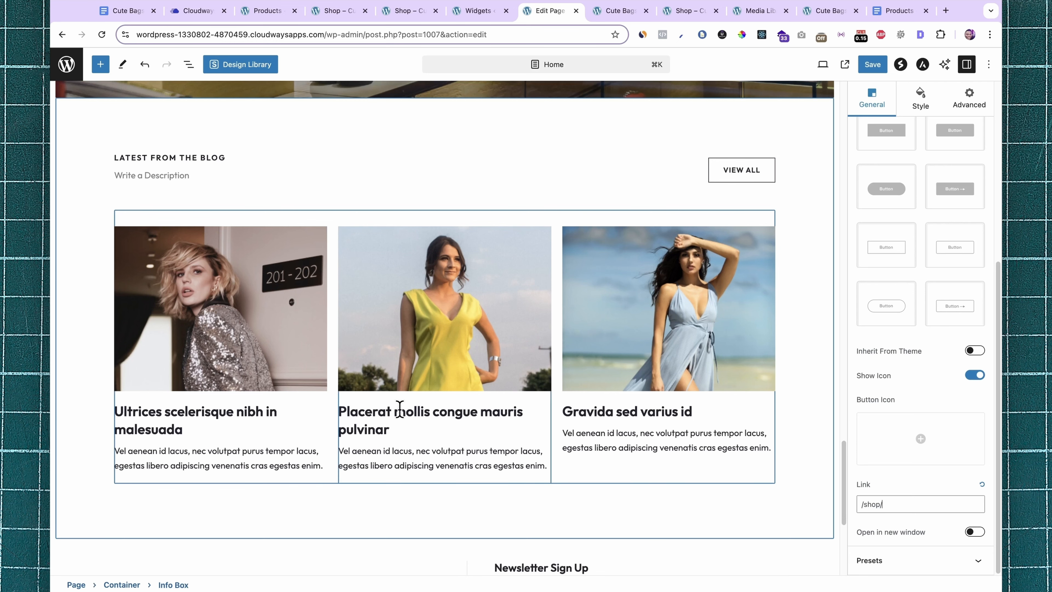
scroll(400, 409, "down", 2)
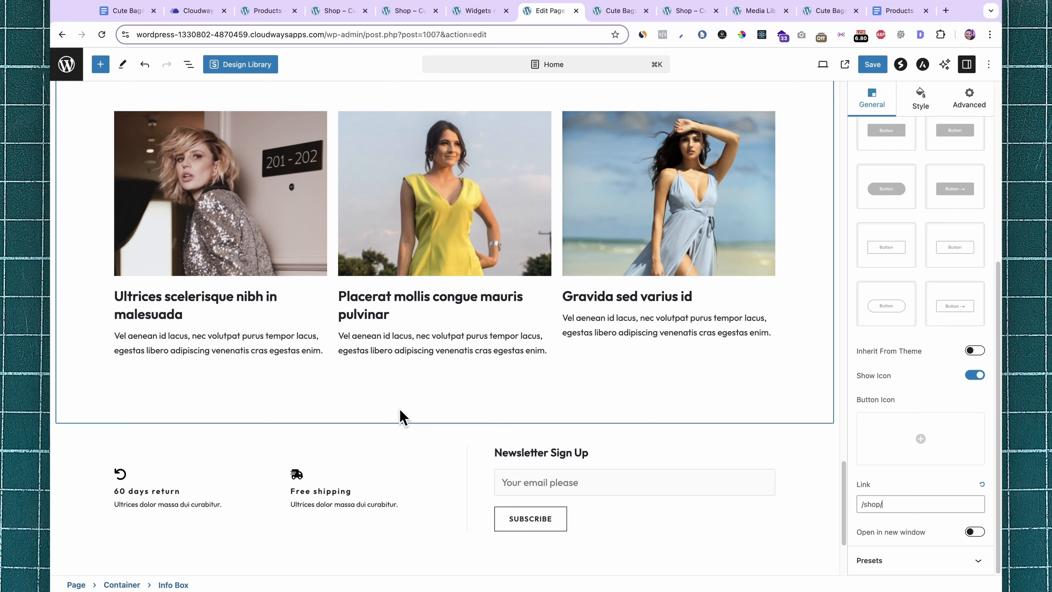
scroll(401, 415, "up", 1)
scroll(423, 282, "up", 2)
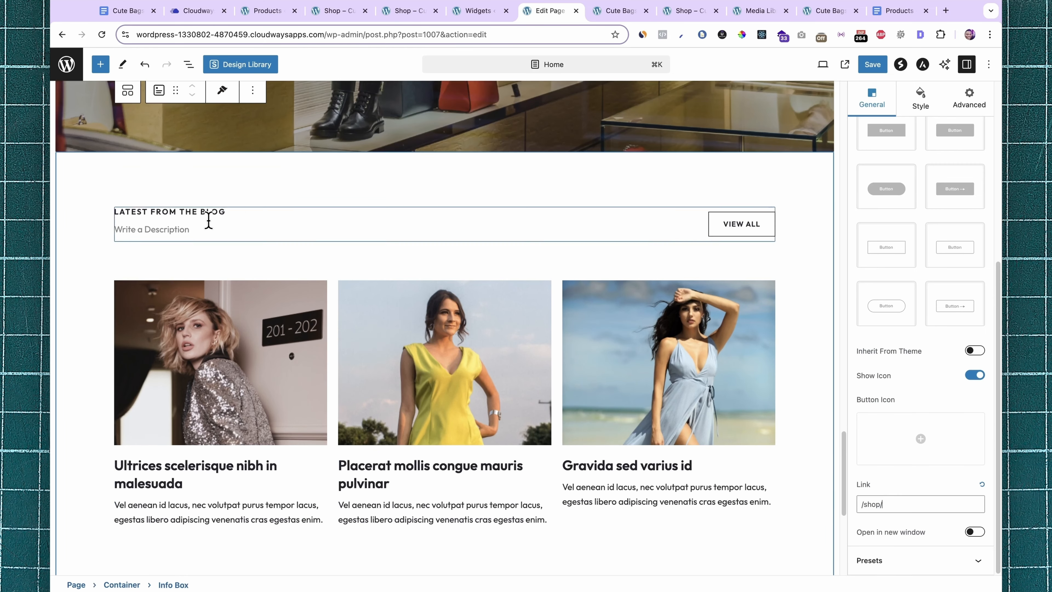
left_click(208, 221)
left_click(388, 188)
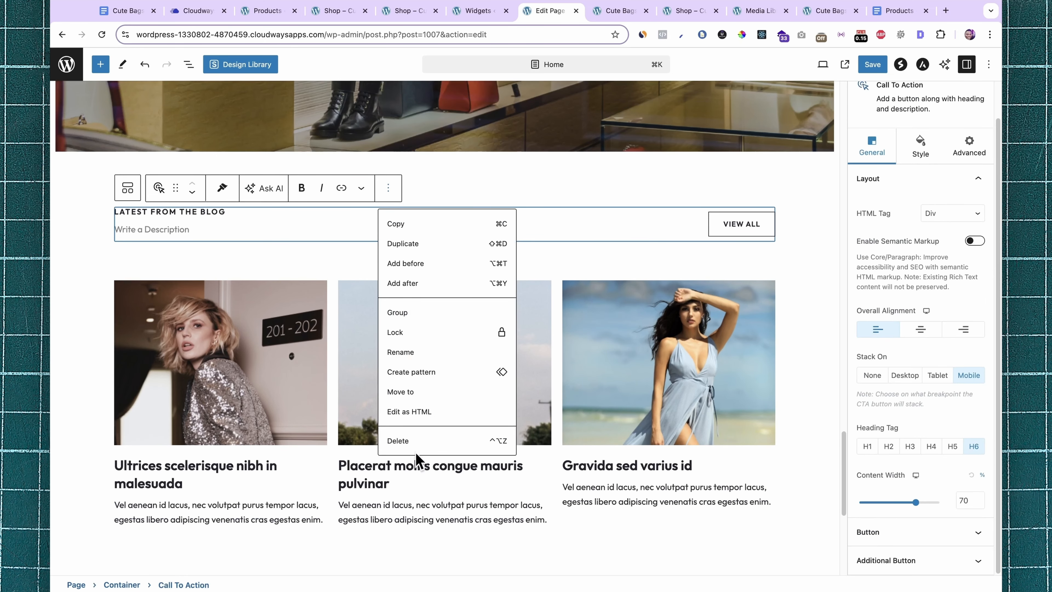
left_click(406, 440)
left_click(252, 188)
left_click(304, 400)
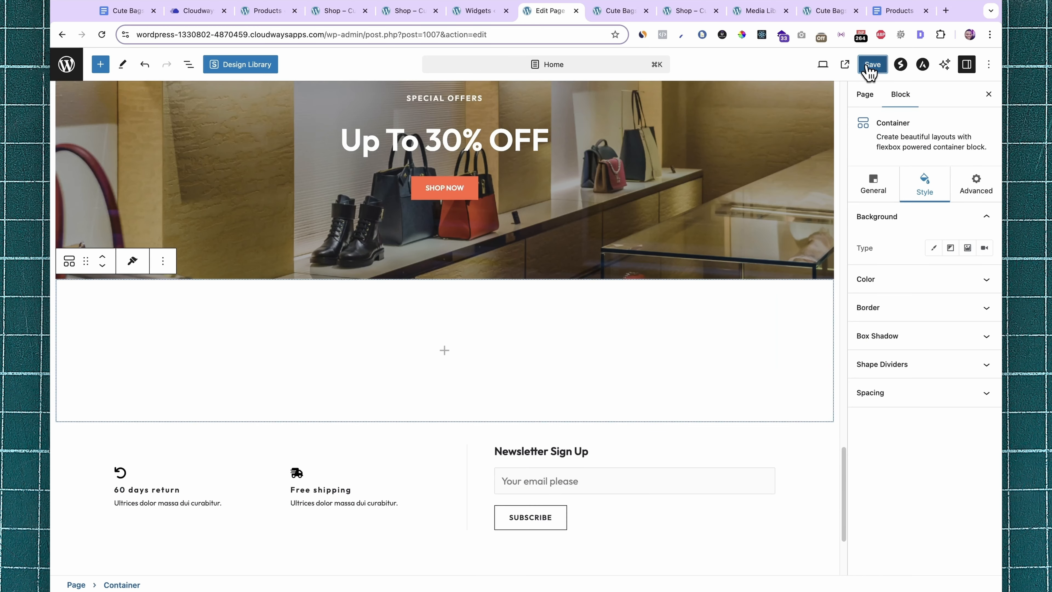
Save, reload the live homepage to check, then delete the leftover empty container.
left_click(871, 66)
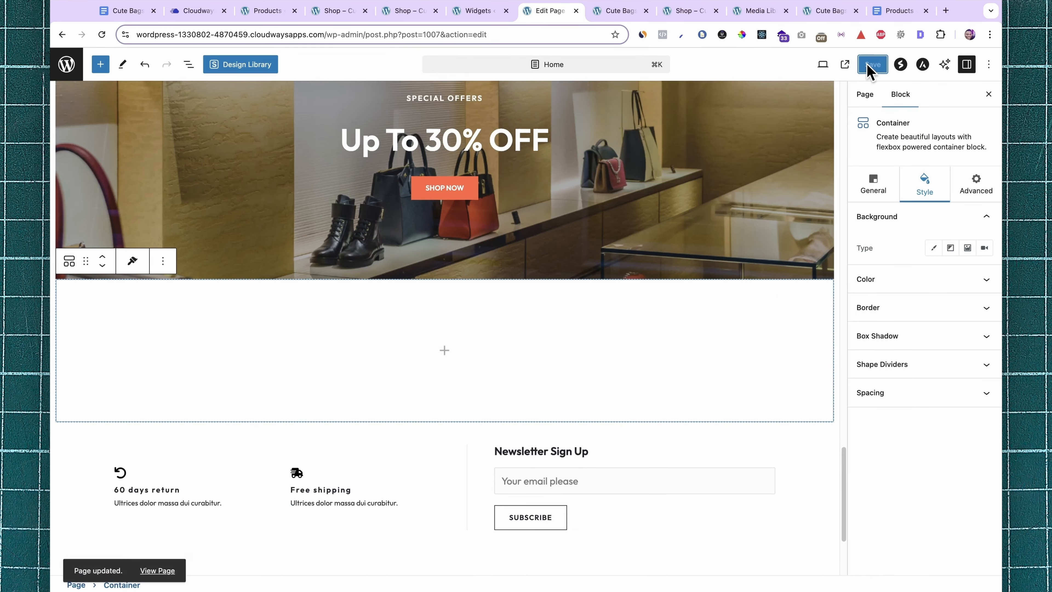
left_click(620, 11)
left_click(101, 35)
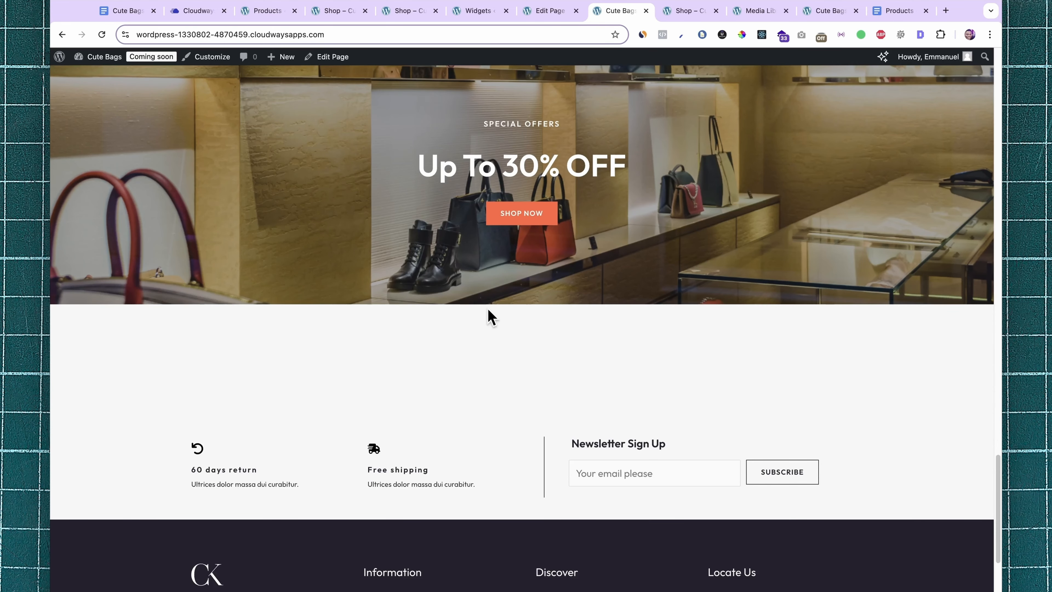
key("ctrl+shift+Tab")
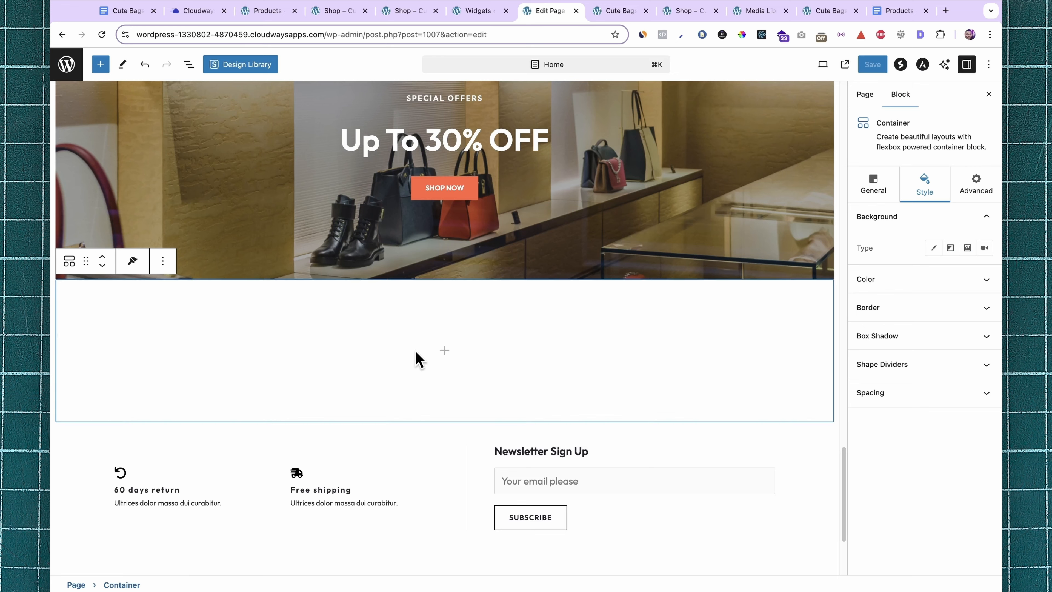
left_click(164, 261)
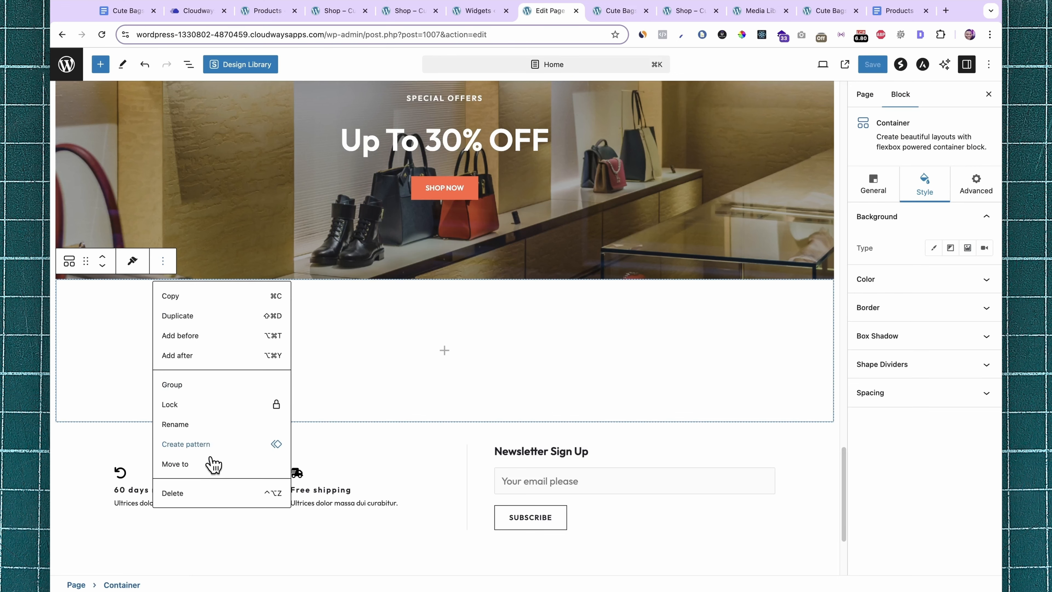
left_click(197, 498)
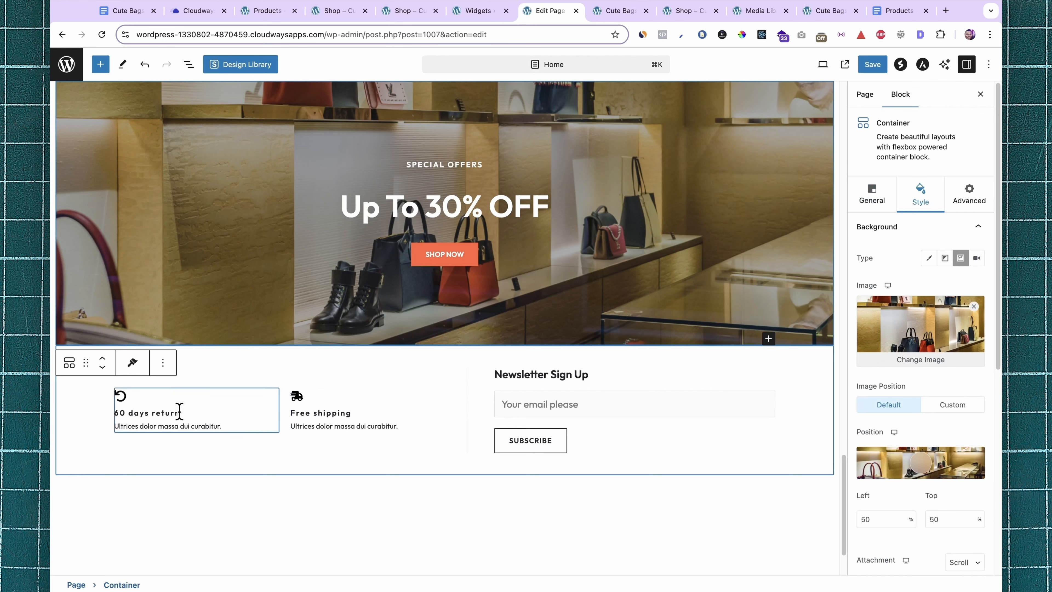
Edit the return heading's number and replace the Free shipping placeholder with the new description.
left_click(120, 412)
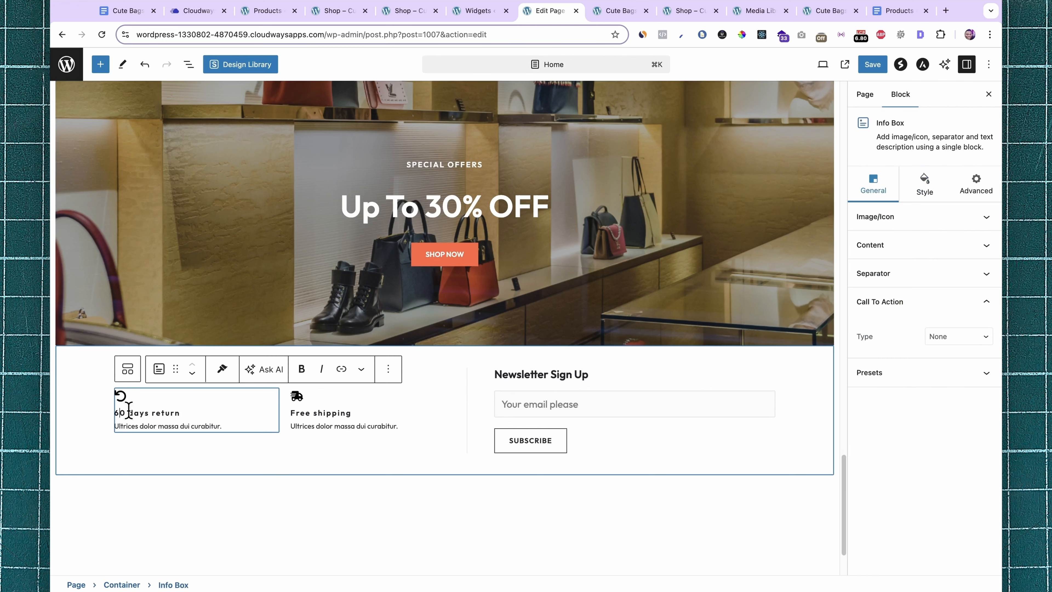
key("BackSpace")
type("3")
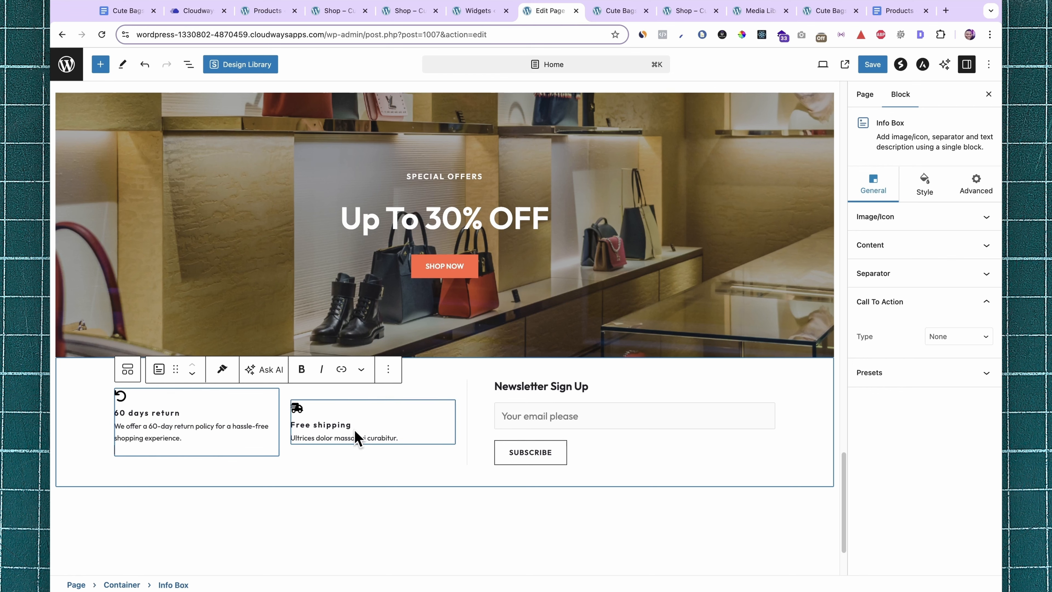
triple_click(327, 437)
type("Enjoy free shipping on all orders")
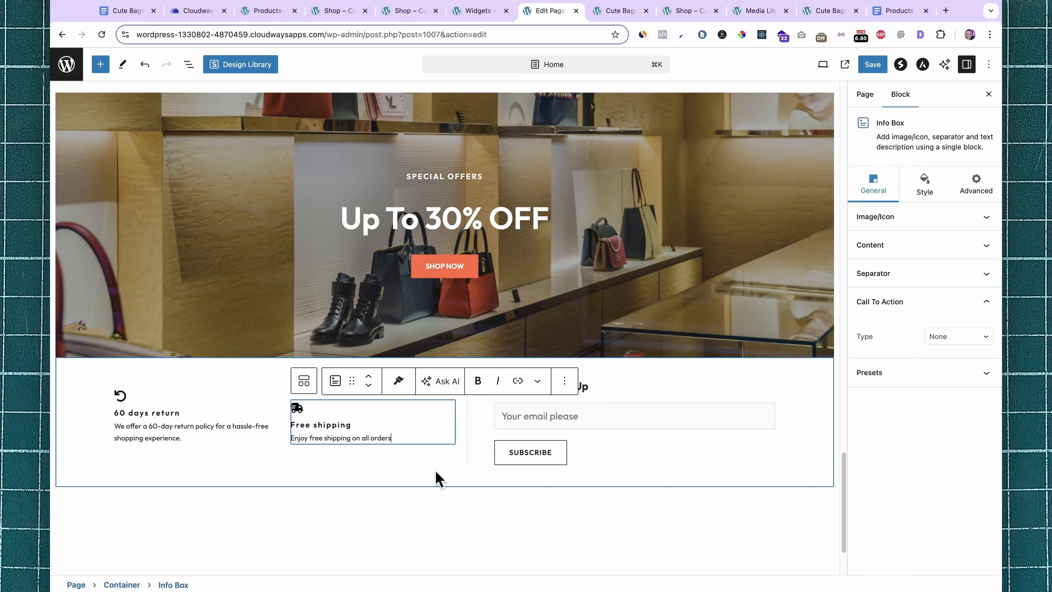
type(".")
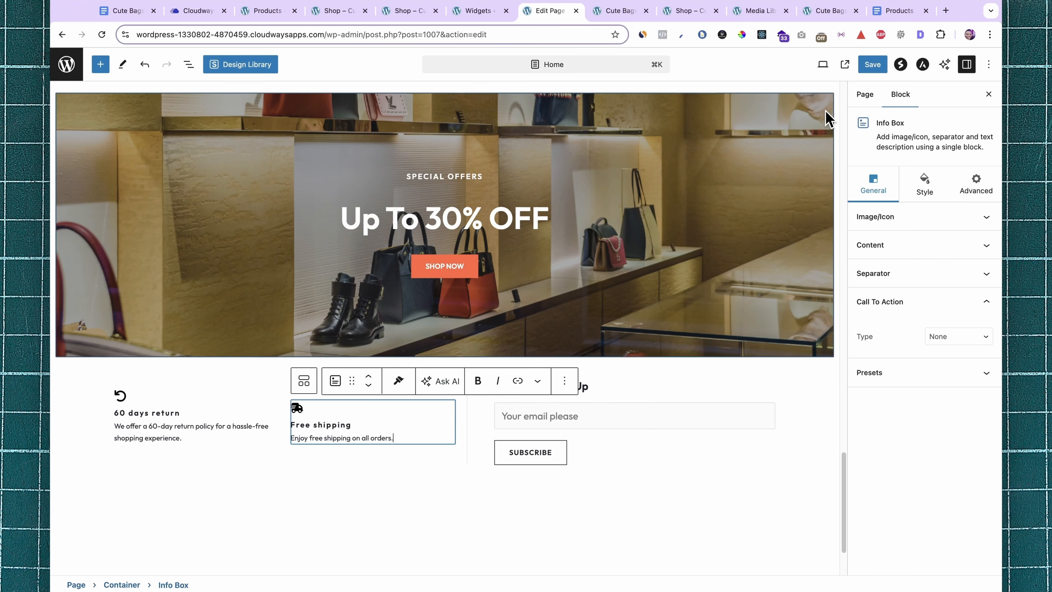
Save the page and reload the live Cute Bags homepage.
left_click(872, 64)
left_click(663, 473)
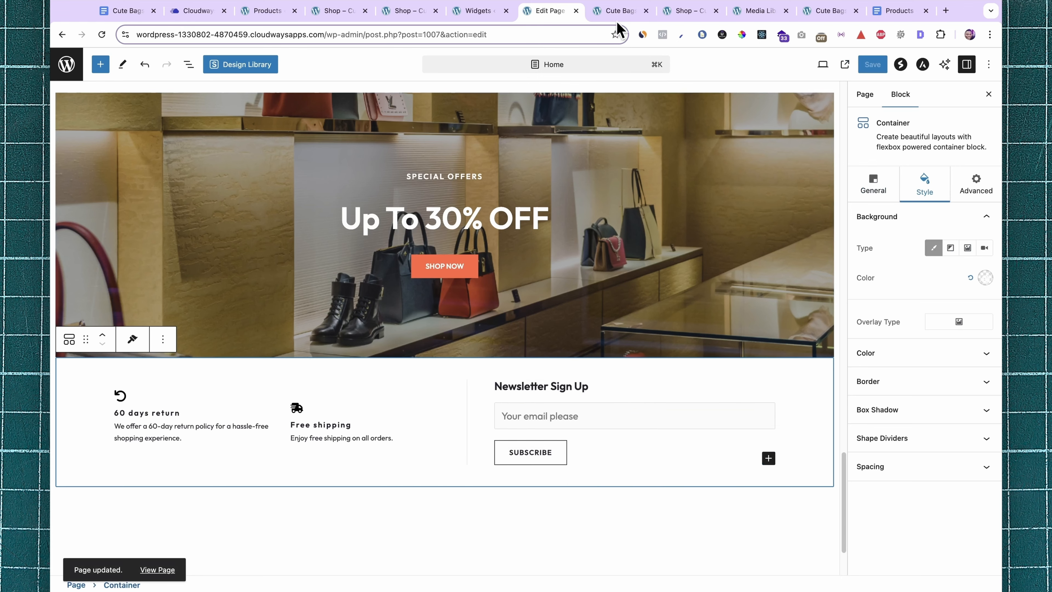
left_click(619, 11)
left_click(102, 35)
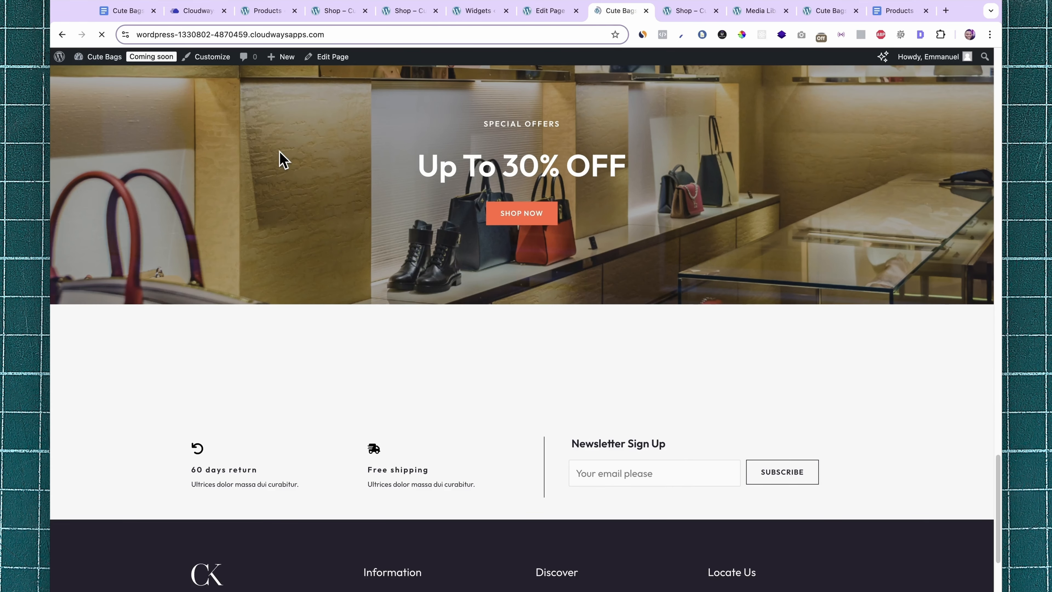
Scroll the live homepage down to the newsletter area, then go back to the Edit Page tab.
scroll(462, 265, "up", 20)
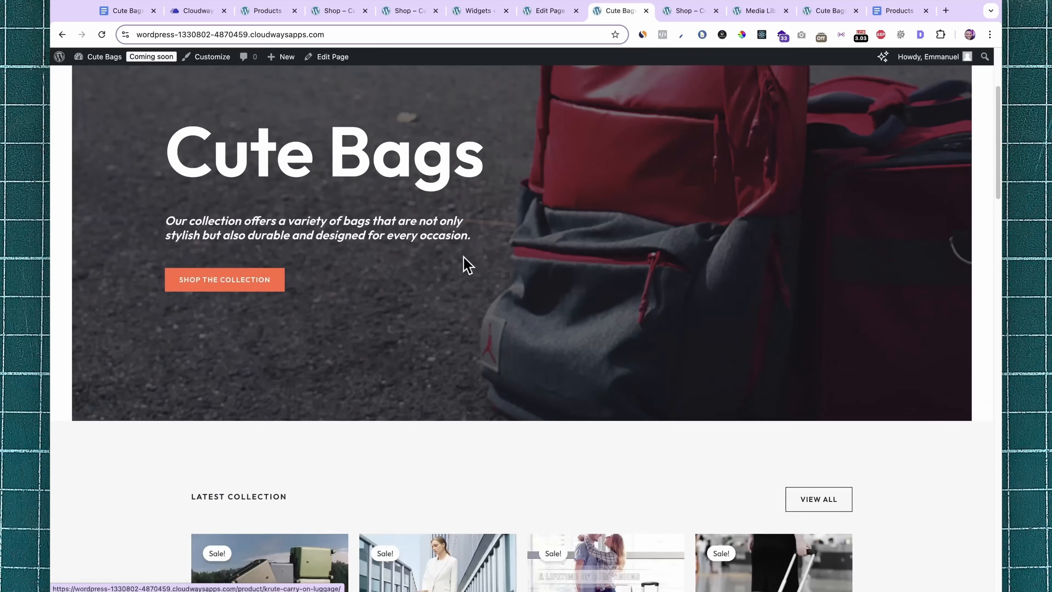
scroll(462, 258, "up", 2)
scroll(498, 336, "down", 8)
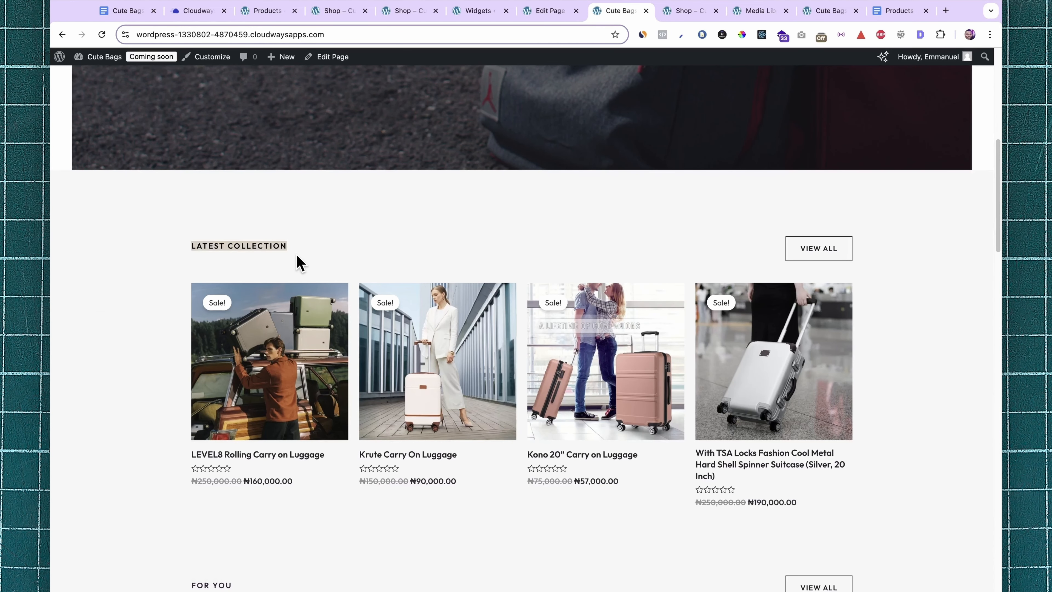
scroll(299, 261, "down", 5)
scroll(217, 362, "down", 15)
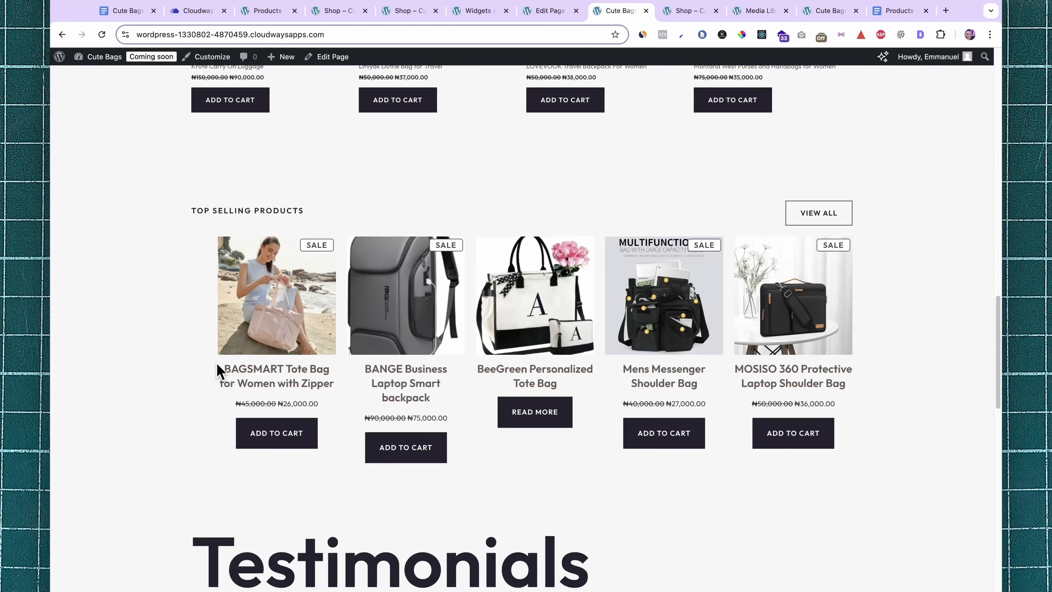
left_click_drag(609, 323, 193, 294)
scroll(364, 535, "down", 8)
scroll(367, 353, "down", 6)
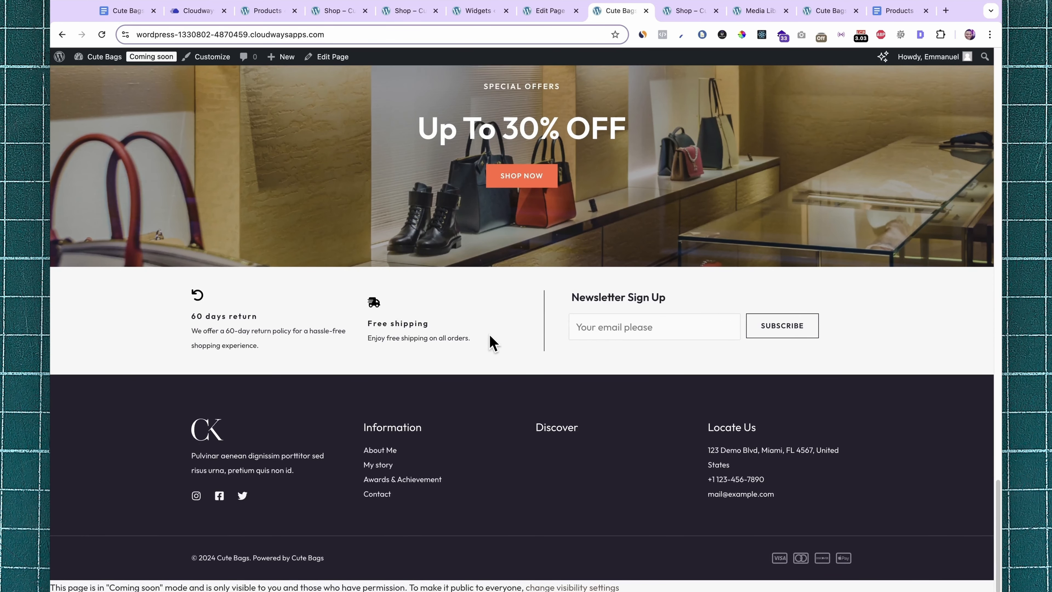
left_click(551, 11)
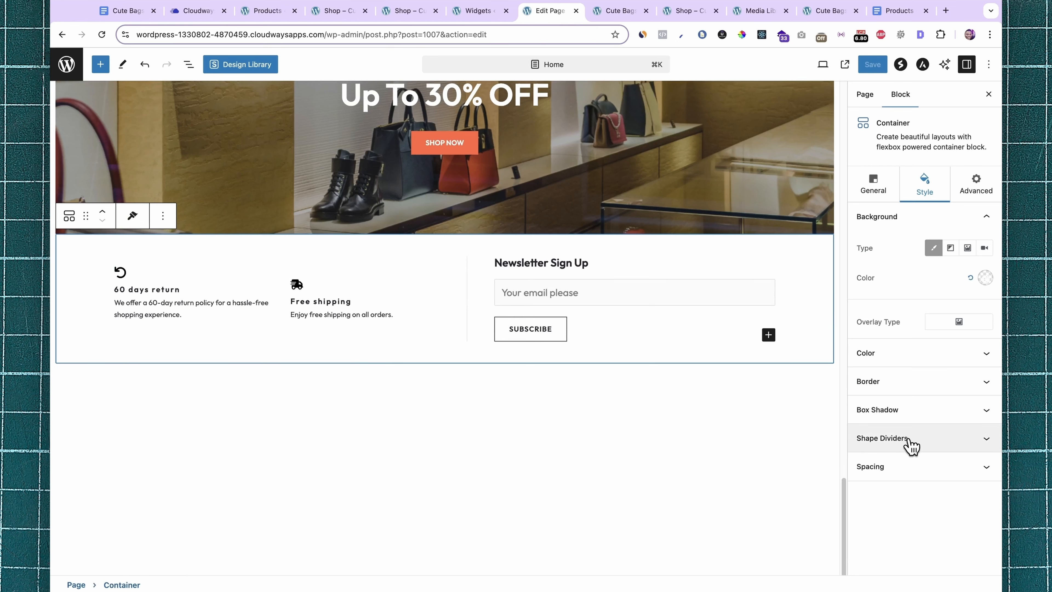
Set the returns, shipping and newsletter row's top and bottom padding to 60.
left_click(888, 467)
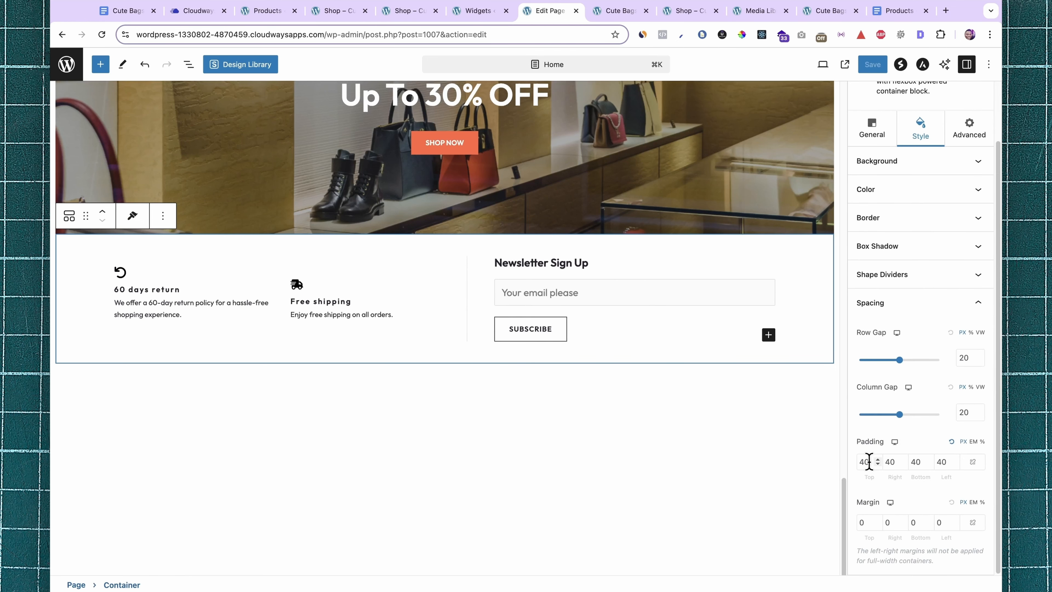
type("60")
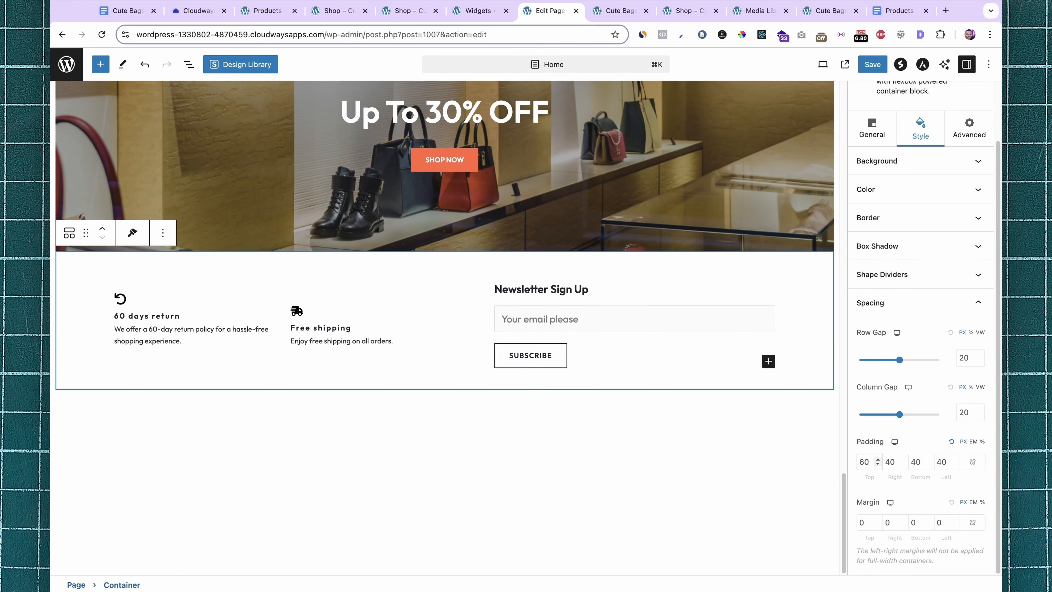
double_click(917, 461)
type("60")
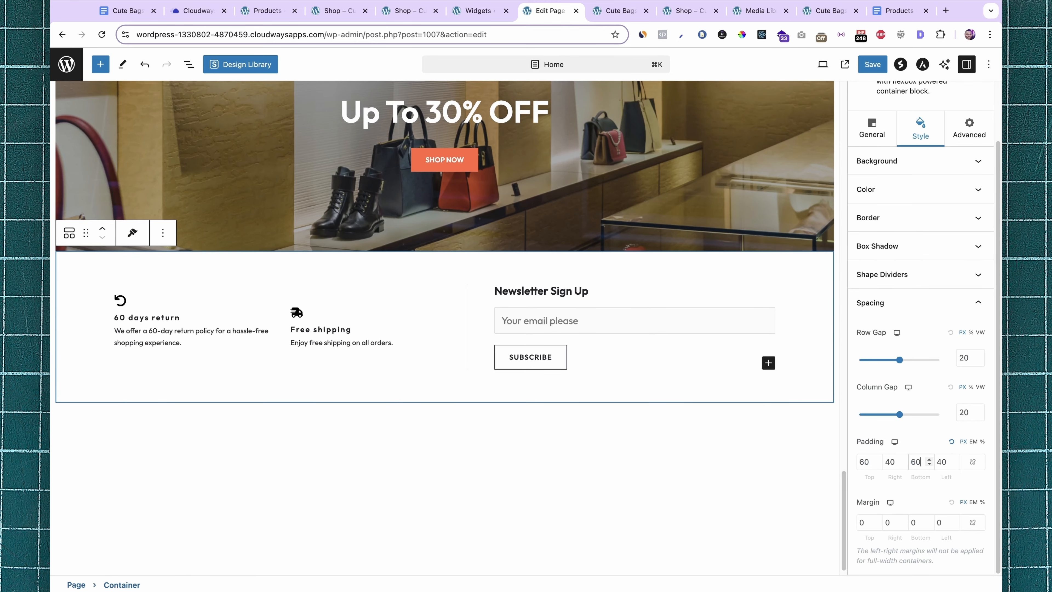
Save the padding change, reload the live homepage, and return to the editor.
left_click(873, 64)
left_click(620, 10)
left_click(101, 35)
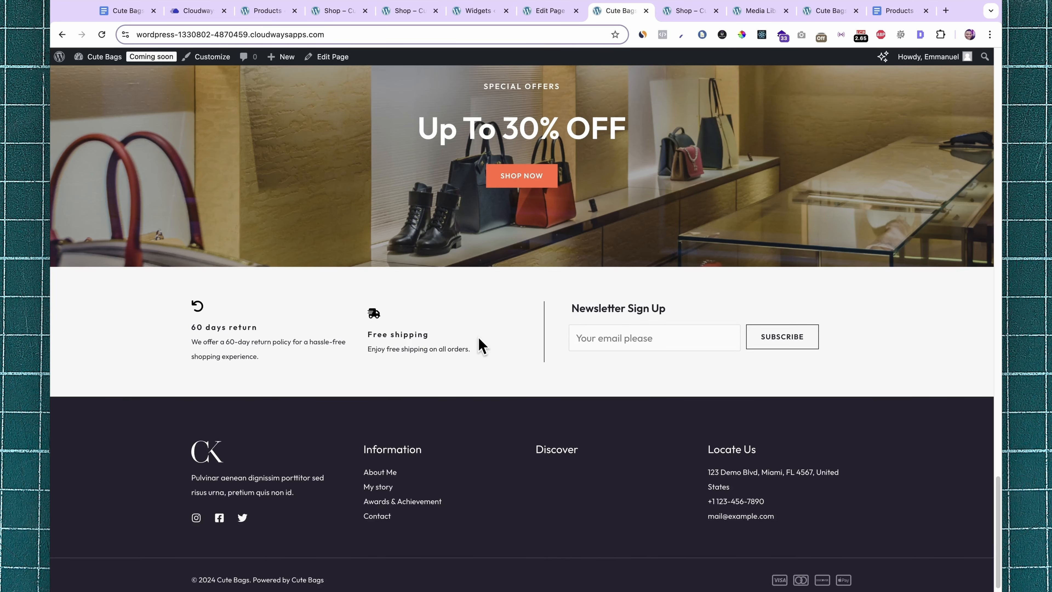
scroll(482, 345, "up", 10)
left_click(550, 12)
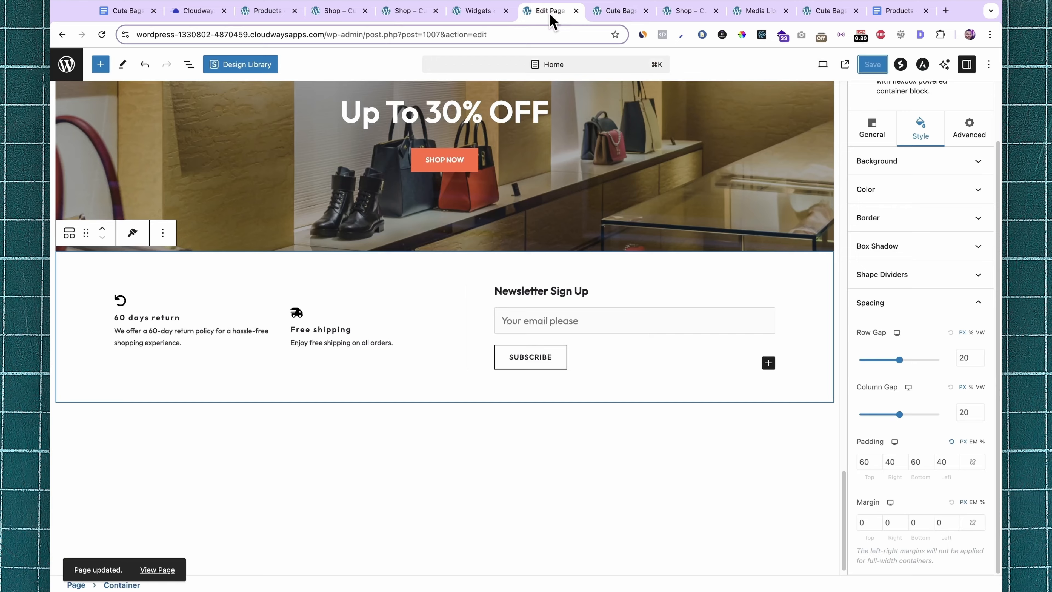
scroll(488, 294, "up", 10)
Reduce the Testimonials heading font size from 128 to 101 in Typography.
left_click(353, 271)
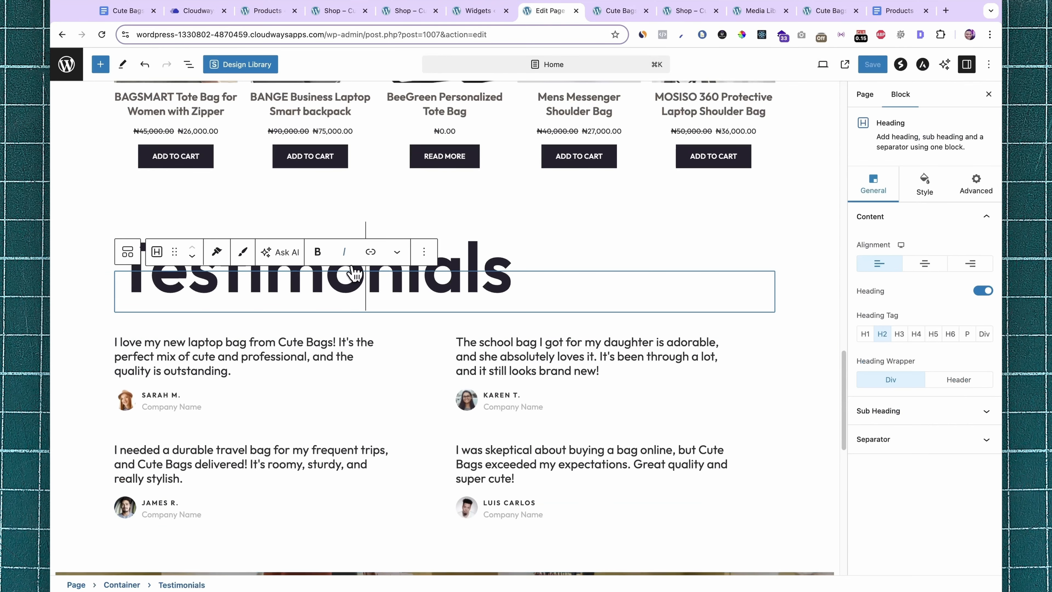
double_click(340, 270)
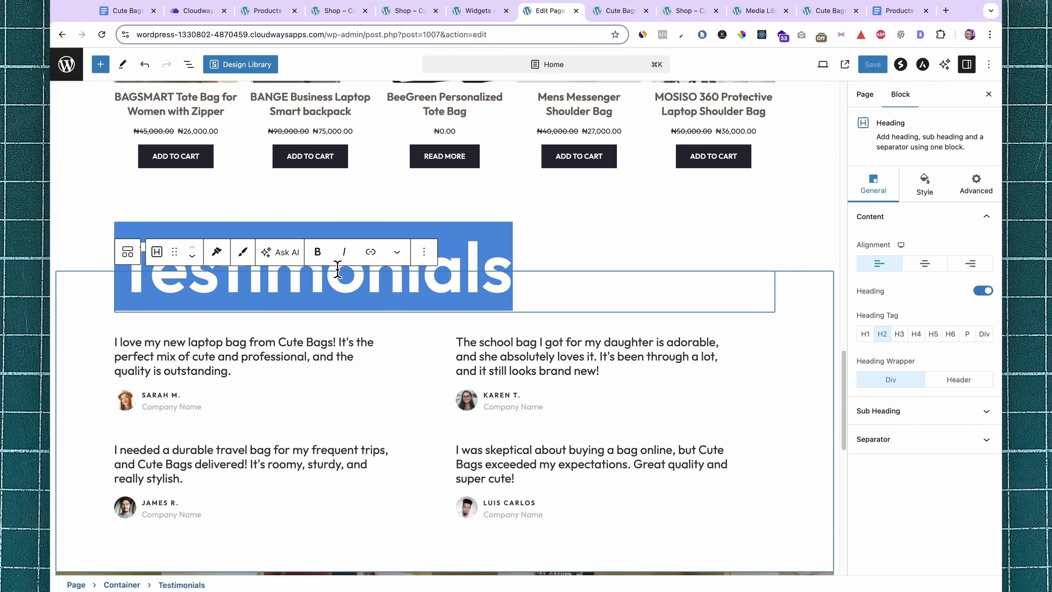
left_click(925, 186)
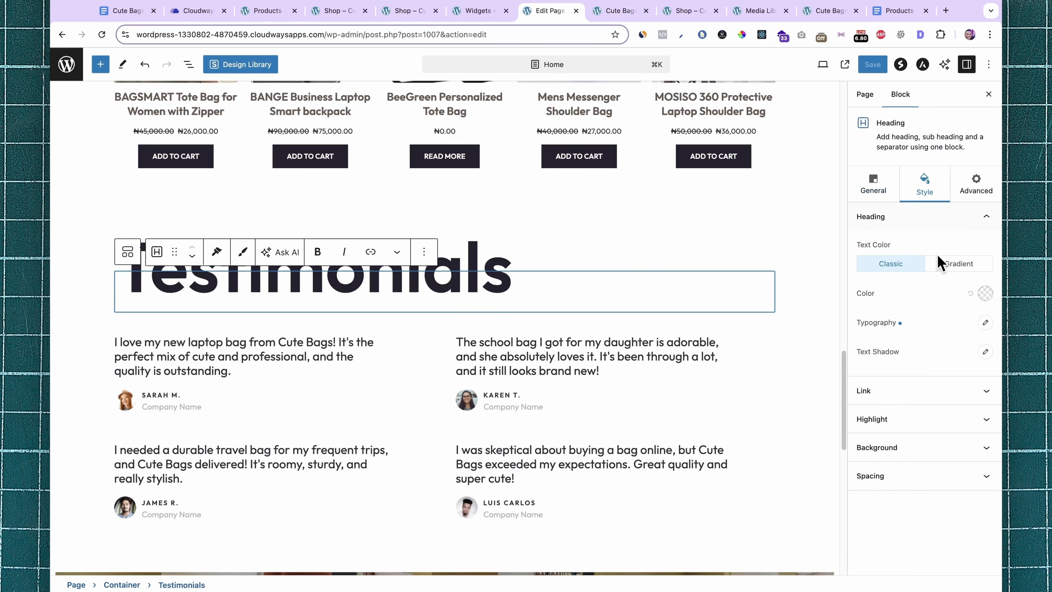
left_click(985, 323)
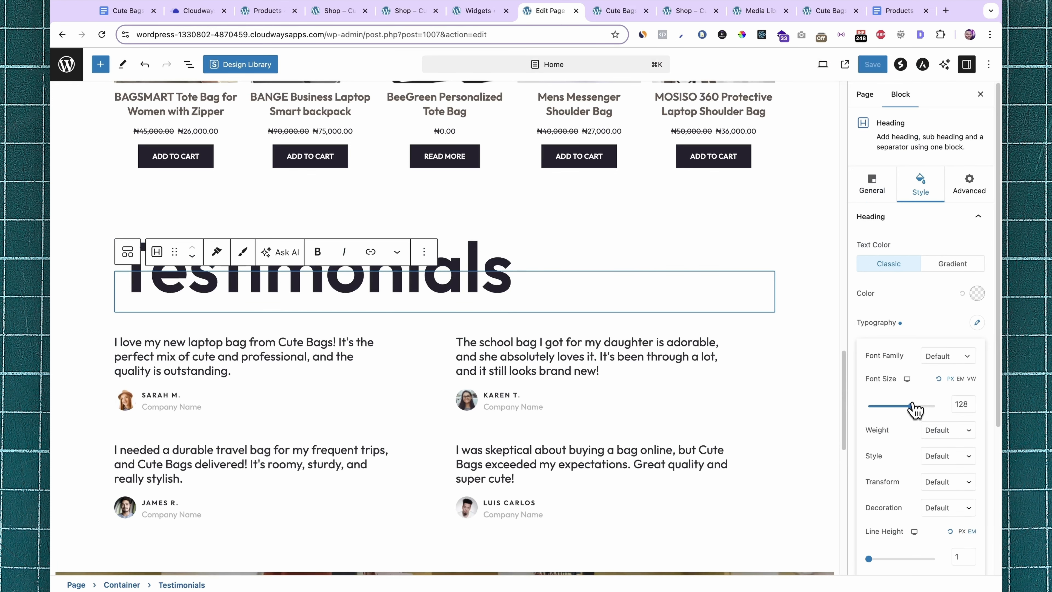
left_click_drag(914, 406, 904, 408)
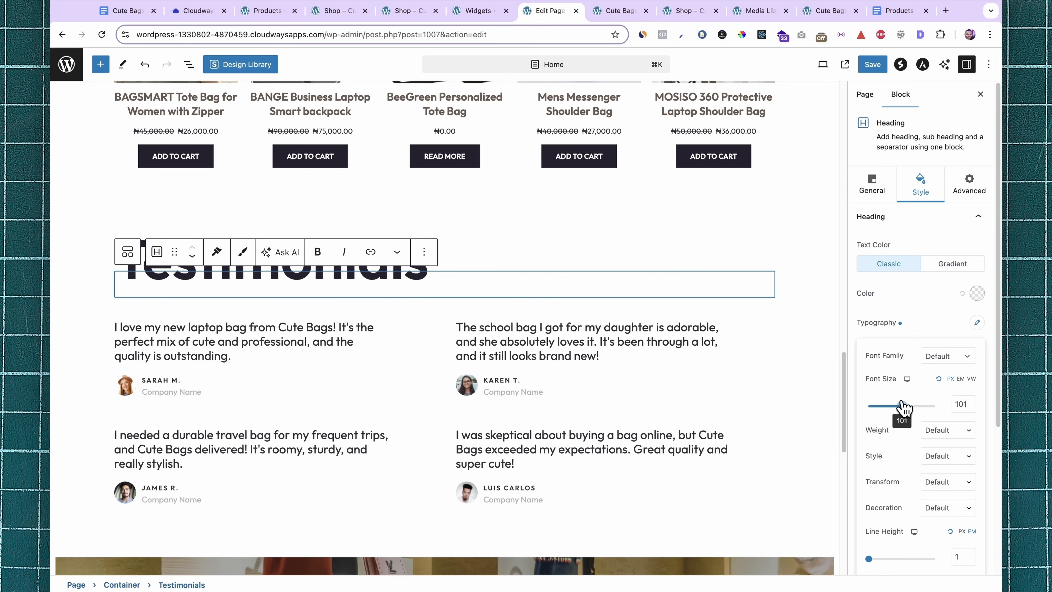
left_click(871, 65)
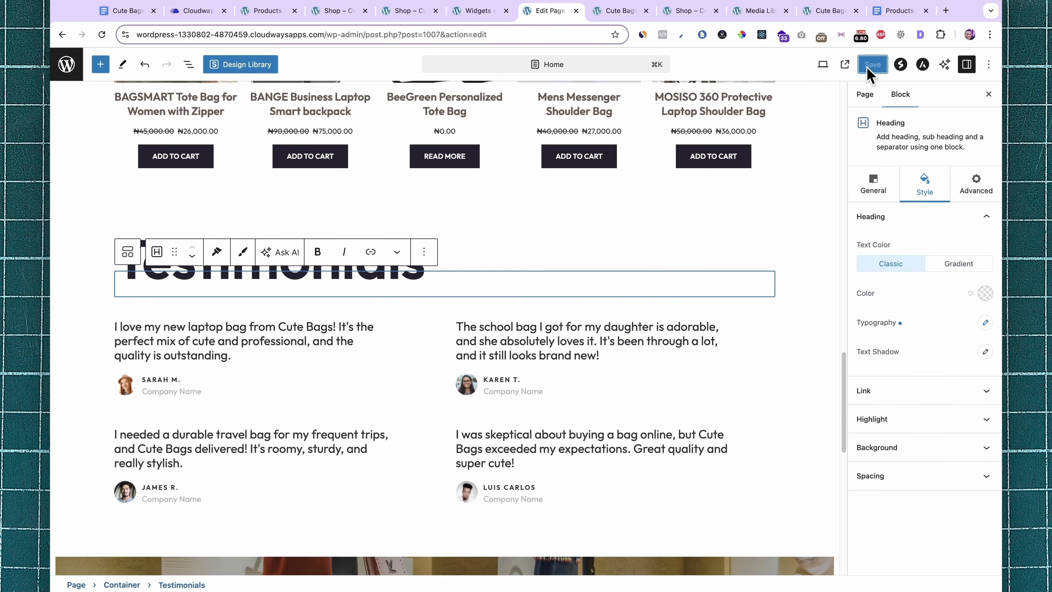
scroll(722, 270, "up", 8)
scroll(722, 270, "up", 3)
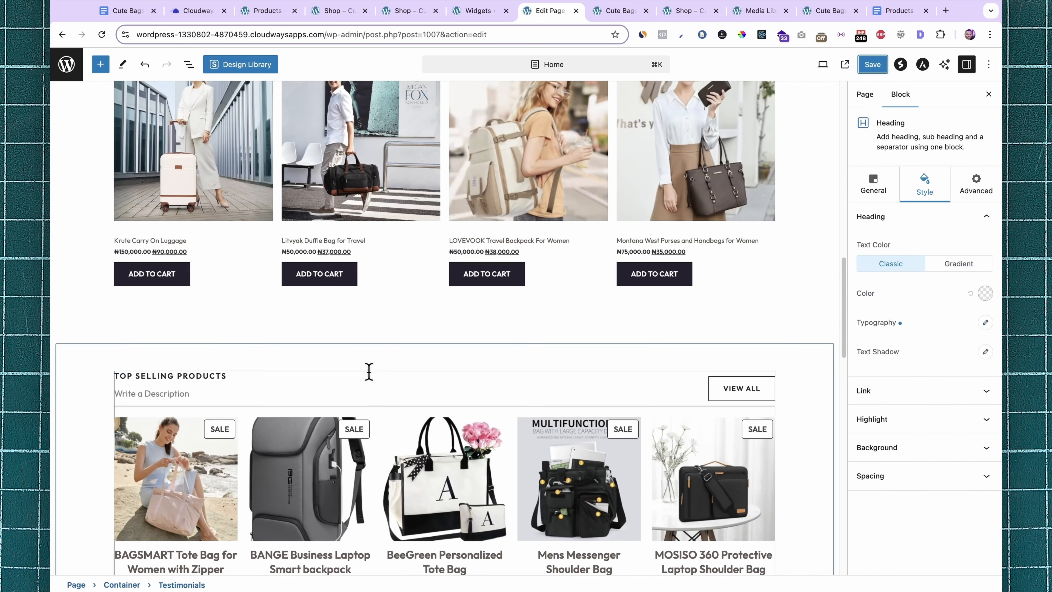
Enlarge the TOP SELLING PRODUCTS heading to font size 30.
left_click(198, 375)
left_click(917, 189)
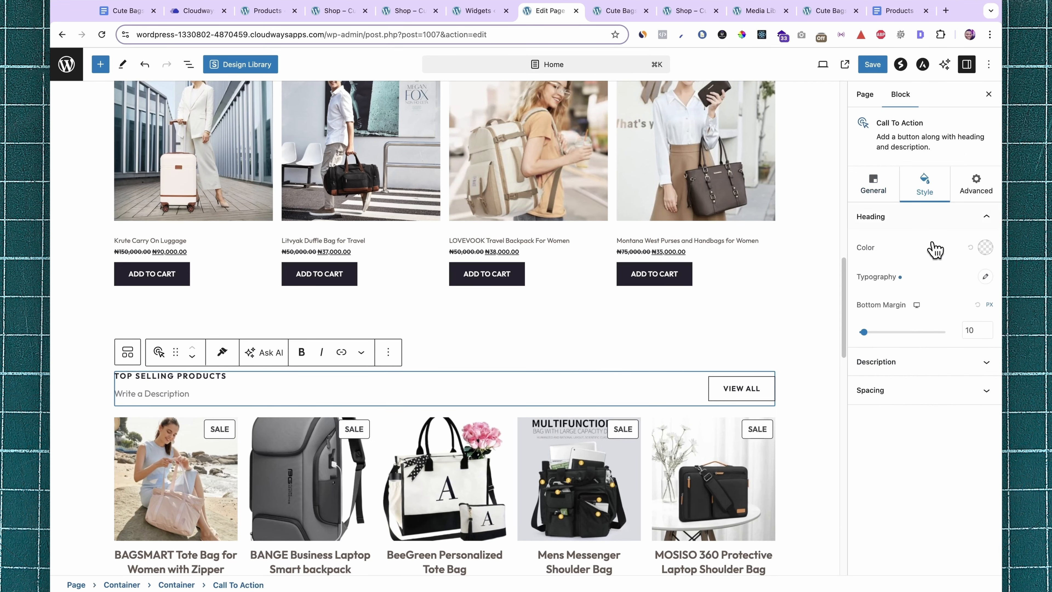
left_click(985, 277)
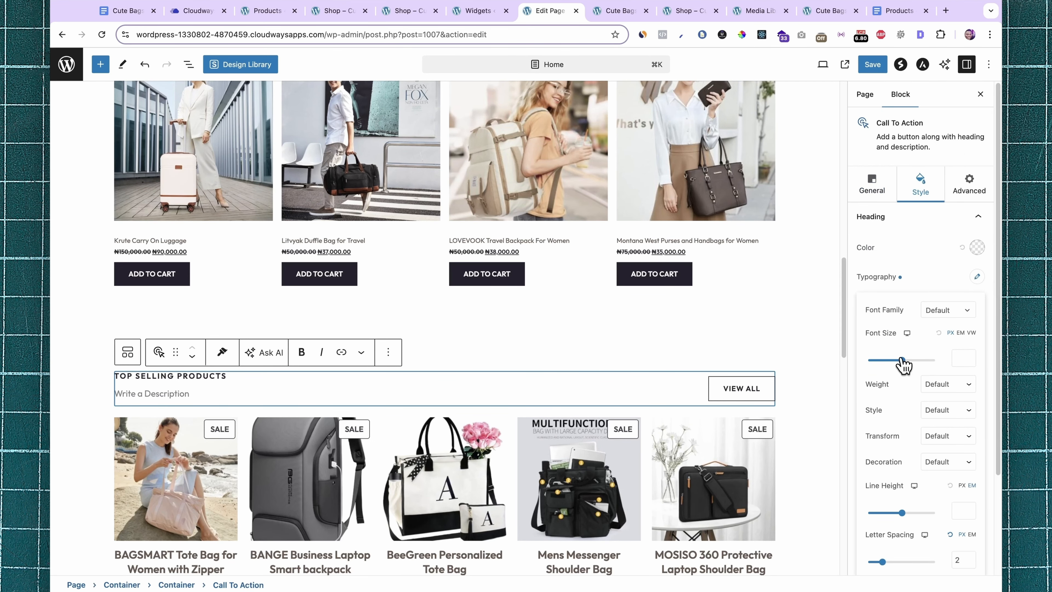
left_click_drag(901, 358, 879, 359)
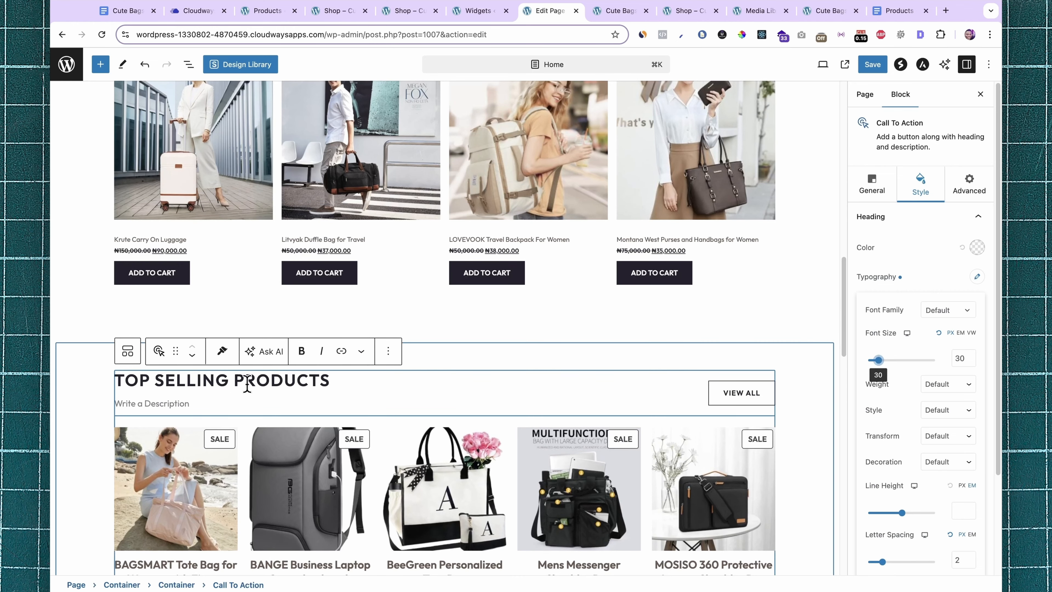
Copy the TOP SELLING PRODUCTS heading style and paste it onto the FOR YOU heading.
left_click(224, 354)
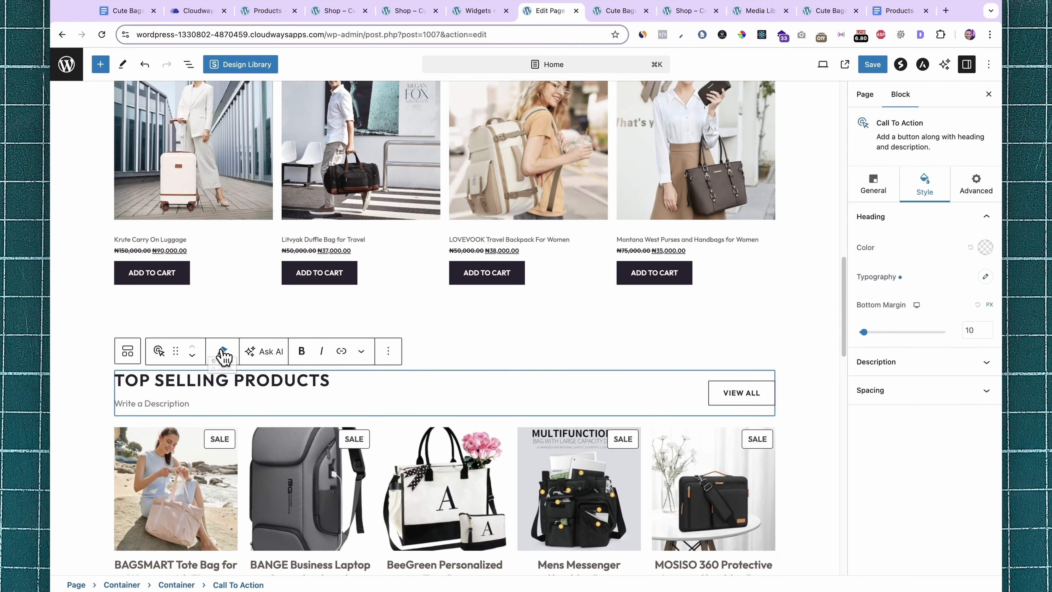
left_click(225, 376)
scroll(270, 359, "up", 10)
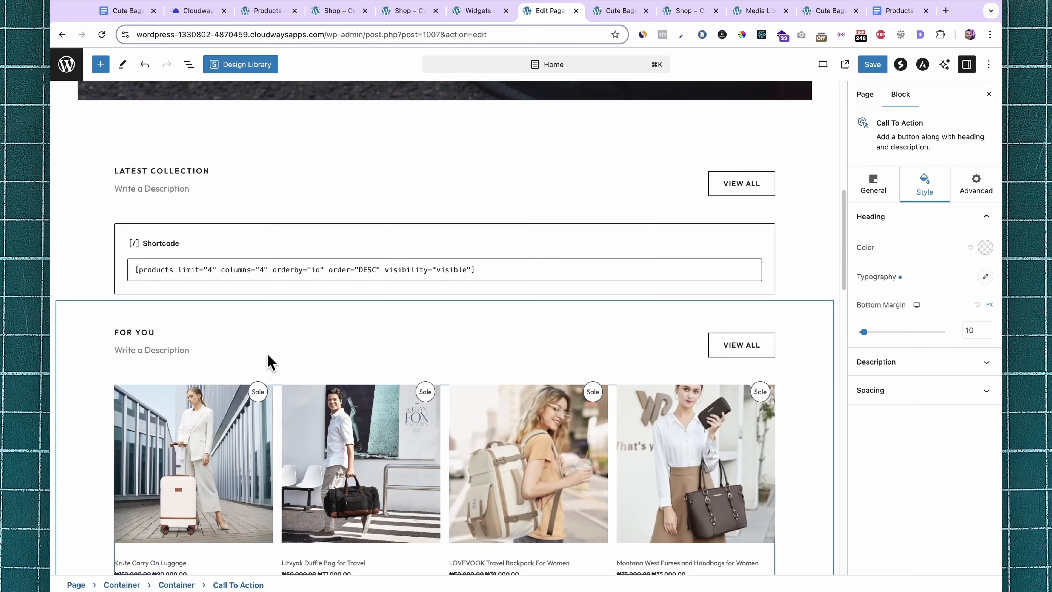
scroll(200, 397, "down", 2)
left_click(145, 286)
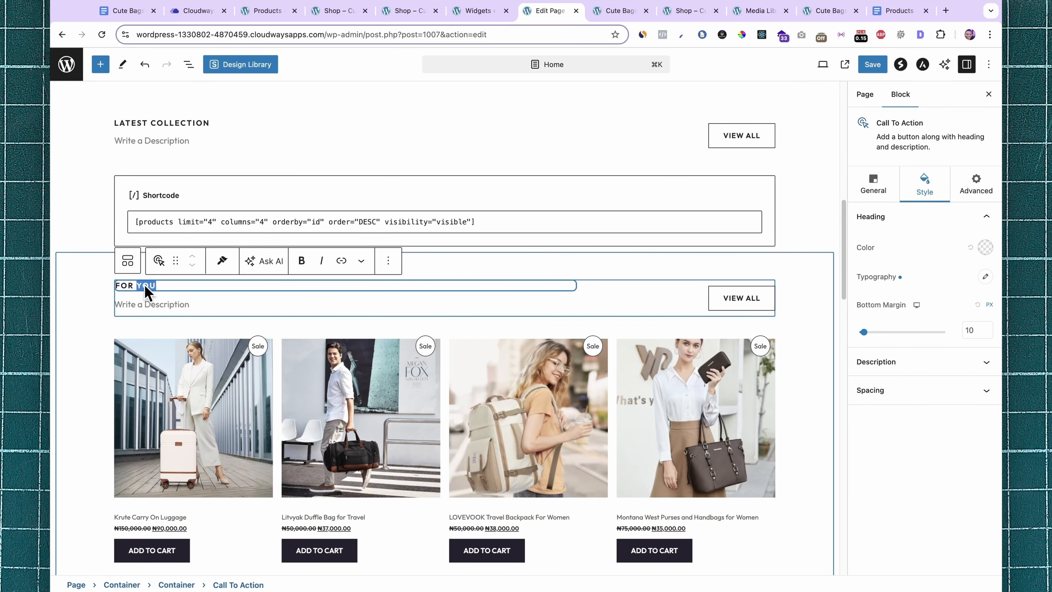
left_click(222, 261)
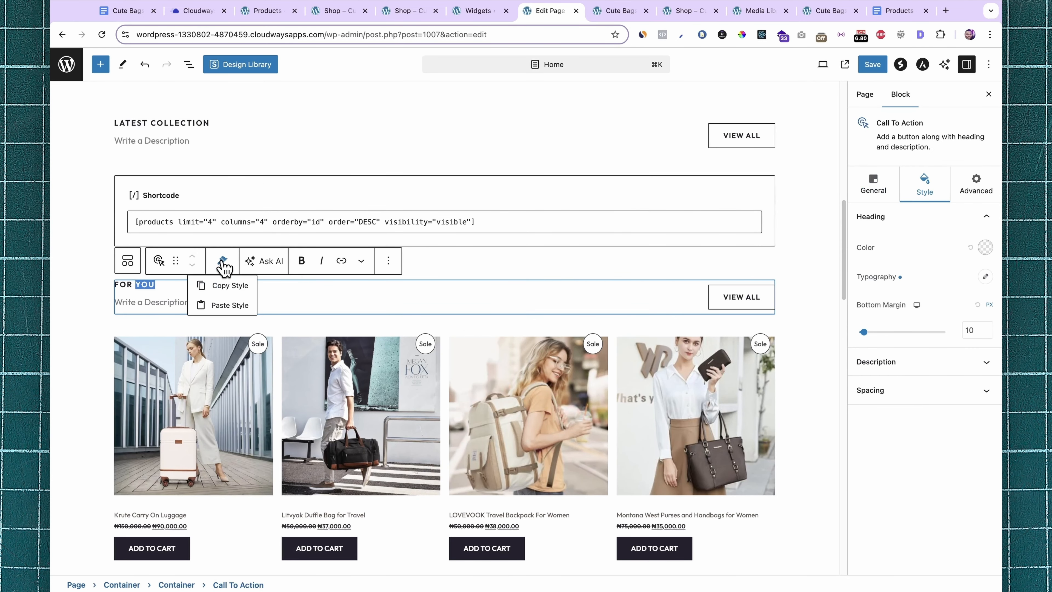
left_click(229, 305)
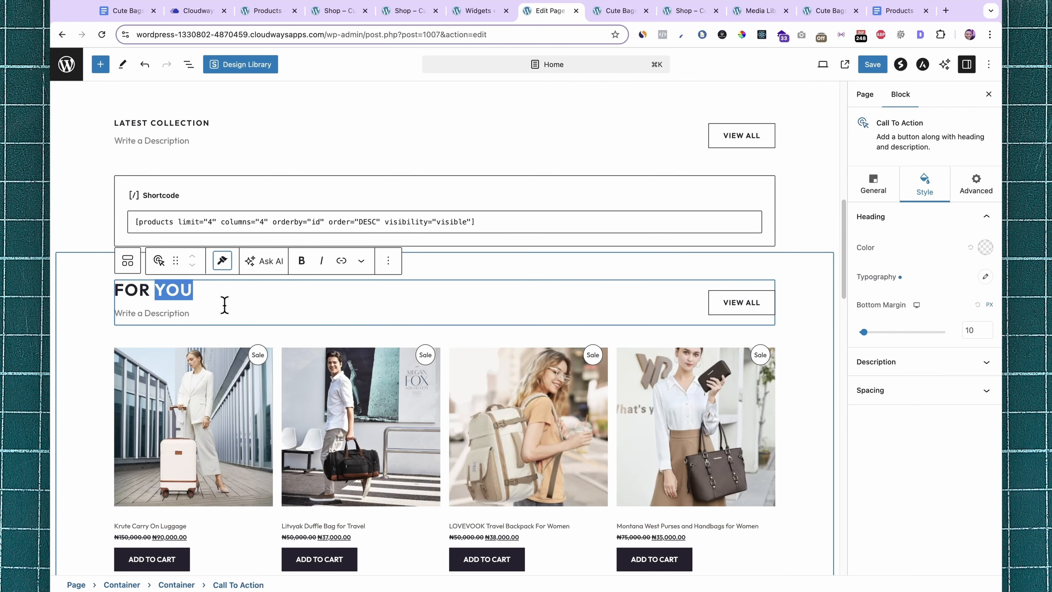
Paste the same heading style onto LATEST COLLECTION and save the page.
left_click(82, 316)
scroll(198, 352, "down", 5)
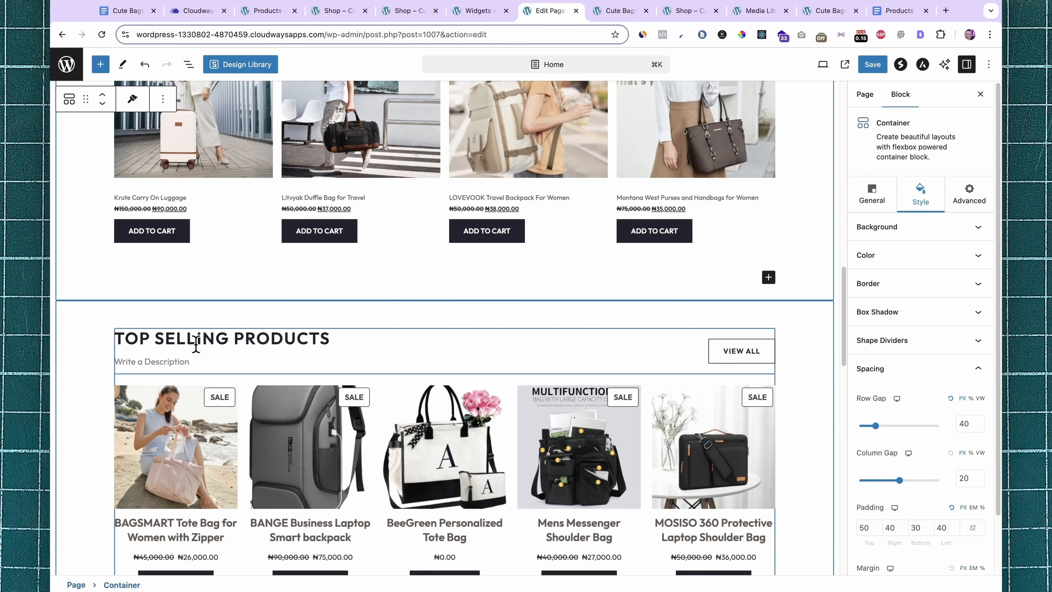
scroll(198, 352, "up", 5)
scroll(197, 350, "up", 4)
left_click(188, 279)
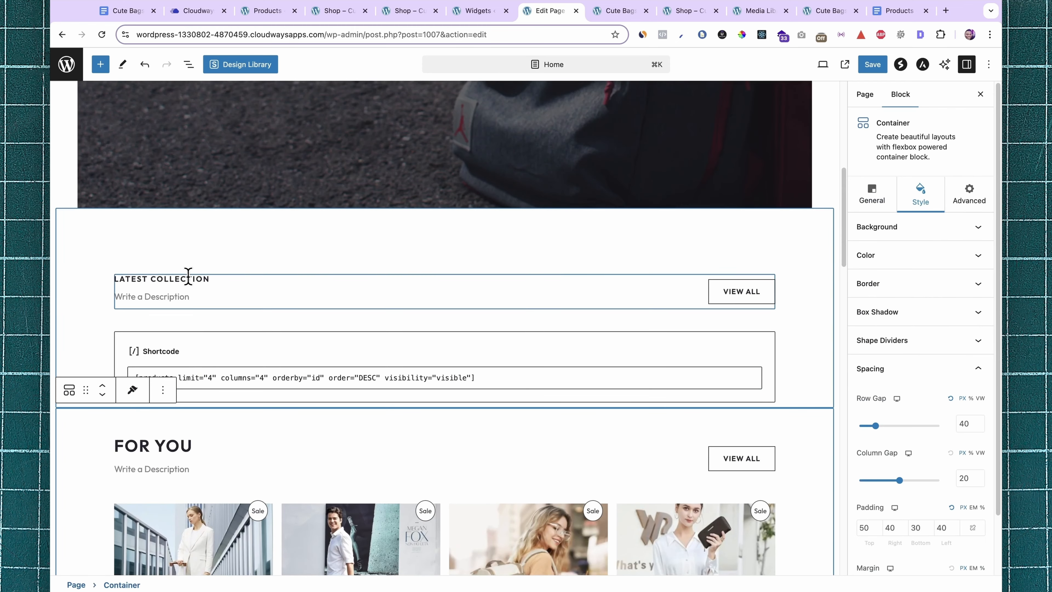
left_click(221, 254)
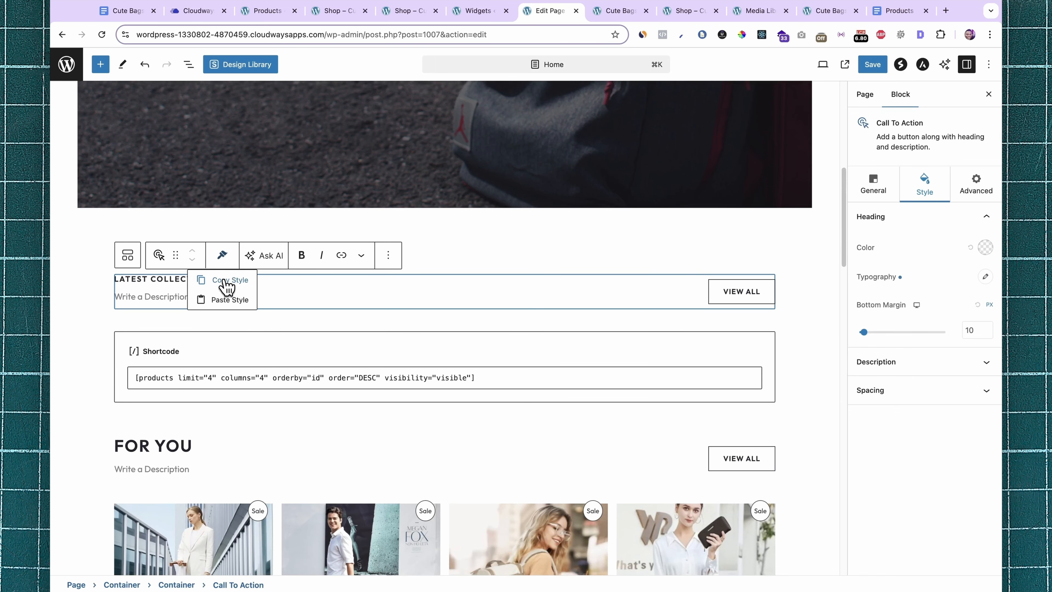
left_click(225, 296)
scroll(226, 297, "down", 3)
left_click(872, 64)
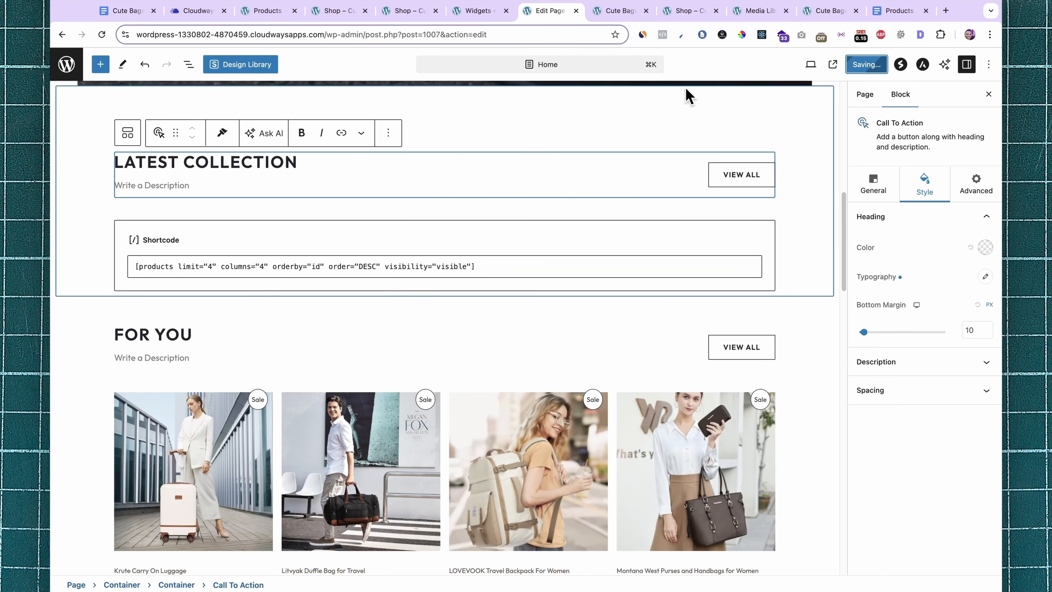
Check the smaller Testimonials and larger TOP SELLING PRODUCTS headings on the live homepage, then return to the editor.
left_click(612, 17)
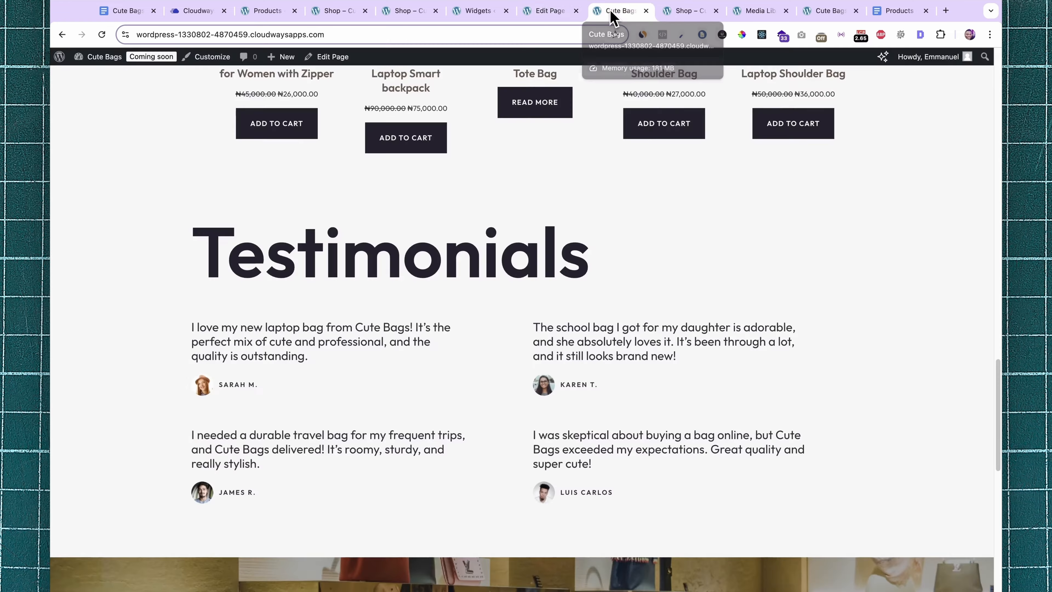
scroll(352, 265, "down", 8)
scroll(352, 265, "up", 15)
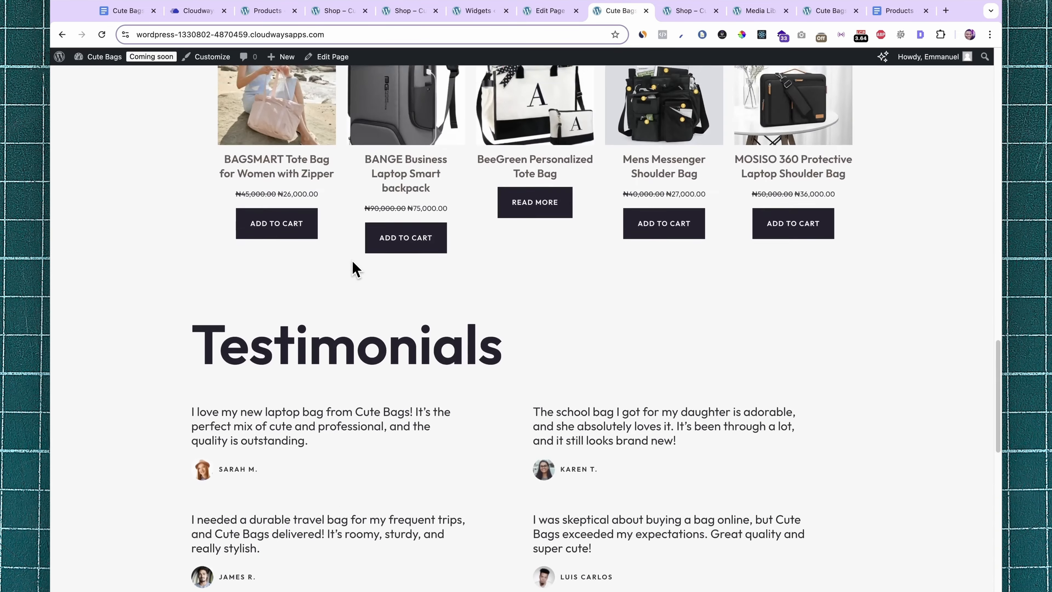
scroll(352, 267, "up", 15)
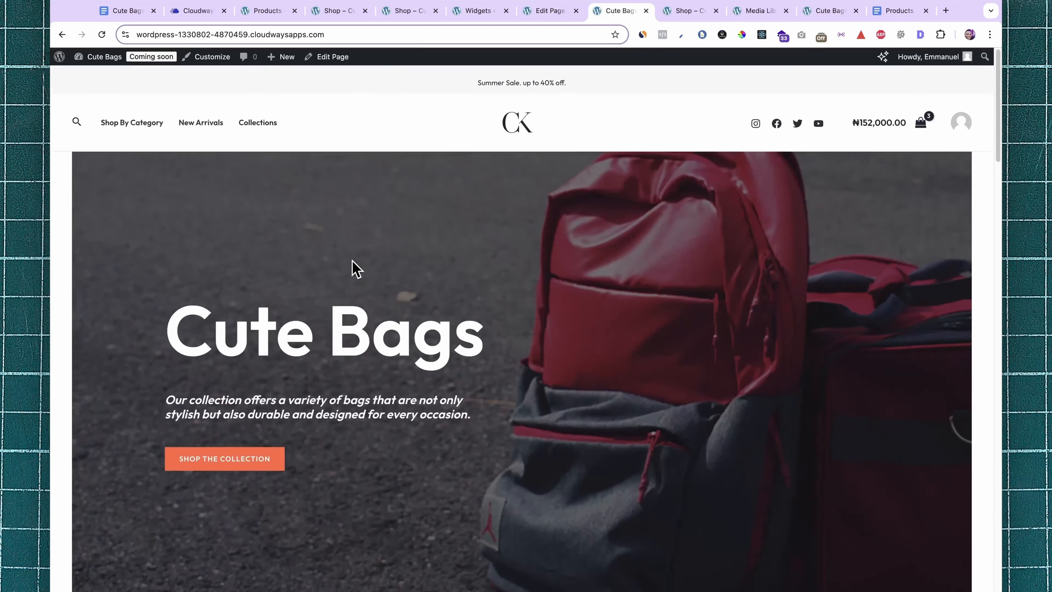
scroll(352, 268, "down", 5)
scroll(352, 273, "down", 5)
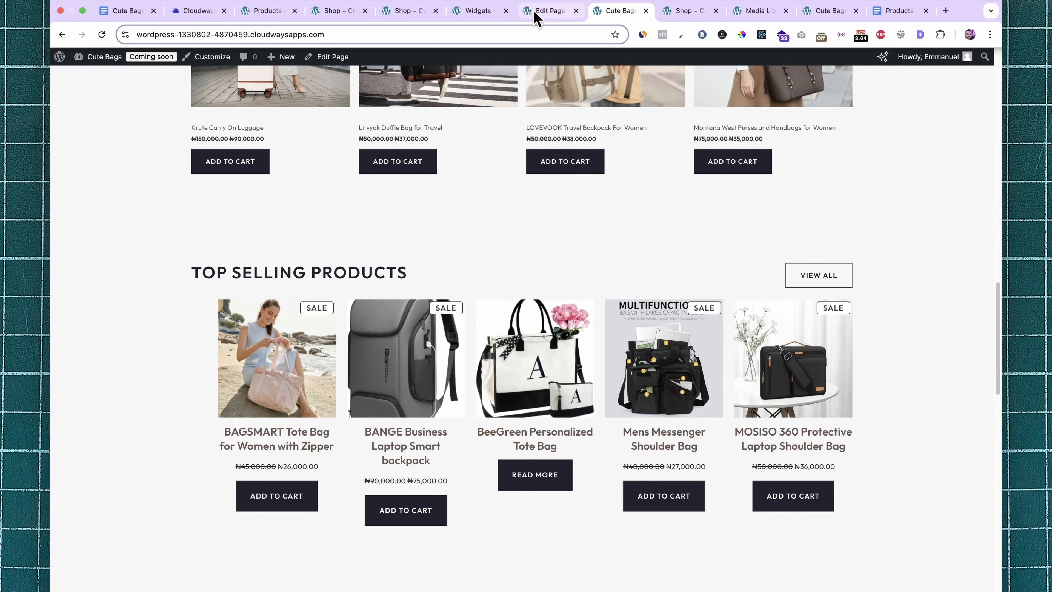
left_click(542, 12)
scroll(488, 224, "down", 10)
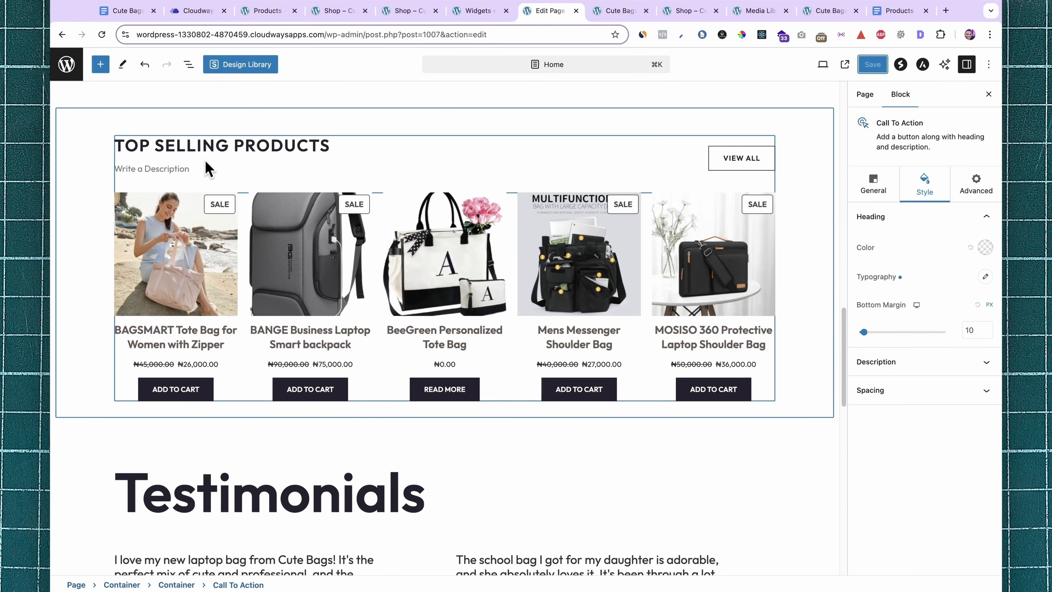
Add a Products by Category block for School Bags shown in 4 columns.
left_click(100, 64)
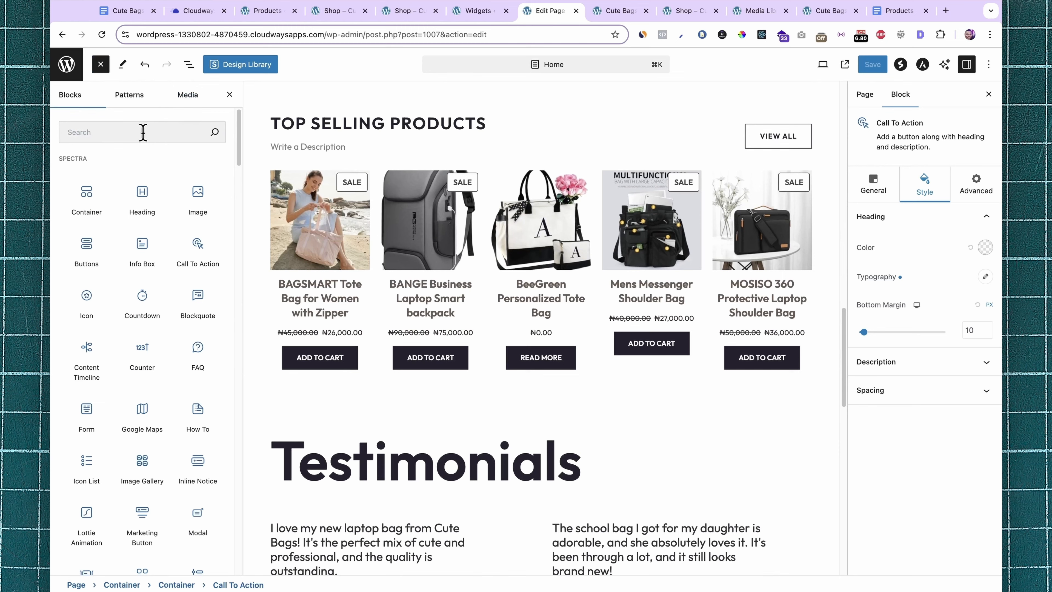
left_click(143, 132)
type("porudtc")
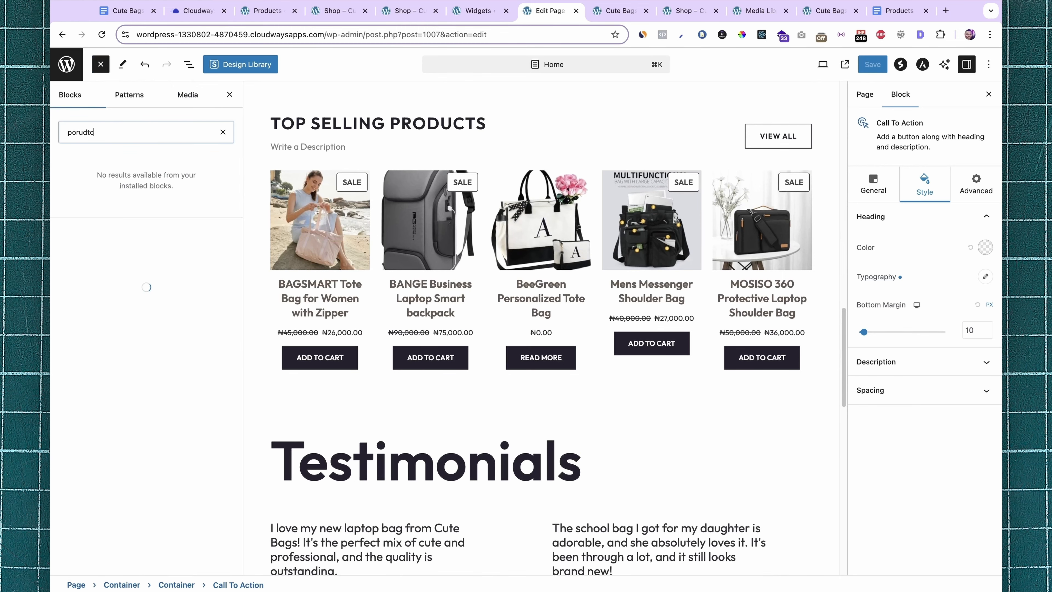
key("BackSpace")
type("ro")
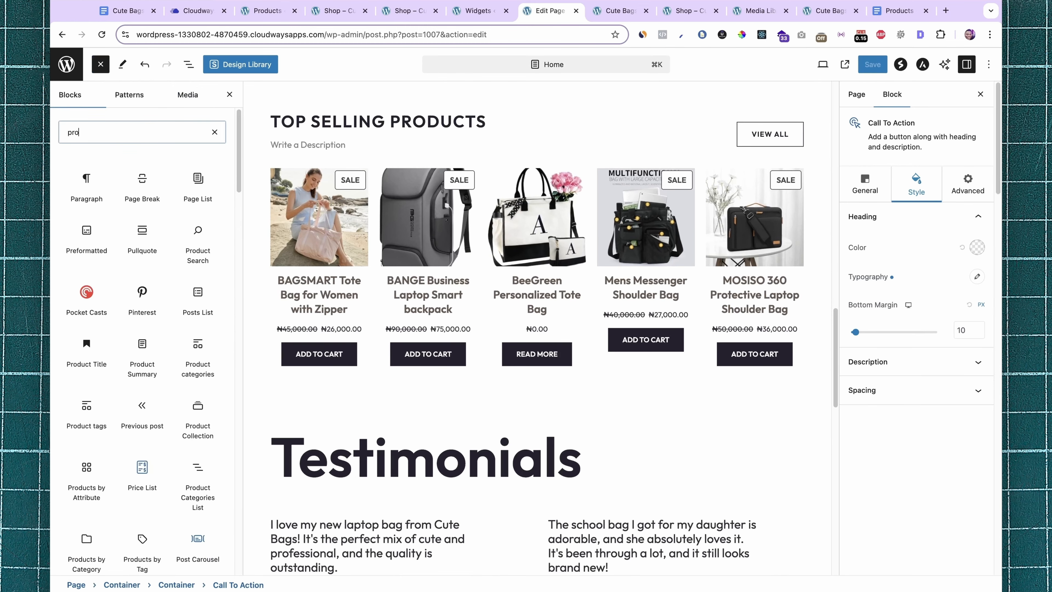
type("ducts")
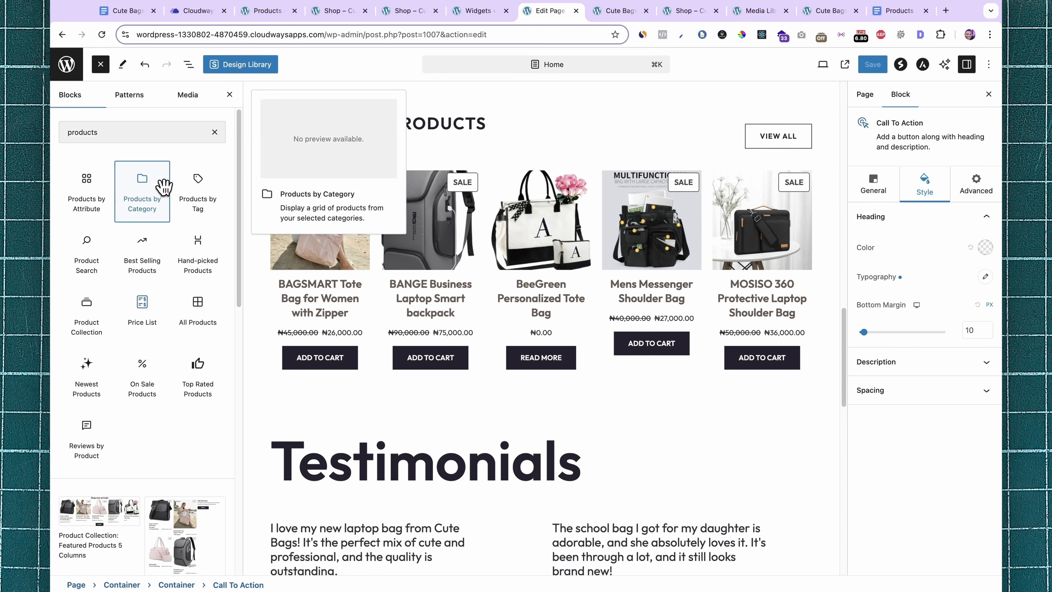
left_click_drag(142, 195, 455, 163)
scroll(317, 333, "down", 3)
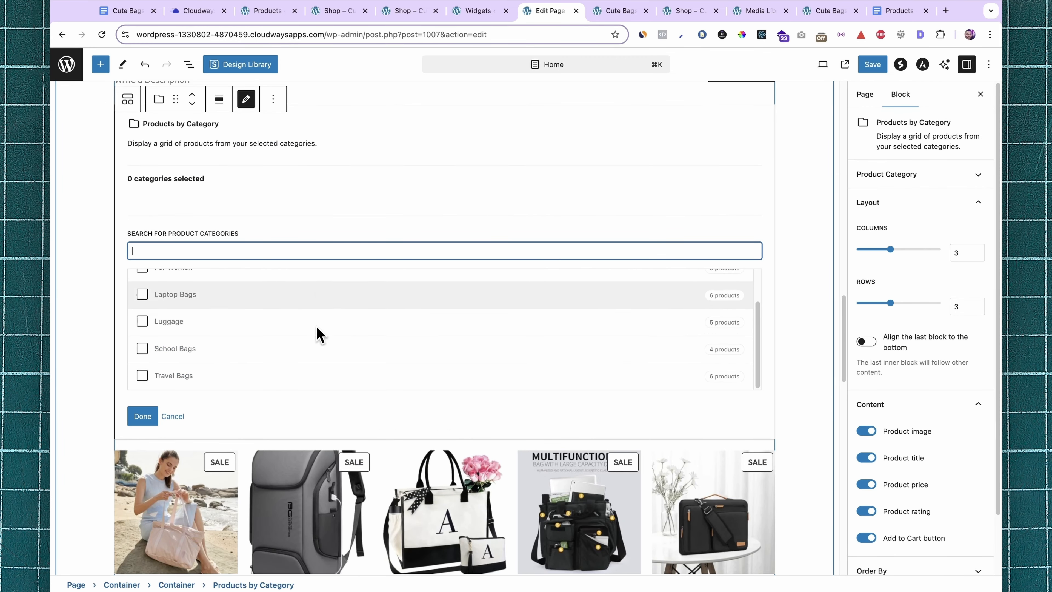
left_click(142, 348)
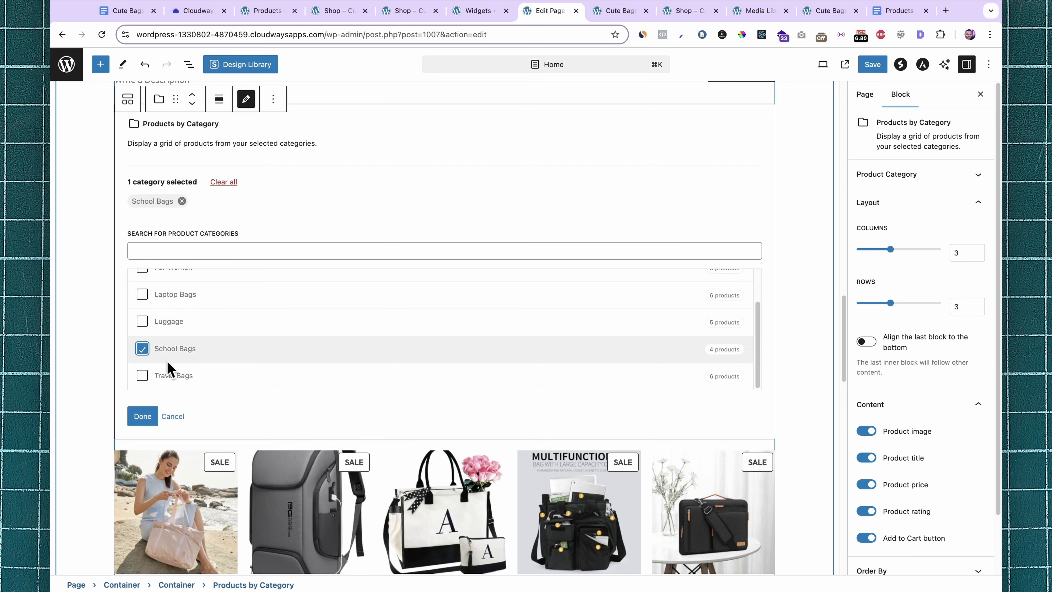
left_click(142, 416)
left_click_drag(889, 249, 904, 250)
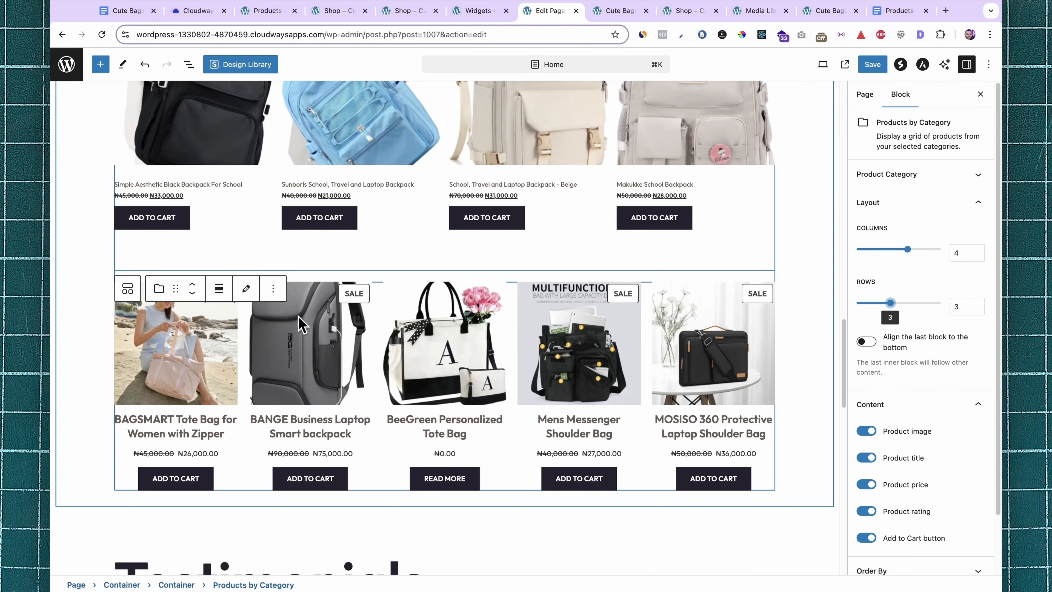
Delete the old five-column product grid.
left_click(273, 286)
left_click(254, 323)
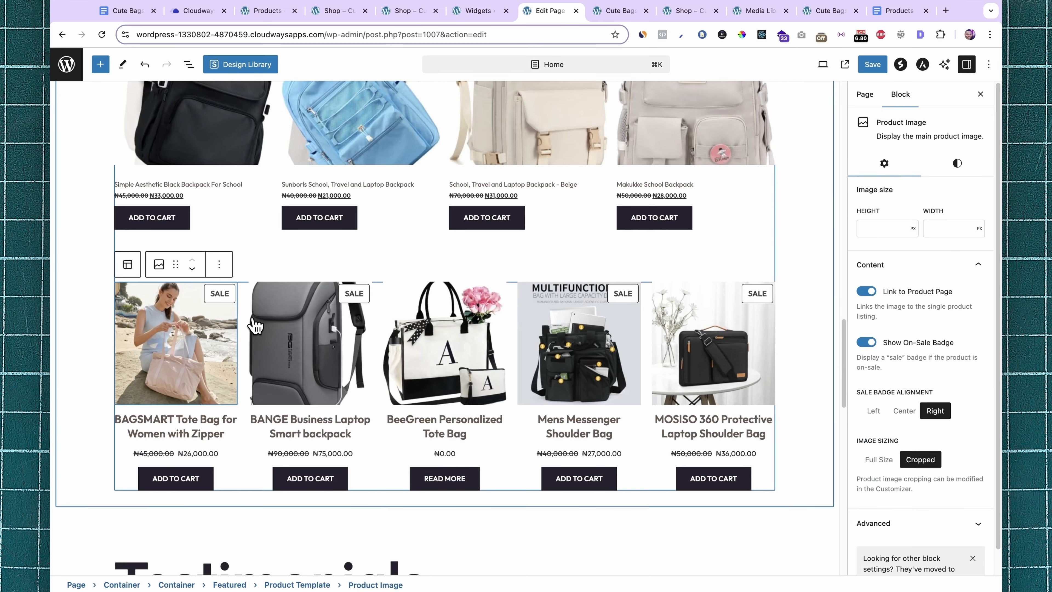
left_click(243, 295)
left_click(246, 264)
left_click(254, 504)
scroll(328, 399, "up", 5)
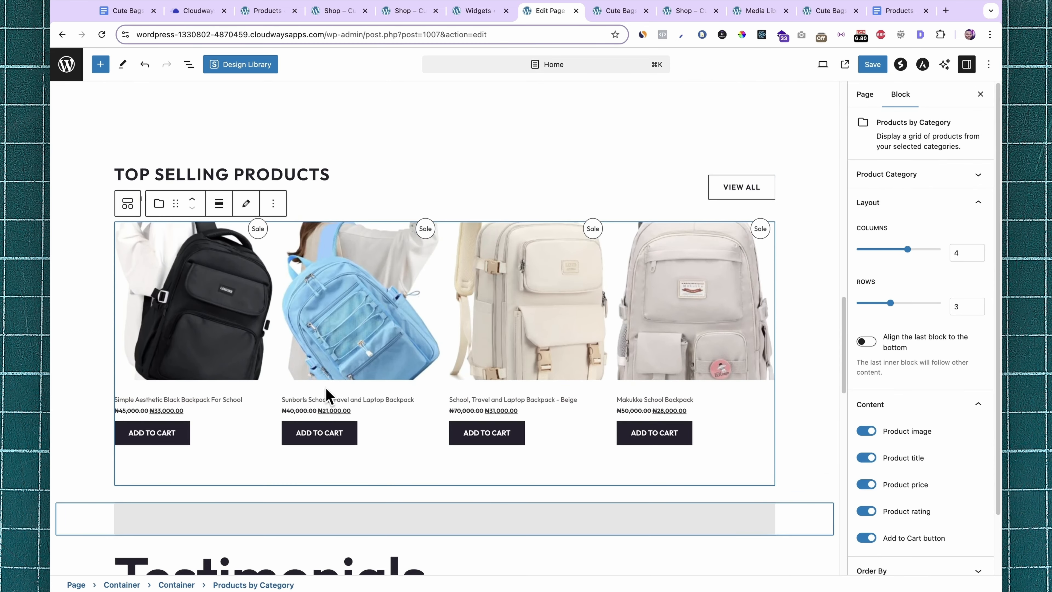
Retitle the section heading BACK TO SCHOOL and save the page.
triple_click(176, 226)
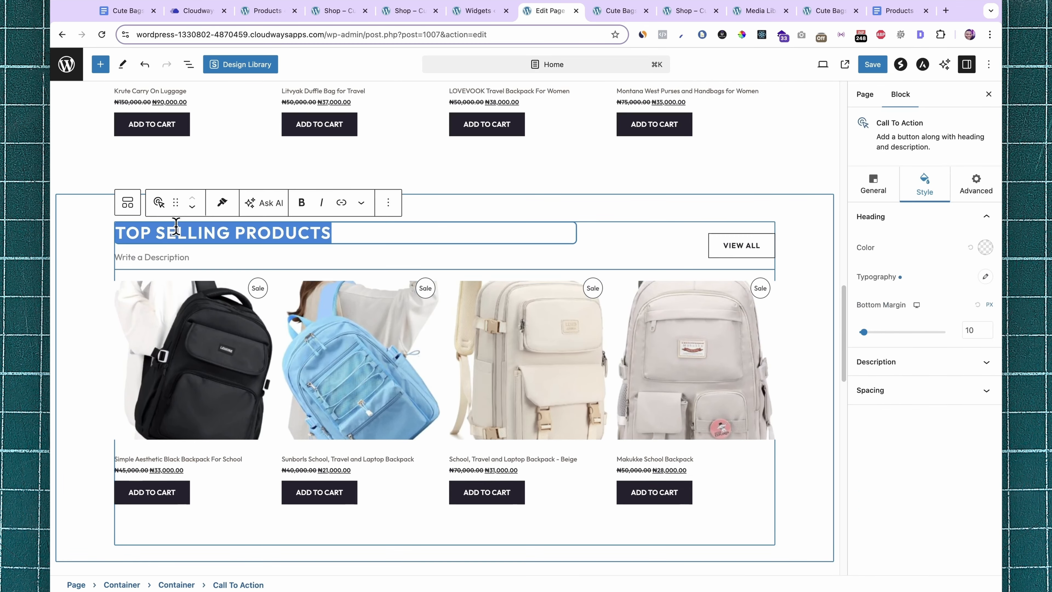
type("BACK TO SCH")
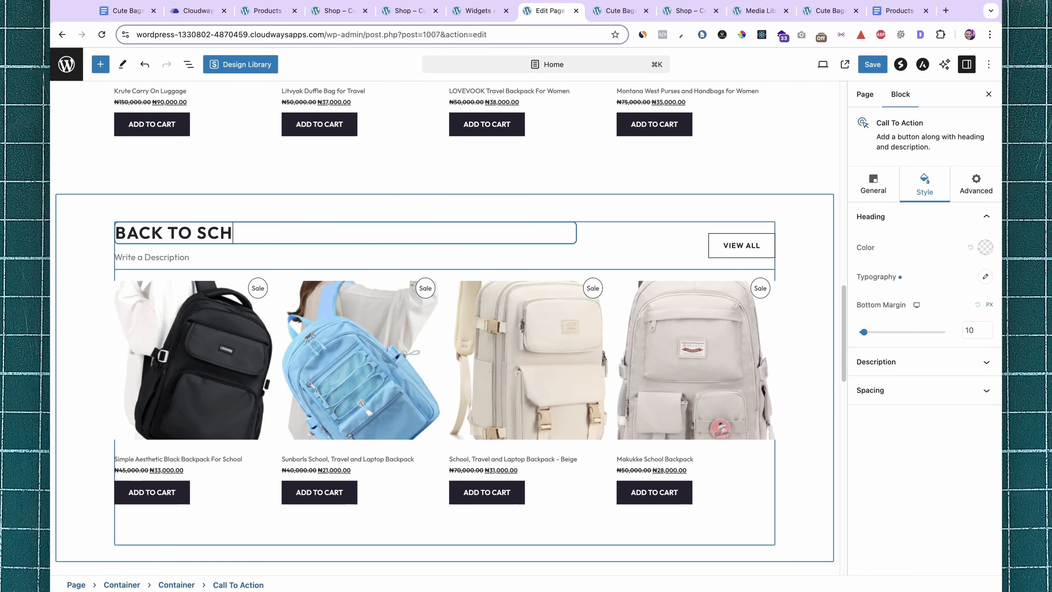
type("OOL")
left_click(872, 64)
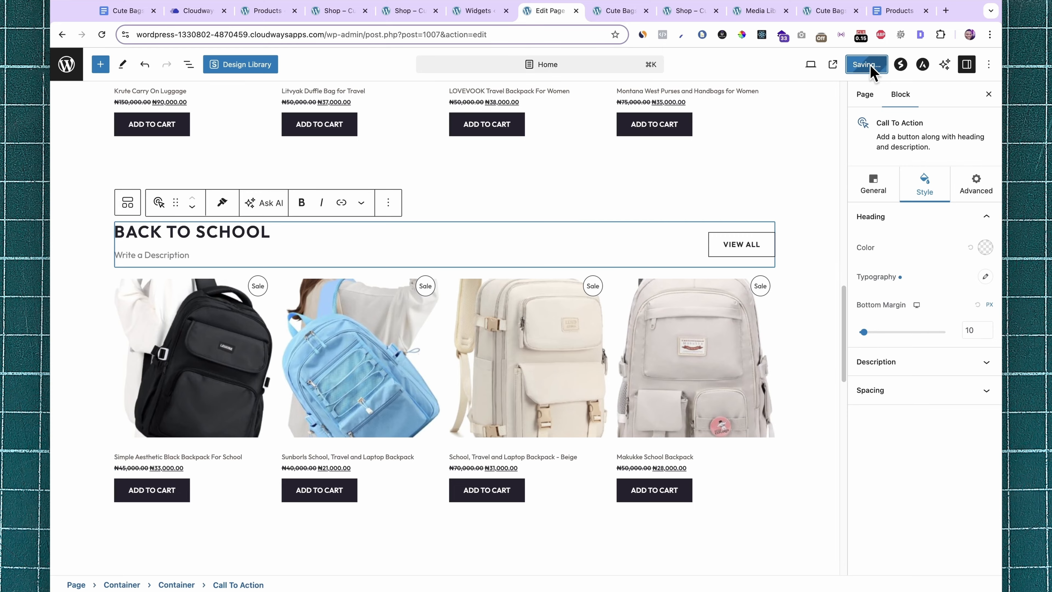
left_click(618, 10)
Reload the live homepage, confirm the BACK TO SCHOOL backpacks under FOR YOU, then return to the editor.
left_click(101, 34)
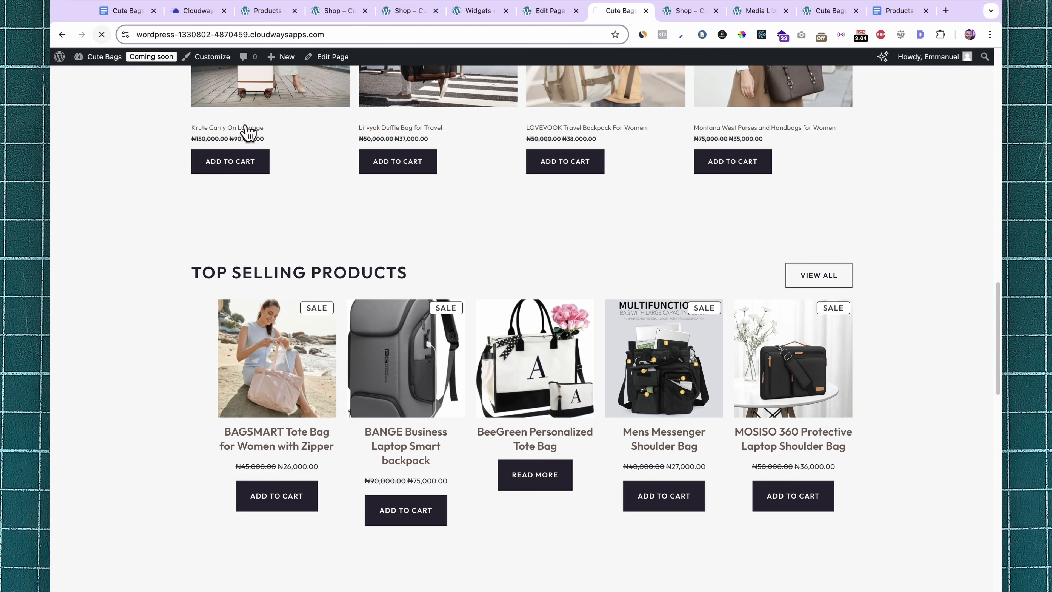
scroll(479, 238, "down", 2)
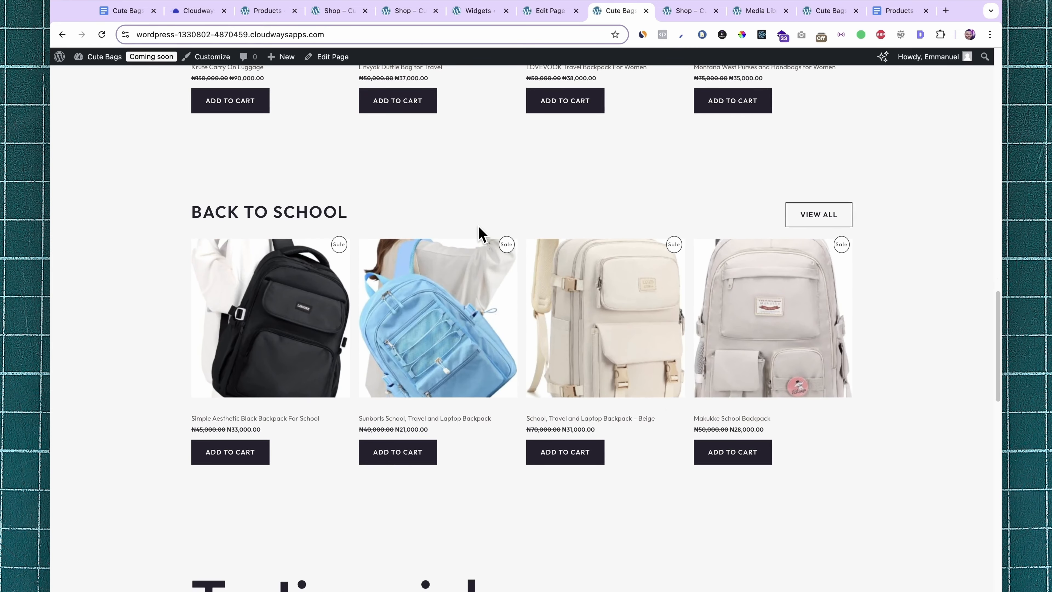
scroll(465, 189, "up", 15)
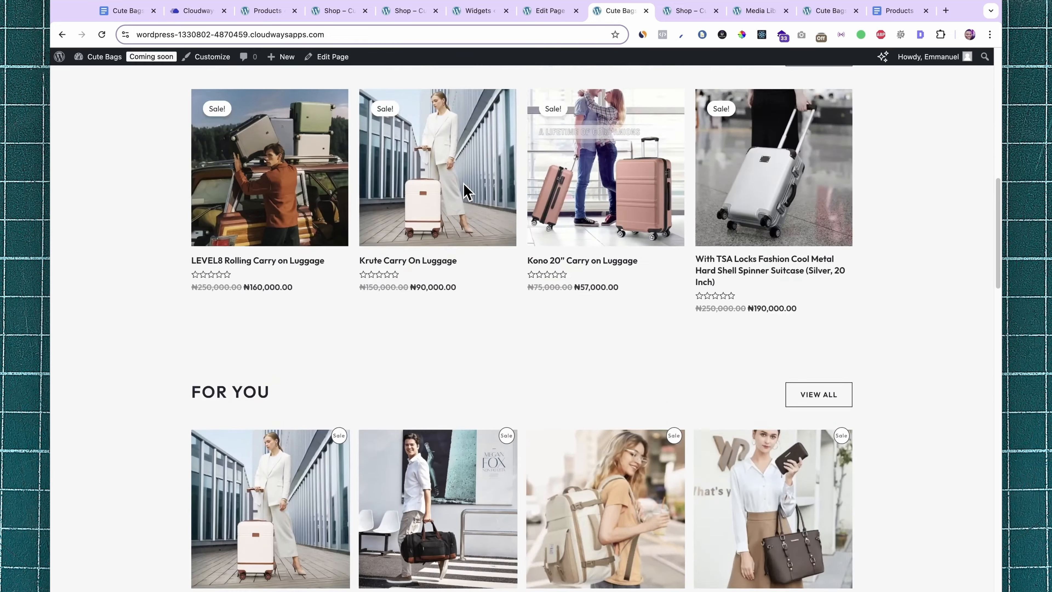
scroll(467, 191, "down", 20)
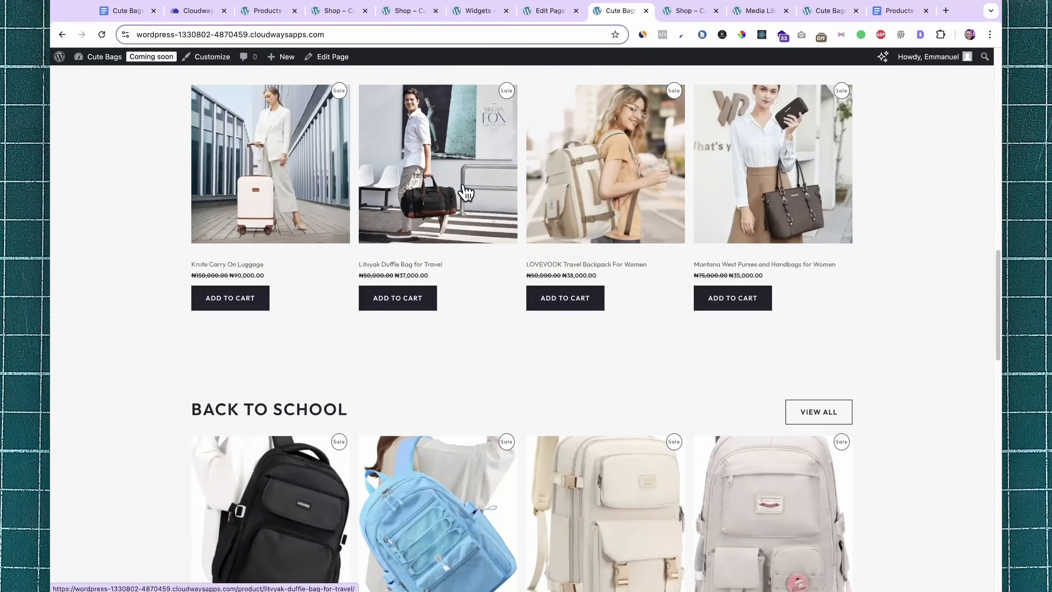
scroll(512, 315, "down", 5)
scroll(512, 315, "up", 12)
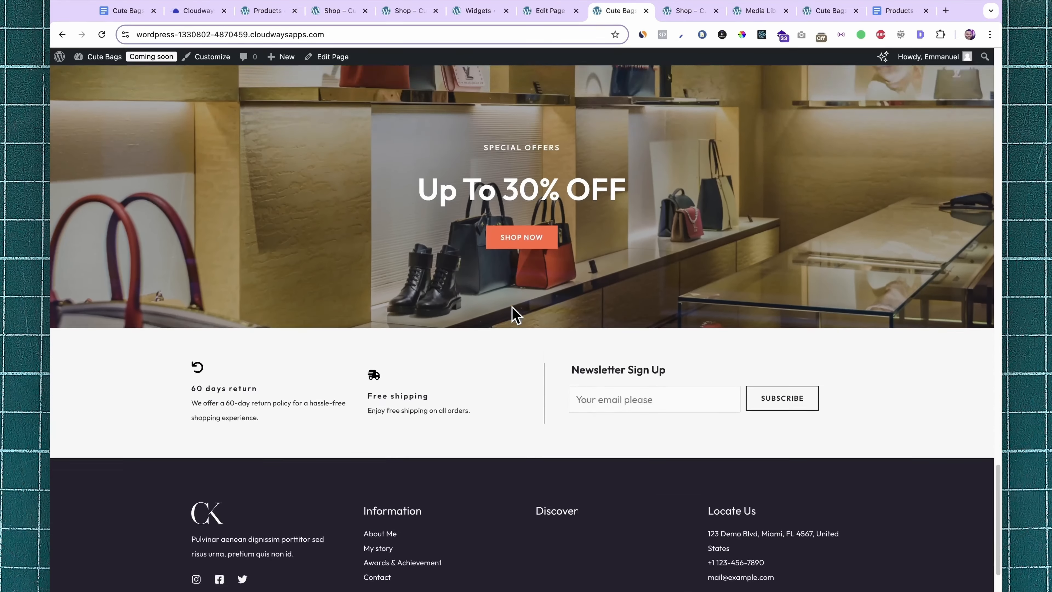
scroll(514, 315, "up", 15)
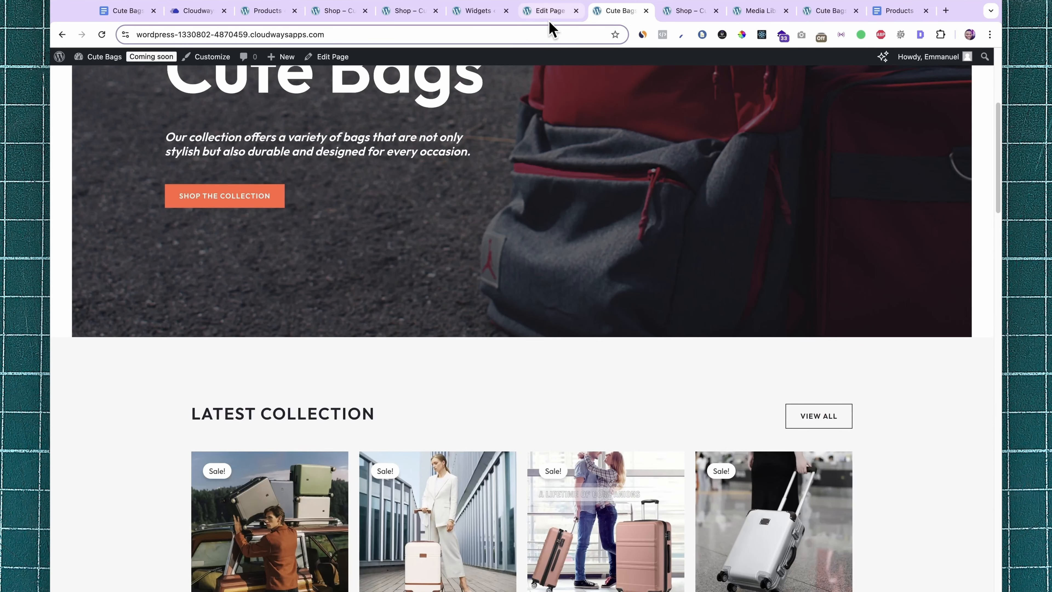
left_click(551, 16)
scroll(617, 178, "up", 10)
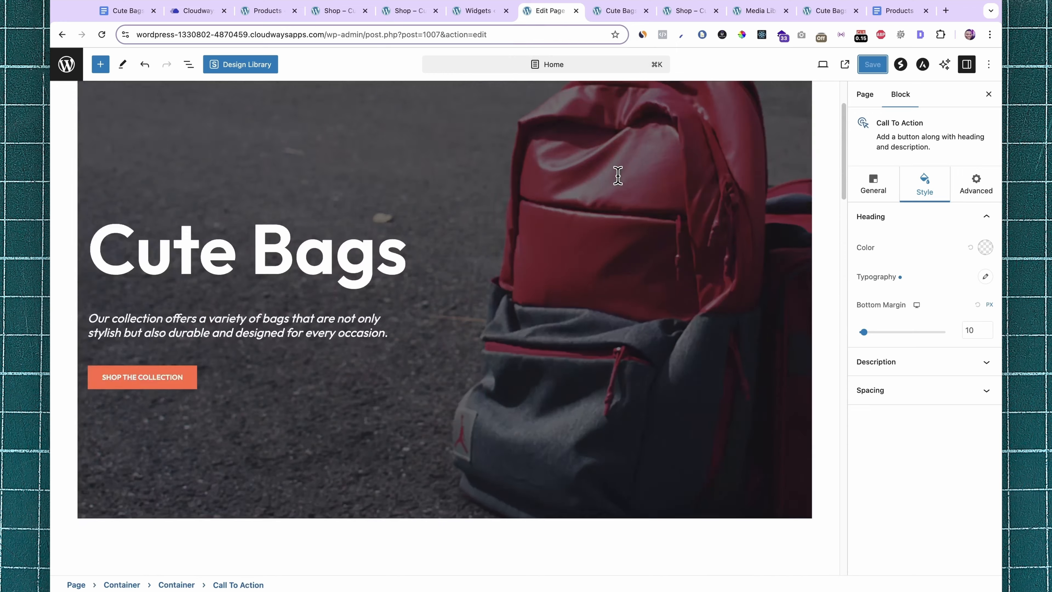
Switch the editor preview to tablet width.
scroll(617, 175, "up", 3)
left_click(821, 66)
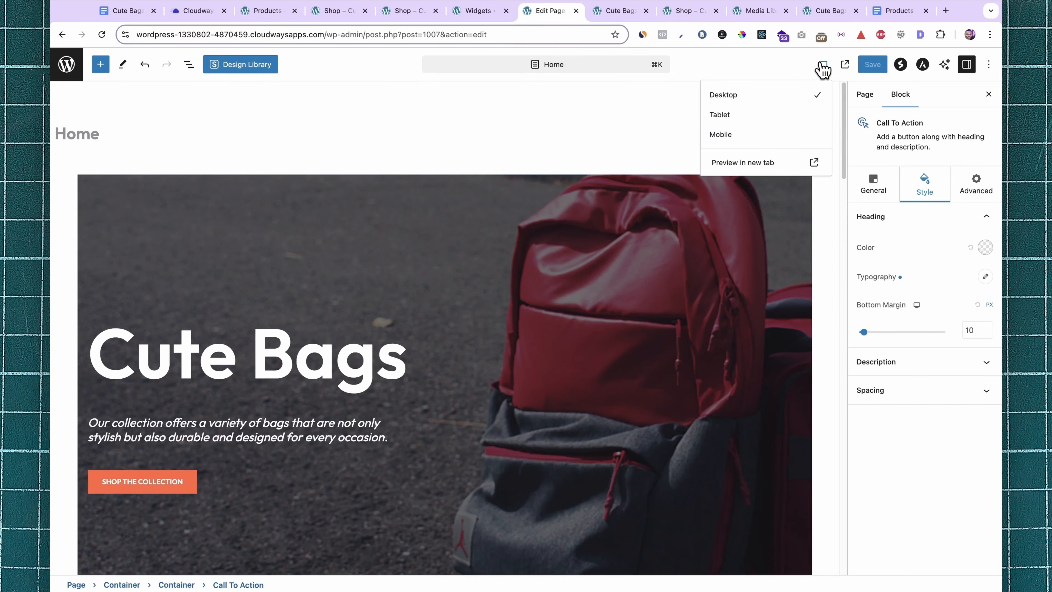
left_click(752, 118)
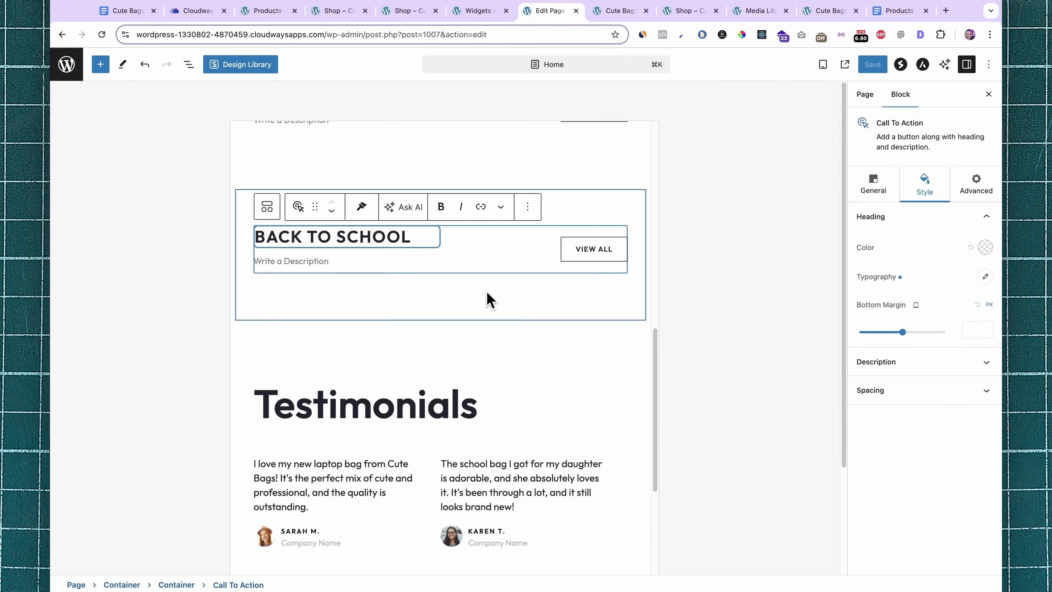
scroll(488, 298, "up", 15)
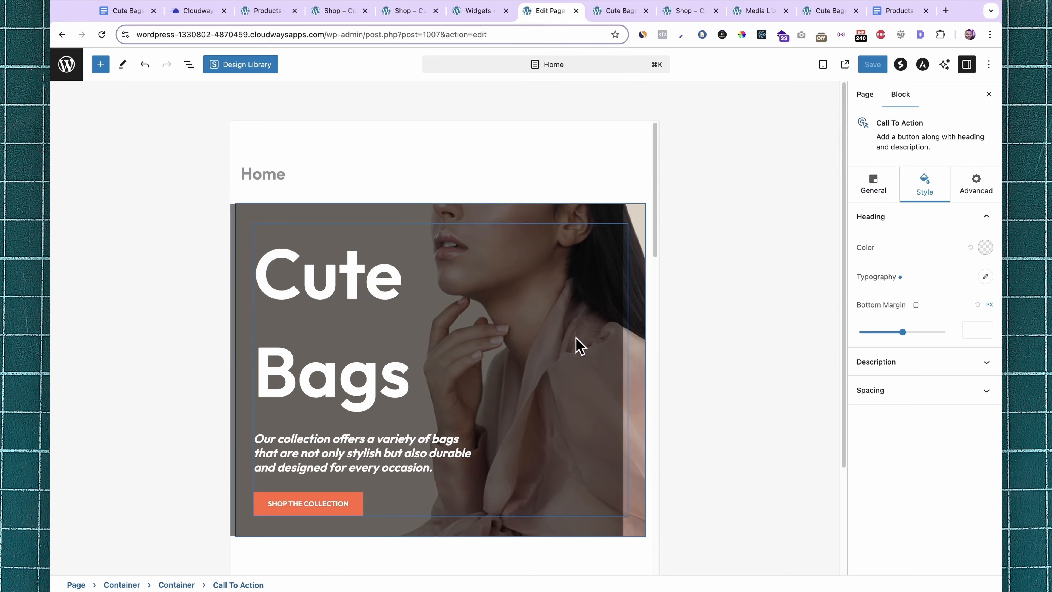
scroll(577, 339, "down", 20)
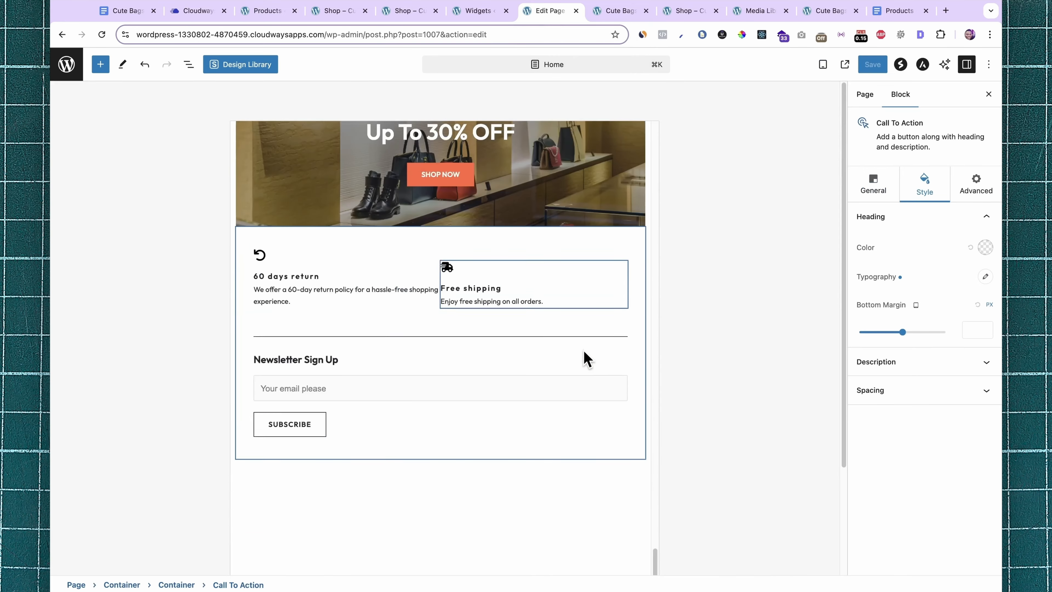
scroll(586, 358, "up", 20)
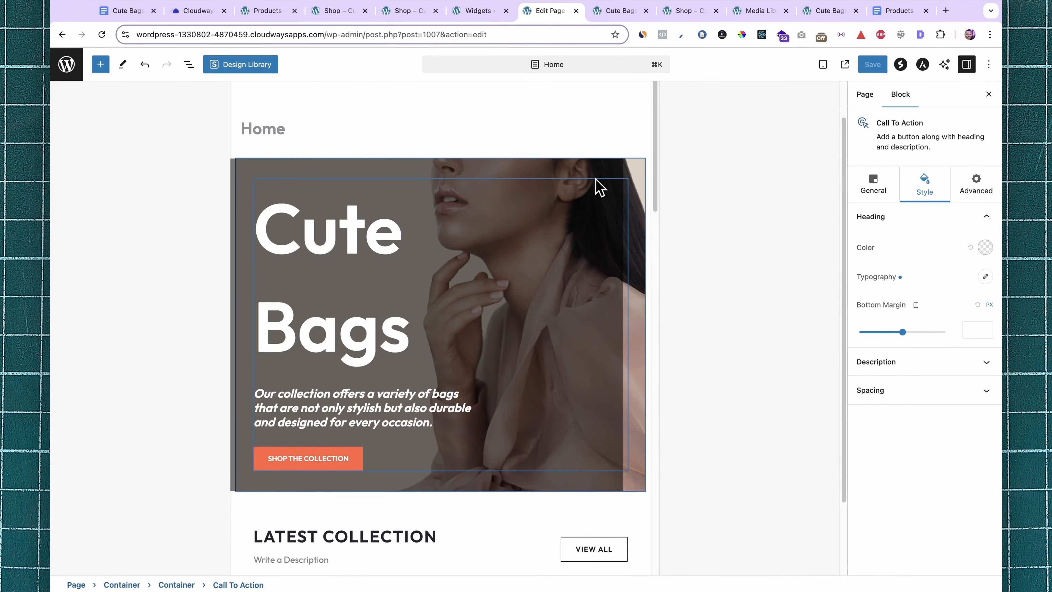
Replace the hero container's tablet background image with the red backpack photo.
left_click(599, 187)
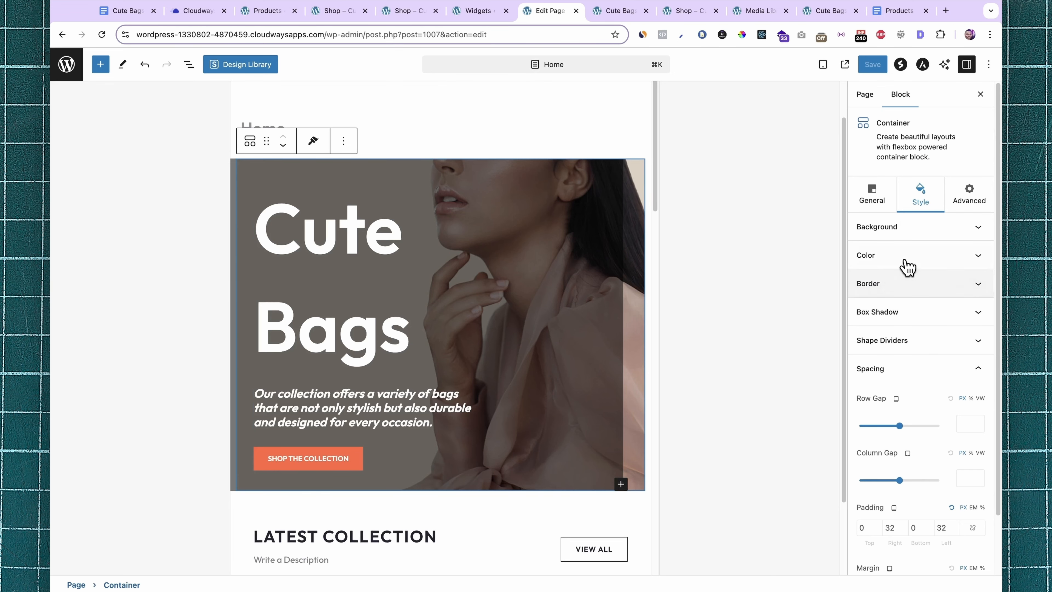
left_click(907, 227)
scroll(928, 366, "down", 2)
left_click(932, 236)
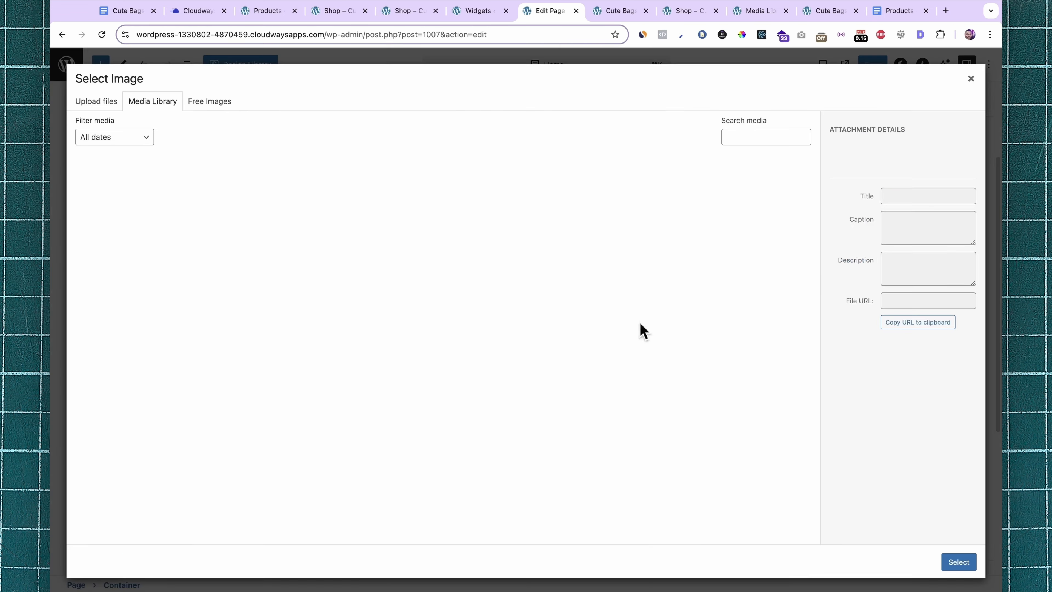
left_click(671, 356)
left_click(957, 559)
scroll(552, 453, "down", 10)
scroll(552, 453, "down", 15)
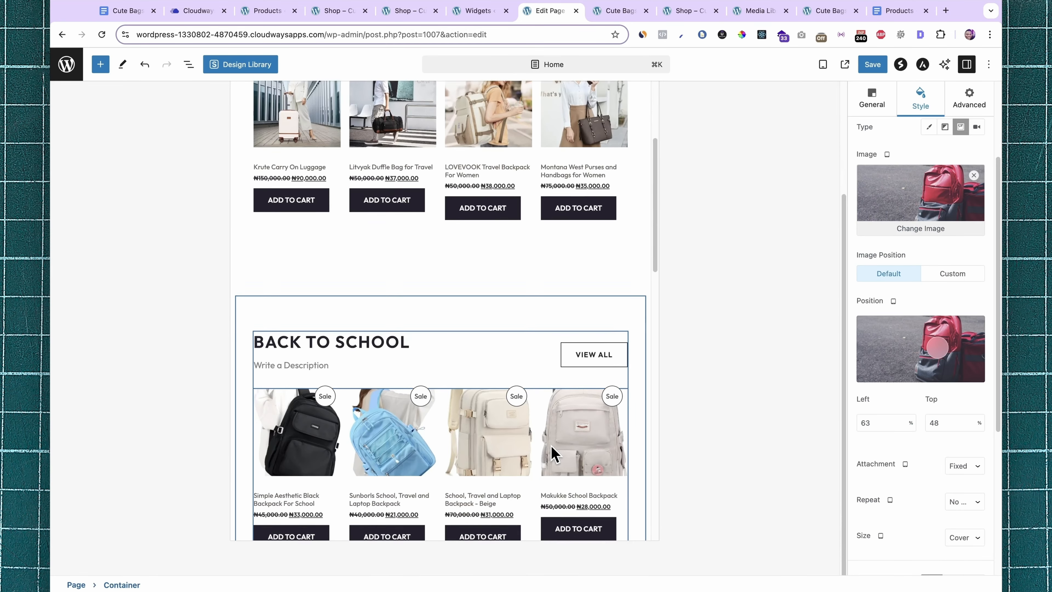
scroll(552, 454, "down", 12)
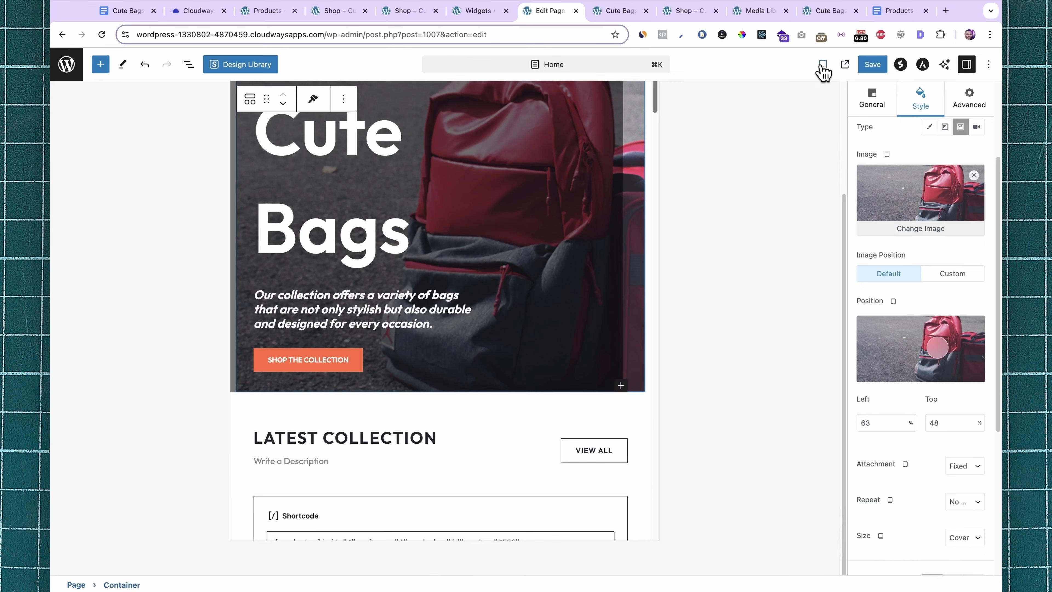
Preview the page at mobile width and select the Cute Bags hero heading.
left_click(822, 64)
left_click(720, 134)
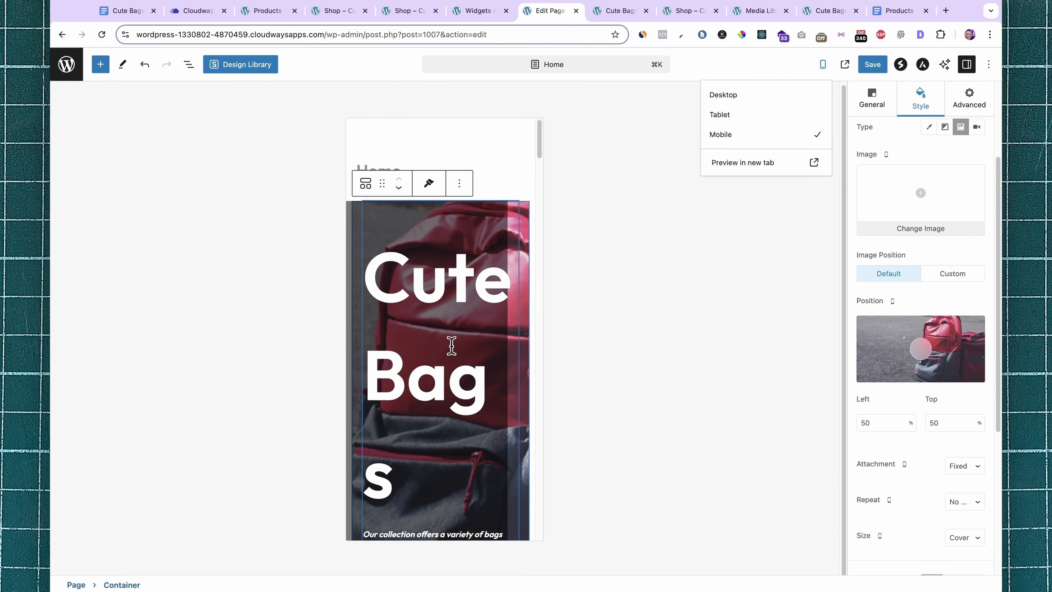
scroll(450, 343, "down", 2)
triple_click(434, 340)
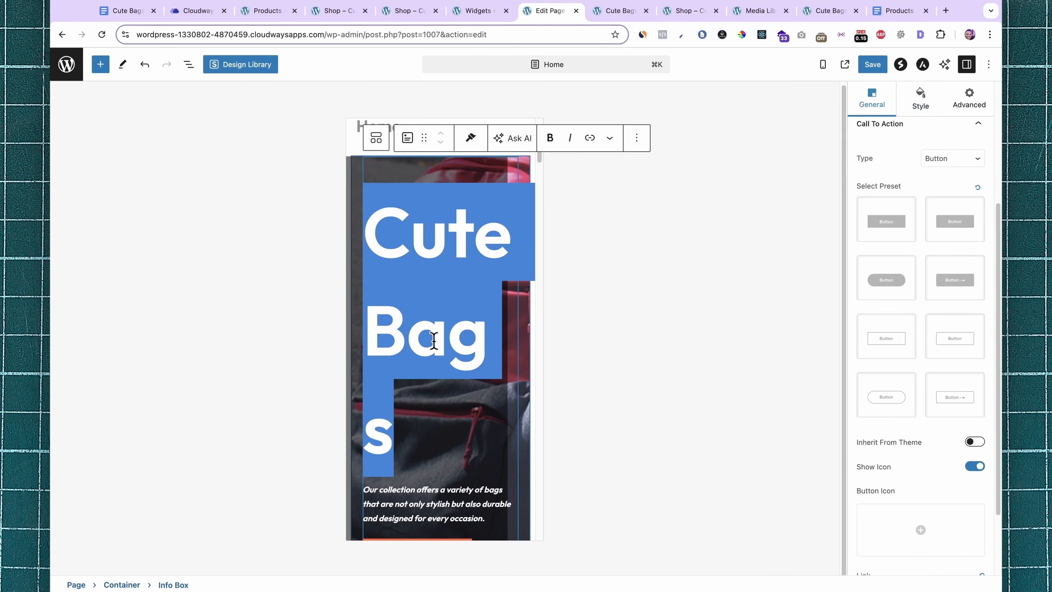
left_click(484, 297)
triple_click(422, 257)
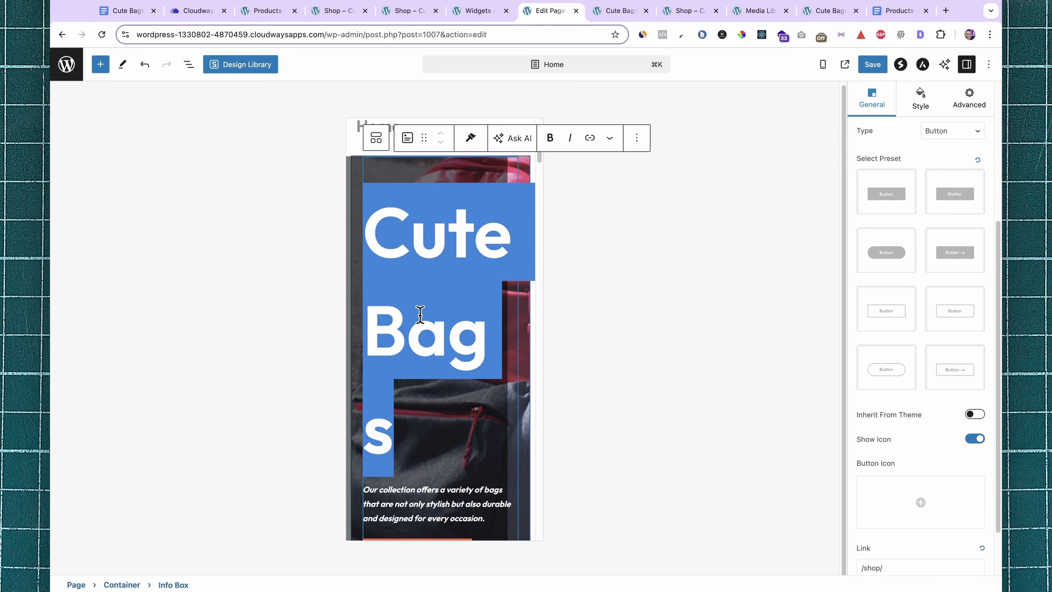
Open the Cute Bags heading's prefix typography settings in the Style panel.
scroll(897, 263, "up", 5)
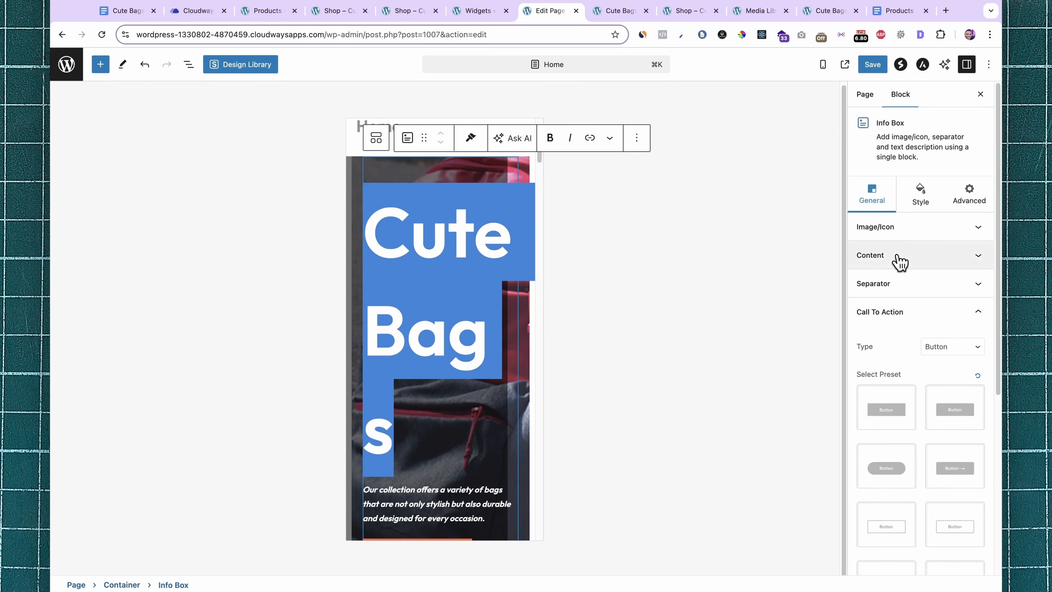
left_click(920, 193)
left_click(899, 226)
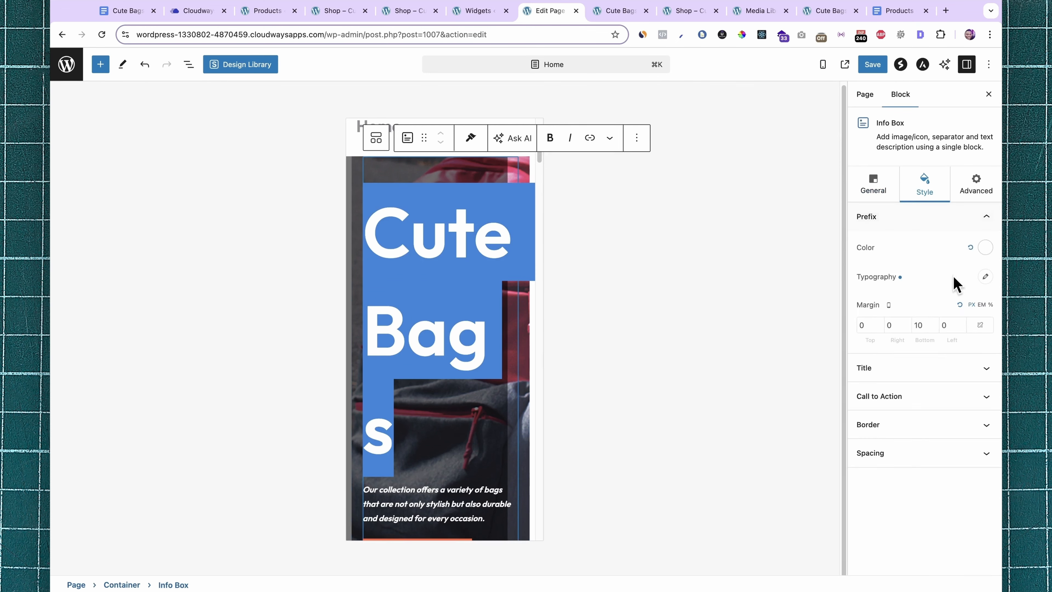
left_click(984, 276)
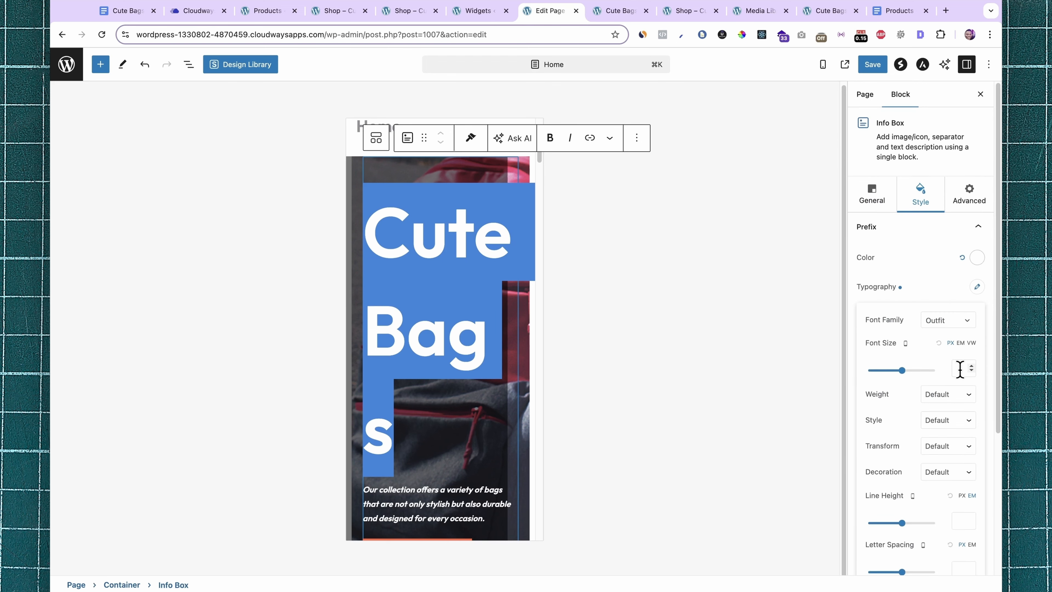
scroll(960, 369, "down", 3)
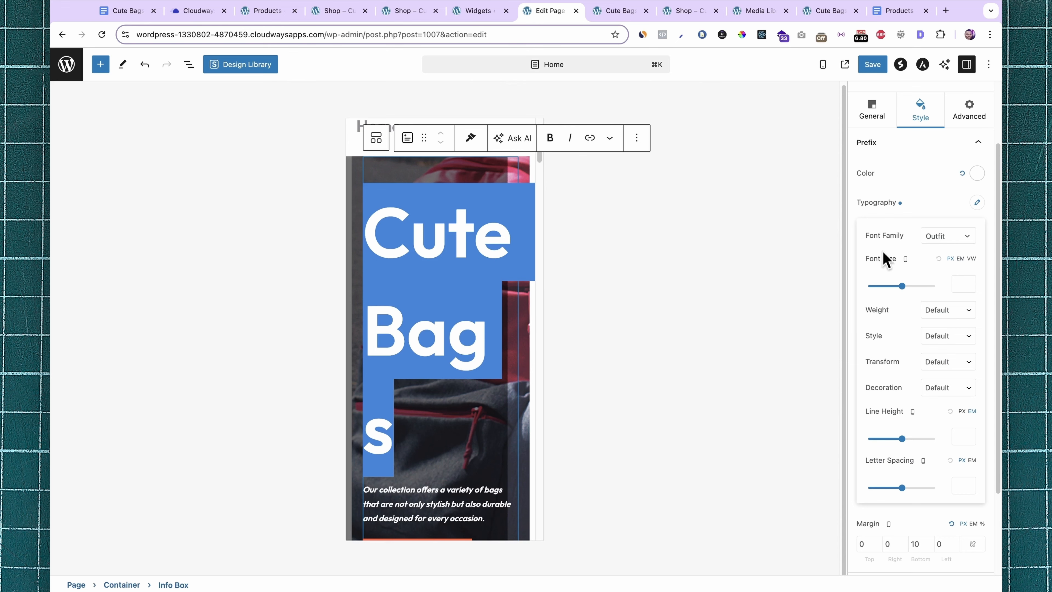
Shrink the mobile Cute Bags hero title to 50 and reduce the LATEST COLLECTION heading size.
left_click_drag(902, 286, 886, 291)
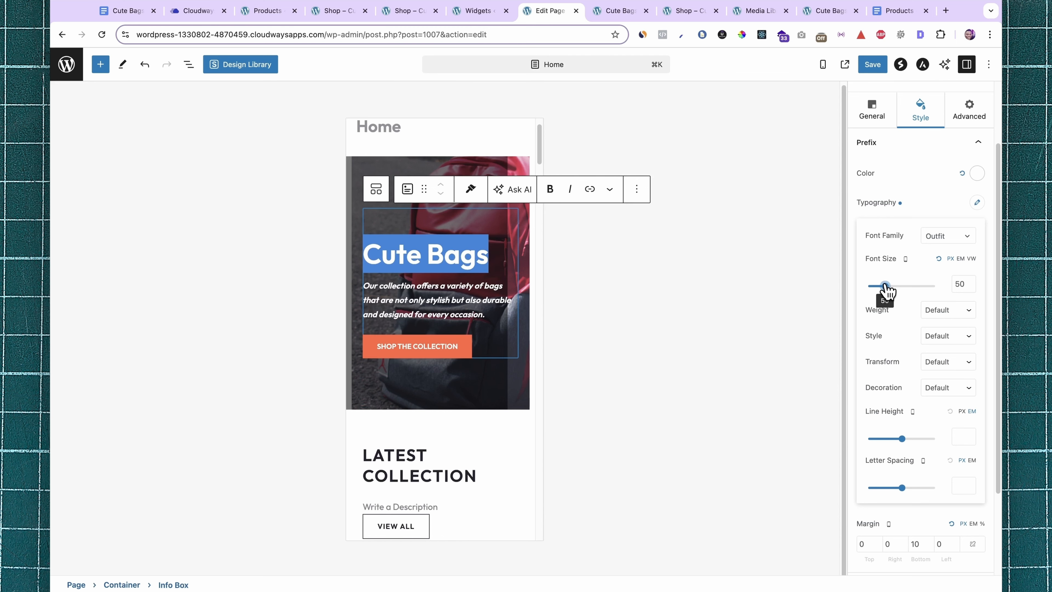
scroll(524, 413, "down", 6)
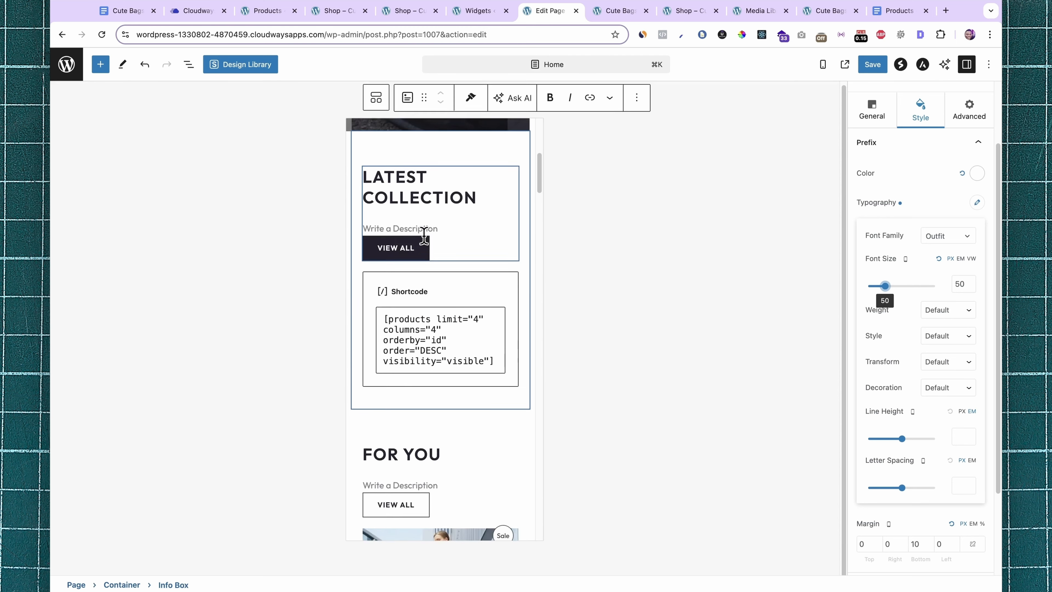
left_click(404, 186)
triple_click(404, 187)
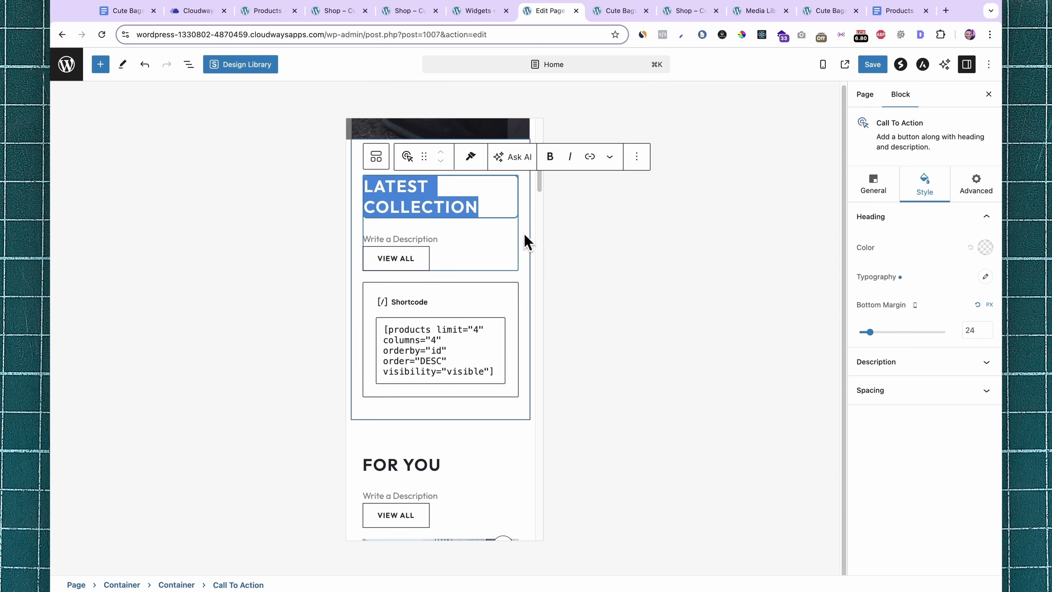
left_click(985, 277)
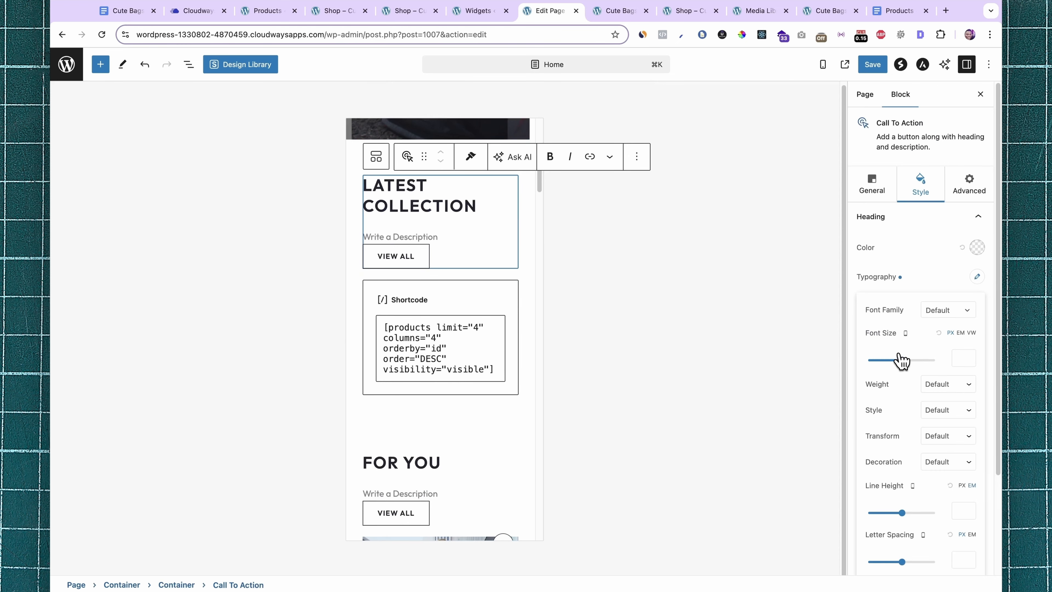
left_click_drag(899, 358, 876, 359)
Reduce the FOR YOU heading to about 30 and set BACK TO SCHOOL to 30.
left_click(415, 368)
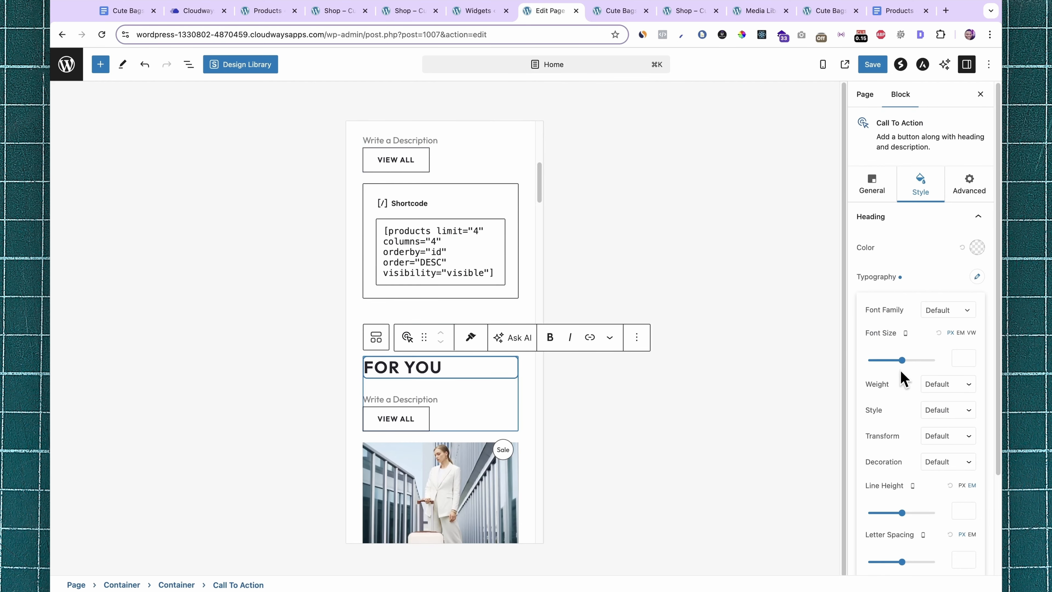
left_click_drag(901, 360, 881, 361)
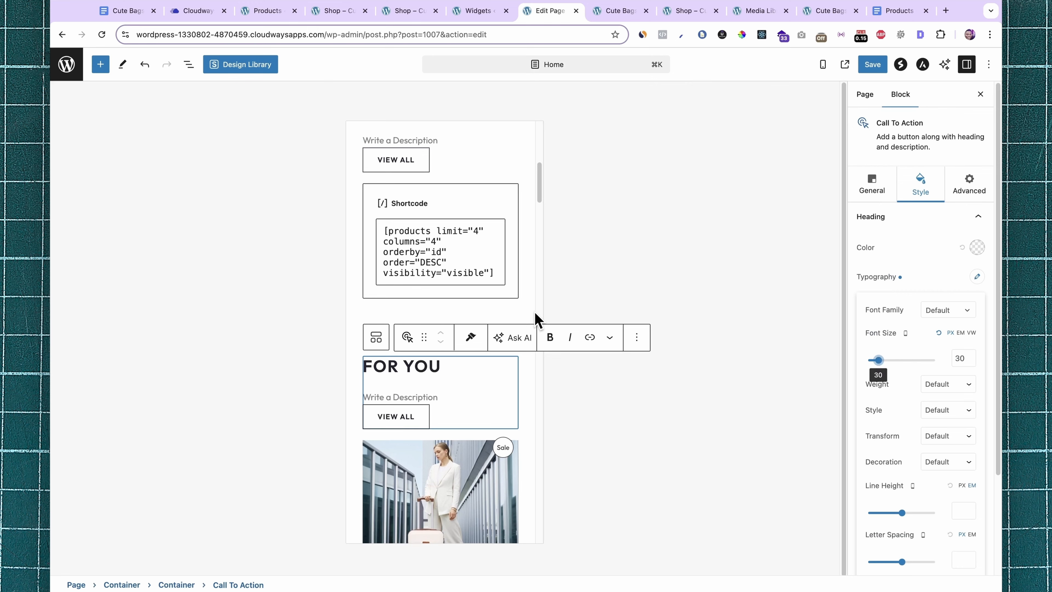
scroll(525, 315, "up", 4)
scroll(416, 290, "down", 20)
left_click(399, 301)
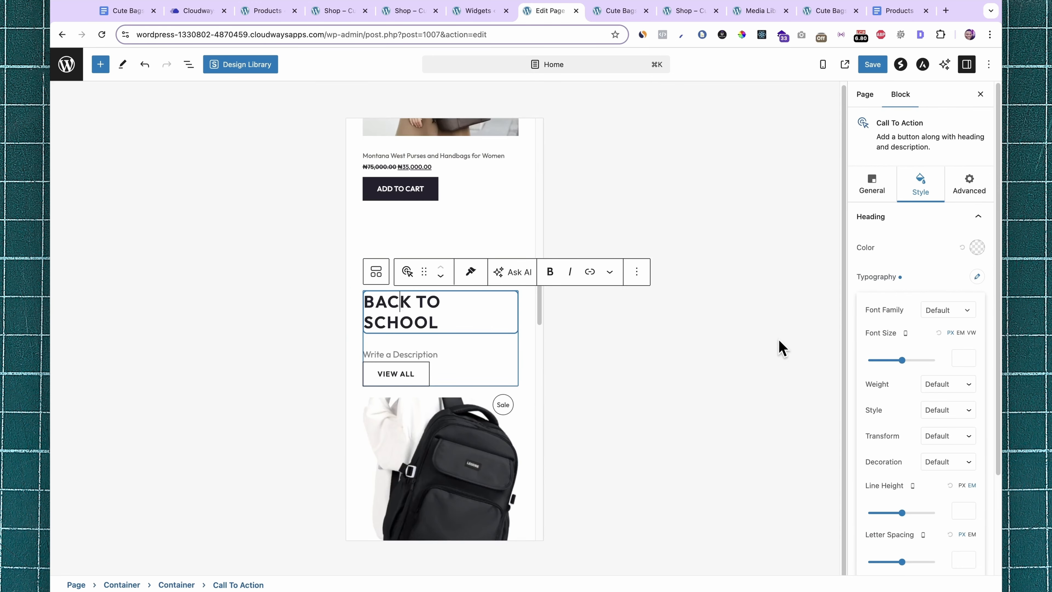
left_click_drag(902, 360, 881, 366)
double_click(959, 357)
type("30")
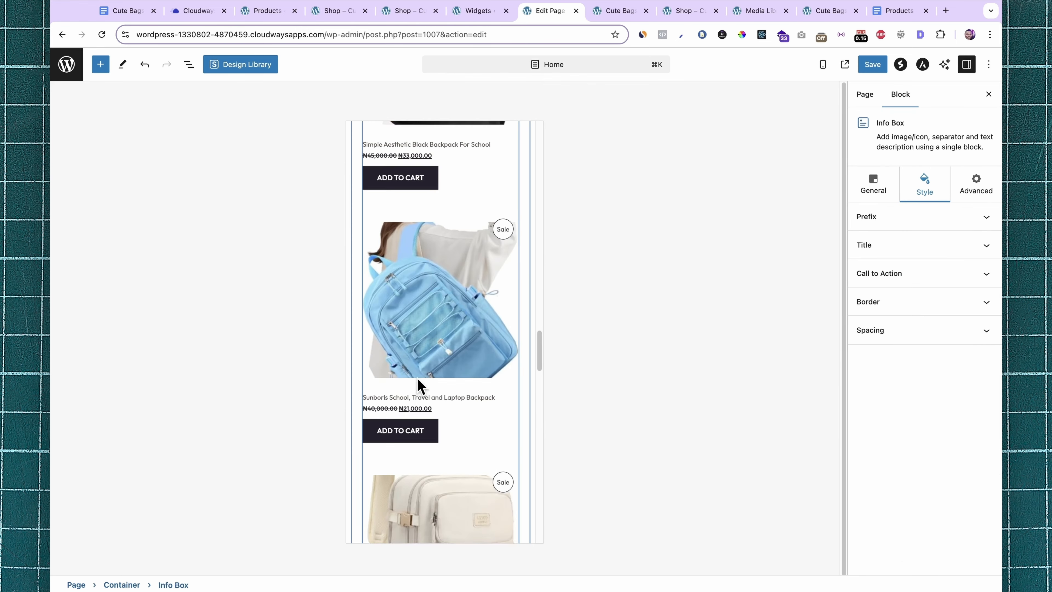
Return to the top of the page and bring up the device preview choices.
scroll(419, 383, "up", 5)
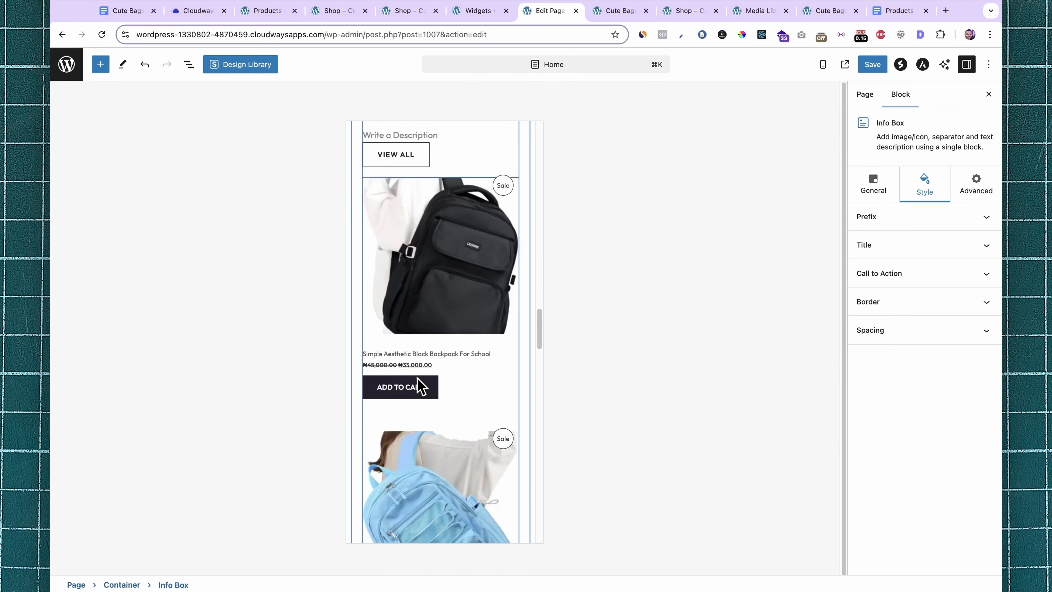
scroll(418, 386, "up", 10)
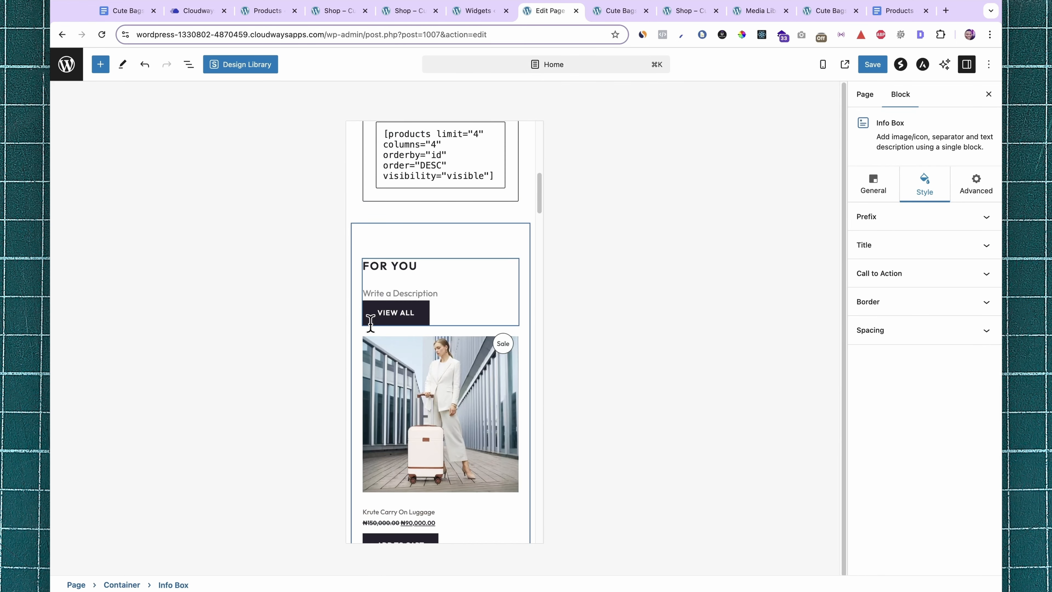
scroll(395, 375, "up", 7)
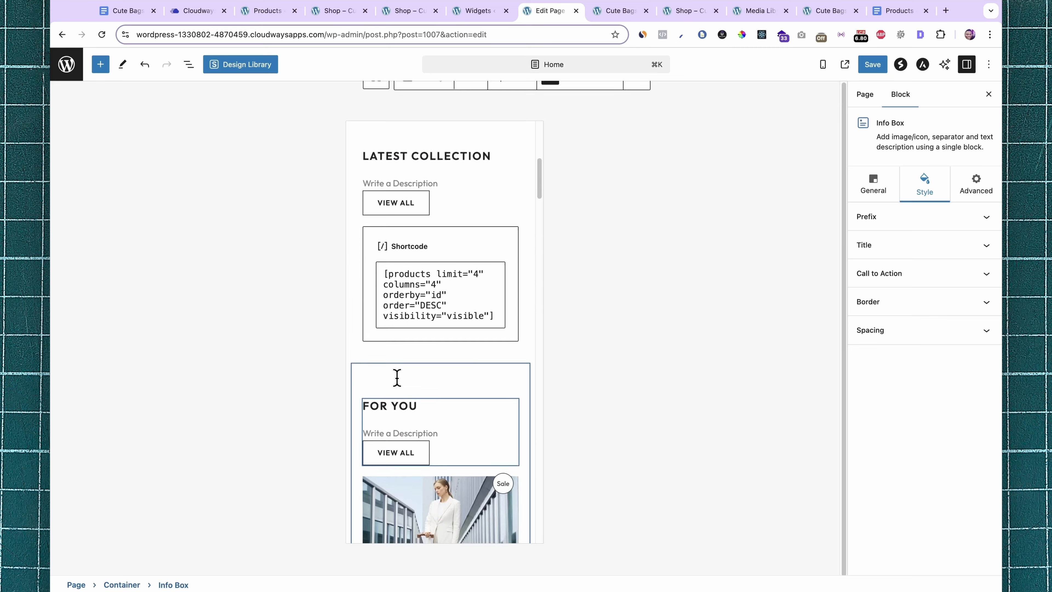
scroll(396, 377, "up", 5)
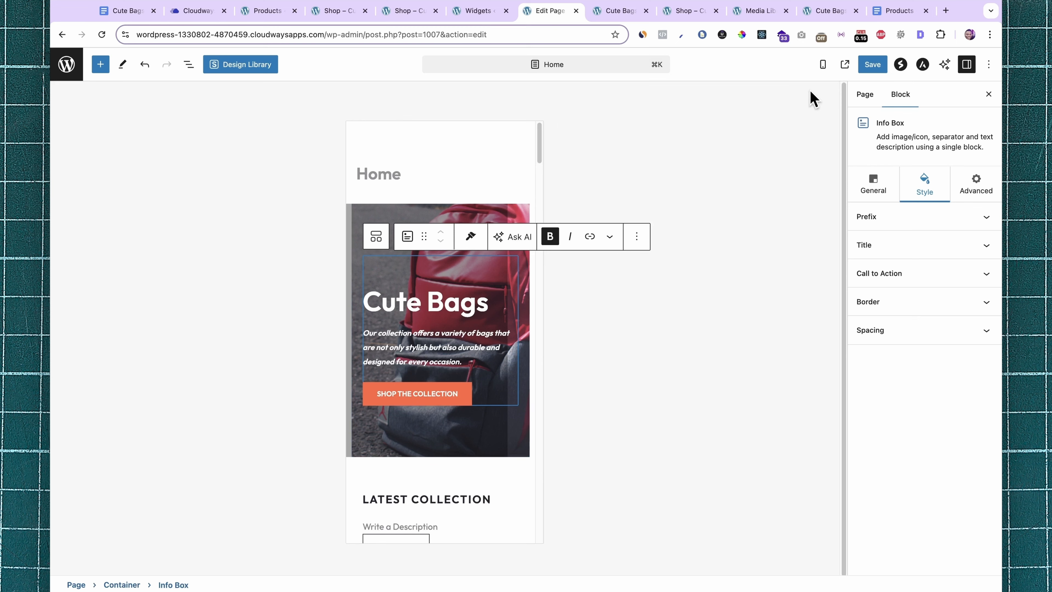
left_click(823, 66)
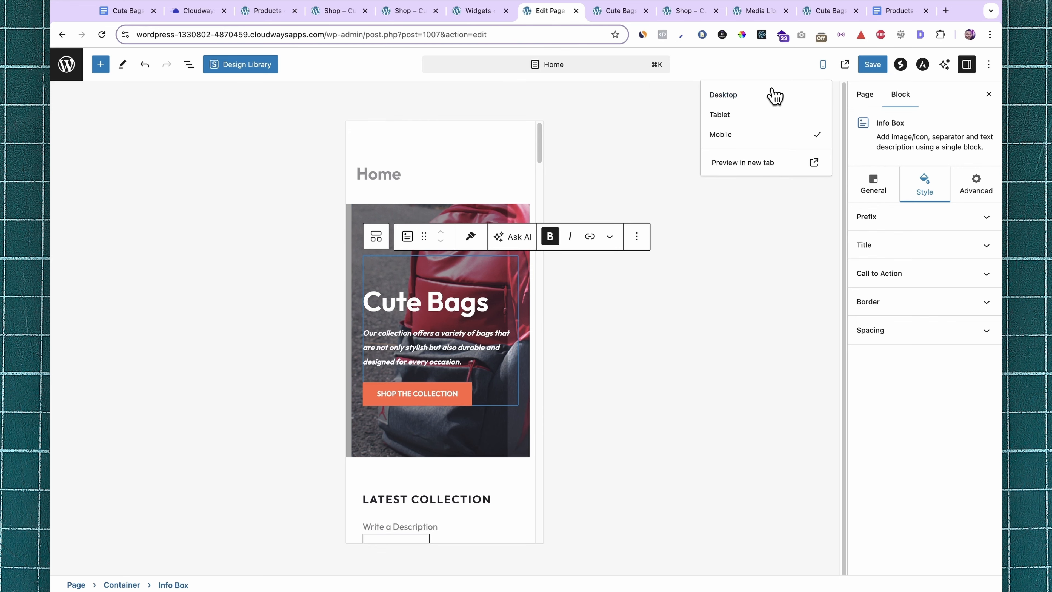
Switch the preview back to desktop width and check the live Cute Bags site.
left_click(775, 96)
scroll(554, 296, "down", 15)
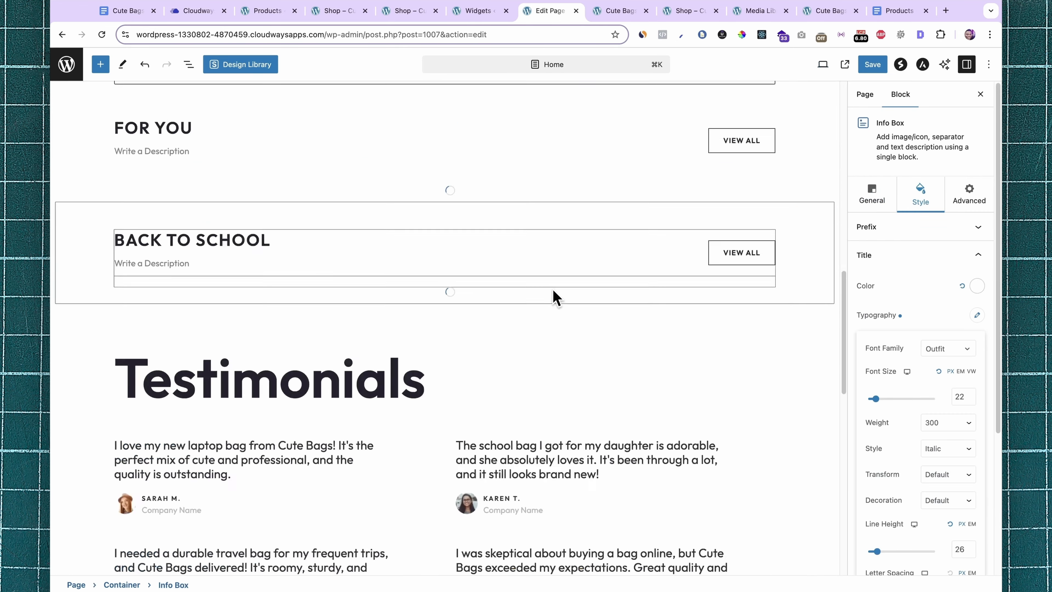
scroll(554, 295, "down", 10)
left_click(623, 12)
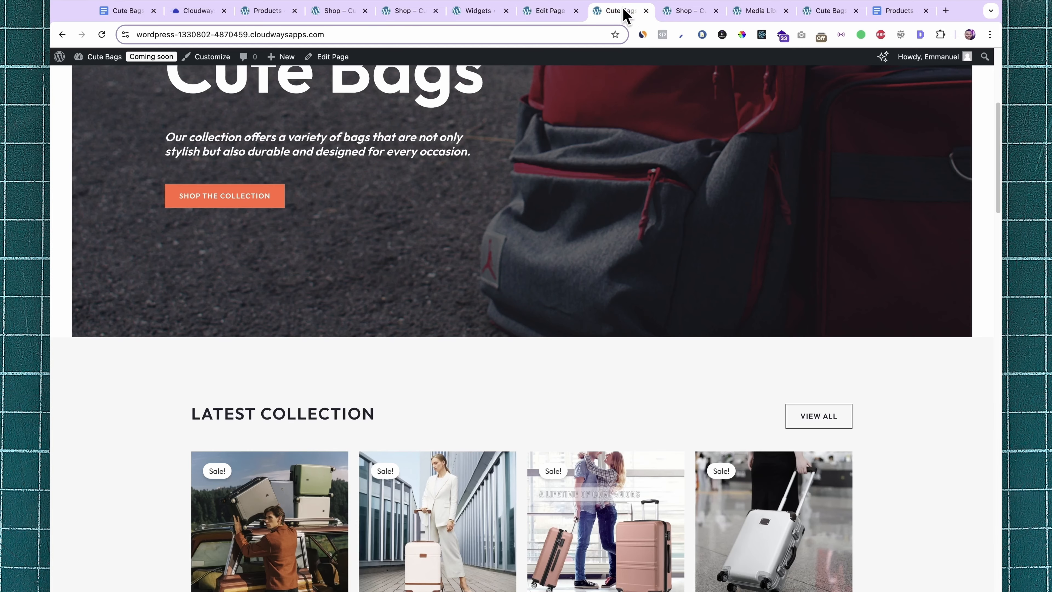
scroll(517, 220, "up", 6)
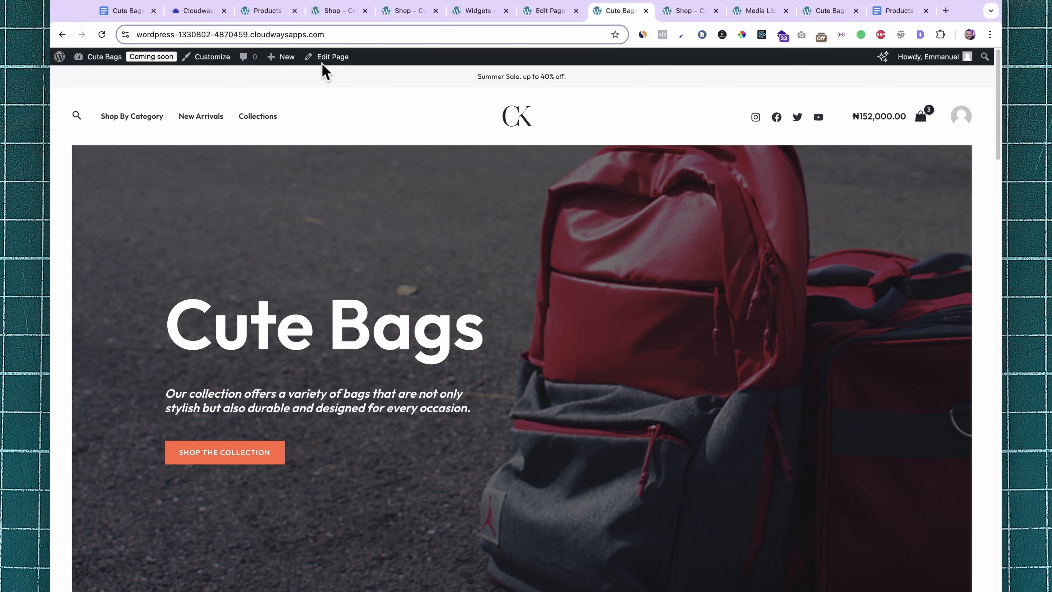
Open the About page from All Pages in a new tab and launch its editor.
left_click(267, 11)
mouse_move(84, 158)
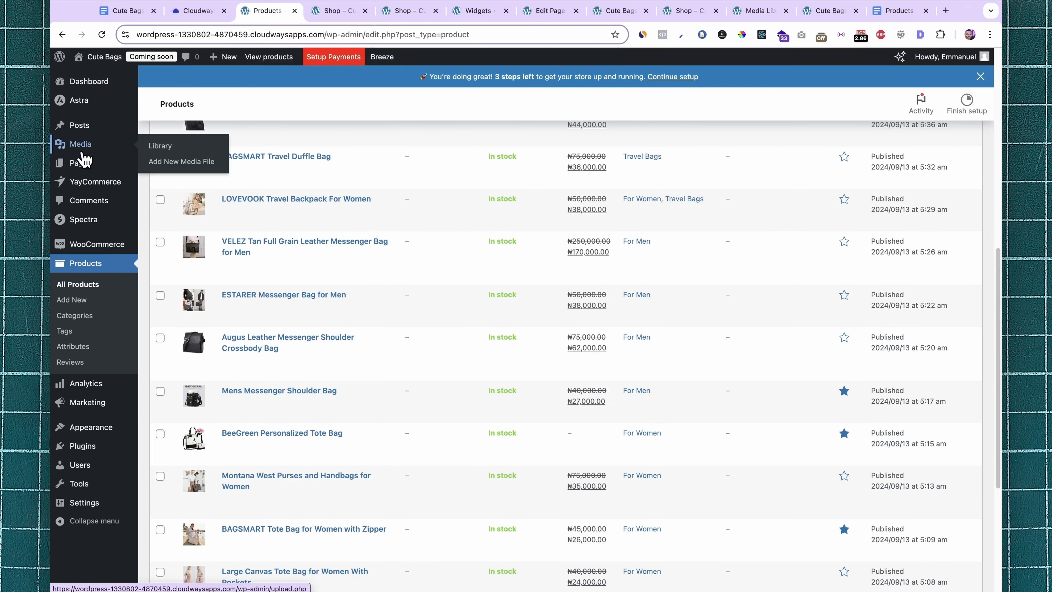
left_click(82, 163)
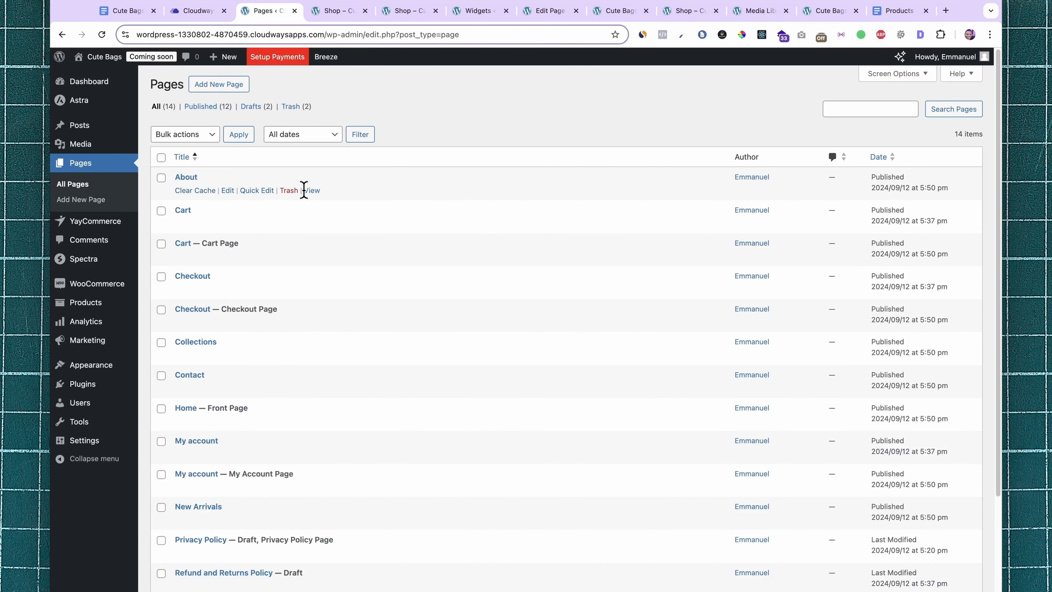
right_click(314, 191)
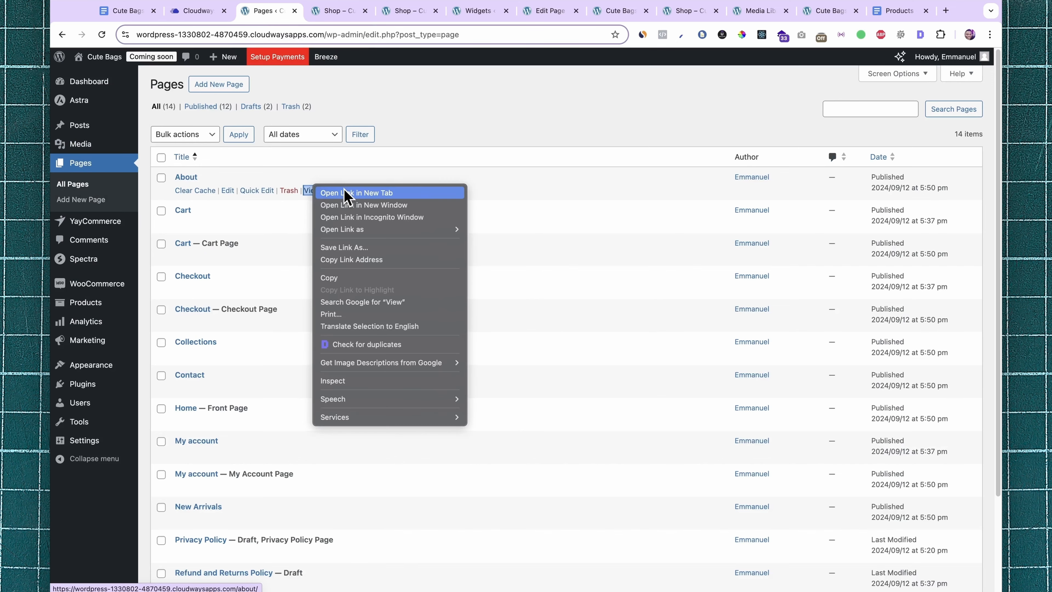
left_click(343, 193)
left_click(323, 11)
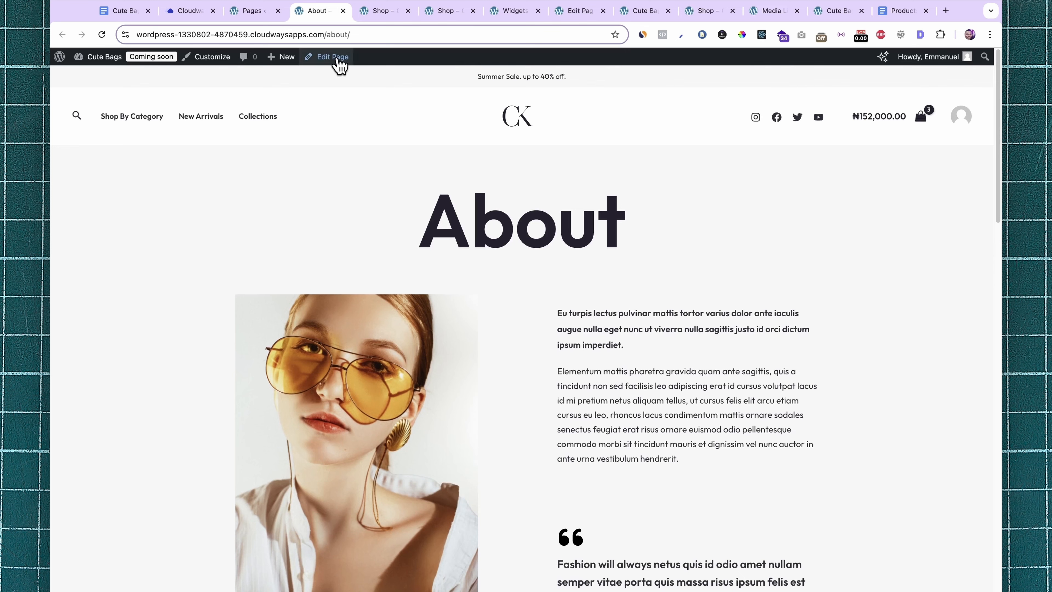
left_click(334, 60)
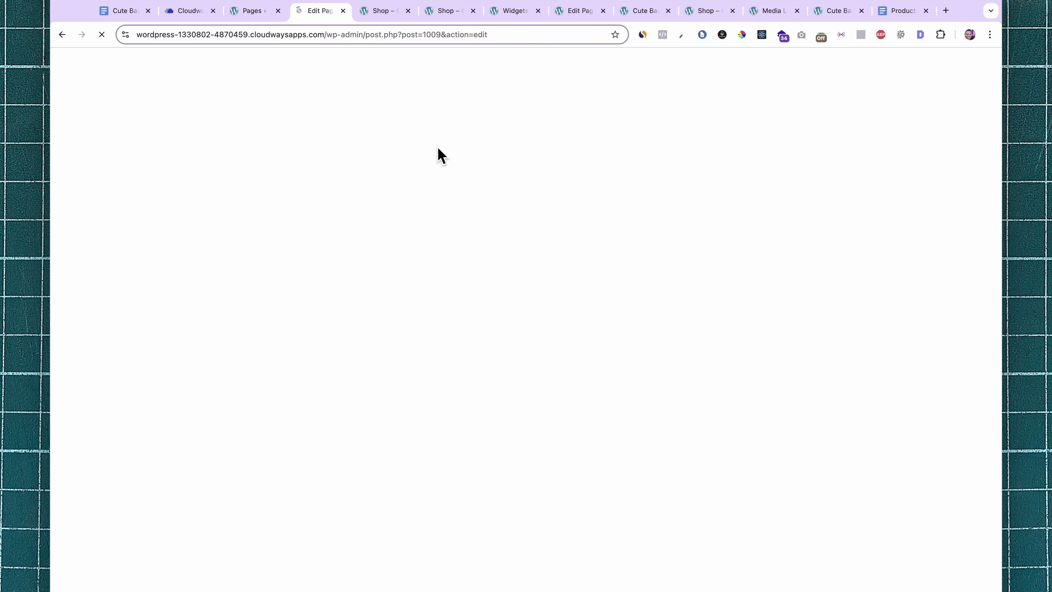
Return to the All Pages list and scroll through its 14 pages.
scroll(481, 247, "down", 12)
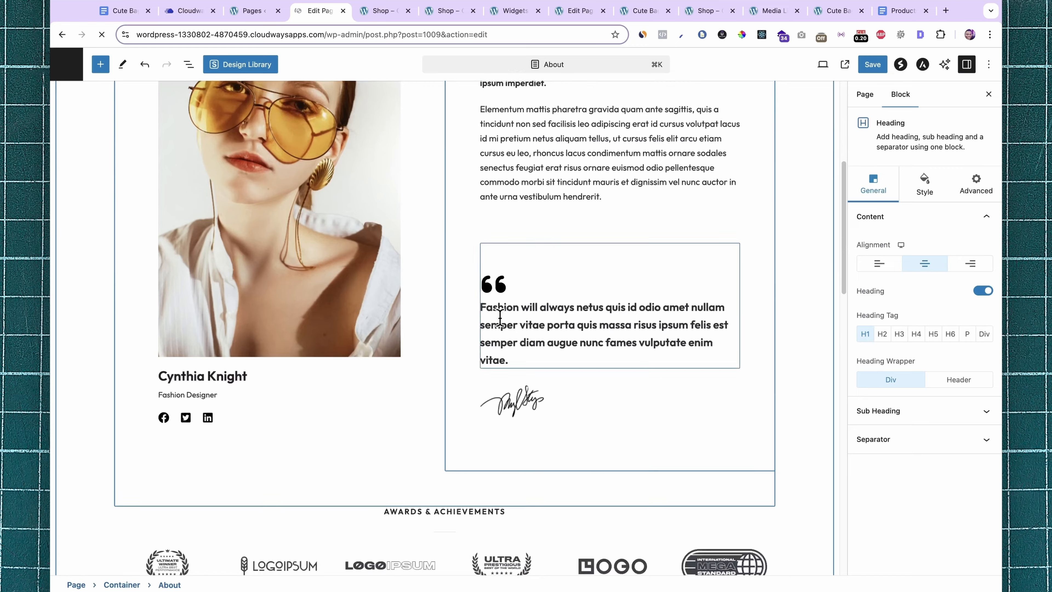
left_click(248, 11)
scroll(333, 238, "down", 3)
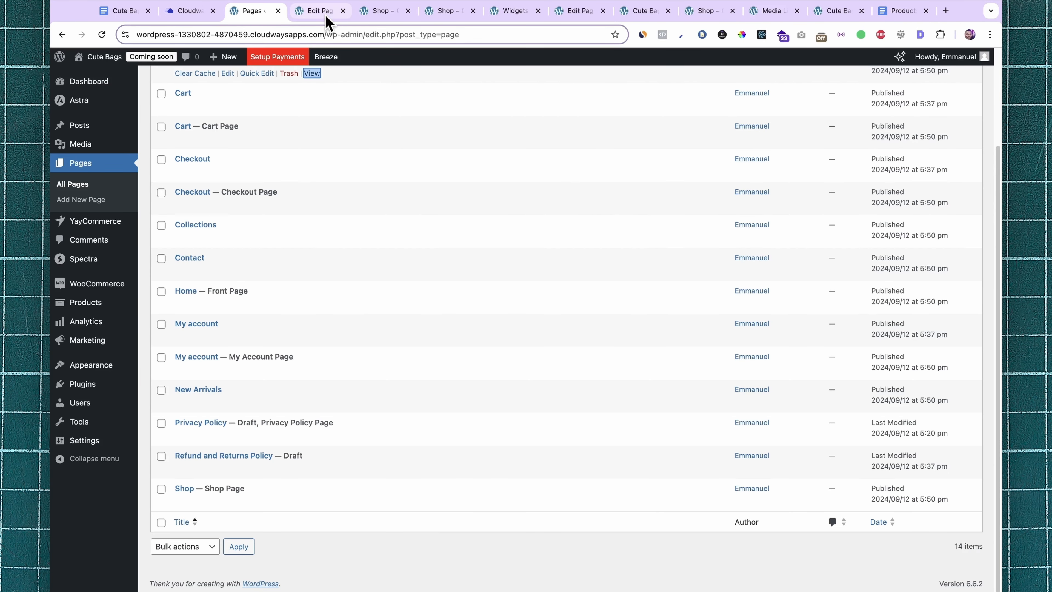
Close the About editor without saving, plus the leftover Shop, Widgets and Home editor tabs.
left_click(326, 17)
left_click(343, 11)
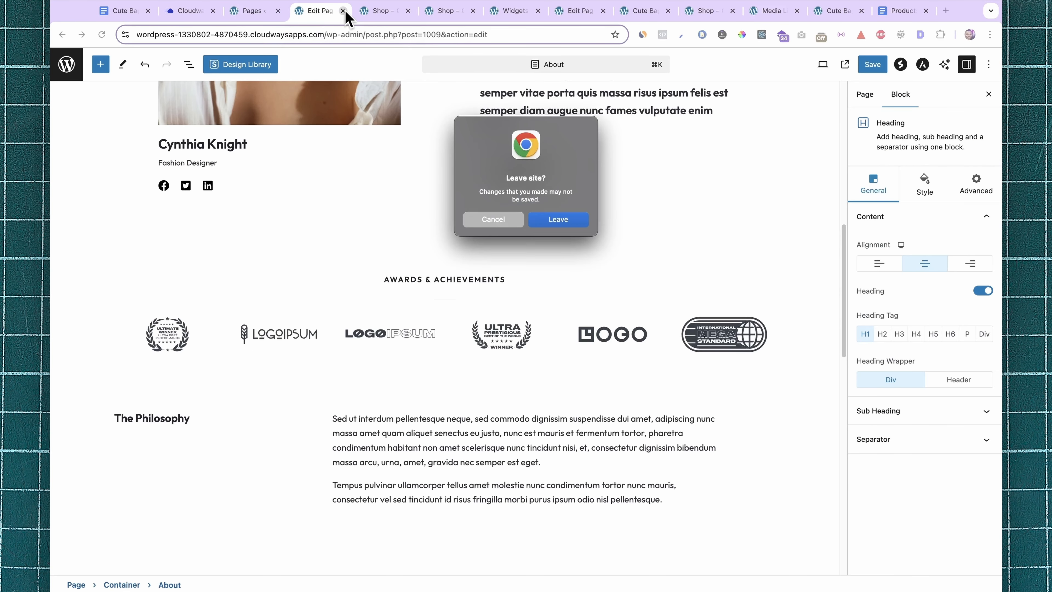
left_click(550, 219)
left_click(355, 11)
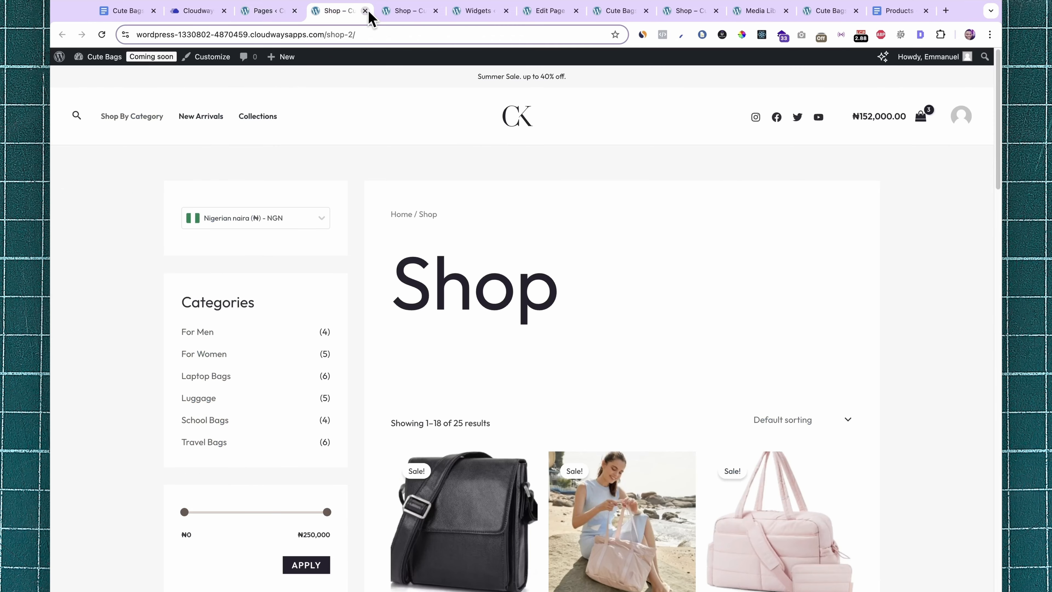
left_click(366, 11)
left_click(366, 11)
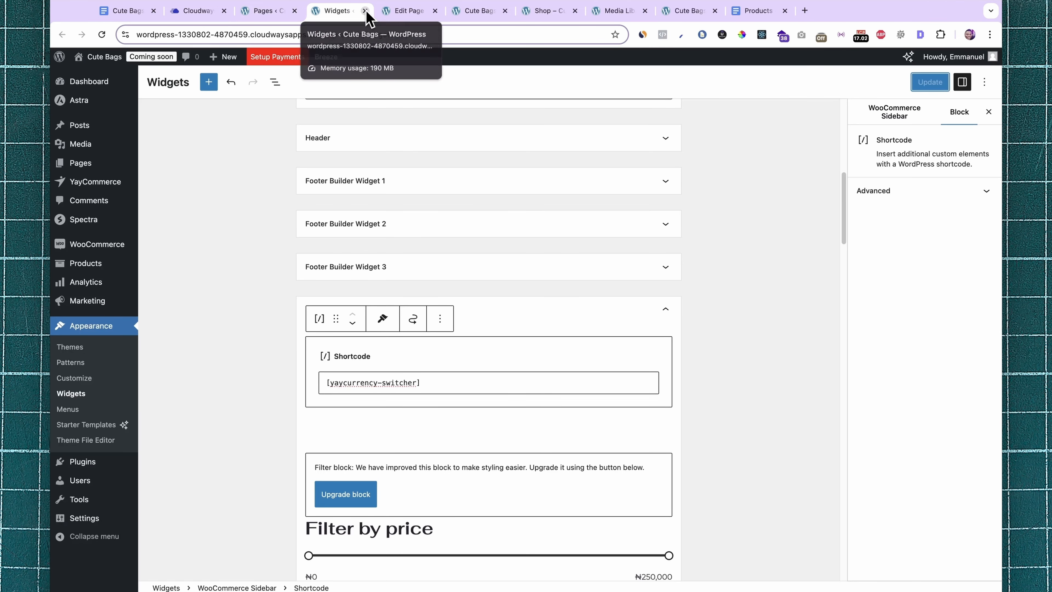
left_click(365, 11)
left_click(365, 11)
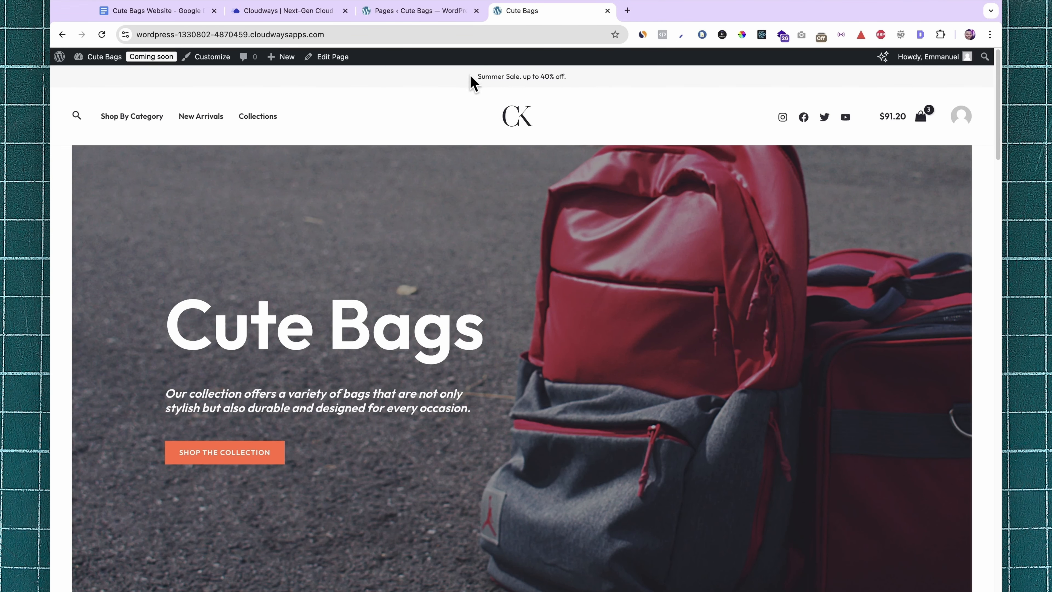
Inspect the live site's Summer Sale banner text and search box.
left_click_drag(471, 77, 577, 80)
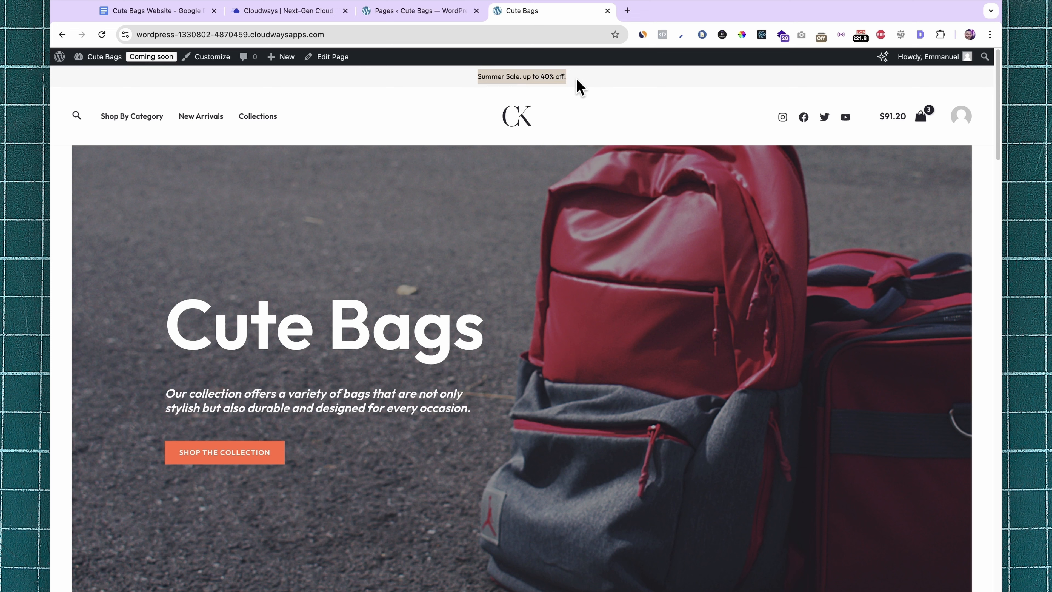
left_click(586, 81)
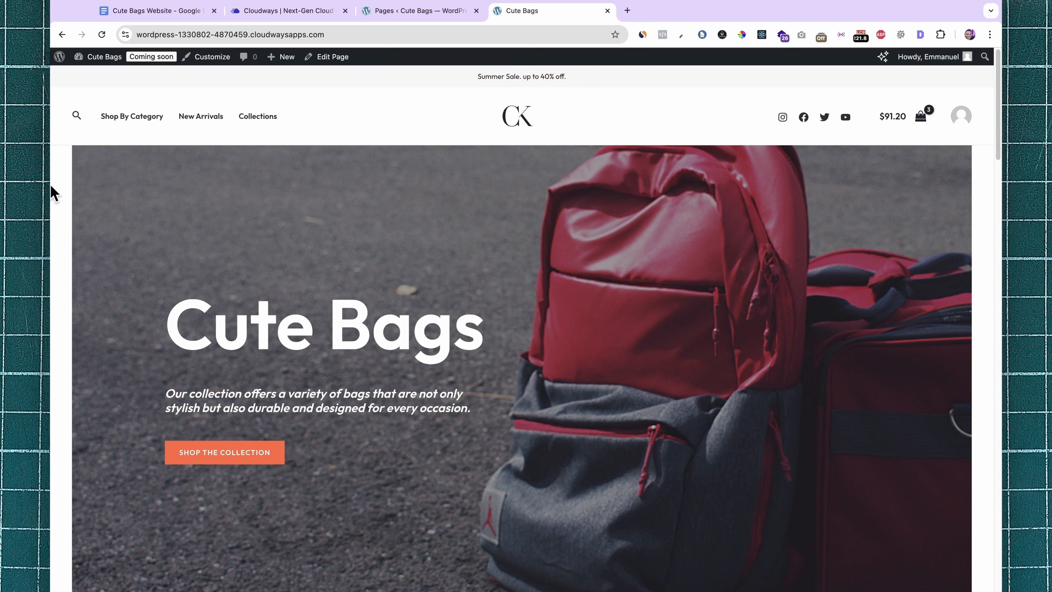
left_click(76, 116)
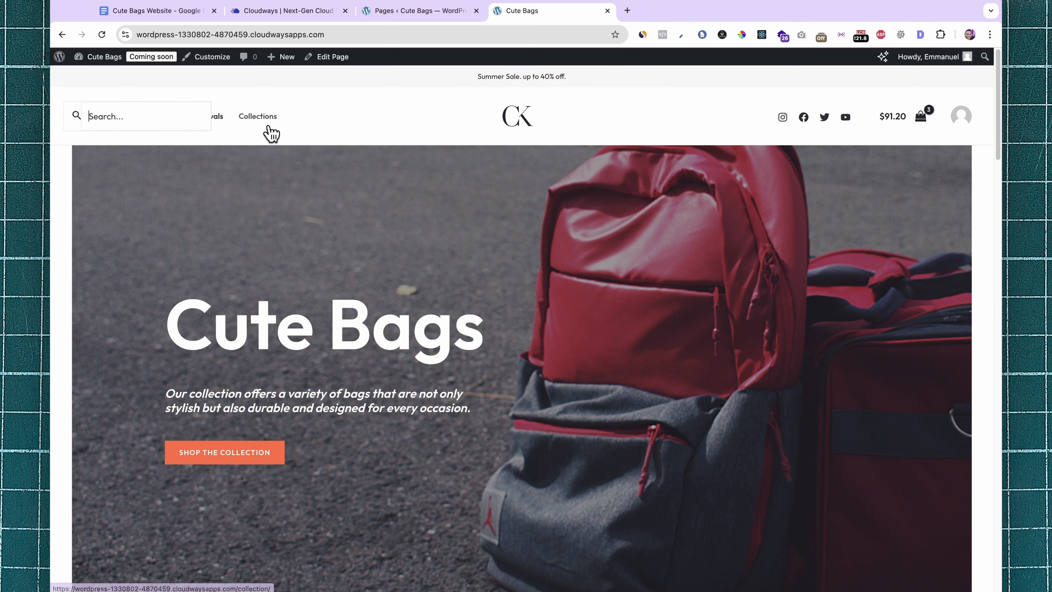
left_click(262, 132)
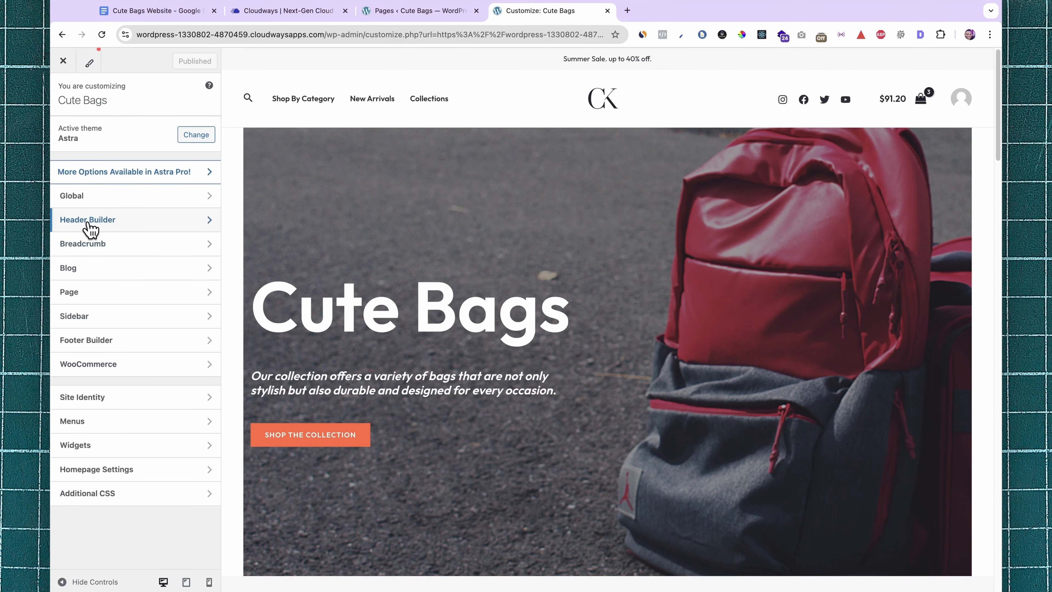
left_click(90, 229)
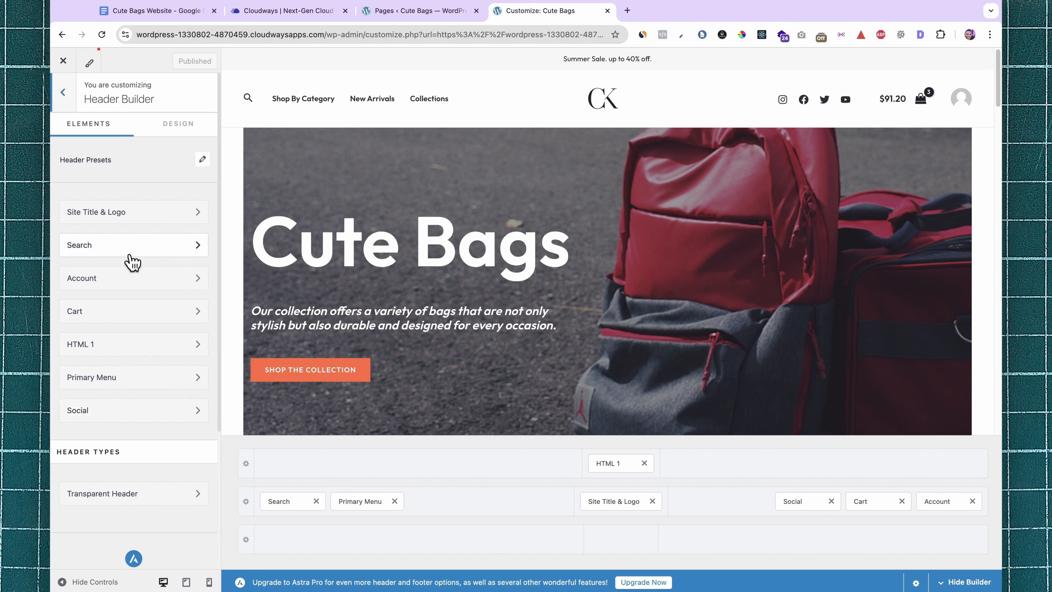
left_click(203, 160)
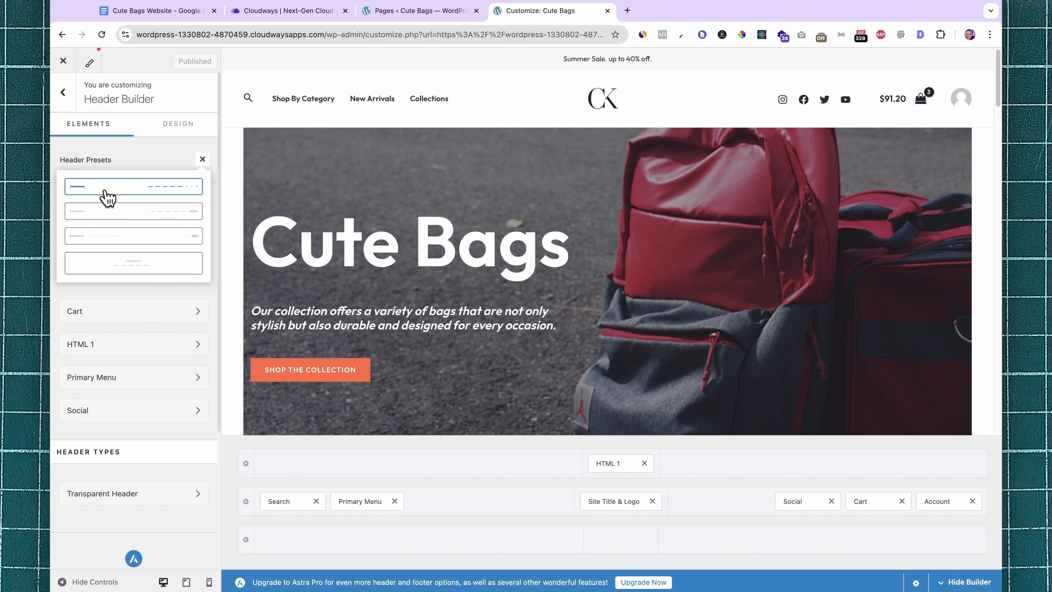
left_click(123, 213)
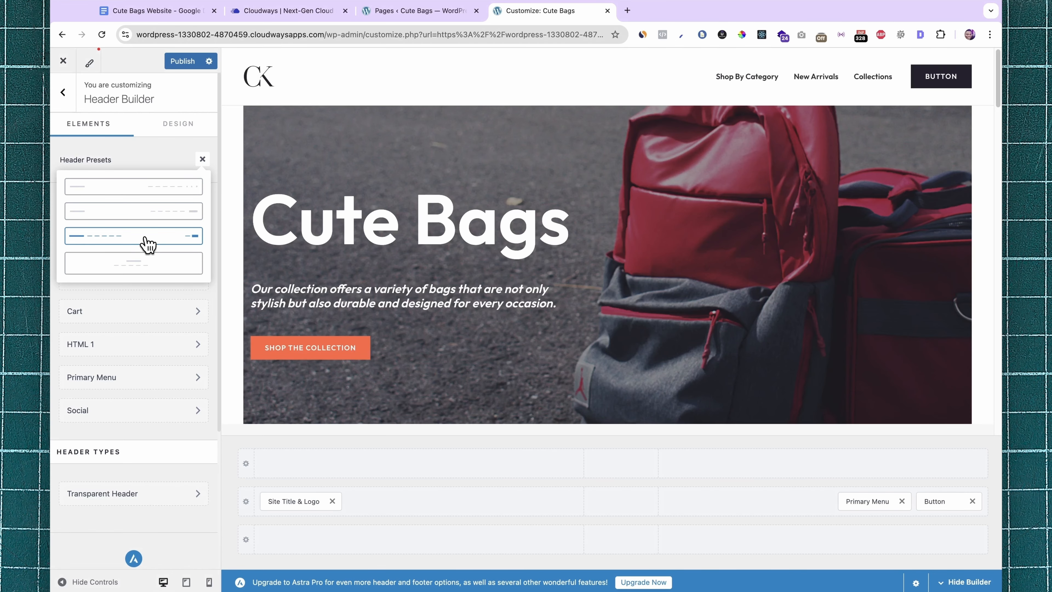
left_click(145, 242)
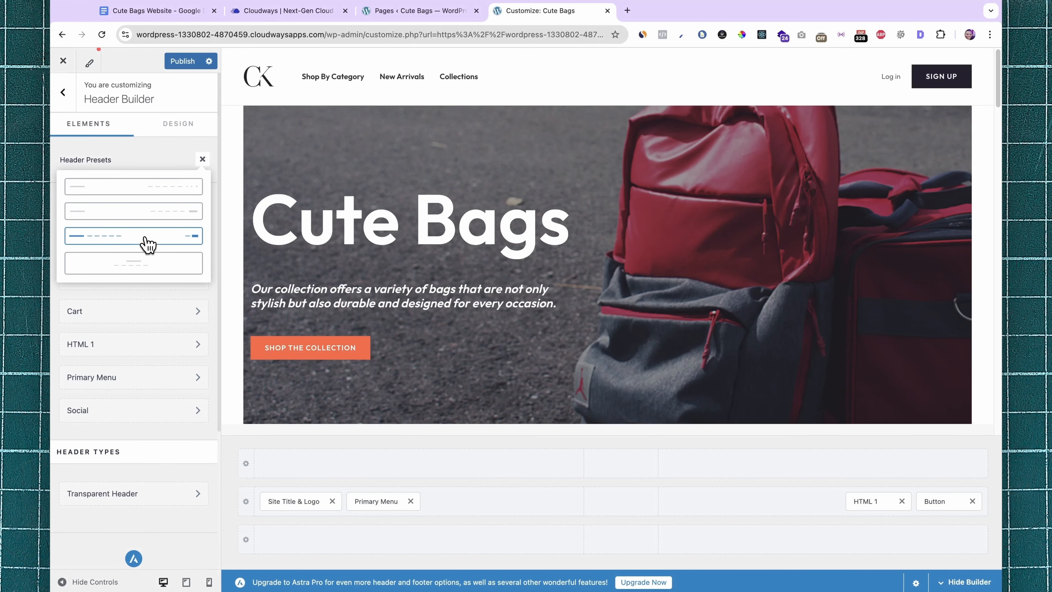
left_click(142, 273)
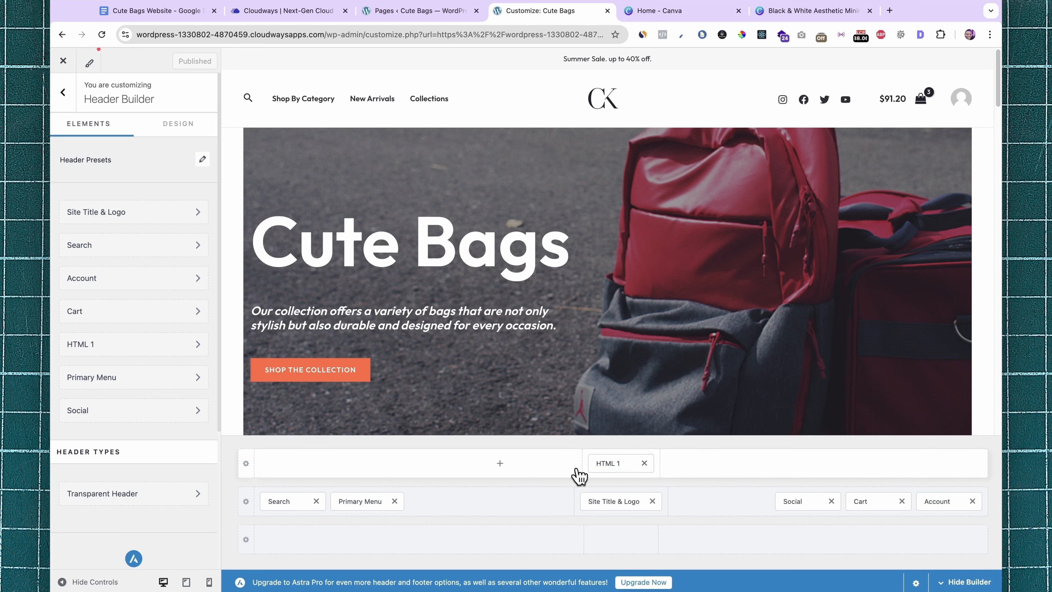
left_click_drag(564, 59, 578, 62)
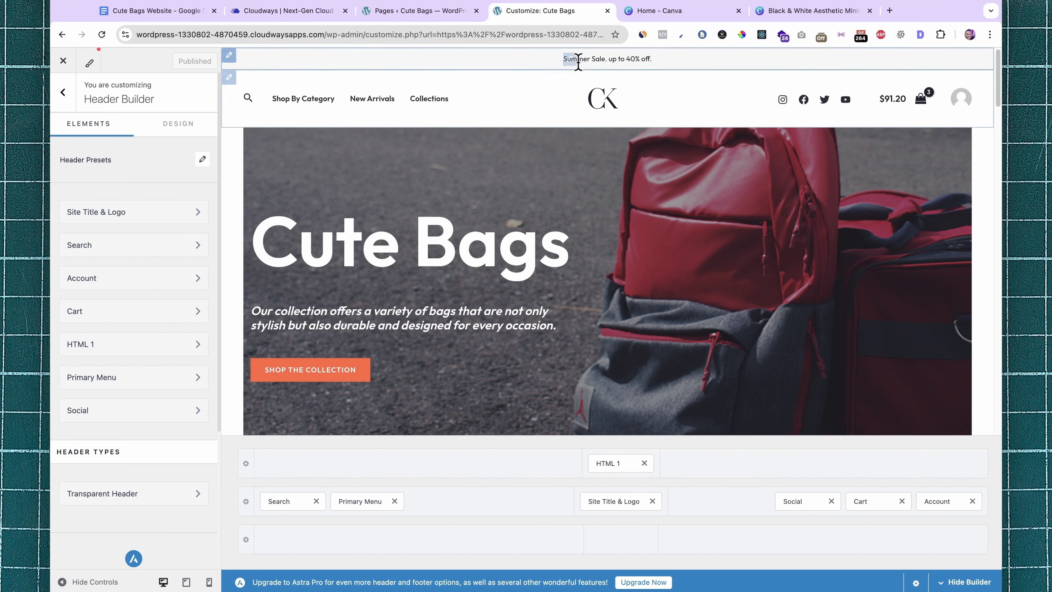
left_click(645, 463)
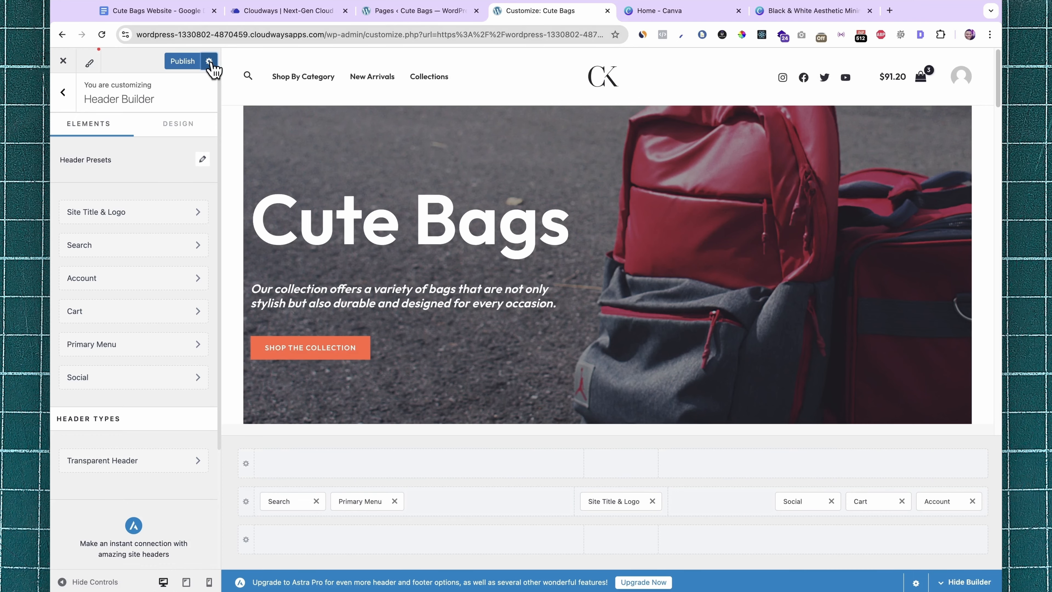
left_click(209, 61)
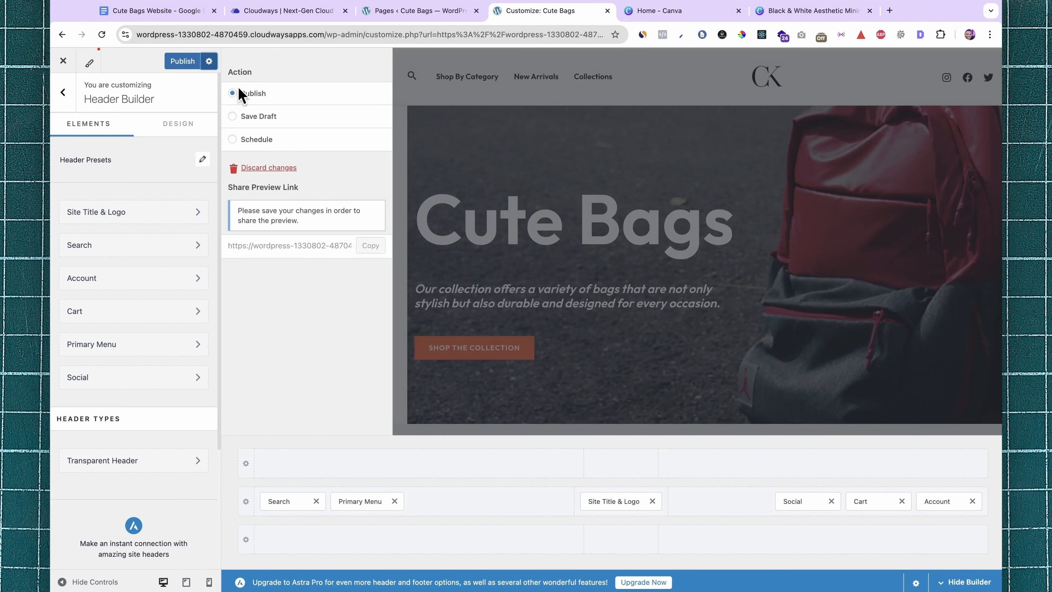
left_click(269, 168)
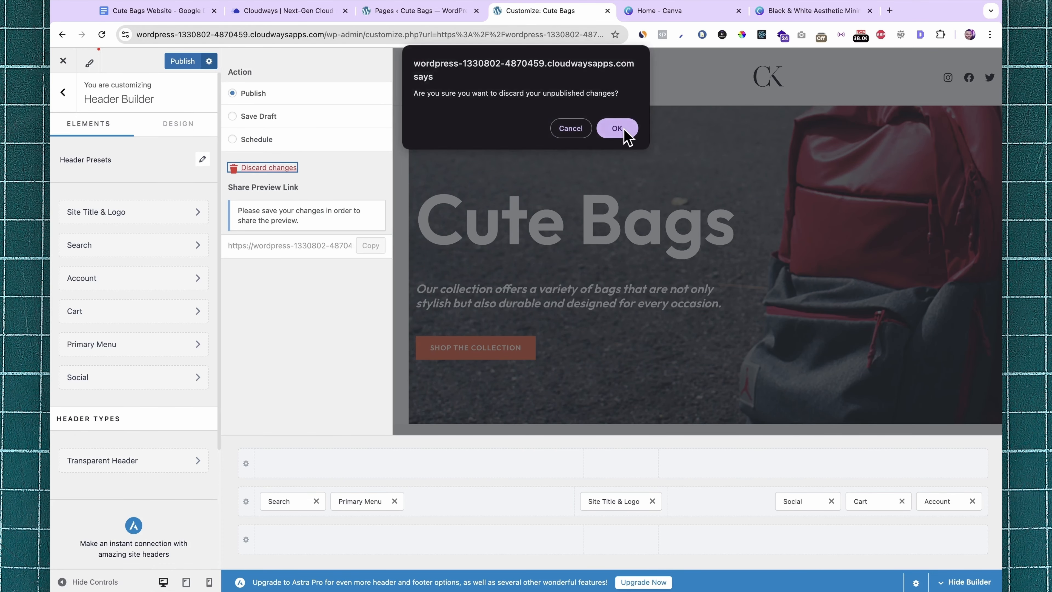
left_click(625, 132)
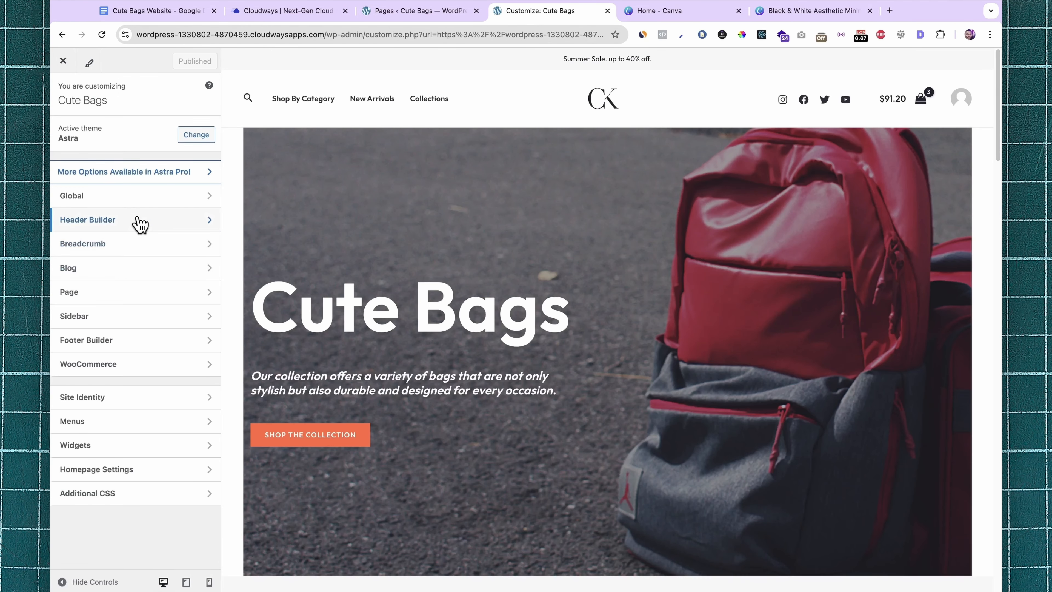
left_click(140, 224)
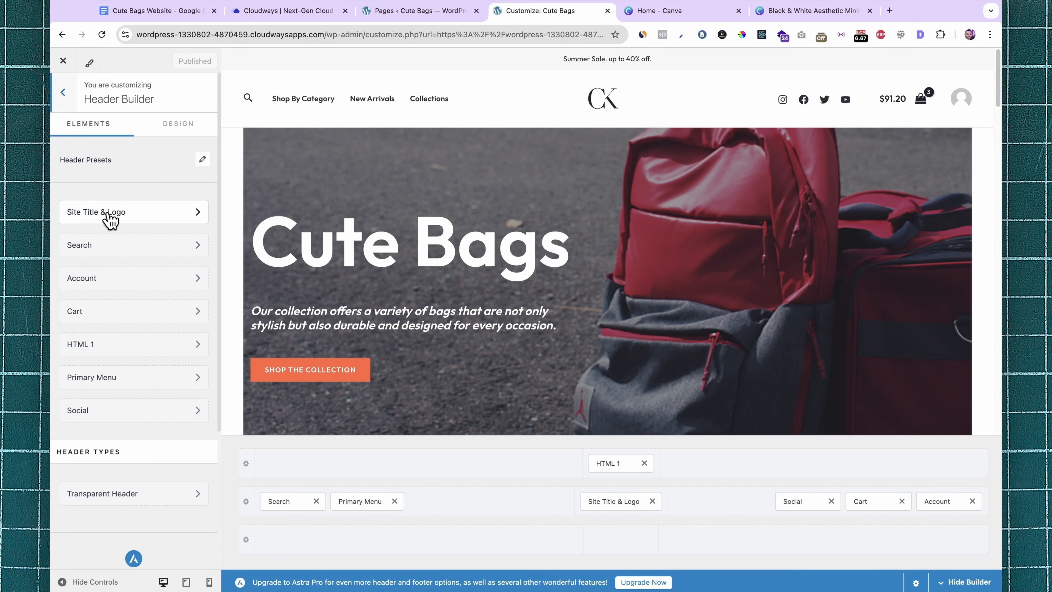
Open Site Title & Logo settings and compare them with the CB logo design in Canva.
left_click(119, 217)
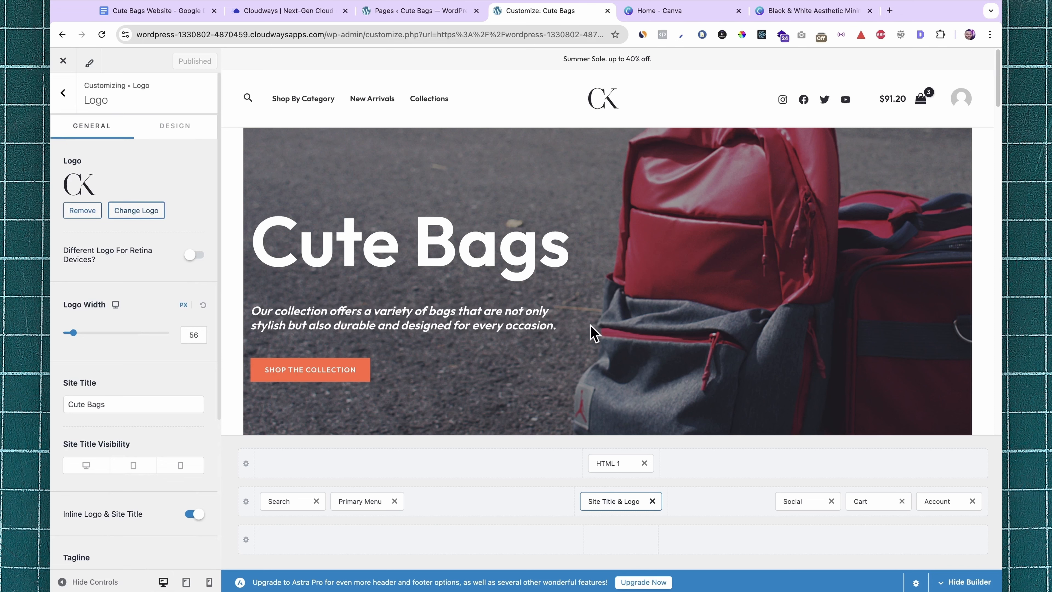
left_click(803, 11)
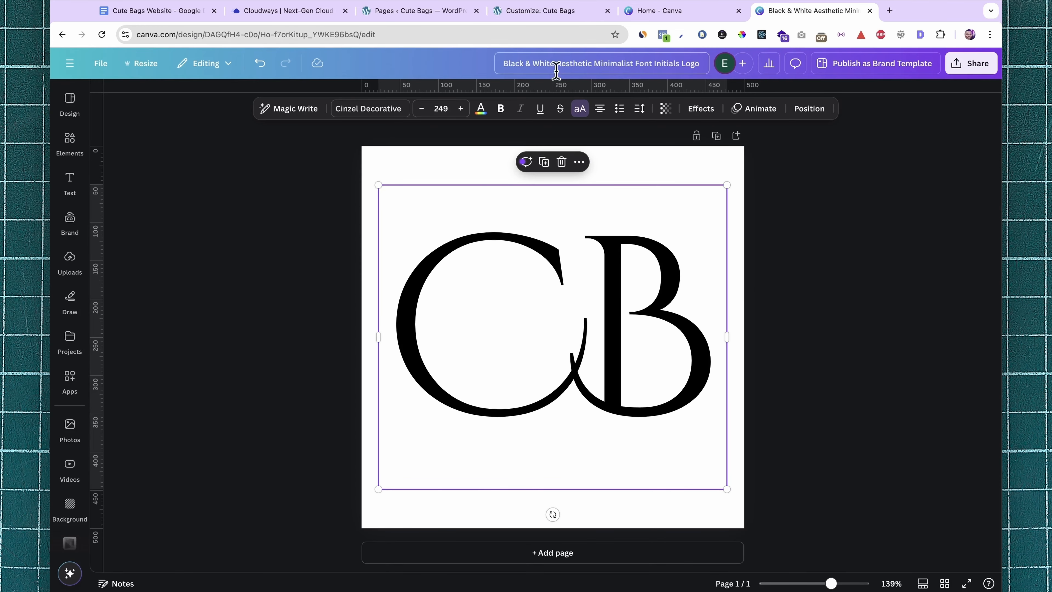
left_click(552, 13)
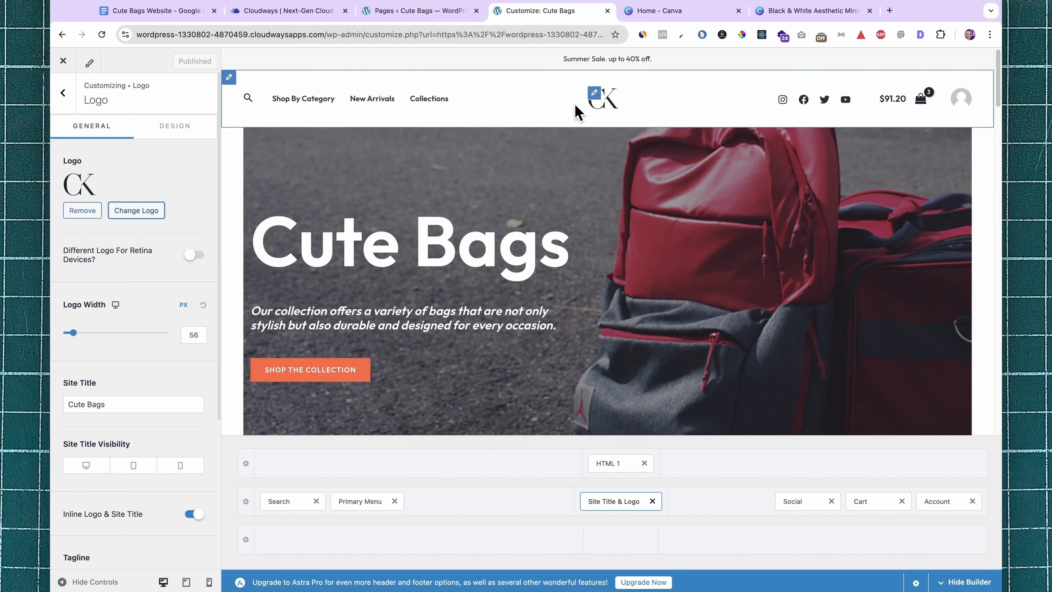
left_click(801, 14)
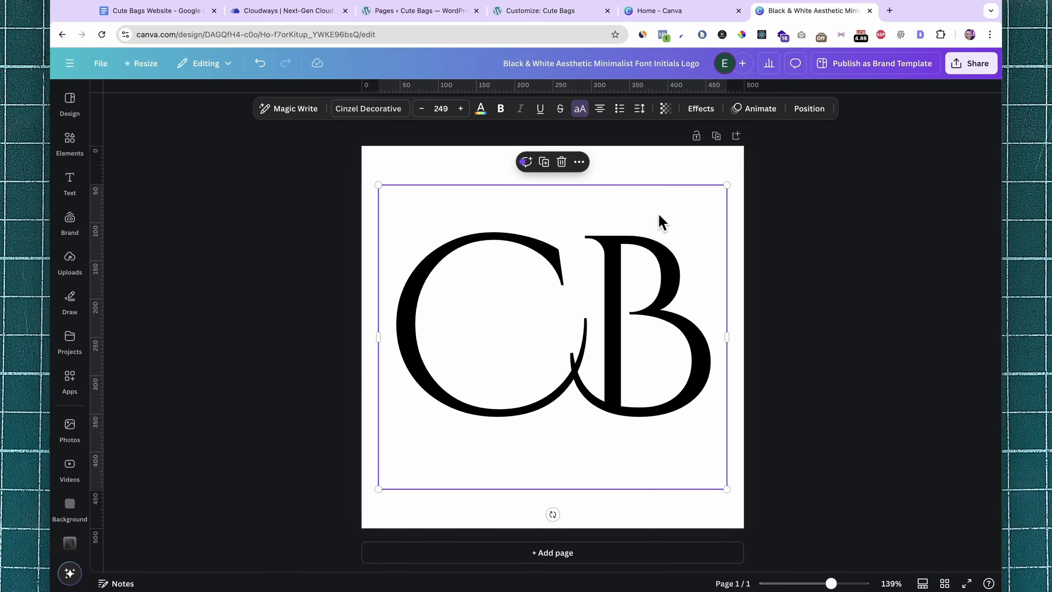
left_click(659, 12)
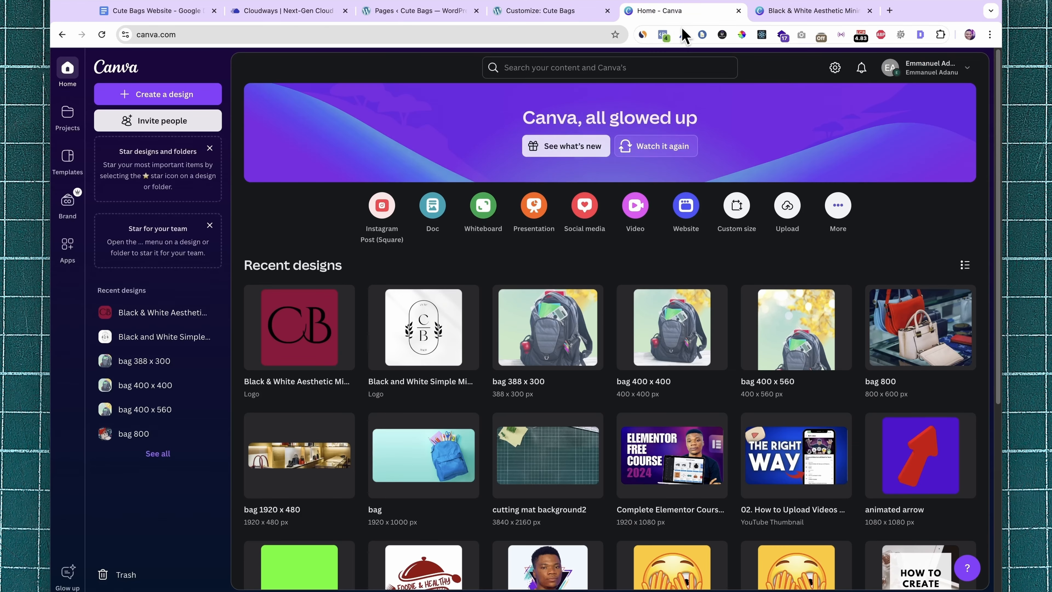
Search Canva for 'font initials logo' templates, then return to the customizer.
left_click(619, 64)
type("font initi")
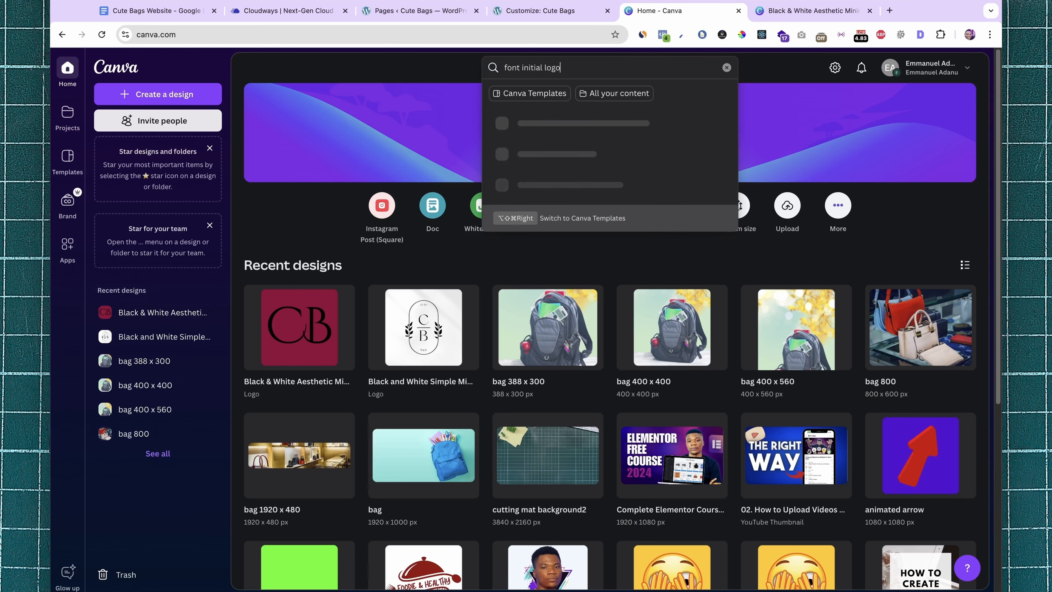
type("als logo")
key("Return")
scroll(712, 363, "down", 10)
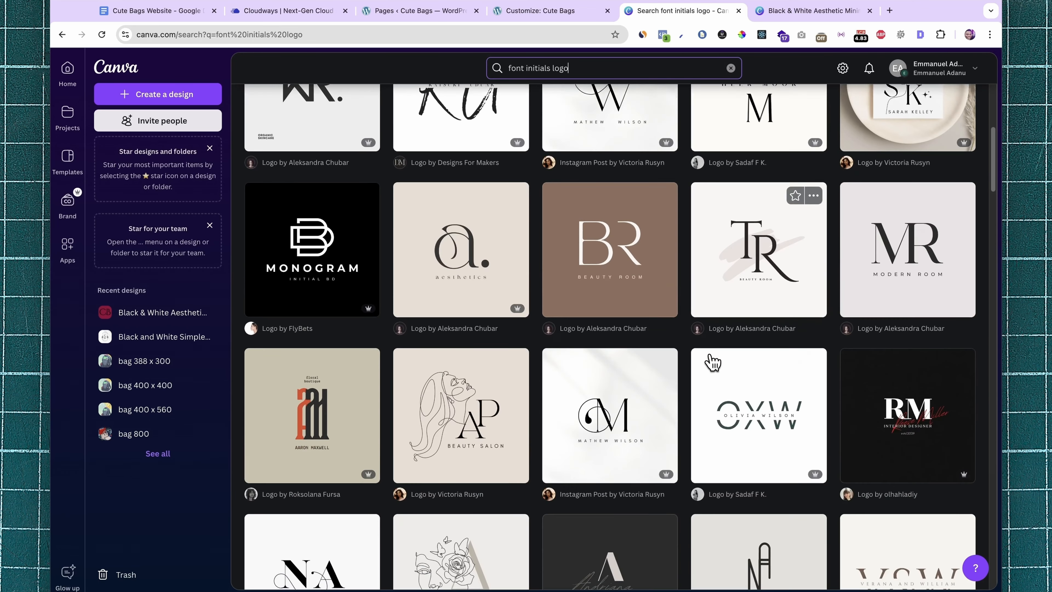
scroll(712, 362, "down", 5)
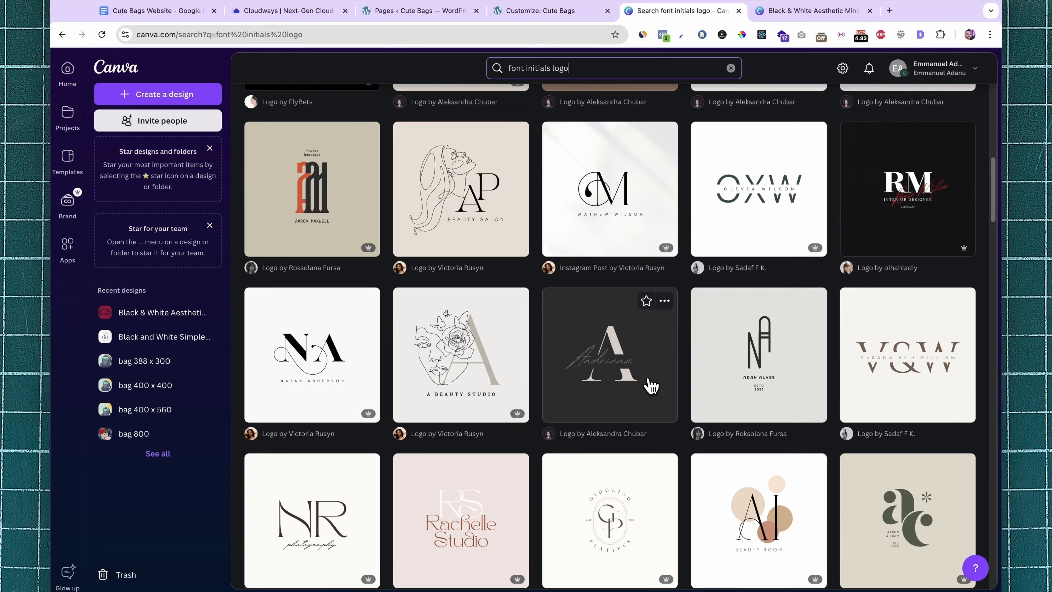
scroll(651, 386, "down", 3)
key("ctrl+Tab")
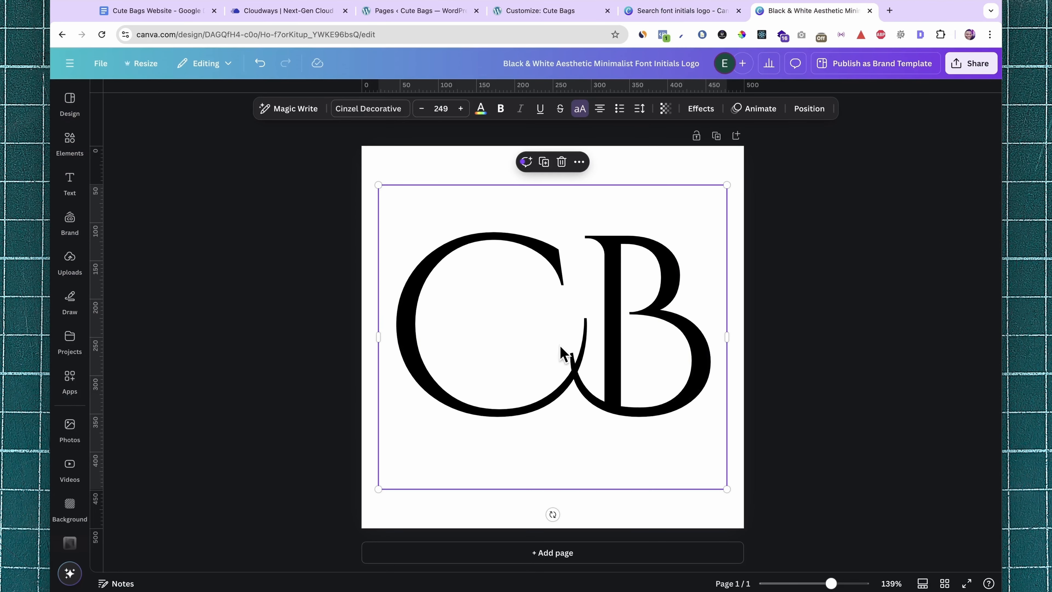
left_click(535, 10)
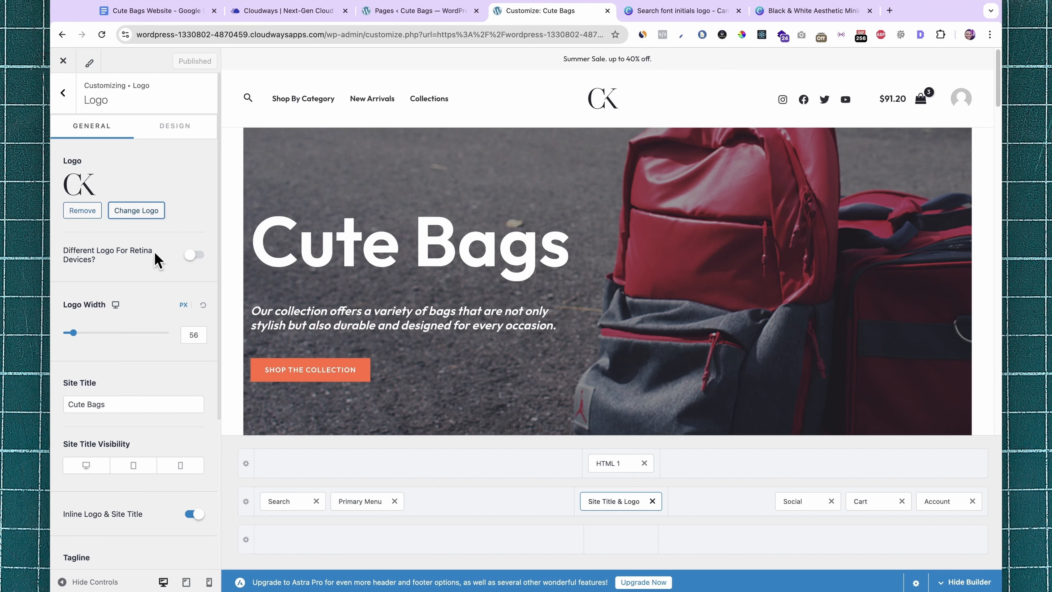
Upload the CB logo file and set it as the header logo without cropping.
left_click(138, 211)
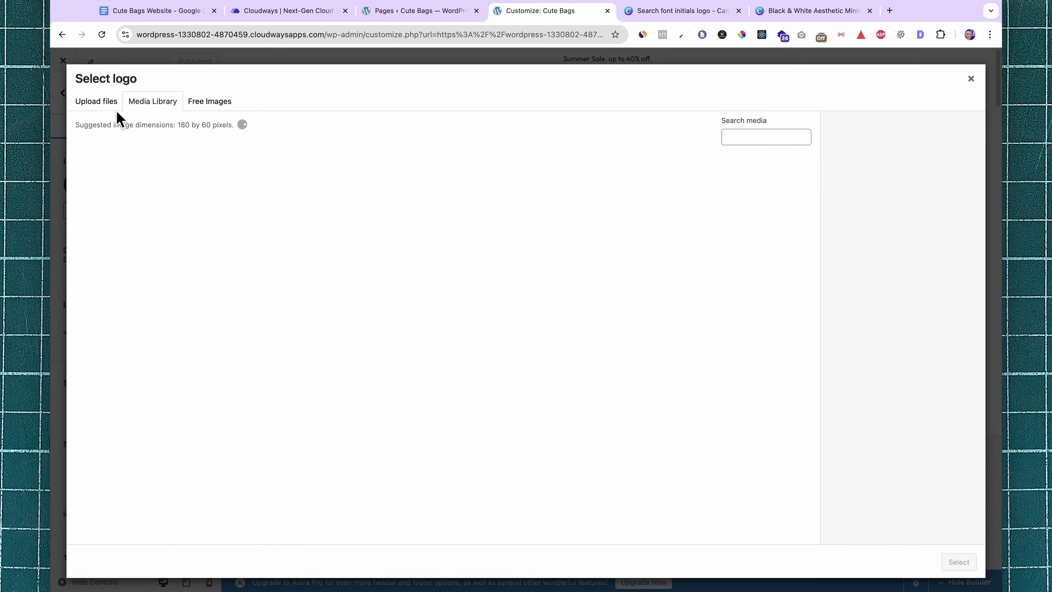
left_click(100, 103)
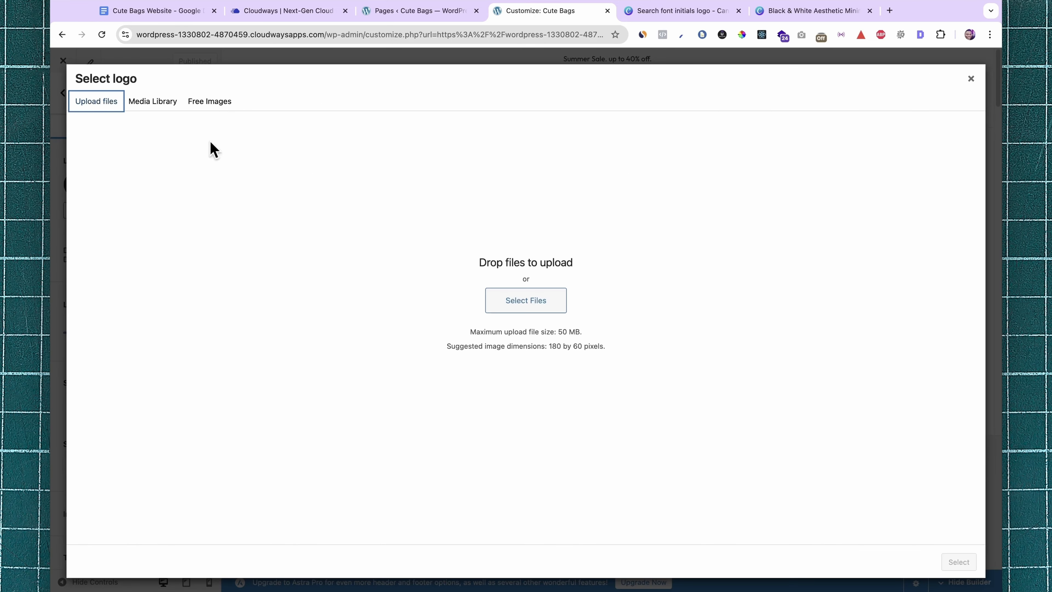
left_click(520, 309)
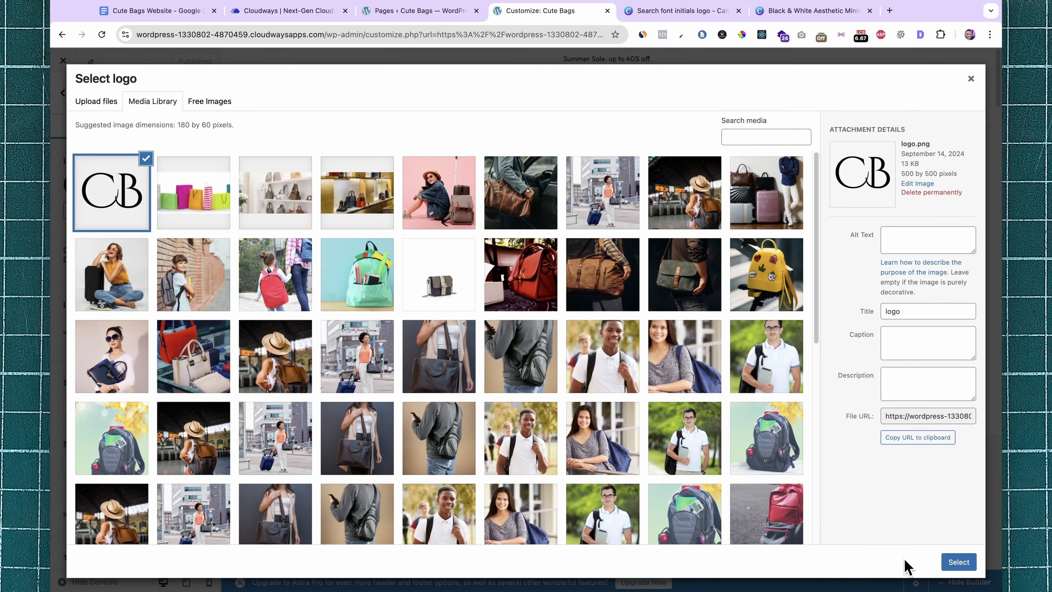
left_click(959, 564)
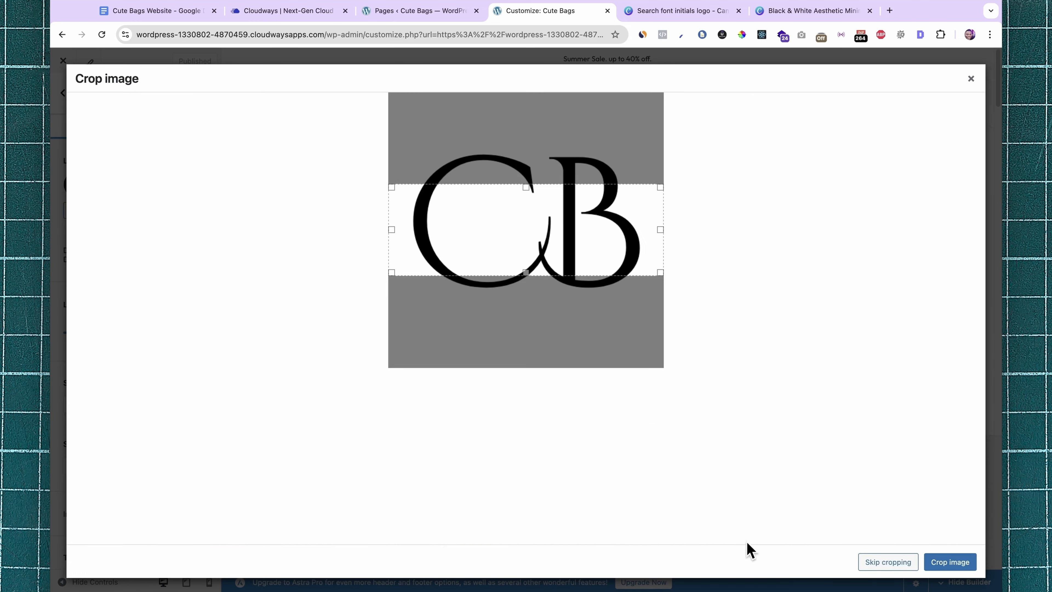
left_click(876, 562)
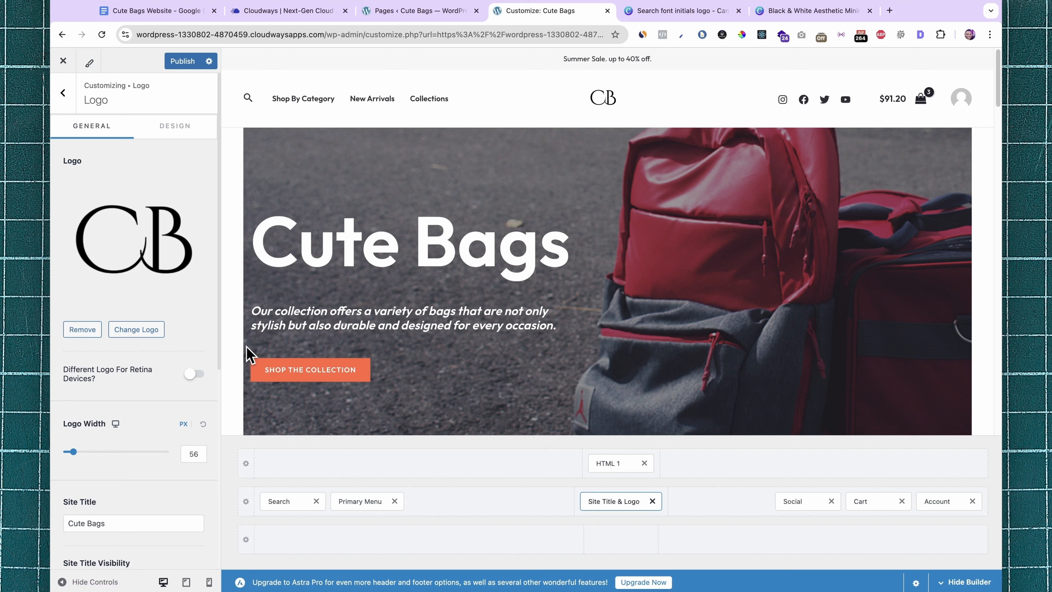
Set the header logo width to 65, keeping the Cute Bags site title.
left_click_drag(73, 451, 79, 454)
double_click(190, 452)
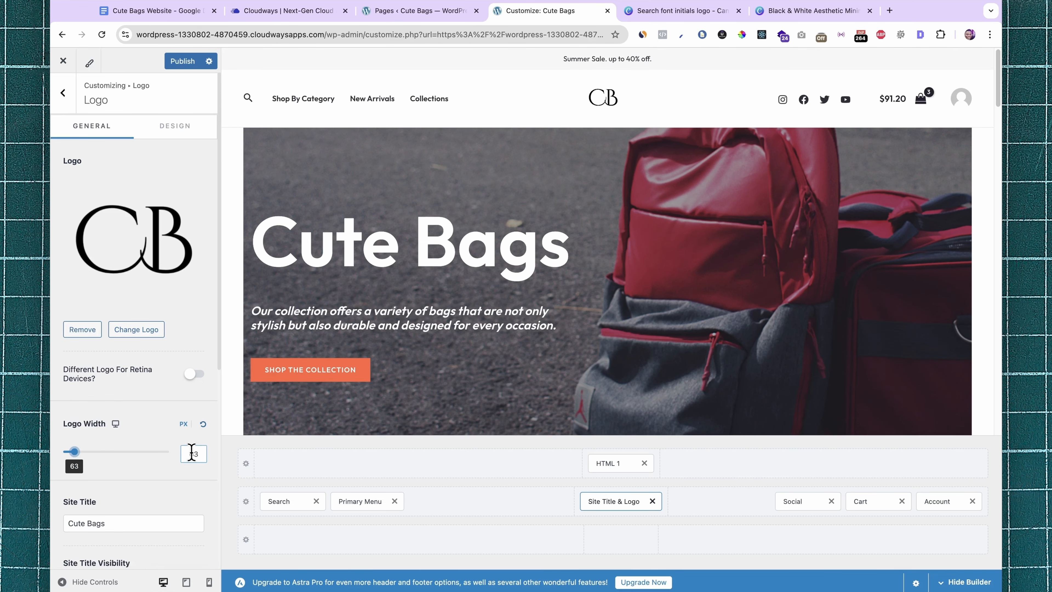
type("65")
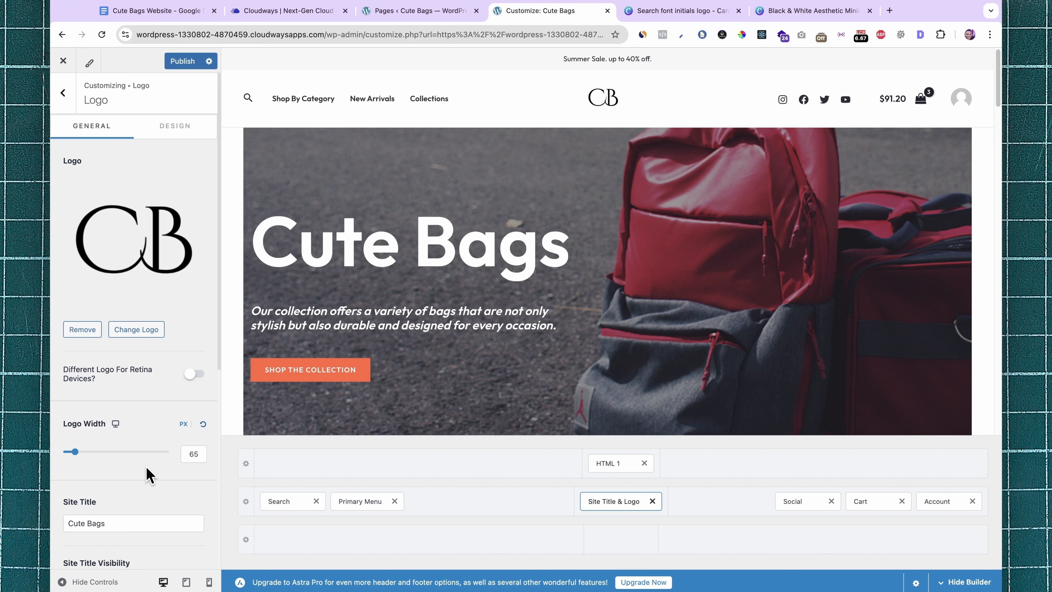
scroll(145, 472, "down", 3)
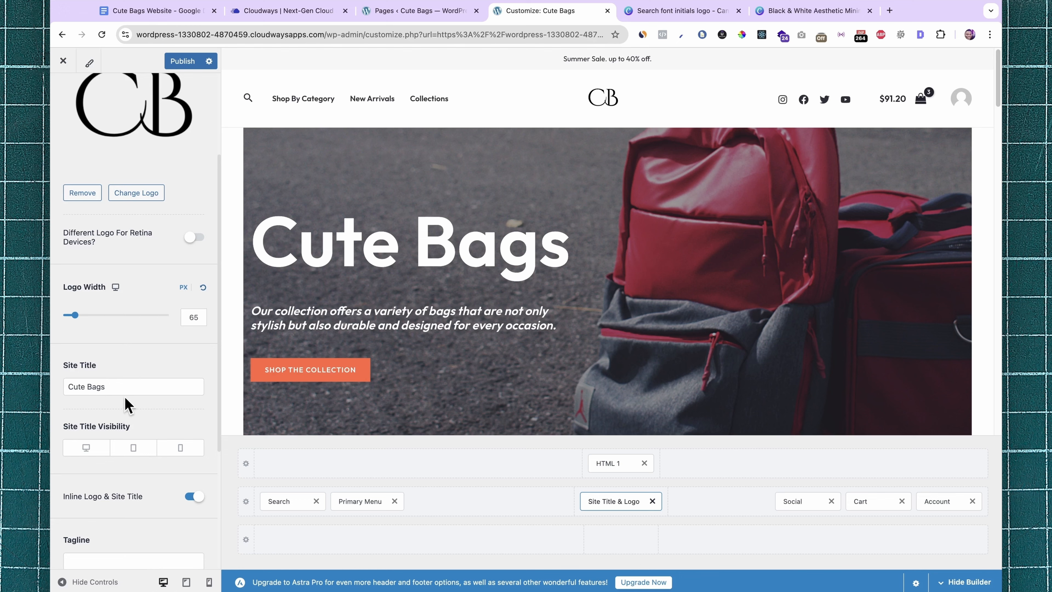
scroll(126, 404, "down", 2)
scroll(162, 472, "down", 3)
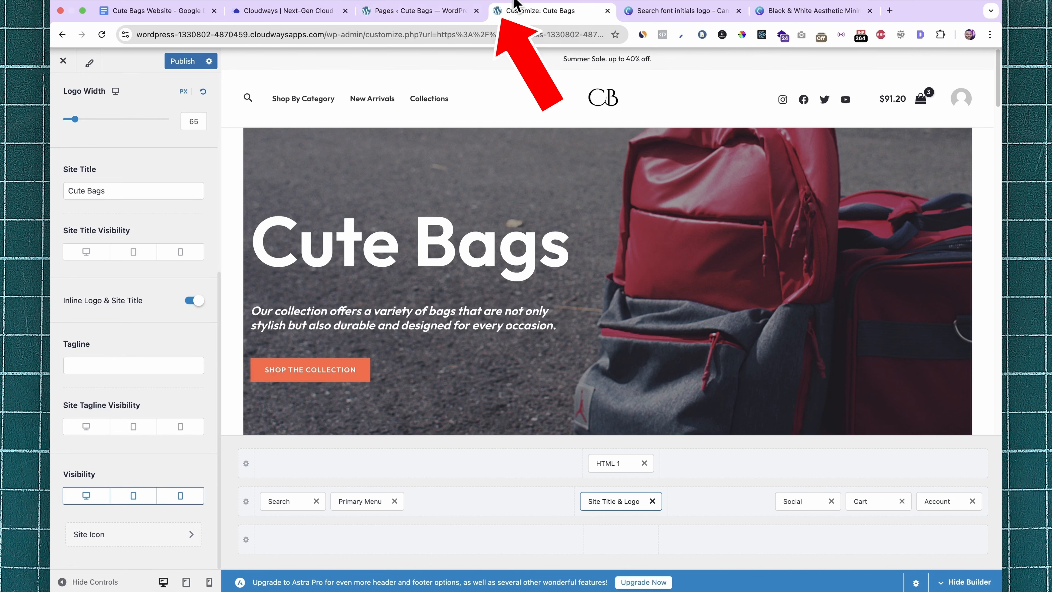
Set logo.png from the Media Library as the site icon, crop it, and publish.
left_click(128, 534)
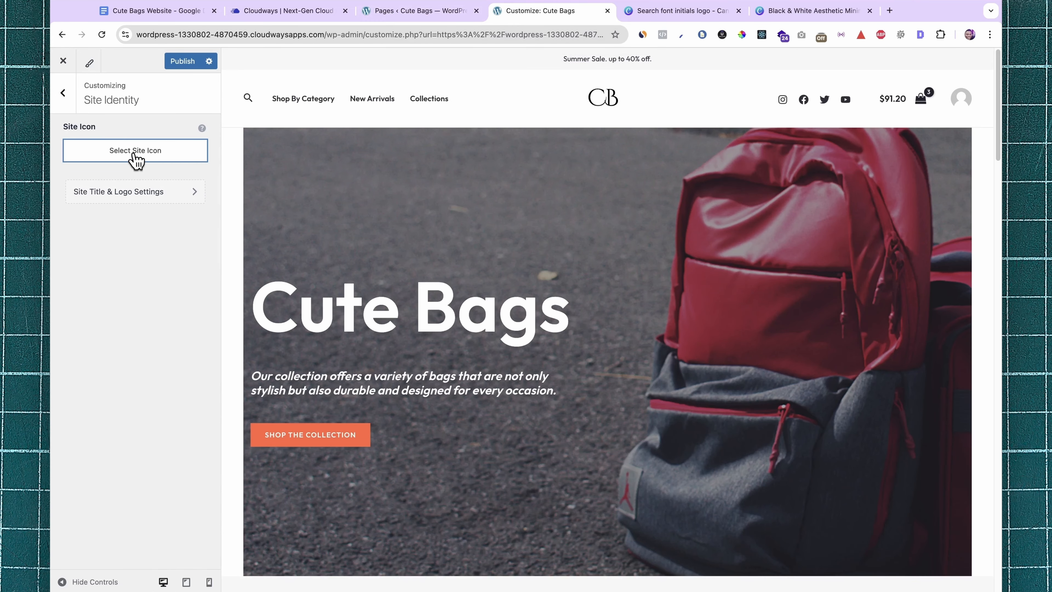
left_click(134, 155)
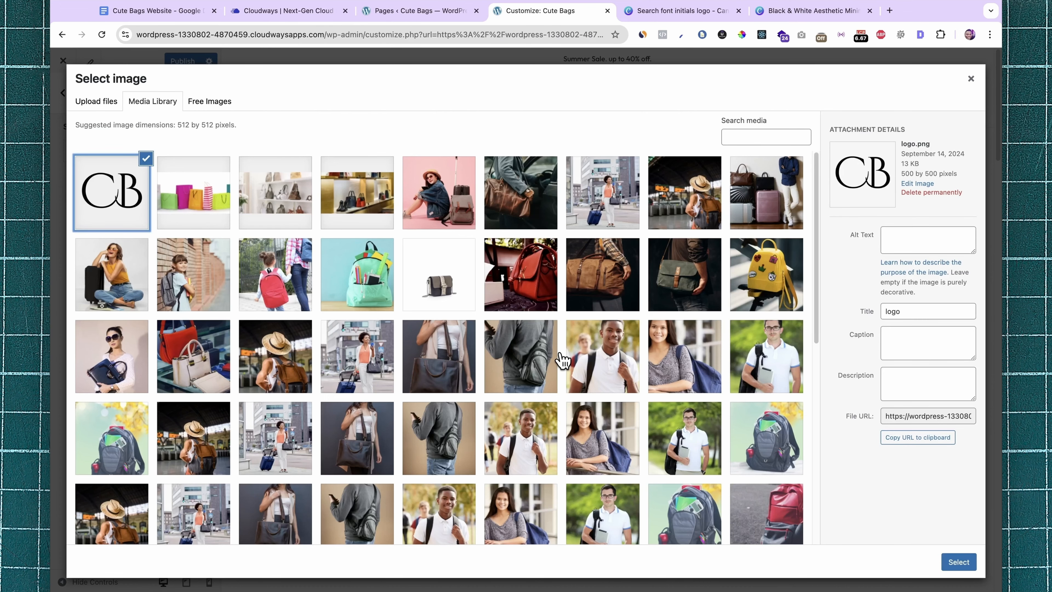
left_click(957, 562)
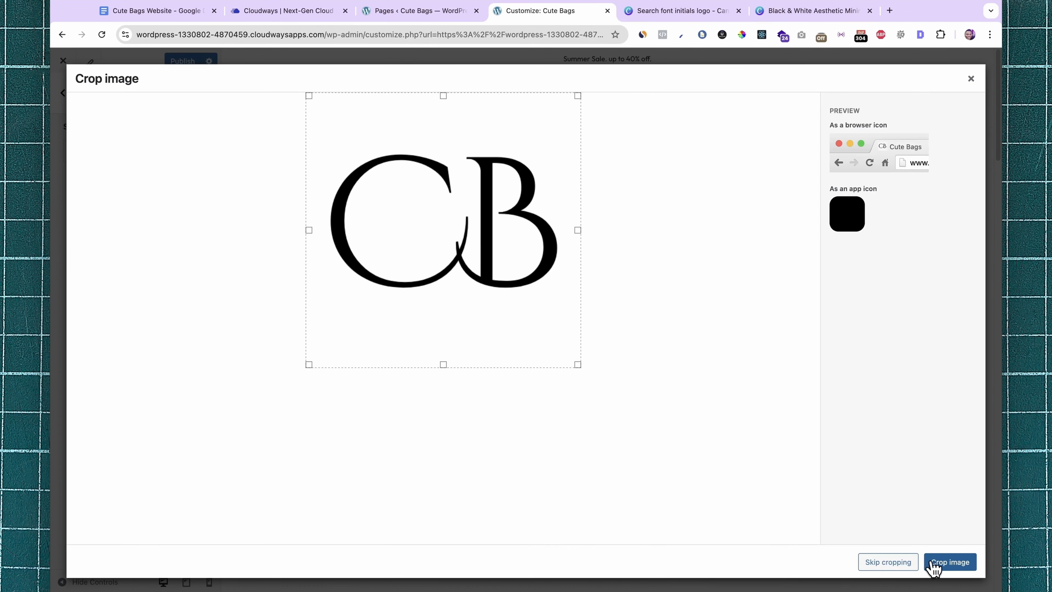
left_click(901, 564)
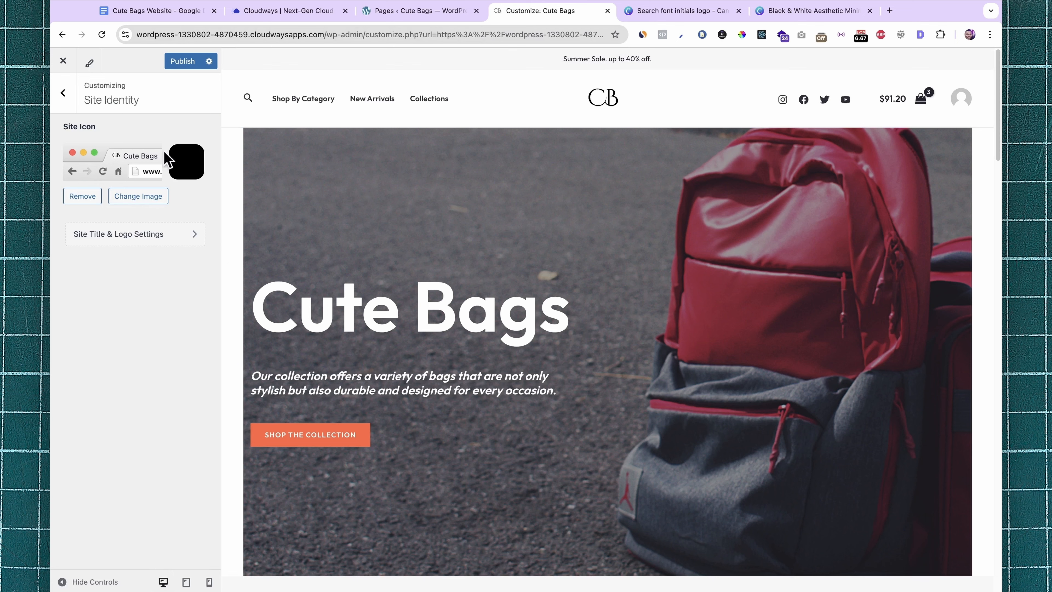
left_click(174, 65)
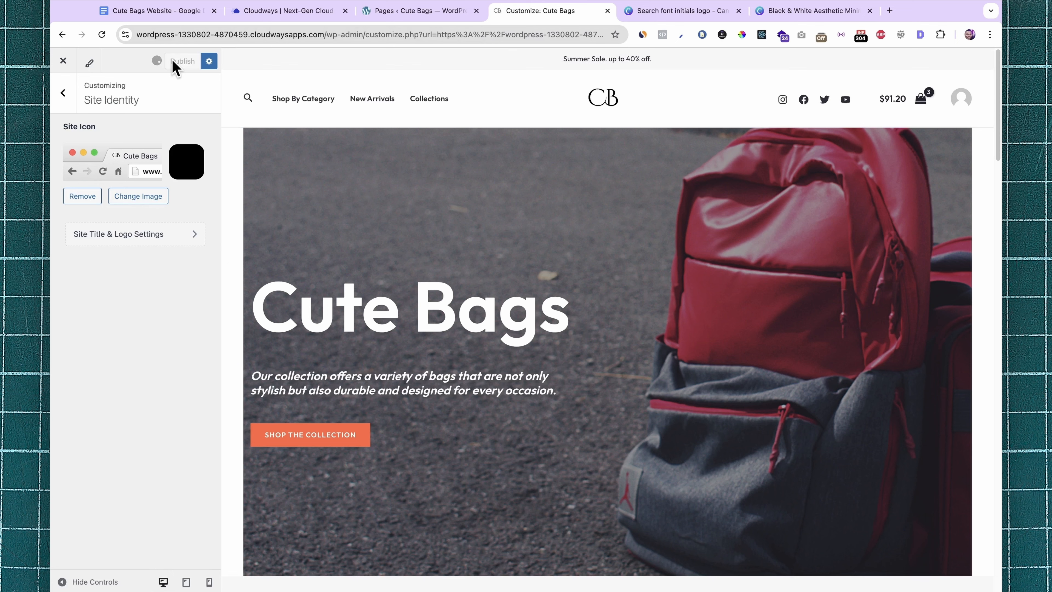
Set the header search icon size to 18 px, toggle its mobile visibility, and publish.
left_click(66, 96)
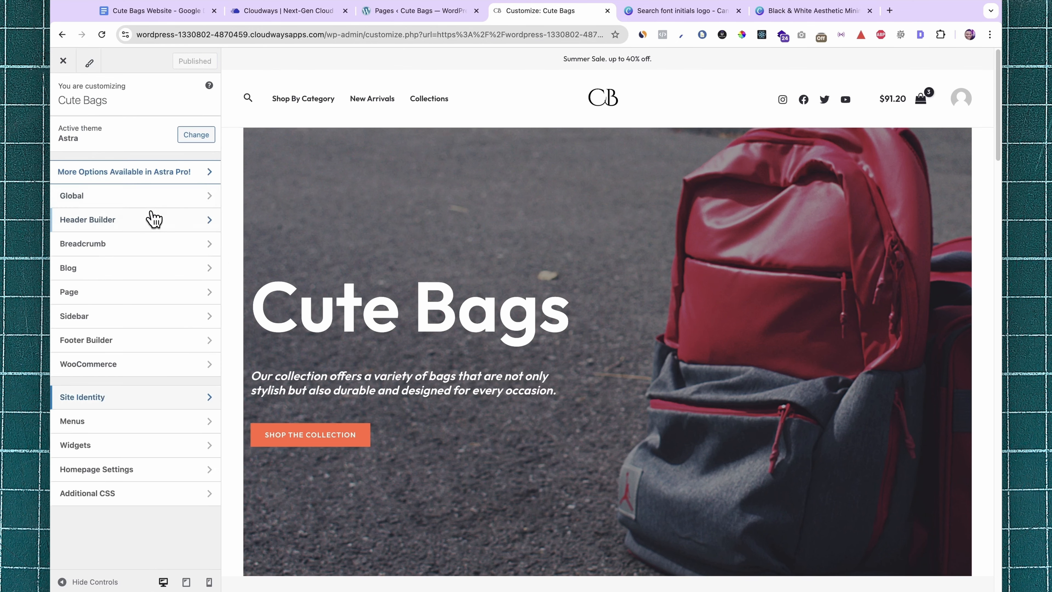
left_click(121, 225)
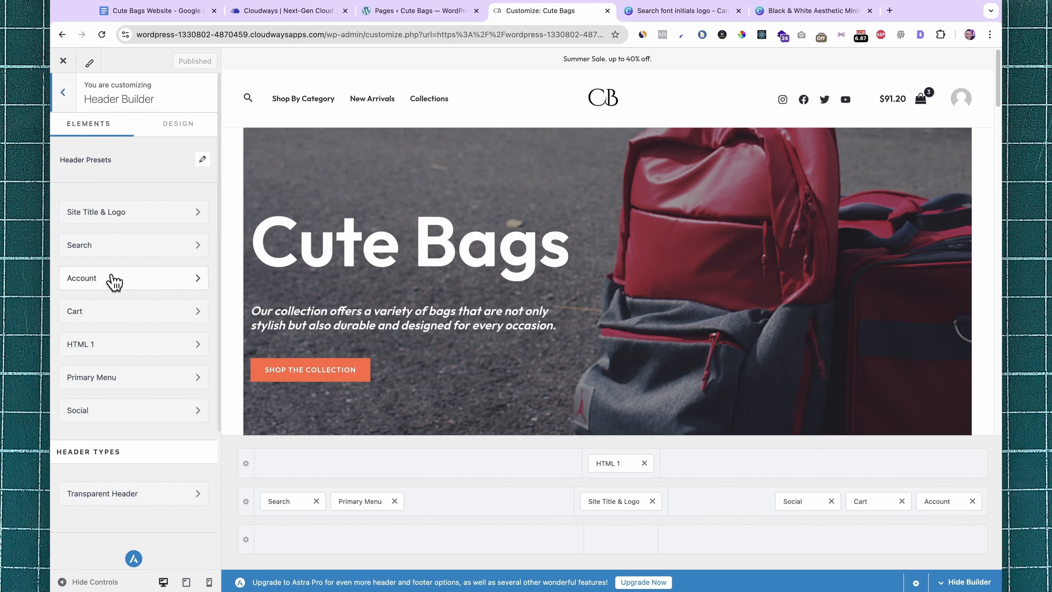
left_click(113, 249)
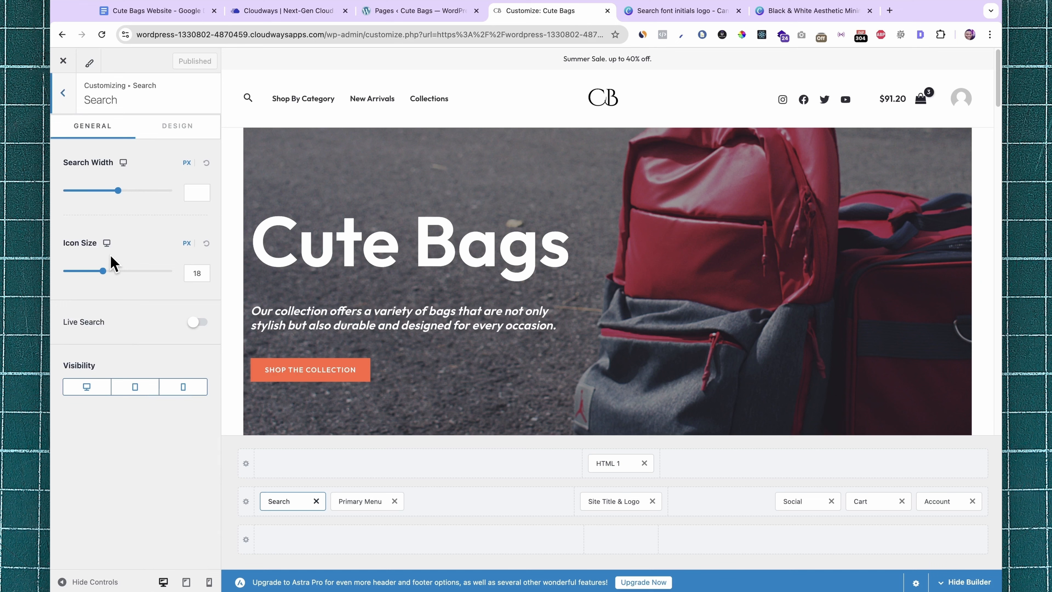
mouse_move(104, 272)
left_mouse_down()
mouse_move(139, 272)
mouse_move(95, 271)
left_mouse_up()
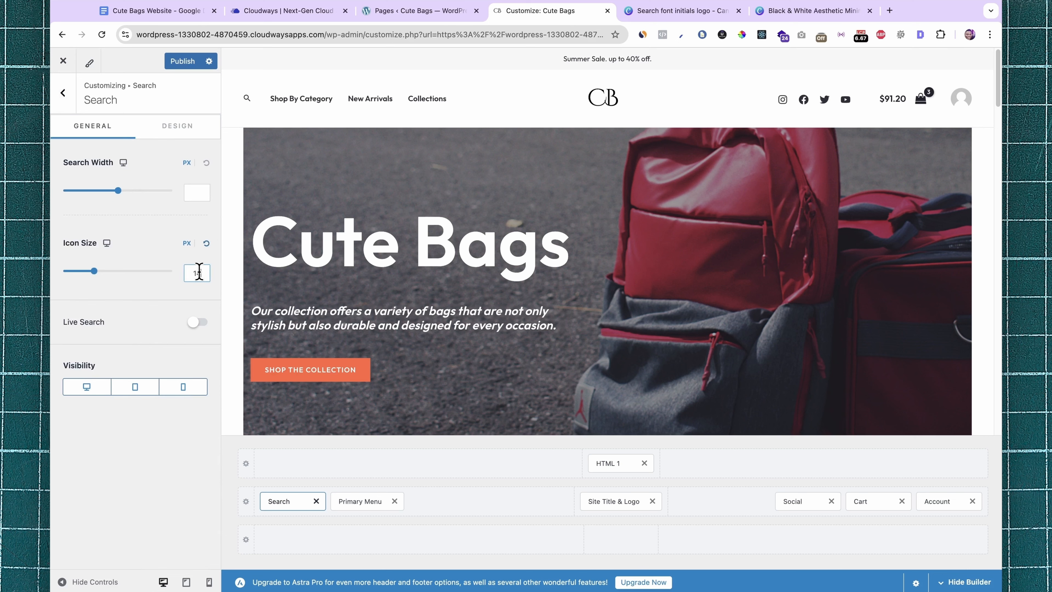
type("18")
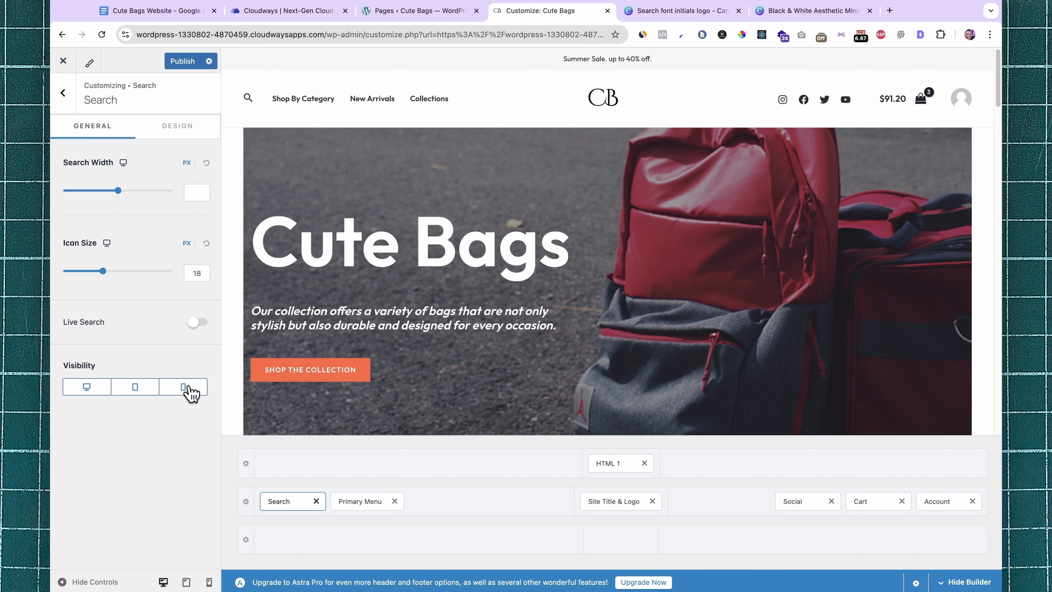
left_click(184, 393)
left_click(181, 62)
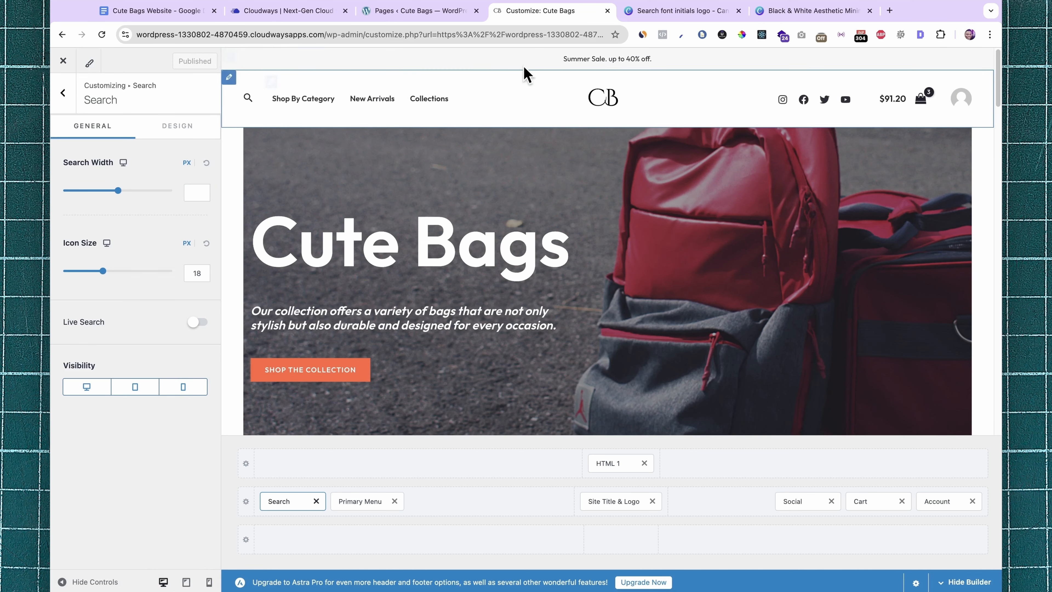
left_click(175, 132)
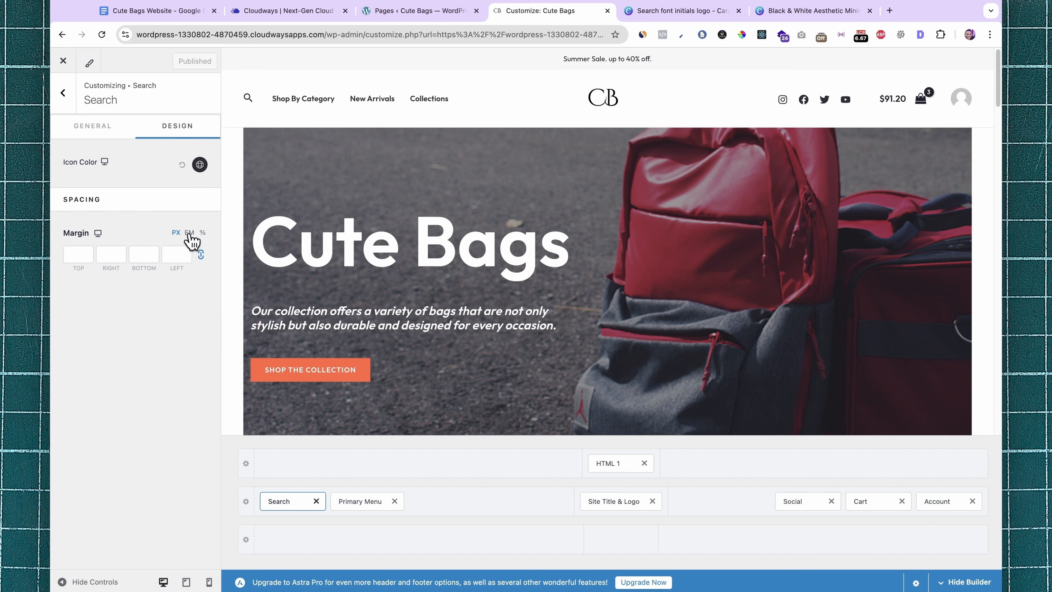
Open the header Account element and clear its existing Account URL.
left_click(68, 103)
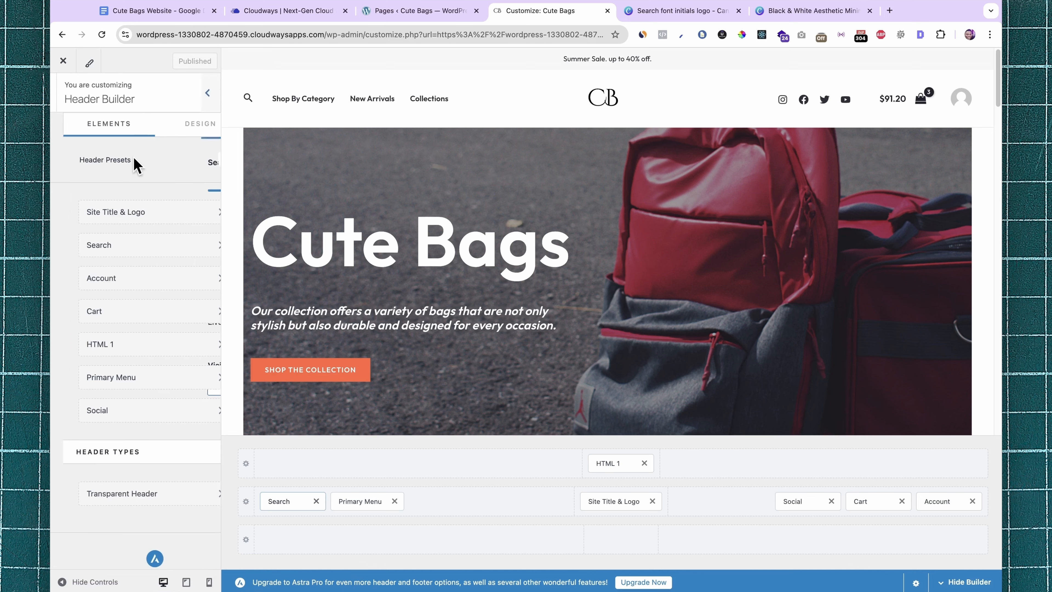
left_click(129, 279)
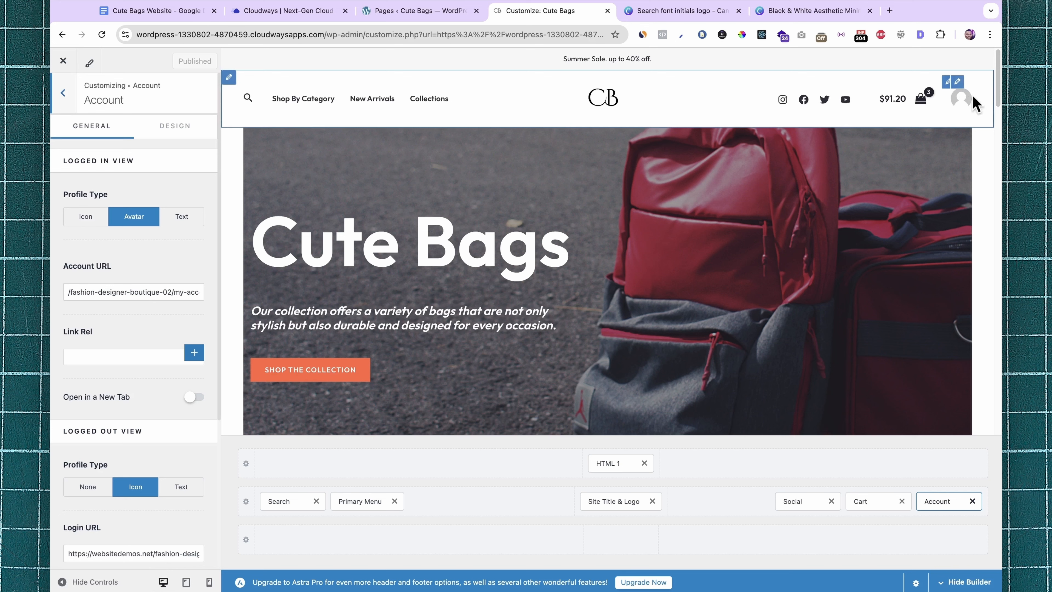
triple_click(130, 291)
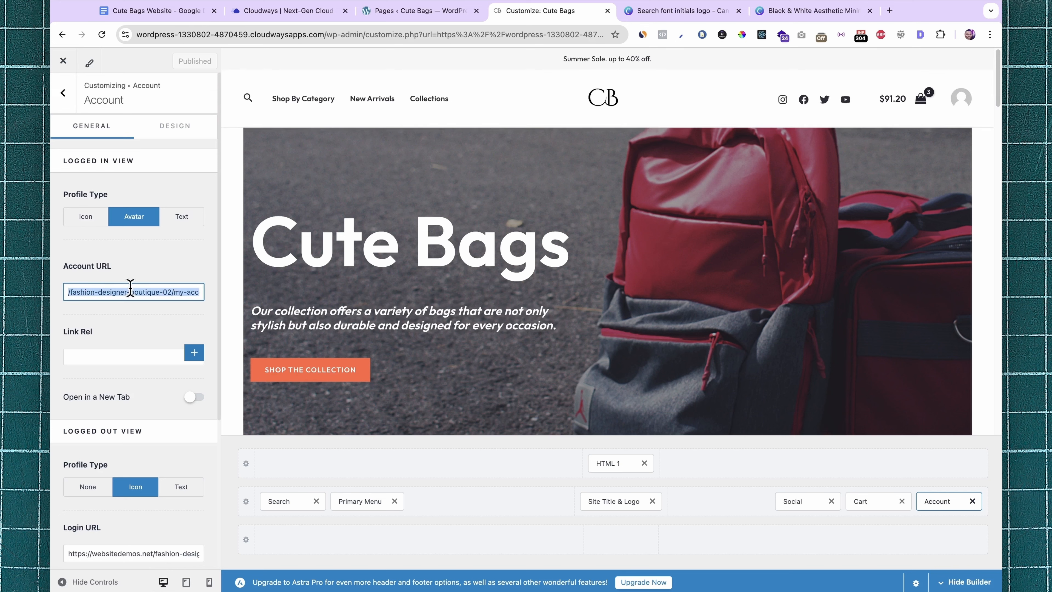
key("BackSpace")
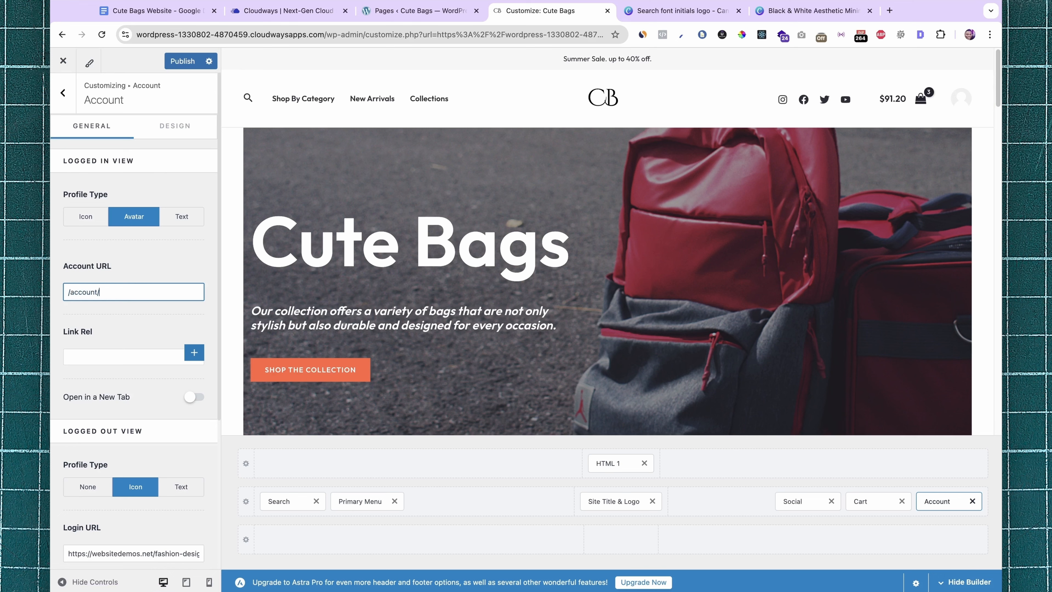
scroll(126, 329, "down", 3)
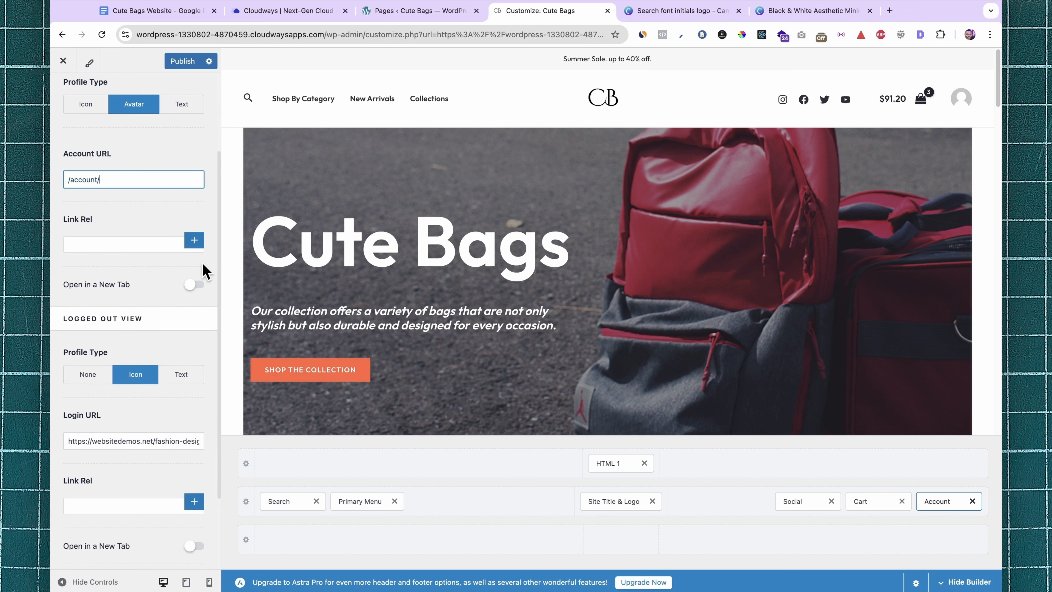
scroll(138, 148, "up", 3)
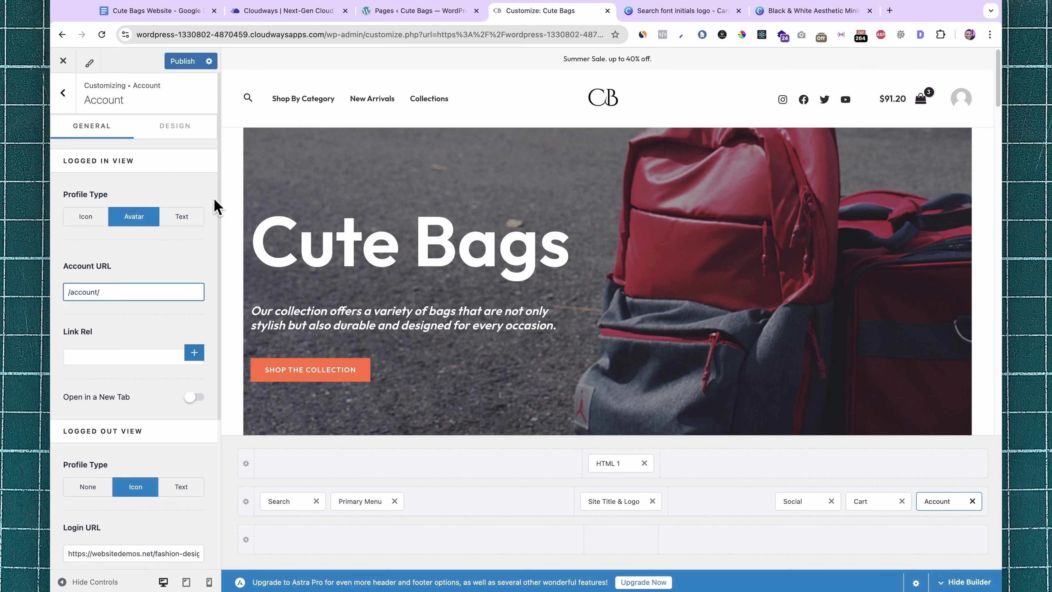
scroll(181, 445, "down", 2)
scroll(181, 445, "down", 3)
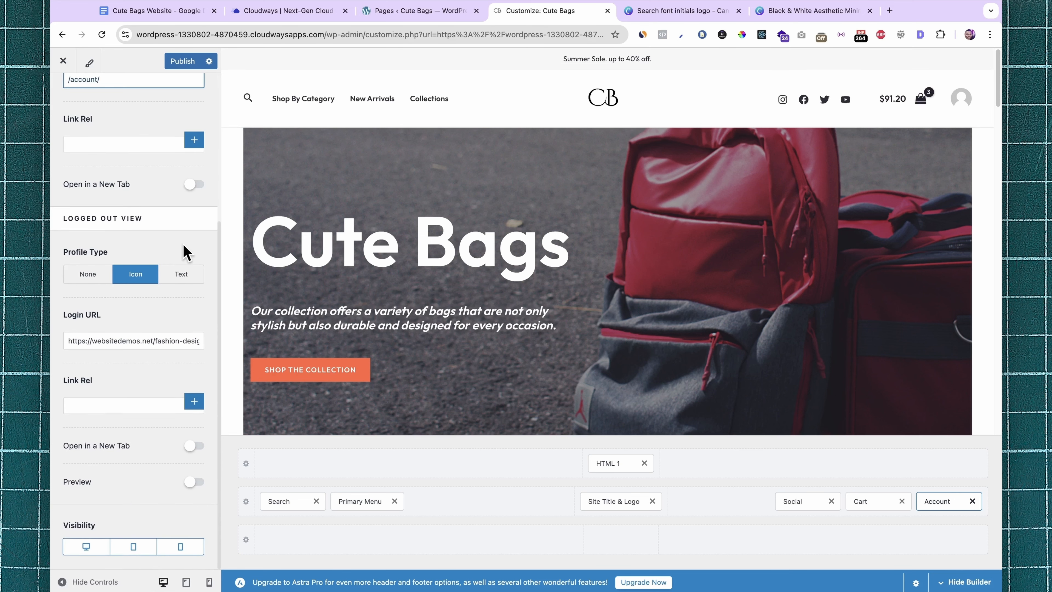
Replace the Login URL with /account/ and publish the change.
left_click(125, 339)
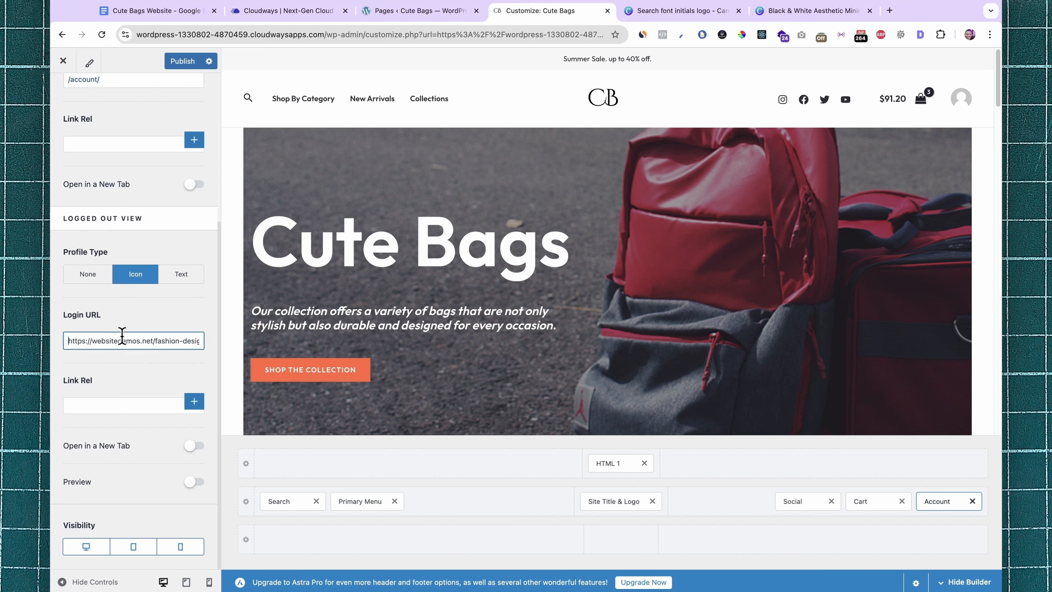
key("ctrl+a")
type("/")
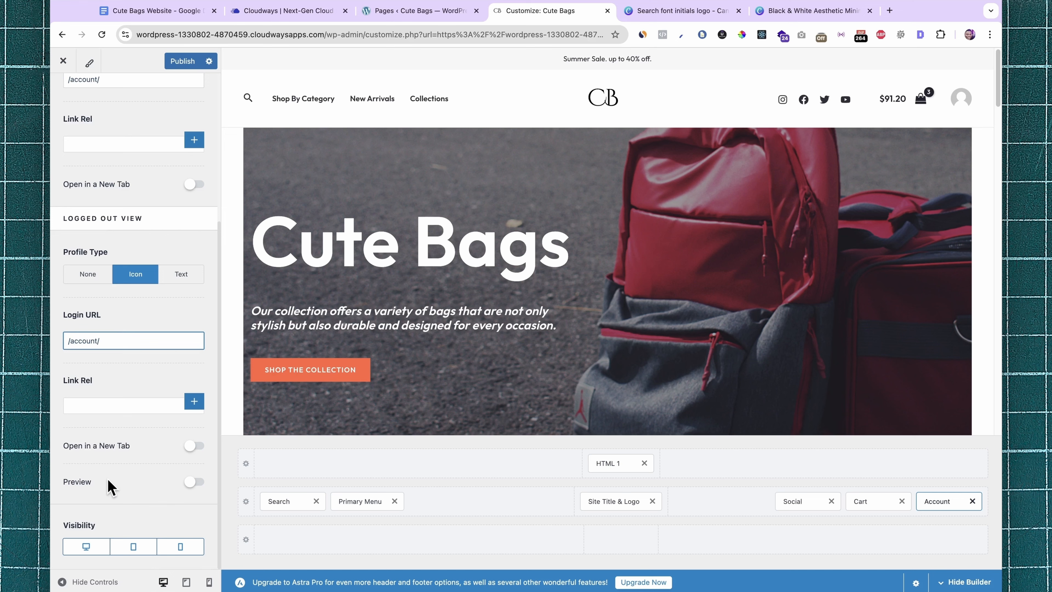
scroll(109, 485, "up", 5)
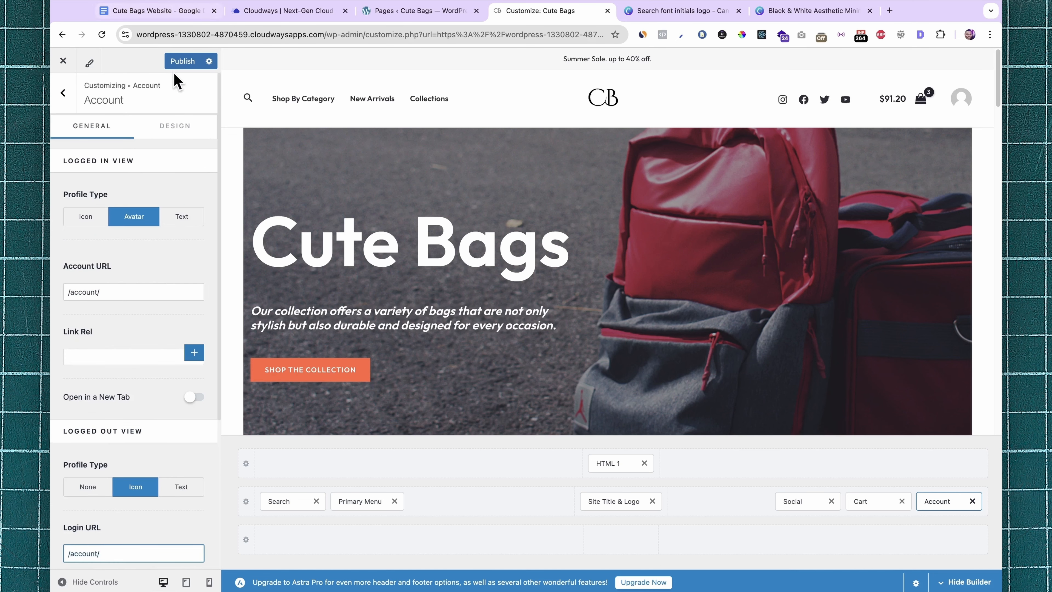
left_click(182, 63)
left_click(63, 92)
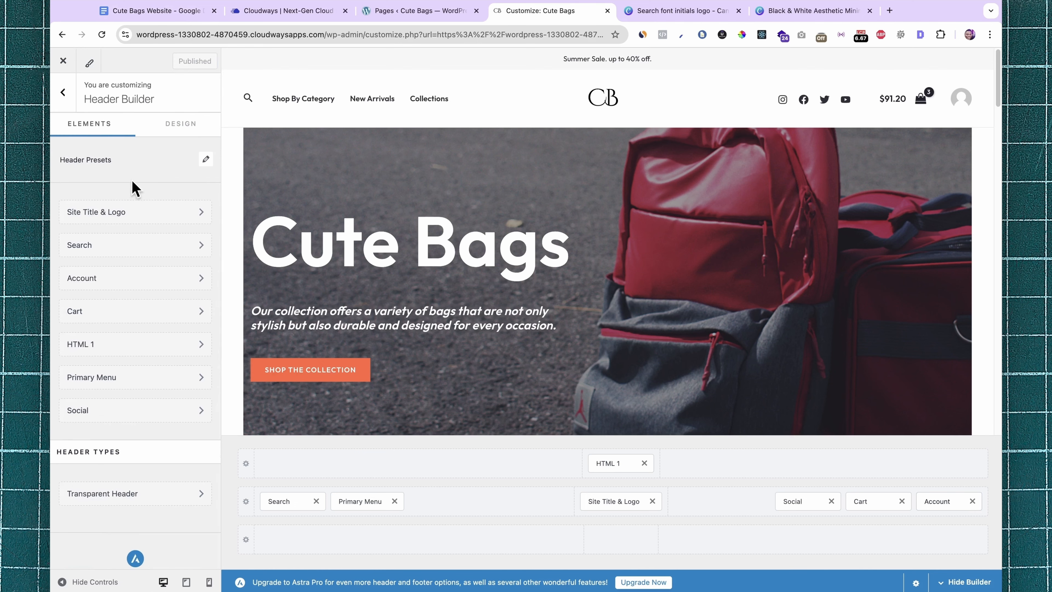
Check the header cart settings, then open the Primary Menu's items for editing.
left_click(154, 317)
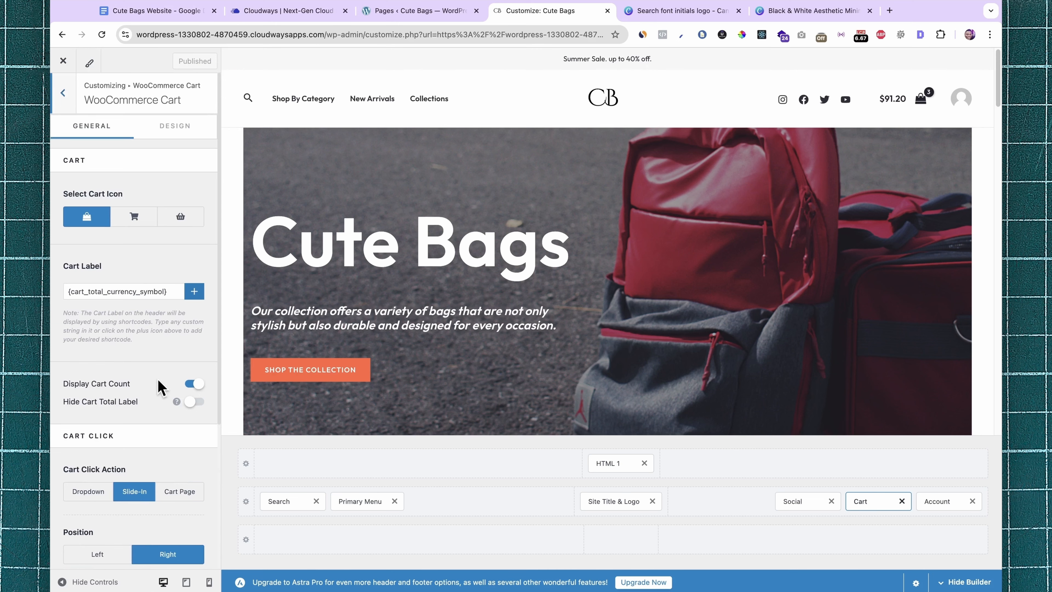
scroll(162, 387, "down", 5)
scroll(110, 145, "up", 5)
left_click(70, 99)
left_click(148, 384)
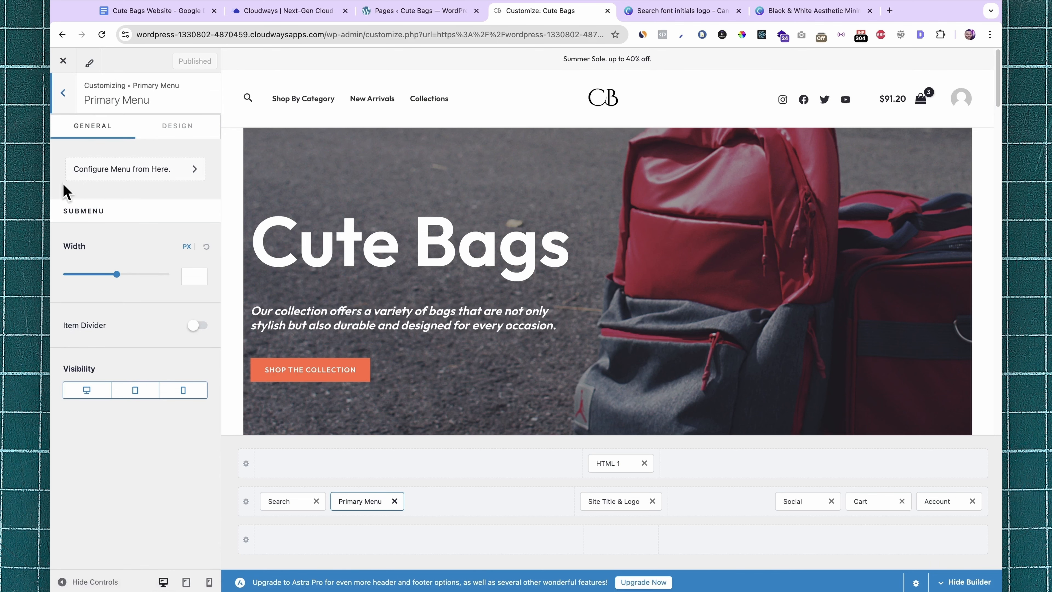
left_click(141, 164)
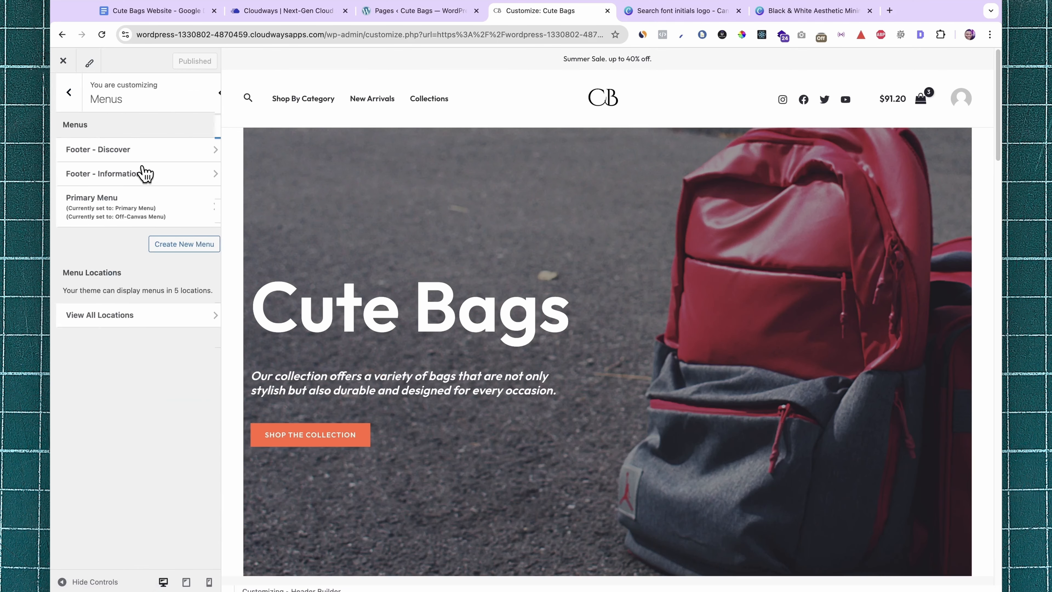
left_click(151, 315)
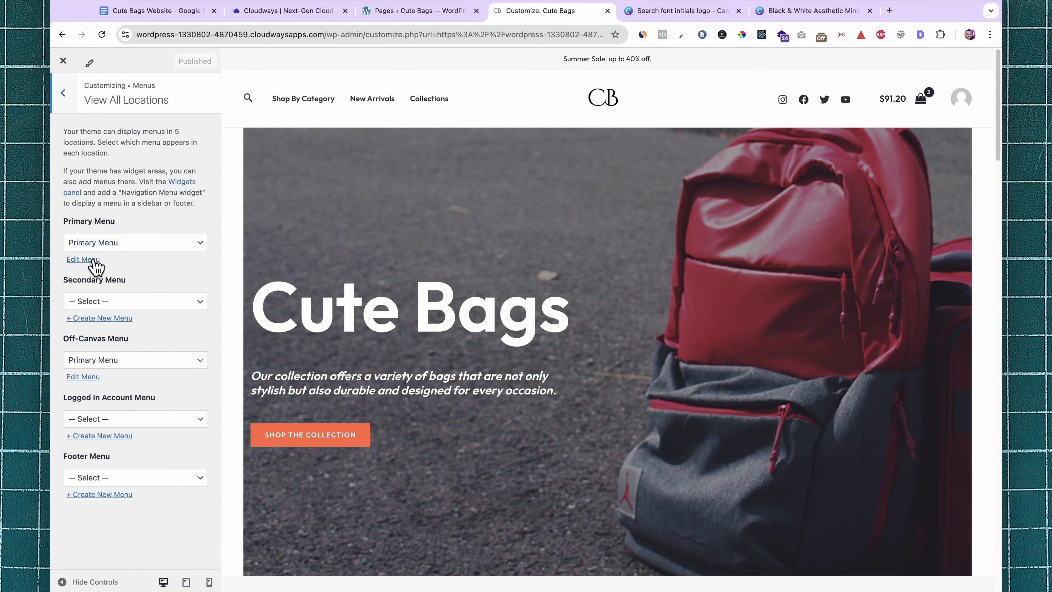
left_click(98, 258)
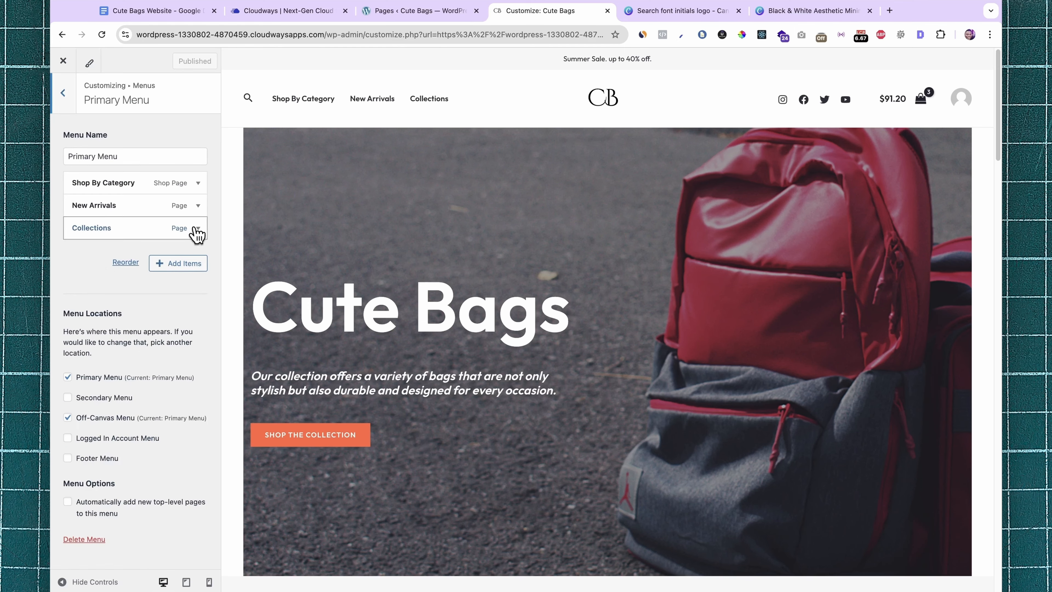
Remove Collections from the Primary Menu and publish the change.
left_click(198, 228)
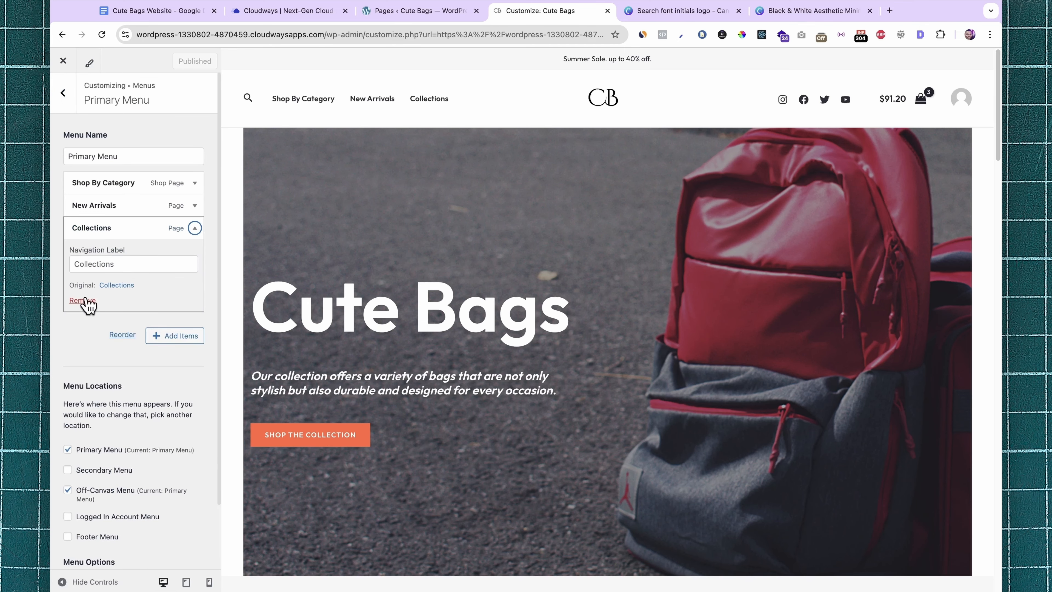
left_click(83, 300)
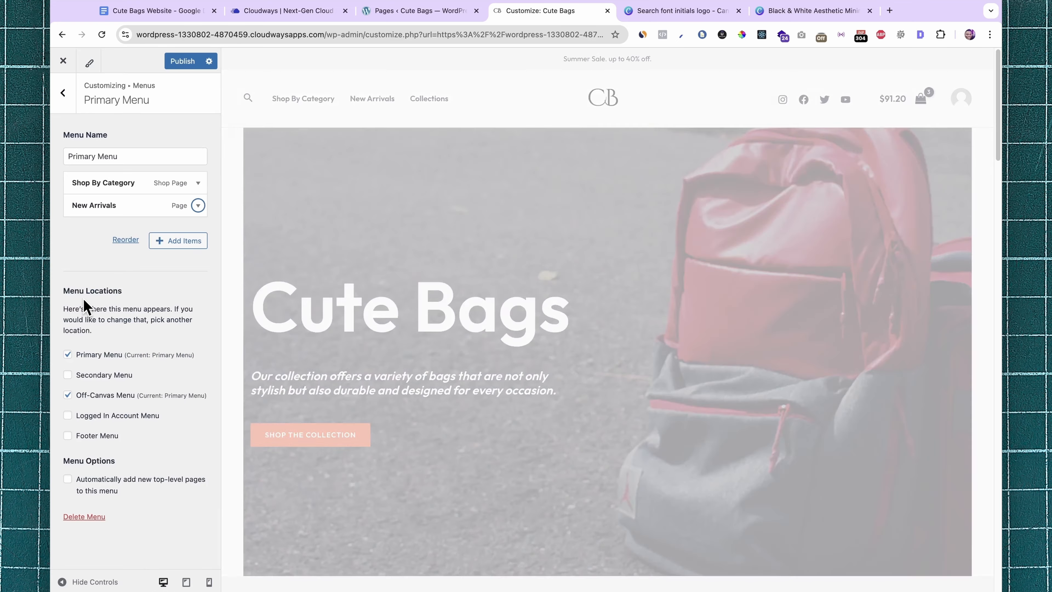
left_click(158, 181)
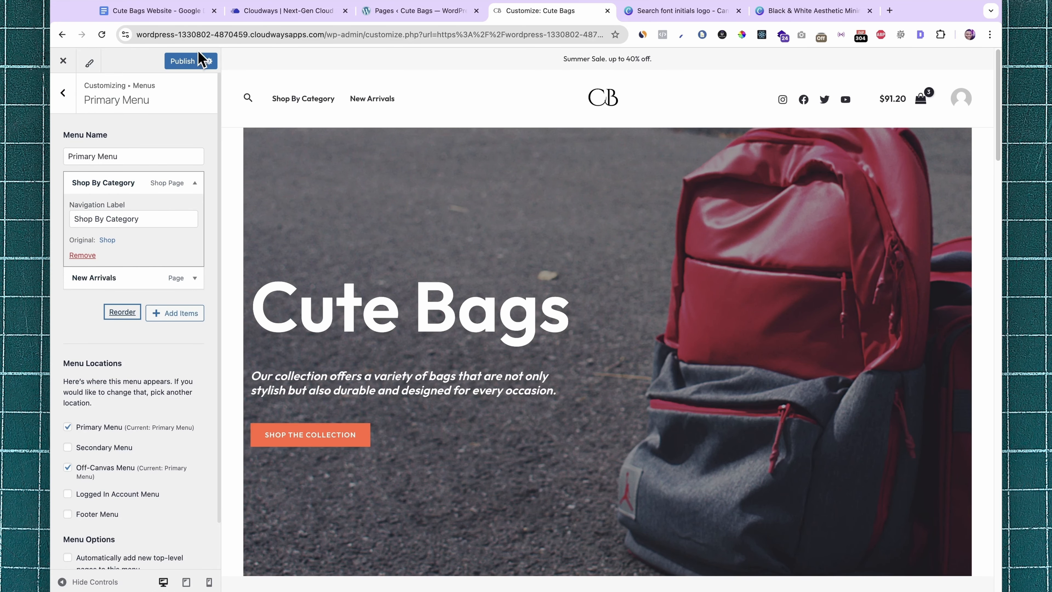
left_click(200, 60)
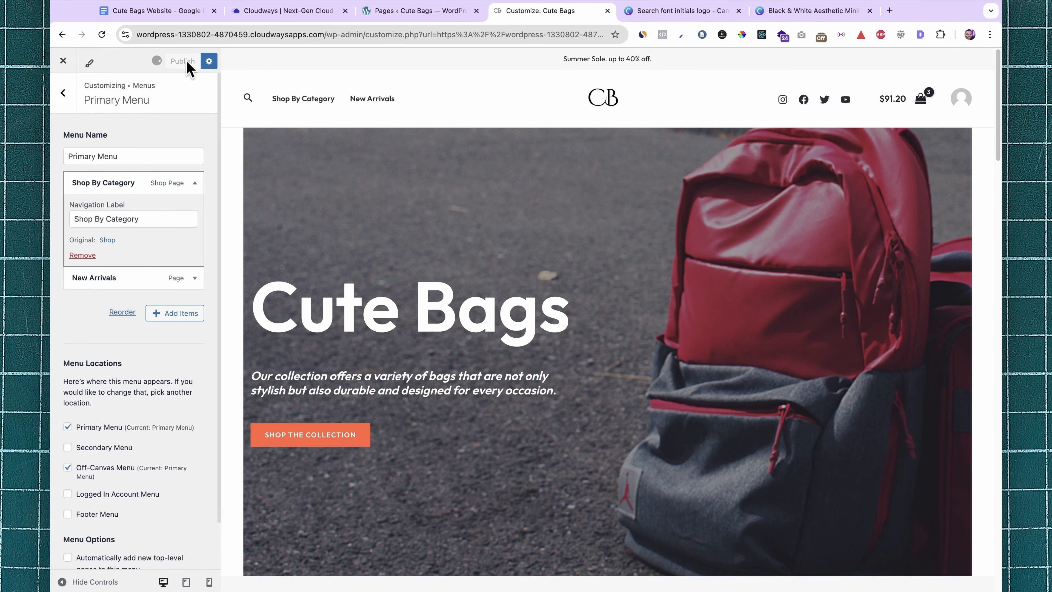
View the live Shop By Category page, then remove Shop By Category from the menu.
left_click(416, 12)
mouse_move(98, 58)
right_click(94, 81)
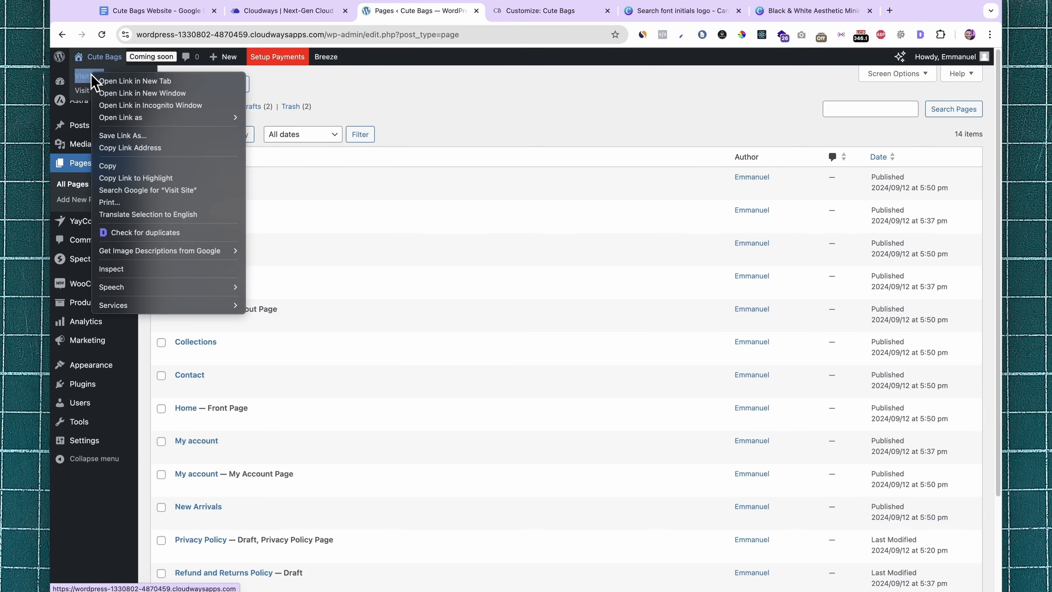
left_click(99, 78)
left_click(513, 11)
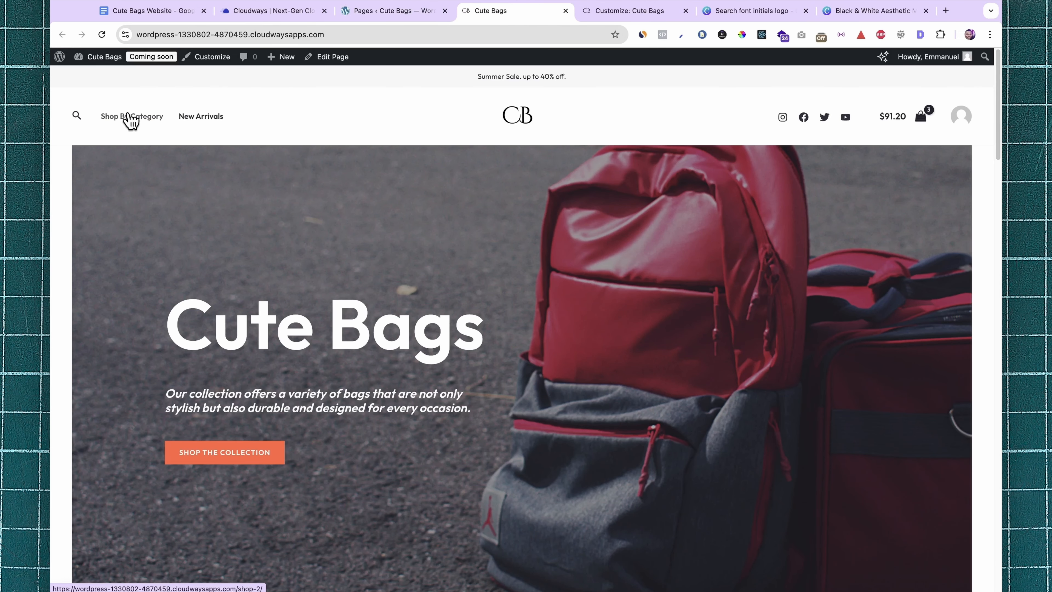
left_click(143, 118)
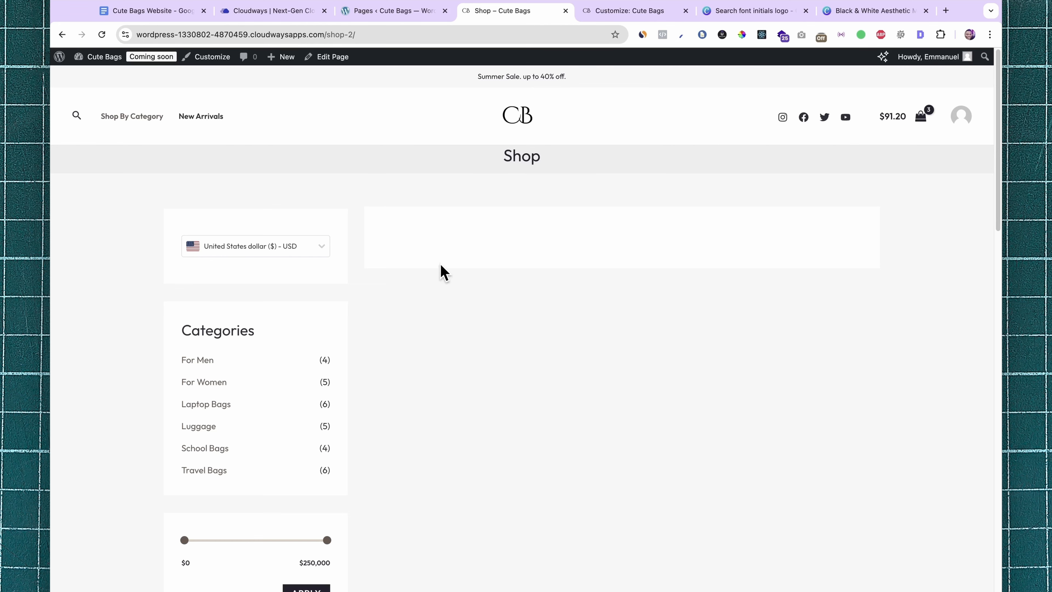
left_click(637, 11)
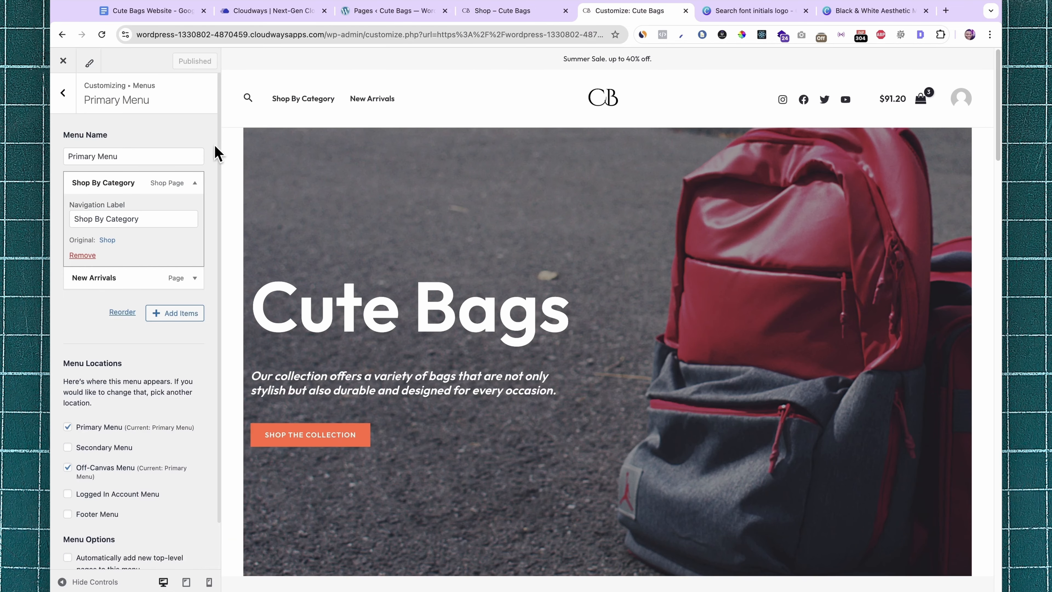
left_click(83, 255)
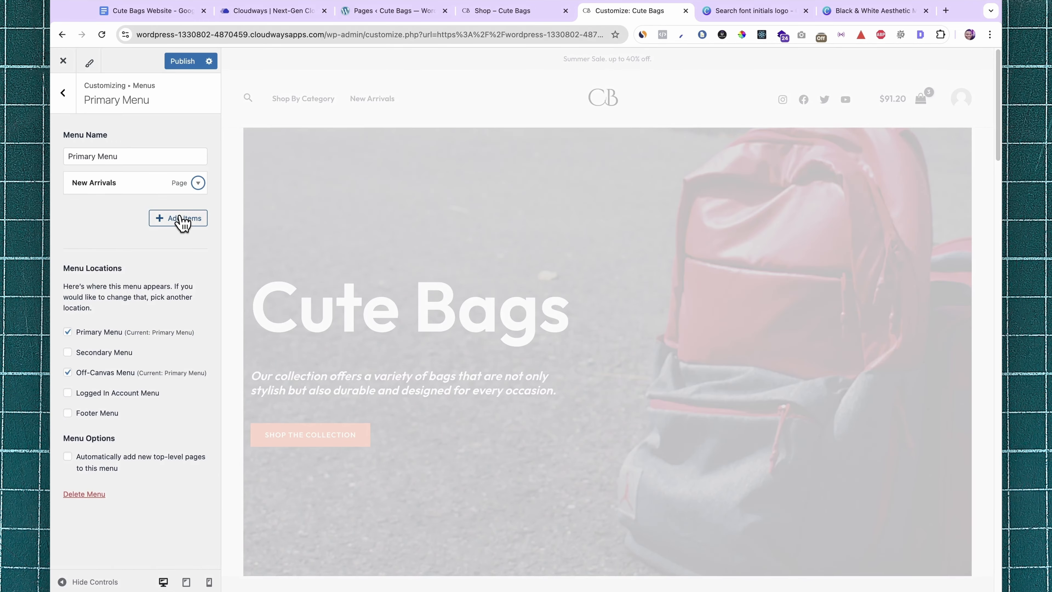
Add the Shop page to the primary menu from the Pages list.
left_click(181, 218)
left_click(295, 139)
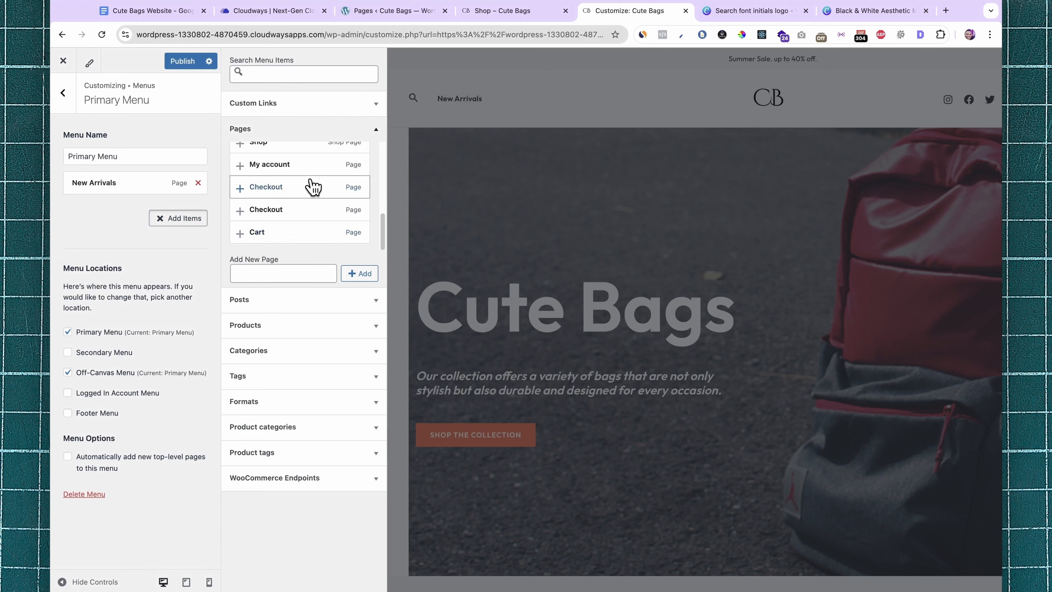
scroll(313, 184, "down", 2)
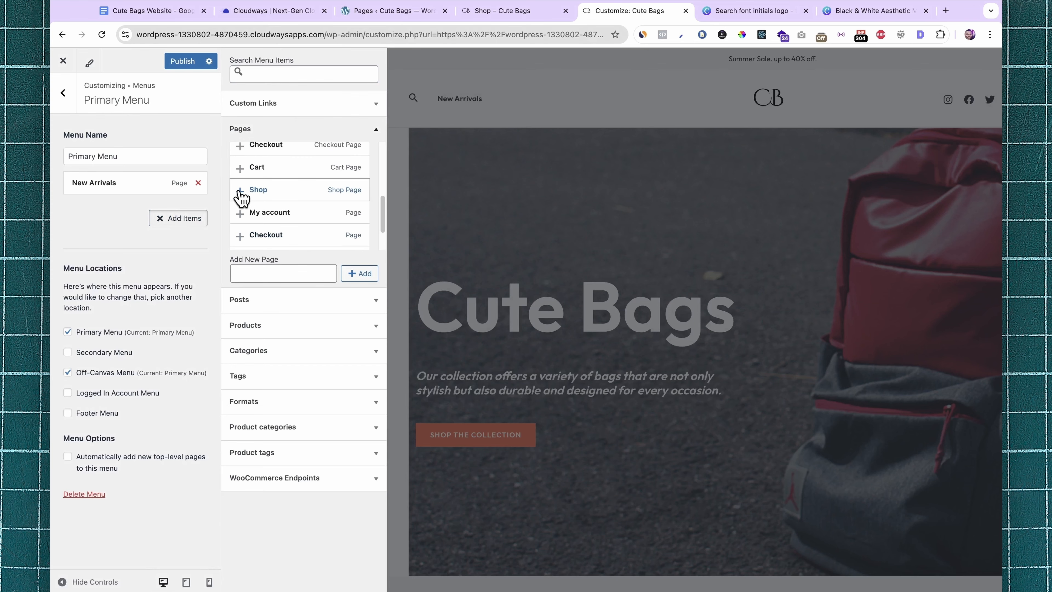
left_click(241, 191)
Reorder the menu so Shop sits above New Arrivals.
left_click(129, 239)
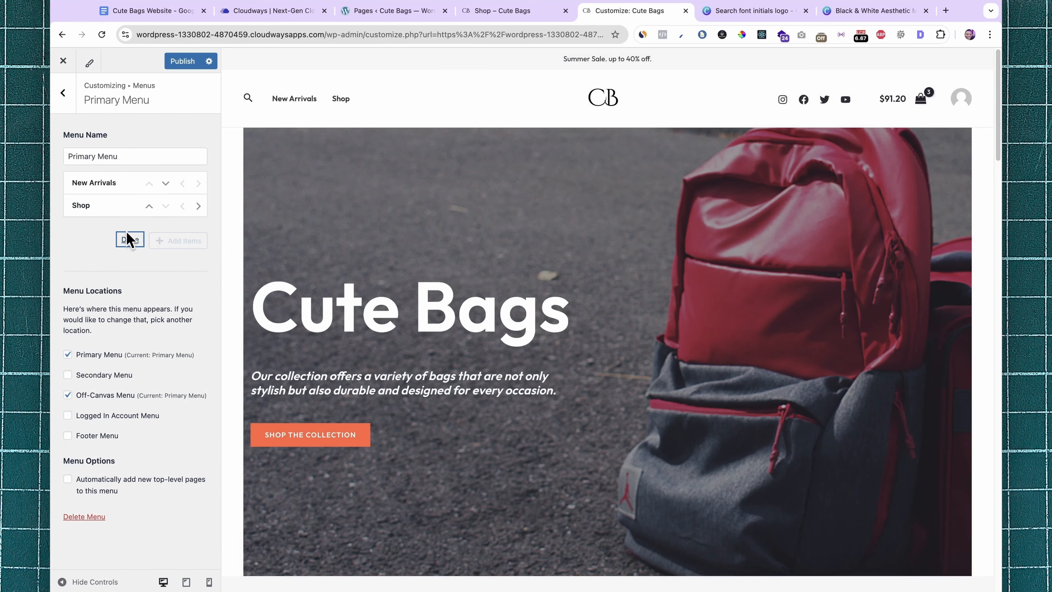
left_click(130, 239)
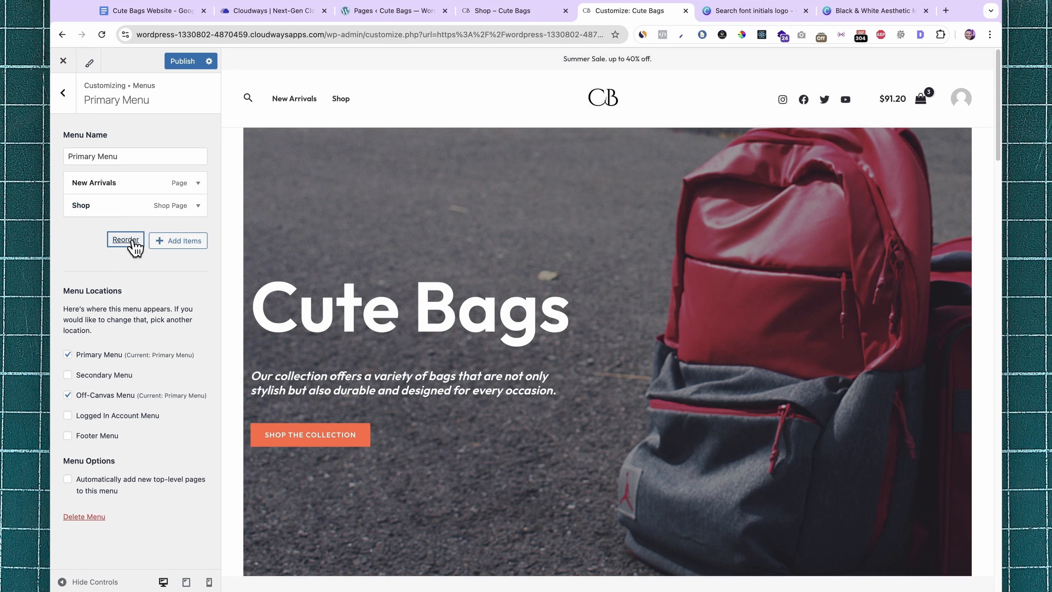
left_click(129, 241)
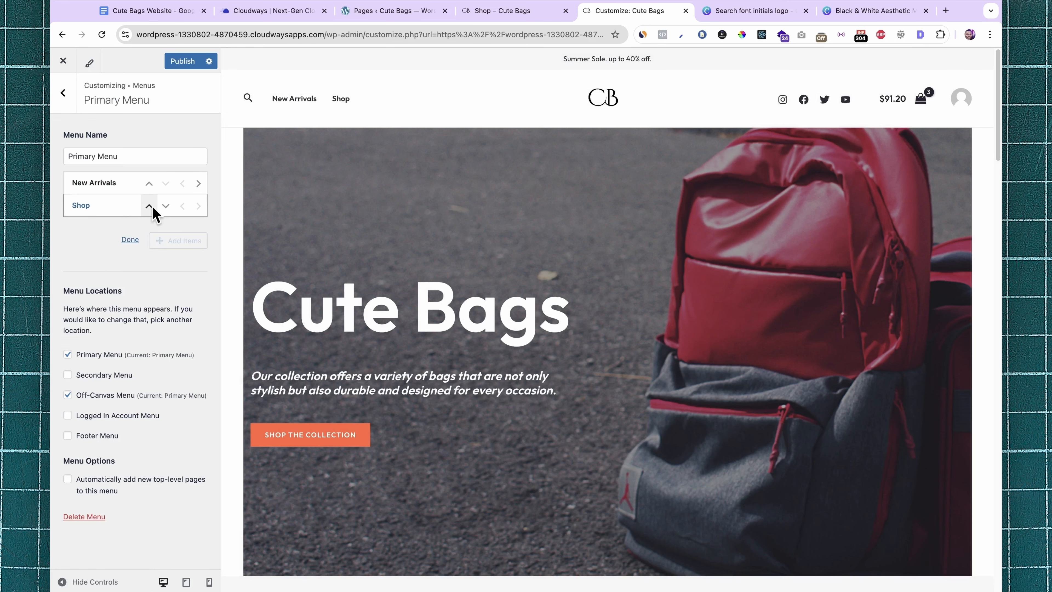
left_click(149, 206)
left_click(130, 240)
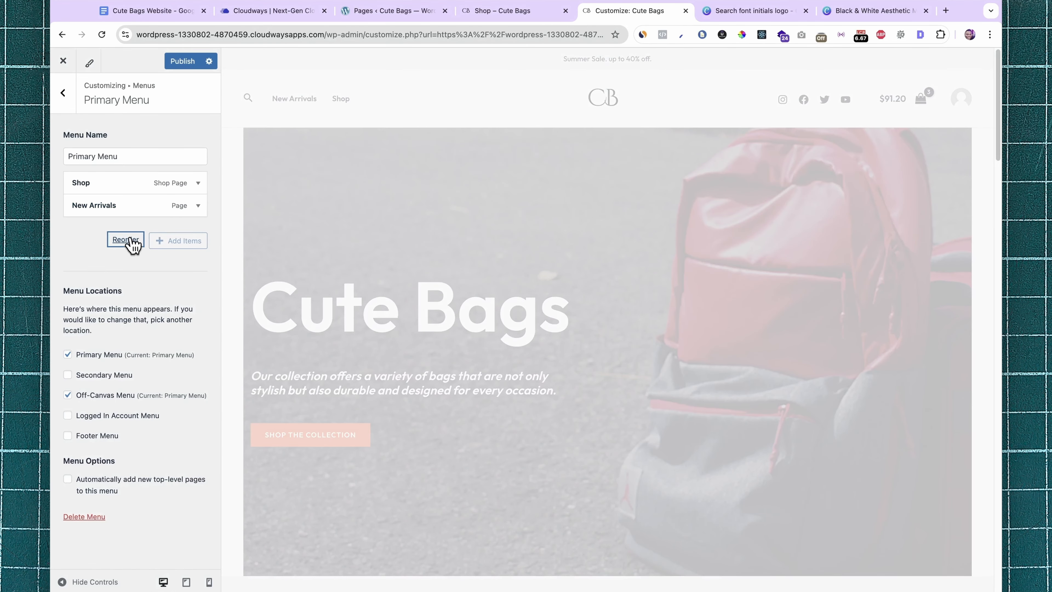
Change the Shop item's navigation label to 'Shop by Category'.
left_click(118, 187)
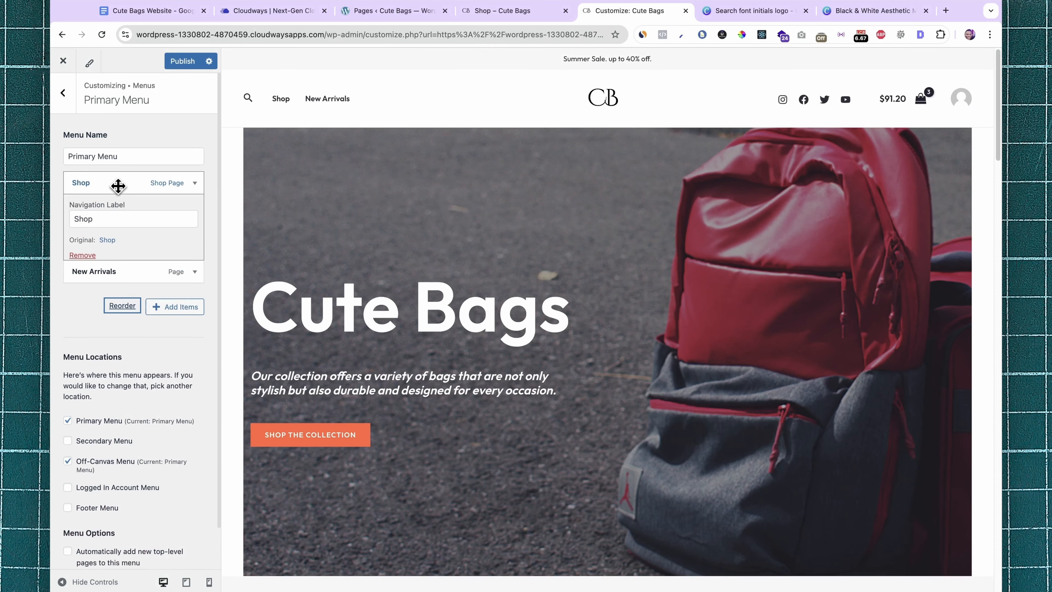
left_click(109, 218)
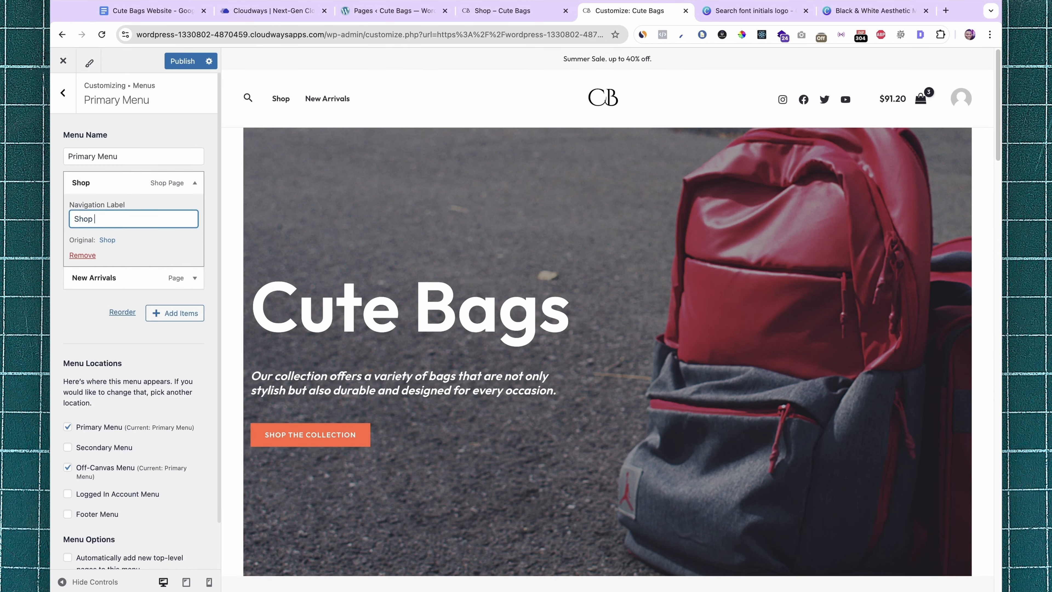
type("by Category")
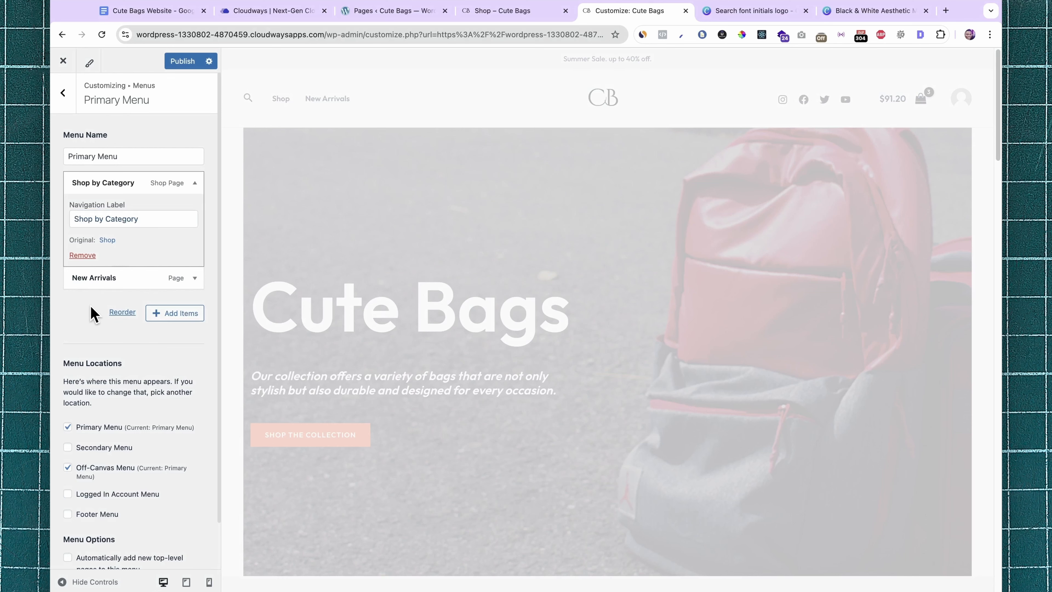
left_click(173, 315)
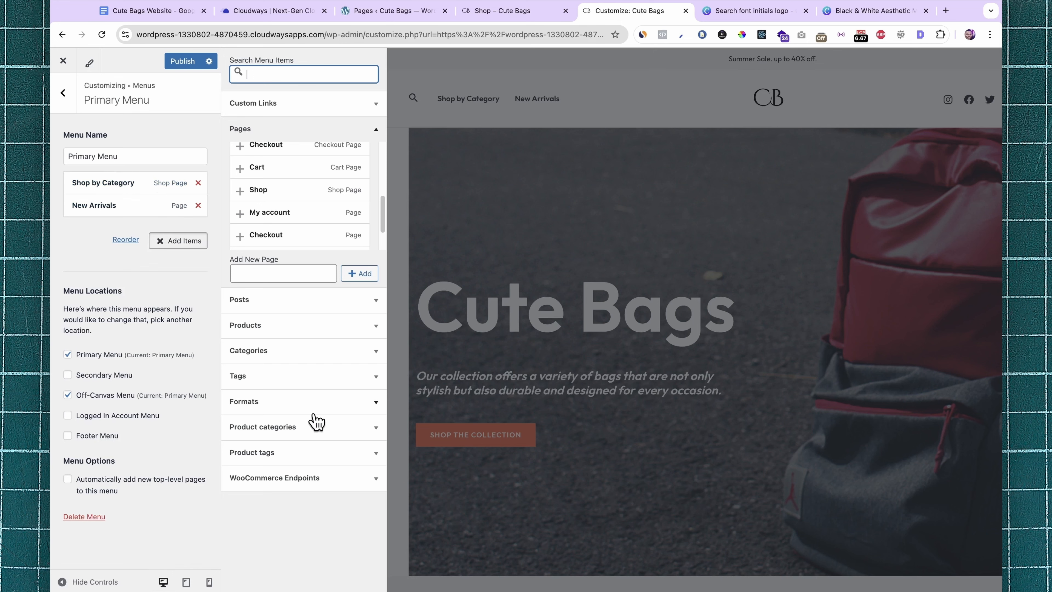
Add Laptop Bags, Travel Bags, For Women, Luggage, School Bags and For Men to the menu.
left_click(291, 428)
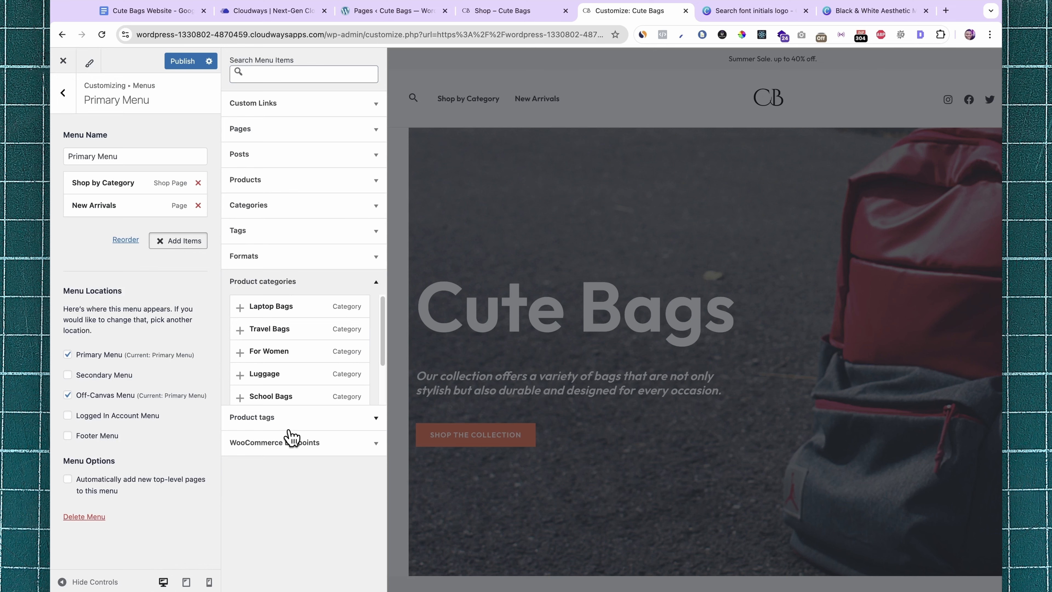
left_click(239, 307)
left_click(239, 330)
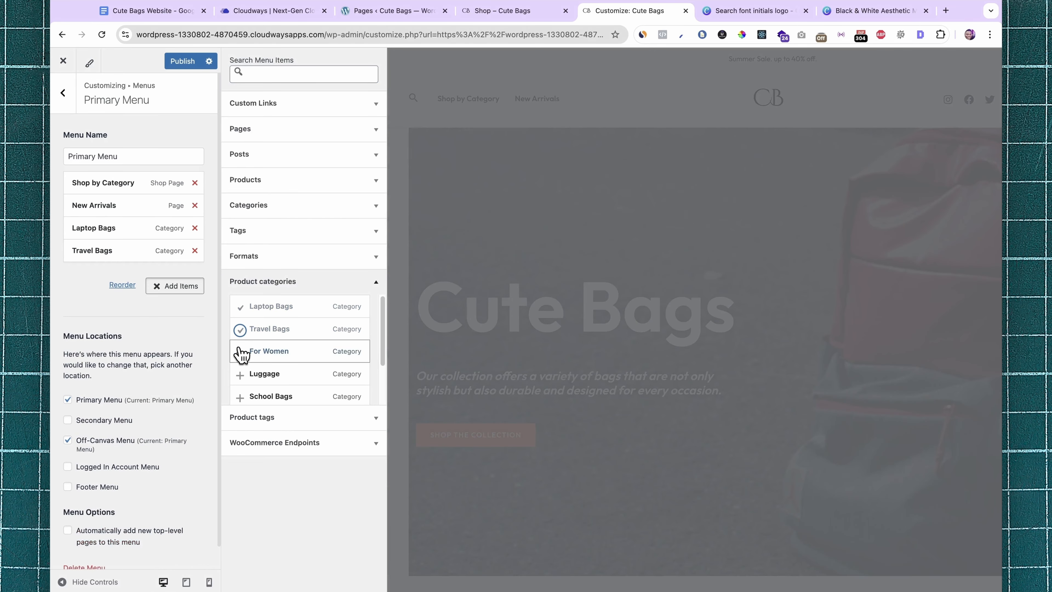
left_click(240, 352)
left_click(241, 375)
scroll(244, 385, "down", 2)
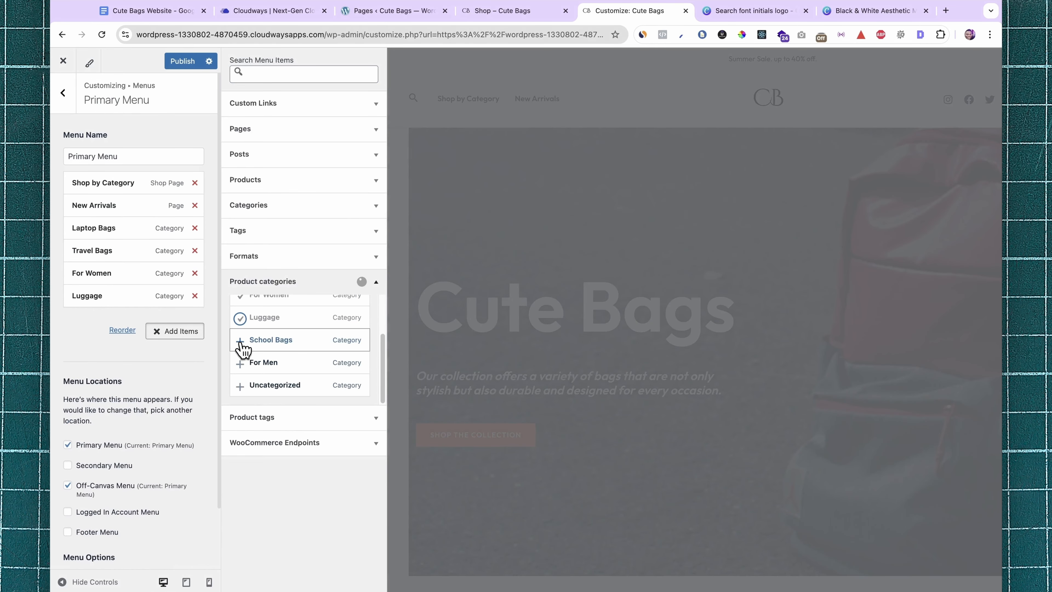
left_click(239, 340)
left_click(240, 363)
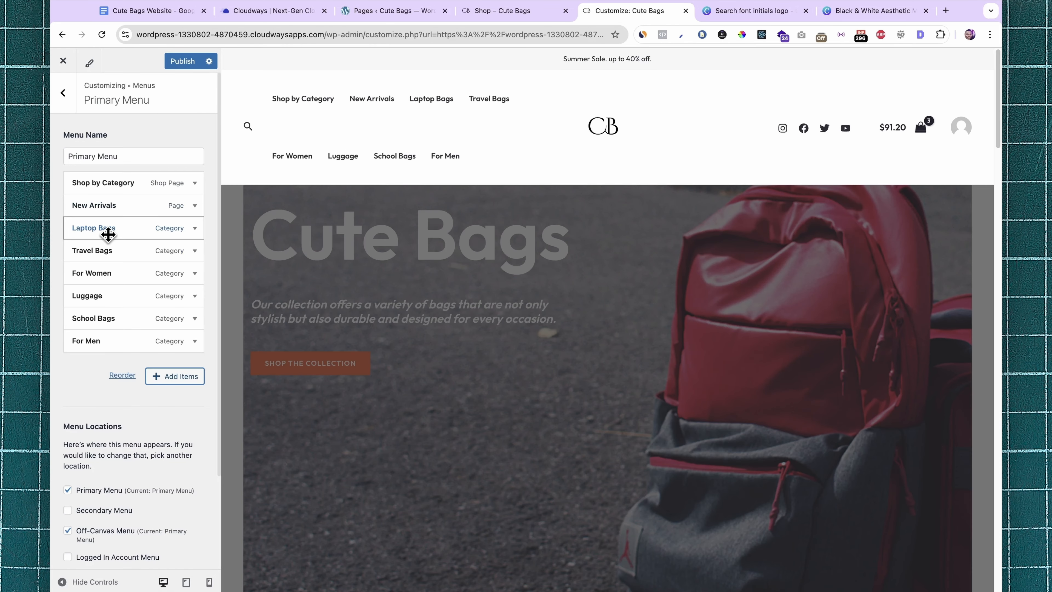
Nest Laptop Bags under Shop by Category and publish the menu.
left_click_drag(108, 234, 120, 213)
left_click_drag(109, 267, 103, 218)
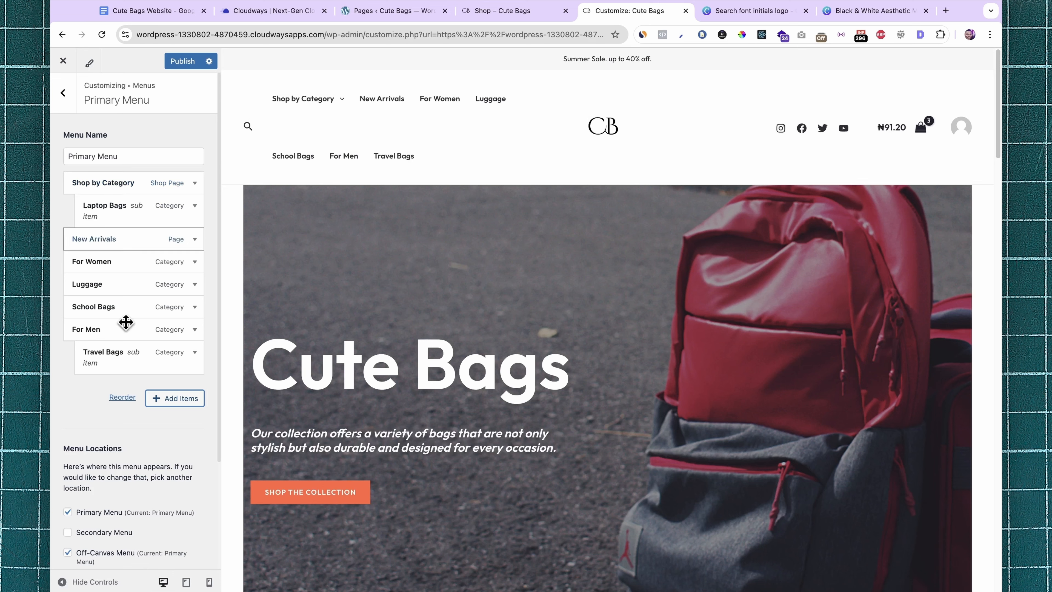
left_click(179, 64)
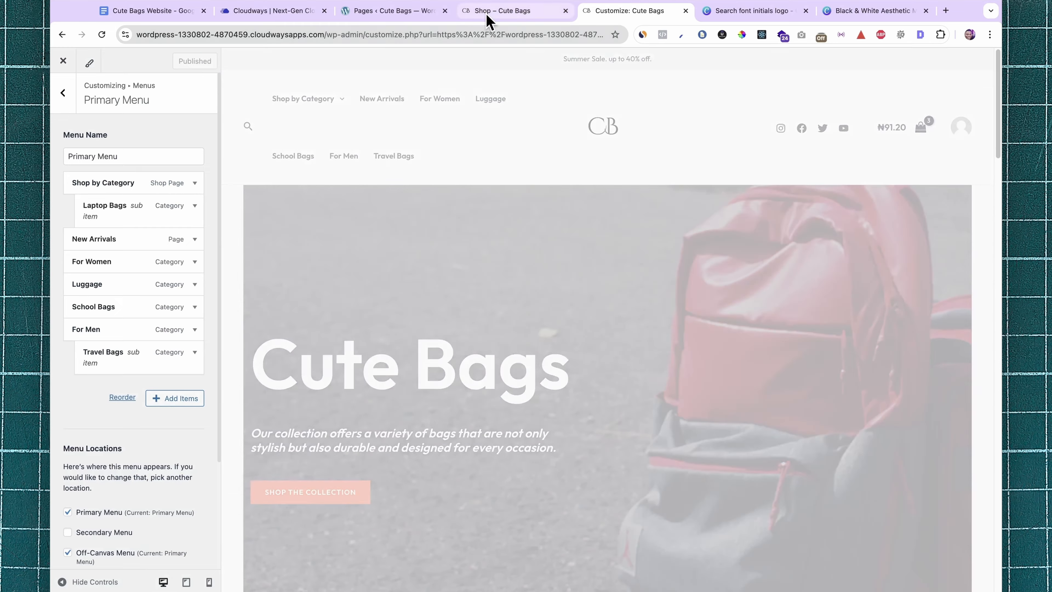
Check the Shop by Category dropdown on the live Shop page, then return to the customizer.
left_click(488, 11)
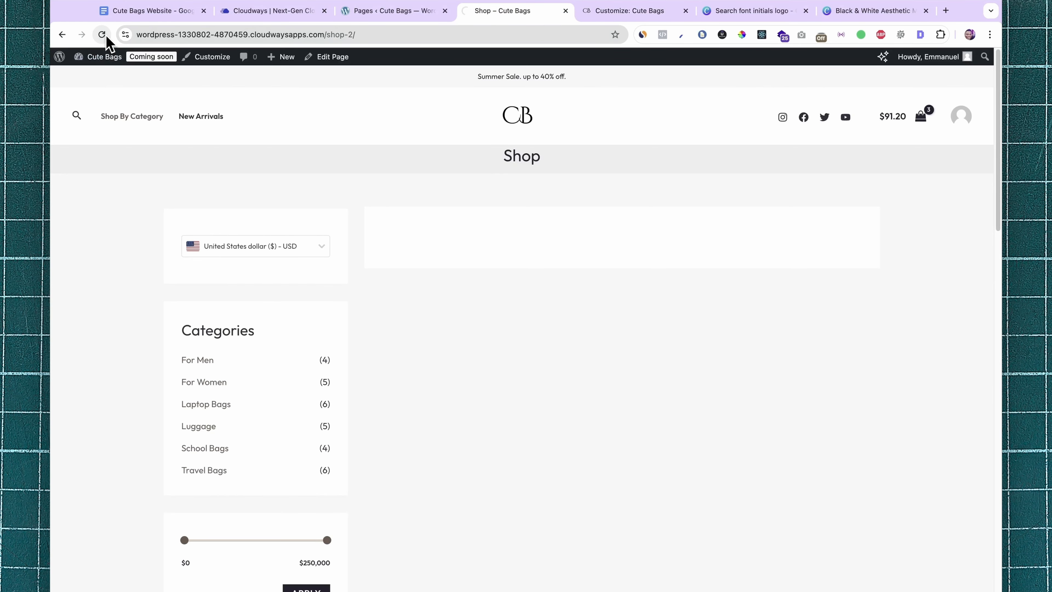
mouse_move(150, 117)
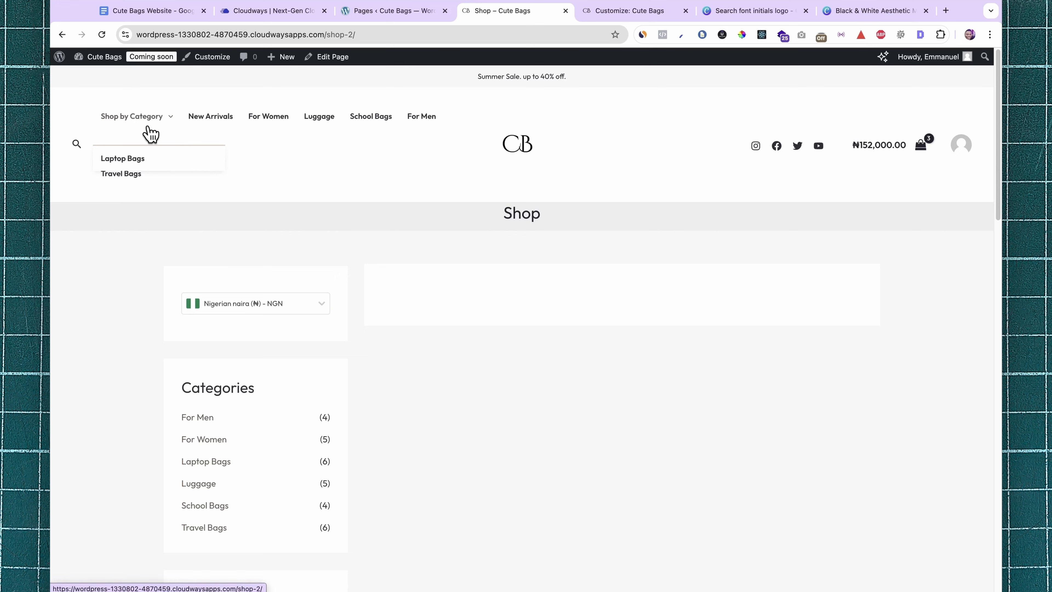
left_click(409, 13)
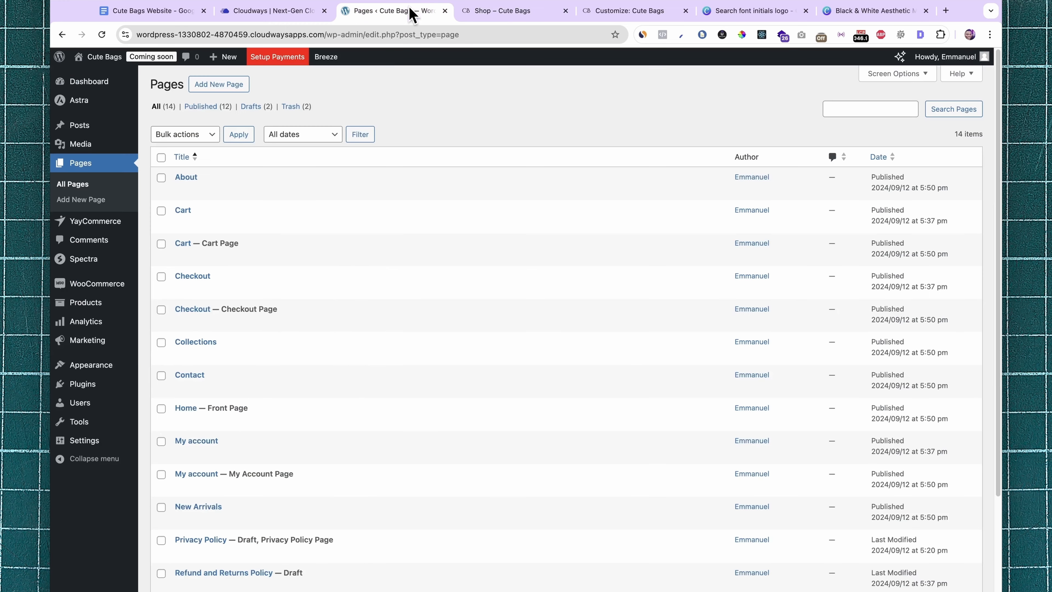
left_click(645, 11)
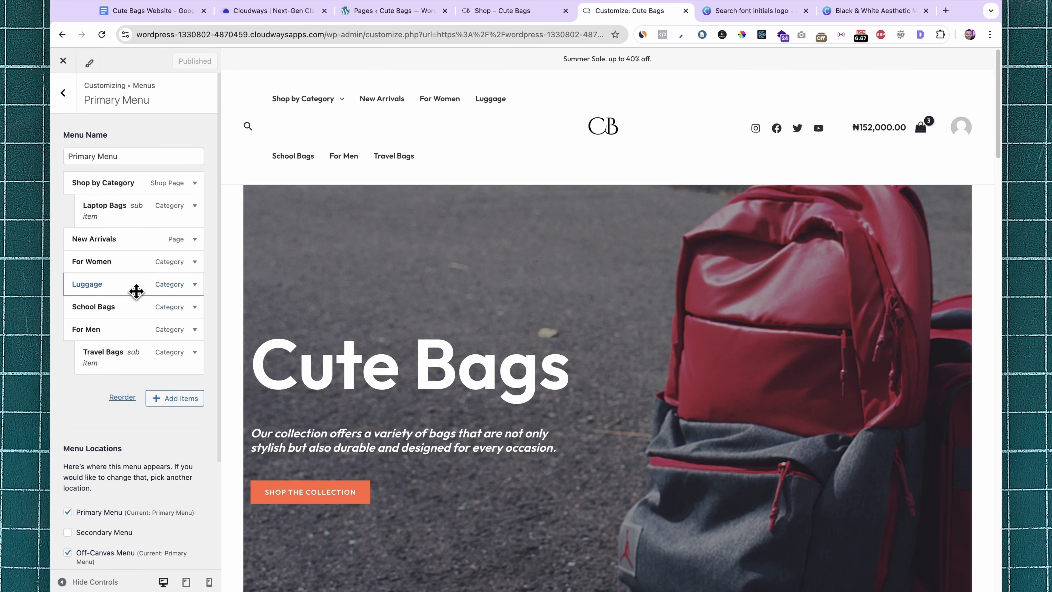
Nest Travel Bags under Shop by Category below Laptop Bags and publish.
left_click_drag(118, 360, 113, 247)
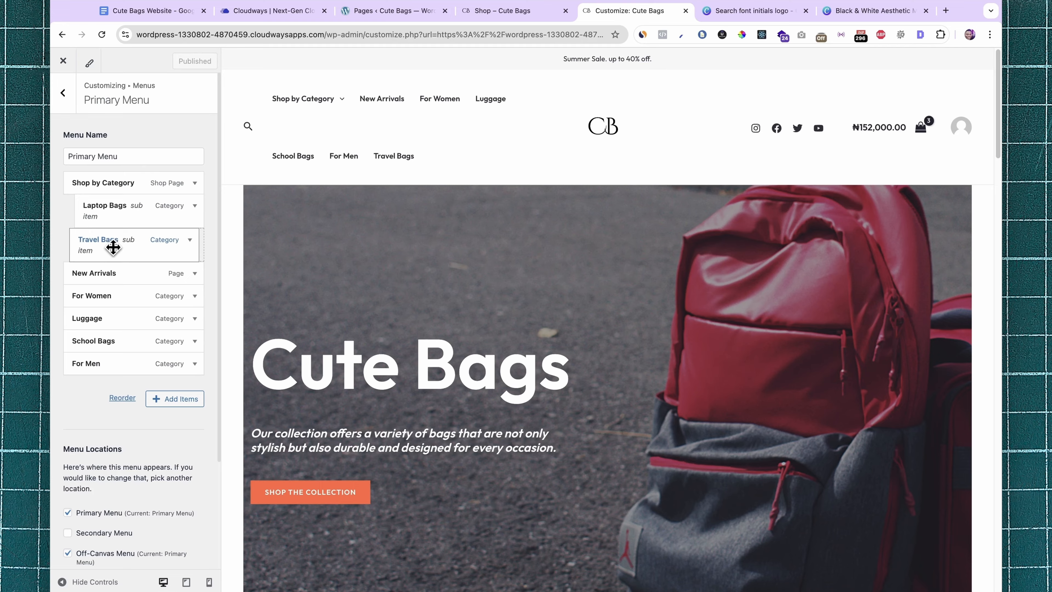
left_click_drag(113, 248, 113, 249)
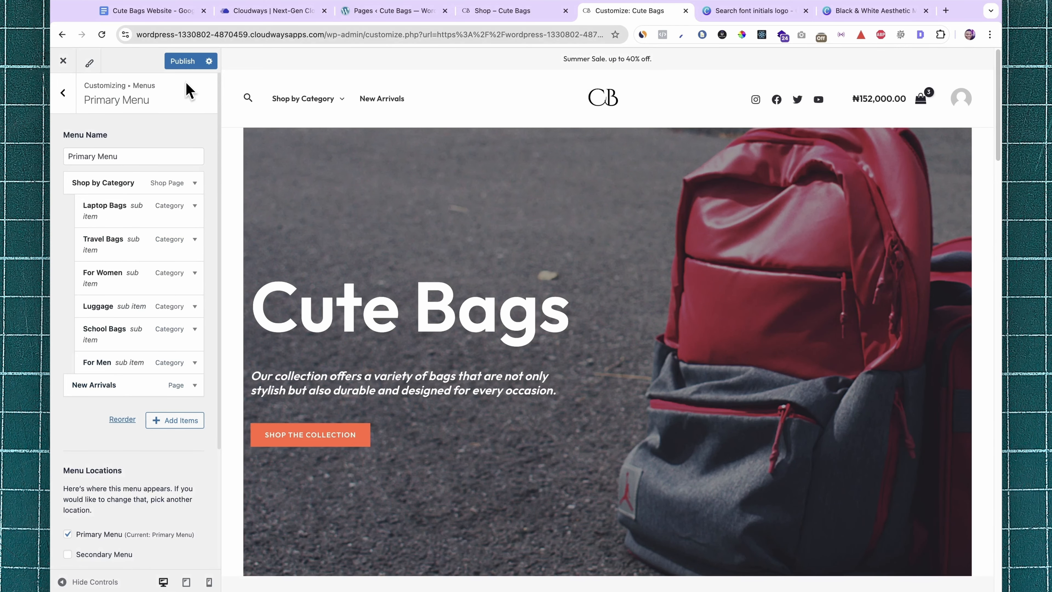
left_click(185, 63)
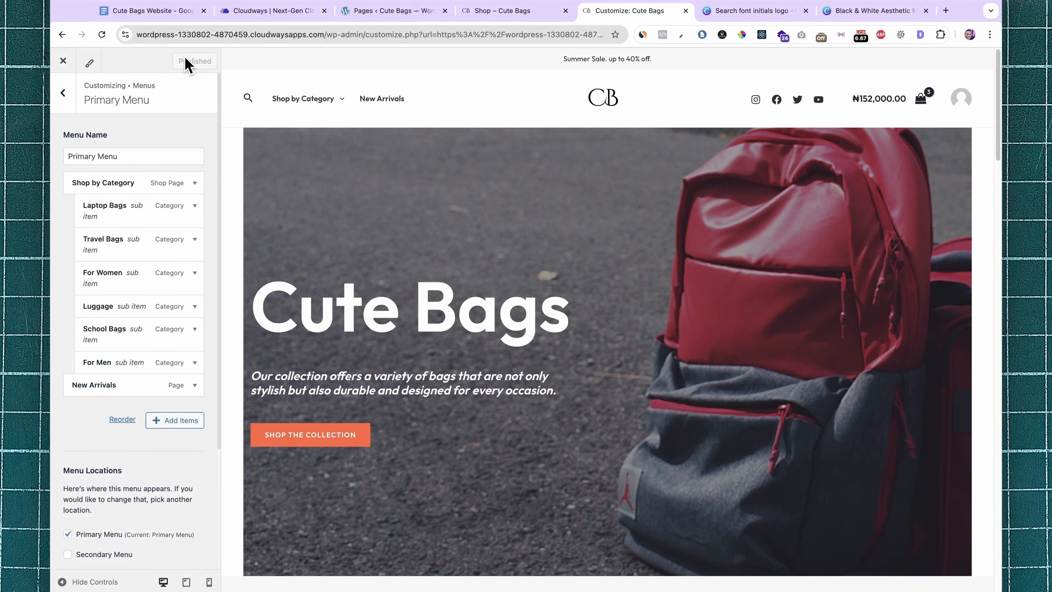
Reload the live Shop page to verify the updated category menu.
left_click(514, 10)
left_click(102, 35)
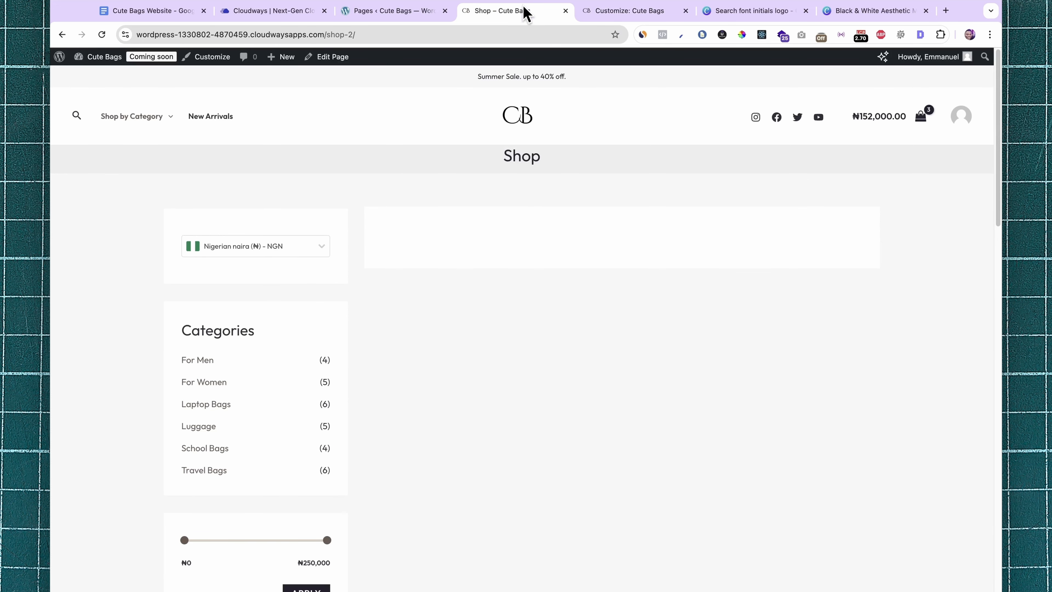
mouse_move(141, 117)
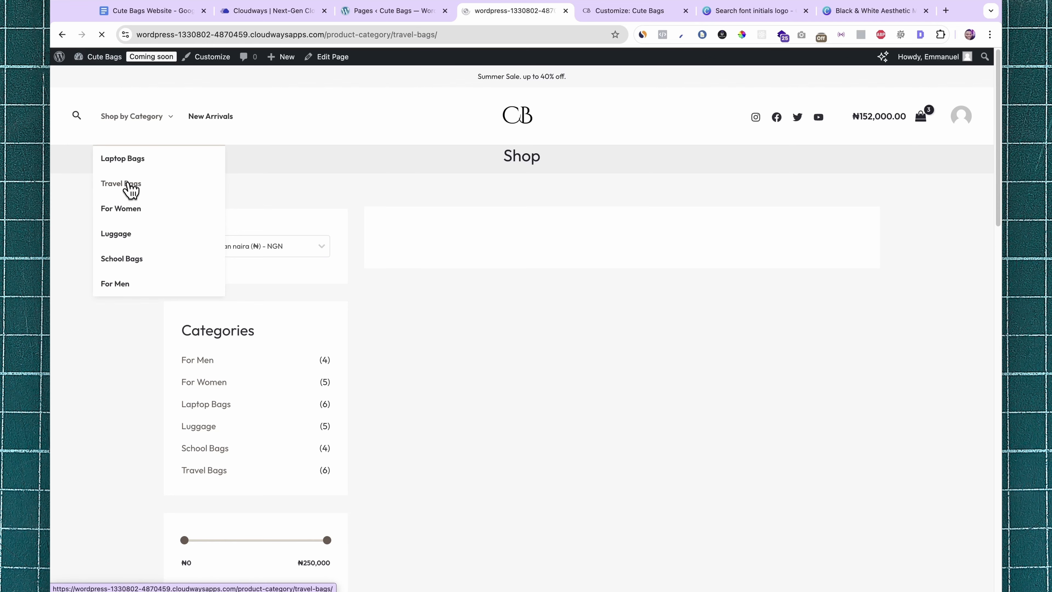
scroll(649, 377, "down", 10)
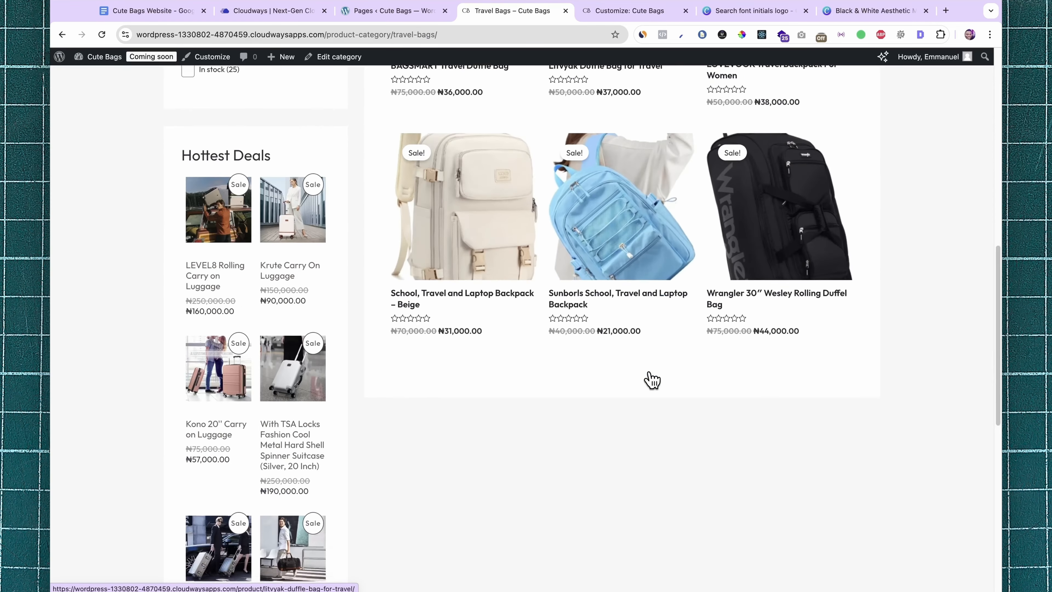
scroll(650, 379, "up", 8)
scroll(652, 379, "up", 3)
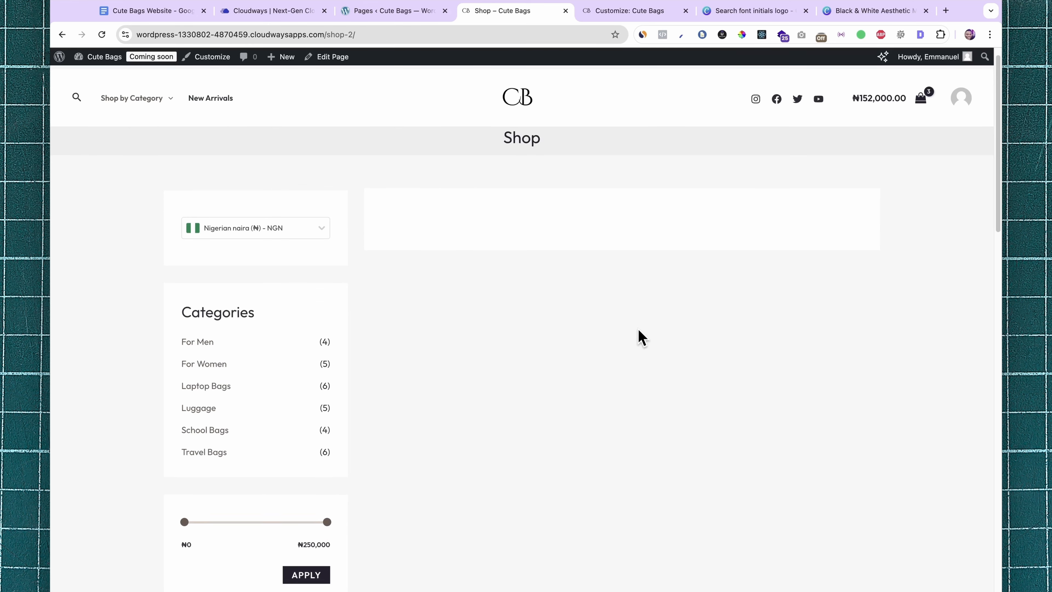
scroll(638, 336, "down", 3)
scroll(638, 336, "up", 3)
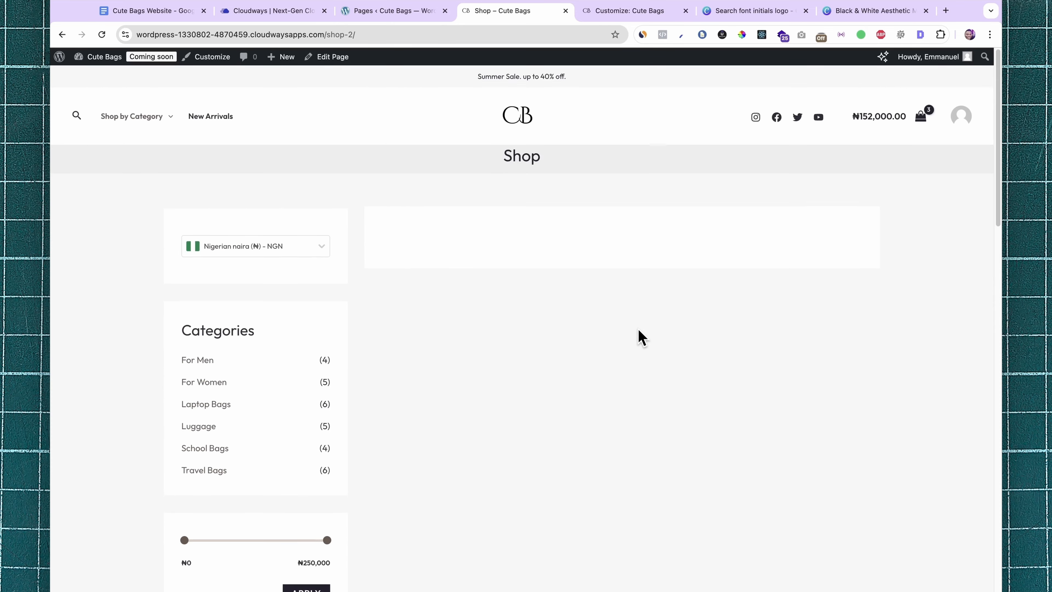
left_click(638, 11)
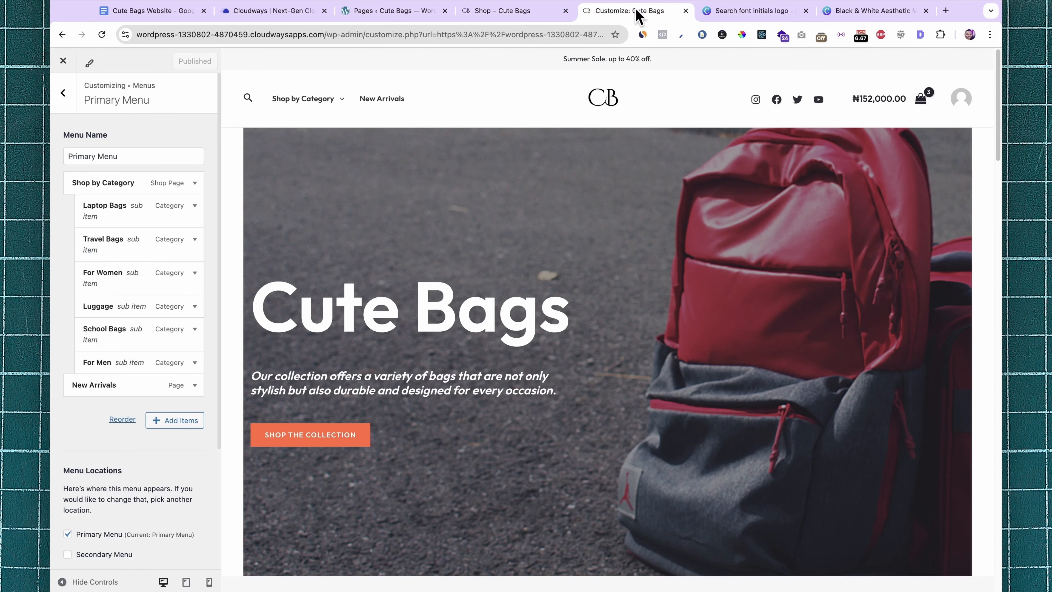
Add a custom link to /shop/ with the text 'Shop by Category'.
left_click(172, 420)
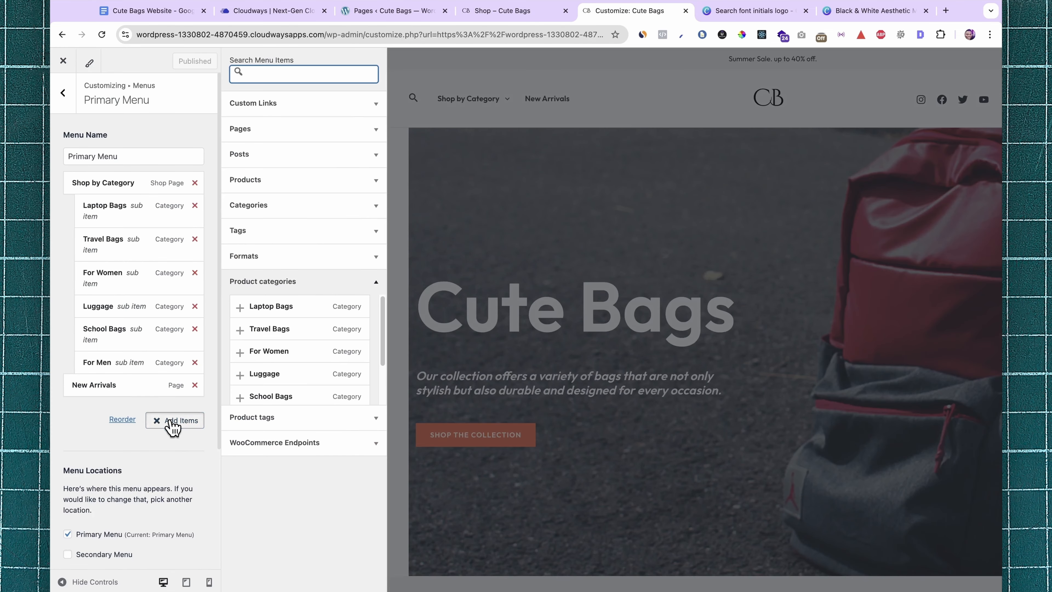
left_click(275, 105)
left_click(310, 122)
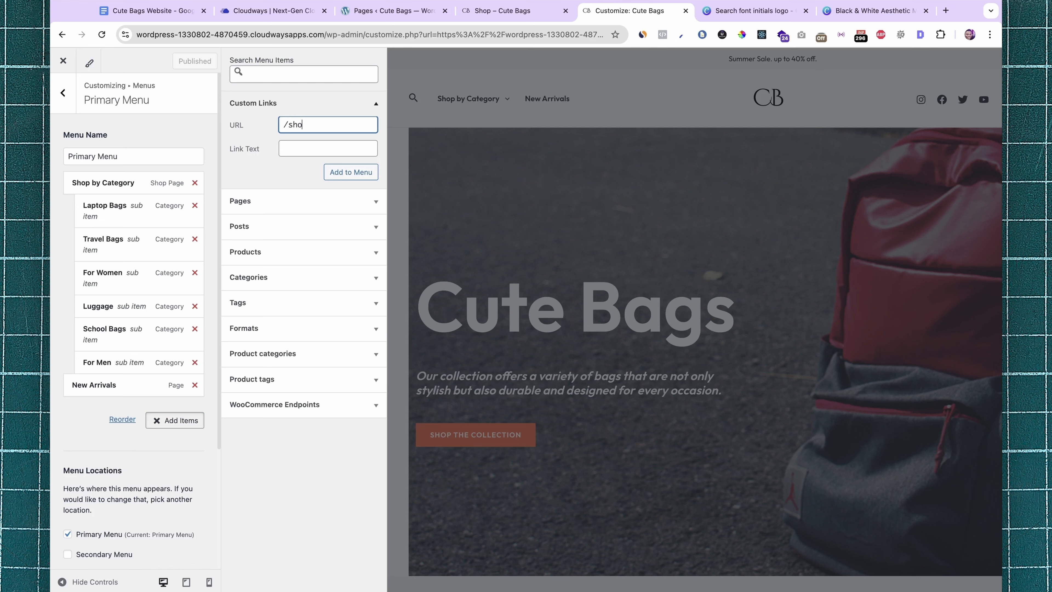
left_click(298, 148)
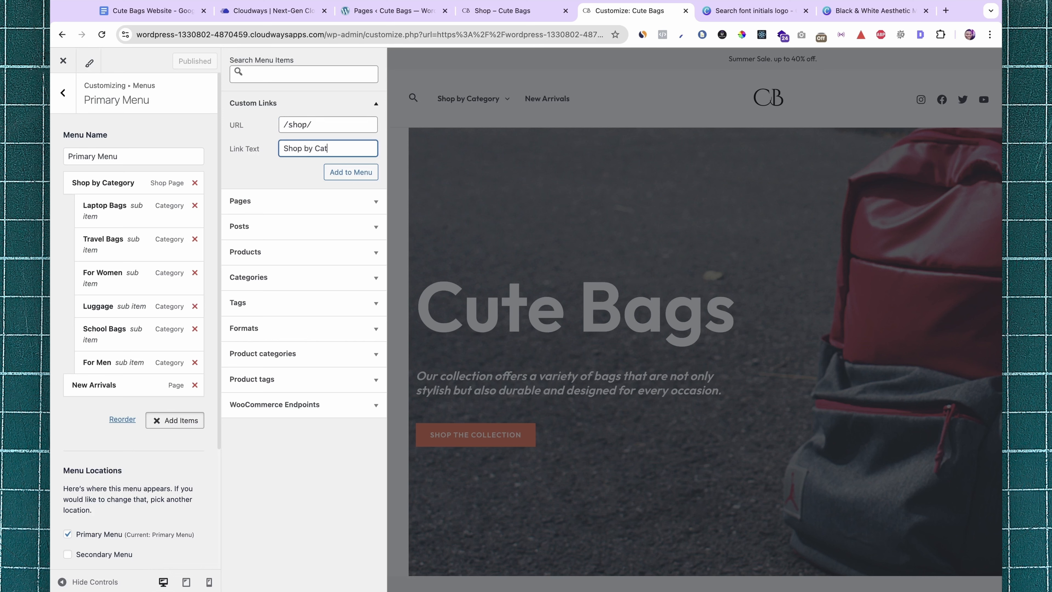
left_click(350, 172)
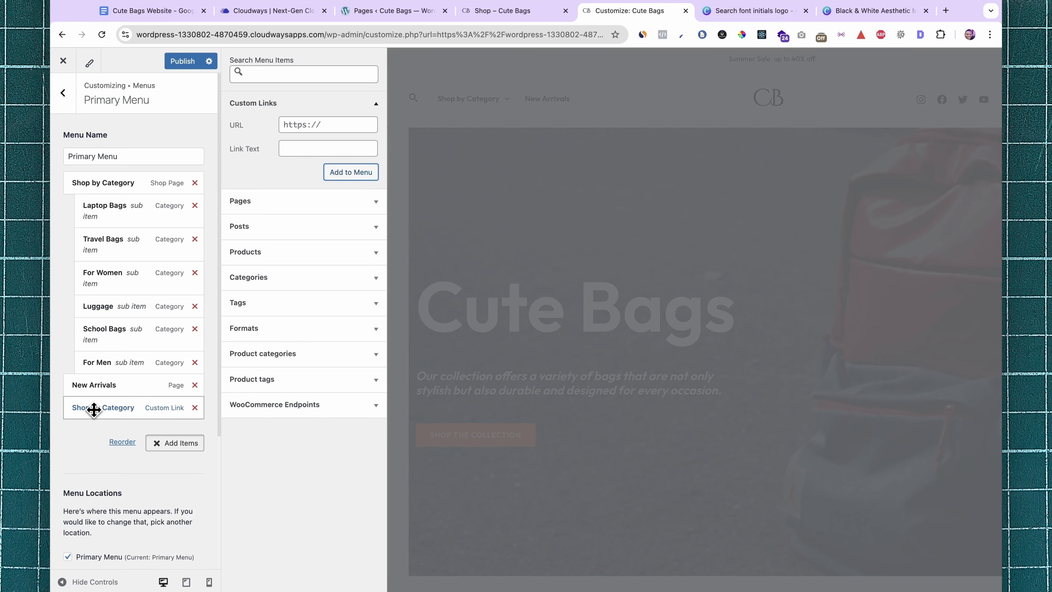
Move the custom link to the top, delete the old Shop page item, and nest Laptop Bags under it.
left_click_drag(93, 409, 89, 178)
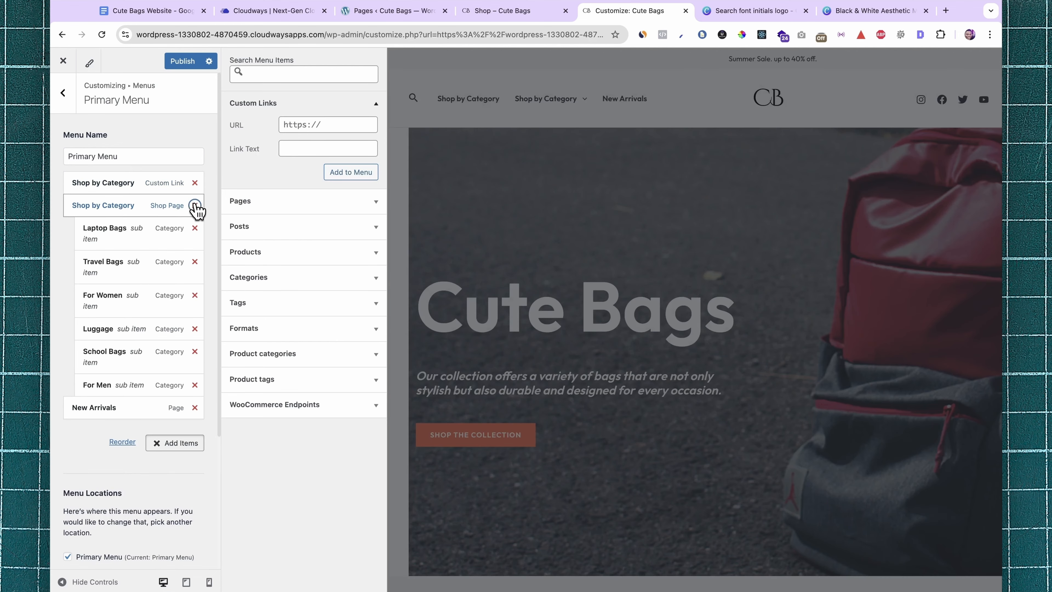
left_click(195, 206)
mouse_move(94, 206)
left_mouse_down()
mouse_move(103, 208)
mouse_move(66, 211)
mouse_move(80, 240)
mouse_move(100, 211)
left_mouse_up()
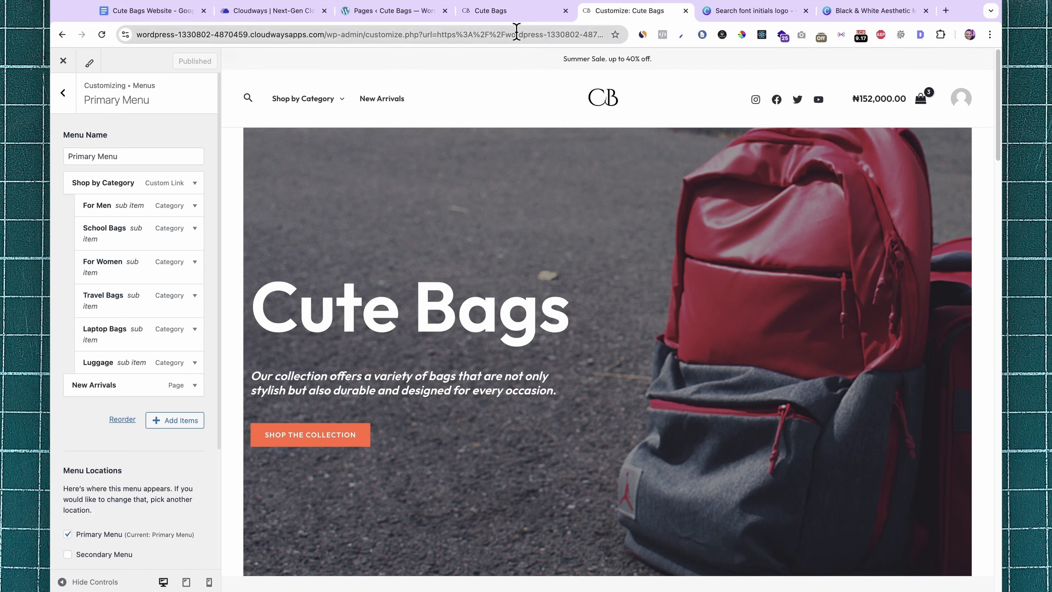
View the live Cute Bags shop to check the menu.
left_click(513, 12)
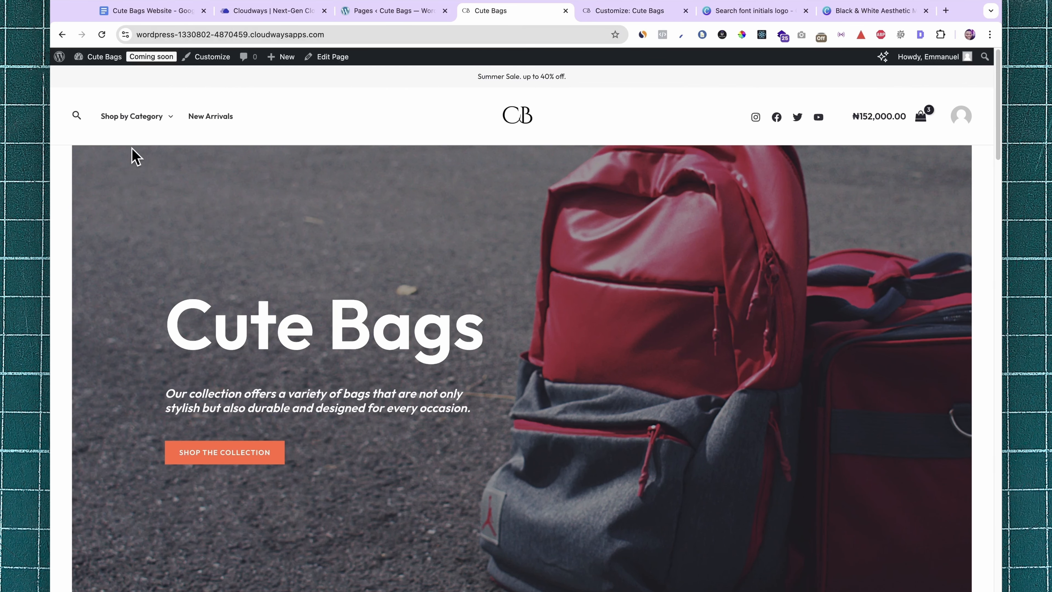
mouse_move(134, 127)
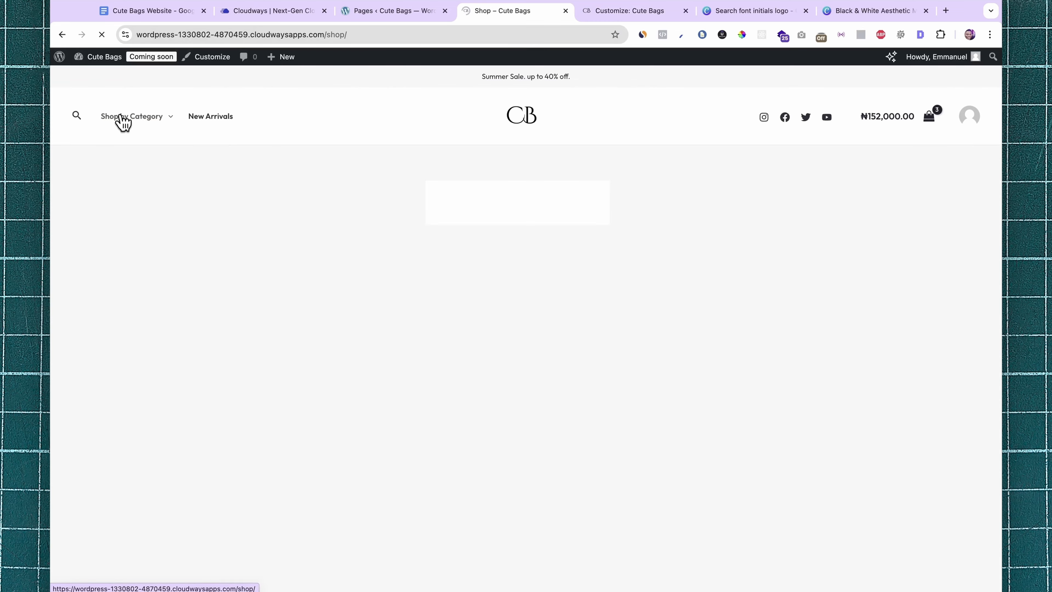
scroll(686, 391, "down", 10)
Browse the School Bags category on the live store via the Shop by Category menu.
scroll(675, 408, "down", 5)
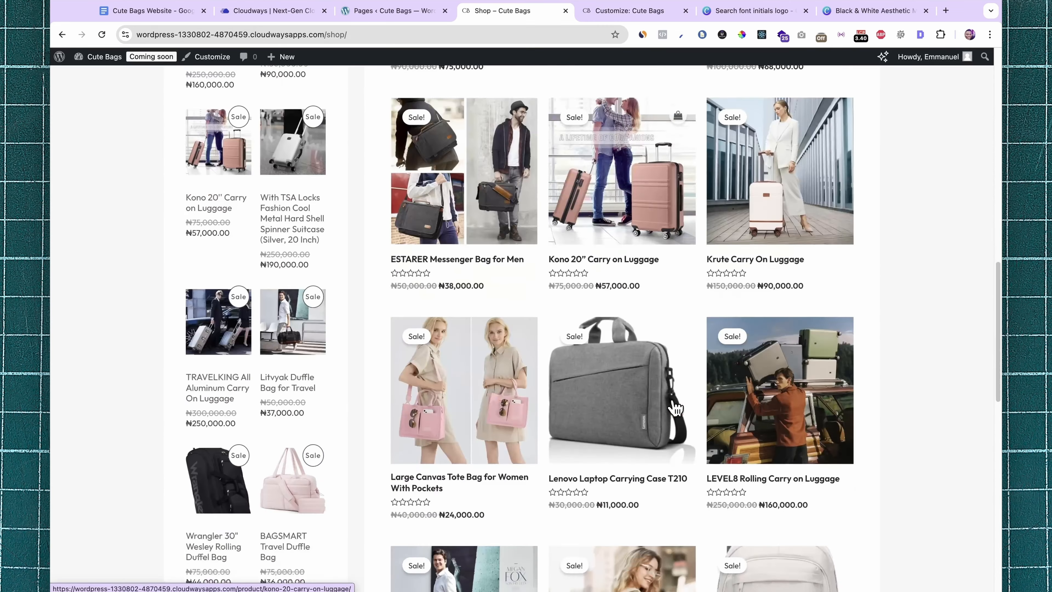
scroll(674, 406, "up", 15)
mouse_move(165, 124)
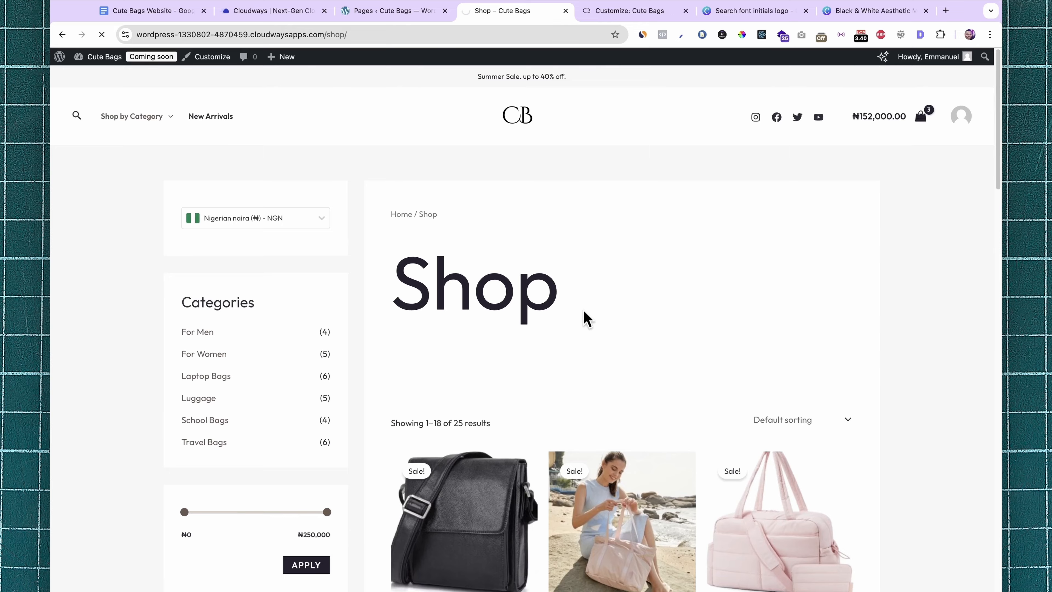
scroll(582, 305, "down", 8)
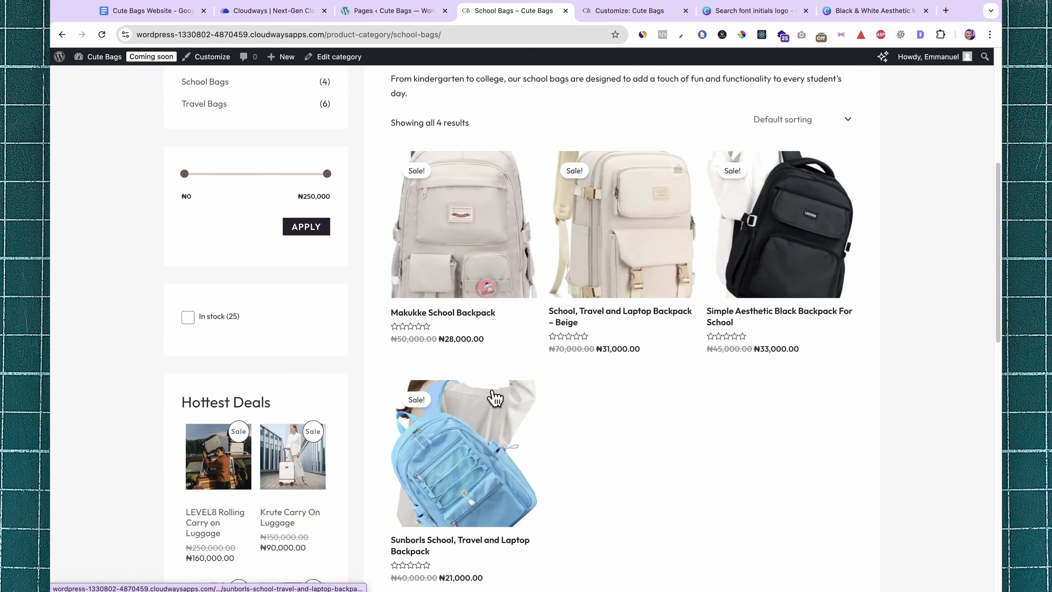
Go to the WordPress admin and open Appearance > Menus.
key("ctrl+Tab")
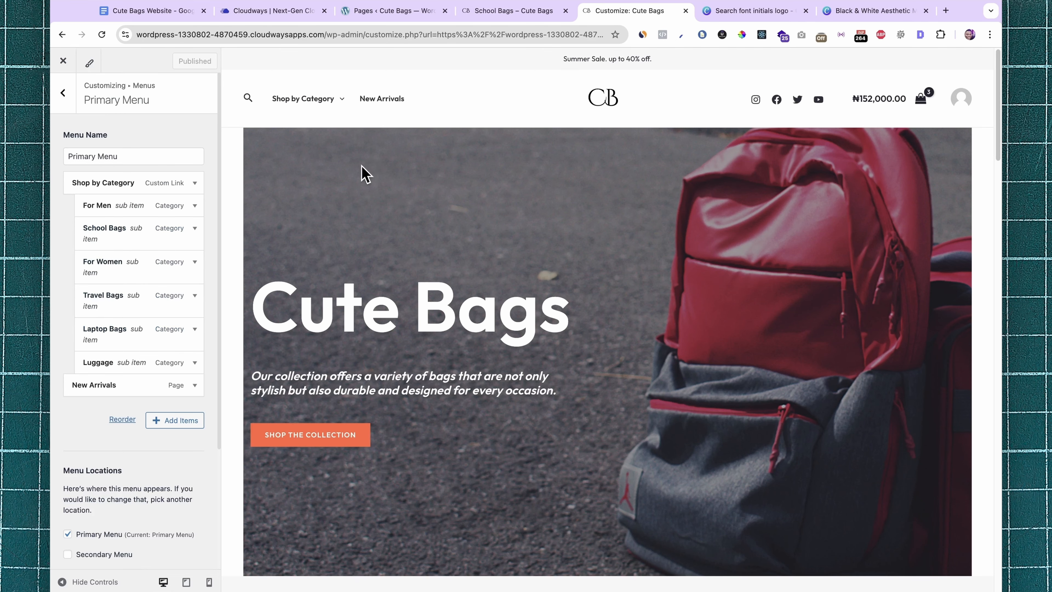
left_click(394, 12)
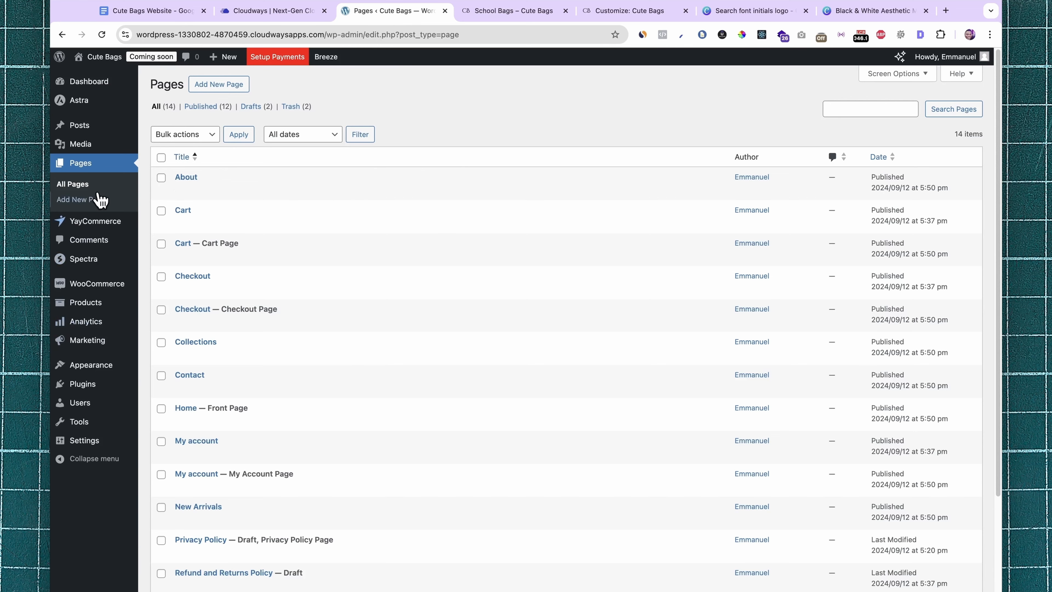
mouse_move(91, 365)
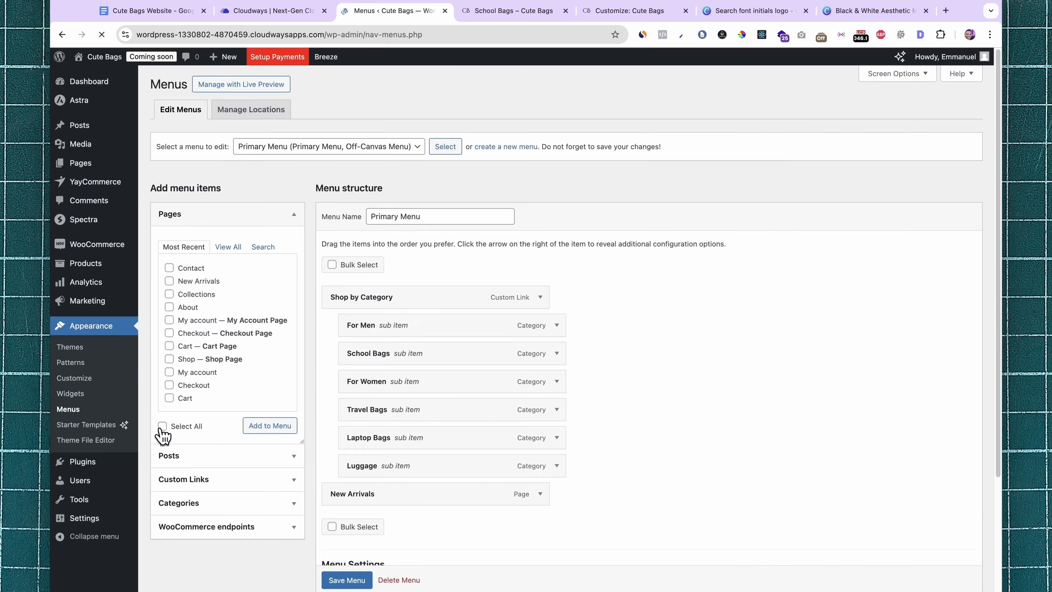
scroll(372, 124, "down", 1)
left_click(381, 104)
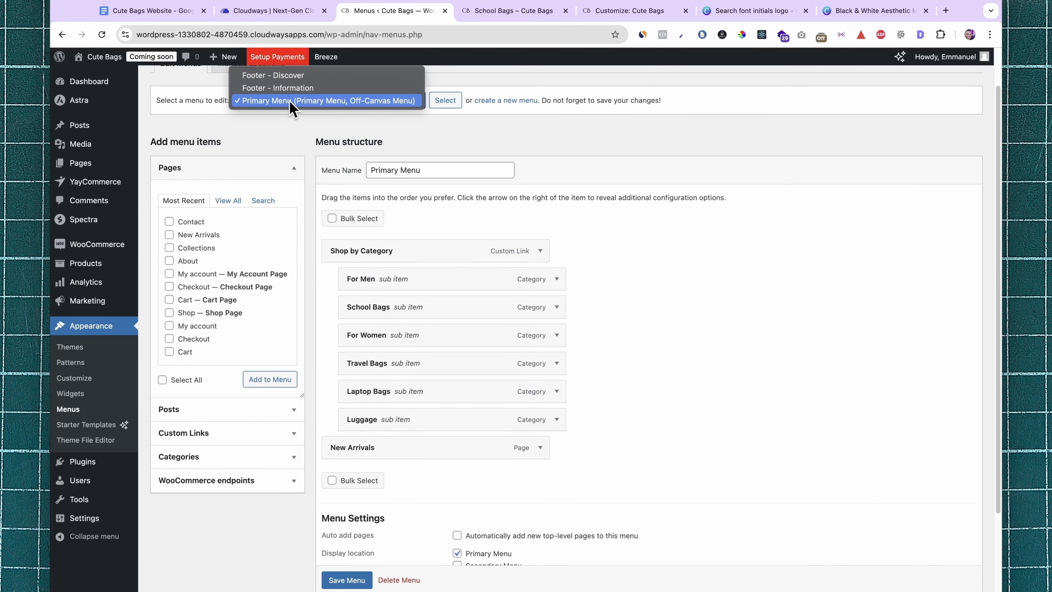
Add the About page to the Primary Menu and save it.
left_click(334, 100)
scroll(673, 379, "down", 1)
scroll(673, 379, "down", 2)
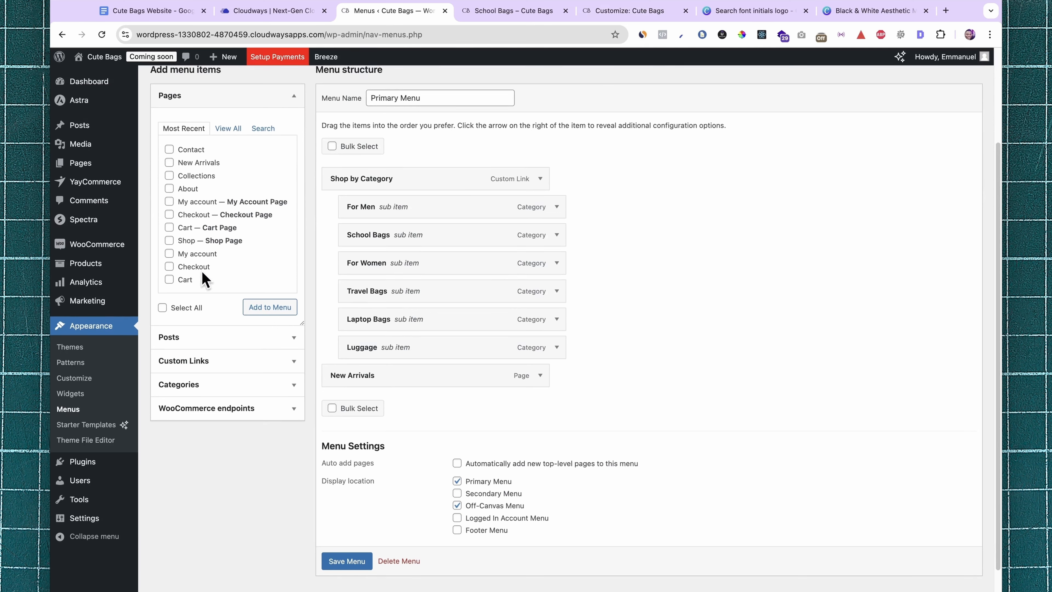
scroll(219, 231, "up", 1)
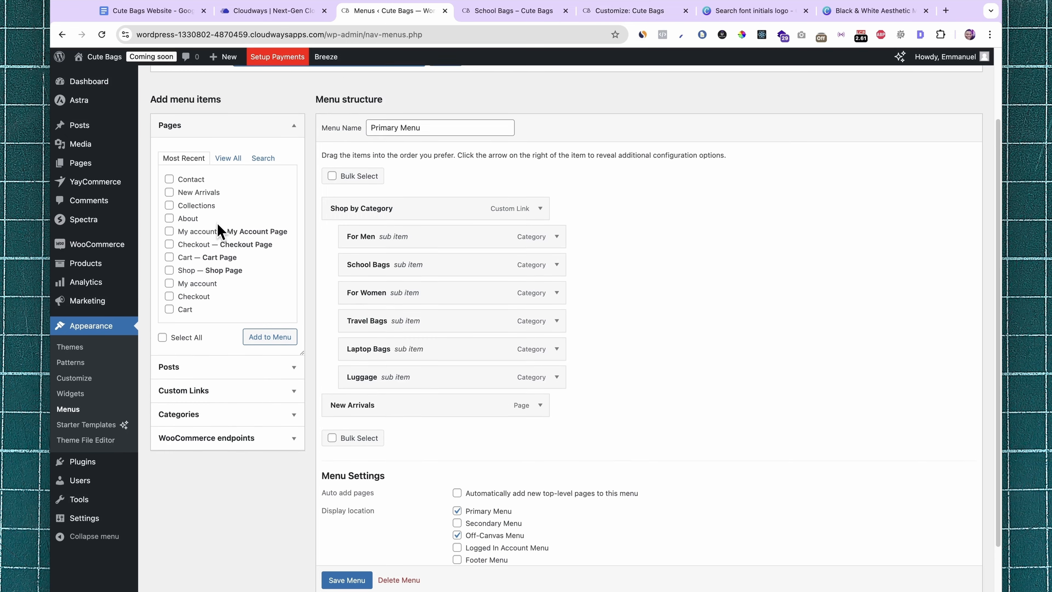
left_click(169, 222)
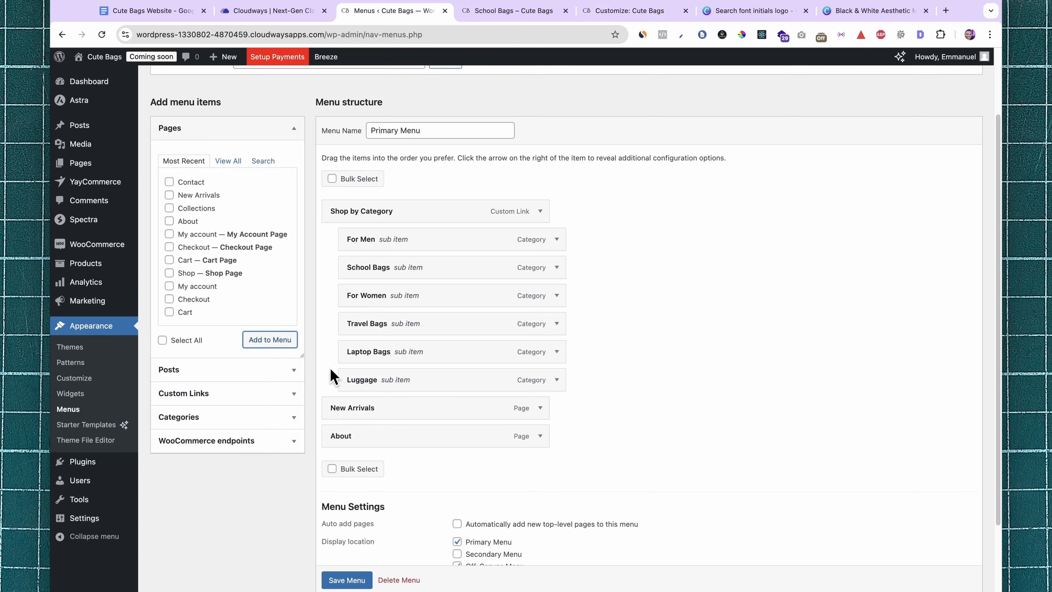
scroll(427, 458, "down", 1)
left_click(360, 577)
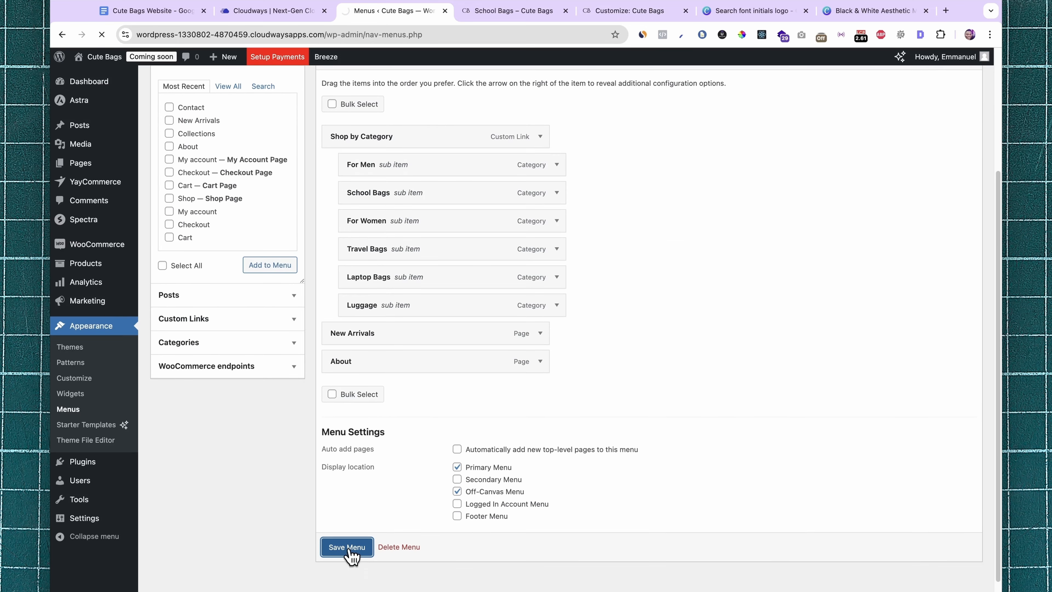
Reload the School Bags page to see the About link, then return to Menus.
left_click(621, 11)
left_click(495, 11)
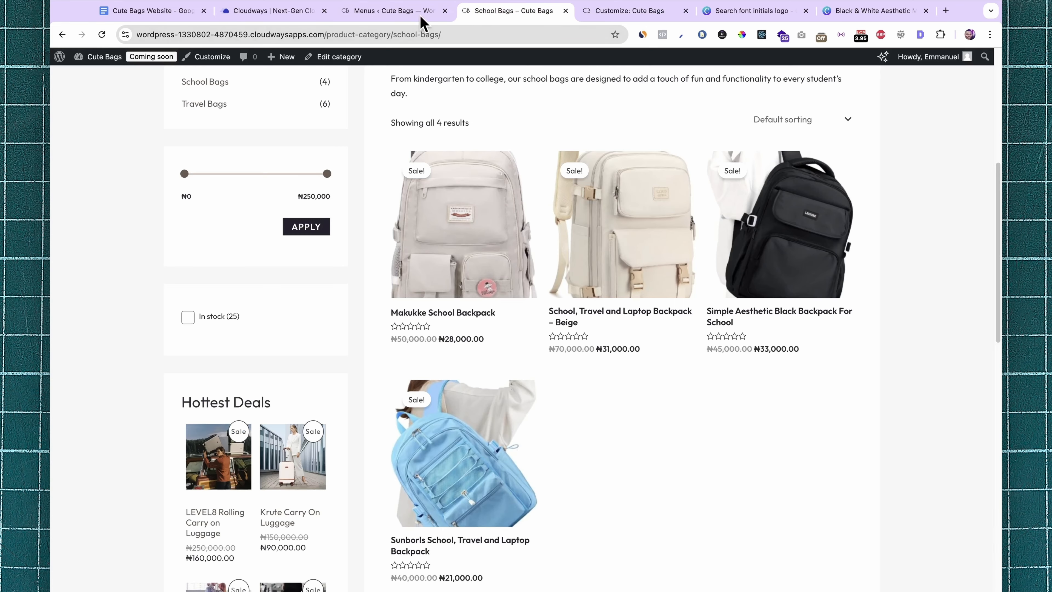
left_click(101, 35)
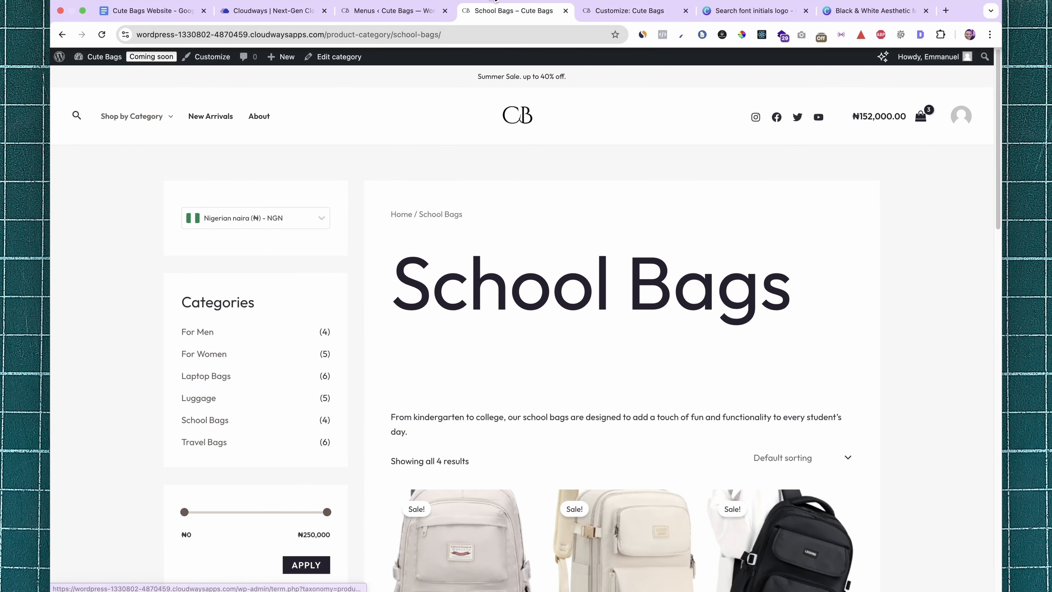
left_click(385, 12)
scroll(544, 360, "down", 3)
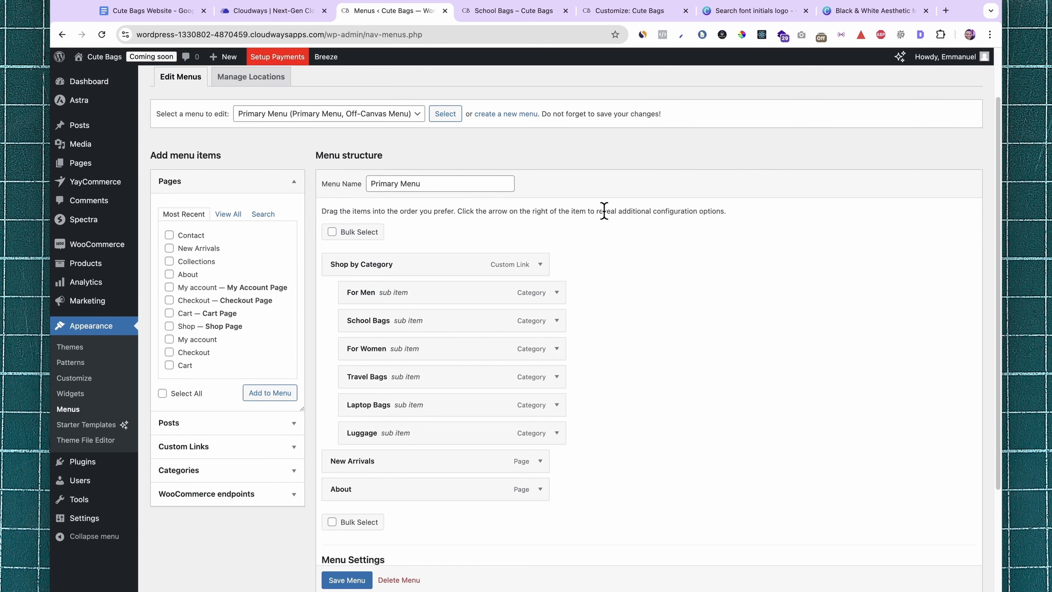
Keep For Men nested under Shop by Category, then go back to the customizer.
left_click(623, 11)
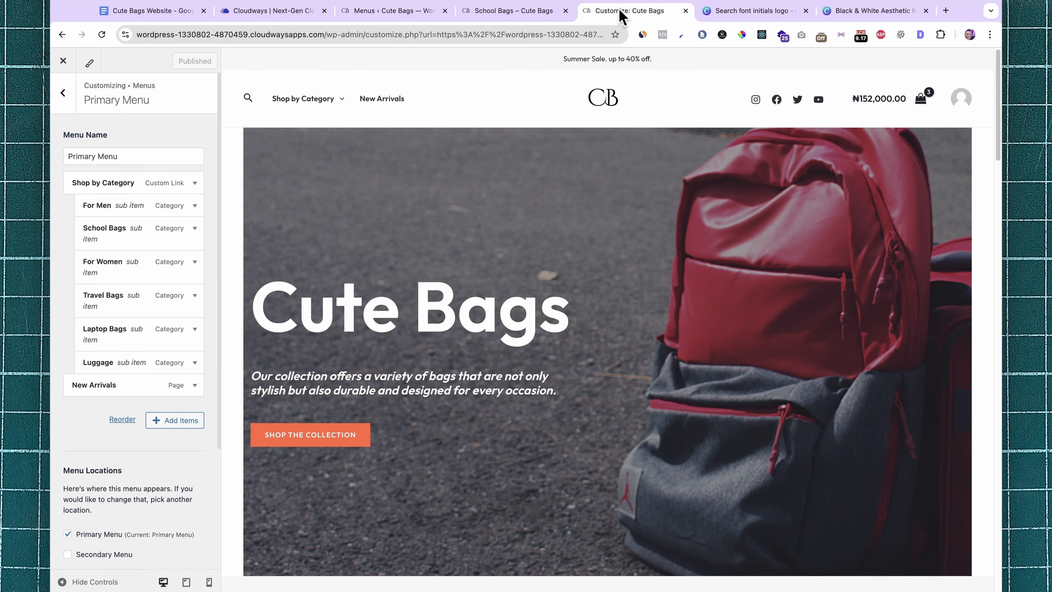
left_click(392, 16)
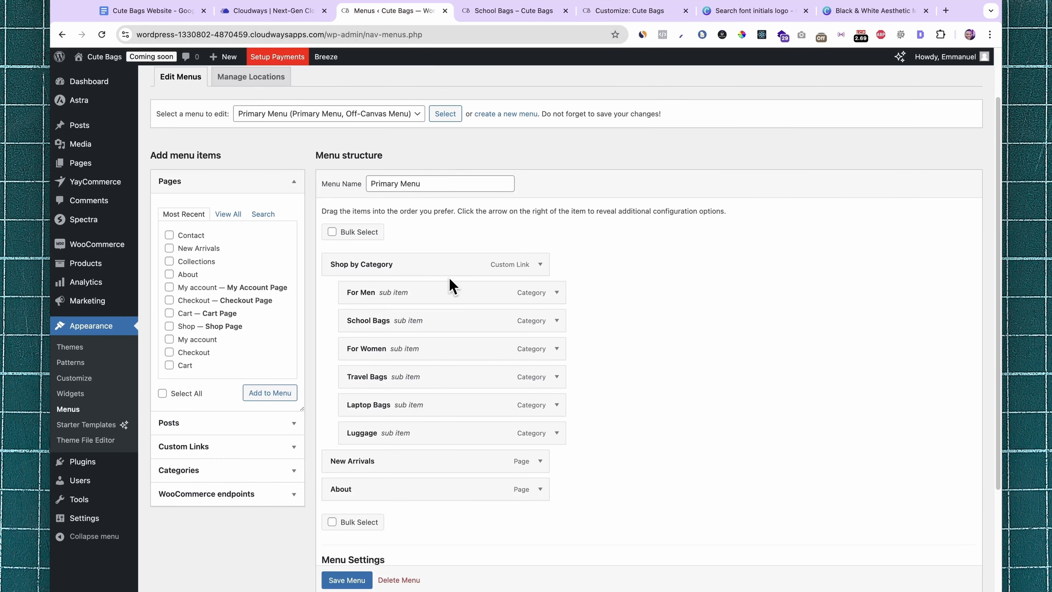
left_click_drag(451, 285, 432, 298)
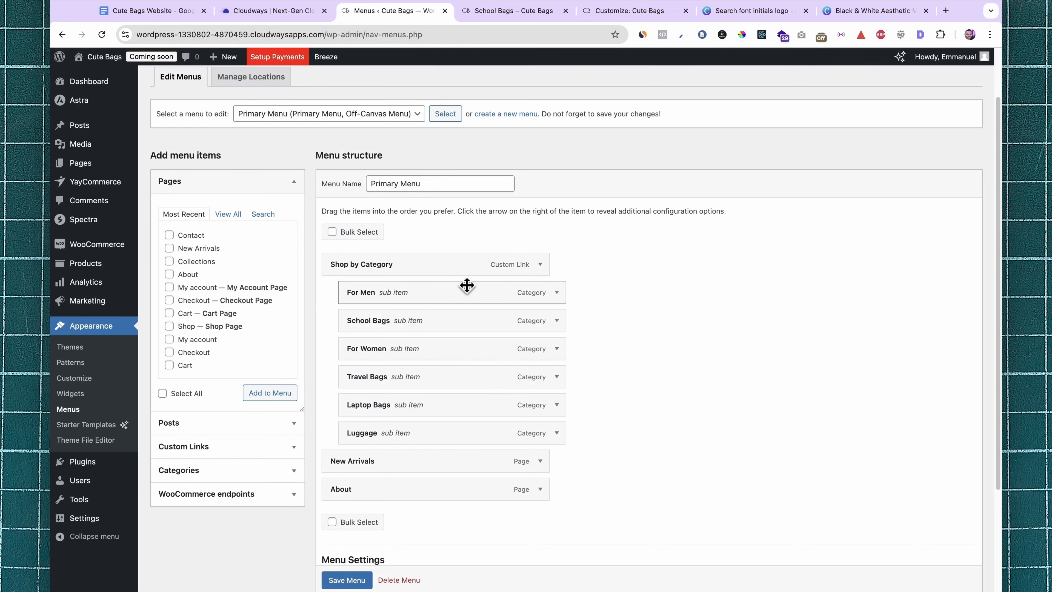
scroll(493, 337, "down", 3)
scroll(493, 337, "up", 2)
left_click(619, 16)
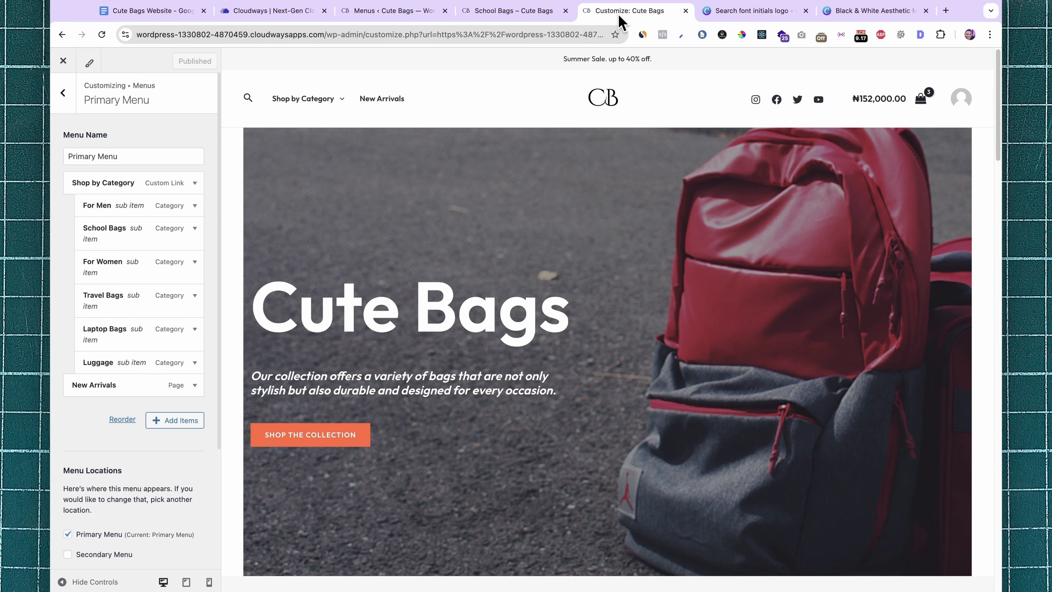
Open the header's social icon settings and review the Instagram, Facebook, Twitter and YouTube items.
left_click(66, 105)
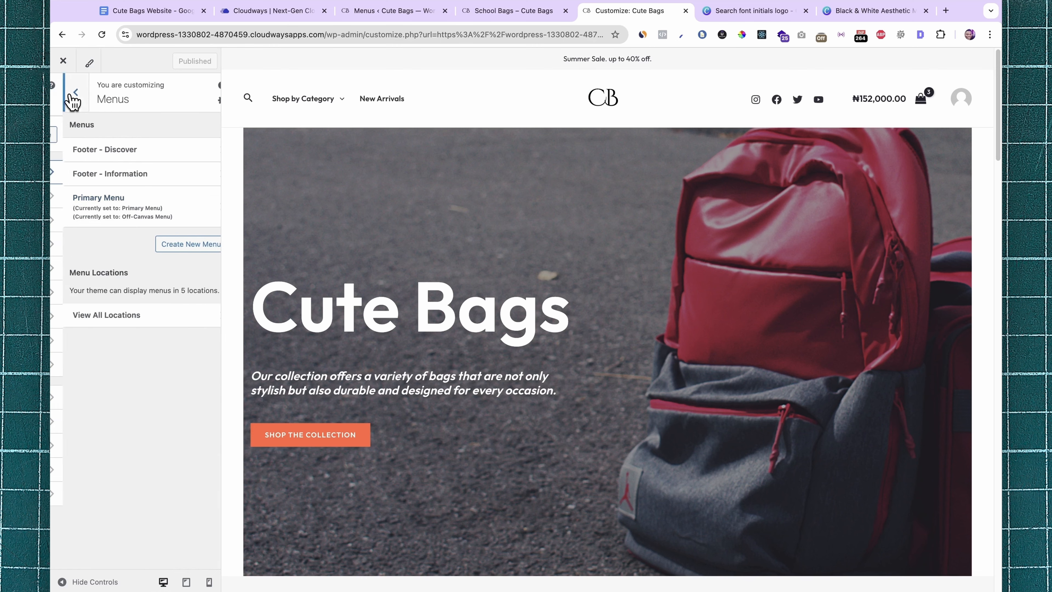
left_click(63, 92)
left_click(122, 412)
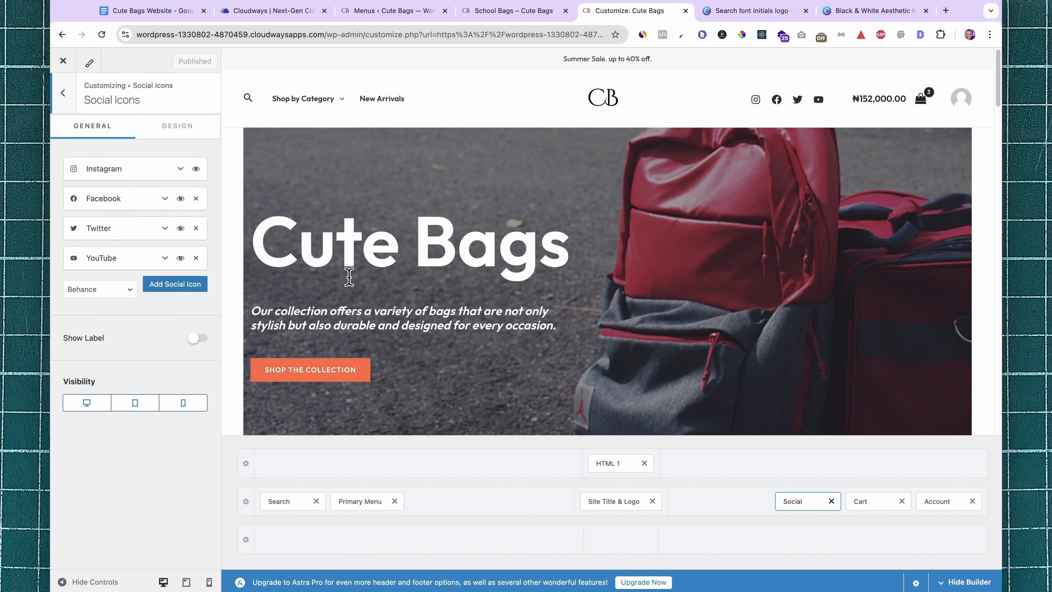
left_click(179, 170)
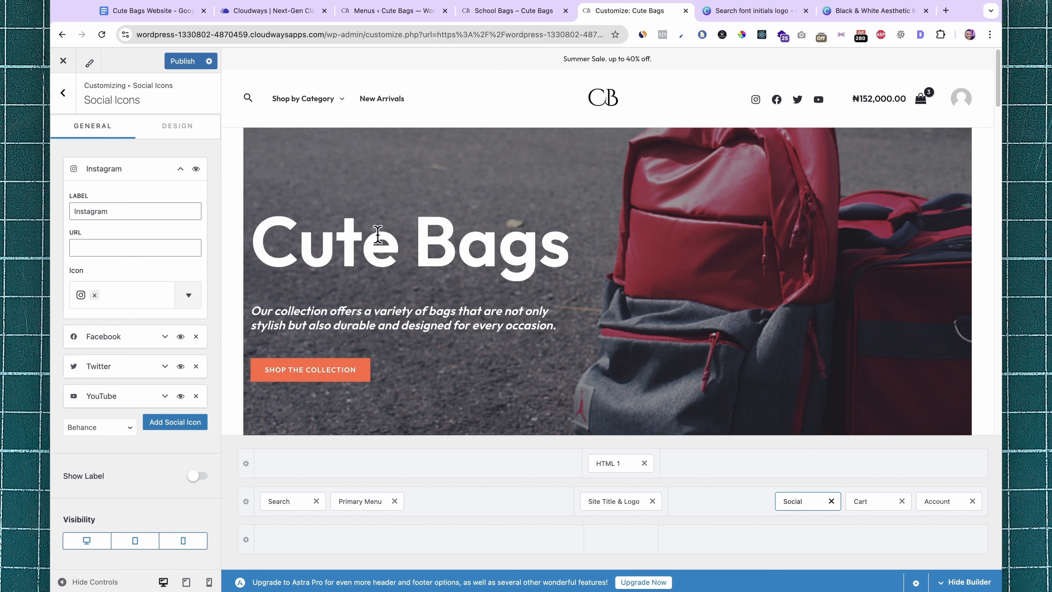
left_click(123, 176)
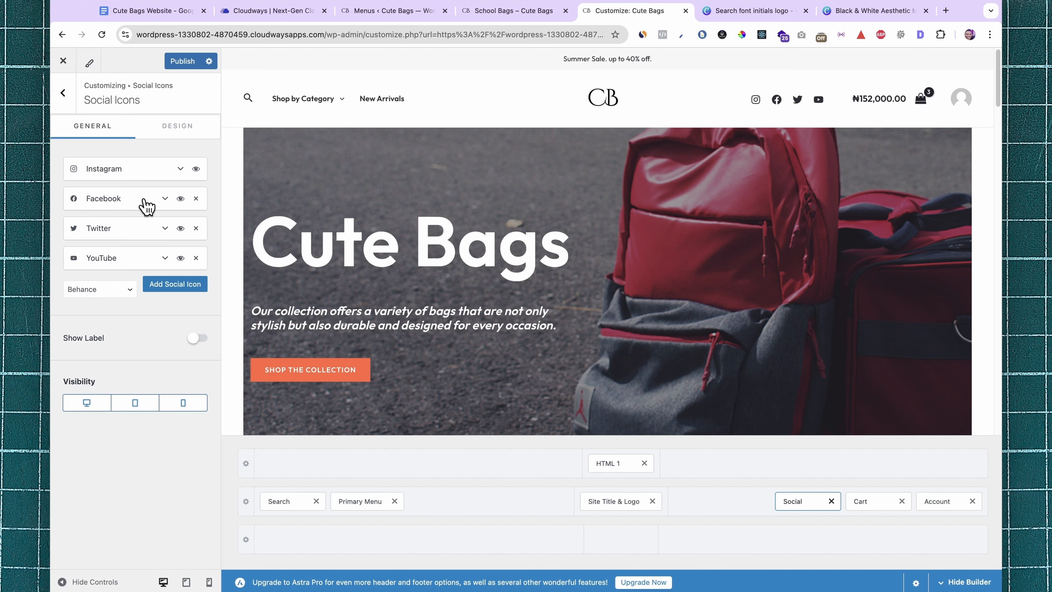
left_click(122, 200)
left_click(122, 200)
left_click(124, 227)
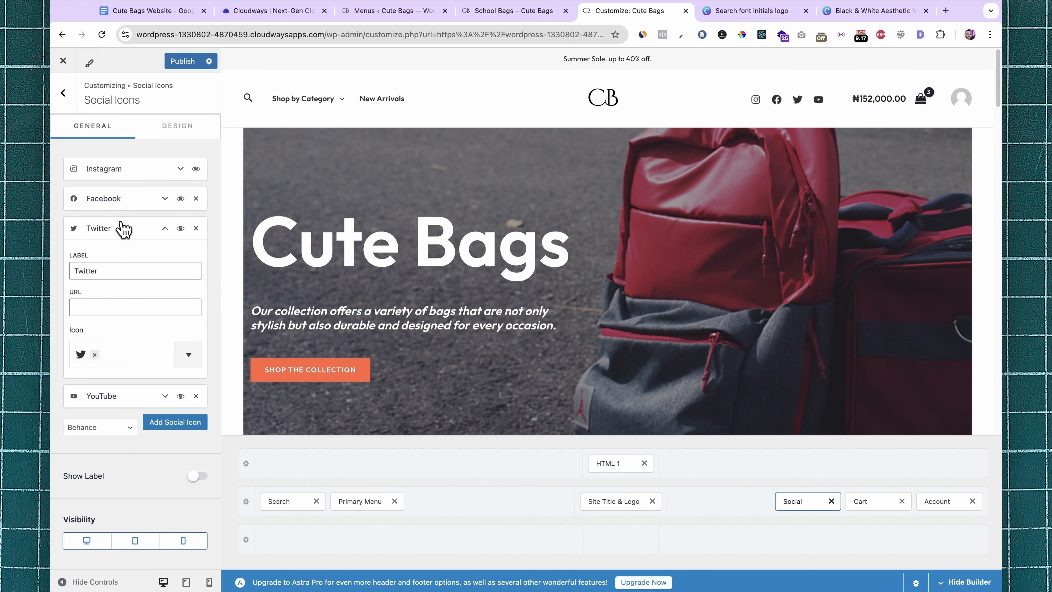
left_click(123, 227)
left_click(129, 257)
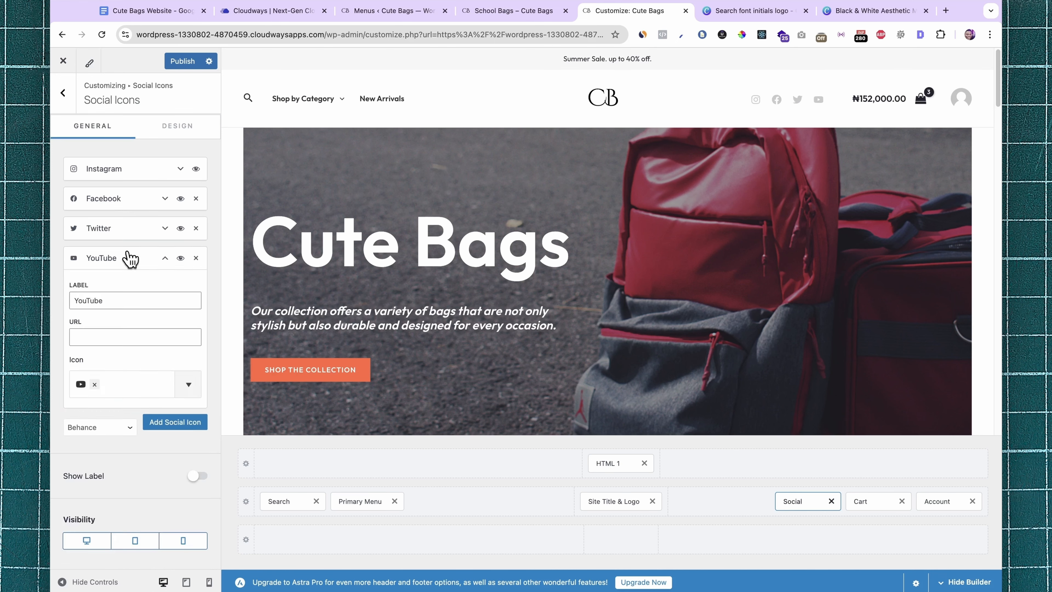
left_click(128, 258)
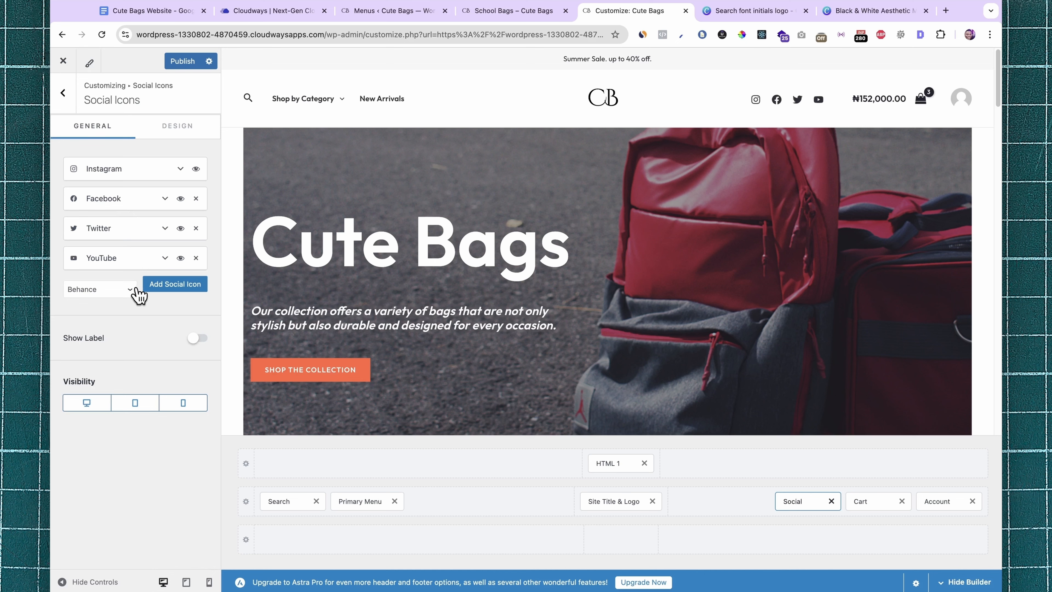
Add a WhatsApp icon after YouTube.
left_click(117, 290)
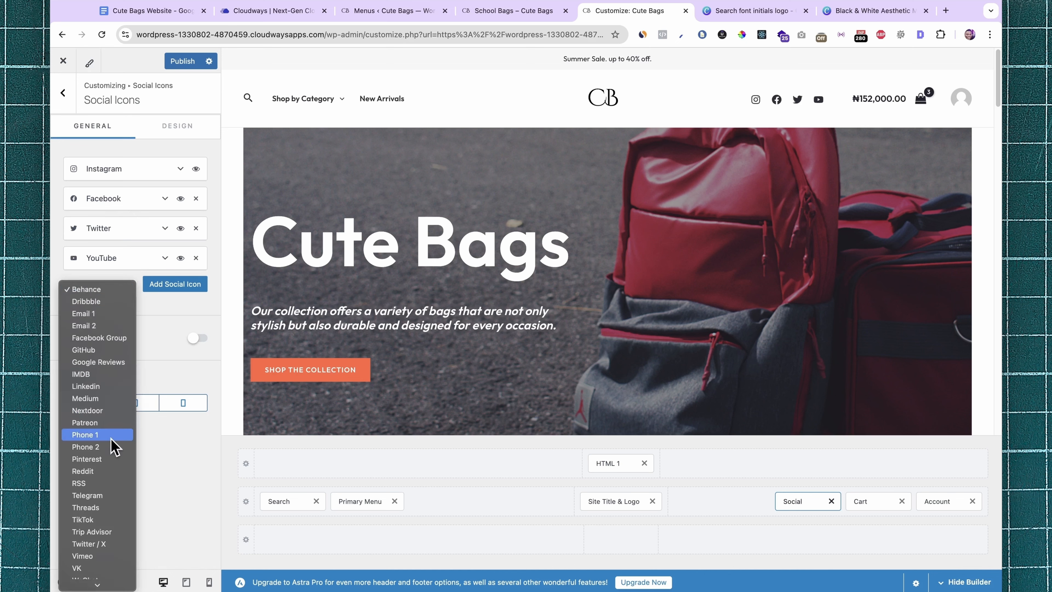
scroll(115, 447, "down", 3)
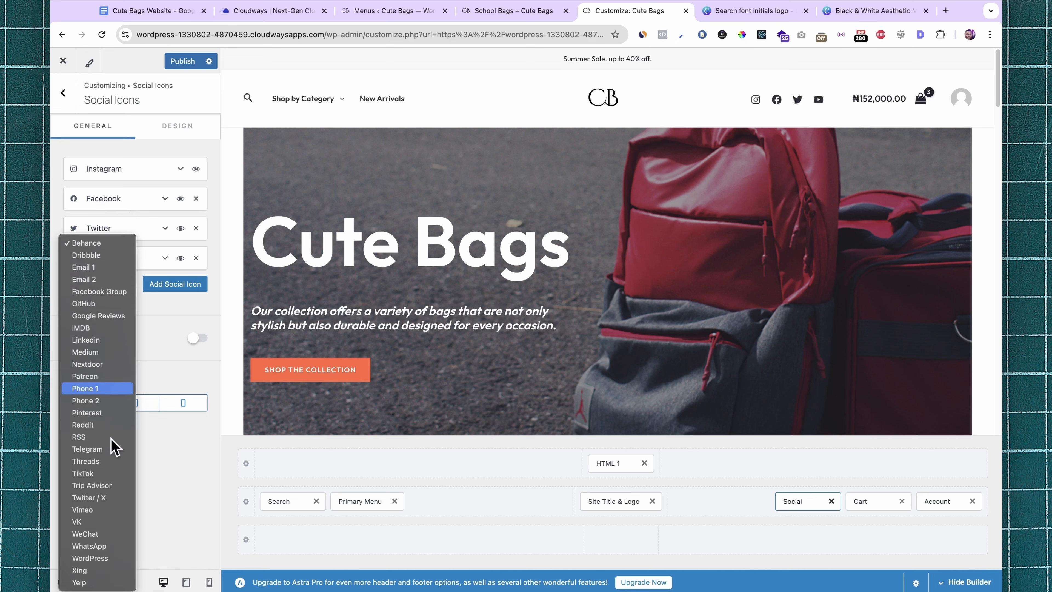
left_click(92, 546)
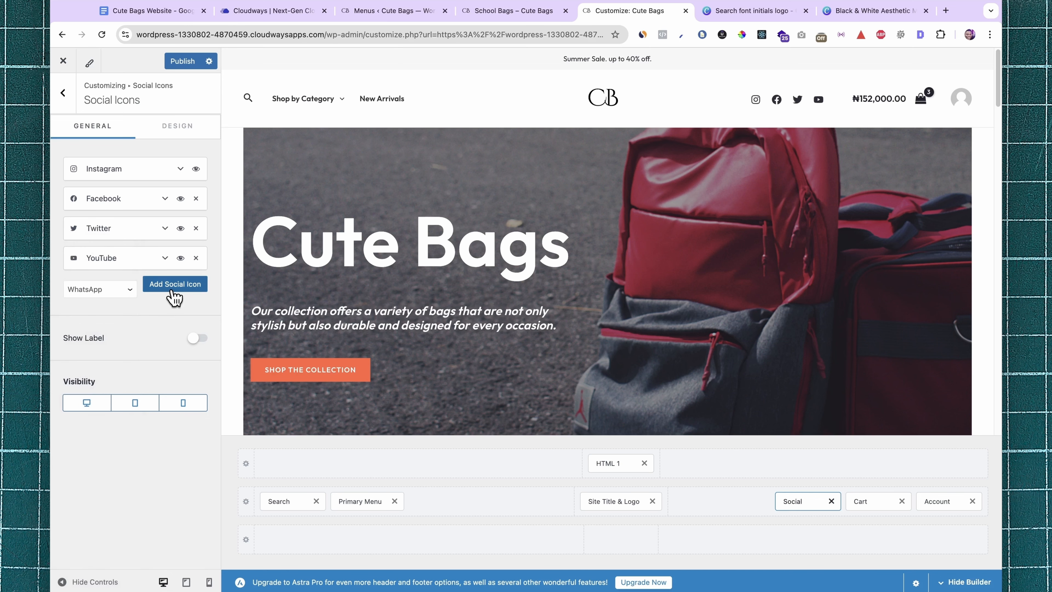
left_click(178, 285)
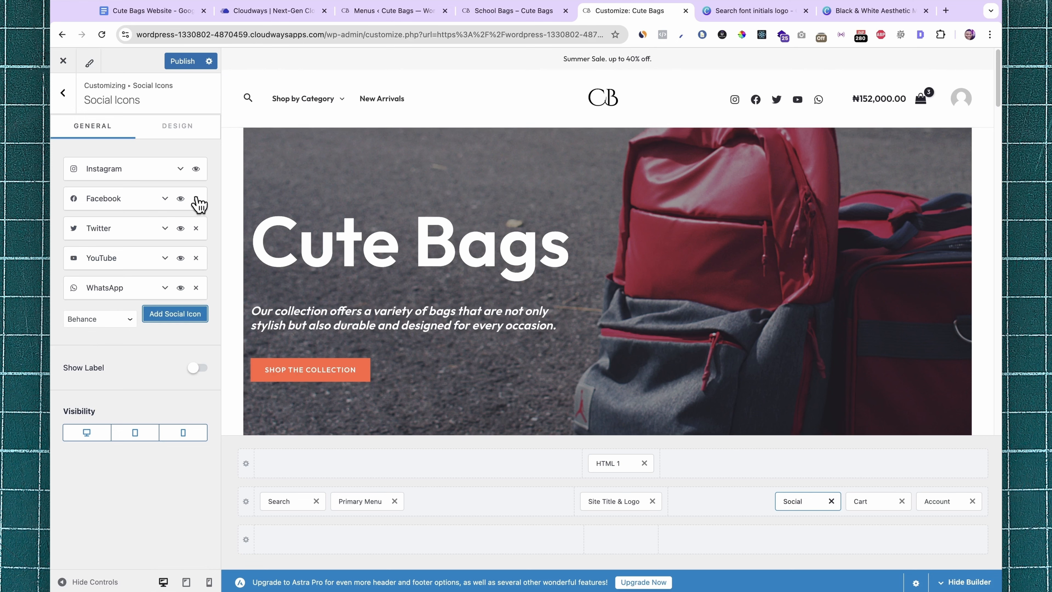
Try the Facebook visibility and Show Label toggles, leave labels off, and publish.
left_click(180, 199)
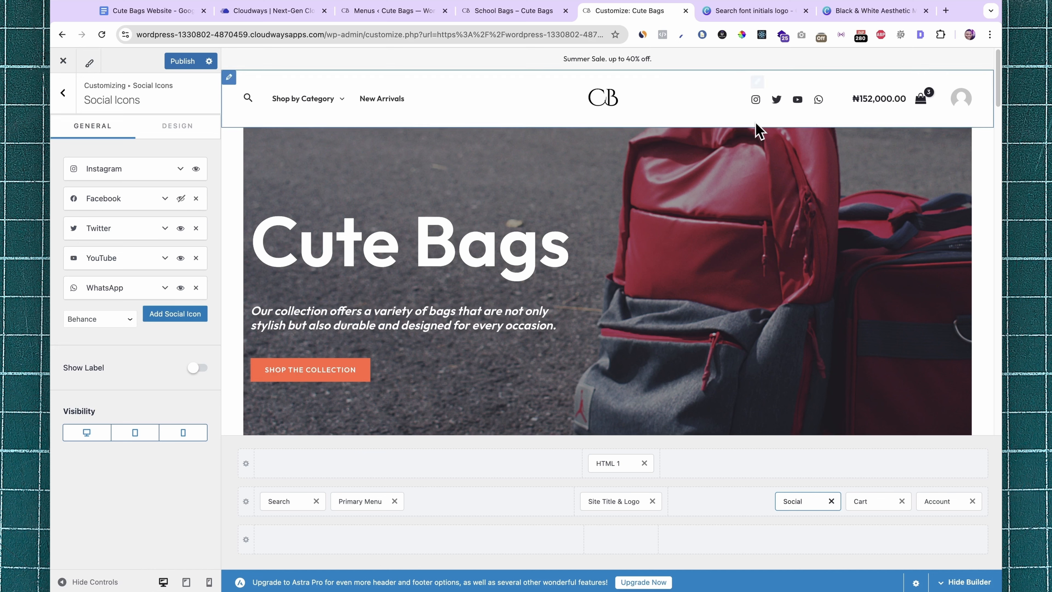
left_click(180, 200)
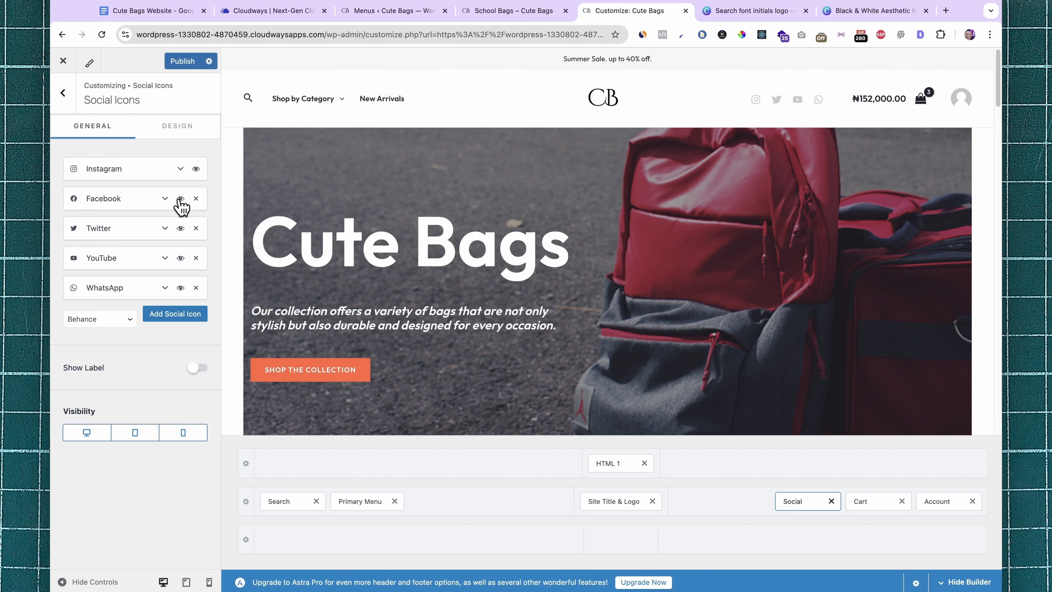
left_click(200, 368)
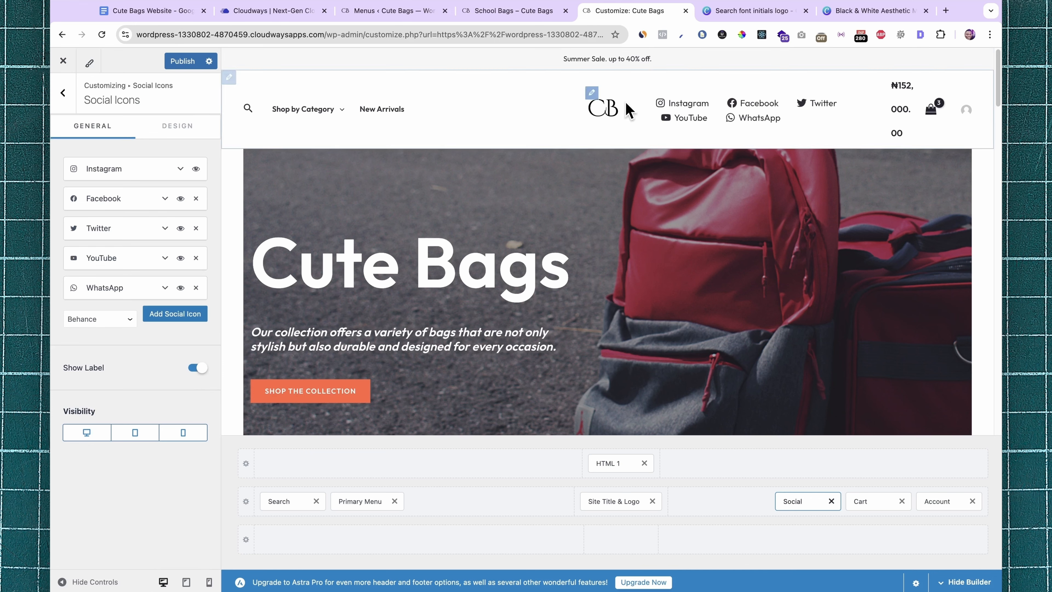
left_click(195, 369)
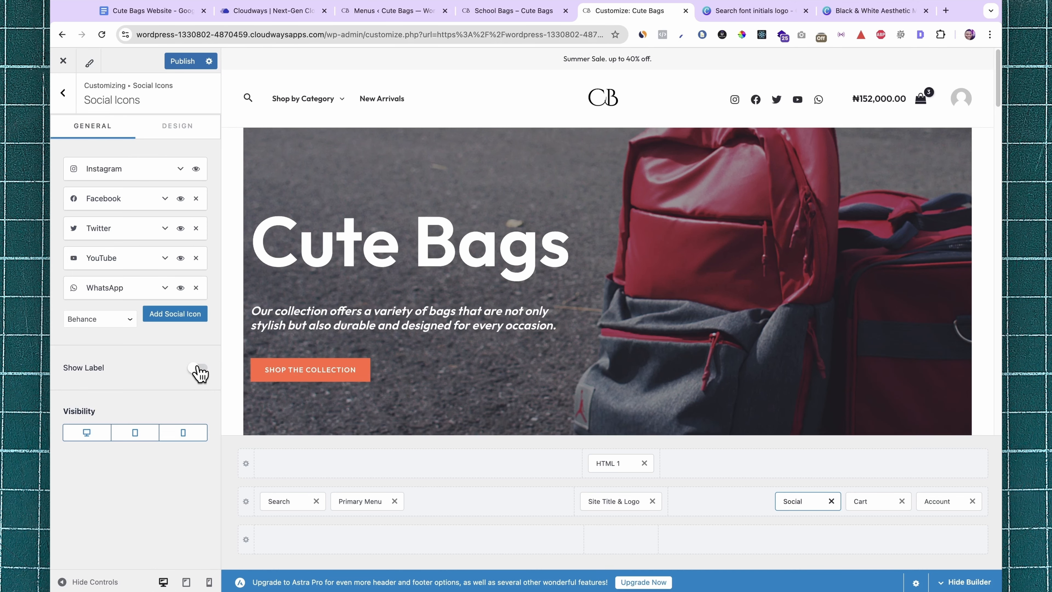
left_click(181, 62)
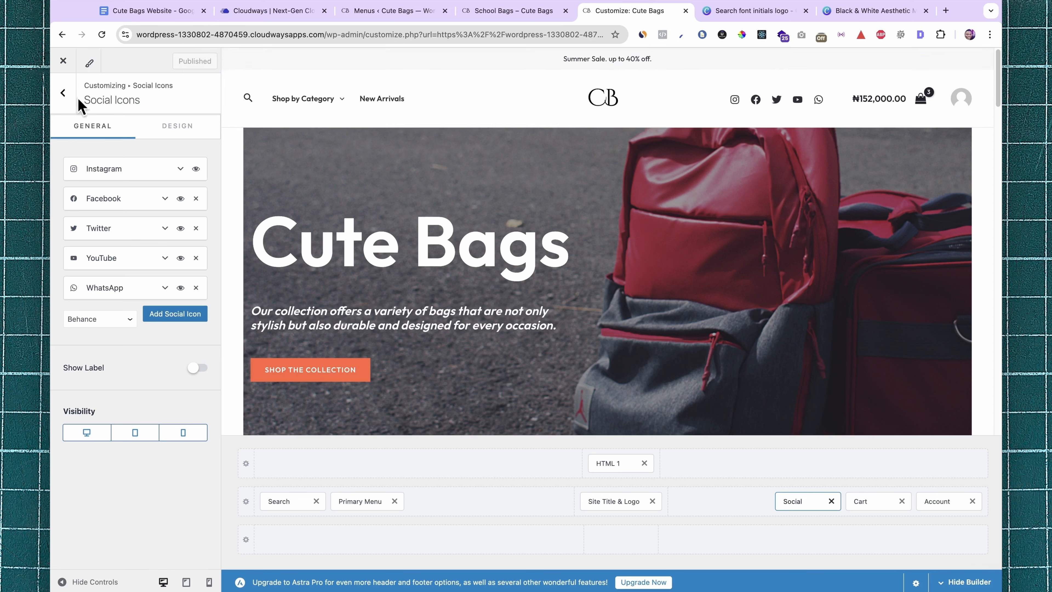
left_click(62, 93)
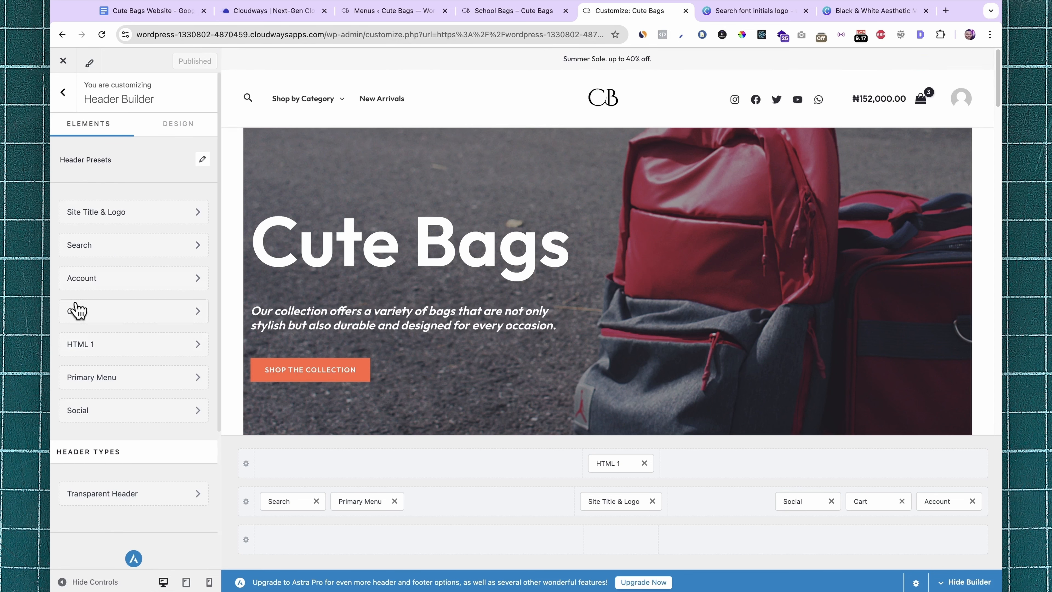
left_click(115, 348)
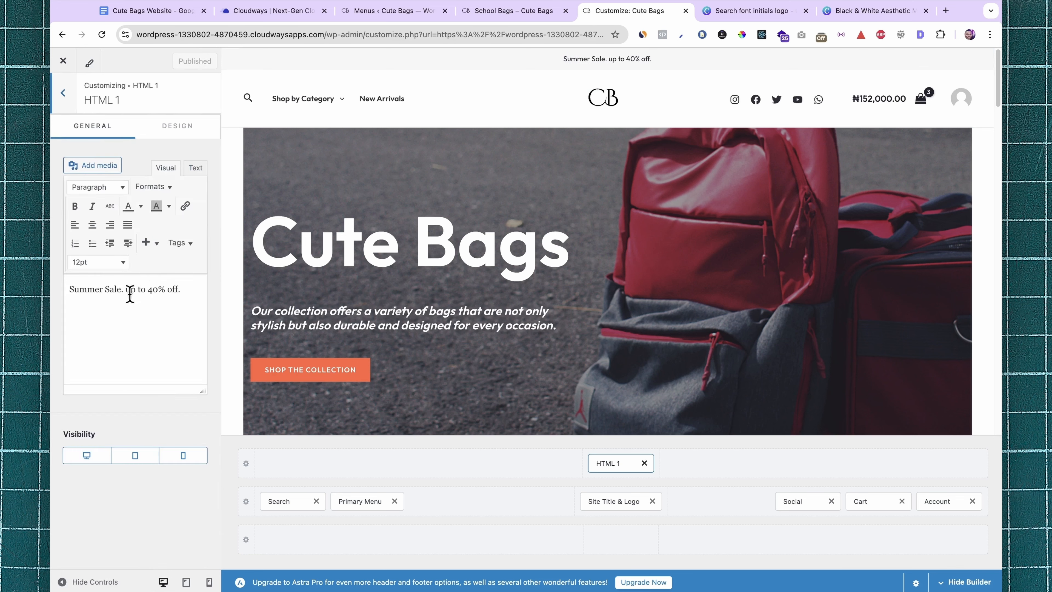
Replace 'Summer' with 'Holiday' so the banner reads 'Holiday Sale. up to 30% off.' and publish.
left_click_drag(180, 289, 84, 294)
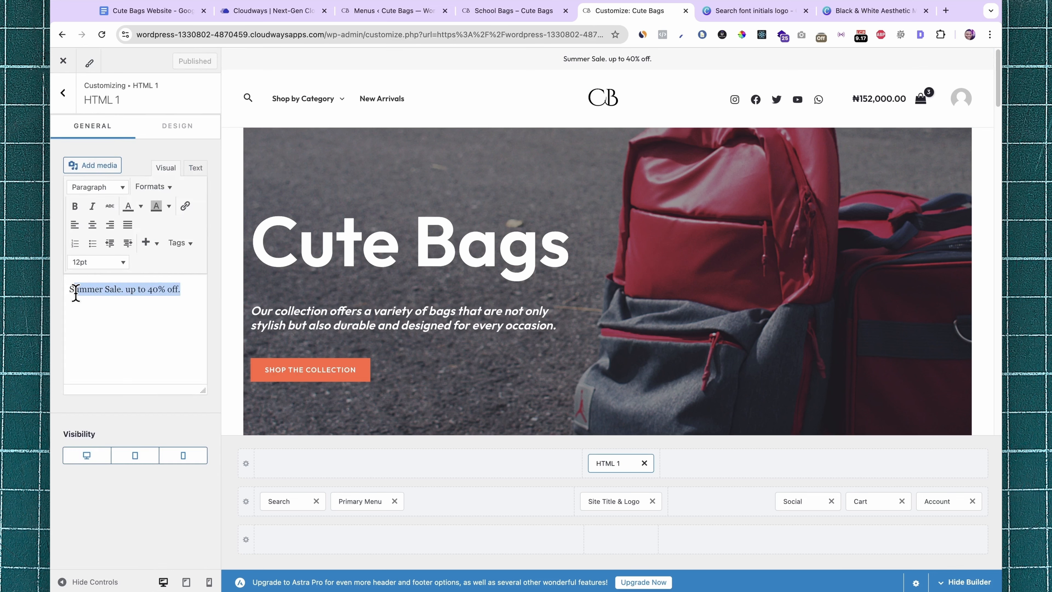
left_click(120, 311)
double_click(80, 290)
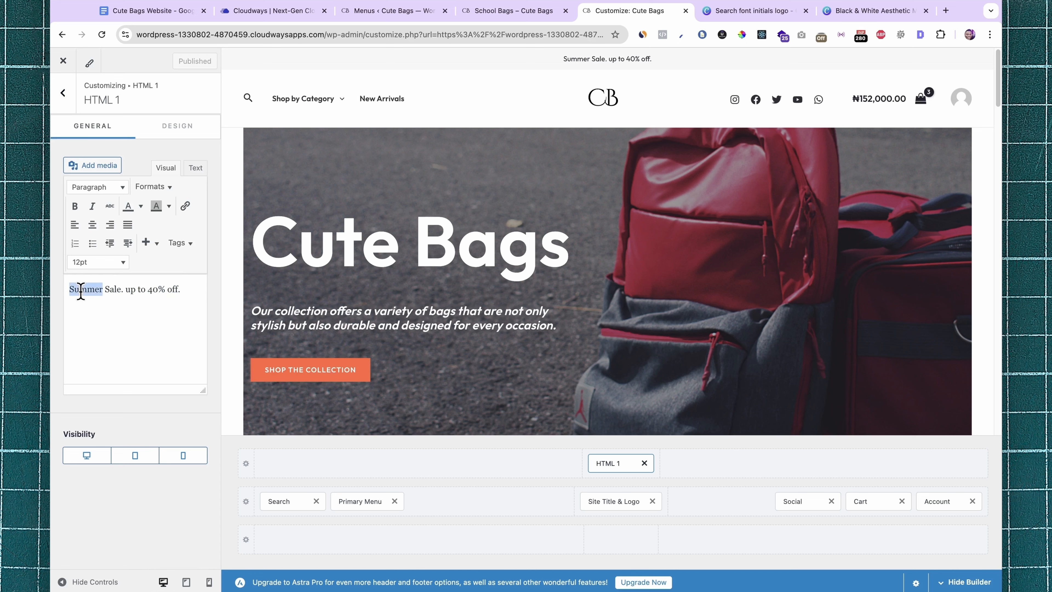
type("Hol")
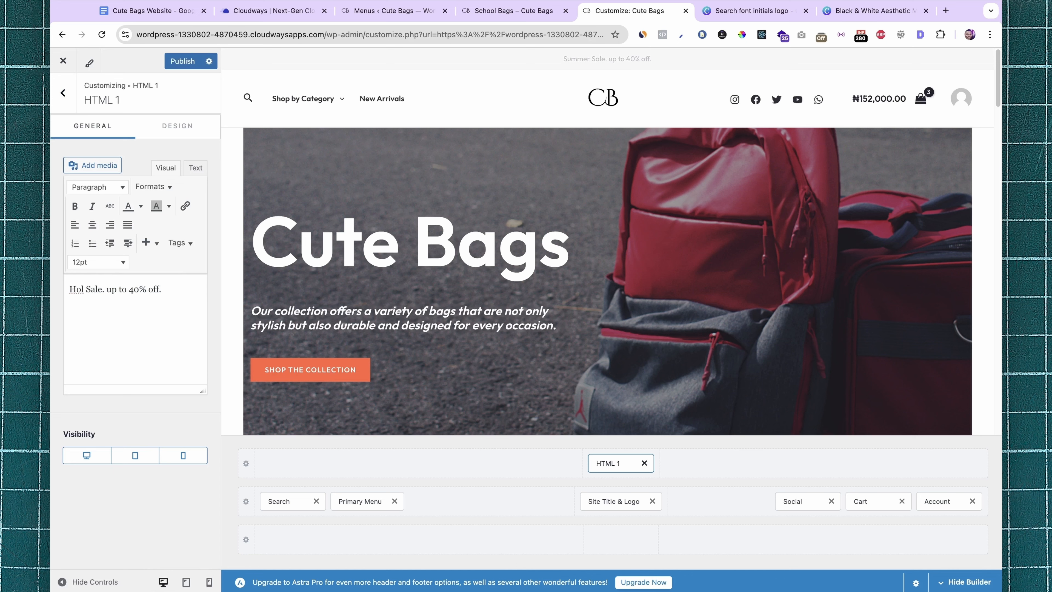
type("iday")
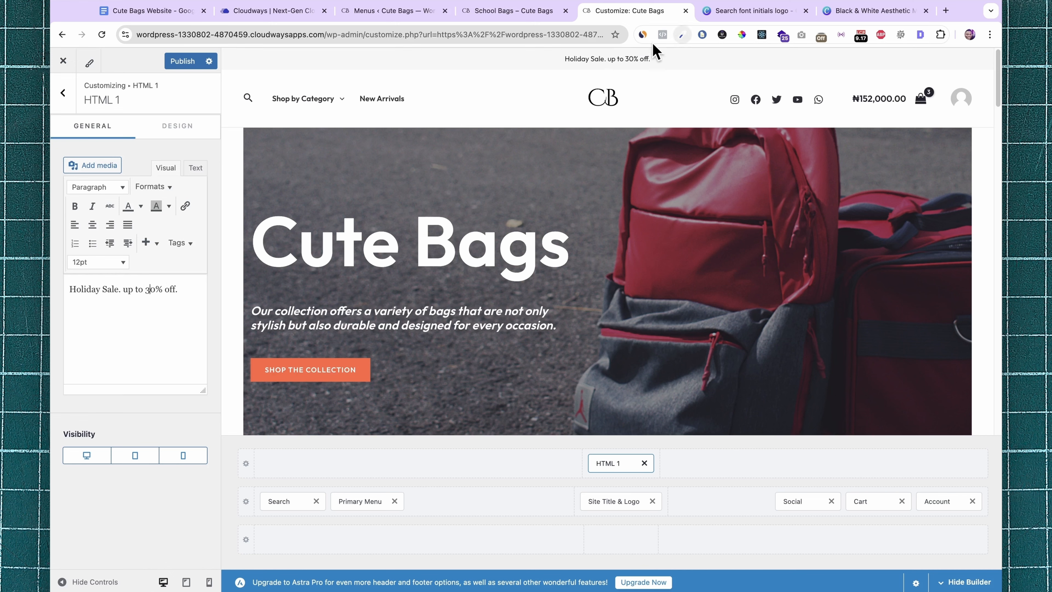
left_click(182, 62)
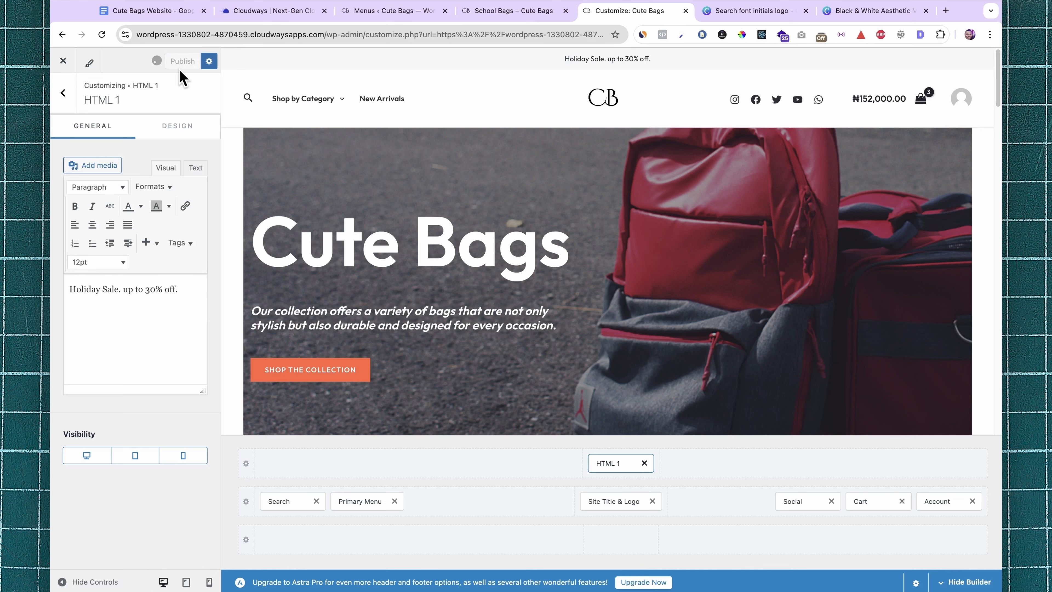
left_click(64, 93)
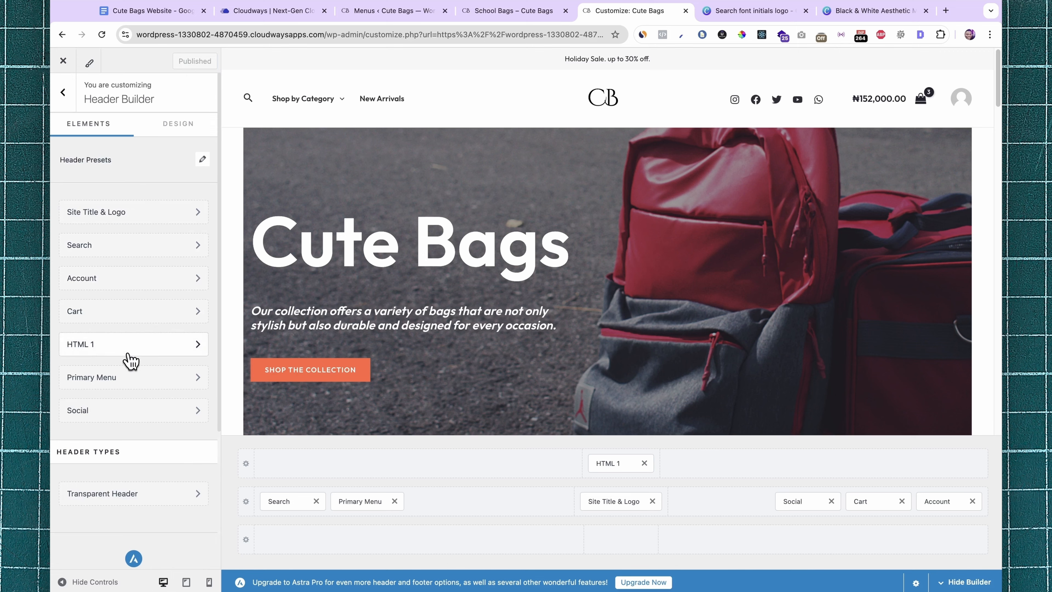
Open the Footer Builder's HTML 1 block holding the placeholder footer text.
left_click(61, 98)
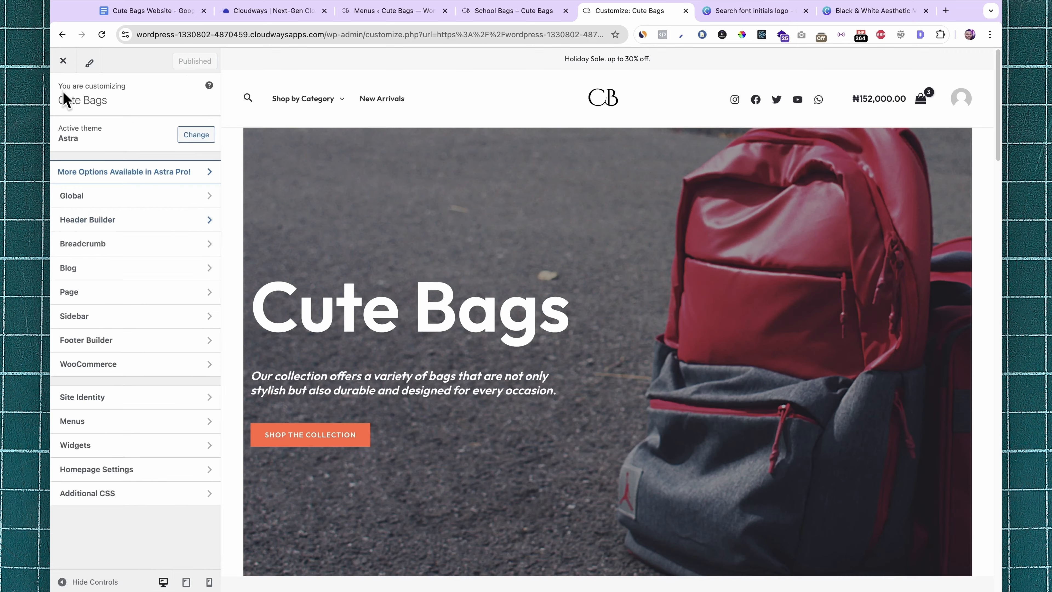
scroll(432, 361, "down", 20)
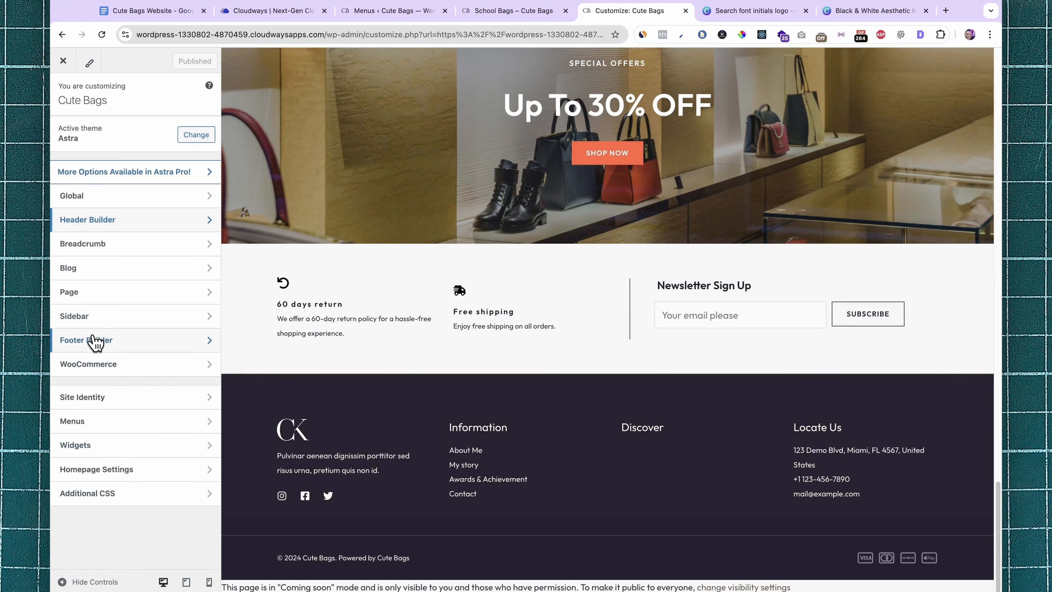
left_click(99, 340)
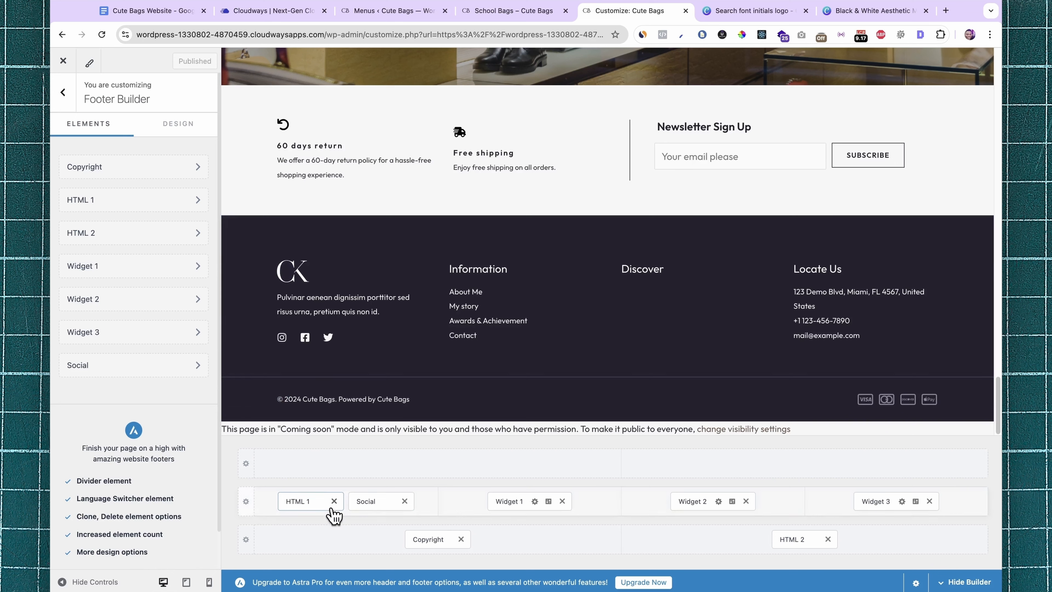
left_click(101, 206)
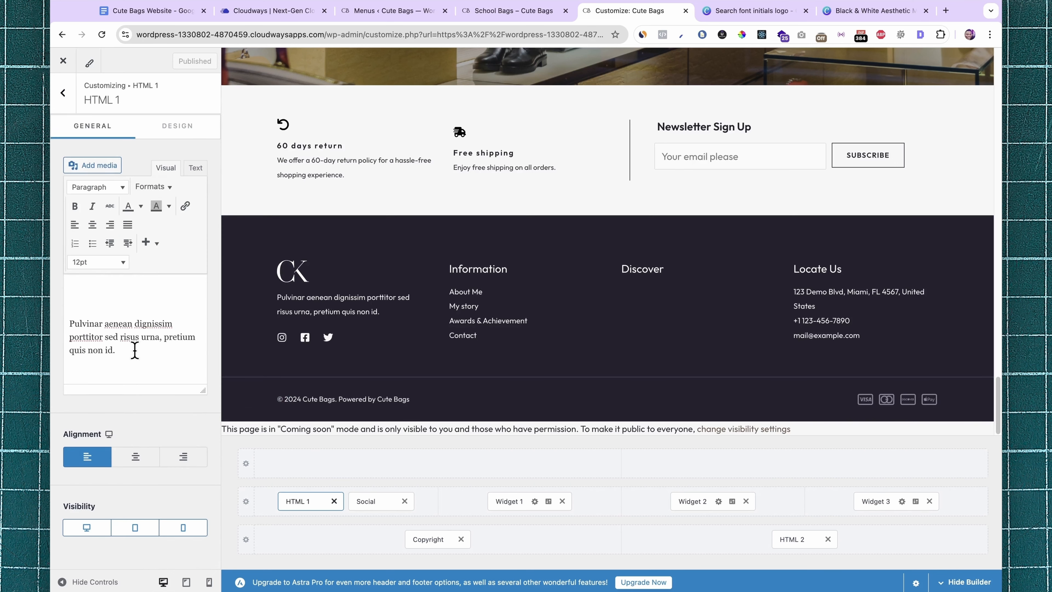
Replace the placeholder footer text with the Cute Bags welcome sentence and delete the empty image.
left_click_drag(134, 349, 66, 323)
type("Welcome to Cute Bags, your one-stop destination for the cutest, high-quality bags!")
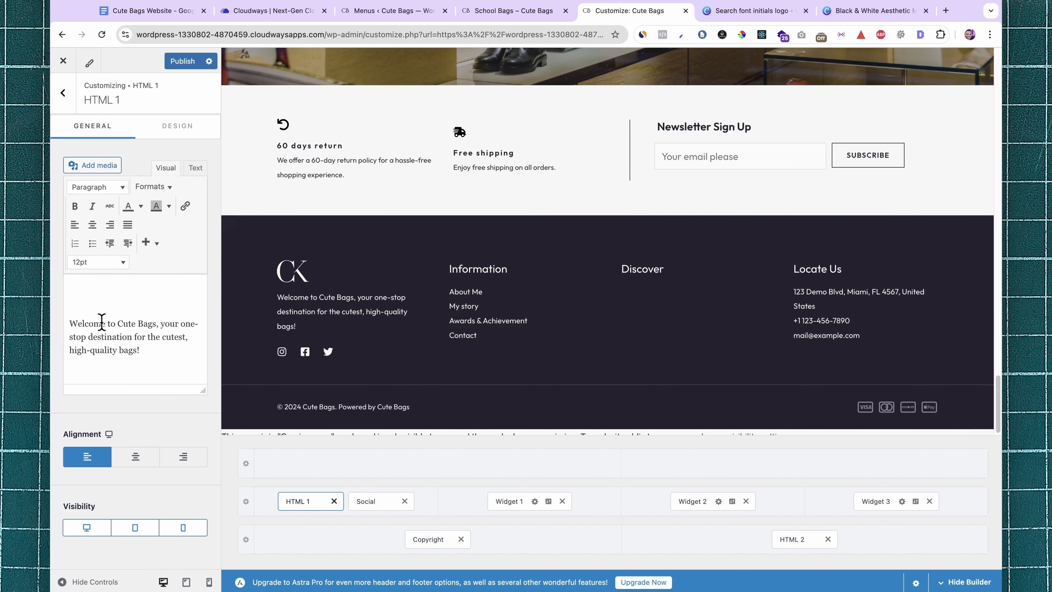
left_click(85, 291)
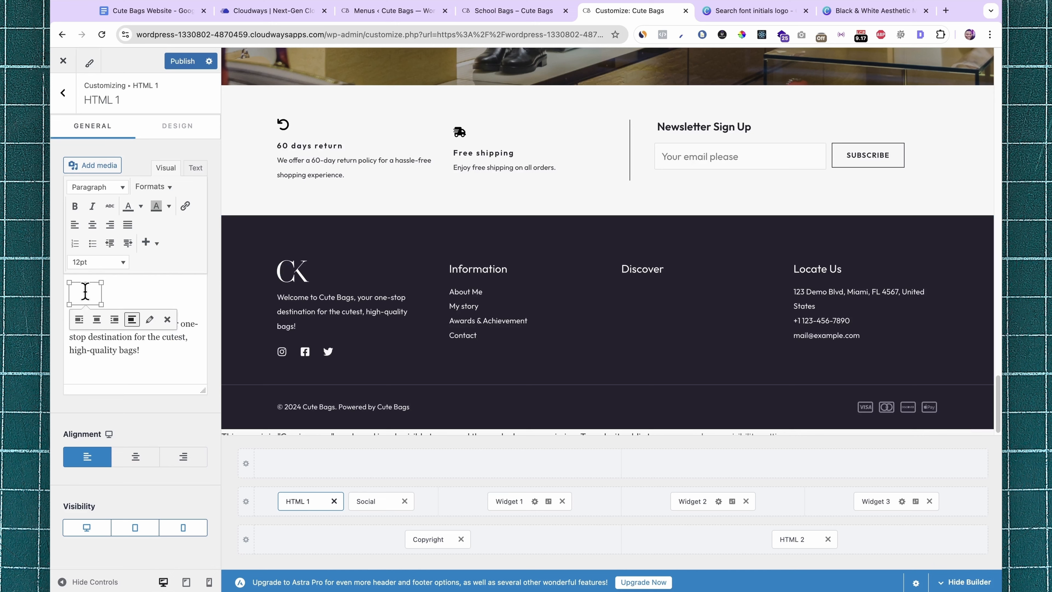
left_click(167, 319)
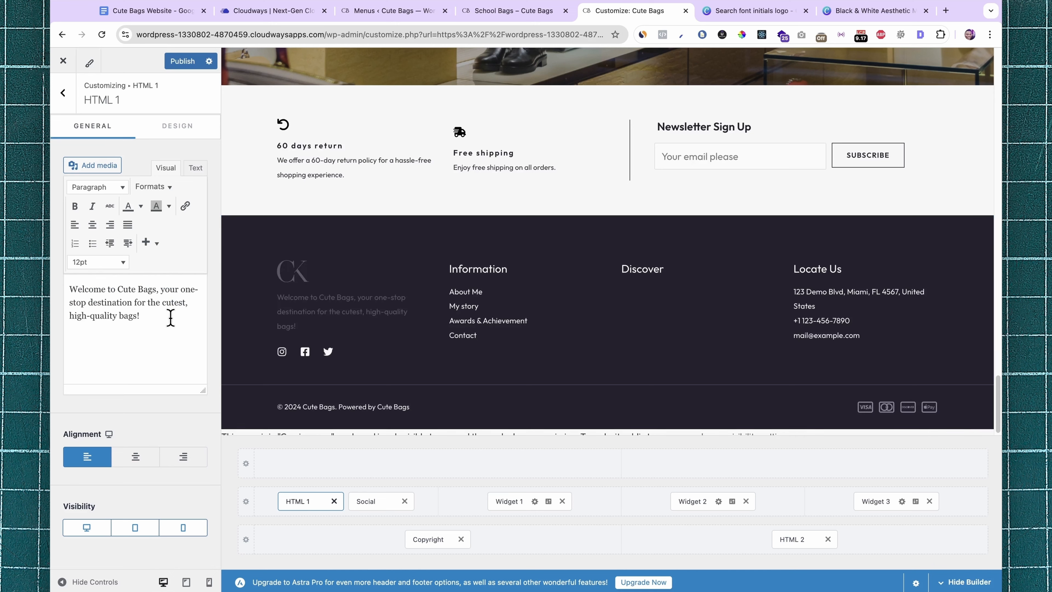
key("Return")
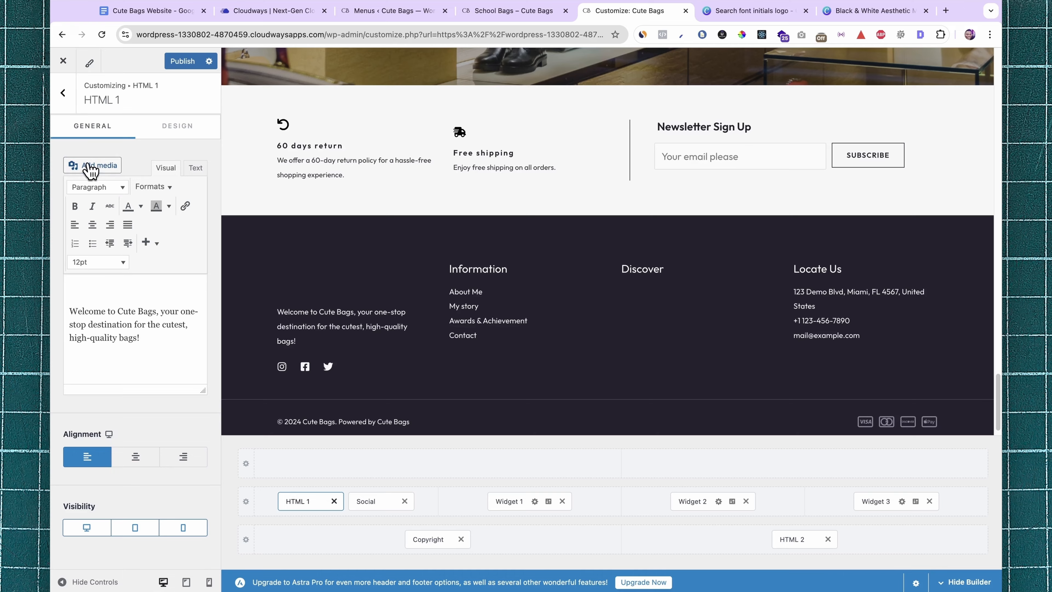
Insert the CB logo image from the media library above the welcome text.
left_click(91, 165)
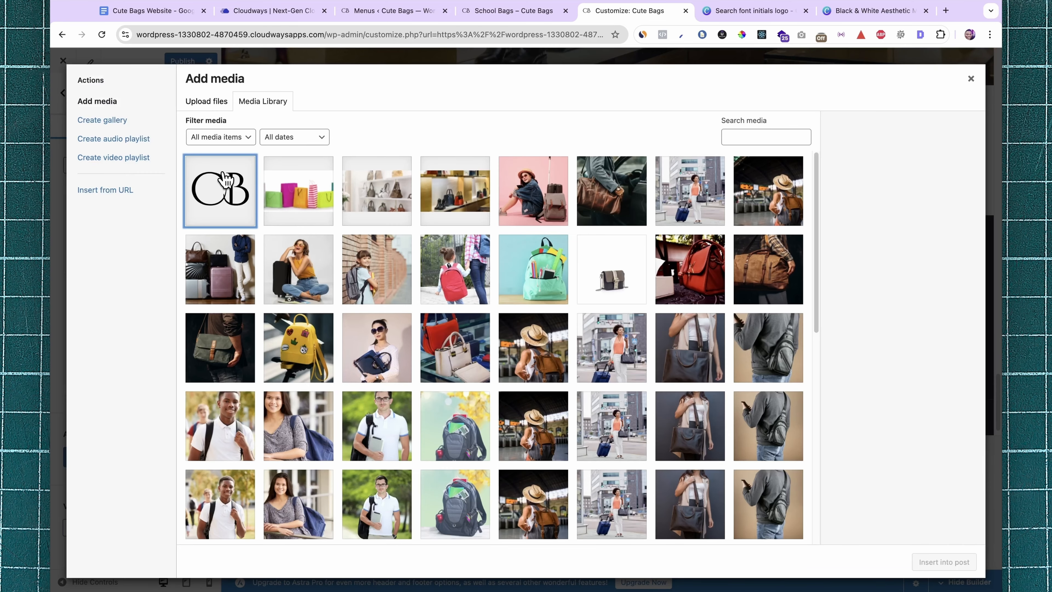
left_click(195, 221)
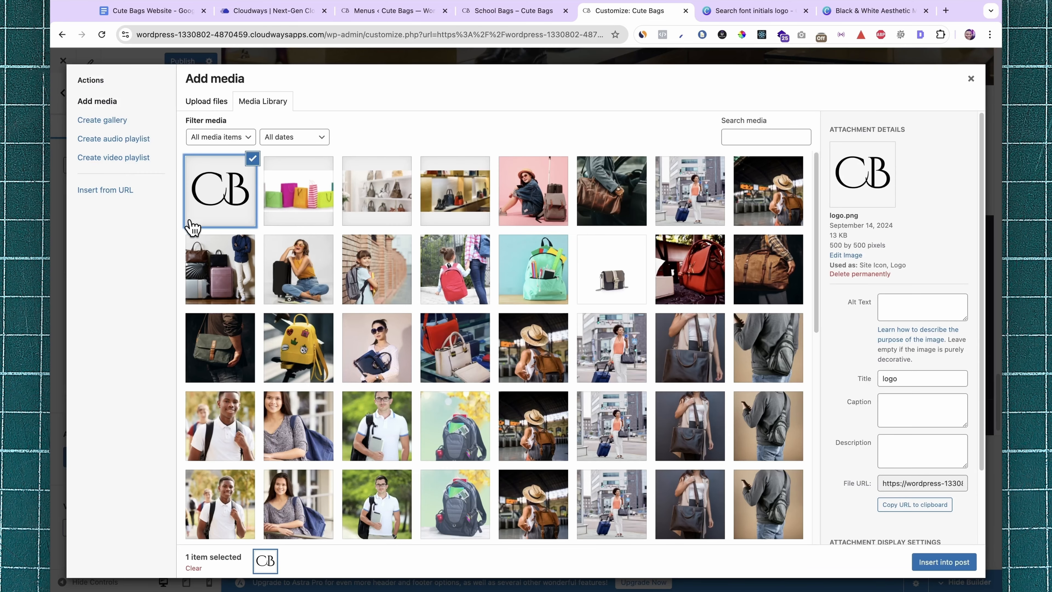
left_click(940, 562)
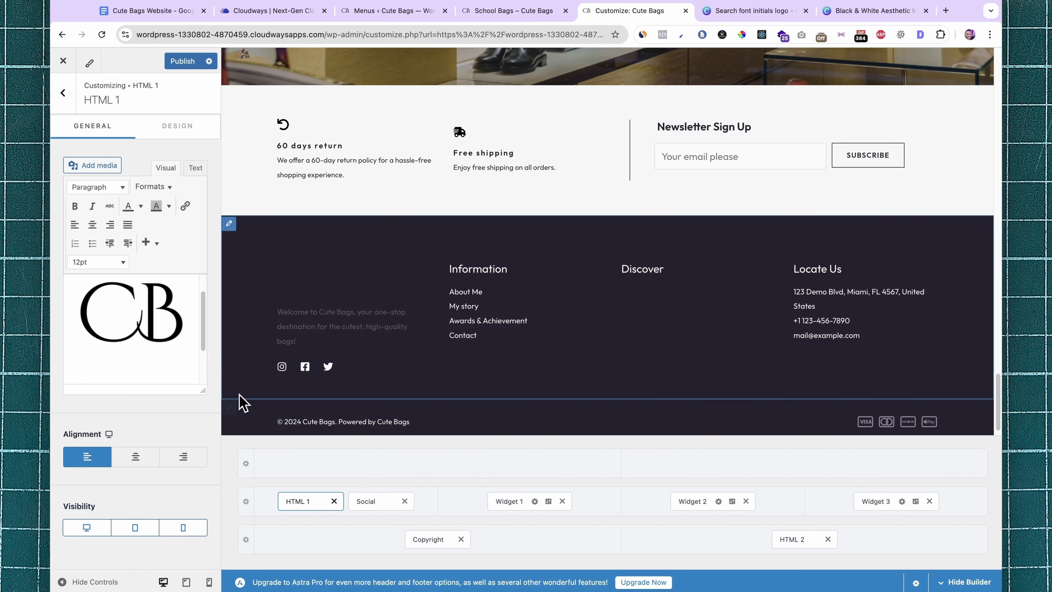
left_click(145, 334)
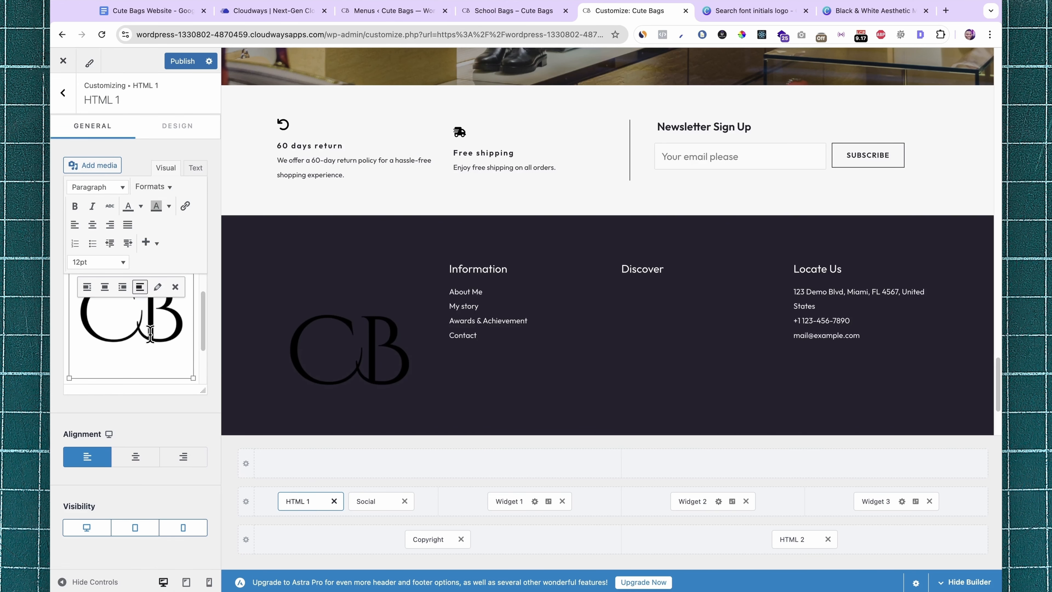
left_click(885, 12)
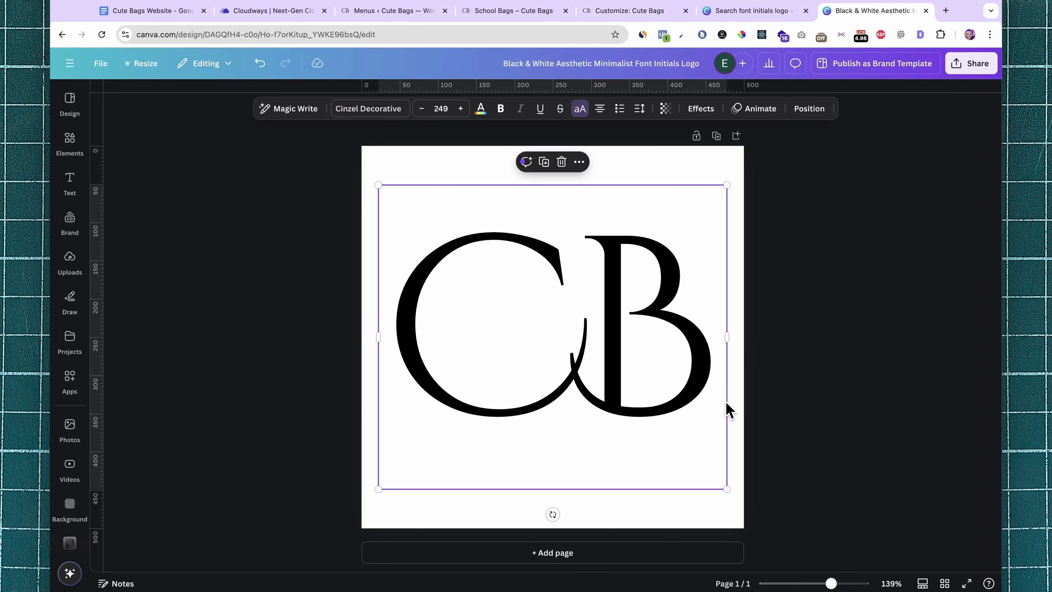
Duplicate the logo page and make the CB letters white on a purple background.
left_click(716, 136)
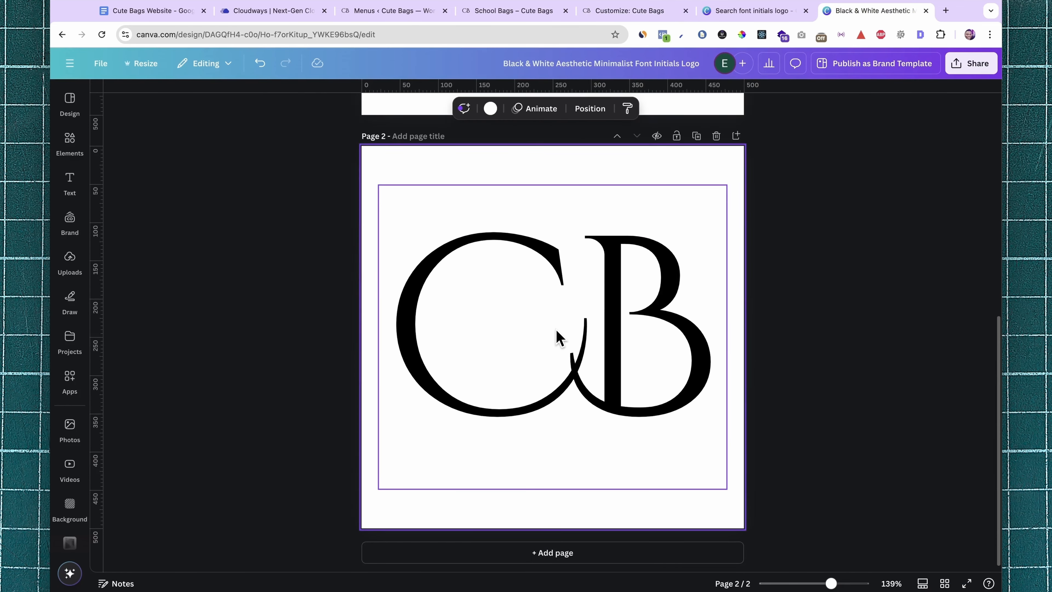
left_click(470, 109)
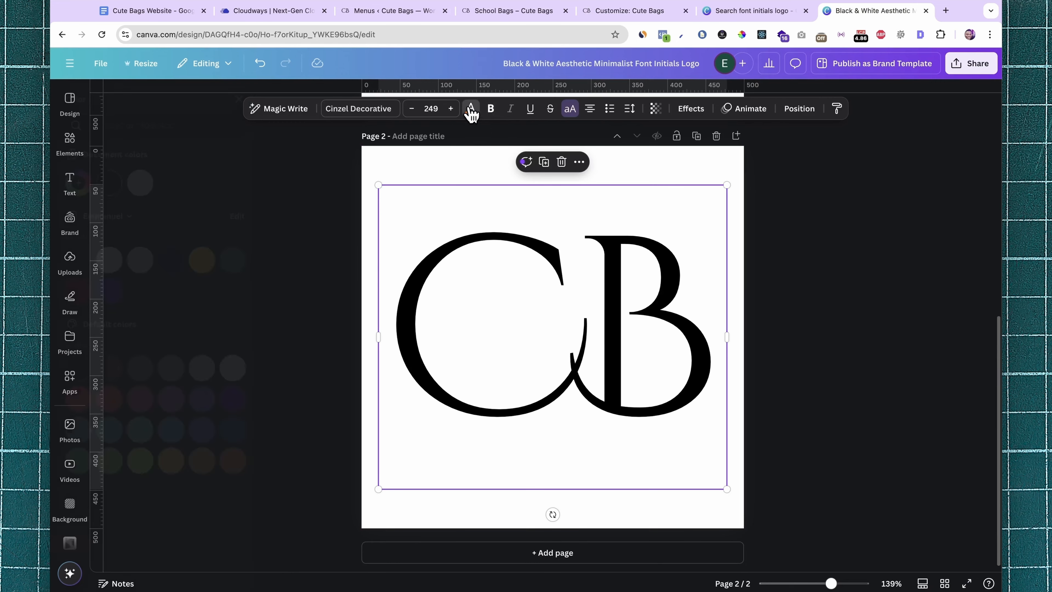
left_click(174, 183)
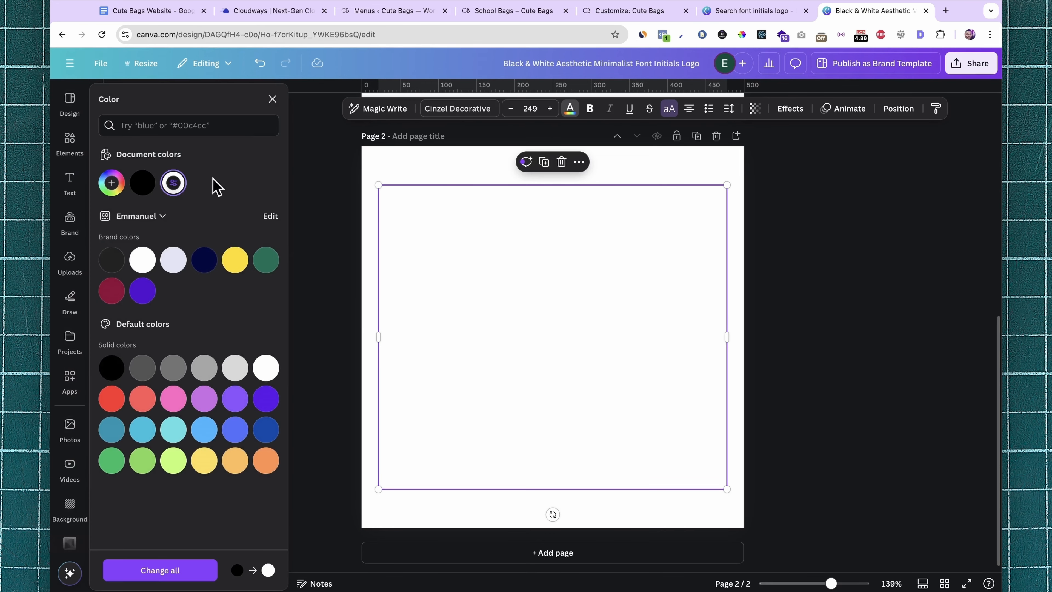
left_click(385, 166)
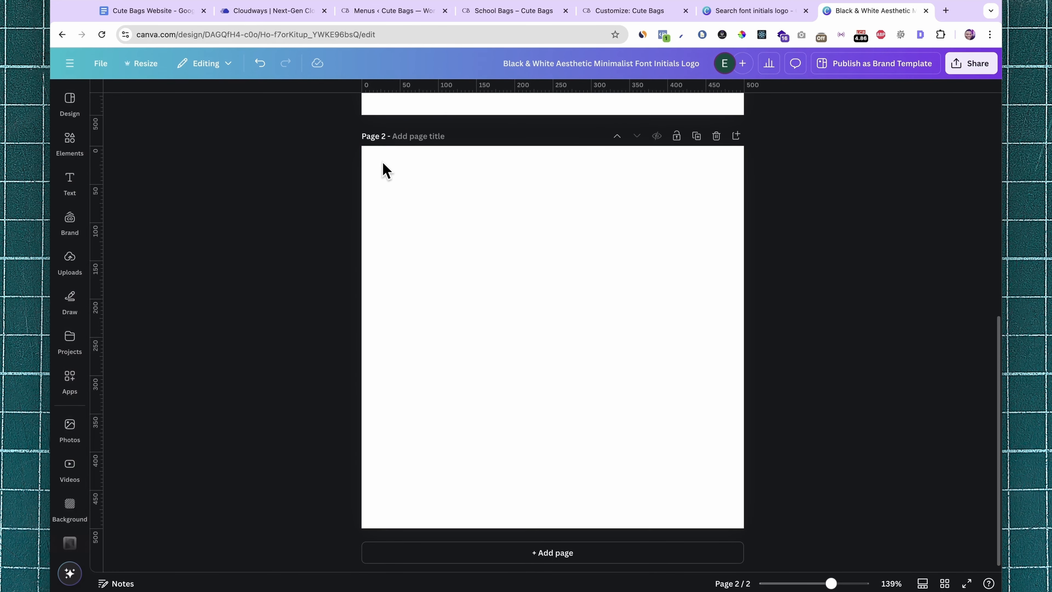
left_click(490, 108)
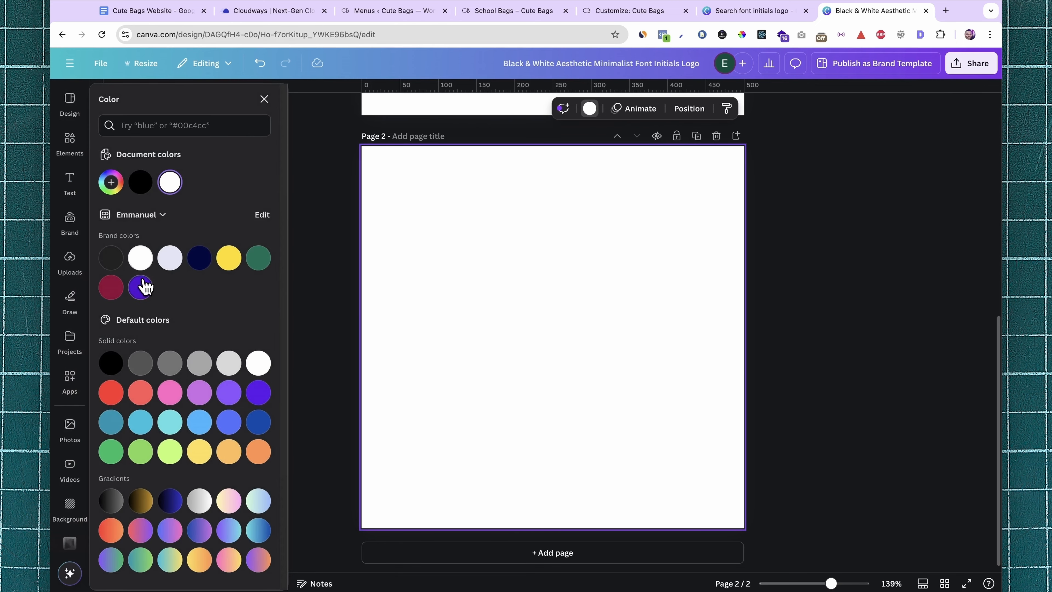
left_click(141, 287)
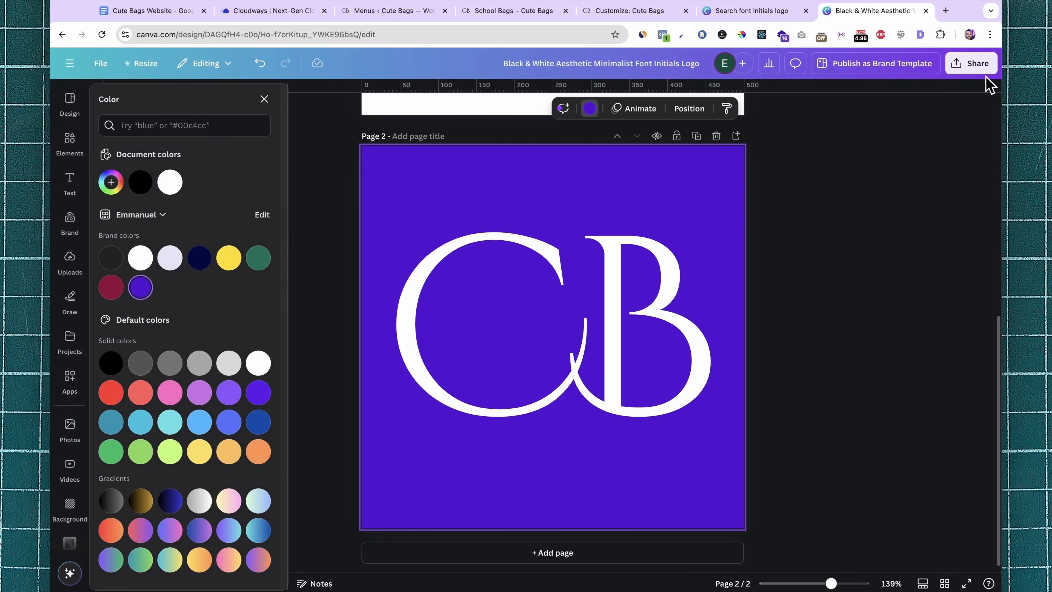
Download only Page 2 as a PNG with a transparent background.
left_click(979, 66)
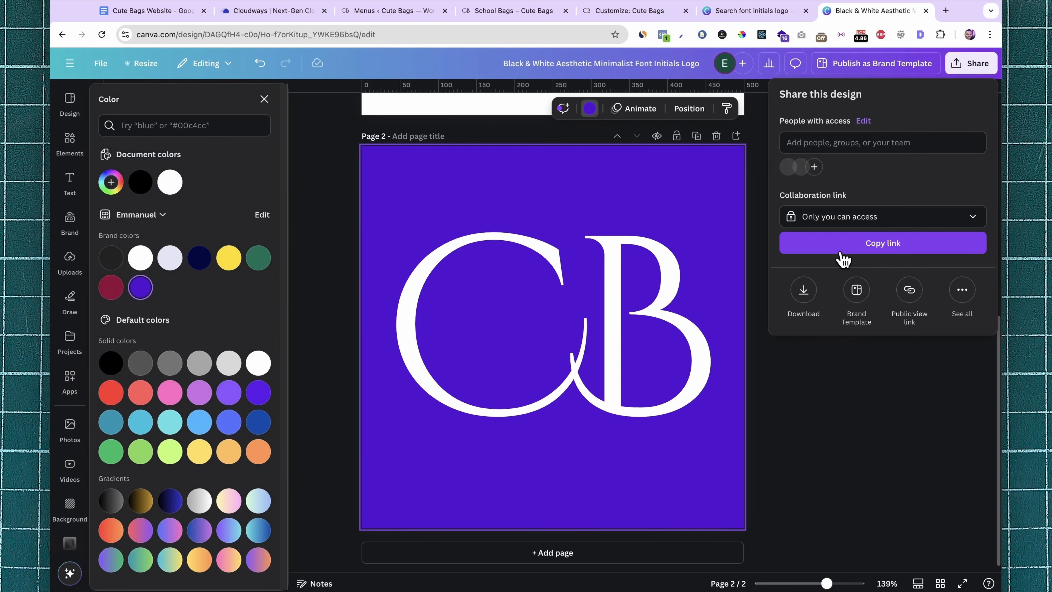
left_click(803, 289)
left_click(787, 253)
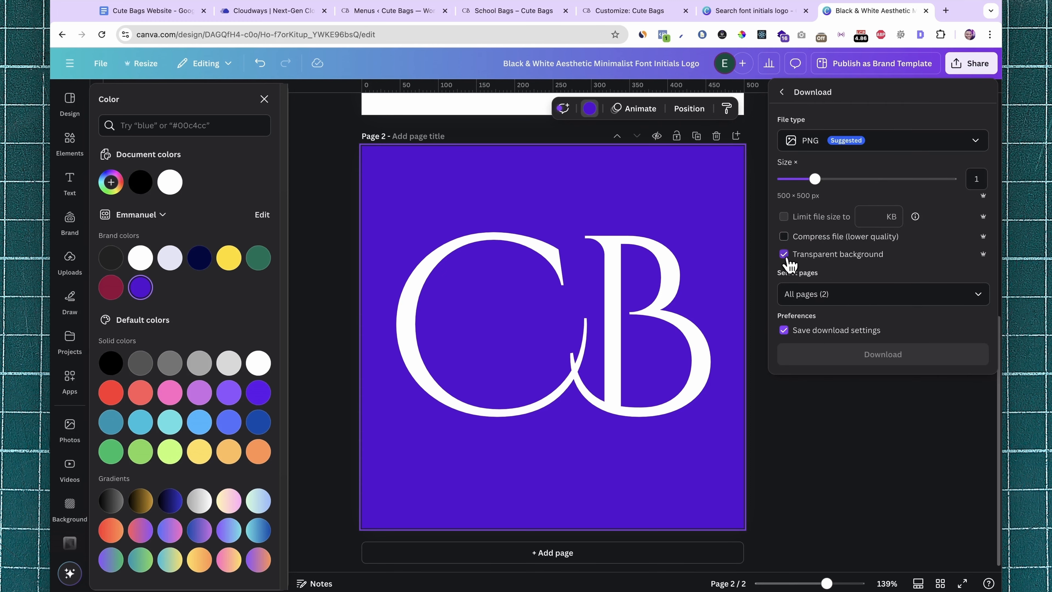
left_click(838, 294)
left_click(853, 386)
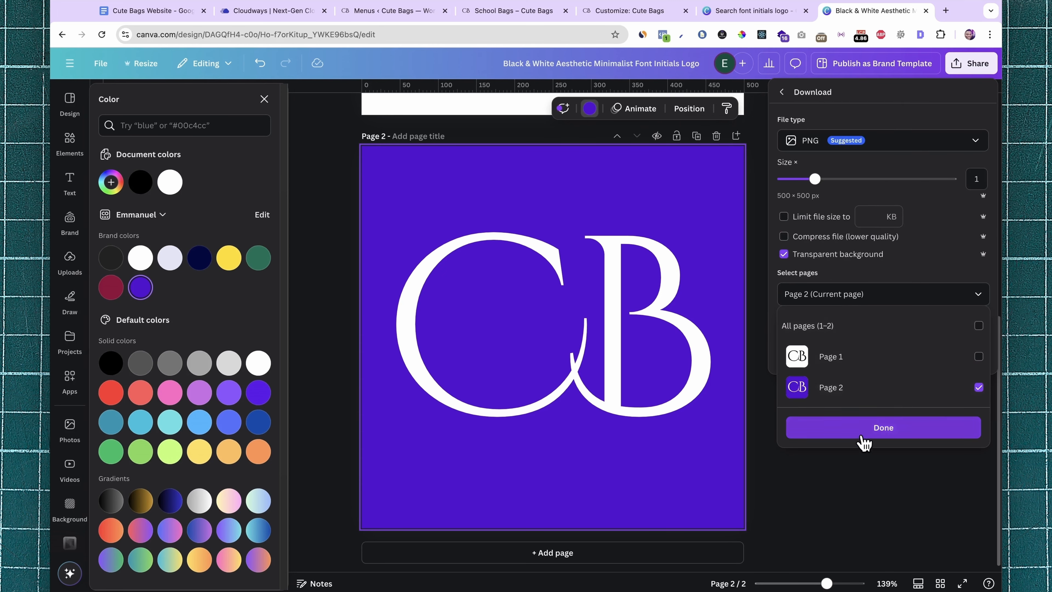
left_click(867, 429)
left_click(874, 358)
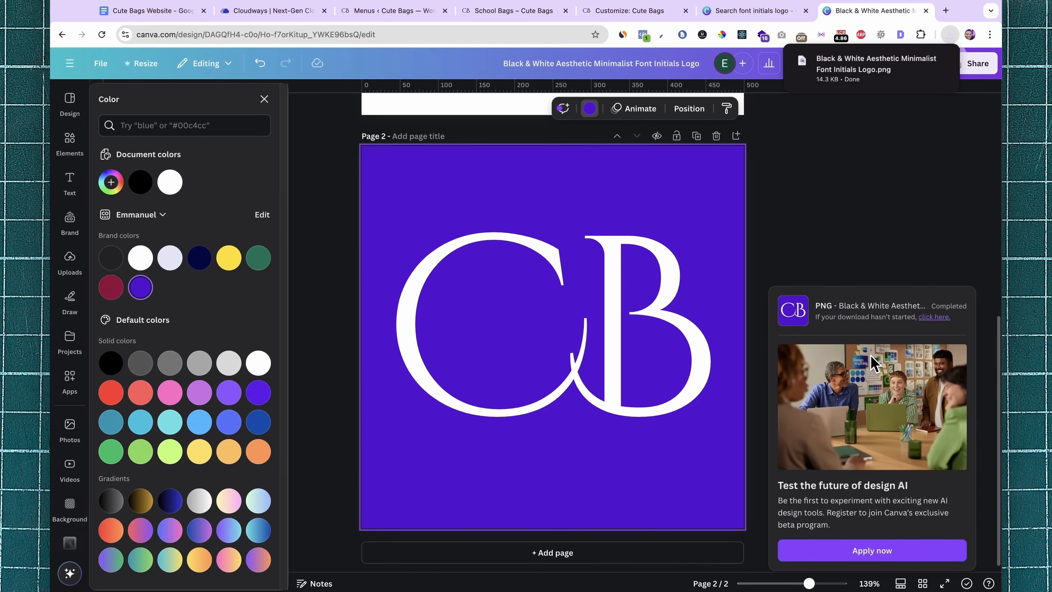
left_click(608, 16)
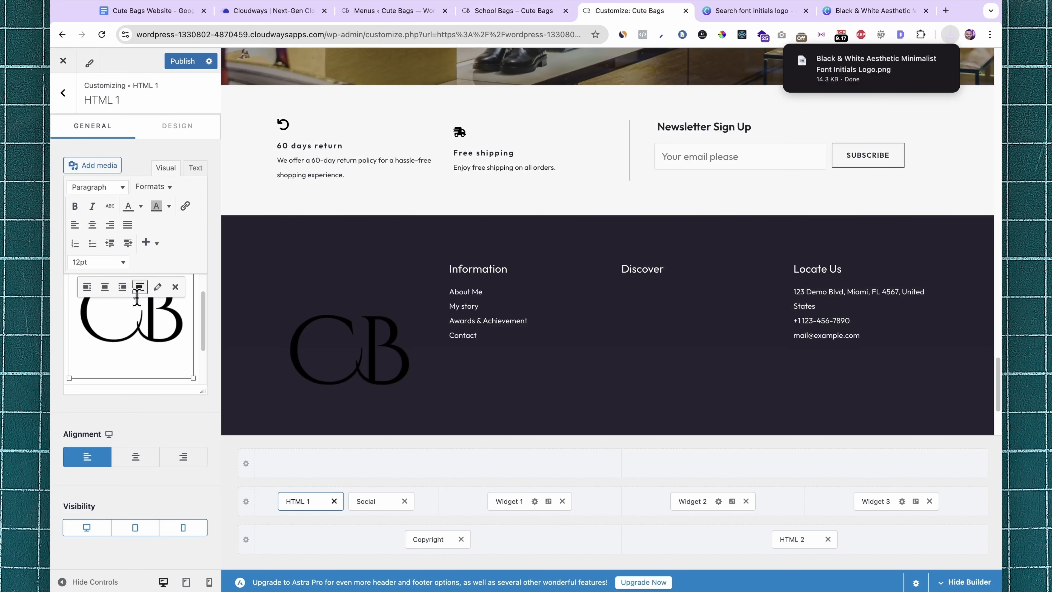
Replace the black CB logo with the uploaded white logo PNG in the footer text.
left_click(175, 287)
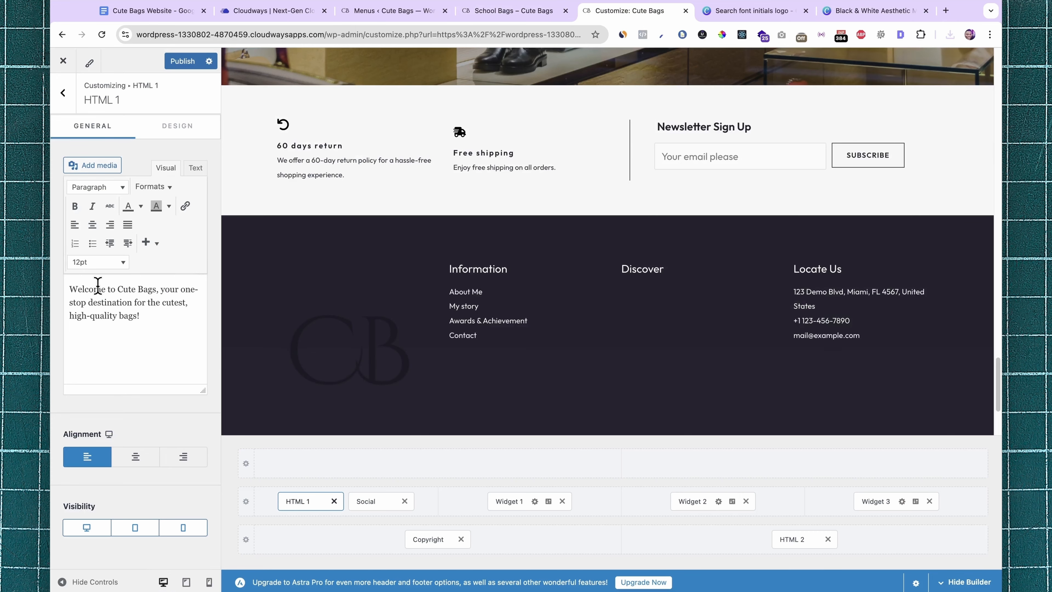
key("Return")
left_click(110, 164)
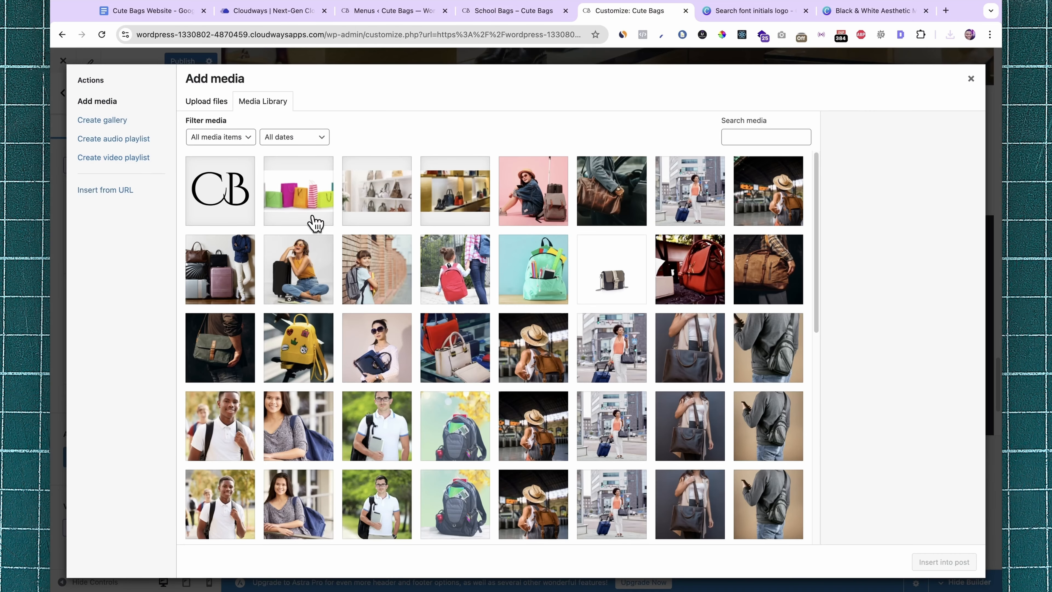
left_click(950, 35)
left_click_drag(869, 83, 443, 278)
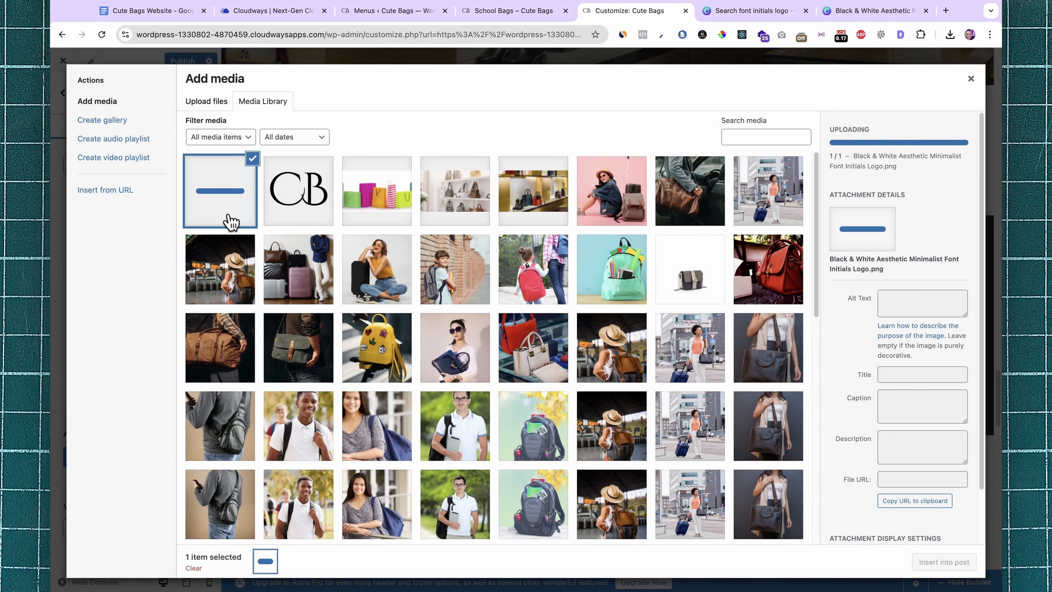
left_click(937, 563)
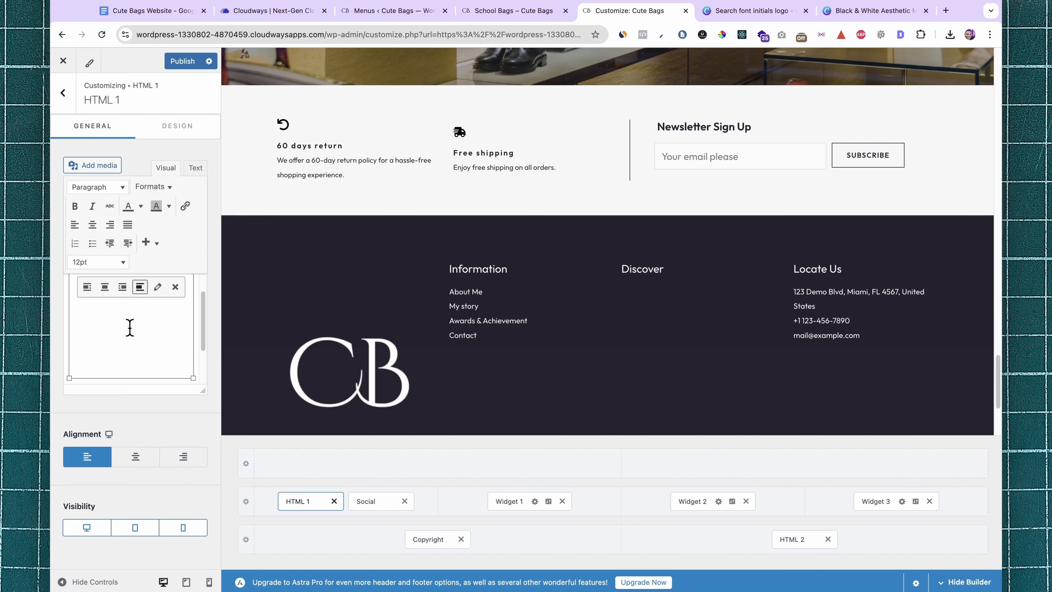
Resize the white logo to about 81×81 and publish the footer.
left_click_drag(195, 379, 113, 305)
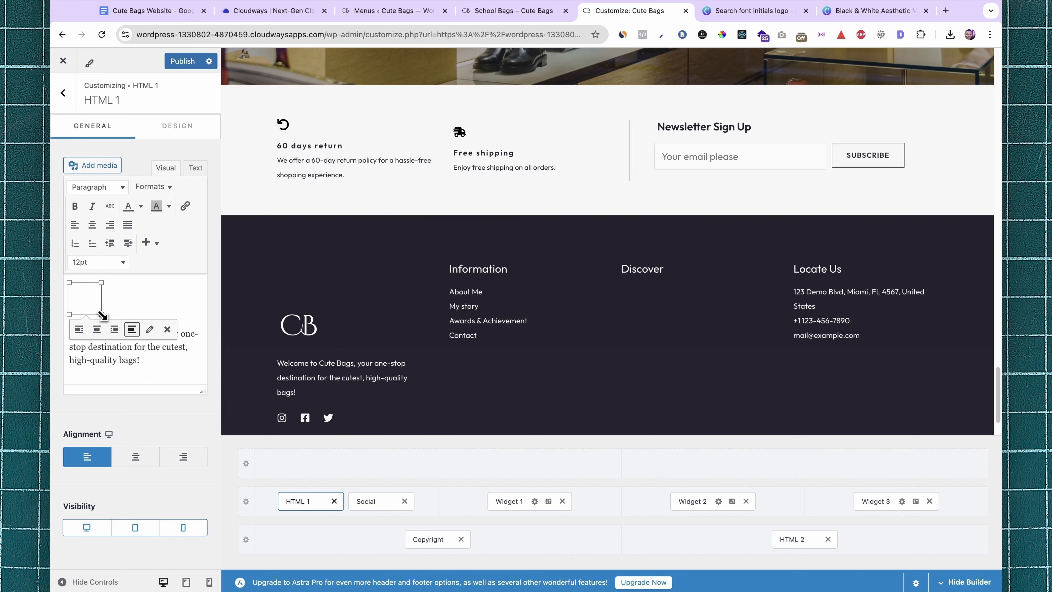
left_click(166, 368)
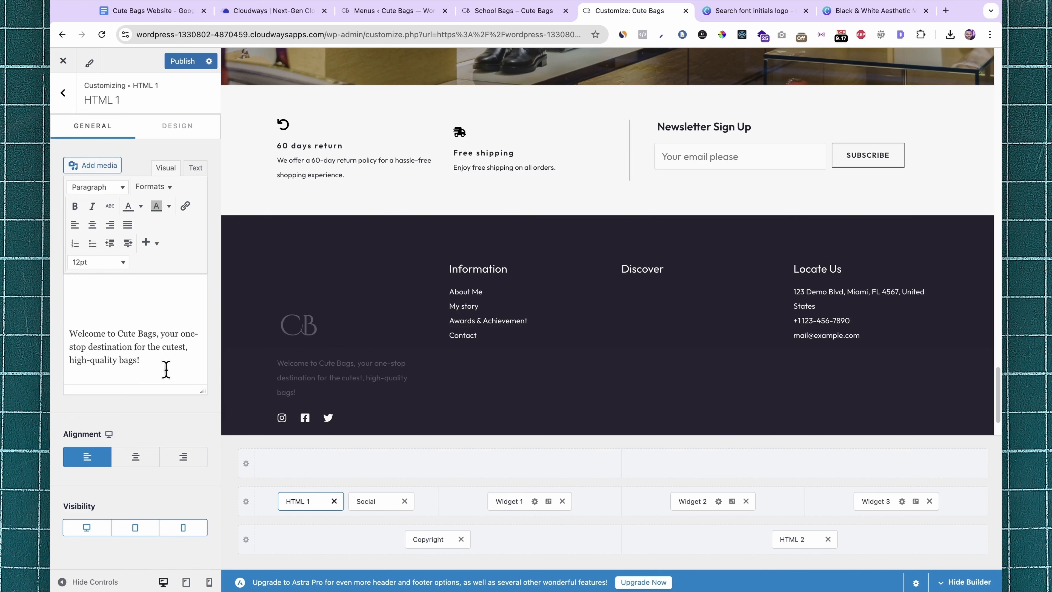
left_click(182, 61)
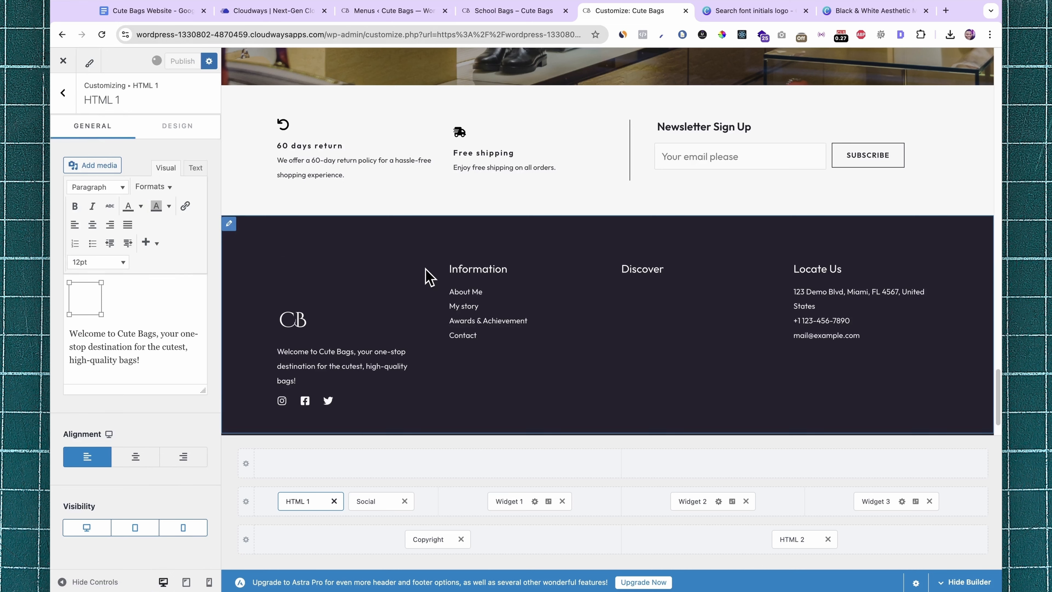
Unlink the HTML 1 block's margins, set the top margin to -100, and publish.
left_click(180, 127)
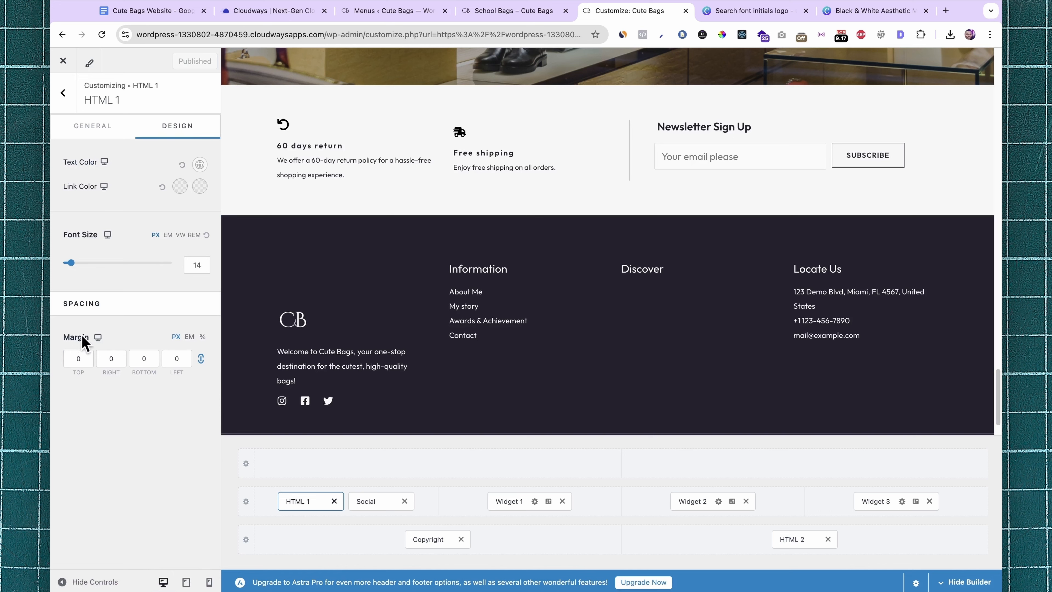
left_click(201, 359)
left_click(88, 358)
type("-")
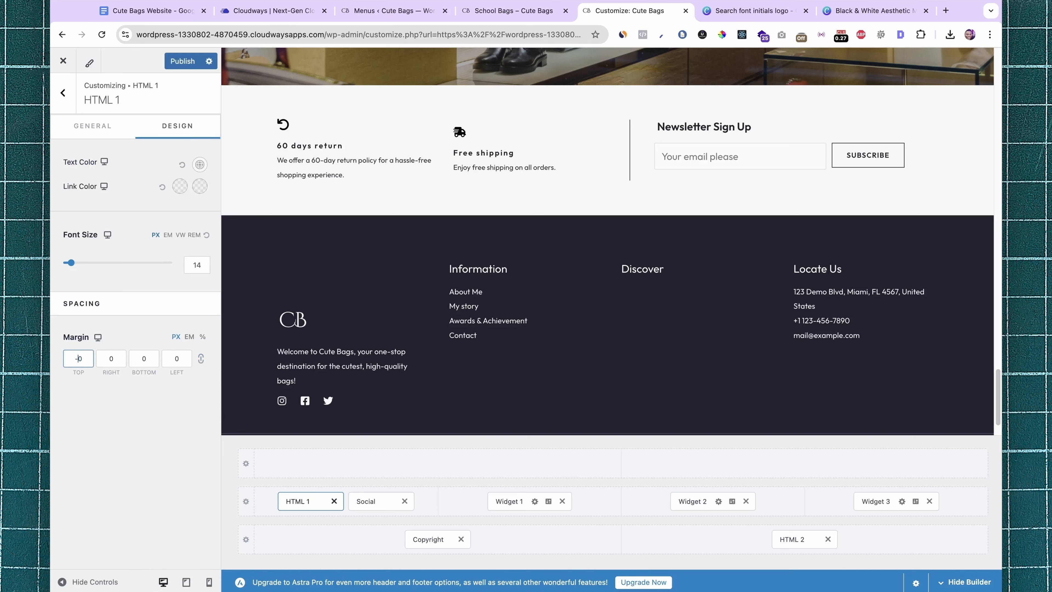
type("5")
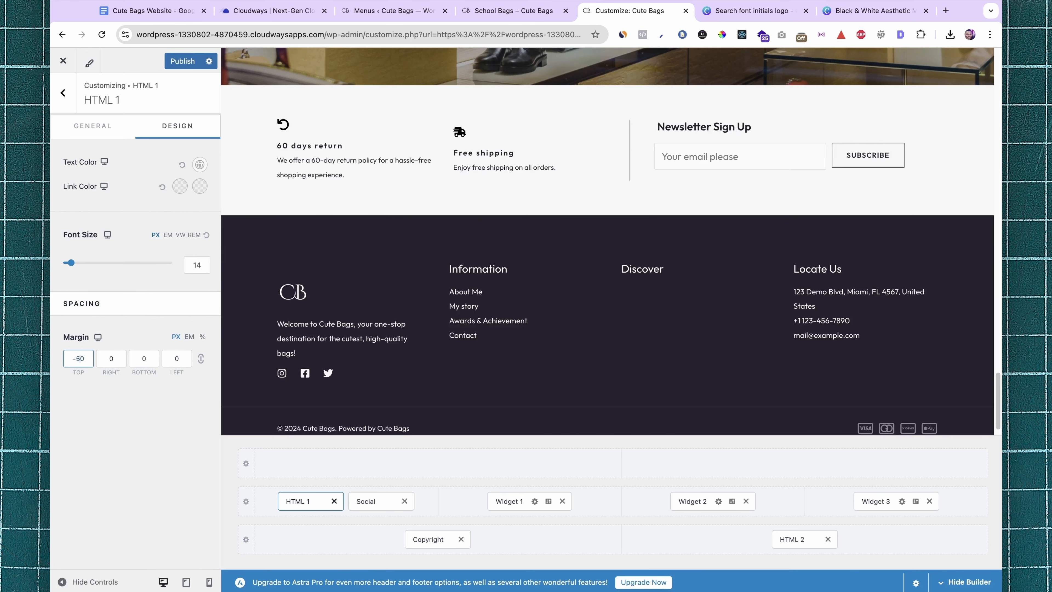
key("BackSpace")
type("100")
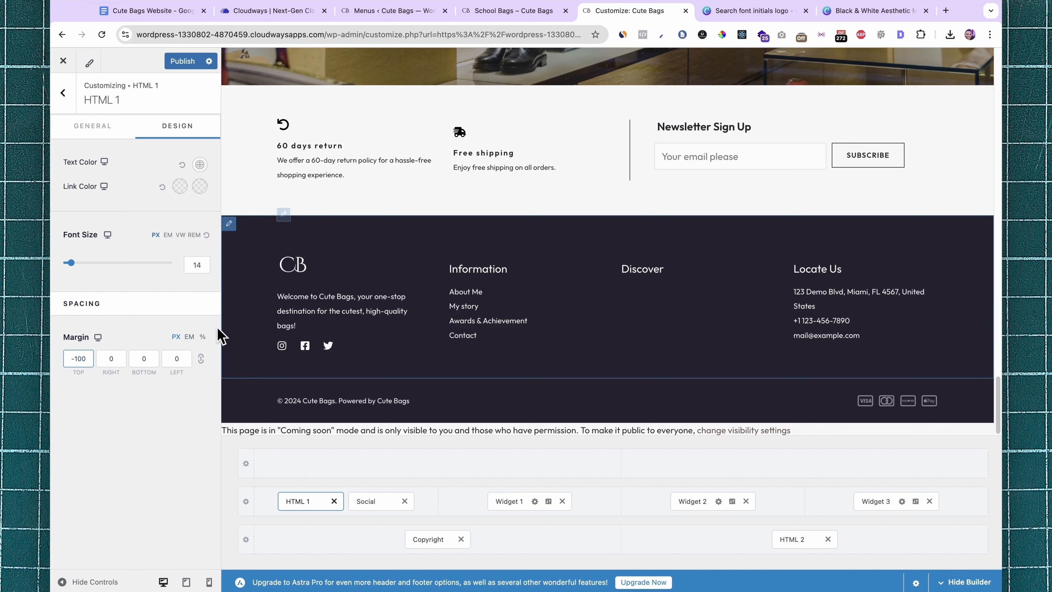
left_click(182, 60)
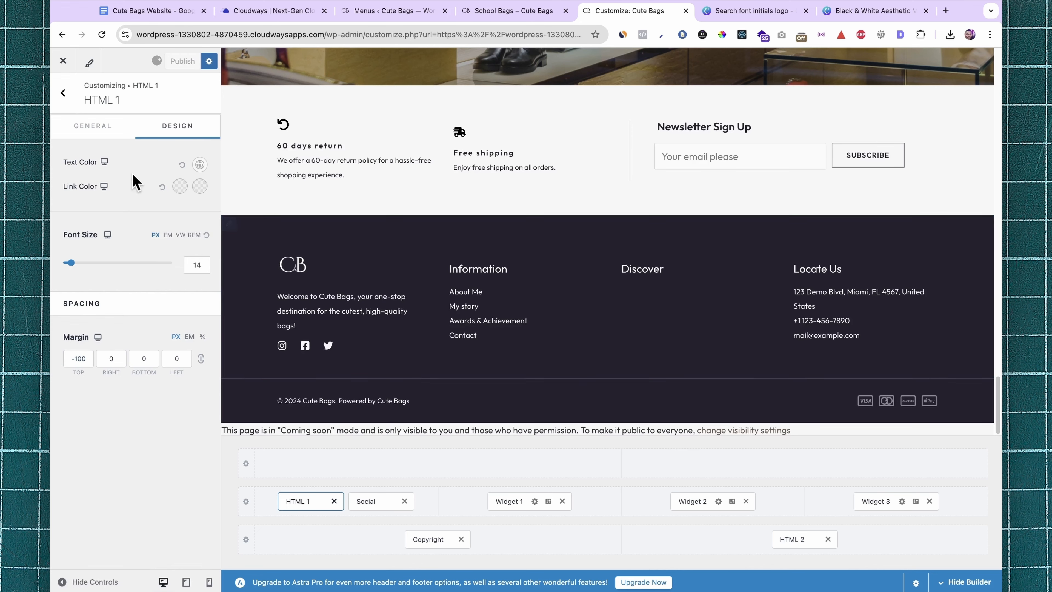
left_click(63, 92)
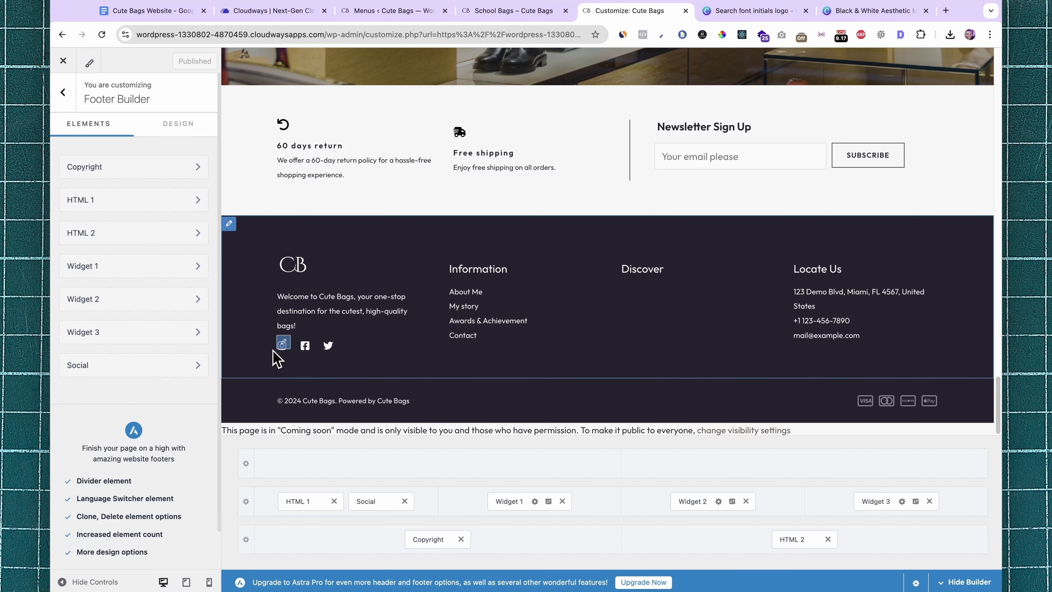
Add a YouTube icon to the footer's social icons.
left_click(110, 374)
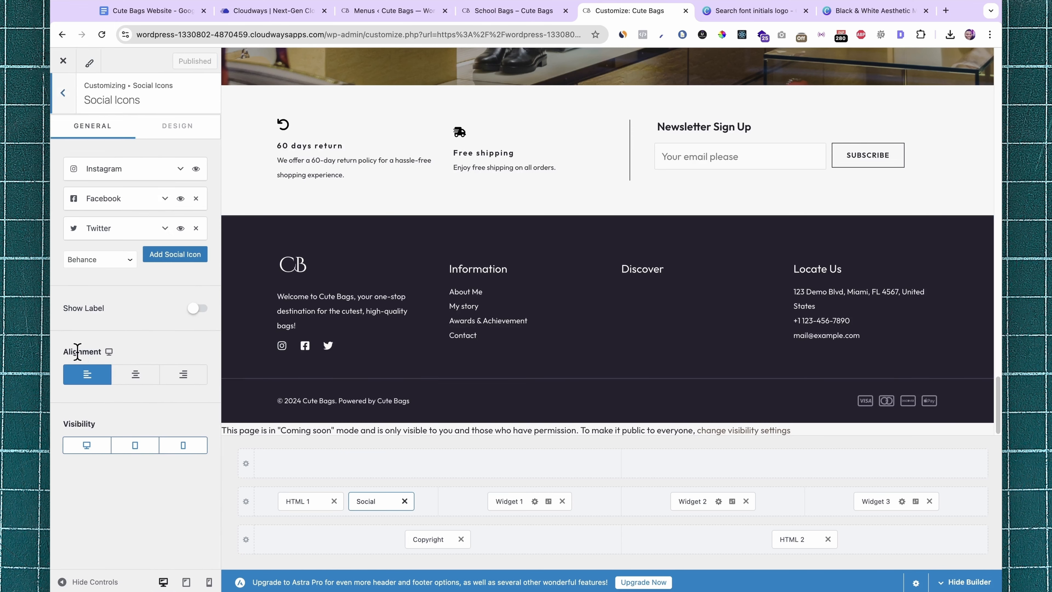
left_click(100, 260)
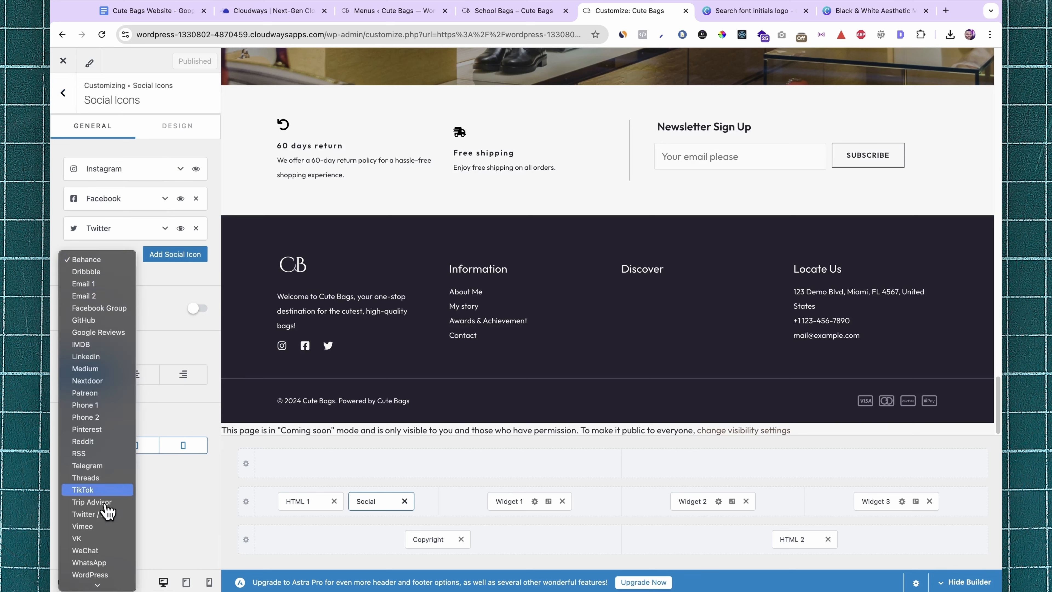
left_click(96, 581)
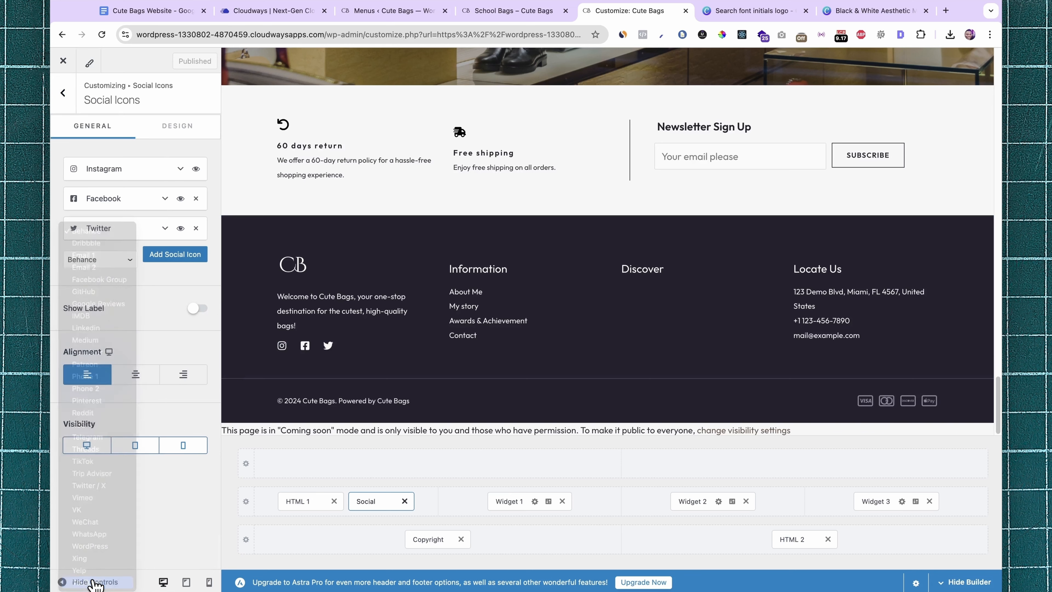
left_click(171, 255)
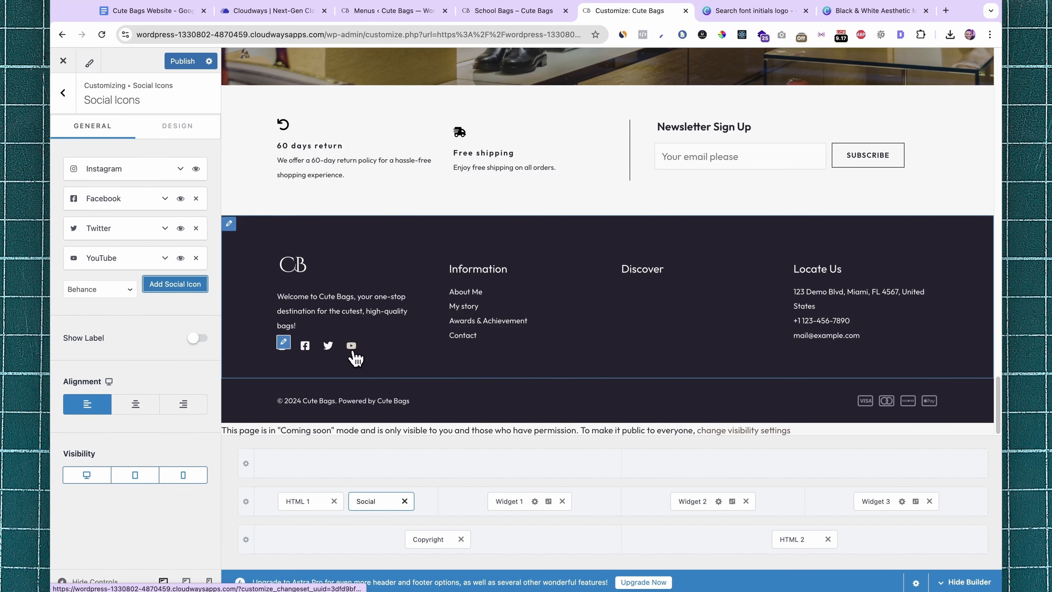
Review the Instagram, Twitter, Facebook and YouTube icon entries, then publish.
left_click(151, 171)
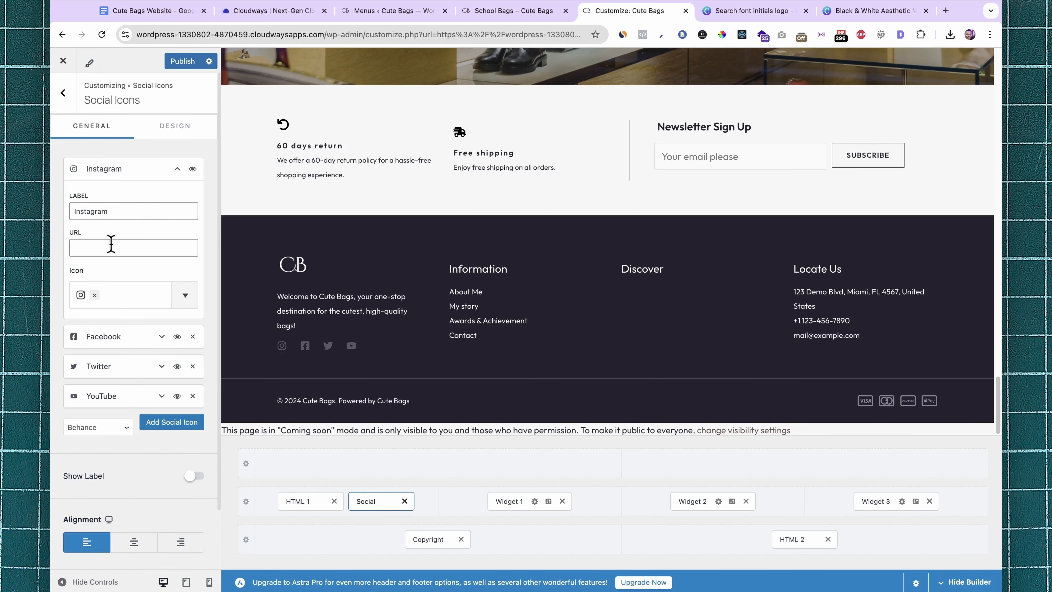
left_click(129, 175)
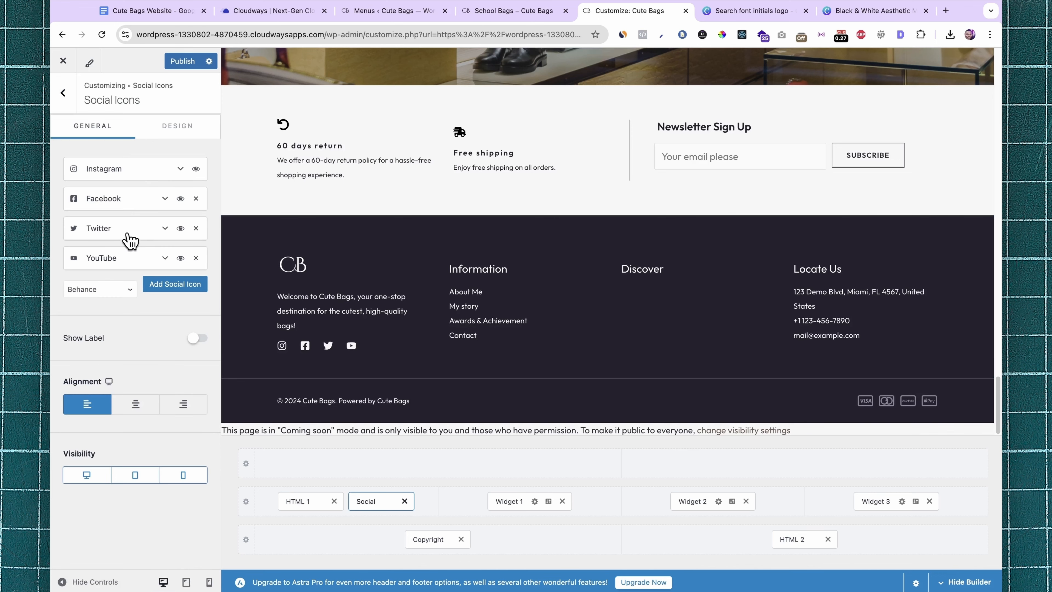
left_click(130, 232)
left_click(124, 231)
left_click(123, 258)
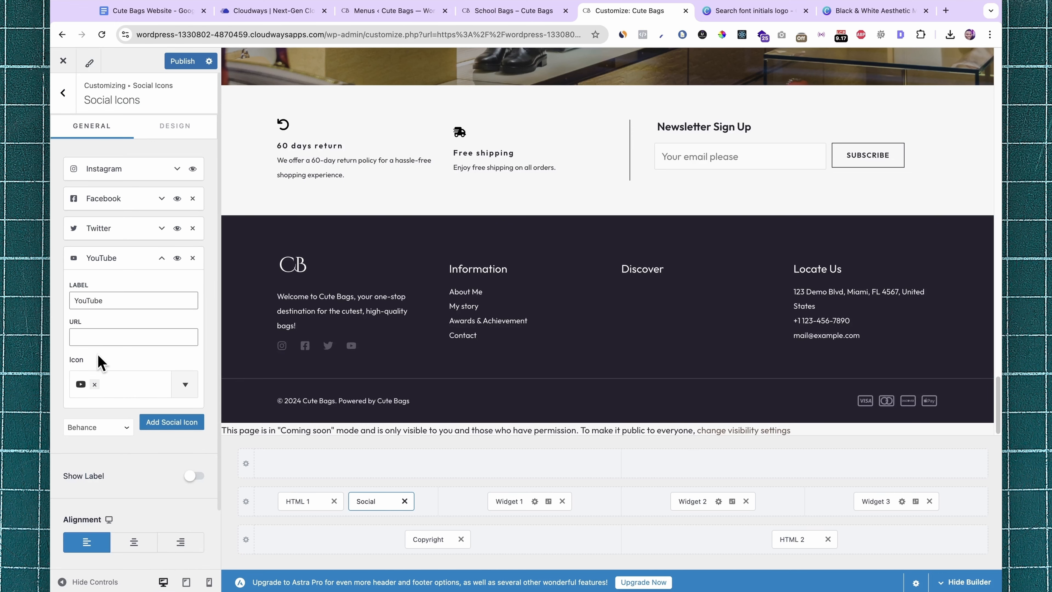
left_click(118, 229)
left_click(118, 198)
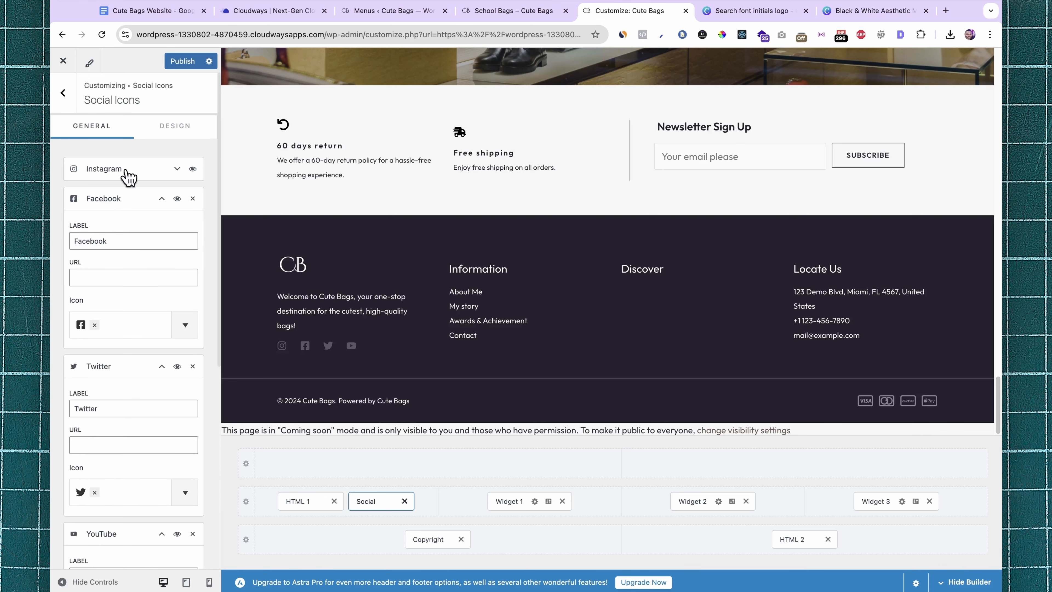
left_click(113, 169)
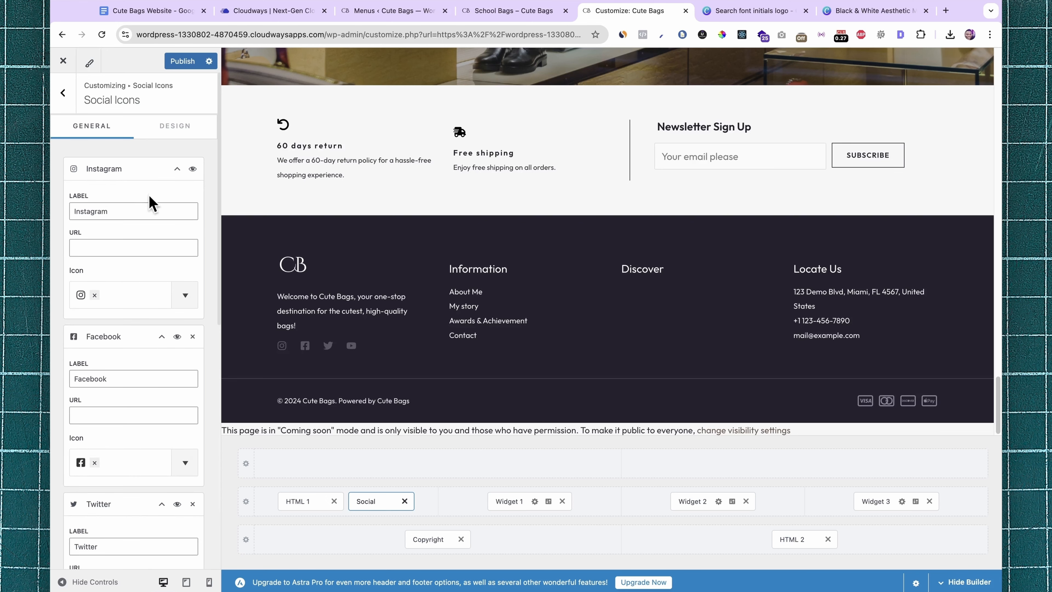
left_click(174, 62)
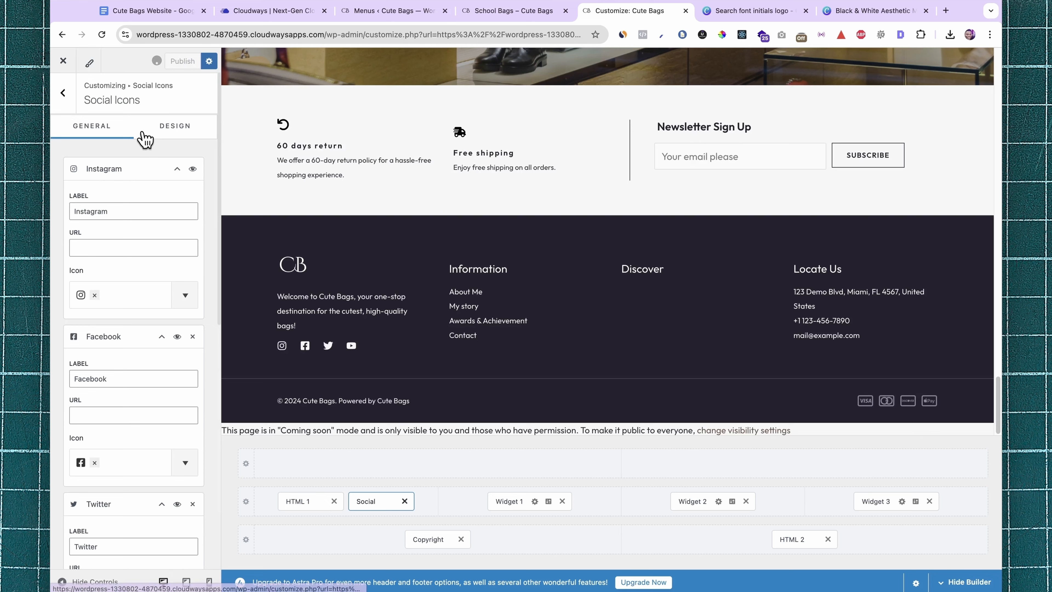
Open footer Widget 1 for editing and dismiss the block widgets notice.
left_click(63, 93)
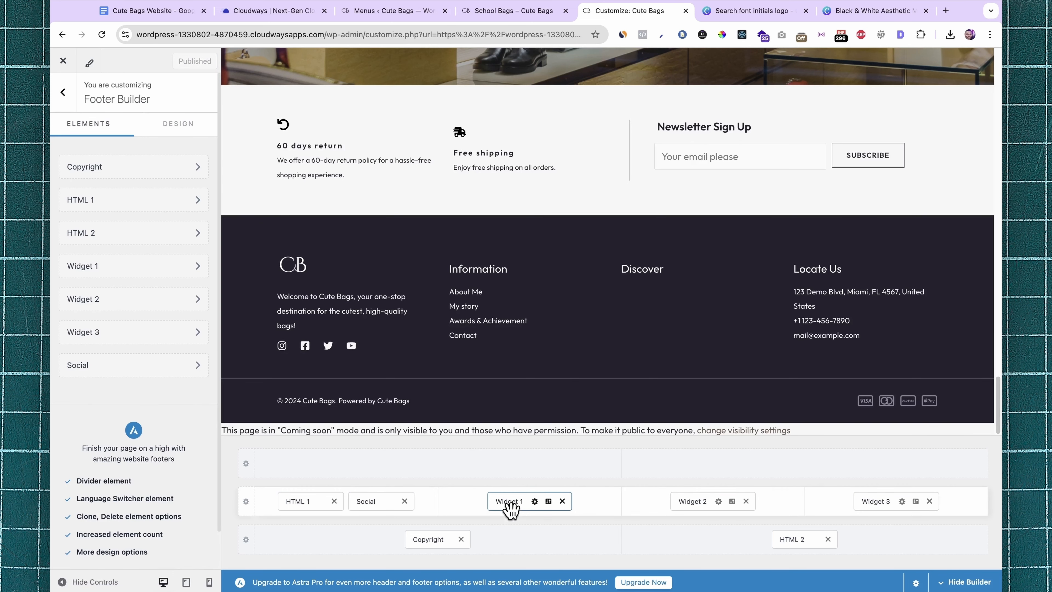
left_click(112, 265)
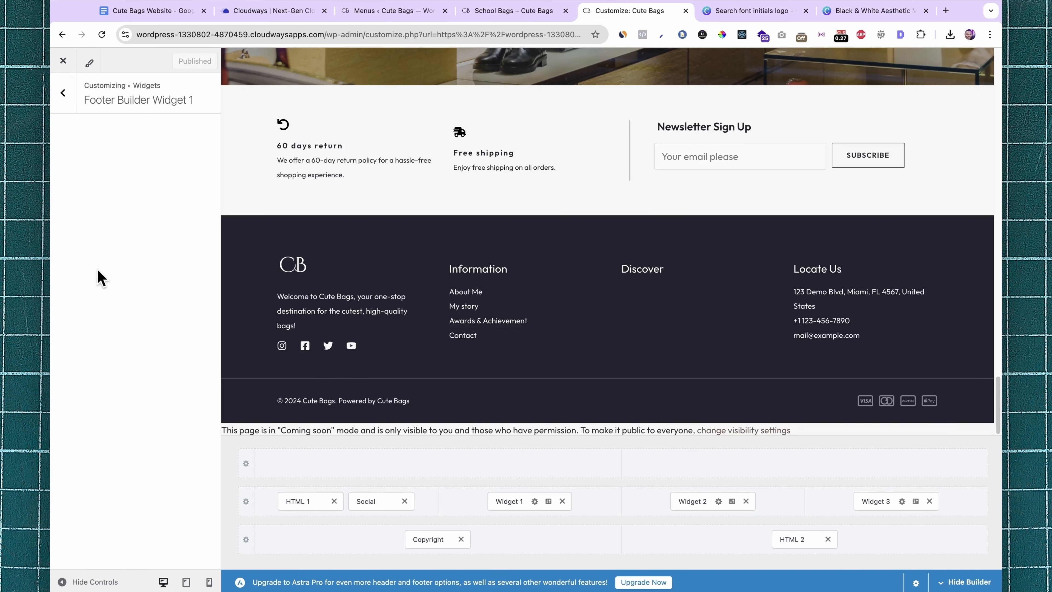
left_click(120, 326)
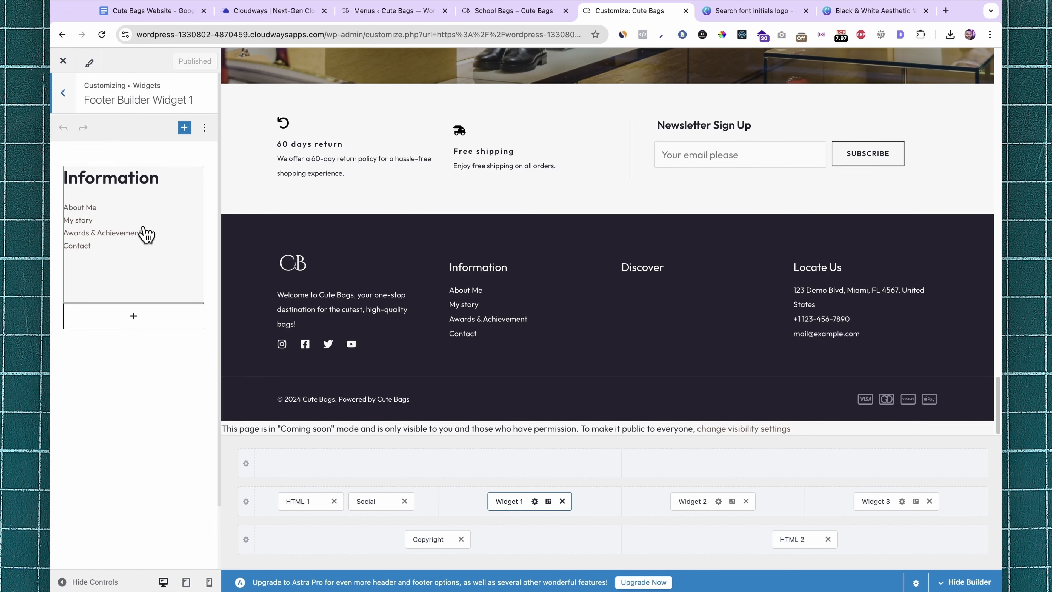
Confirm the Information block's menu is set to Footer - Information.
left_click(129, 216)
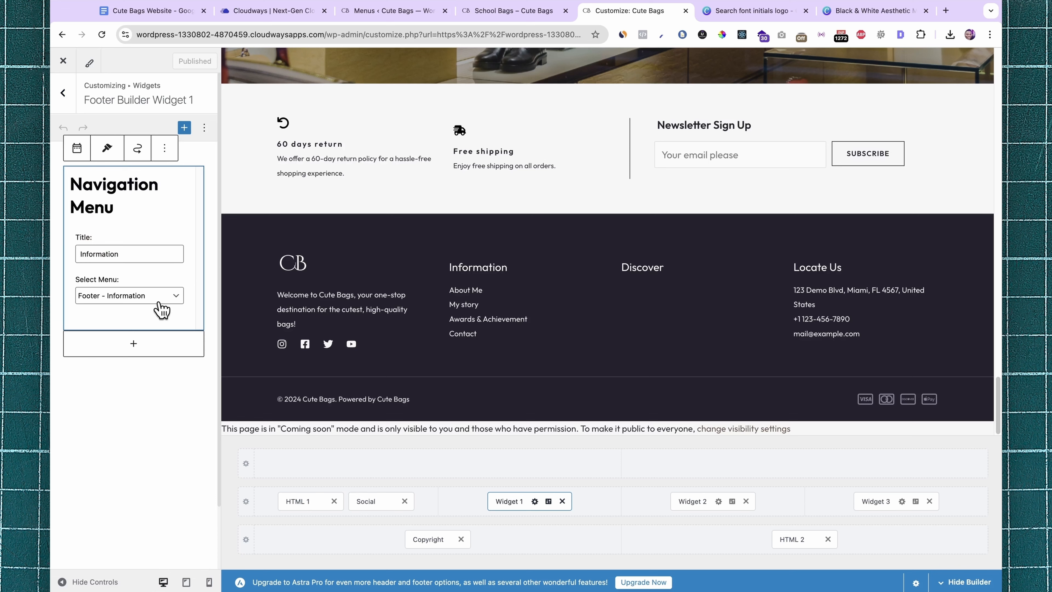
left_click(179, 300)
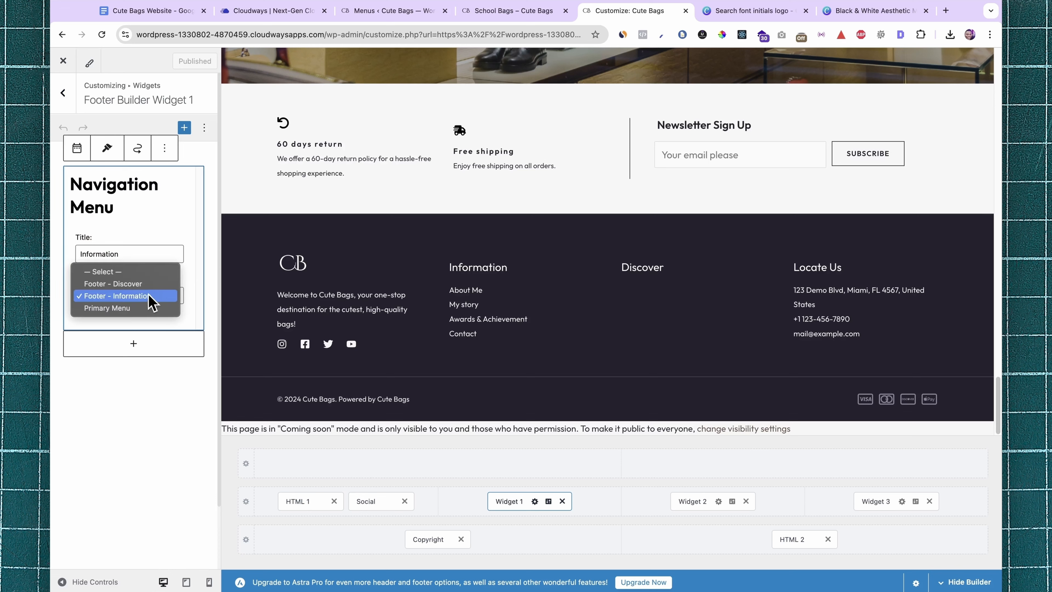
left_click(126, 295)
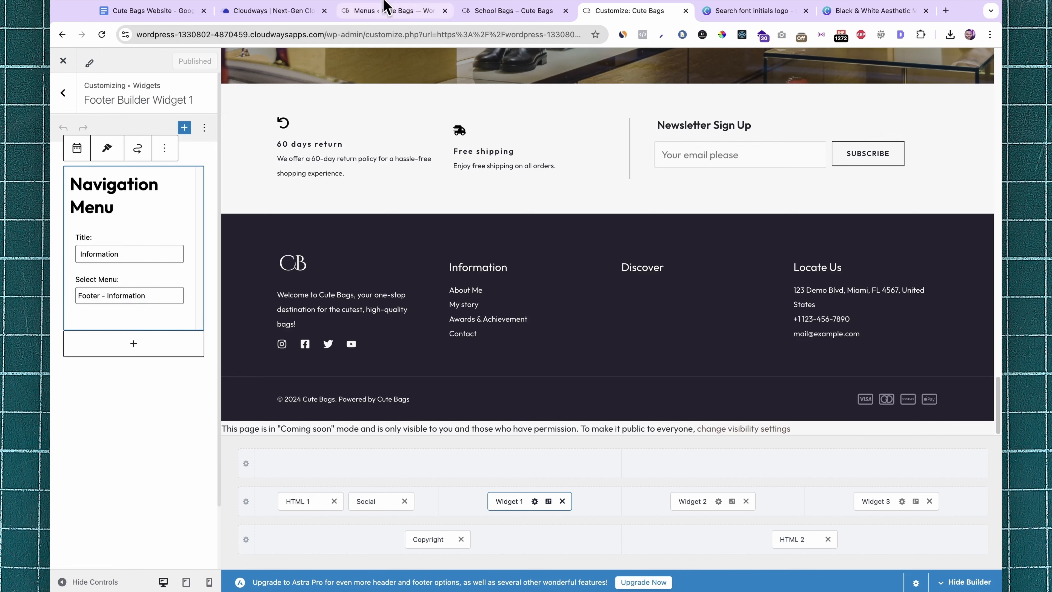
Load Footer - Information on the Menus page, confirming the leave prompt.
left_click(377, 13)
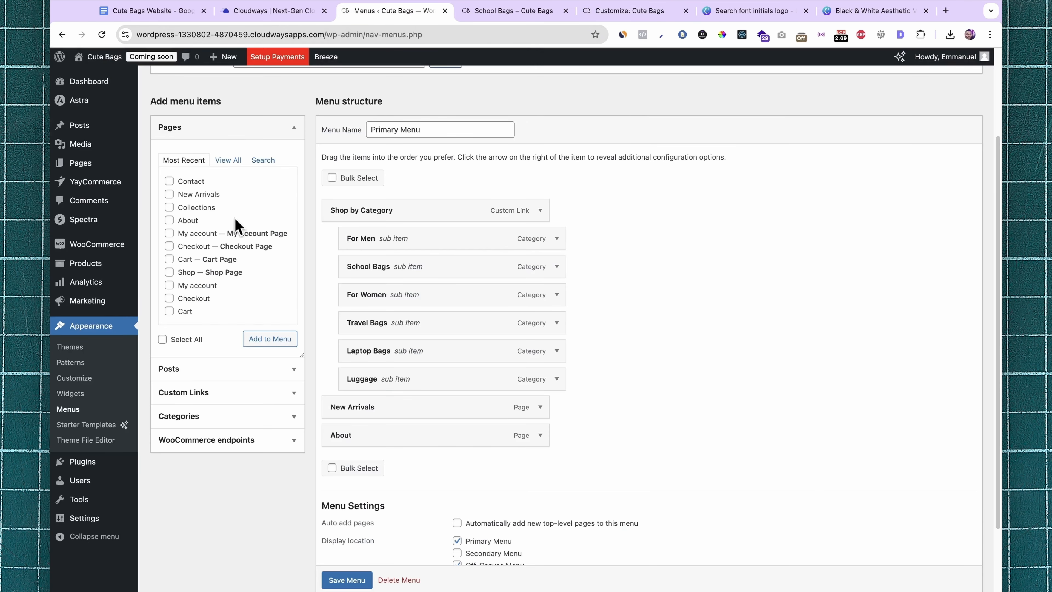
scroll(497, 215, "up", 3)
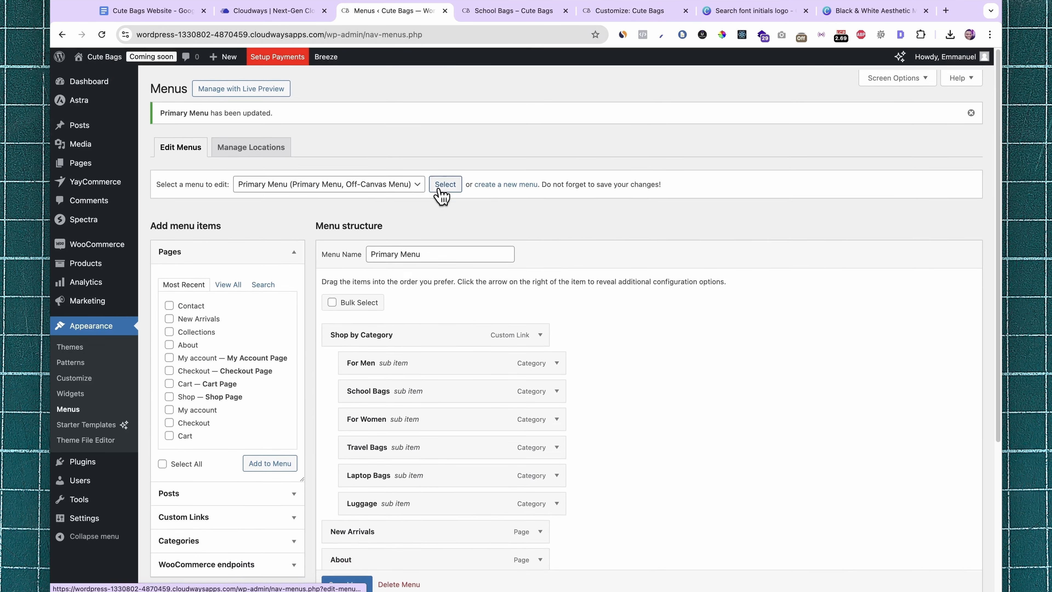
left_click(381, 181)
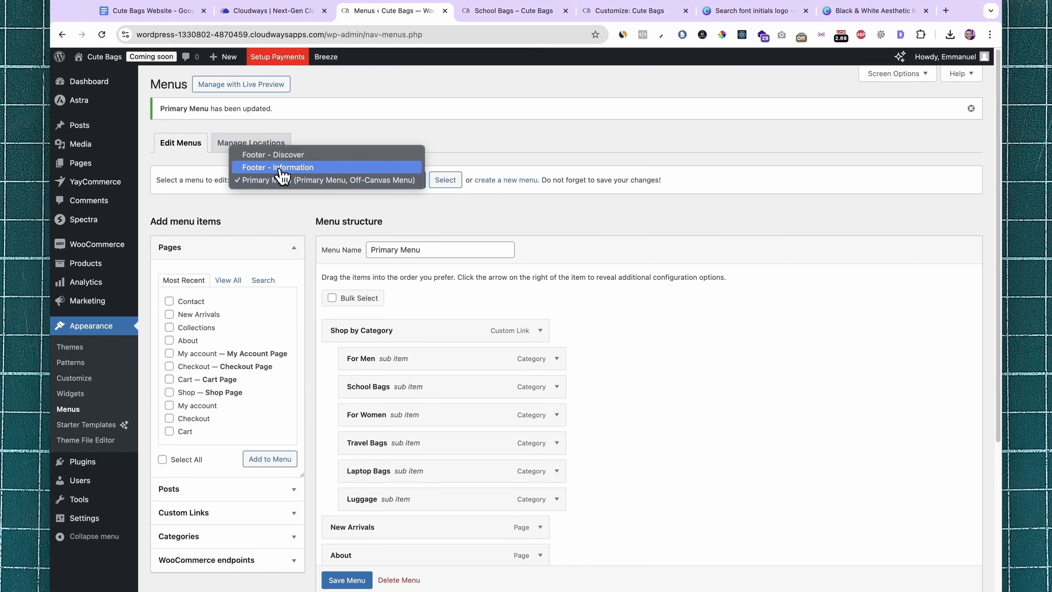
left_click(260, 168)
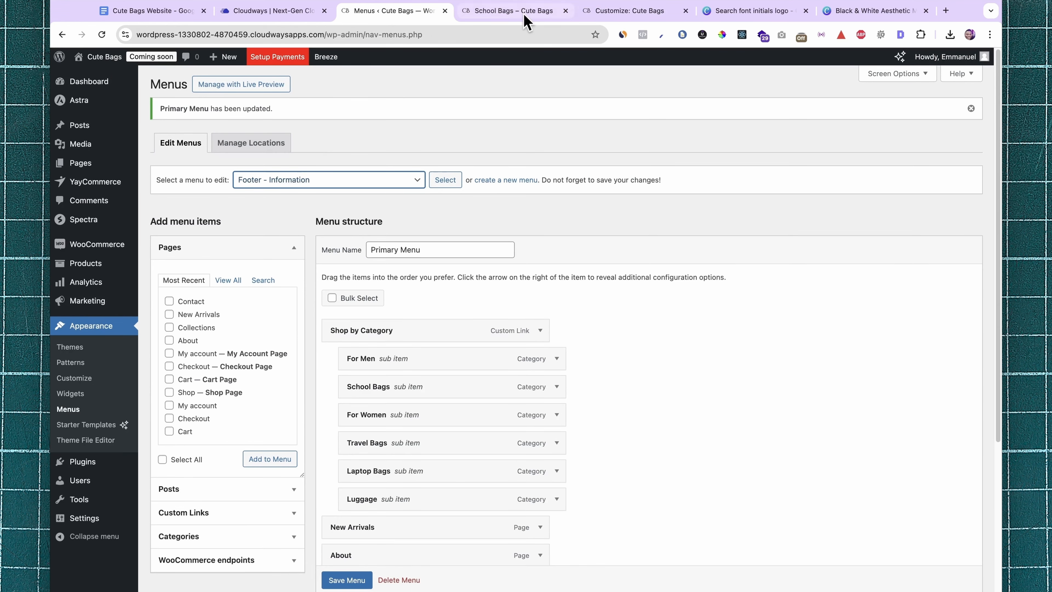
left_click(637, 12)
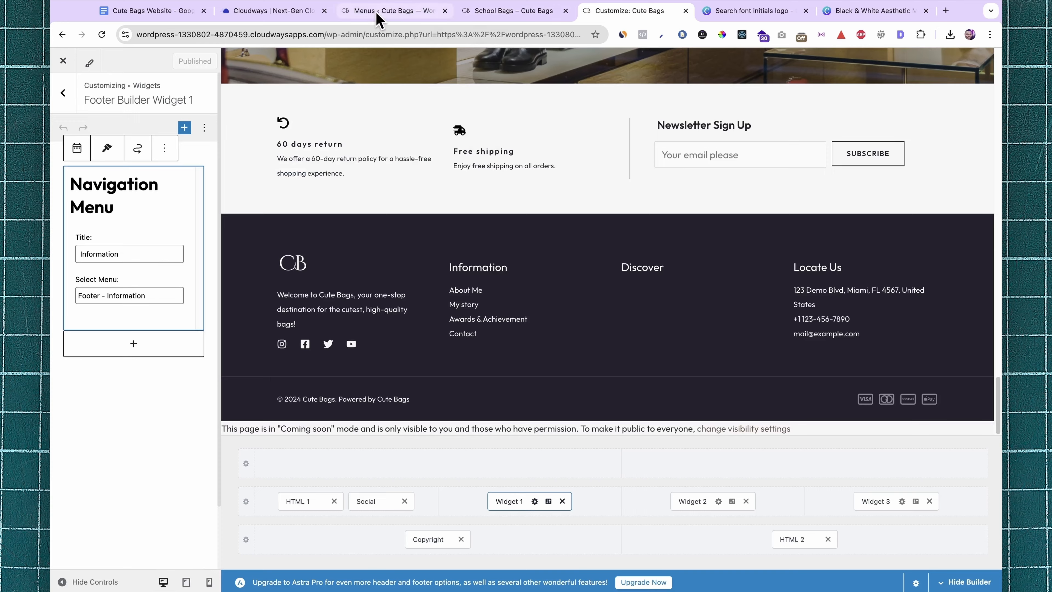
left_click(386, 11)
left_click(444, 180)
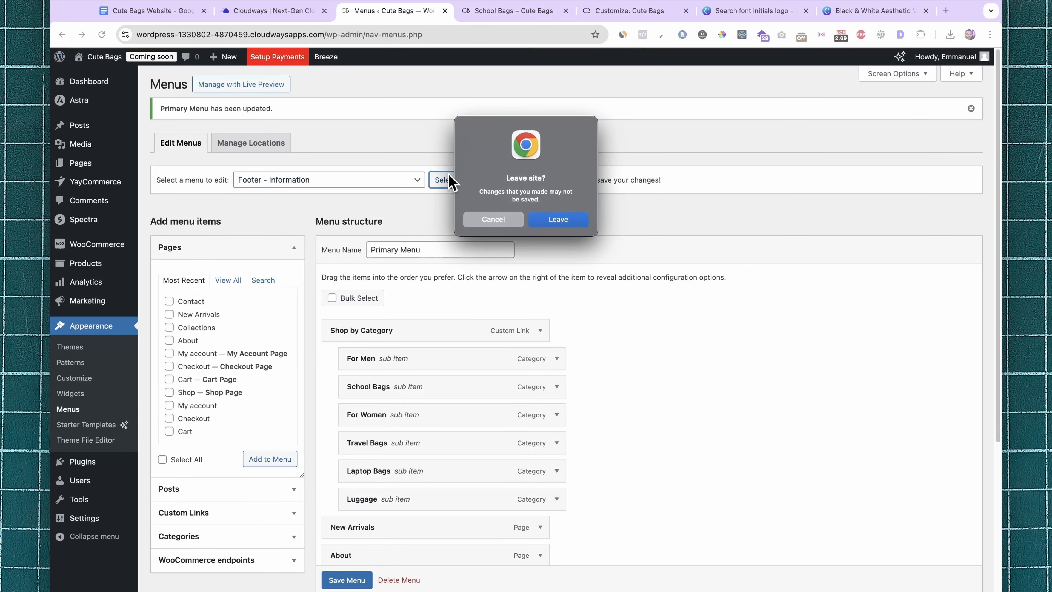
left_click(562, 222)
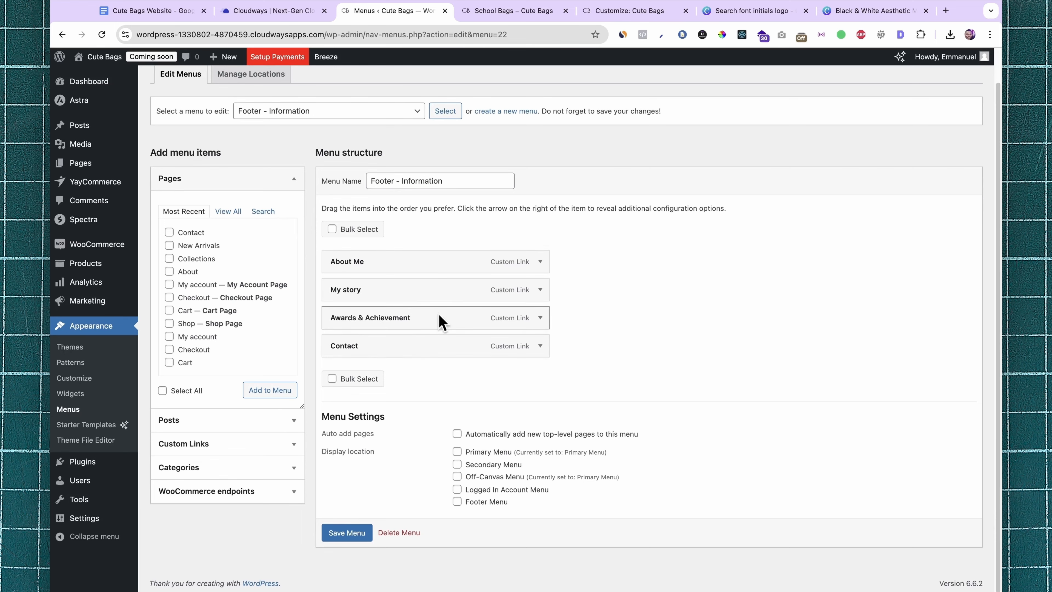
Remove the Contact item and tick the Contact page to add it back.
left_click(627, 12)
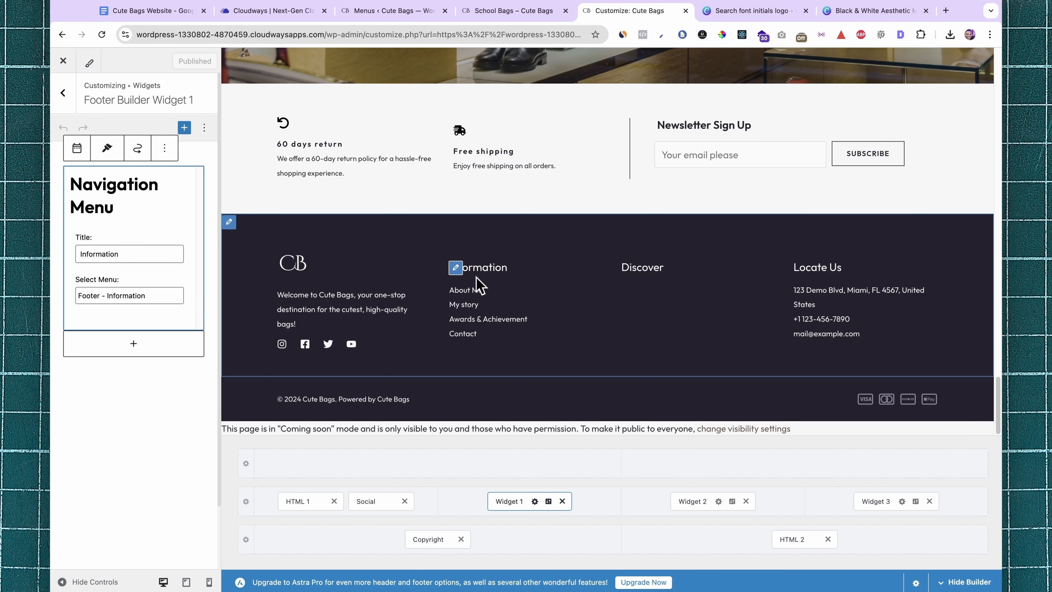
left_click(391, 11)
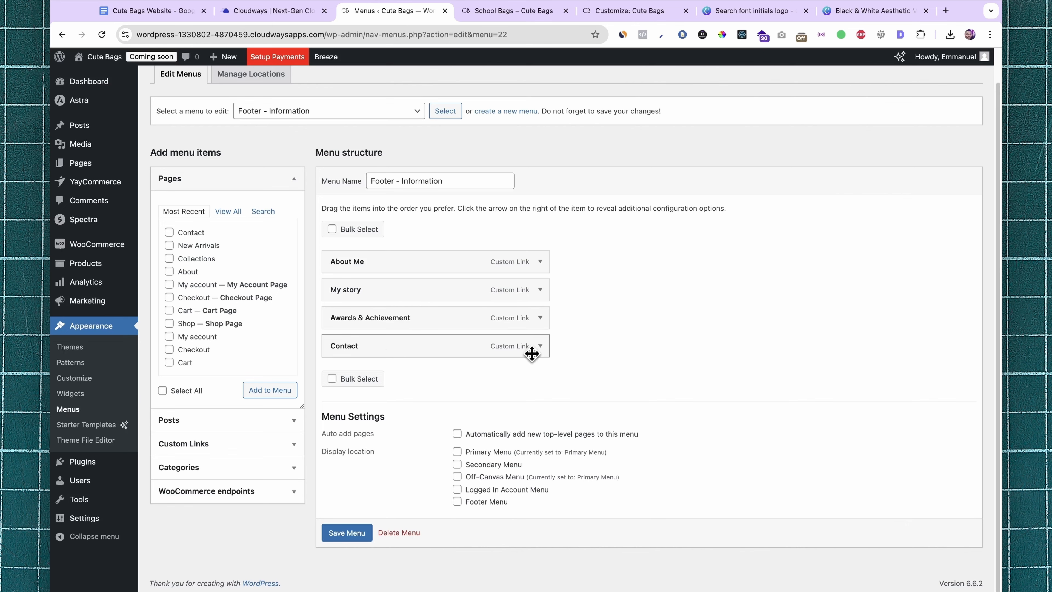
left_click(538, 347)
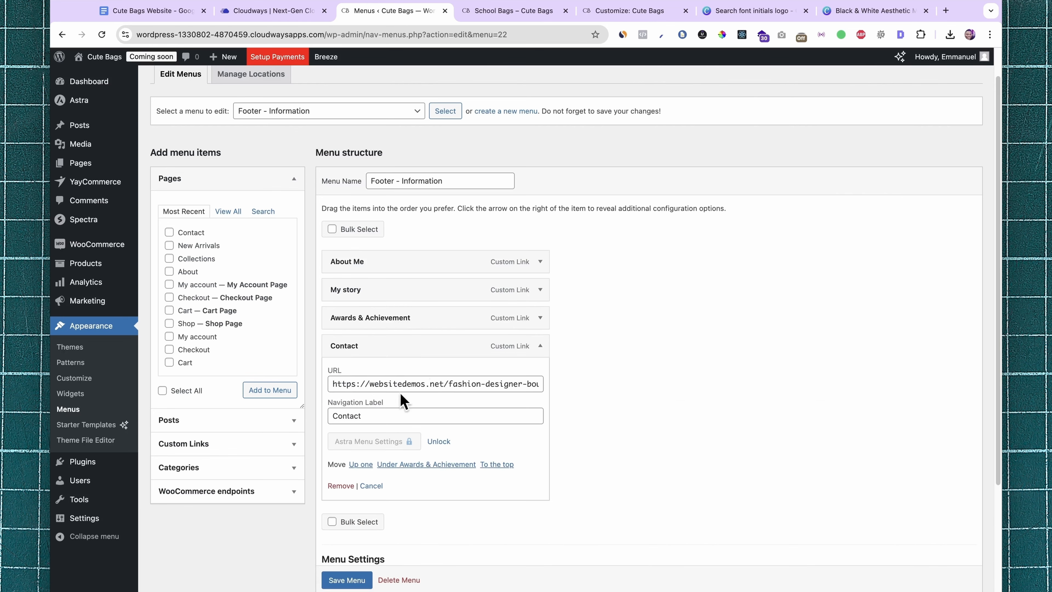
left_click(341, 486)
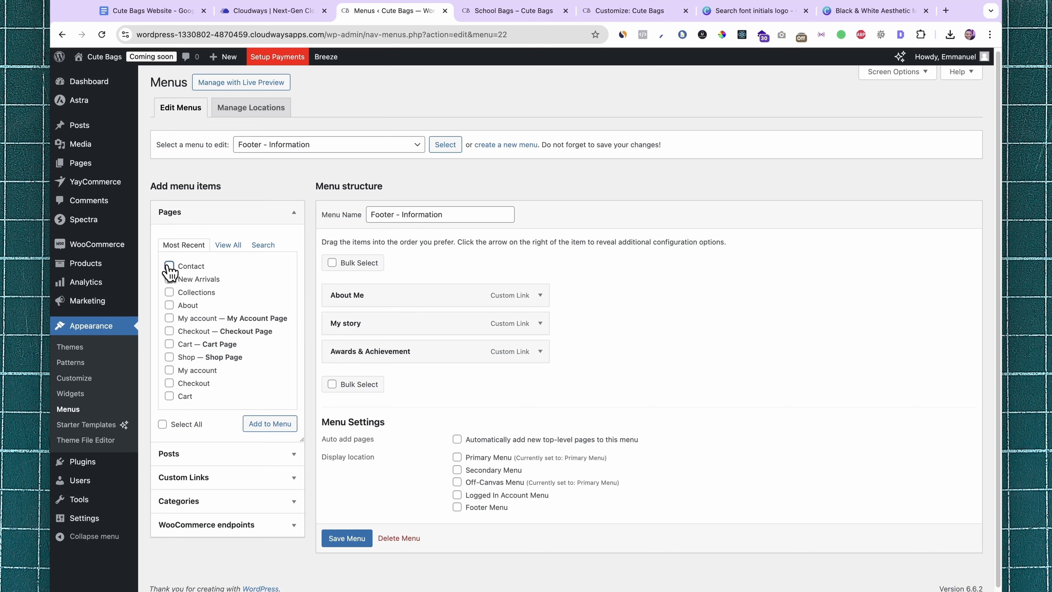
left_click(169, 265)
Replace About Me with the About page at the top, relabelled About Us.
left_click(540, 295)
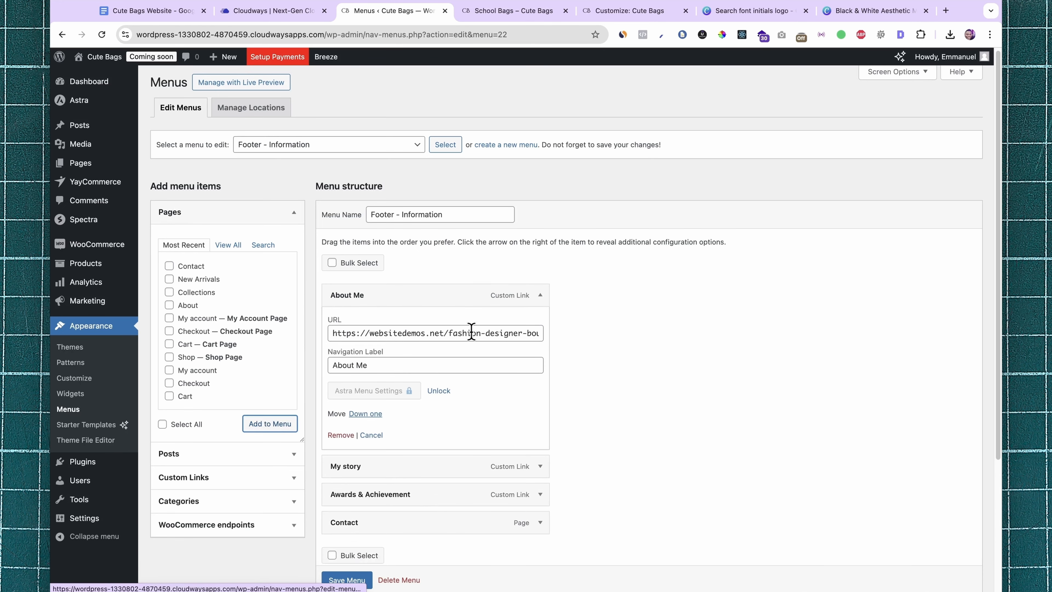
left_click(340, 434)
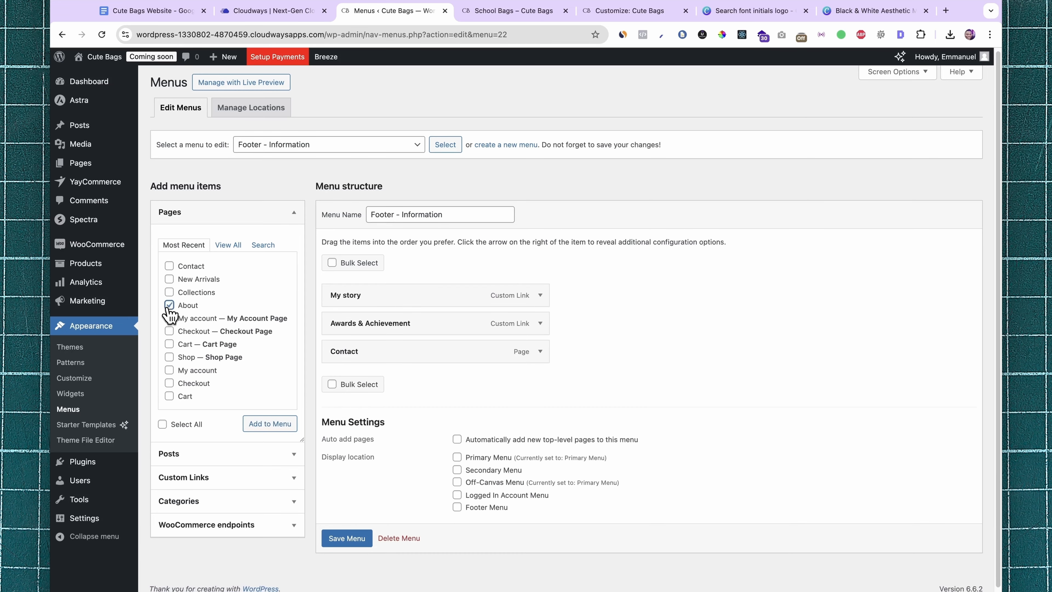
left_click(269, 423)
left_click_drag(373, 379, 381, 300)
left_click(539, 297)
left_click(405, 333)
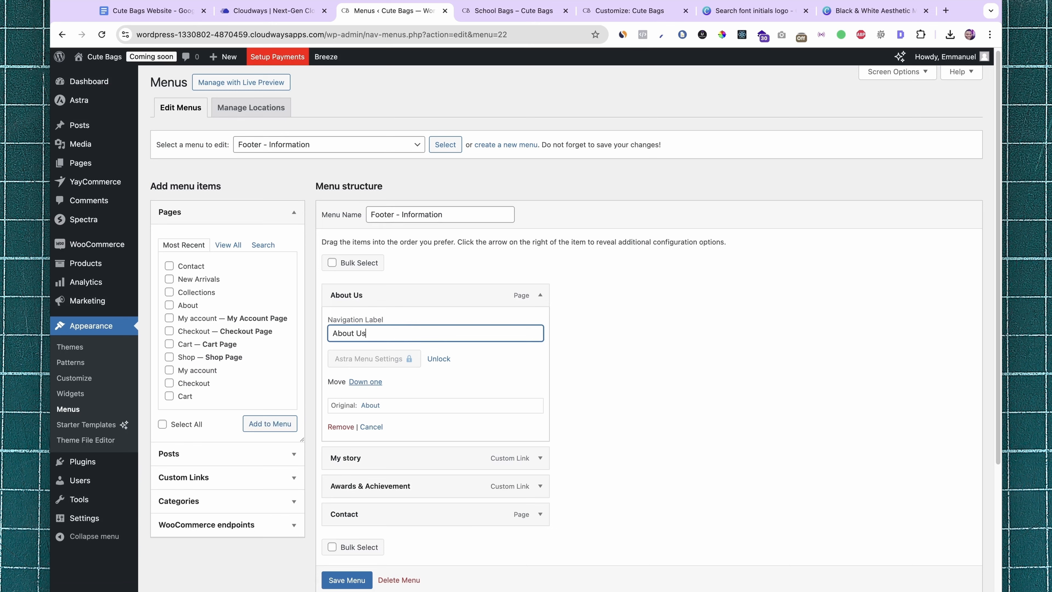
left_click(539, 295)
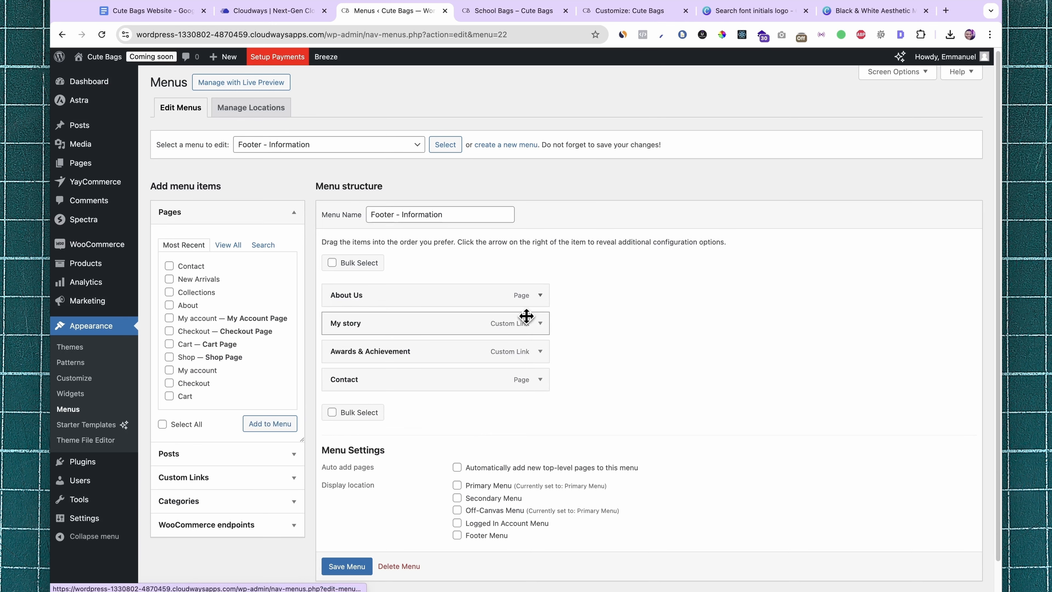
Remove the My story and Awards & Achievement items from the menu.
left_click(540, 323)
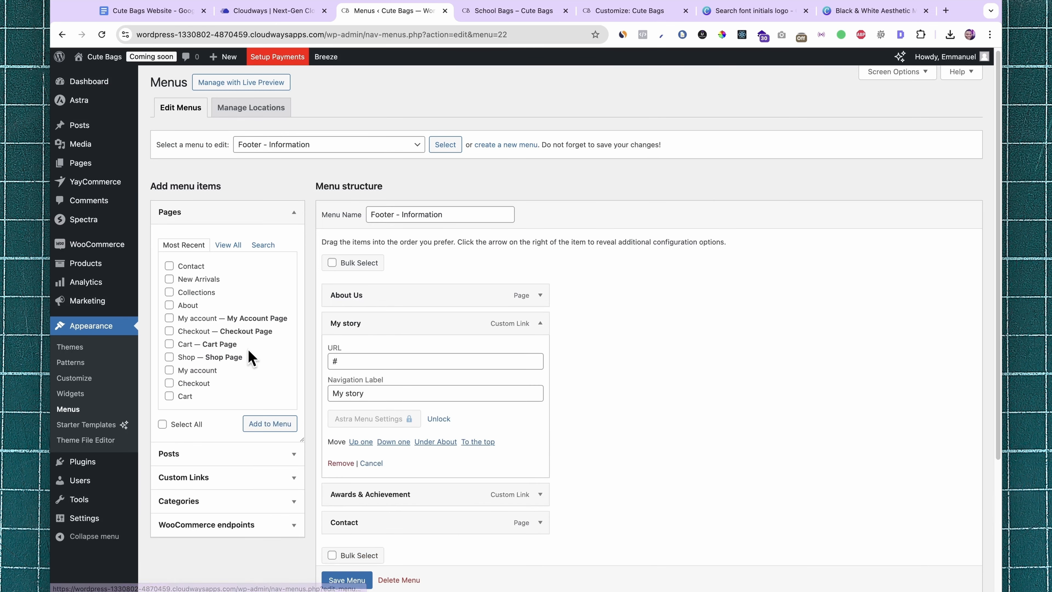
left_click(340, 462)
scroll(397, 319, "down", 1)
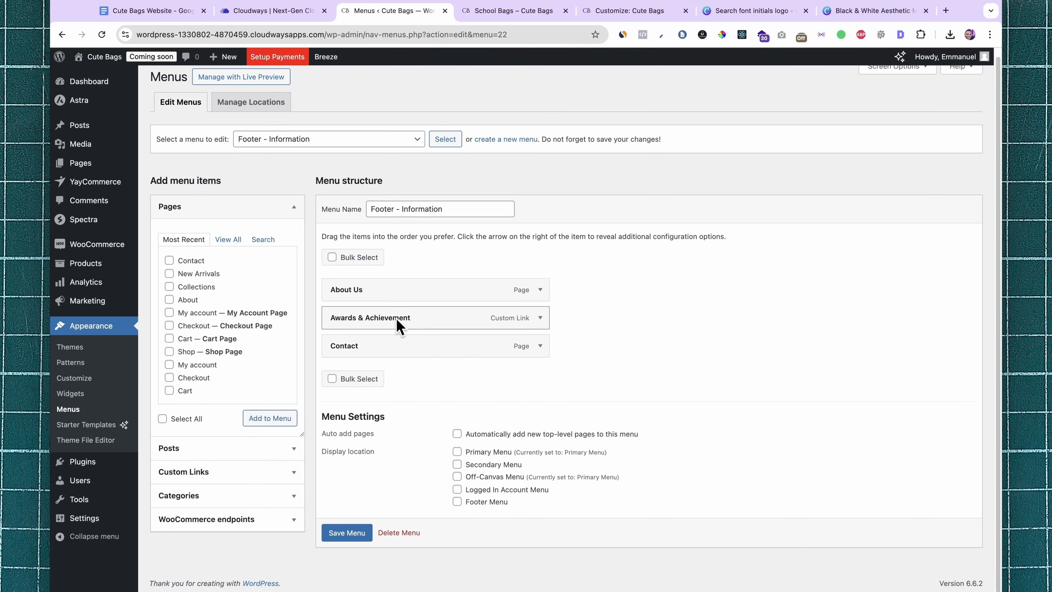
left_click(540, 318)
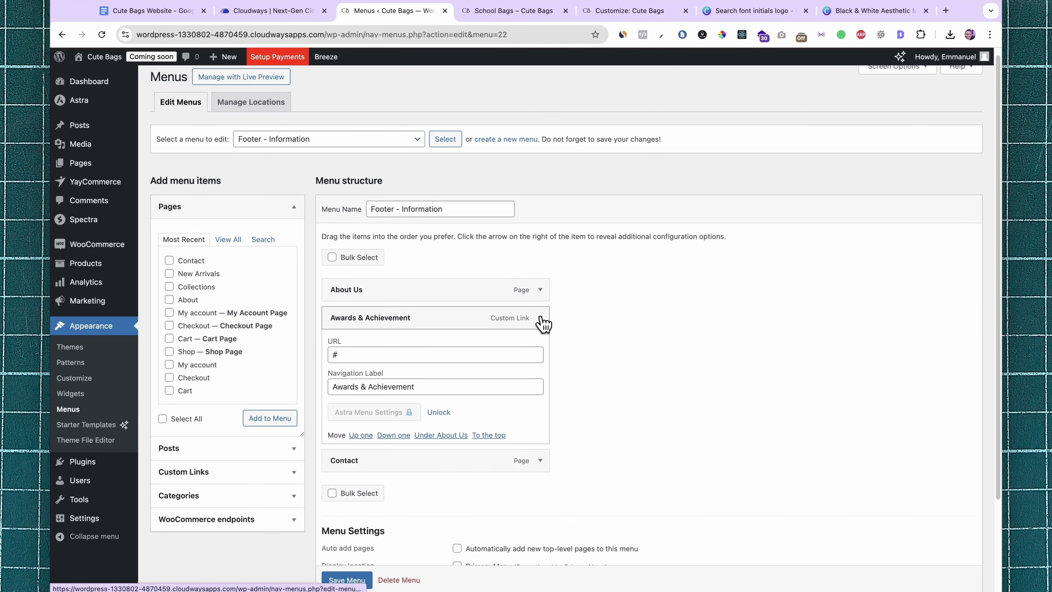
left_click(477, 319)
left_click(539, 317)
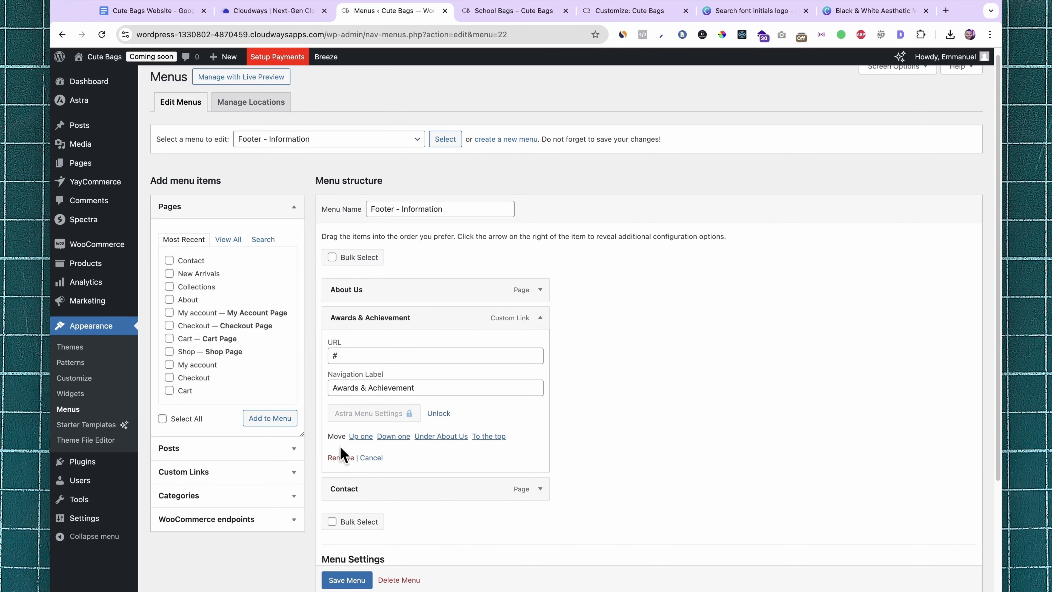
left_click(338, 457)
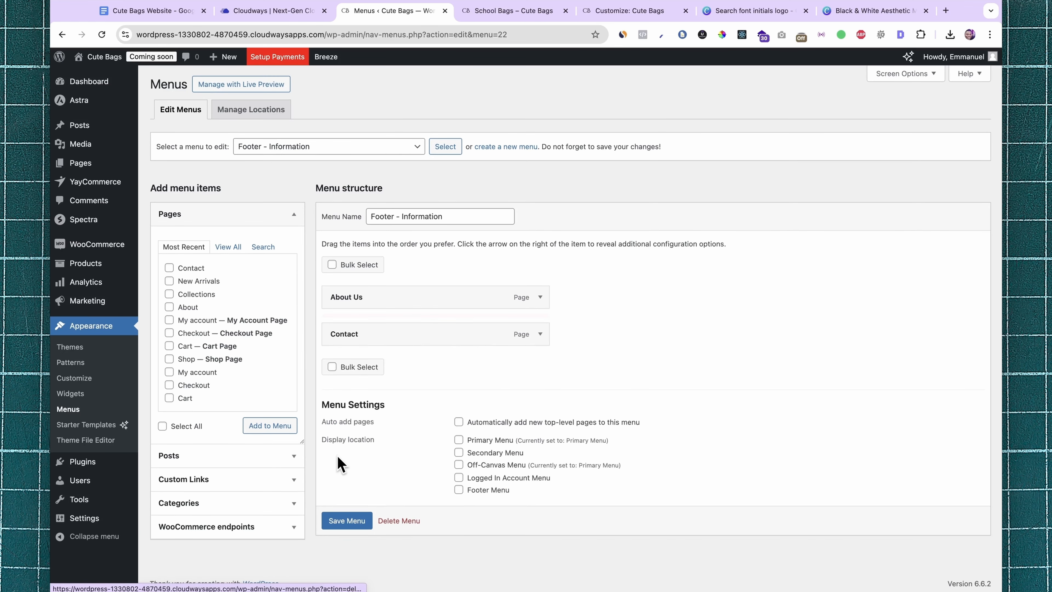
Add the New Arrivals and Collections pages and save the menu.
left_click(169, 280)
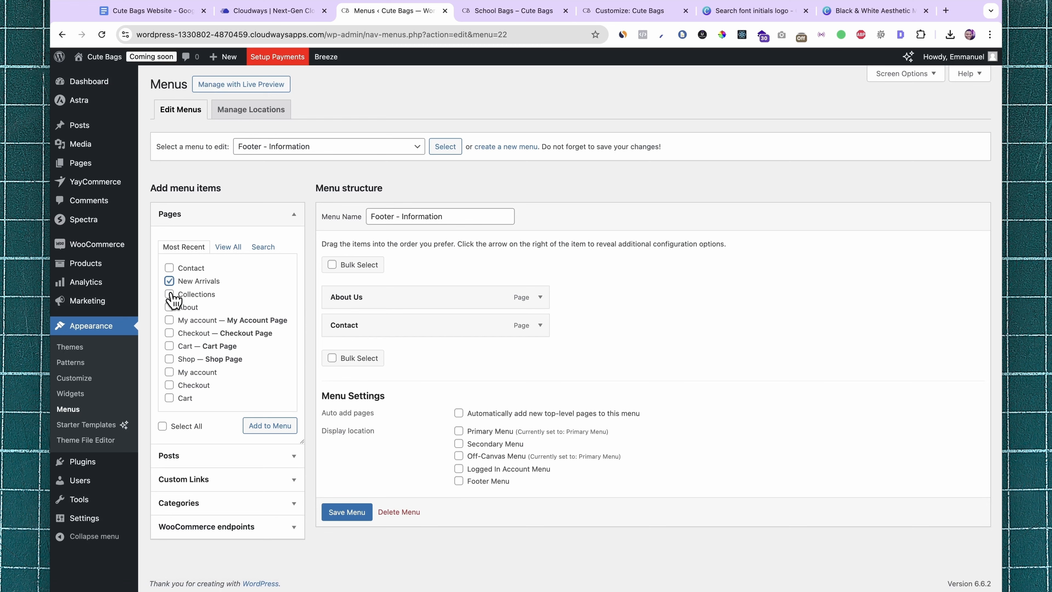
left_click(274, 429)
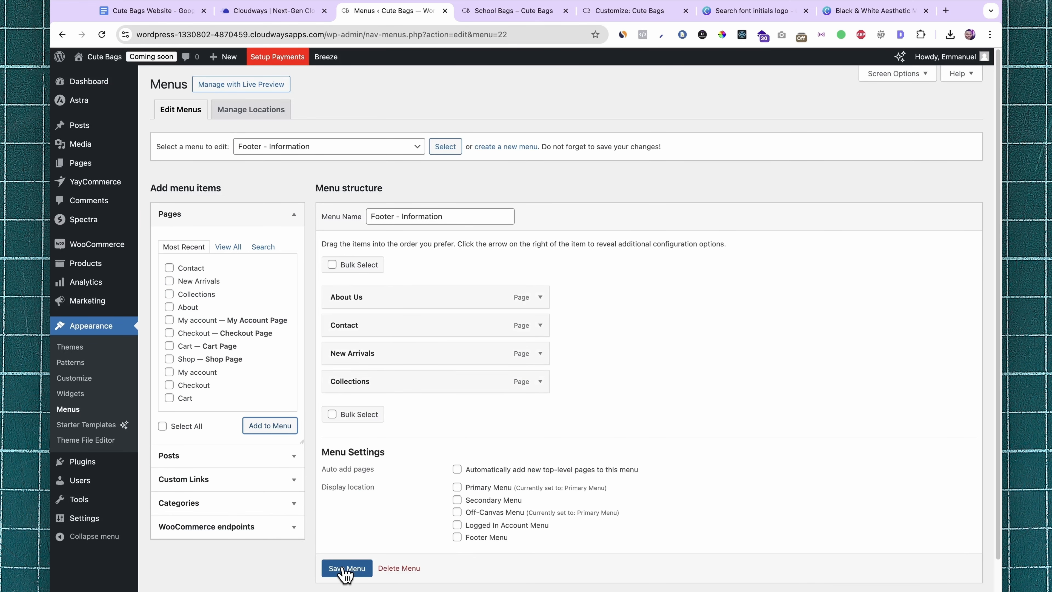
scroll(344, 572, "down", 1)
left_click(346, 569)
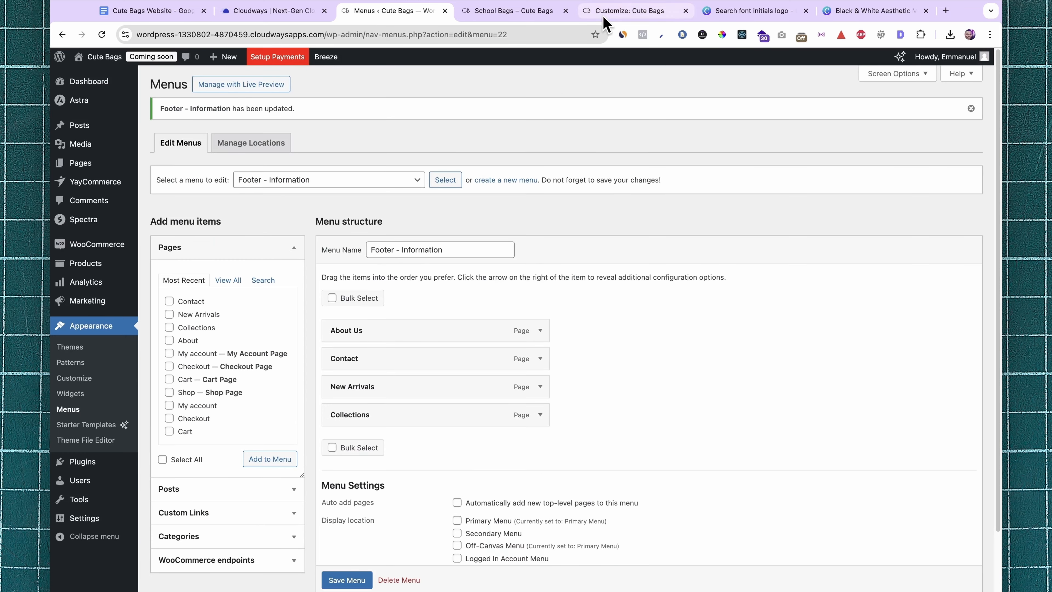
left_click(603, 19)
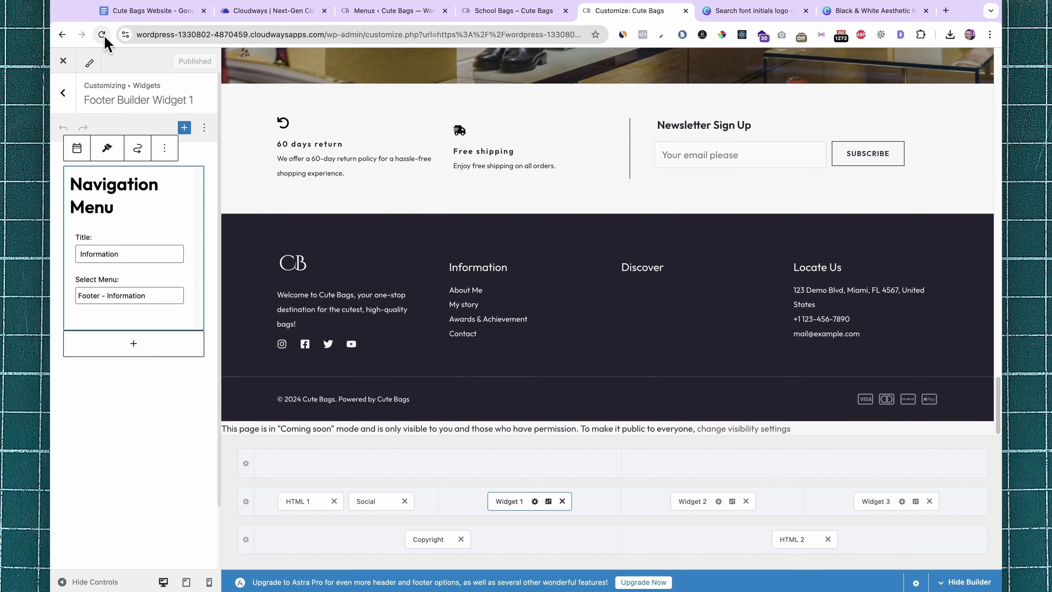
Inspect the footer's Information links and the empty Discover Widget 2, then reopen the menu selector.
scroll(504, 281, "down", 15)
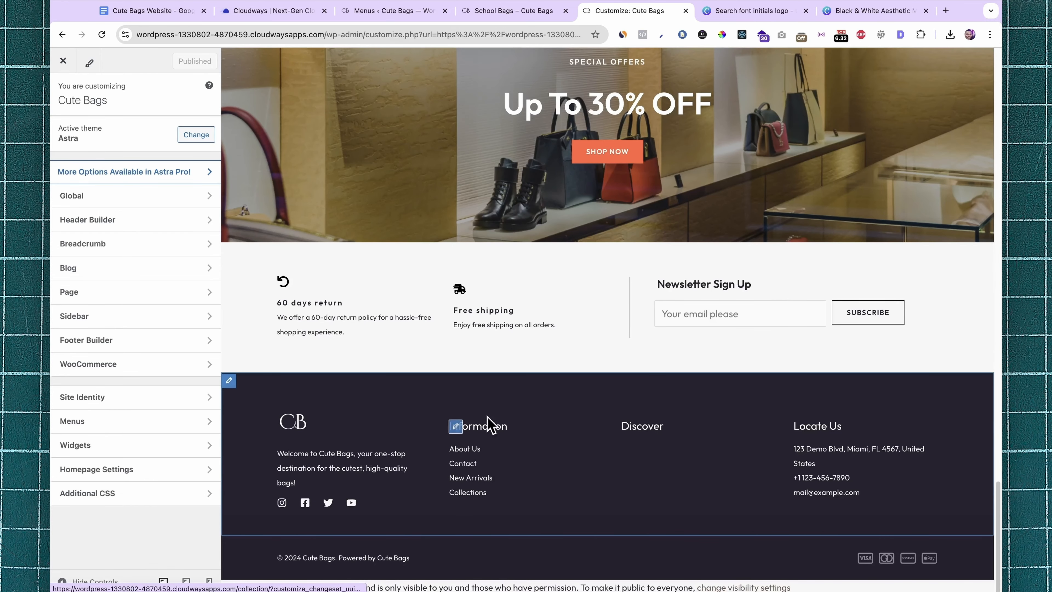
left_click(110, 341)
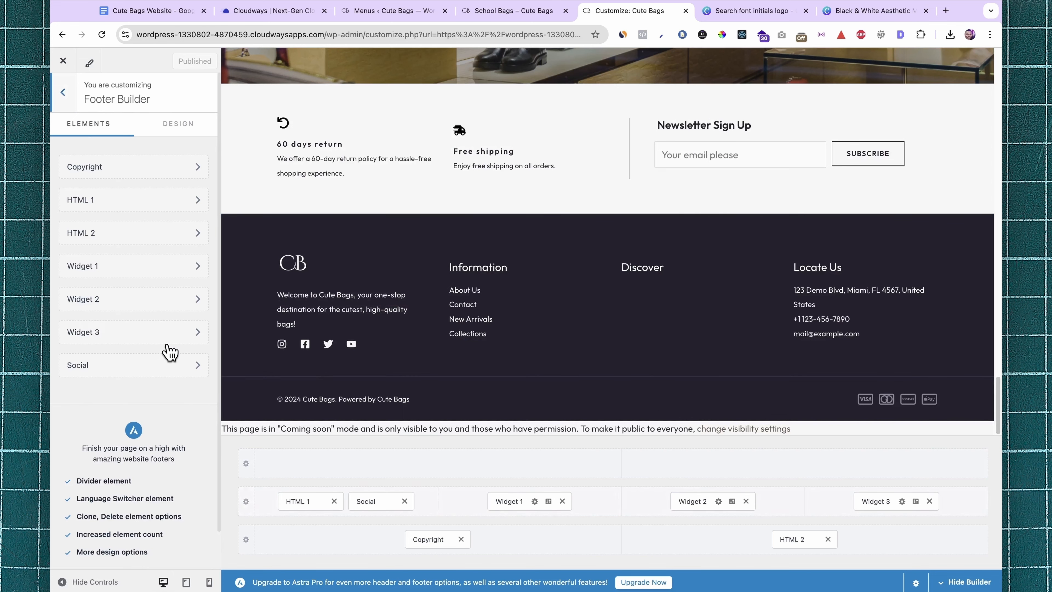
left_click(112, 306)
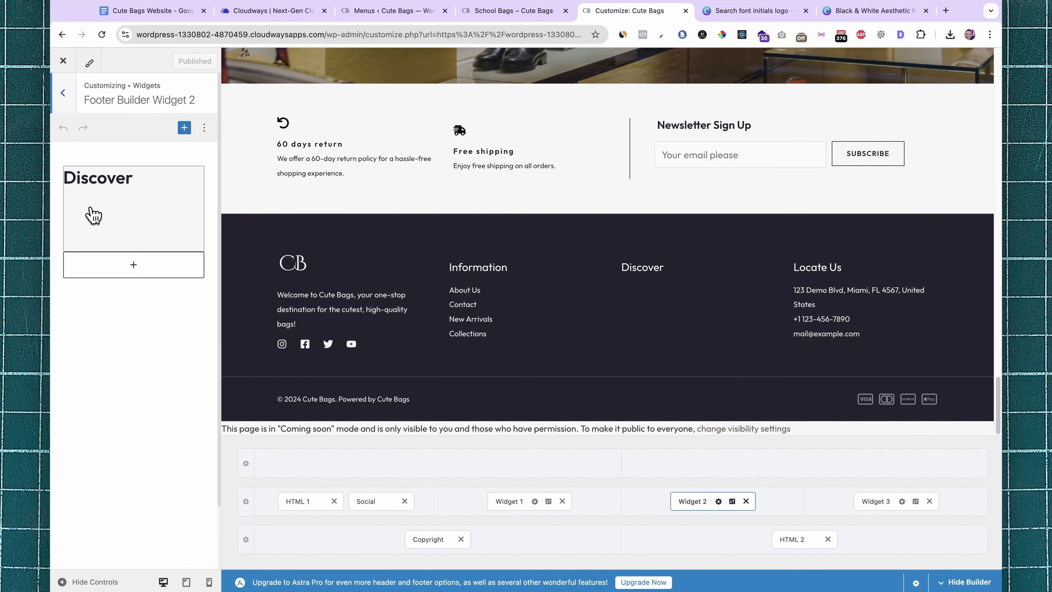
left_click(379, 13)
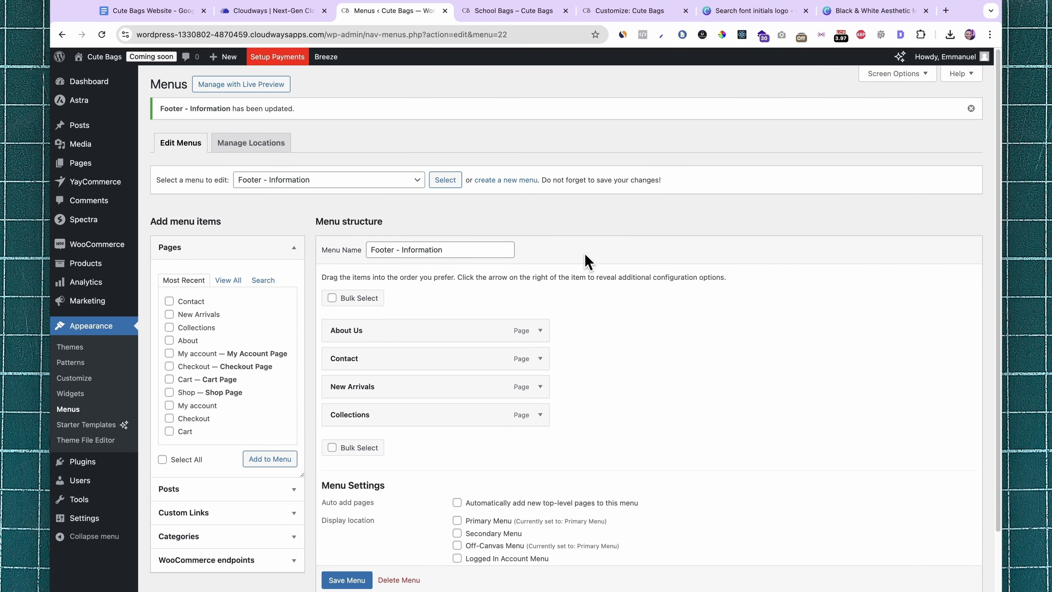
left_click(356, 183)
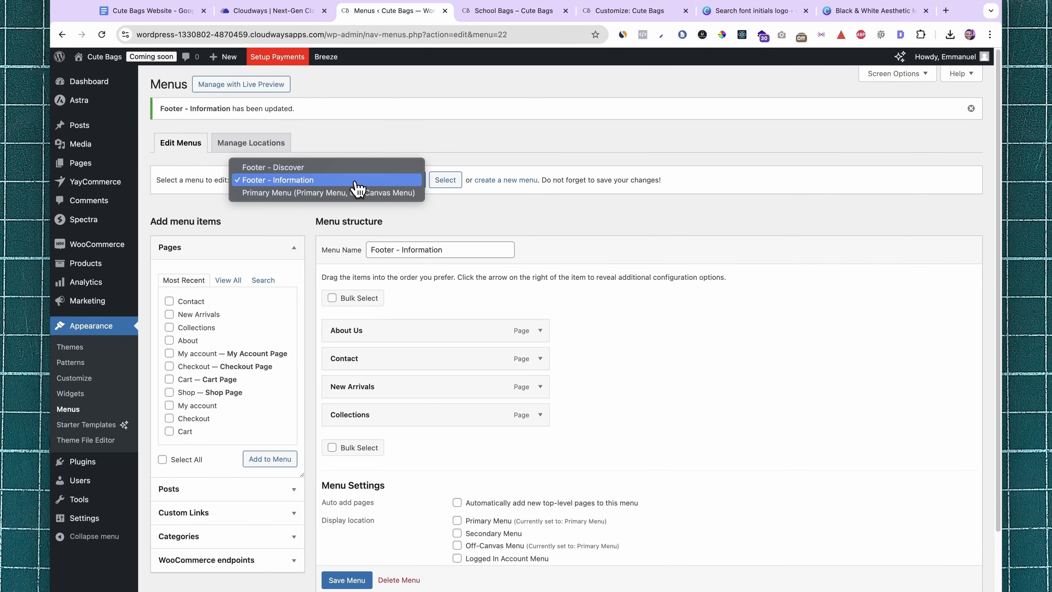
Load Footer - Discover and copy the product-category/school-bags/ path for a custom link.
left_click(295, 170)
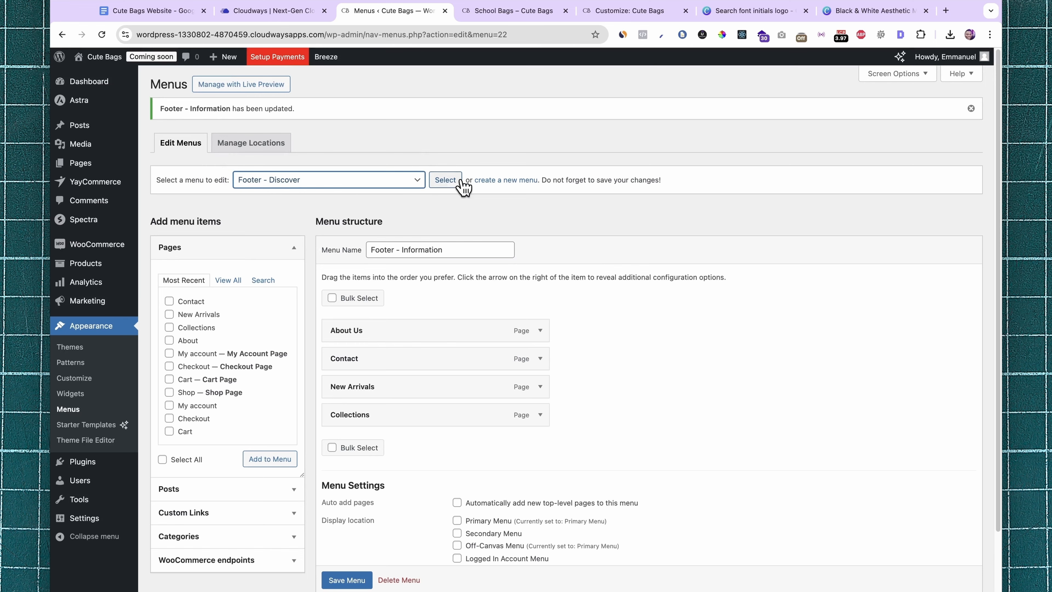
left_click(447, 183)
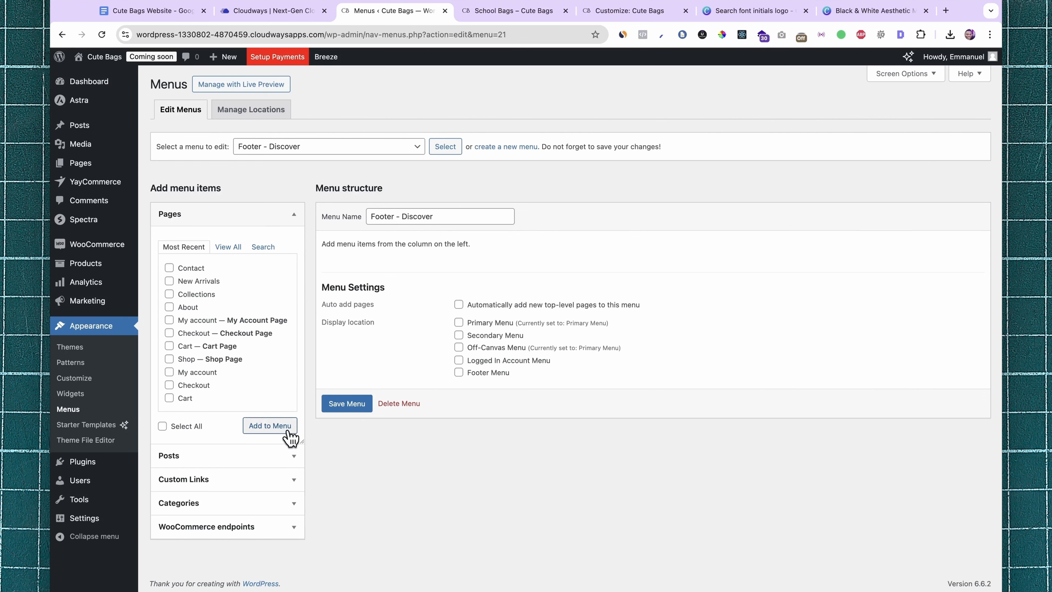
left_click(214, 482)
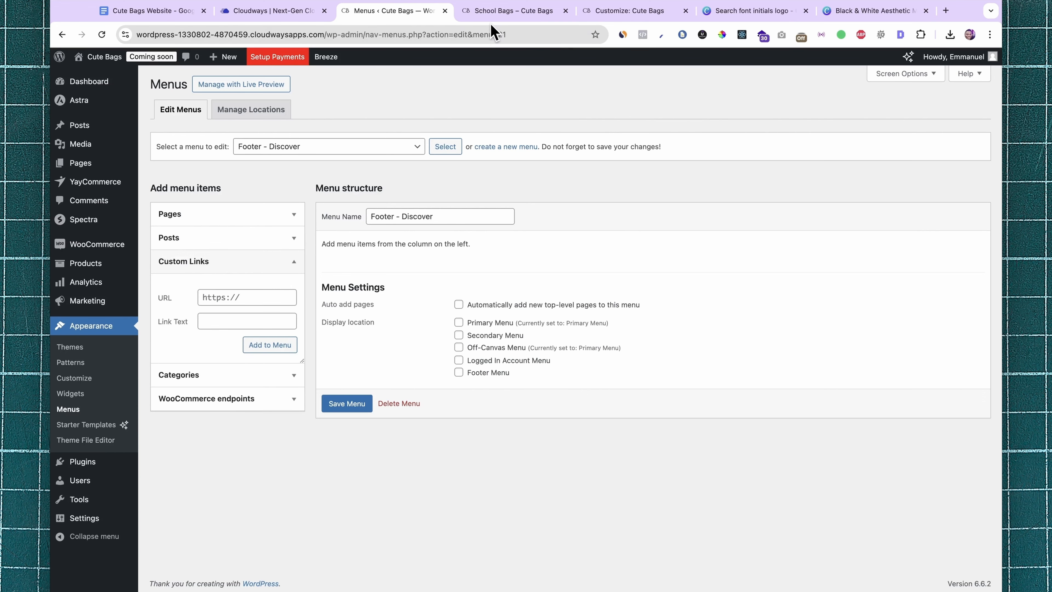
left_click(501, 11)
left_click(446, 40)
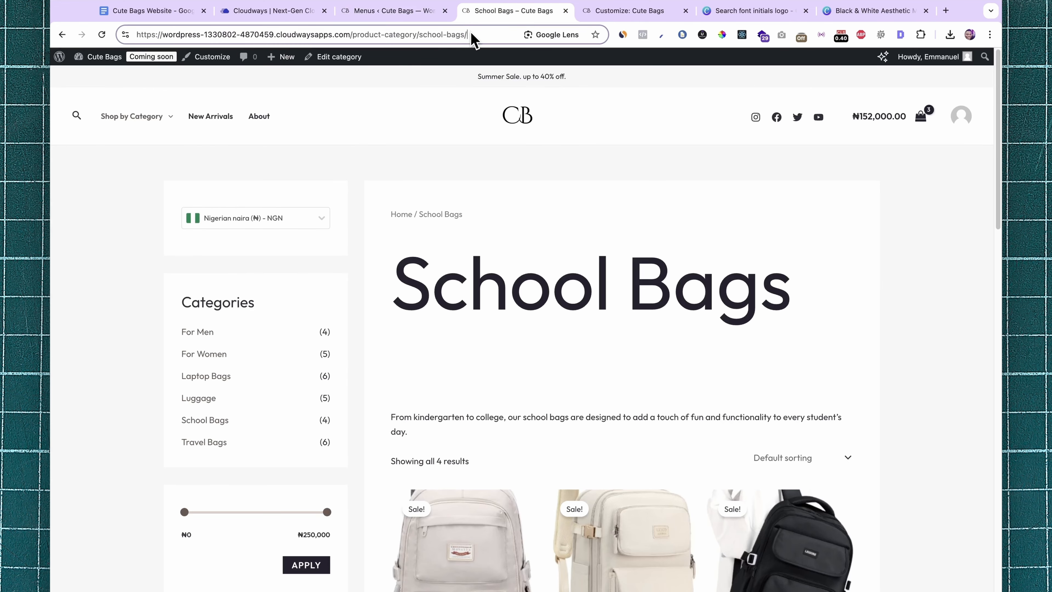
left_click_drag(479, 33, 376, 37)
left_click(472, 33)
left_click_drag(474, 33, 361, 35)
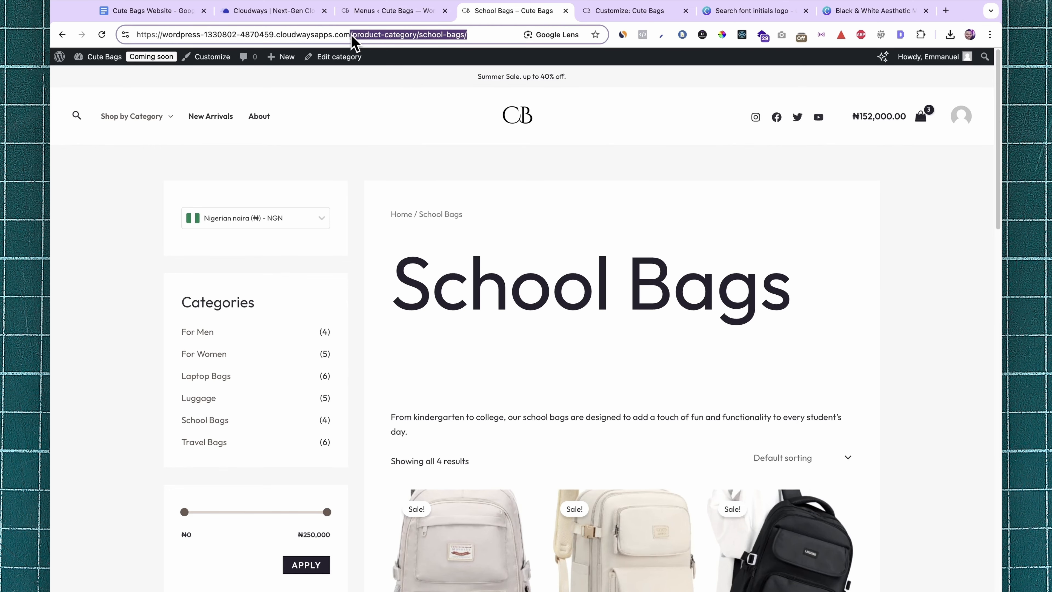
Add a School Bags custom link using the pasted category path.
left_click(387, 11)
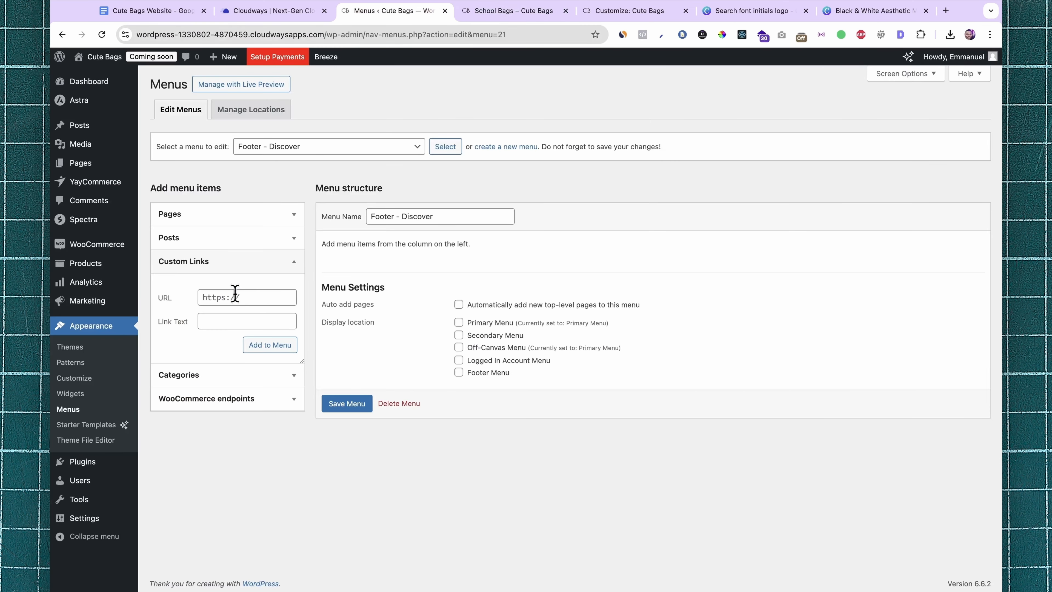
left_click(235, 297)
type("/product-category/school-bags/")
left_click(223, 321)
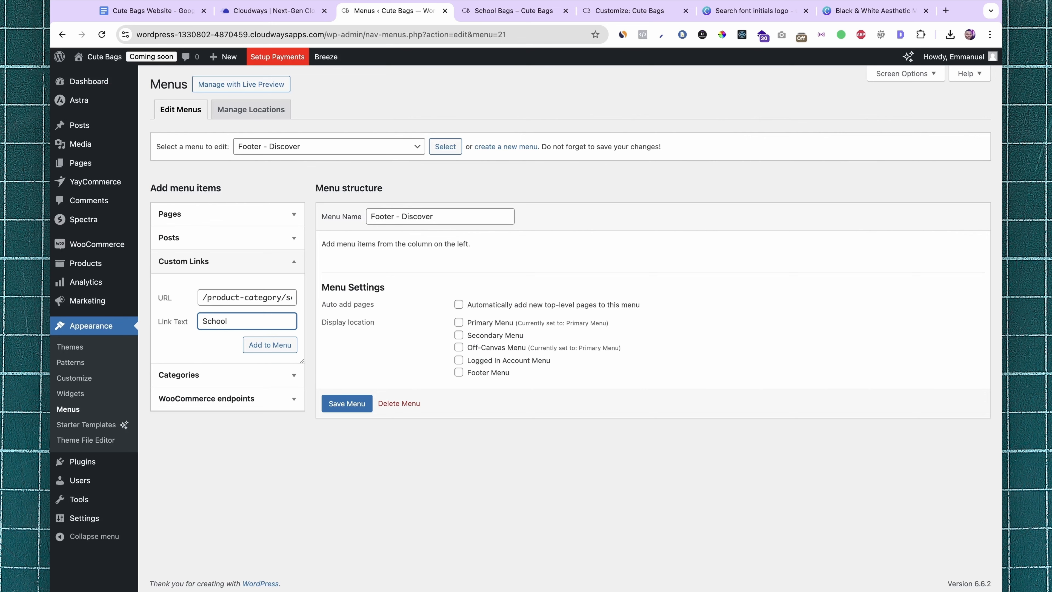
left_click(263, 347)
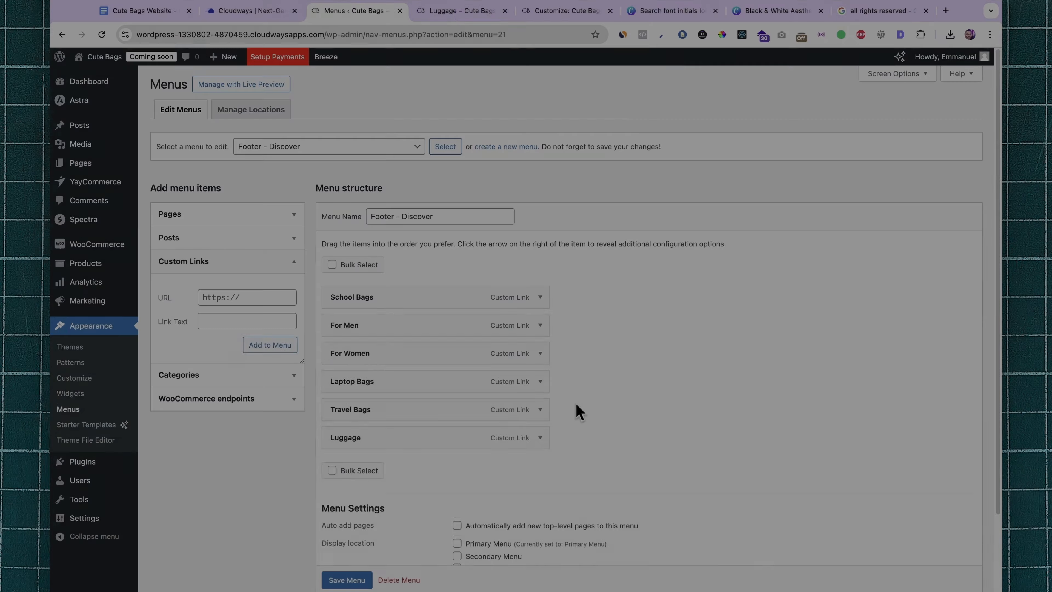
Save the Footer - Discover menu and reload the Customizer to check the footer.
scroll(456, 464, "down", 2)
left_click(345, 551)
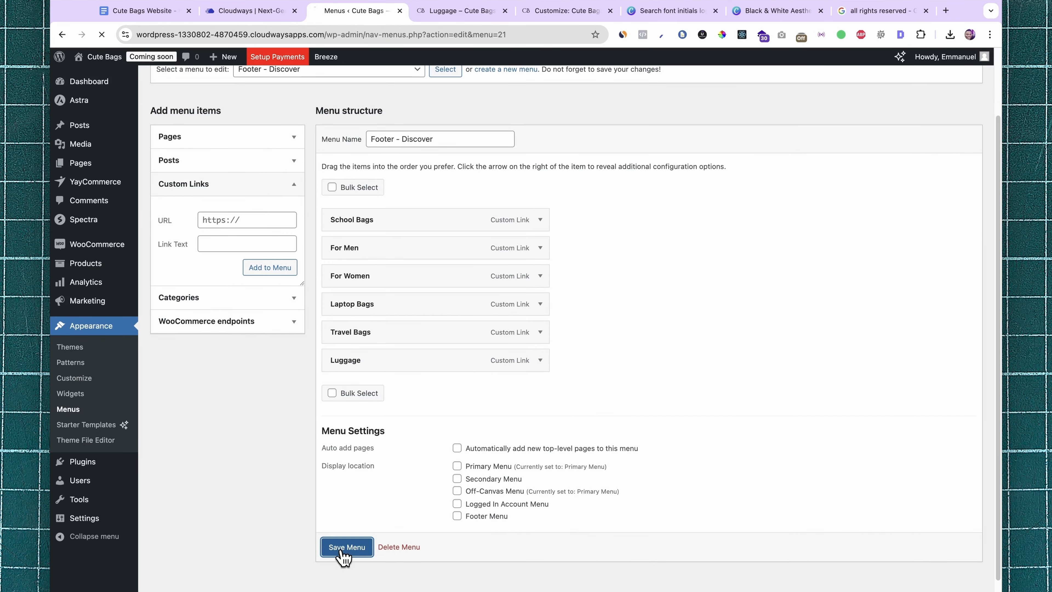
left_click(550, 15)
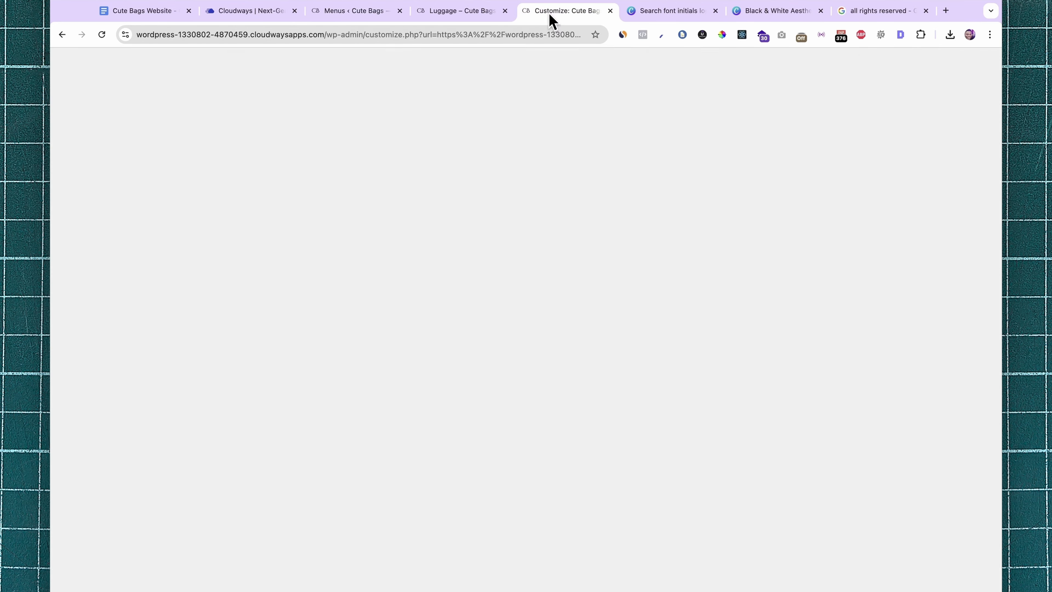
left_click(101, 35)
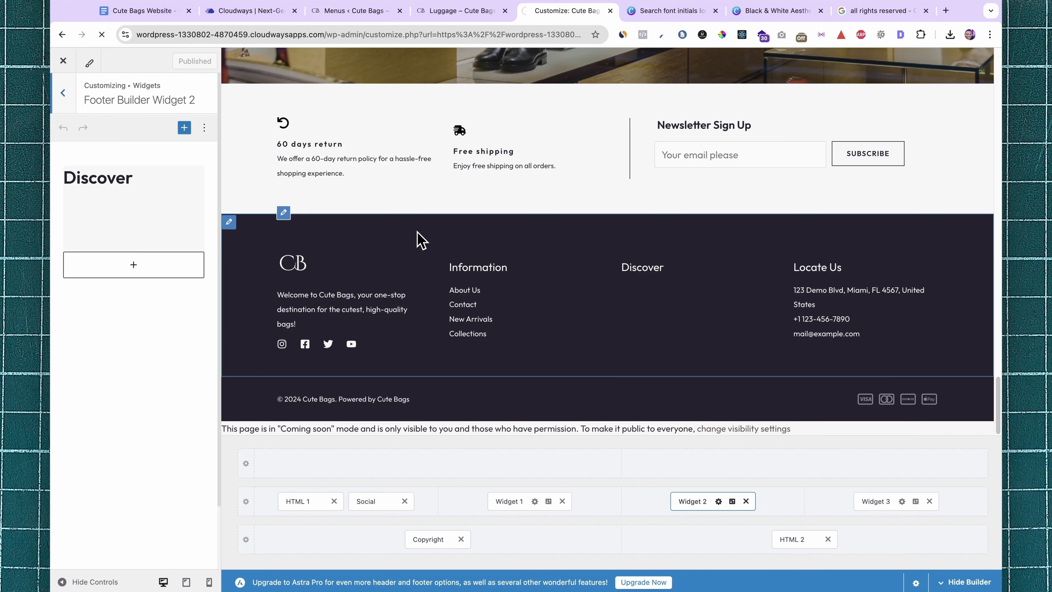
scroll(417, 237, "down", 15)
scroll(489, 349, "down", 10)
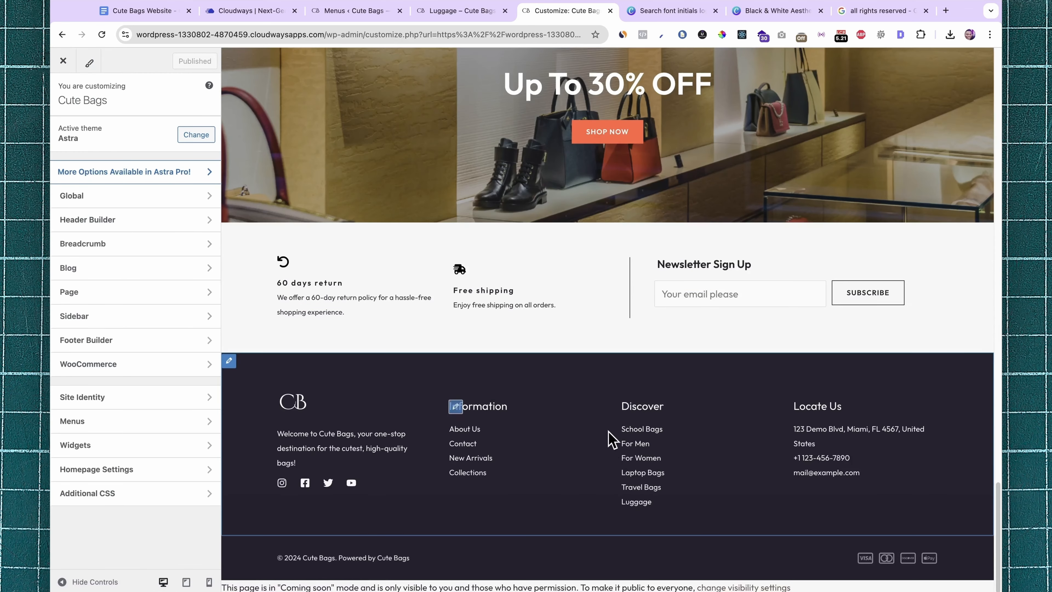
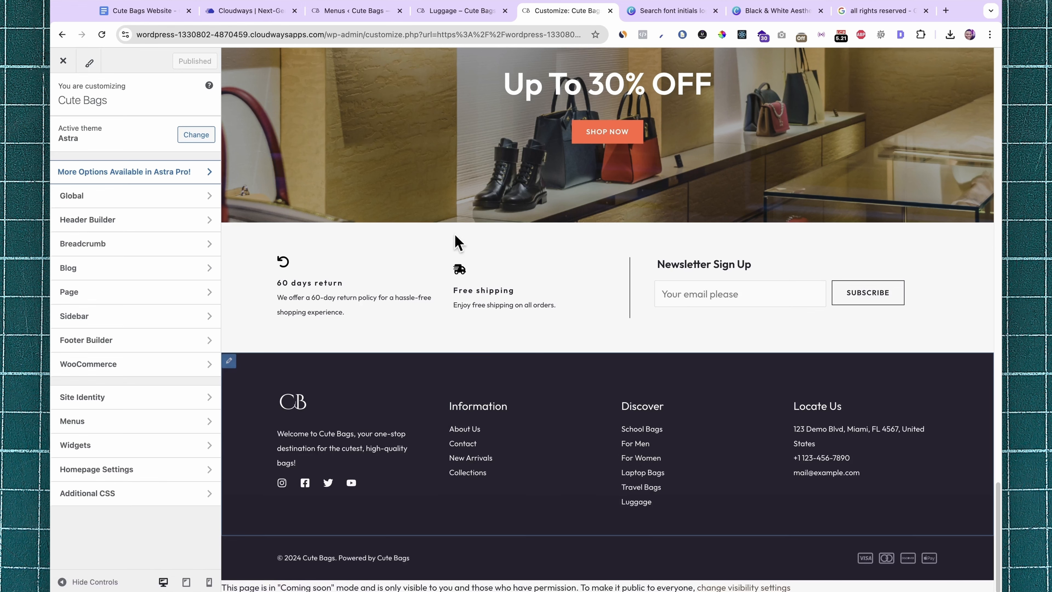
Load the Footer - Information menu in the Menus editor.
left_click(356, 11)
left_click(327, 182)
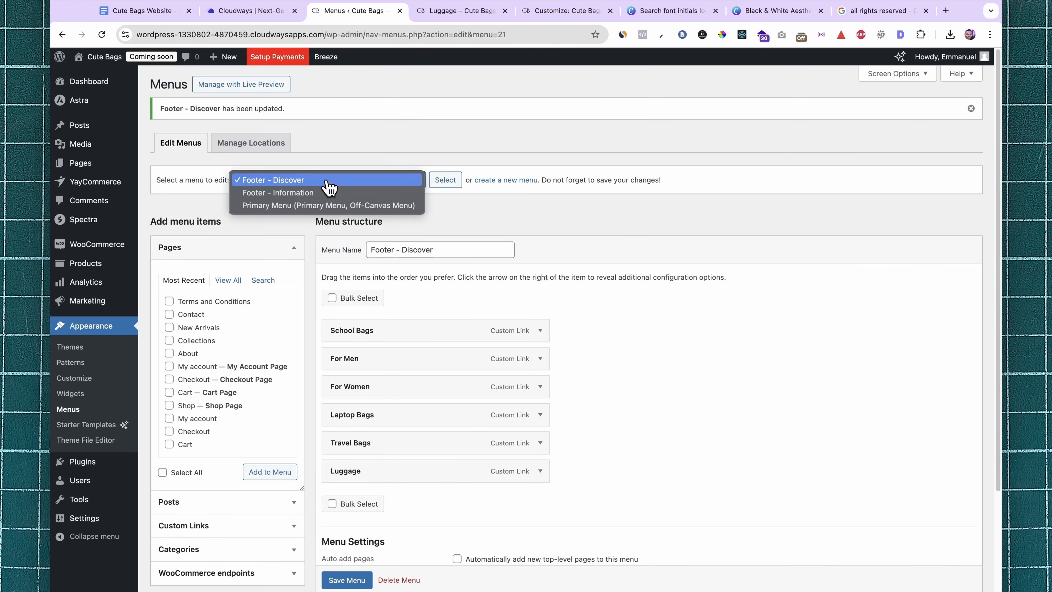
left_click(321, 193)
left_click(444, 180)
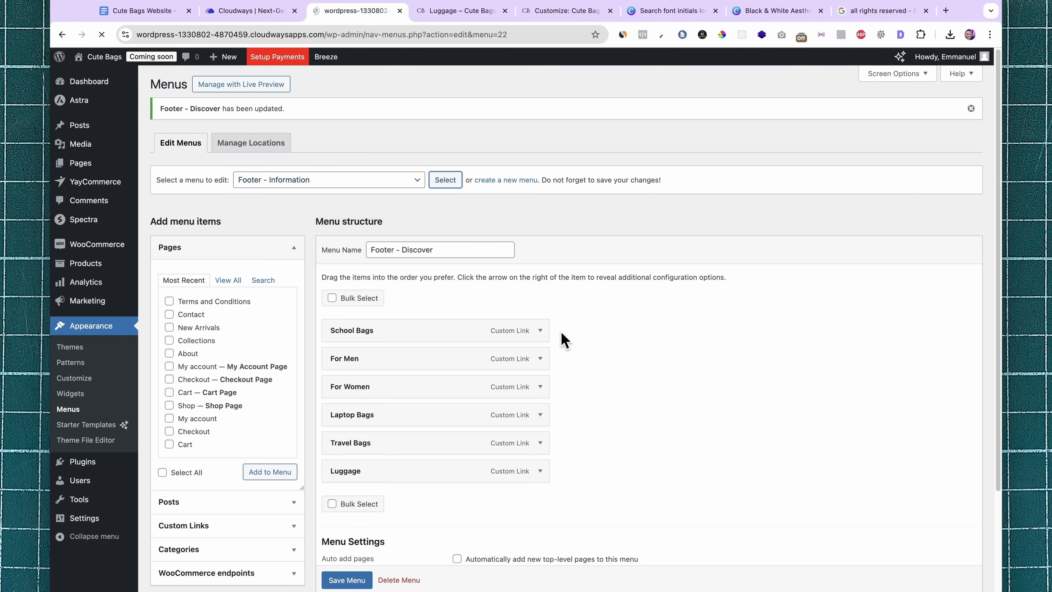
Remove the New Arrivals and Collections items from the menu.
left_click(540, 353)
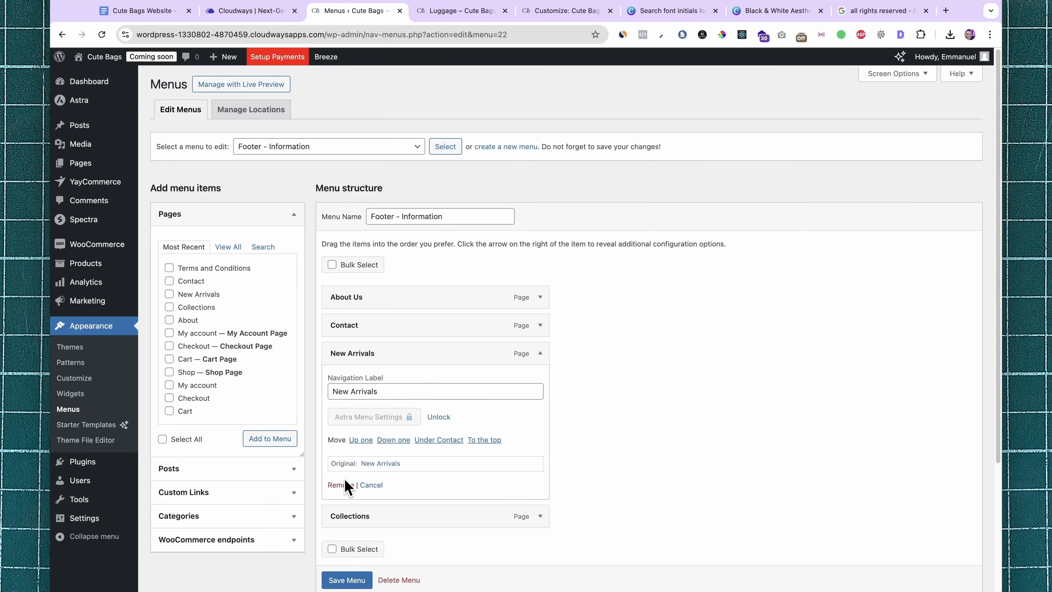
left_click(341, 485)
left_click(539, 353)
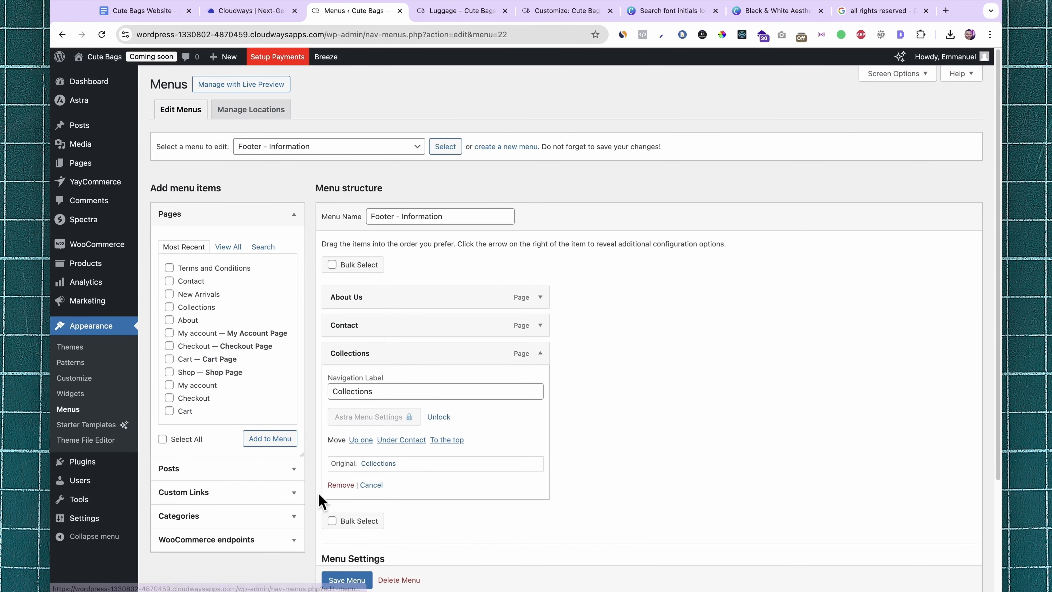
left_click(340, 485)
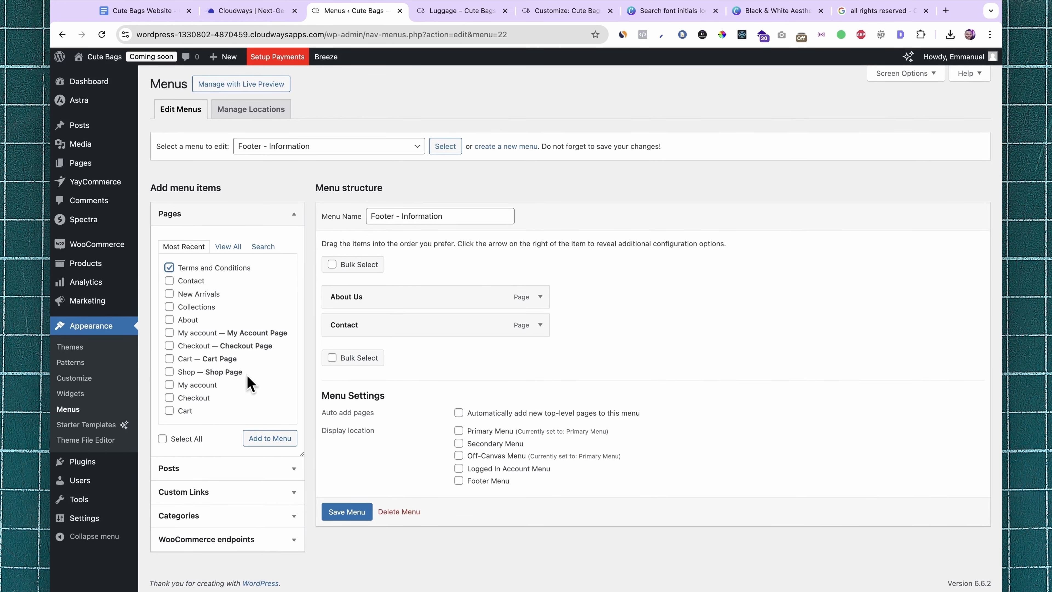
Add Terms and Conditions above Privacy Policy, save the menu, and reload the Customizer.
left_click(228, 246)
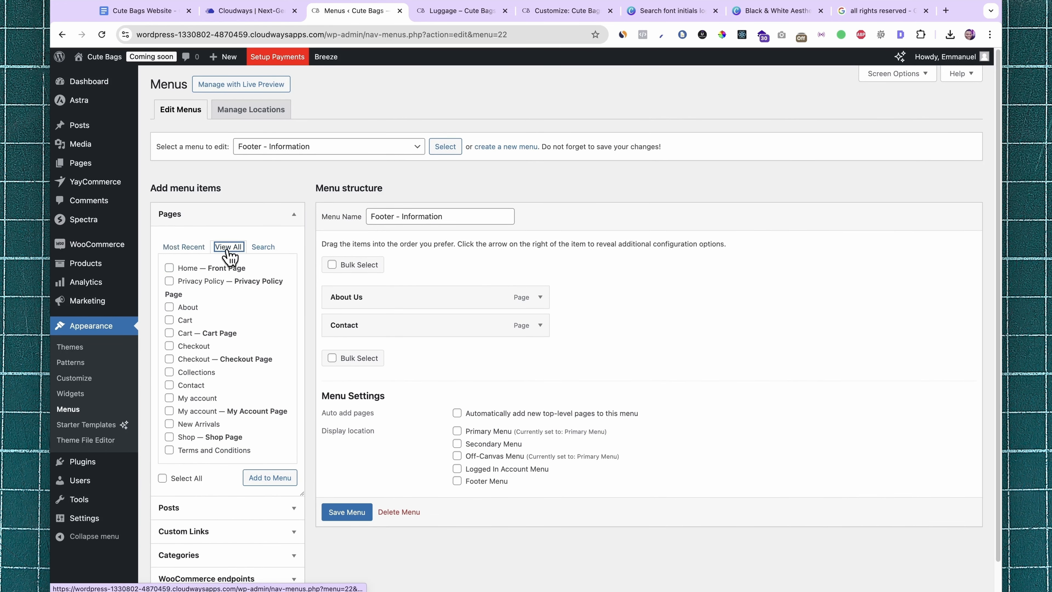
scroll(187, 429, "down", 2)
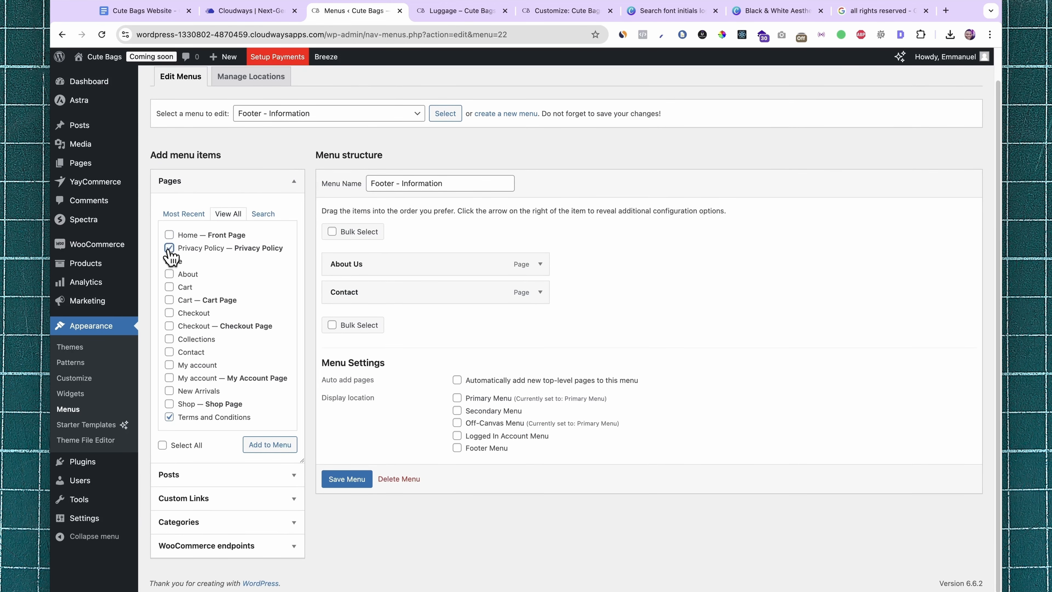
left_click(269, 446)
left_click_drag(398, 355, 394, 329)
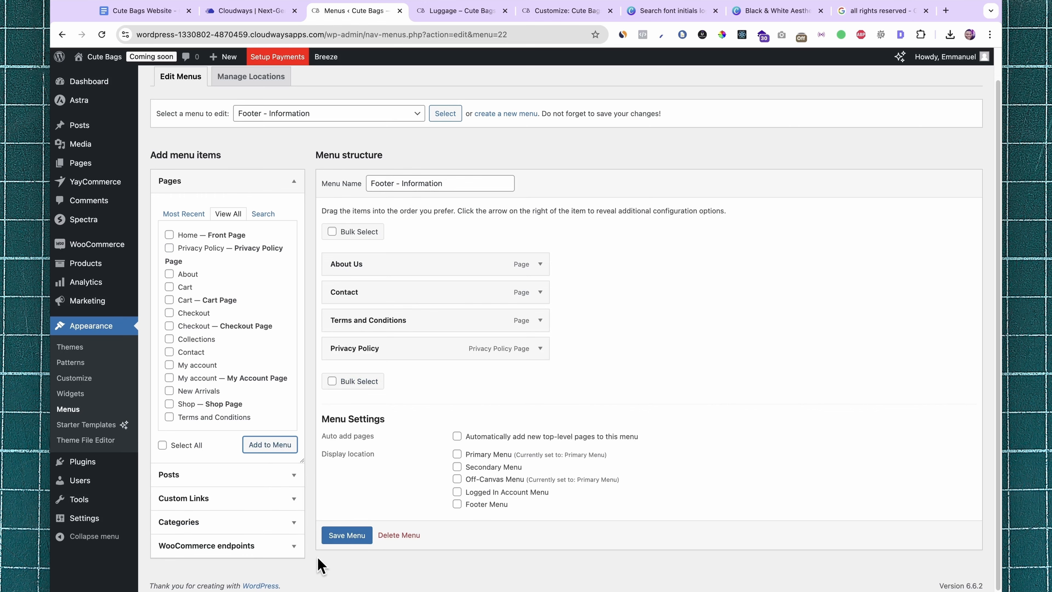
left_click(337, 540)
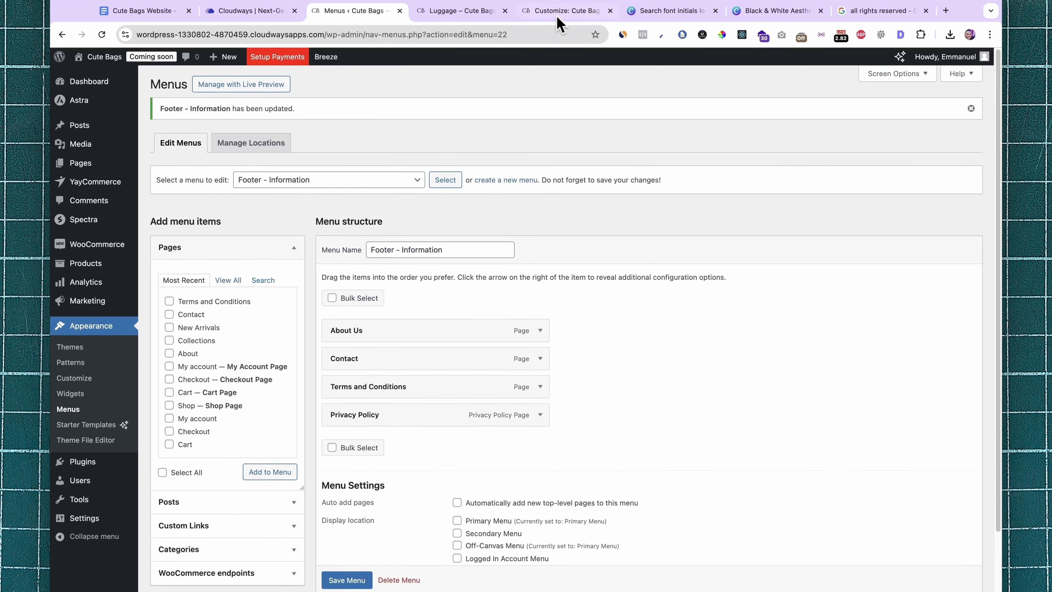
left_click(538, 11)
left_click(101, 35)
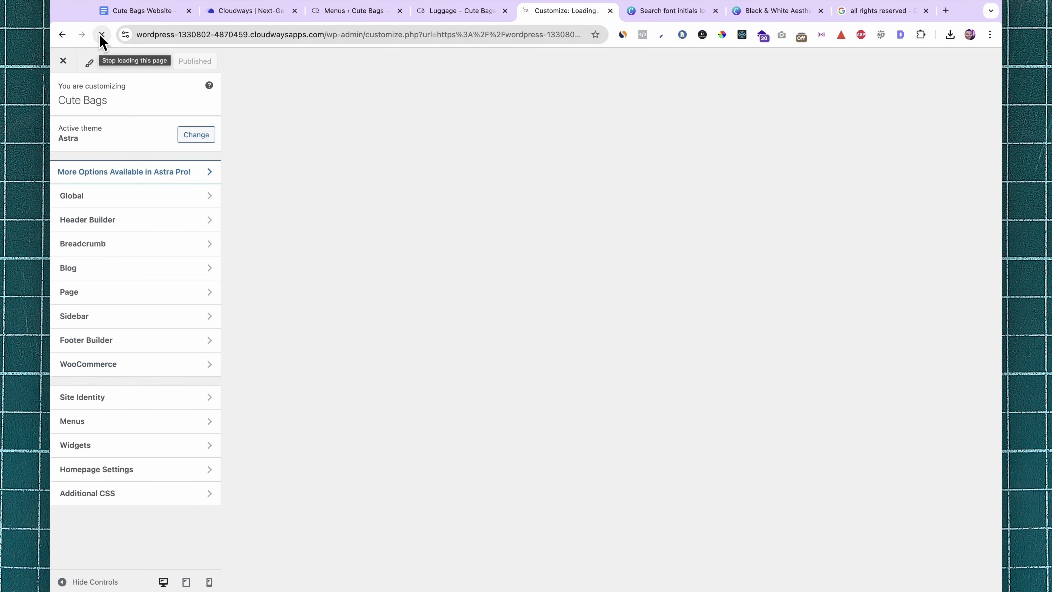
In the Footer Builder, inspect Widget 3's Locate Us address text, then return to the elements list.
scroll(582, 291, "down", 20)
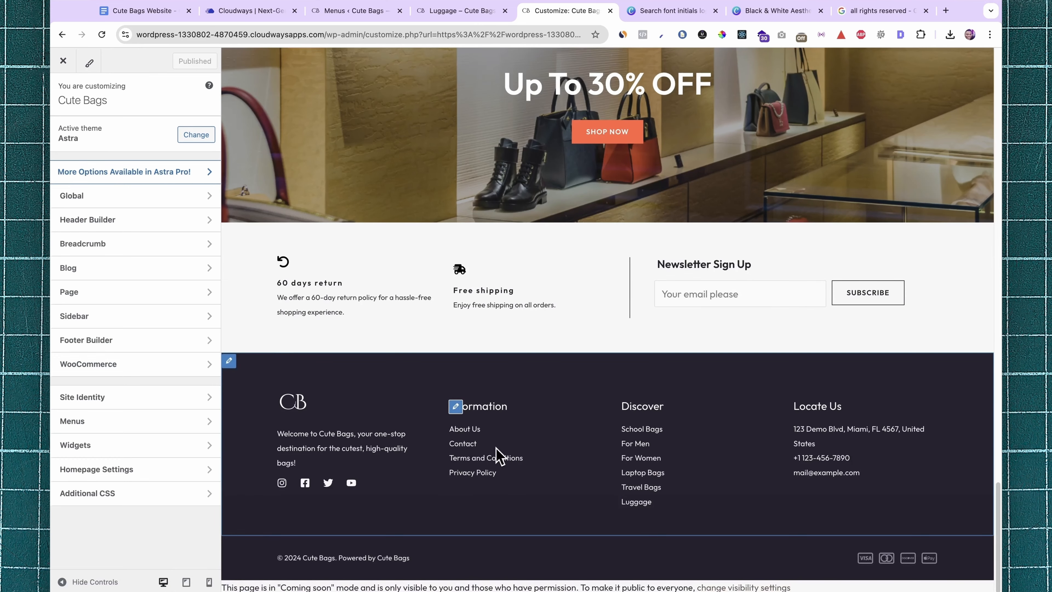
left_click(104, 340)
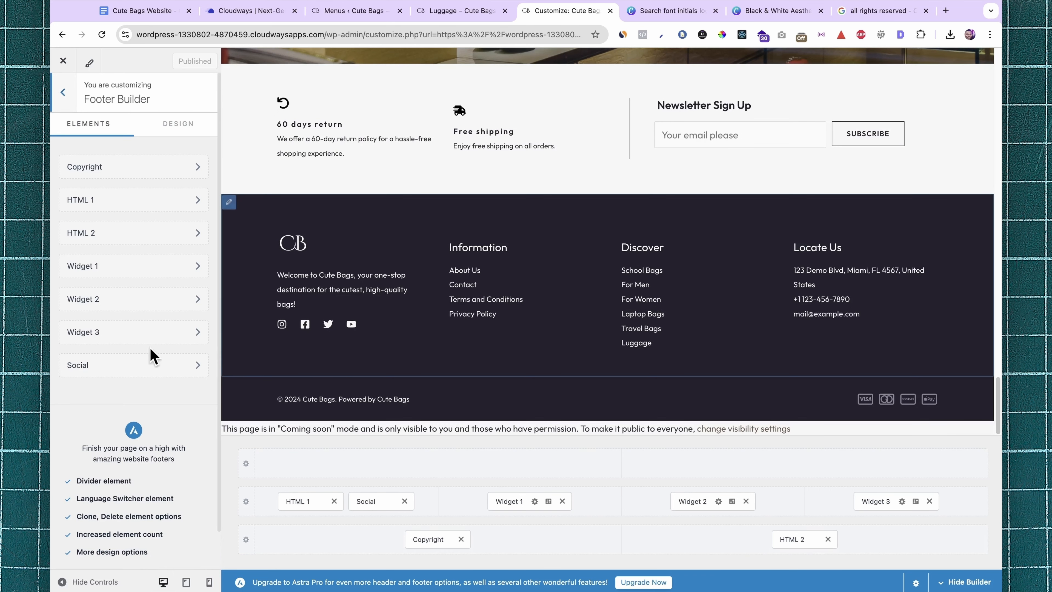
left_click(122, 334)
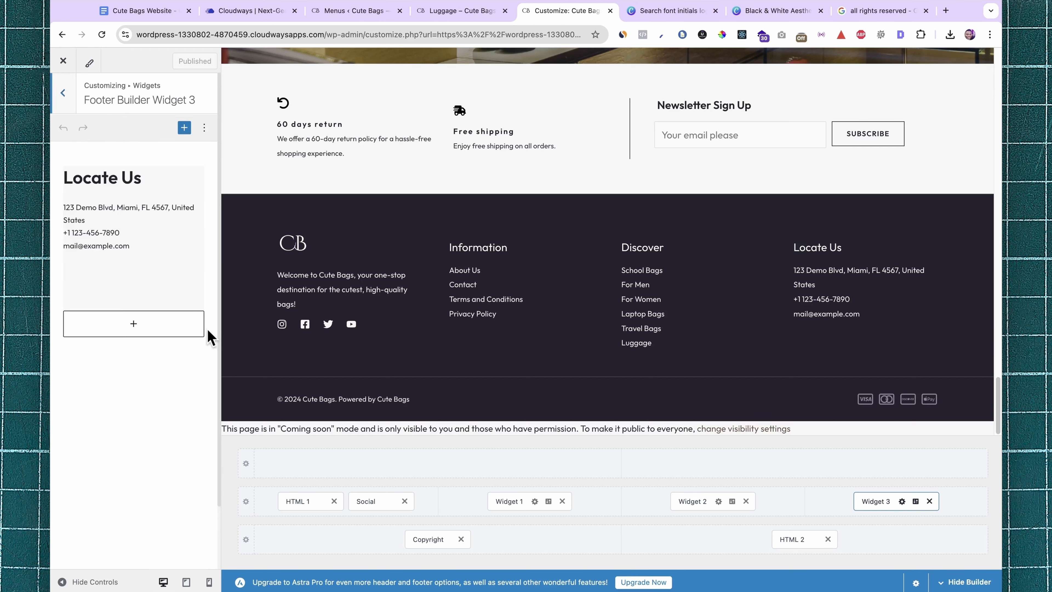
left_click(131, 233)
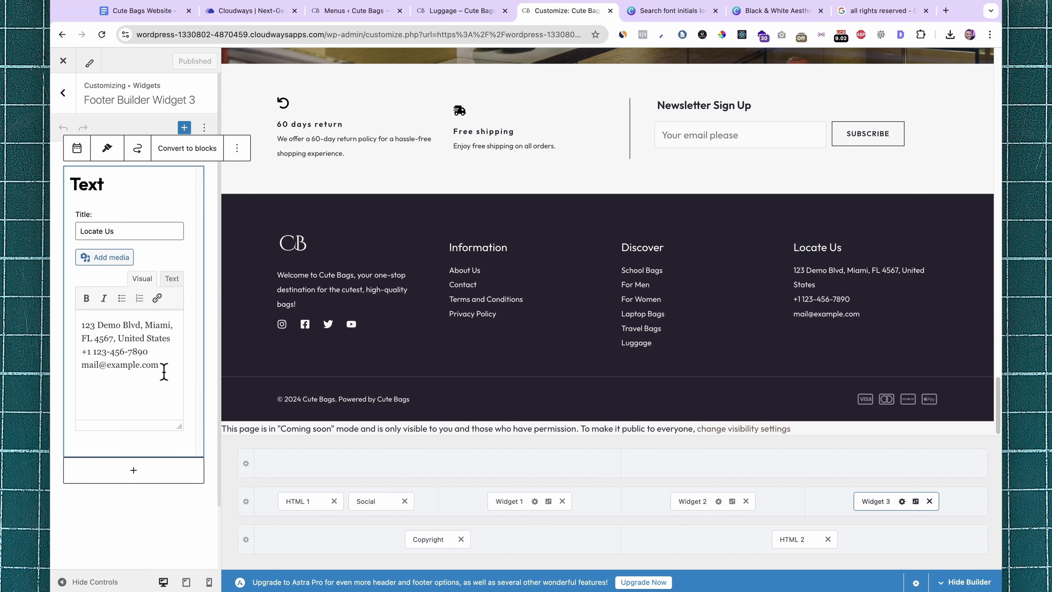
left_click_drag(164, 371, 76, 324)
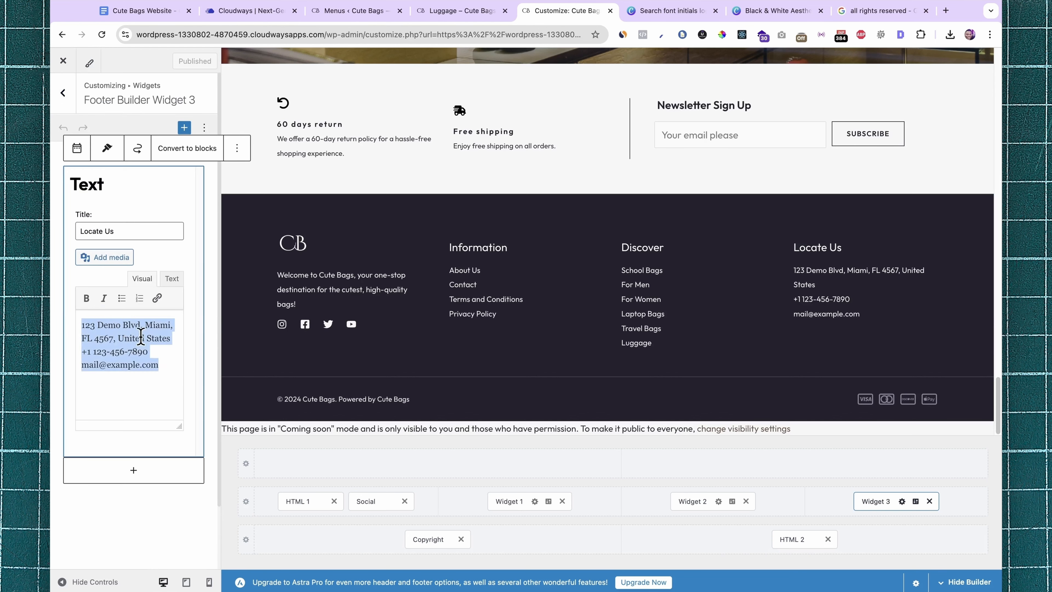
left_click_drag(149, 349, 66, 360)
left_click(63, 93)
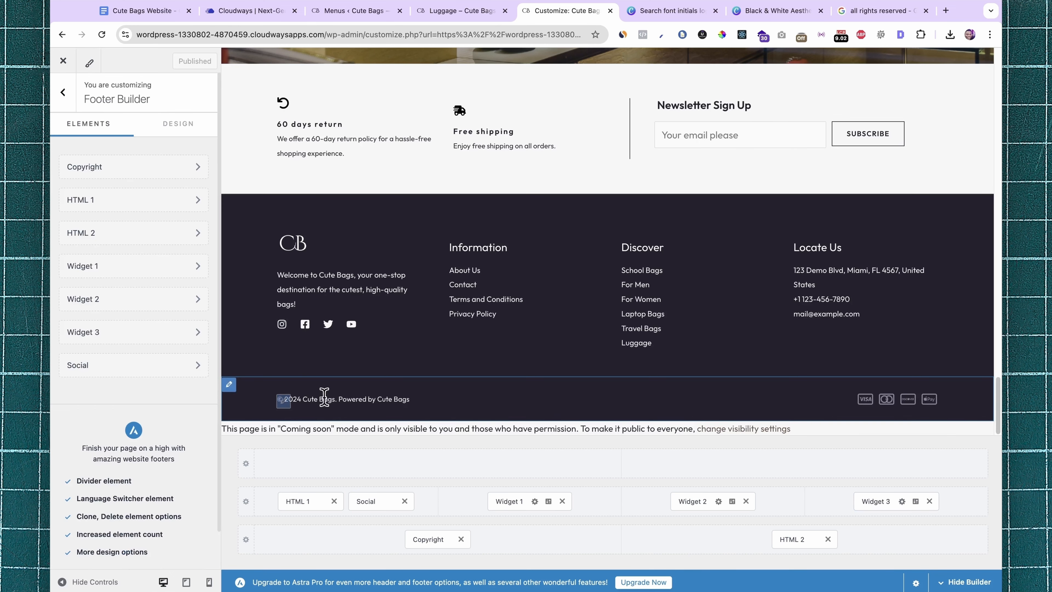
Replace 'Powered by [site_title]' in the copyright with 'All Rights Reserved.' and publish.
left_click(85, 167)
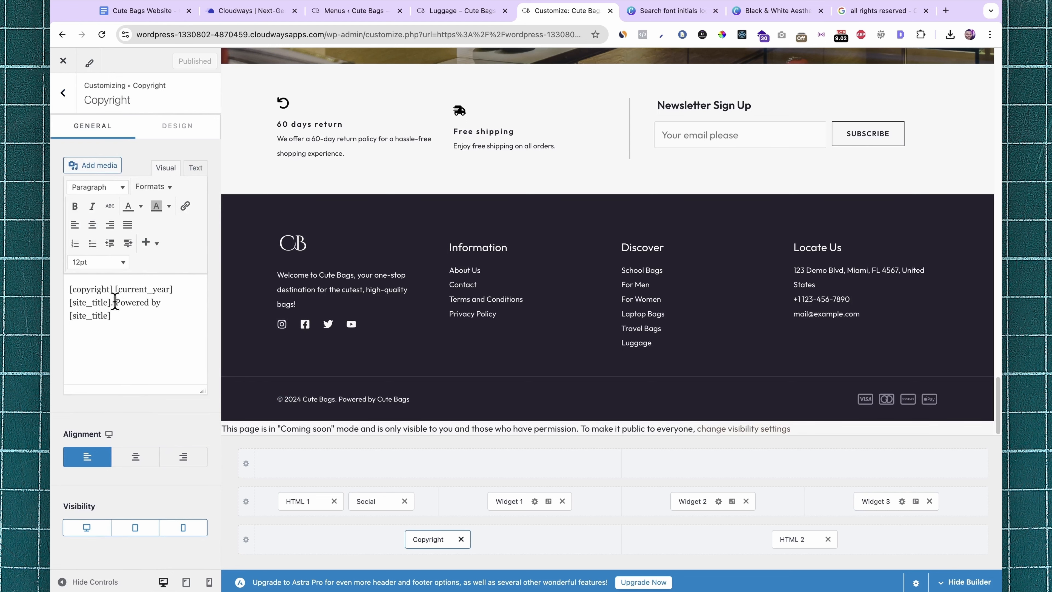
left_click_drag(115, 302, 132, 327)
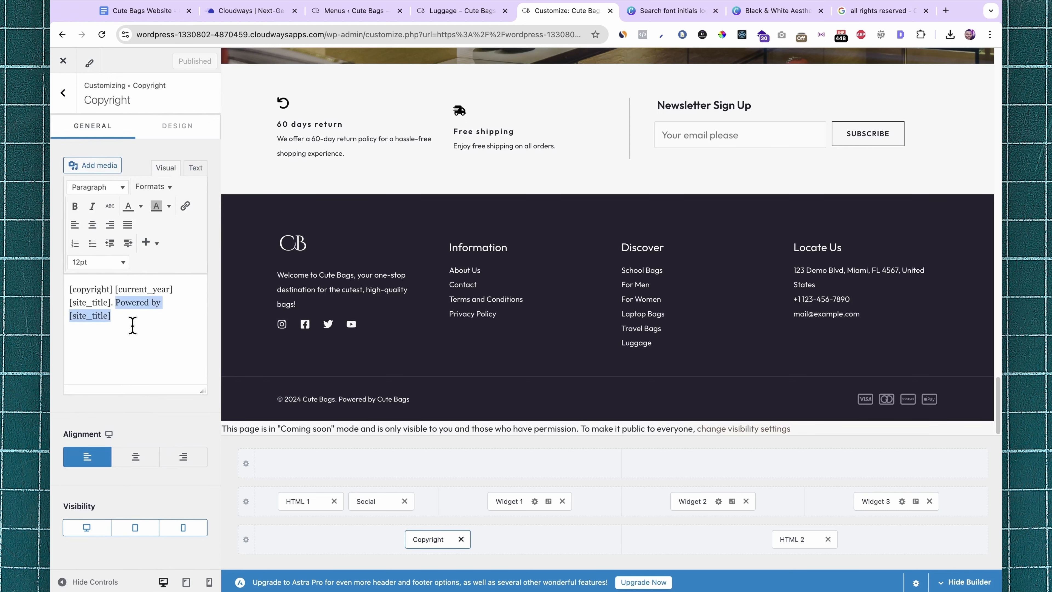
key("BackSpace")
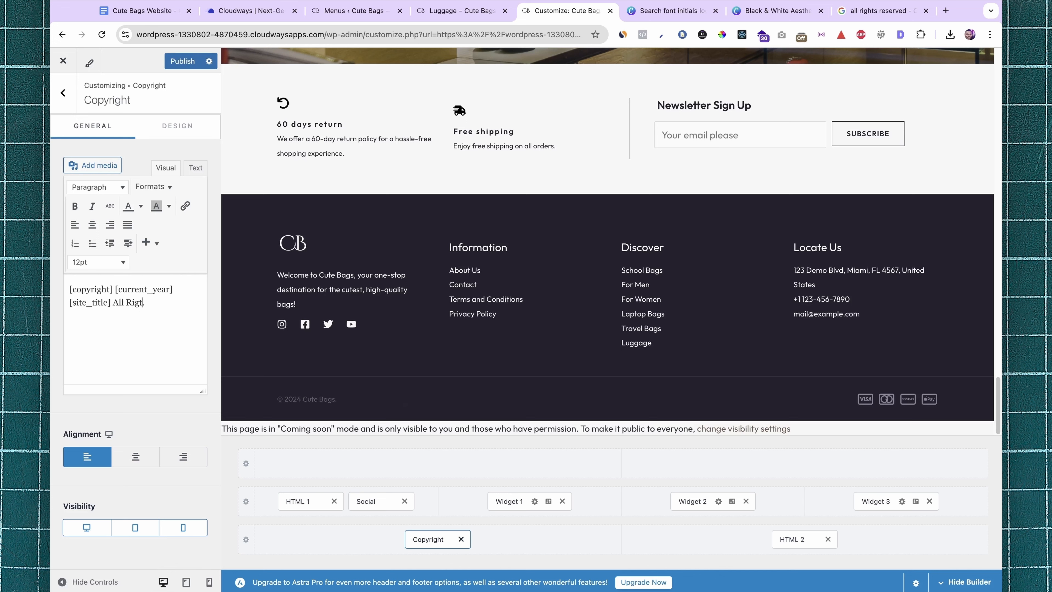
type("All Rights Reserved.")
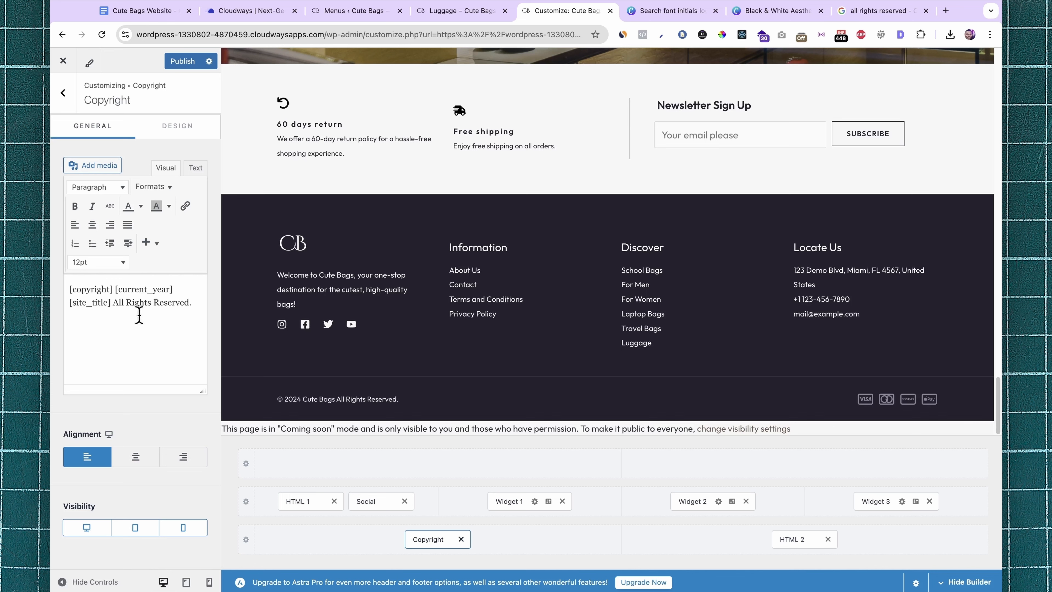
left_click(181, 63)
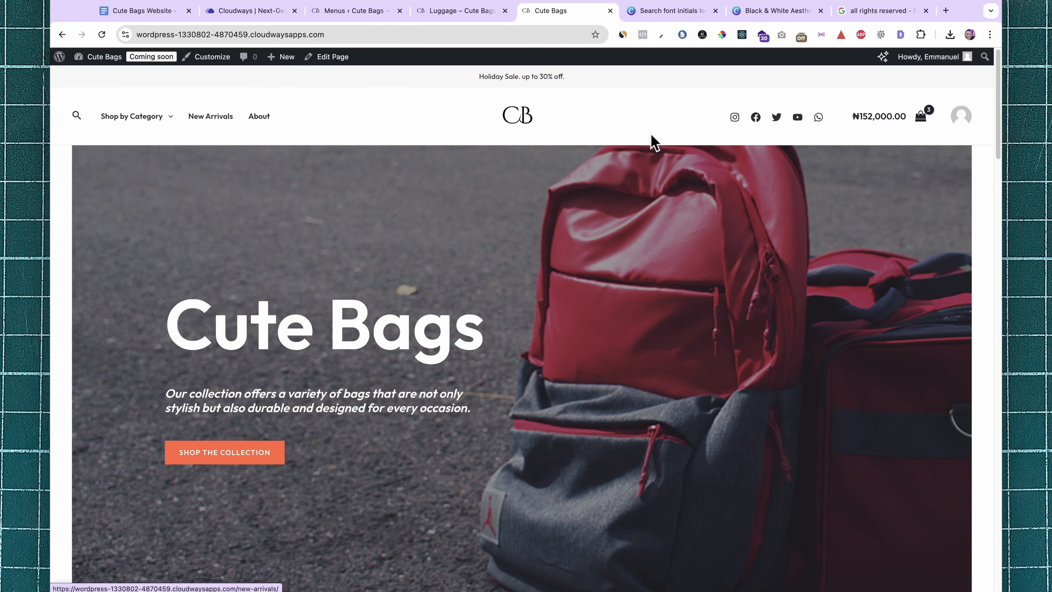
Go to the Shop and open the Augus leather messenger bag product.
scroll(585, 369, "down", 15)
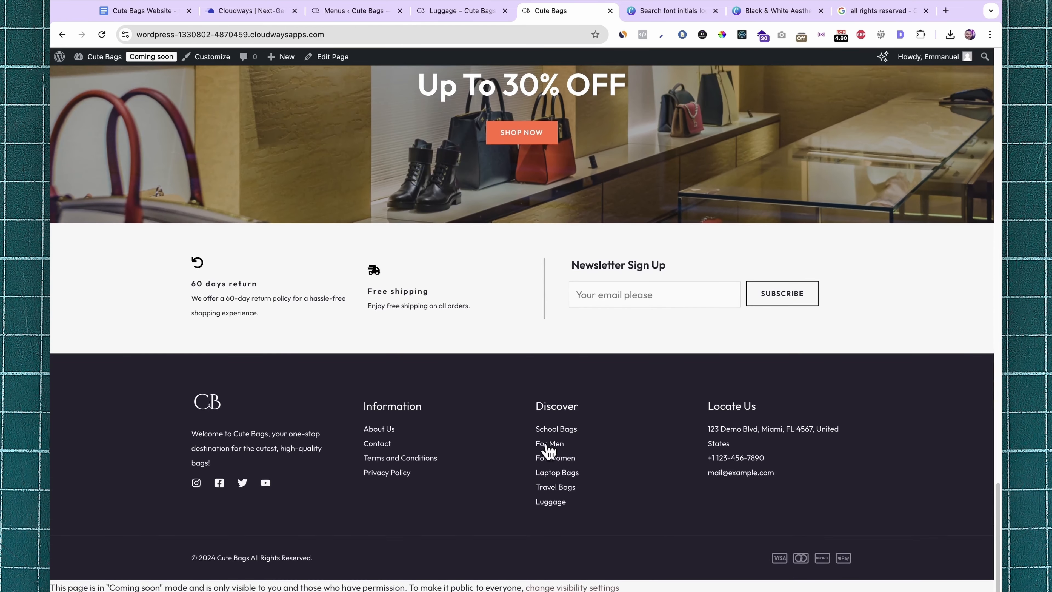
scroll(520, 490, "up", 10)
scroll(521, 490, "up", 10)
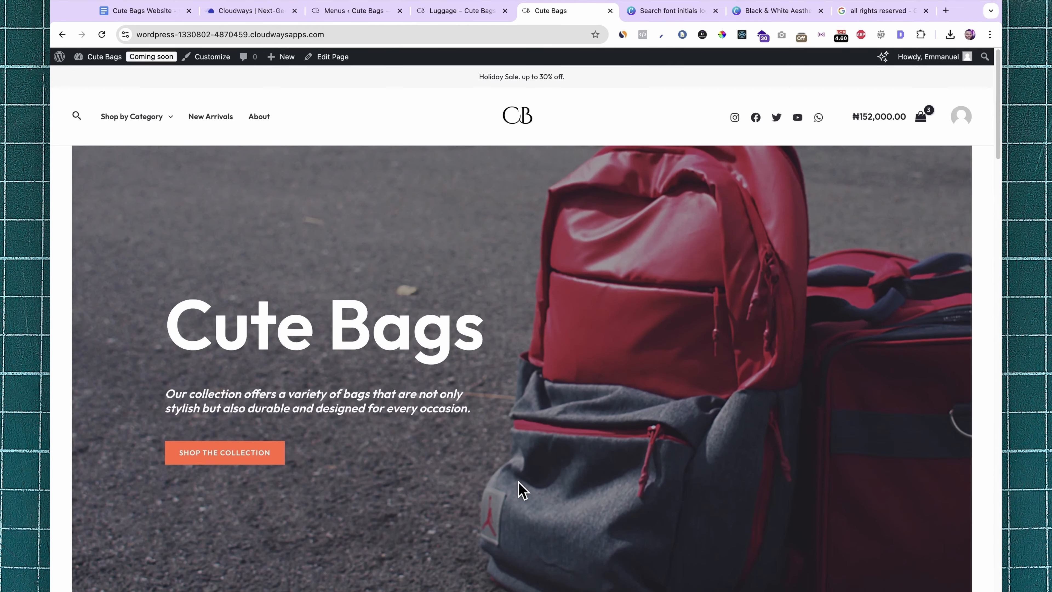
scroll(542, 462, "down", 3)
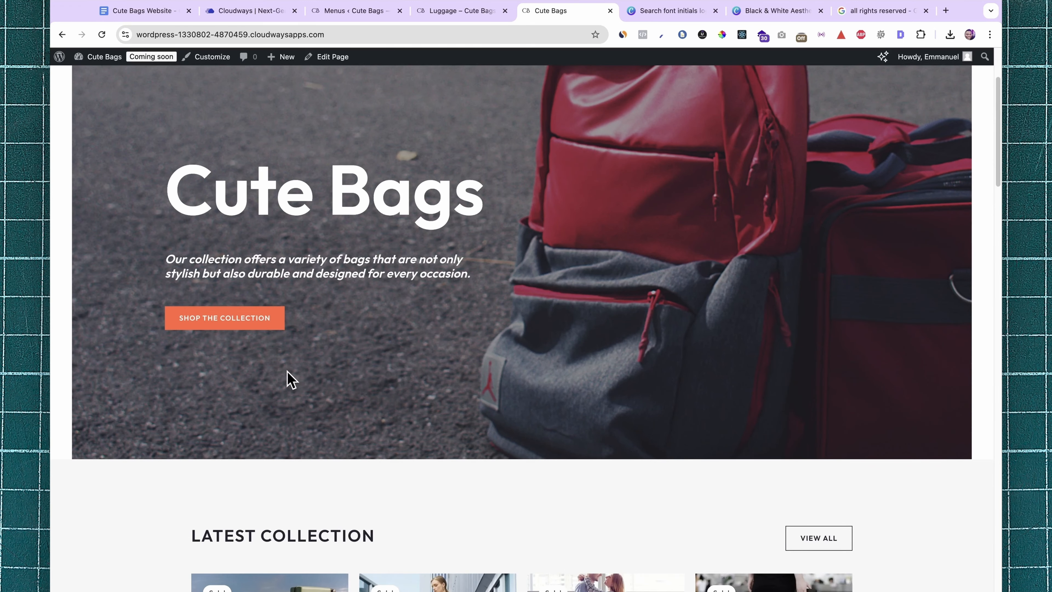
left_click(251, 325)
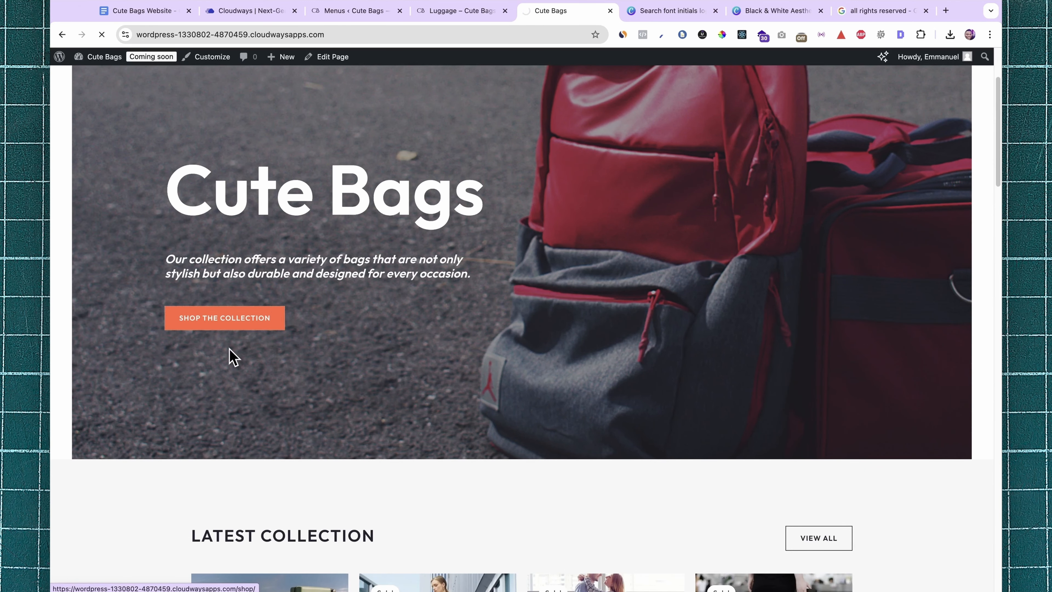
scroll(427, 375, "down", 5)
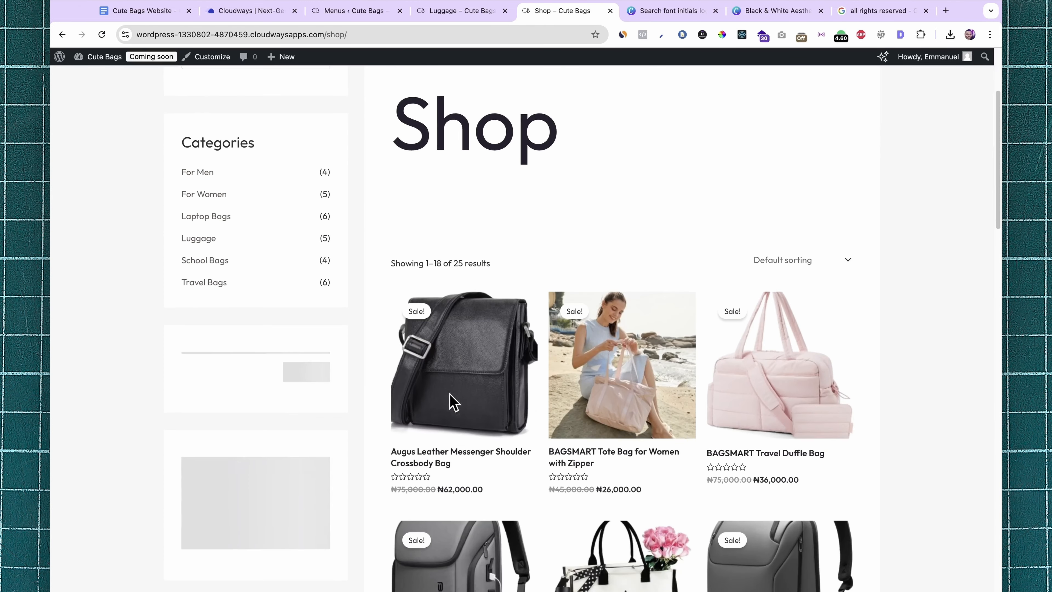
left_click(430, 390)
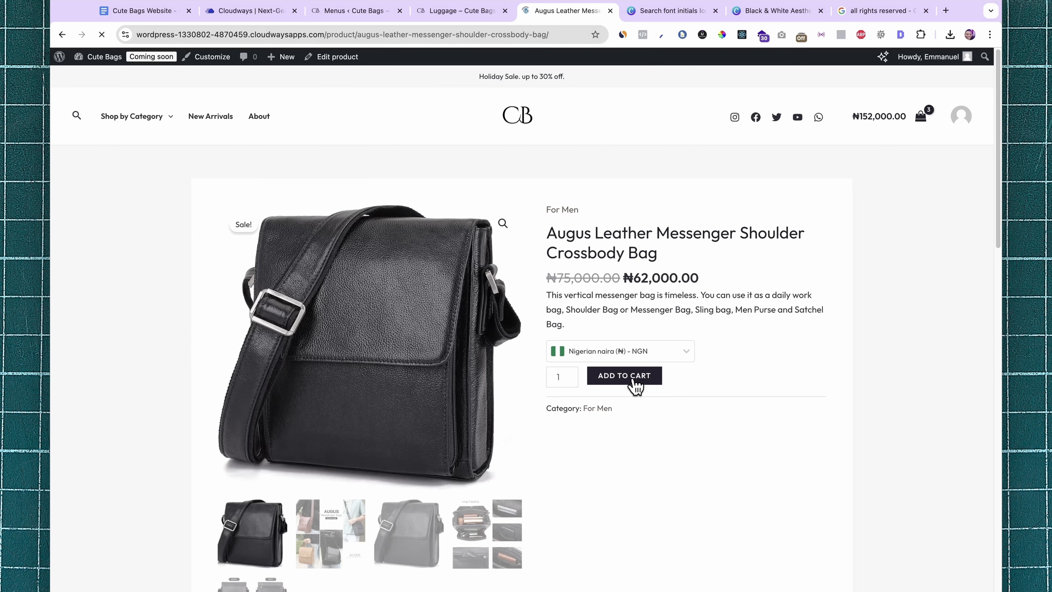
Add the messenger bag to the cart and proceed to checkout.
left_click(634, 376)
left_click(772, 227)
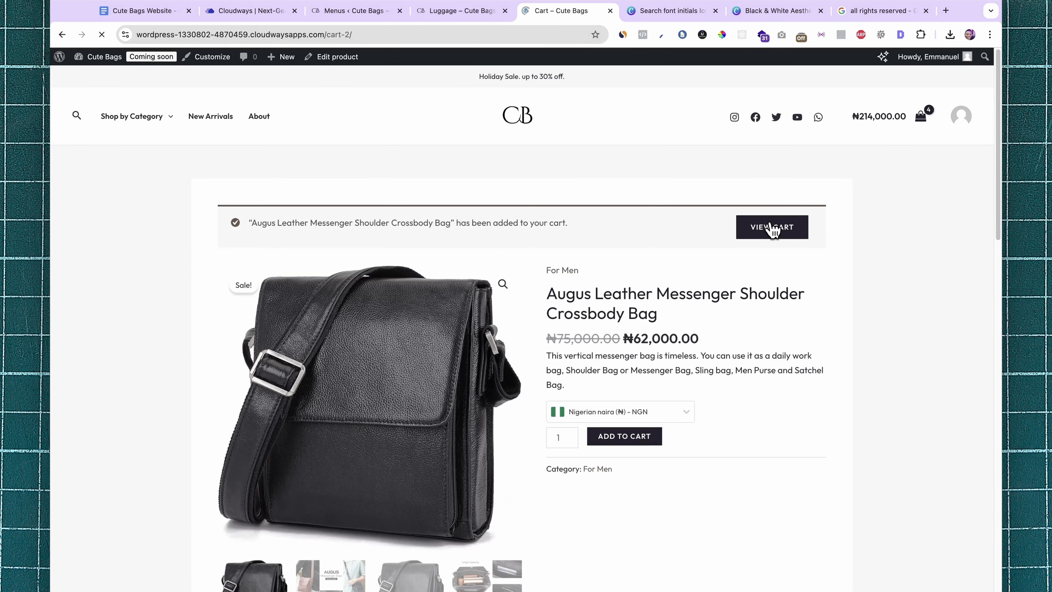
scroll(679, 343, "down", 5)
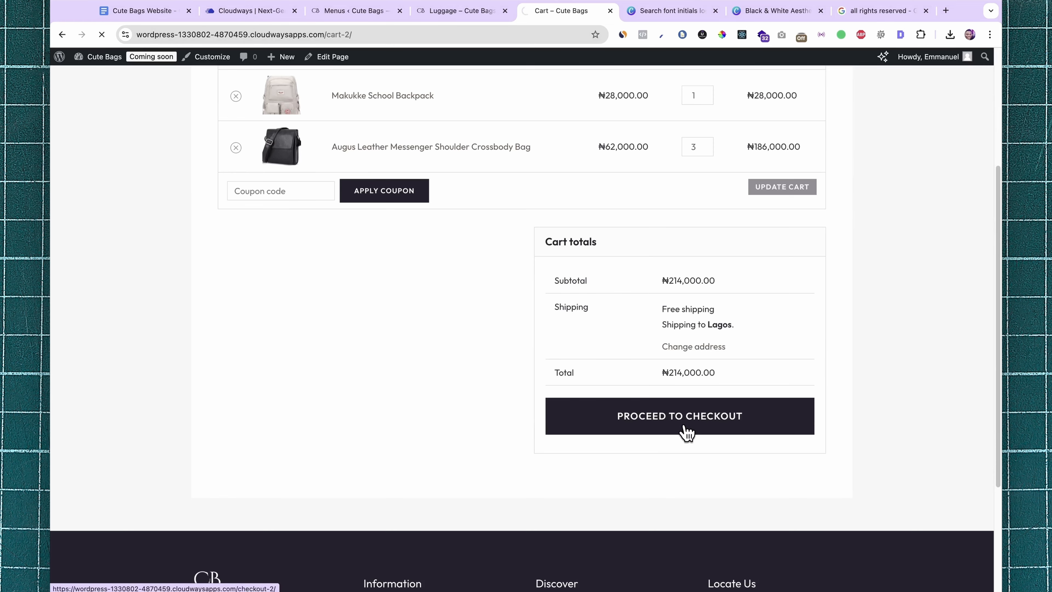
left_click(684, 427)
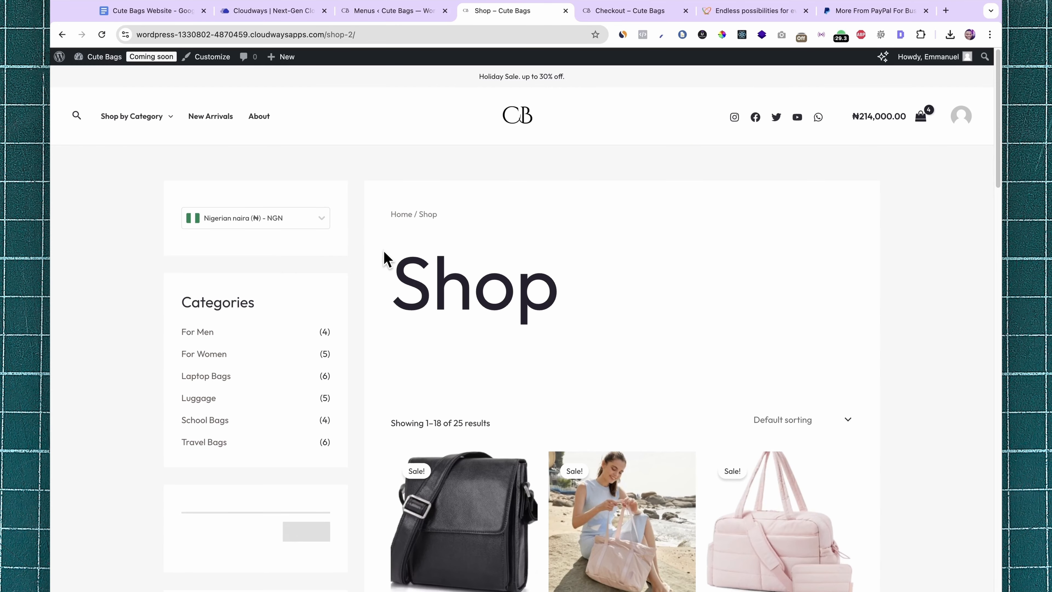
Check the shop's currency options (USD, GBP) while keeping NGN selected.
scroll(399, 263, "down", 2)
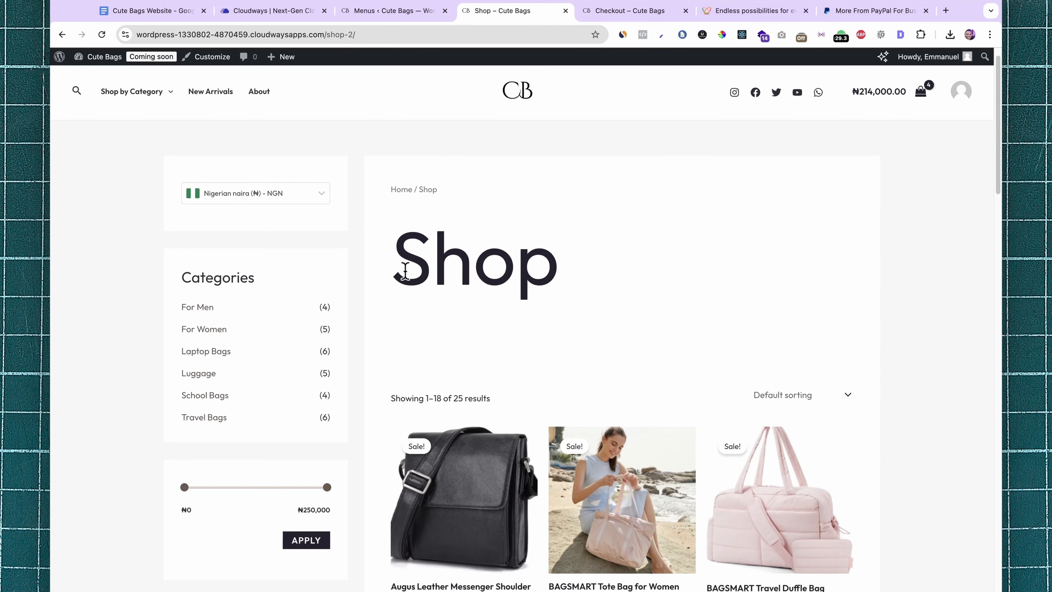
left_click(286, 190)
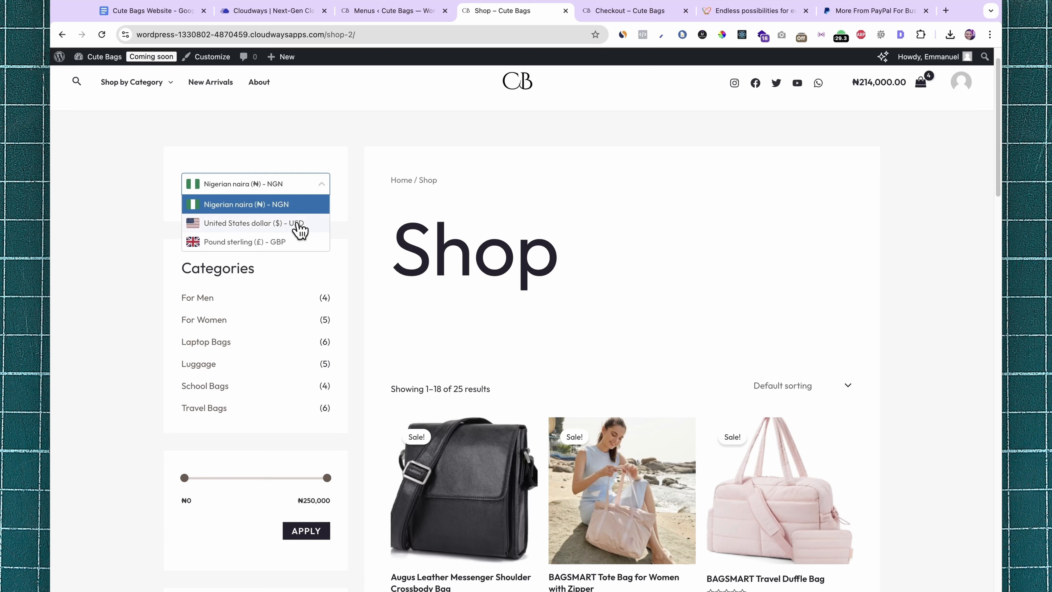
left_click(351, 237)
left_click(286, 188)
left_click(369, 12)
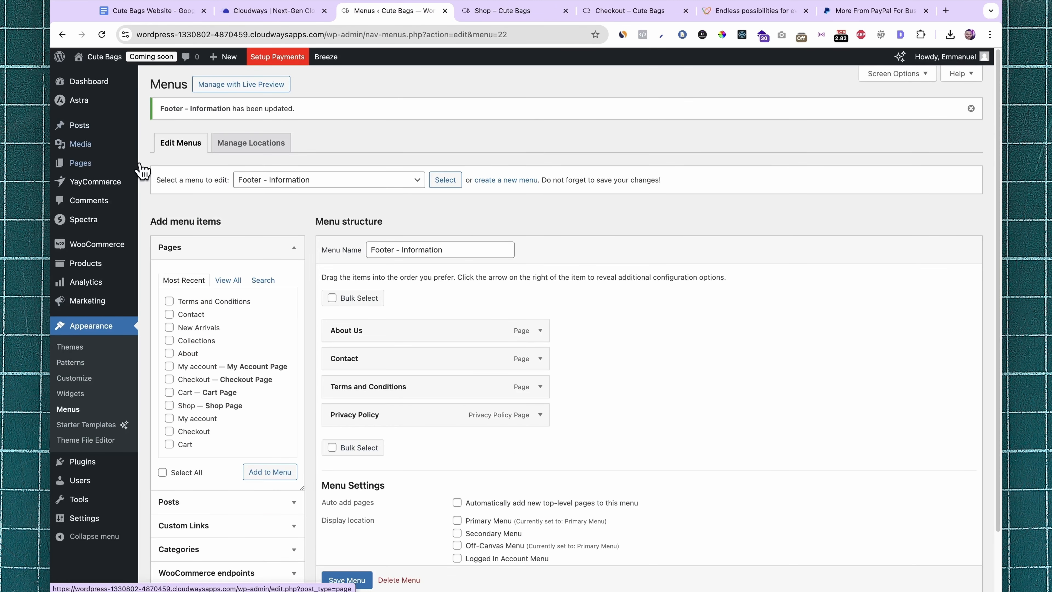
Open WooCommerce Settings > Payments and scroll through the disabled Stripe methods.
mouse_move(95, 248)
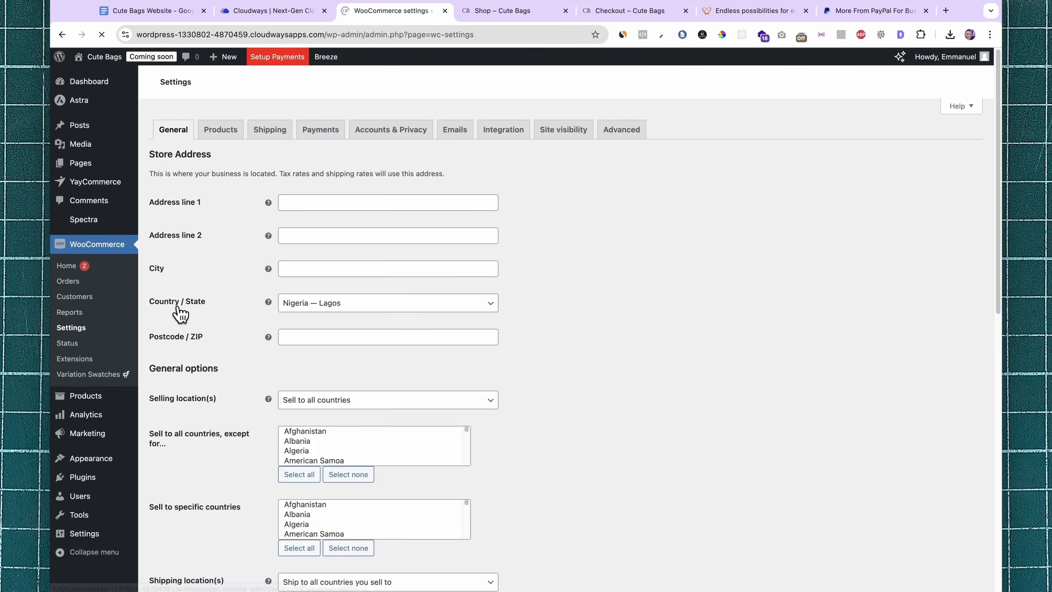
left_click(317, 131)
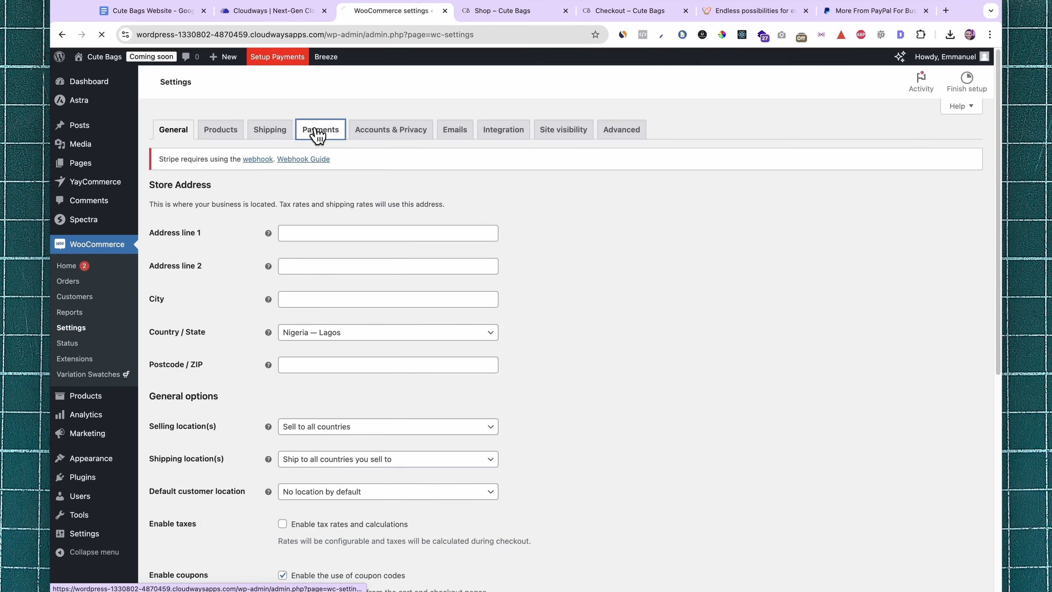
scroll(399, 312, "down", 10)
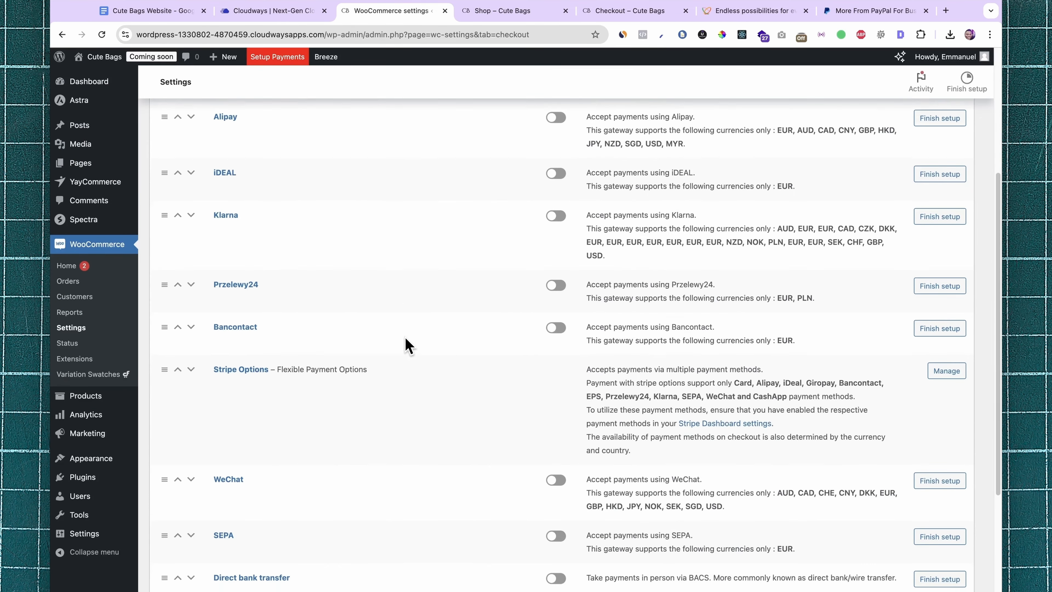
scroll(410, 345, "up", 8)
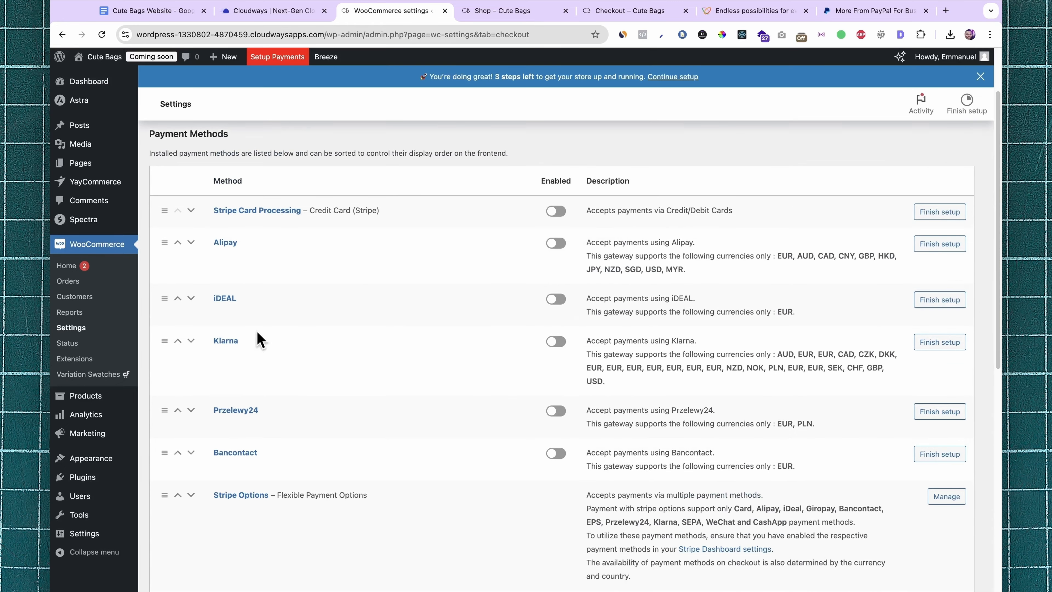
scroll(434, 388, "down", 2)
scroll(408, 467, "down", 8)
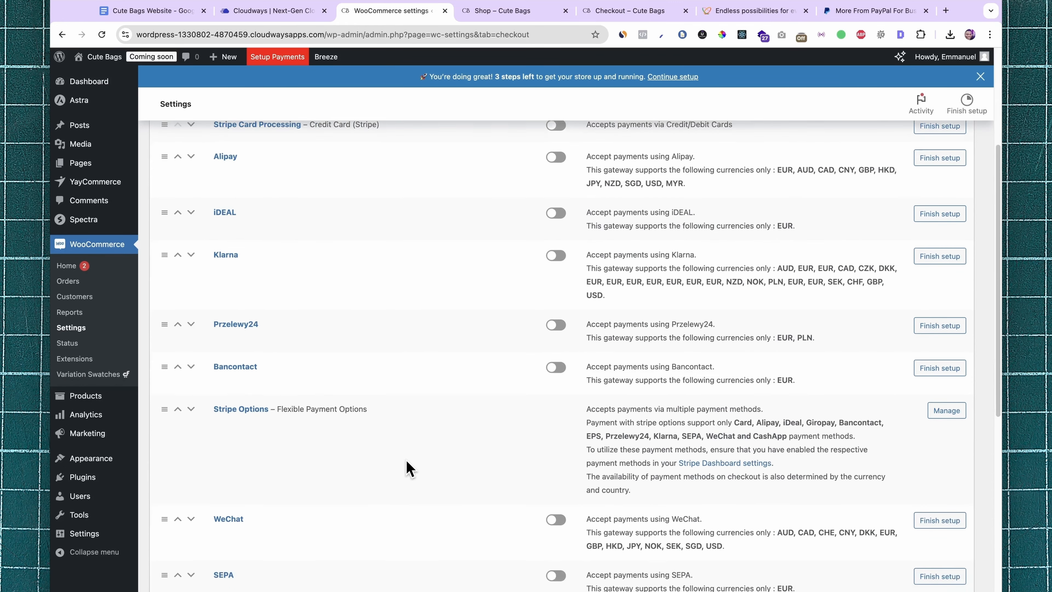
scroll(408, 467, "up", 10)
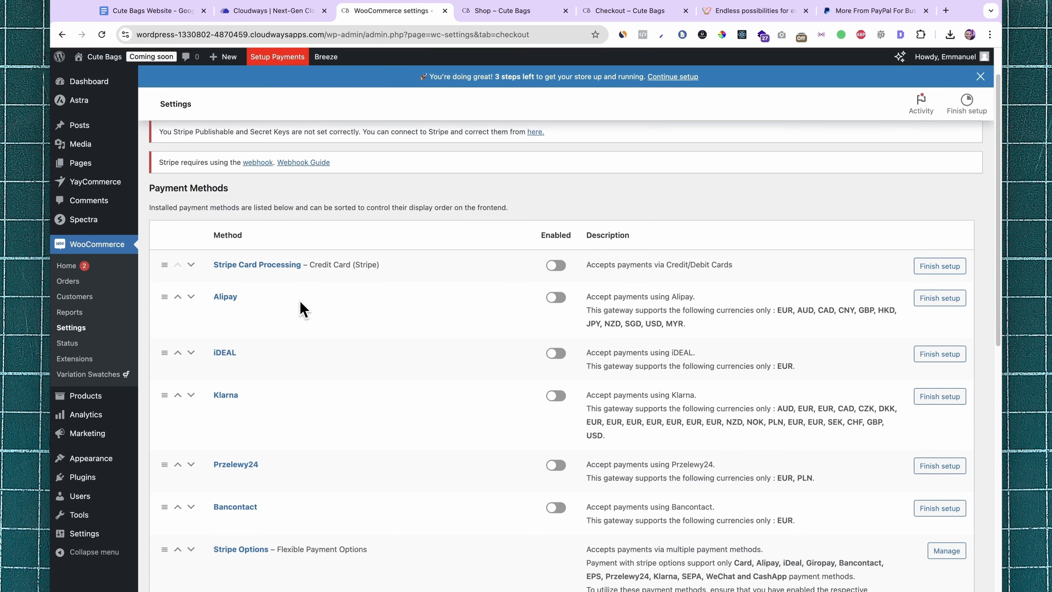
Deactivate and delete the Stripe checkout plugin from Installed Plugins, then reopen Payments settings.
left_click(83, 477)
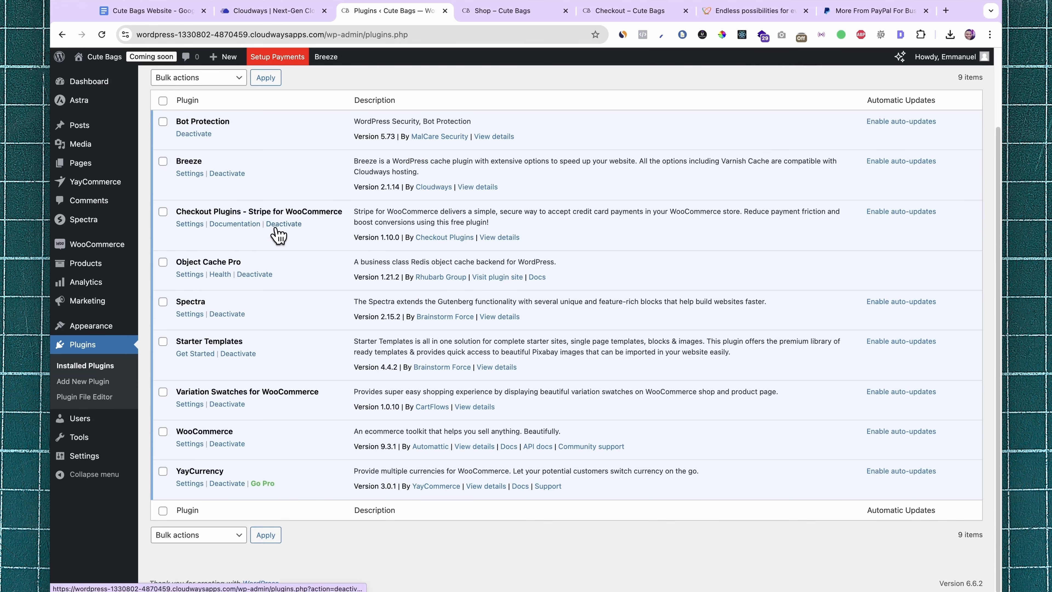
left_click(284, 224)
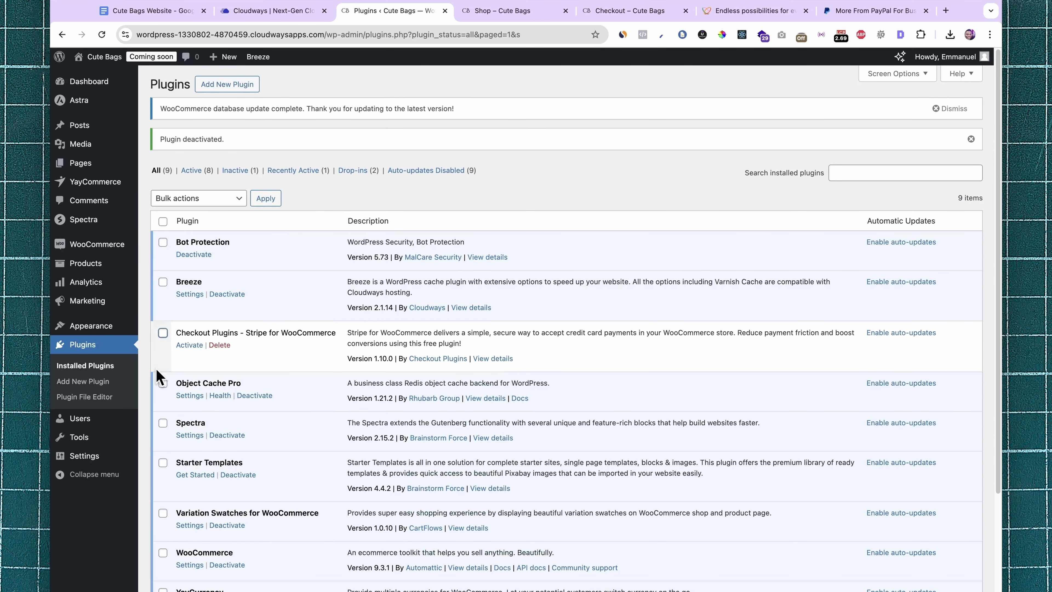
left_click(219, 345)
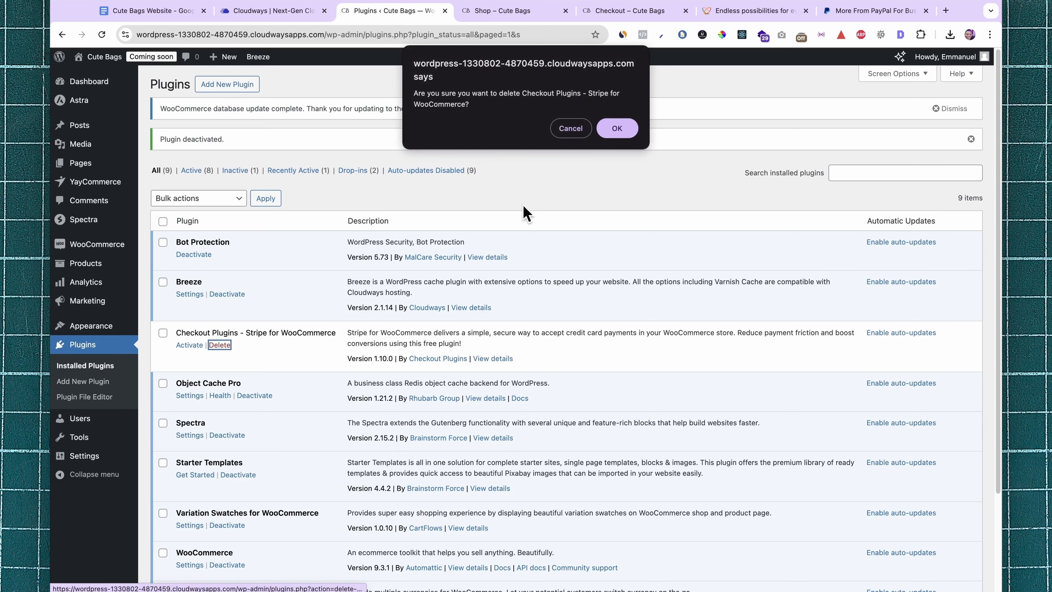
left_click(616, 128)
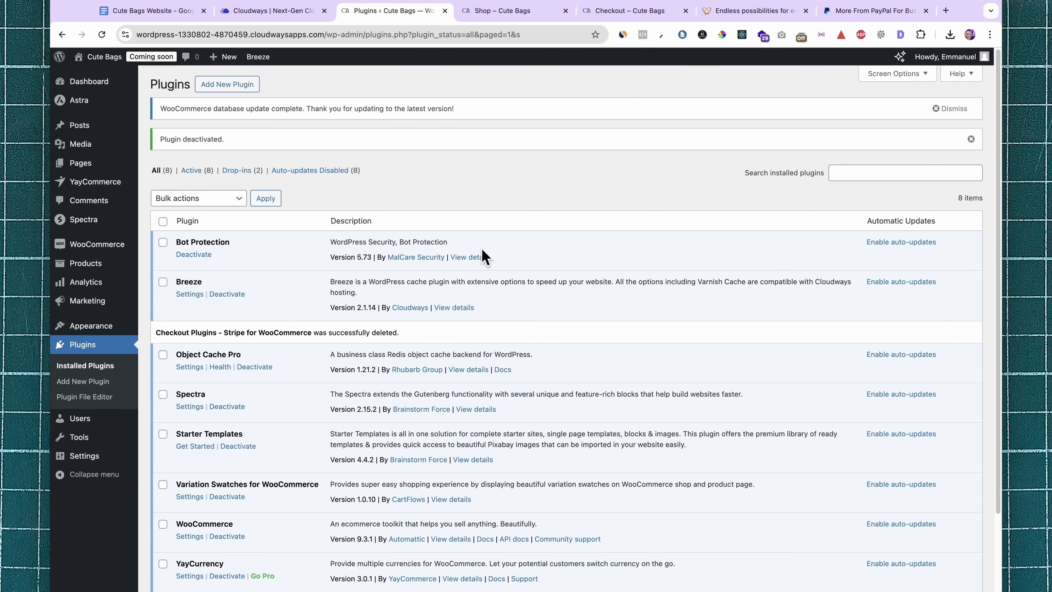
mouse_move(97, 244)
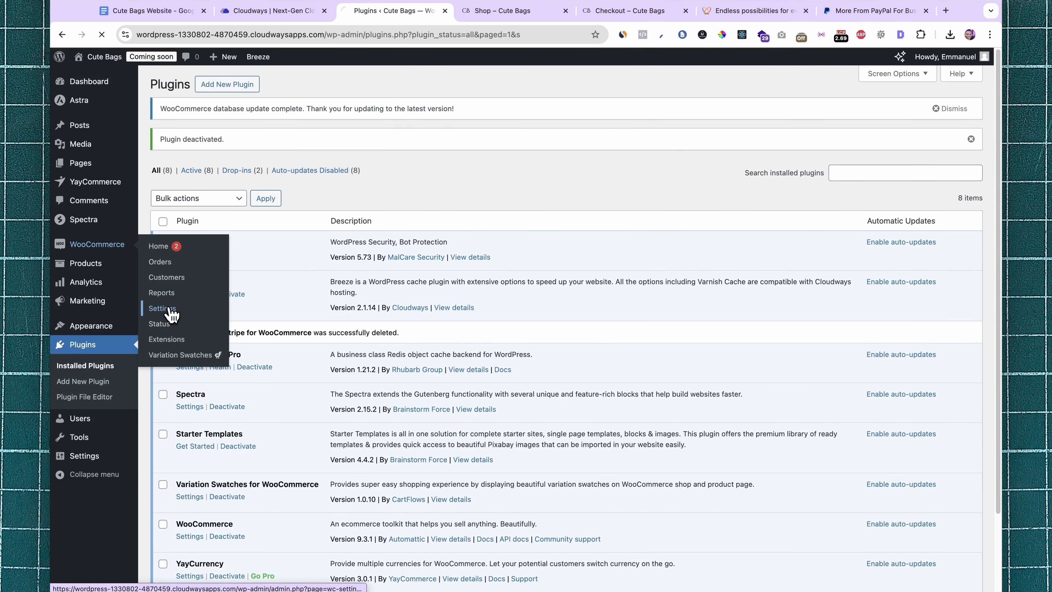
left_click(317, 131)
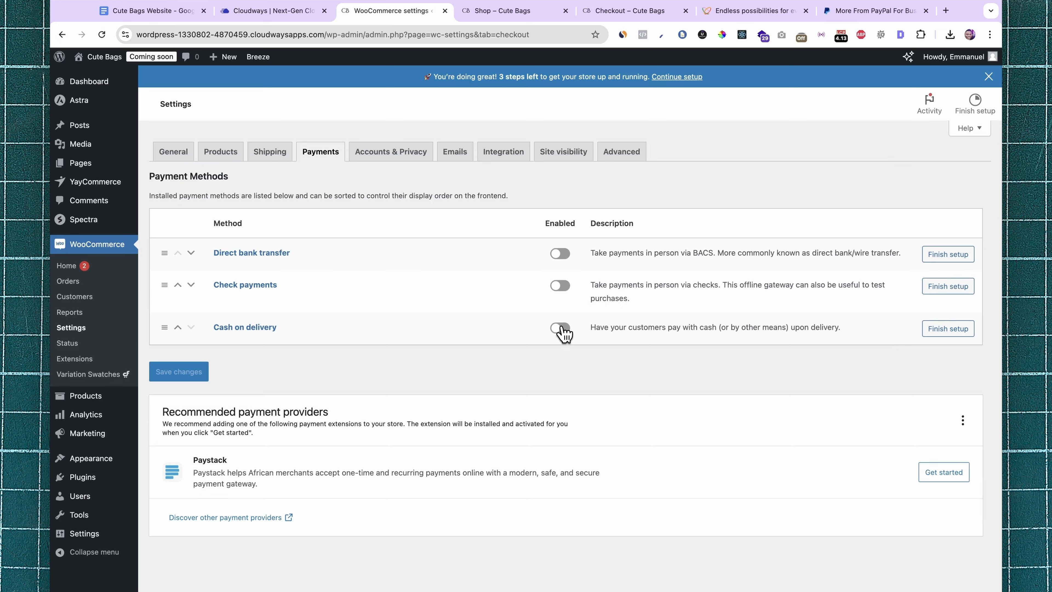
Enable Cash on delivery, keeping its default title, description, instructions and shipping methods.
left_click(560, 336)
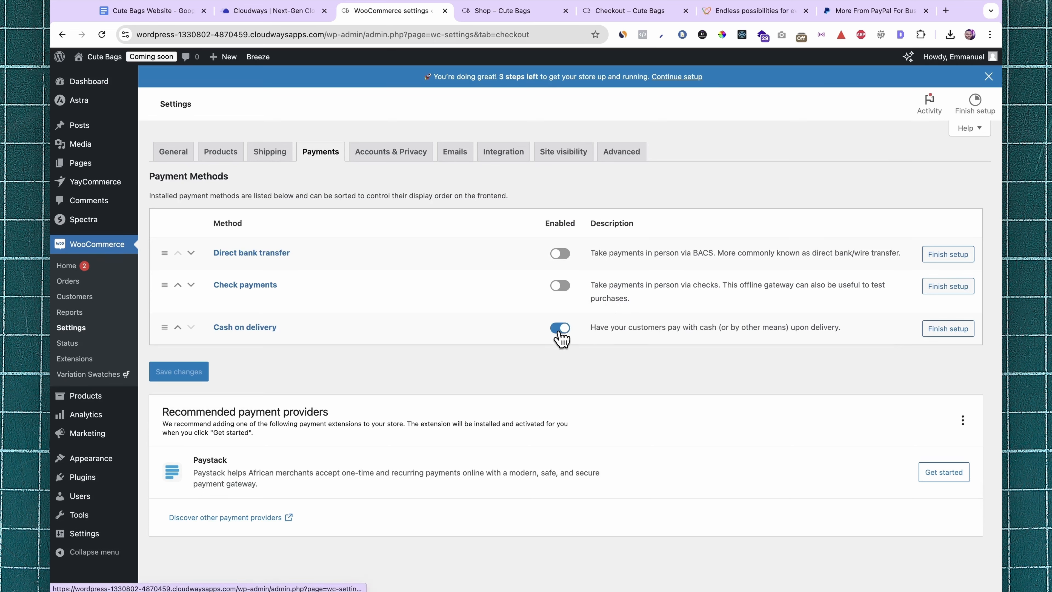
left_click(948, 331)
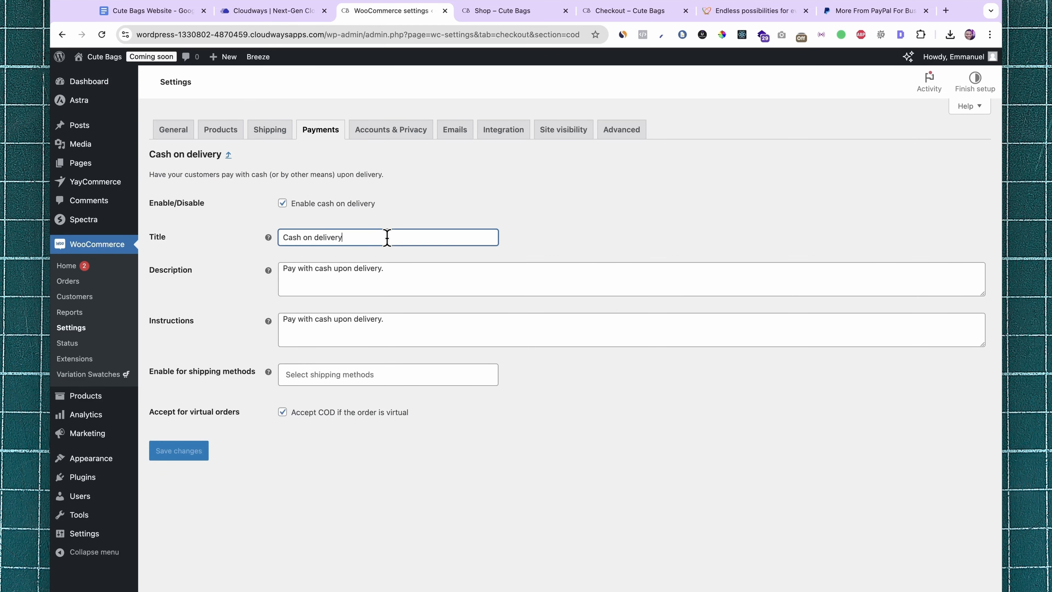
left_click_drag(385, 235, 275, 242)
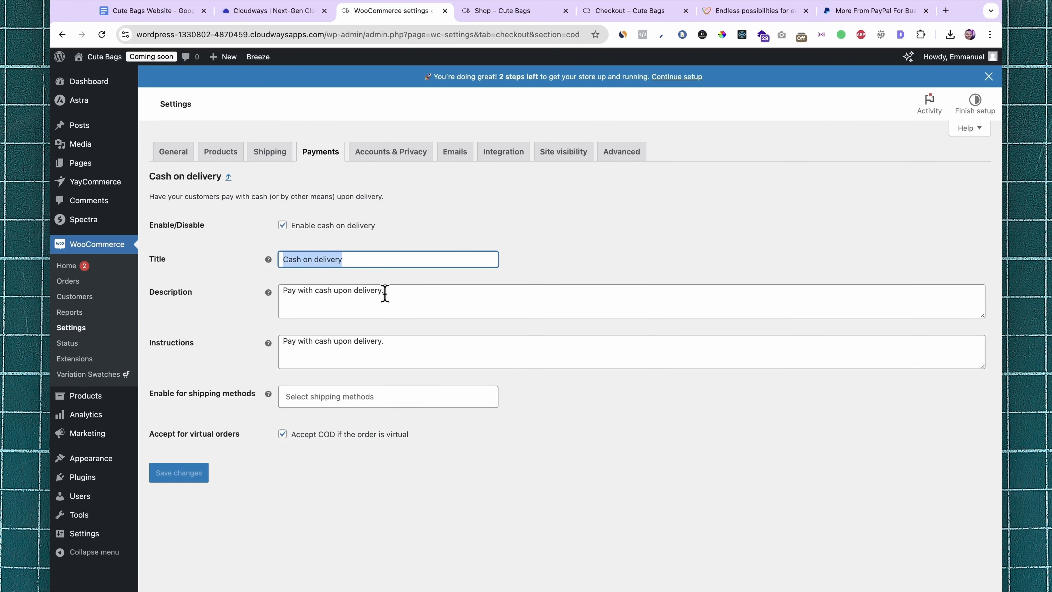
left_click(416, 313)
left_click(398, 354)
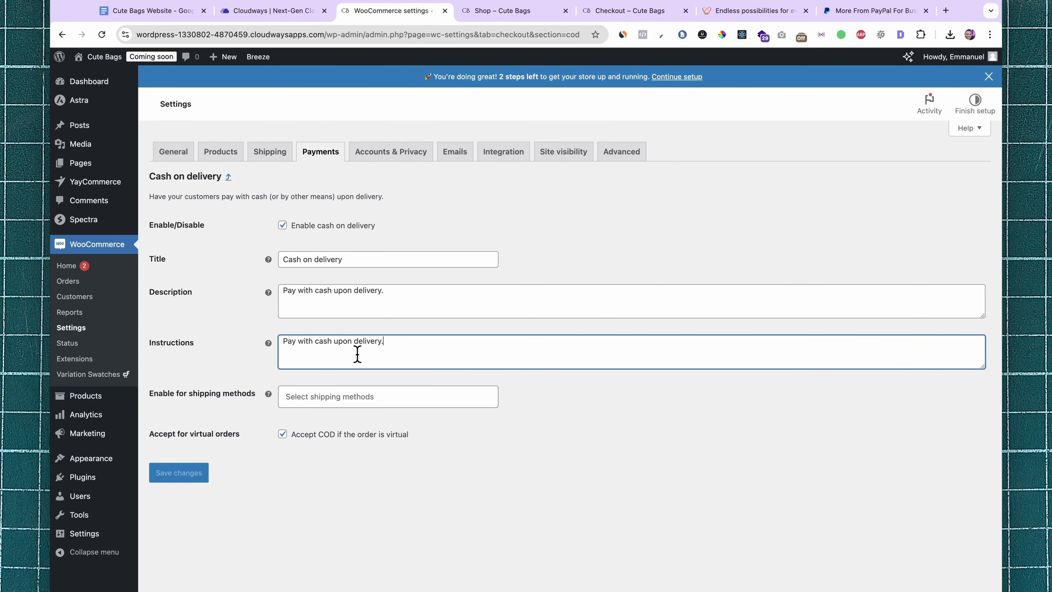
left_click(341, 400)
left_click(597, 405)
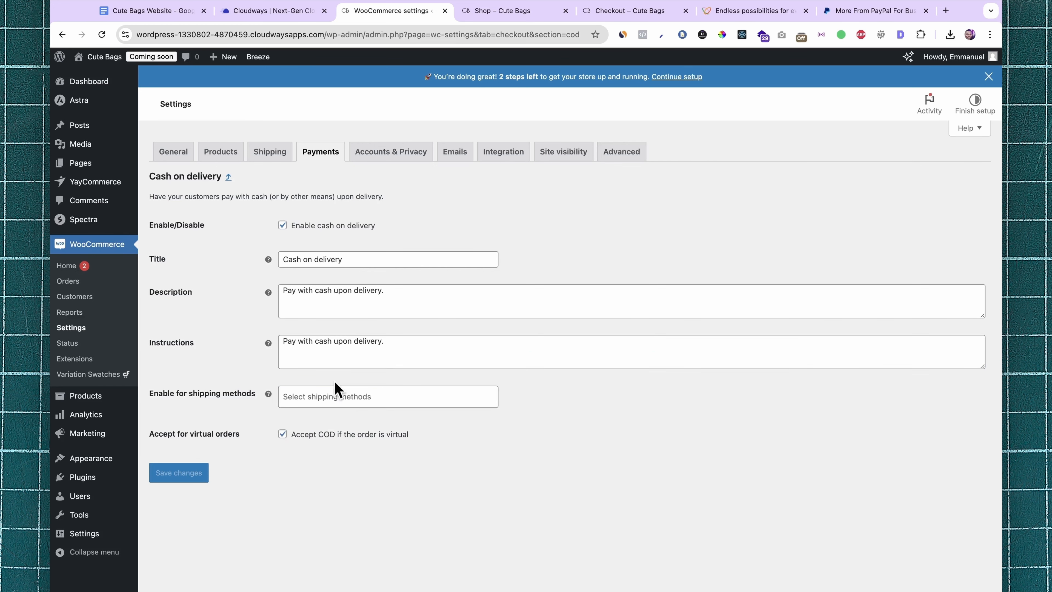
left_click(322, 157)
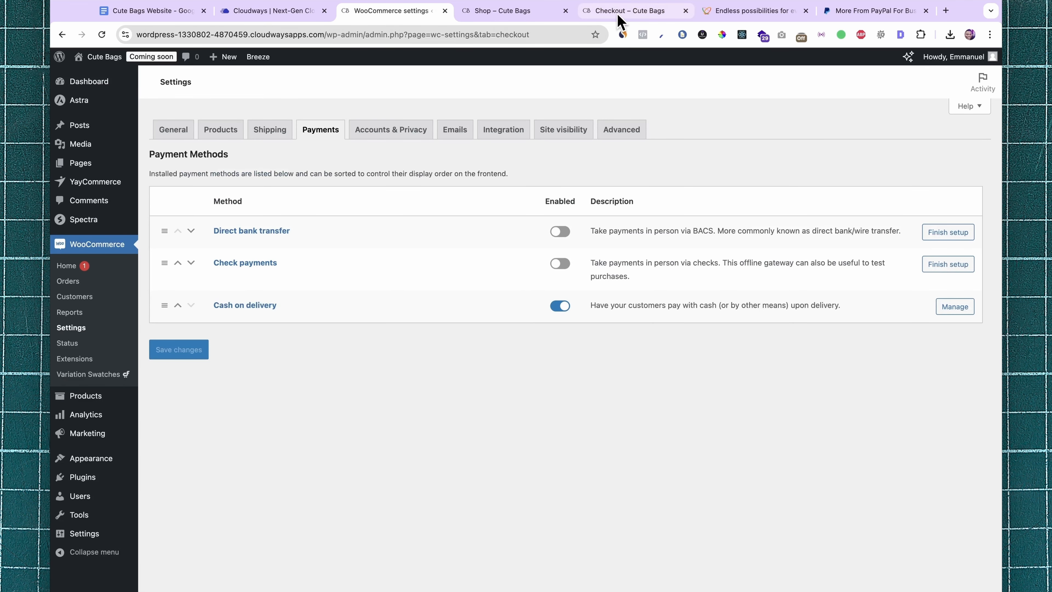
left_click(618, 14)
Reload checkout to confirm Cash on delivery is offered, then return to Payments settings.
scroll(521, 312, "down", 5)
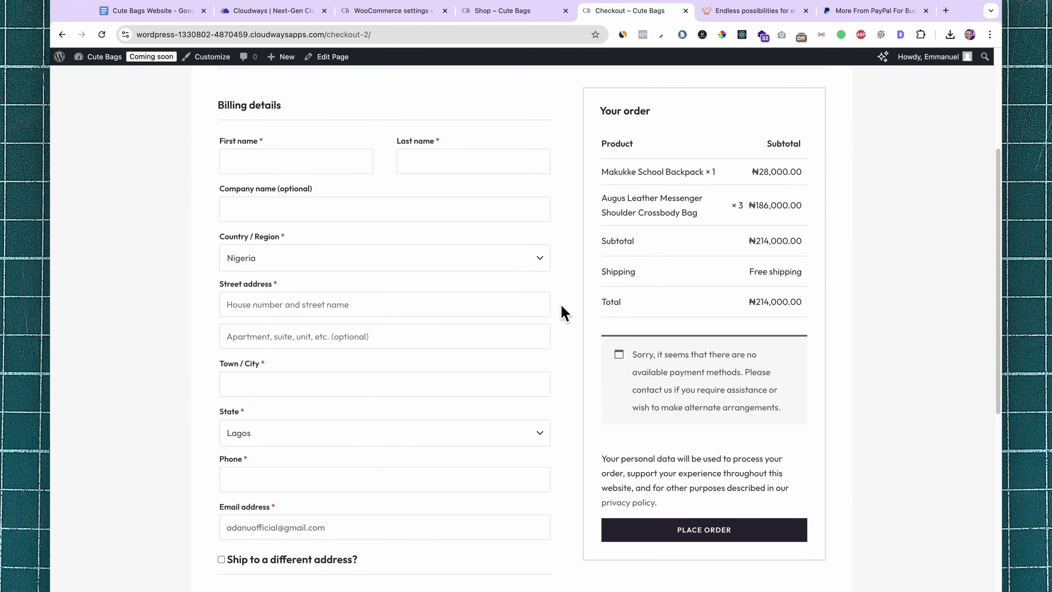
scroll(664, 375, "up", 5)
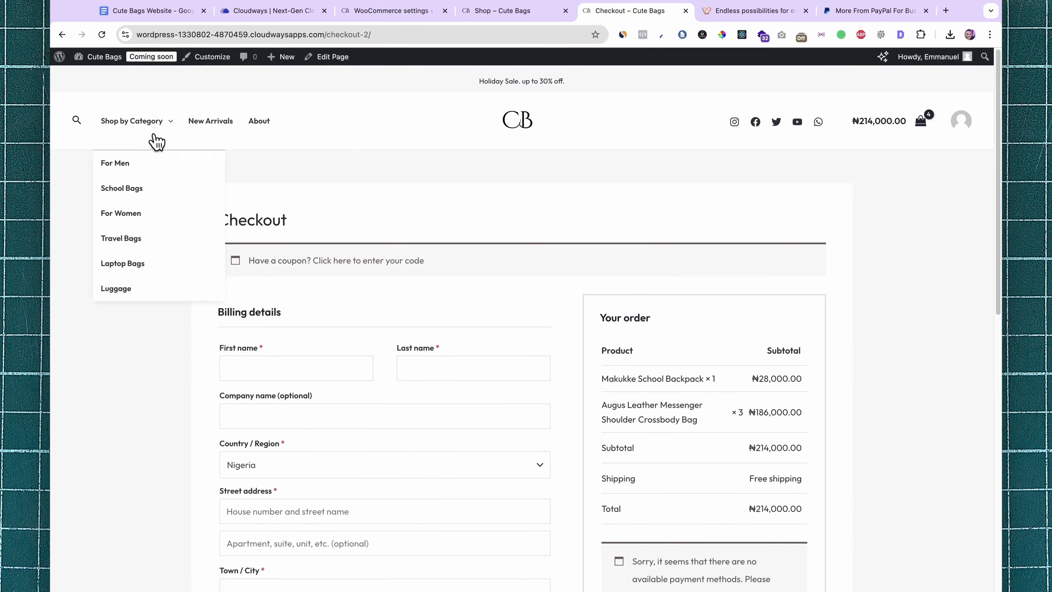
left_click(102, 36)
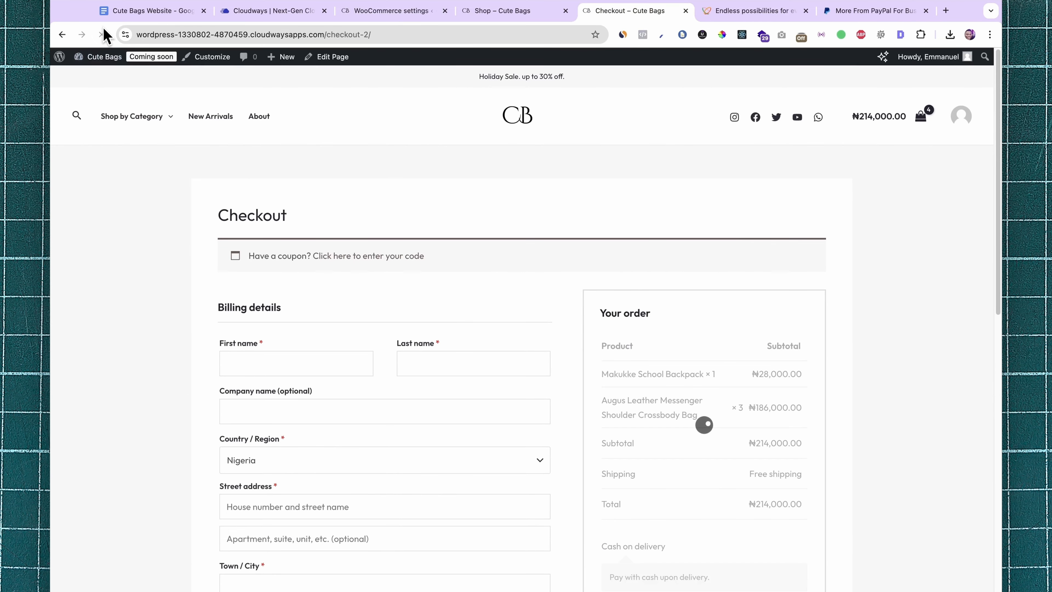
scroll(438, 304, "down", 5)
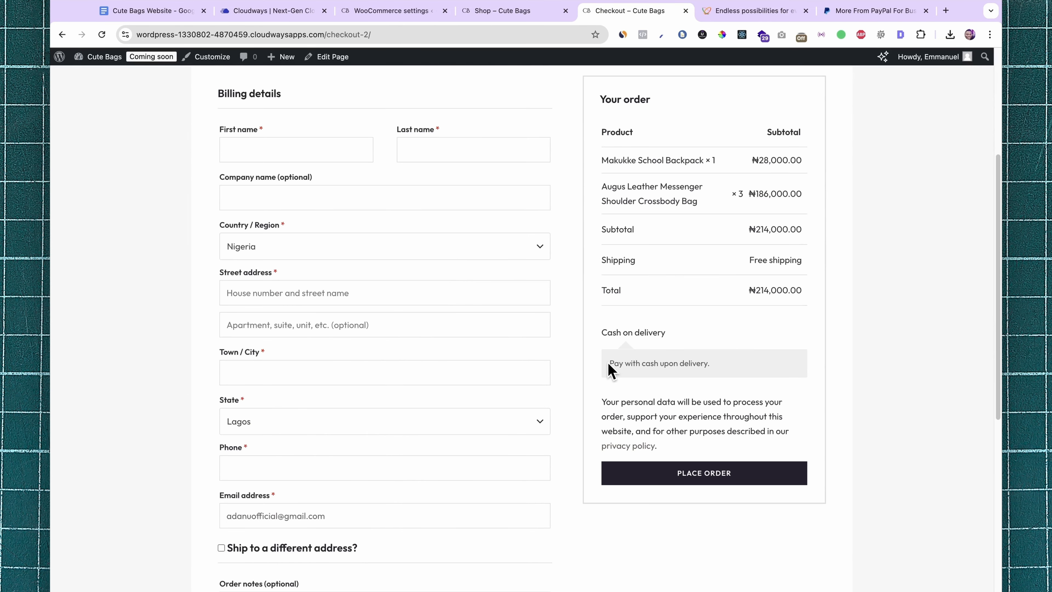
left_click_drag(609, 364, 720, 365)
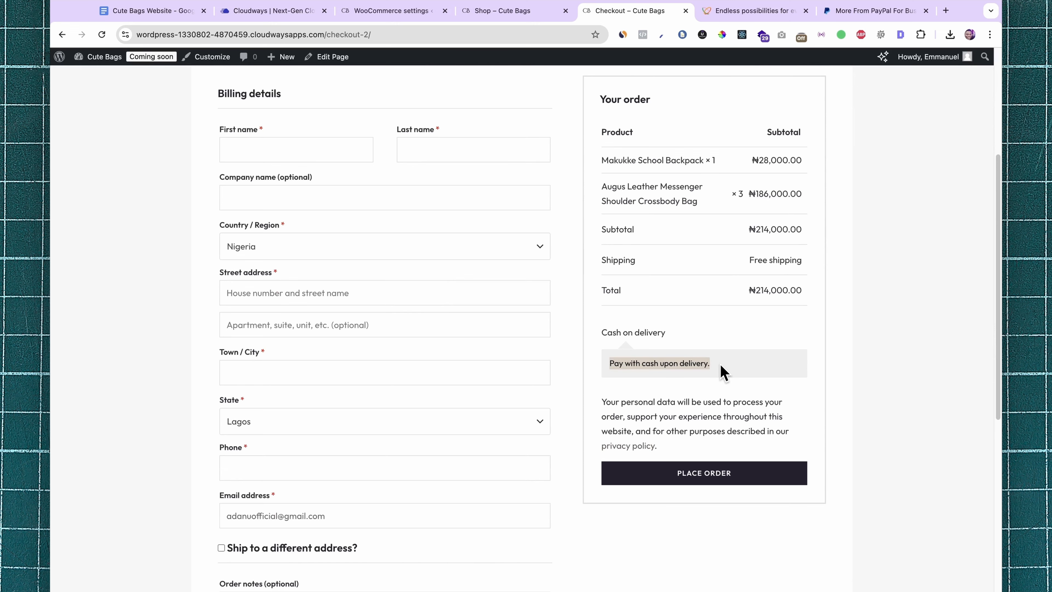
scroll(723, 370, "up", 1)
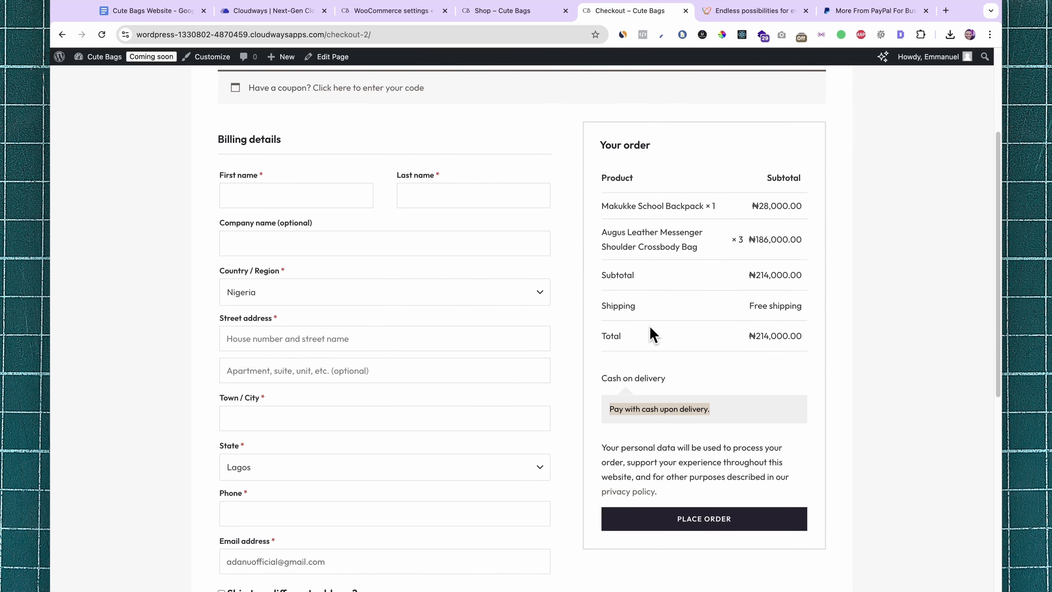
left_click(381, 12)
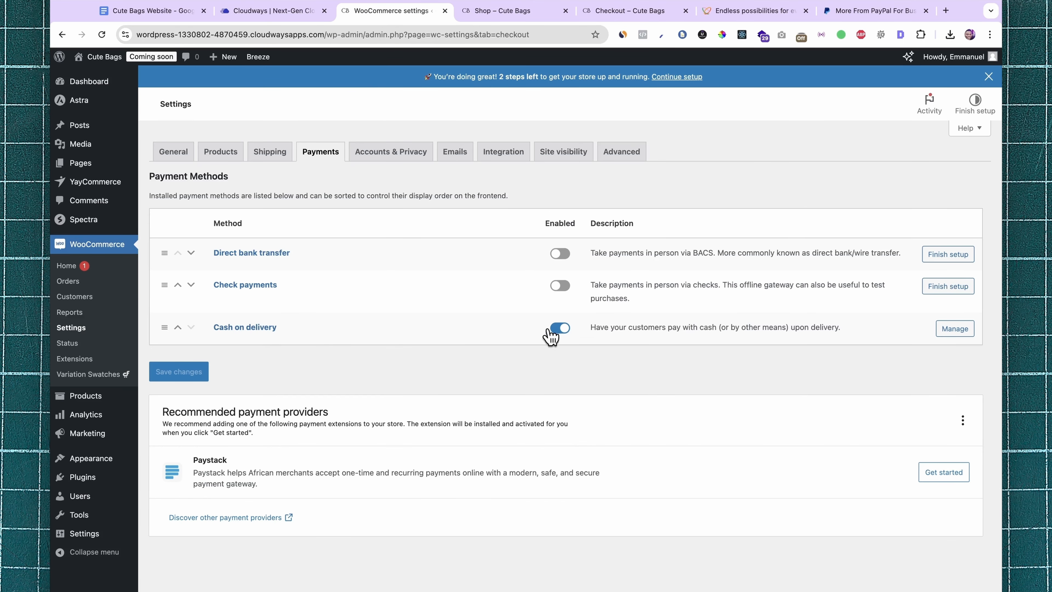
Switch the Cash on delivery payment method off.
left_click(560, 328)
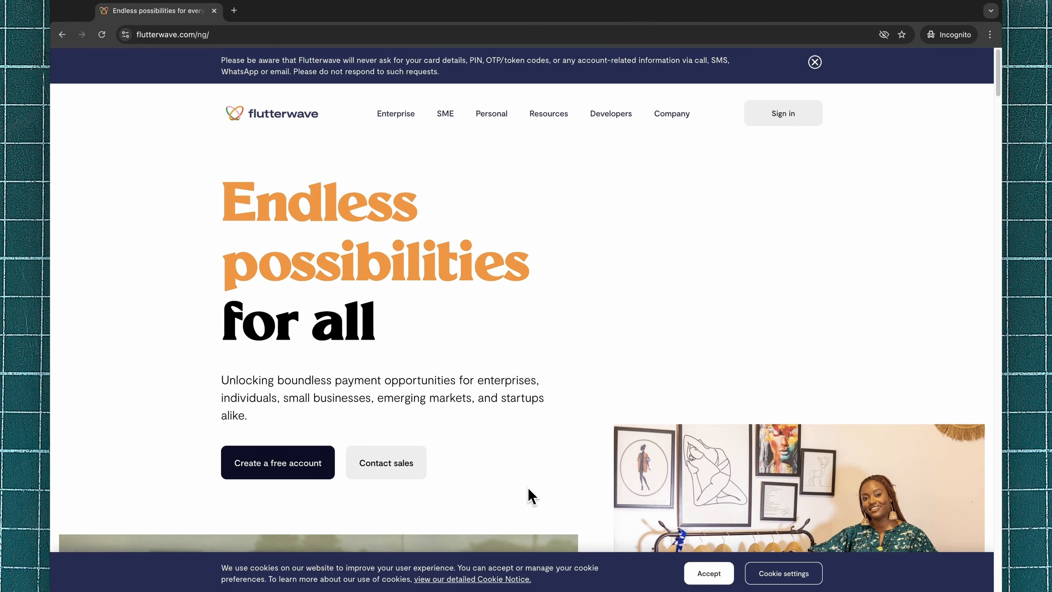
Accept cookies and begin a free Flutterwave business account sign-up with Nigeria as the country.
left_click(708, 573)
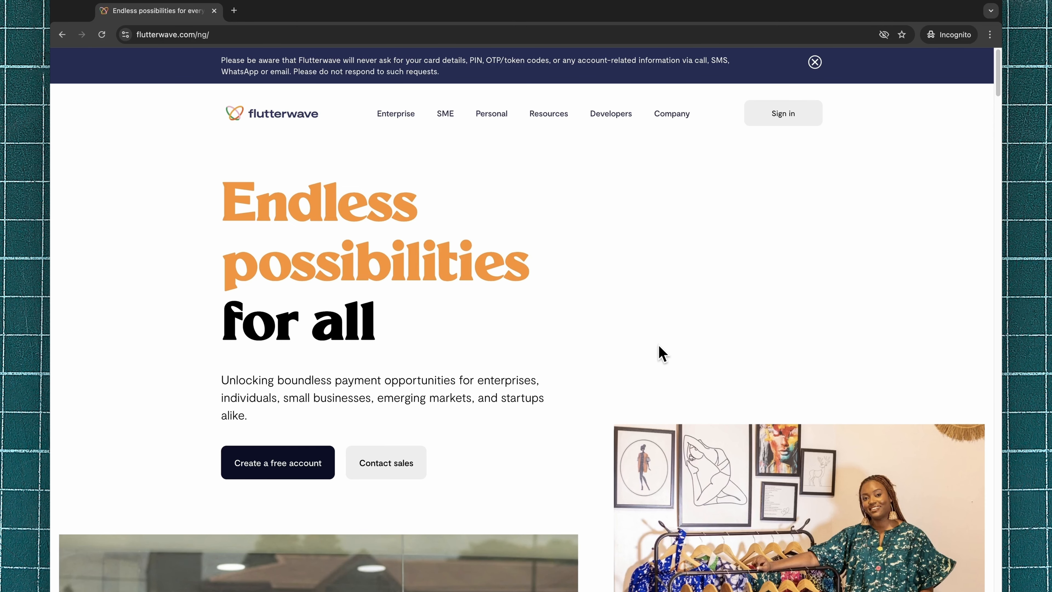
left_click(270, 472)
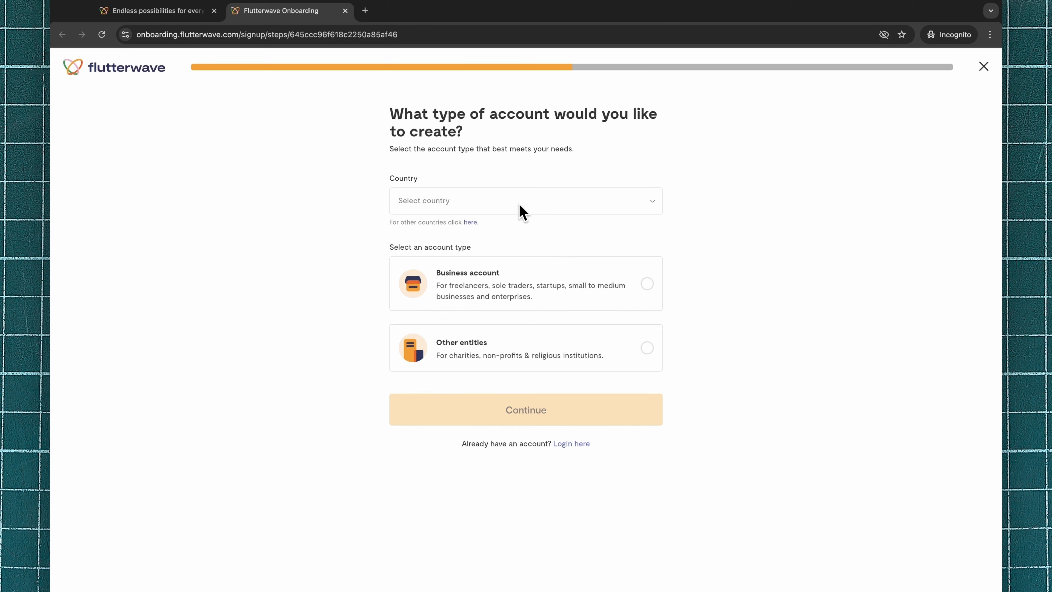
left_click(519, 204)
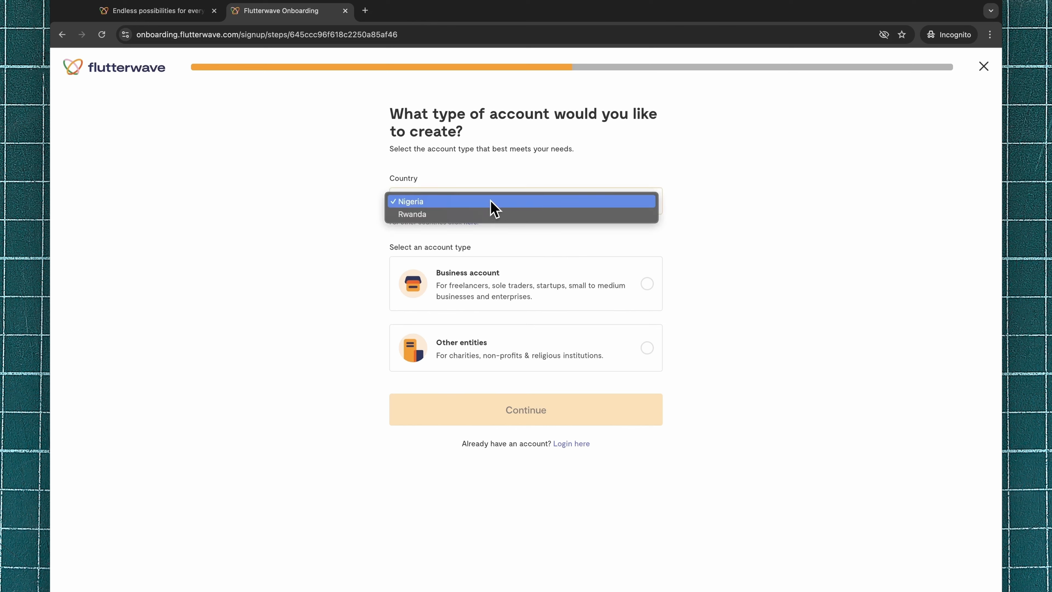
left_click(440, 202)
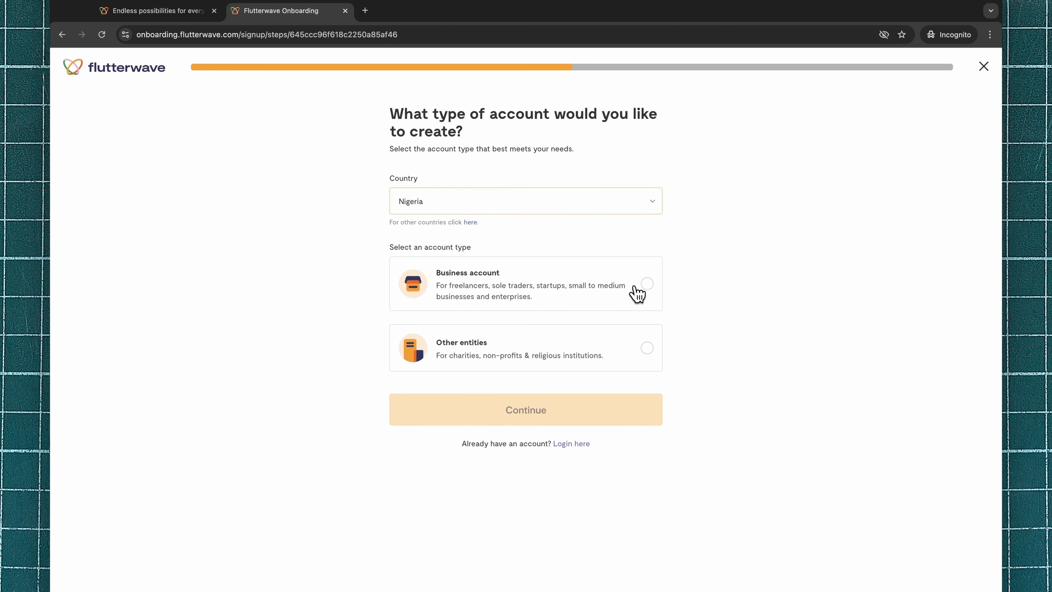
left_click(647, 284)
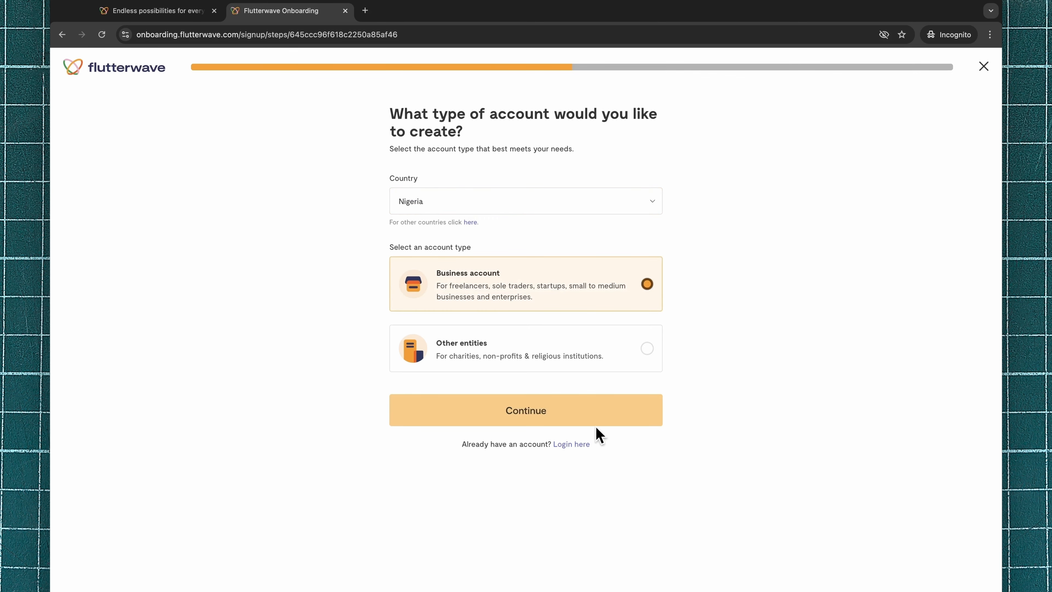
left_click(571, 410)
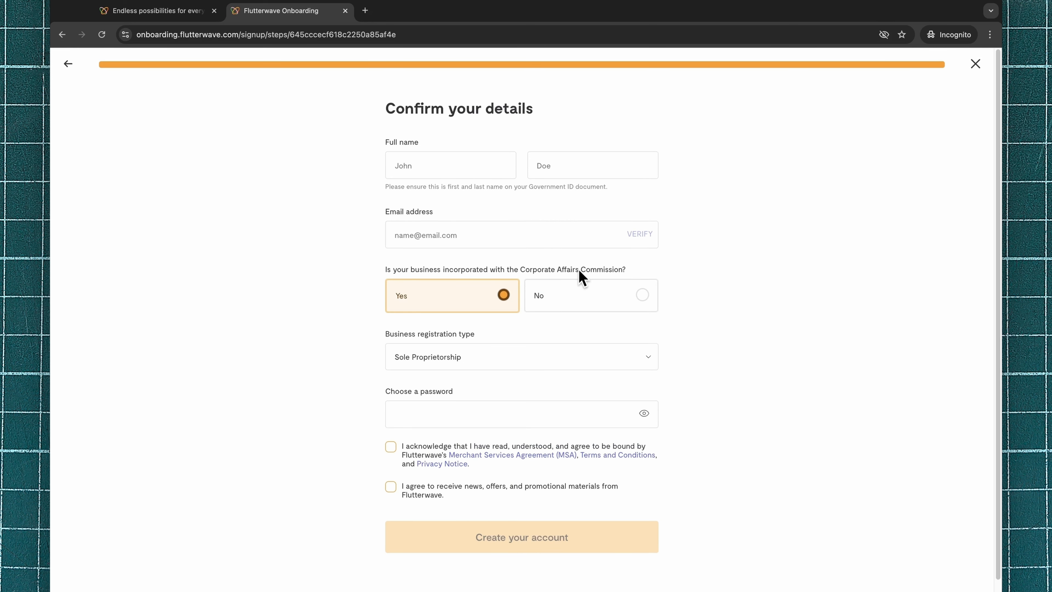
Answer No to the incorporation question, close the getting-started panel, and return to WooCommerce payments.
left_click(580, 292)
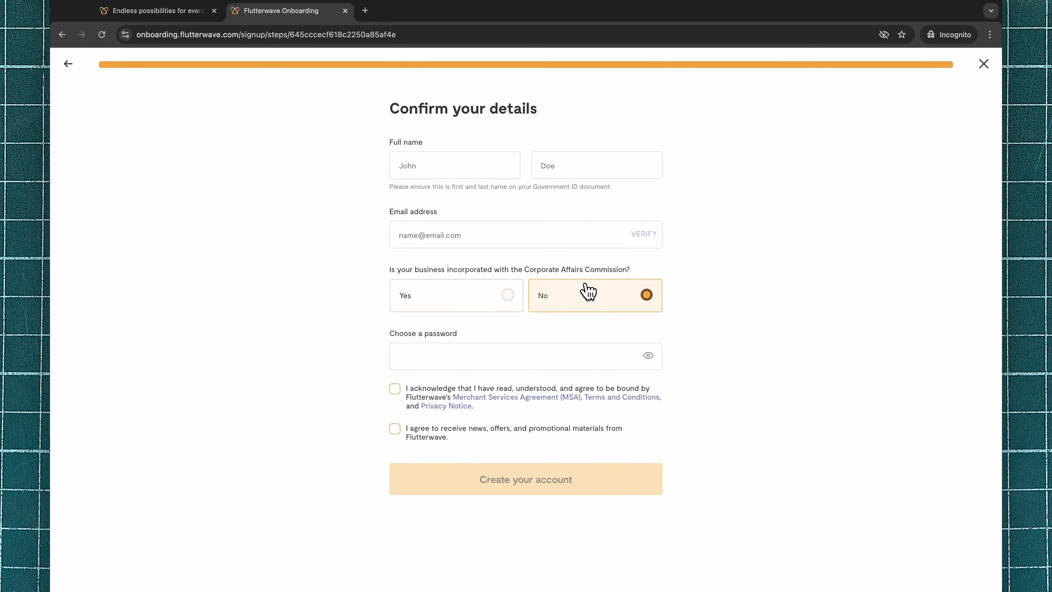
left_click(490, 297)
left_click(557, 301)
left_click(470, 296)
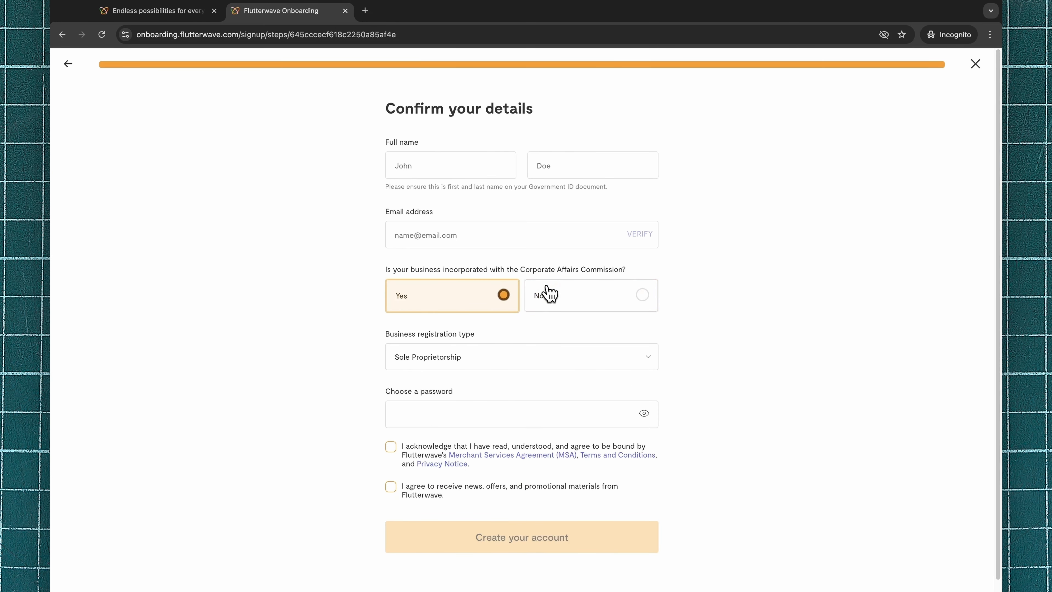
left_click(545, 295)
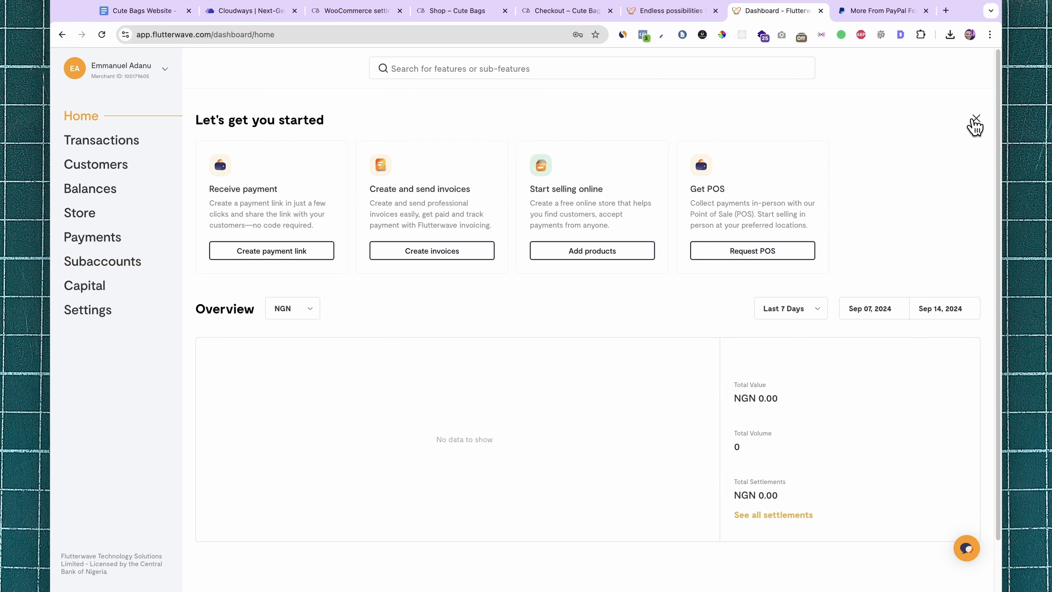
left_click(974, 120)
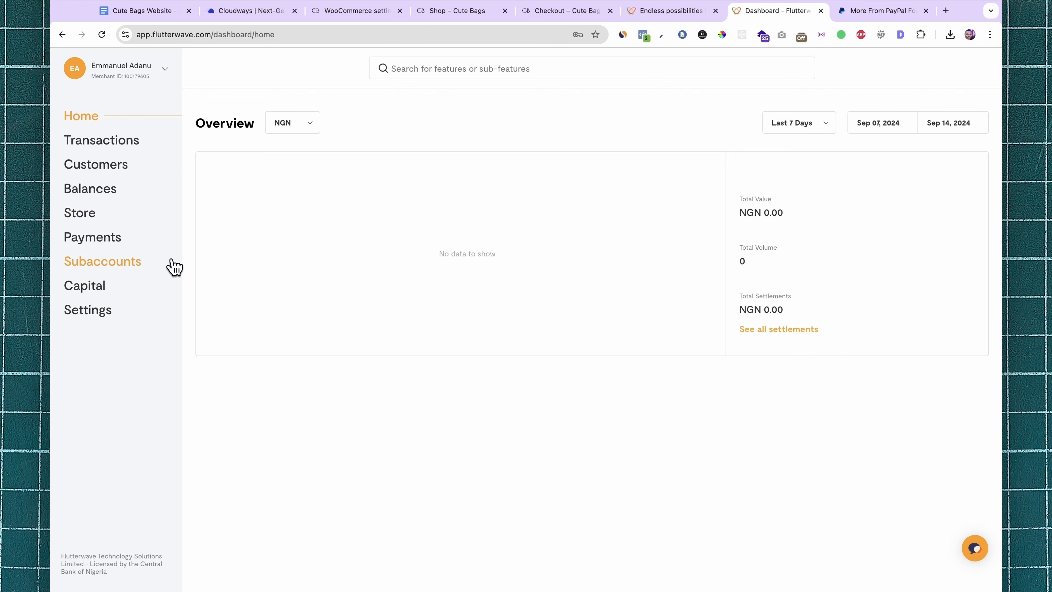
left_click(354, 11)
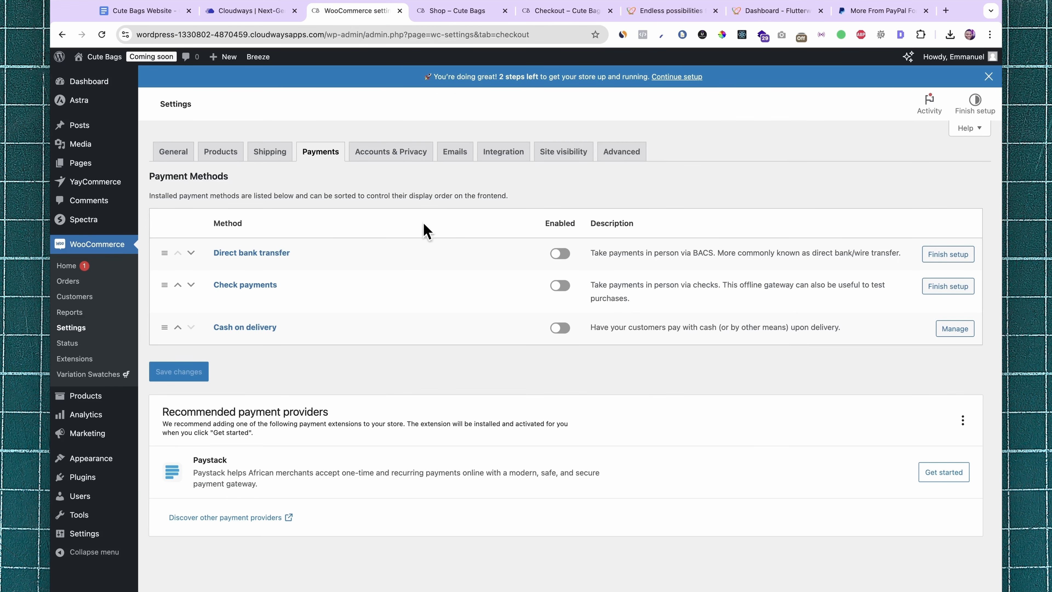
Search plugins for 'flutterwave', then install and activate Flutterwave WooCommerce.
mouse_move(78, 477)
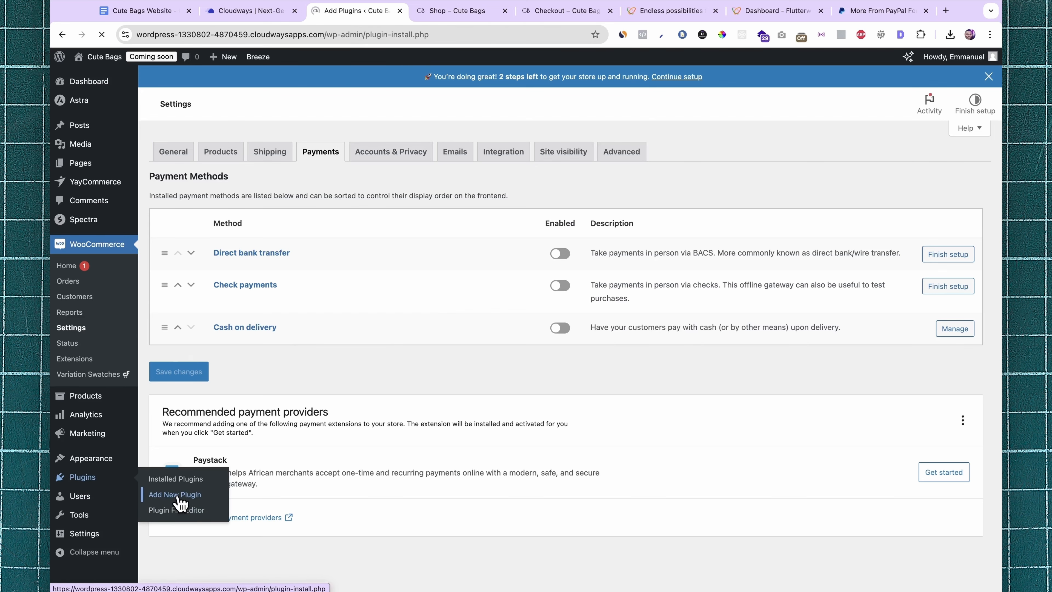
left_click(769, 116)
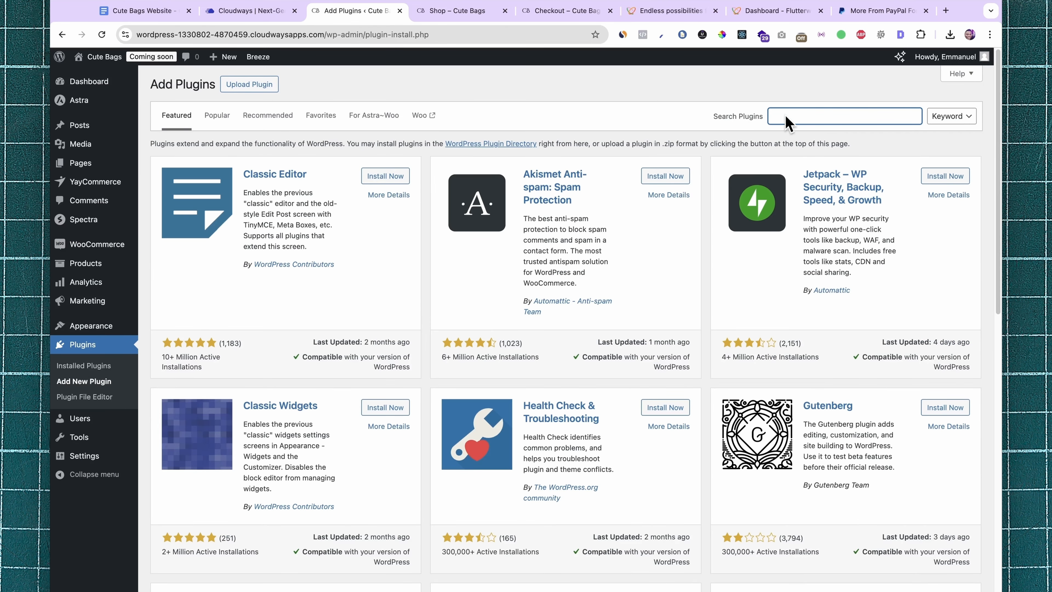
type("flut")
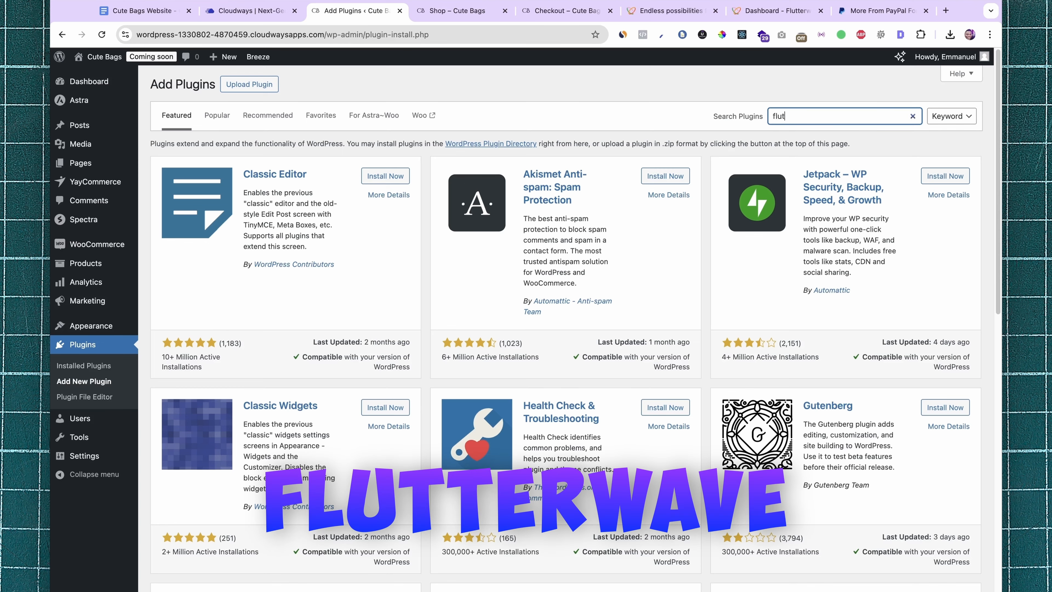
type("terwave")
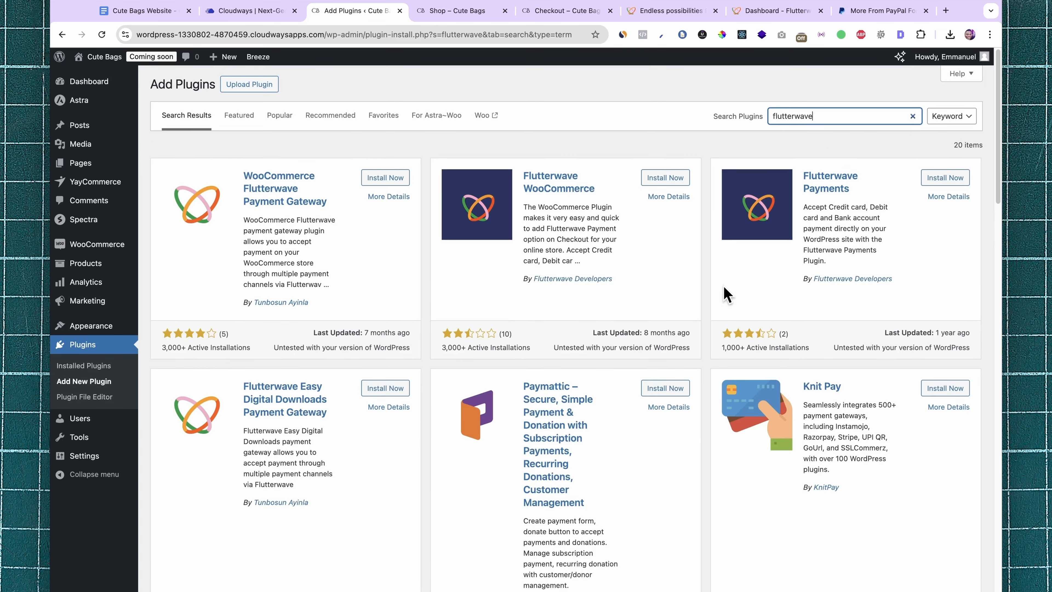
scroll(725, 290, "down", 5)
scroll(725, 294, "up", 3)
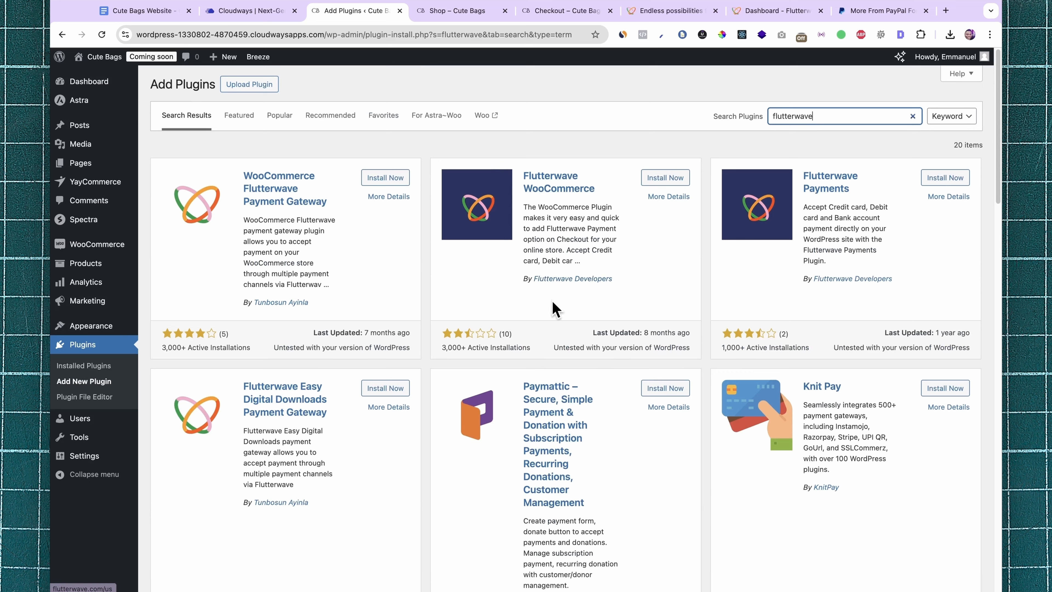
left_click(661, 178)
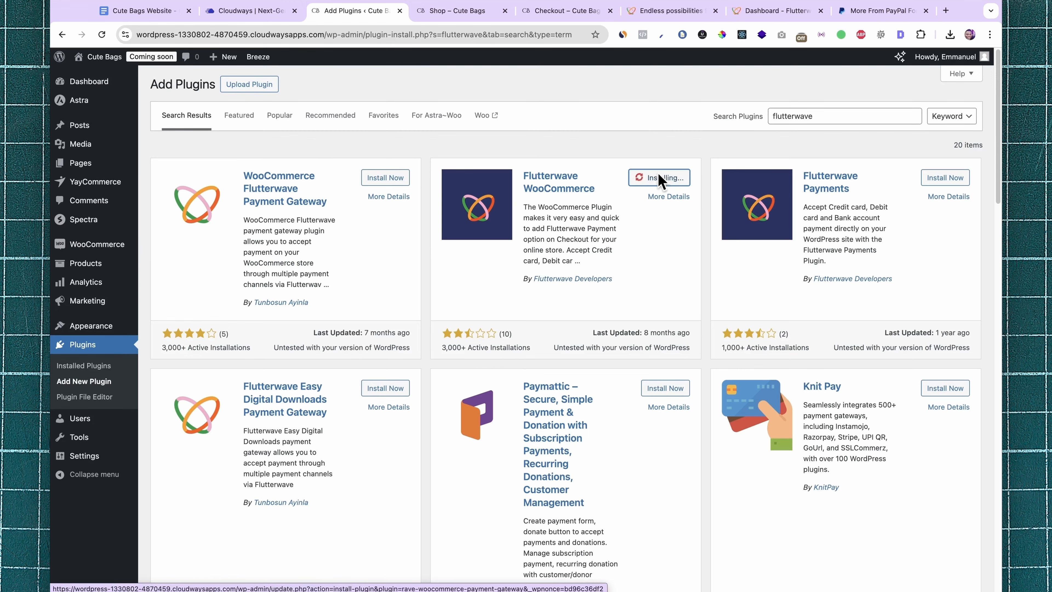
left_click(661, 179)
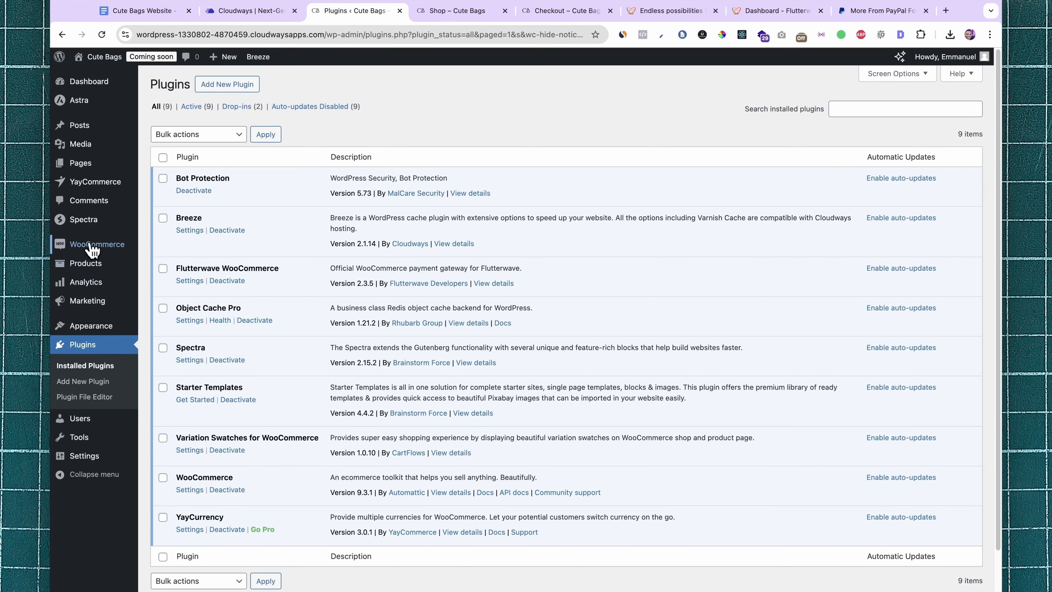
Tick Enable Flutterwave in the Flutterwave payment method's WooCommerce settings.
mouse_move(87, 244)
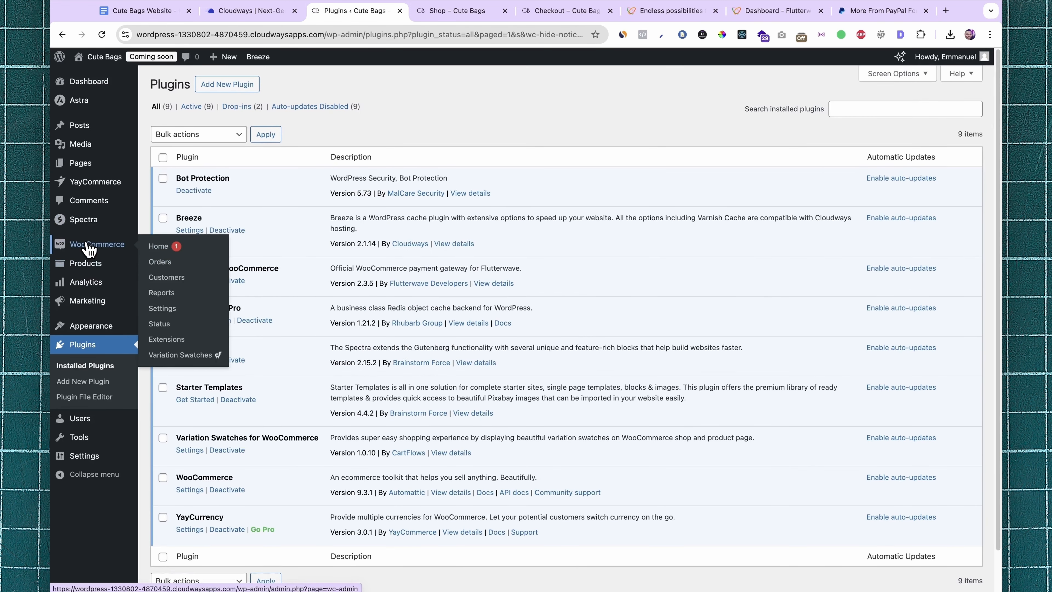
left_click(162, 308)
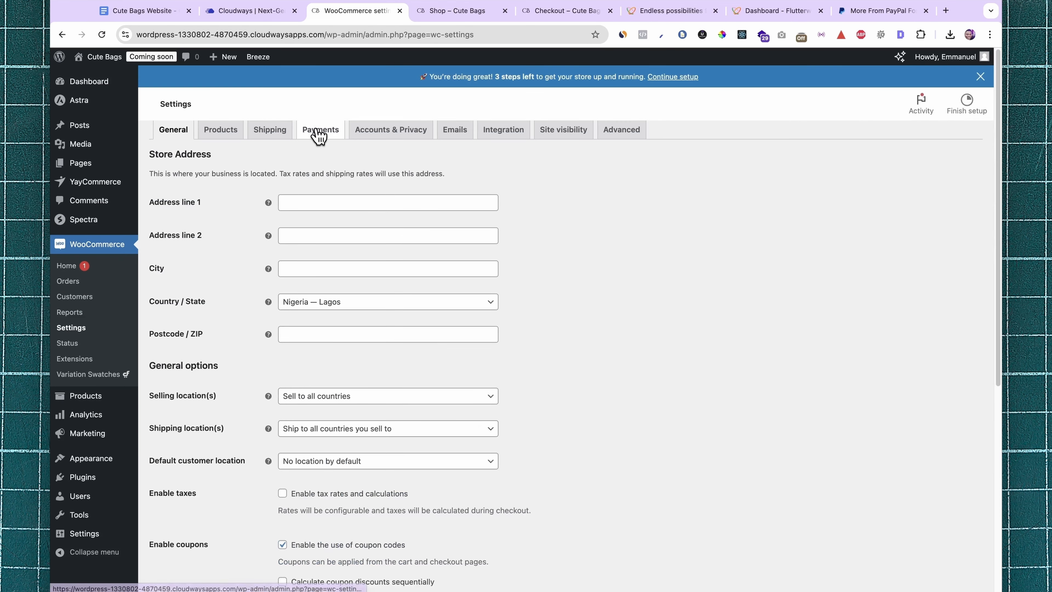
left_click(318, 134)
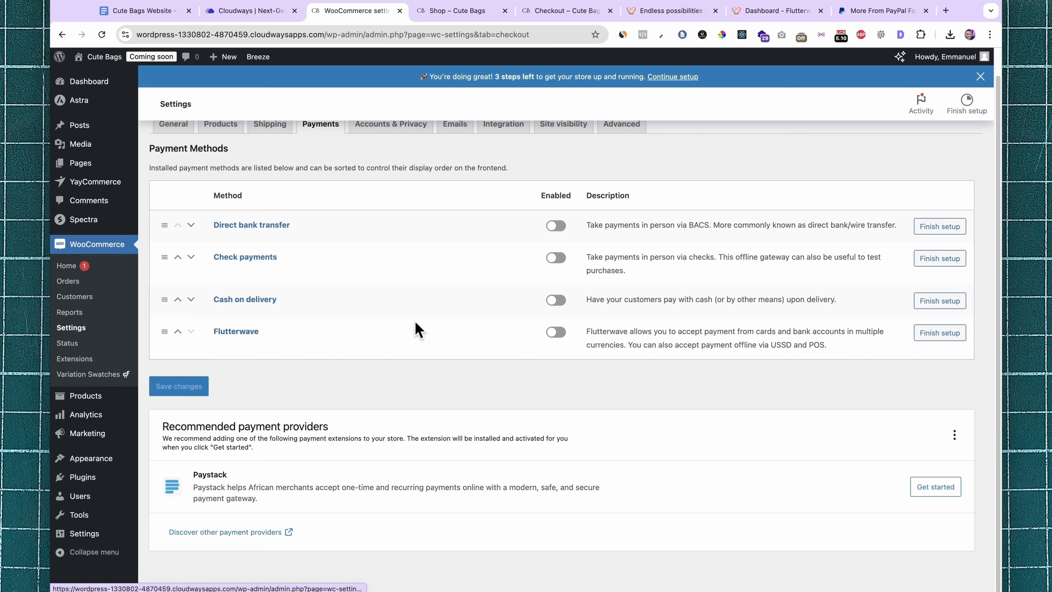
left_click(939, 335)
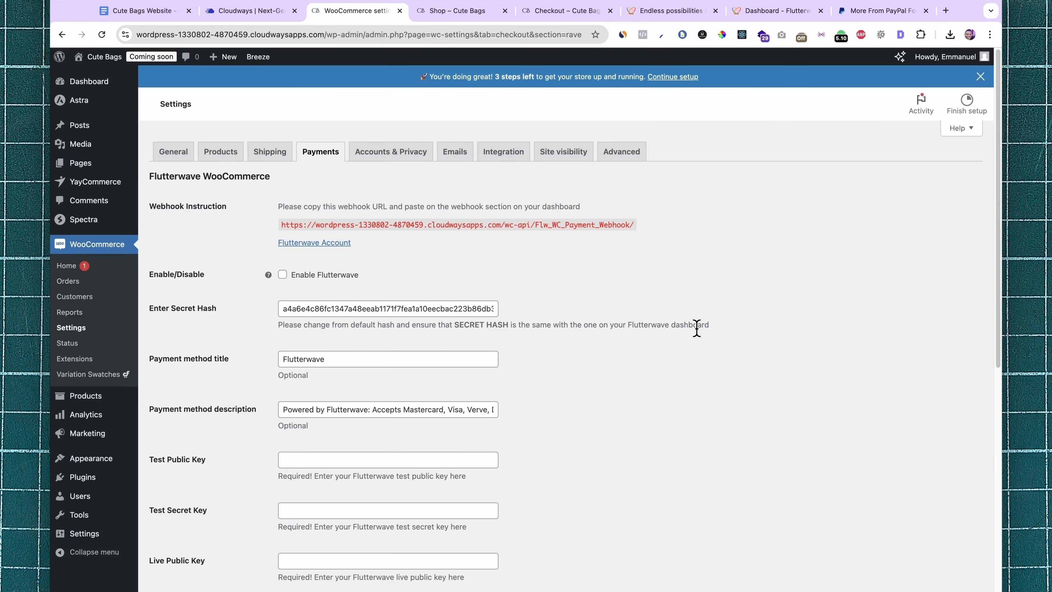
left_click(283, 275)
scroll(617, 484, "down", 2)
scroll(792, 391, "down", 5)
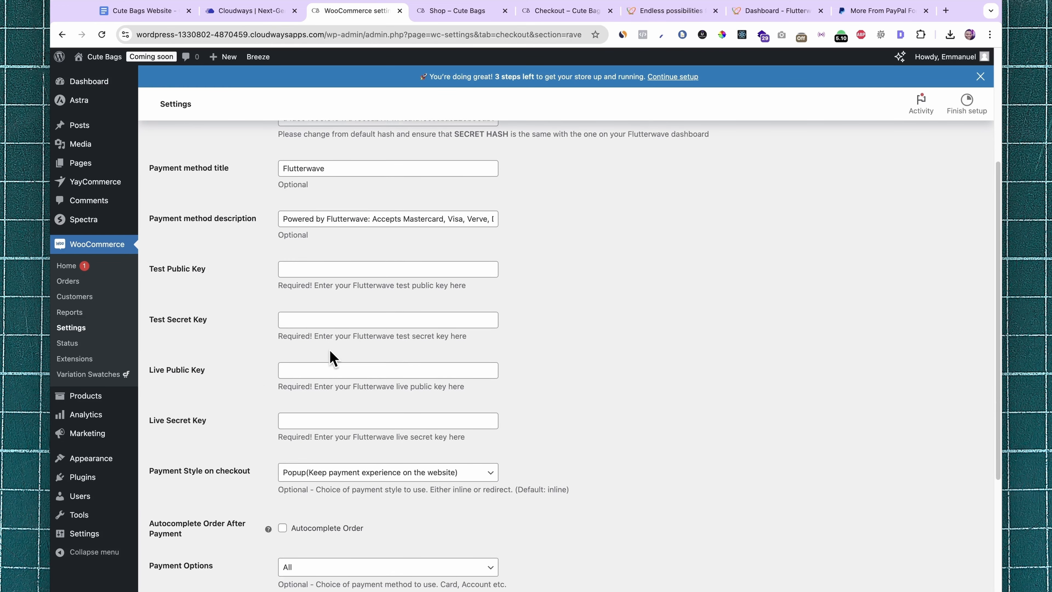
scroll(423, 341, "up", 5)
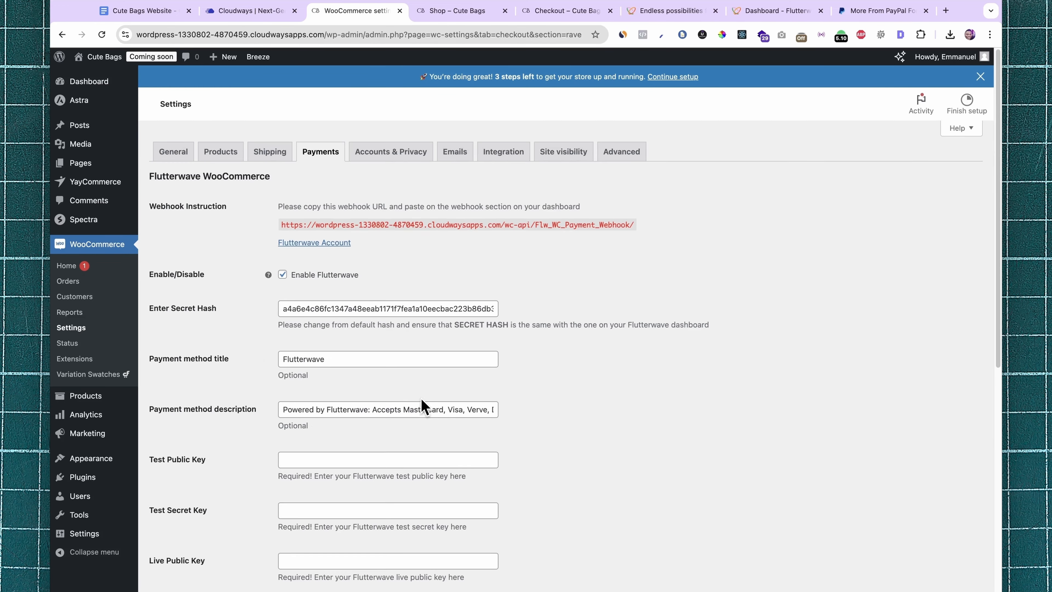
left_click(758, 15)
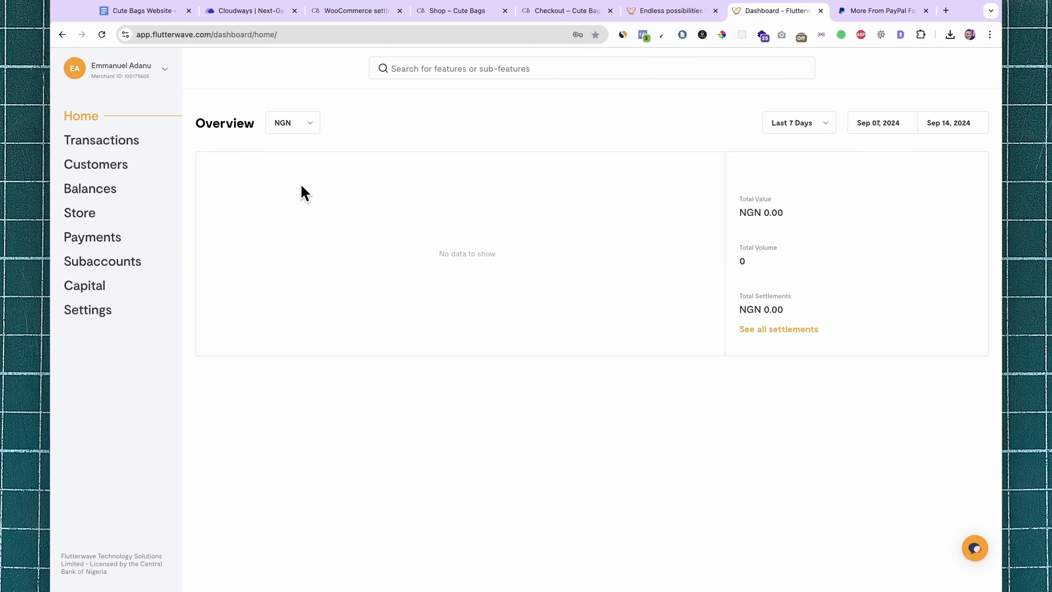
Generate new live API keys, expiring current ones immediately and entering the emailed verification code.
left_click(92, 317)
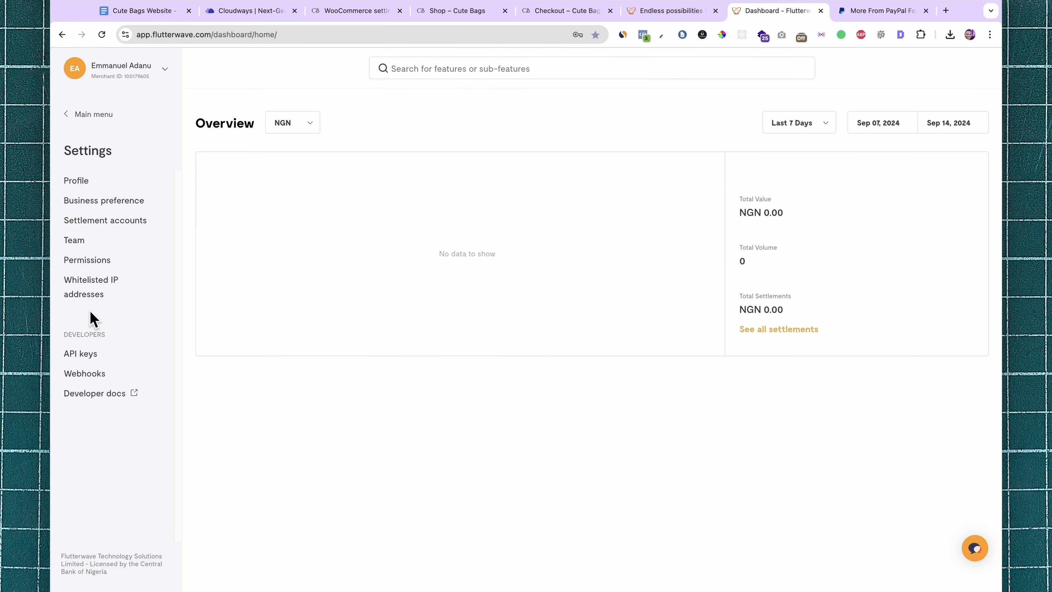
left_click(81, 356)
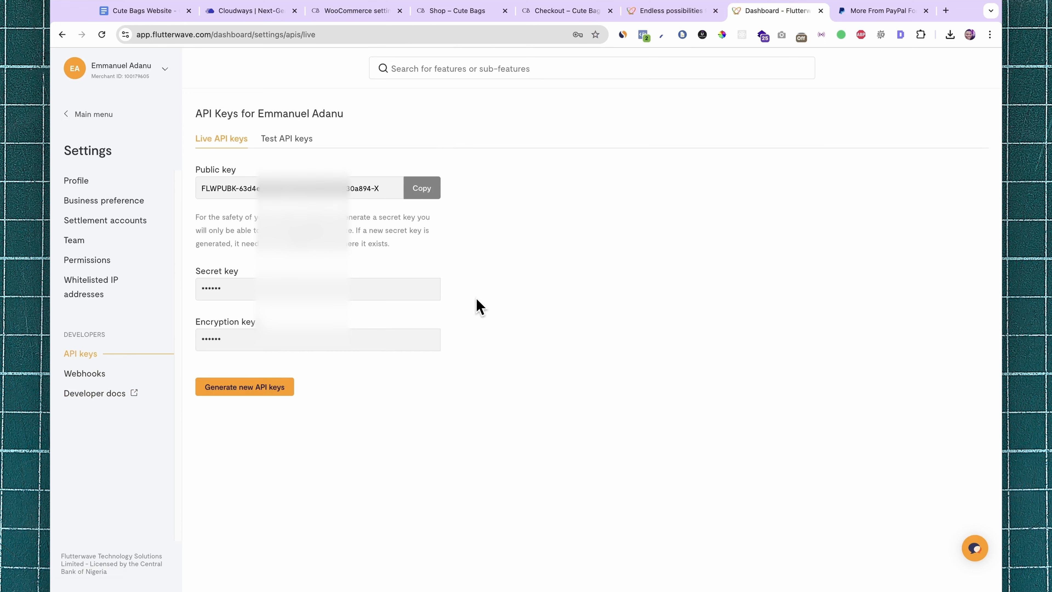
left_click(253, 395)
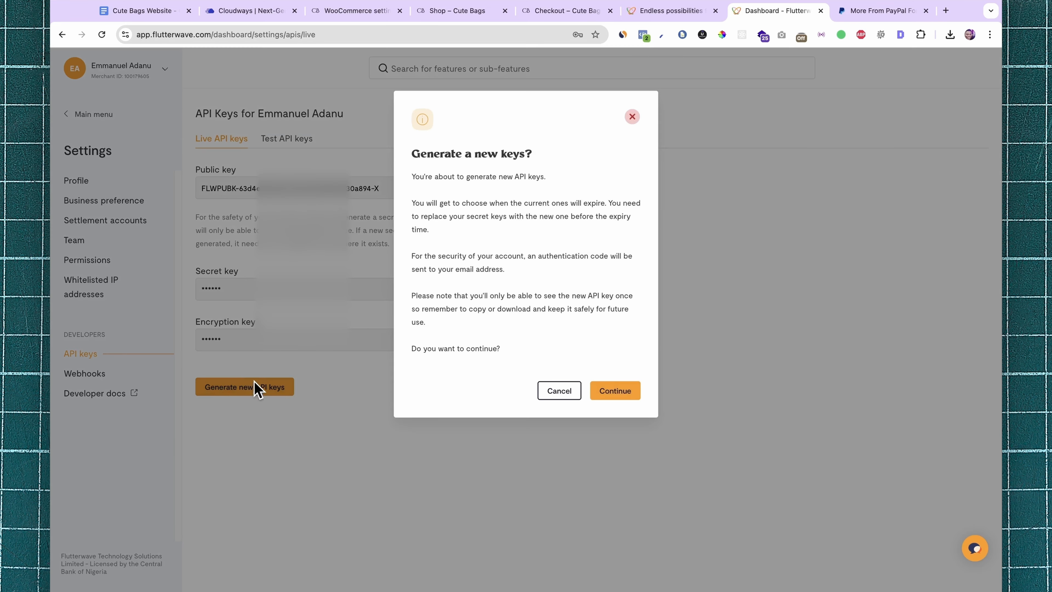
left_click(609, 393)
left_click(471, 213)
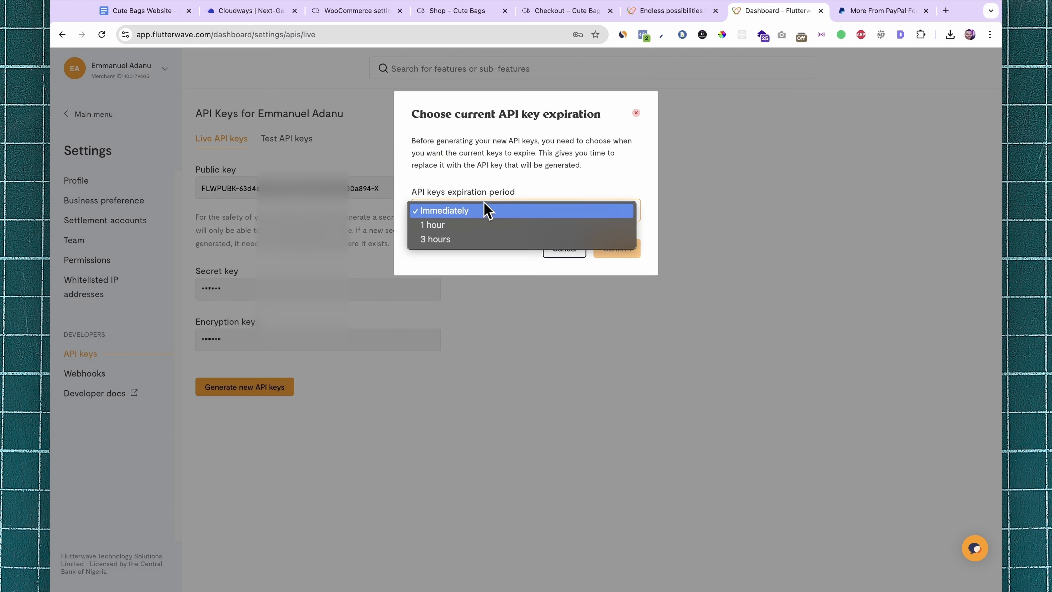
left_click(467, 212)
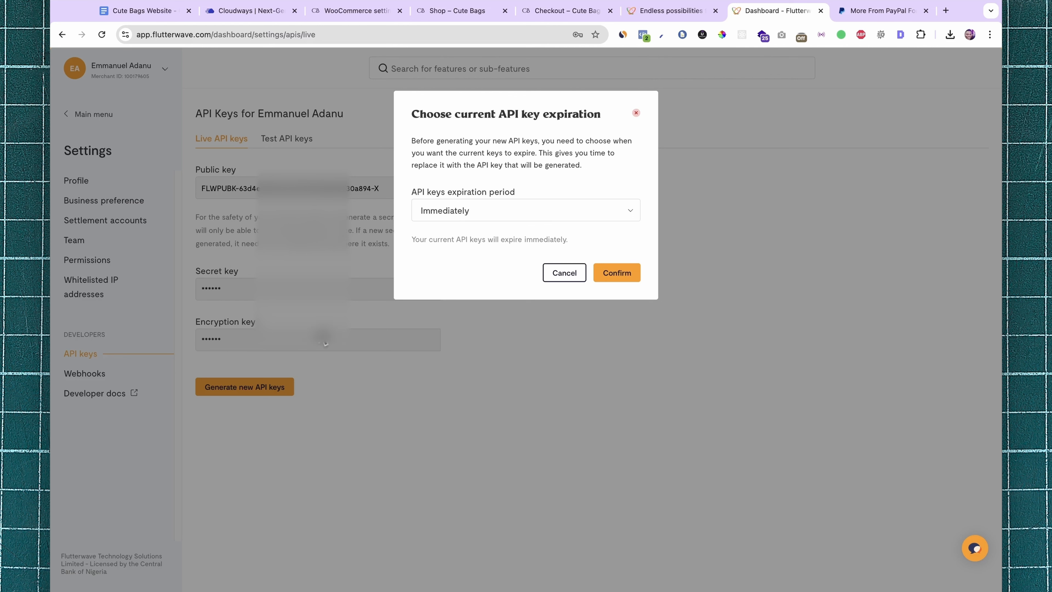
left_click(618, 274)
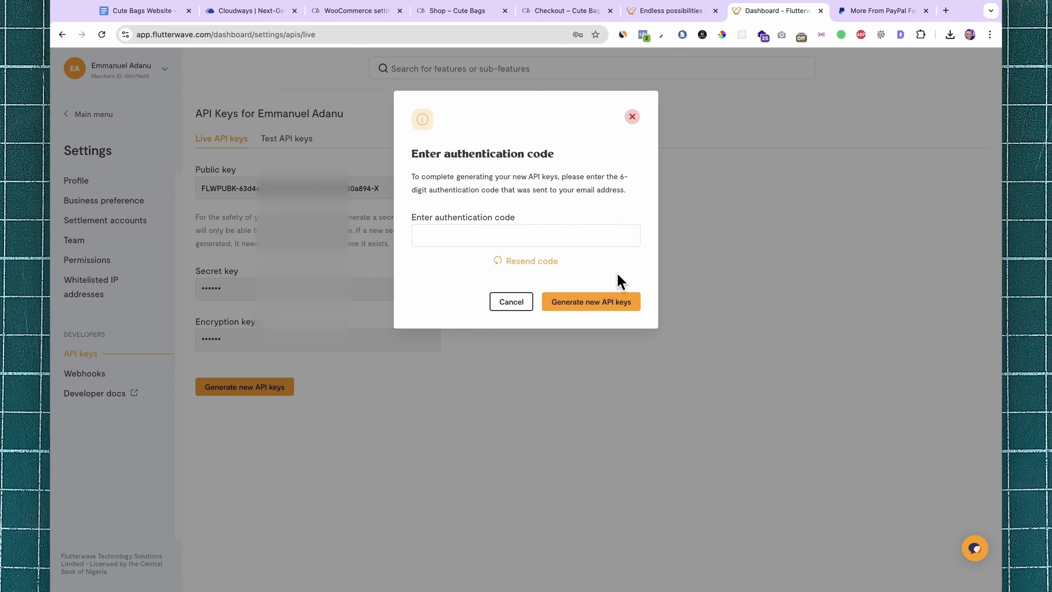
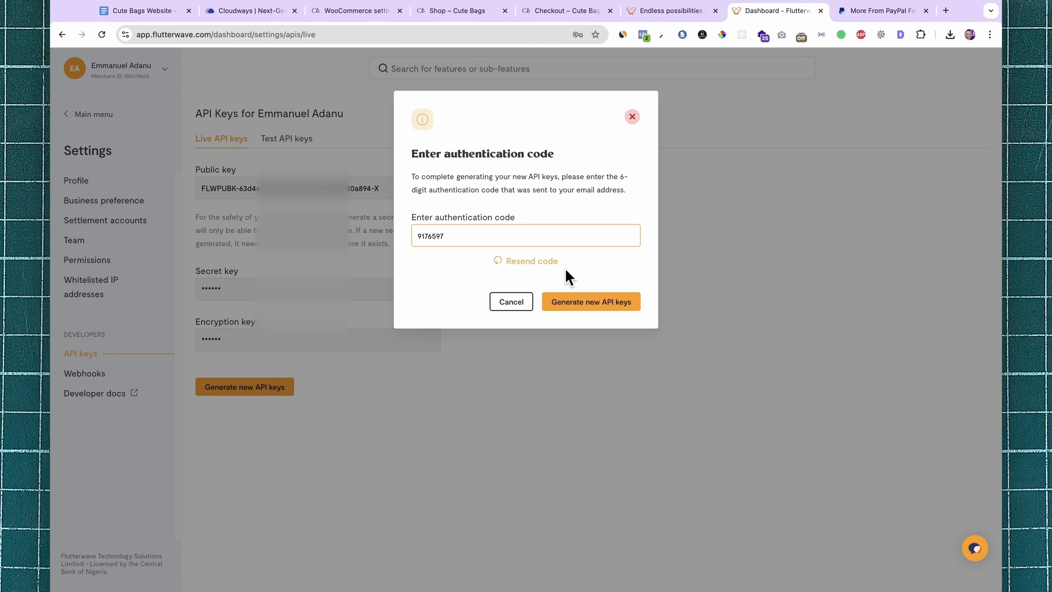
left_click(568, 306)
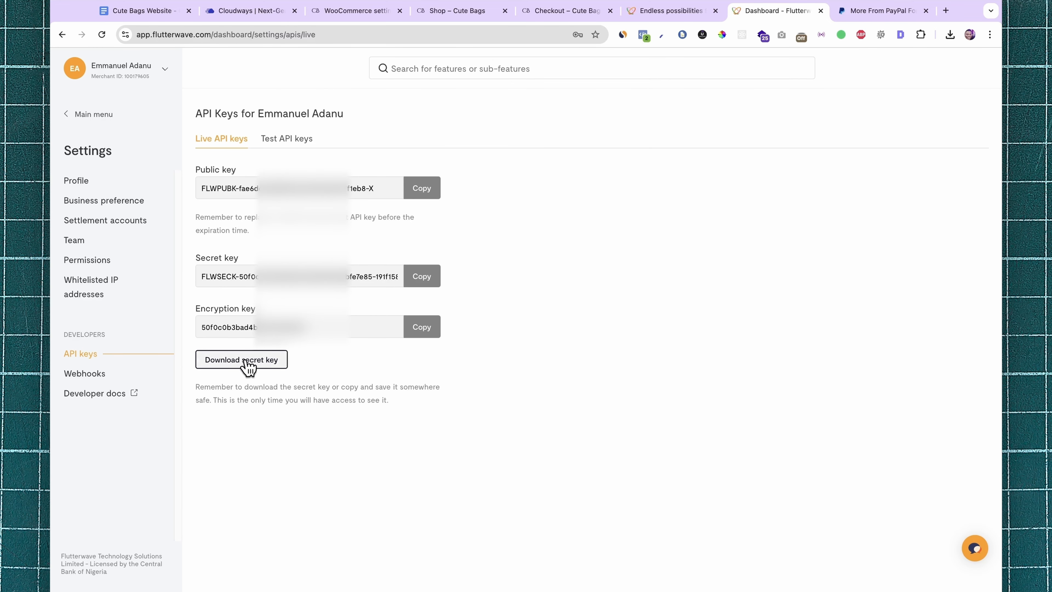
Copy the new live public key from the API Keys page.
left_click(425, 191)
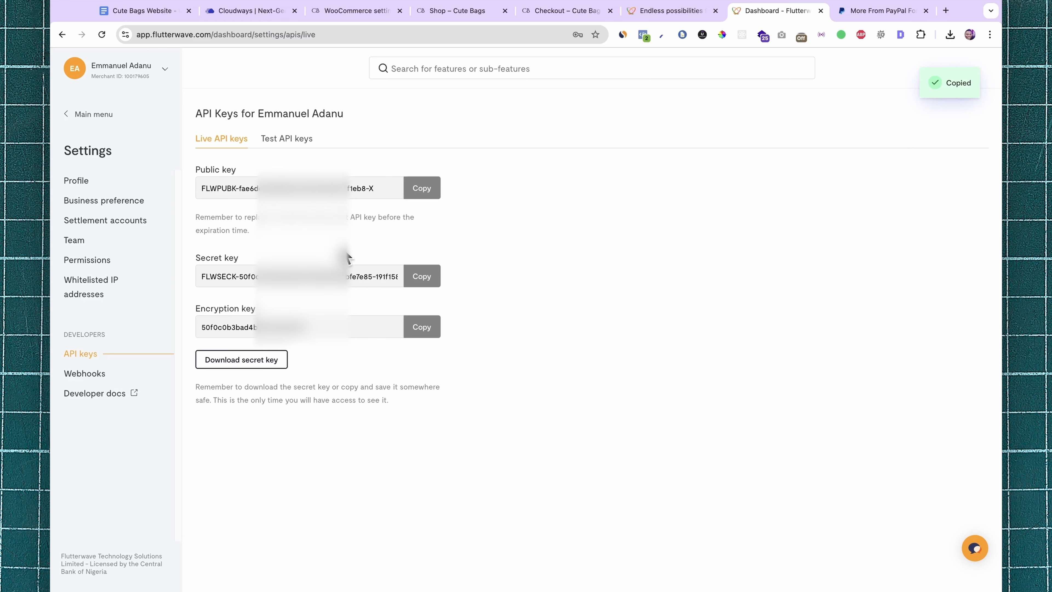
left_click(423, 192)
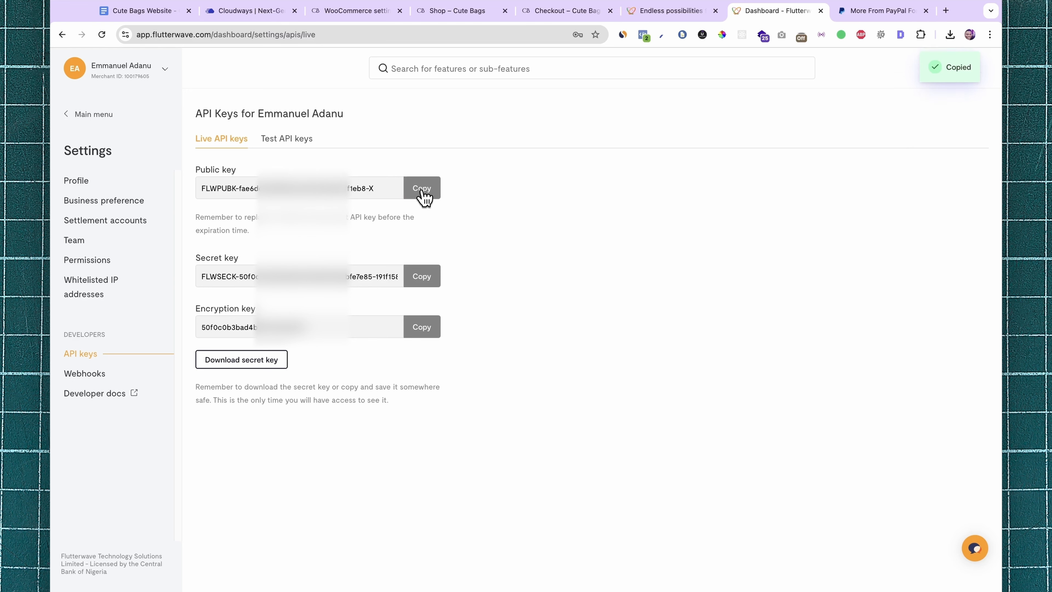
left_click(360, 12)
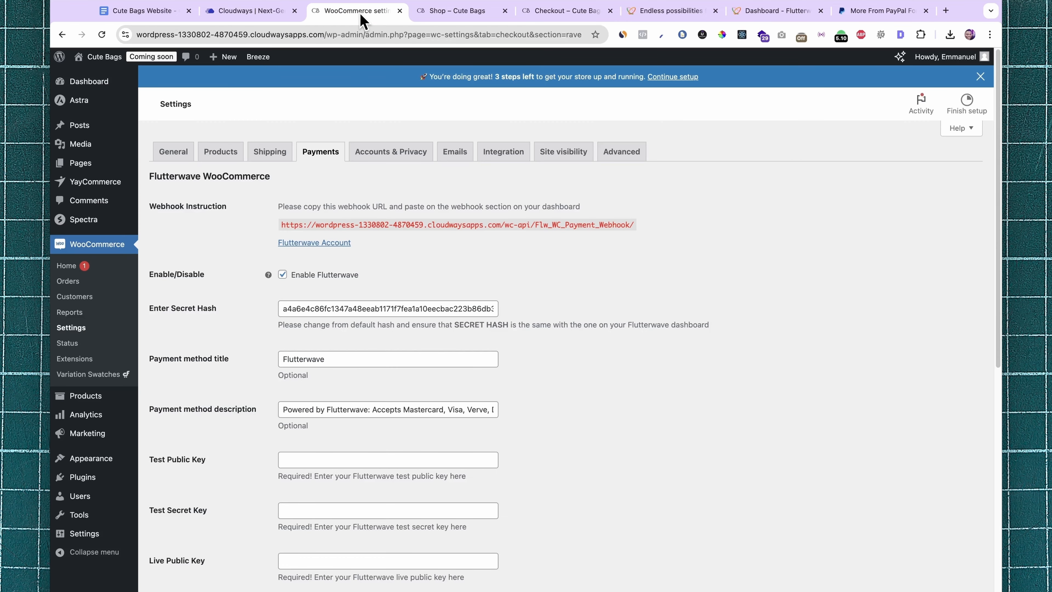
Paste the live public and secret keys into WooCommerce's Live Public and Live Secret Key fields.
scroll(516, 354, "down", 5)
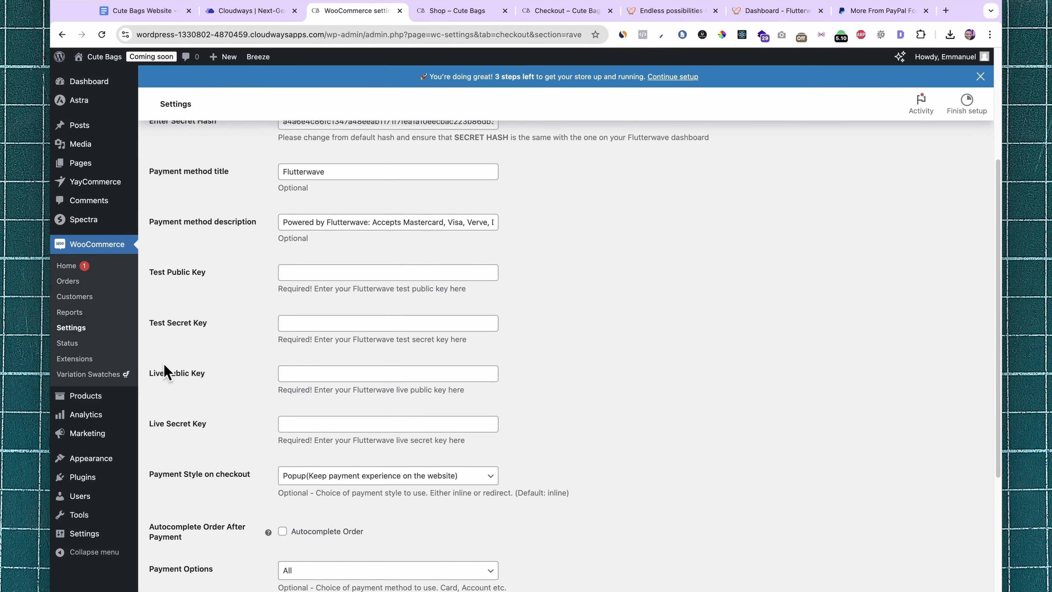
left_click(316, 370)
key("super+v")
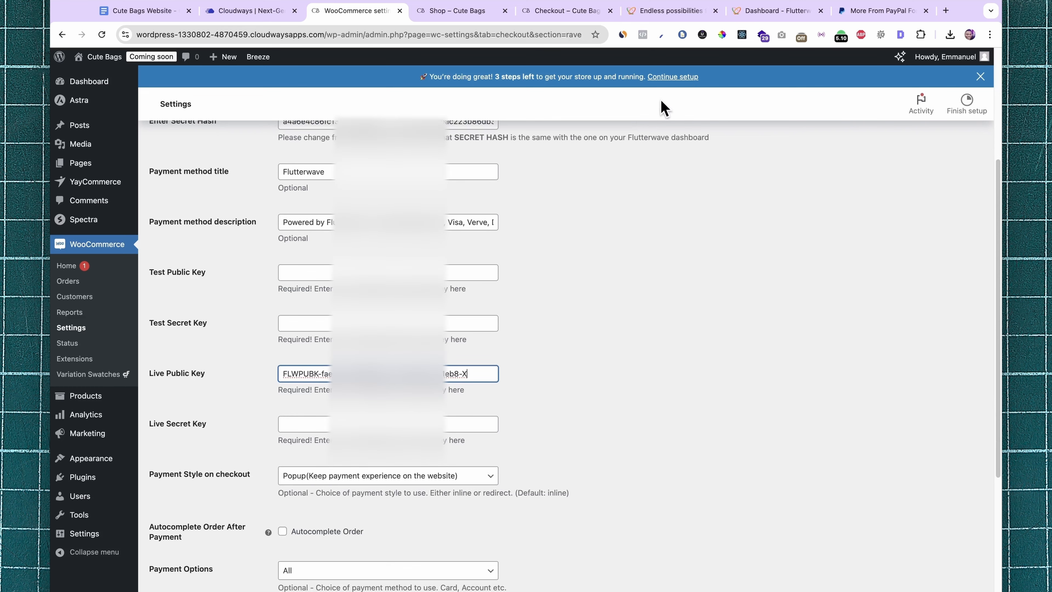
left_click(777, 11)
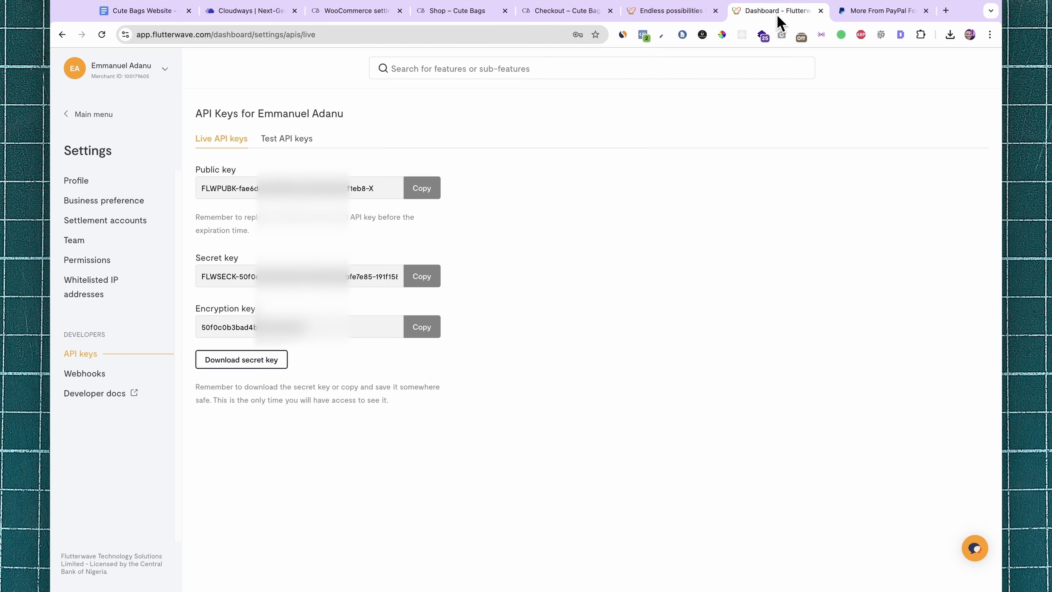
left_click(419, 277)
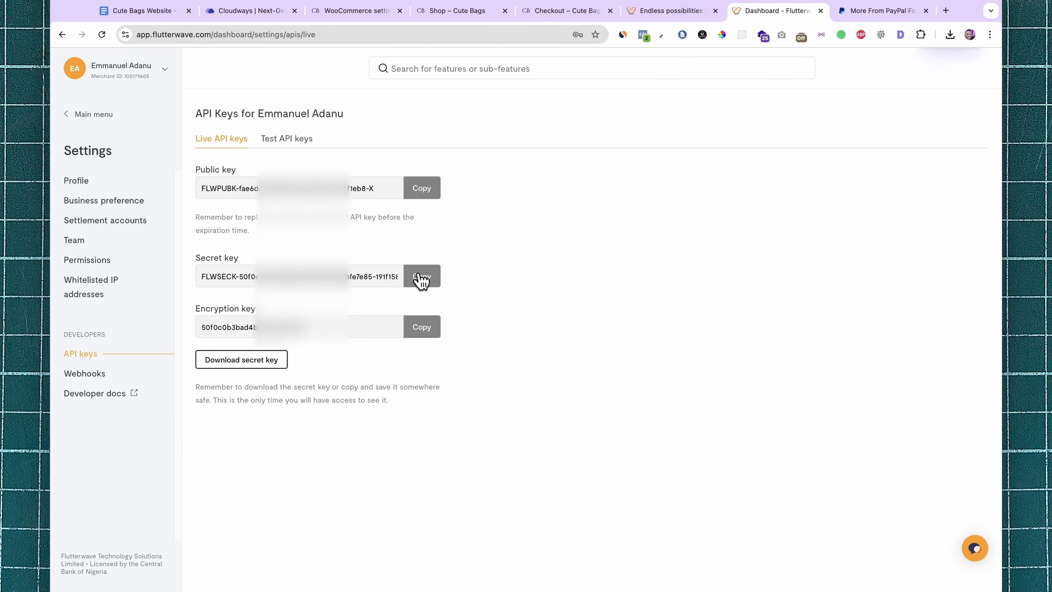
left_click(349, 11)
scroll(423, 507, "down", 1)
scroll(423, 507, "down", 4)
left_click(300, 301)
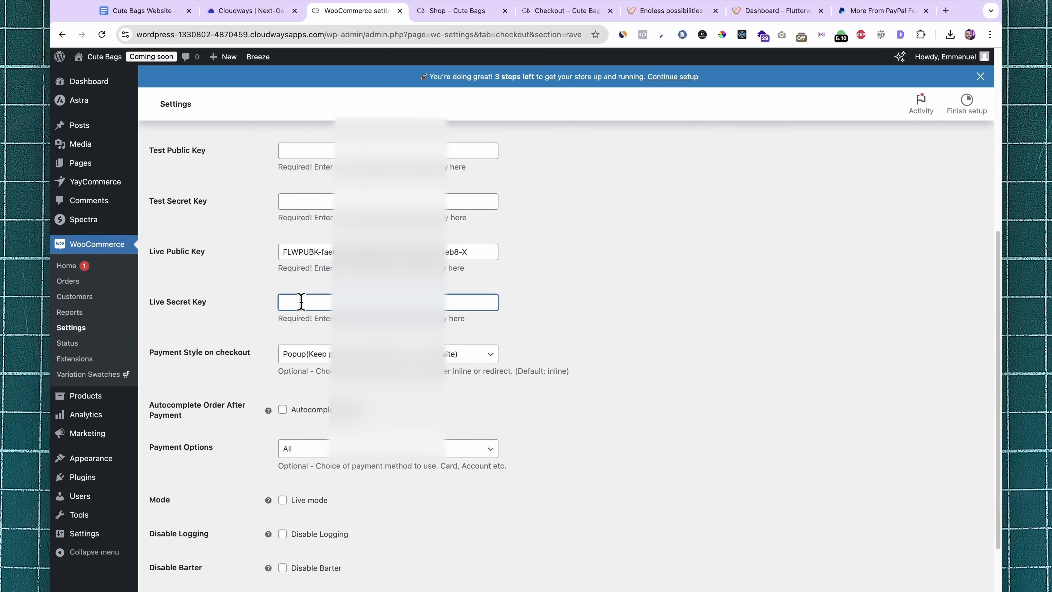
scroll(526, 341, "up", 5)
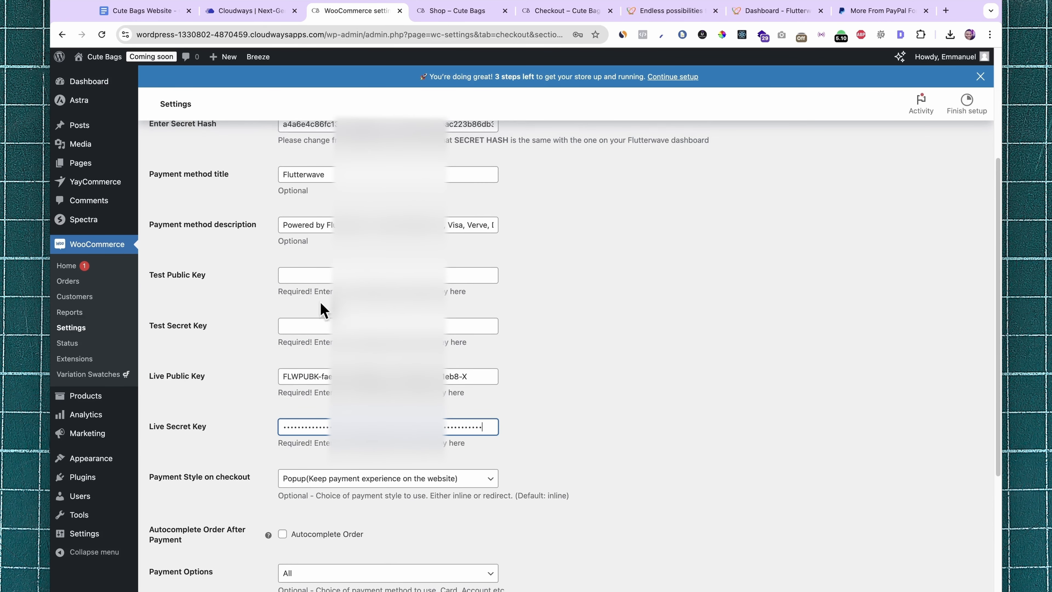
scroll(324, 295, "up", 1)
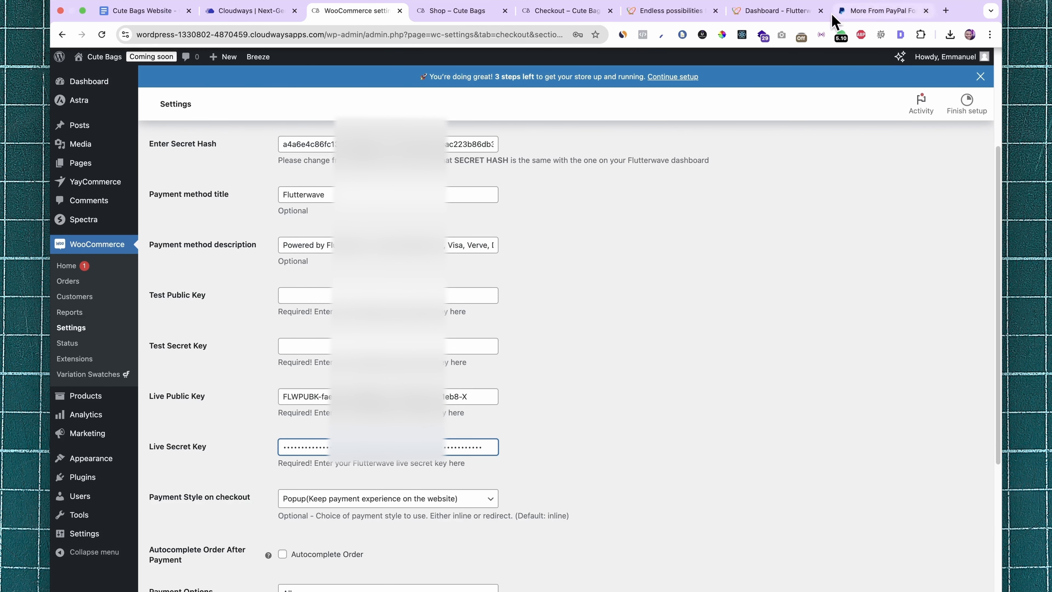
Copy the test public and secret keys into the Test Public and Test Secret Key fields.
left_click(772, 12)
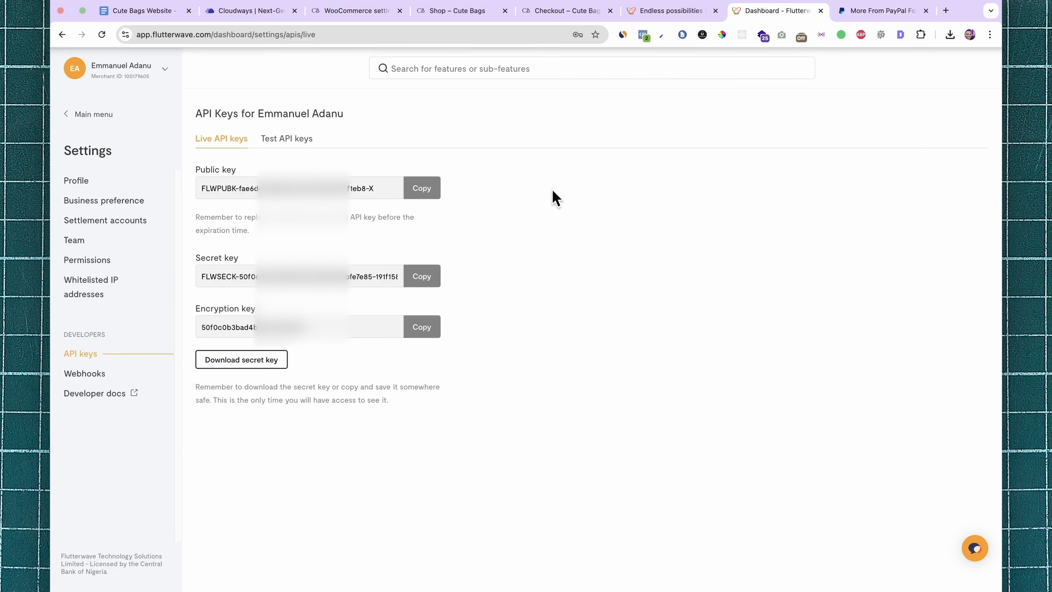
left_click(285, 140)
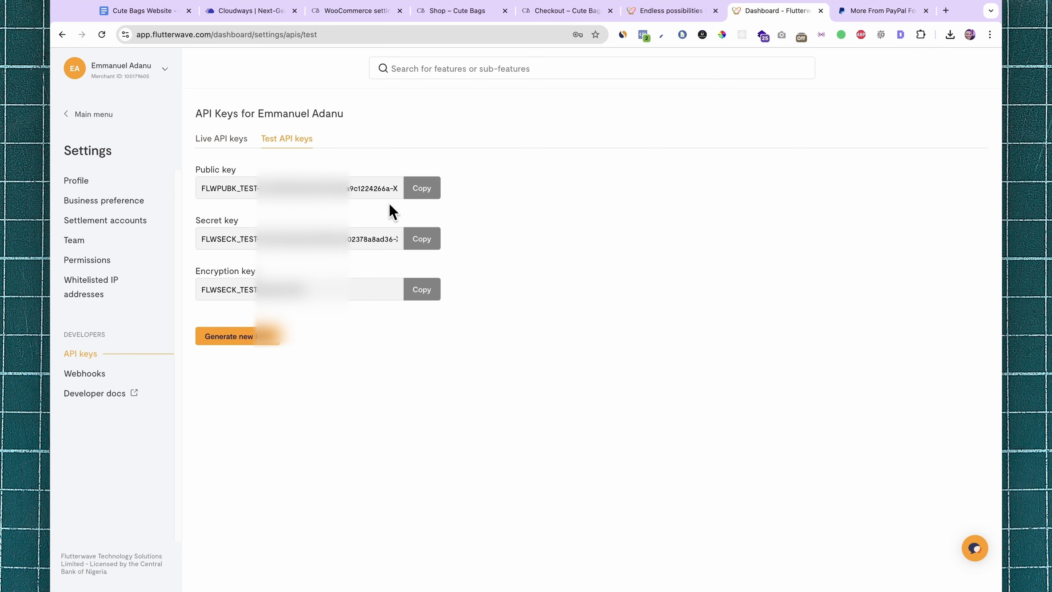
left_click(419, 191)
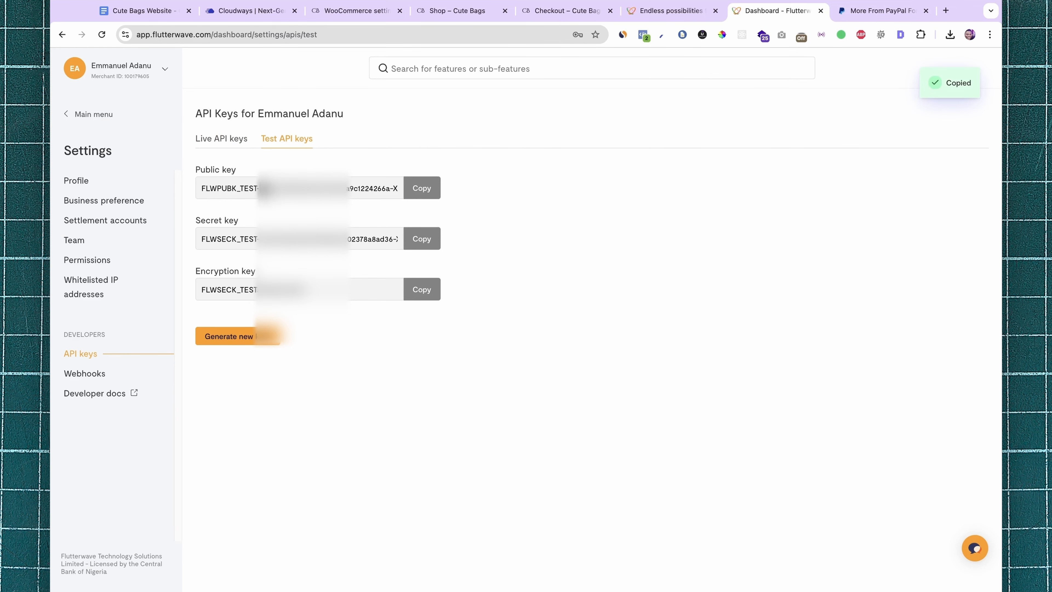
left_click(353, 11)
left_click(338, 295)
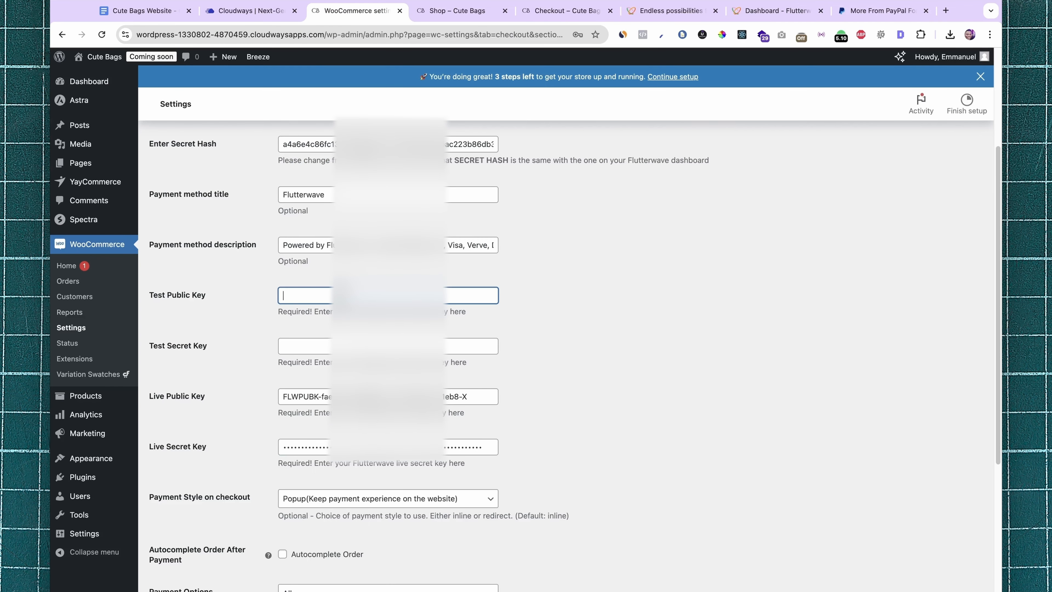
key("ctrl+v")
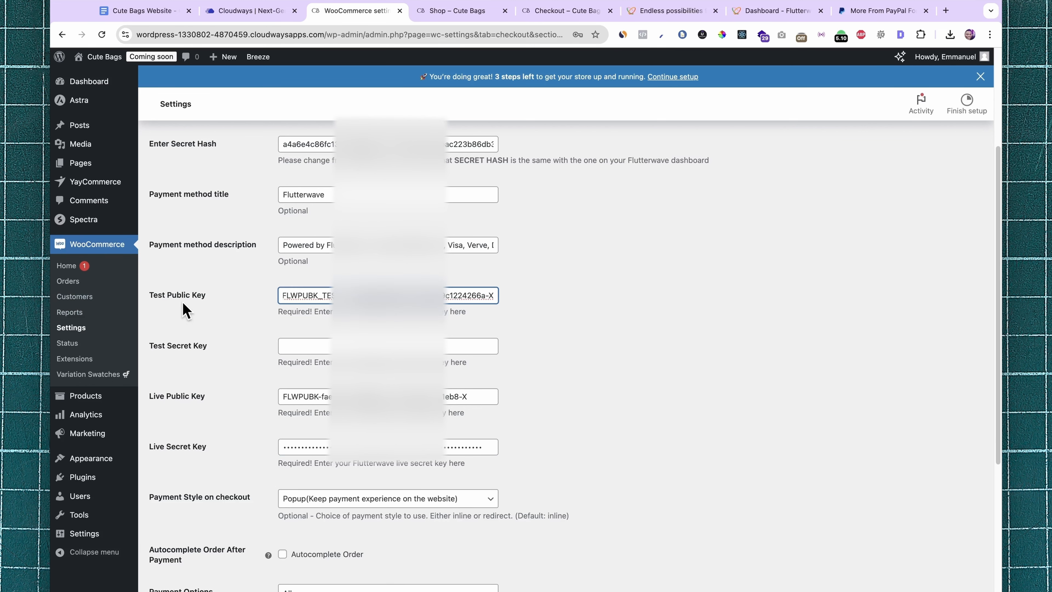
left_click(778, 12)
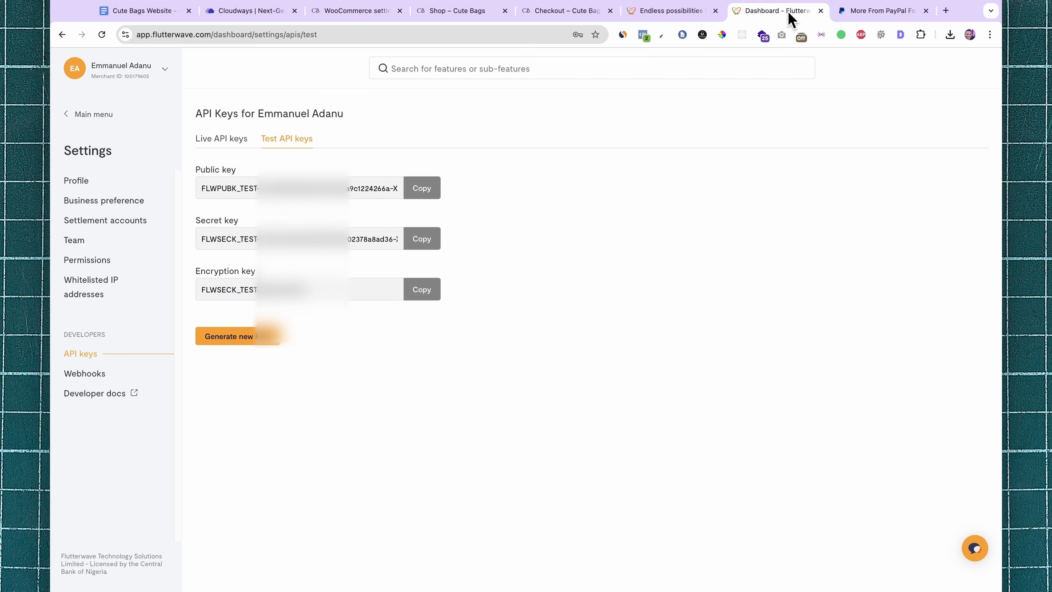
left_click(422, 240)
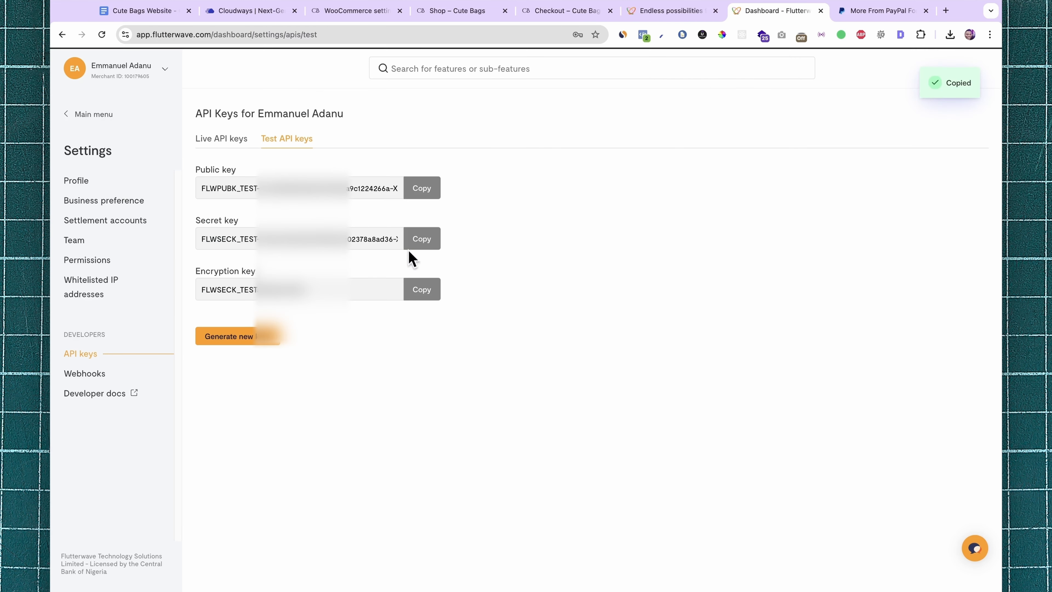
left_click(336, 11)
left_click(290, 343)
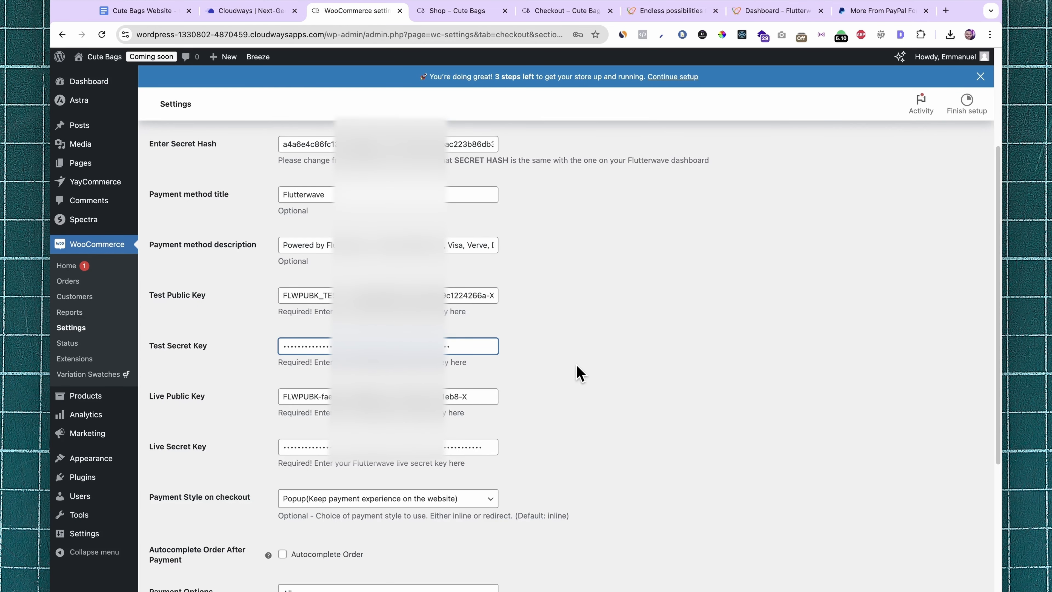
scroll(578, 371, "up", 2)
scroll(577, 371, "up", 2)
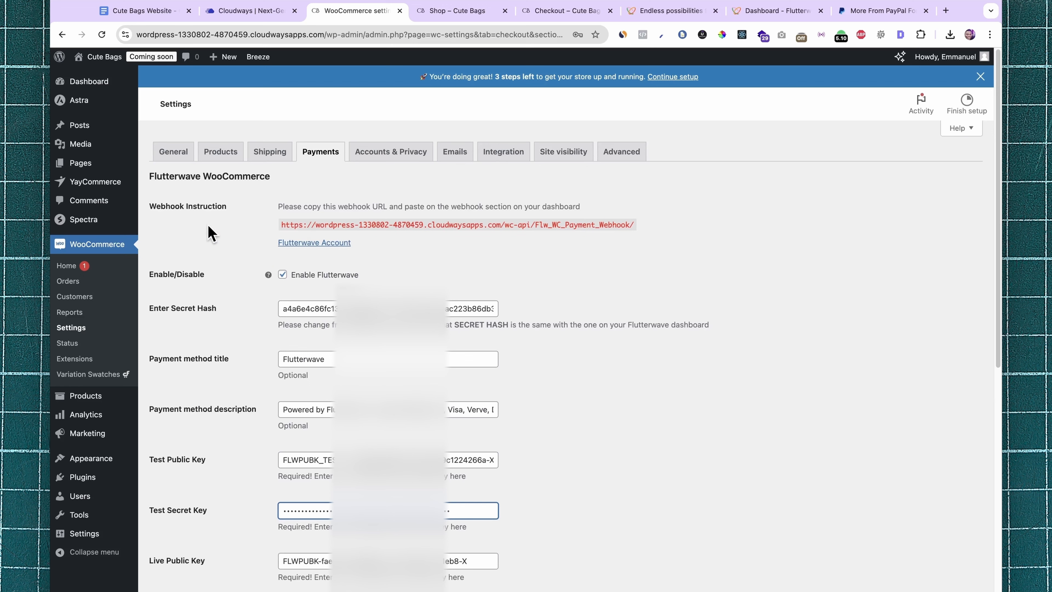
Replace Flutterwave's live webhook URL with the store's WooCommerce webhook address.
triple_click(353, 222)
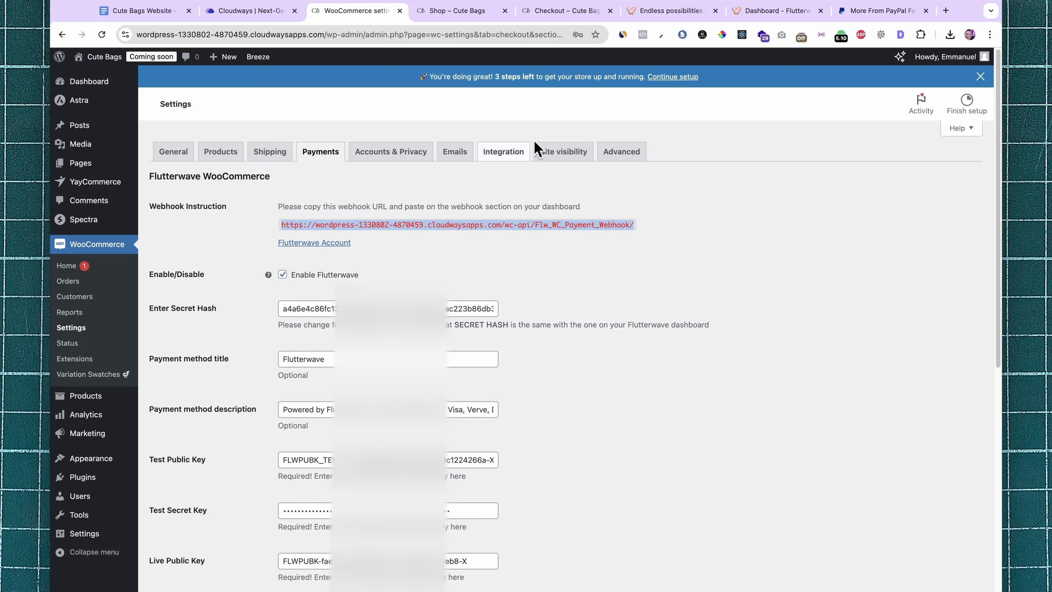
left_click(767, 17)
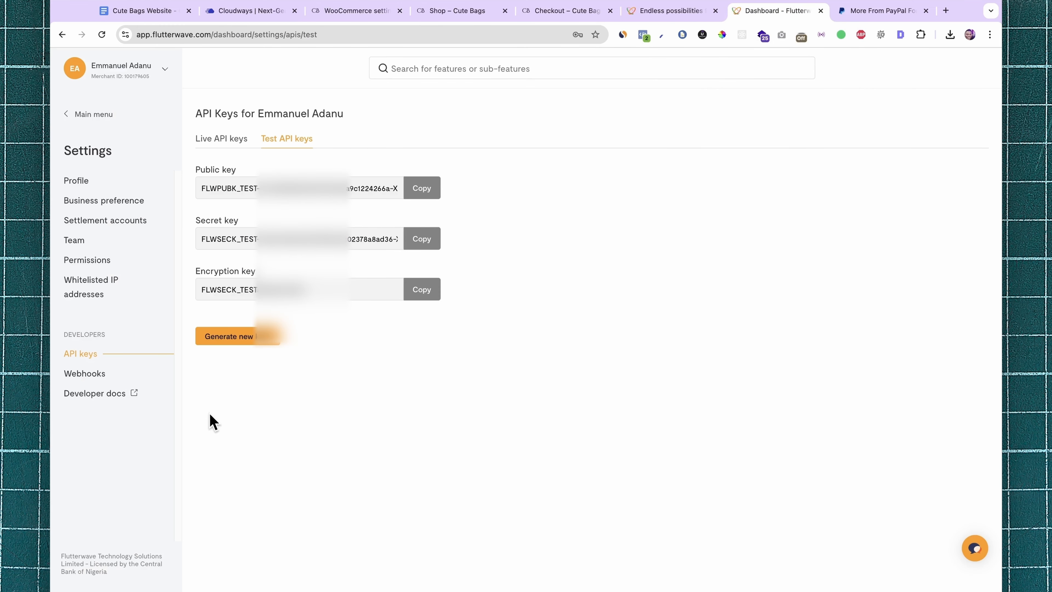
left_click(84, 374)
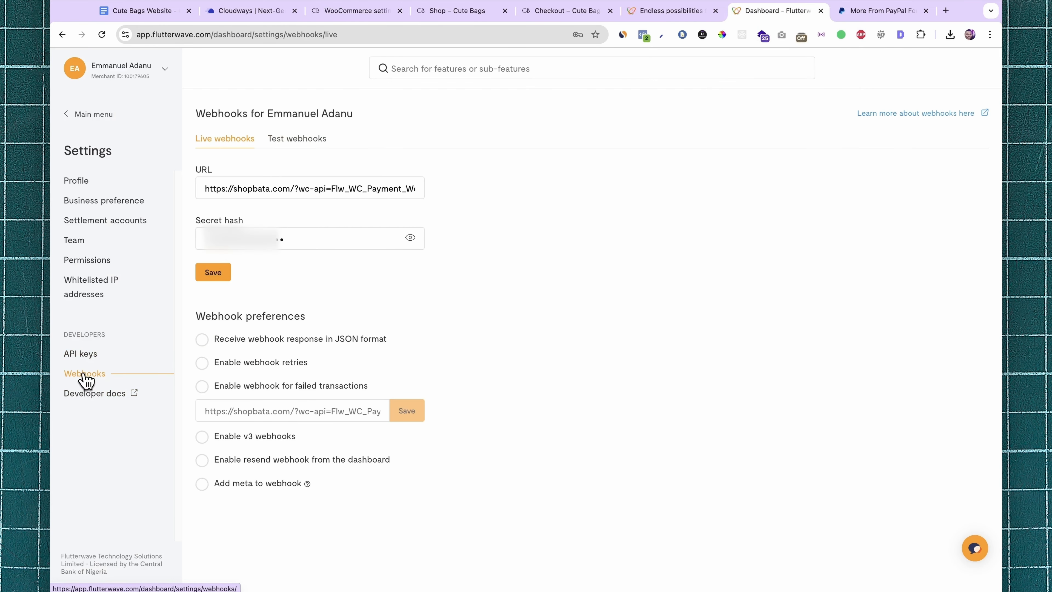
triple_click(256, 189)
key("BackSpace")
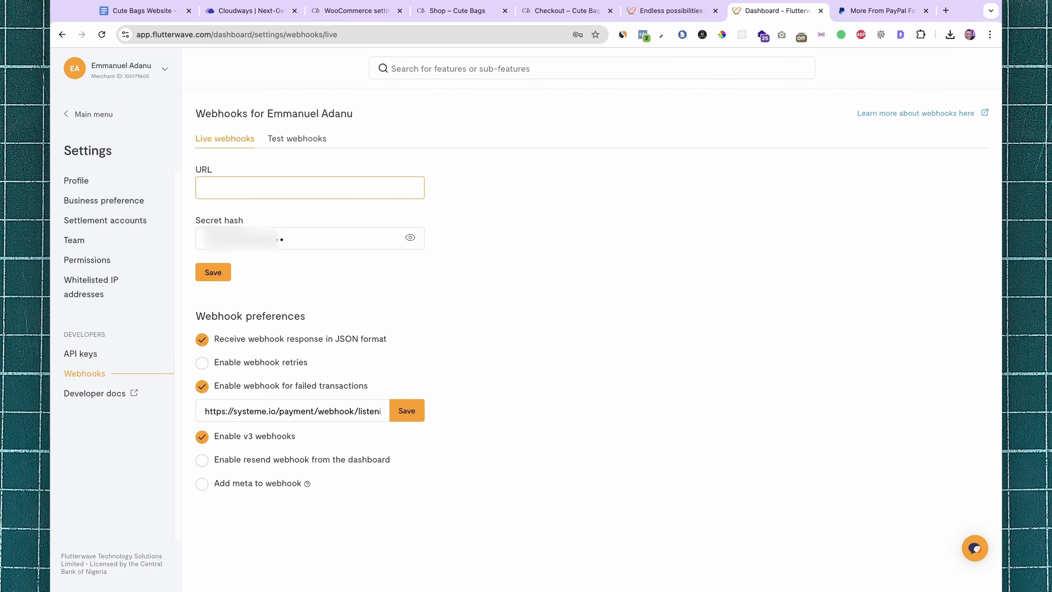
key("ctrl+v")
Reveal and copy the Flutterwave secret hash, then mask it again.
left_click(410, 238)
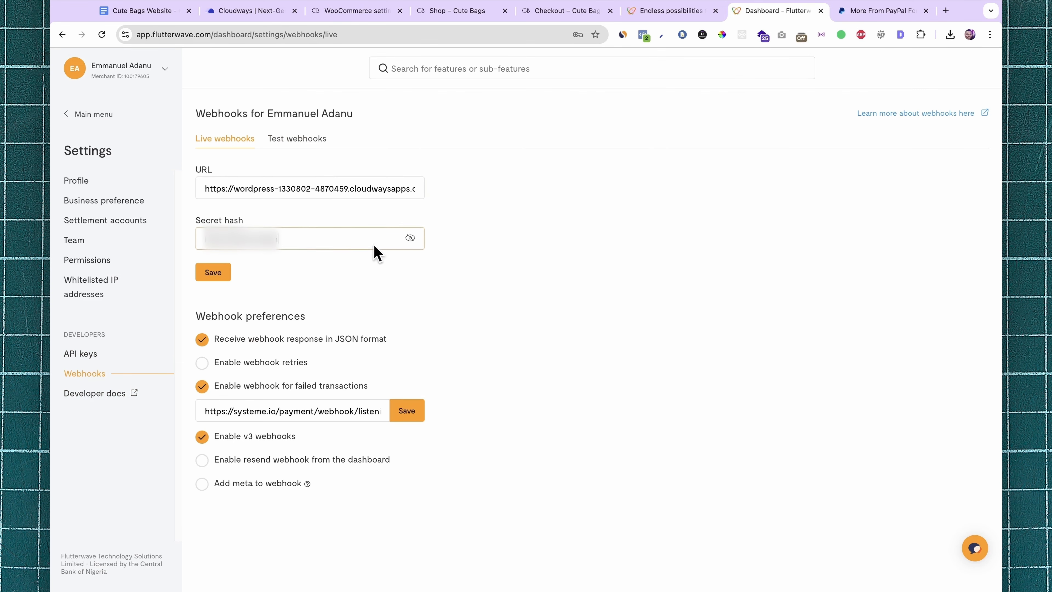
triple_click(298, 240)
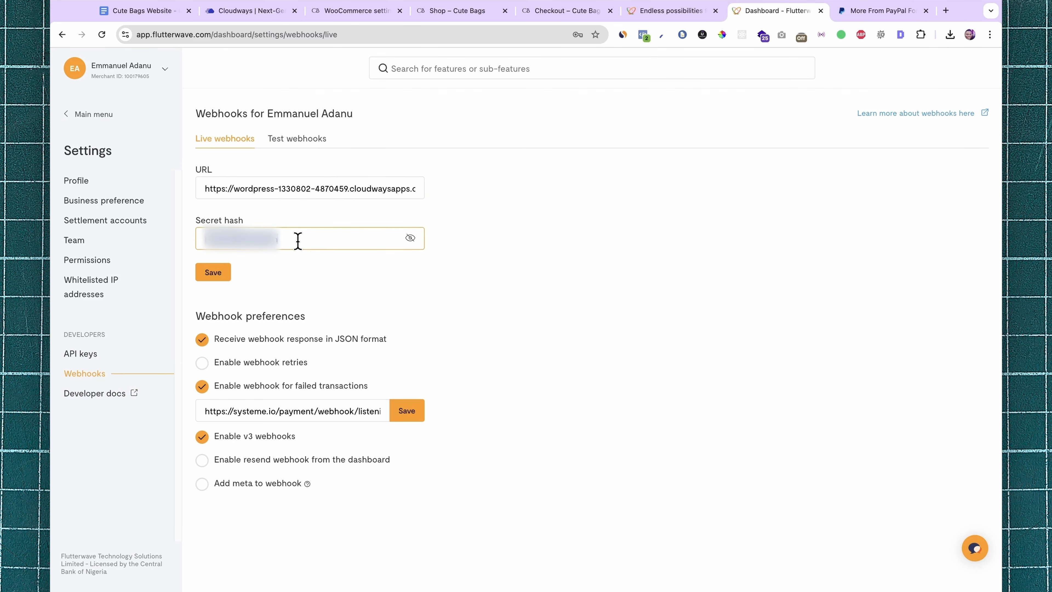
left_click(411, 239)
left_click(358, 12)
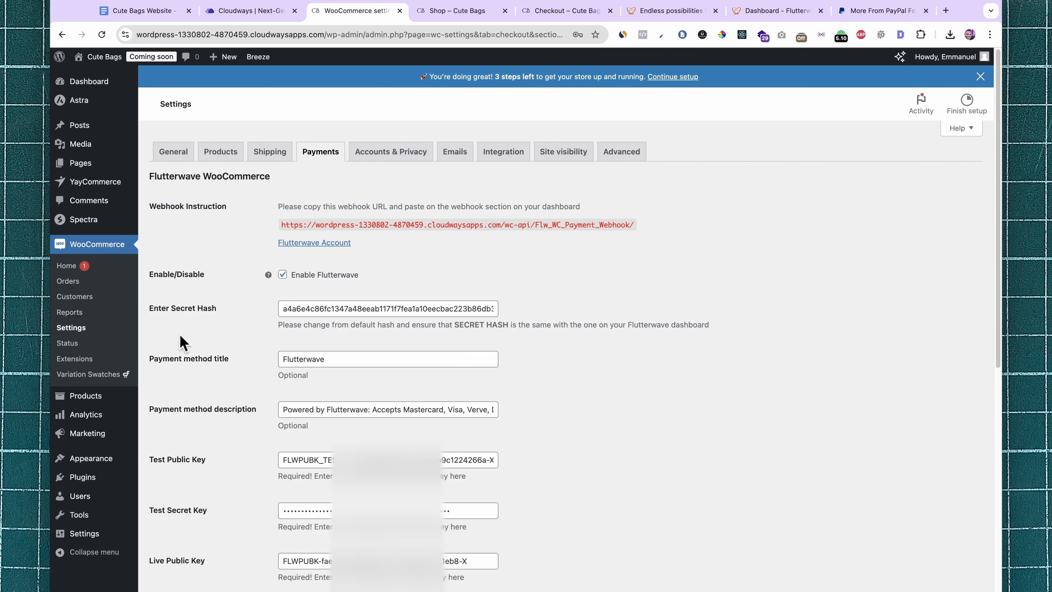
Replace the WooCommerce secret hash with the one copied from Flutterwave.
triple_click(304, 306)
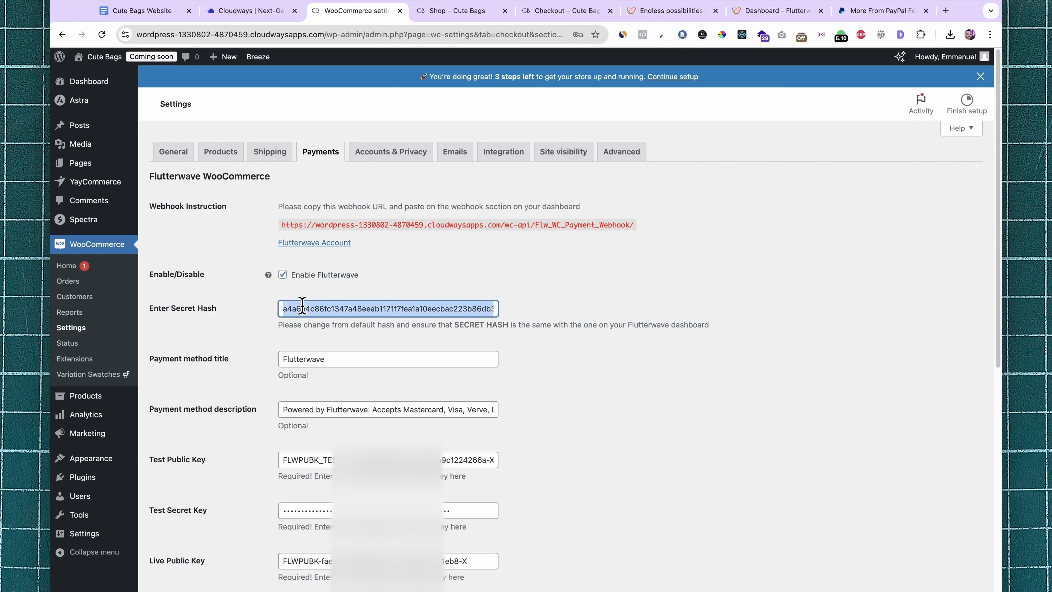
key("BackSpace")
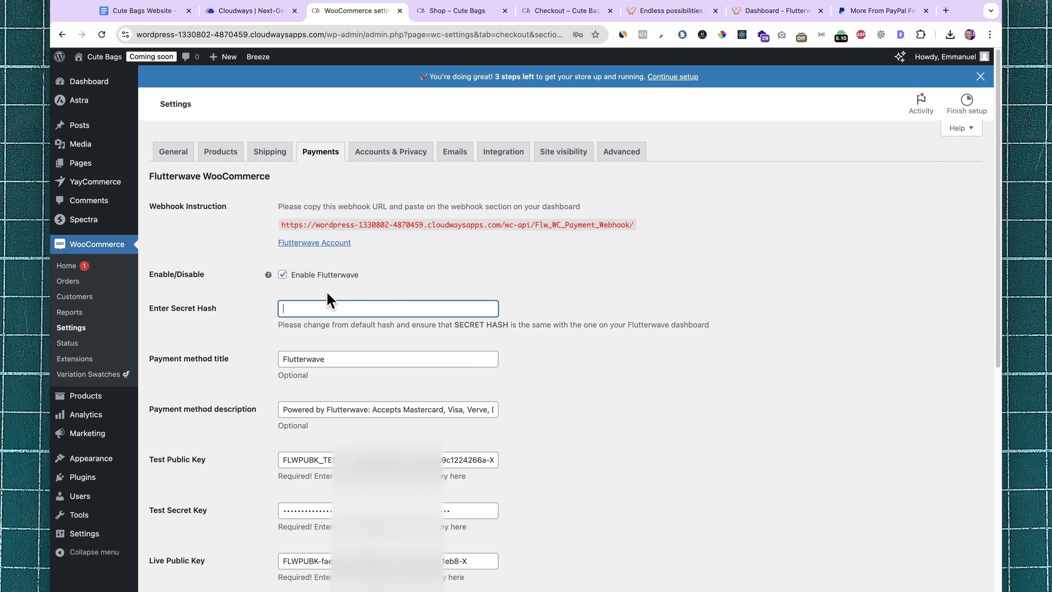
key("ctrl+v")
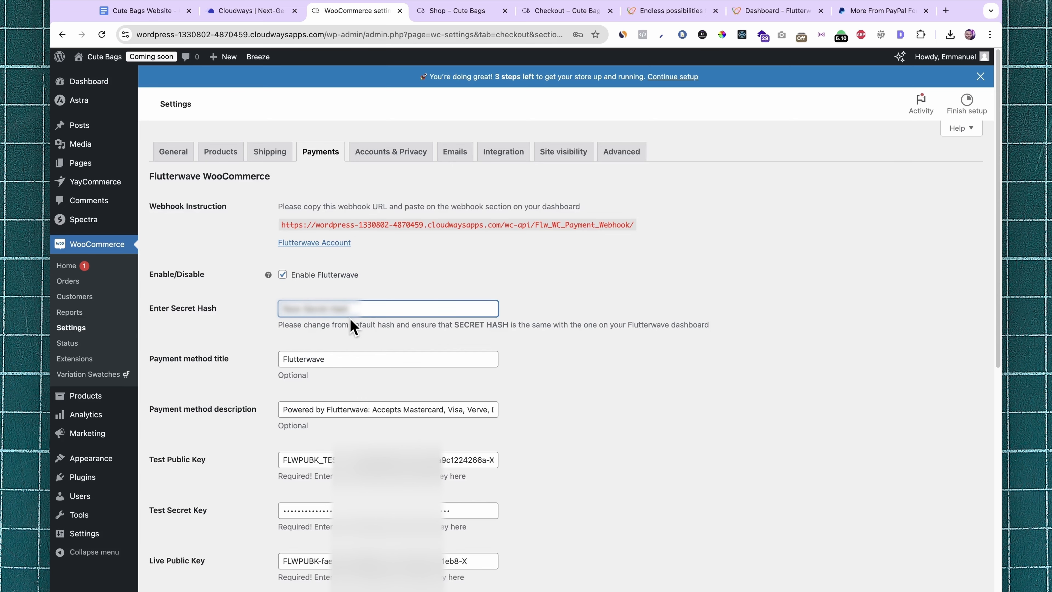
Keep popup payment style and All payment options, enable Live mode, and save the settings.
scroll(569, 438, "down", 8)
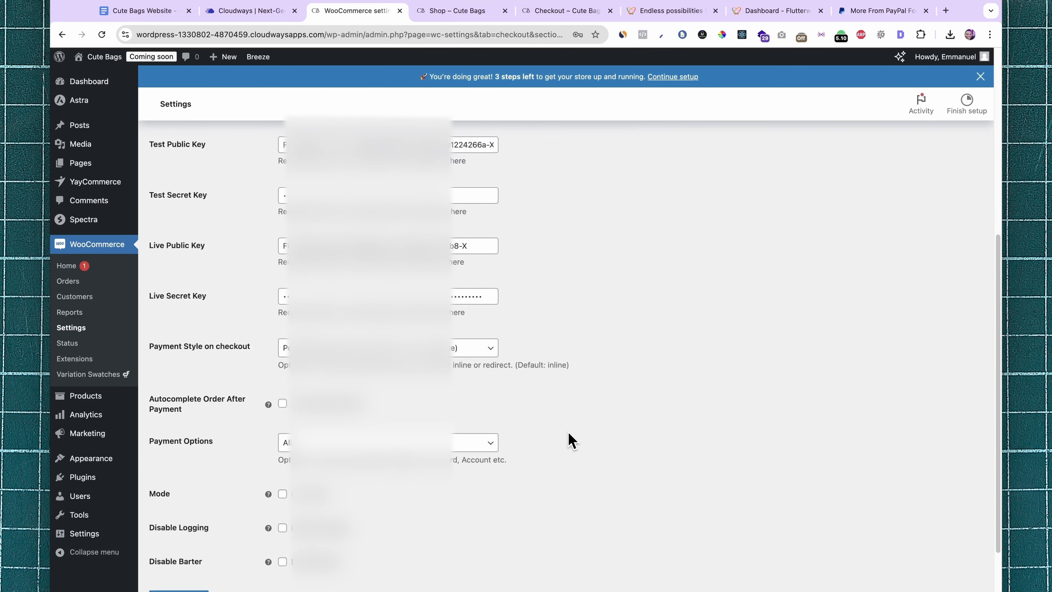
scroll(571, 440, "down", 3)
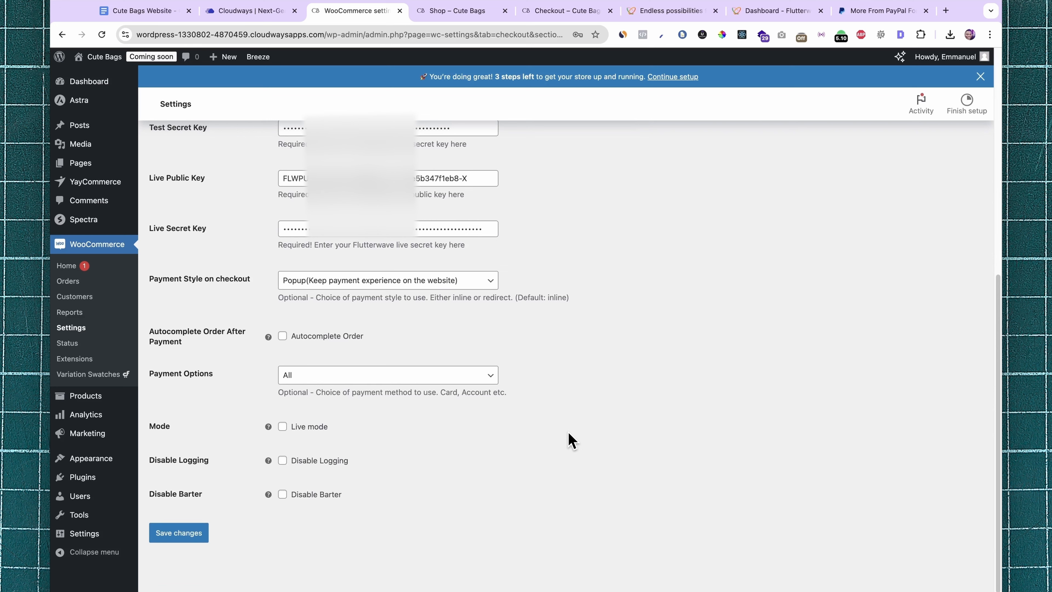
left_click(329, 284)
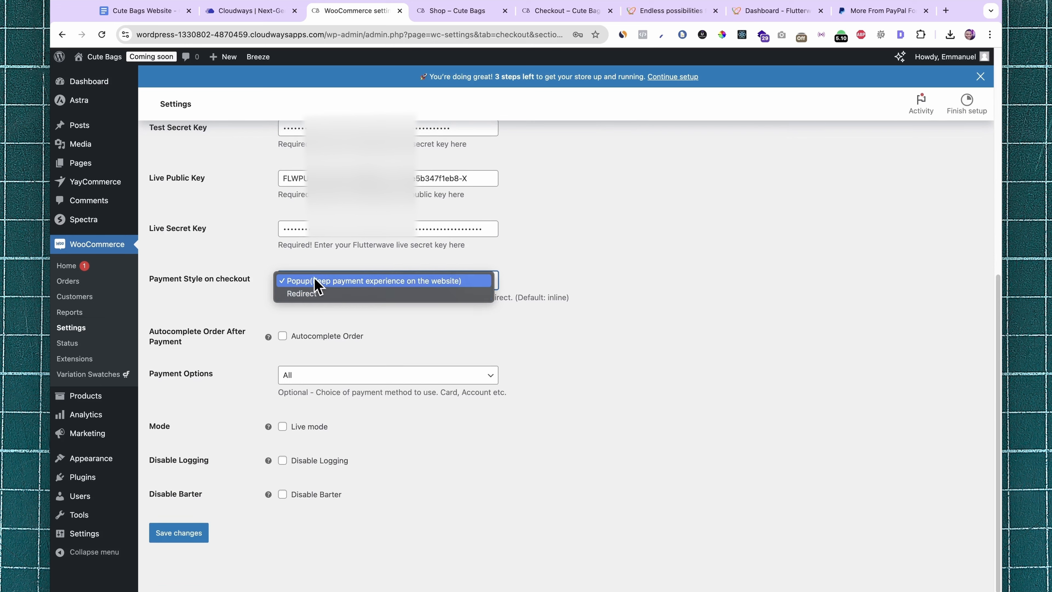
left_click(327, 282)
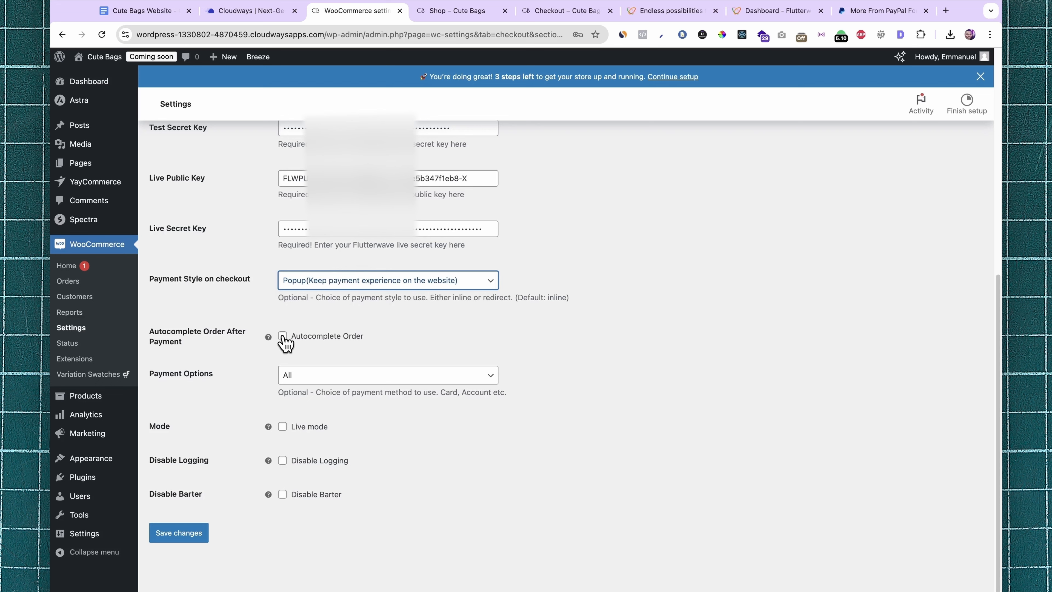
left_click(335, 377)
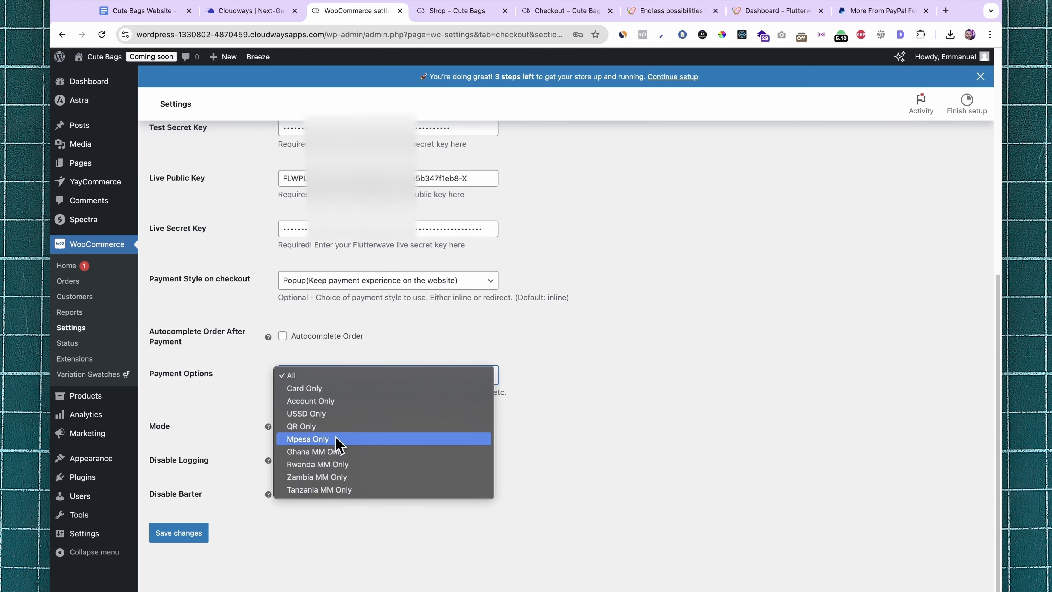
left_click(398, 378)
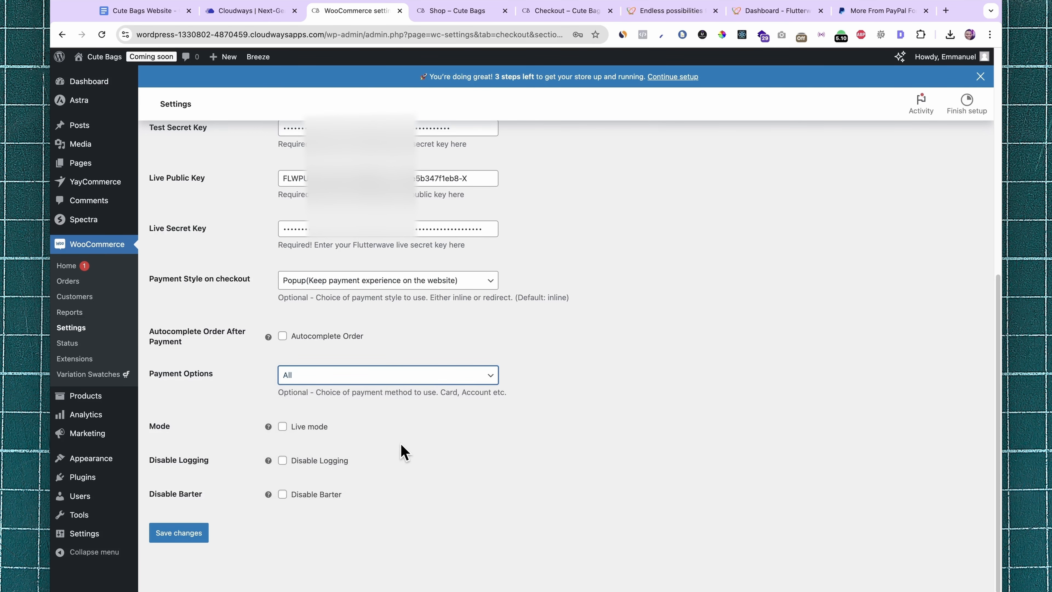
left_click(283, 426)
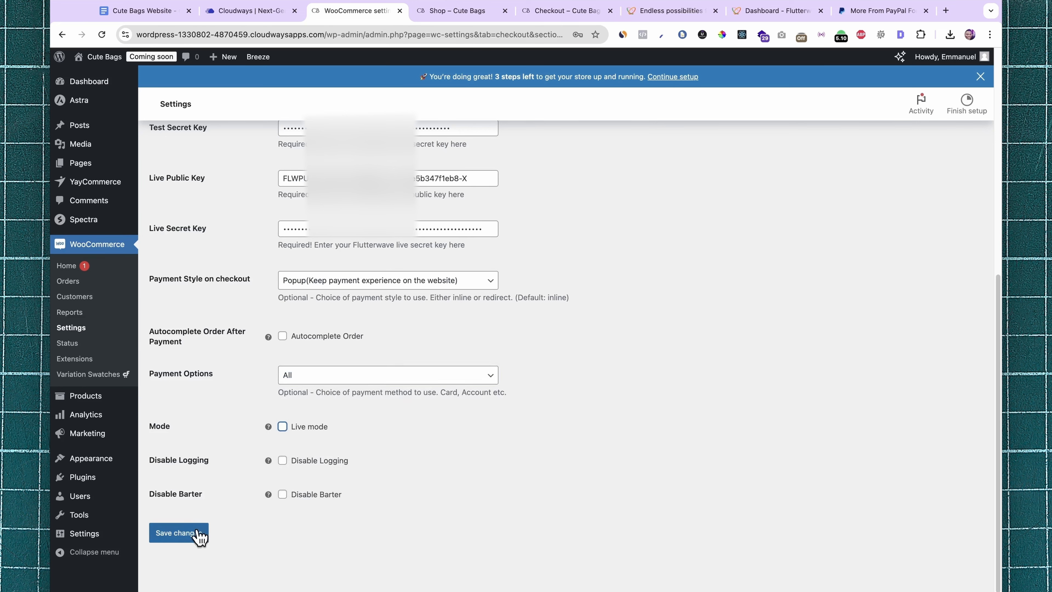
left_click(183, 534)
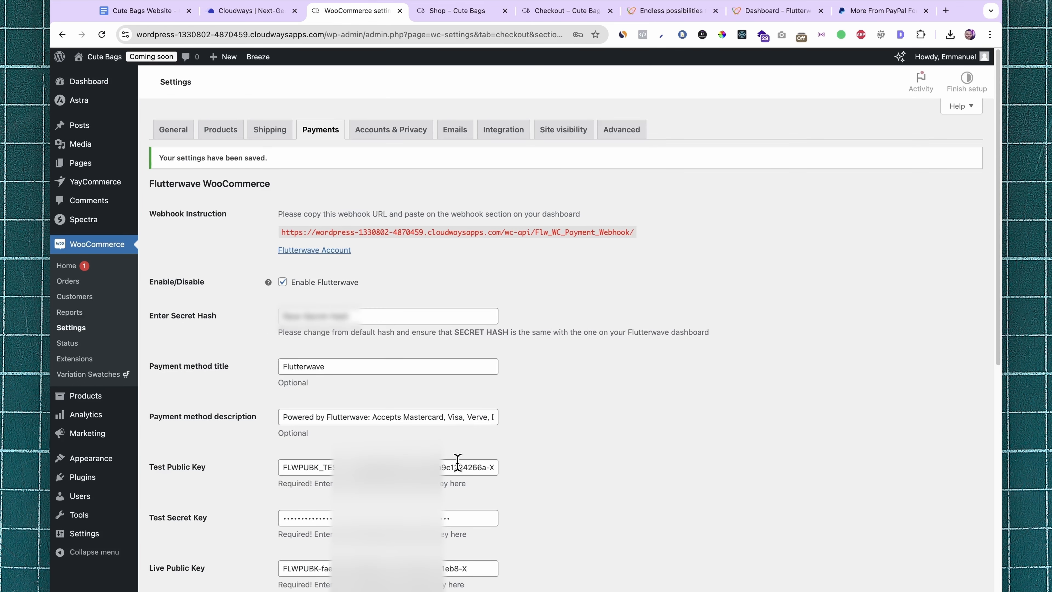
left_click(566, 12)
Reload the checkout and place the order to bring up the Flutterwave payment popup.
scroll(532, 236, "up", 6)
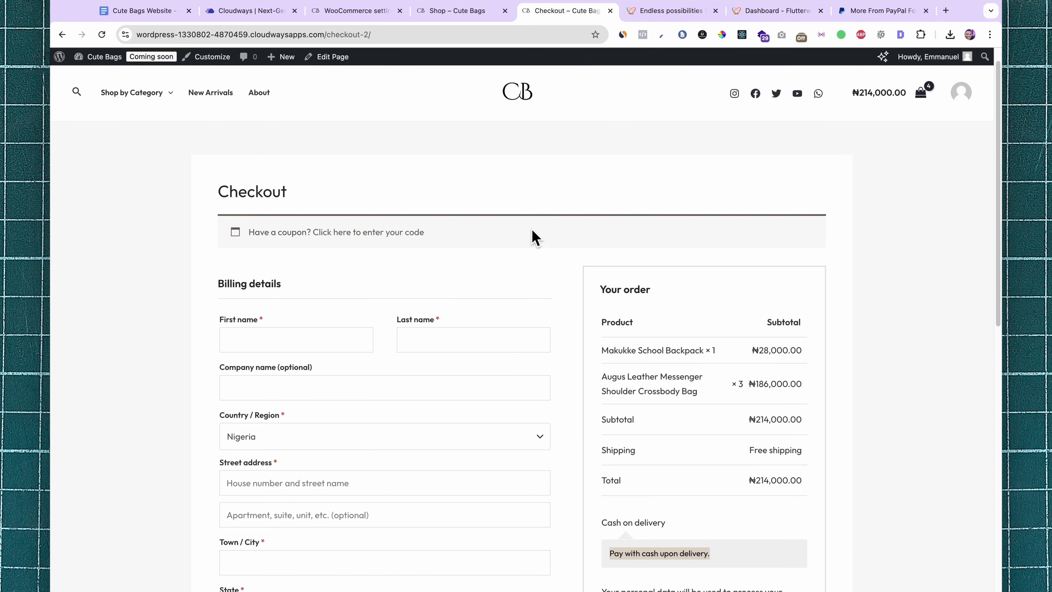
left_click(102, 35)
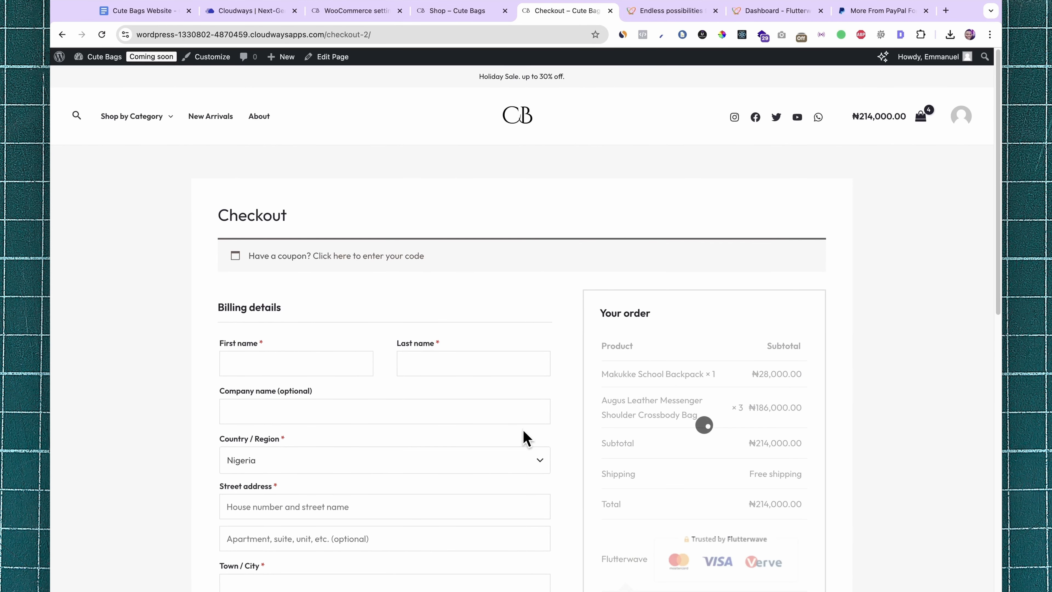
scroll(642, 448, "down", 3)
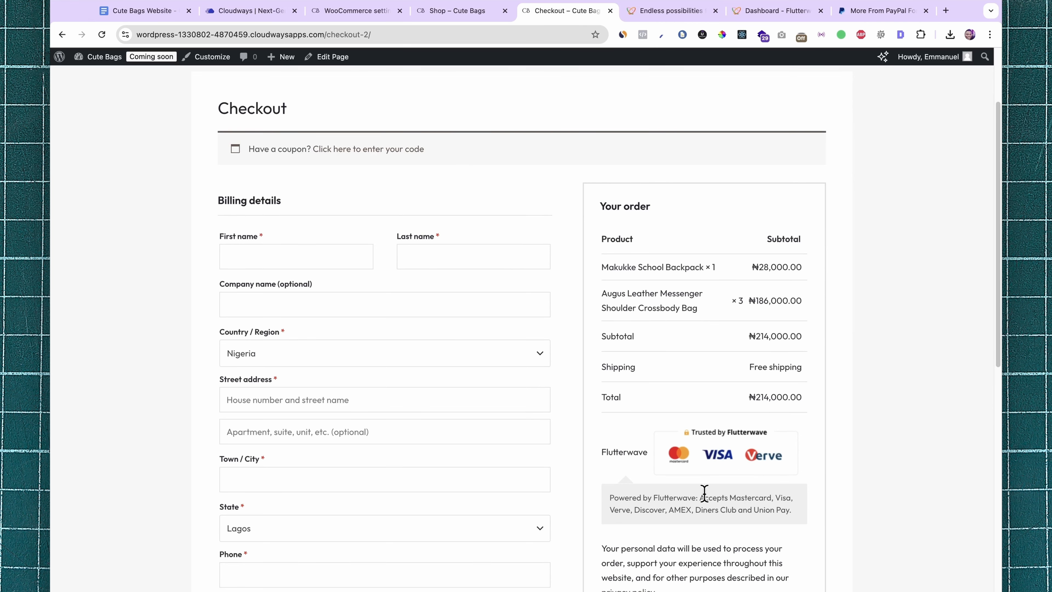
scroll(704, 493, "down", 2)
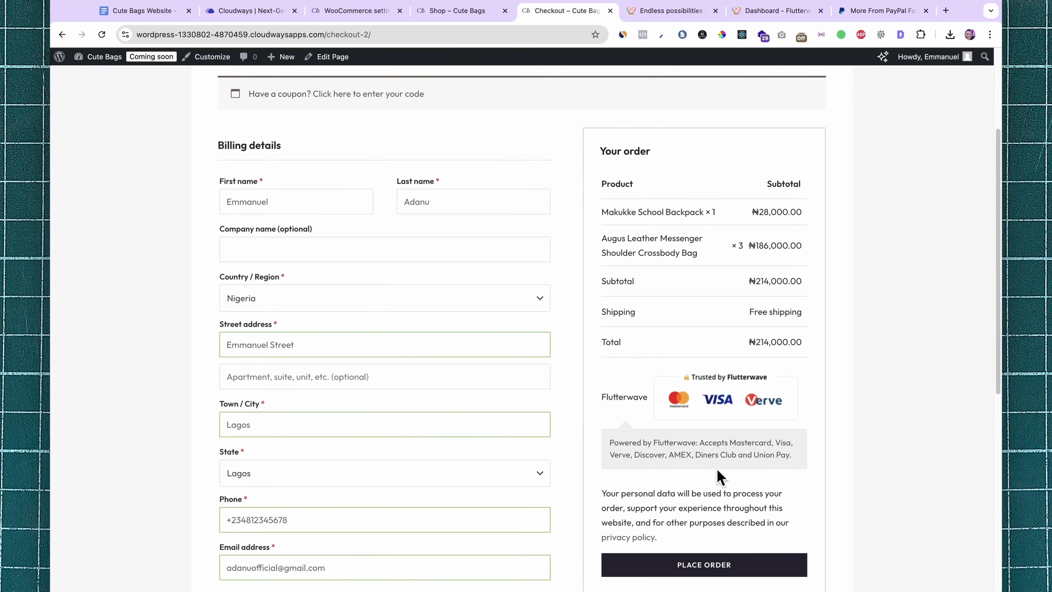
left_click(704, 567)
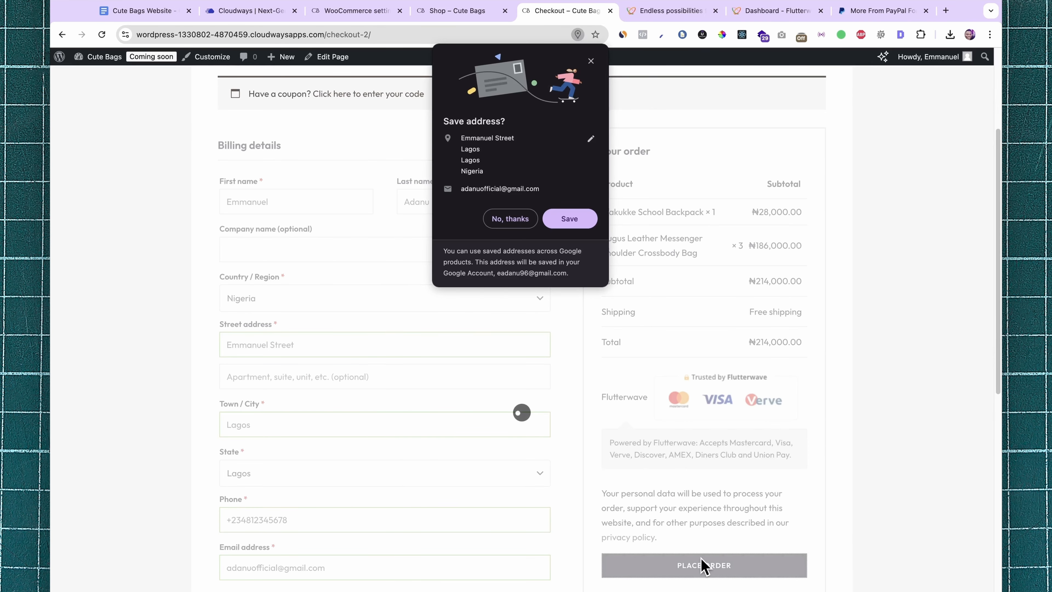
left_click(598, 70)
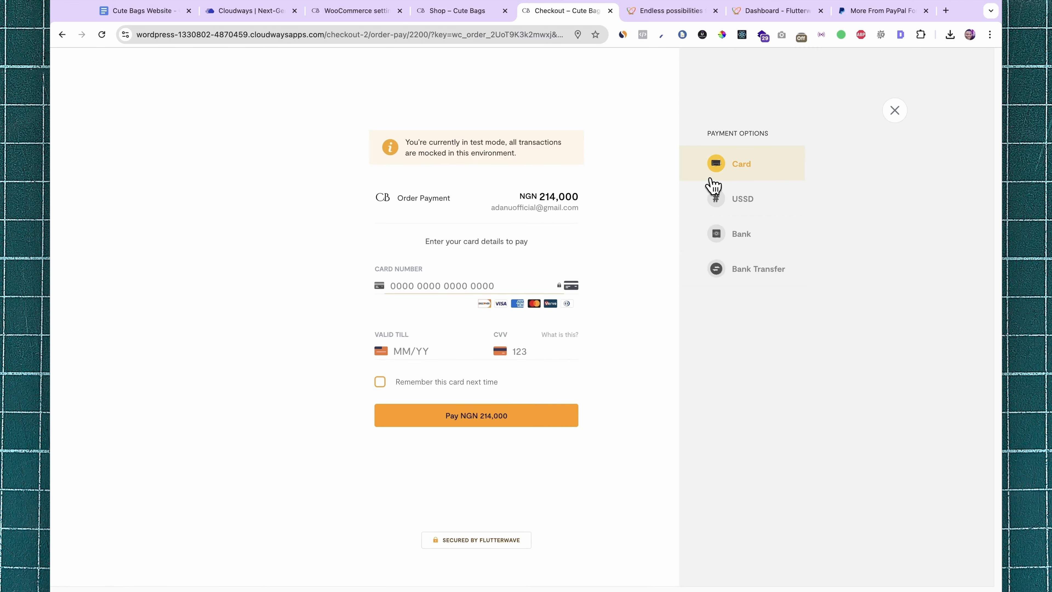
Try the USSD, Bank and Bank Transfer options, then return to card payment in test mode.
left_click(741, 195)
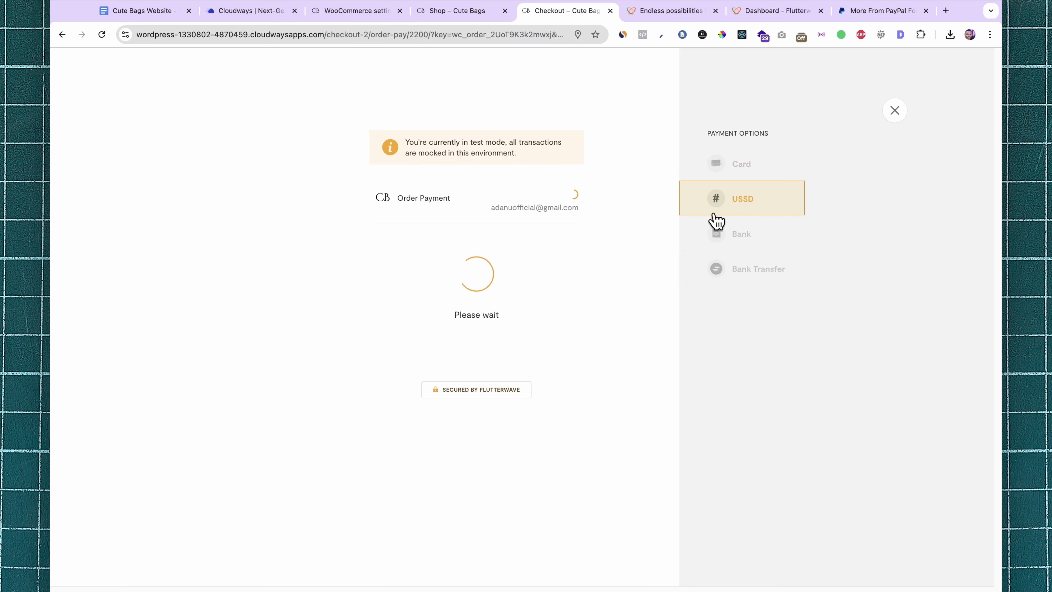
left_click(745, 240)
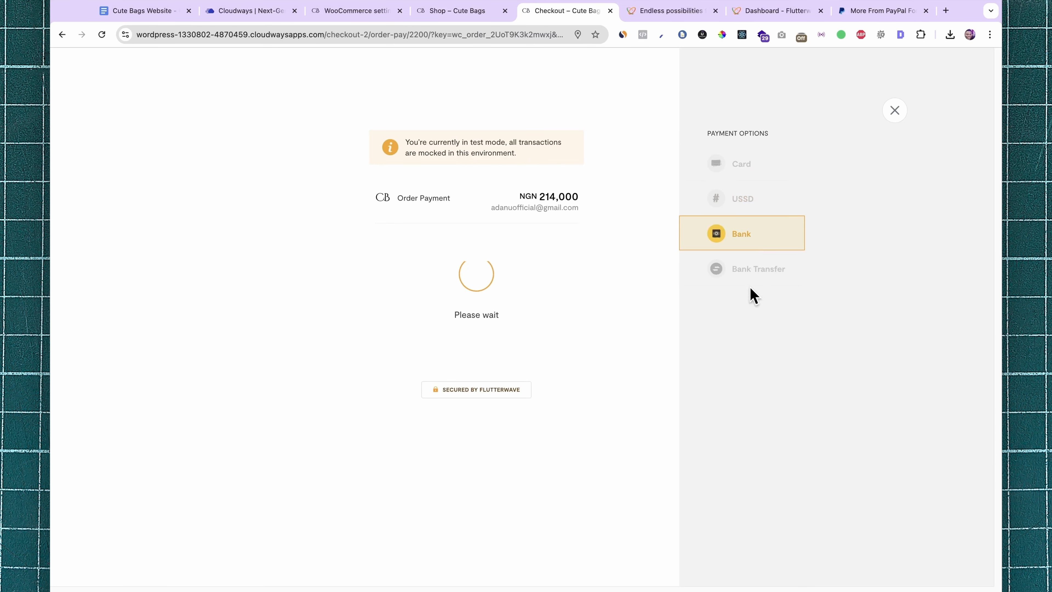
left_click(759, 280)
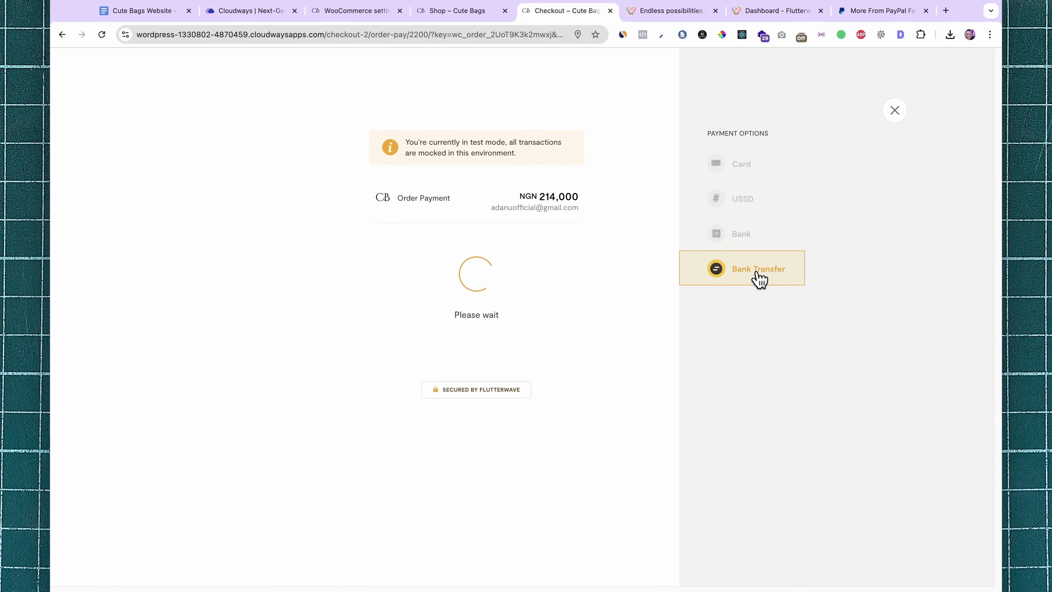
left_click(739, 170)
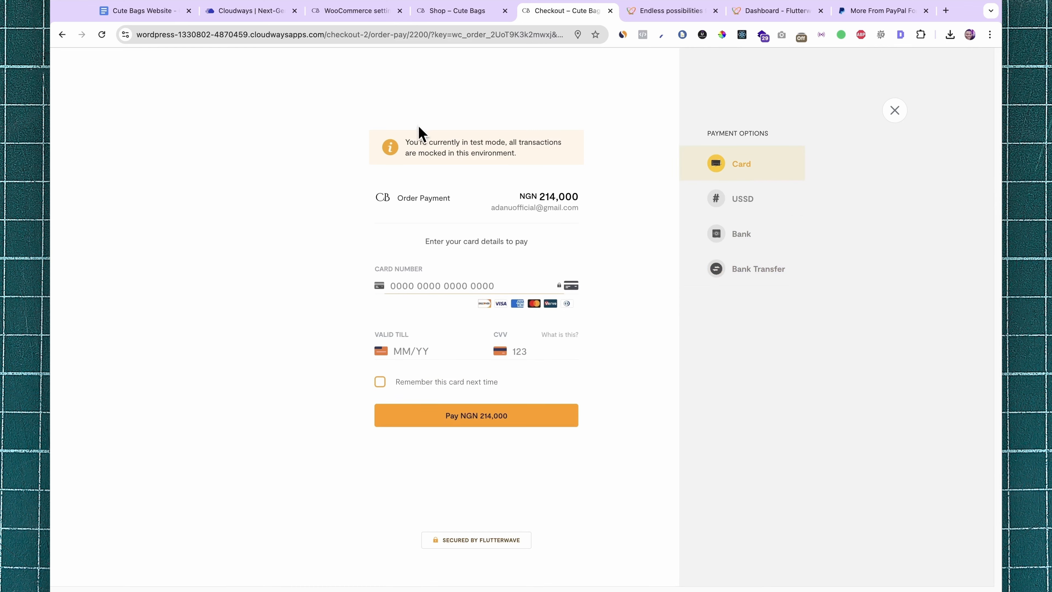
left_click_drag(405, 141, 513, 154)
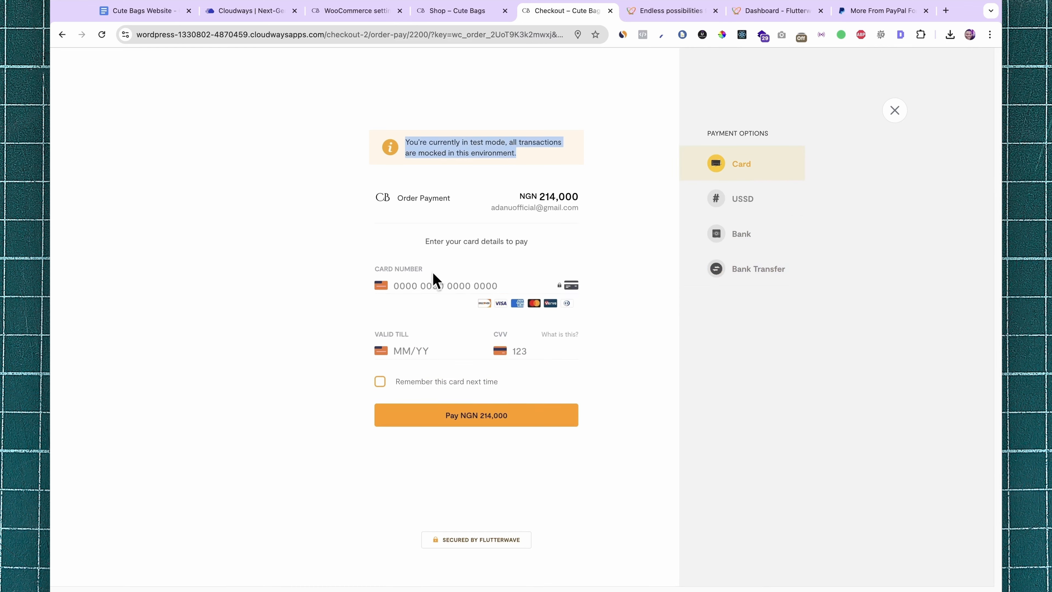
left_click(774, 13)
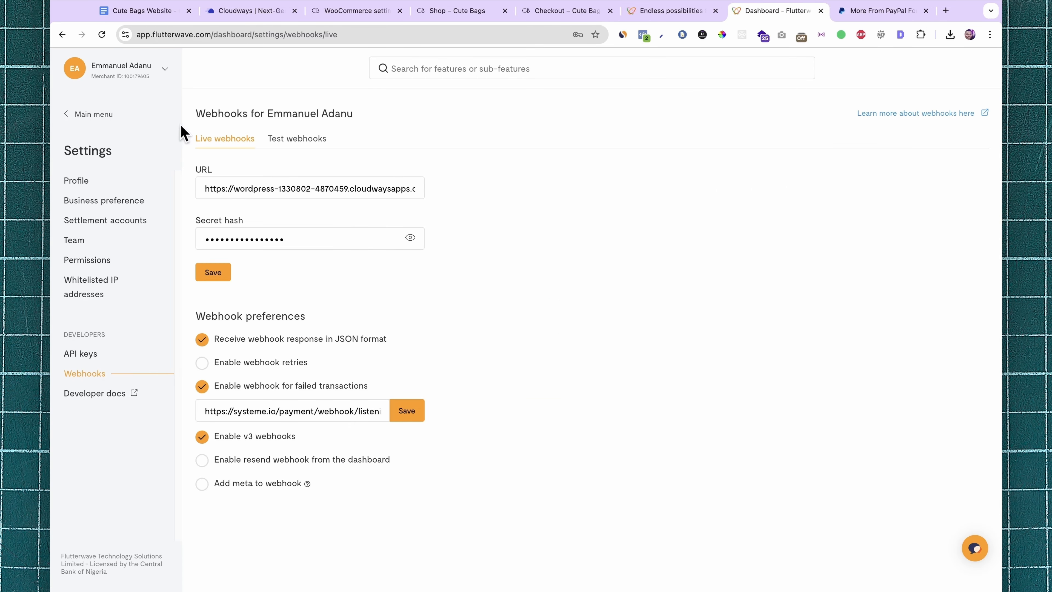
Switch the Flutterwave merchant account from live to test mode.
left_click(110, 73)
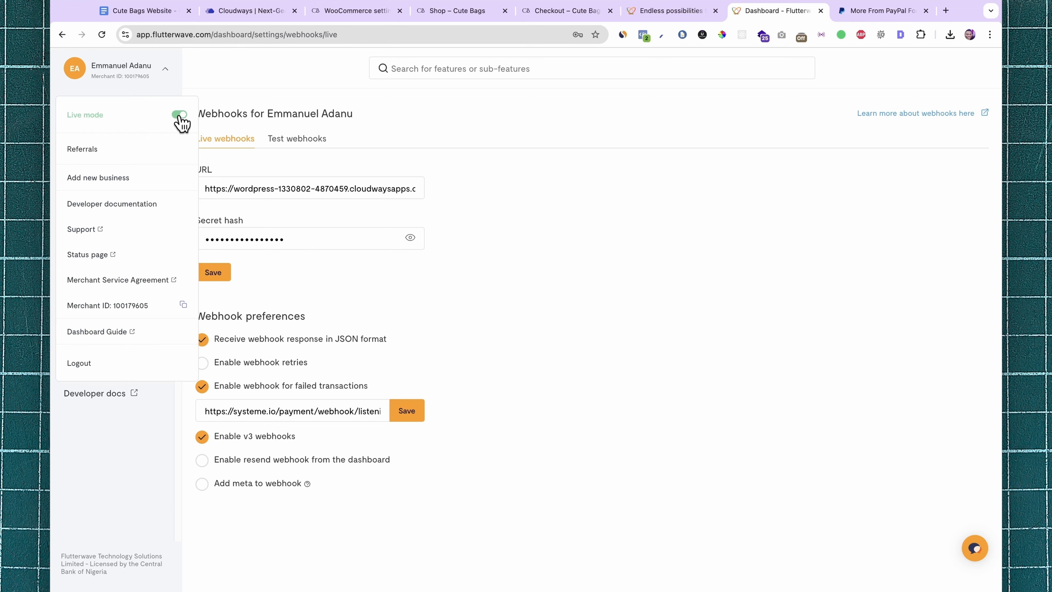
left_click(179, 115)
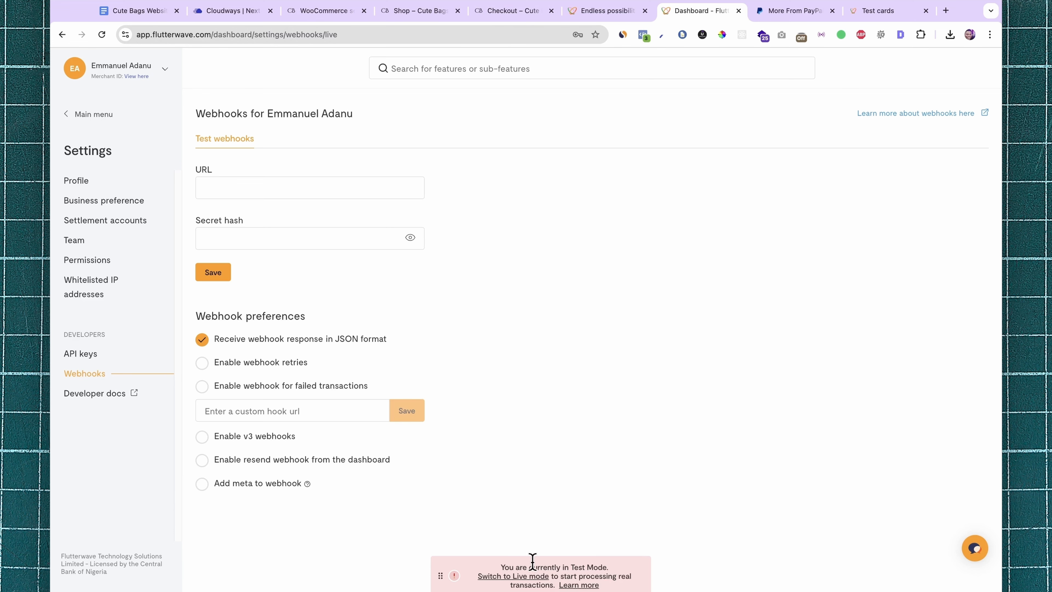
left_click(506, 17)
left_click(278, 232)
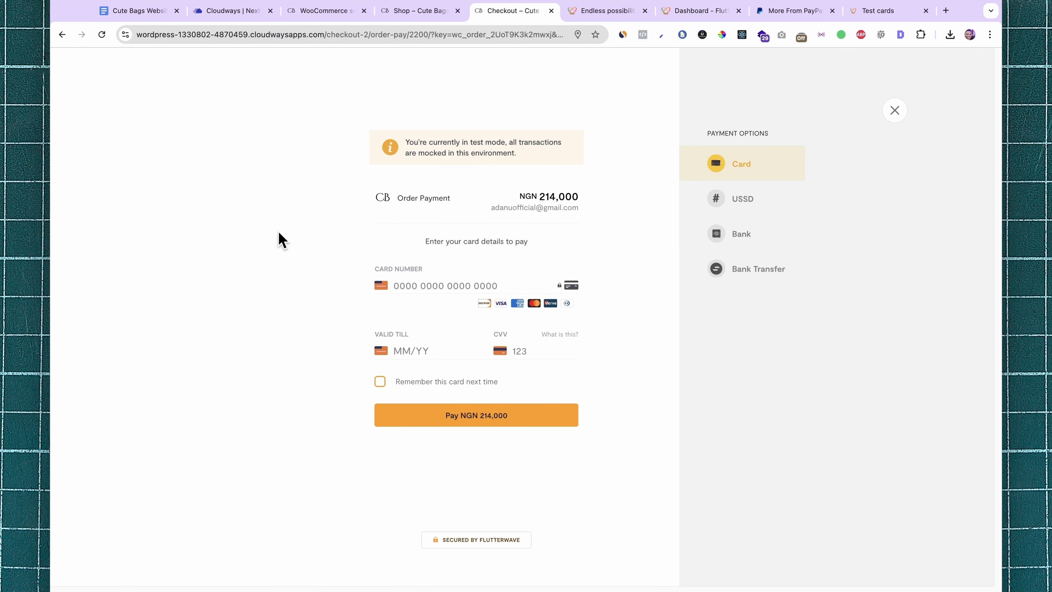
Enter the documented test MasterCard number and expiry 09/32, and pay NGN 214,000.
left_click(878, 13)
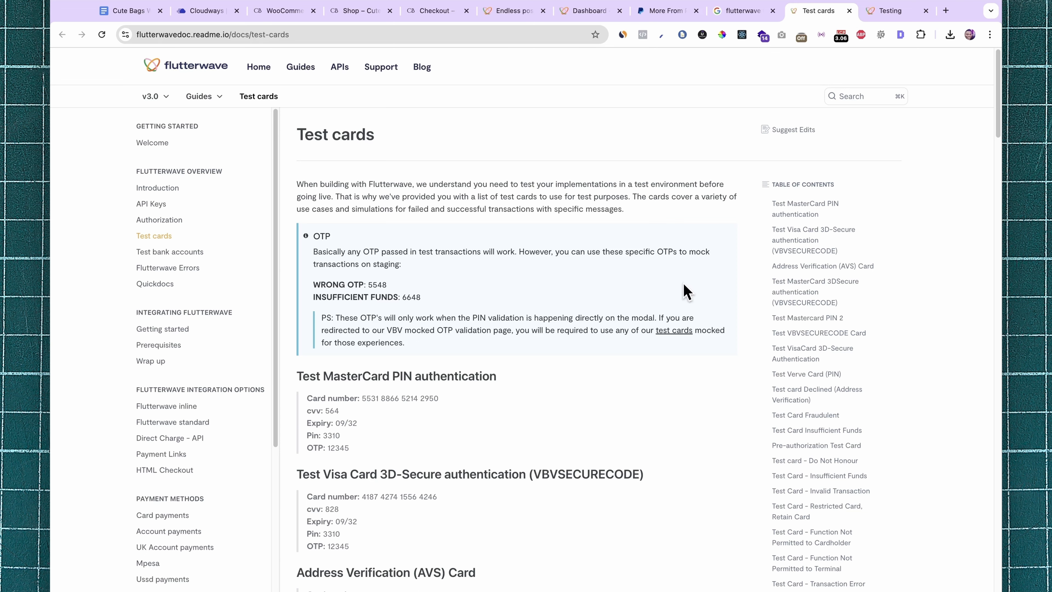
left_click_drag(362, 396, 438, 395)
key("ctrl+c")
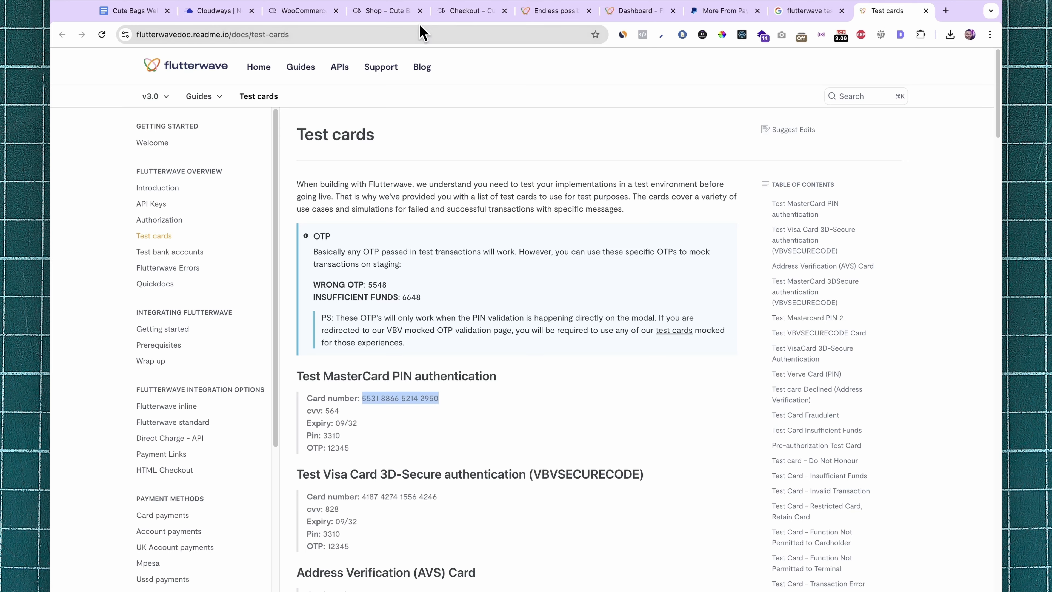
left_click(466, 12)
key("ctrl+v")
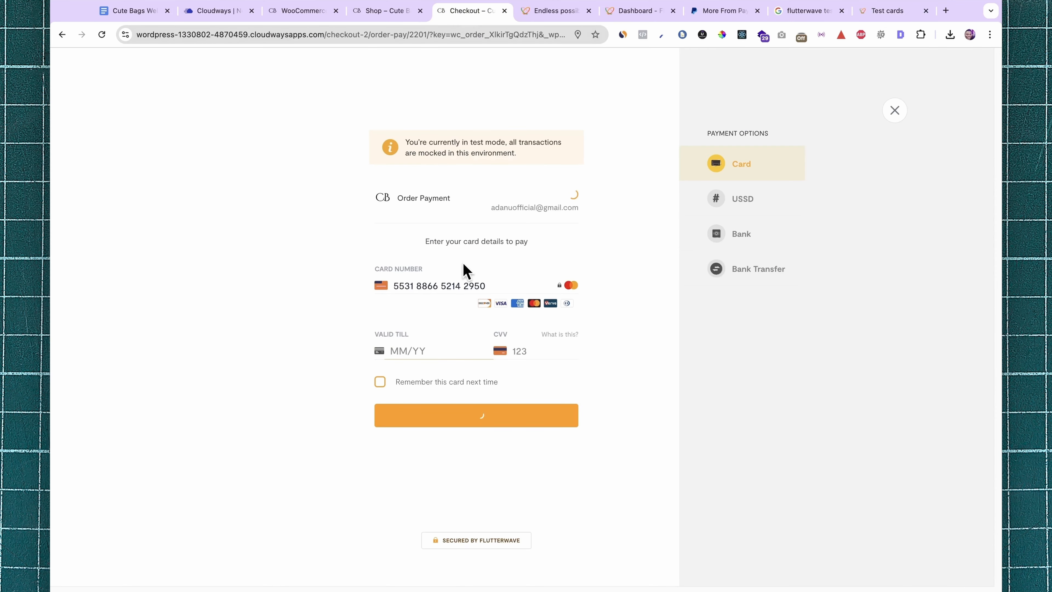
left_click(888, 11)
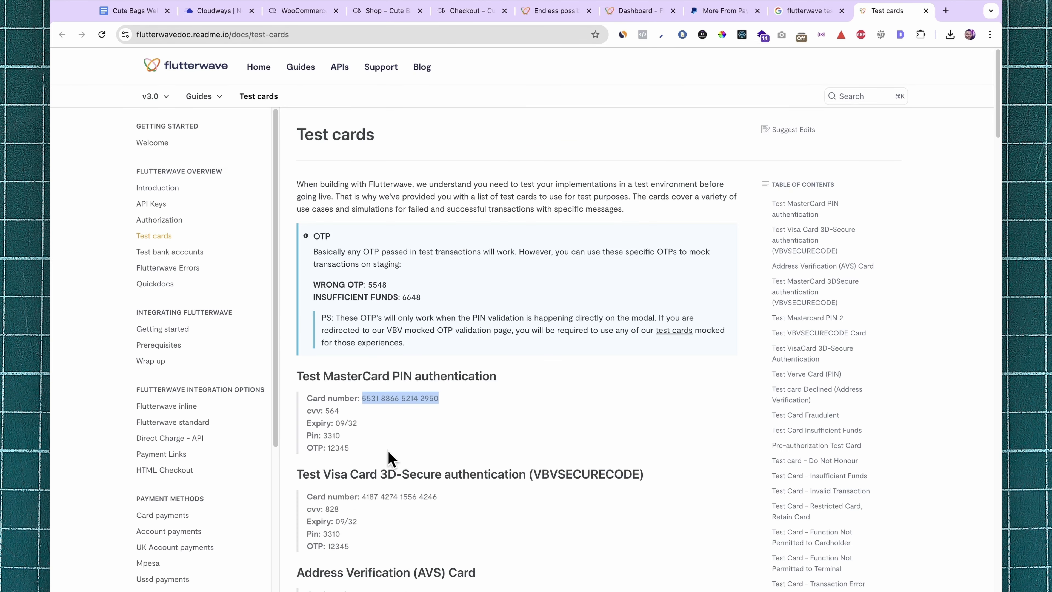
left_click_drag(335, 422, 349, 420)
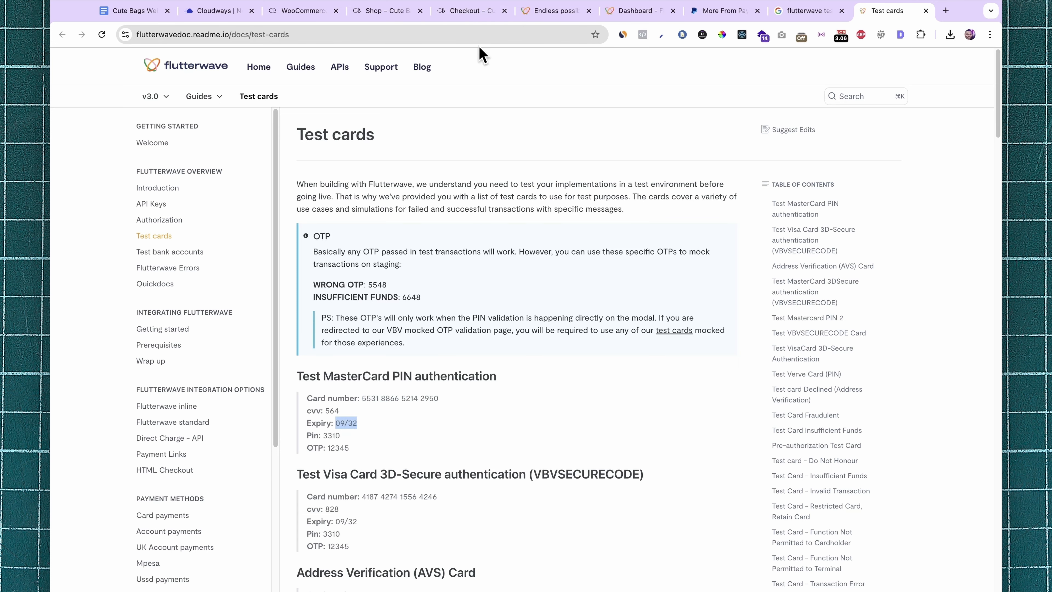
left_click(473, 17)
type("09/")
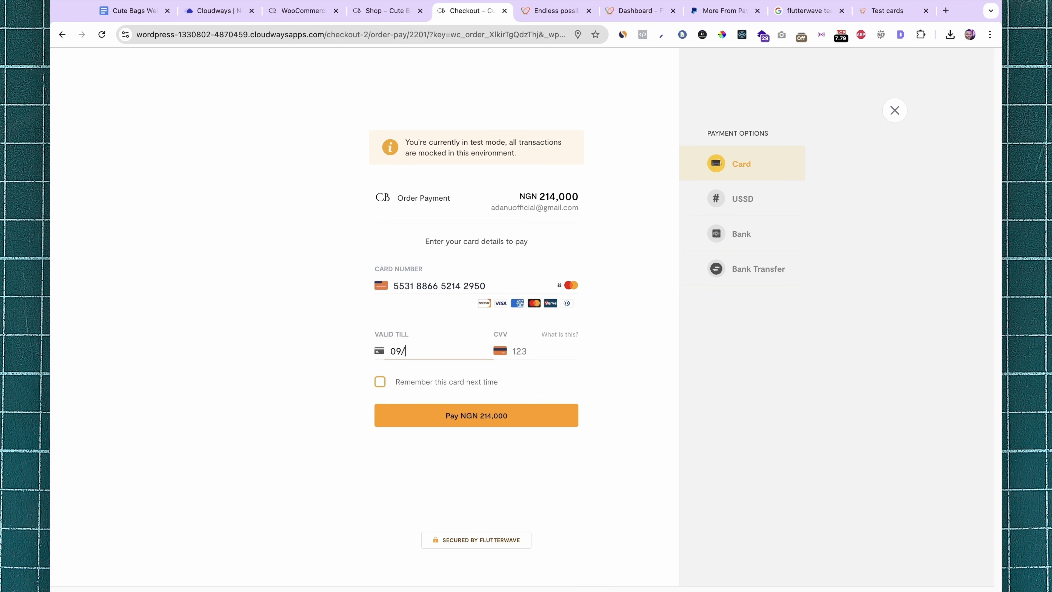
type("32")
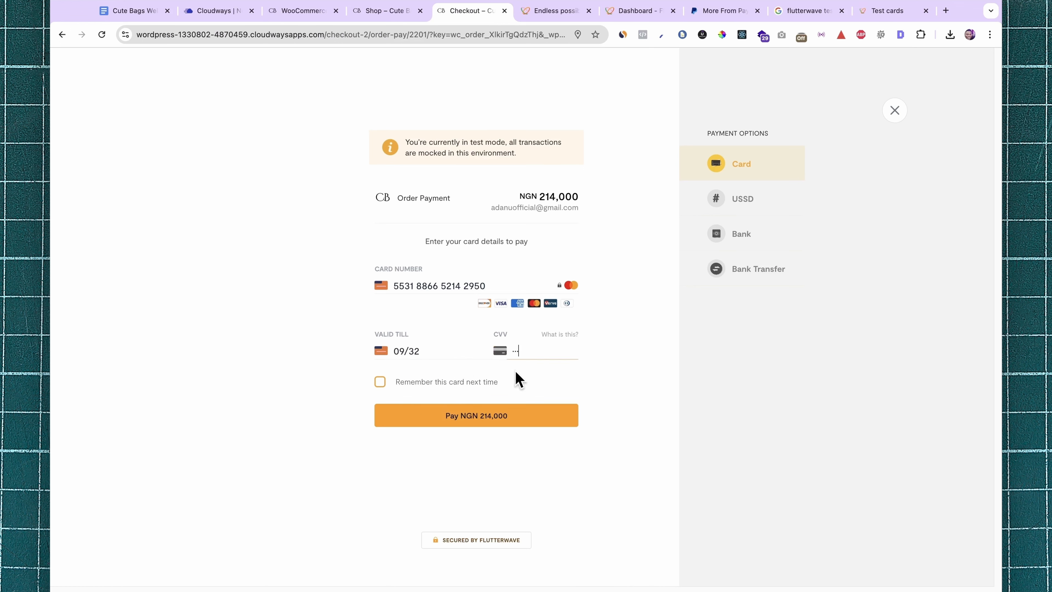
left_click(489, 423)
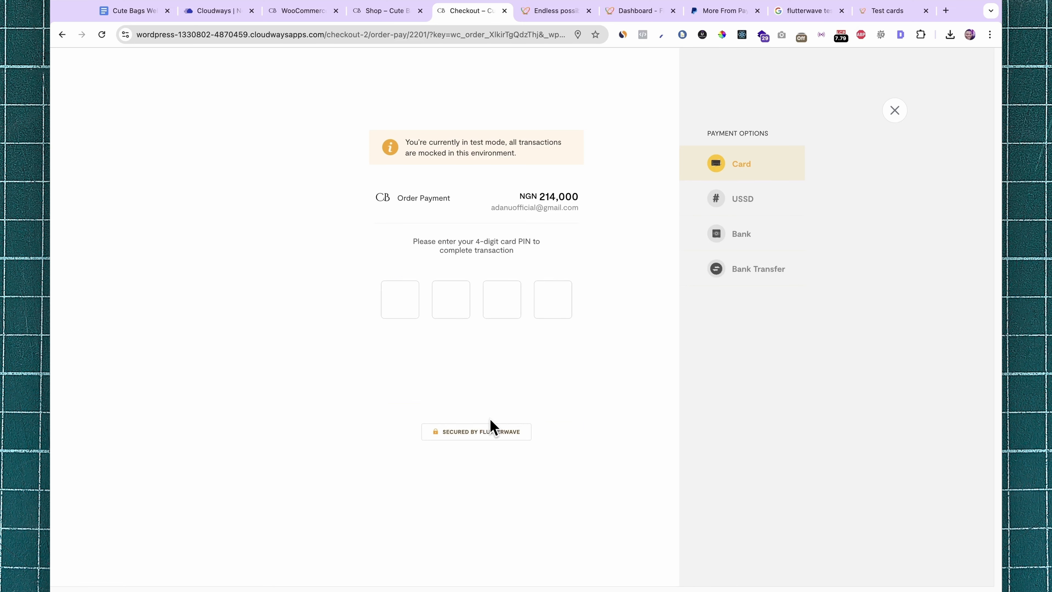
Enter the test card PIN and the documented OTP to confirm the payment.
left_click(884, 11)
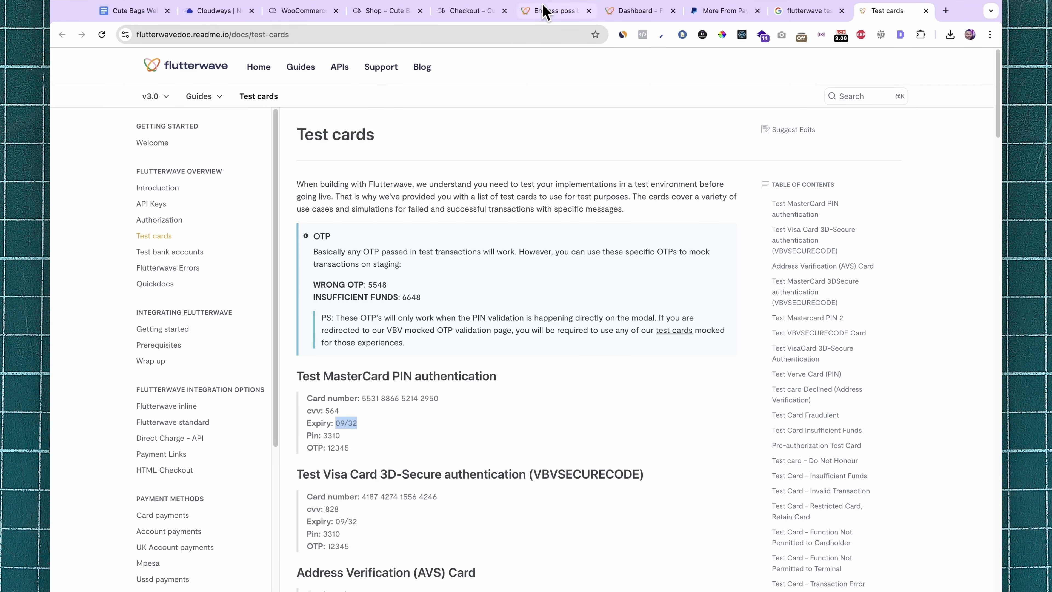
left_click(466, 11)
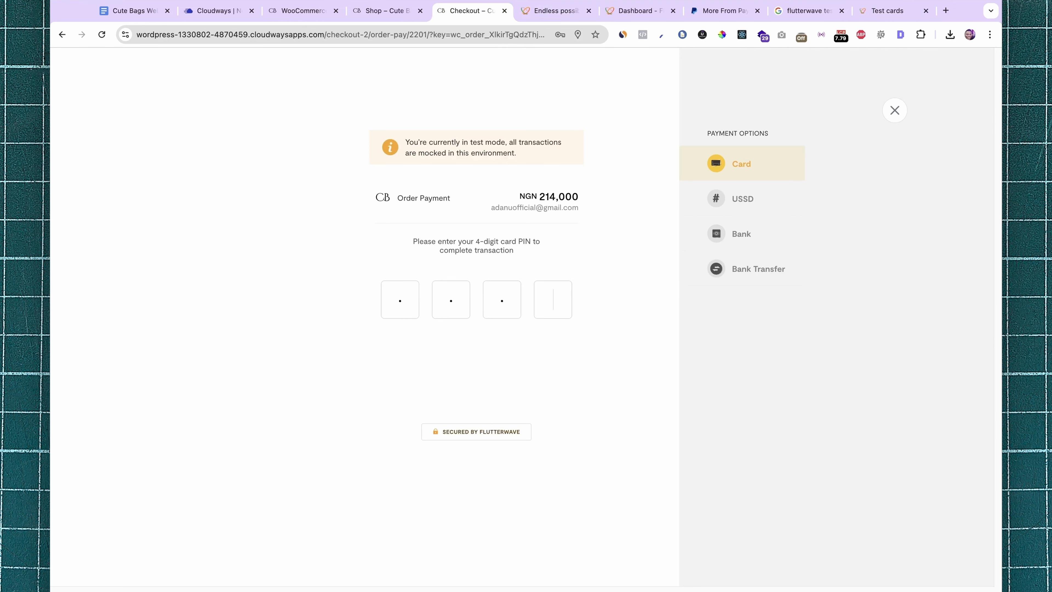
type("0")
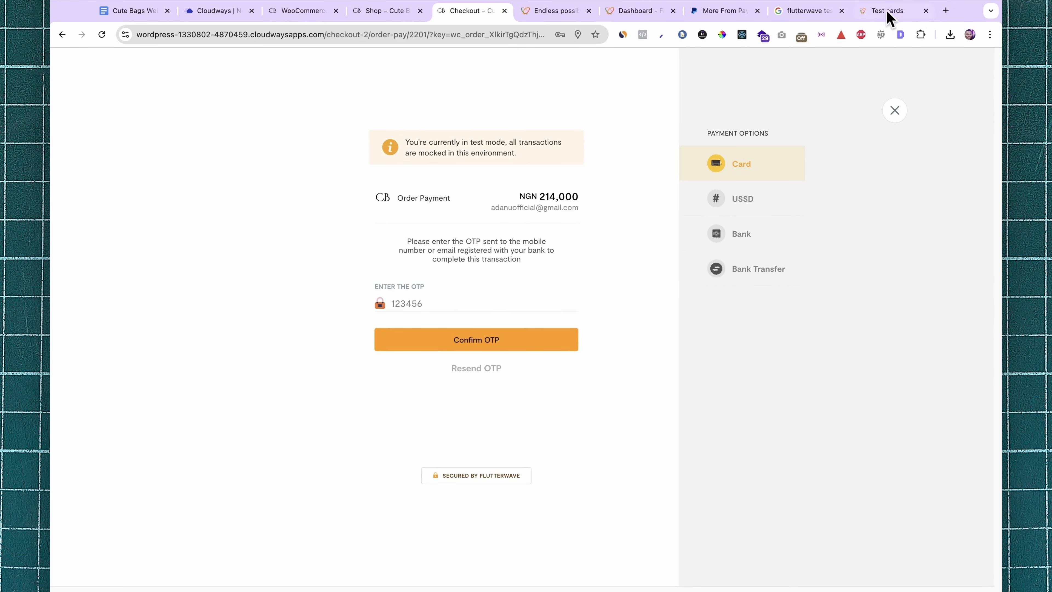
left_click(889, 12)
left_click_drag(327, 448, 350, 448)
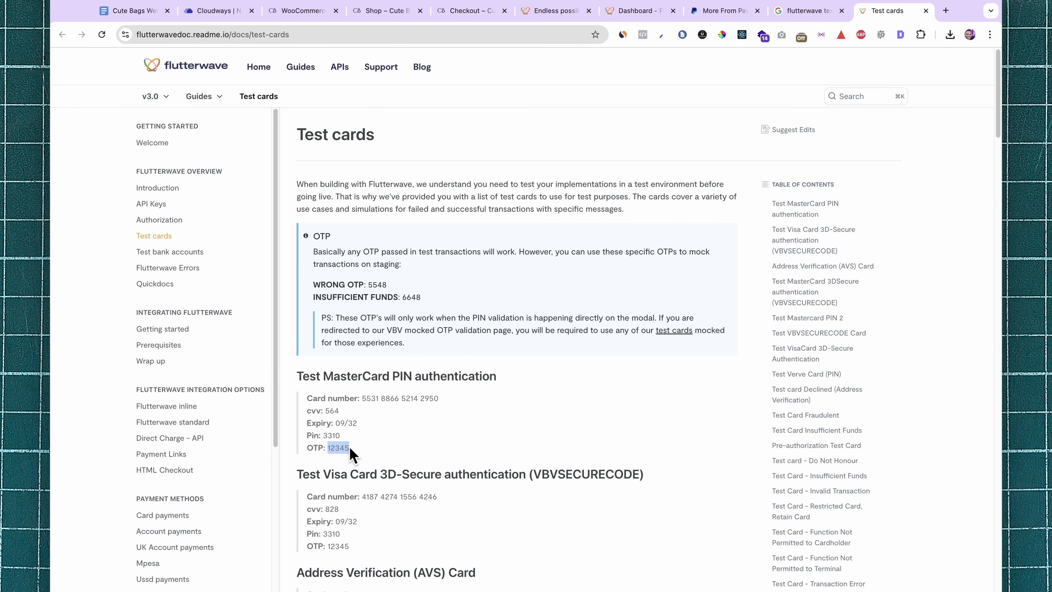
left_click(470, 11)
left_click(413, 304)
key("super+v")
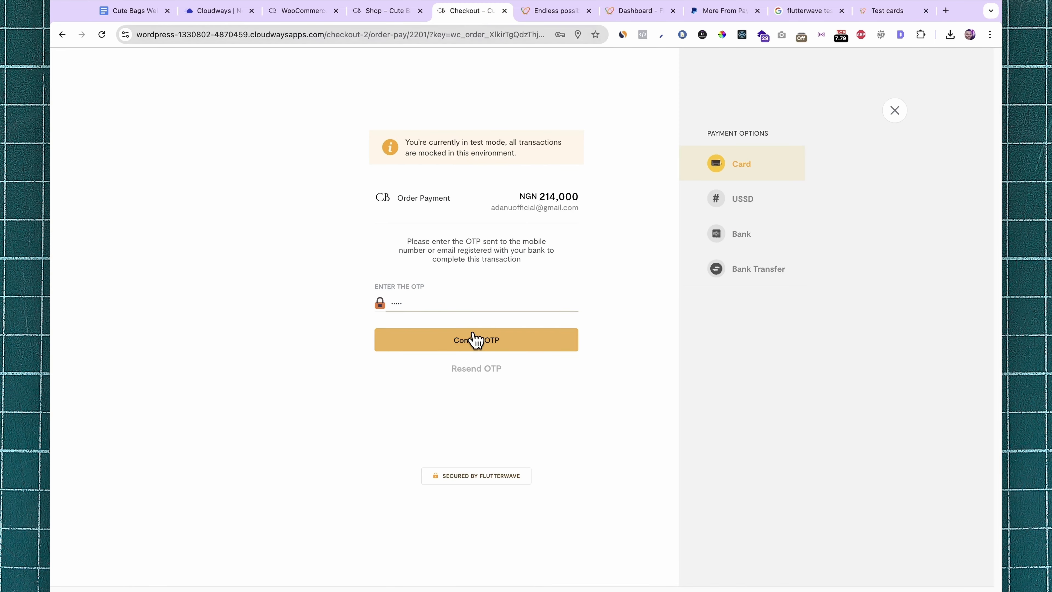
left_click(477, 340)
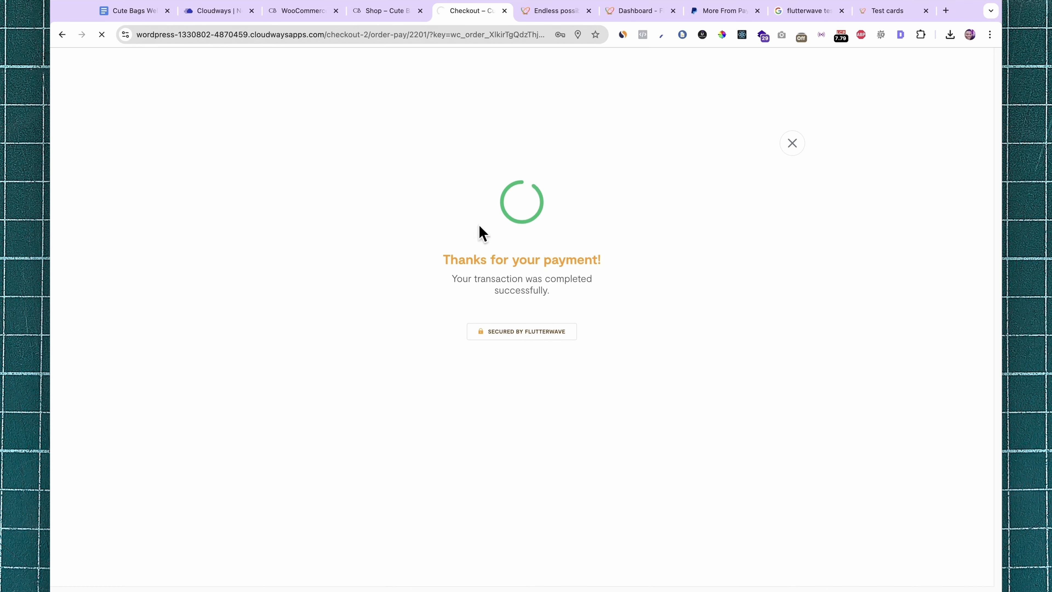
Review the Flutterwave transactions list and the store's order-received page and home page.
left_click(638, 11)
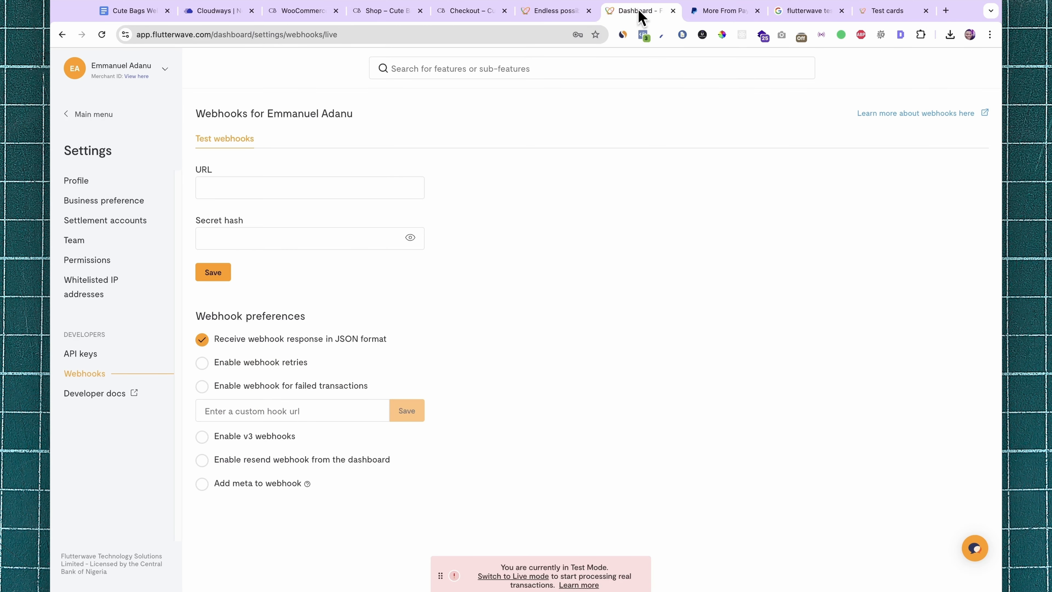
left_click(95, 121)
left_click(94, 118)
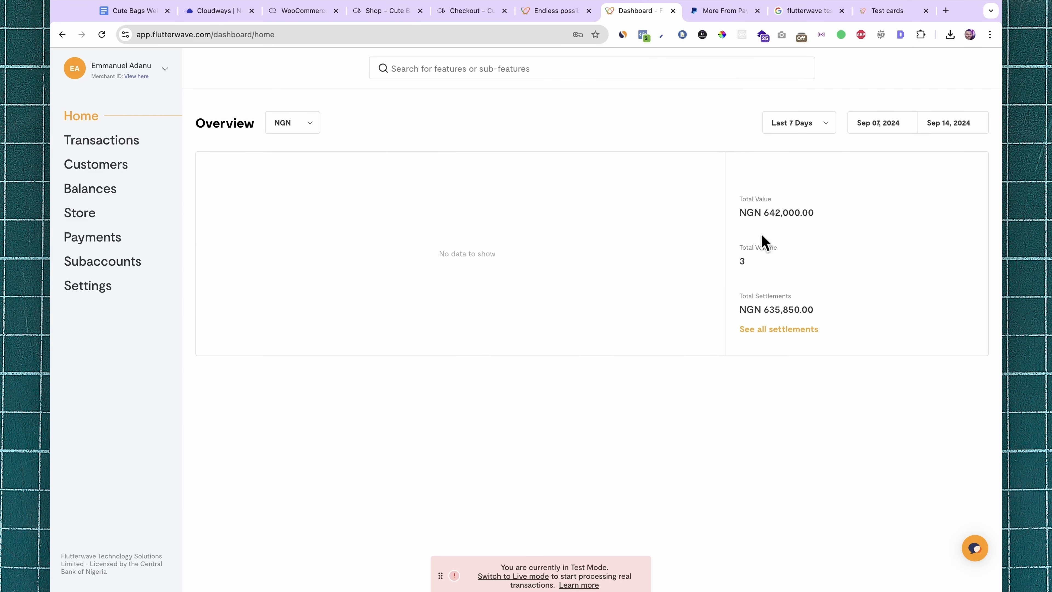
left_click(122, 144)
left_click(95, 184)
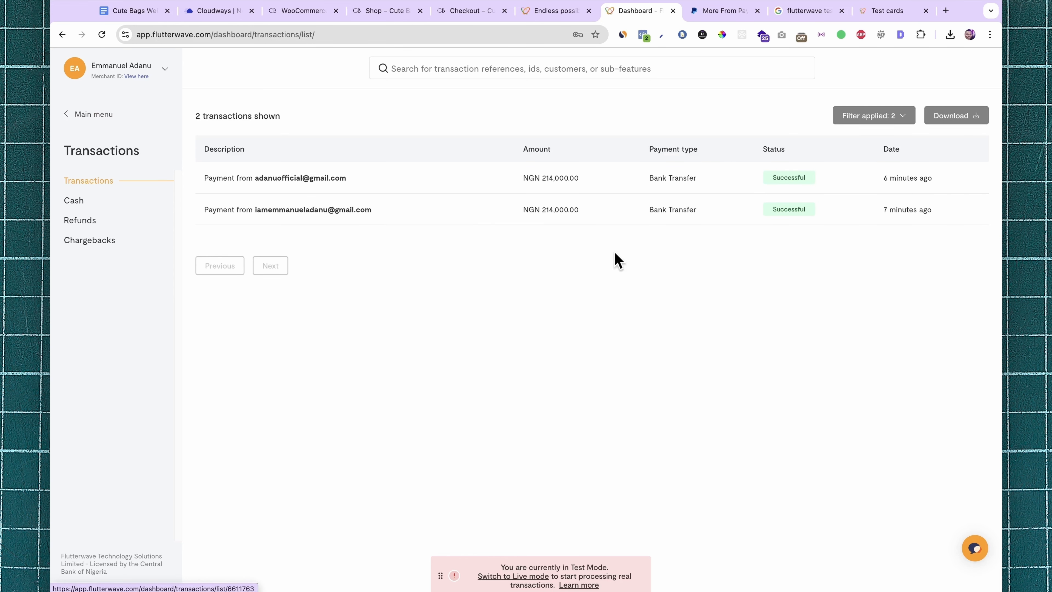
left_click(75, 118)
left_click(469, 16)
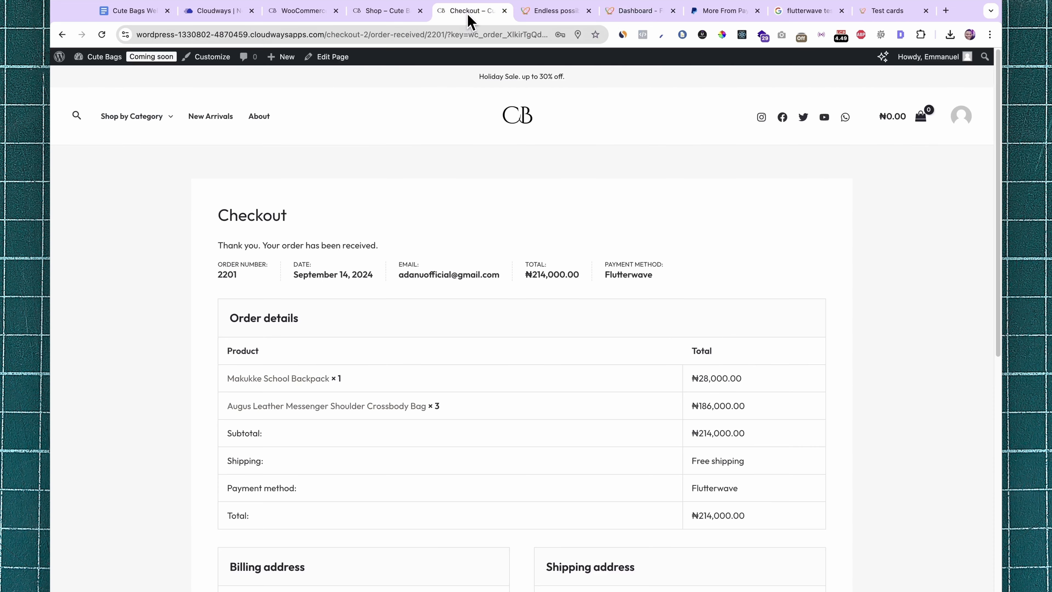
left_click(530, 126)
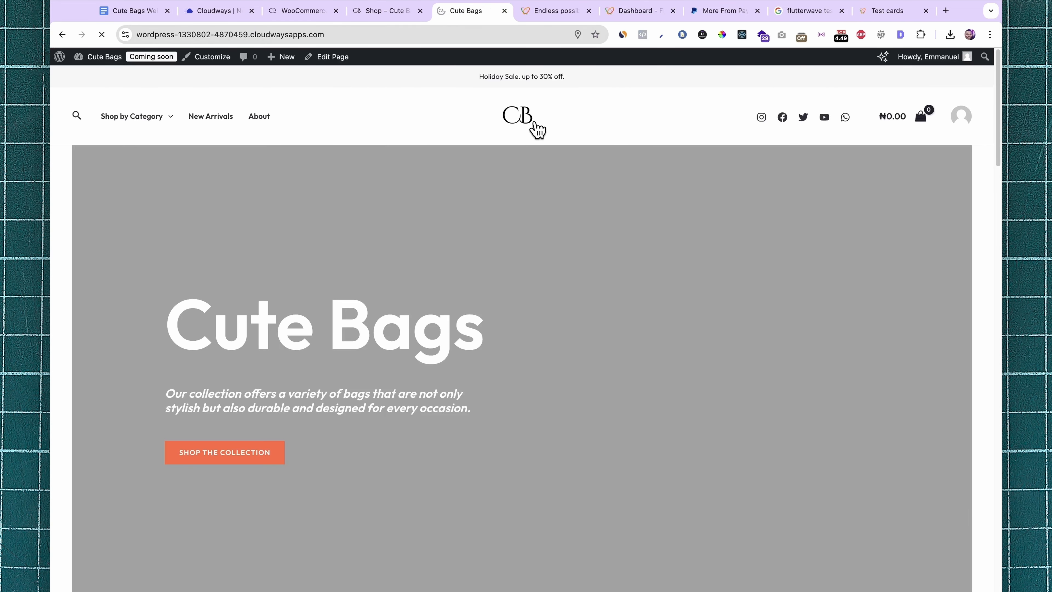
Turn off test mode from the account options so the dashboard runs live.
left_click(634, 18)
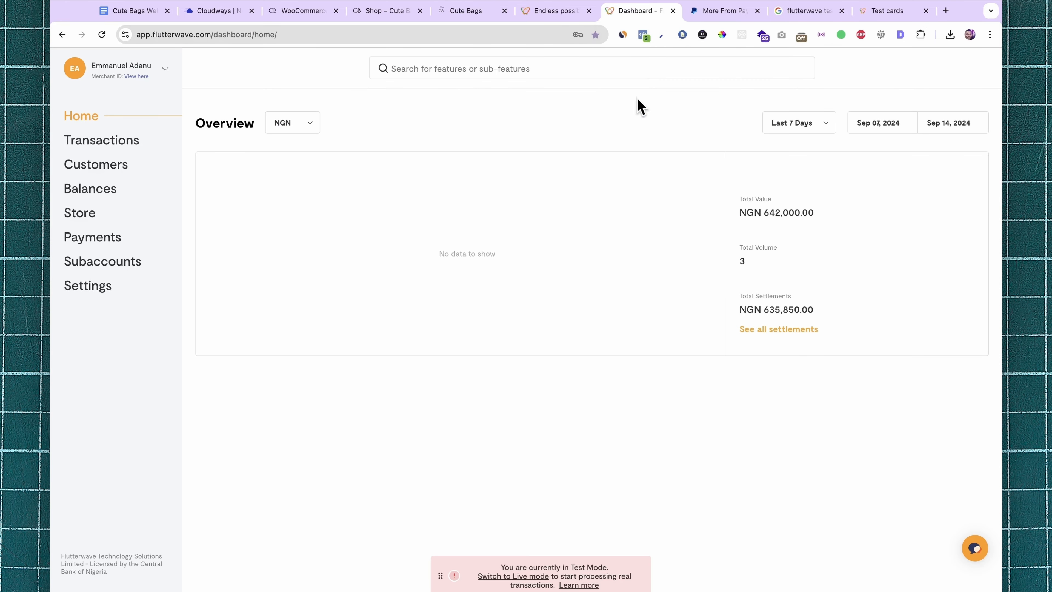
left_click(118, 74)
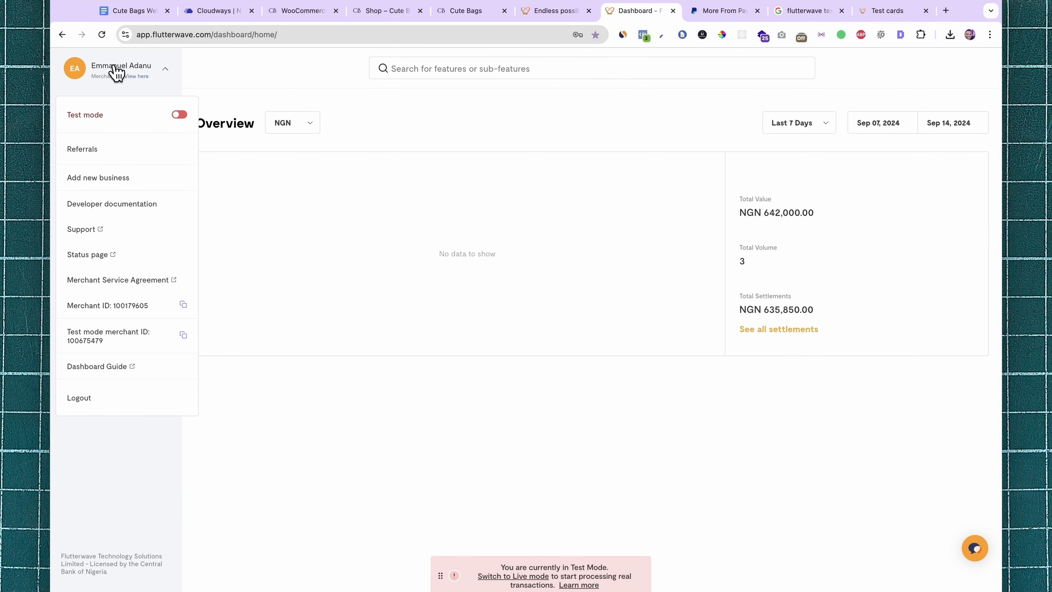
left_click(117, 70)
left_click(113, 72)
left_click(180, 115)
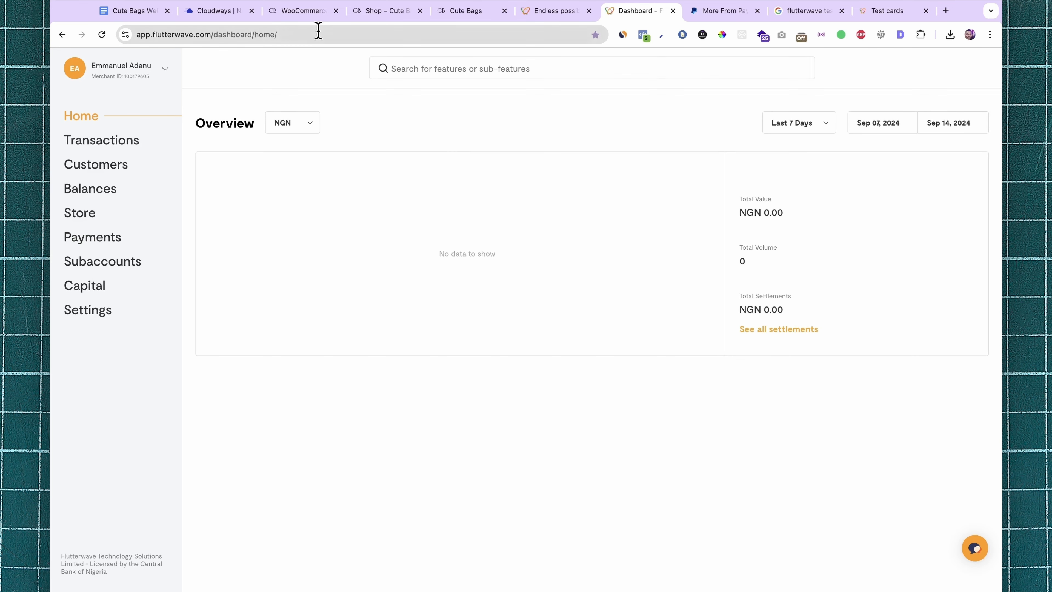
Switch Flutterwave to Live mode and save, then confirm the latest ₦214,000 order is Processing.
left_click(303, 12)
scroll(505, 350, "down", 10)
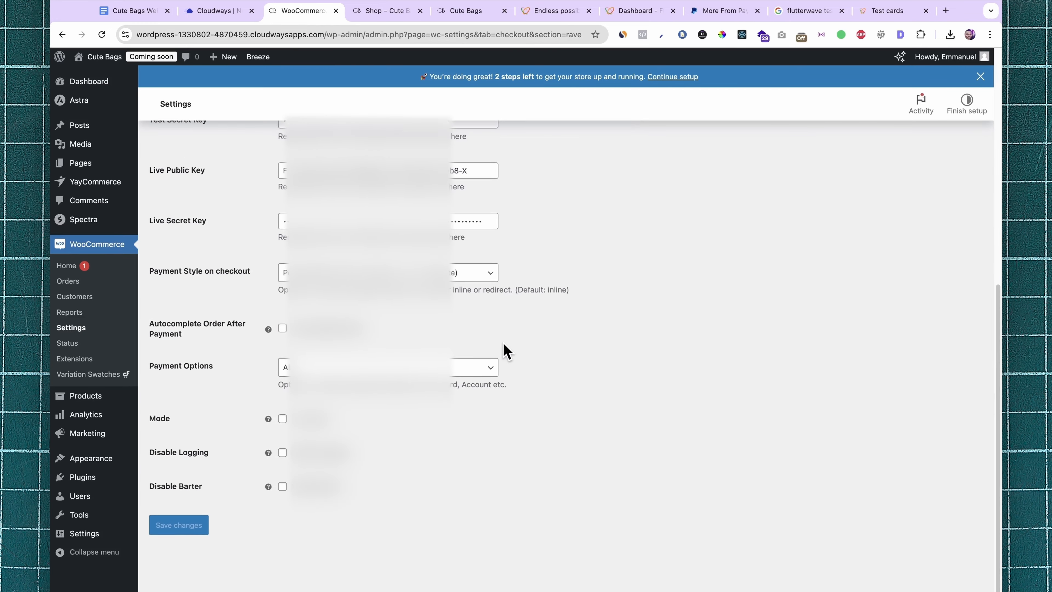
left_click(283, 427)
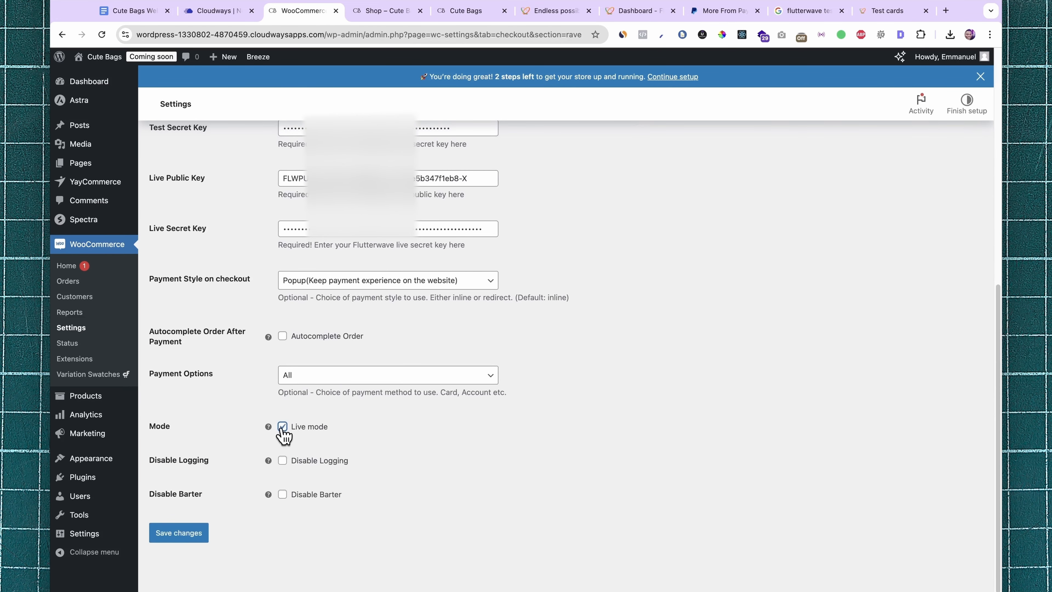
left_click(189, 533)
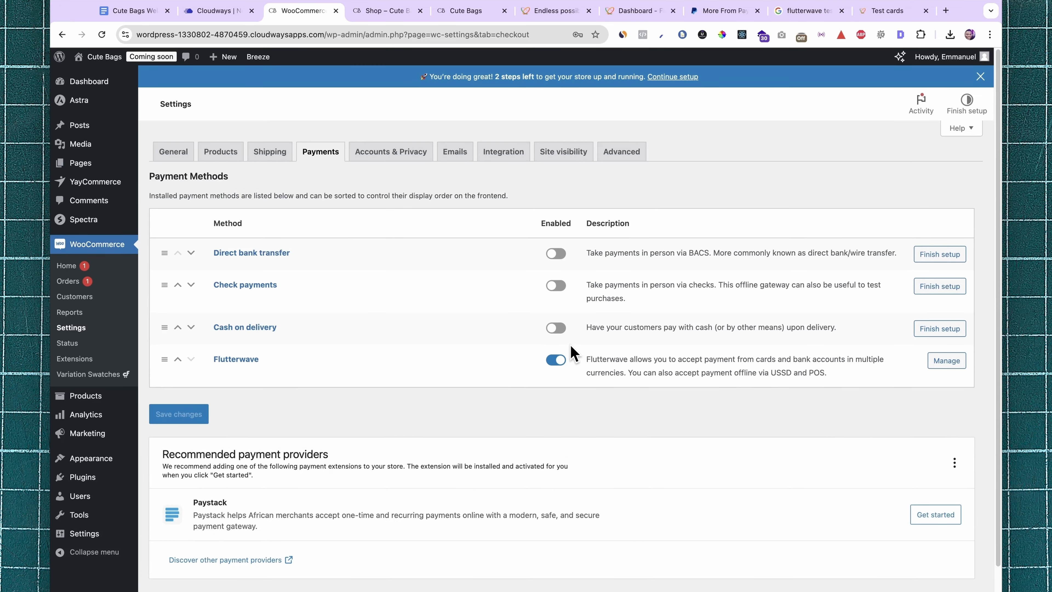
left_click(74, 285)
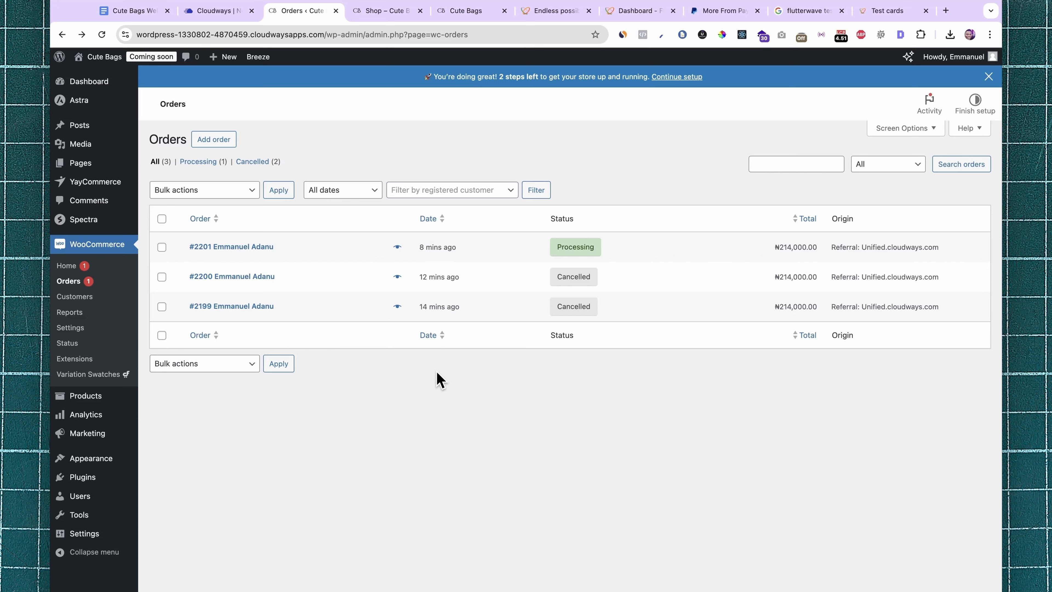
mouse_move(72, 480)
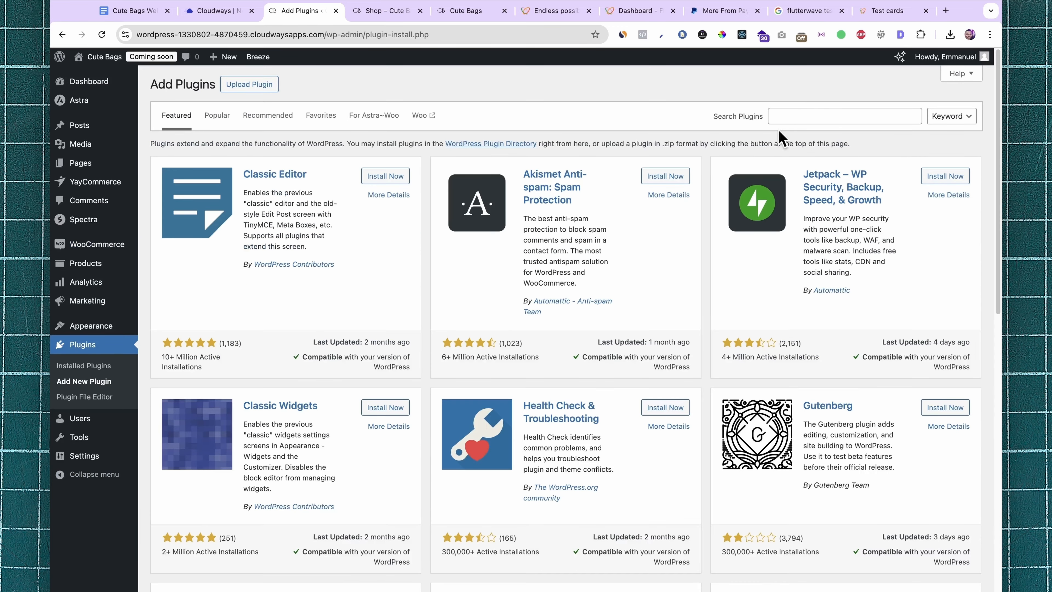
Search for 'Paypal', then install and activate the WooCommerce PayPal Payments plugin.
left_click(795, 117)
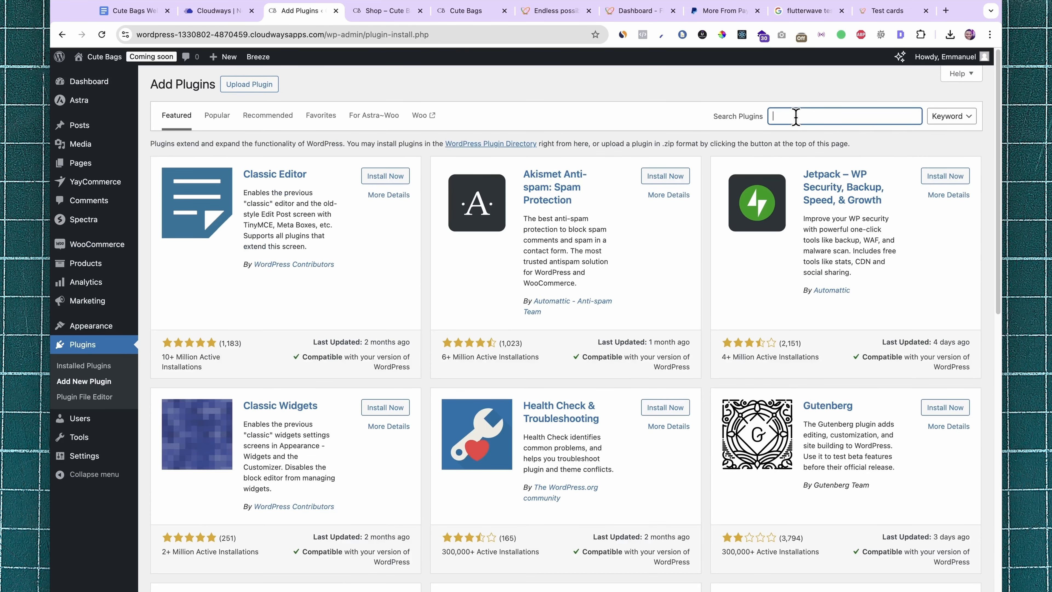
type("Paypal")
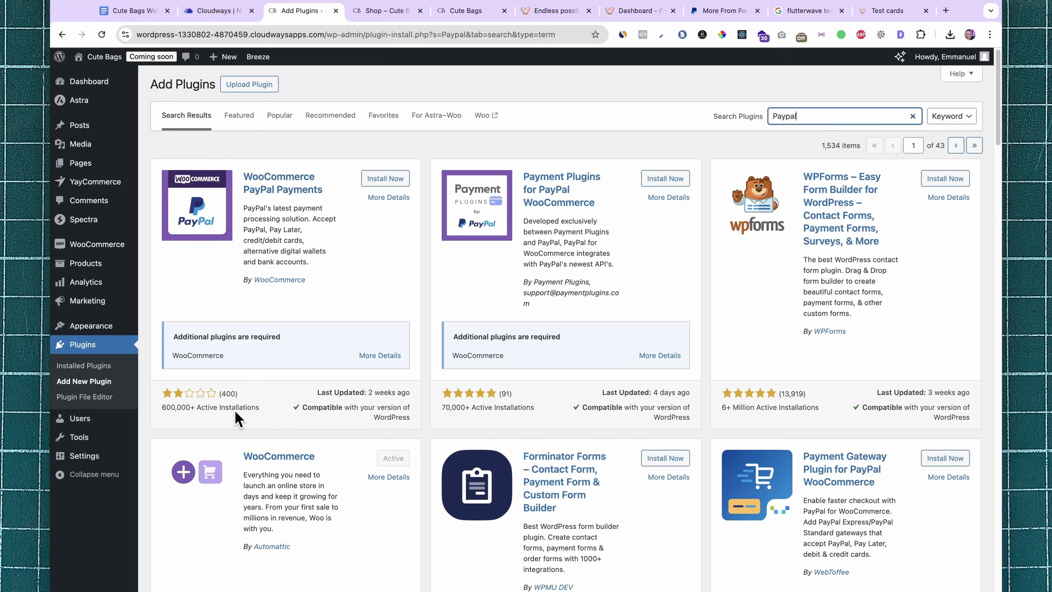
left_click(394, 181)
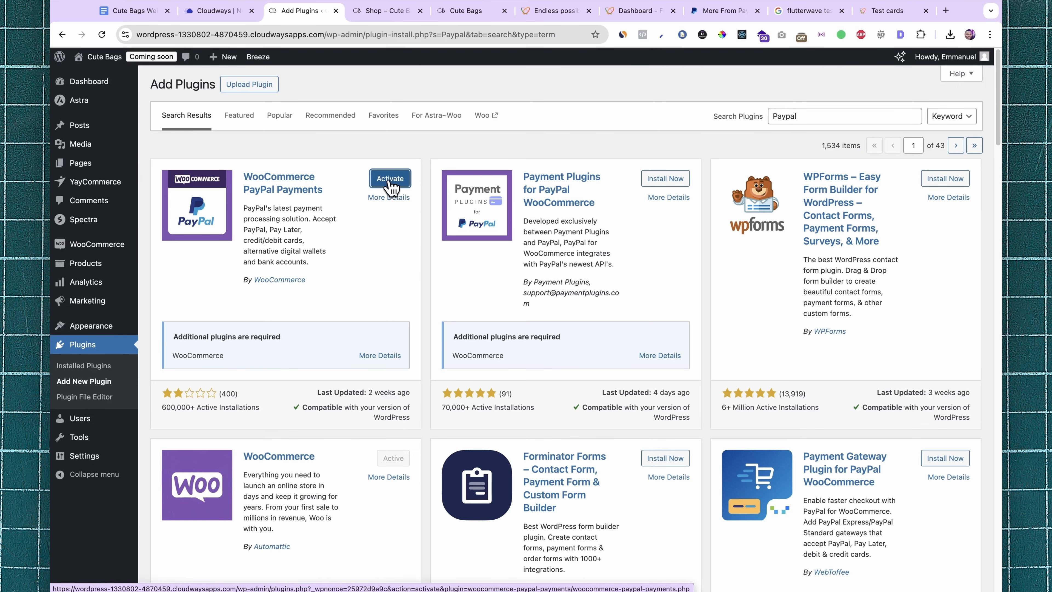
left_click(389, 179)
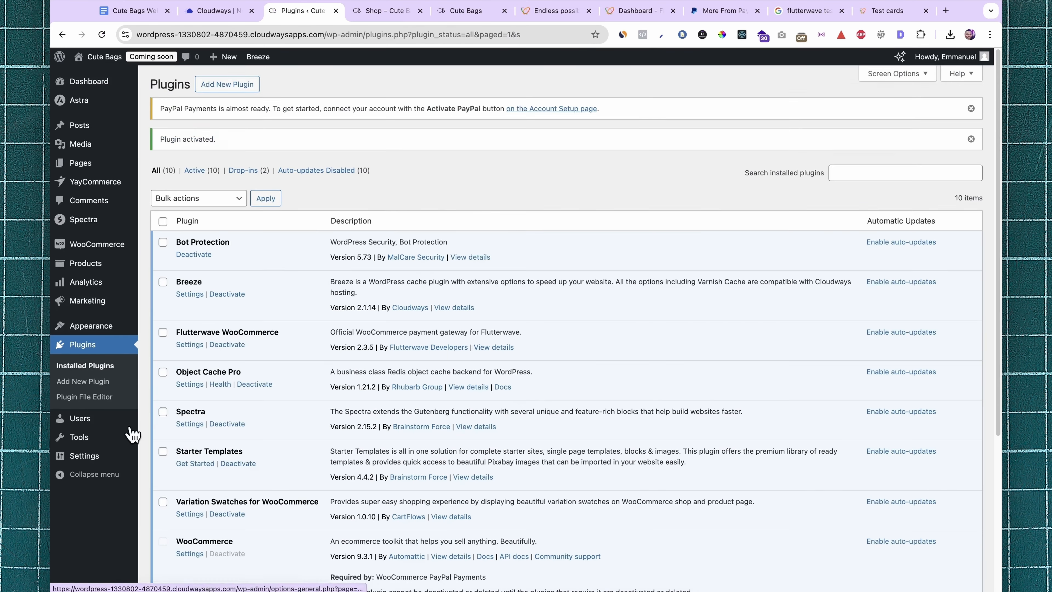
mouse_move(95, 250)
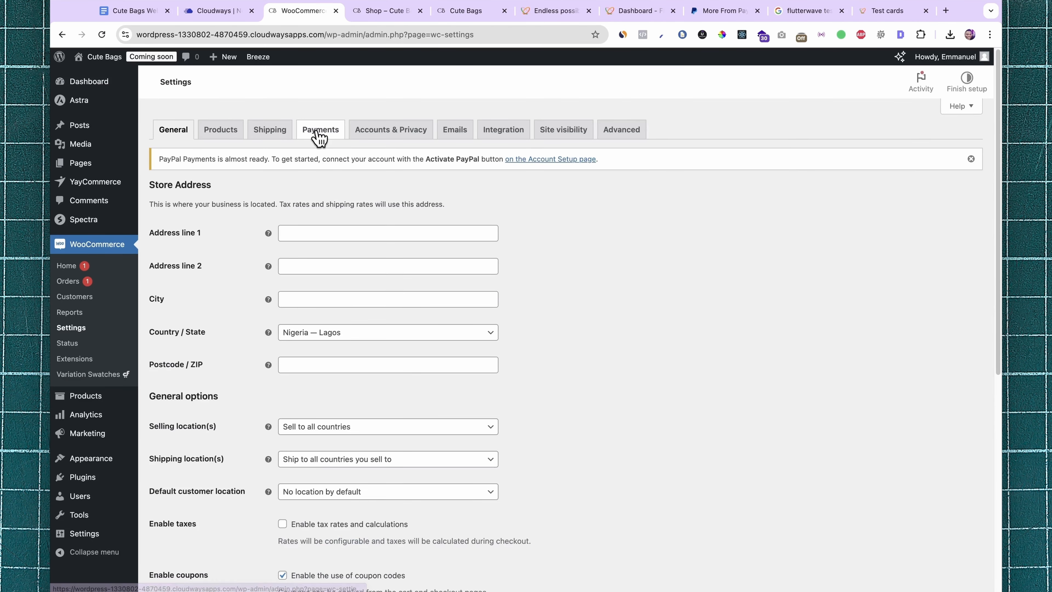
Review the Payments list, now showing PayPal and its local methods, all disabled.
left_click(319, 135)
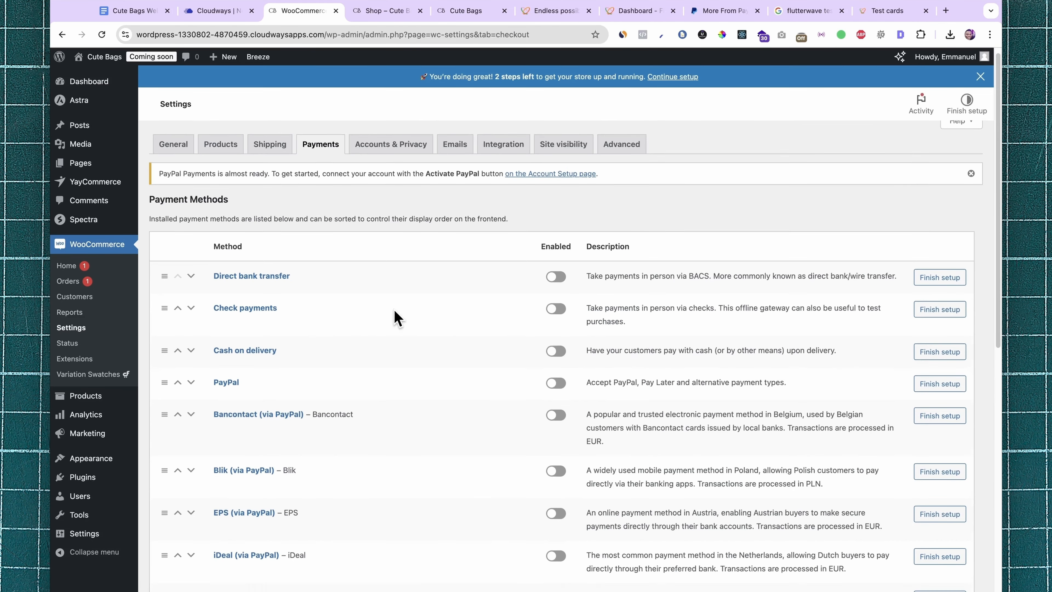
scroll(396, 318, "down", 2)
scroll(397, 318, "down", 6)
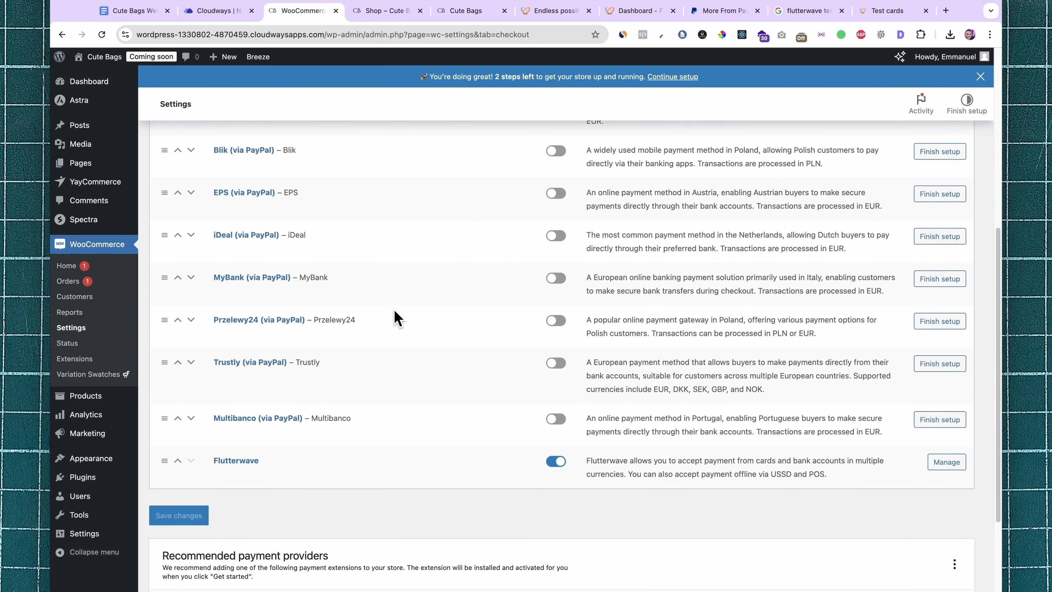
scroll(397, 318, "up", 5)
scroll(395, 318, "up", 2)
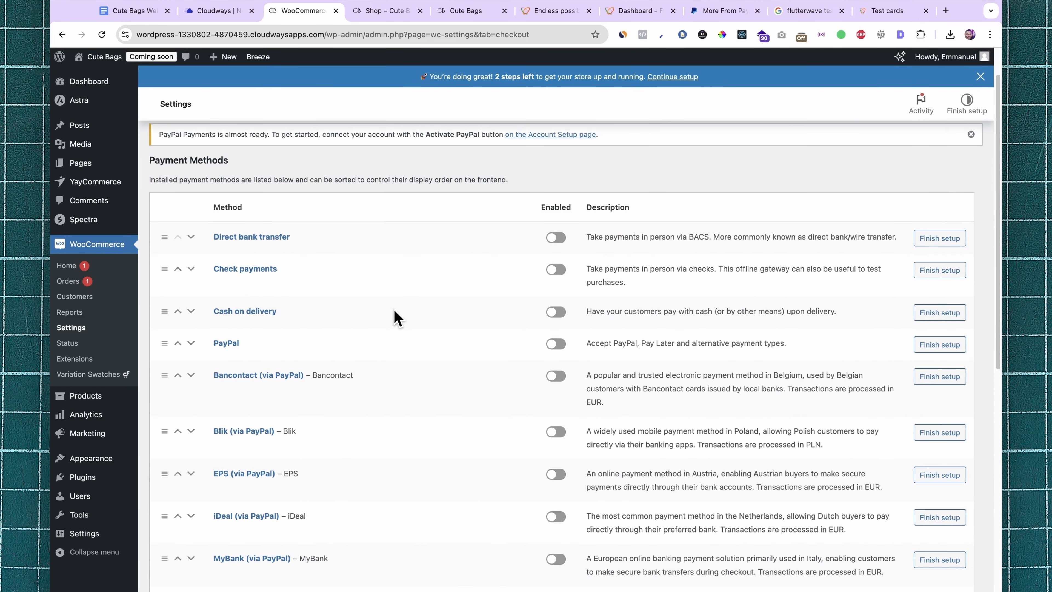
scroll(395, 317, "up", 2)
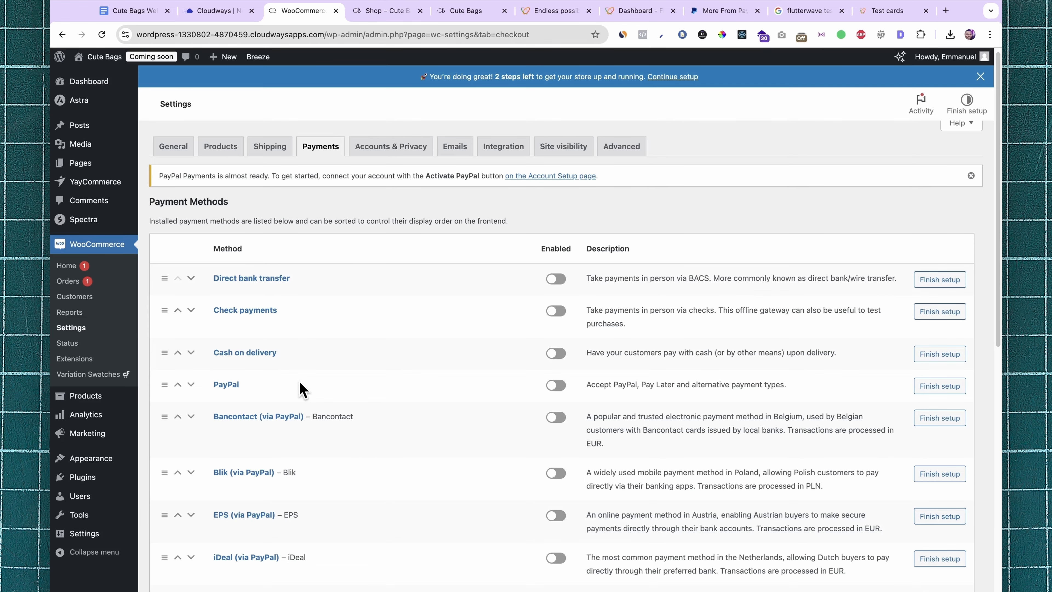
scroll(302, 393, "down", 1)
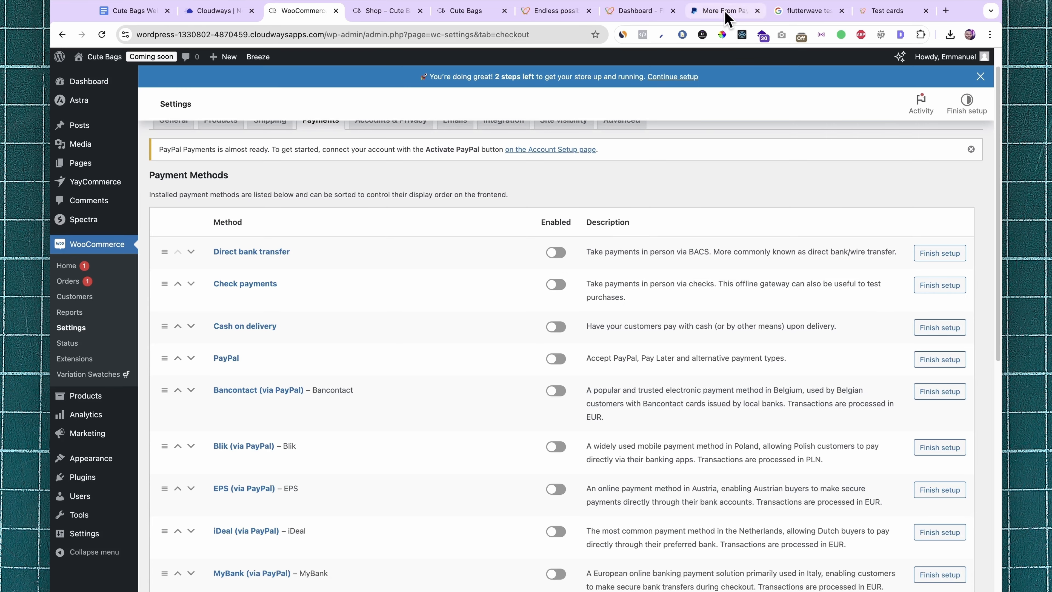
left_click(727, 18)
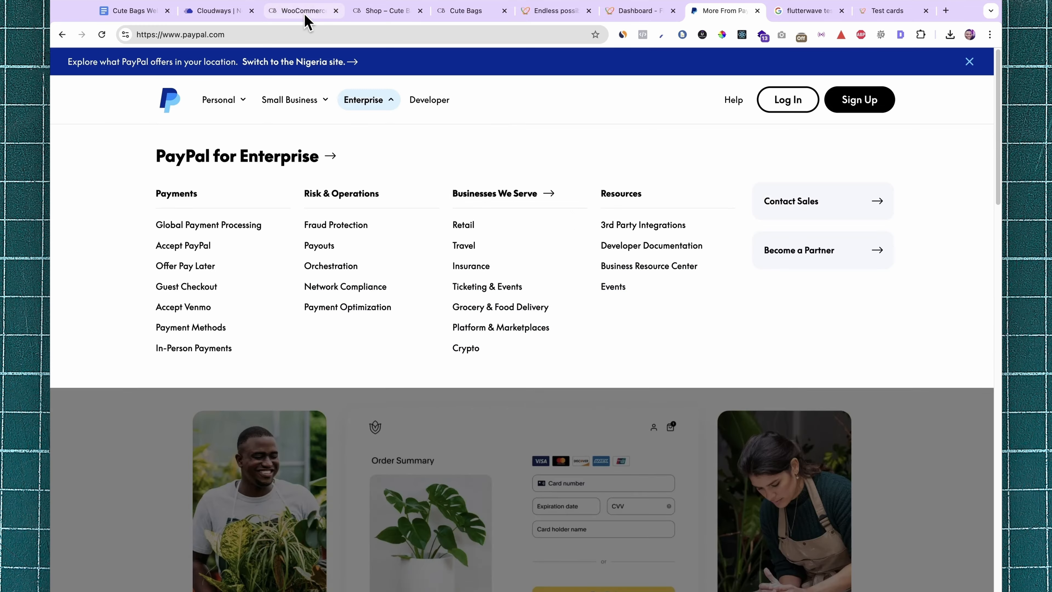
Back in the payment settings, begin connecting a PayPal account through Activate PayPal.
left_click(303, 13)
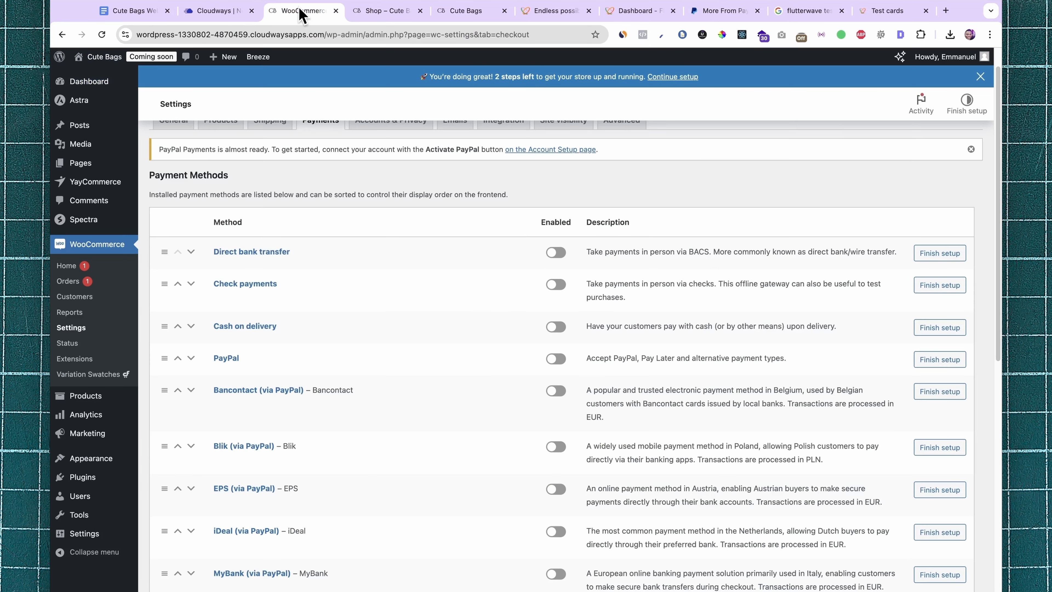
scroll(372, 389, "down", 2)
scroll(305, 370, "up", 3)
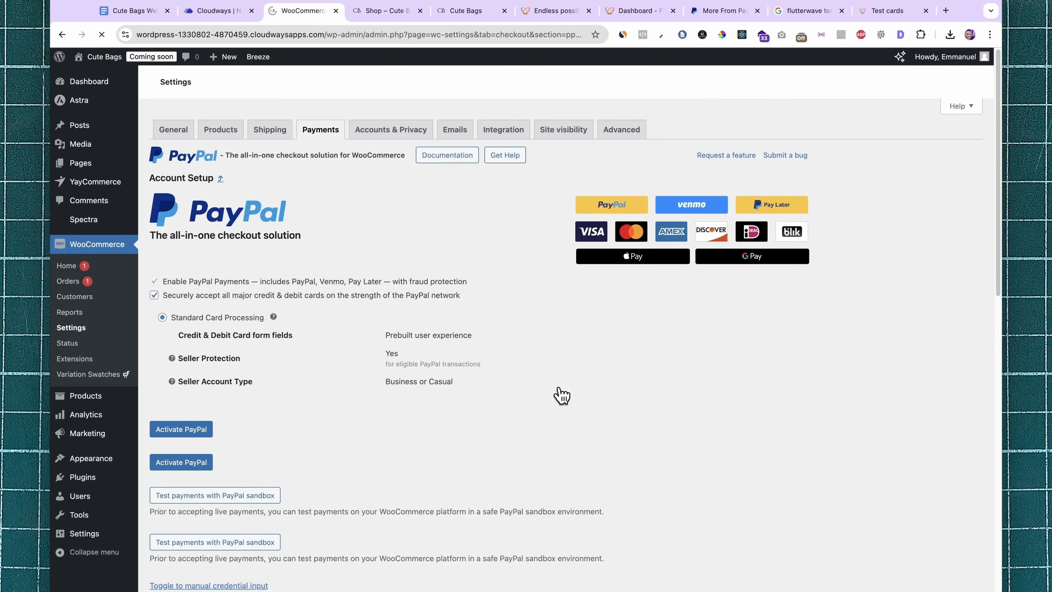
scroll(561, 396, "down", 3)
left_click(182, 449)
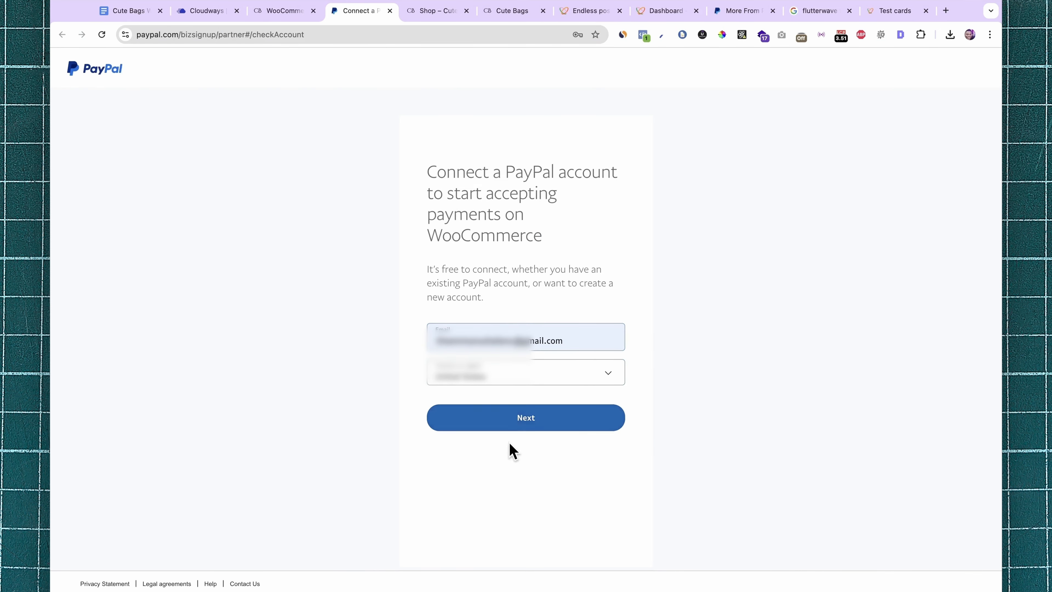
Continue with the prefilled account, sign in to PayPal with the account password, and return to WooCommerce.
left_click(514, 426)
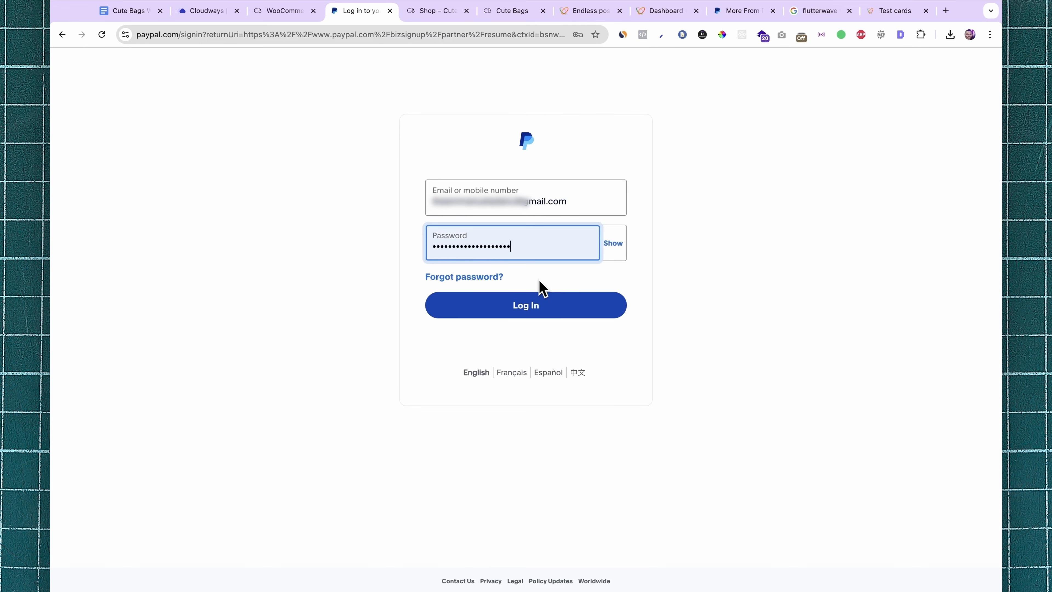
left_click(540, 306)
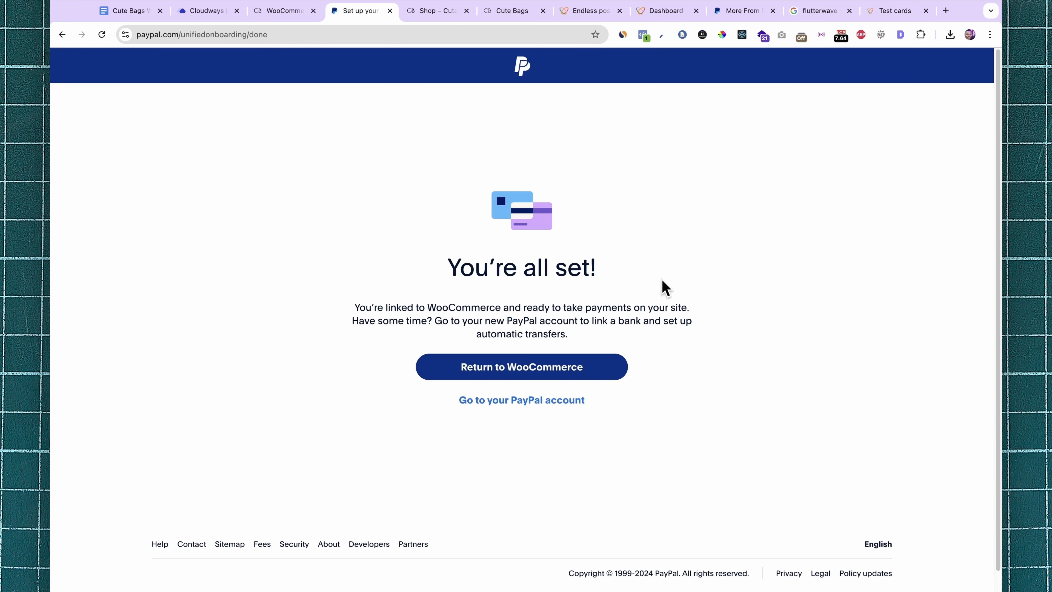
left_click(539, 359)
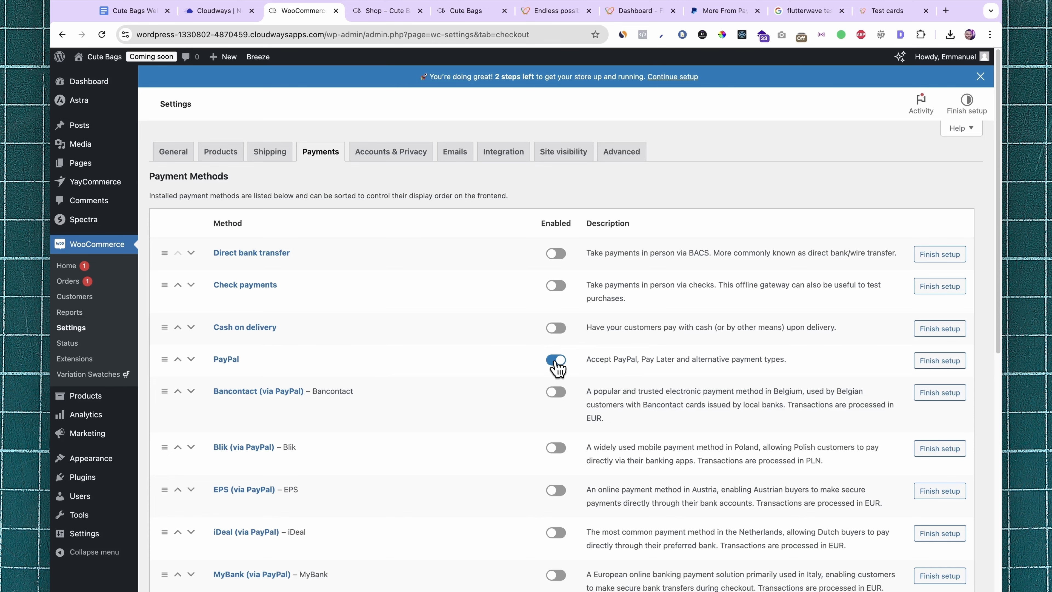
On the Shop page, switch the displayed currency to USD.
left_click(384, 16)
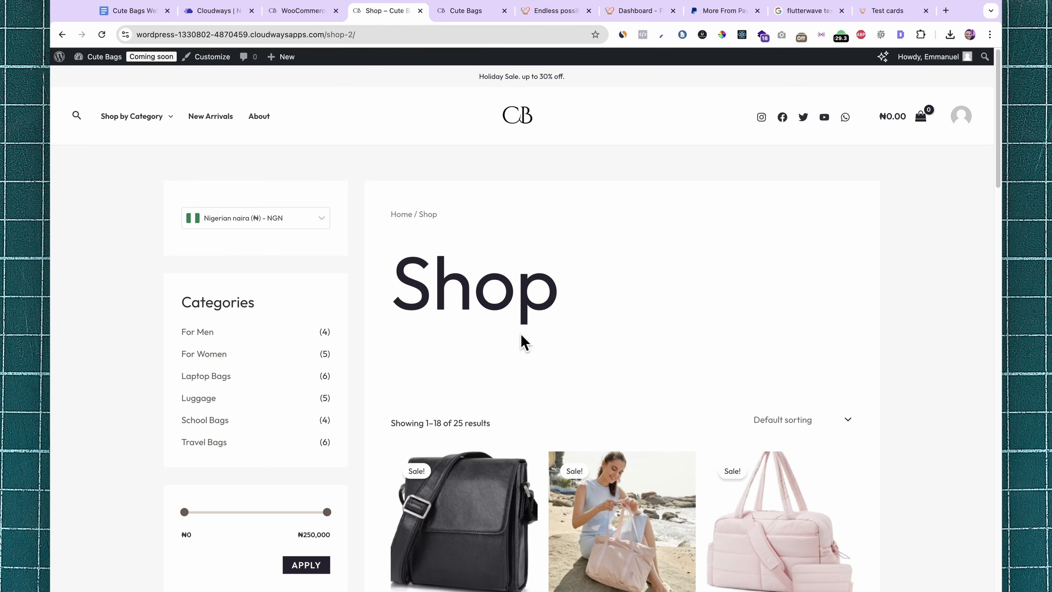
left_click(291, 226)
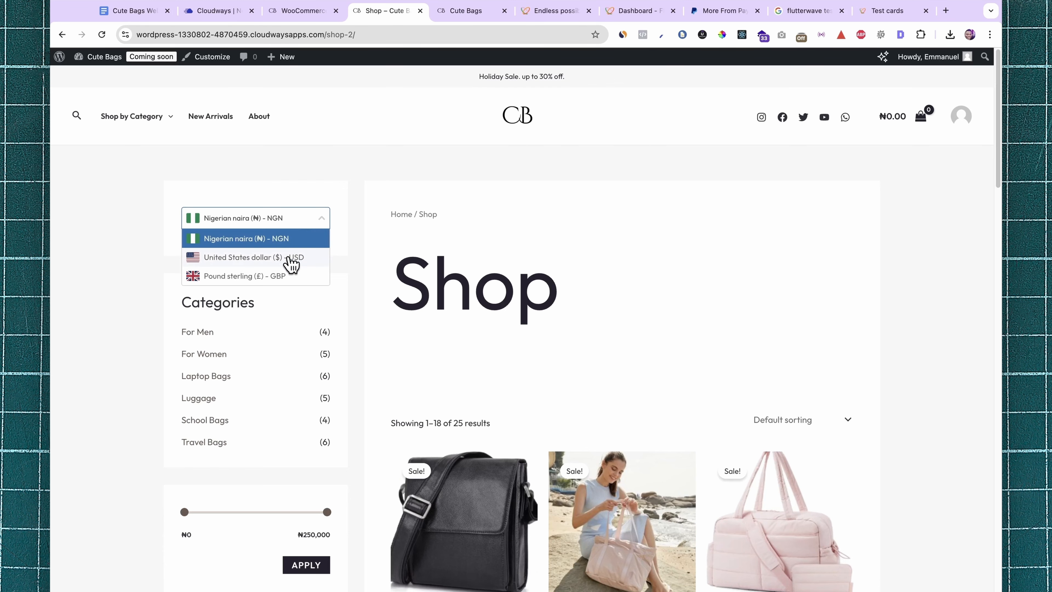
left_click(287, 258)
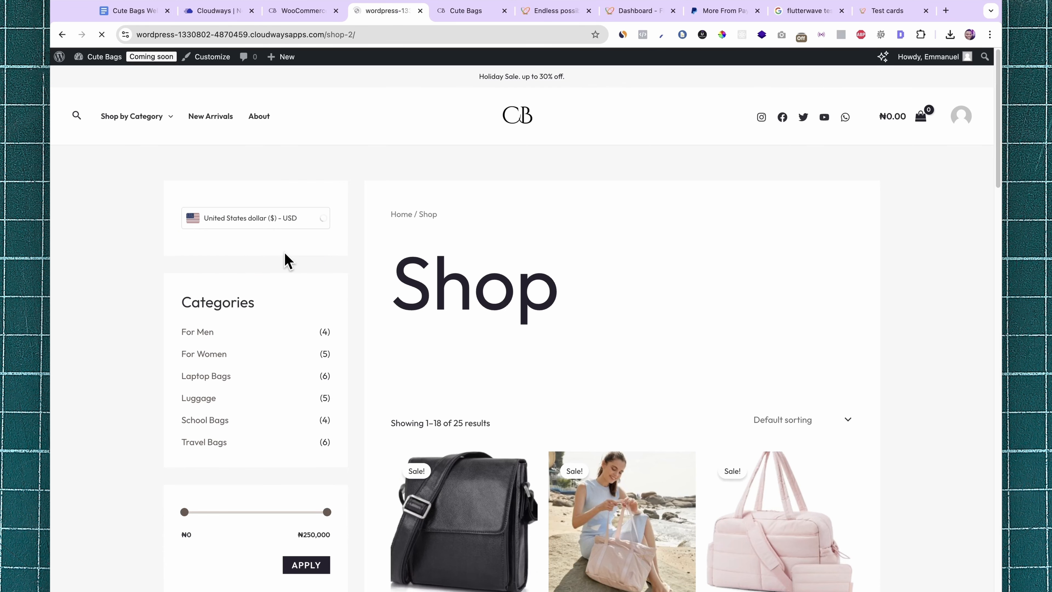
scroll(518, 314, "down", 4)
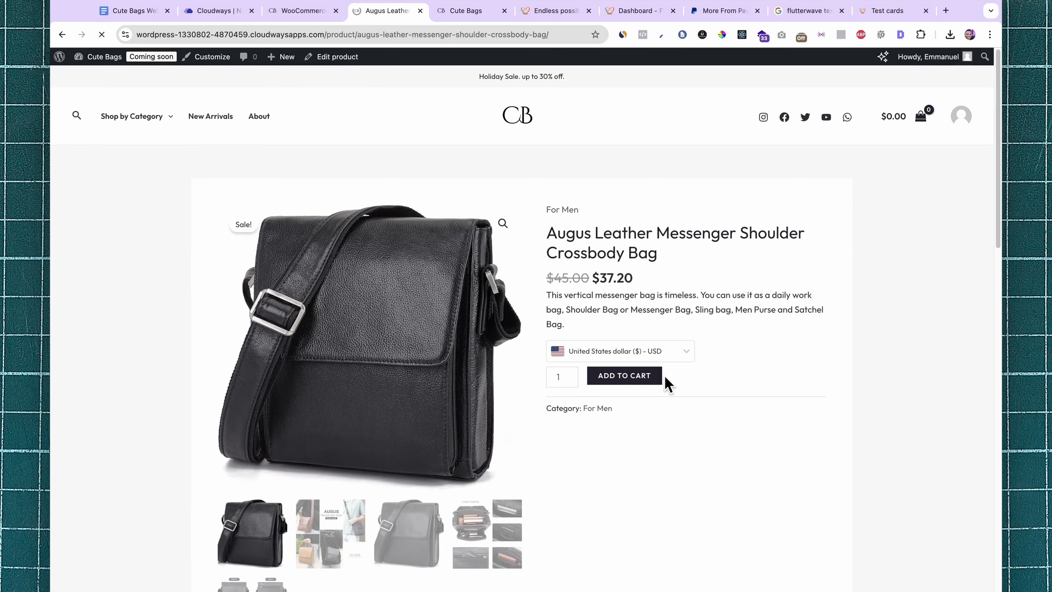
Add the Augus leather messenger bag to the cart and proceed to checkout.
left_click(623, 377)
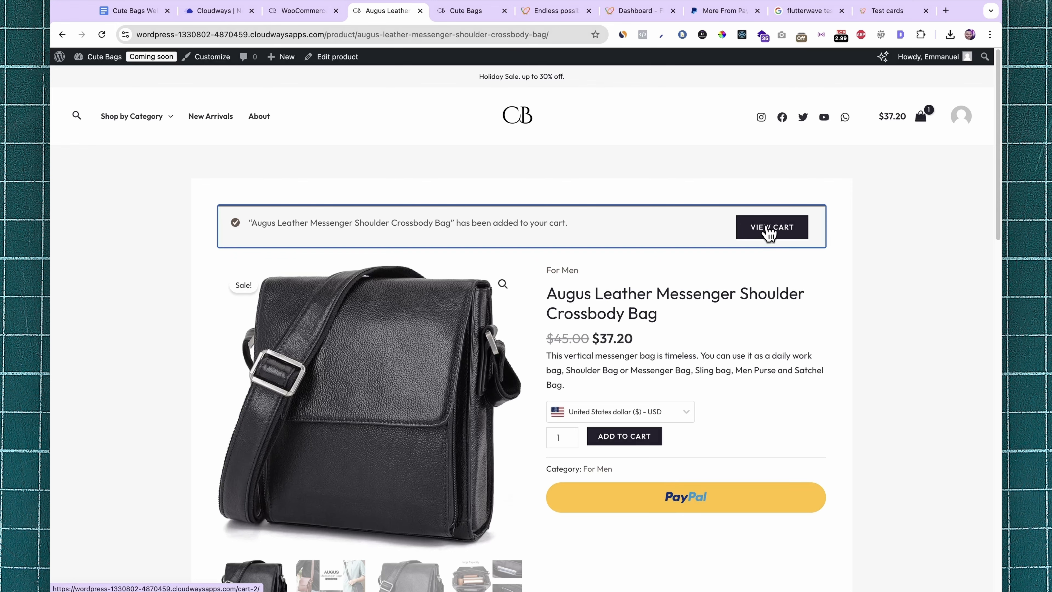
left_click(773, 233)
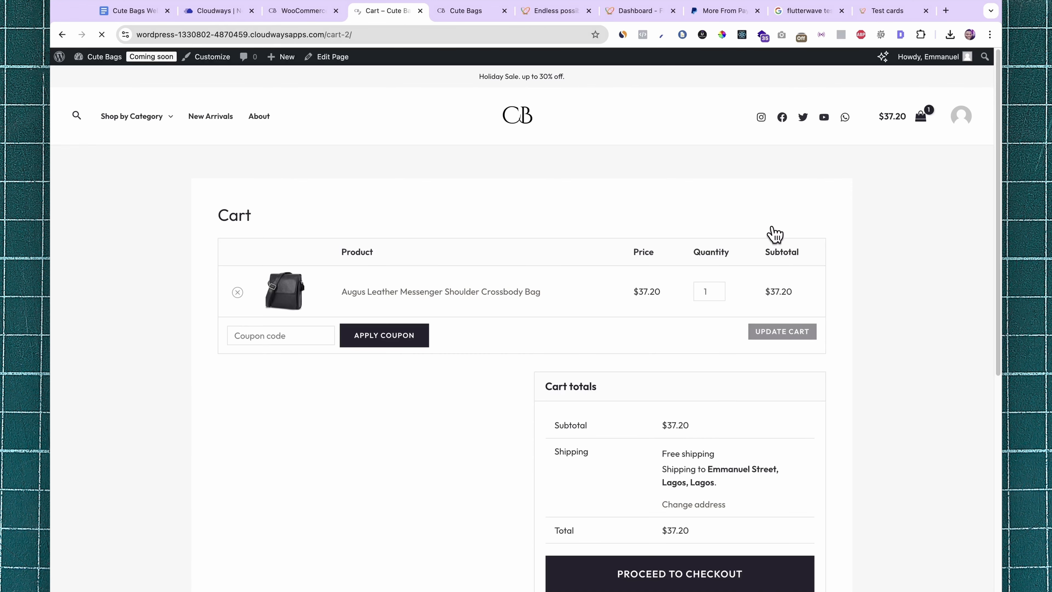
scroll(774, 485, "down", 3)
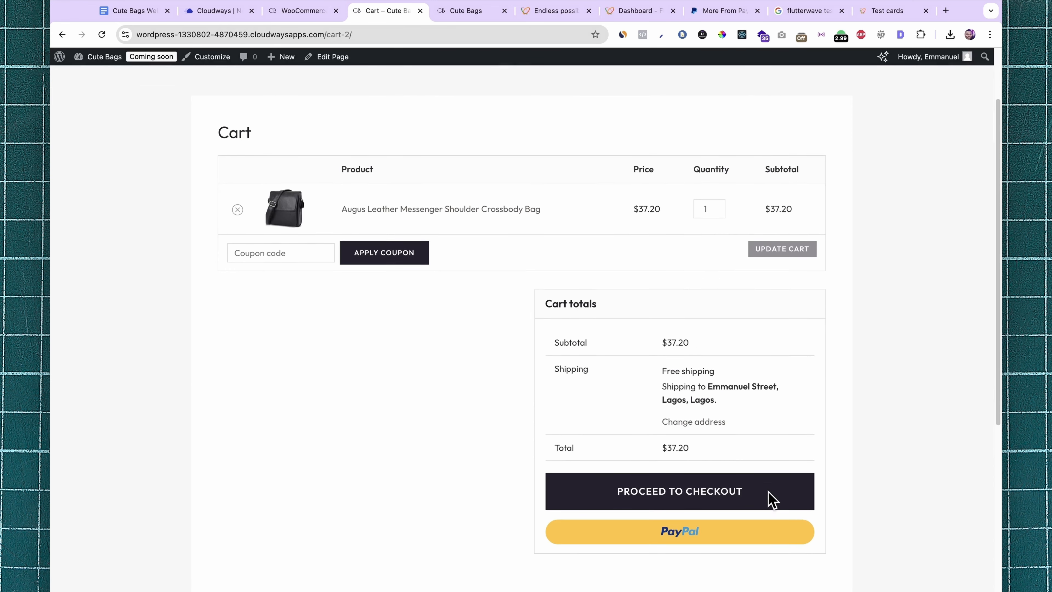
left_click(711, 481)
scroll(719, 493, "down", 3)
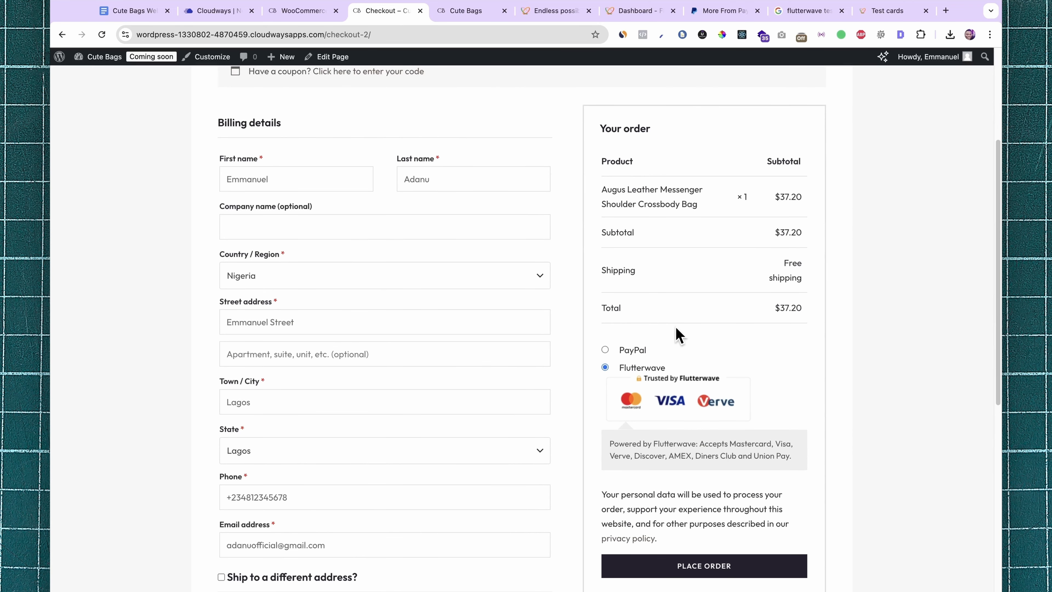
Toggle the checkout payment method between PayPal and Flutterwave, leaving PayPal selected.
left_click(605, 350)
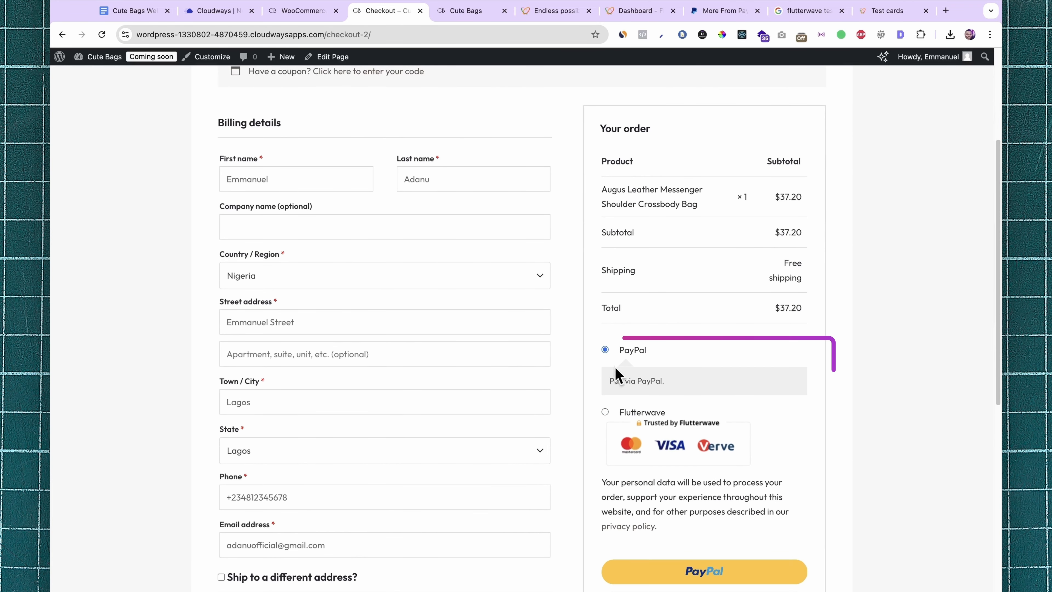
left_click(605, 410)
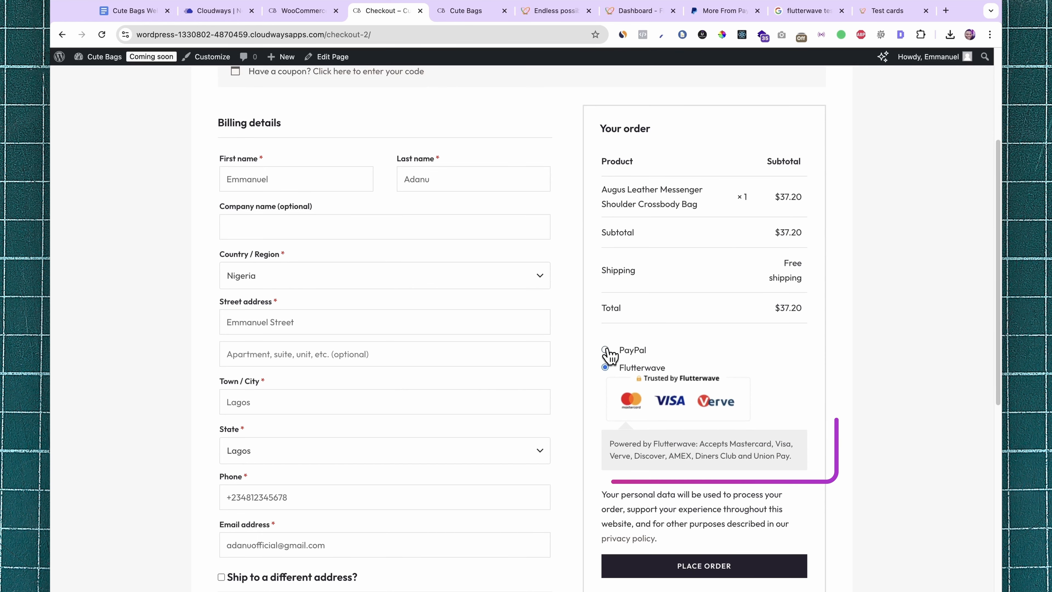
left_click(605, 350)
left_click(605, 411)
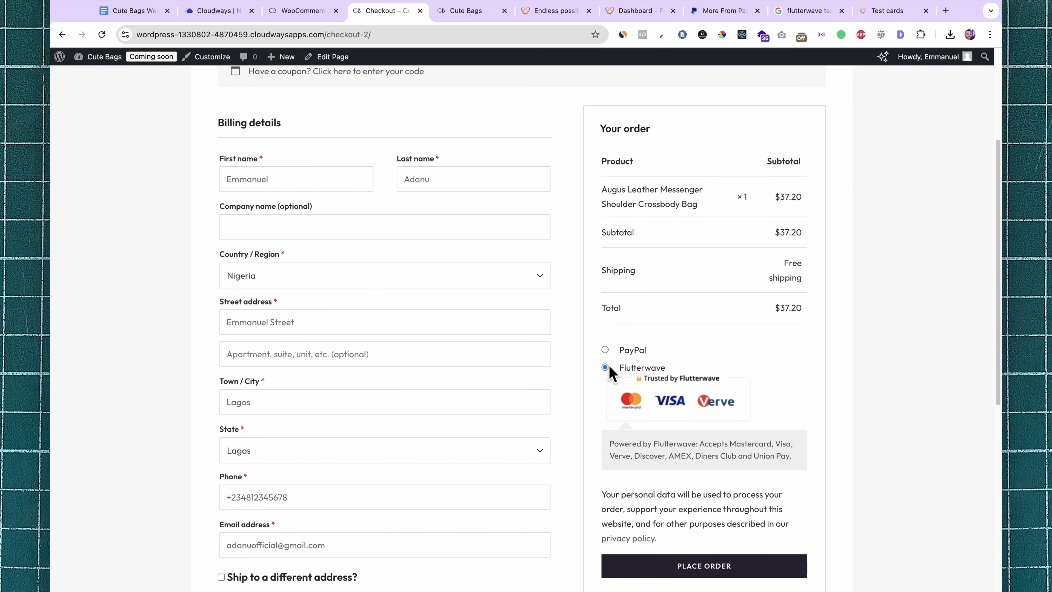
left_click(605, 350)
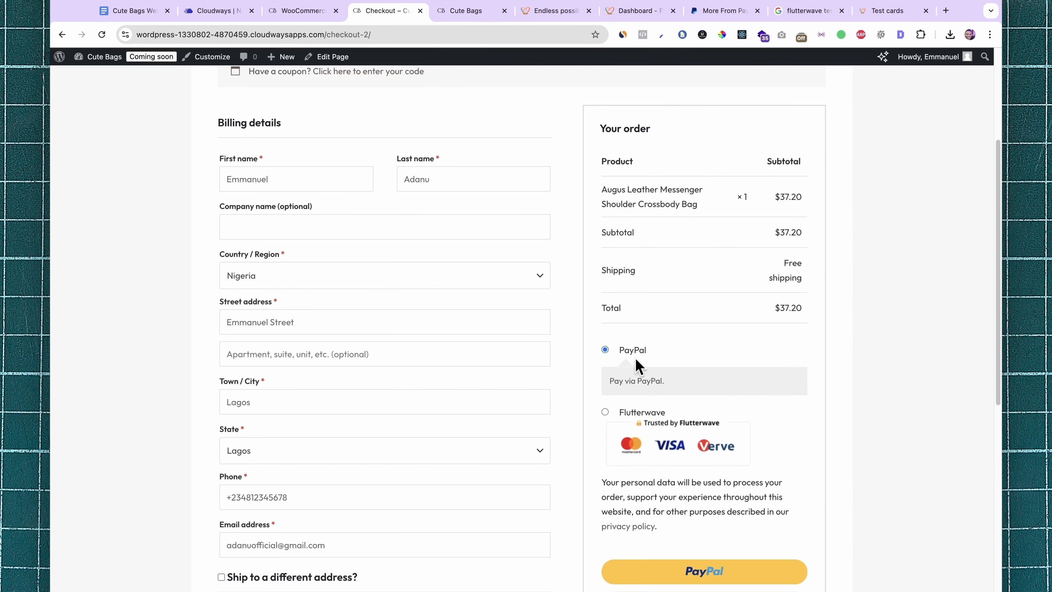
scroll(678, 387, "down", 2)
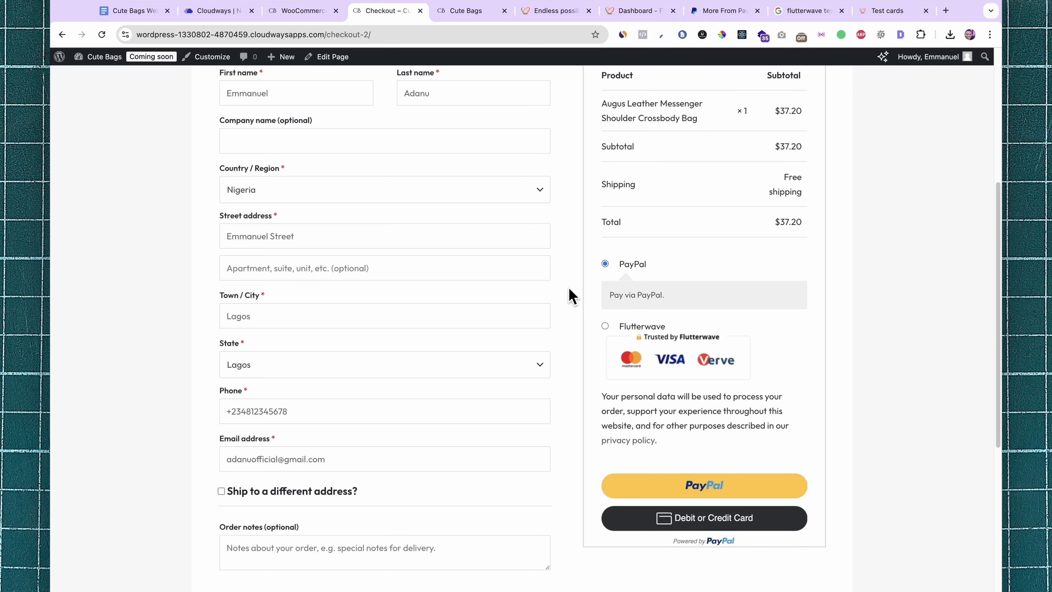
Highlight the optional Company name field on checkout, then go to the Shop page.
scroll(538, 292, "up", 3)
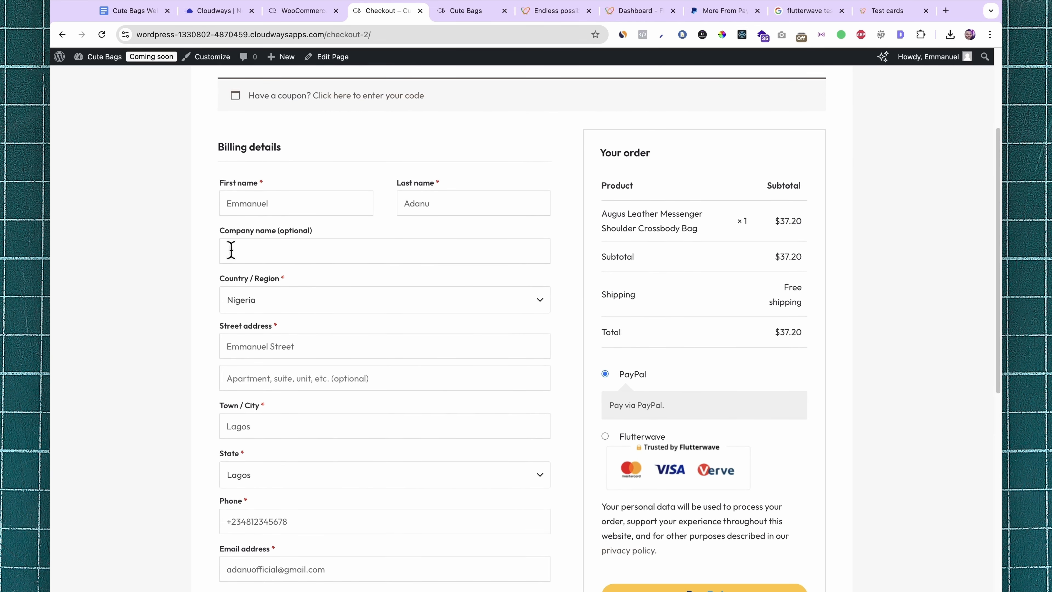
left_click_drag(215, 238, 500, 276)
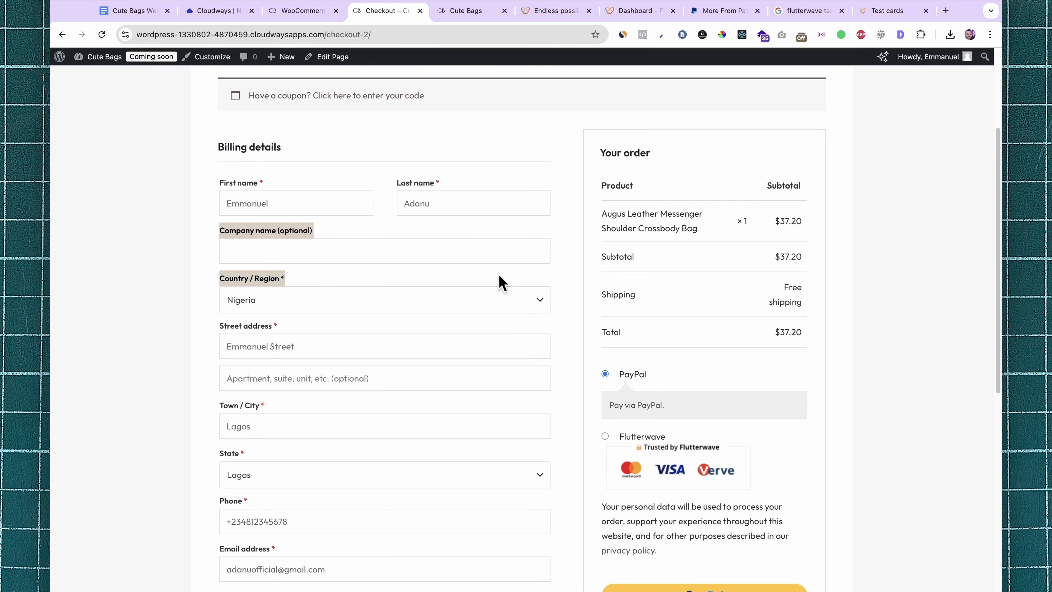
scroll(499, 277, "up", 4)
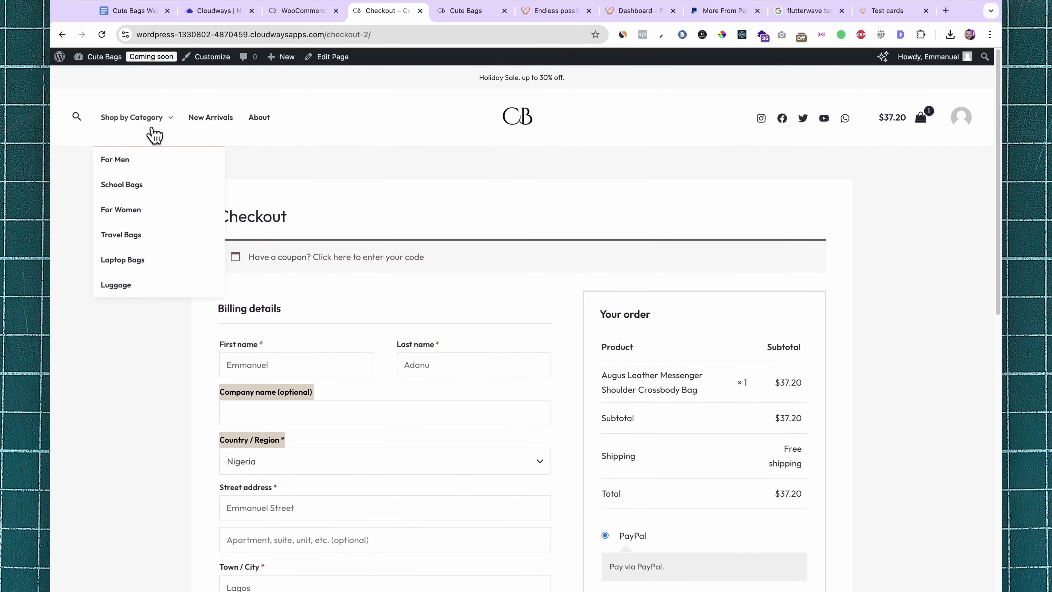
left_click(127, 120)
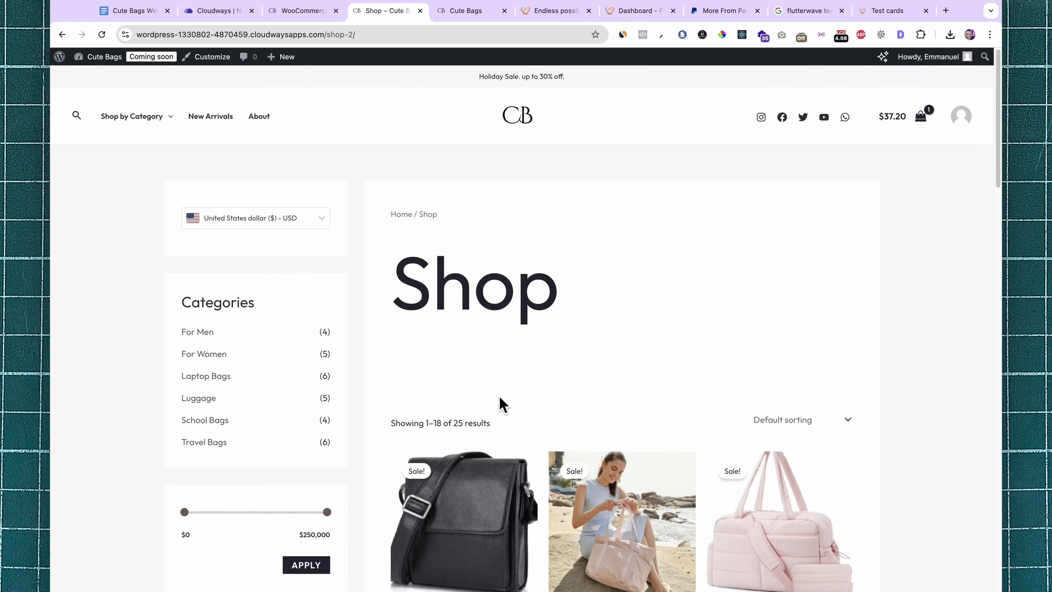
In the Customizer's WooCommerce Product Catalog, show the Add To Cart button on shop cards.
scroll(501, 410, "down", 3)
scroll(507, 435, "down", 2)
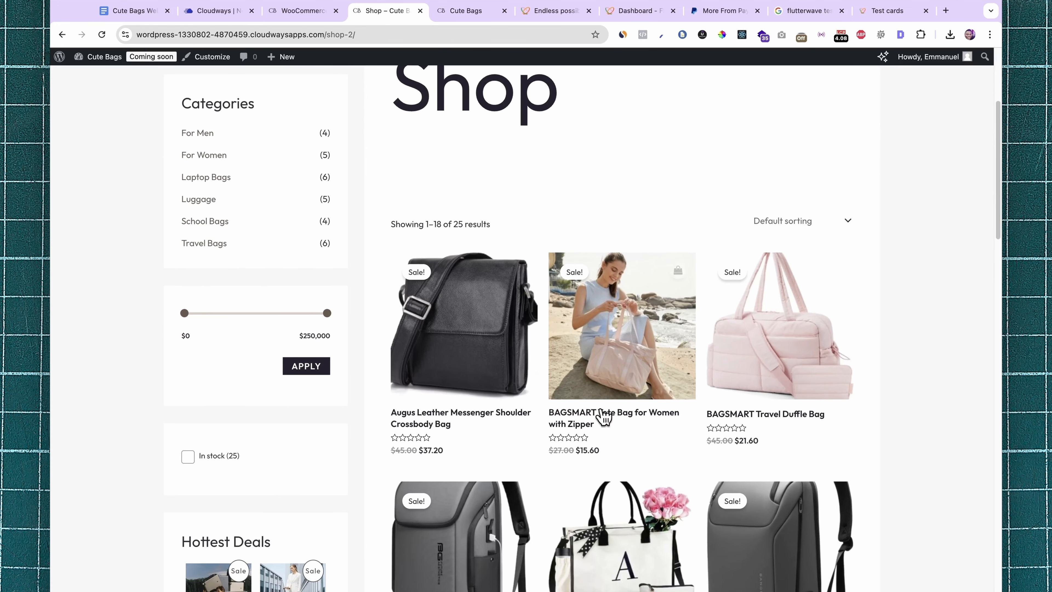
scroll(687, 448, "down", 1)
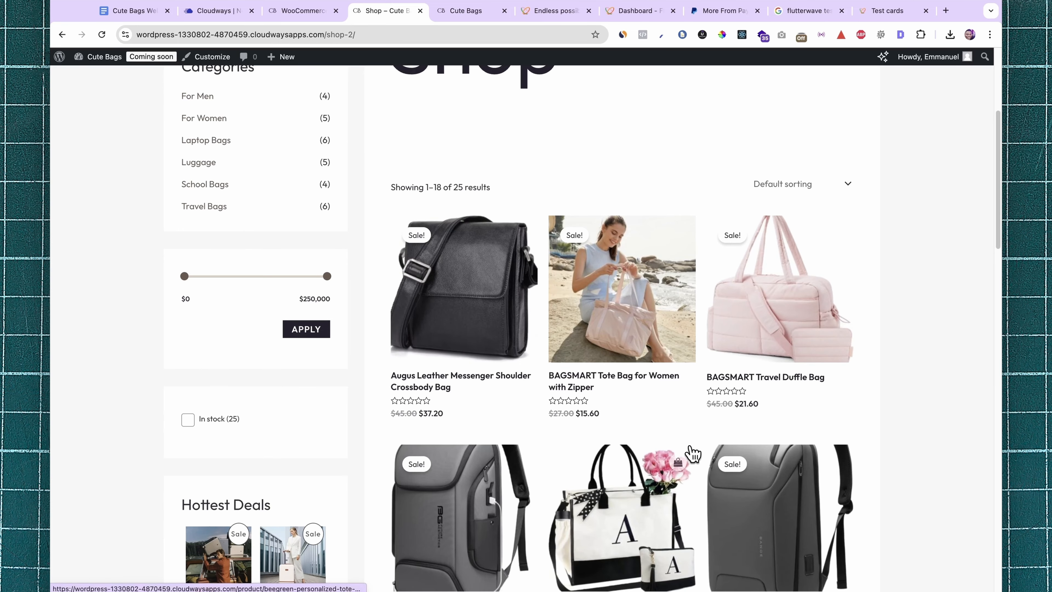
scroll(511, 442, "up", 5)
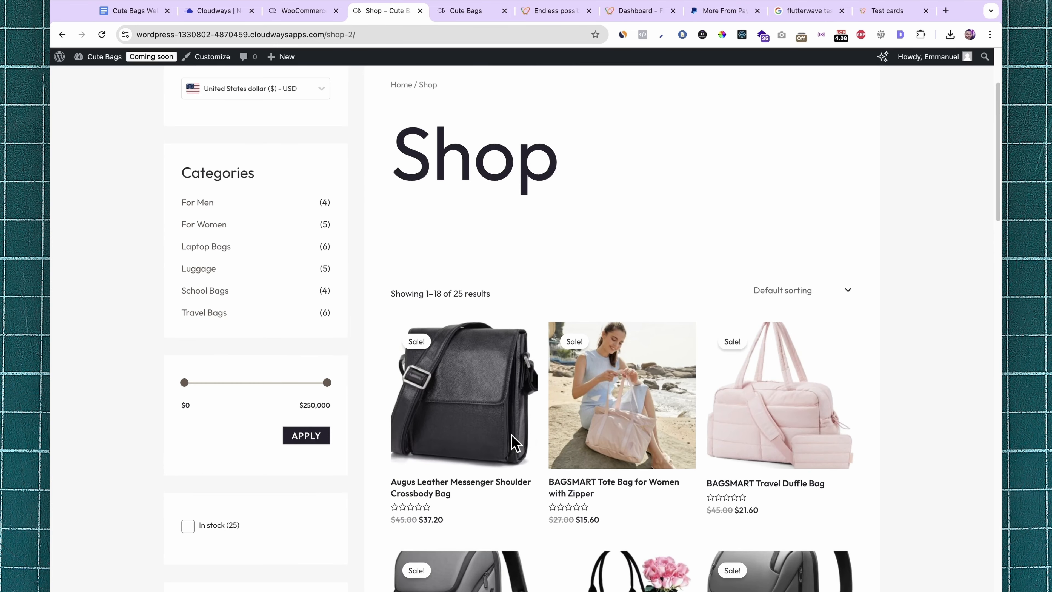
scroll(516, 443, "down", 12)
scroll(522, 373, "up", 13)
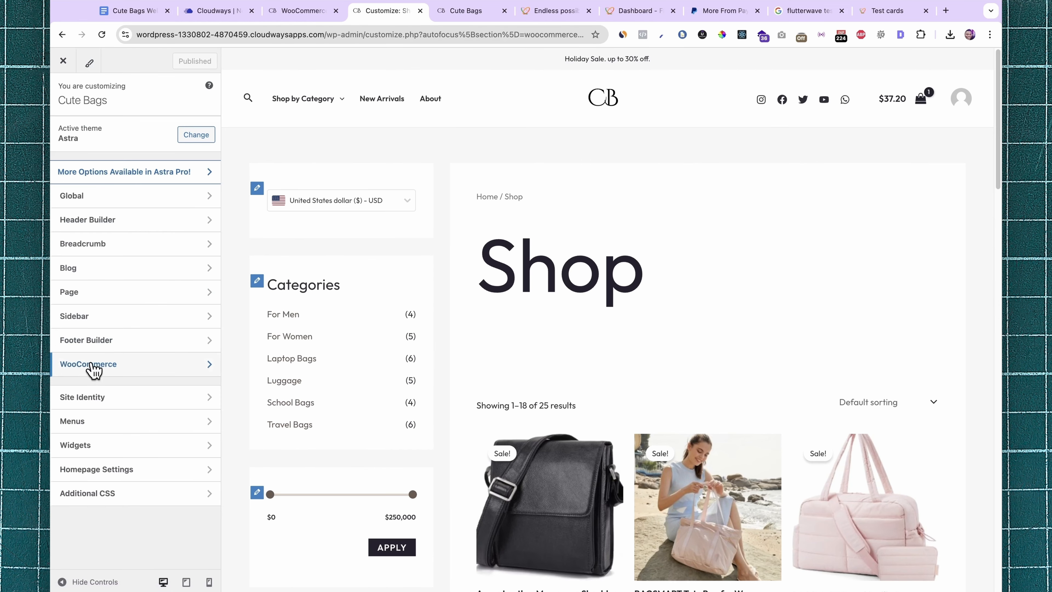
left_click(92, 368)
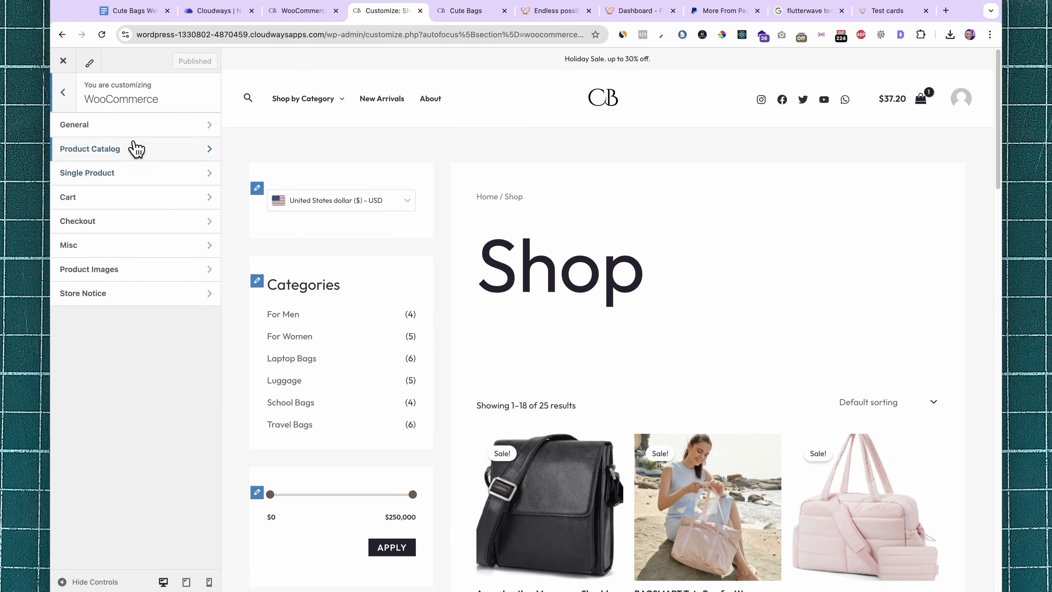
left_click(125, 150)
scroll(158, 431, "down", 6)
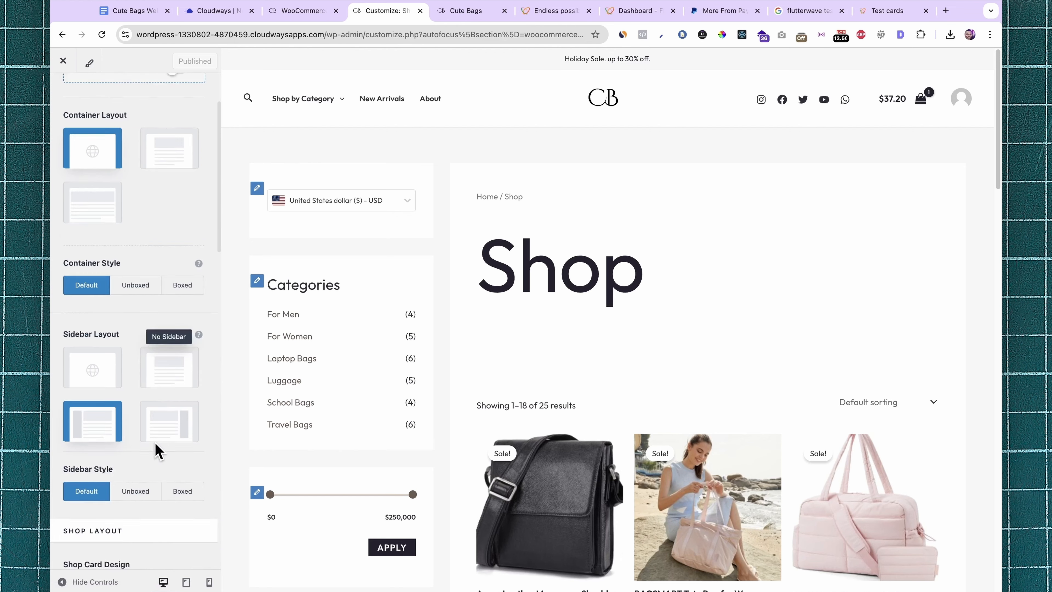
scroll(156, 443, "down", 10)
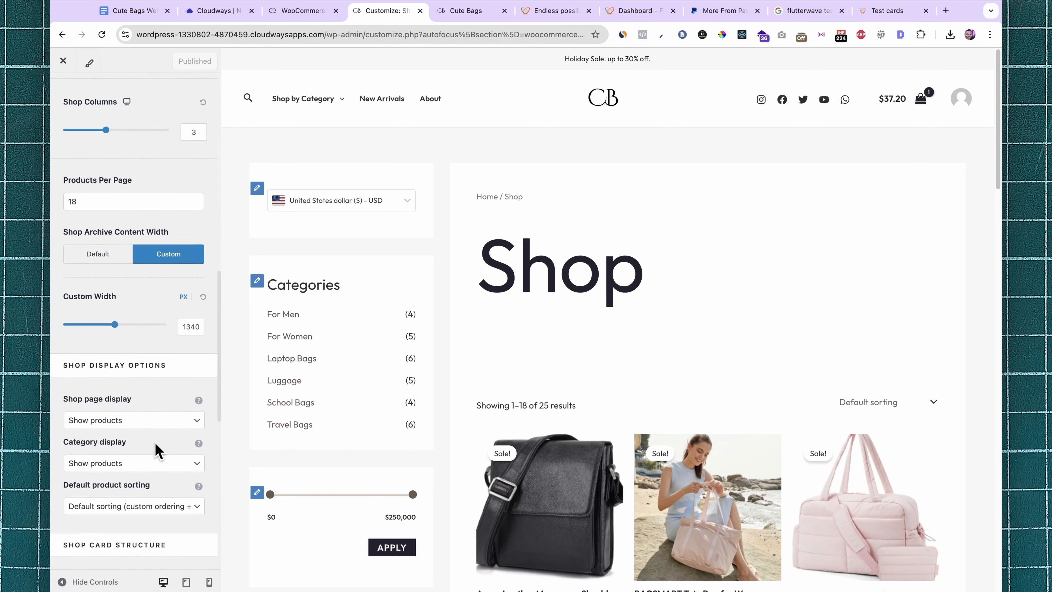
scroll(155, 446, "down", 5)
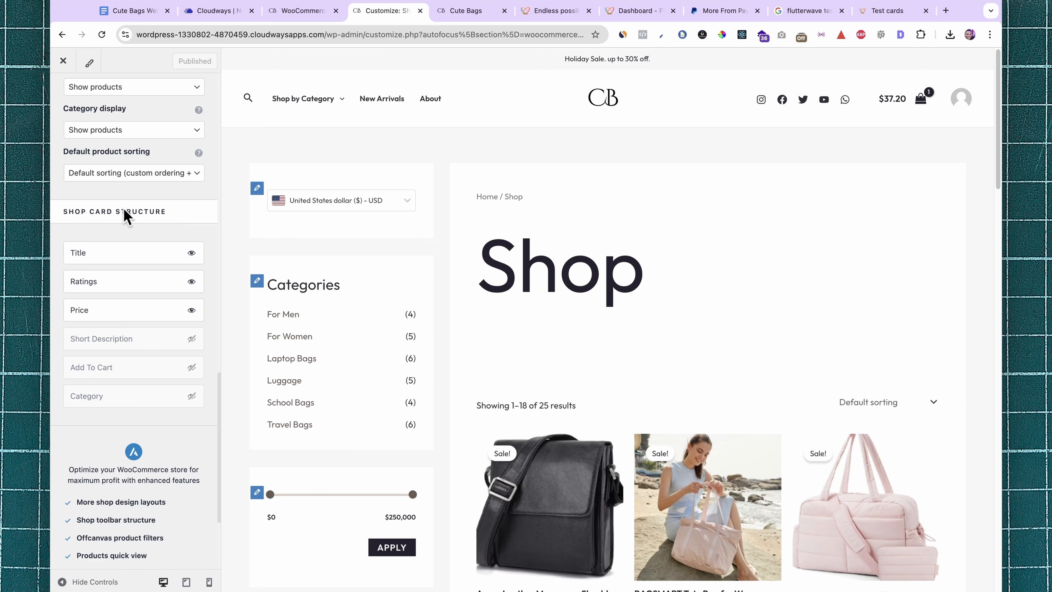
scroll(559, 451, "down", 3)
scroll(559, 453, "down", 2)
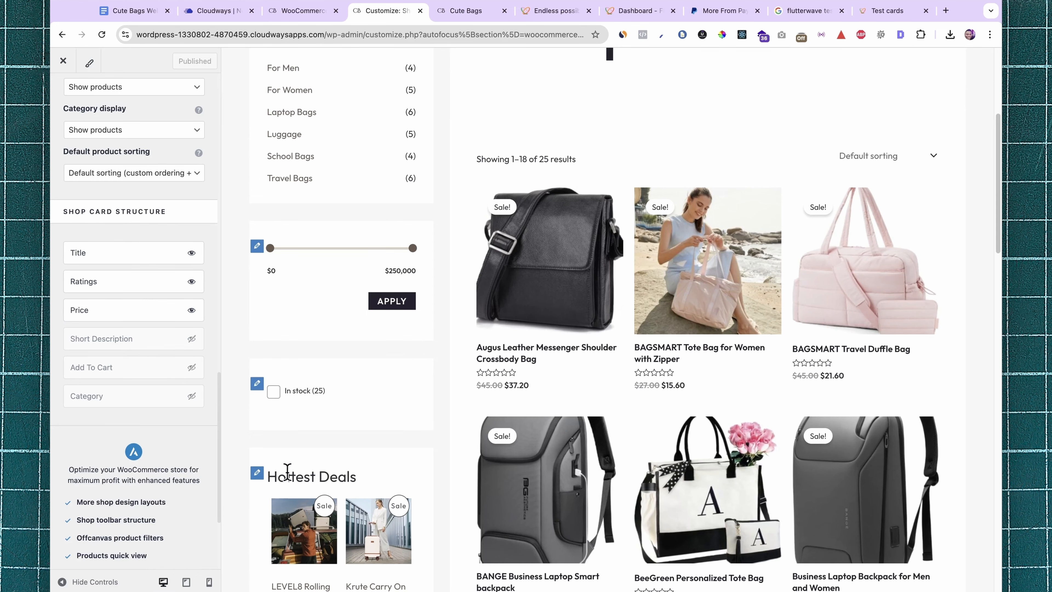
left_click(191, 368)
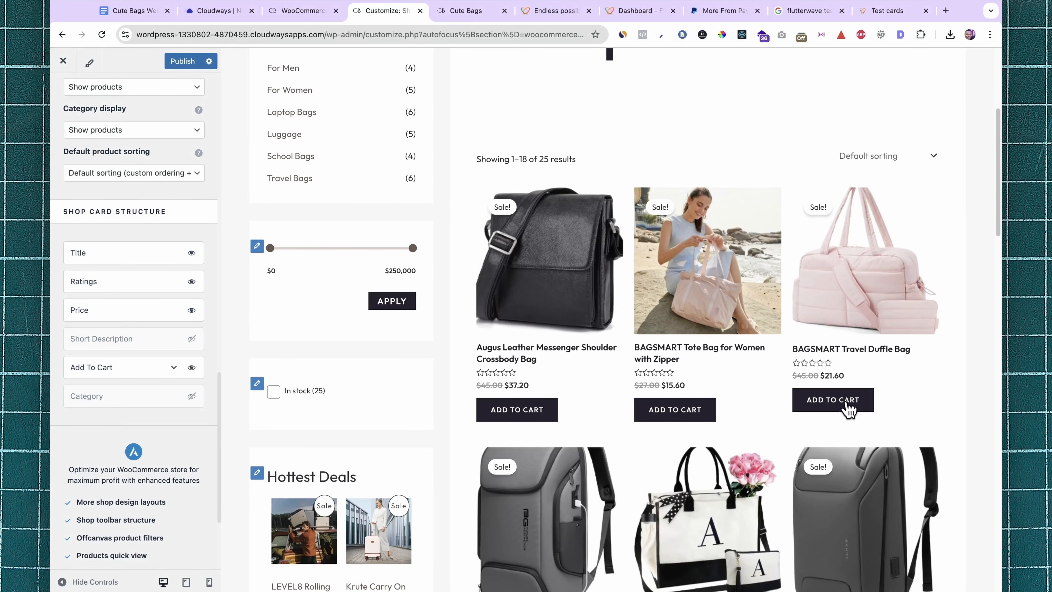
Toggle short descriptions and categories on the product cards, leaving both hidden.
scroll(830, 432, "down", 3)
scroll(778, 434, "down", 3)
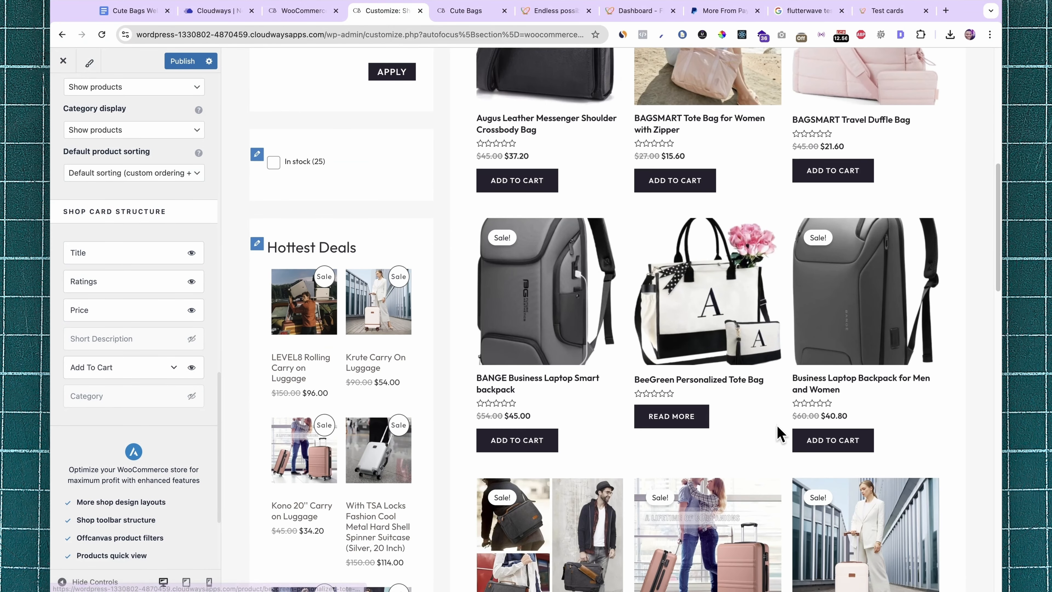
left_click(191, 339)
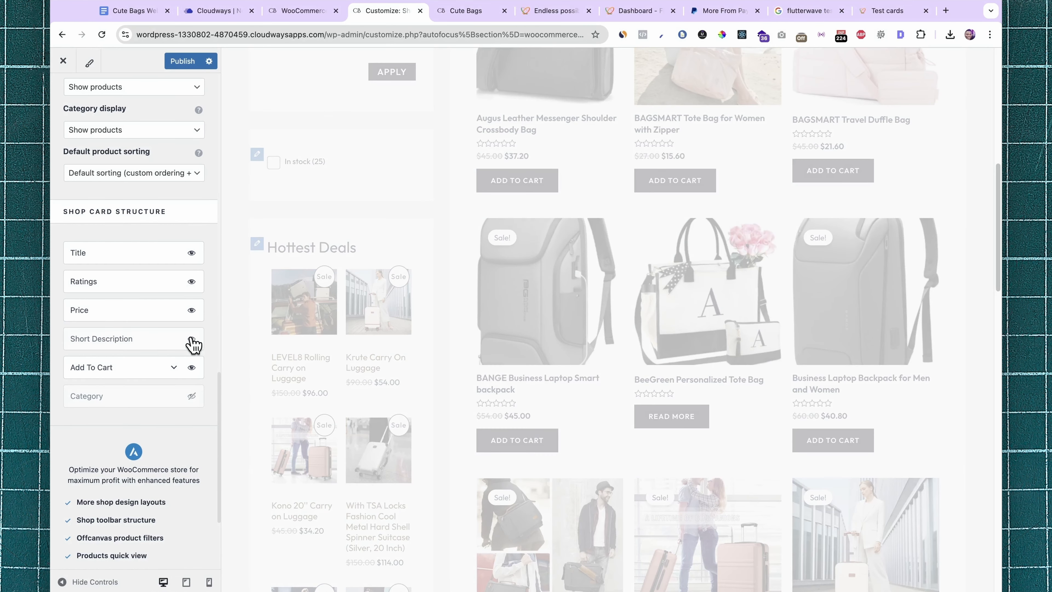
left_click(191, 339)
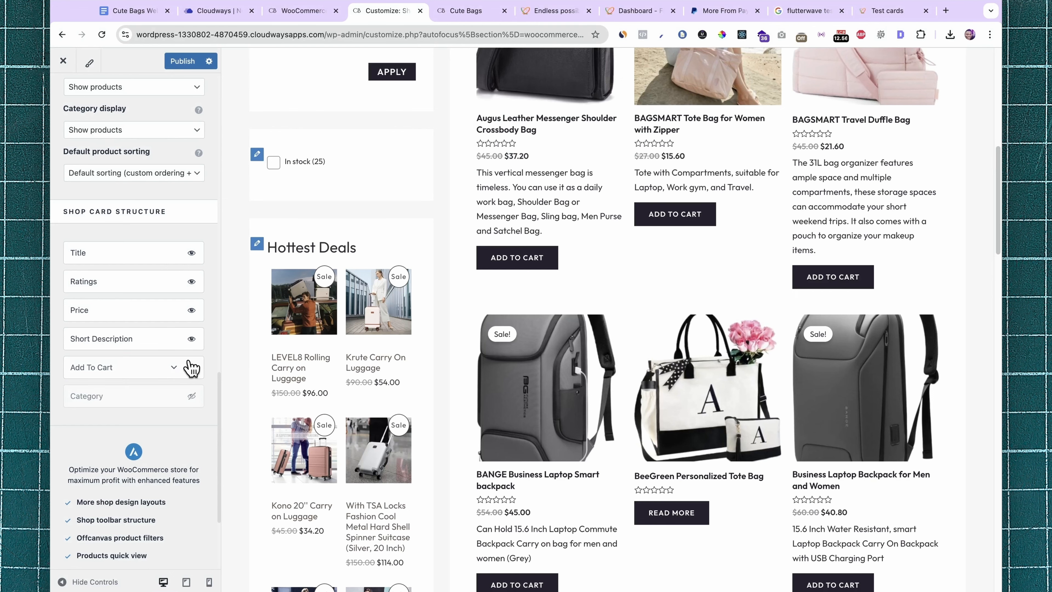
left_click(191, 338)
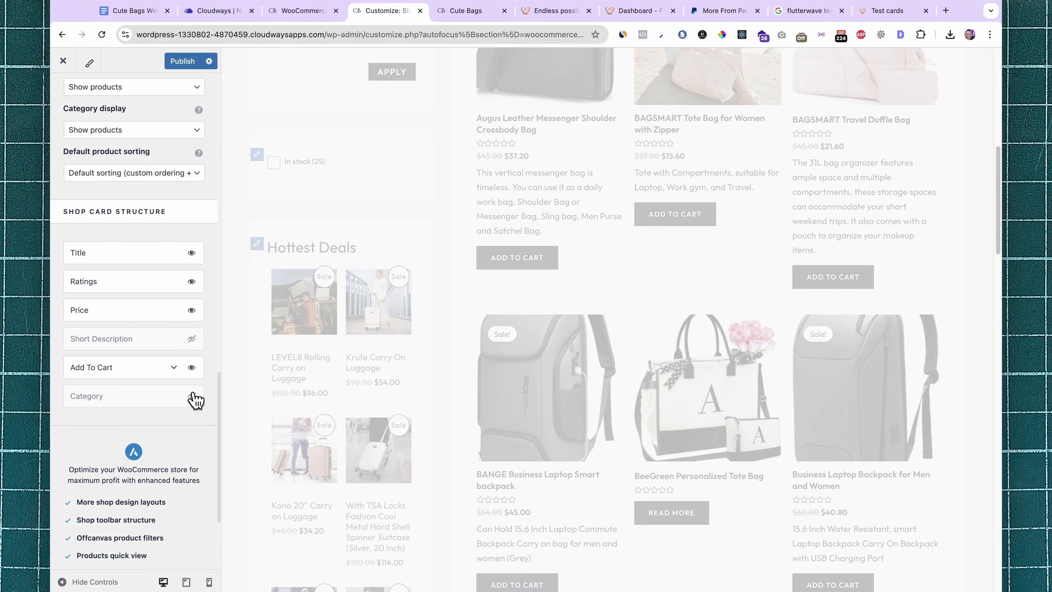
left_click(192, 396)
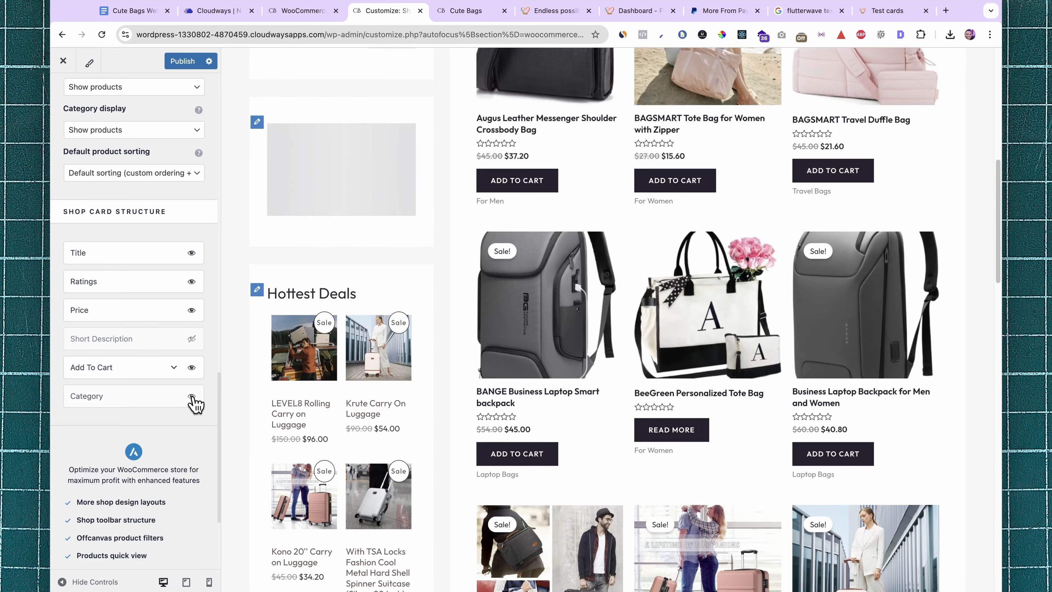
left_click(192, 397)
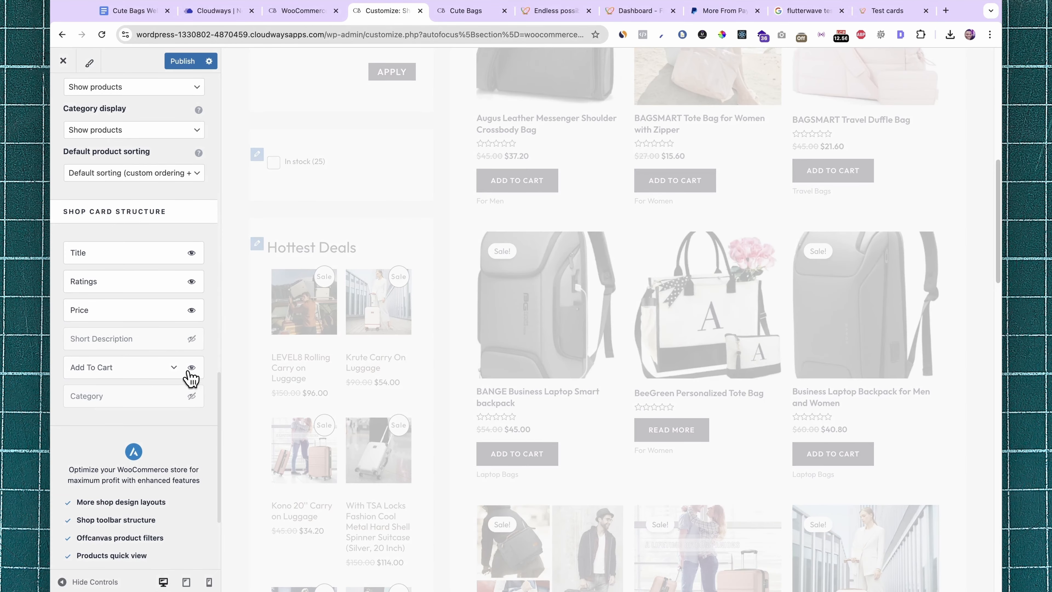
Publish the shop card changes to the live site.
scroll(616, 315, "down", 15)
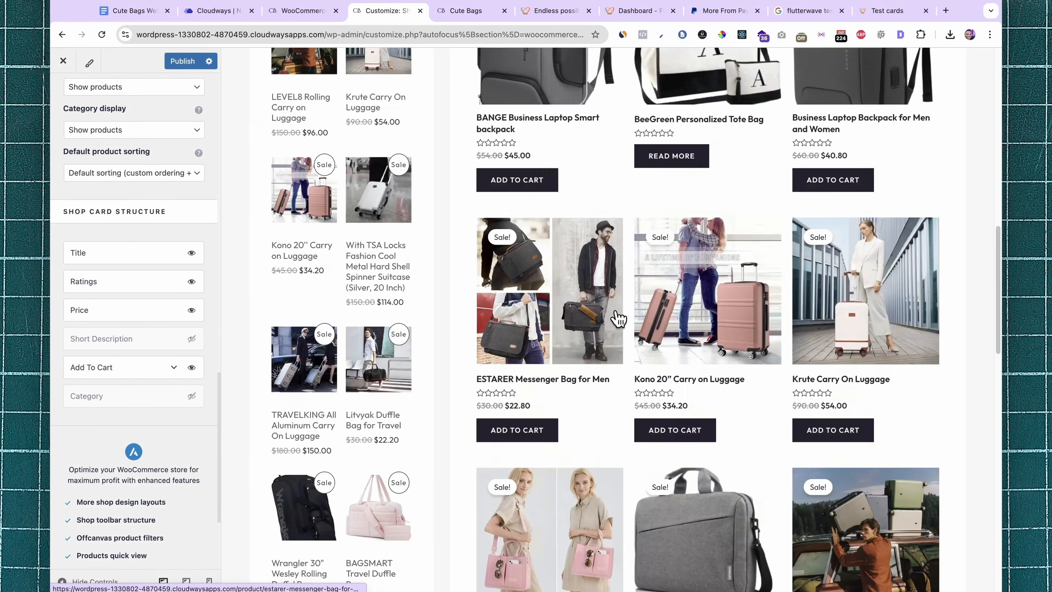
scroll(616, 316, "up", 20)
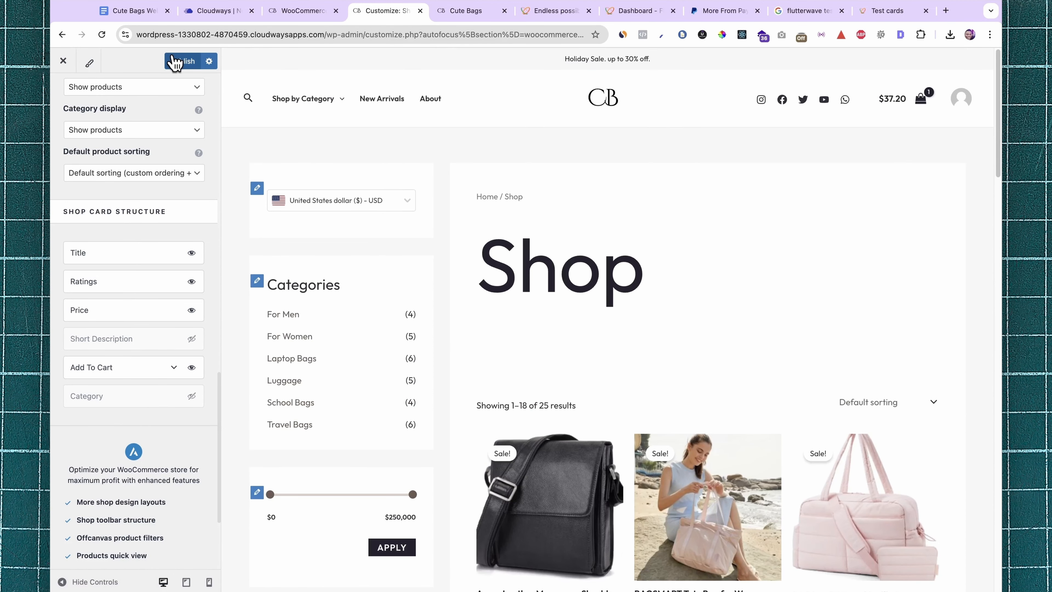
left_click(176, 62)
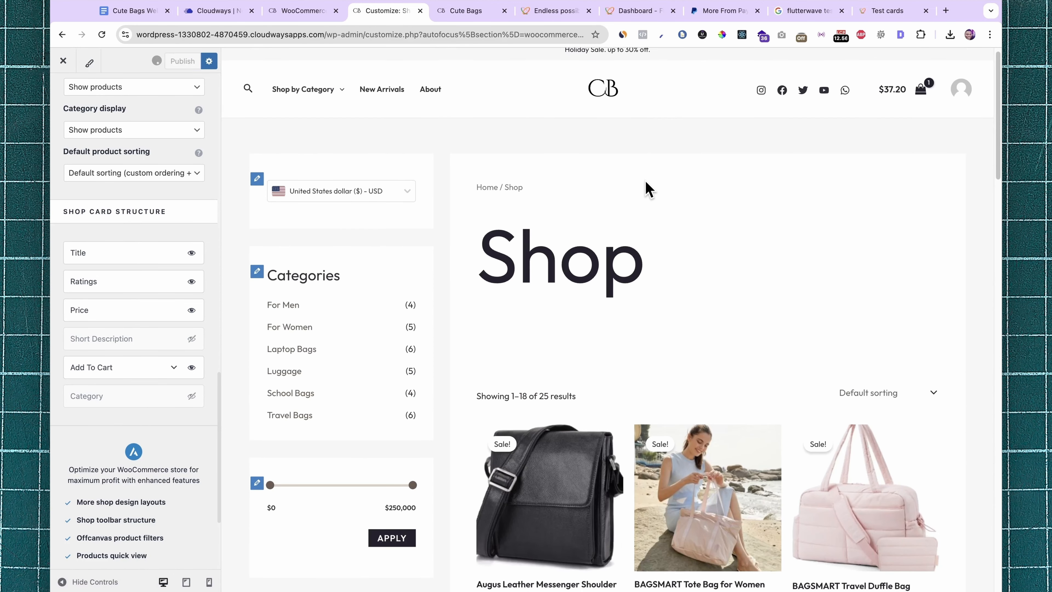
scroll(153, 216, "up", 15)
In the Customizer's WooCommerce Checkout section, change the Company name field's visibility, aiming for Hidden.
scroll(83, 122, "up", 3)
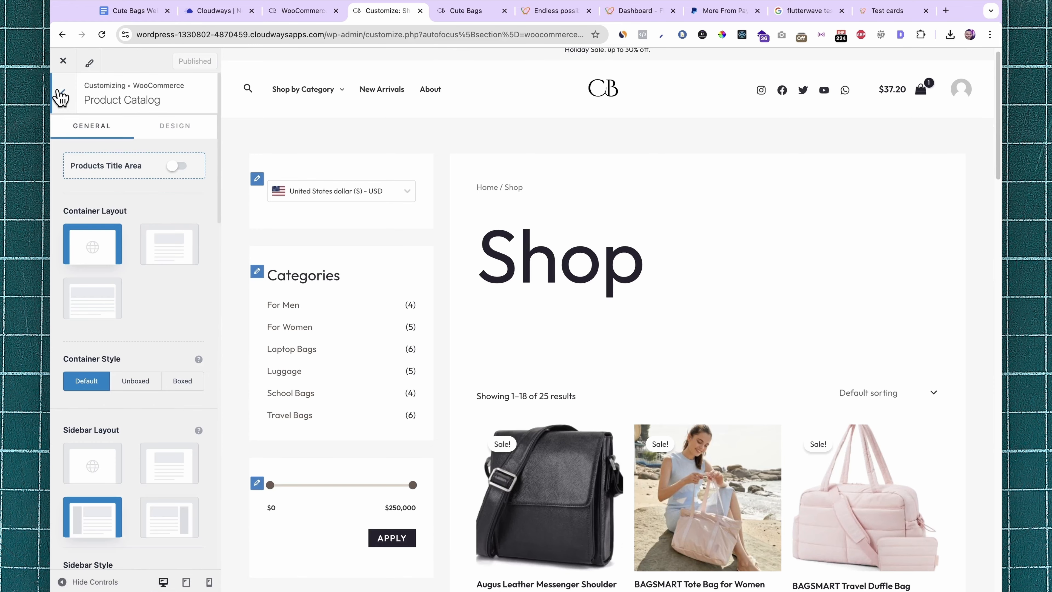
left_click(62, 97)
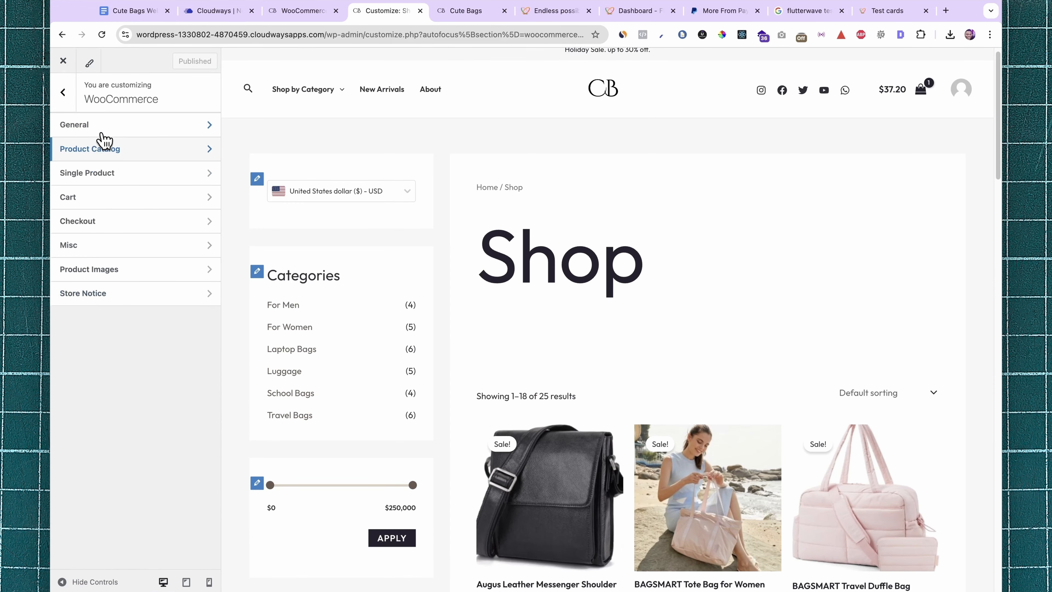
left_click(93, 224)
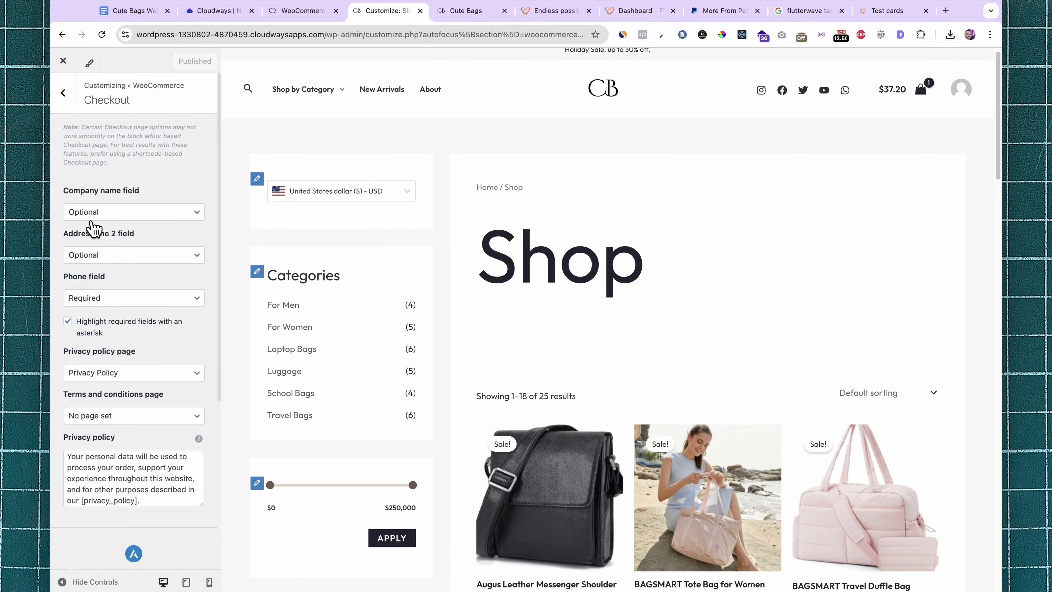
left_click(122, 212)
left_click(123, 201)
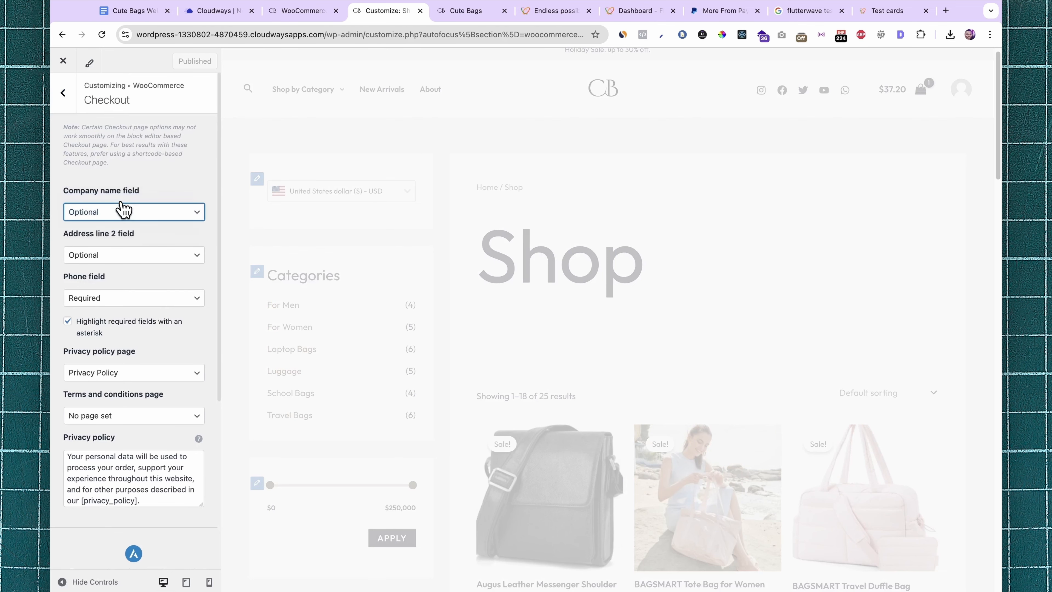
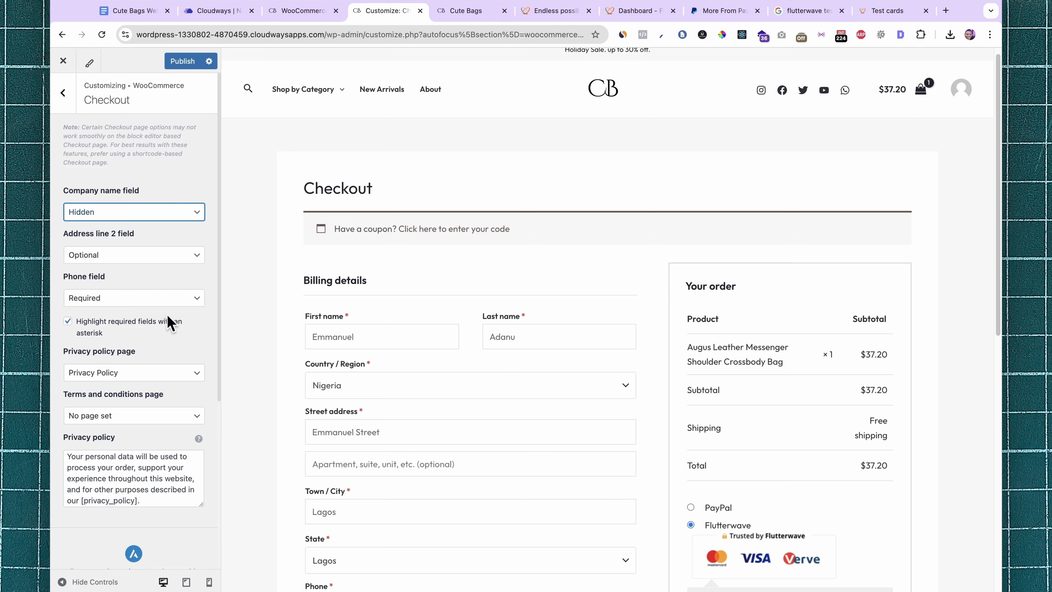
Leave the Phone field Required, review the privacy policy text, and publish the checkout settings.
left_click(124, 298)
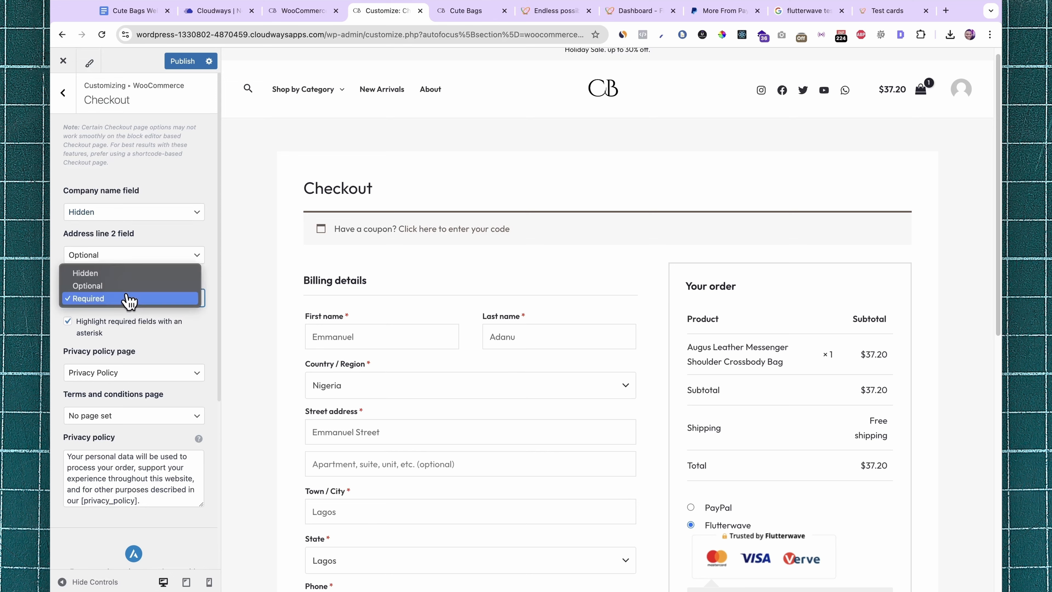
left_click(185, 346)
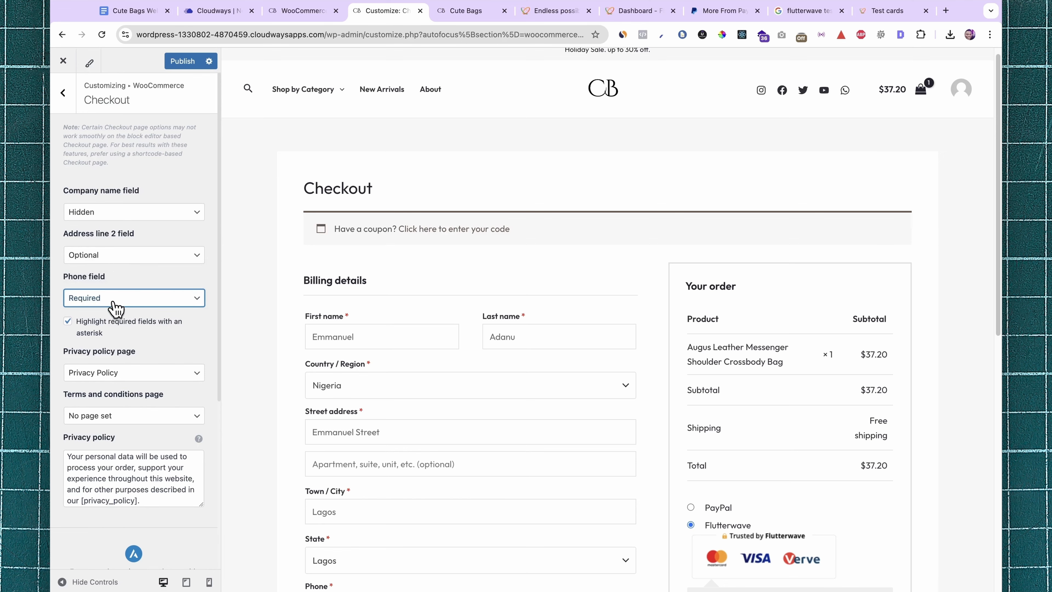
scroll(435, 363, "down", 2)
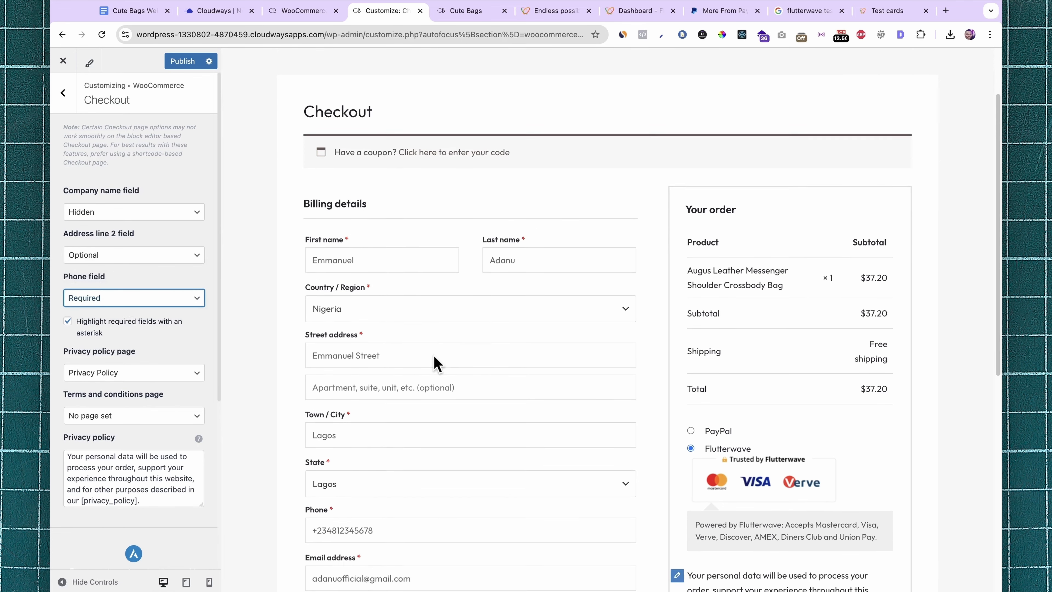
scroll(435, 363, "down", 4)
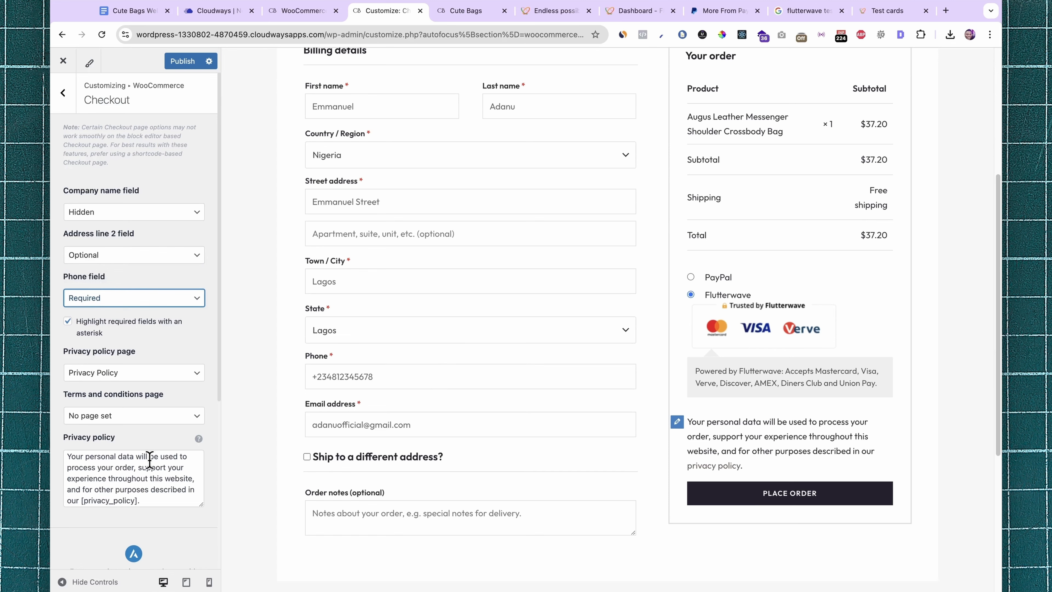
scroll(174, 456, "down", 5)
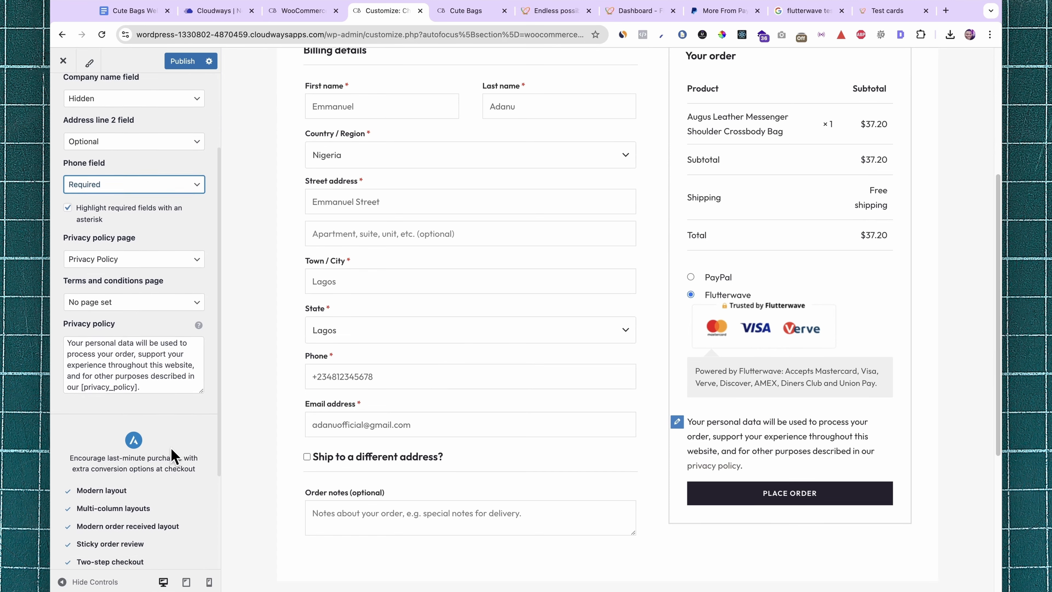
left_click_drag(143, 303, 64, 267)
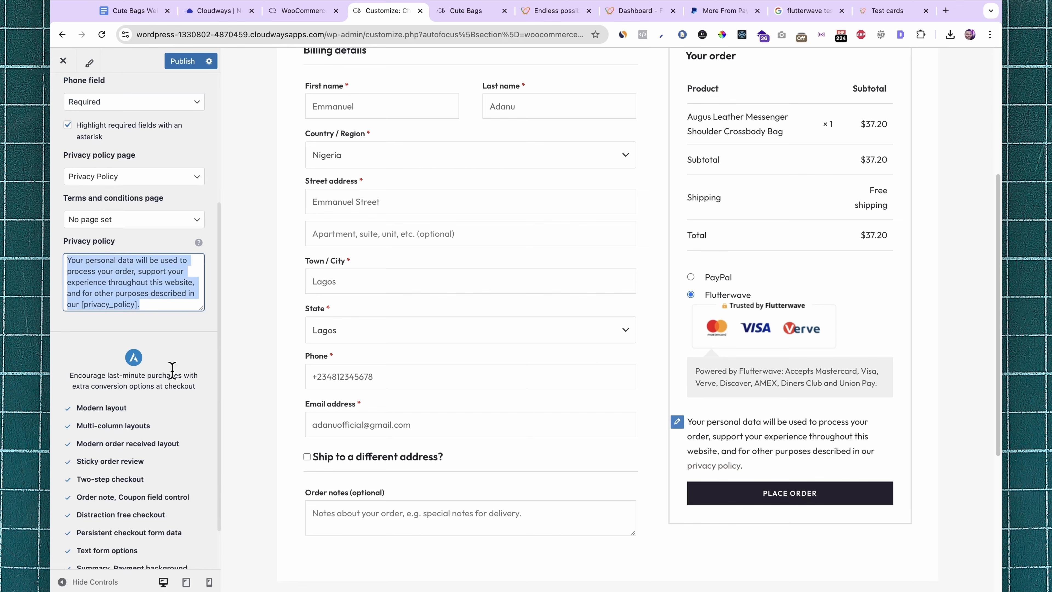
scroll(306, 420, "down", 2)
scroll(168, 468, "up", 5)
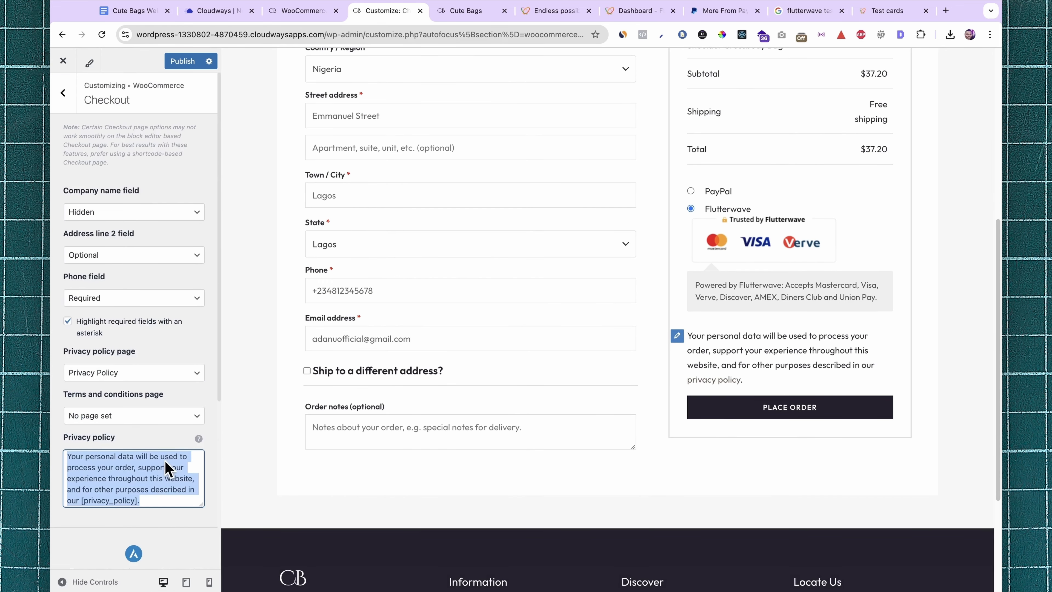
left_click(176, 63)
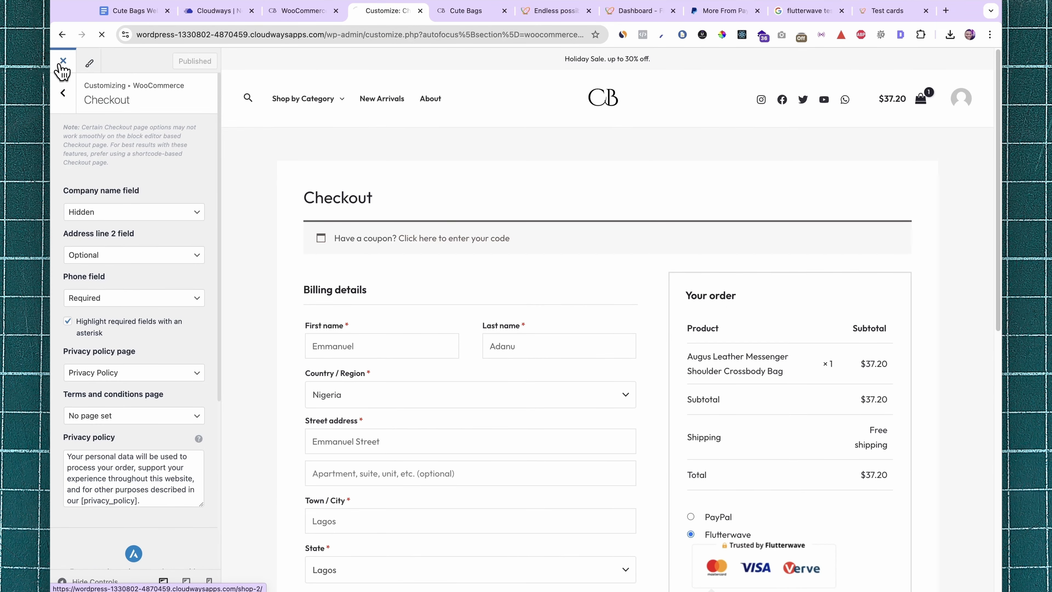
Close the Customizer and look over the Cute Bags shop page.
left_click(62, 61)
scroll(606, 414, "down", 3)
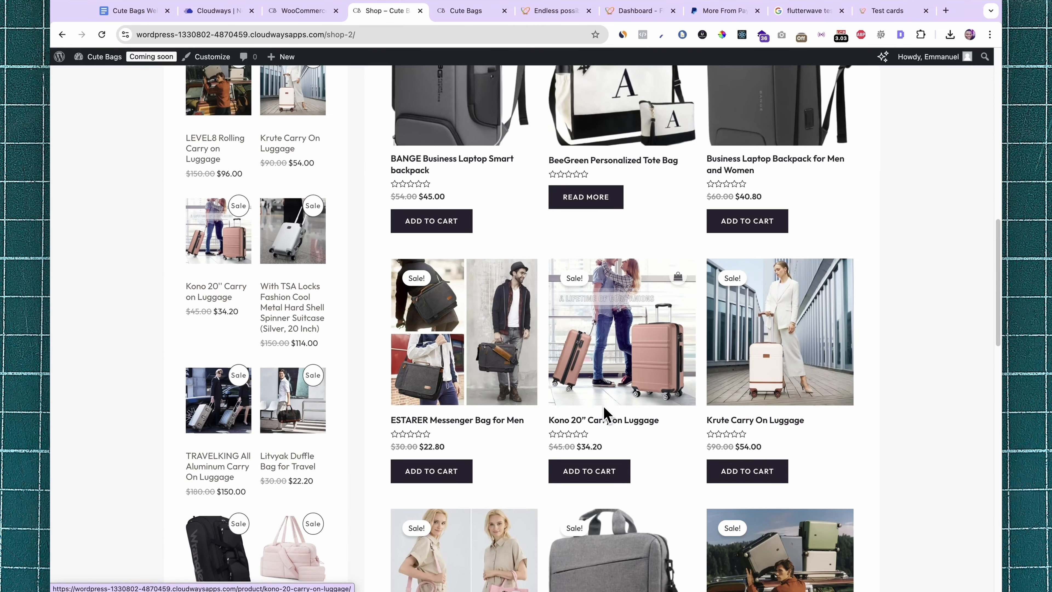
scroll(606, 413, "down", 5)
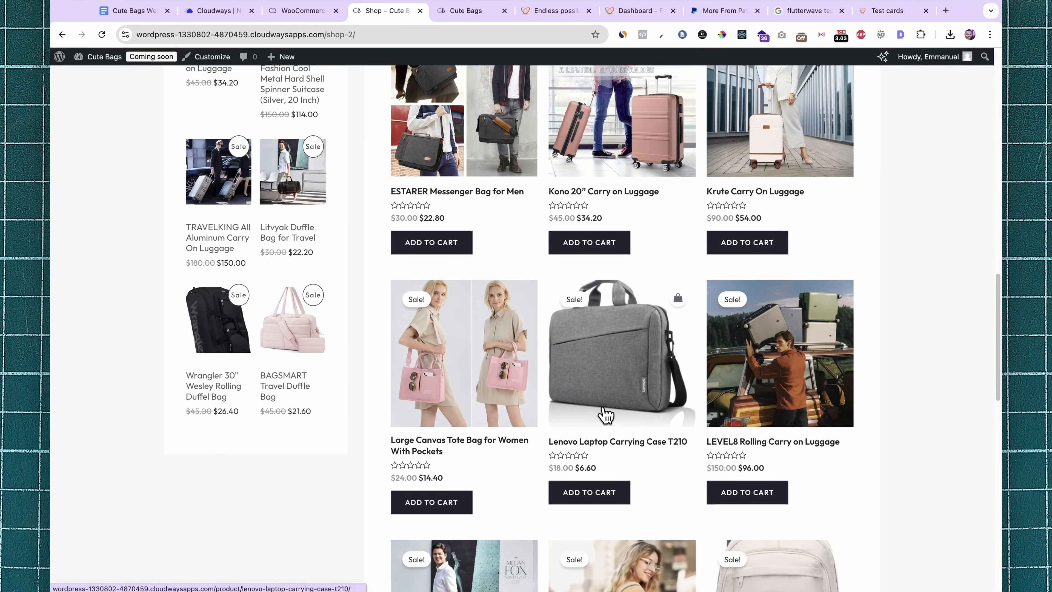
scroll(605, 412, "down", 3)
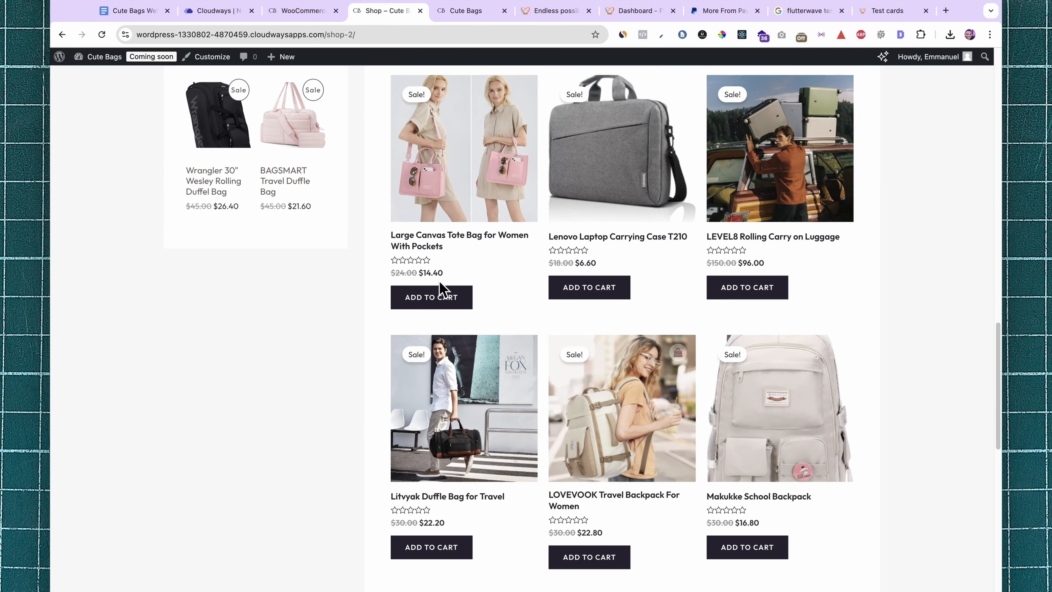
scroll(544, 442, "down", 4)
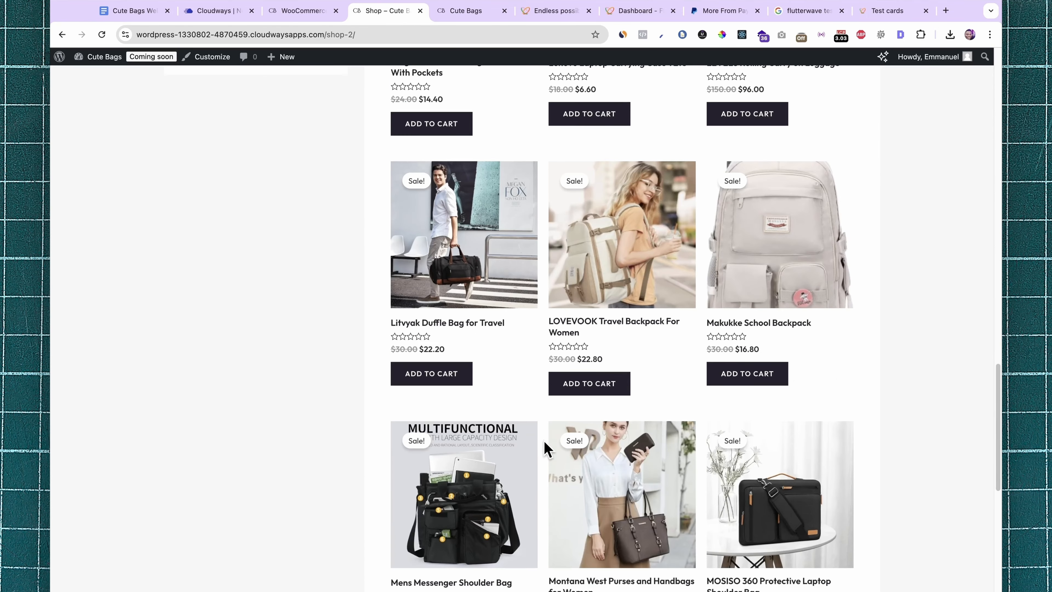
scroll(544, 442, "up", 20)
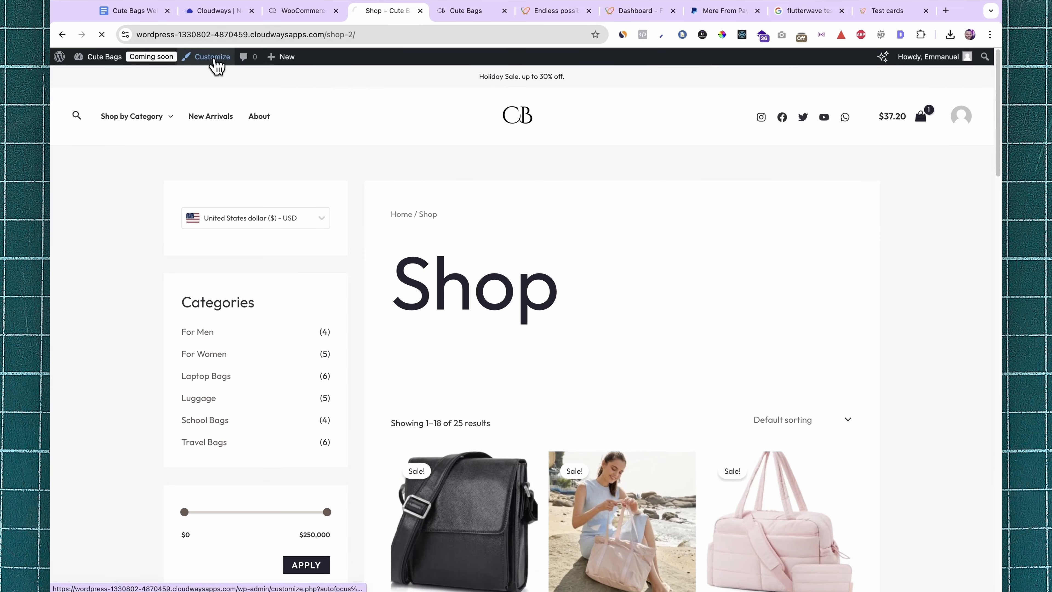
Hide Add To Cart in the Shop Card structure and publish the change.
left_click(217, 61)
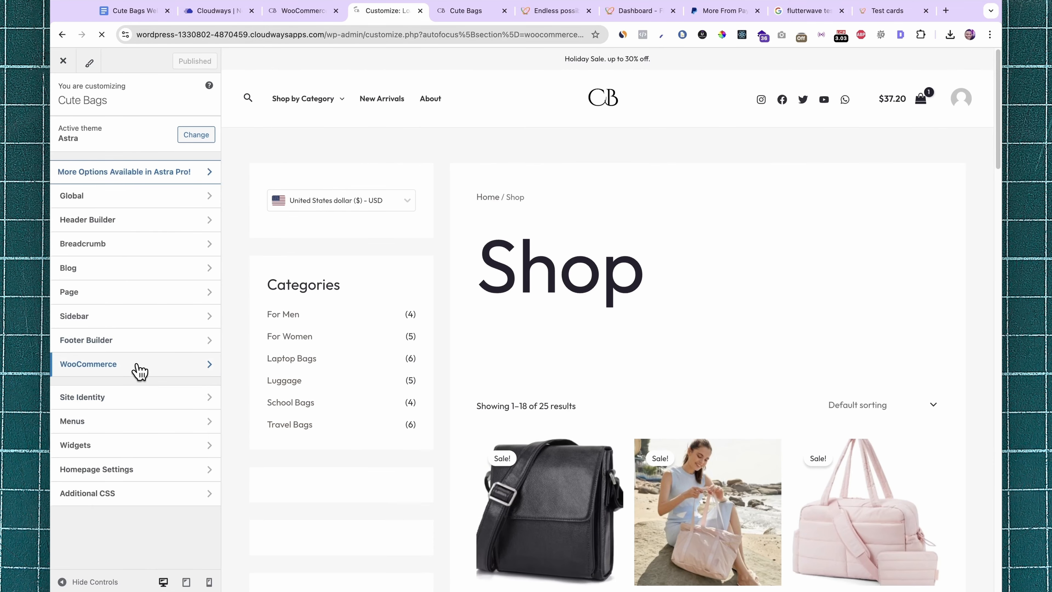
scroll(129, 464, "down", 15)
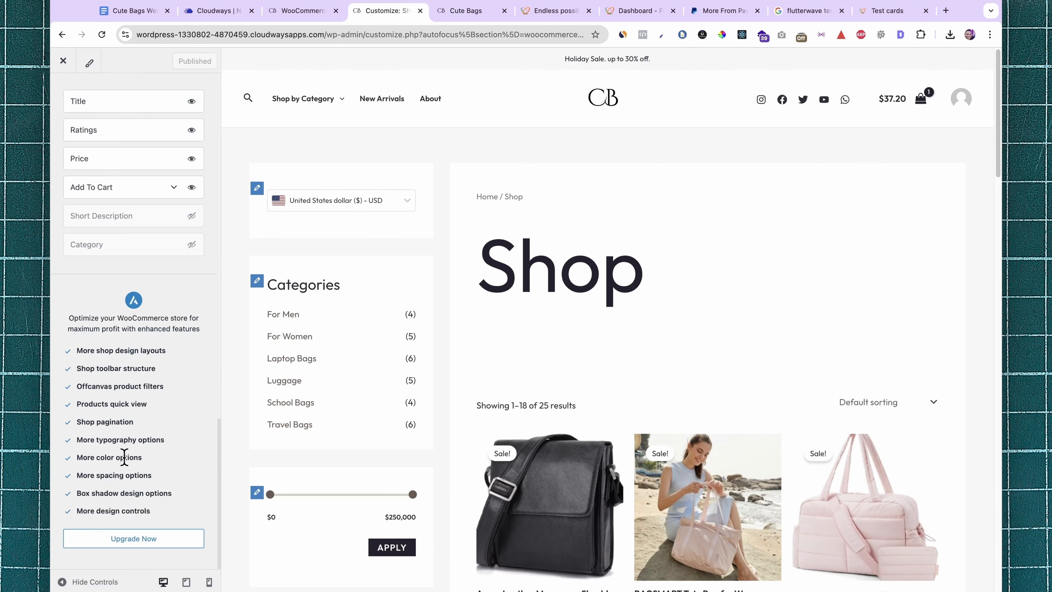
left_click(191, 188)
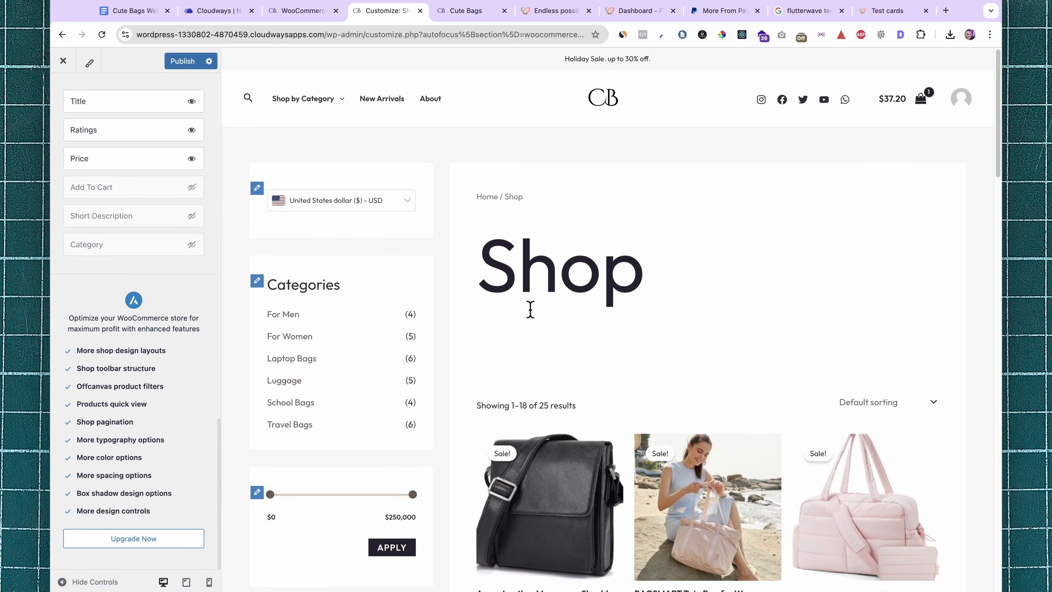
scroll(528, 308, "down", 5)
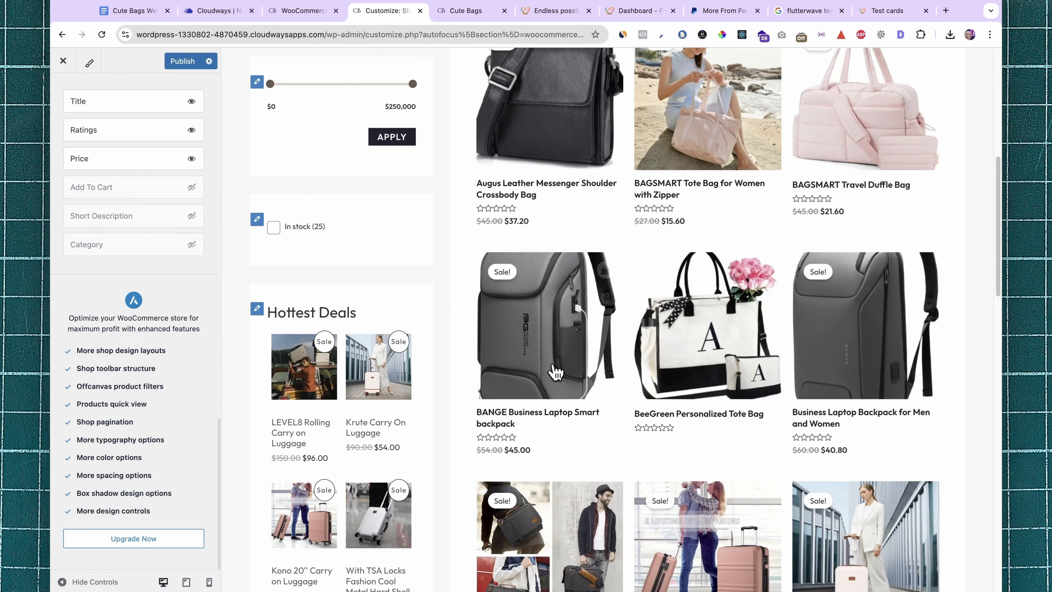
left_click(181, 62)
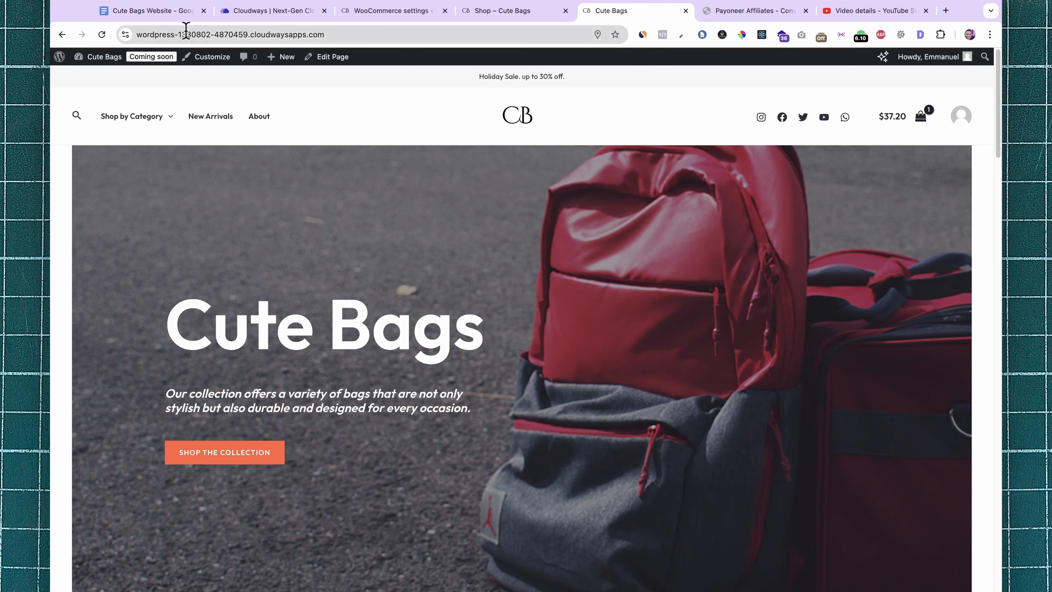
Open the Namecheap link from the Cute Bags Website notes in a new tab.
left_click_drag(137, 32, 325, 46)
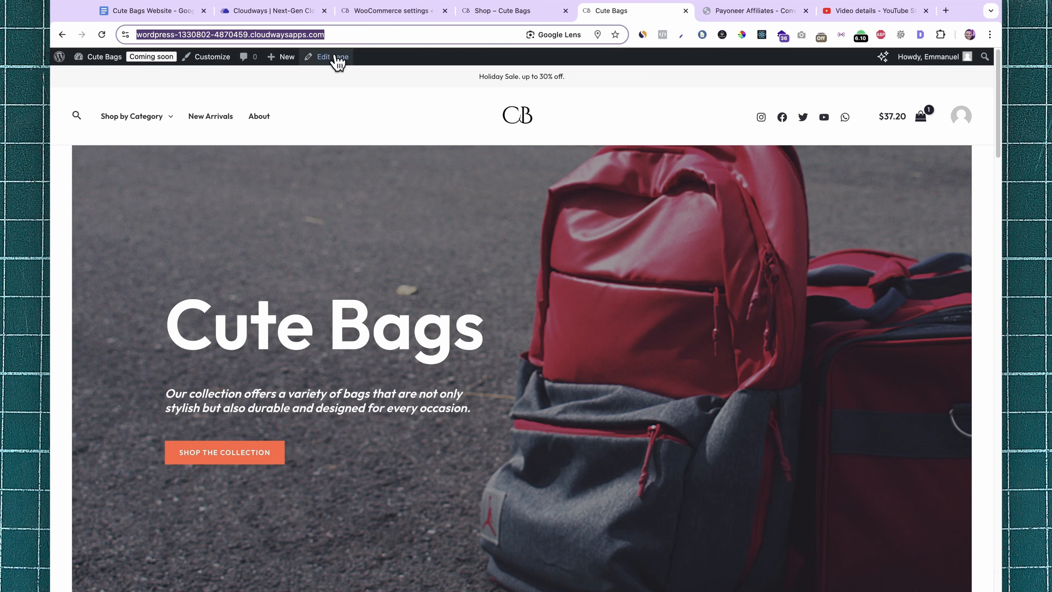
left_click(341, 123)
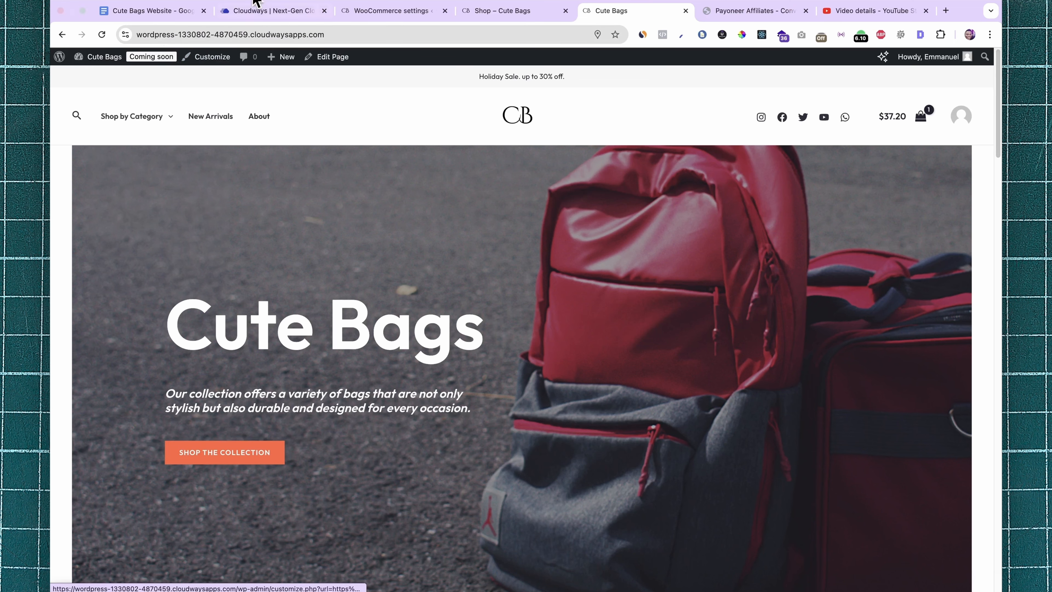
left_click(156, 11)
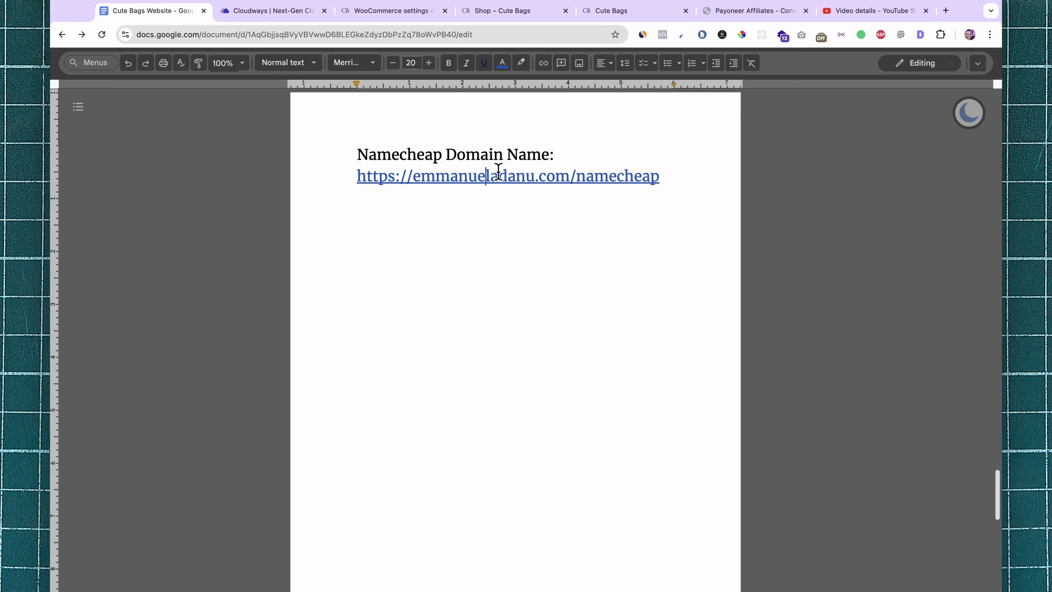
left_click(467, 174)
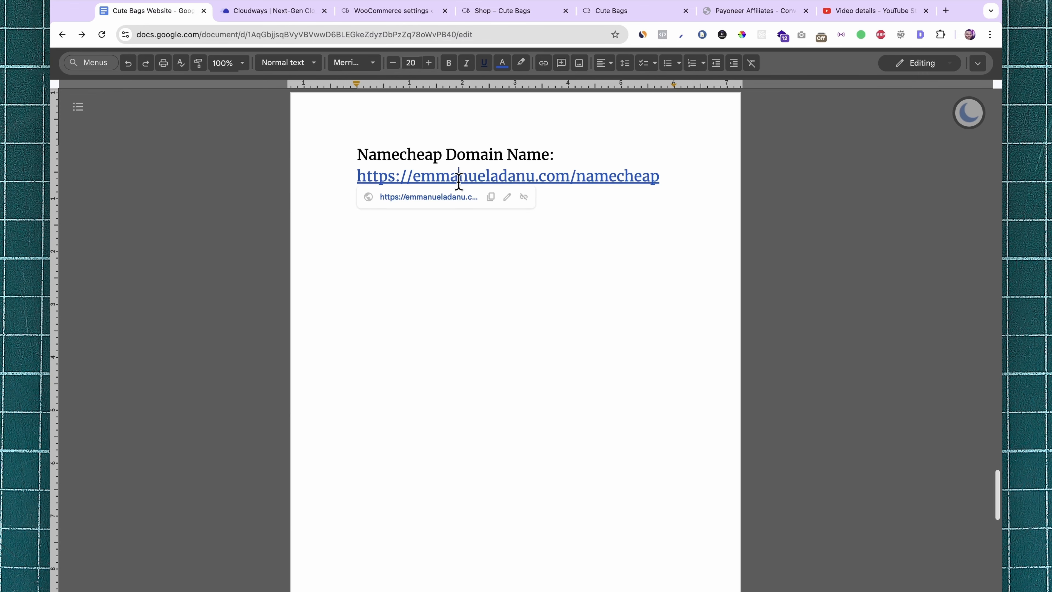
left_click(441, 201)
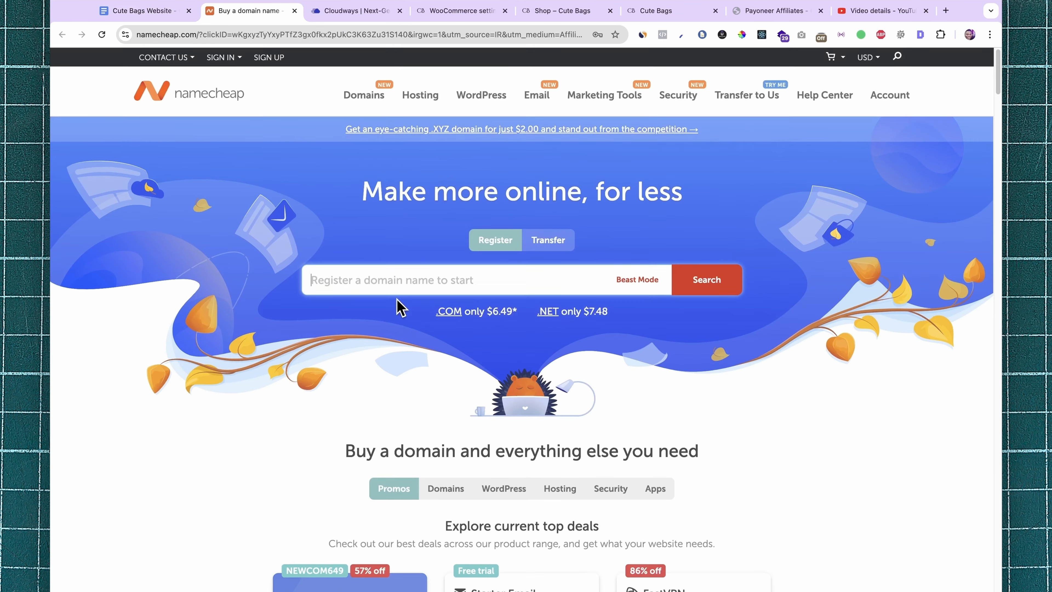
scroll(397, 301, "down", 1)
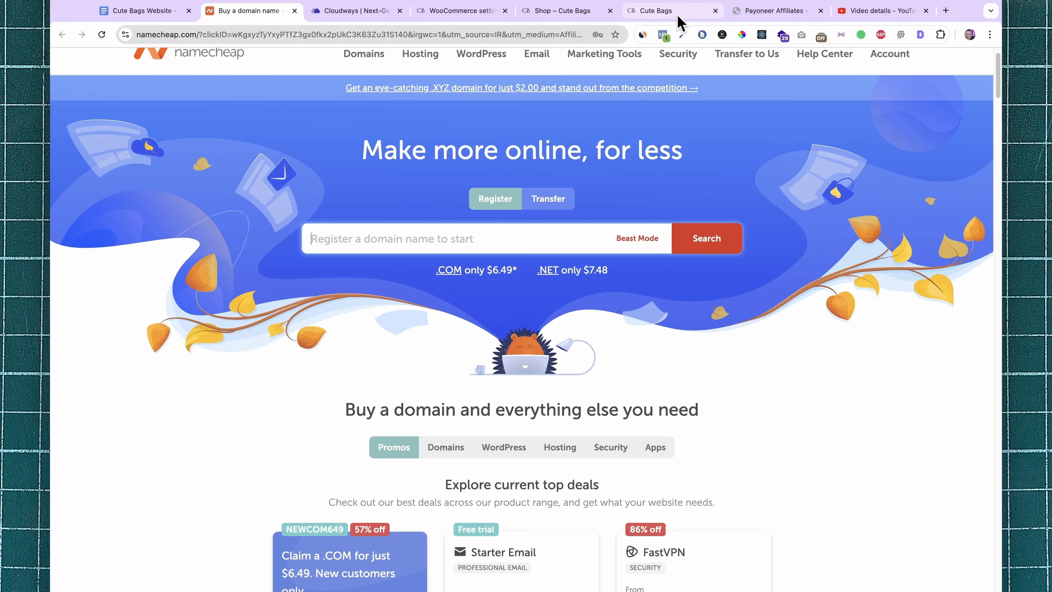
Look up shopcutebags.com availability on Namecheap's domain search.
left_click(662, 11)
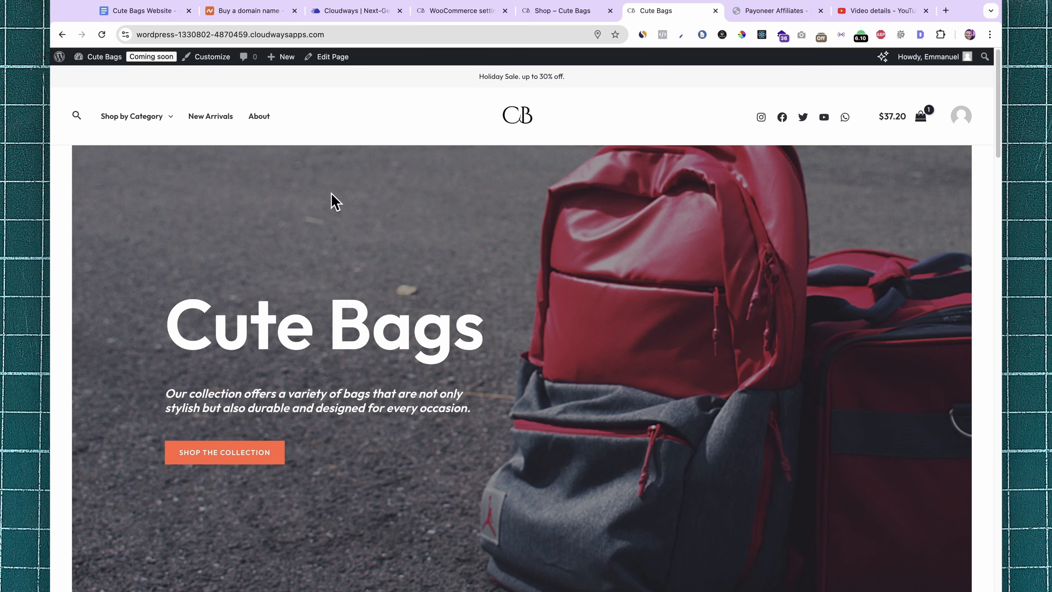
left_click(238, 17)
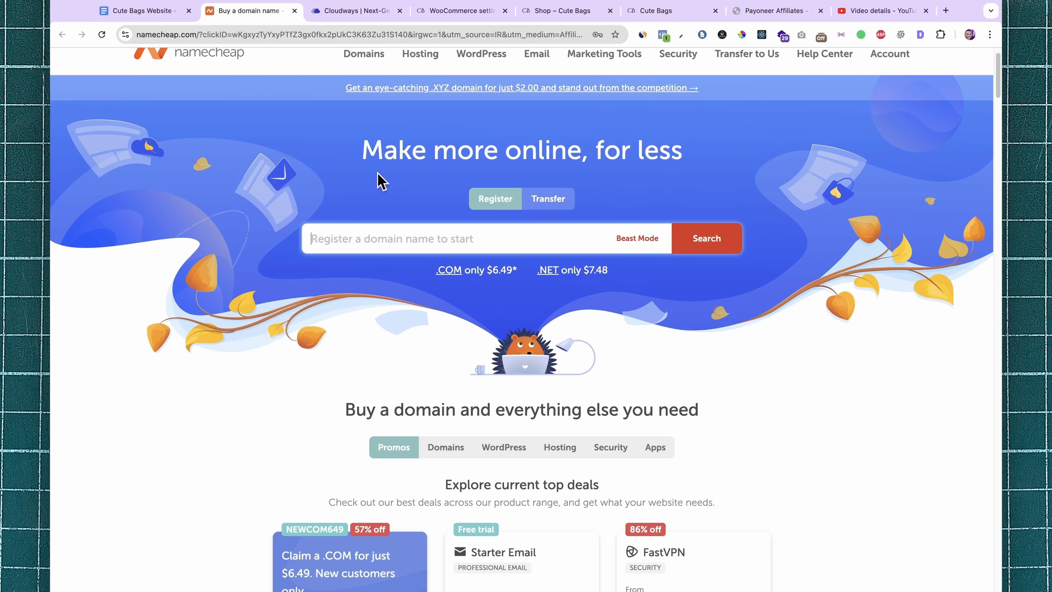
left_click(354, 244)
type("shopcutebags.com")
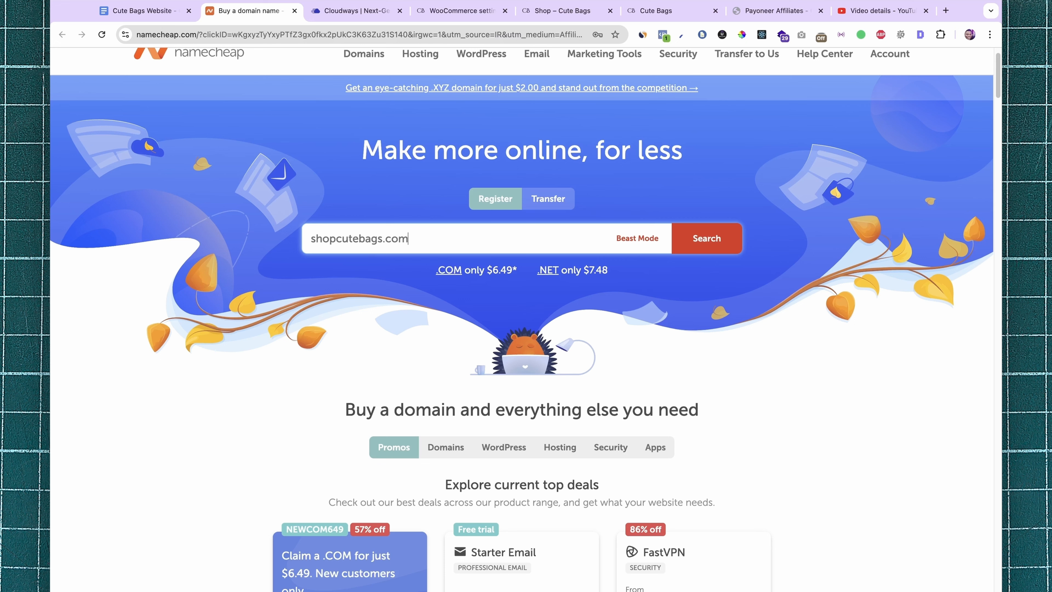
left_click(702, 242)
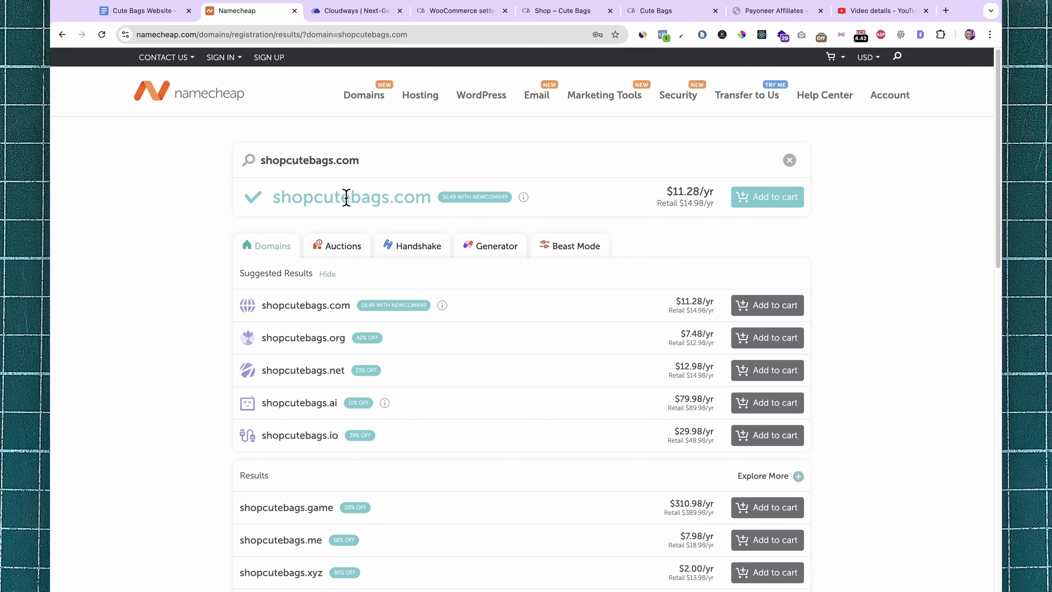
Re-run the search for shopcutebags.com, add it to the cart, and proceed to checkout.
left_click_drag(283, 160, 271, 160)
type("buy")
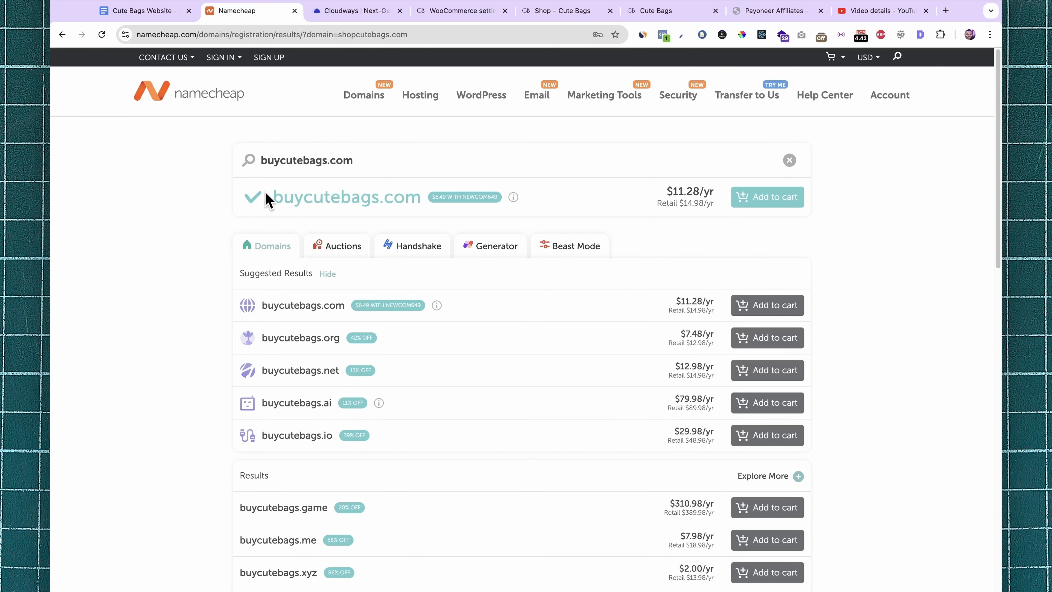
triple_click(273, 161)
key("Left")
type("shop")
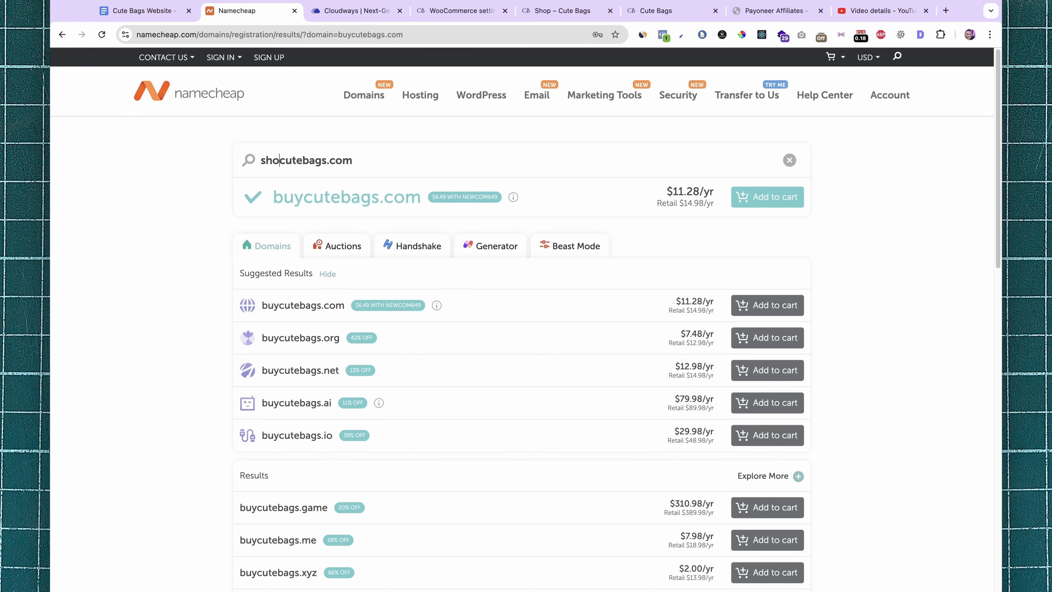
key("Return")
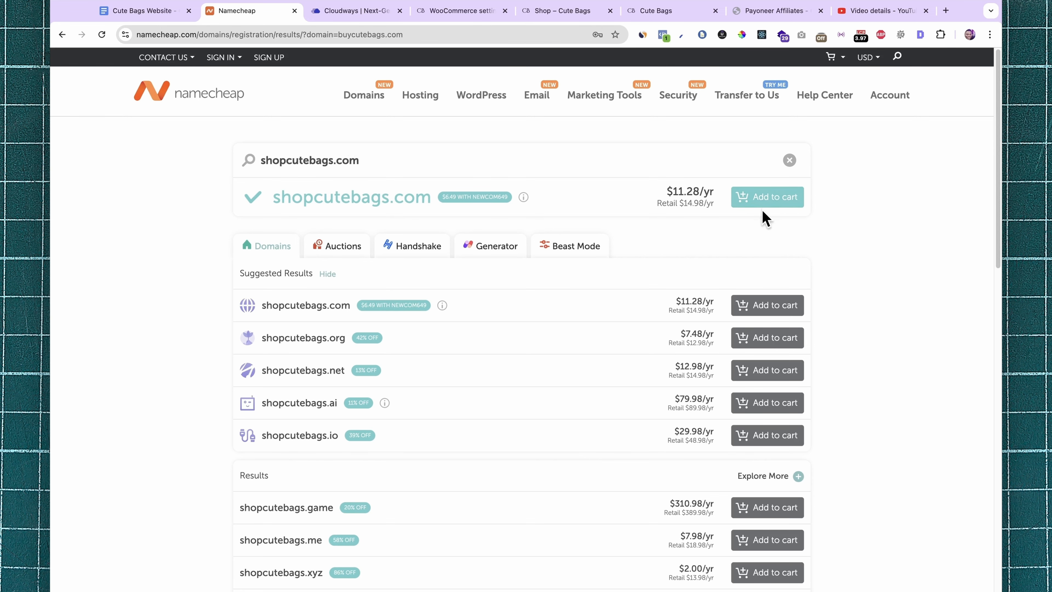
left_click(768, 196)
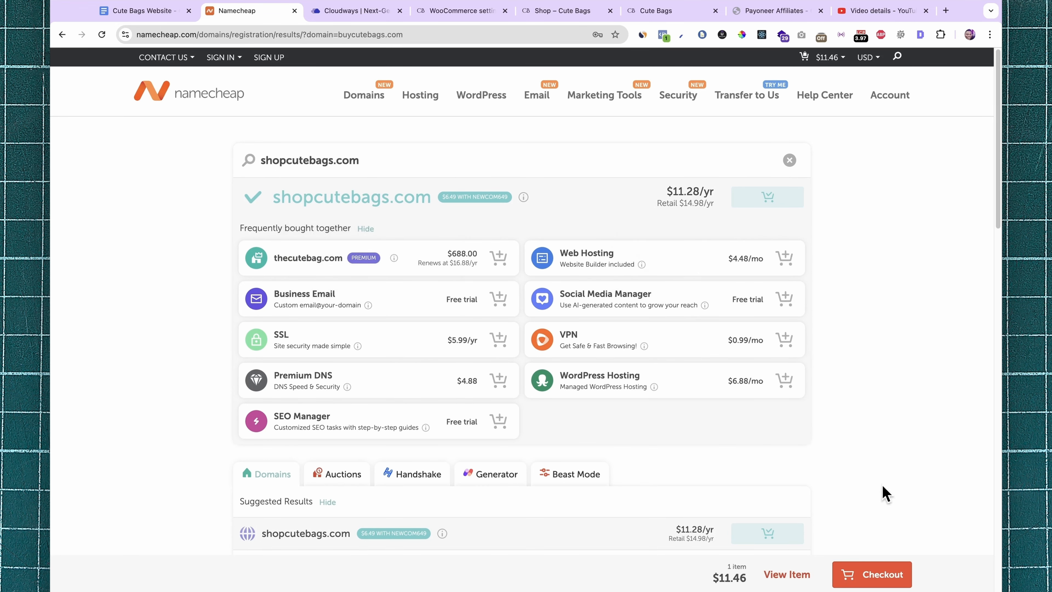
left_click(885, 573)
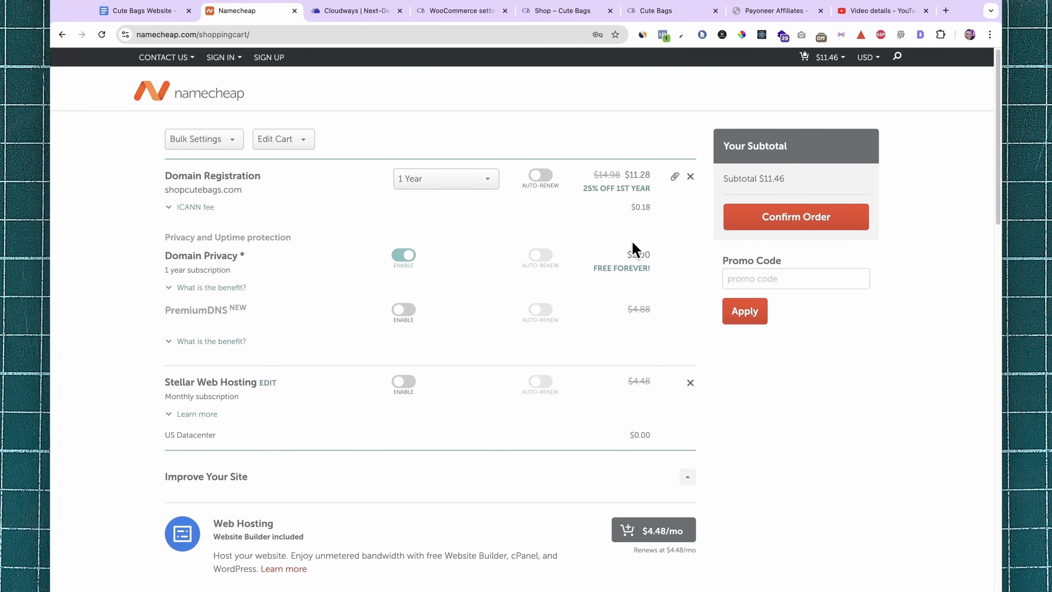
Confirm the shopcutebags.com order in the shopping cart.
left_click(830, 216)
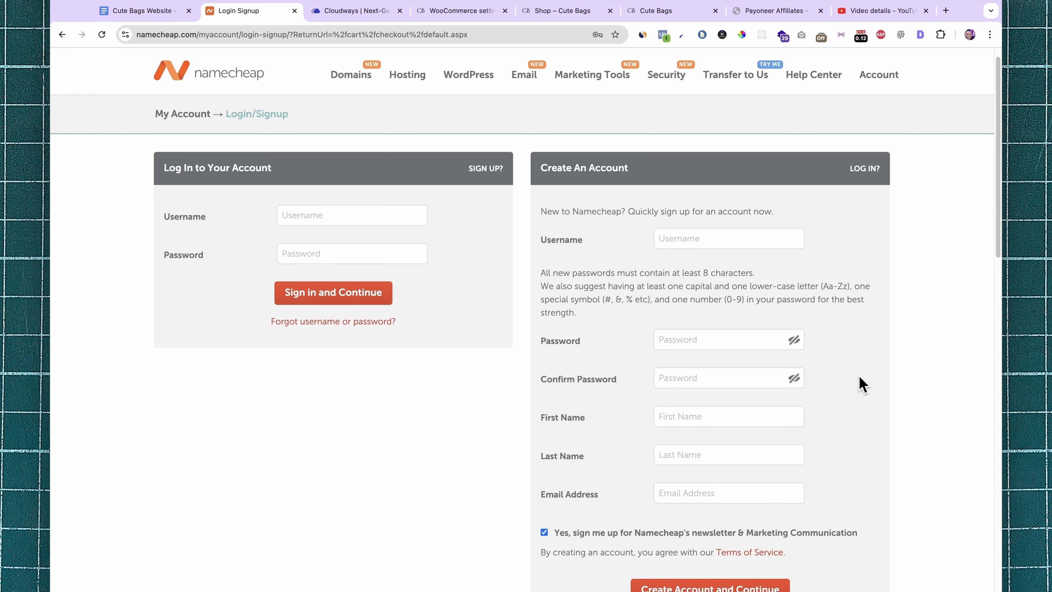
scroll(823, 298, "down", 2)
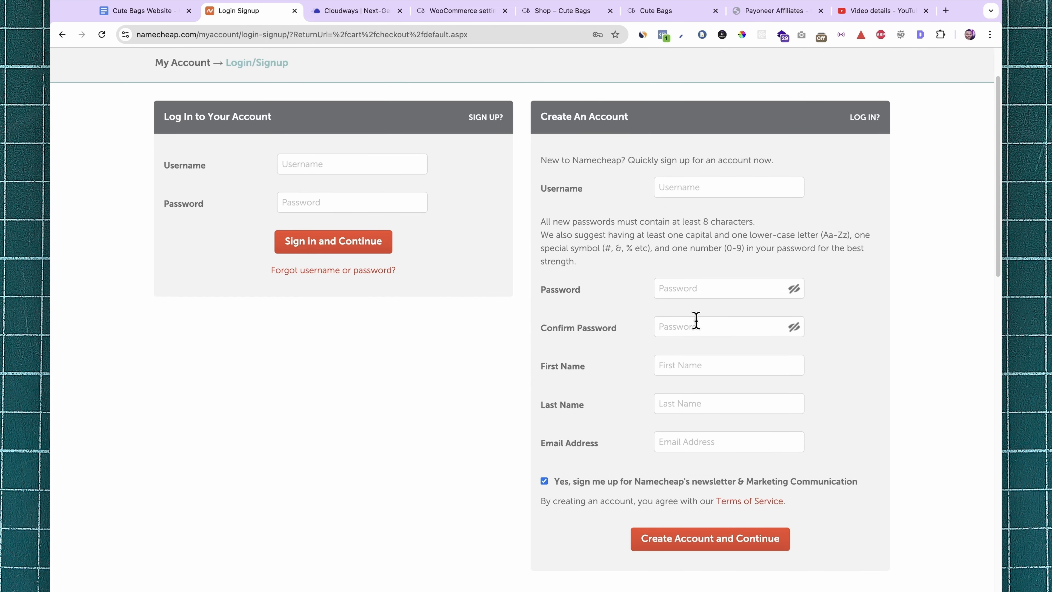
scroll(696, 320, "down", 2)
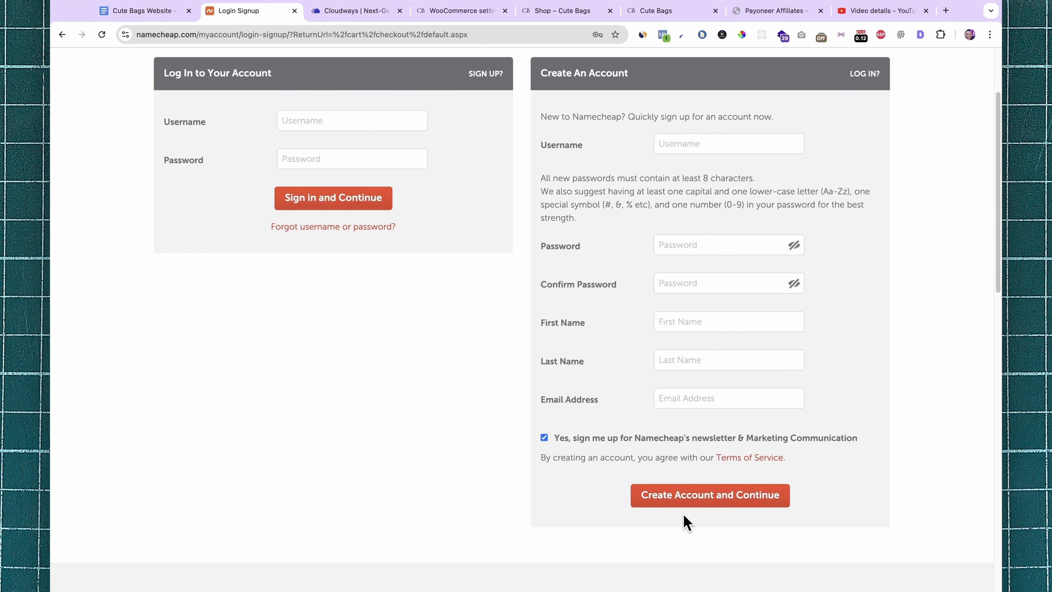
scroll(378, 263, "up", 3)
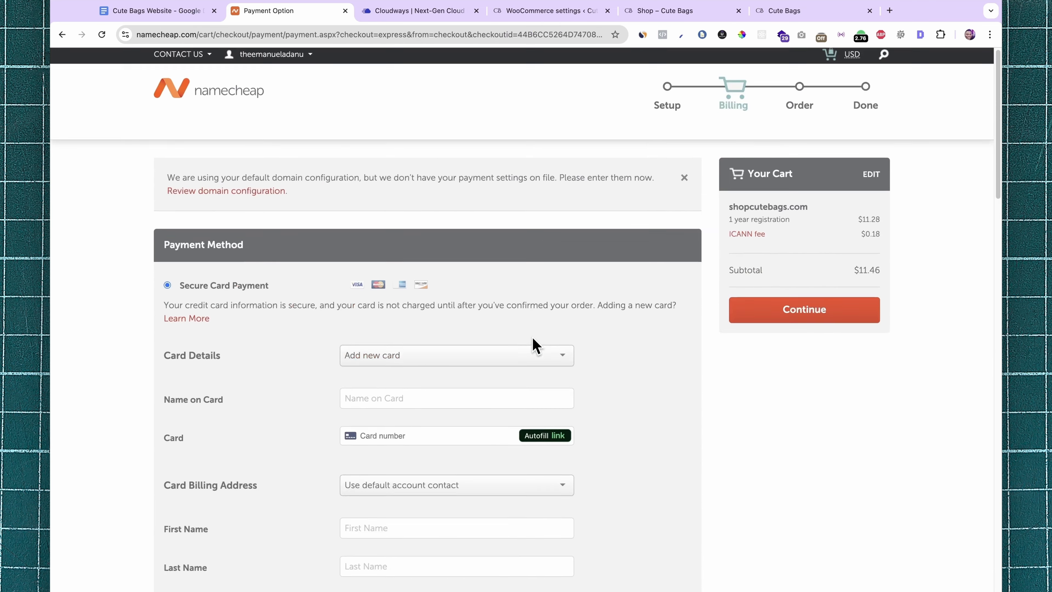
scroll(532, 337, "down", 10)
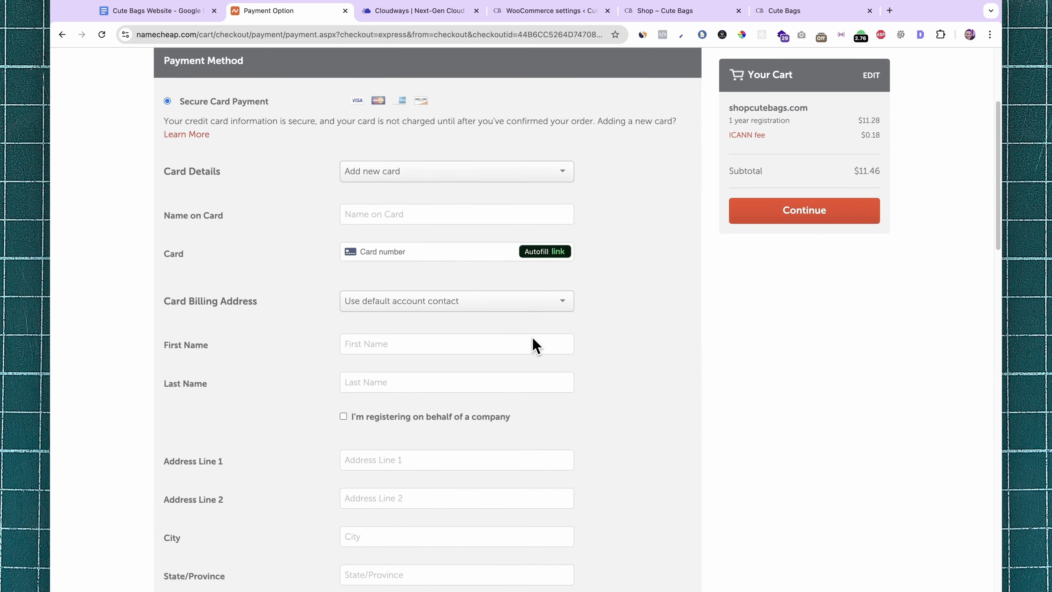
scroll(531, 336, "up", 6)
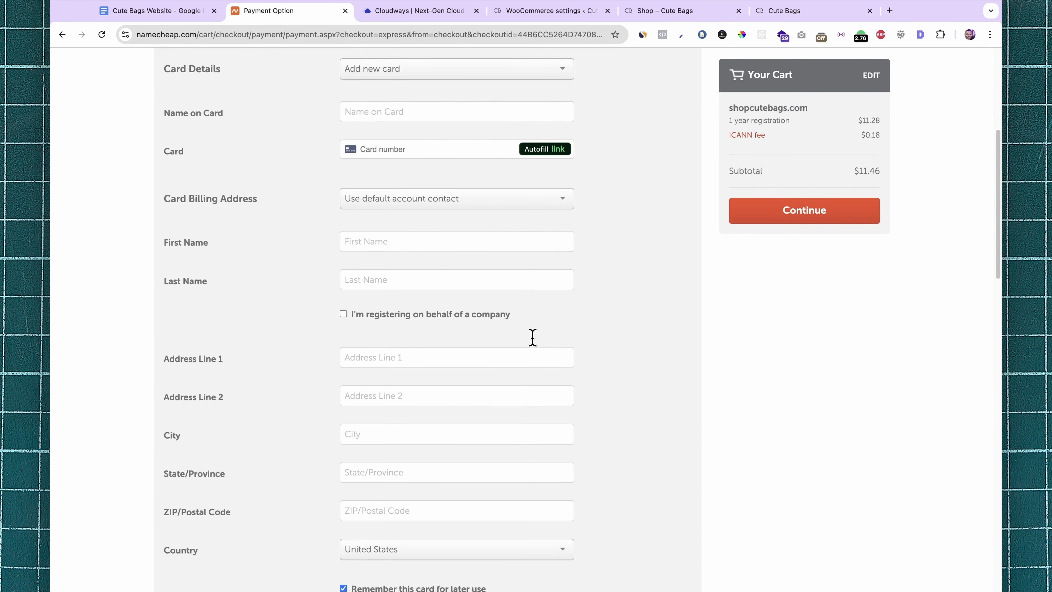
scroll(281, 263, "down", 7)
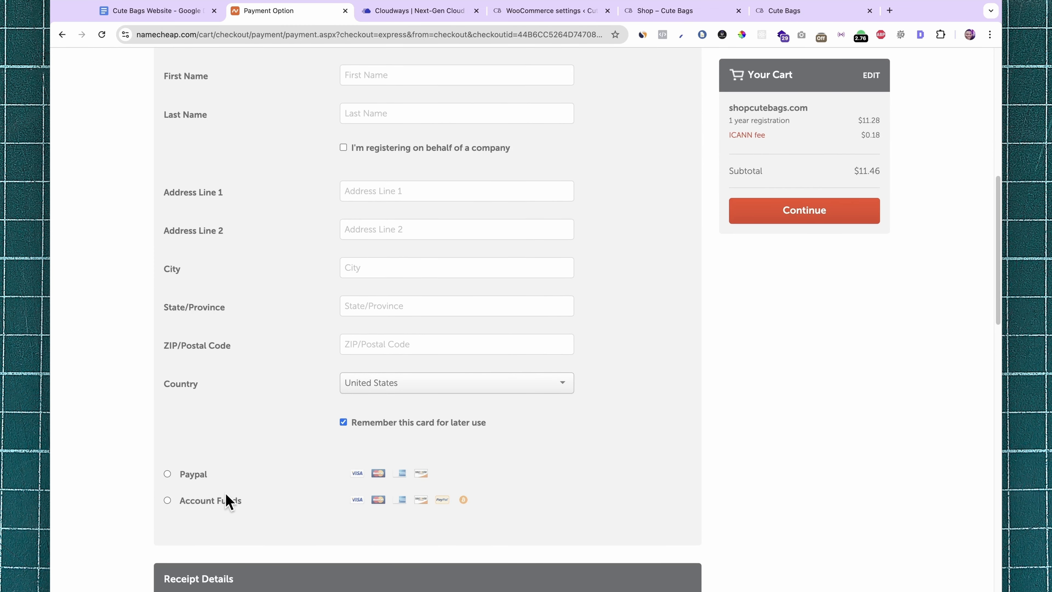
Pay by card, submit the card and billing details, and check the $11.46 subtotal.
left_click(167, 500)
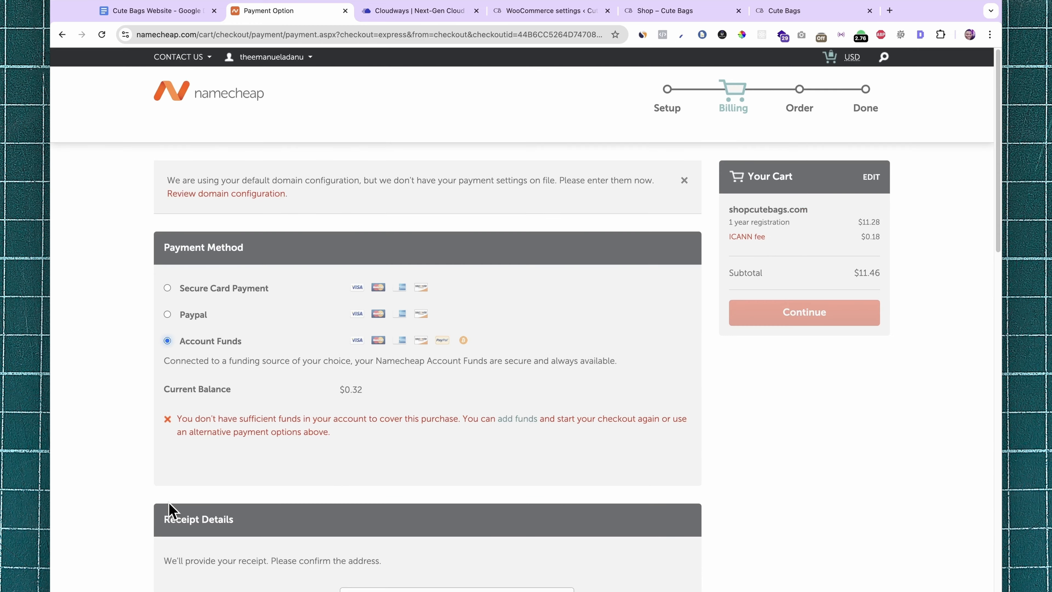
left_click(167, 288)
scroll(476, 264, "down", 2)
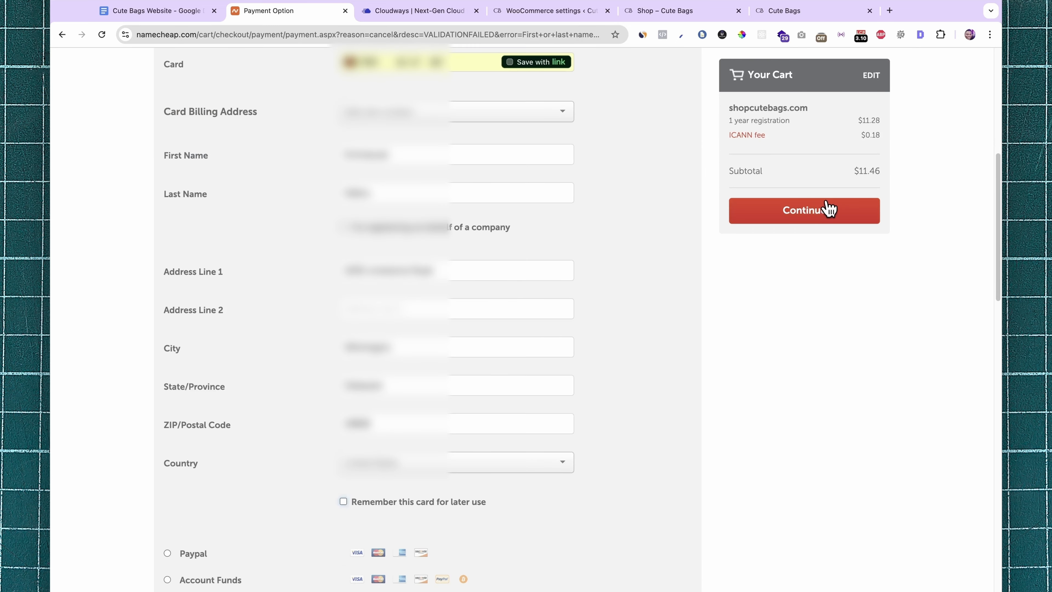
left_click(810, 218)
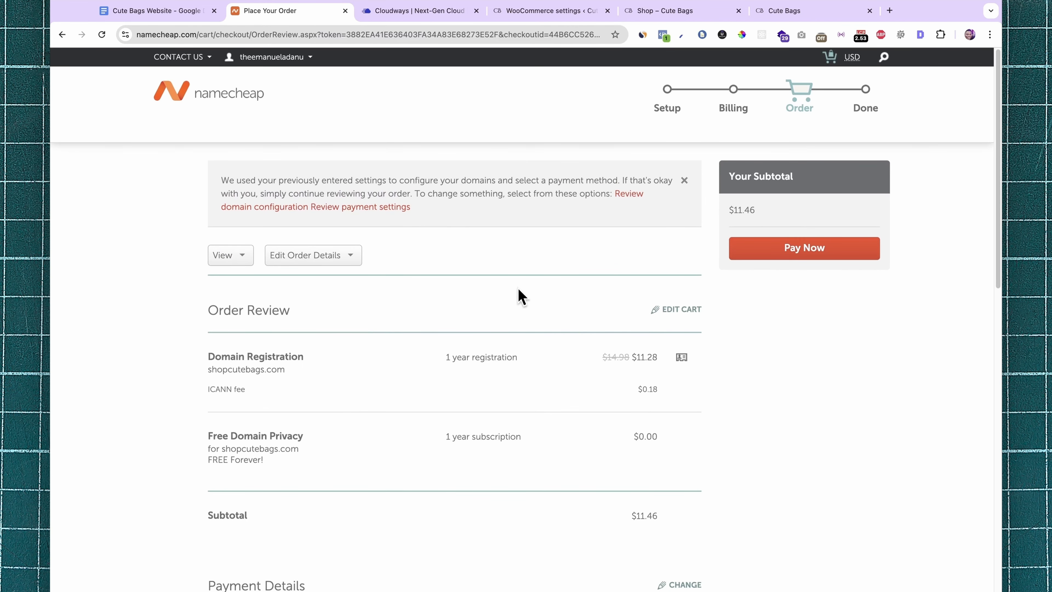
left_click_drag(761, 209, 722, 209)
left_click(677, 237)
Pay for shopcutebags.com and open its domain management page.
left_click(791, 248)
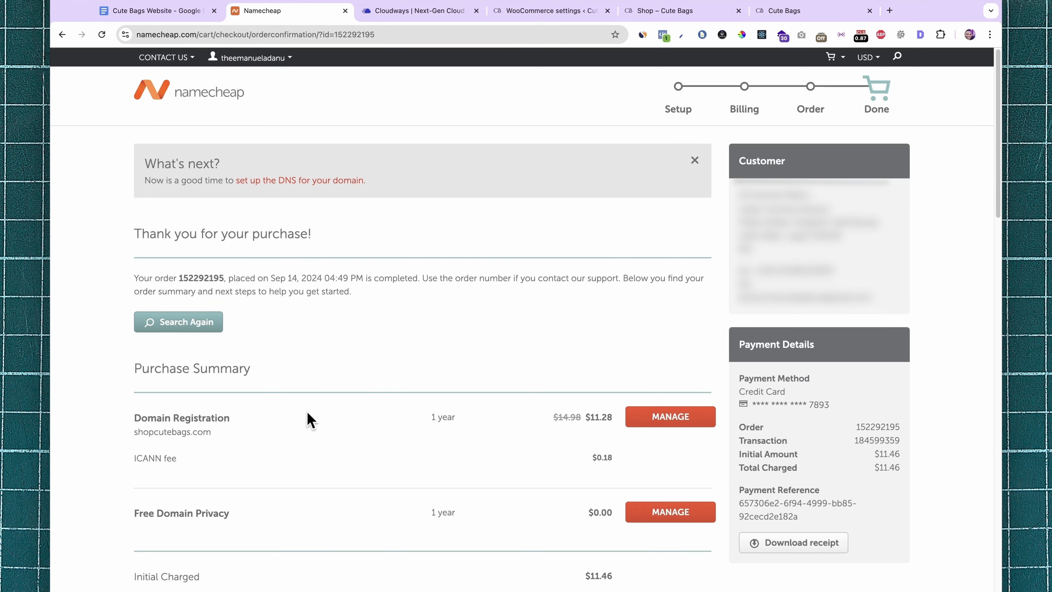
left_click(674, 419)
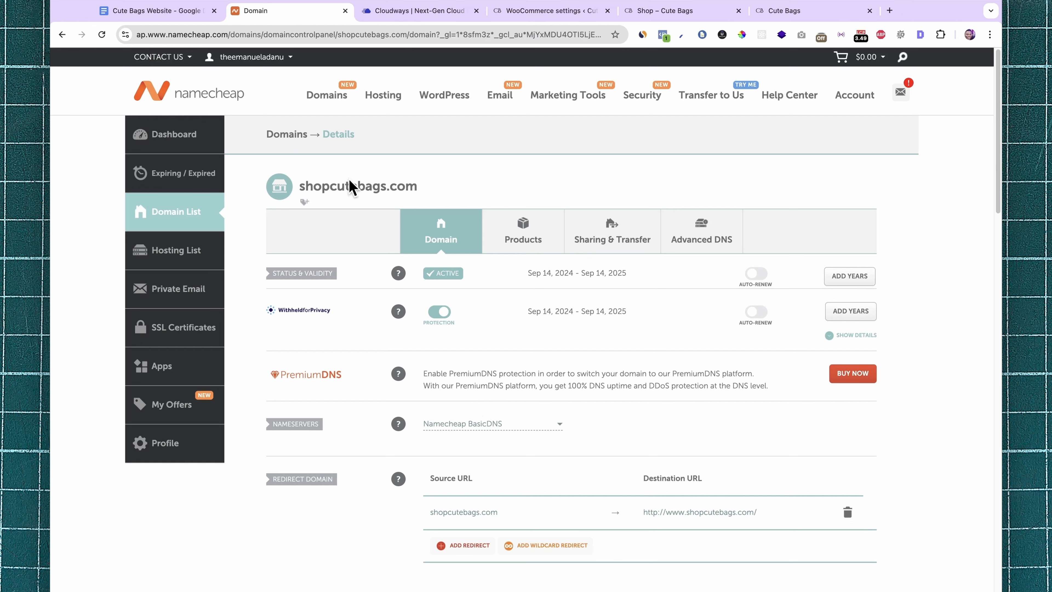
triple_click(342, 184)
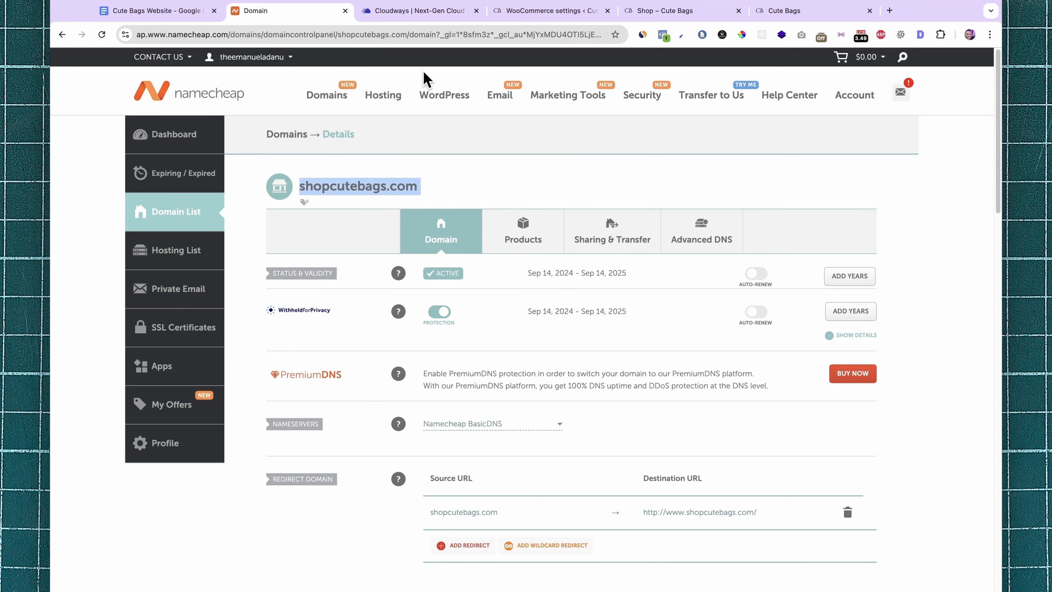
left_click(427, 16)
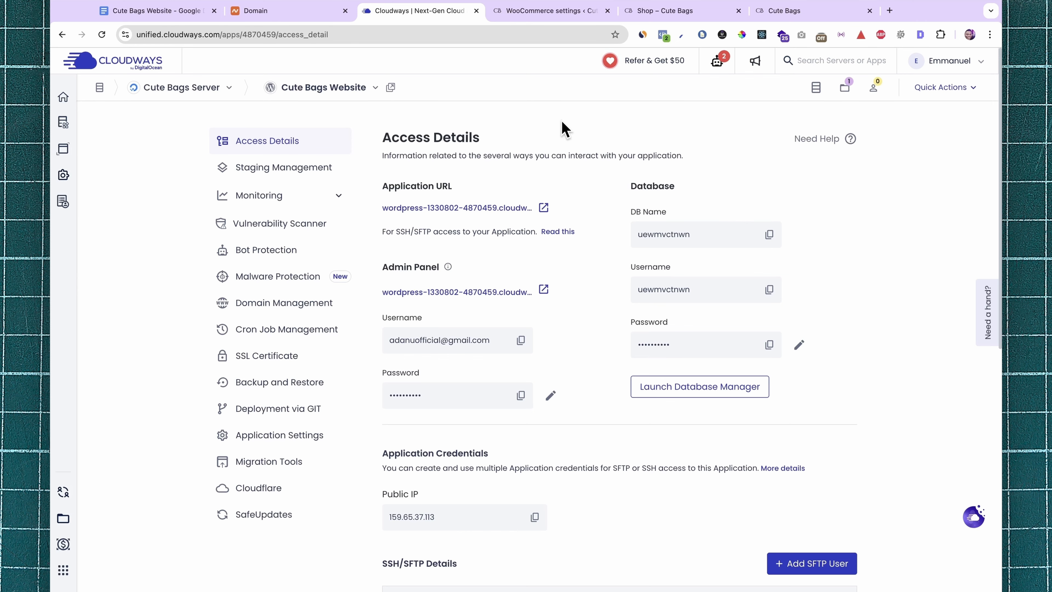
Add shopcutebags.com as a domain in the application's Domain Management.
left_click(257, 304)
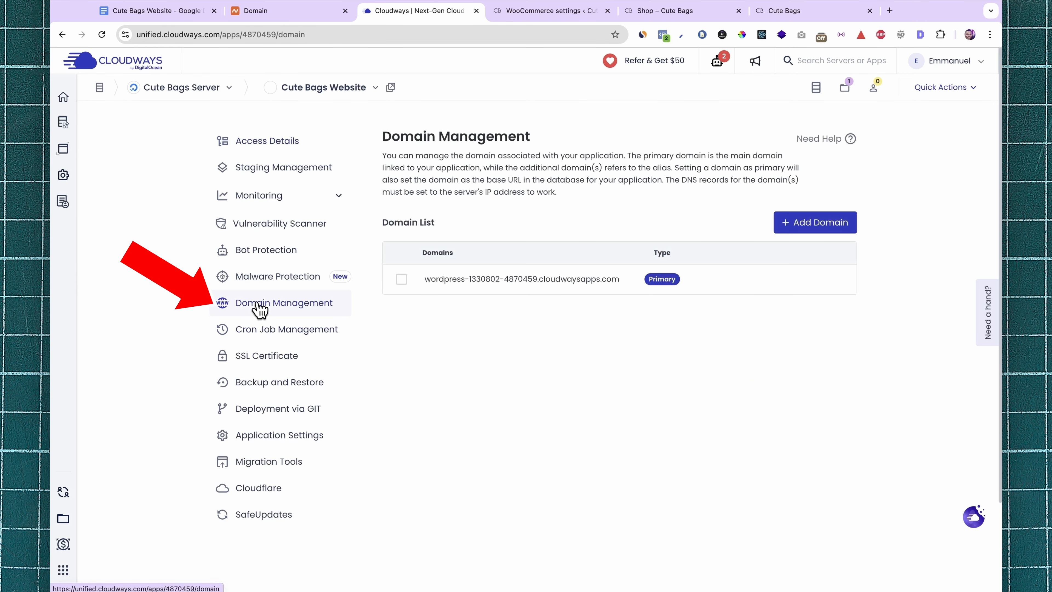
left_click(822, 228)
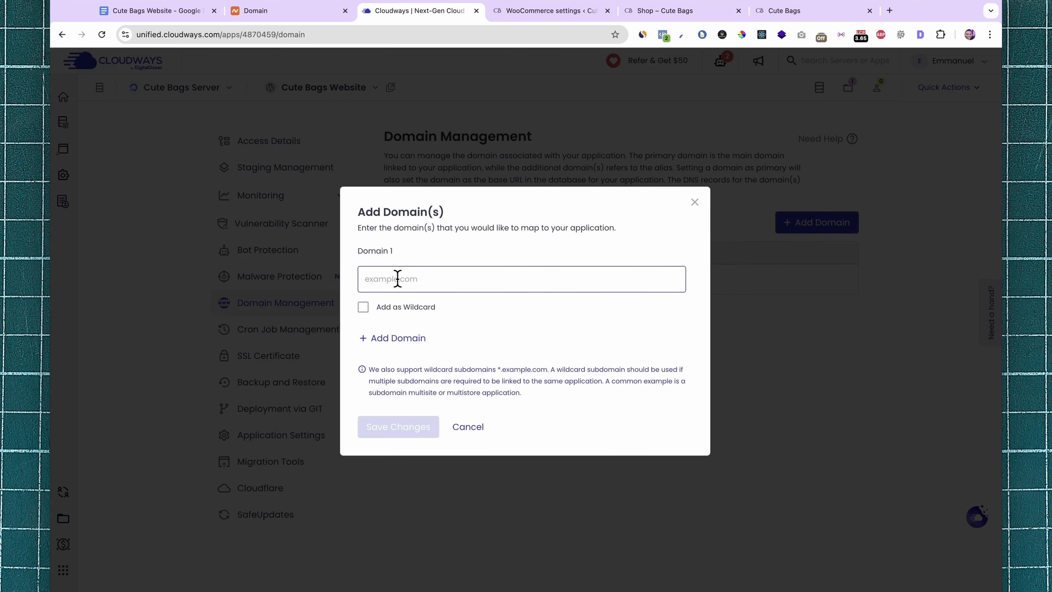
left_click(397, 279)
left_click(430, 307)
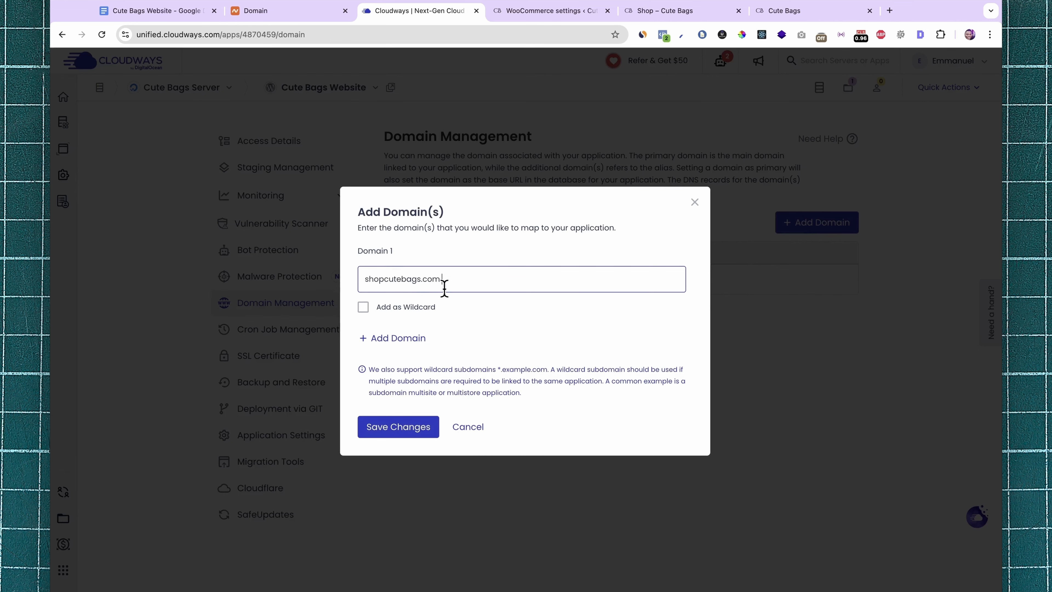
left_click(397, 430)
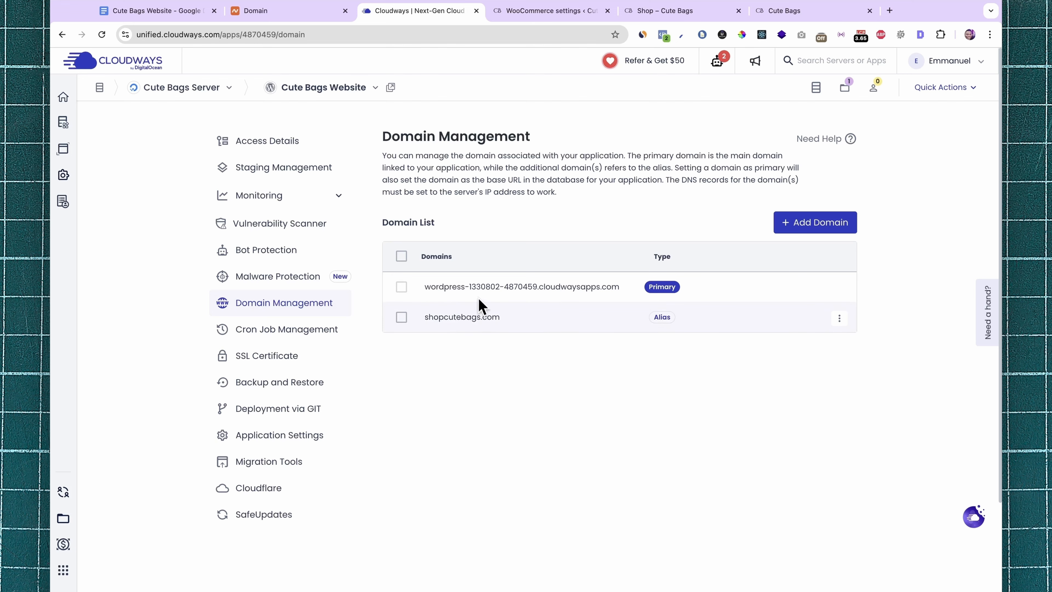
Set shopcutebags.com as the primary domain.
left_click(839, 317)
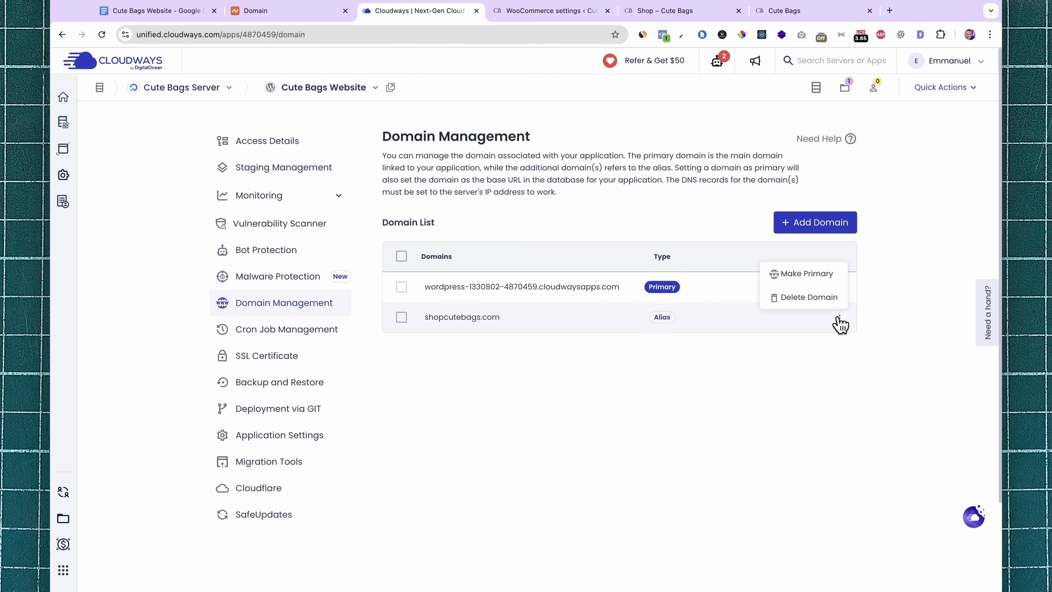
left_click(810, 275)
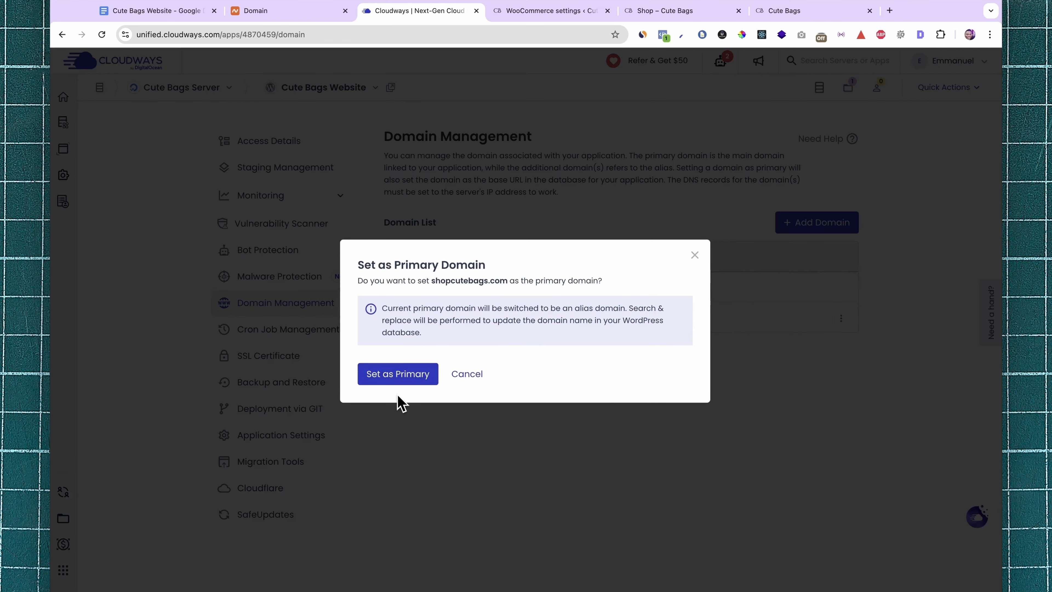
left_click(399, 375)
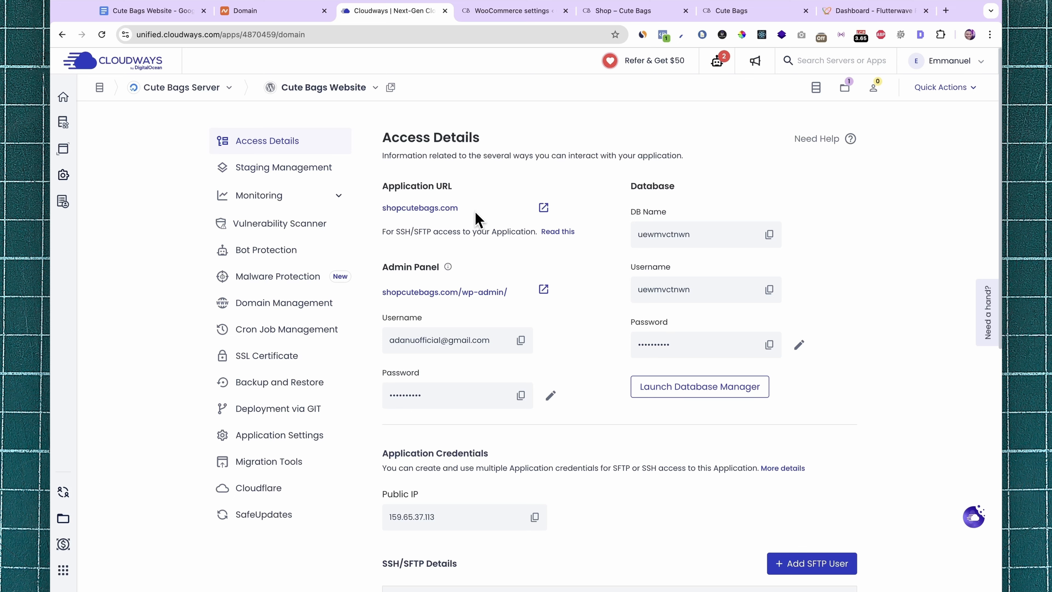
Copy the Cloudways public IP 159.65.37.113 and return to Namecheap's shopcutebags.com details.
left_click(543, 208)
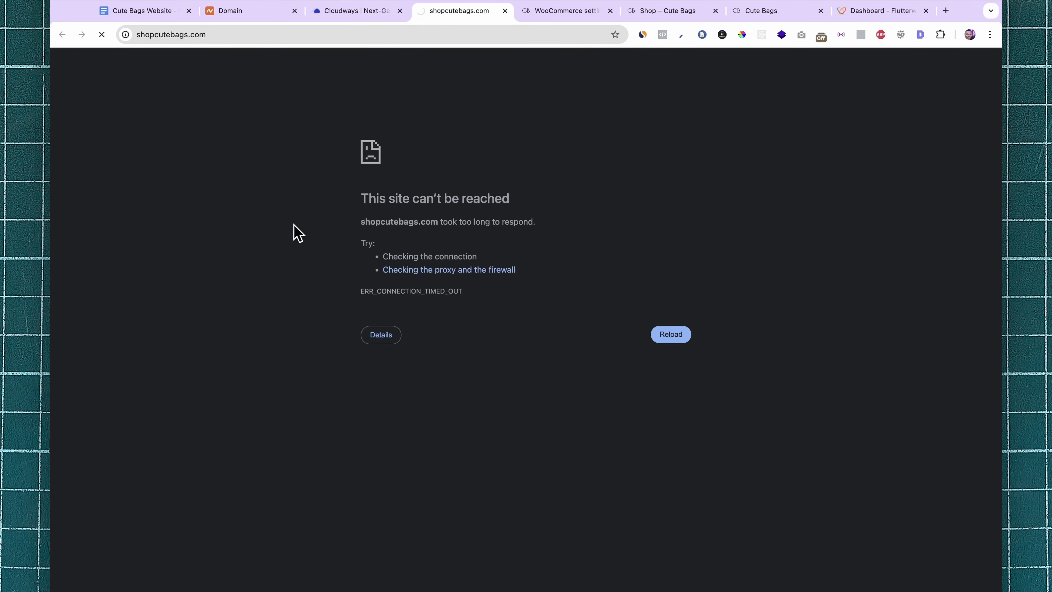
left_click(358, 13)
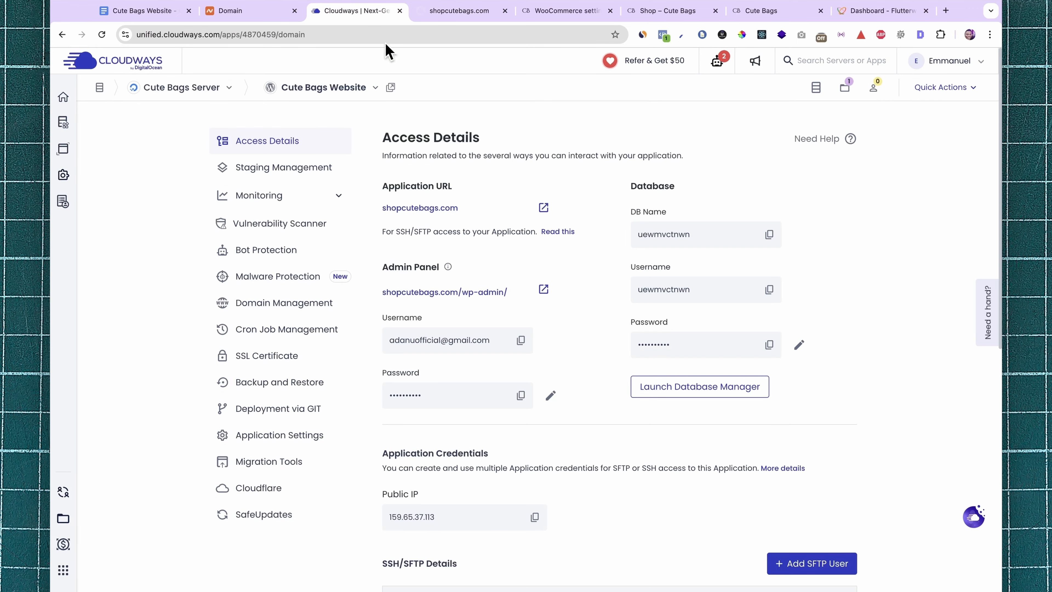
left_click(257, 15)
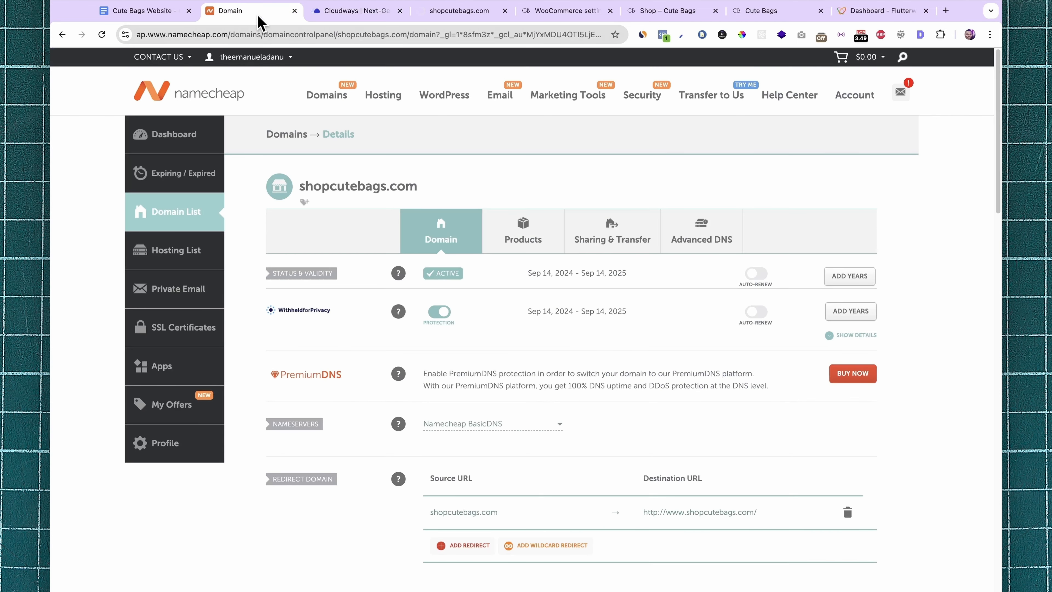
left_click(367, 20)
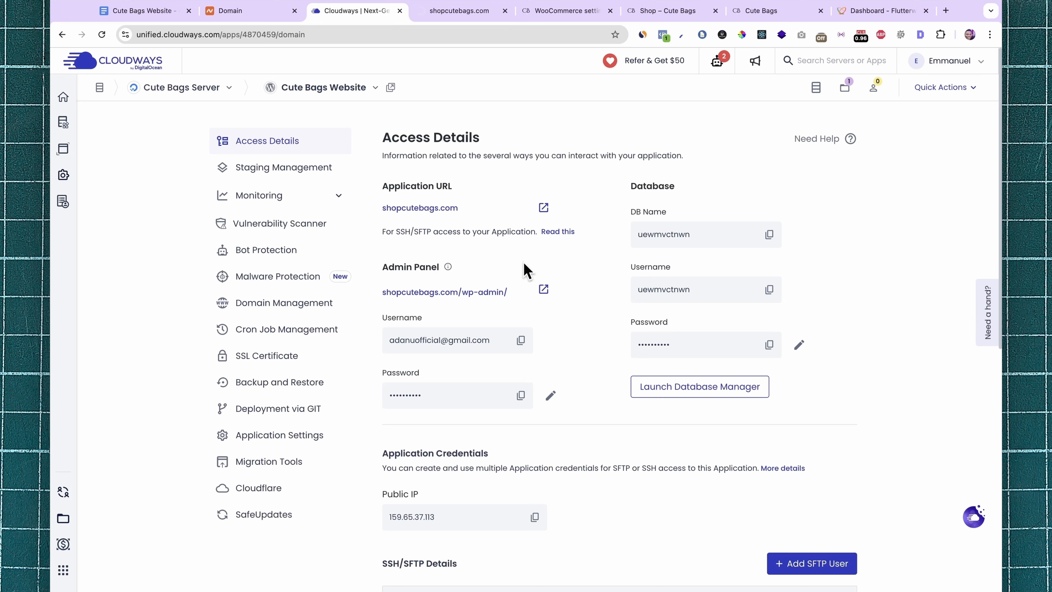
scroll(525, 270, "down", 5)
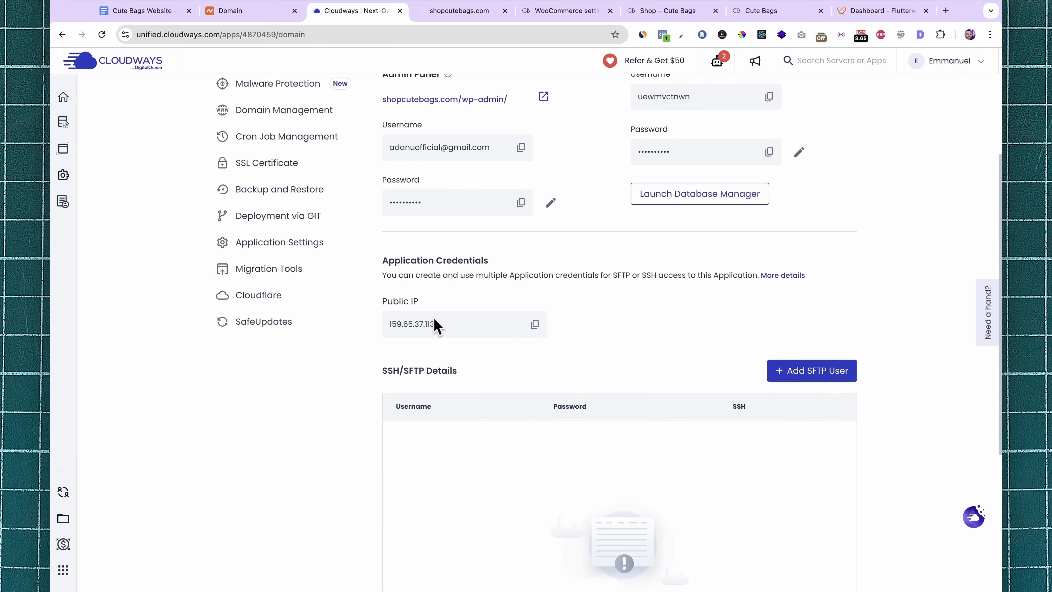
left_click(535, 324)
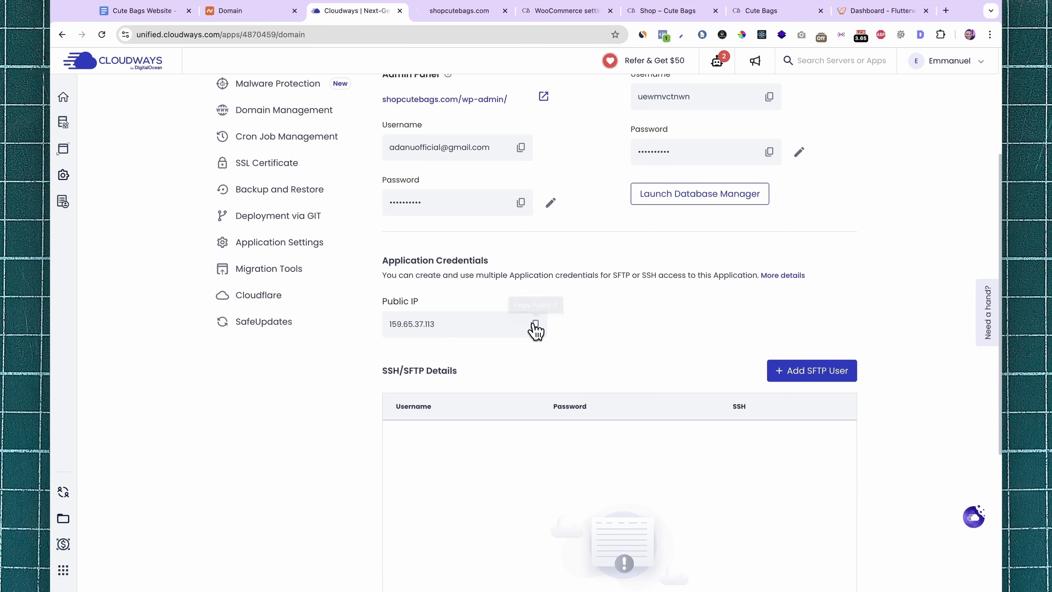
left_click(238, 12)
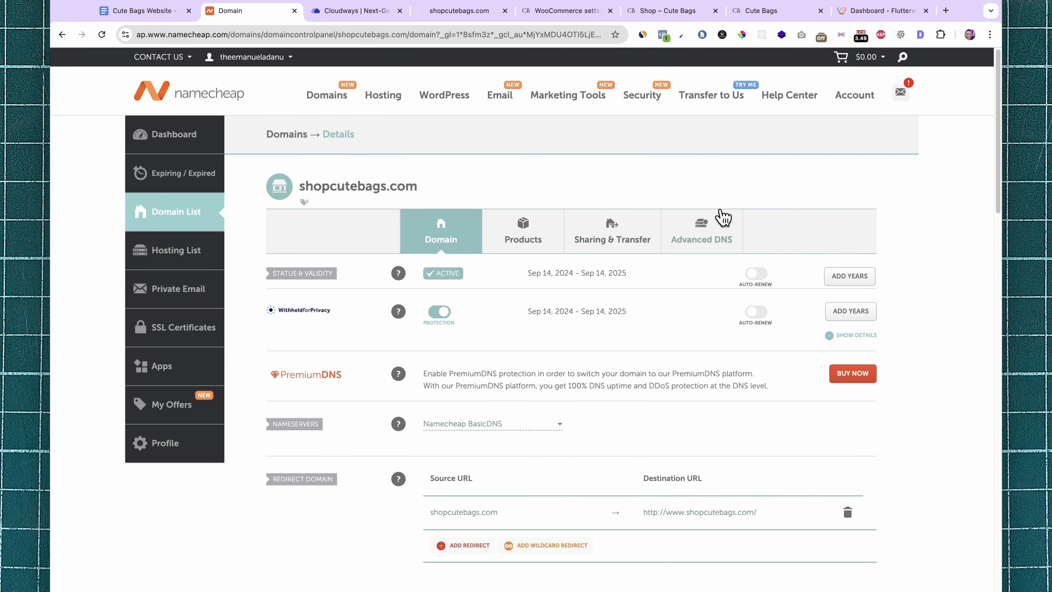
Delete the parking CNAME and URL redirect records in Advanced DNS.
left_click(708, 229)
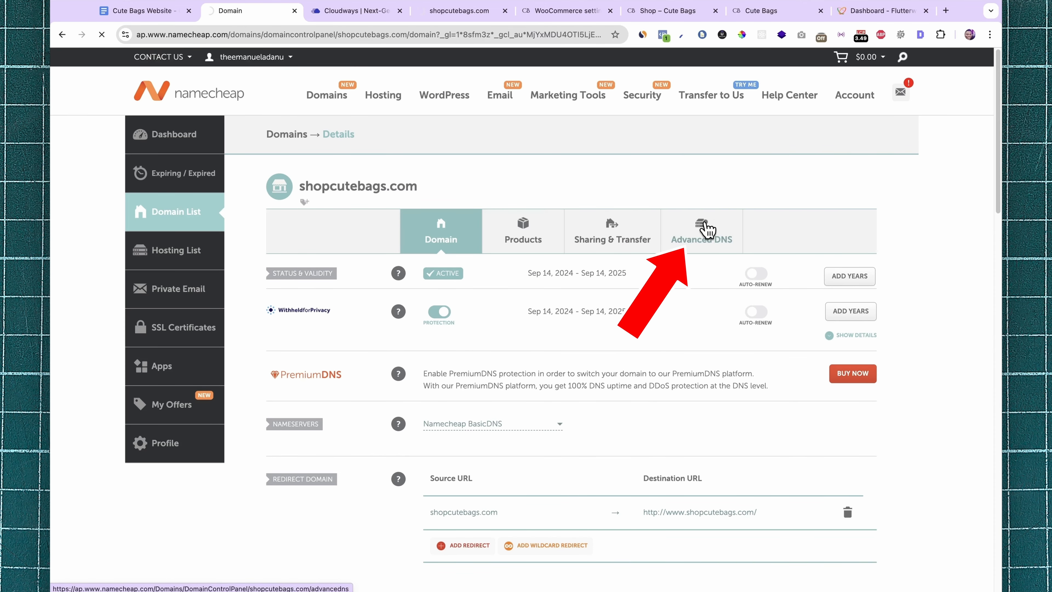
scroll(710, 259, "down", 1)
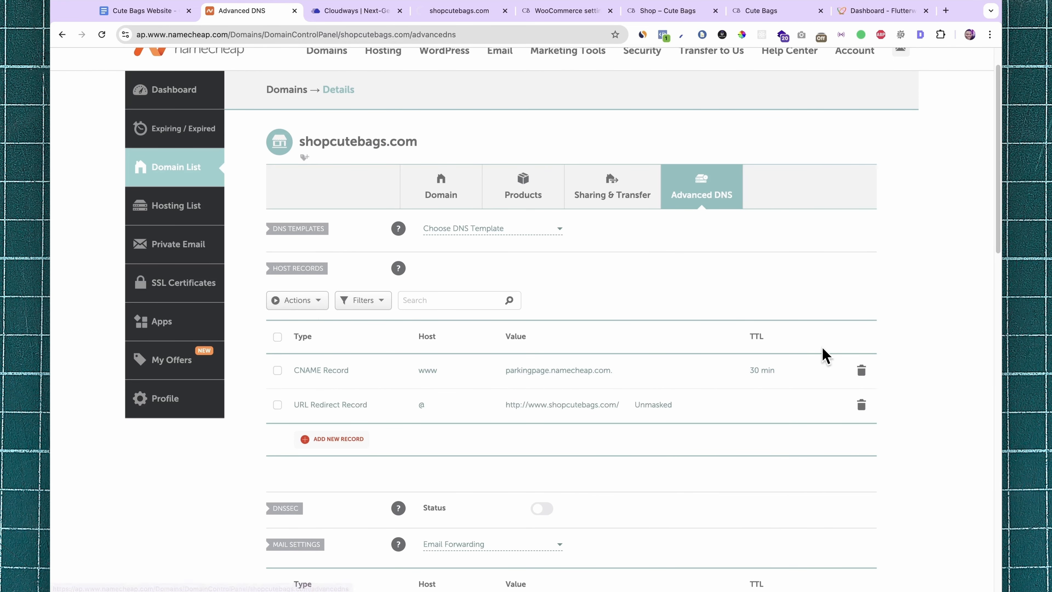
left_click(861, 371)
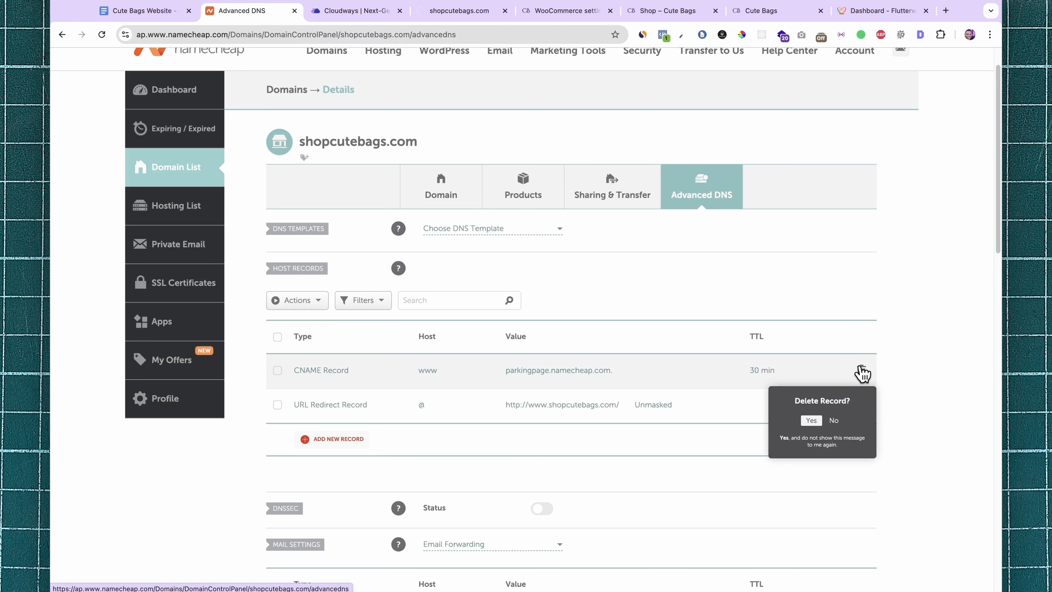
left_click(812, 421)
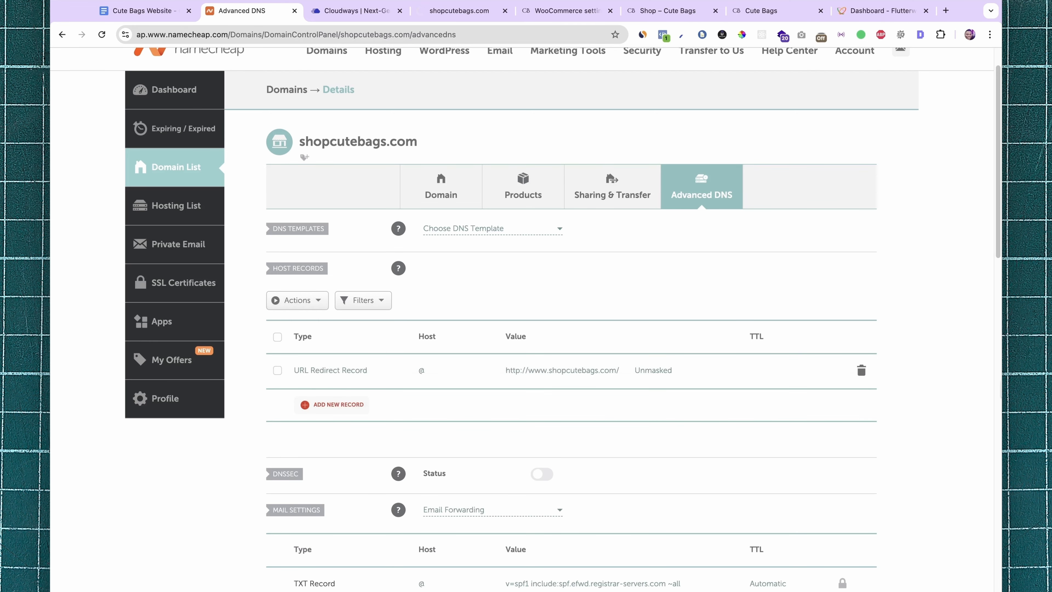
left_click(861, 371)
left_click(811, 422)
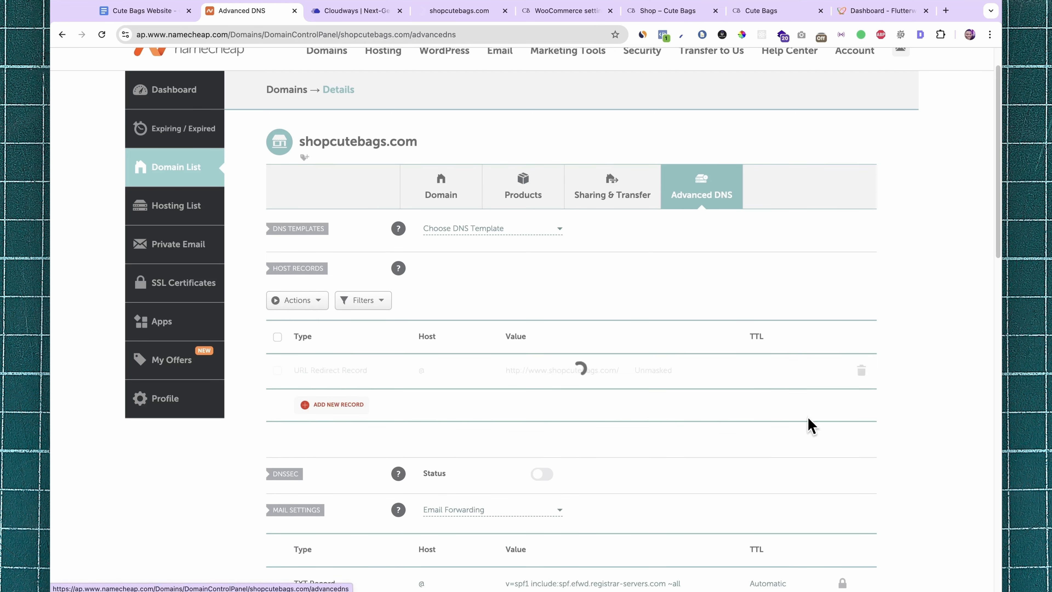
Add and save an A record with host @ pointing to 159.65.37.113.
left_click(336, 404)
scroll(336, 406, "down", 5)
scroll(337, 410, "up", 3)
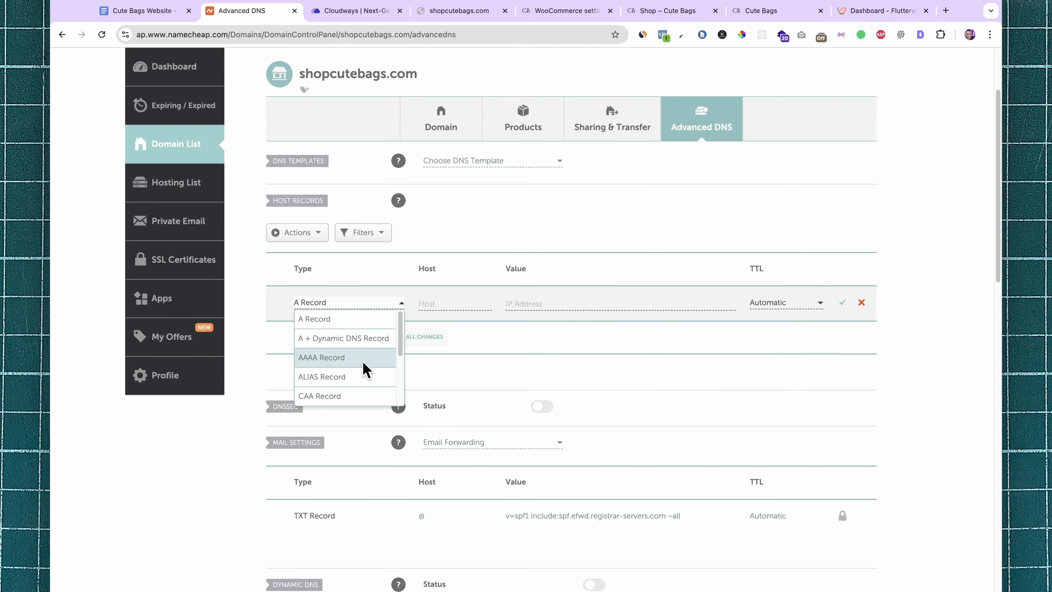
left_click(317, 320)
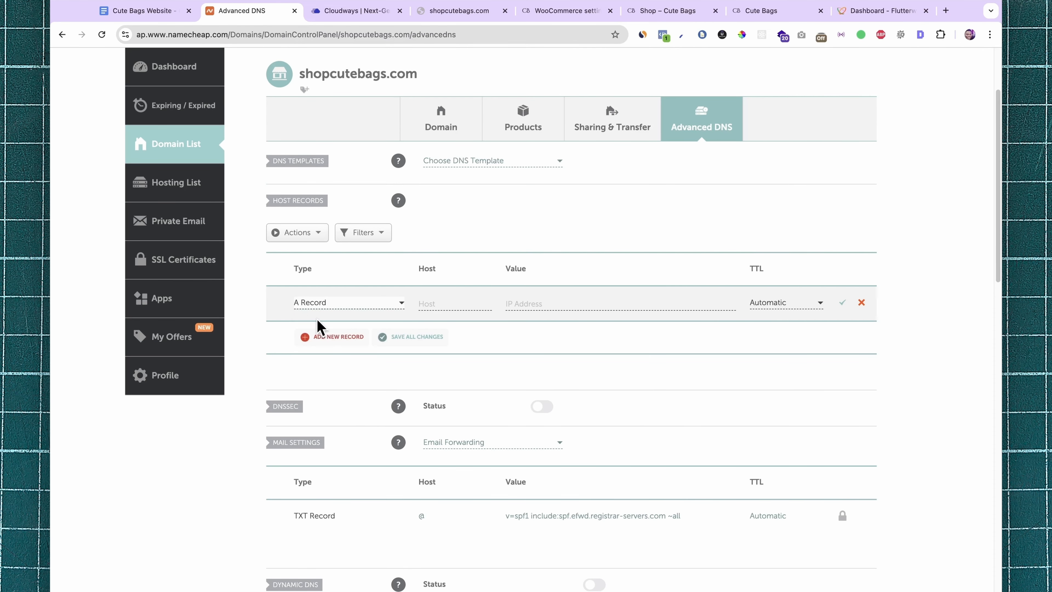
left_click(435, 302)
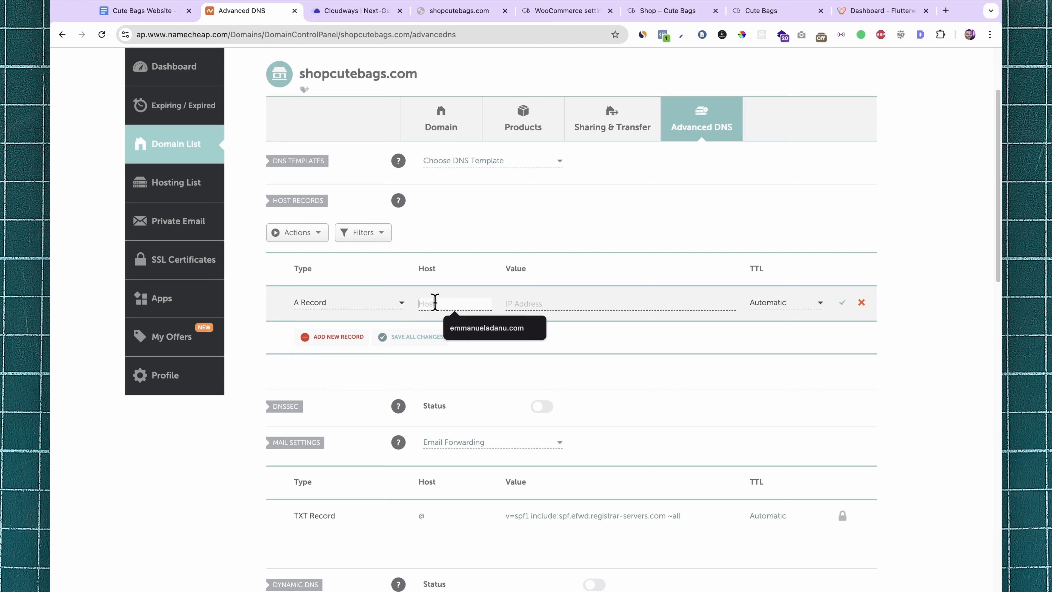
type("@")
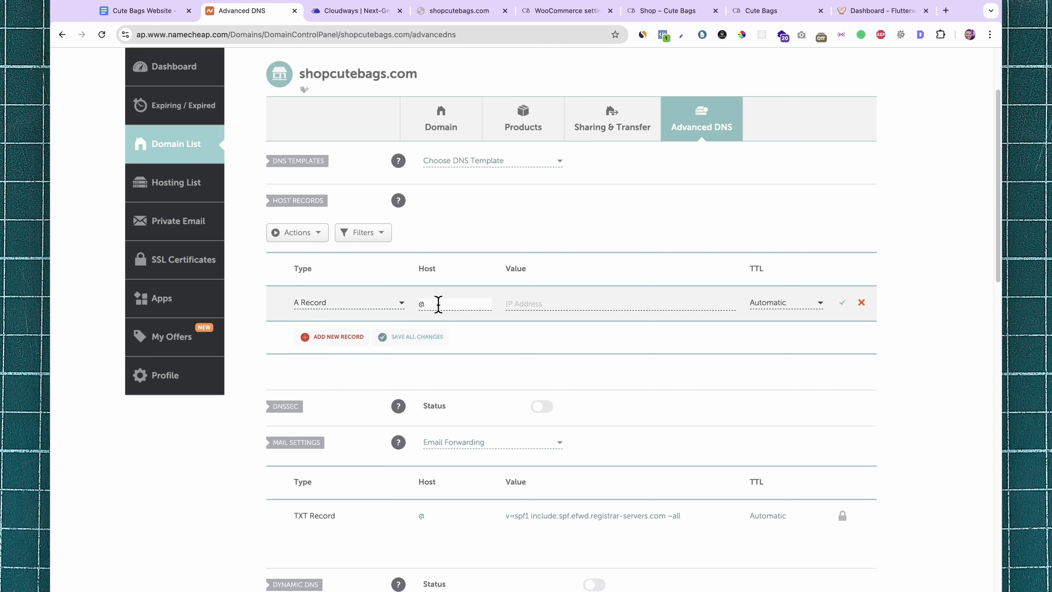
left_click(531, 303)
key("super+v")
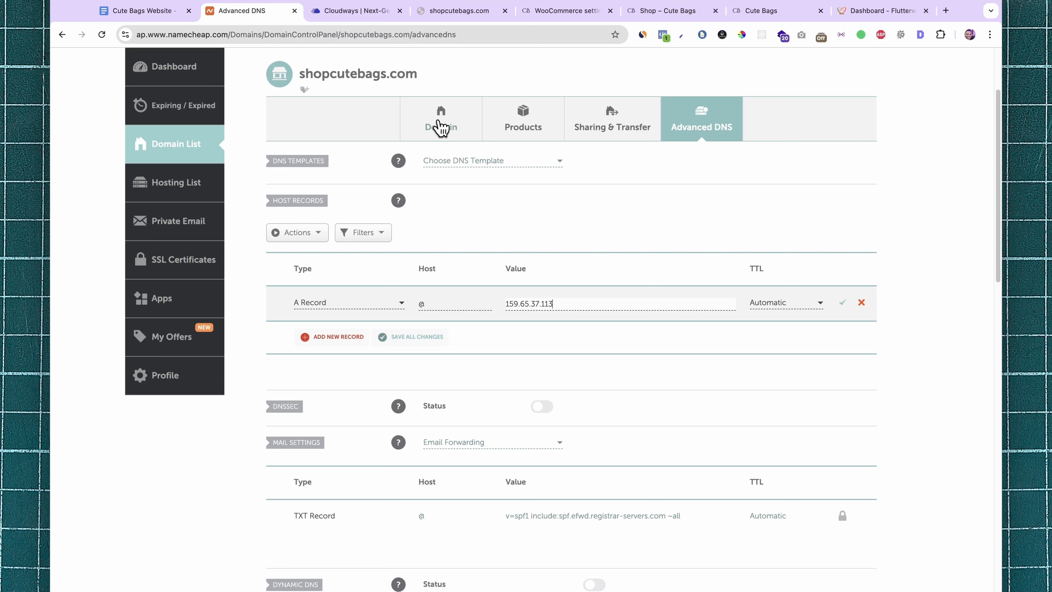
left_click(841, 306)
scroll(605, 433, "up", 3)
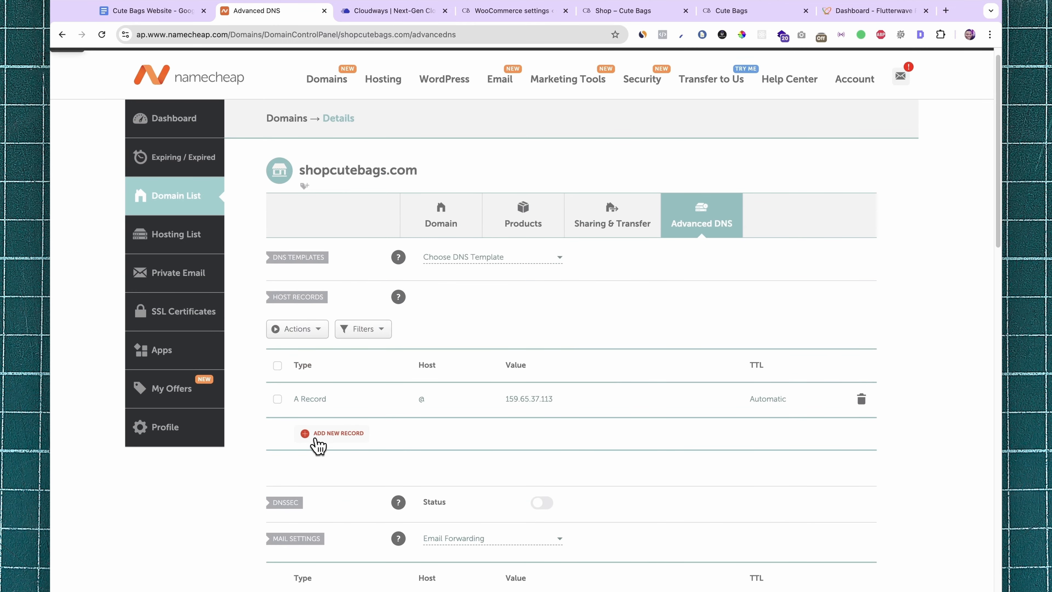
Add and save an A record with host www pointing to 159.65.37.113.
left_click(337, 433)
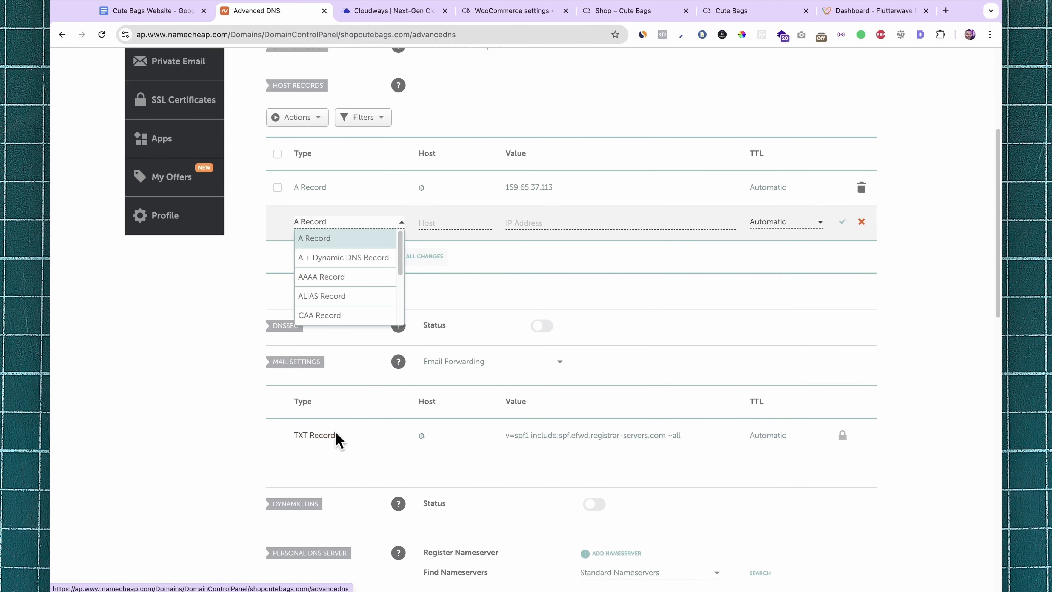
left_click(325, 244)
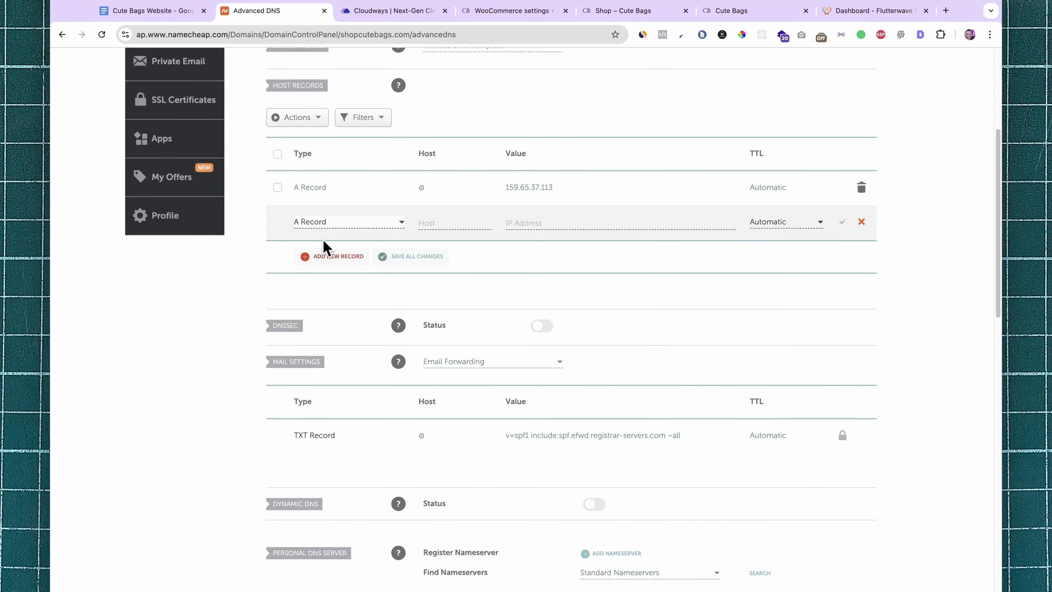
scroll(466, 224, "up", 2)
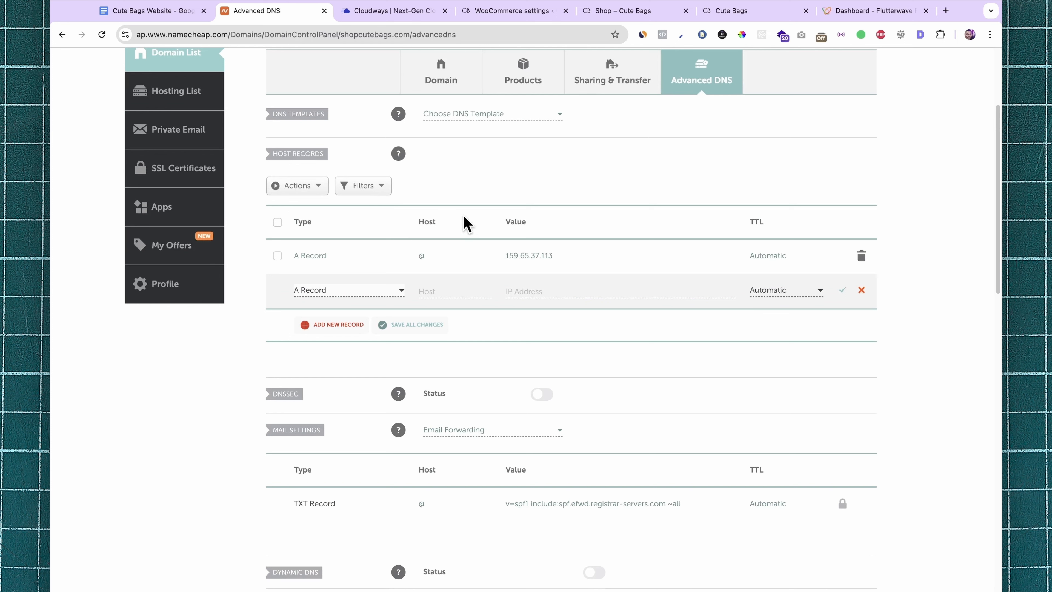
left_click(427, 290)
type("www")
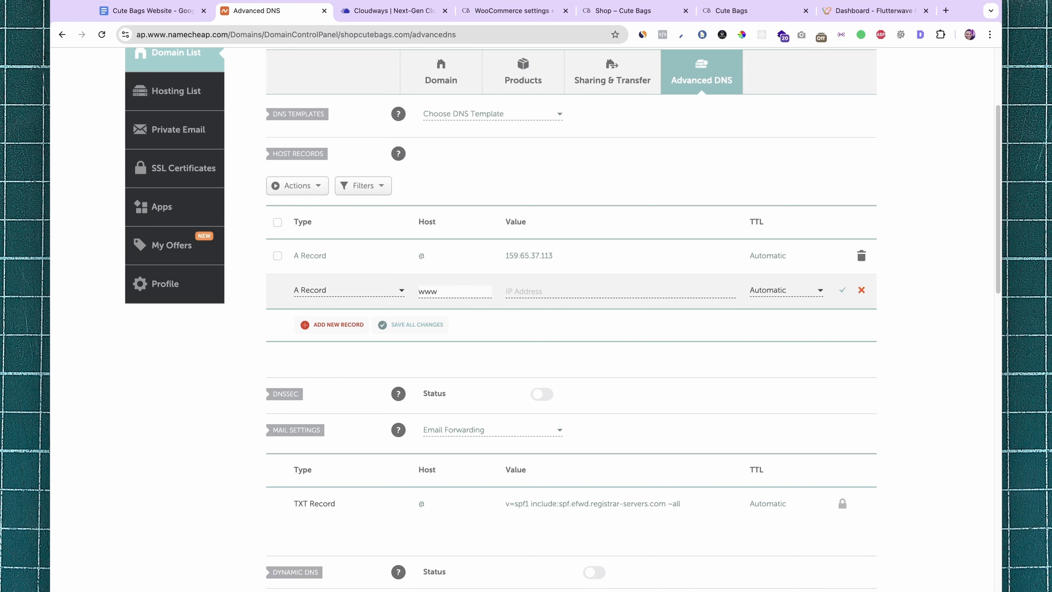
left_click(580, 291)
left_click(582, 333)
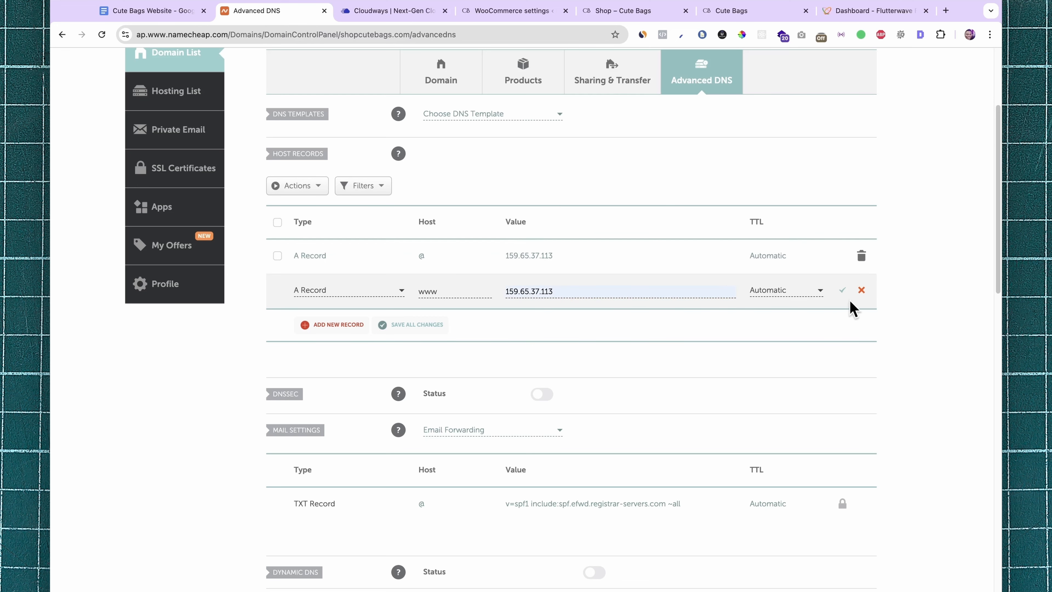
left_click(841, 290)
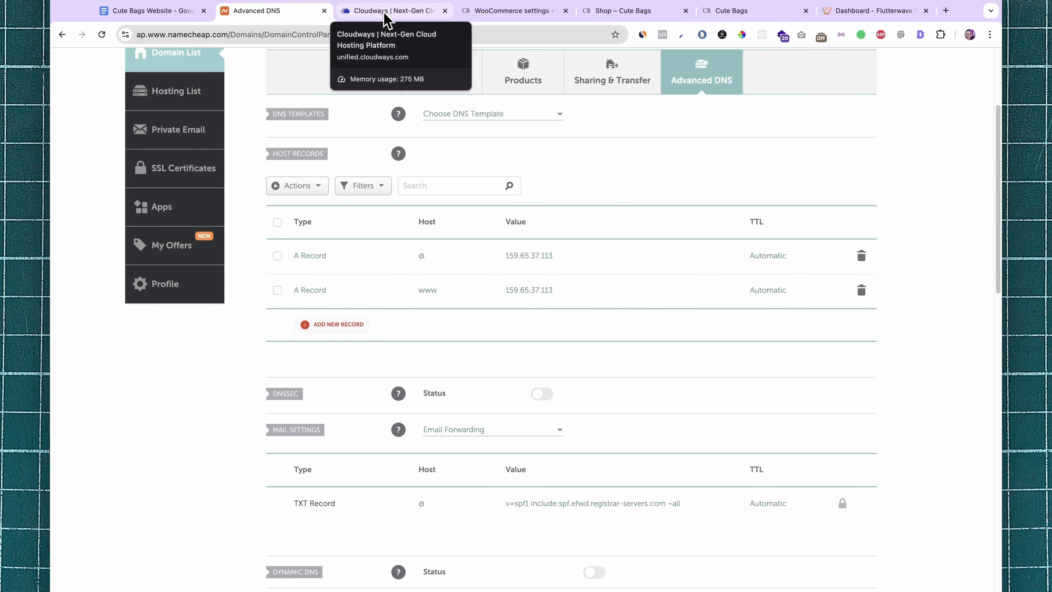
Open shopcutebags.com from Cloudways in a new tab, check its certificate privacy error, then return.
left_click(387, 12)
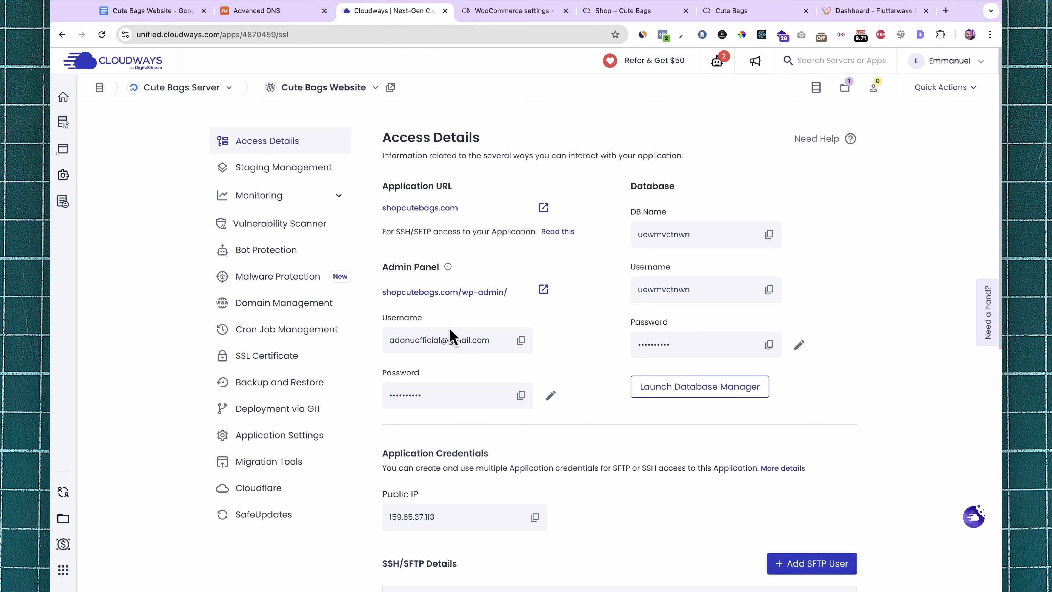
left_click(543, 207)
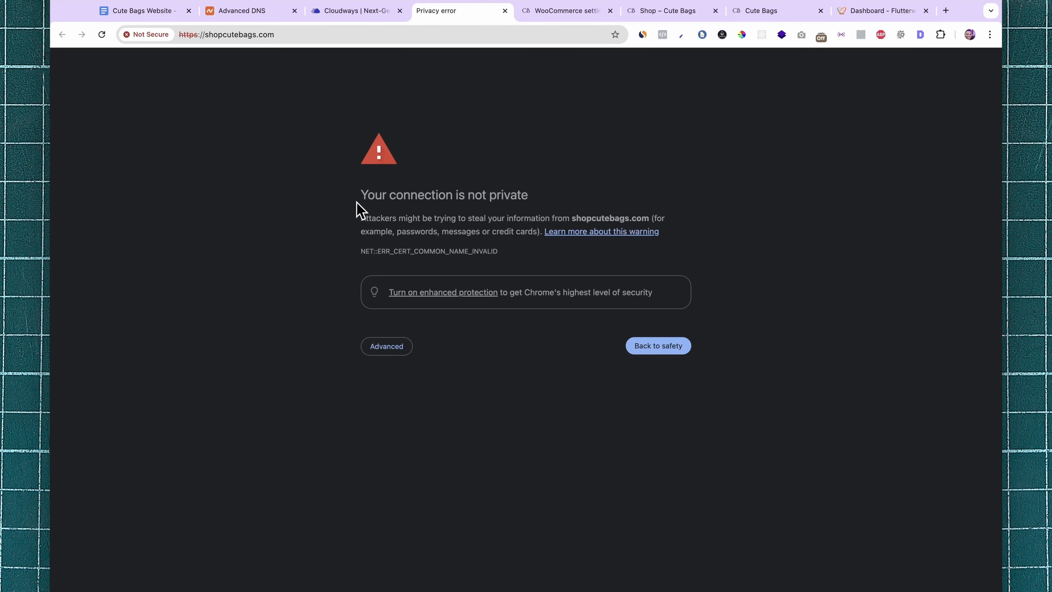
left_click_drag(358, 207, 538, 190)
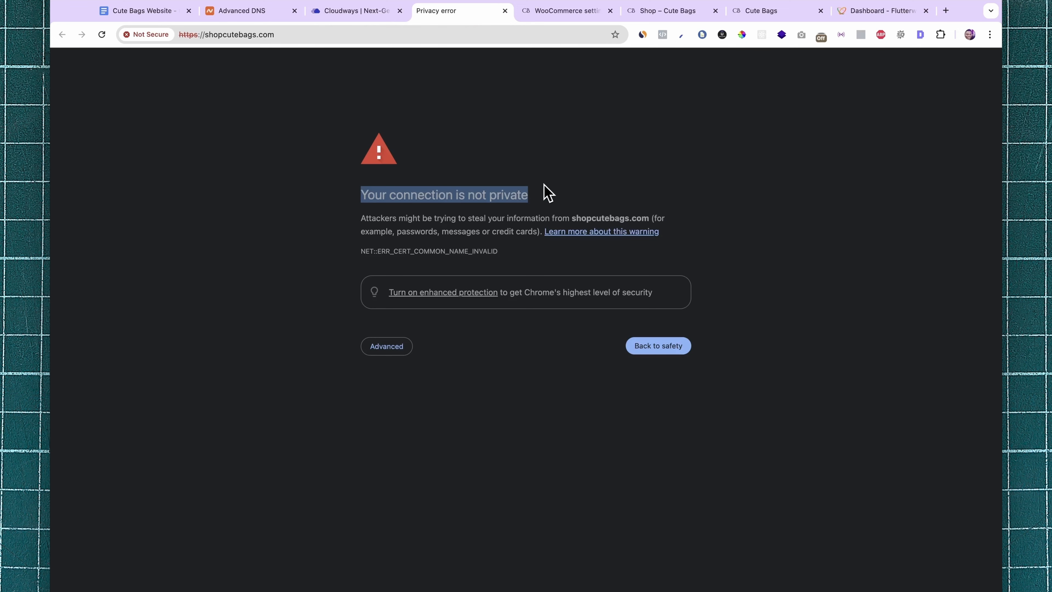
left_click(359, 12)
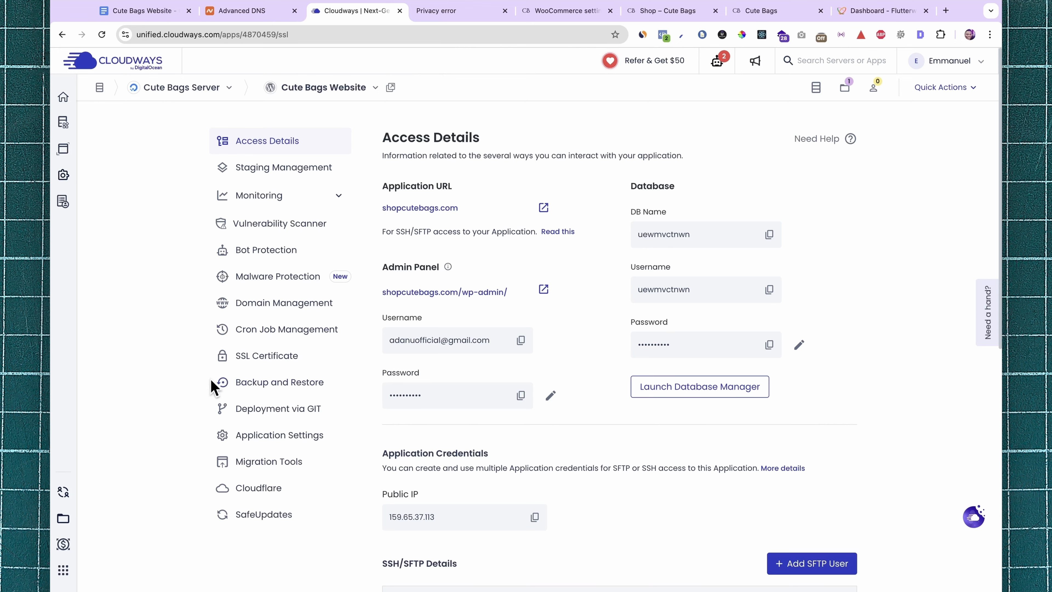
left_click(249, 359)
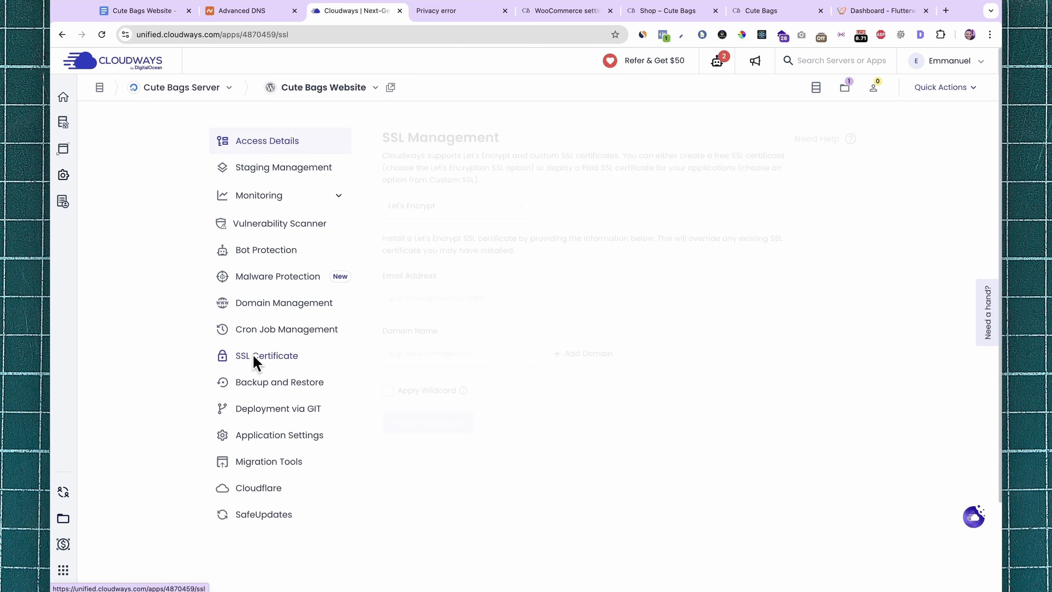
left_click(446, 210)
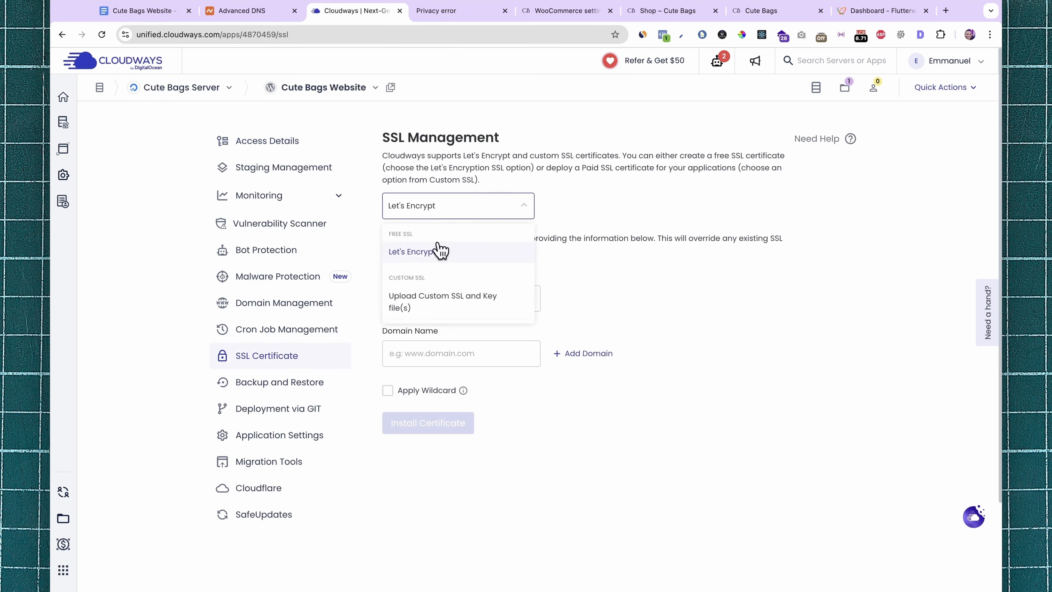
left_click(435, 252)
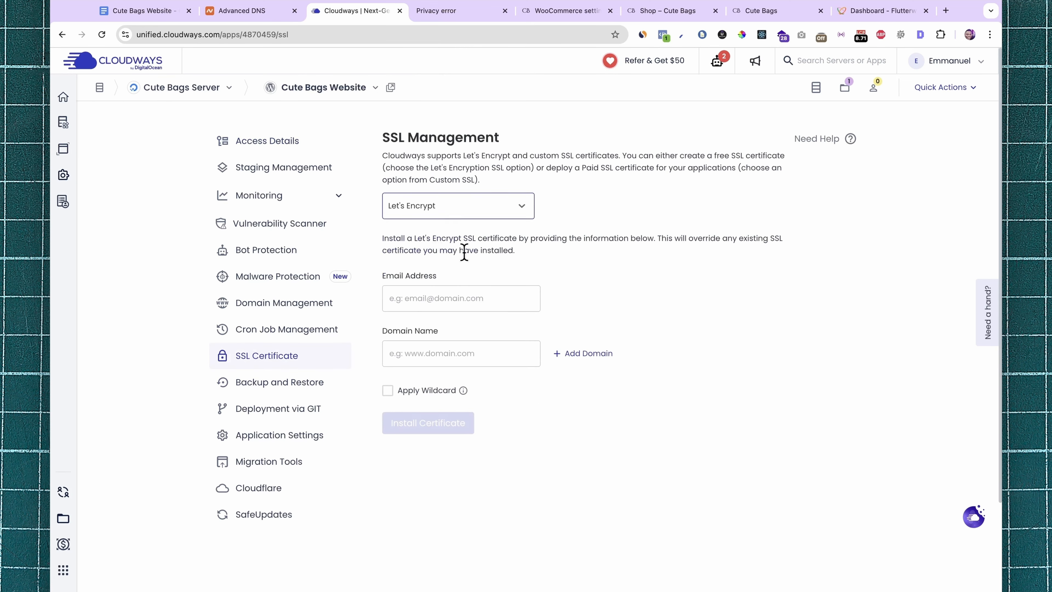
left_click(430, 292)
left_click(436, 353)
type("www.shopcutebags.com")
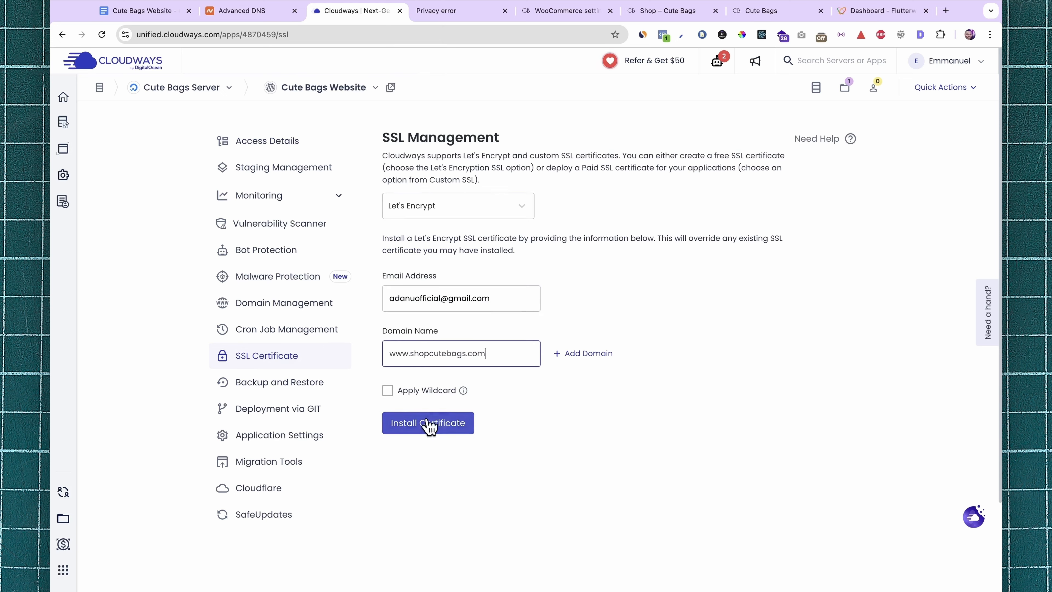
left_click(422, 432)
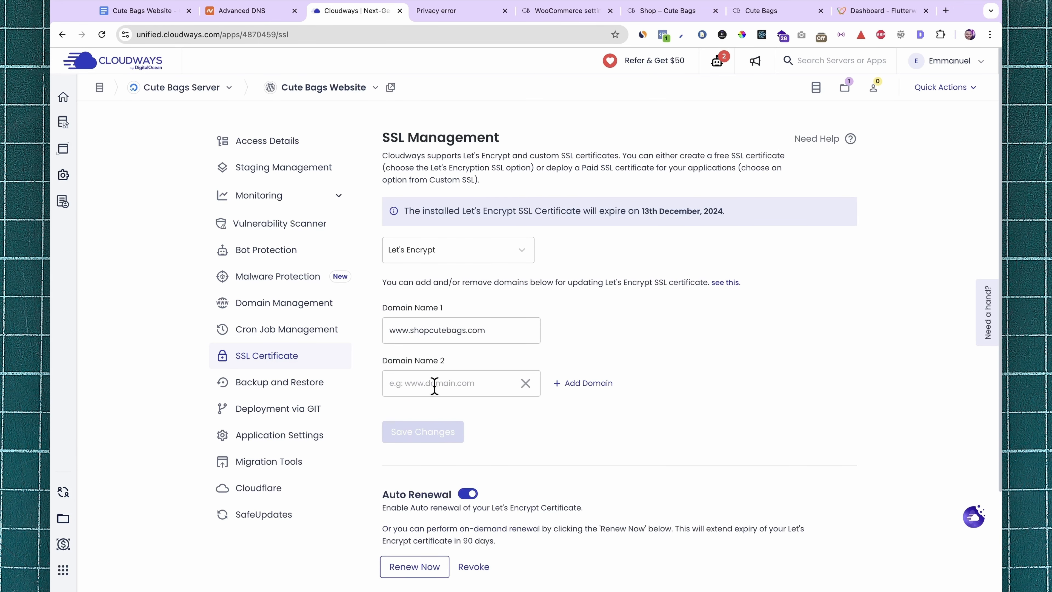
Add shopcutebags.com as the certificate's second domain, save, and go to Access Details.
left_click(400, 383)
type("shopcutebags.com")
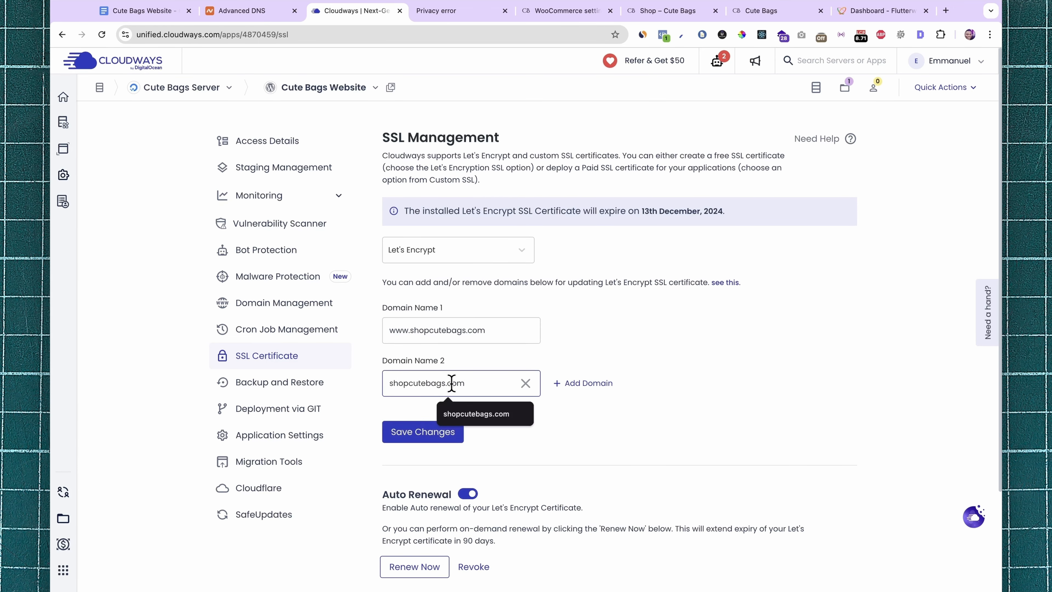
left_click_drag(410, 331, 384, 332)
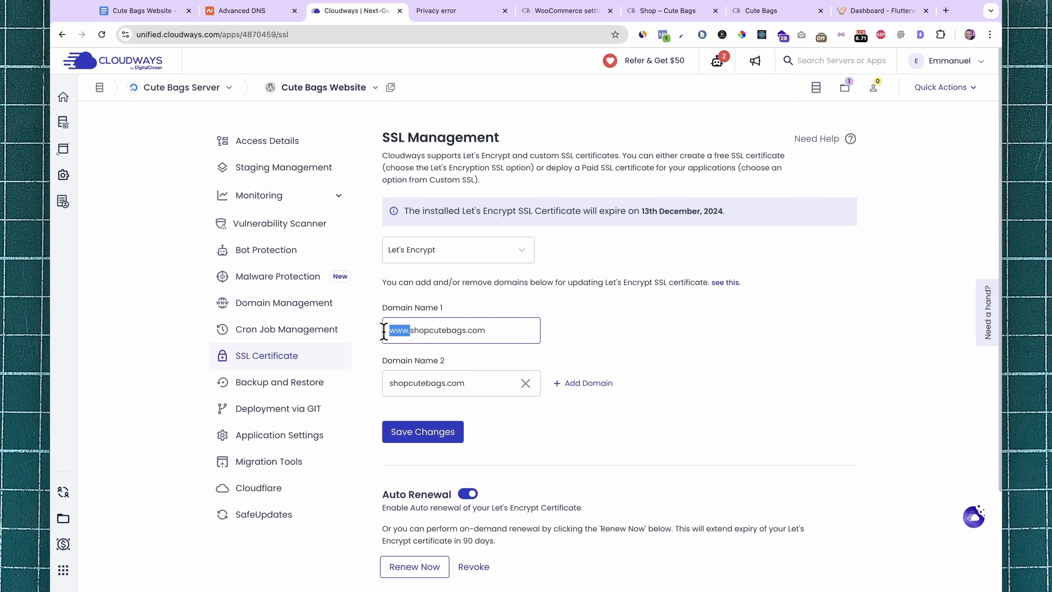
left_click(435, 435)
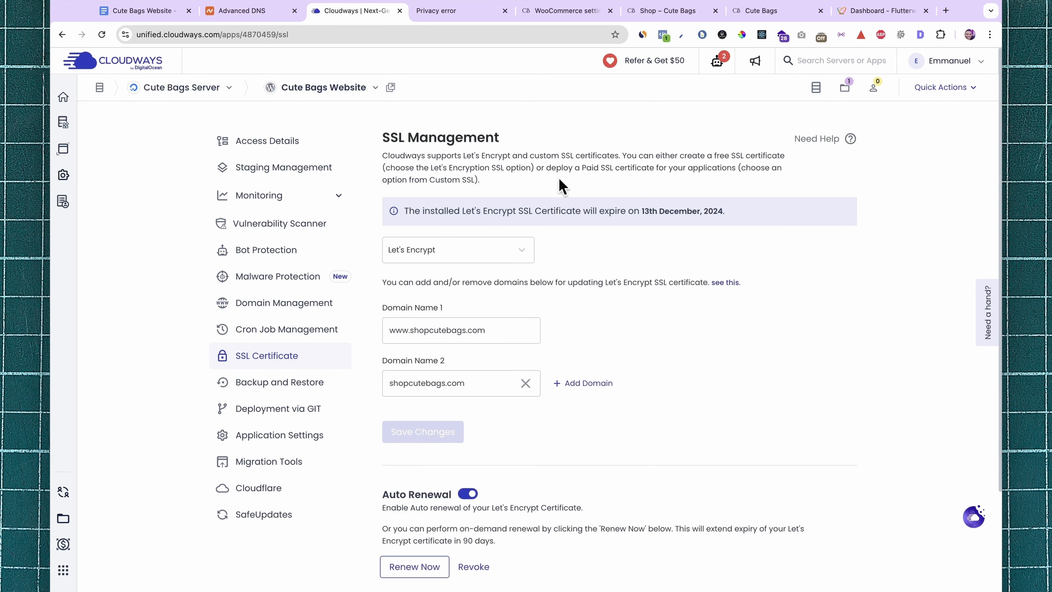
left_click(273, 141)
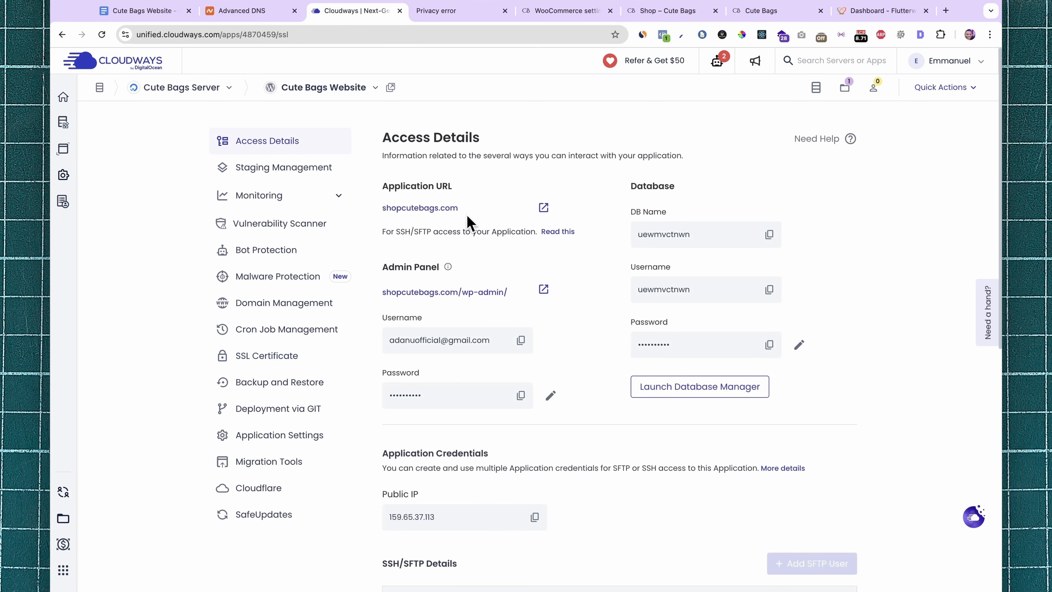
Open shopcutebags.com over https in a new tab, showing the 'Pardon our dust!' coming-soon page.
left_click(543, 207)
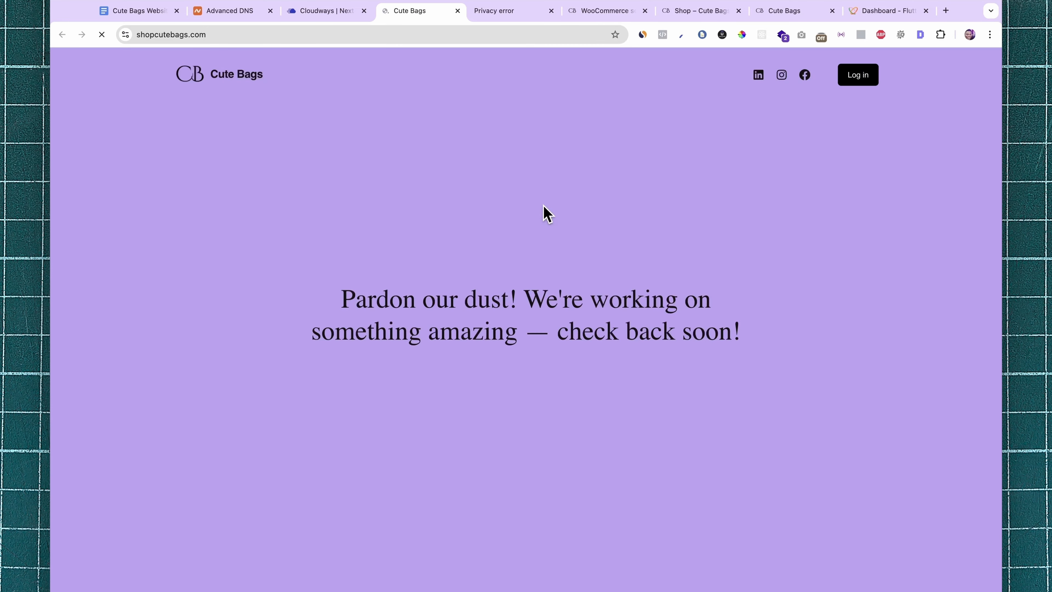
left_click_drag(232, 35, 141, 39)
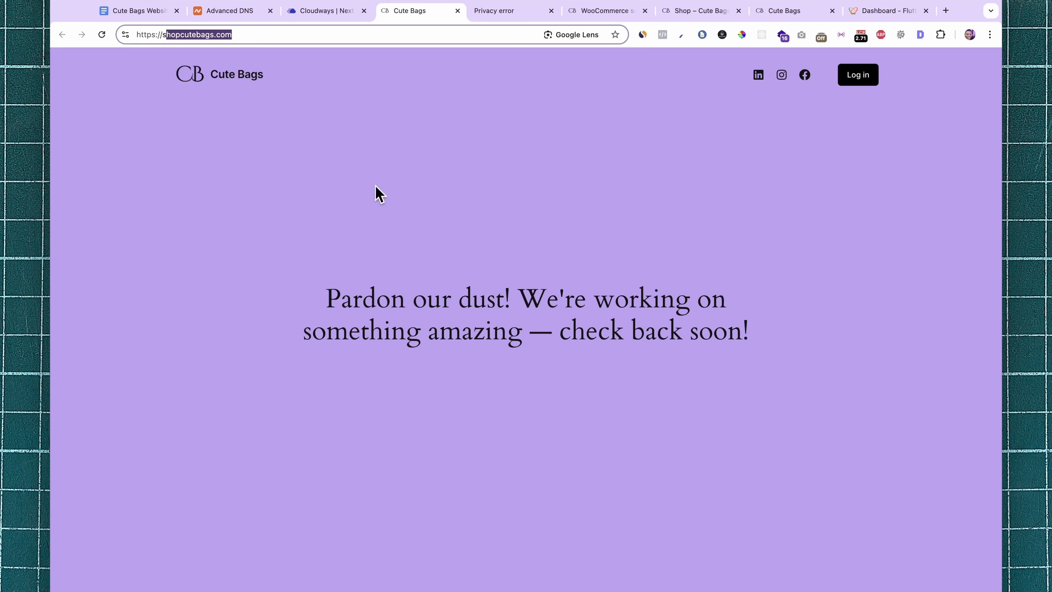
left_click(339, 37)
Go to shopcutebags.com/wp-admin and paste the admin username copied from Cloudways Access Details.
type("/")
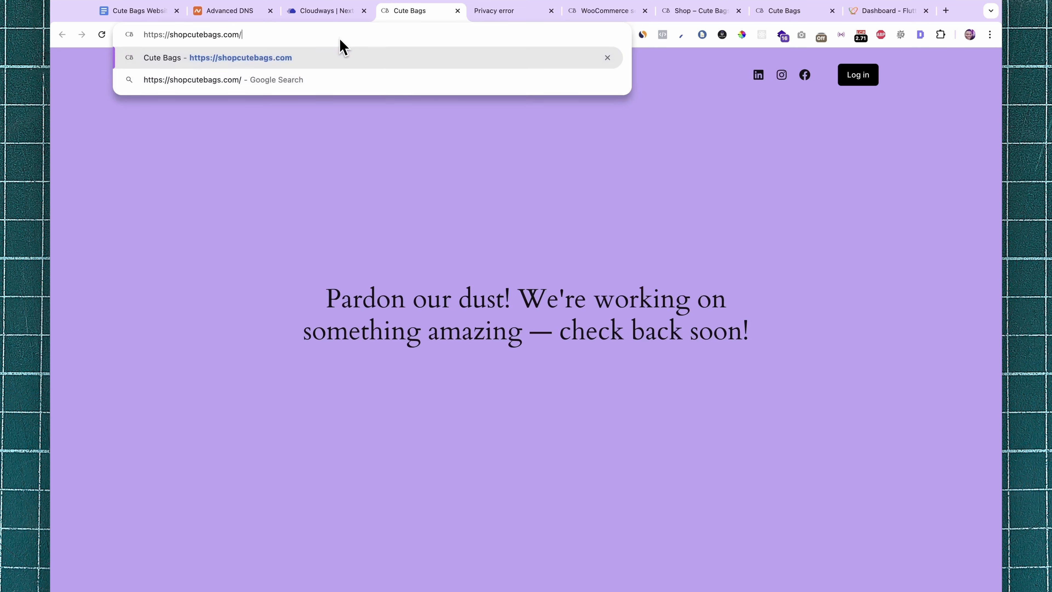
type("wp-admin")
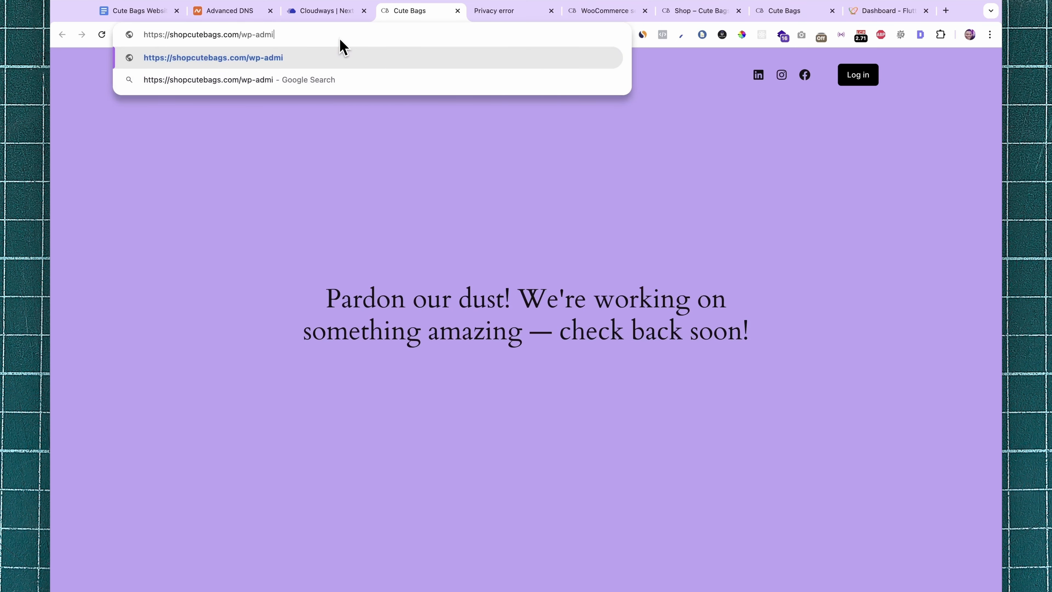
key("Return")
left_click(306, 12)
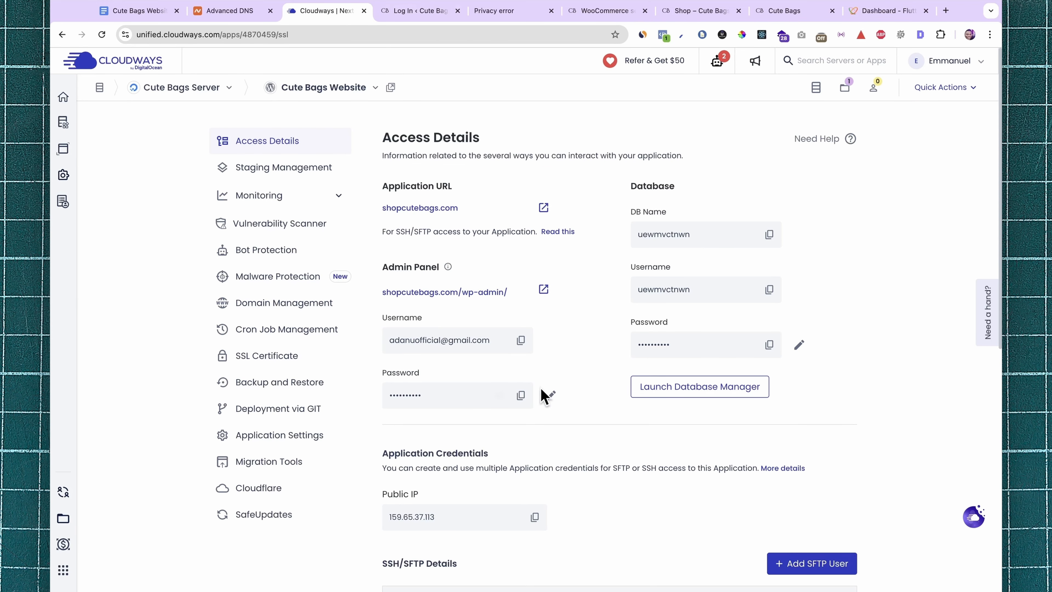
left_click(520, 340)
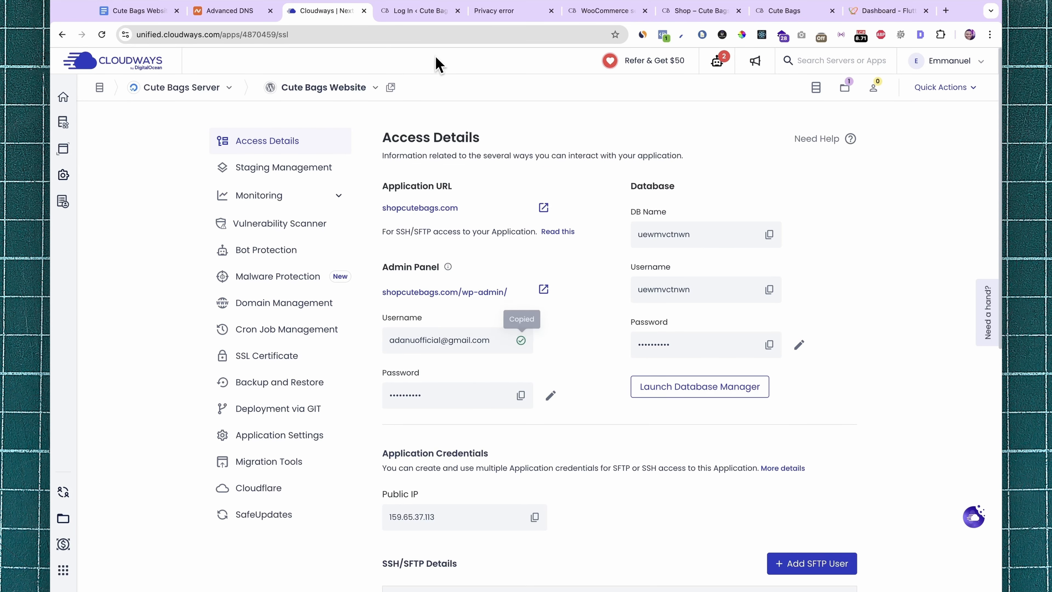
left_click(429, 11)
key("super+v")
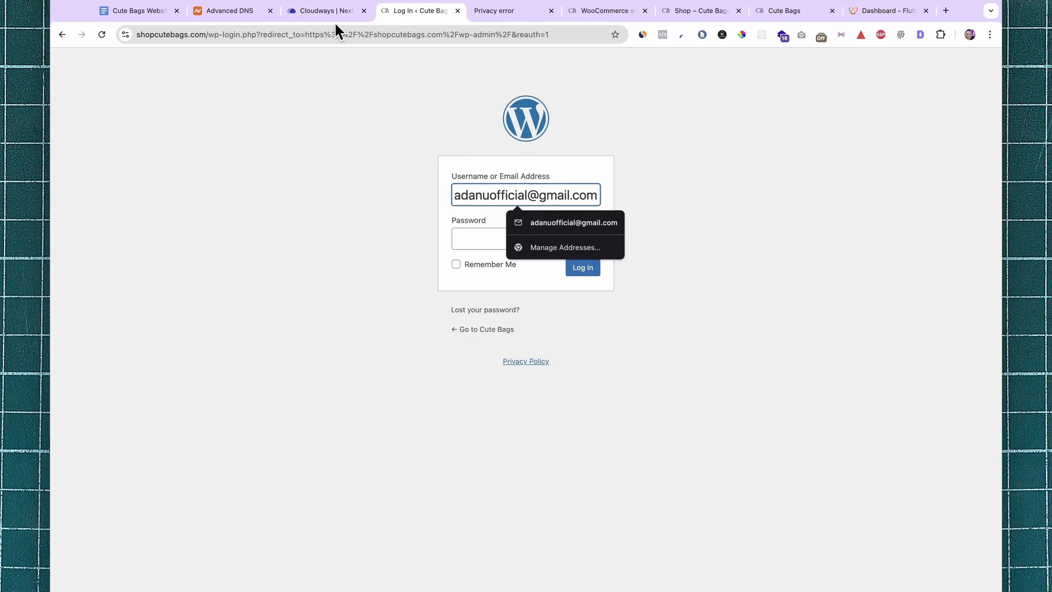
Copy the admin password from Cloudways, paste it into the login form, and log in.
left_click(323, 15)
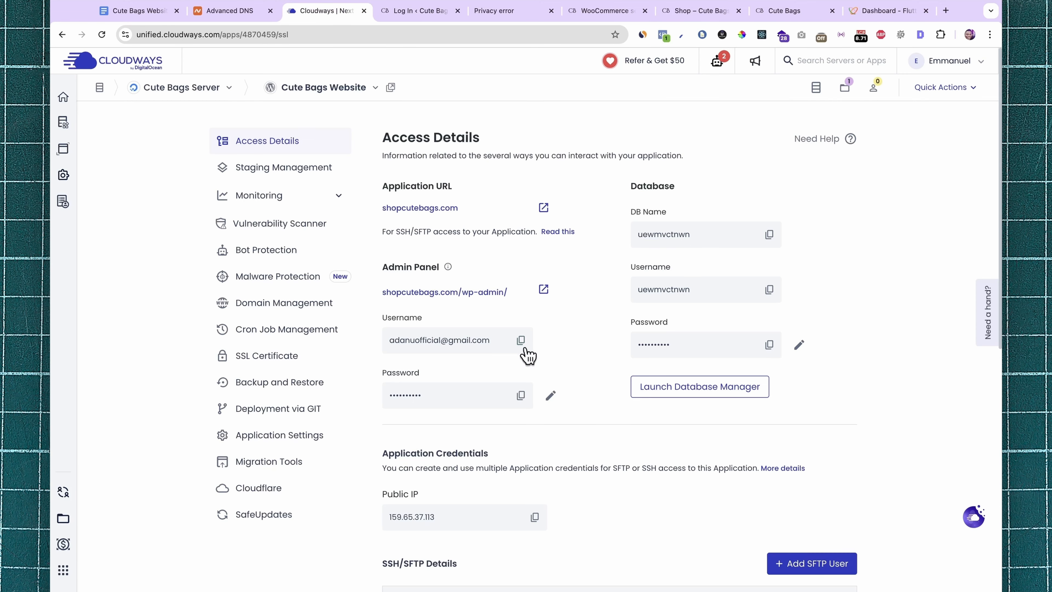
left_click(520, 395)
left_click(416, 11)
left_click(480, 239)
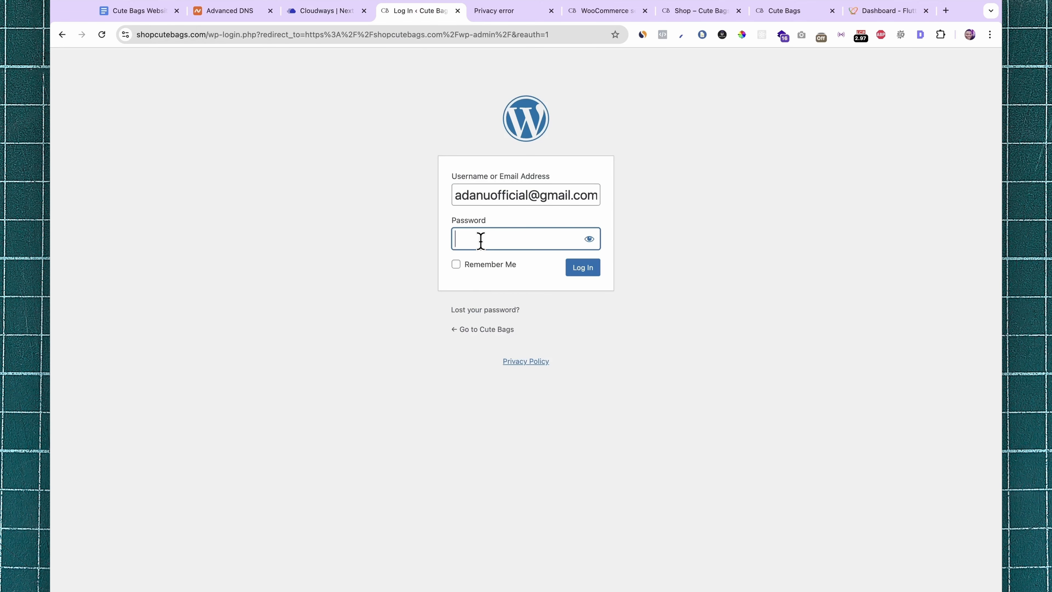
key("super+v")
left_click(584, 271)
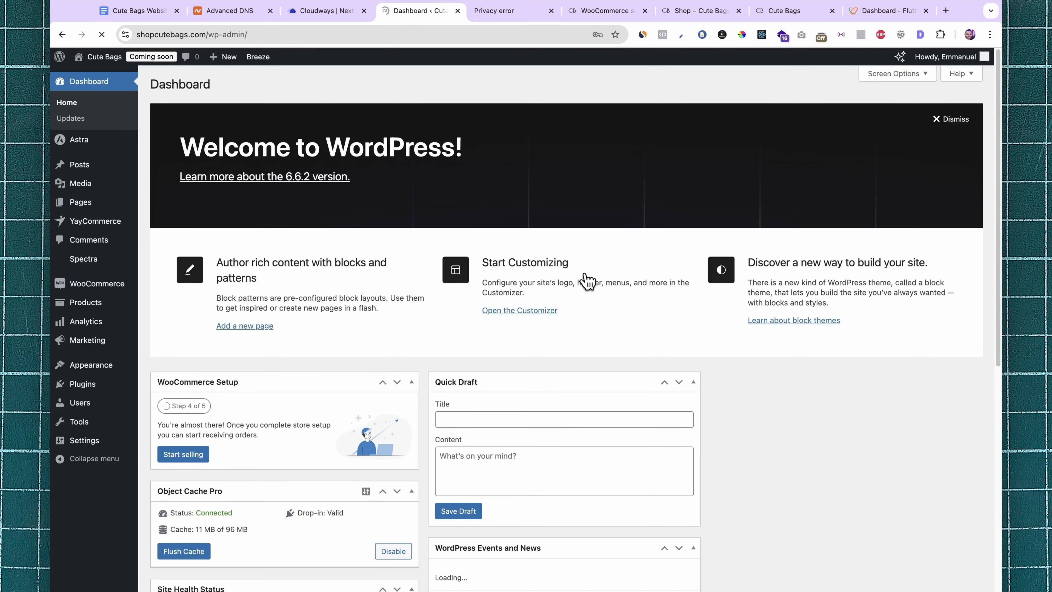
Open the Cute Bags storefront via Visit Site in a new tab and scroll through its homepage.
mouse_move(100, 60)
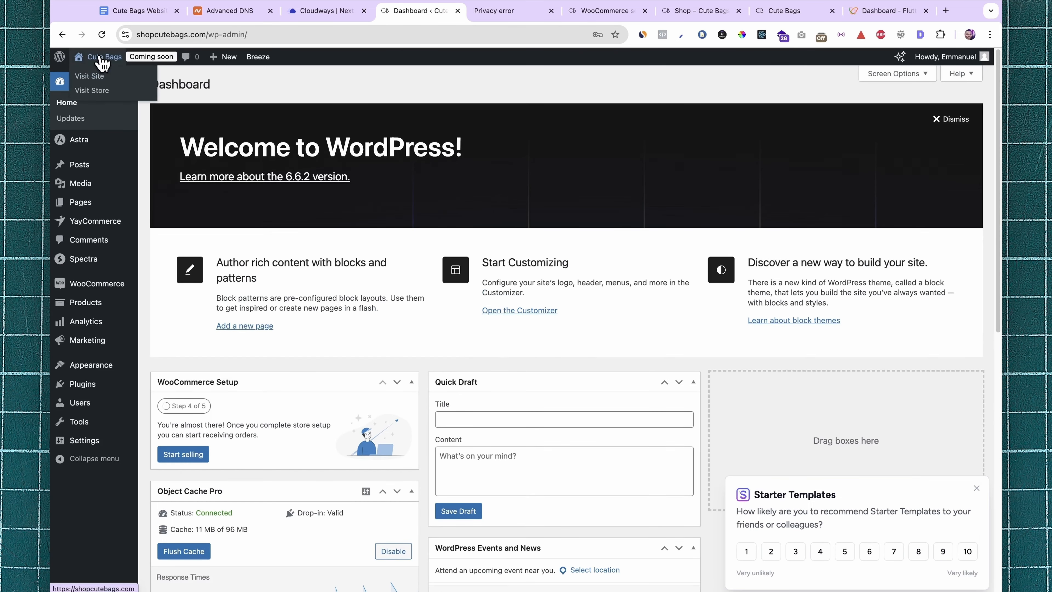
right_click(95, 79)
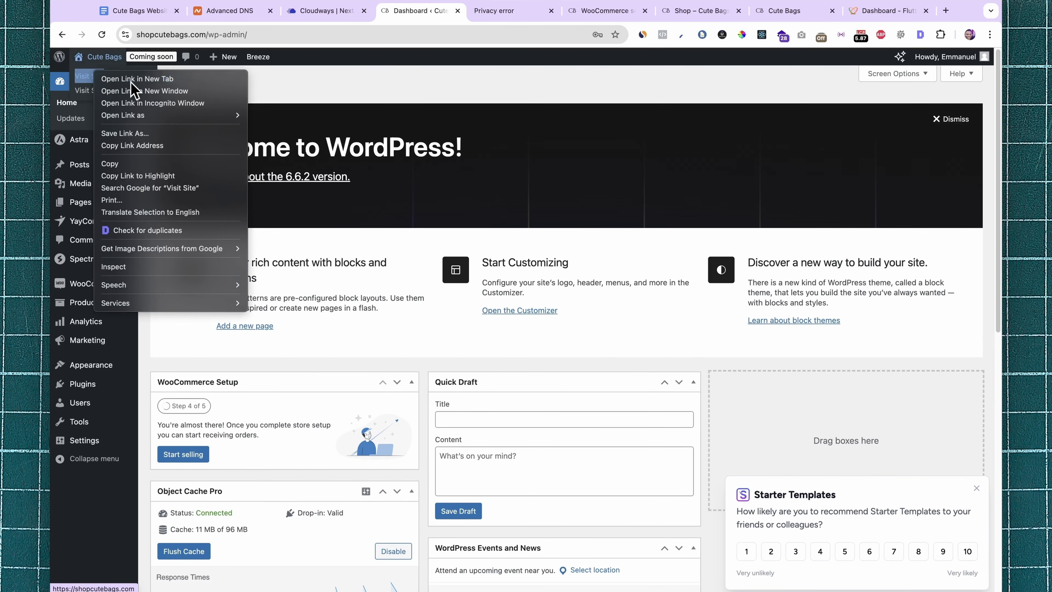
left_click(106, 79)
left_click(468, 11)
scroll(532, 220, "down", 10)
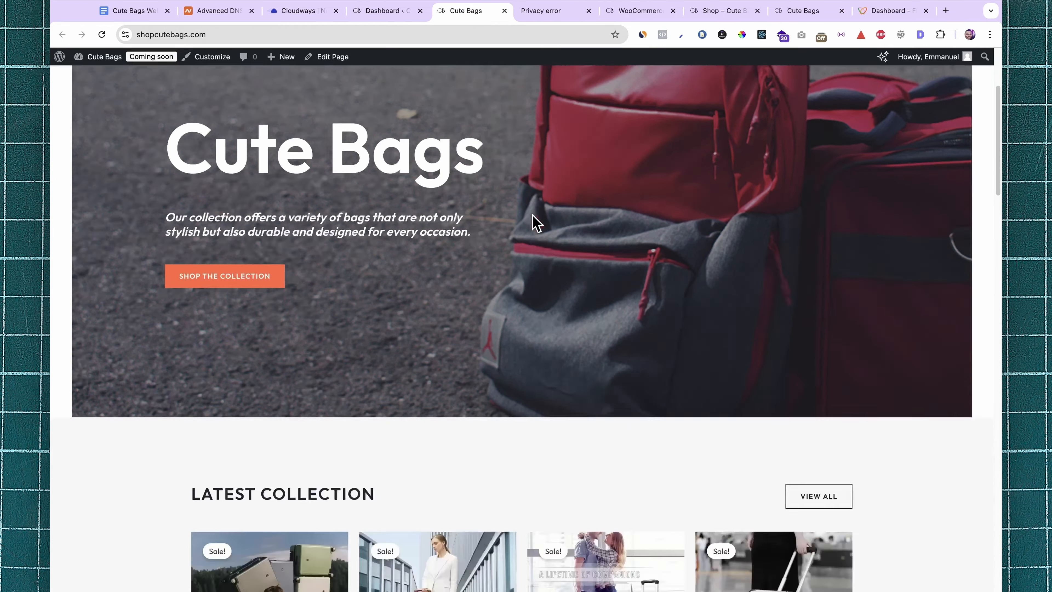
scroll(534, 224, "down", 15)
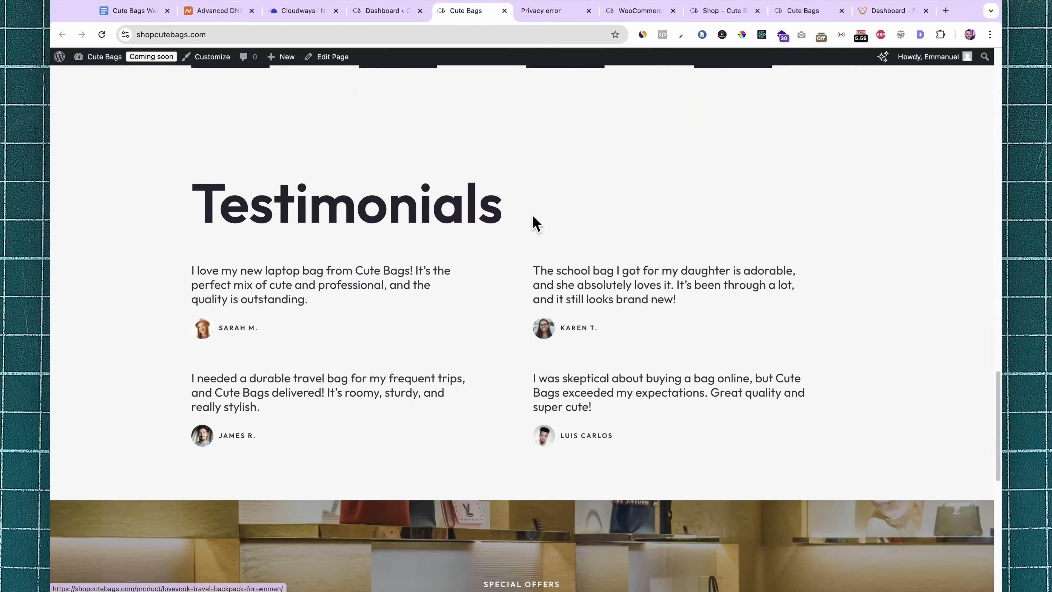
scroll(493, 368, "down", 10)
scroll(494, 369, "down", 2)
scroll(493, 368, "up", 20)
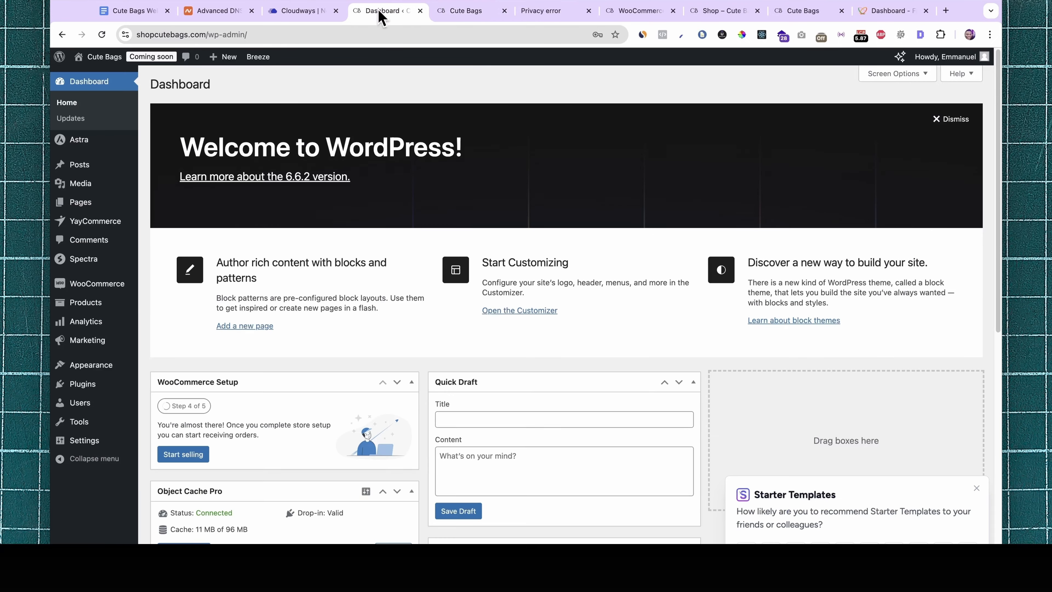
Set WooCommerce's Site visibility to Live and save the settings.
mouse_move(116, 284)
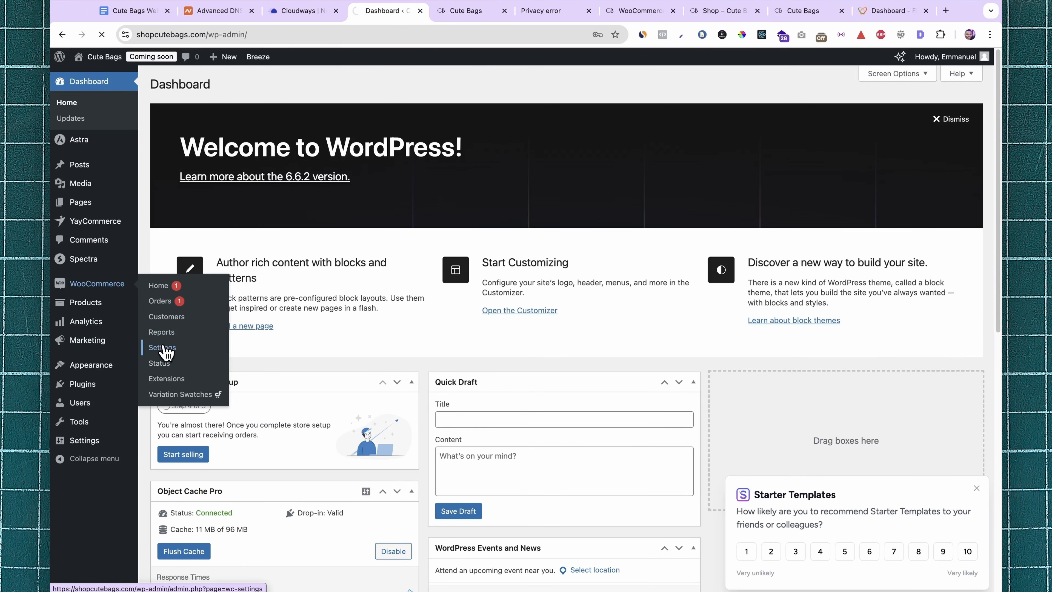
left_click(165, 348)
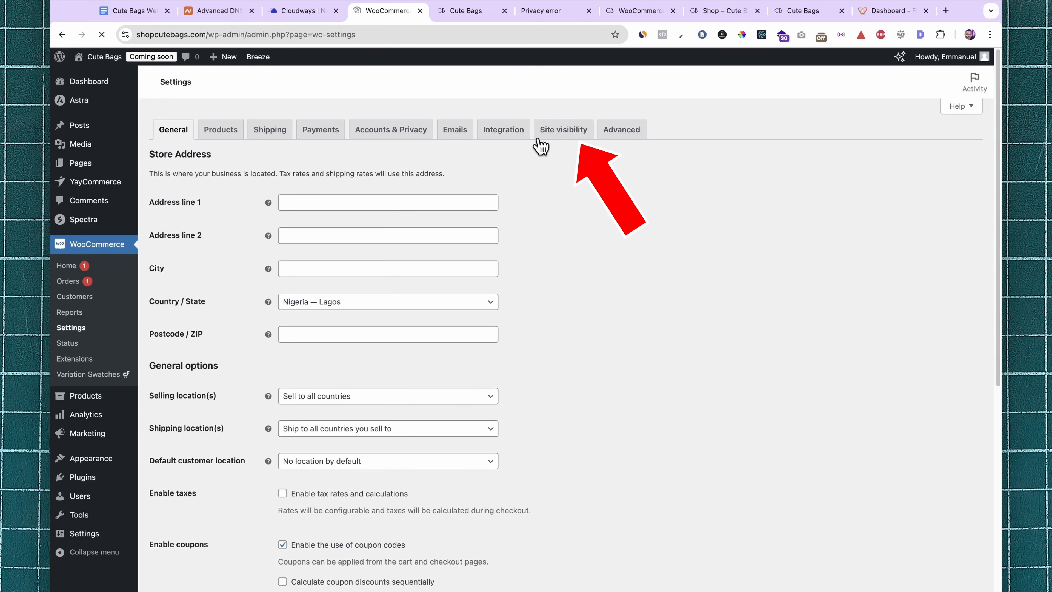
left_click(568, 136)
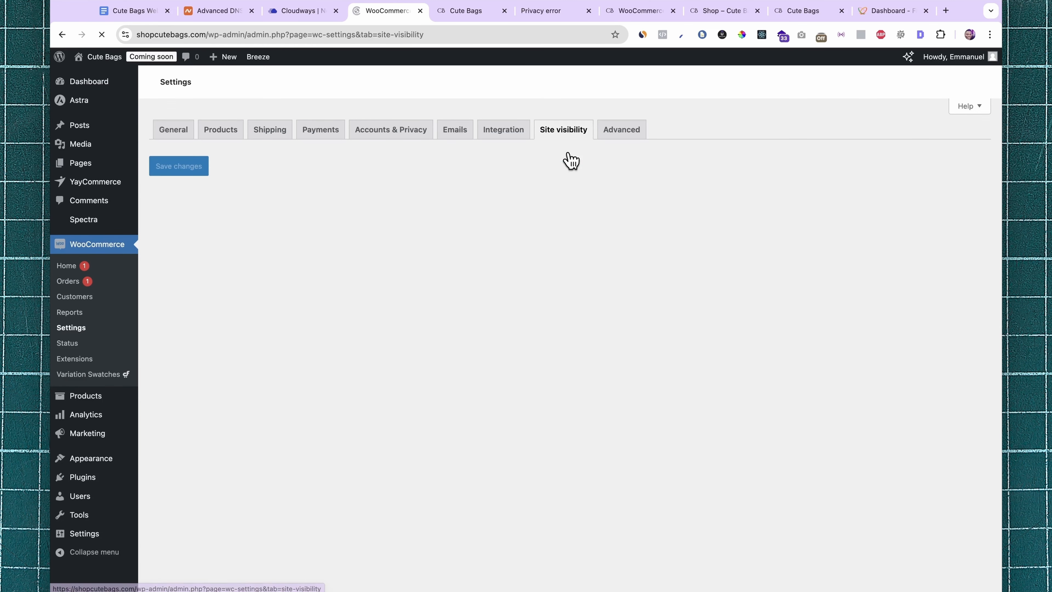
left_click(154, 323)
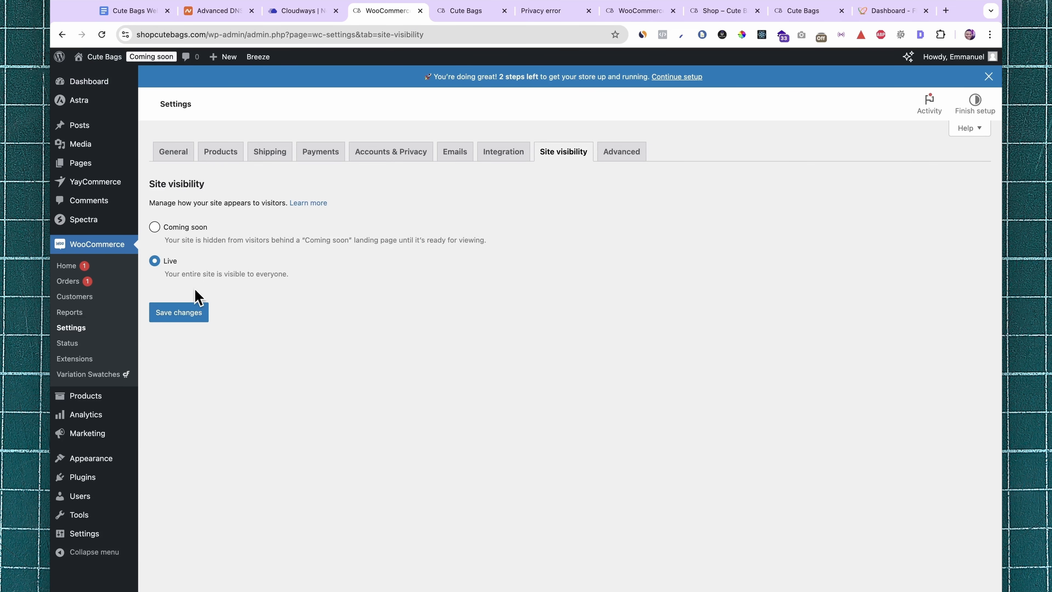
left_click(189, 323)
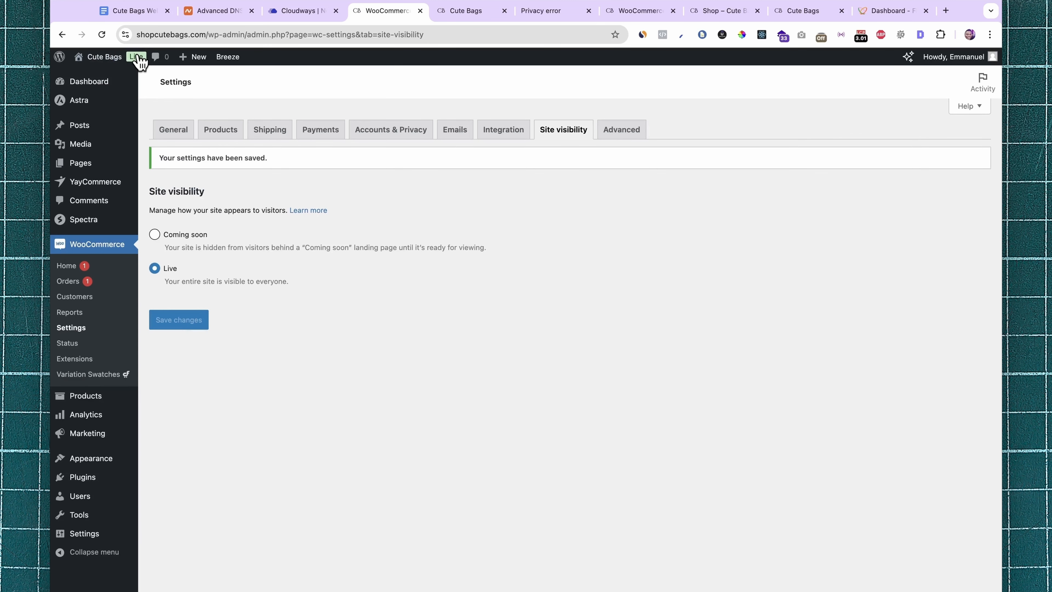
Load the store's address in a new incognito window as a logged-out visitor.
left_click(472, 11)
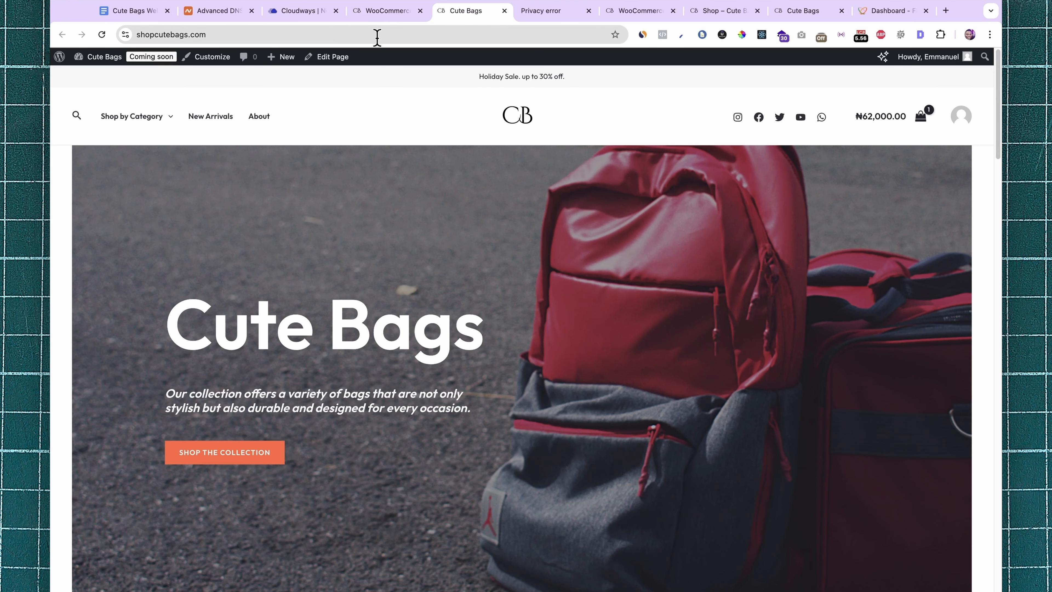
left_click(329, 33)
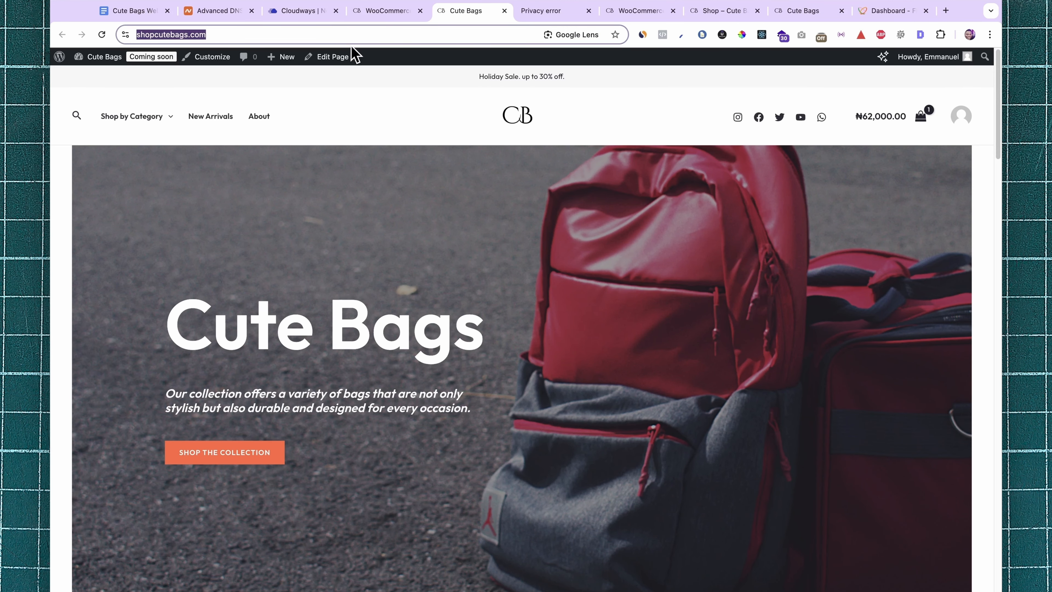
left_click(989, 35)
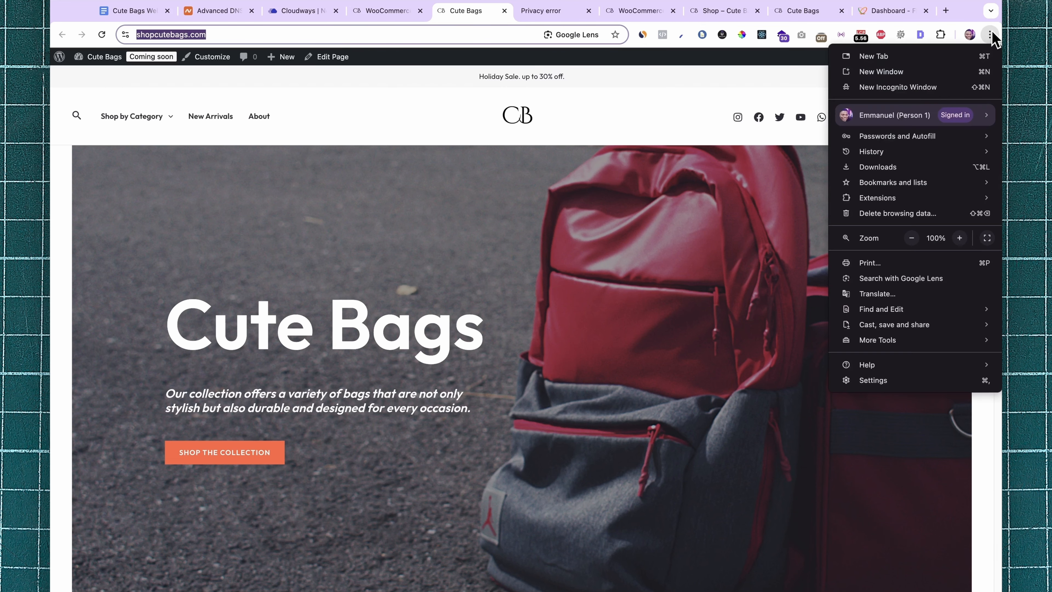
left_click(932, 99)
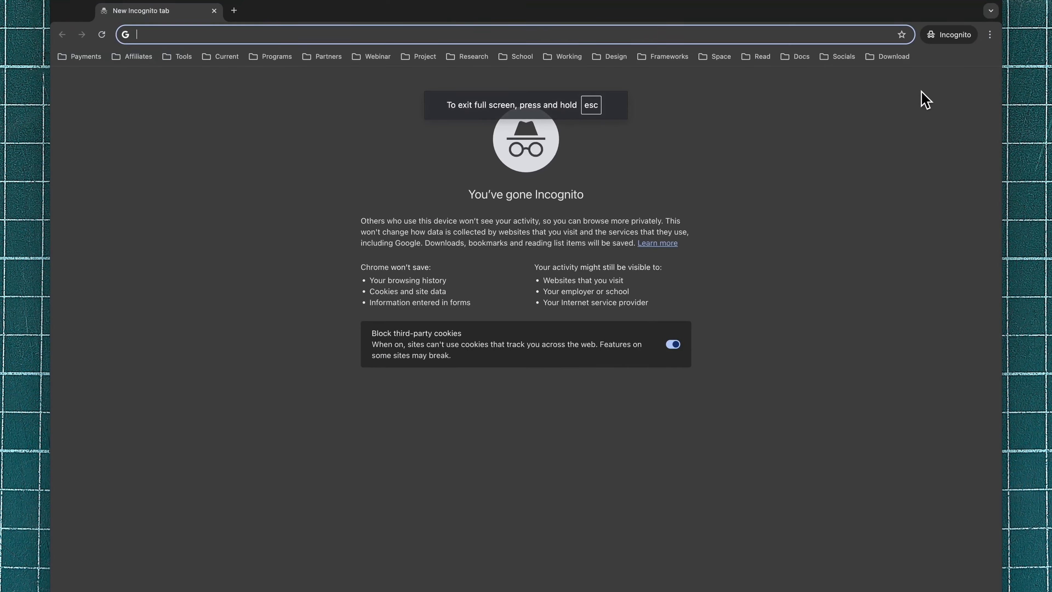
key("super+v")
key("Return")
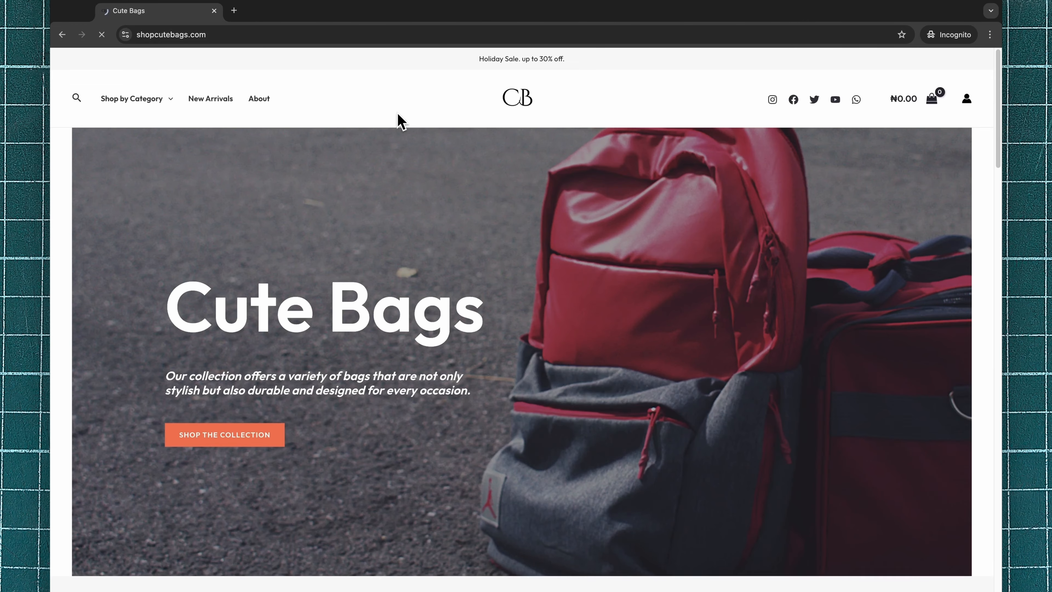
scroll(434, 253, "down", 6)
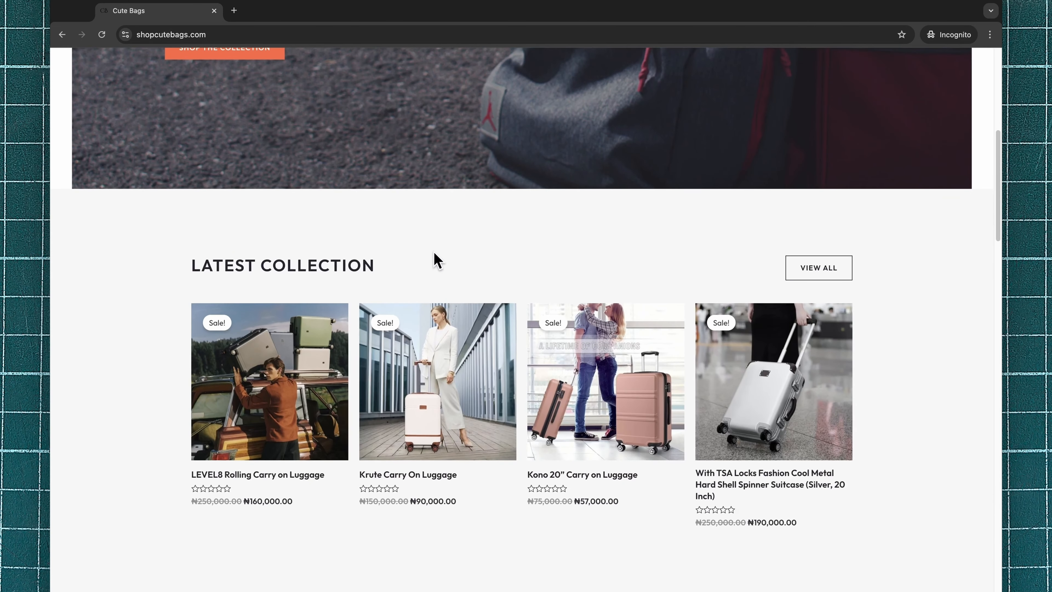
scroll(433, 251, "up", 10)
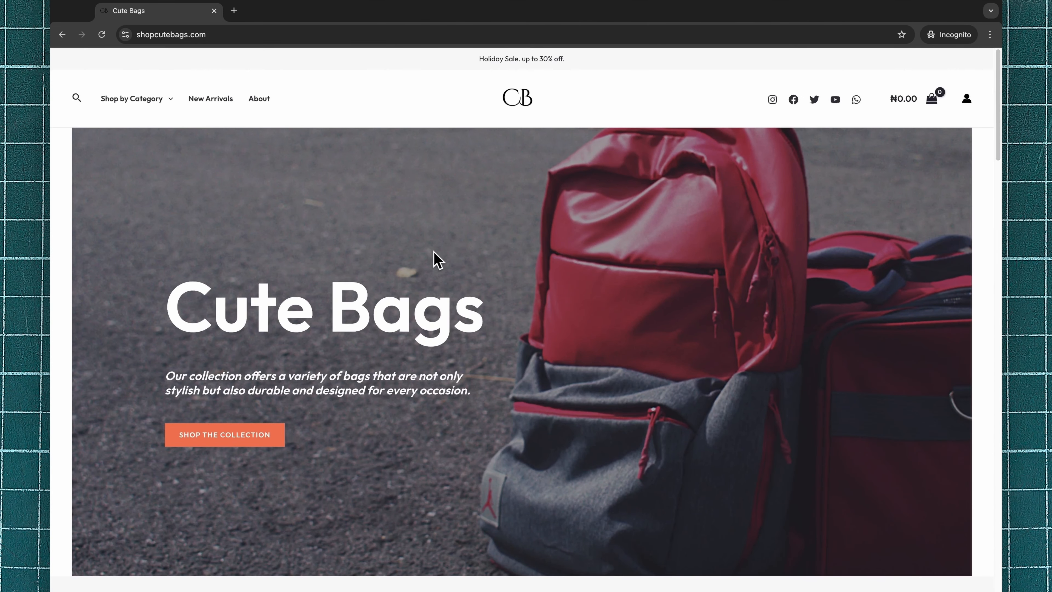
scroll(434, 254, "down", 1)
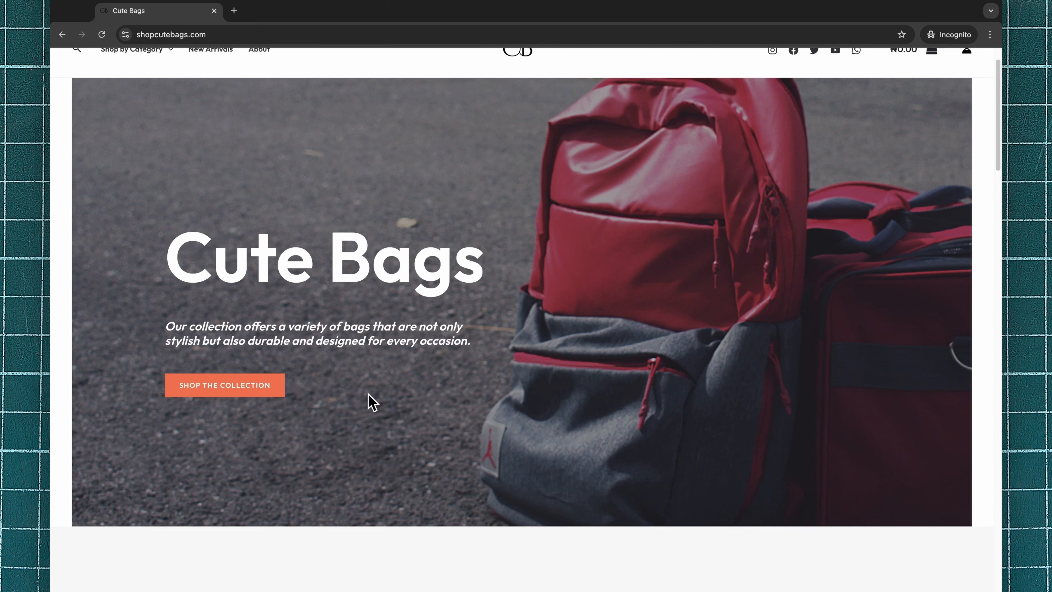
From the Shop page, add the BAGSMART Tote Bag to the cart, keeping naira pricing.
left_click(202, 390)
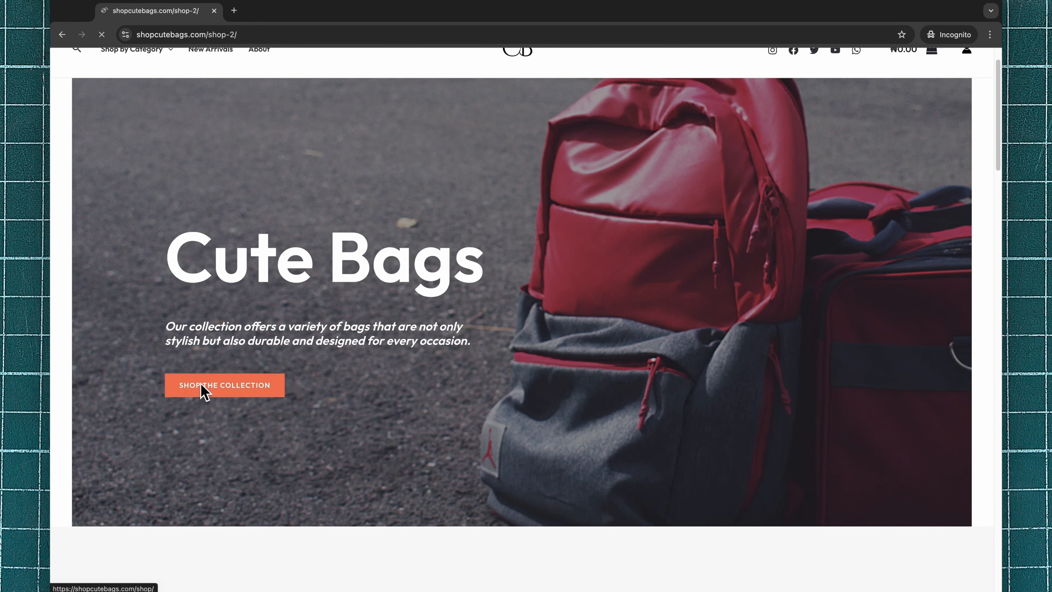
scroll(528, 386, "down", 3)
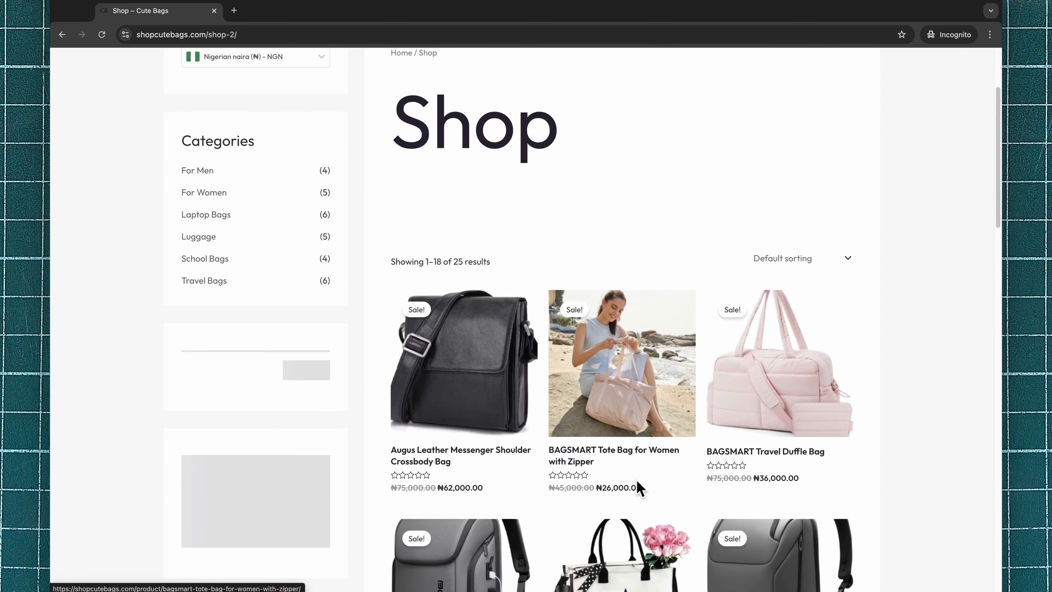
left_click(599, 454)
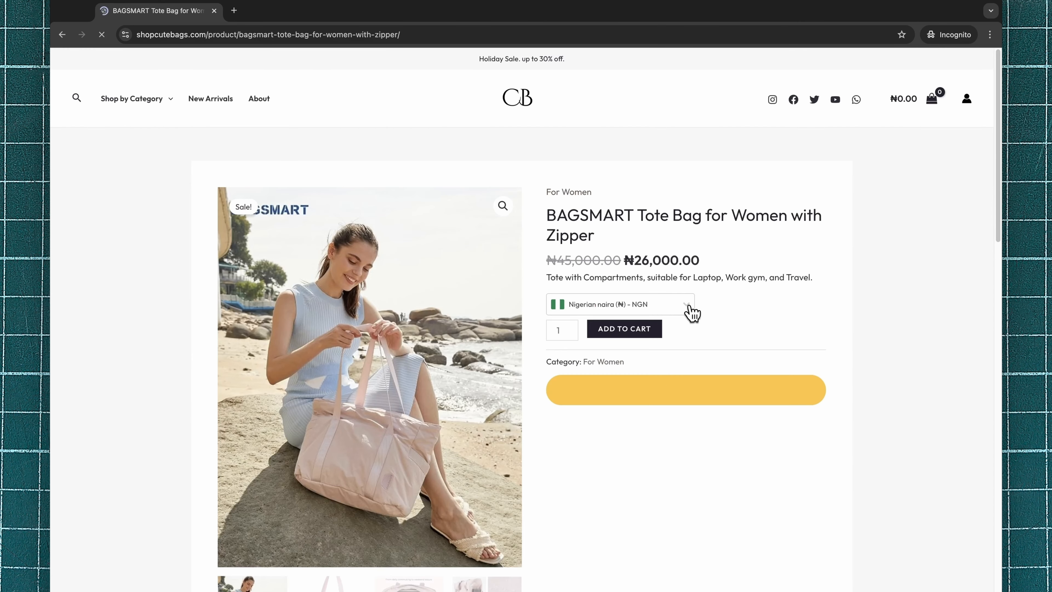
left_click(688, 306)
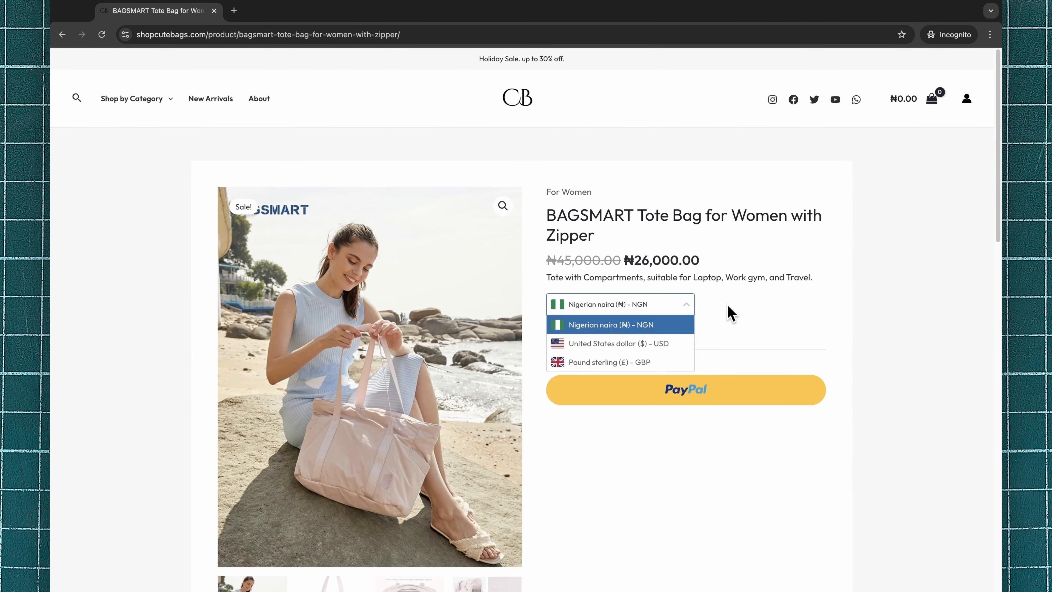
left_click(731, 315)
left_click(618, 331)
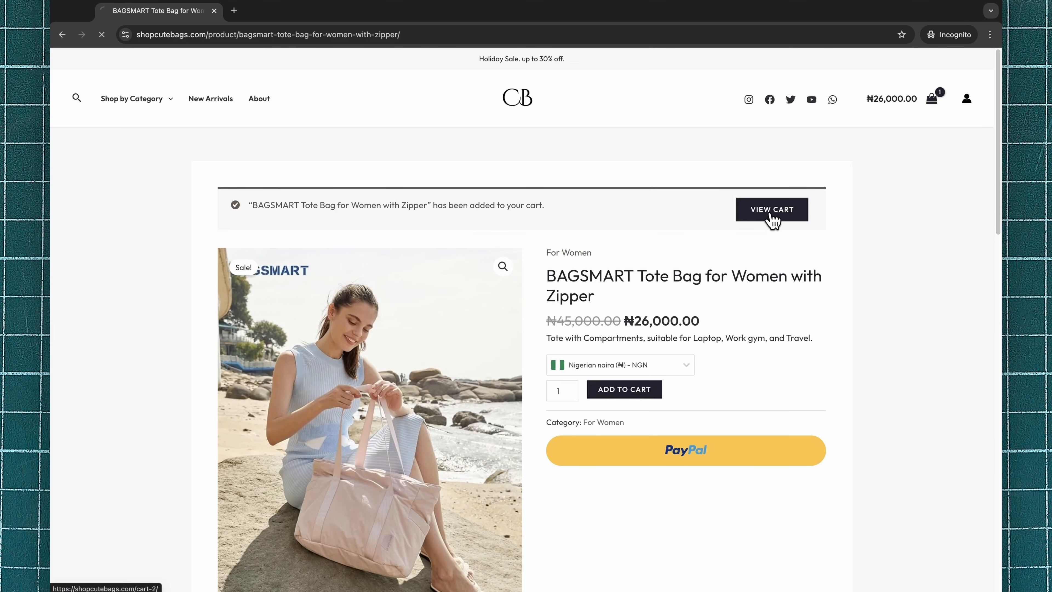
Review the cart and checkout with the tote bag, then bring the admin browser window back.
left_click(770, 213)
scroll(693, 422, "down", 3)
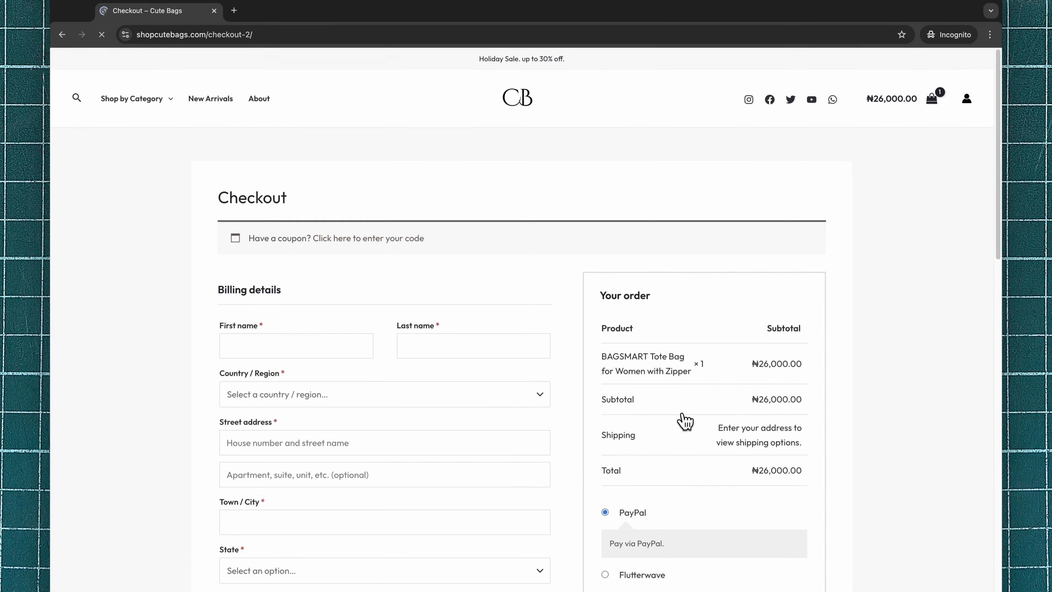
scroll(530, 435, "down", 2)
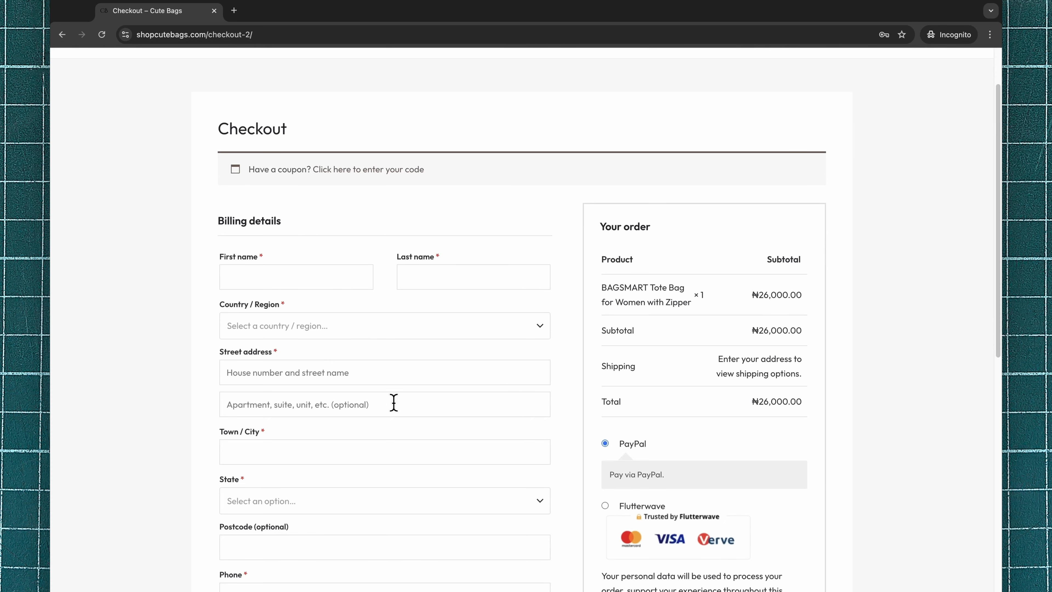
scroll(397, 412, "down", 4)
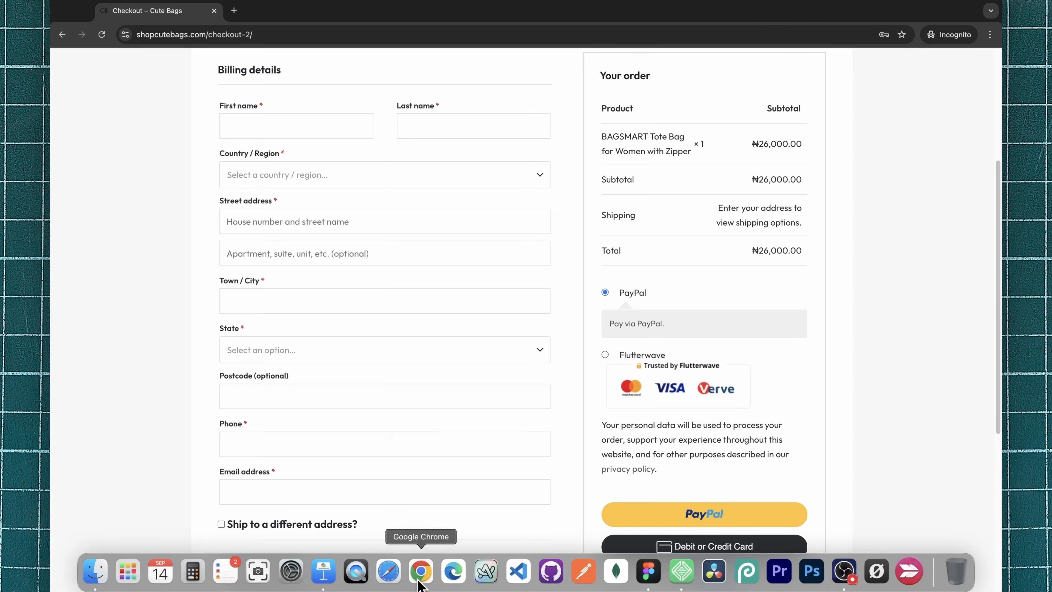
left_click(418, 567)
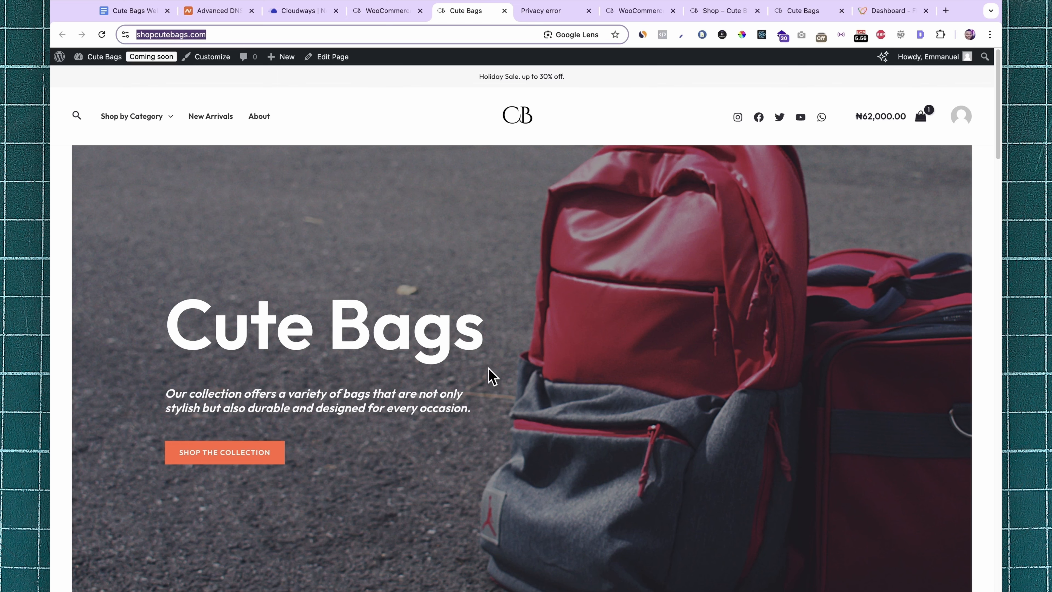
Open Flutterwave's settings under WooCommerce Payments and select the store's webhook URL to copy.
left_click(390, 16)
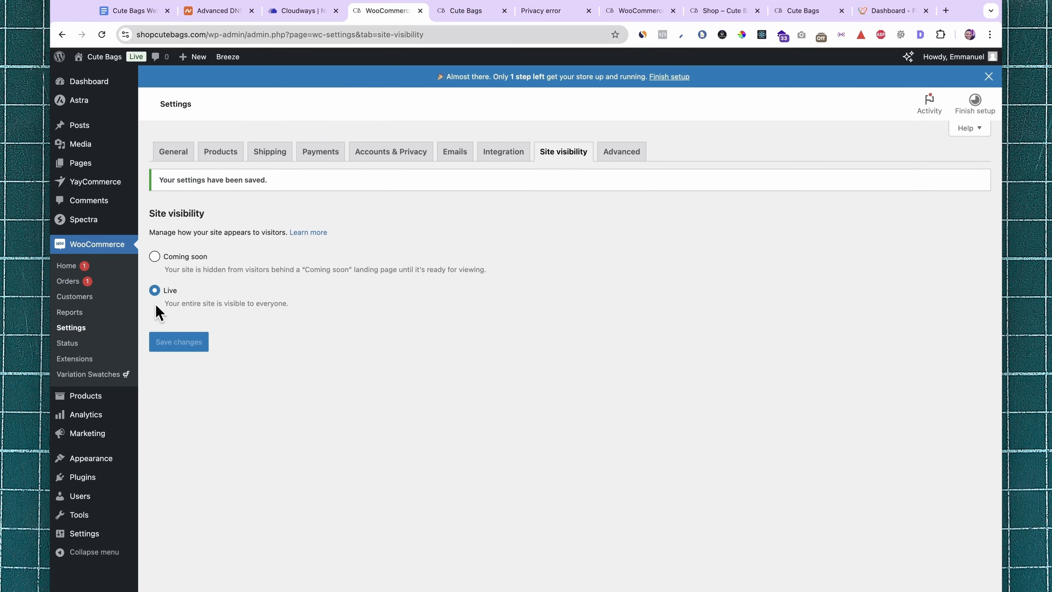
left_click(323, 157)
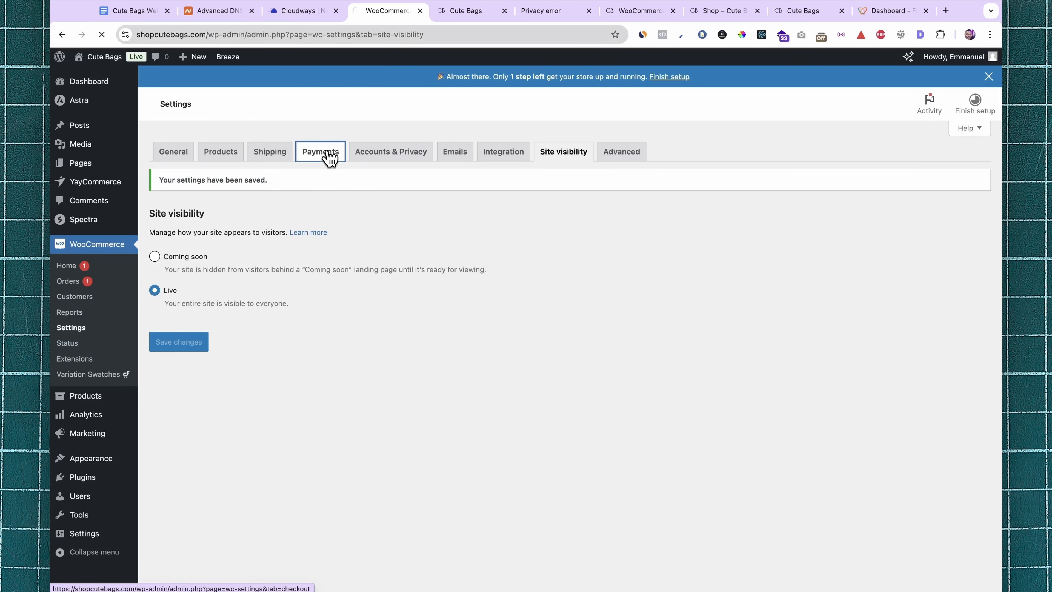
scroll(347, 410, "down", 7)
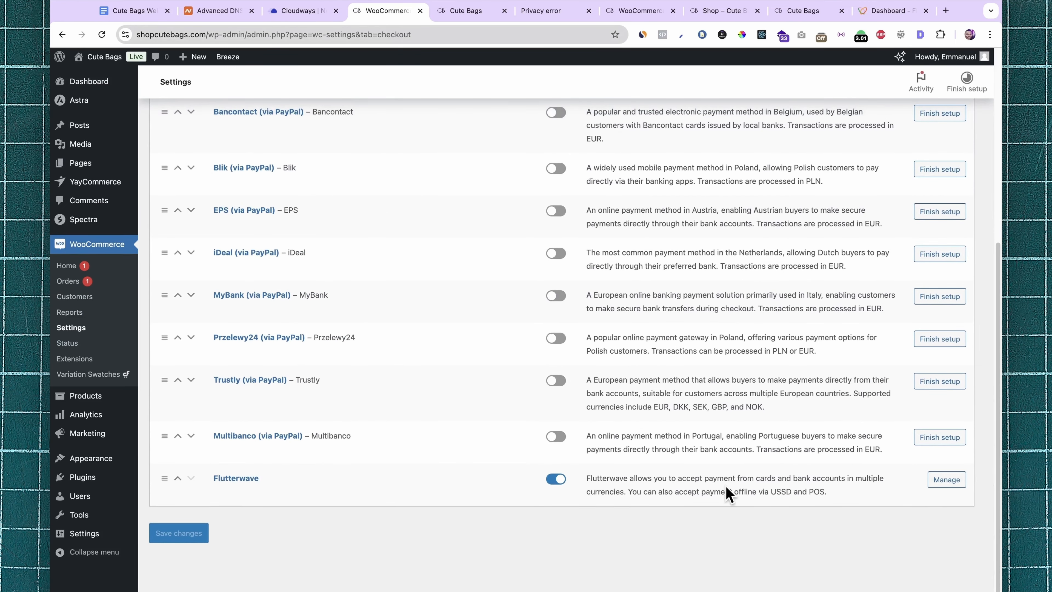
left_click(944, 503)
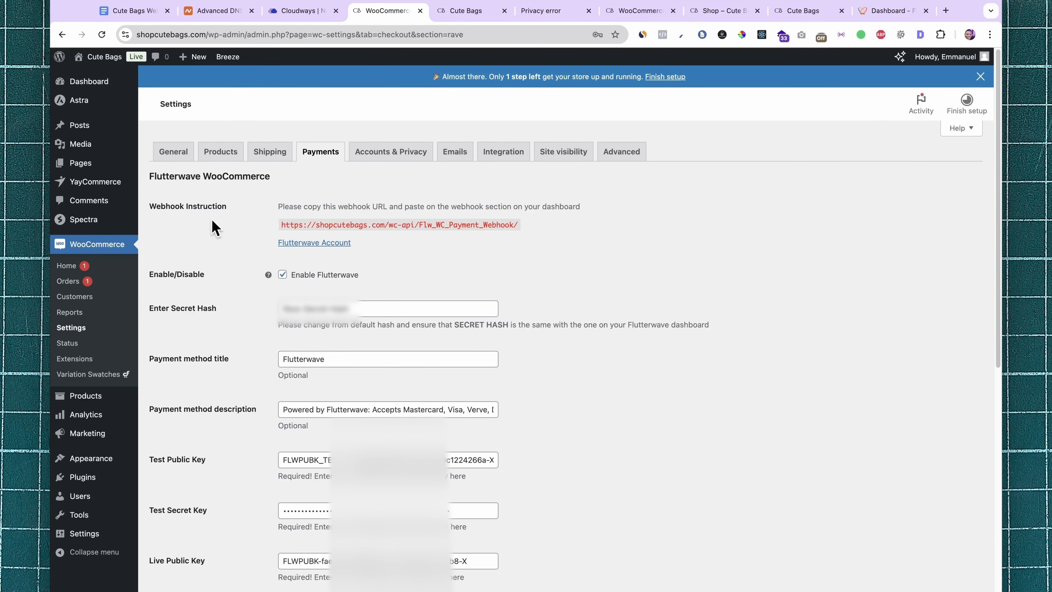
triple_click(346, 222)
key("super+c")
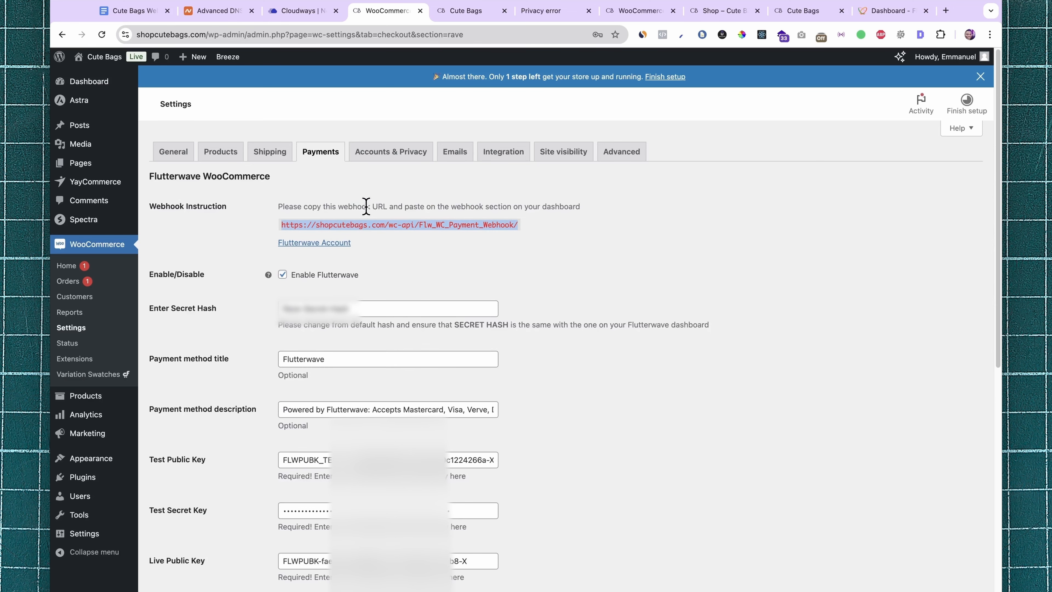
Replace Flutterwave's live webhook URL with the store's copied webhook address, save, and return to the storefront.
left_click(878, 12)
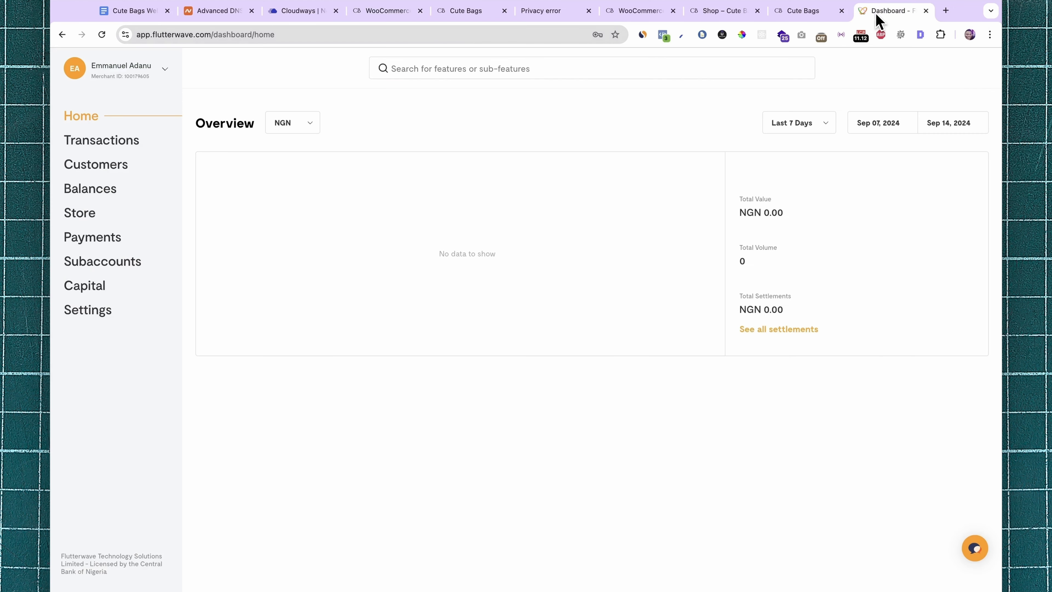
left_click(88, 317)
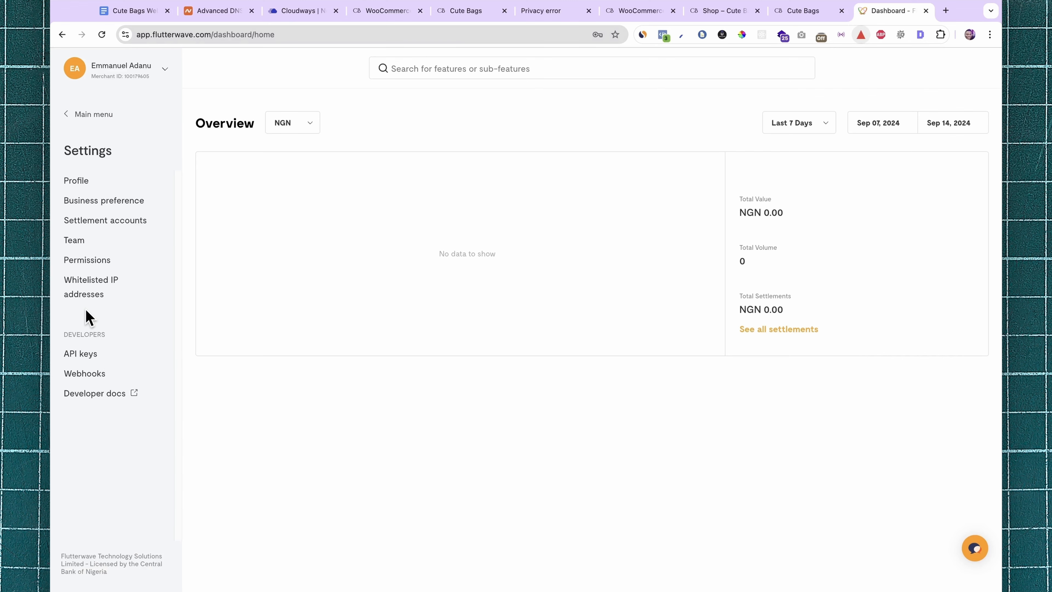
left_click(86, 375)
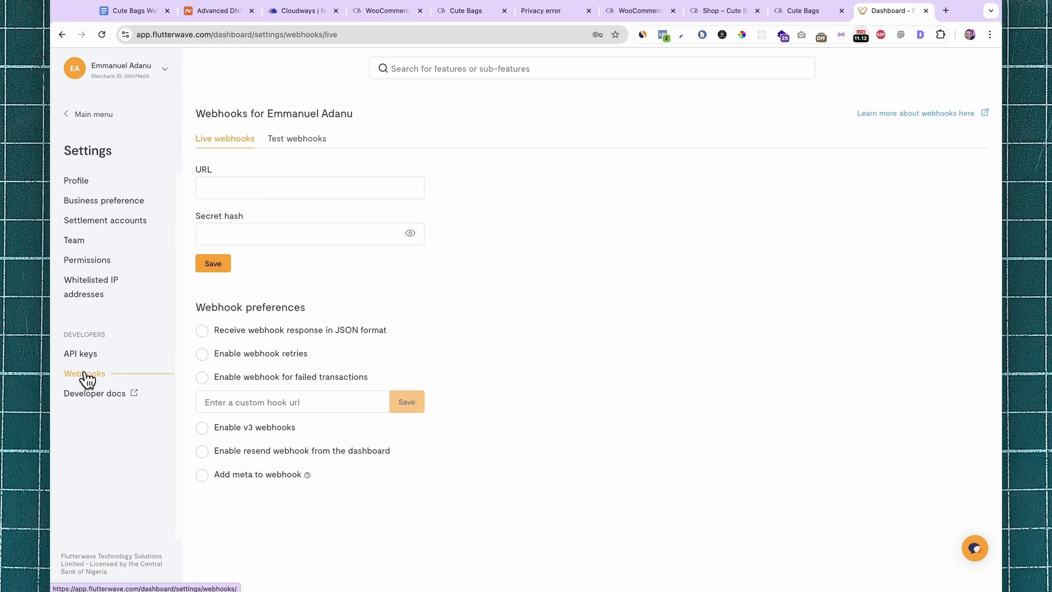
triple_click(256, 188)
key("BackSpace")
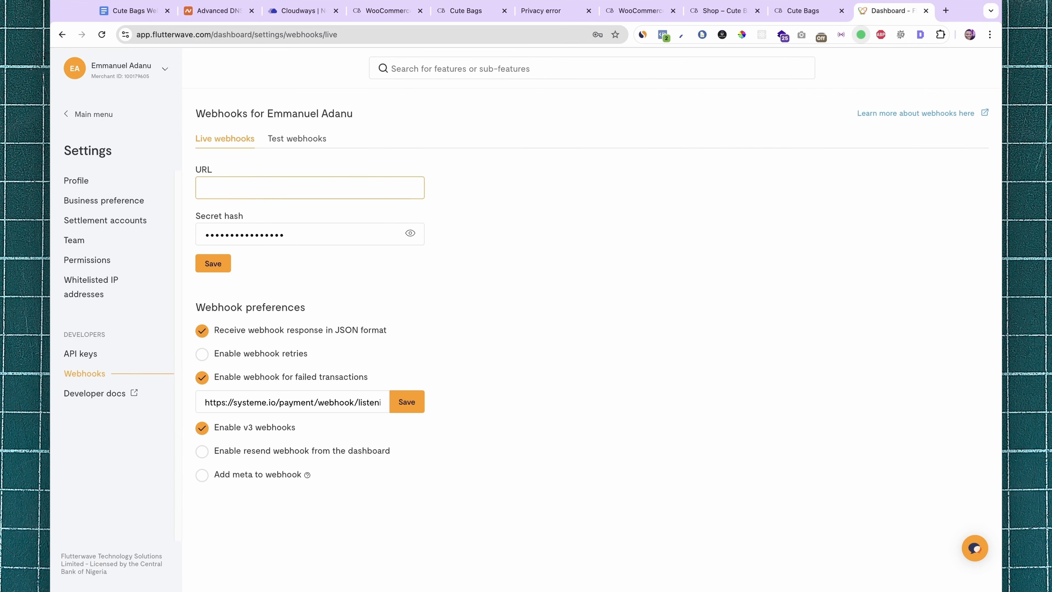
key("super+v")
left_click(220, 266)
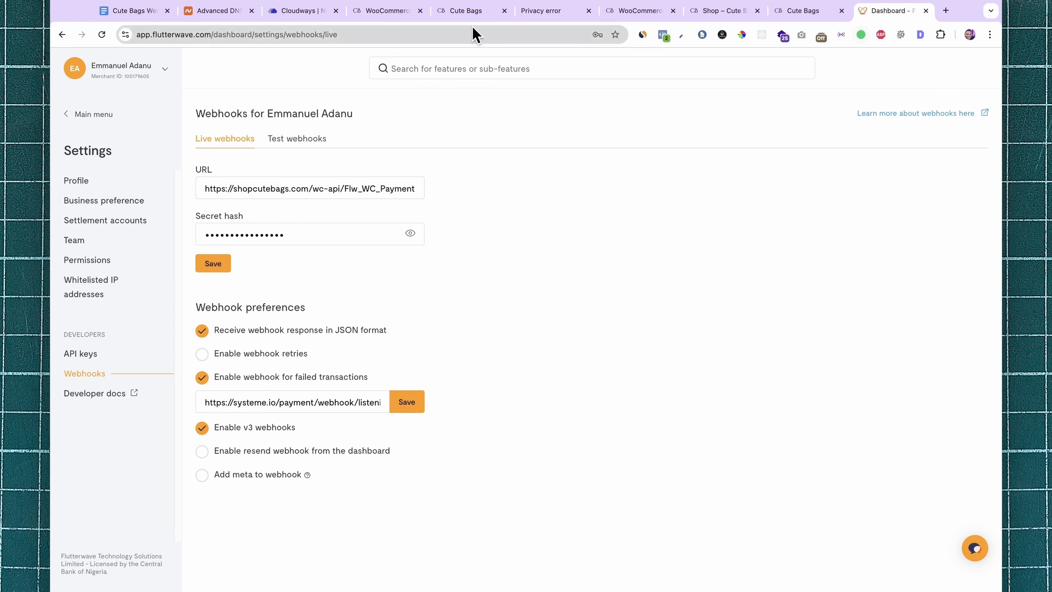
left_click(471, 11)
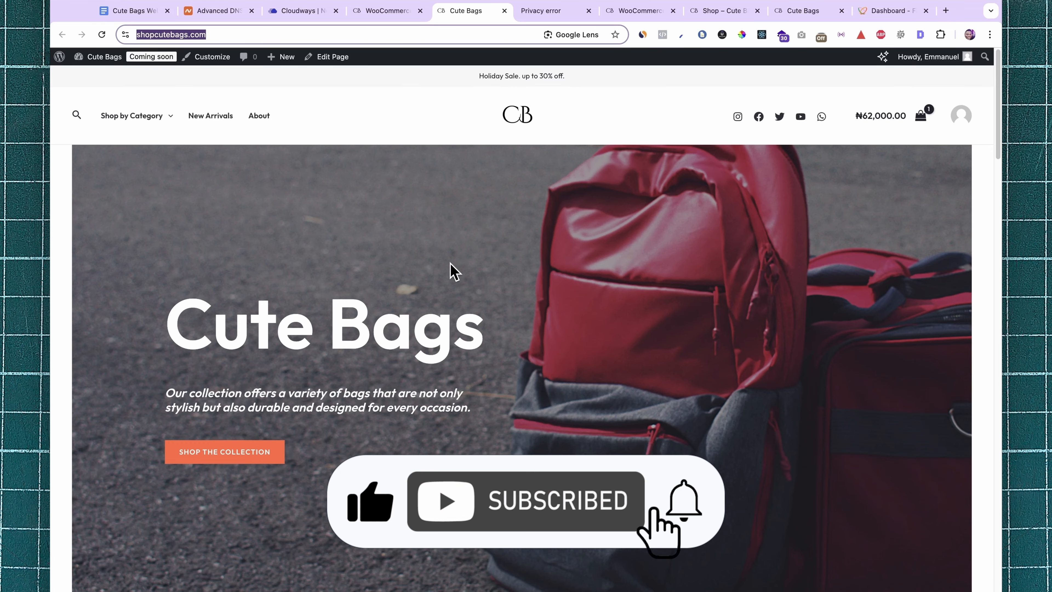
scroll(451, 267, "down", 3)
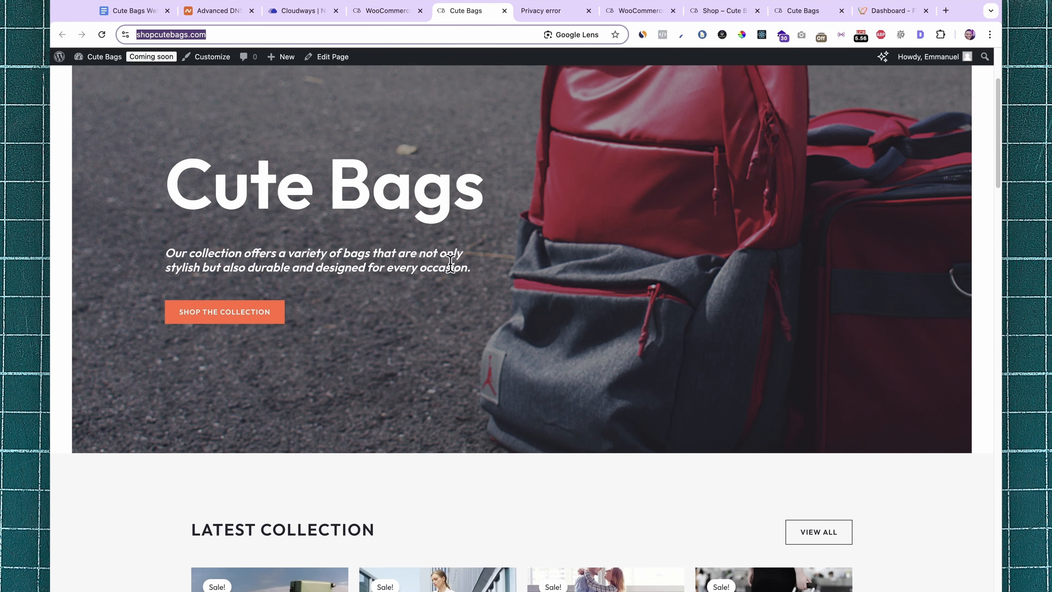